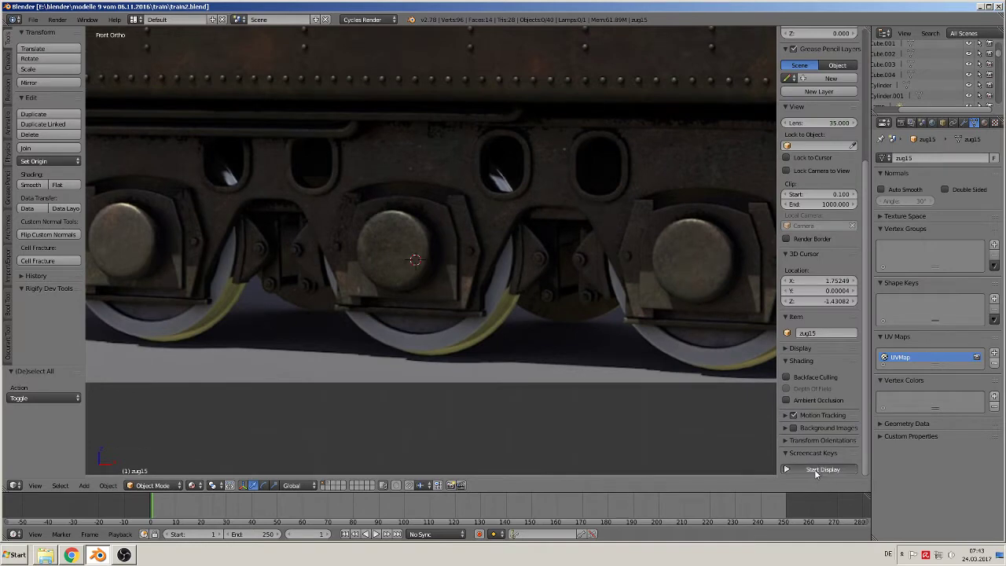
- Add a mesh circle with 24 vertices at the 3D cursor on the middle wheel
{"action": "key", "text": "n"}
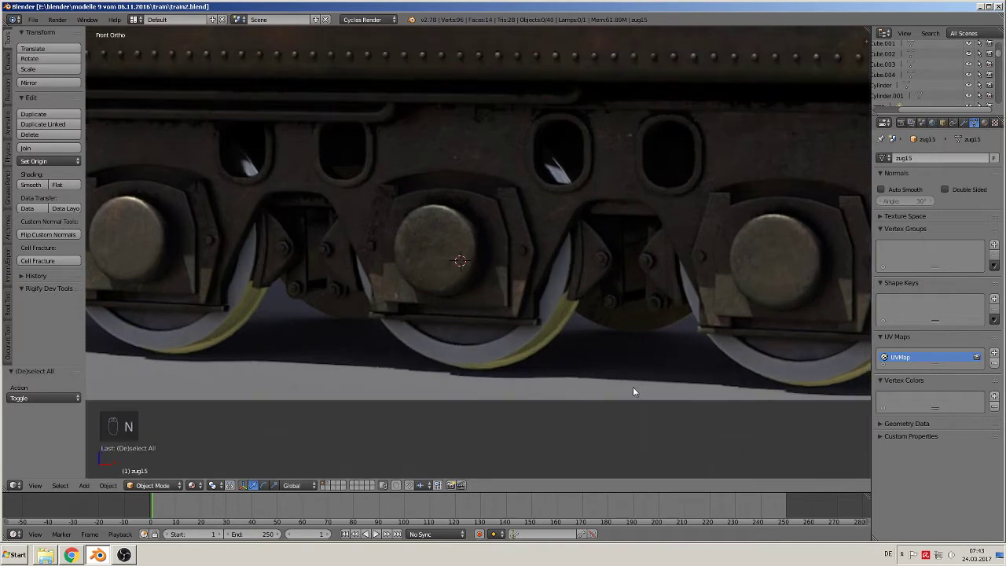
{"action": "left_click", "coordinate": [84, 485]}
{"action": "mouse_move", "coordinate": [98, 472]}
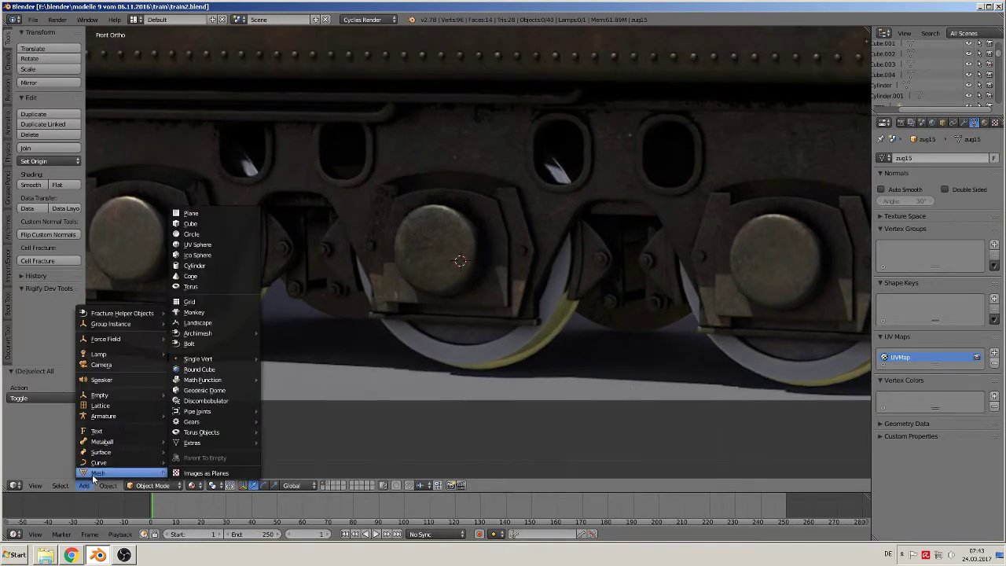
{"action": "left_click", "coordinate": [199, 235]}
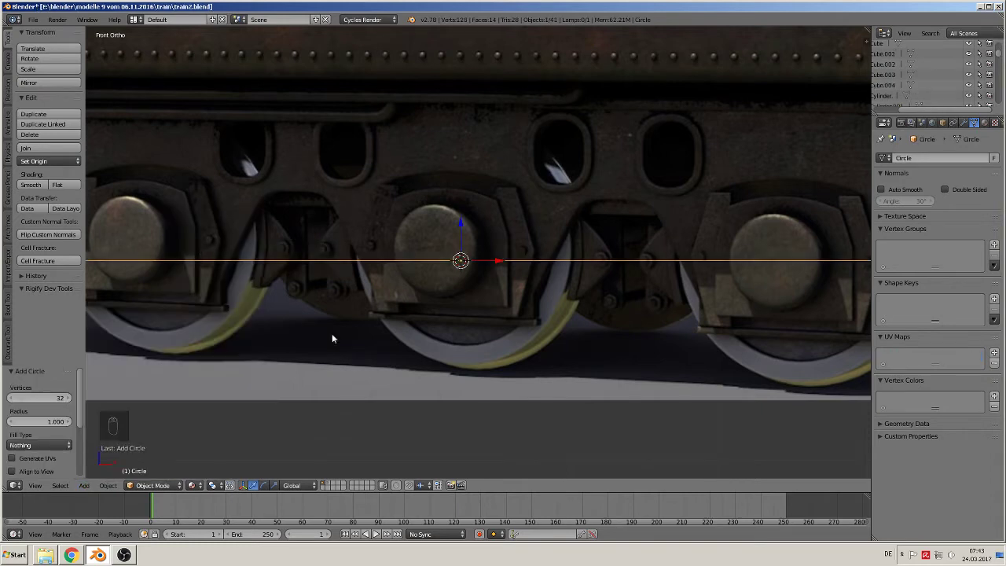
{"action": "left_click", "coordinate": [44, 398]}
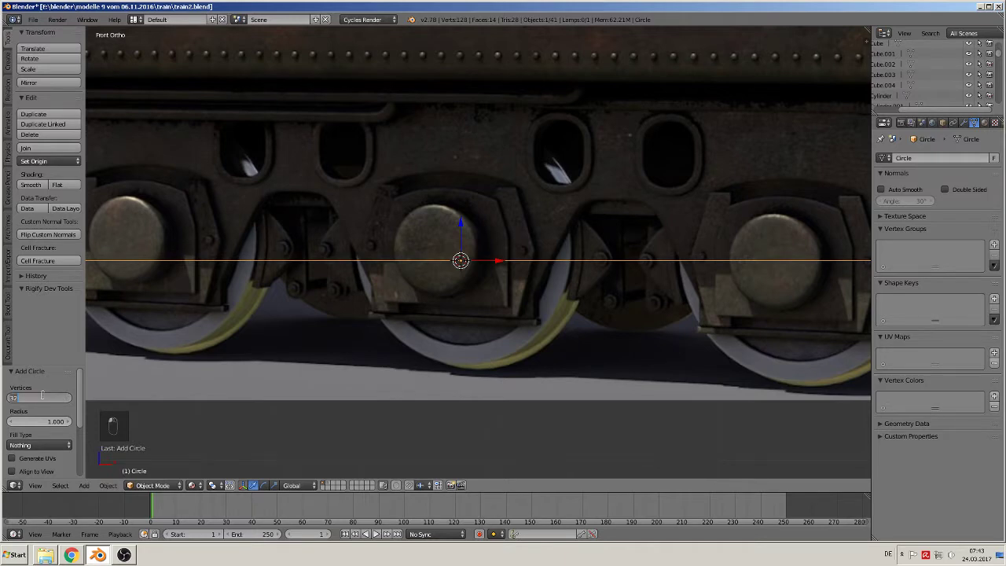
{"action": "key", "text": "Return"}
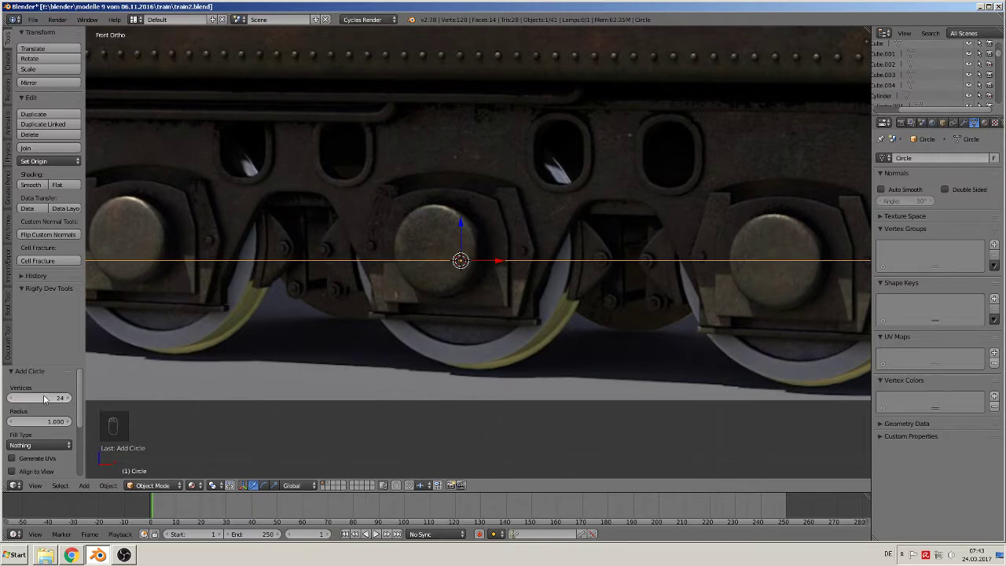
- Rotate the circle 90° about X and scale it by about 0.16 and 0.894 to match the middle wheel
{"action": "scroll", "coordinate": [511, 291], "scroll_direction": "down", "scroll_amount": 5}
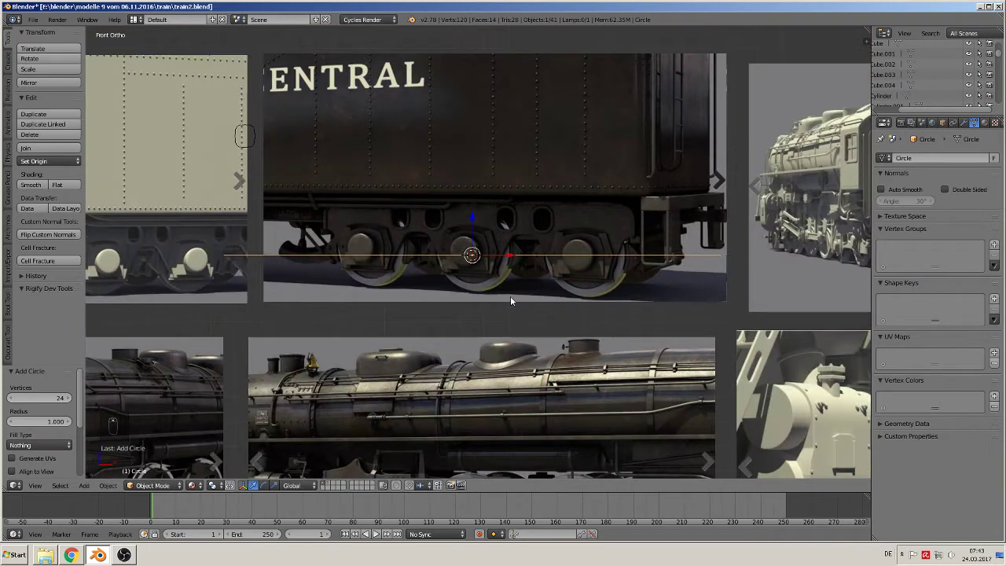
{"action": "type", "text": "rx90"}
{"action": "key", "text": "Return"}
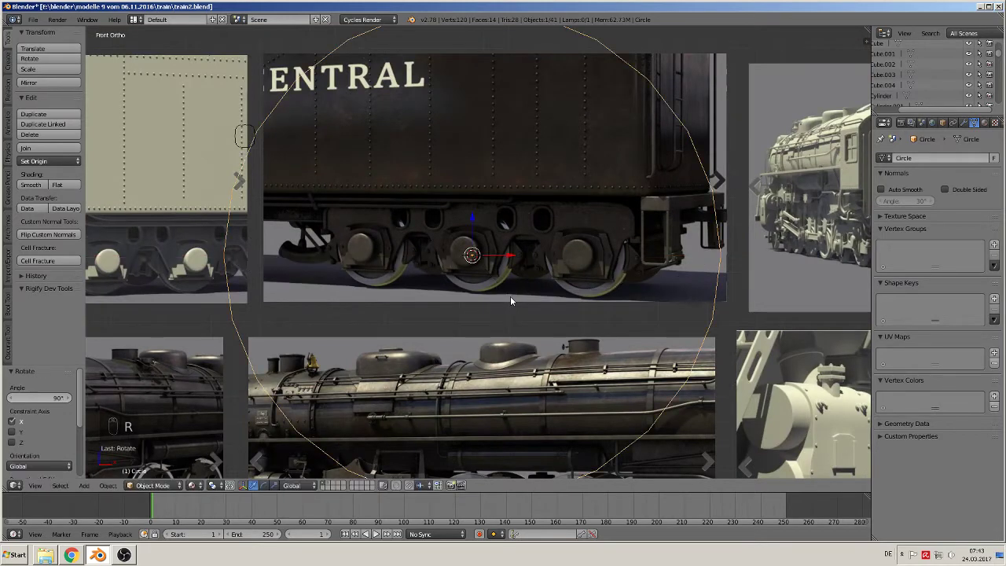
{"action": "key", "text": "s"}
{"action": "left_click", "coordinate": [505, 280]}
{"action": "scroll", "coordinate": [527, 295], "scroll_direction": "up", "scroll_amount": 6}
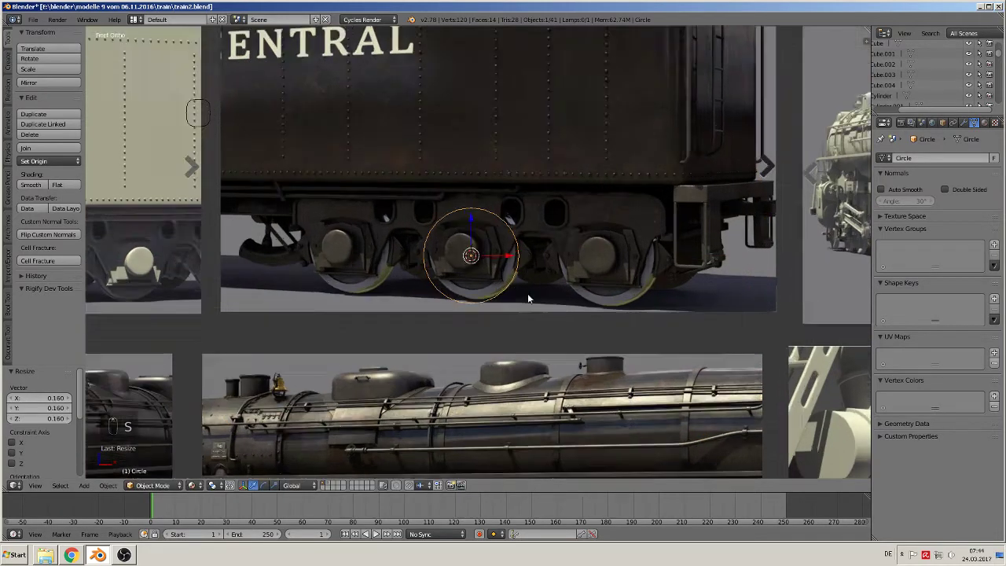
{"action": "key", "text": "s"}
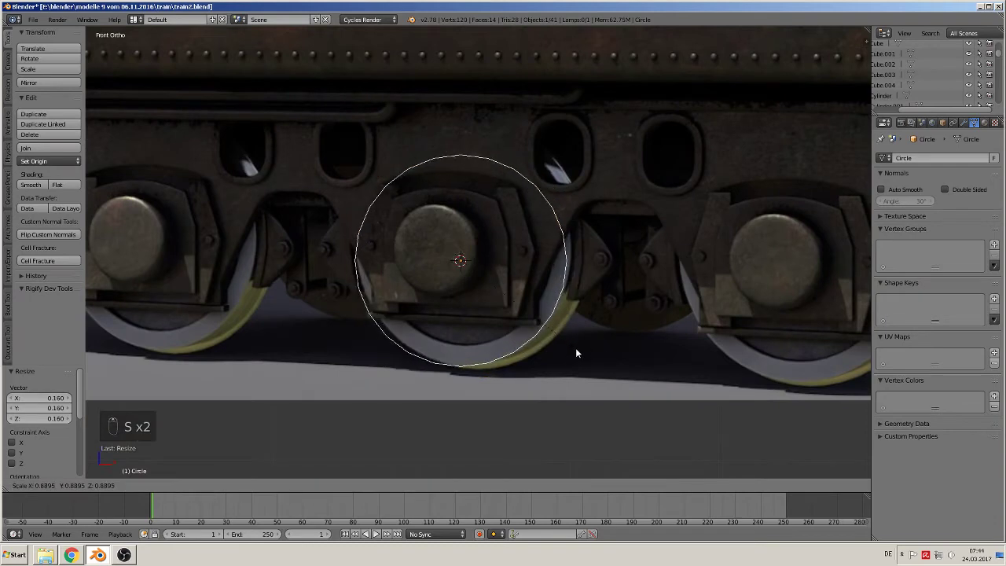
{"action": "left_click", "coordinate": [576, 350]}
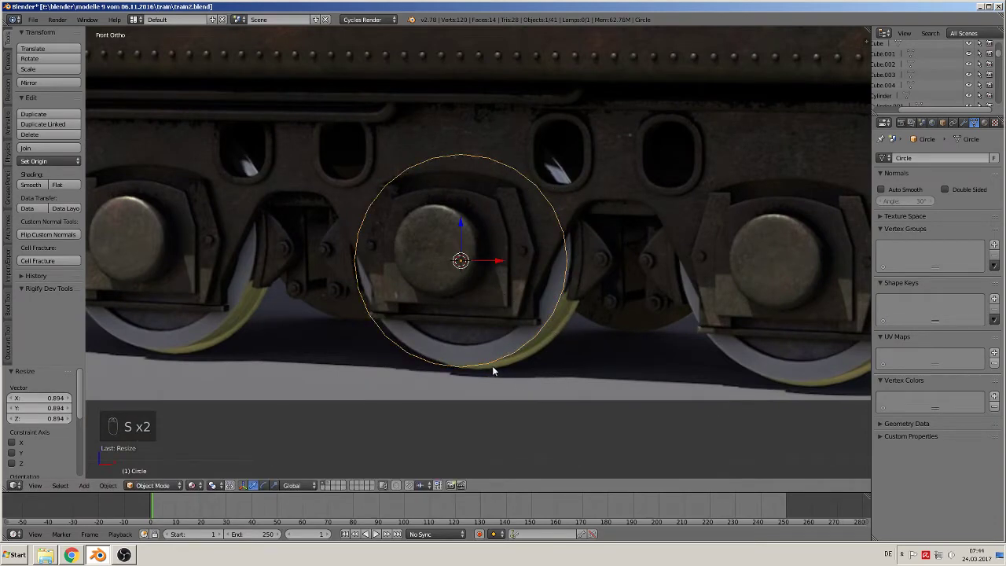
- Subdivide all edges of the circle in Edit Mode with one cut
{"action": "scroll", "coordinate": [491, 367], "scroll_direction": "up", "scroll_amount": 1}
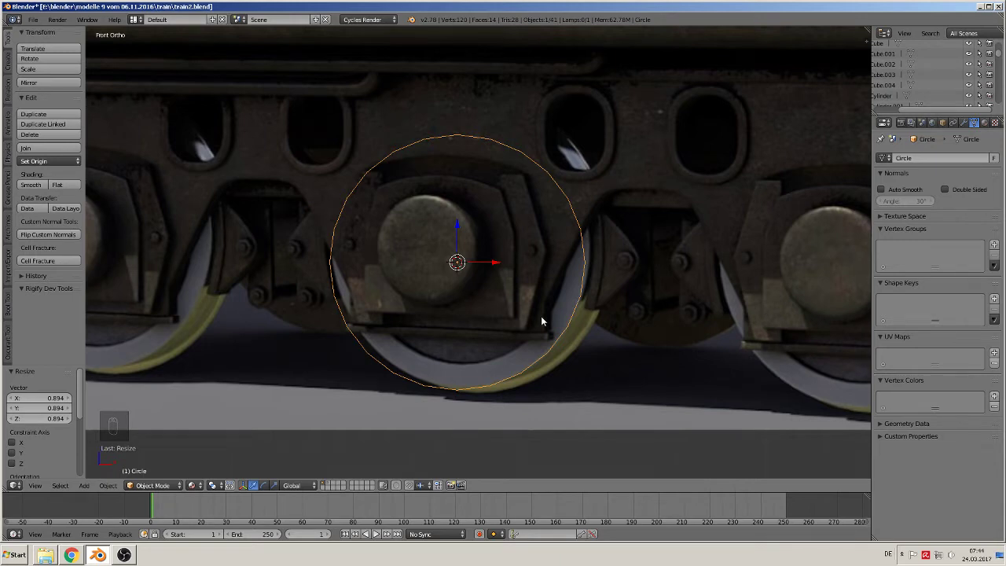
{"action": "key", "text": "Tab"}
{"action": "key", "text": "Tab"}
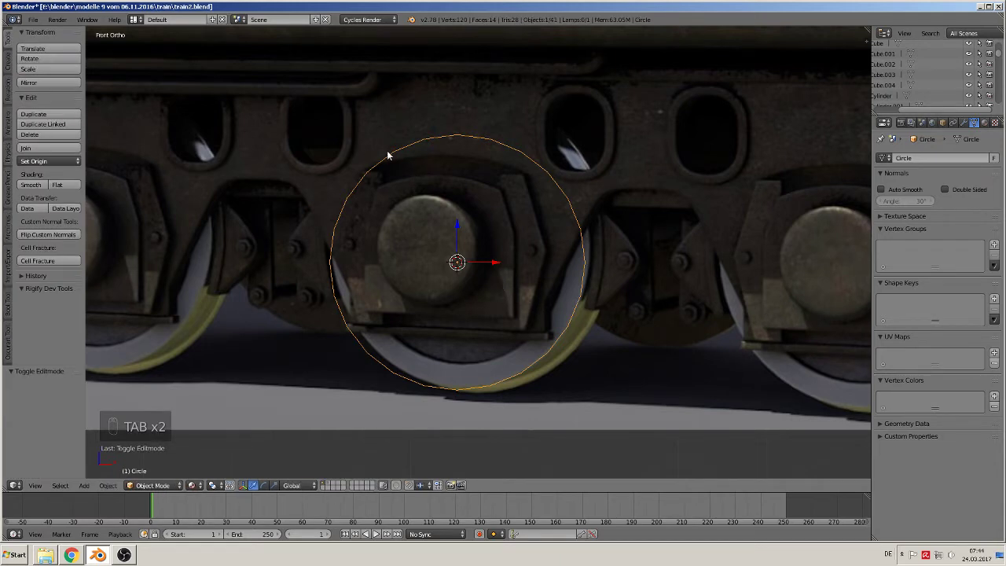
{"action": "key", "text": "Tab"}
{"action": "key", "text": "a"}
{"action": "key", "text": "a"}
{"action": "key", "text": "a"}
{"action": "key", "text": "a"}
{"action": "key", "text": "a"}
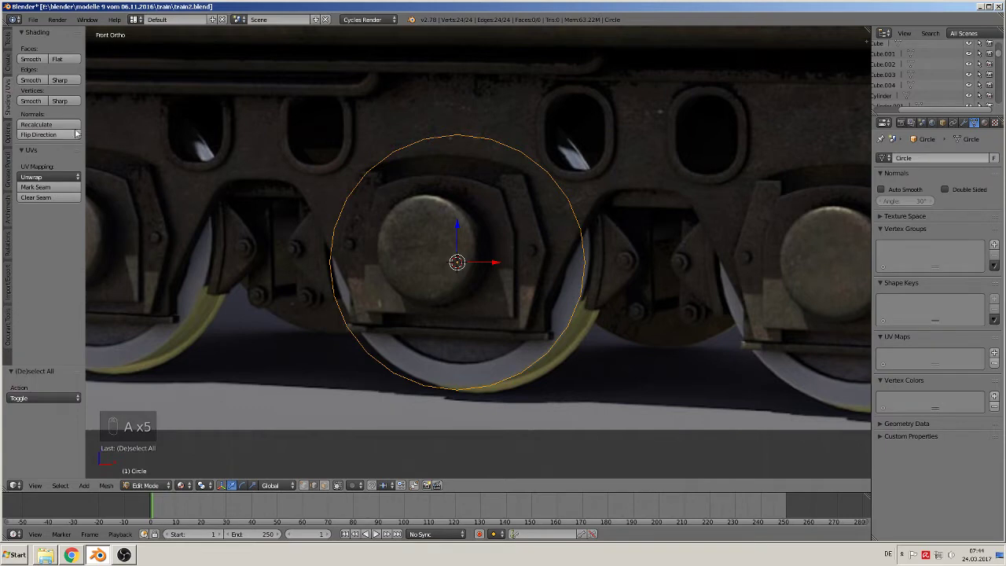
{"action": "left_click", "coordinate": [9, 40]}
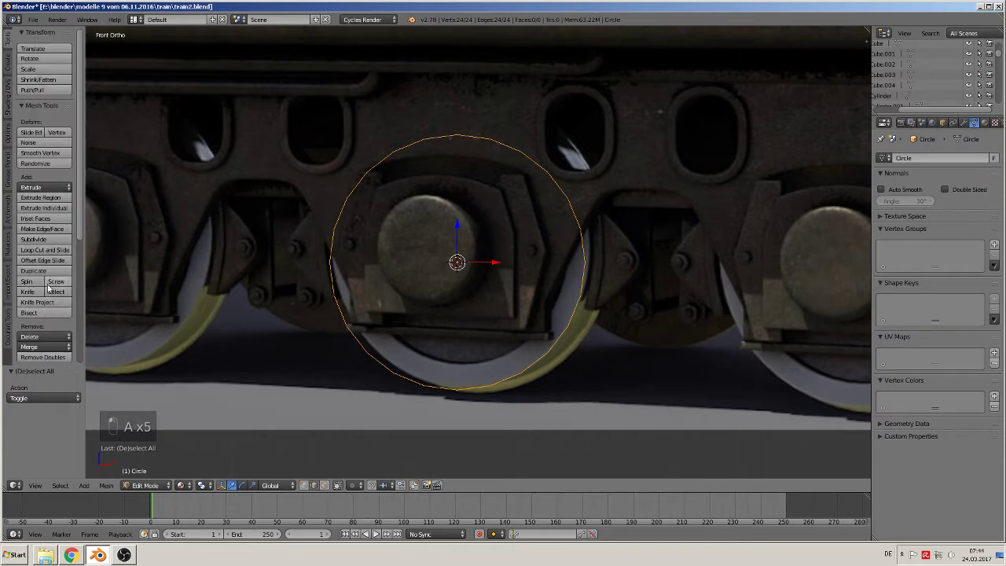
{"action": "left_click", "coordinate": [35, 239]}
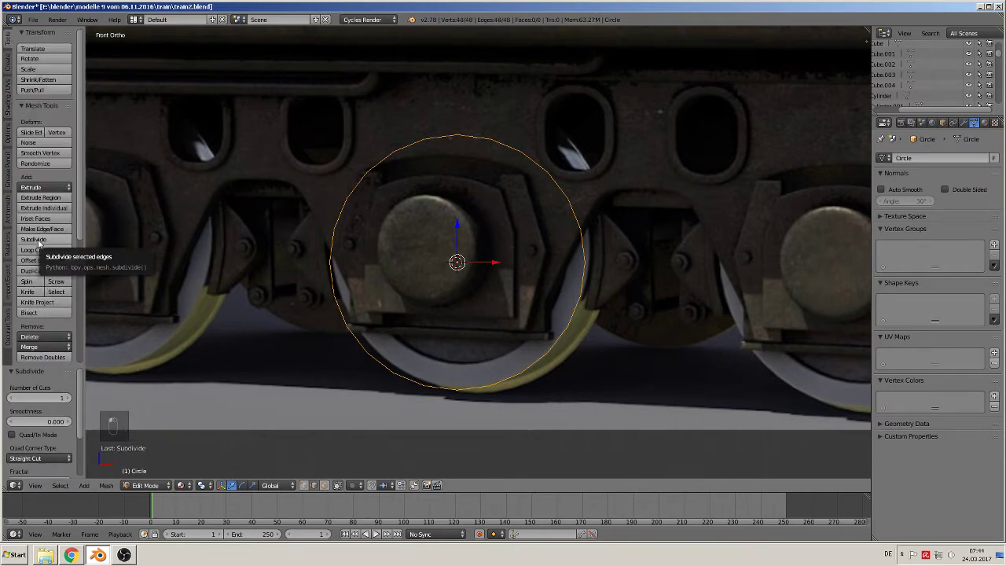
- Even out the subdivided circle with the LoopTools Relax operation, using one iteration
{"action": "key", "text": "Tab"}
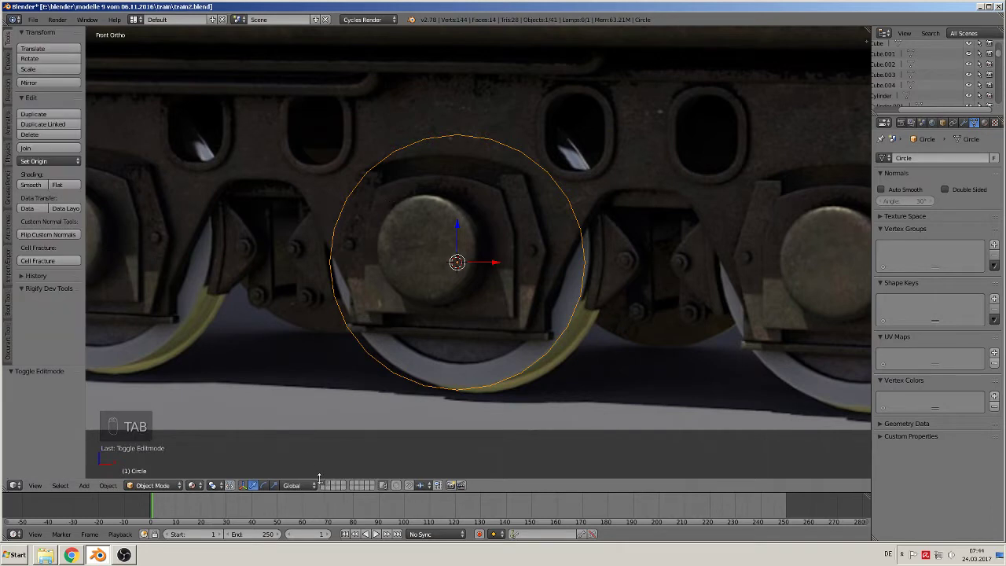
{"action": "key", "text": "Tab"}
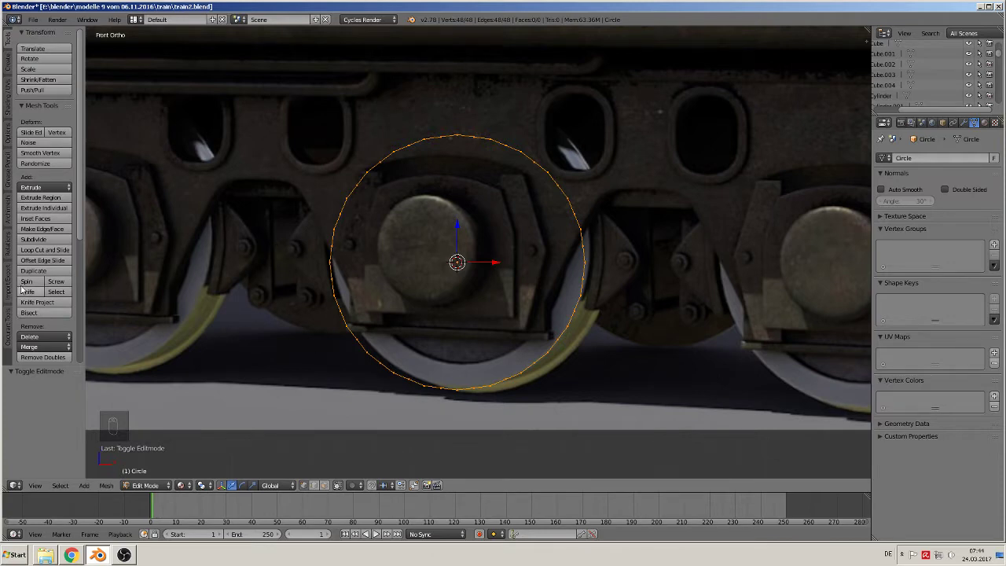
{"action": "scroll", "coordinate": [28, 290], "scroll_direction": "down", "scroll_amount": 6}
{"action": "scroll", "coordinate": [34, 313], "scroll_direction": "down", "scroll_amount": 1}
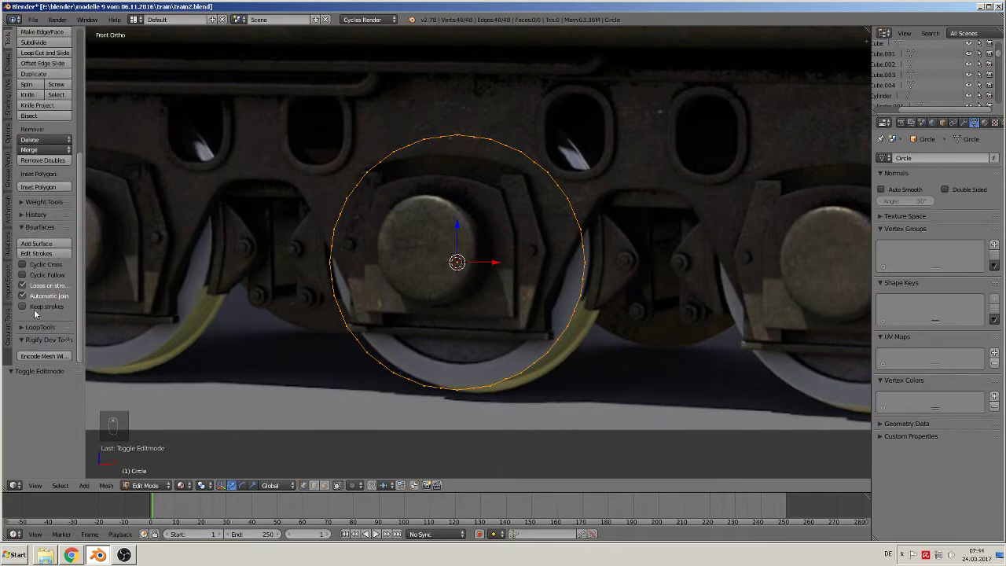
{"action": "left_click", "coordinate": [23, 328]}
{"action": "scroll", "coordinate": [27, 315], "scroll_direction": "down", "scroll_amount": 4}
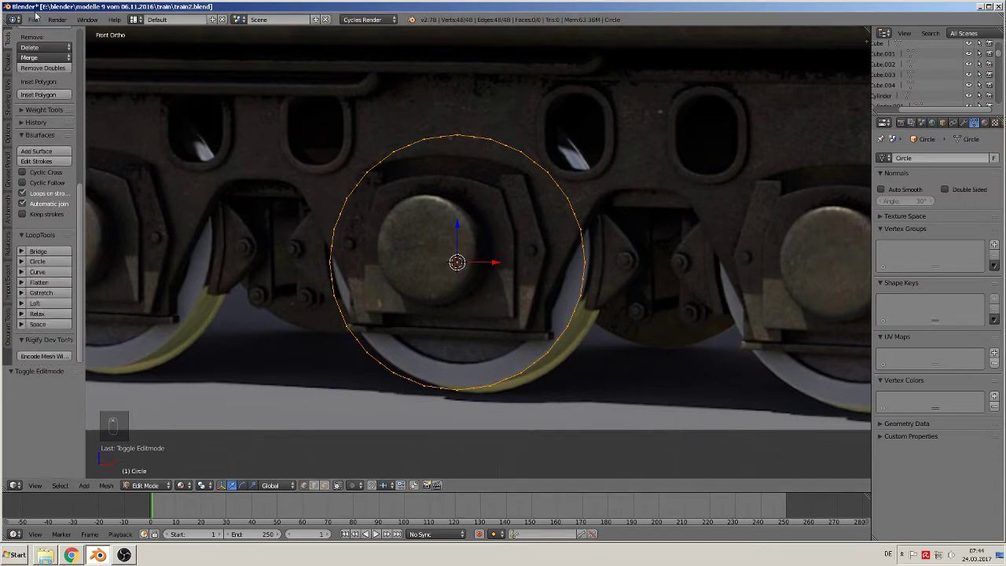
{"action": "left_click", "coordinate": [45, 315]}
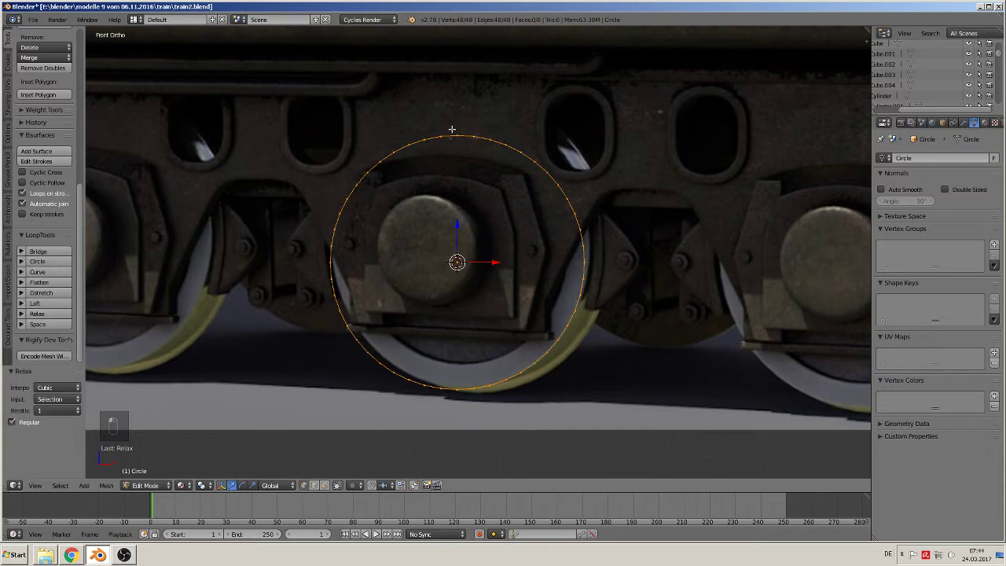
- Scale the circle's vertices to about 0.944 and shift them about 0.011 along X to fit the reference wheel
{"action": "key", "text": "s"}
{"action": "left_click", "coordinate": [595, 379]}
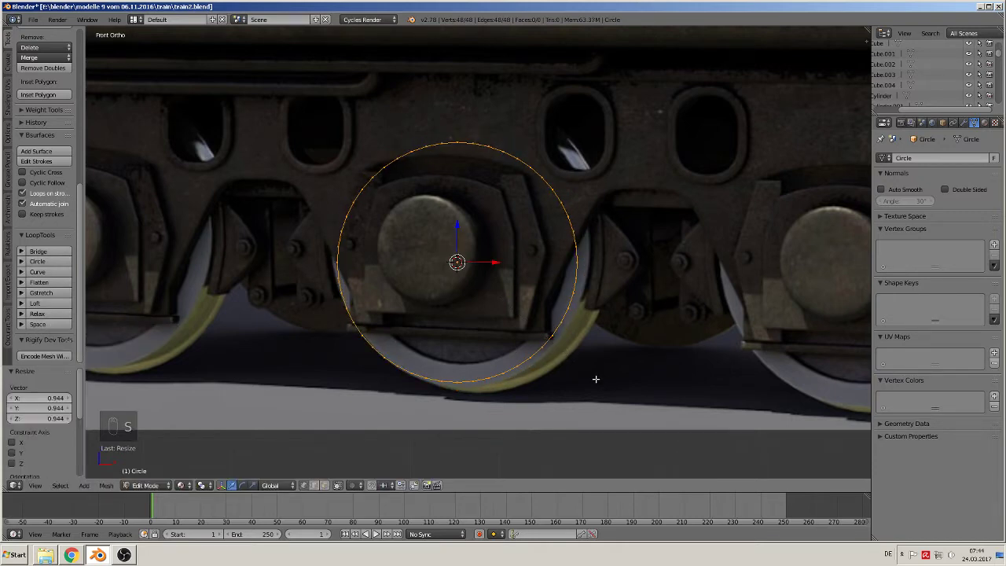
{"action": "key", "text": "g"}
{"action": "left_click", "coordinate": [606, 379]}
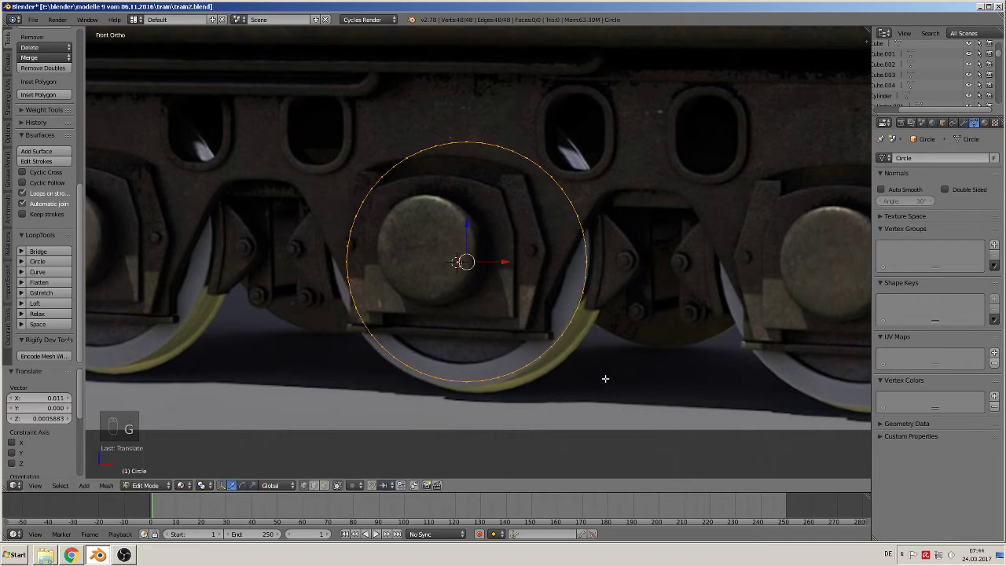
- Extrude the circle inward at a scale of about 0.829 to form the wheel rim's flat ring
{"action": "key", "text": "e"}
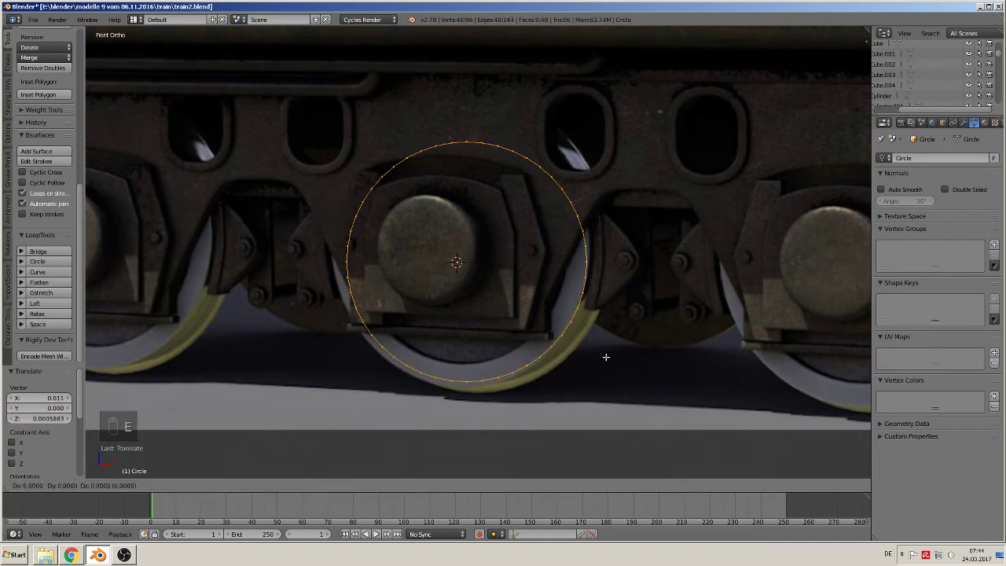
{"action": "key", "text": "s"}
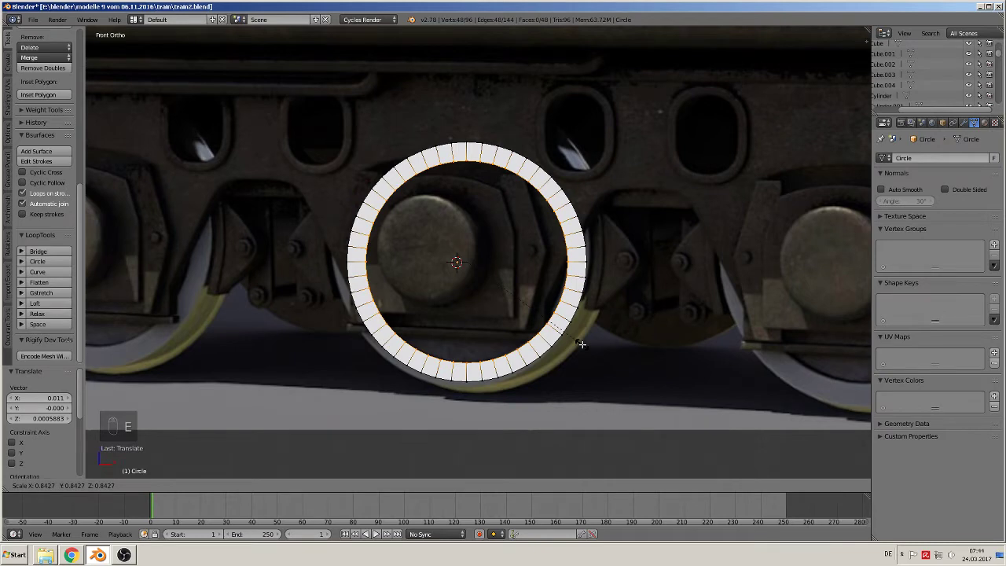
{"action": "left_click", "coordinate": [572, 349]}
- Move the ring object along Y out in front of the reference image and resume editing its mesh
{"action": "middle_click_drag", "start_coordinate": [563, 352], "coordinate": [507, 371]}
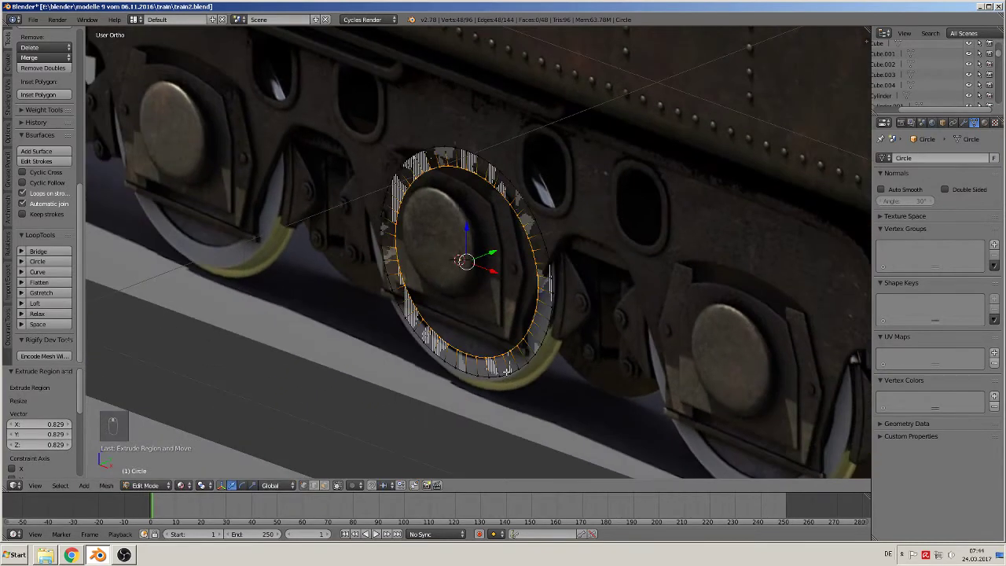
{"action": "key", "text": "Tab"}
{"action": "left_click_drag", "start_coordinate": [495, 253], "coordinate": [338, 323]}
{"action": "key", "text": "Tab"}
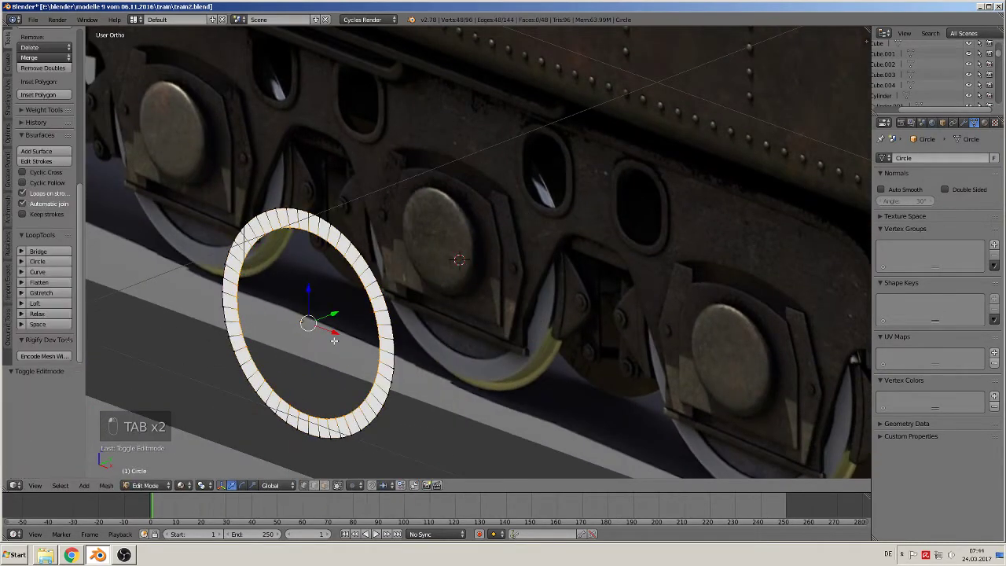
- Extrude the ring's inner edge about 0.009 backward along Y and fill the opening with a face
{"action": "key", "text": "e"}
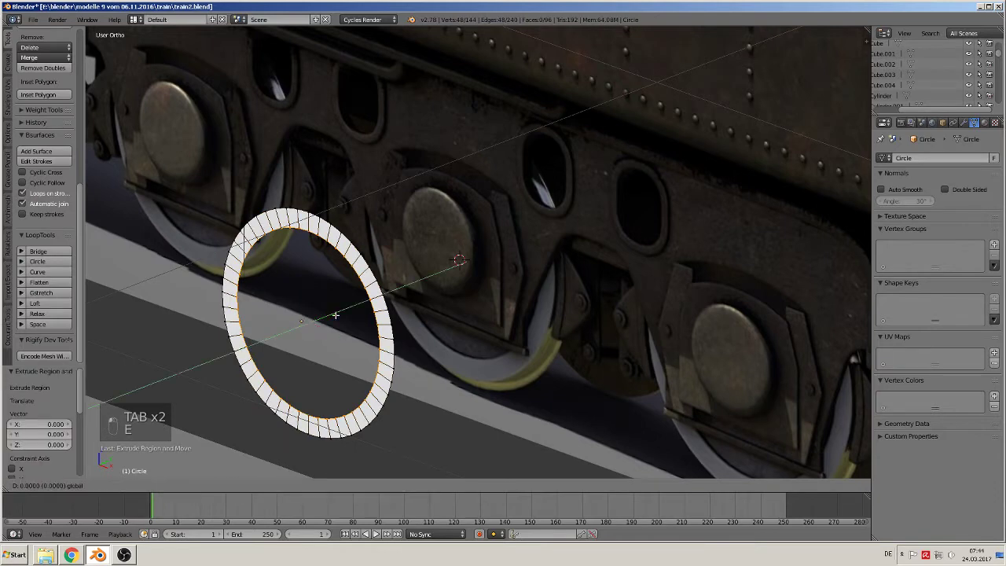
{"action": "left_click", "coordinate": [341, 356]}
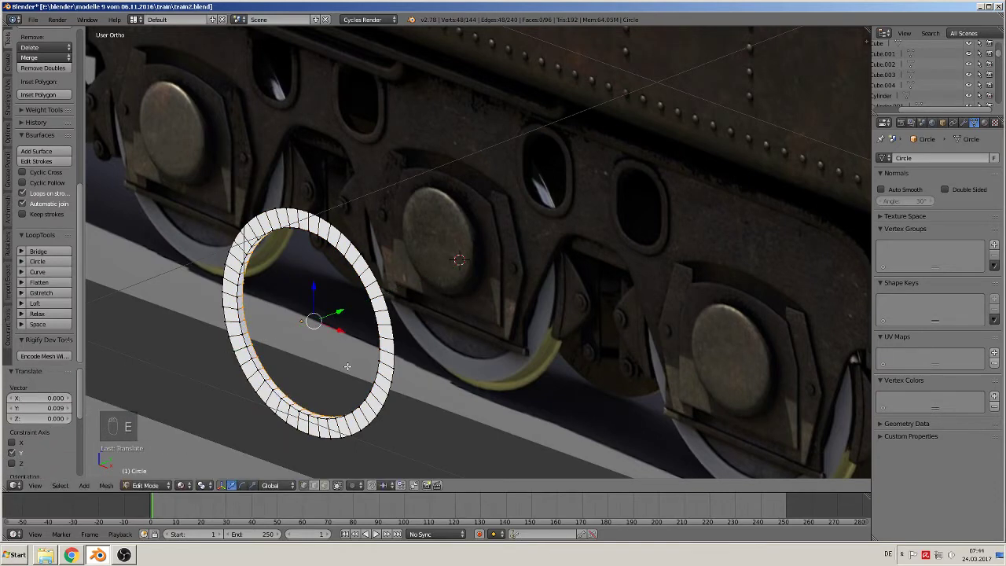
{"action": "key", "text": "f"}
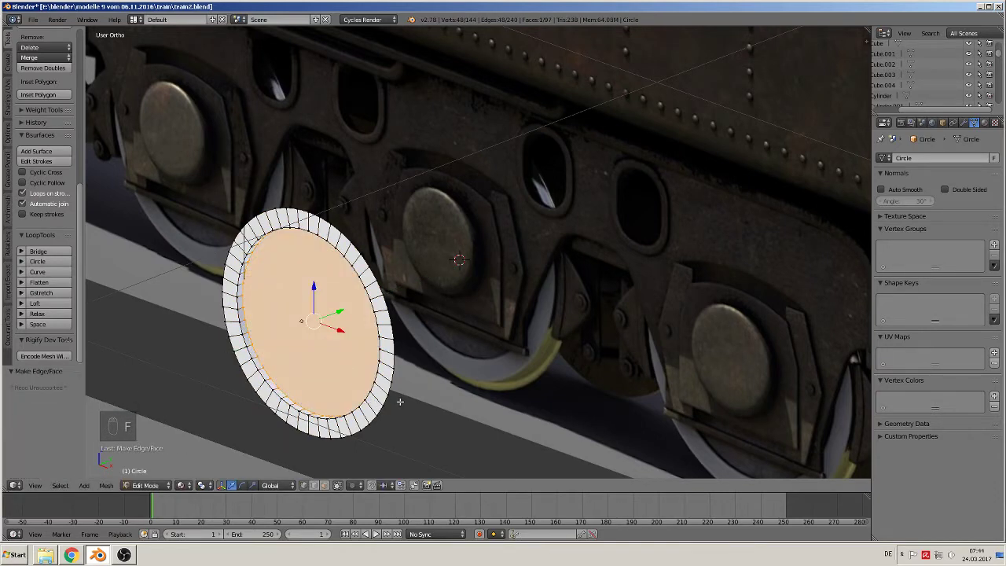
- Select the ring's outer edge loop and extrude it about 0.025 backward along Y as the wheel tread
{"action": "right_click", "coordinate": [395, 385], "text": "alt"}
{"action": "key", "text": "e"}
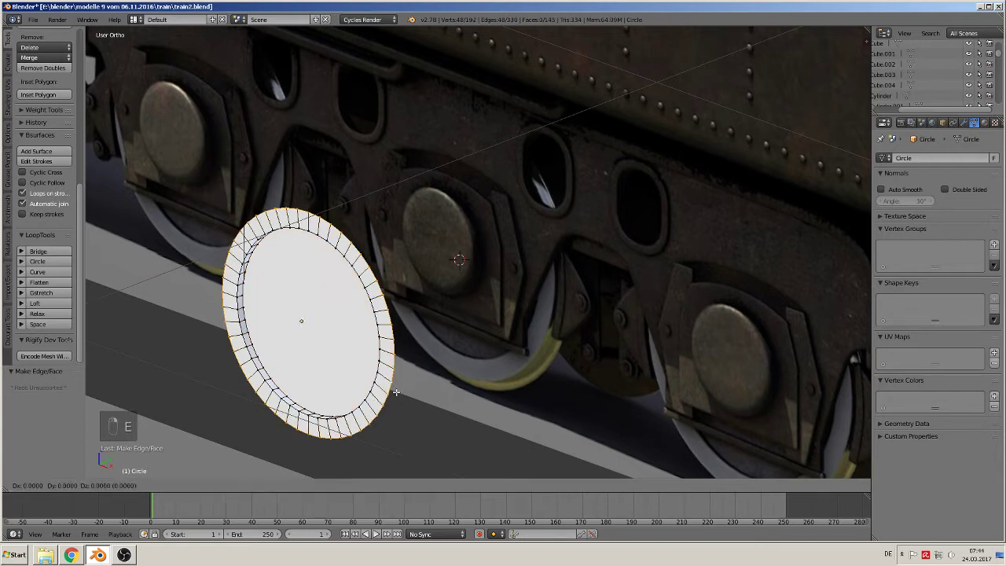
{"action": "right_click", "coordinate": [356, 307]}
{"action": "left_click_drag", "start_coordinate": [334, 312], "coordinate": [377, 355]}
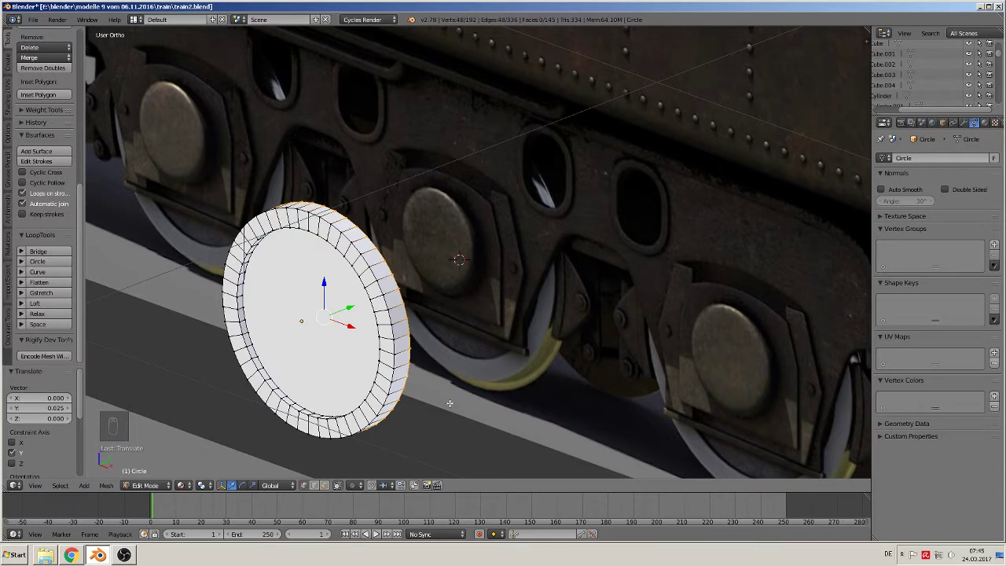
- Form the wheel flange by extruding the rear edge outward at about 1.08 scale, then about 0.011 back along Y
{"action": "key", "text": "e"}
{"action": "key", "text": "s"}
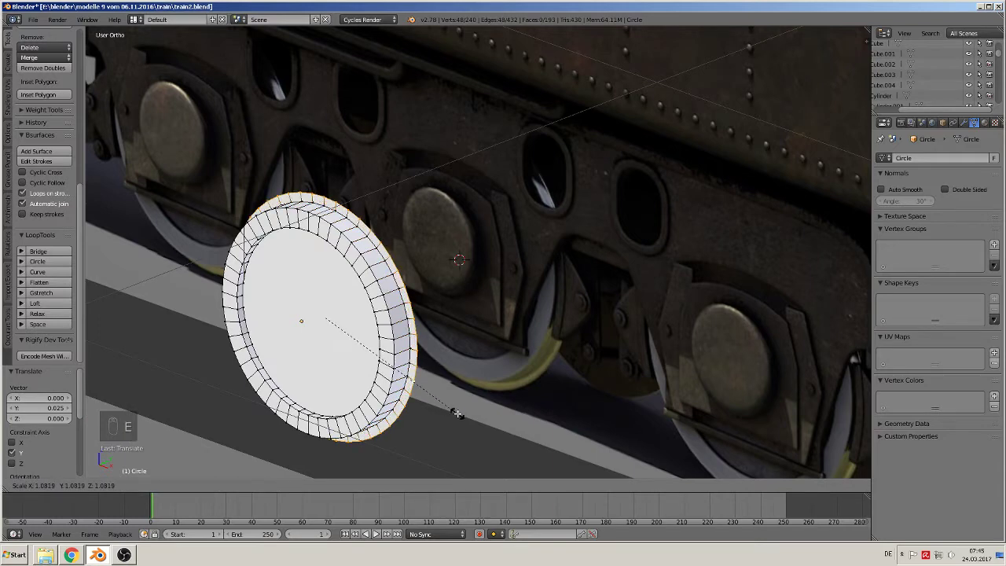
{"action": "left_click", "coordinate": [458, 414]}
{"action": "key", "text": "e"}
{"action": "right_click", "coordinate": [452, 413]}
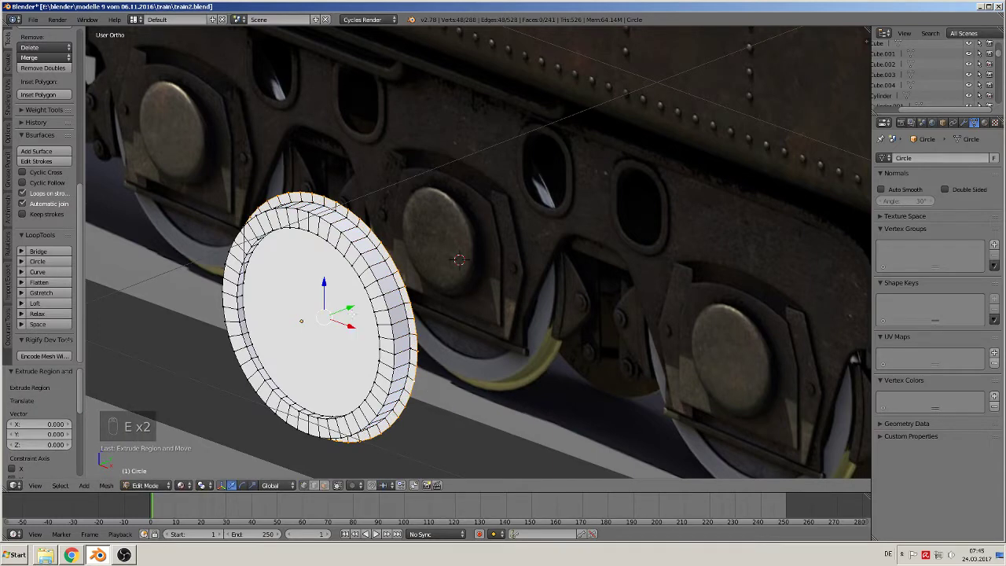
{"action": "left_click_drag", "start_coordinate": [351, 312], "coordinate": [357, 308]}
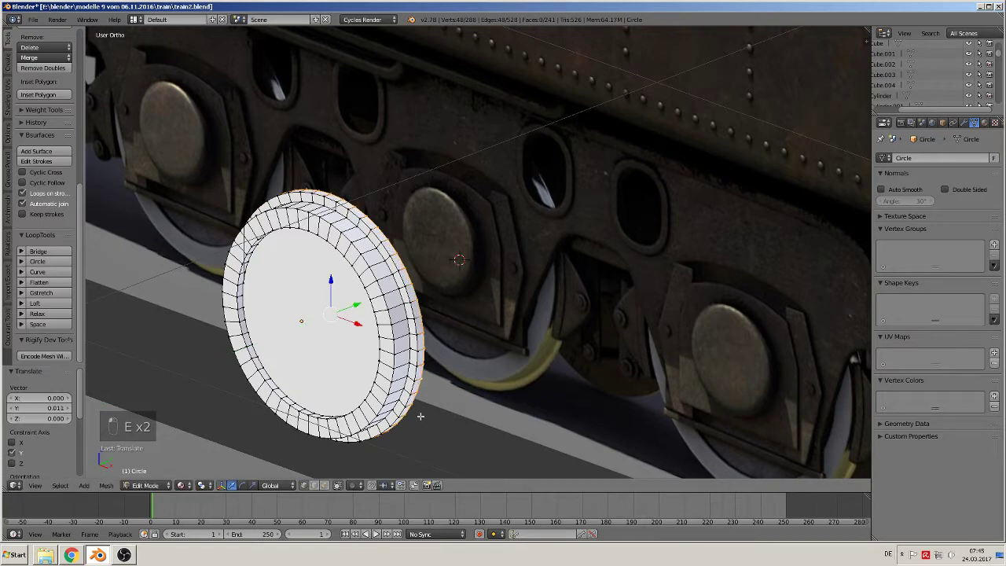
- Fill the wheel's open back with a face, leave Edit Mode and return to the front view
{"action": "key", "text": "f"}
{"action": "key", "text": "Tab"}
{"action": "middle_click_drag", "start_coordinate": [420, 415], "coordinate": [450, 398]}
{"action": "key", "text": "KP_1"}
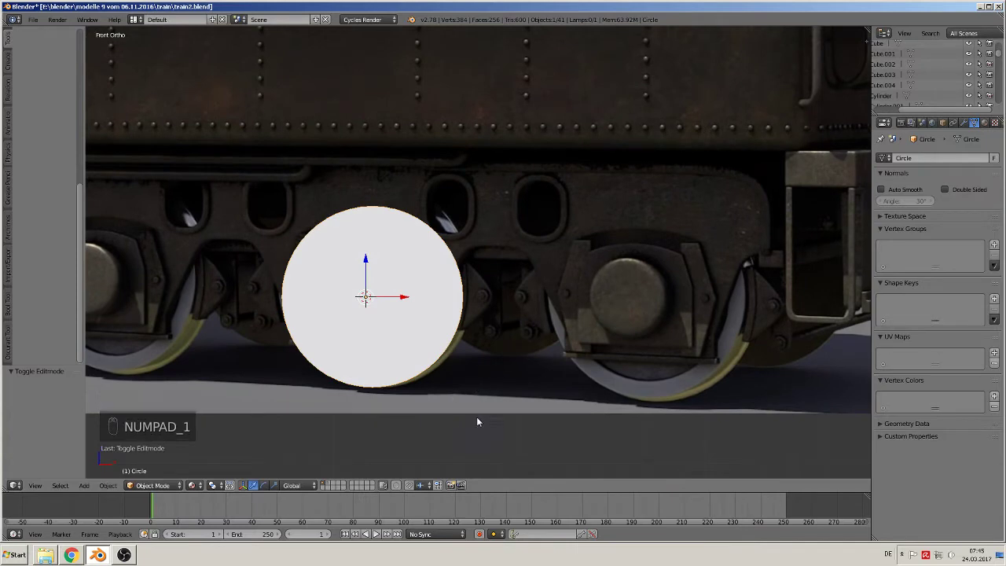
- Move the finished wheel to the second layer, display that layer and clear the wheel's location to the origin
{"action": "key", "text": "m"}
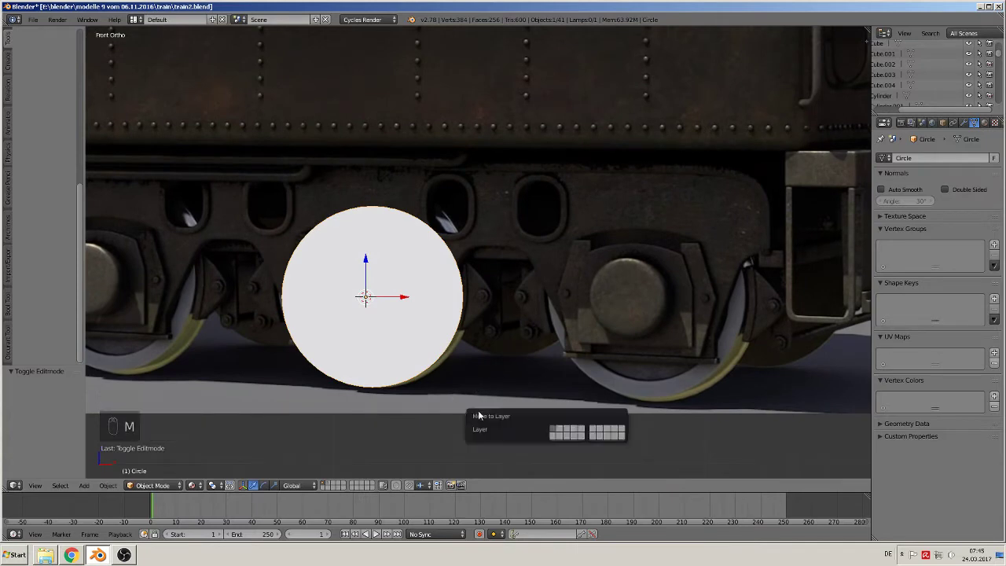
{"action": "left_click", "coordinate": [563, 433]}
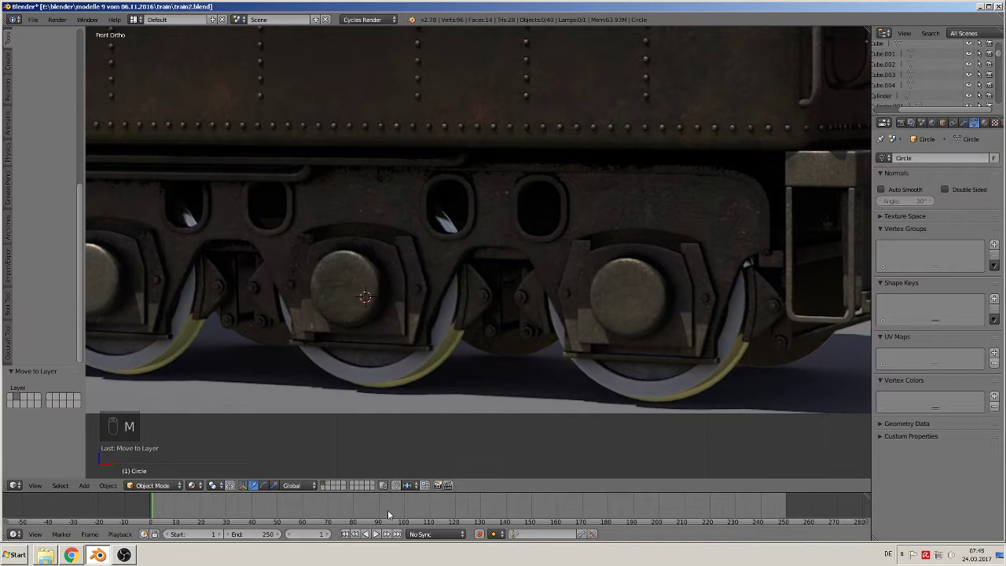
{"action": "left_click", "coordinate": [327, 487]}
{"action": "scroll", "coordinate": [358, 451], "scroll_direction": "down", "scroll_amount": 5}
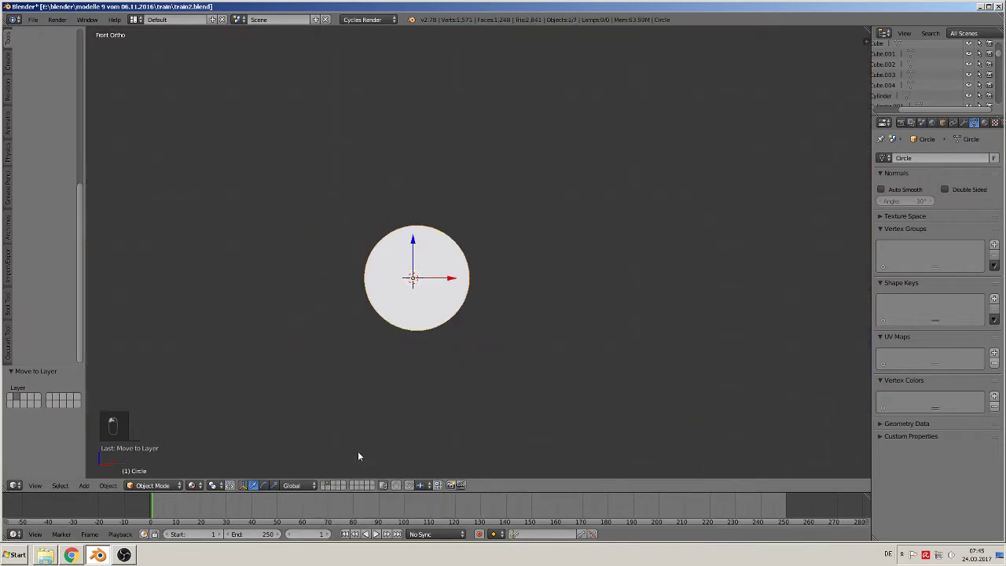
{"action": "scroll", "coordinate": [363, 454], "scroll_direction": "down", "scroll_amount": 2}
{"action": "key", "text": "alt+g"}
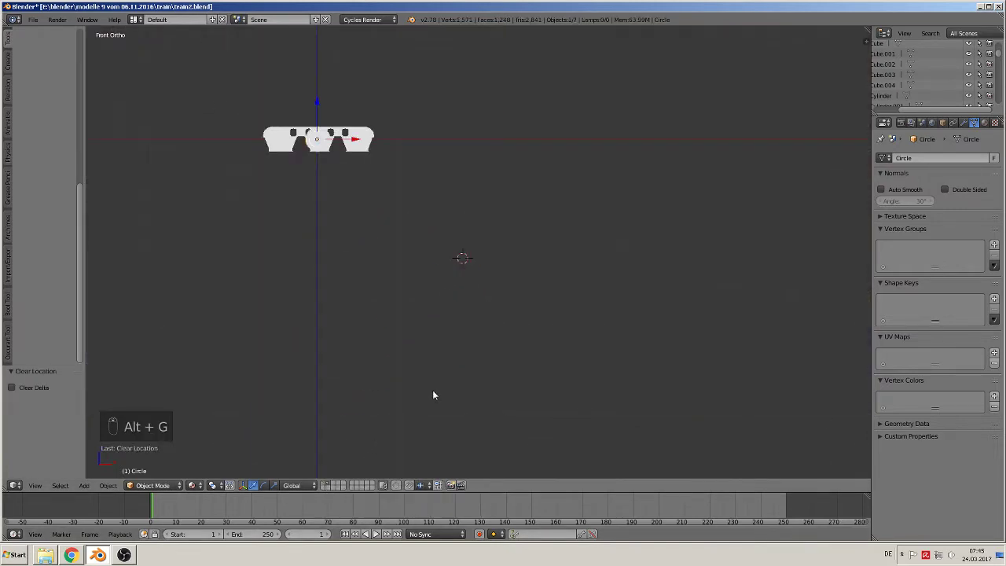
- Create a new group from the wheel and name it wheel1
{"action": "key", "text": "ctrl+g"}
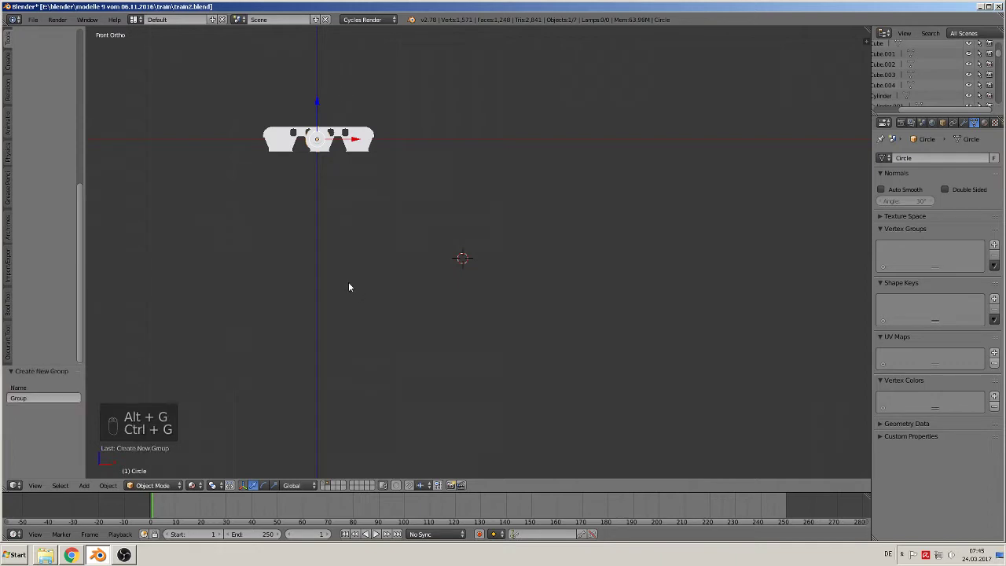
{"action": "left_click", "coordinate": [44, 397]}
{"action": "type", "text": "W"}
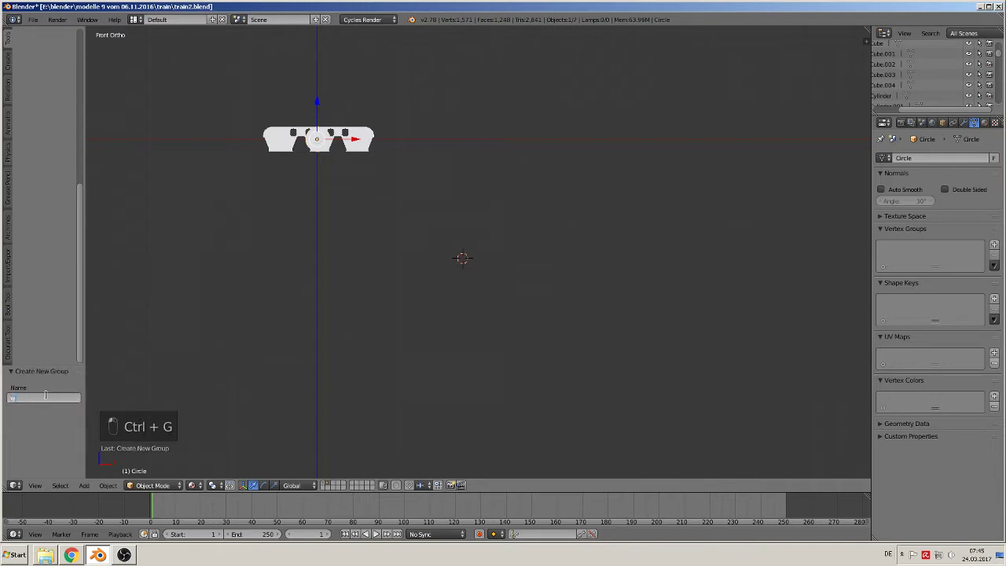
{"action": "type", "text": "heel"}
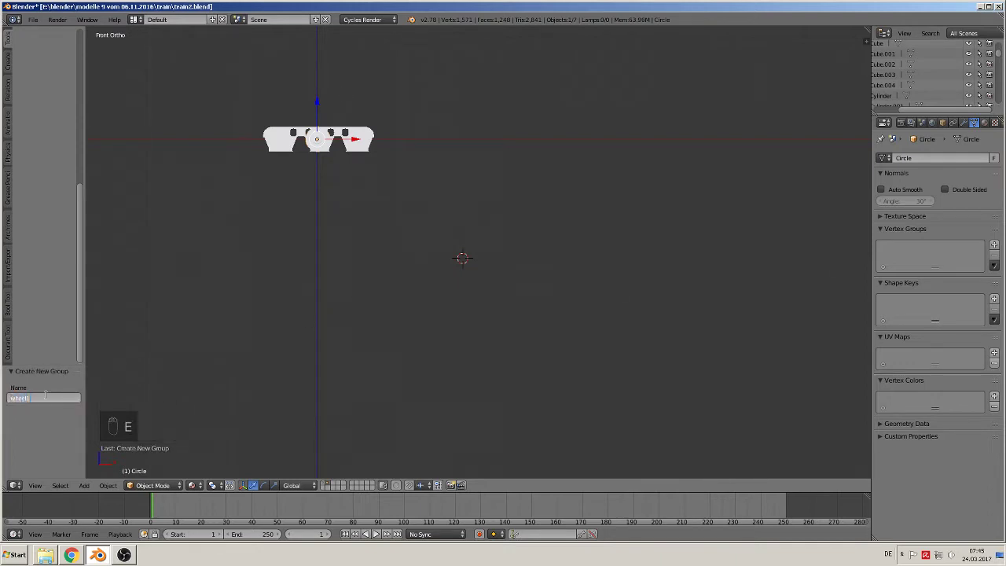
{"action": "key", "text": "Return"}
- Return to the first layer and add an instance of the wheel1 group below the wheel-holder frame
{"action": "left_click", "coordinate": [325, 483]}
{"action": "scroll", "coordinate": [236, 251], "scroll_direction": "down", "scroll_amount": 3}
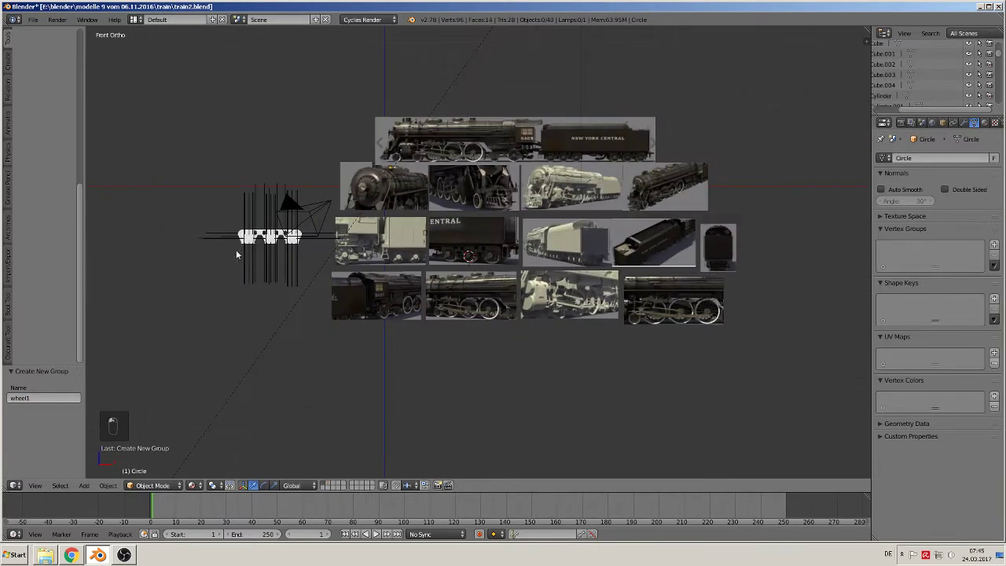
{"action": "left_click", "coordinate": [86, 485]}
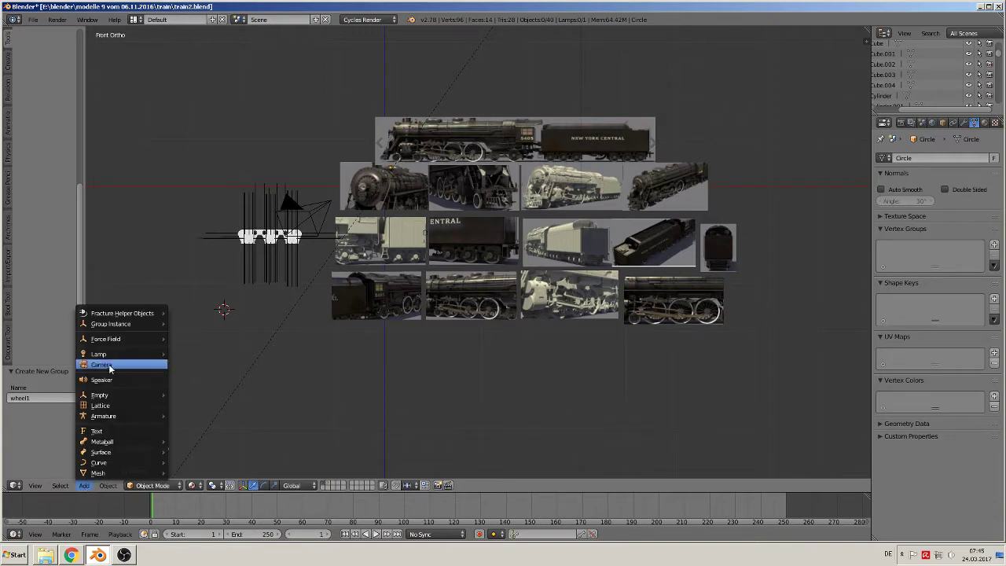
{"action": "mouse_move", "coordinate": [110, 328]}
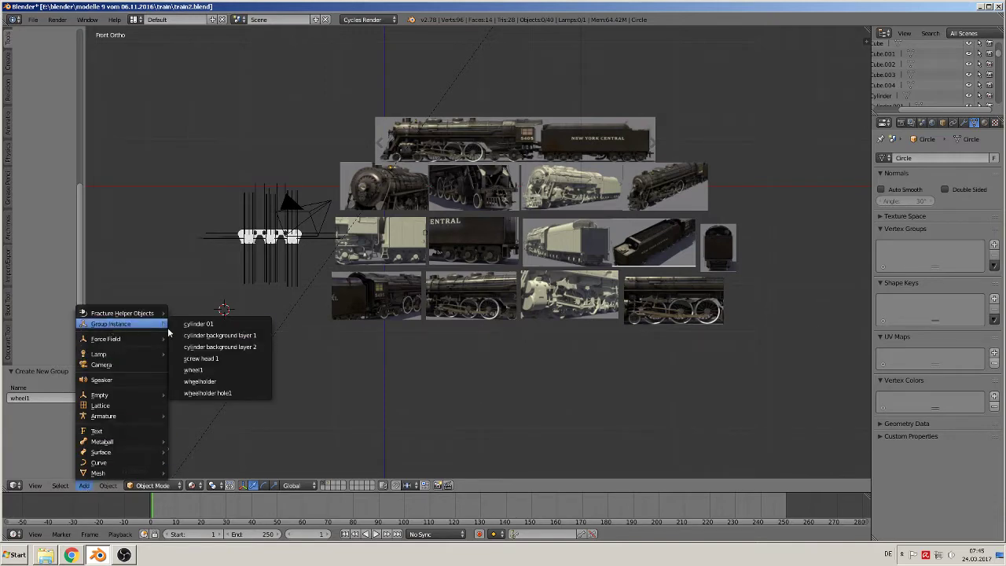
{"action": "left_click", "coordinate": [224, 369]}
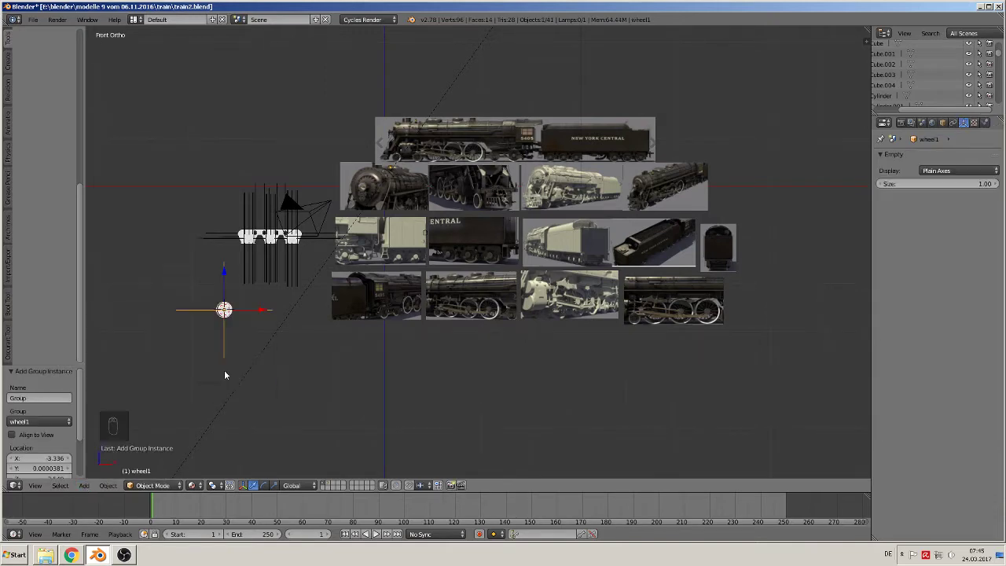
- Move the wheel1 instance about 0.499 along X and 1.396 along Z onto the leftmost section of the wheel-holder frame
{"action": "scroll", "coordinate": [226, 371], "scroll_direction": "up", "scroll_amount": 3}
{"action": "scroll", "coordinate": [173, 351], "scroll_direction": "down", "scroll_amount": 2}
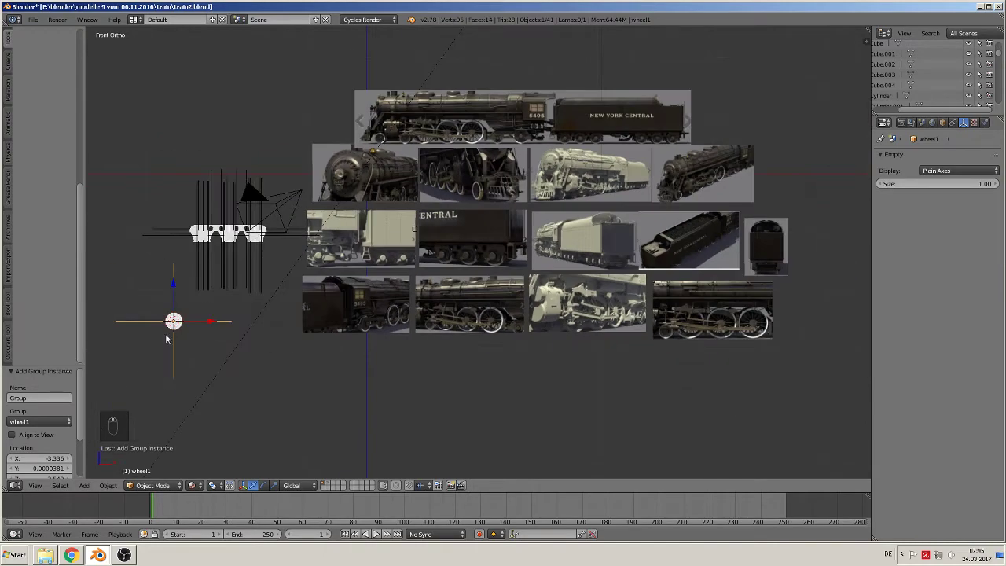
{"action": "key", "text": "g"}
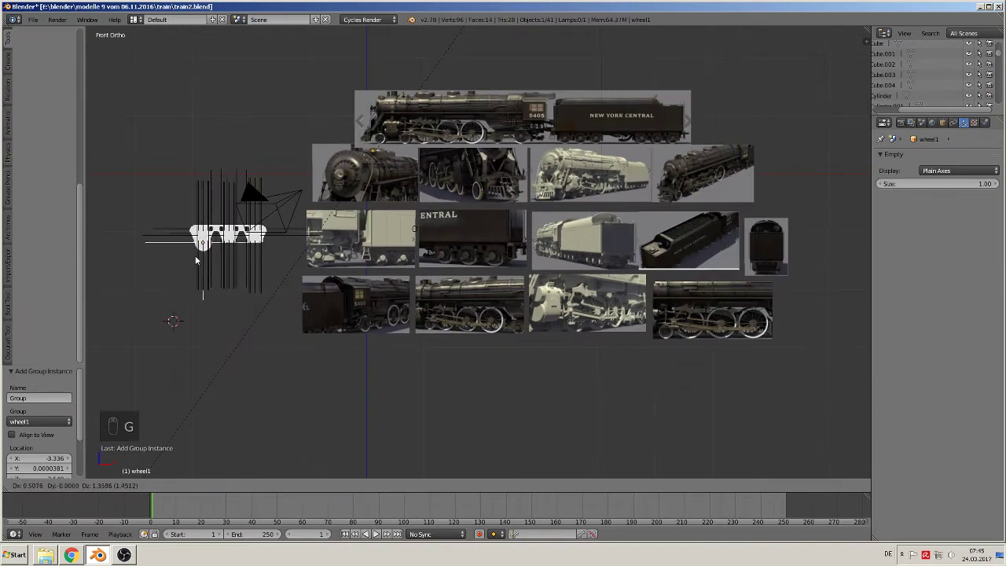
{"action": "left_click", "coordinate": [194, 253]}
- Add a cube between the middle and right tender wheels of the reference image and scale it down to about 0.052
{"action": "scroll", "coordinate": [724, 153], "scroll_direction": "up", "scroll_amount": 3}
{"action": "scroll", "coordinate": [552, 301], "scroll_direction": "down", "scroll_amount": 1}
{"action": "scroll", "coordinate": [419, 386], "scroll_direction": "up", "scroll_amount": 3}
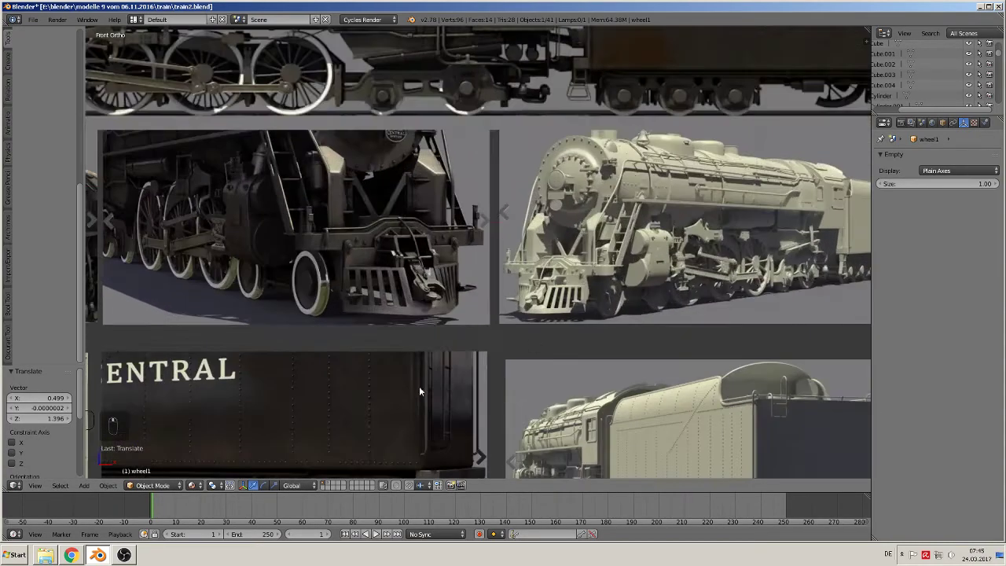
{"action": "middle_click_drag", "start_coordinate": [419, 386], "coordinate": [620, 138], "text": "shift"}
{"action": "scroll", "coordinate": [596, 219], "scroll_direction": "up", "scroll_amount": 5}
{"action": "key", "text": "KP_1"}
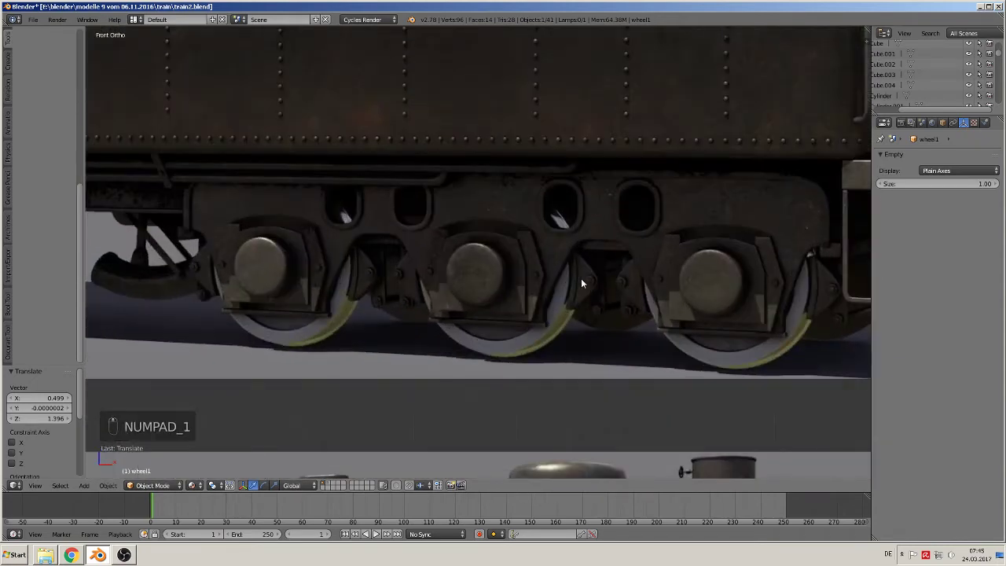
{"action": "key", "text": "KP_1"}
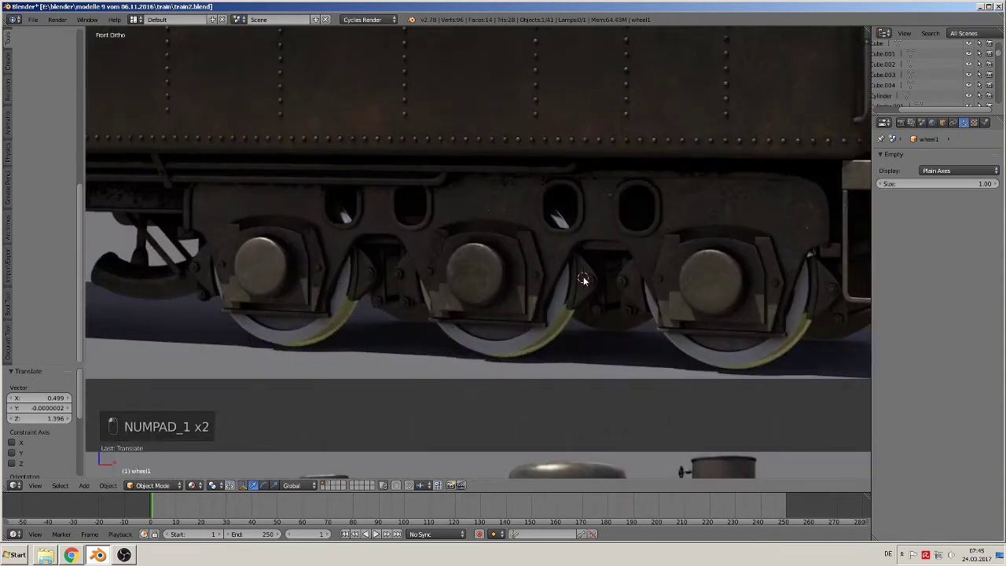
{"action": "left_click", "coordinate": [84, 485]}
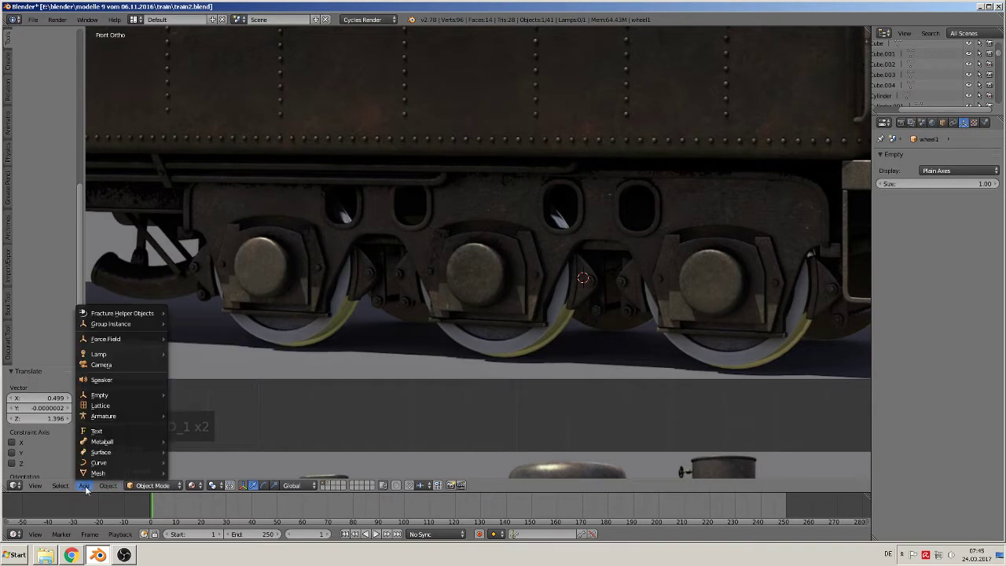
{"action": "mouse_move", "coordinate": [98, 472]}
{"action": "left_click", "coordinate": [219, 220]}
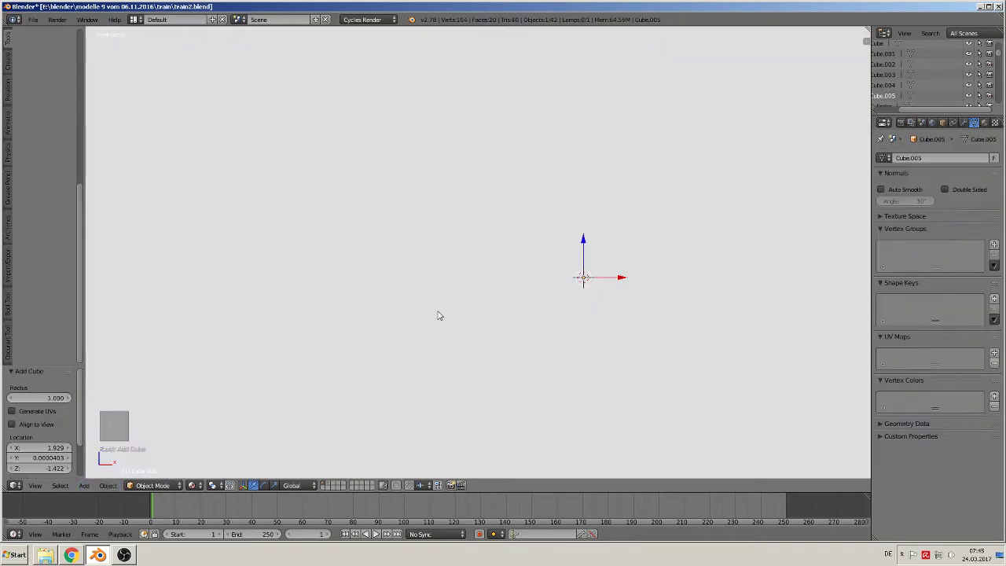
{"action": "key", "text": "s"}
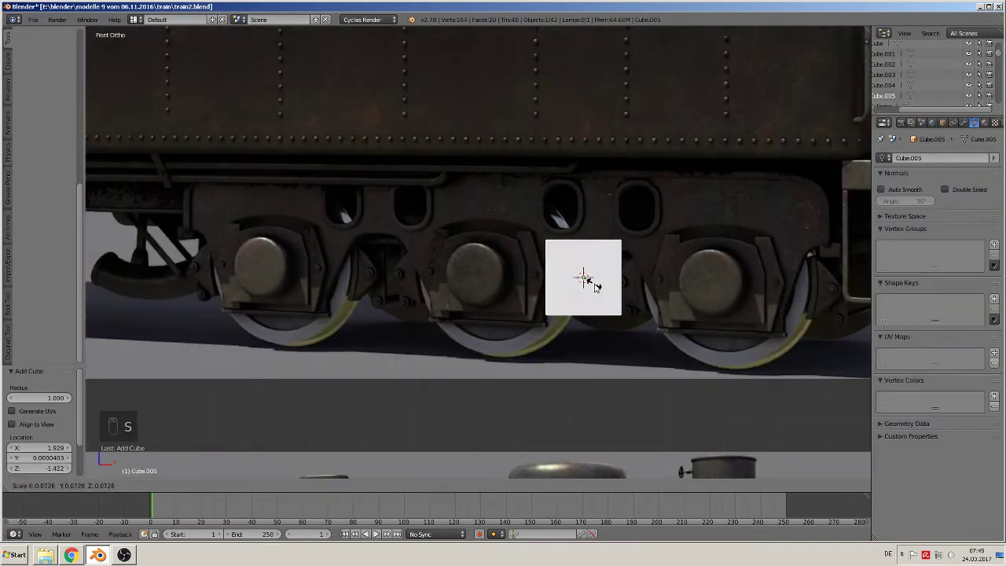
{"action": "left_click", "coordinate": [593, 285]}
- Move the cube about 0.131 along X beside the right wheel's bracket and scale it to about 0.692 along X
{"action": "key", "text": "g"}
{"action": "key", "text": "x"}
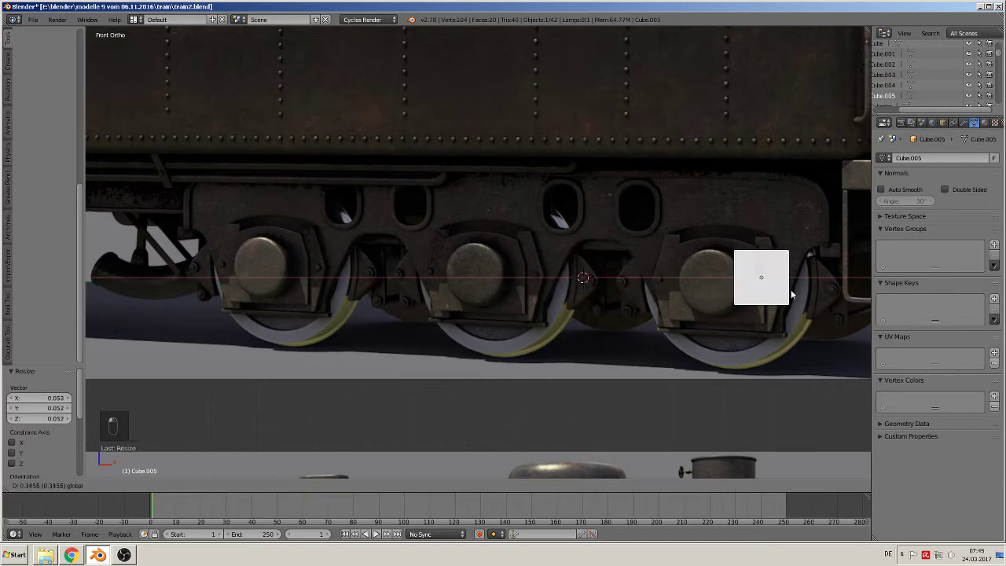
{"action": "left_click", "coordinate": [681, 308]}
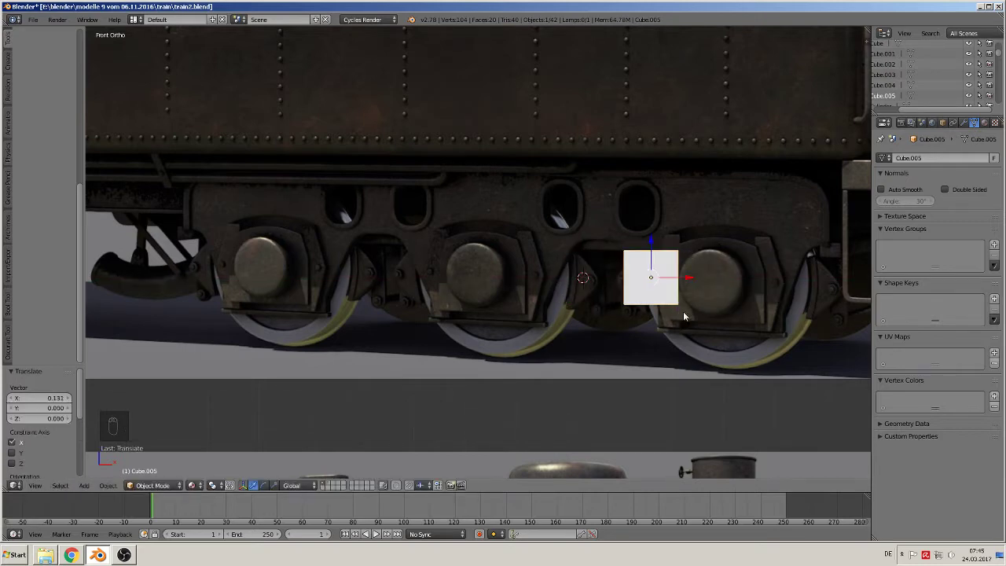
{"action": "key", "text": "s"}
{"action": "key", "text": "x"}
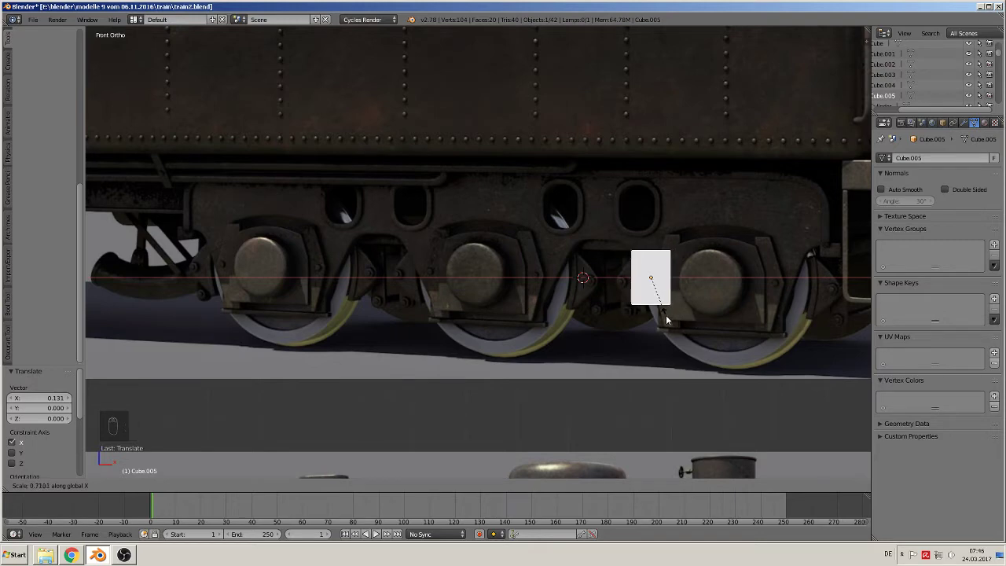
{"action": "left_click", "coordinate": [665, 318]}
- Move the cube about 0.153 forward along negative Y and thin it to about 0.304 along Y
{"action": "middle_click_drag", "start_coordinate": [673, 310], "coordinate": [581, 348], "text": "shift"}
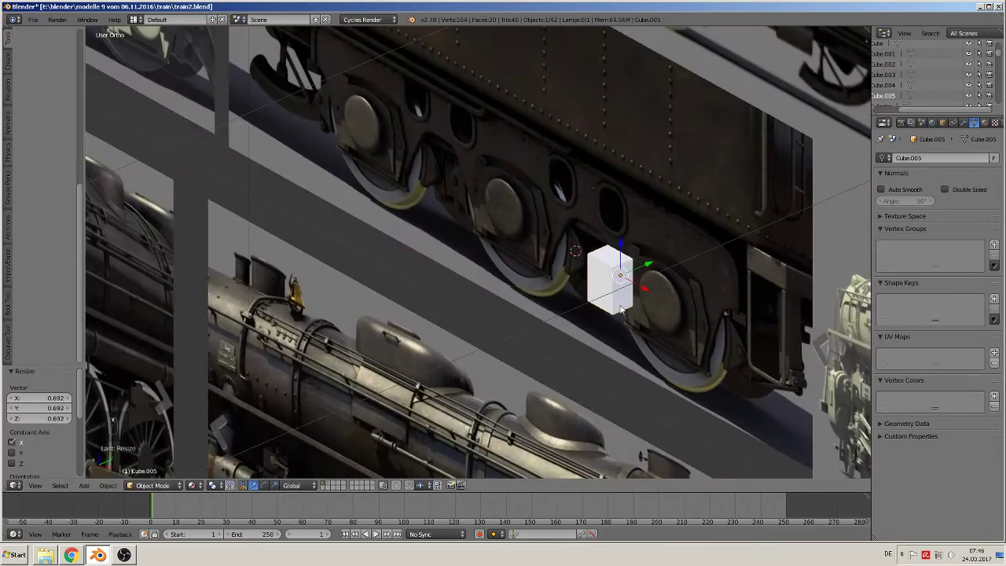
{"action": "left_click_drag", "start_coordinate": [653, 267], "coordinate": [649, 326]}
{"action": "key", "text": "s"}
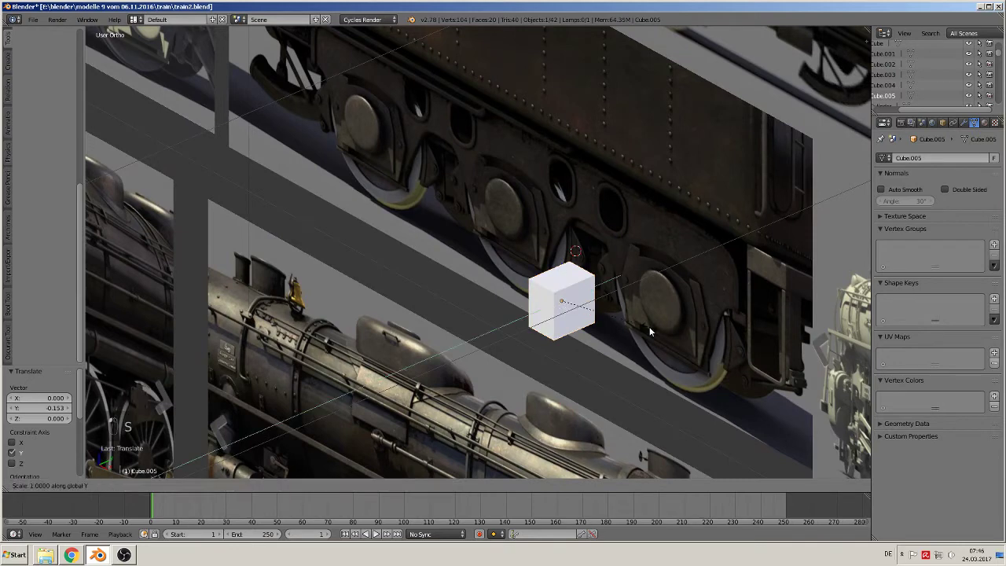
{"action": "key", "text": "y"}
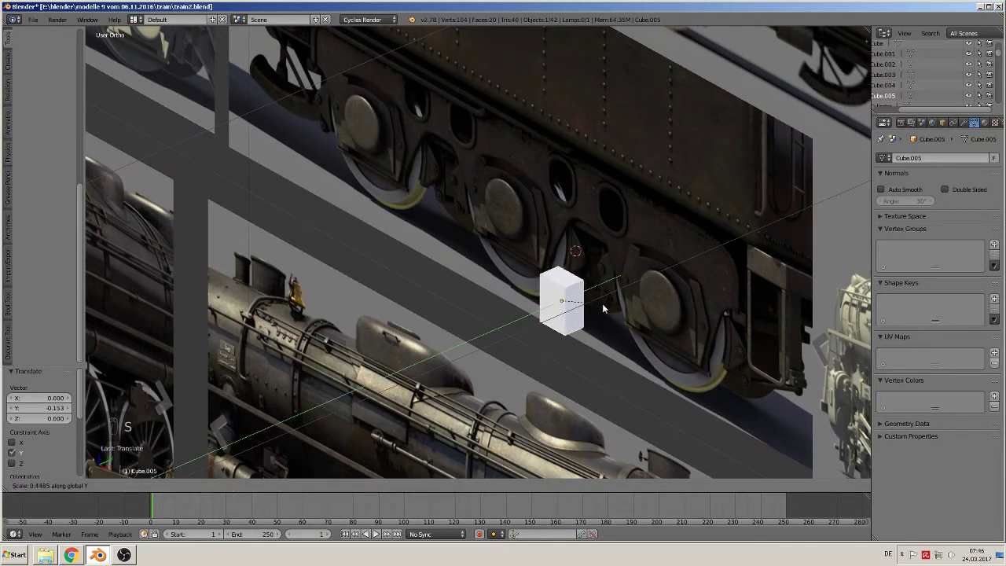
{"action": "left_click", "coordinate": [589, 302]}
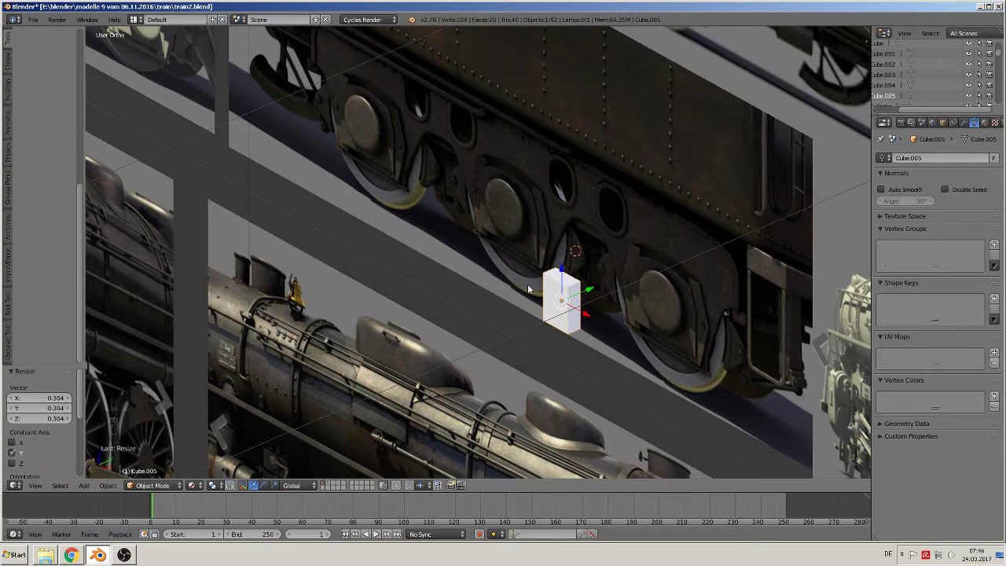
- In Edit Mode, add a vertical loop cut near the cube's left edge and a horizontal one across its middle
{"action": "key", "text": "KP_0"}
{"action": "key", "text": "KP_1"}
{"action": "scroll", "coordinate": [346, 461], "scroll_direction": "down", "scroll_amount": 6}
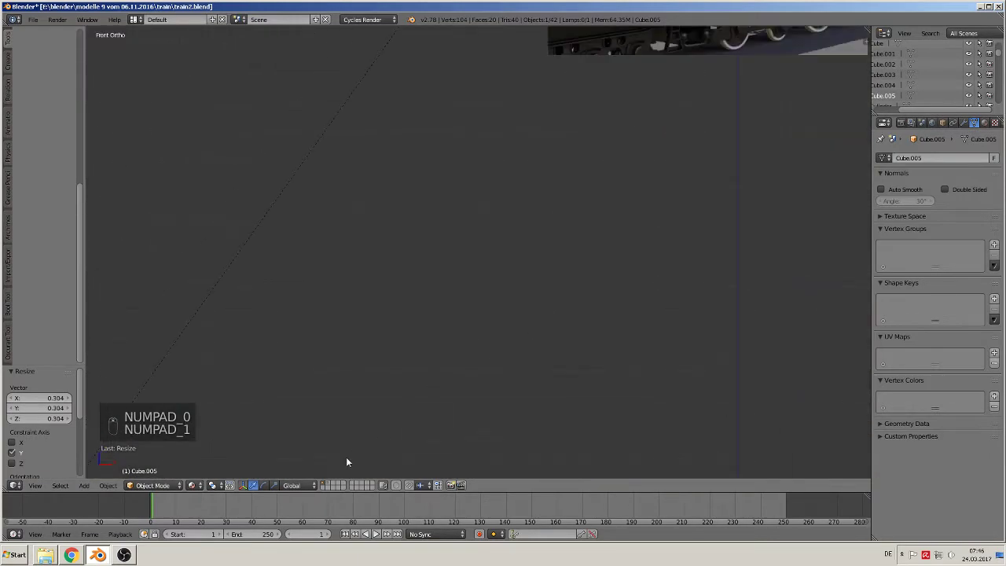
{"action": "key", "text": "KP_Decimal"}
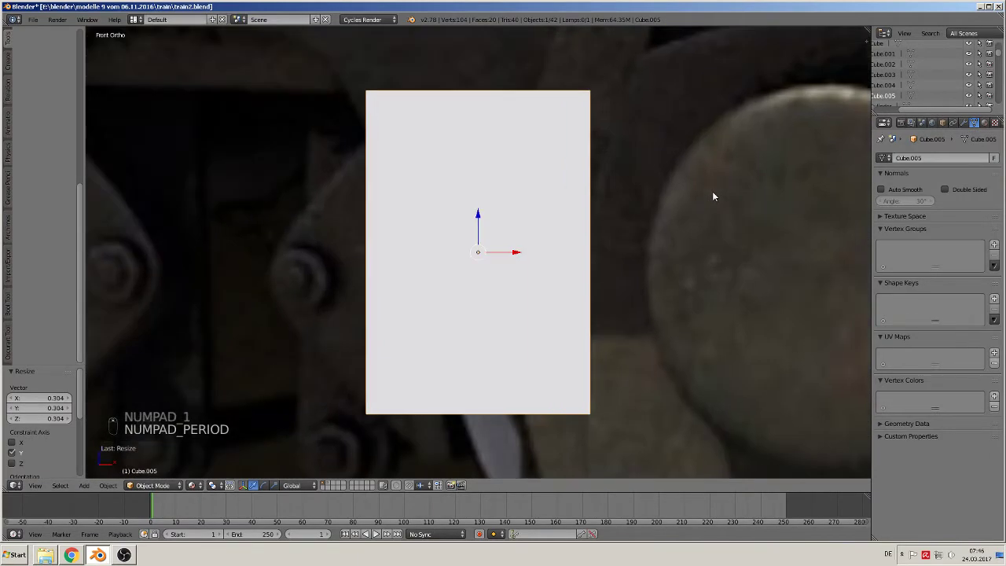
{"action": "scroll", "coordinate": [712, 196], "scroll_direction": "down", "scroll_amount": 6}
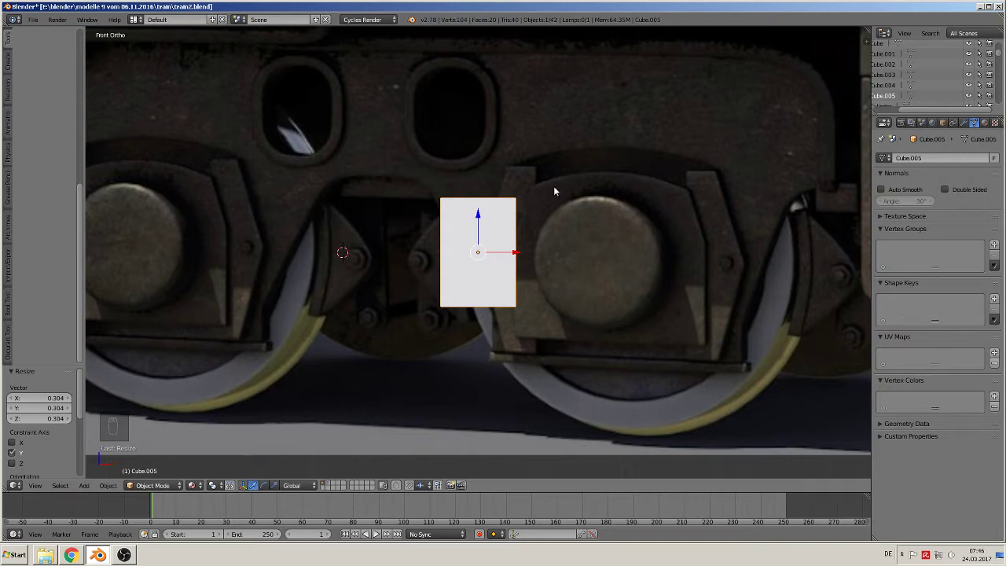
{"action": "key", "text": "Tab"}
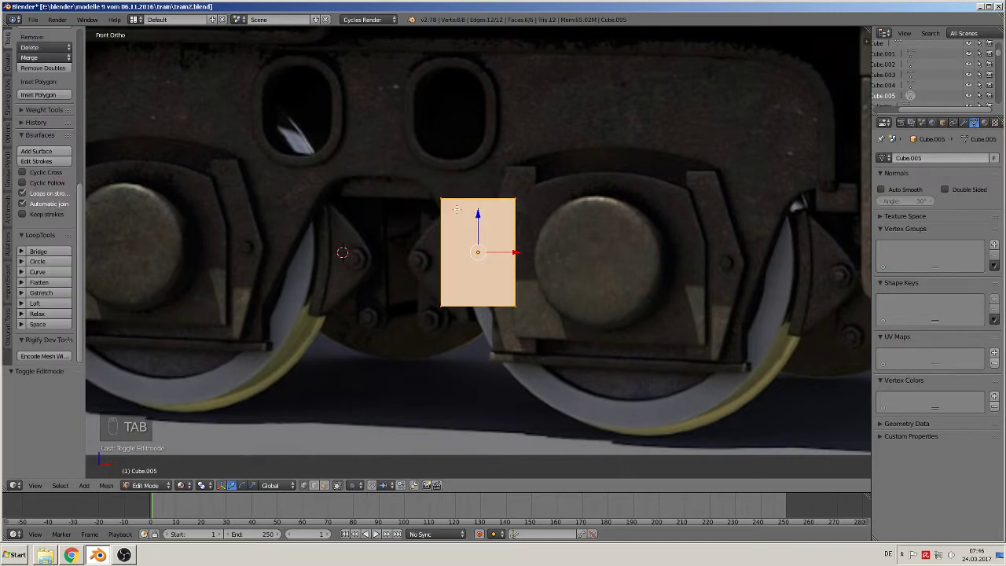
{"action": "key", "text": "ctrl+r"}
{"action": "left_click", "coordinate": [455, 205]}
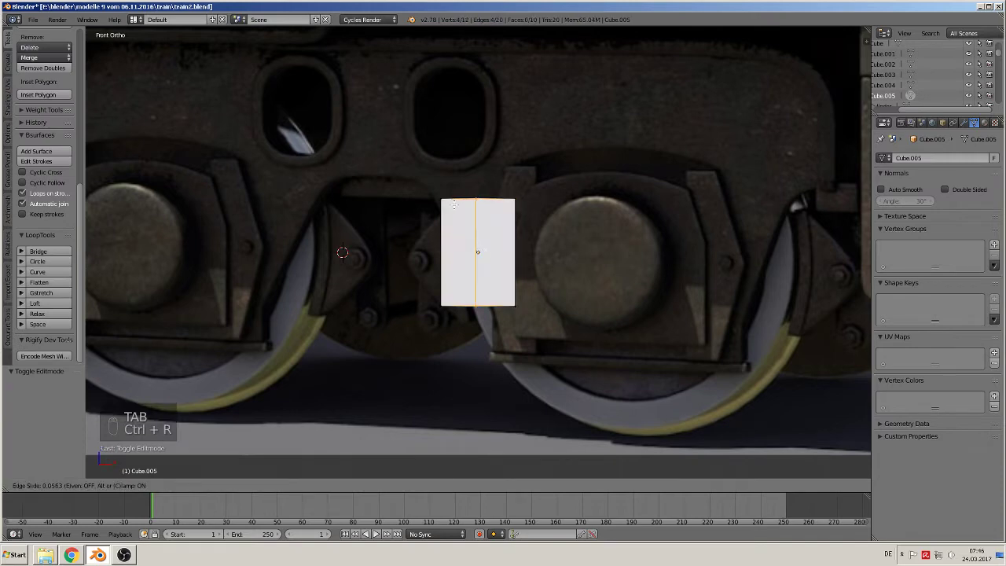
{"action": "left_click", "coordinate": [437, 204]}
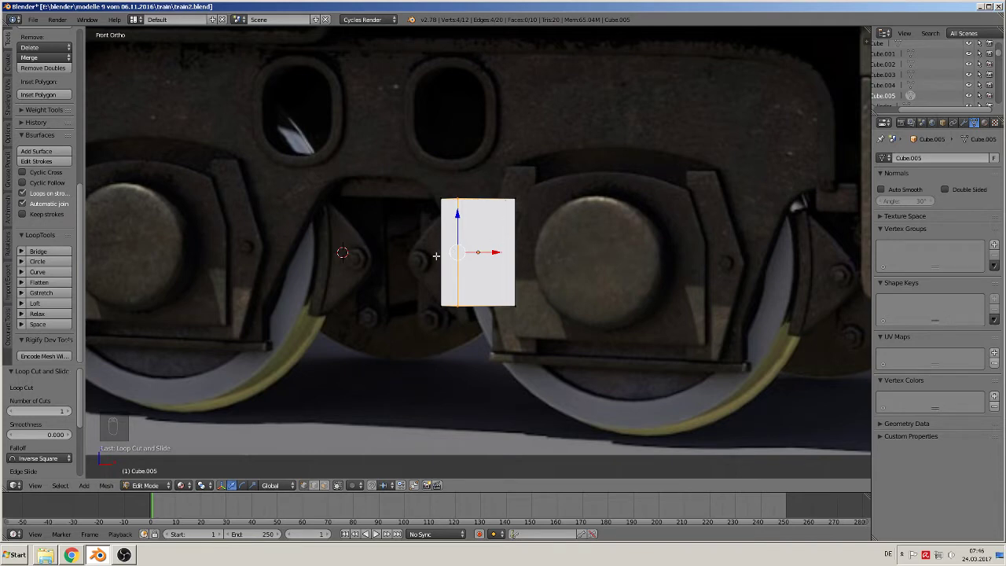
{"action": "key", "text": "ctrl+r"}
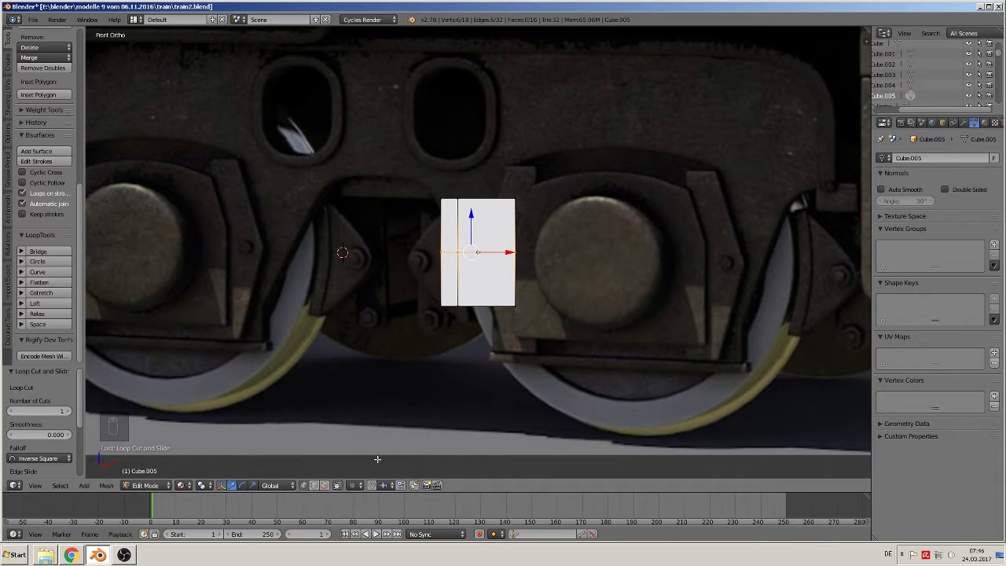
- Taper the cube to a point by moving its two outer right corners about 0.047 along negative X
{"action": "key", "text": "a"}
{"action": "key", "text": "c"}
{"action": "left_click", "coordinate": [515, 305]}
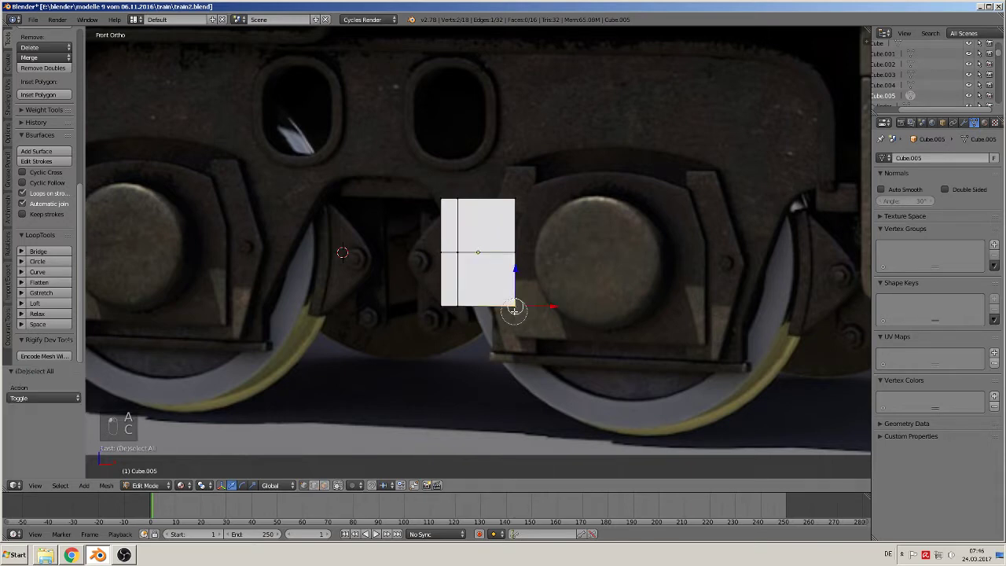
{"action": "left_click", "coordinate": [518, 199]}
{"action": "key", "text": "Escape"}
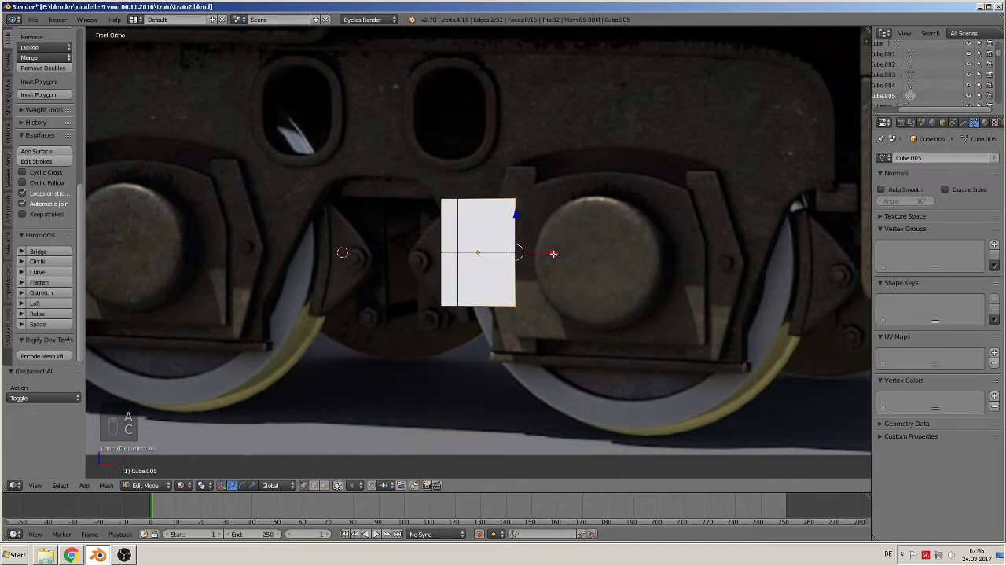
{"action": "key", "text": "g"}
{"action": "key", "text": "x"}
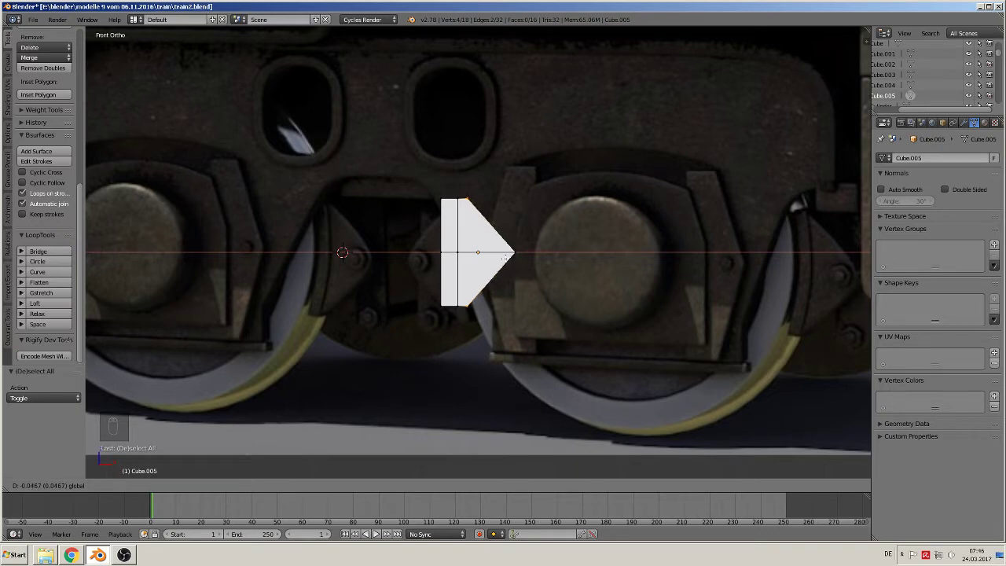
{"action": "left_click", "coordinate": [506, 257]}
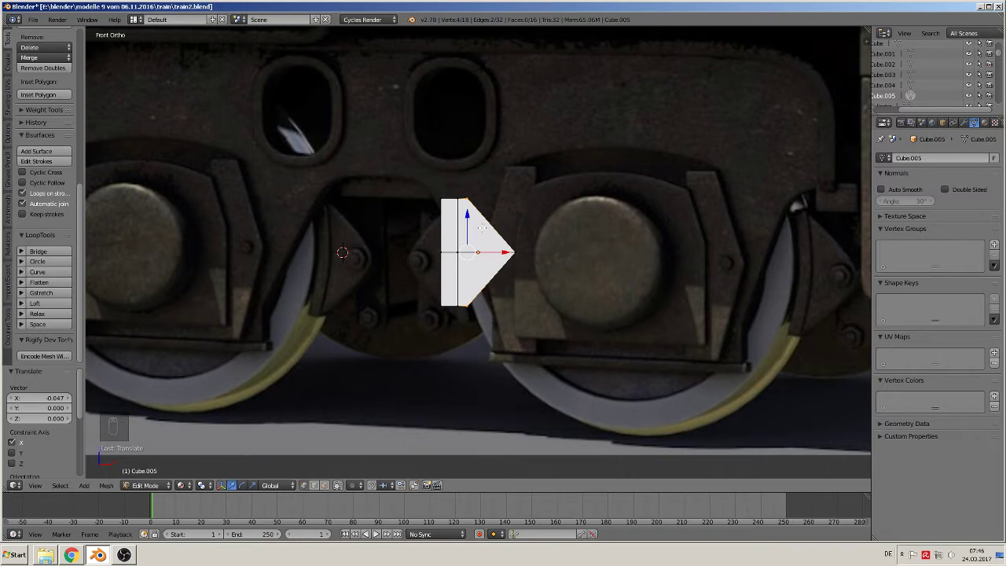
- Add three horizontal loop cuts across each half of the tapered cube and split off the lower cut region
{"action": "key", "text": "ctrl+r"}
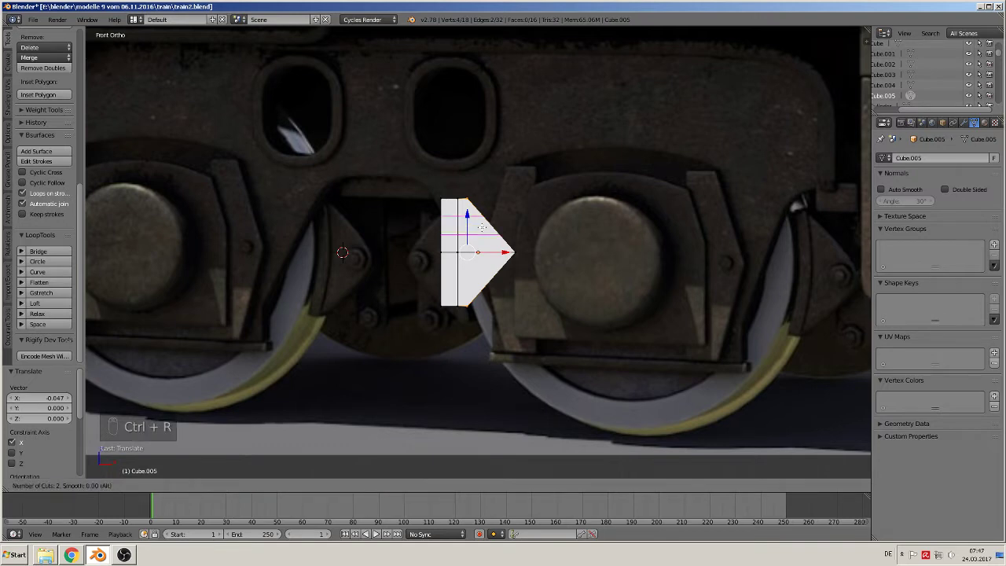
{"action": "scroll", "coordinate": [482, 227], "scroll_direction": "up", "scroll_amount": 1}
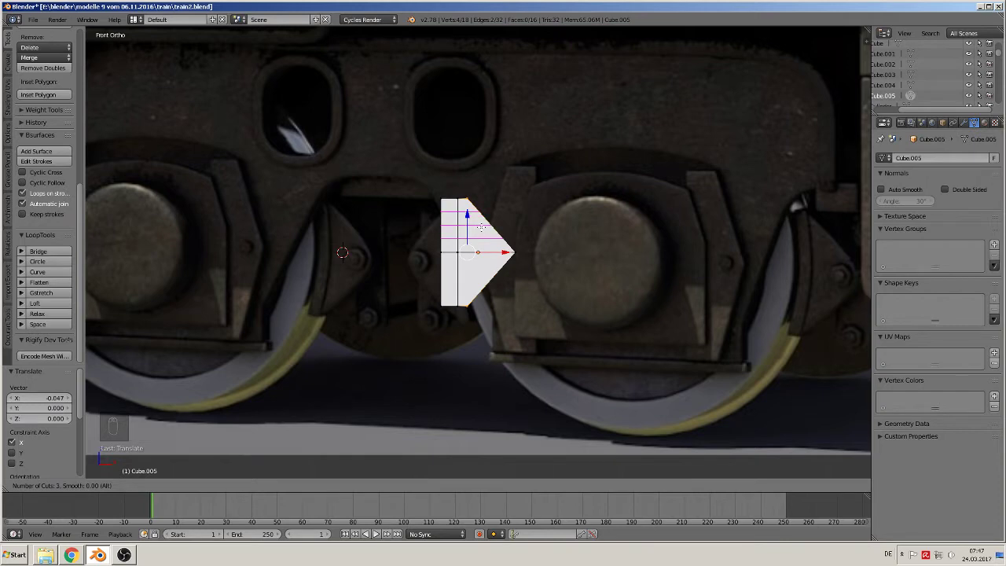
{"action": "left_click", "coordinate": [481, 227]}
{"action": "right_click", "coordinate": [482, 227]}
{"action": "key", "text": "ctrl+r"}
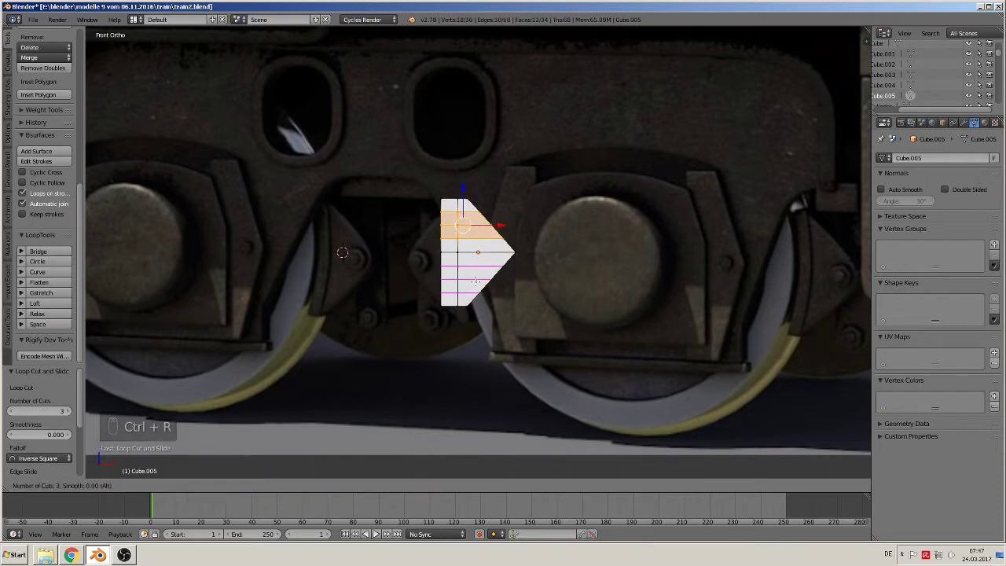
{"action": "left_click", "coordinate": [475, 281]}
{"action": "right_click", "coordinate": [475, 281]}
{"action": "scroll", "coordinate": [504, 289], "scroll_direction": "up", "scroll_amount": 1}
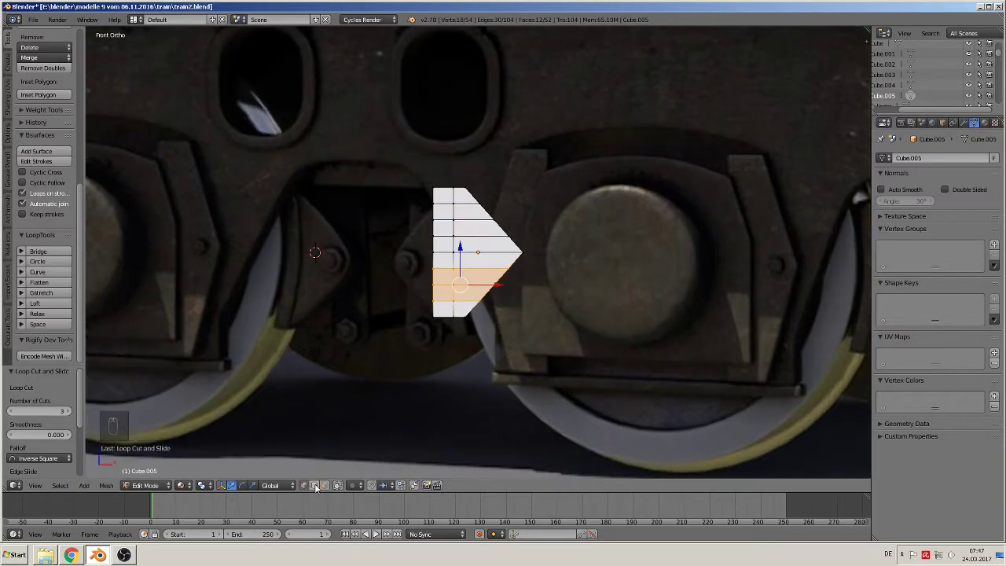
{"action": "key", "text": "y"}
{"action": "key", "text": "a"}
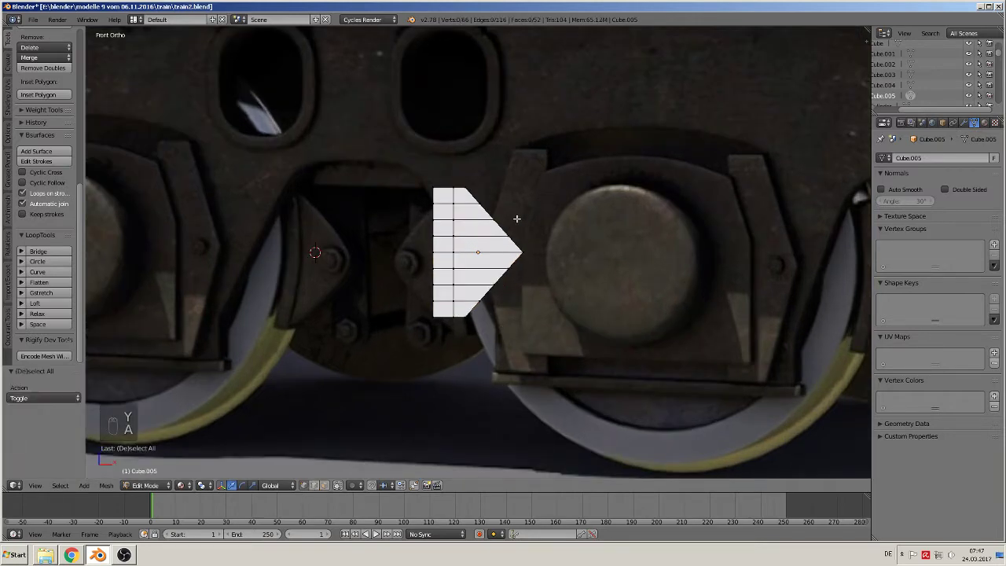
- Move the middle vertices of both sloped edges about 0.004 outward along X
{"action": "key", "text": "c"}
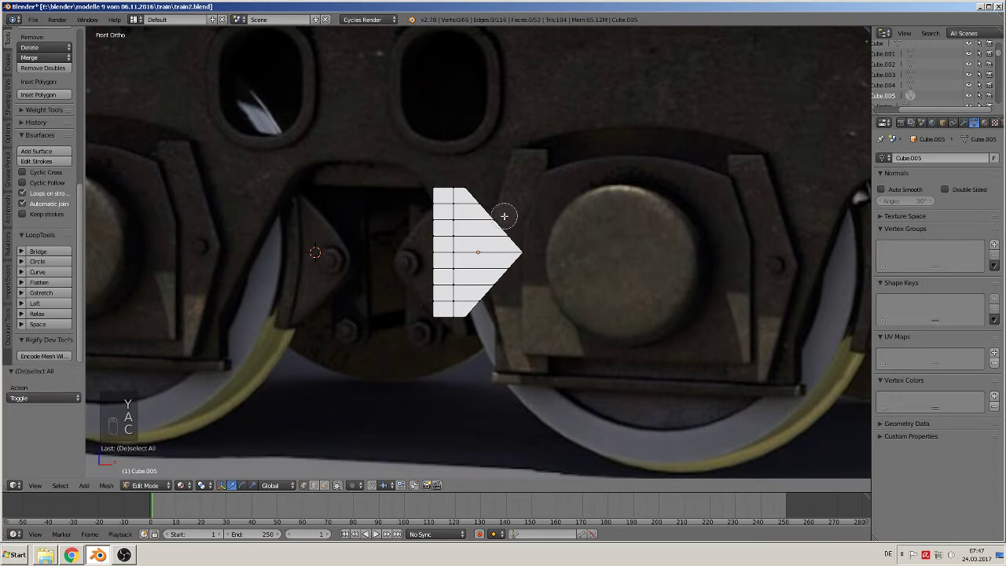
{"action": "left_click", "coordinate": [501, 218]}
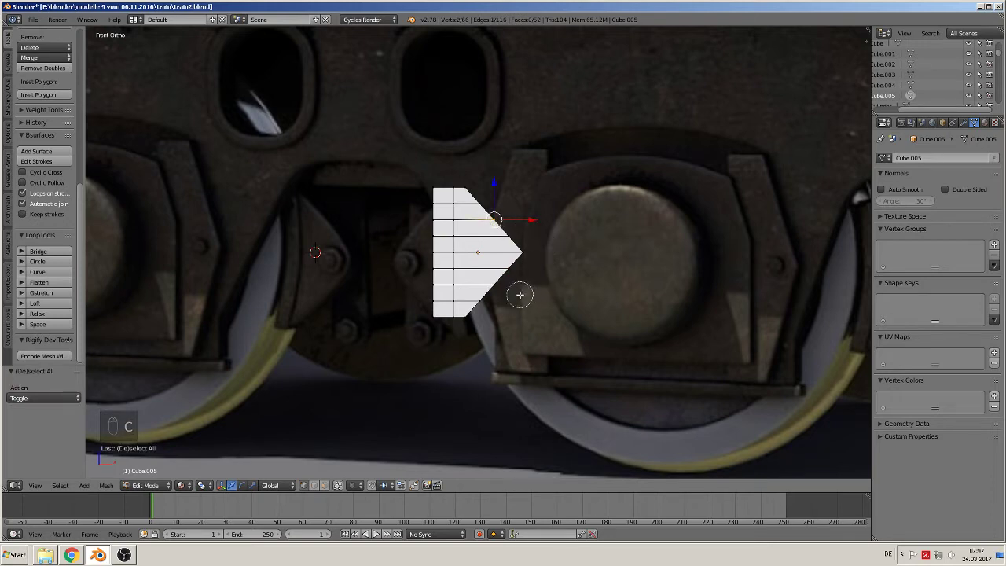
{"action": "left_click", "coordinate": [496, 293]}
{"action": "key", "text": "Escape"}
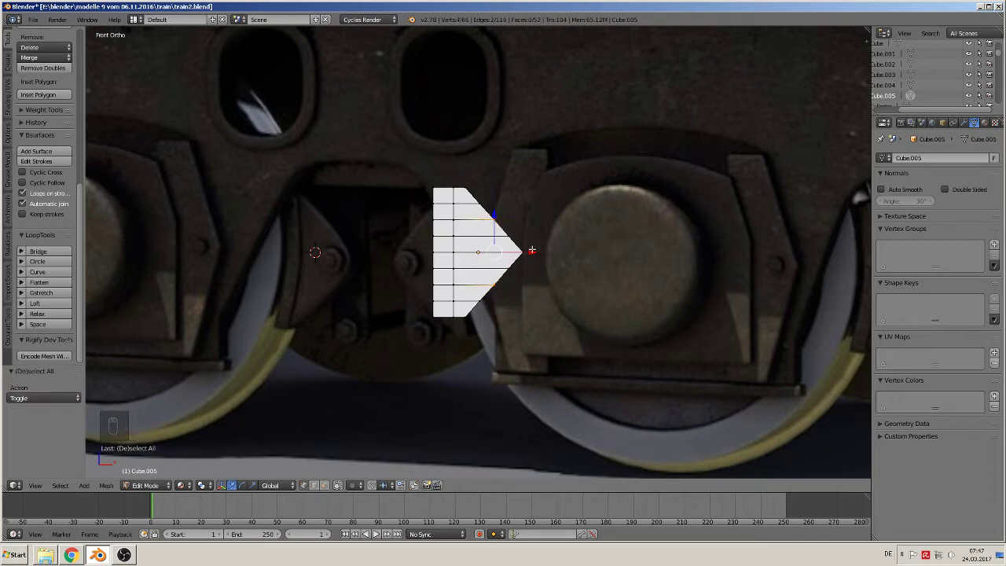
{"action": "left_click_drag", "start_coordinate": [532, 250], "coordinate": [534, 253]}
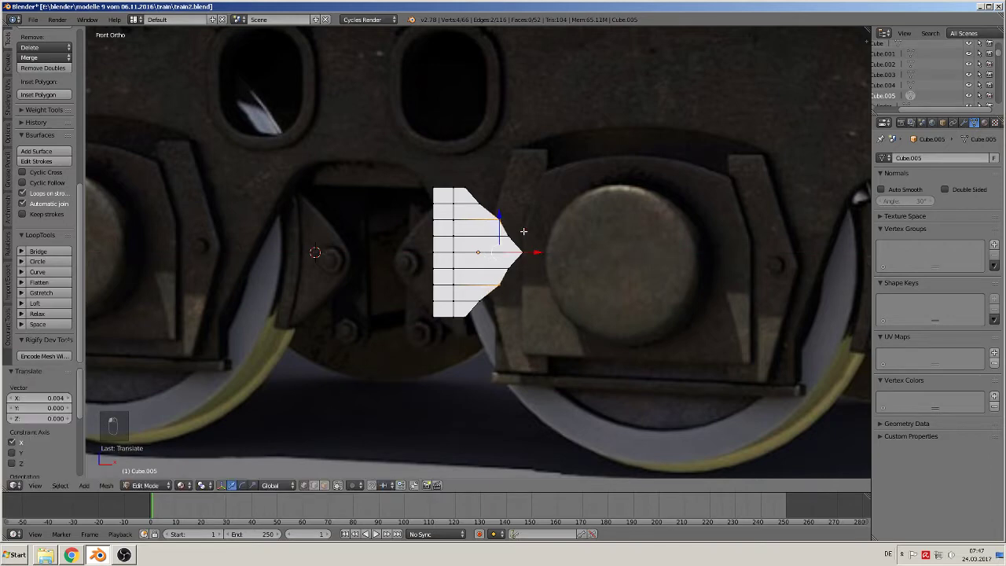
- Move the sloped-edge vertices directly above and below the tip about 0.003 outward along X
{"action": "key", "text": "a"}
{"action": "key", "text": "c"}
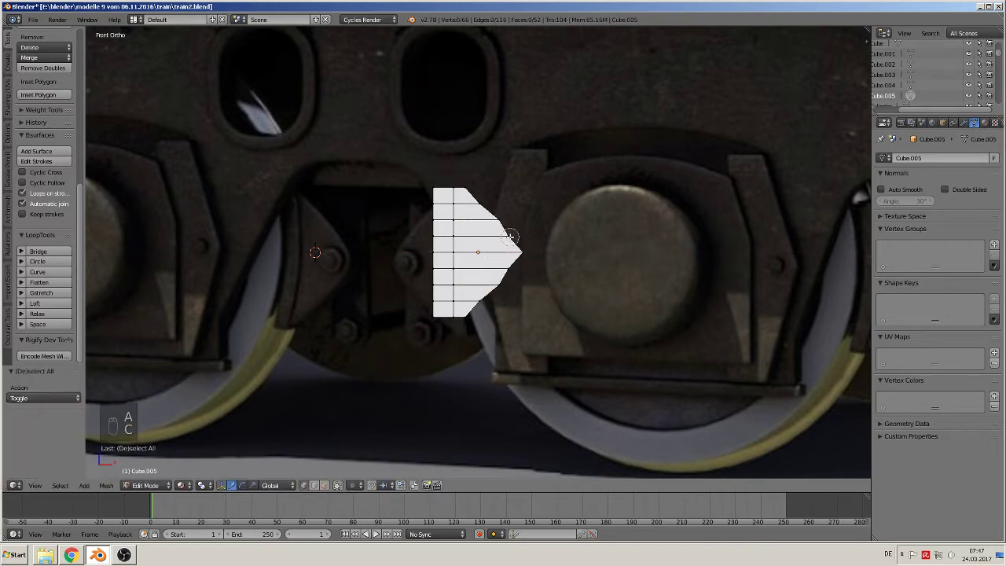
{"action": "left_click", "coordinate": [510, 233]}
{"action": "left_click", "coordinate": [511, 265]}
{"action": "left_click_drag", "start_coordinate": [534, 257], "coordinate": [537, 257]}
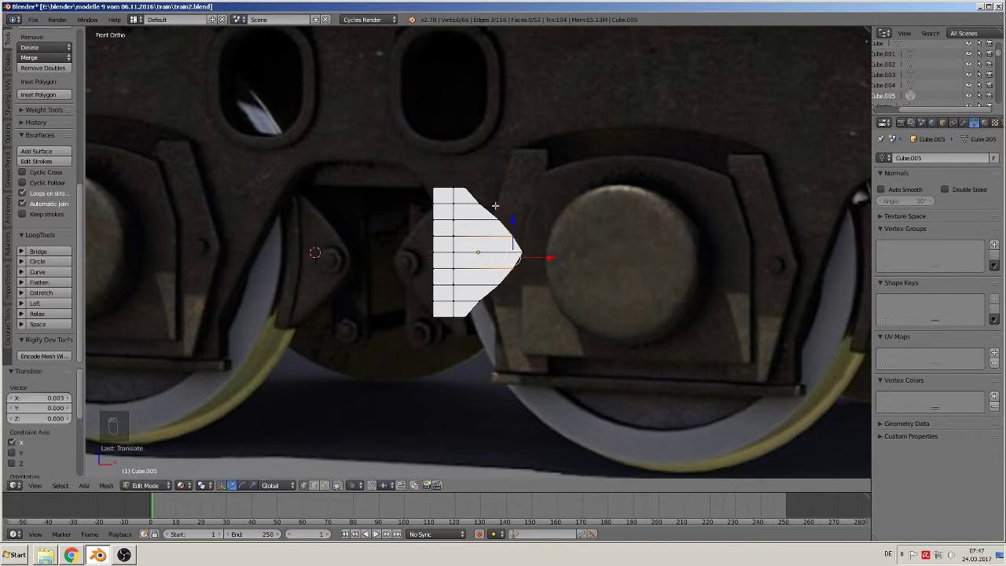
- Move the sloped-edge vertices nearest the upper and lower corners about 0.005 outward along X
{"action": "key", "text": "a"}
{"action": "key", "text": "x"}
{"action": "key", "text": "c"}
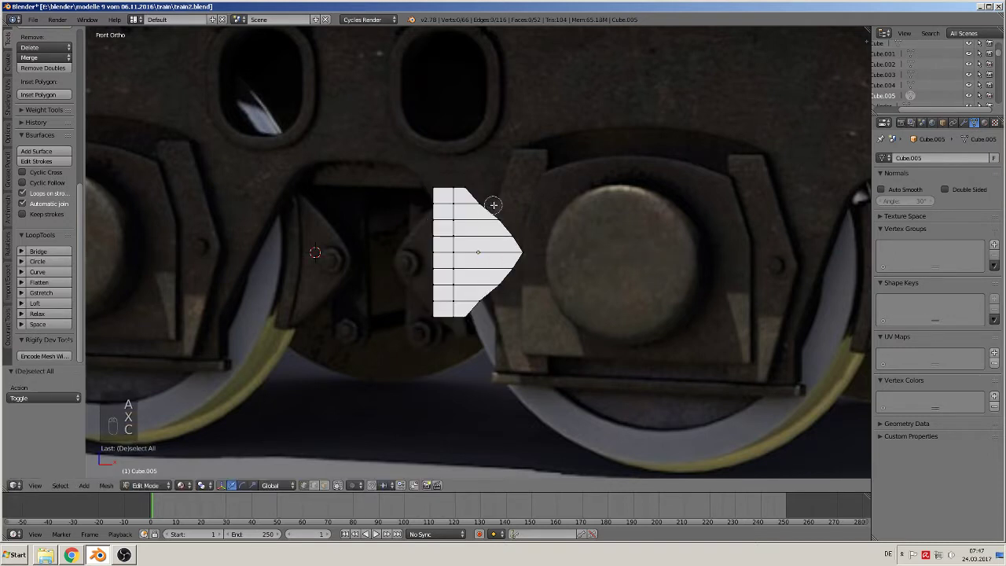
{"action": "left_click", "coordinate": [478, 205]}
{"action": "left_click", "coordinate": [483, 304]}
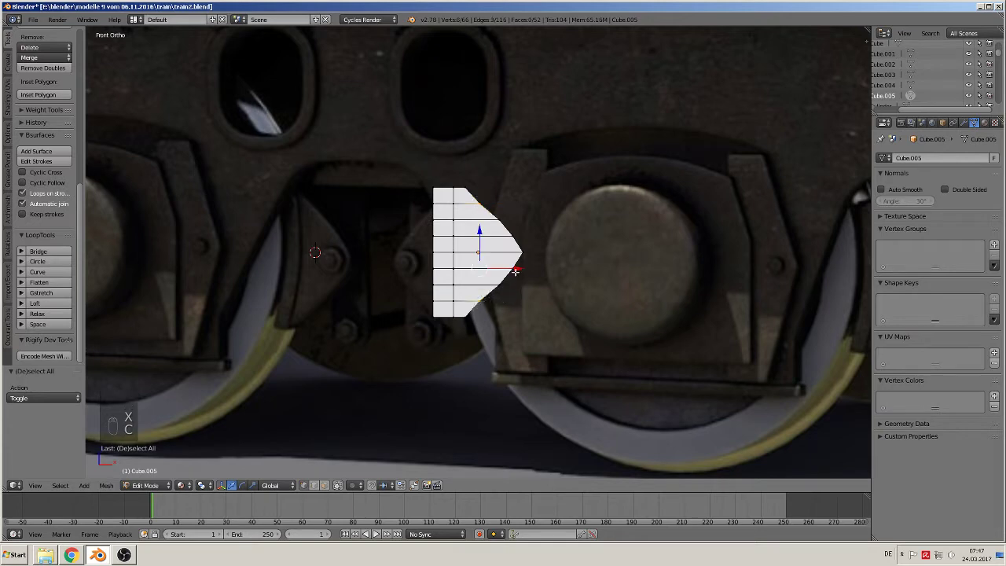
{"action": "left_click_drag", "start_coordinate": [515, 268], "coordinate": [519, 271]}
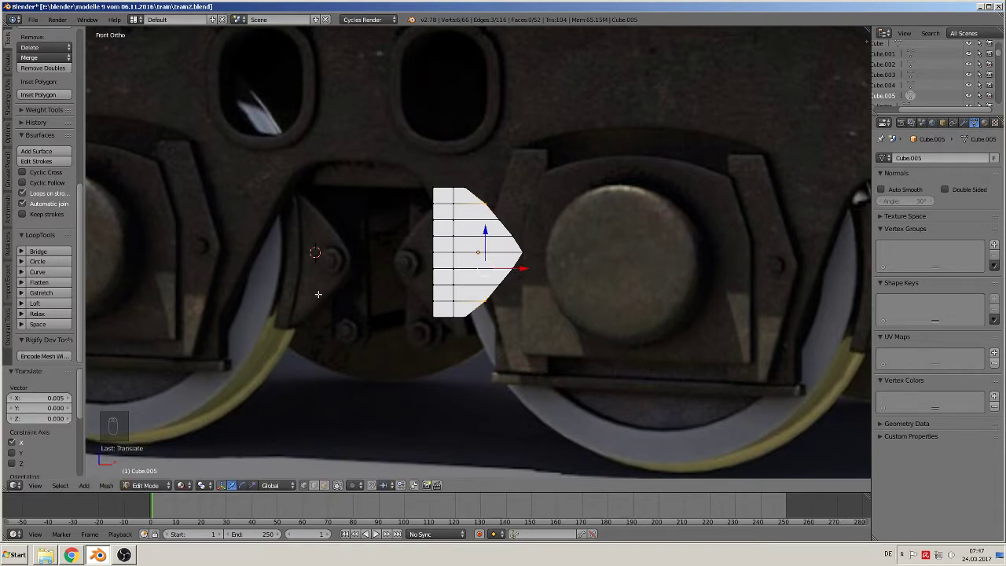
- Blunt the bracket's tip by moving its vertices about 0.004 along negative X, and inspect the rounded shape in Object Mode
{"action": "key", "text": "a"}
{"action": "key", "text": "c"}
{"action": "left_click", "coordinate": [529, 256]}
{"action": "right_click", "coordinate": [529, 255]}
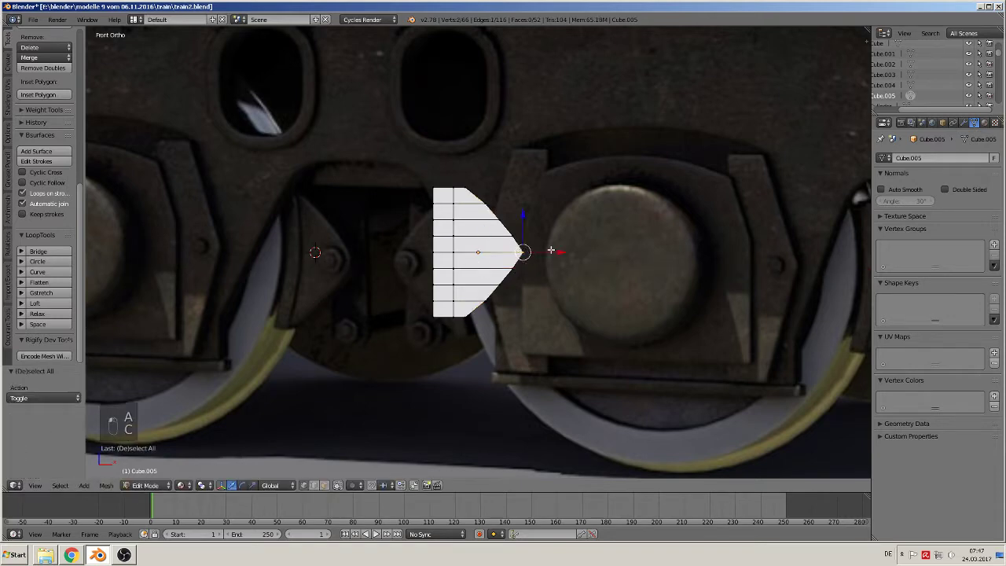
{"action": "left_click_drag", "start_coordinate": [552, 250], "coordinate": [545, 250]}
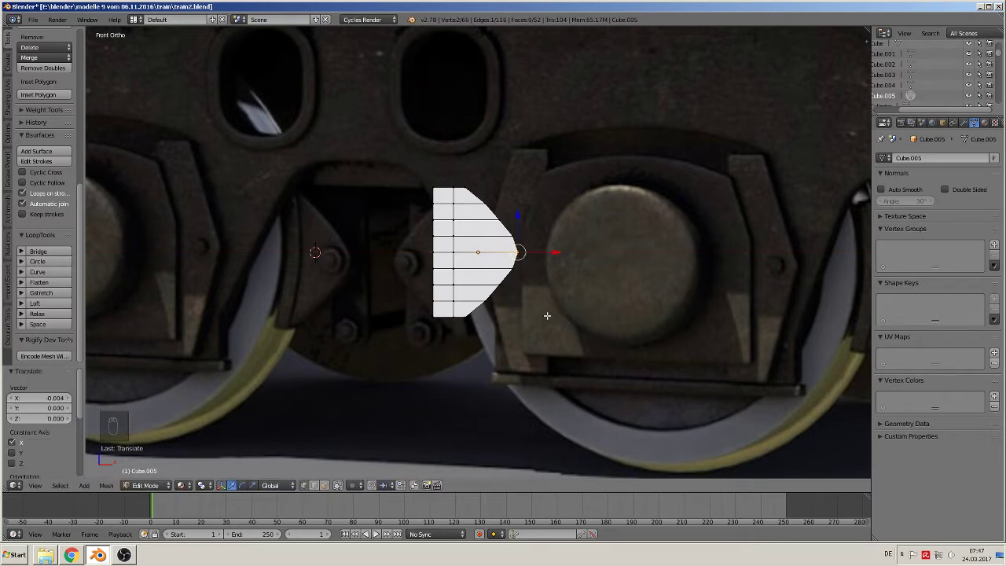
{"action": "middle_click_drag", "start_coordinate": [527, 280], "coordinate": [435, 311]}
{"action": "key", "text": "Tab"}
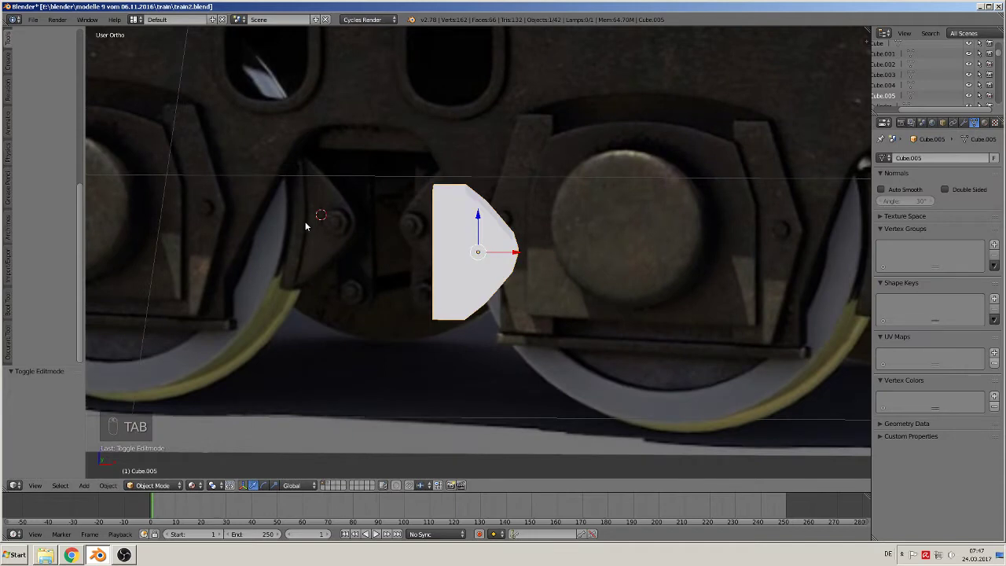
- Return to Edit Mode, switch to face selection and limit the selection to visible geometry
{"action": "key", "text": "Tab"}
{"action": "scroll", "coordinate": [498, 304], "scroll_direction": "up", "scroll_amount": 2}
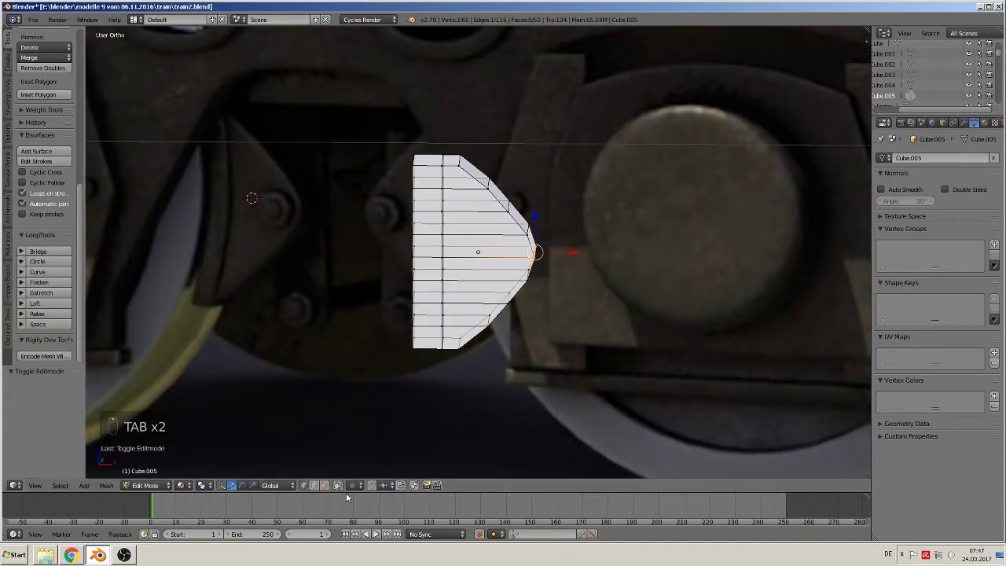
{"action": "left_click", "coordinate": [323, 485]}
{"action": "right_click", "coordinate": [425, 343]}
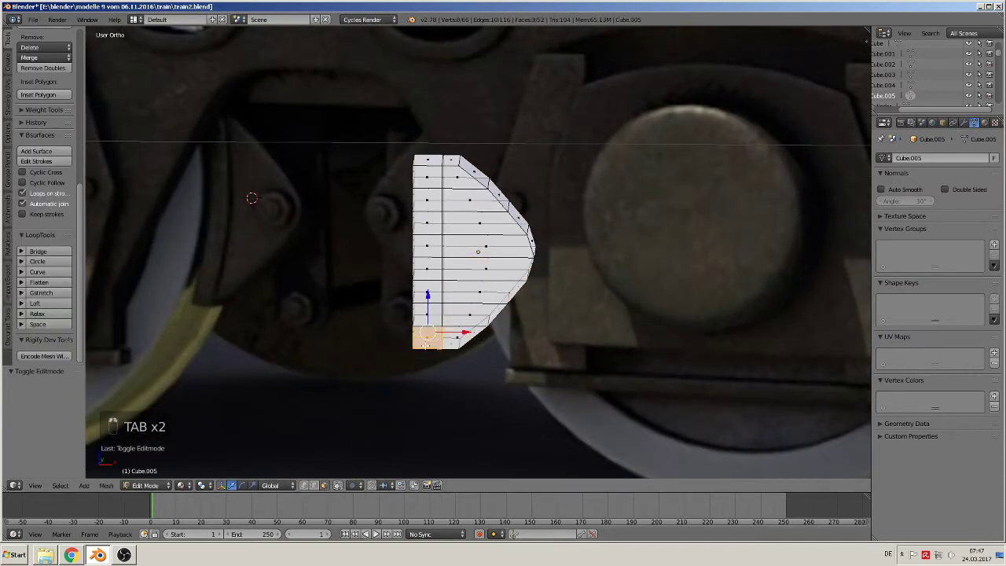
{"action": "right_click", "coordinate": [428, 335], "text": "alt"}
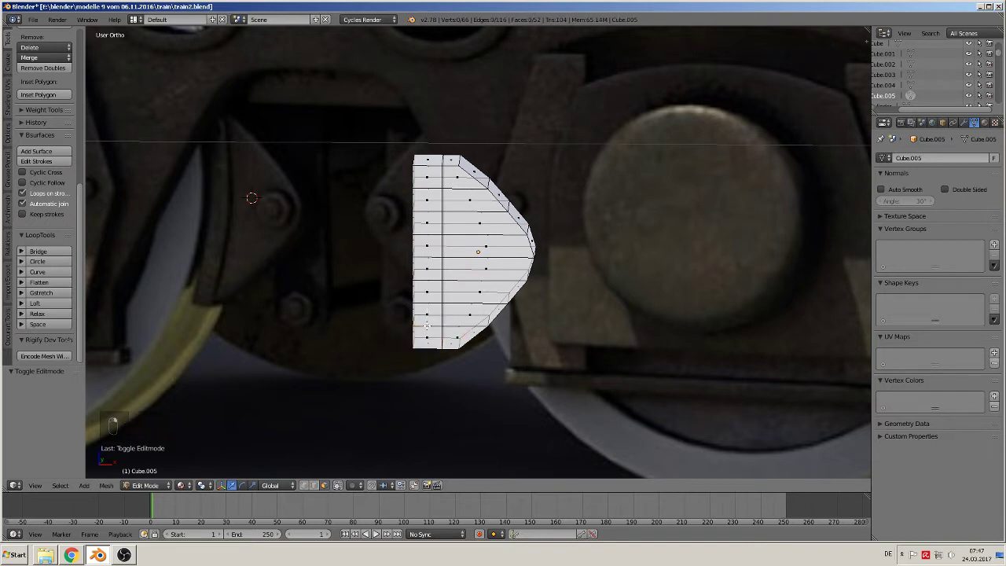
{"action": "left_click", "coordinate": [340, 485]}
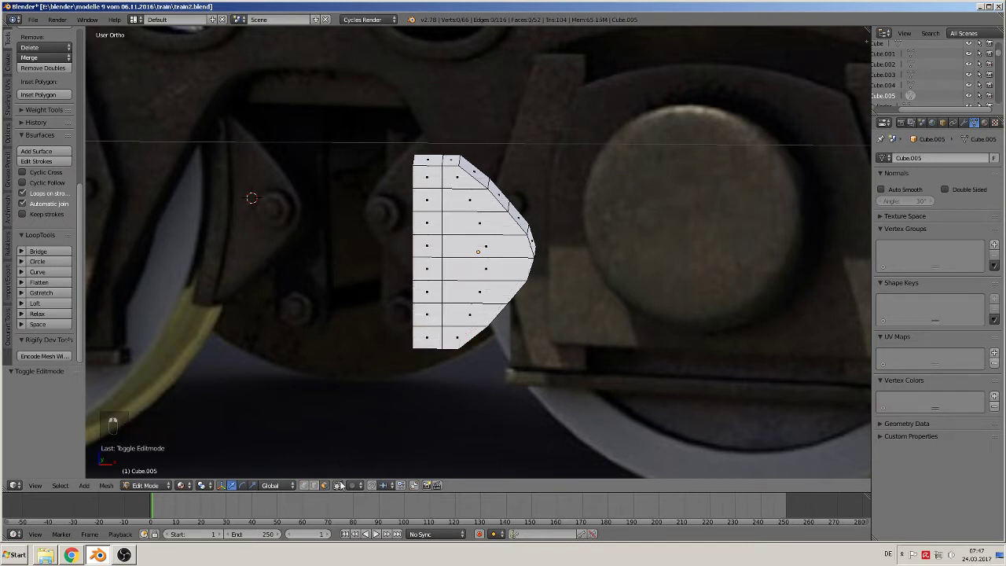
- Select the full band of narrow faces beside the bracket's flat edge on all sides, extrude it and scale the extrusion to about 1.07
{"action": "right_click", "coordinate": [424, 324]}
{"action": "right_click", "coordinate": [425, 326], "text": "shift"}
{"action": "middle_click_drag", "start_coordinate": [821, 46], "coordinate": [508, 125]}
{"action": "right_click", "coordinate": [421, 172], "text": "alt"}
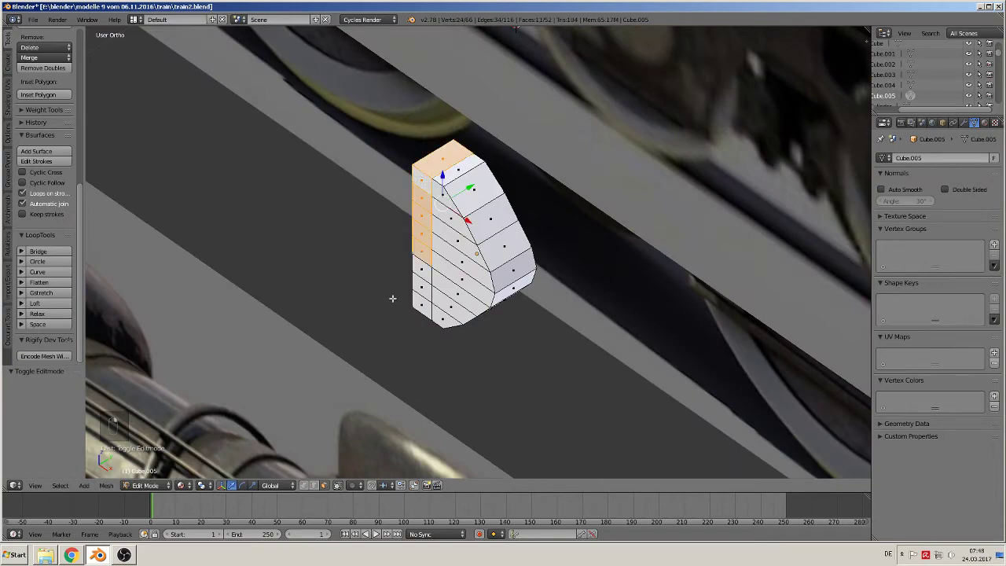
{"action": "right_click", "coordinate": [418, 310], "text": "shift"}
{"action": "right_click", "coordinate": [418, 289], "text": "shift"}
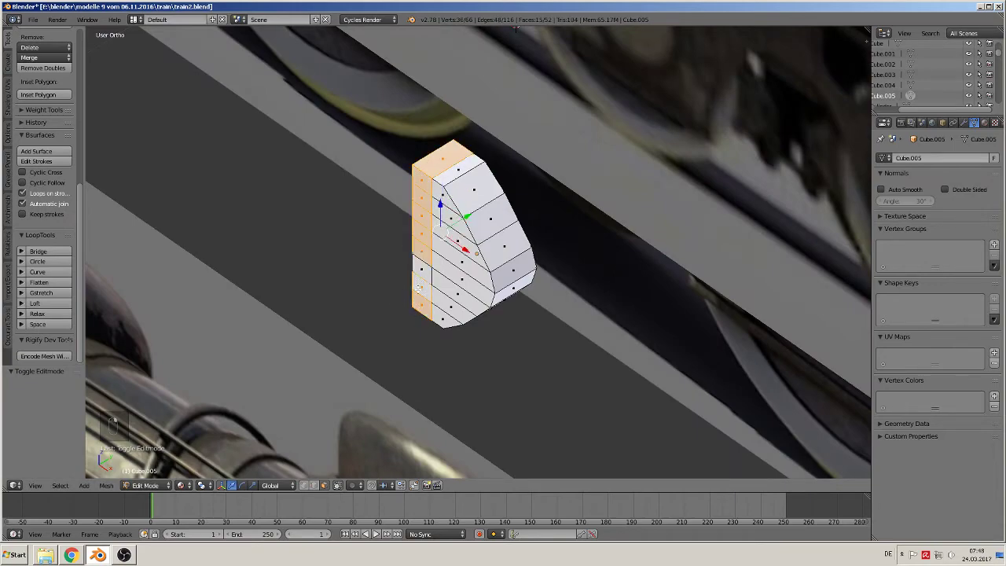
{"action": "right_click", "coordinate": [420, 271], "text": "shift"}
{"action": "middle_click_drag", "start_coordinate": [420, 270], "coordinate": [354, 254]}
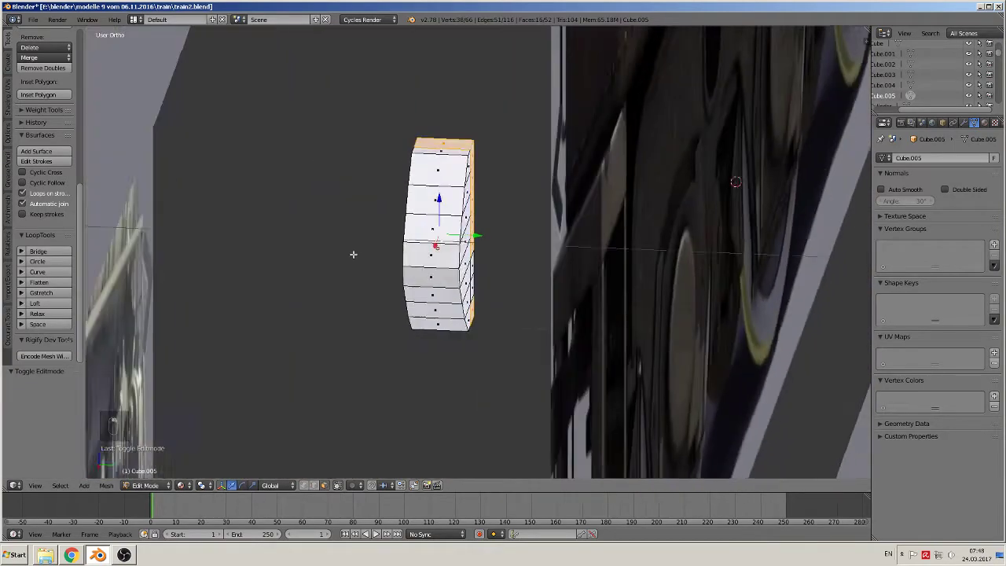
{"action": "right_click", "coordinate": [474, 265], "text": "shift"}
{"action": "right_click", "coordinate": [472, 289], "text": "shift"}
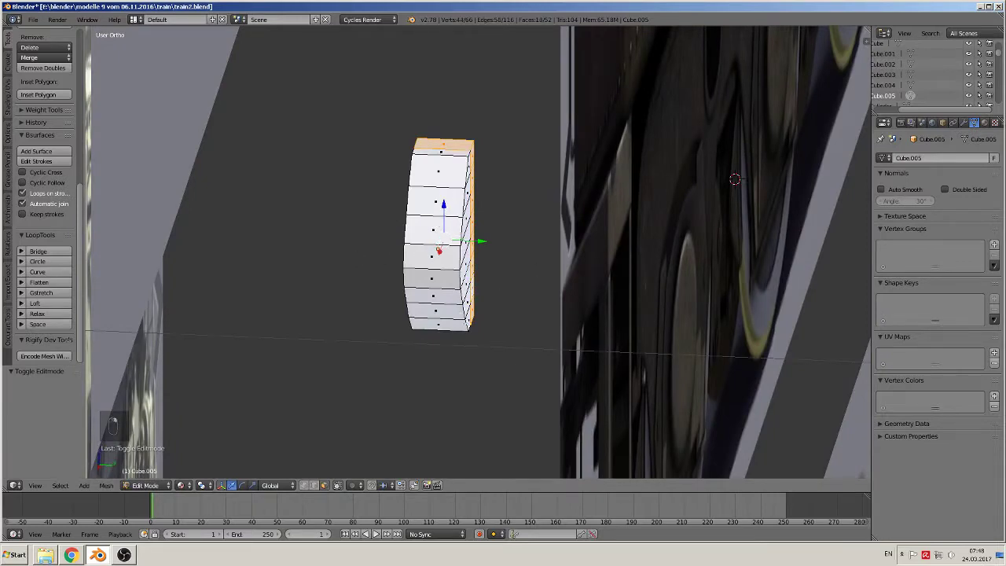
{"action": "middle_click_drag", "start_coordinate": [471, 288], "coordinate": [625, 316]}
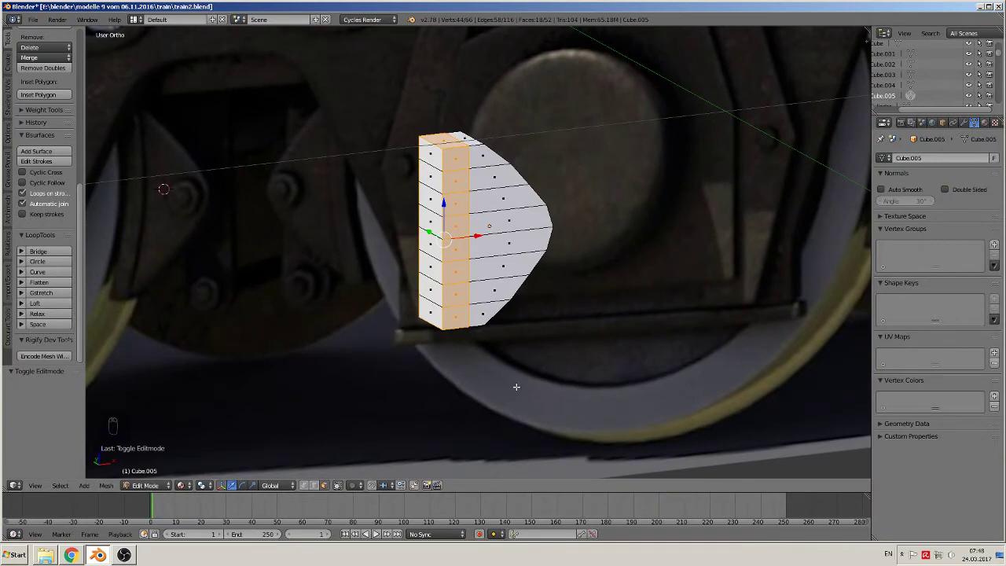
{"action": "key", "text": "e"}
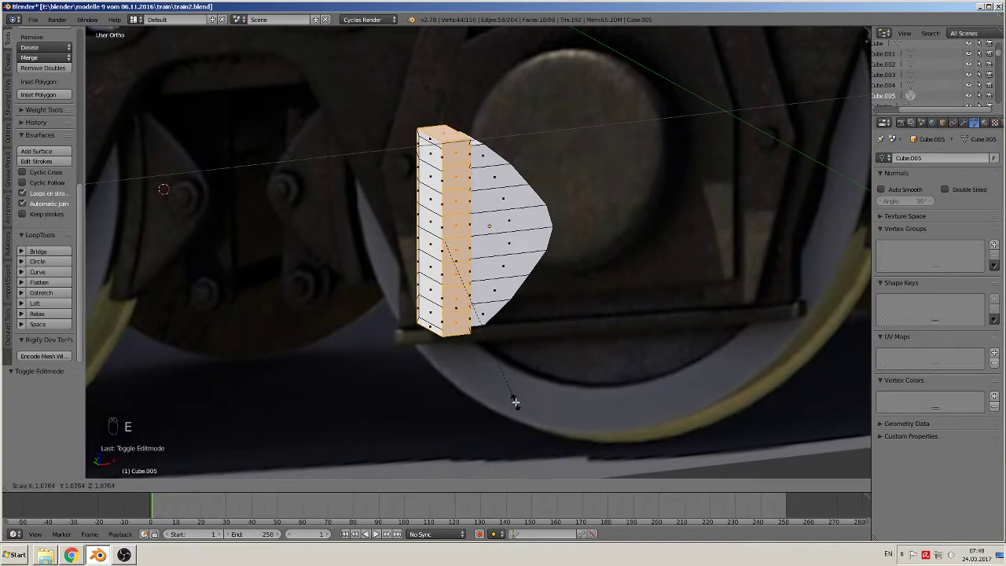
{"action": "left_click", "coordinate": [515, 402]}
{"action": "middle_click_drag", "start_coordinate": [515, 402], "coordinate": [388, 381]}
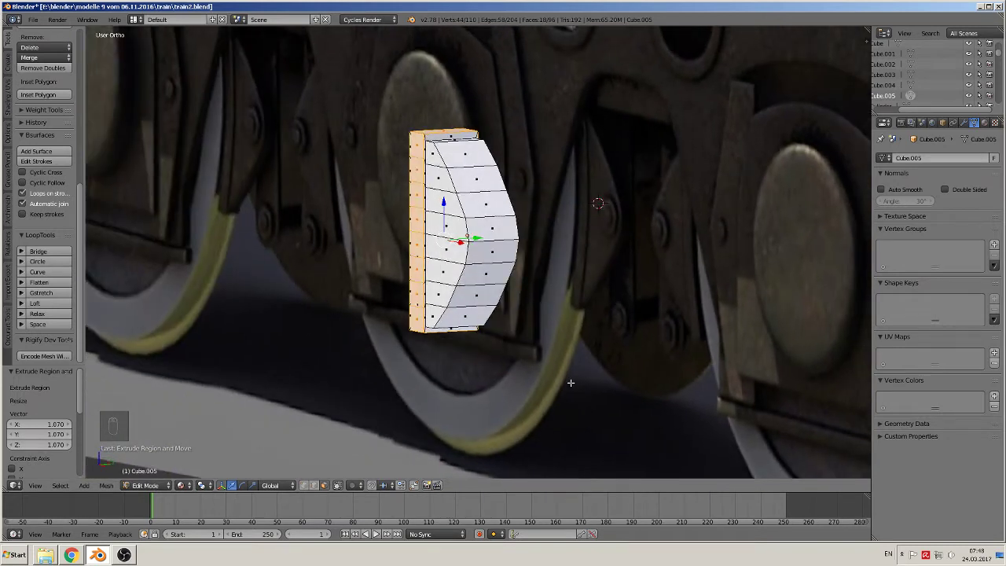
{"action": "key", "text": "s"}
{"action": "key", "text": "x"}
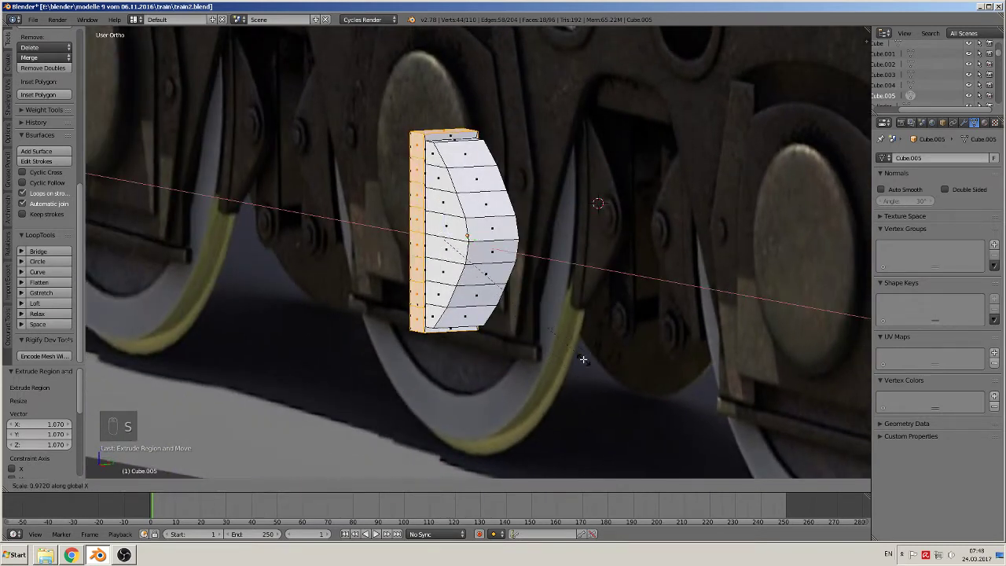
{"action": "right_click", "coordinate": [580, 357]}
{"action": "middle_click_drag", "start_coordinate": [578, 356], "coordinate": [554, 364]}
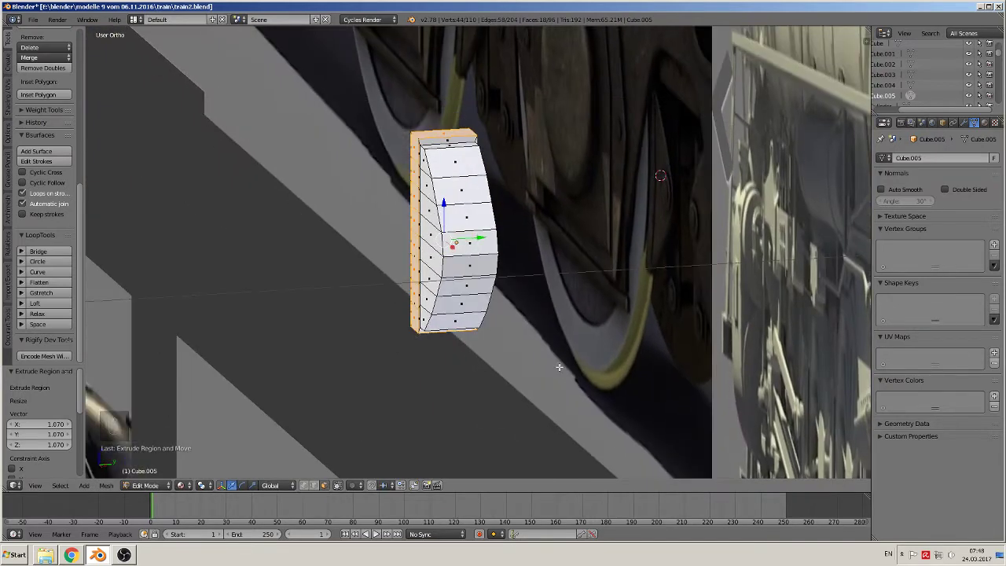
{"action": "key", "text": "s"}
{"action": "key", "text": "z"}
{"action": "right_click", "coordinate": [555, 363]}
{"action": "key", "text": "s"}
{"action": "right_click", "coordinate": [543, 351]}
{"action": "key", "text": "s"}
{"action": "key", "text": "x"}
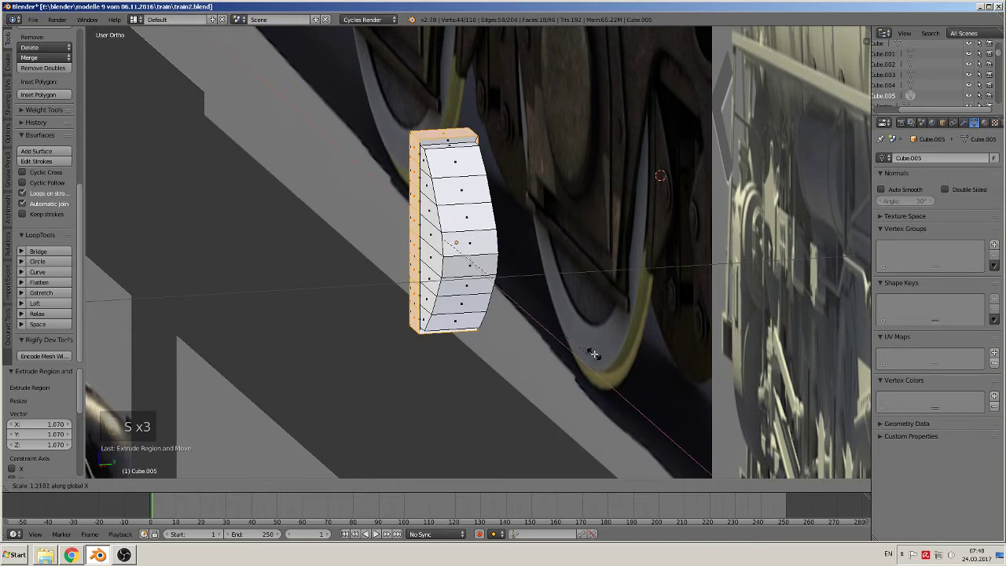
{"action": "right_click", "coordinate": [576, 338]}
- Scale the extruded rim band to about 1.26 along Y and about 0.968 along Z
{"action": "key", "text": "s"}
{"action": "key", "text": "y"}
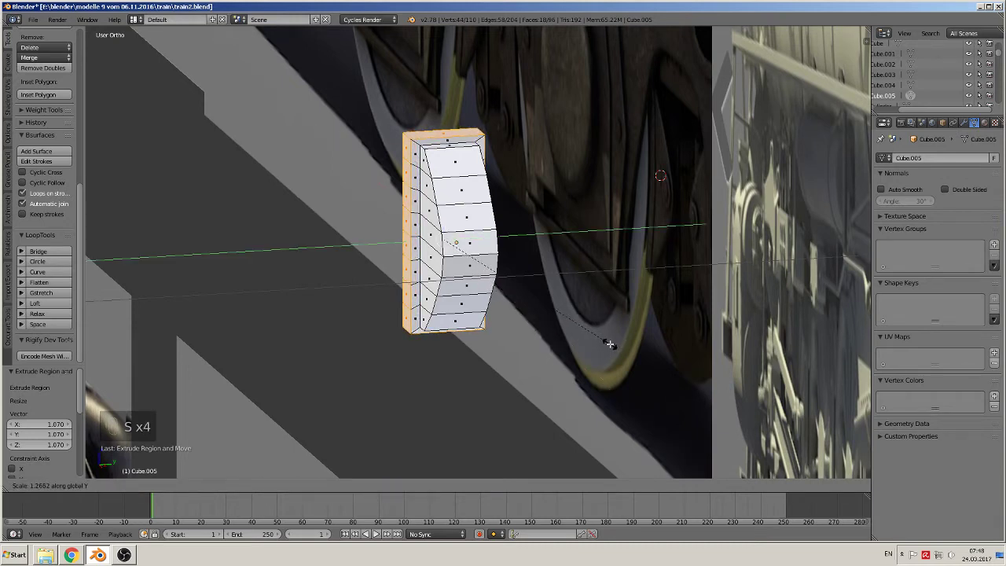
{"action": "left_click", "coordinate": [609, 344]}
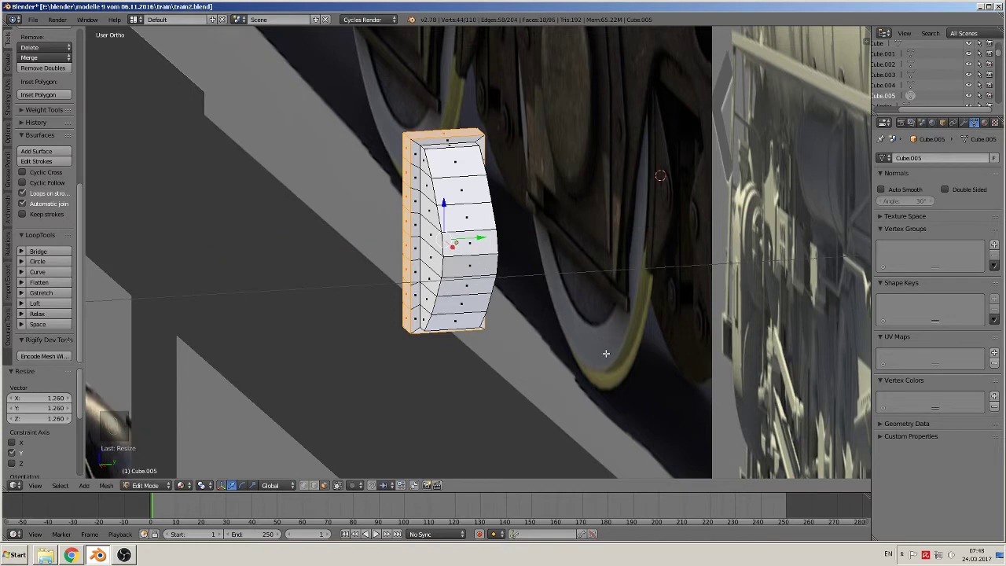
{"action": "key", "text": "s"}
{"action": "key", "text": "z"}
{"action": "left_click", "coordinate": [599, 351]}
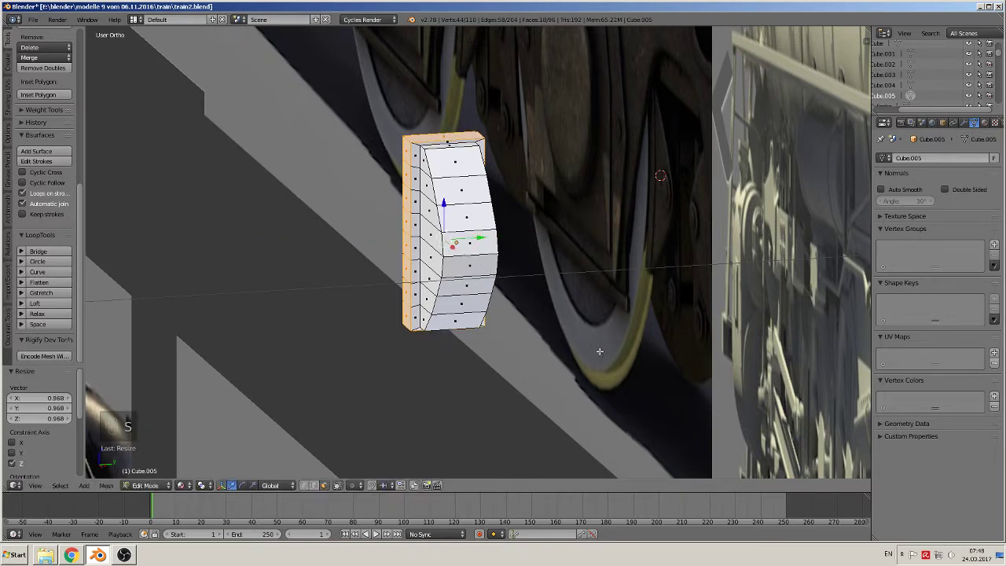
- Narrow the rim band to about 0.87 along Y and inspect the bracket from the side
{"action": "key", "text": "s"}
{"action": "key", "text": "y"}
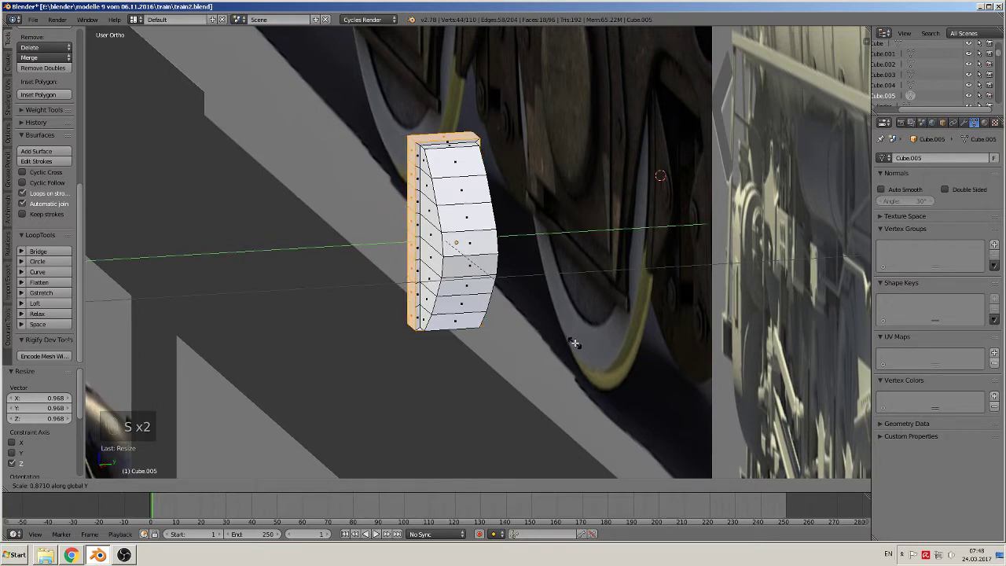
{"action": "left_click", "coordinate": [576, 343]}
{"action": "middle_click_drag", "start_coordinate": [578, 346], "coordinate": [622, 352]}
{"action": "key", "text": "Tab"}
{"action": "key", "text": "Tab"}
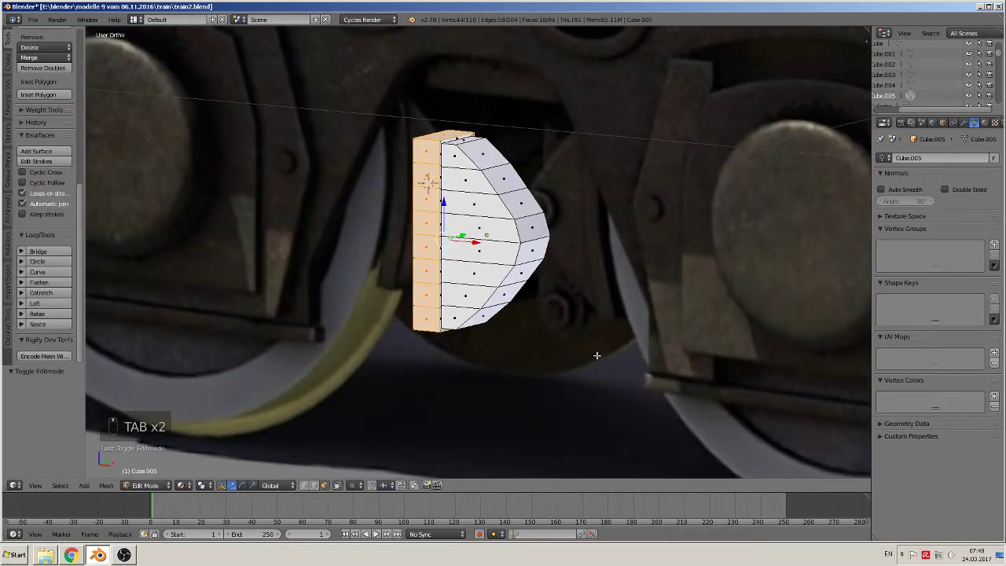
- From the front view in Object Mode, move the wheel1 empty about 1.307 along negative Z, clear of the undercarriage frame
{"action": "key", "text": "Up"}
{"action": "key", "text": "KP_1"}
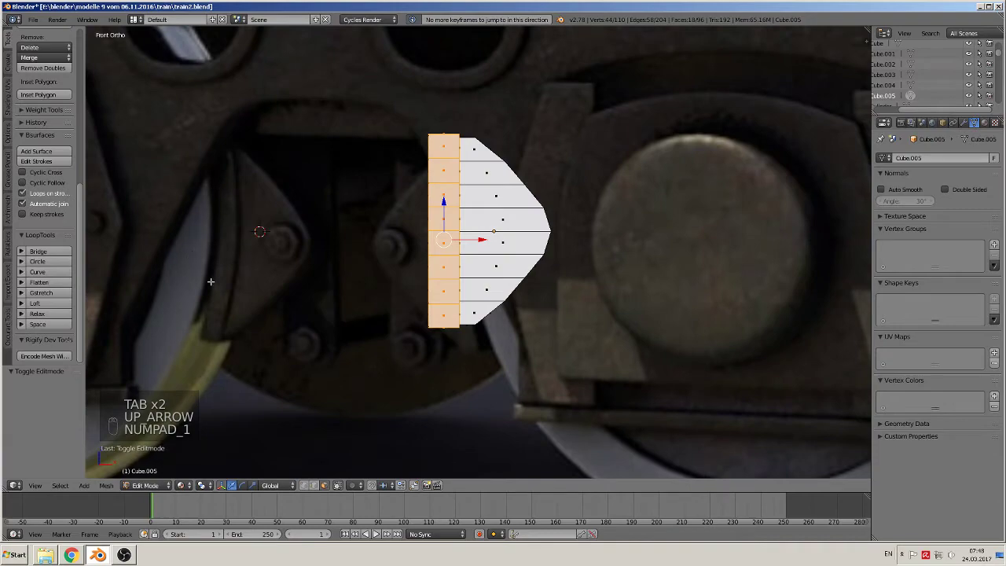
{"action": "key", "text": "Tab"}
{"action": "scroll", "coordinate": [225, 245], "scroll_direction": "down", "scroll_amount": 4}
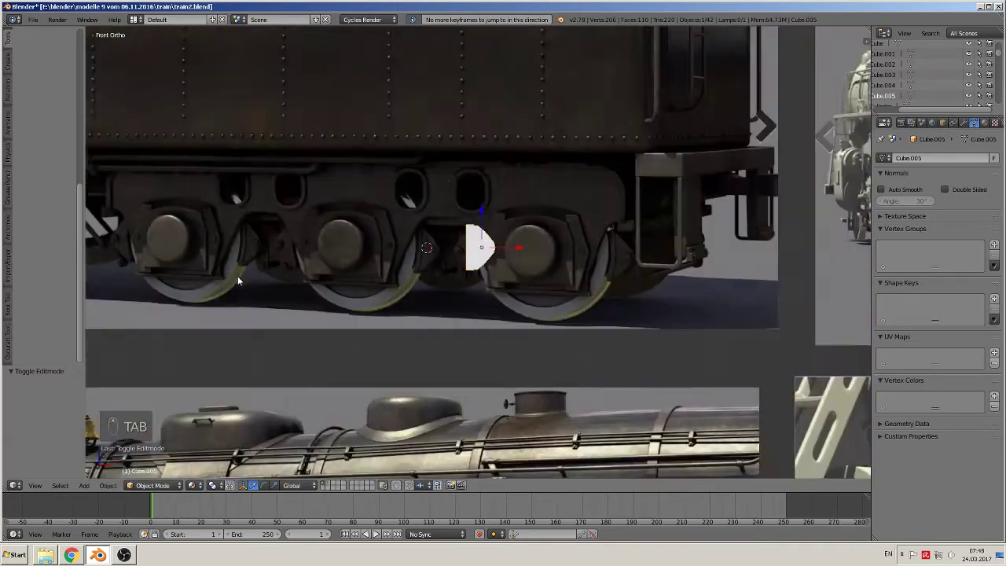
{"action": "scroll", "coordinate": [238, 276], "scroll_direction": "down", "scroll_amount": 8}
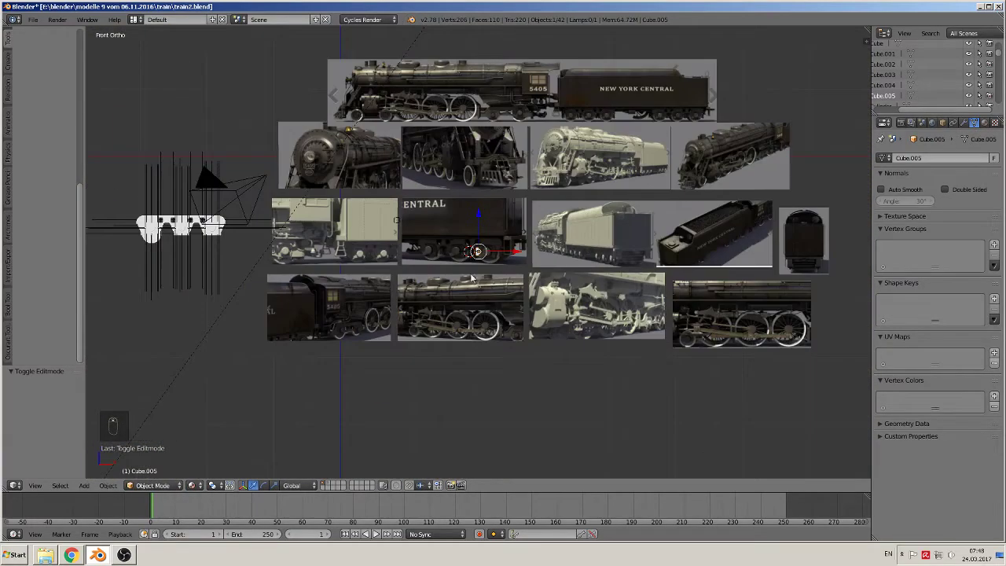
{"action": "right_click", "coordinate": [143, 243]}
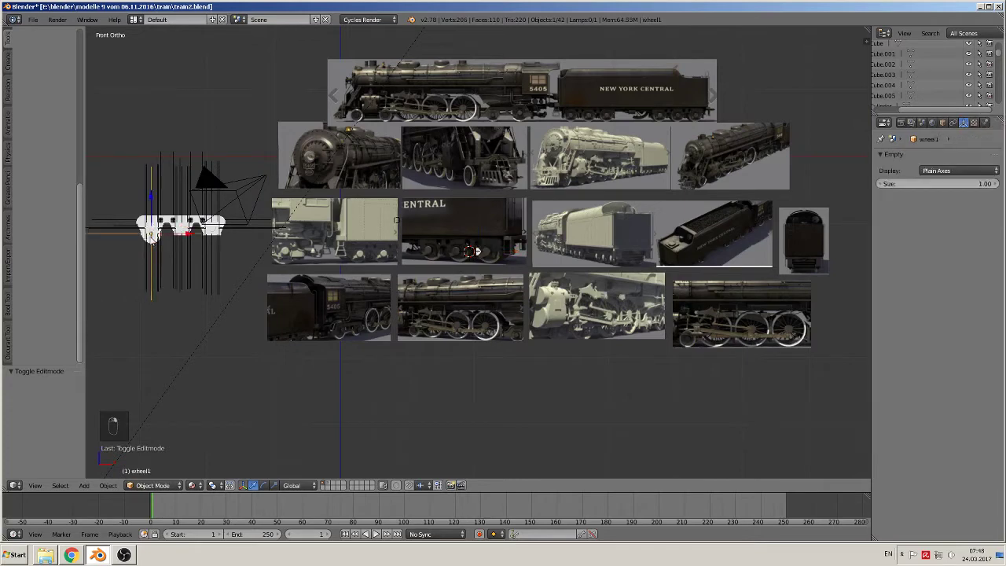
{"action": "key", "text": "g"}
{"action": "key", "text": "z"}
{"action": "left_click", "coordinate": [144, 290]}
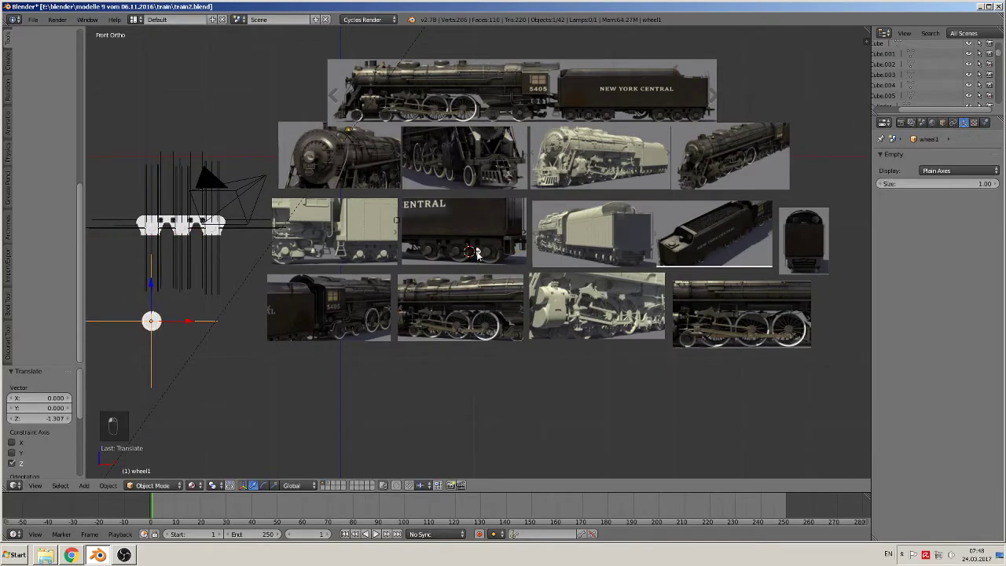
- Move the bracket beside the lowered wheel, about 4.705 along negative X and 1.033 along negative Z, and frame it closely
{"action": "right_click", "coordinate": [476, 253]}
{"action": "key", "text": "g"}
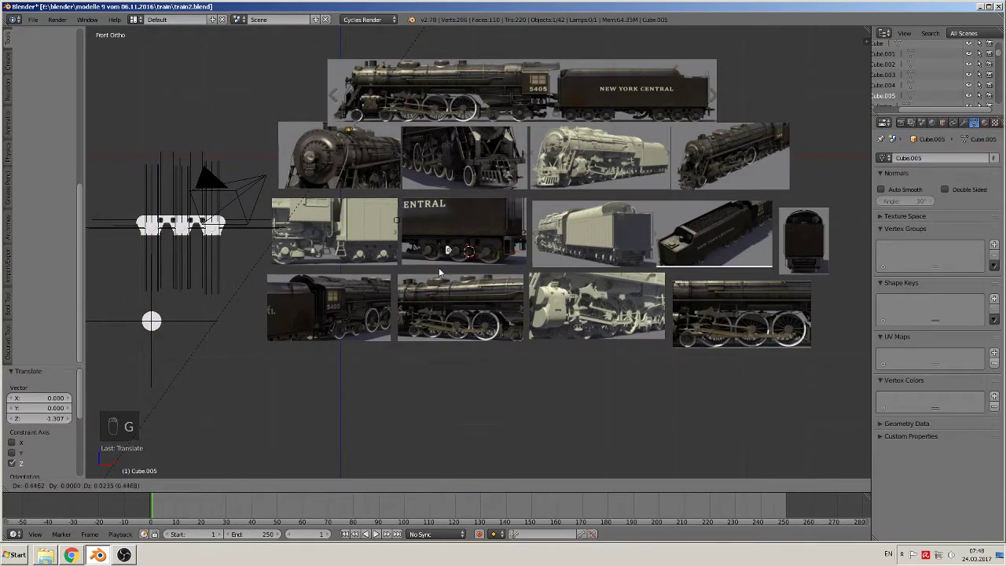
{"action": "left_click", "coordinate": [164, 336]}
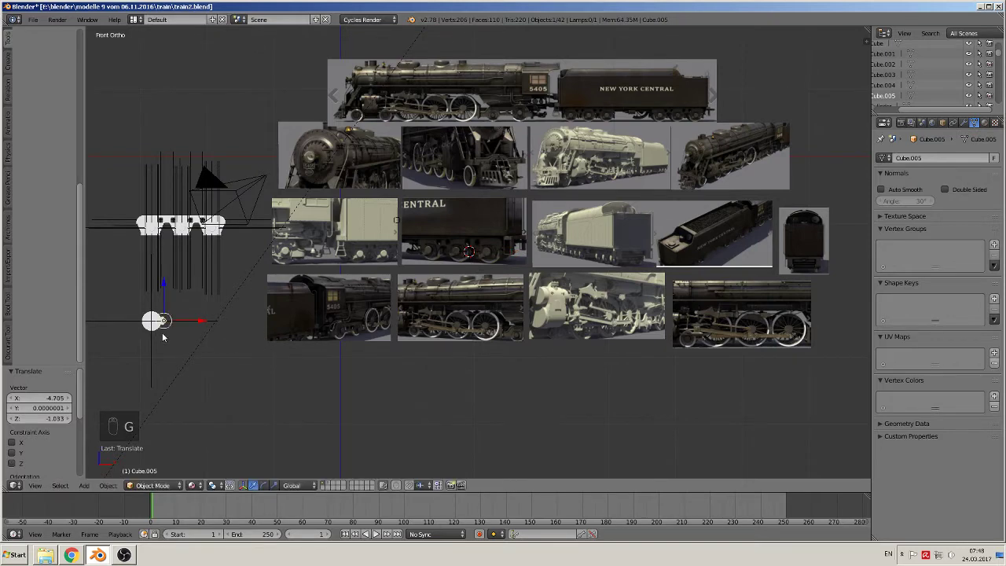
{"action": "key", "text": "KP_Decimal"}
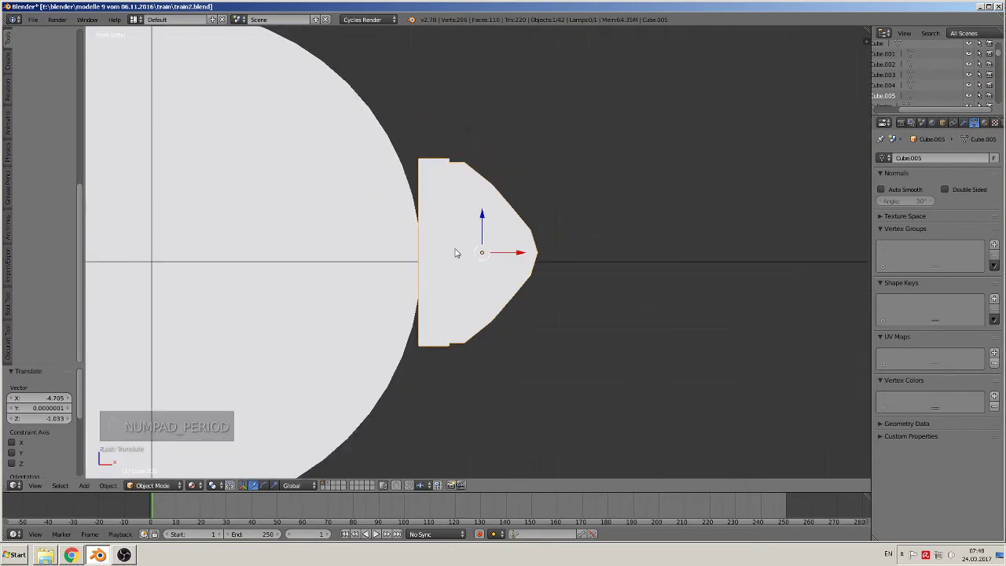
- Move the bracket about 0.011 along negative X to overlap the wheel's edge, and nudge it slightly back toward positive X
{"action": "key", "text": "Tab"}
{"action": "key", "text": "Tab"}
{"action": "key", "text": "g"}
{"action": "key", "text": "x"}
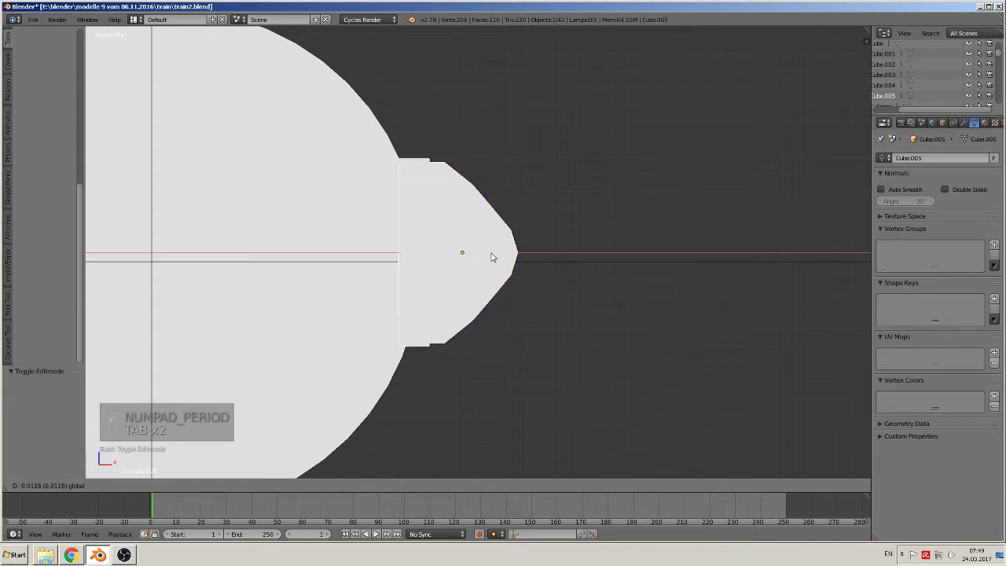
{"action": "left_click", "coordinate": [492, 258]}
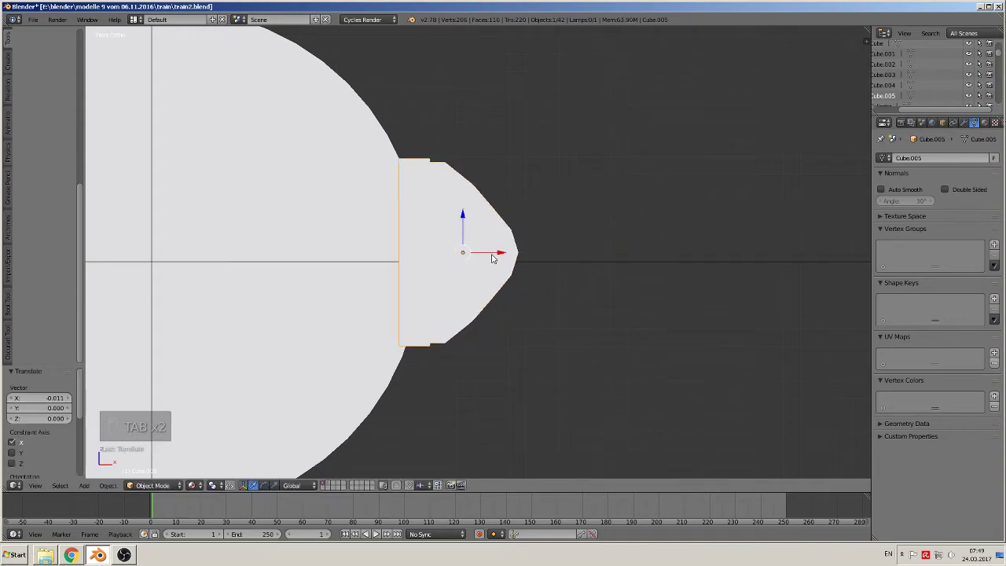
{"action": "key", "text": "Tab"}
{"action": "key", "text": "Tab"}
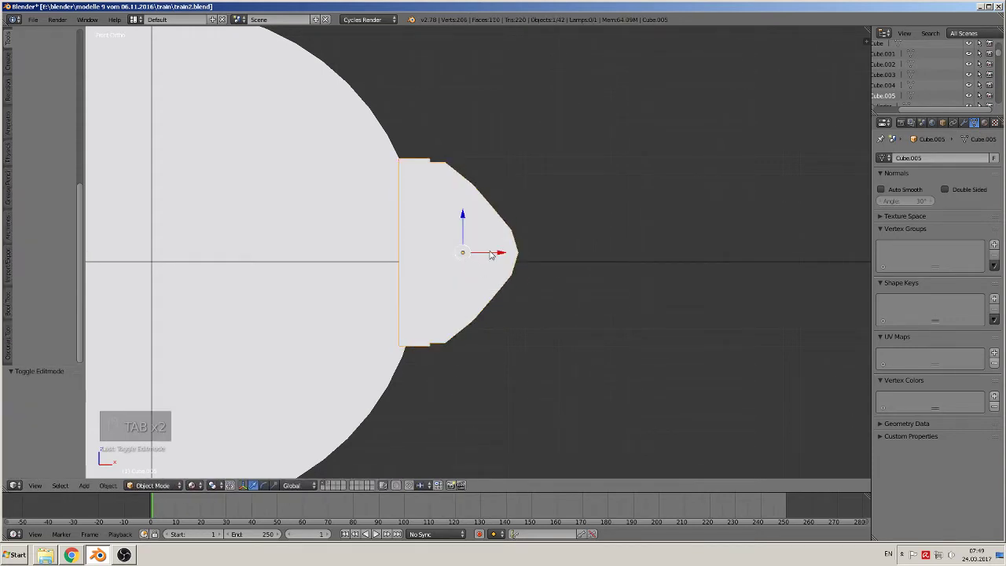
{"action": "left_click_drag", "start_coordinate": [490, 254], "coordinate": [495, 260]}
- Enter Edit Mode on the bracket, clear the selection, allow selecting hidden geometry and switch to vertex selection
{"action": "key", "text": "Tab"}
{"action": "key", "text": "a"}
{"action": "key", "text": "a"}
{"action": "key", "text": "a"}
{"action": "key", "text": "a"}
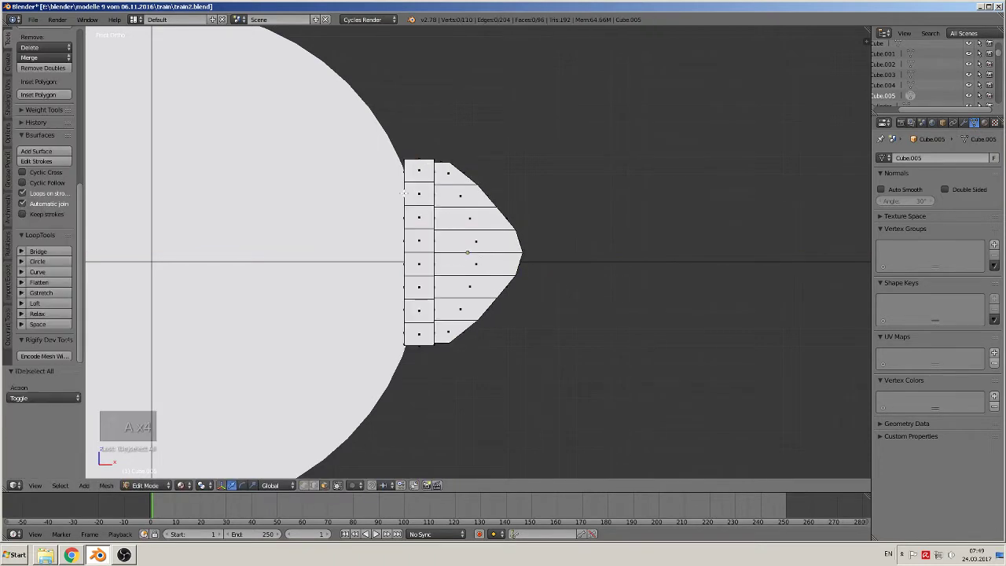
{"action": "left_click", "coordinate": [337, 484]}
{"action": "left_click", "coordinate": [304, 485]}
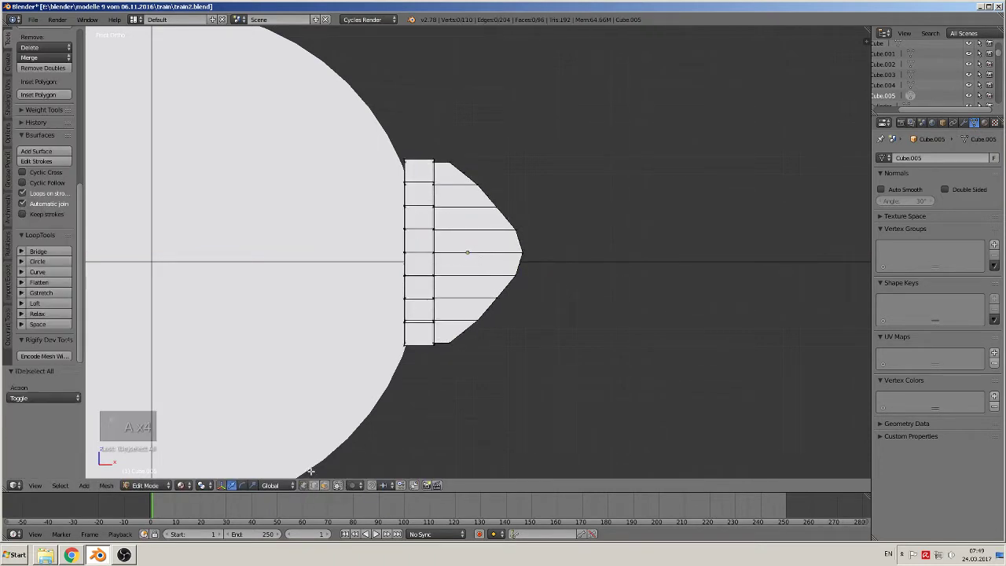
- Select the rim's second vertex rows from the upper and lower ends and move them about 0.005 along X
{"action": "key", "text": "c"}
{"action": "left_click", "coordinate": [404, 183]}
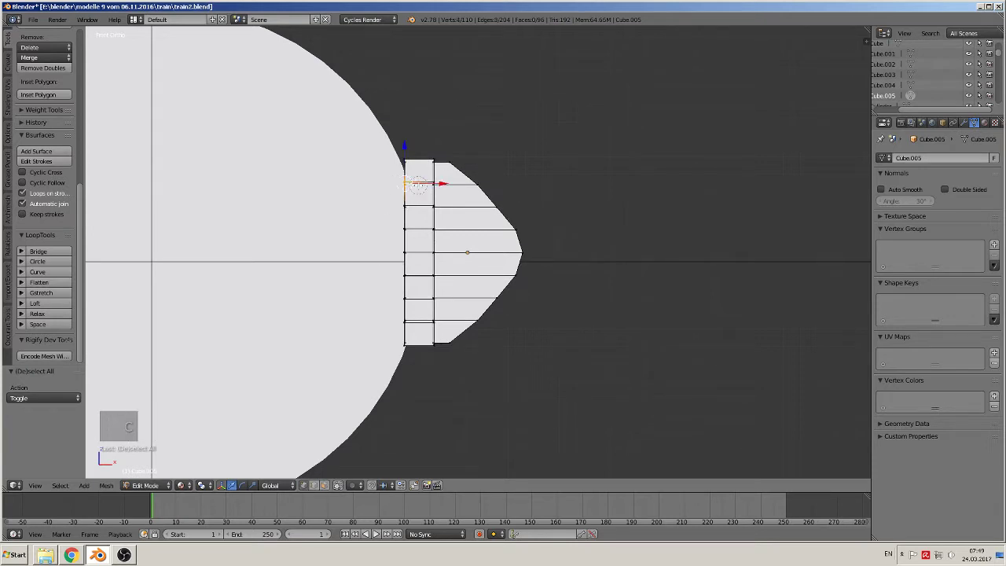
{"action": "left_click", "coordinate": [405, 320]}
{"action": "left_click", "coordinate": [432, 321]}
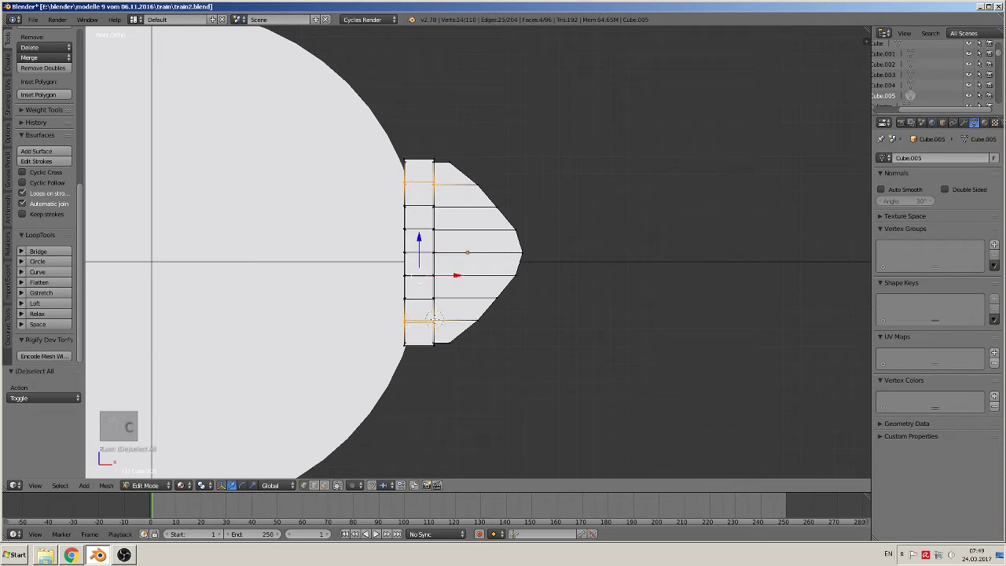
{"action": "key", "text": "Escape"}
{"action": "key", "text": "g"}
{"action": "key", "text": "x"}
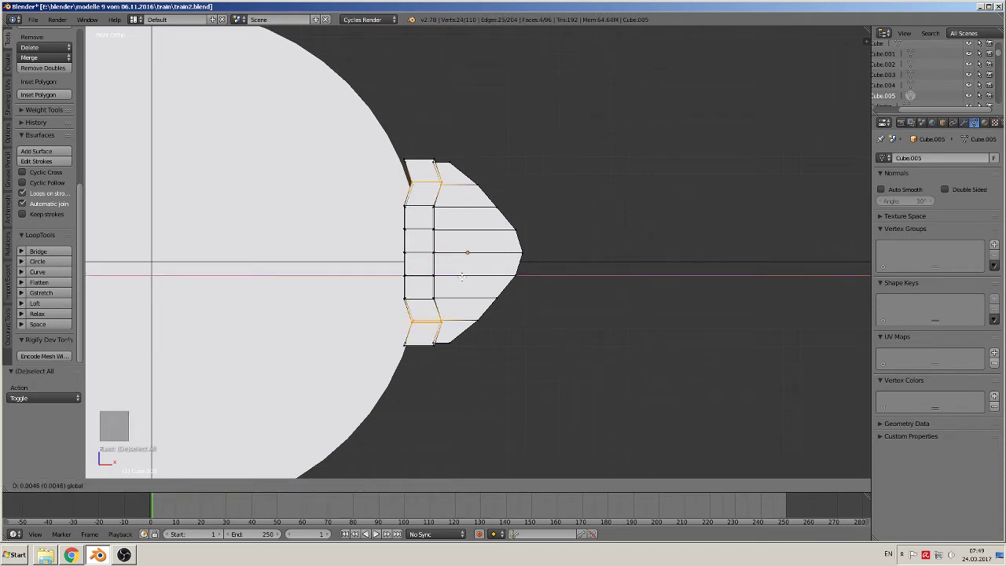
{"action": "left_click", "coordinate": [464, 276]}
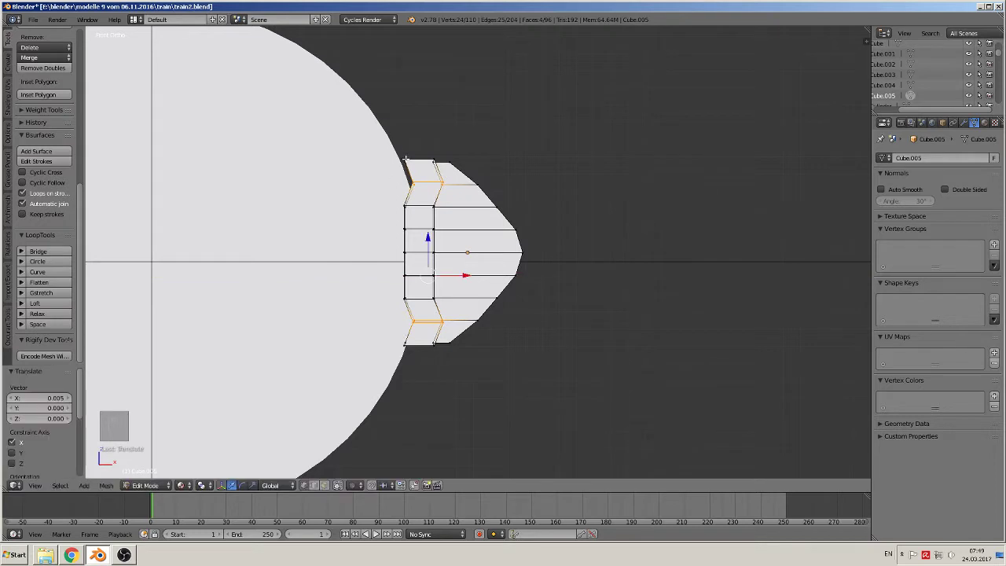
- Select only the rim's third vertex rows from both ends and move them about 0.009 along X
{"action": "key", "text": "a"}
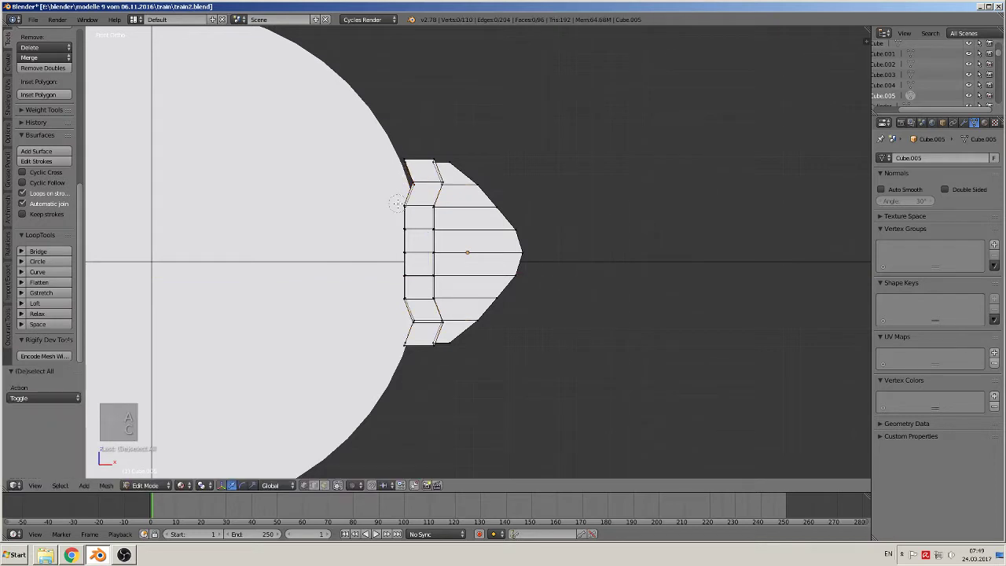
{"action": "right_click", "coordinate": [402, 206]}
{"action": "right_click", "coordinate": [403, 296], "text": "shift"}
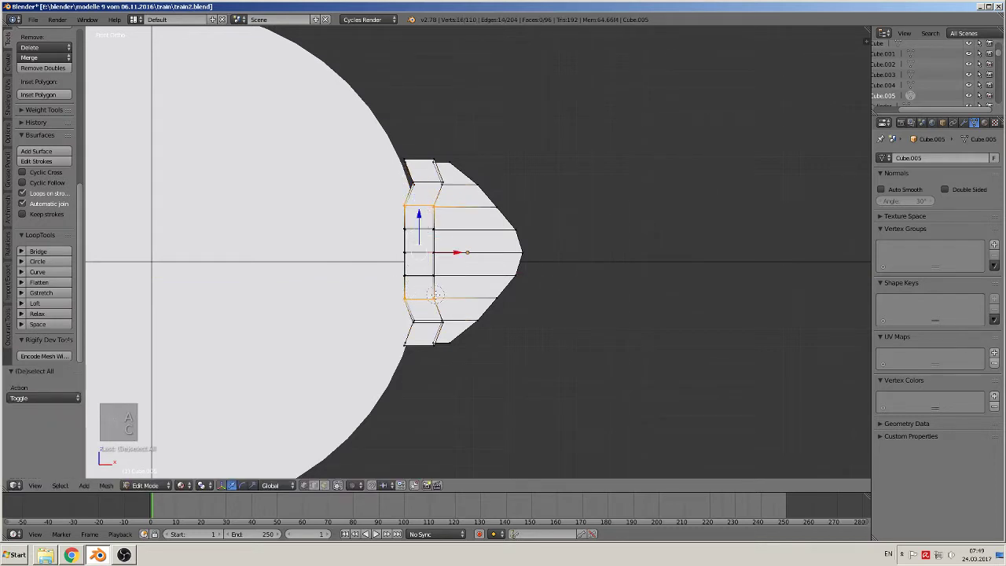
{"action": "key", "text": "g"}
{"action": "key", "text": "x"}
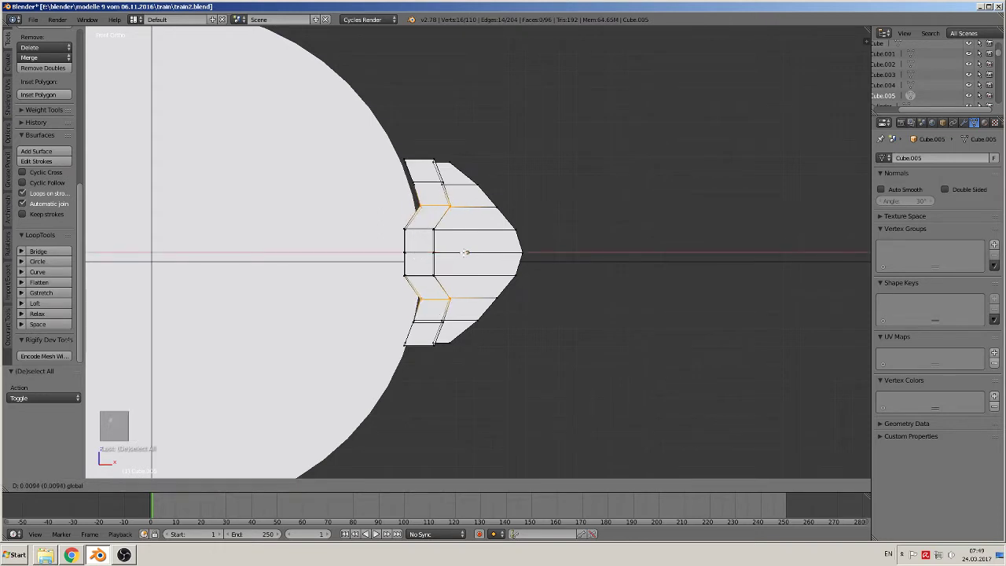
{"action": "left_click", "coordinate": [431, 246]}
- Select only the two rim vertex rows adjacent to the middle row and move them about 0.012 along X
{"action": "key", "text": "a"}
{"action": "right_click", "coordinate": [405, 228]}
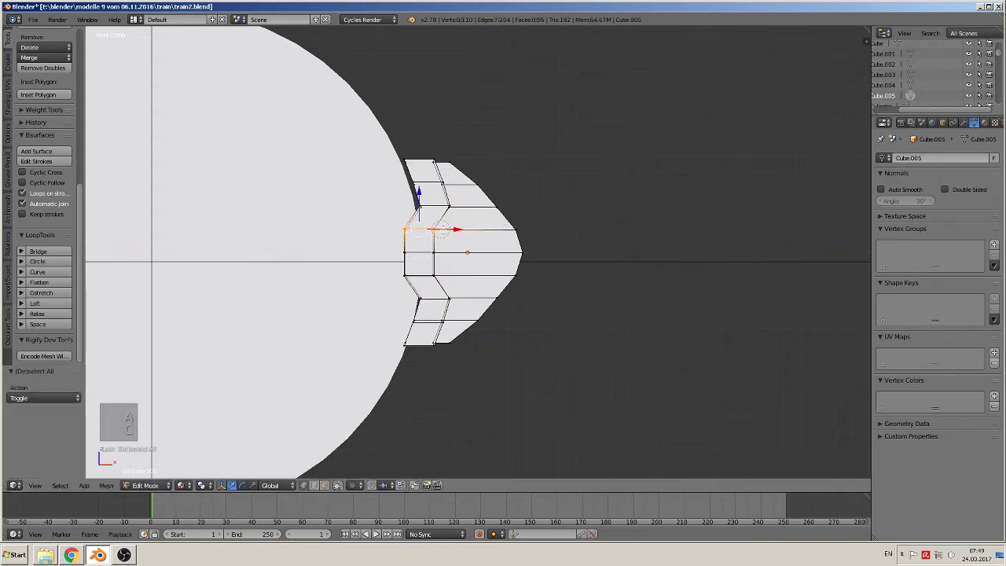
{"action": "right_click", "coordinate": [405, 275], "text": "shift"}
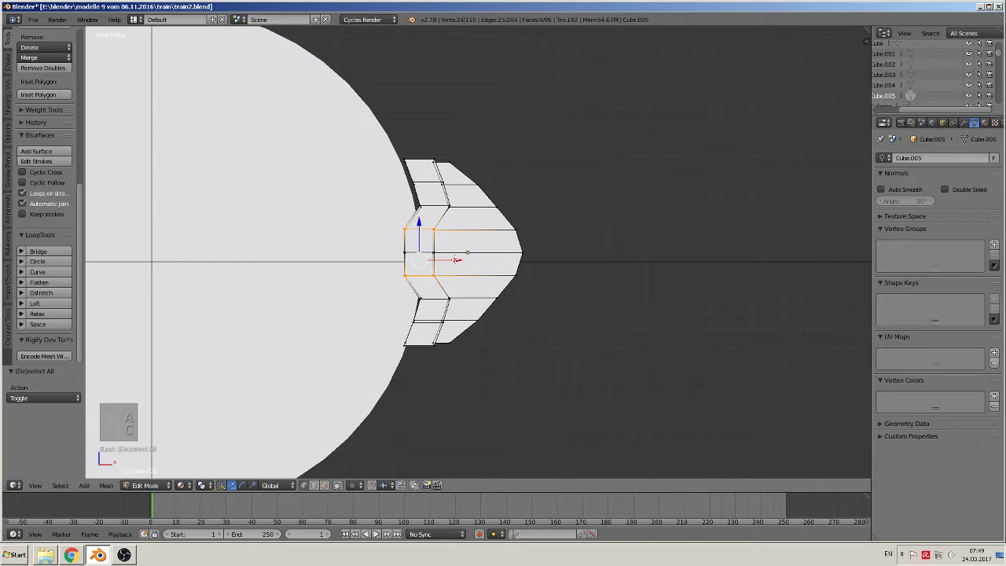
{"action": "key", "text": "g"}
{"action": "key", "text": "x"}
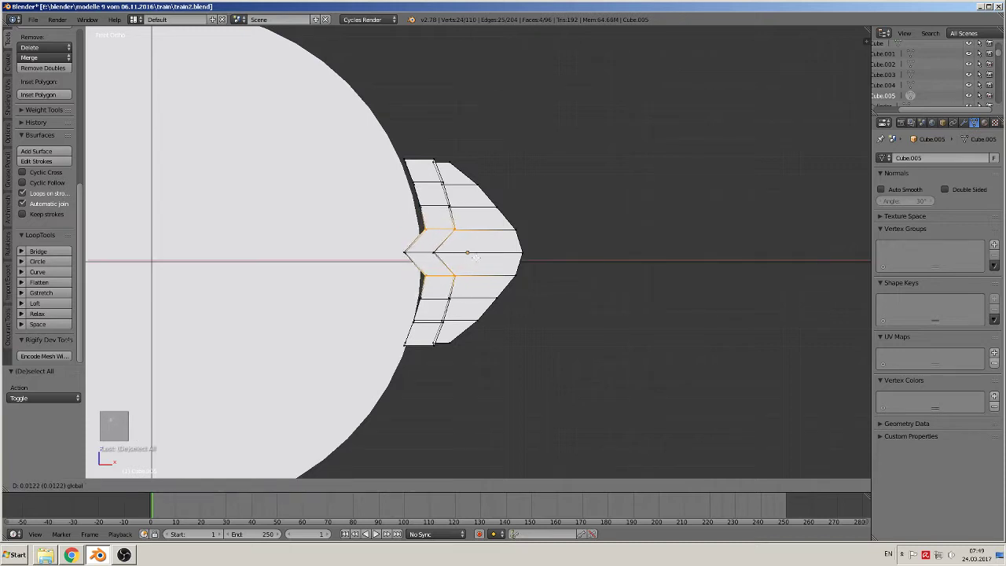
{"action": "left_click", "coordinate": [476, 260]}
- Select only the rim's middle vertex row and move it about 0.013 along X to complete the concave curve
{"action": "key", "text": "a"}
{"action": "right_click", "coordinate": [408, 254]}
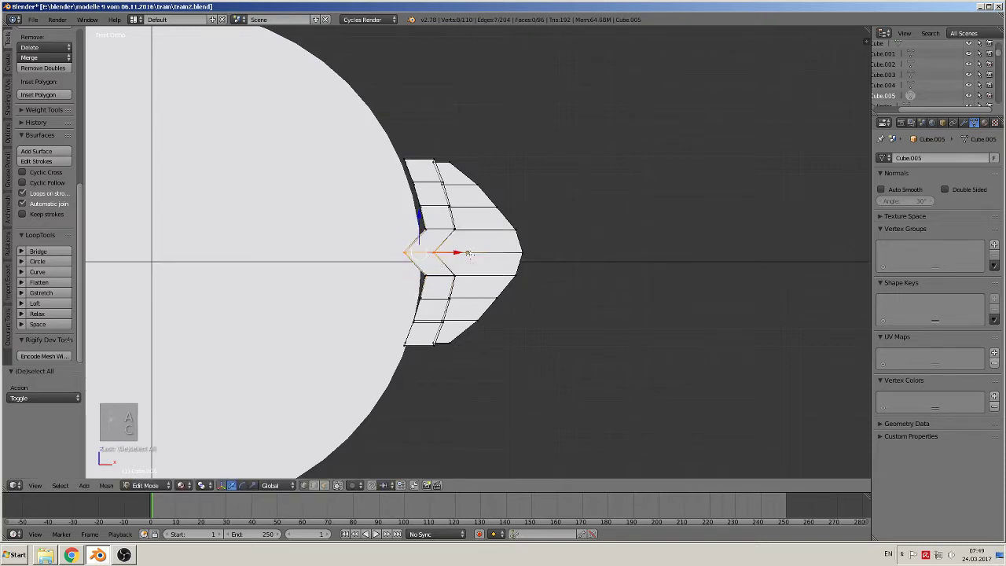
{"action": "key", "text": "g"}
{"action": "key", "text": "x"}
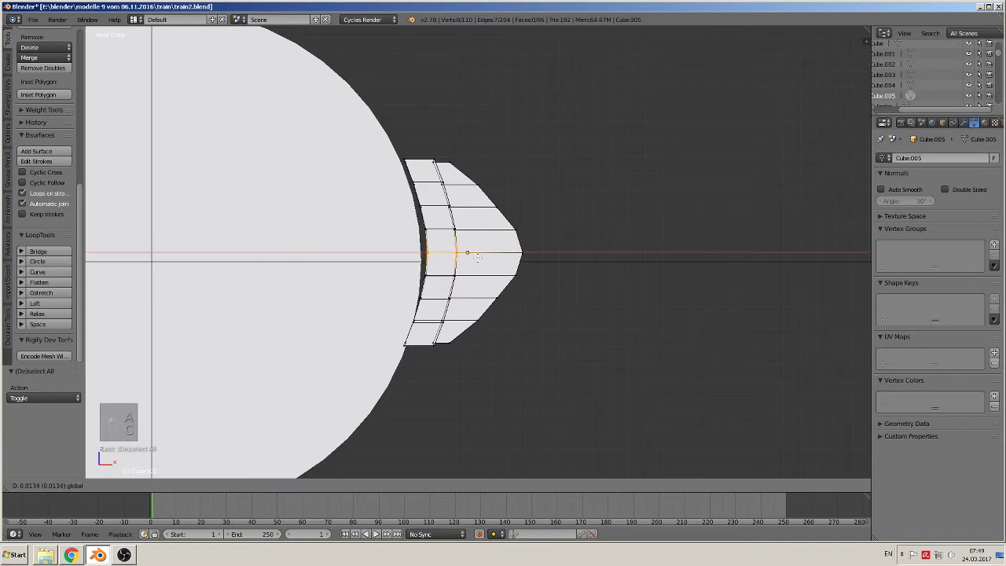
{"action": "left_click", "coordinate": [477, 258]}
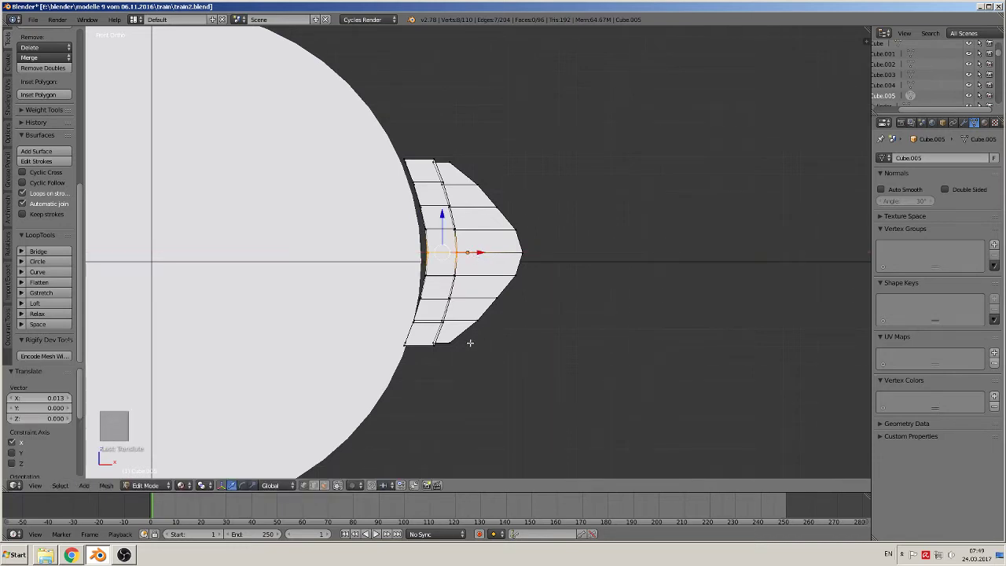
- Move the whole bracket about -0.005 along Z and 0.003 along X to centre it beside the wheel with a narrow gap
{"action": "middle_click_drag", "start_coordinate": [499, 341], "coordinate": [486, 326], "text": "shift"}
{"action": "key", "text": "Tab"}
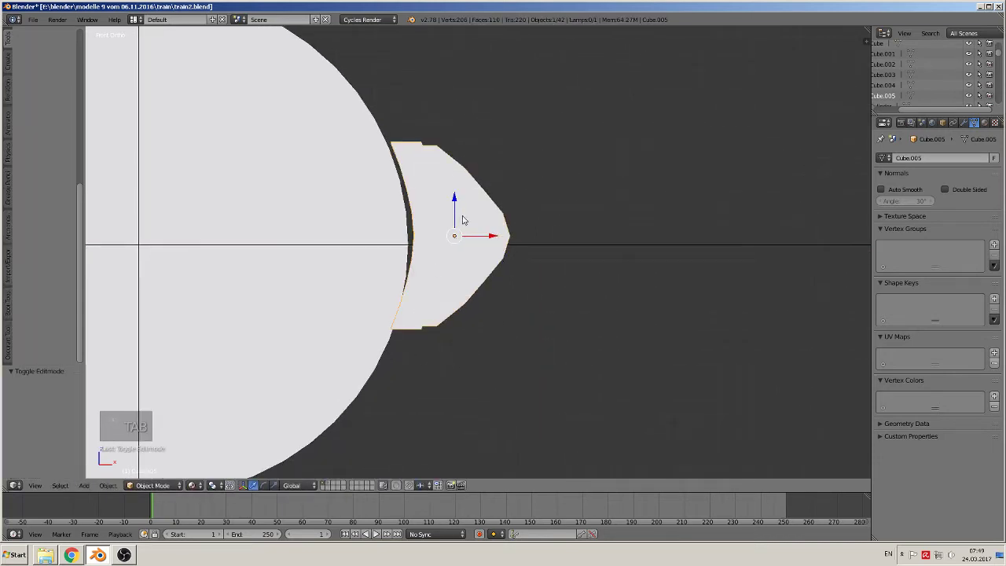
{"action": "key", "text": "g"}
{"action": "key", "text": "z"}
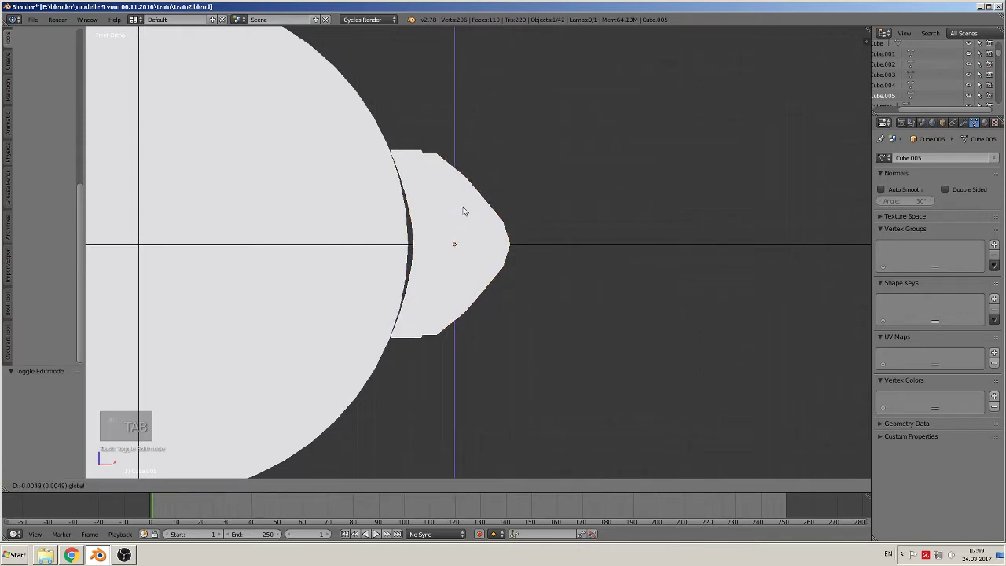
{"action": "left_click", "coordinate": [463, 211]}
{"action": "key", "text": "g"}
{"action": "key", "text": "x"}
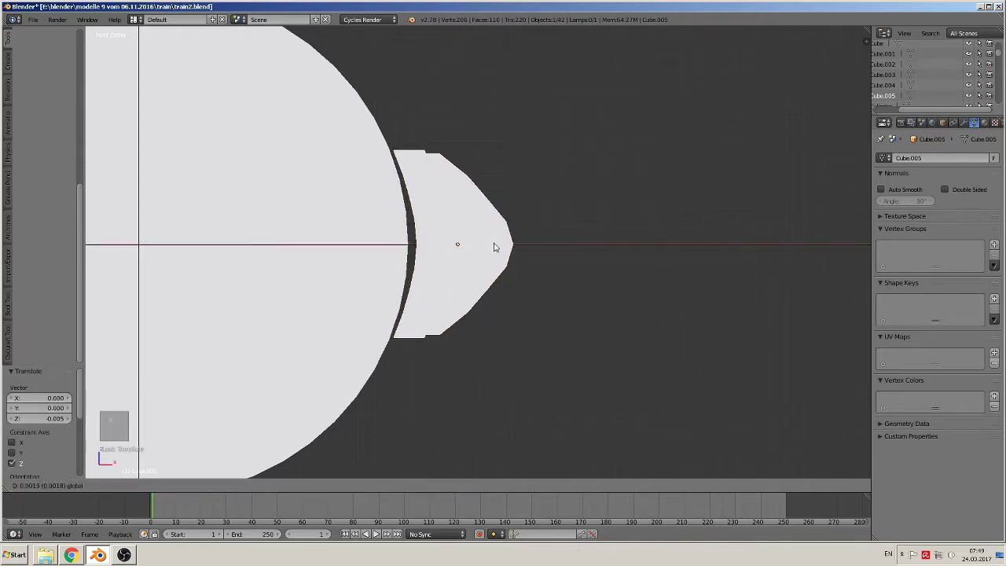
{"action": "left_click", "coordinate": [496, 247]}
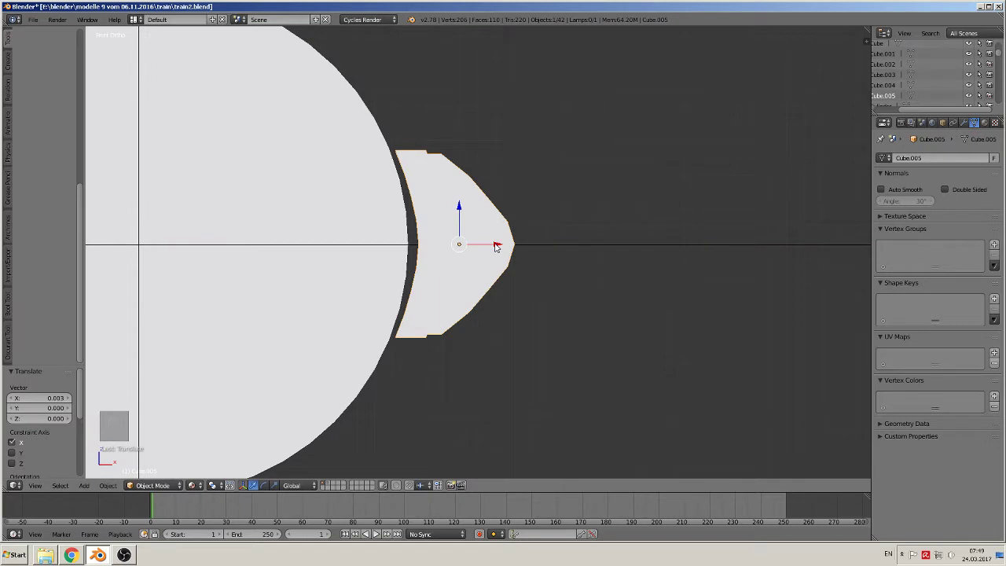
- Select only the rim's third vertex rows from both ends and move them slightly along X toward the wheel
{"action": "key", "text": "Tab"}
{"action": "key", "text": "a"}
{"action": "key", "text": "a"}
{"action": "key", "text": "c"}
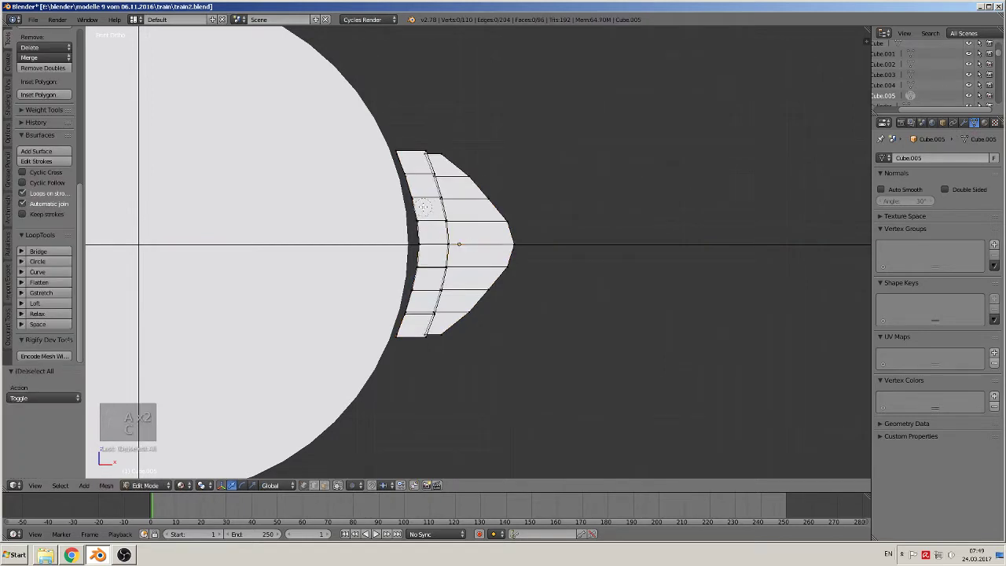
{"action": "left_click", "coordinate": [424, 196]}
{"action": "key", "text": "c"}
{"action": "left_click", "coordinate": [442, 289]}
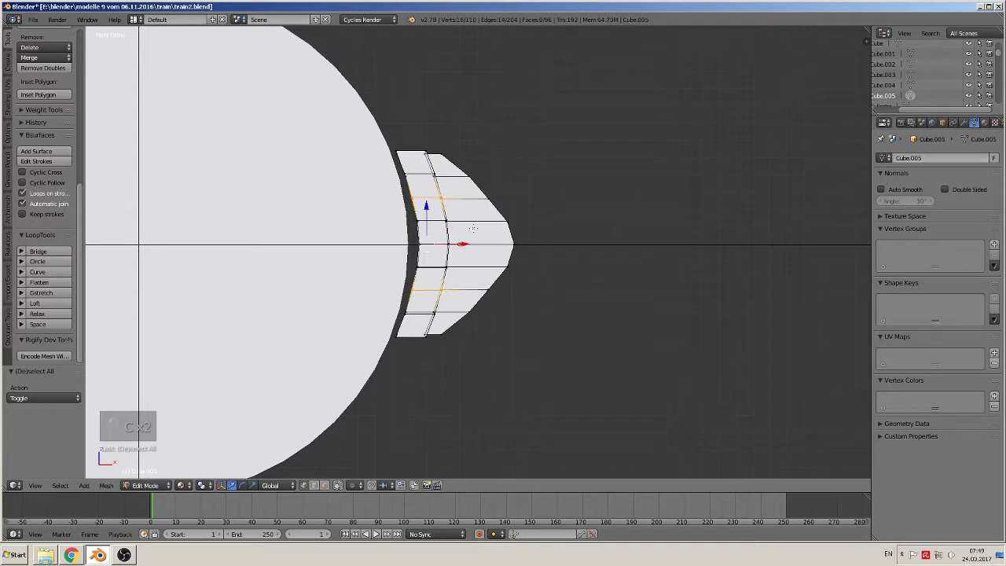
{"action": "left_click_drag", "start_coordinate": [462, 245], "coordinate": [459, 246]}
- Select only the two rim vertex rows adjacent to the middle row and shift them slightly along X toward the wheel
{"action": "key", "text": "a"}
{"action": "key", "text": "c"}
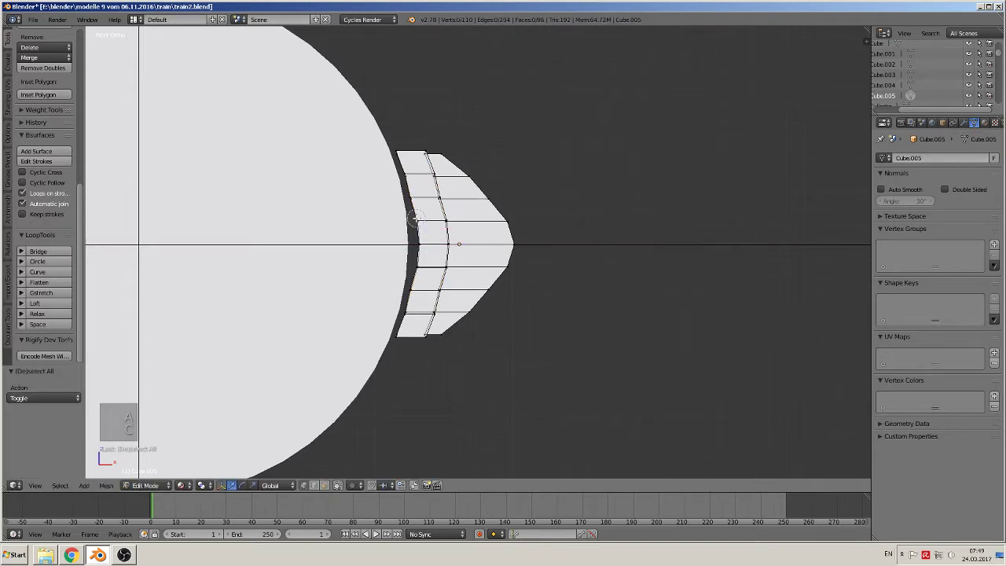
{"action": "left_click_drag", "start_coordinate": [416, 220], "coordinate": [450, 223]}
{"action": "left_click_drag", "start_coordinate": [416, 268], "coordinate": [444, 267]}
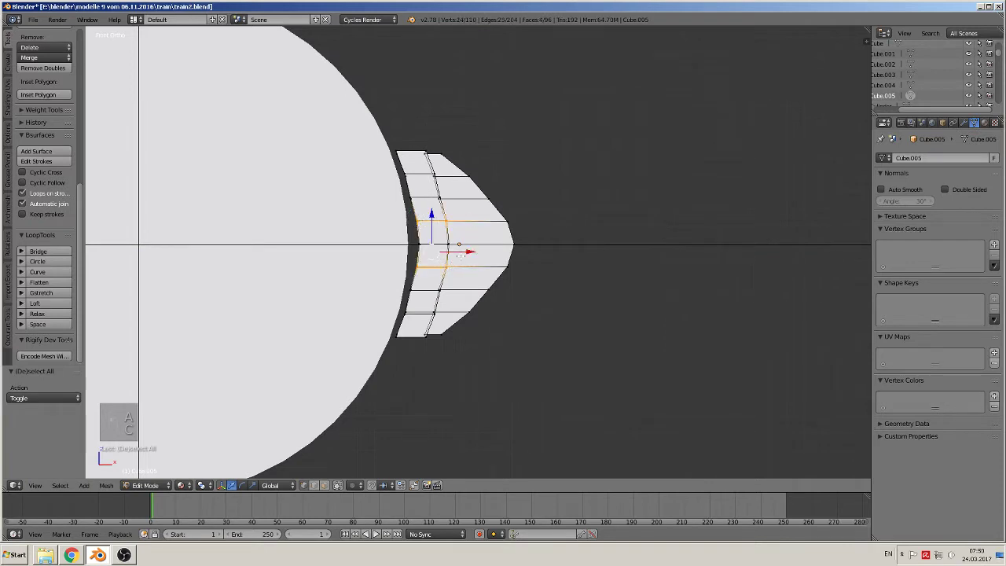
- Select only the rim's middle vertex row, move it slightly toward the wheel along X, and leave mesh editing
{"action": "key", "text": "a"}
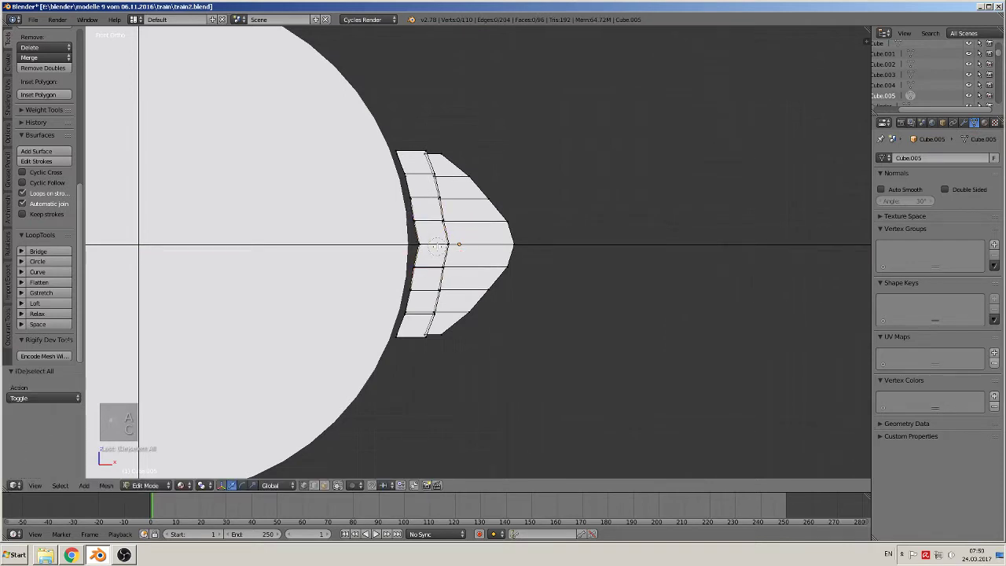
{"action": "left_click", "coordinate": [431, 245]}
{"action": "left_click_drag", "start_coordinate": [467, 243], "coordinate": [462, 244]}
{"action": "key", "text": "Tab"}
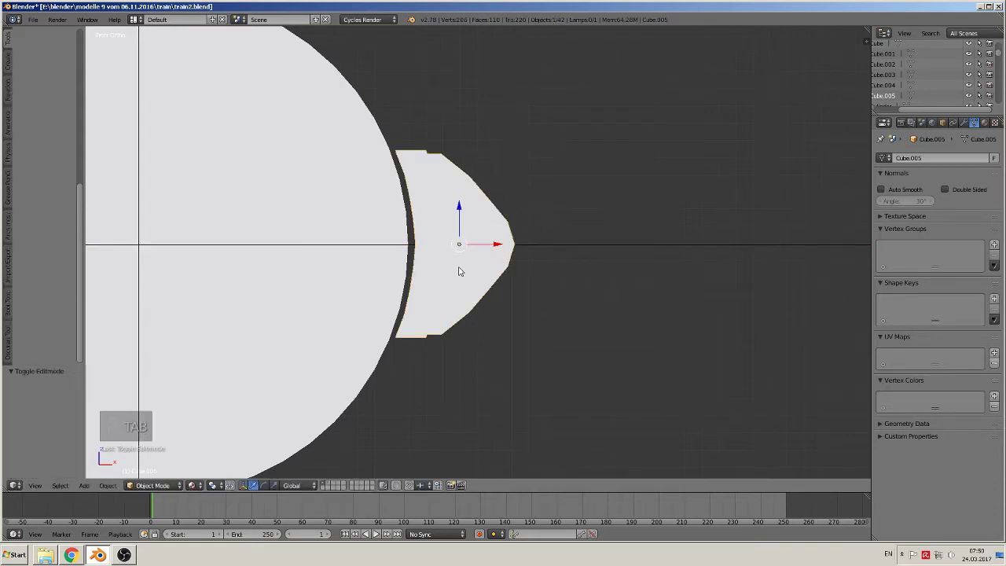
- Select the eight visible faces along the bracket's curved outer edge, away from the wheel, and shade them smooth
{"action": "scroll", "coordinate": [397, 306], "scroll_direction": "down", "scroll_amount": 5}
{"action": "middle_click_drag", "start_coordinate": [396, 307], "coordinate": [385, 310]}
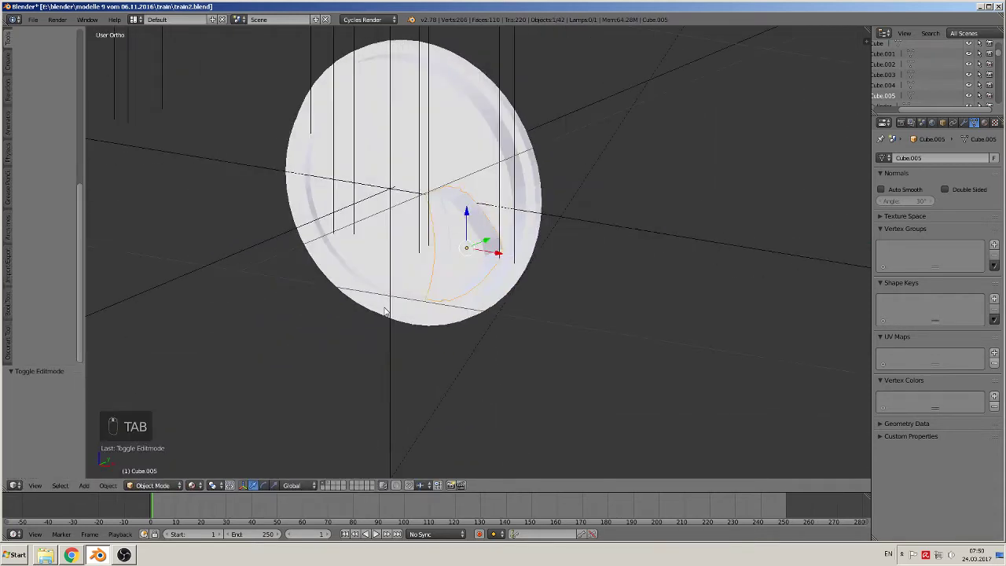
{"action": "scroll", "coordinate": [434, 302], "scroll_direction": "up", "scroll_amount": 5}
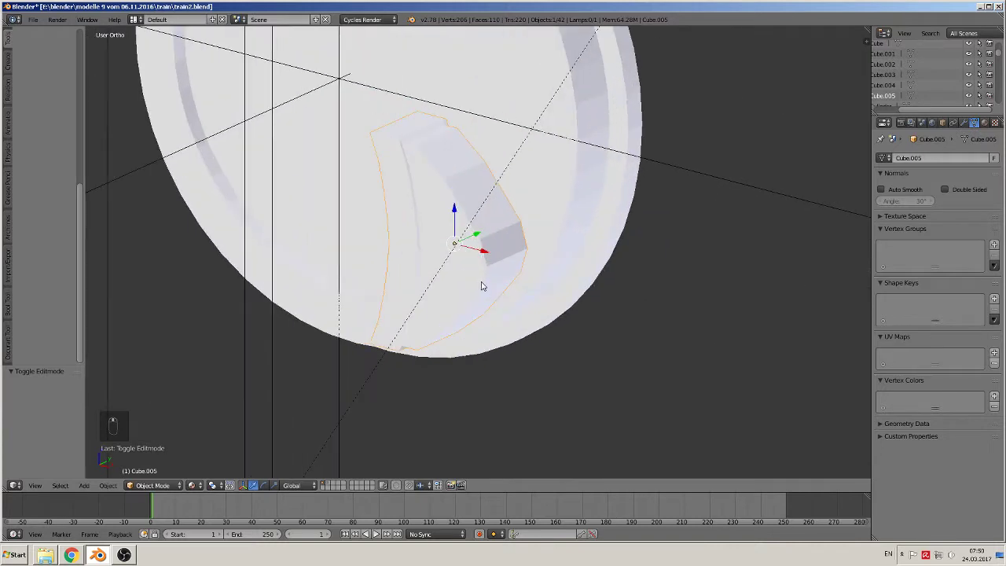
{"action": "key", "text": "Tab"}
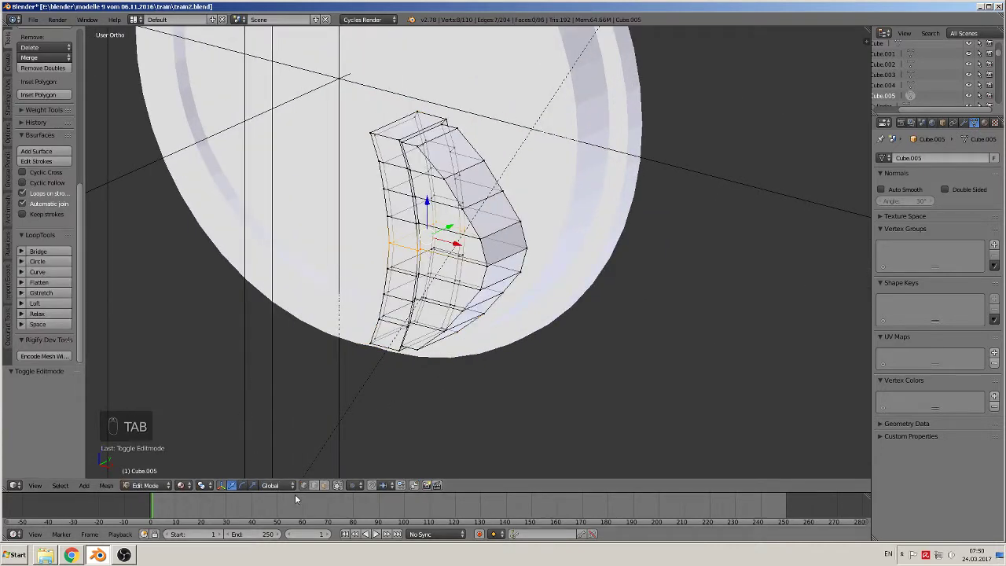
{"action": "left_click", "coordinate": [338, 484]}
{"action": "left_click", "coordinate": [324, 485]}
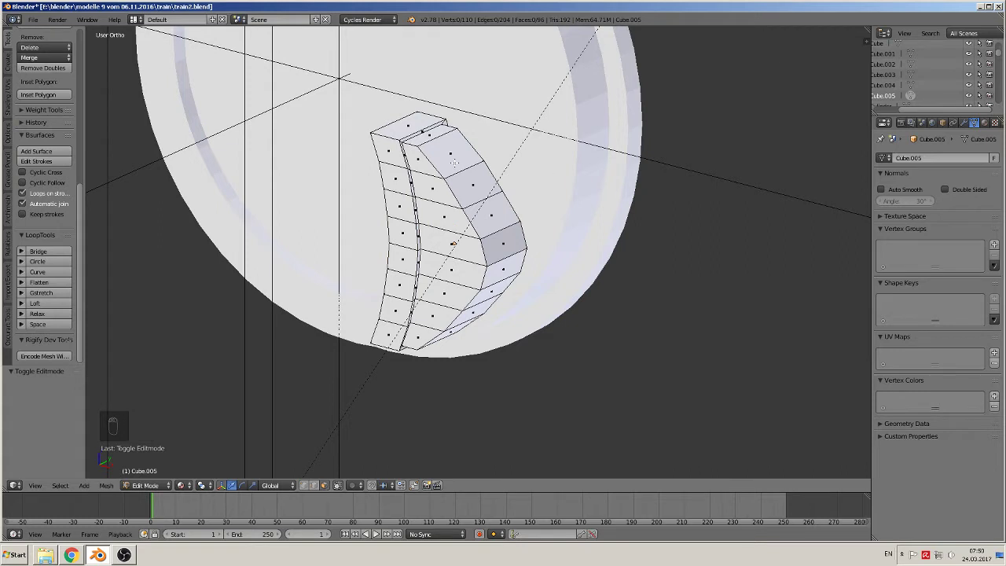
{"action": "right_click", "coordinate": [456, 158]}
{"action": "right_click", "coordinate": [472, 187], "text": "shift"}
{"action": "right_click", "coordinate": [492, 216], "text": "shift"}
{"action": "right_click", "coordinate": [503, 244], "text": "shift"}
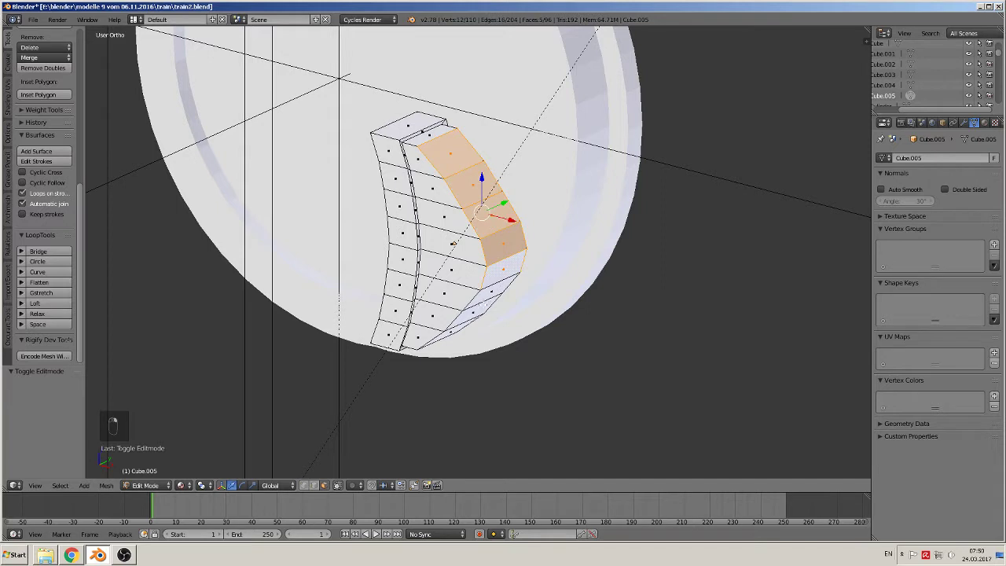
{"action": "right_click", "coordinate": [480, 302], "text": "shift"}
{"action": "right_click", "coordinate": [467, 318], "text": "shift"}
{"action": "right_click", "coordinate": [447, 334], "text": "shift"}
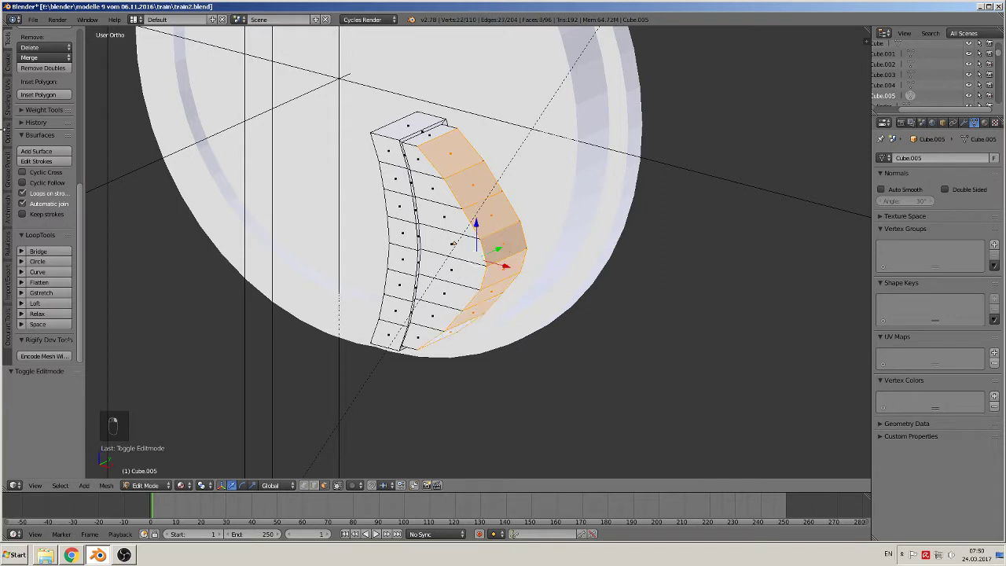
{"action": "left_click", "coordinate": [10, 93]}
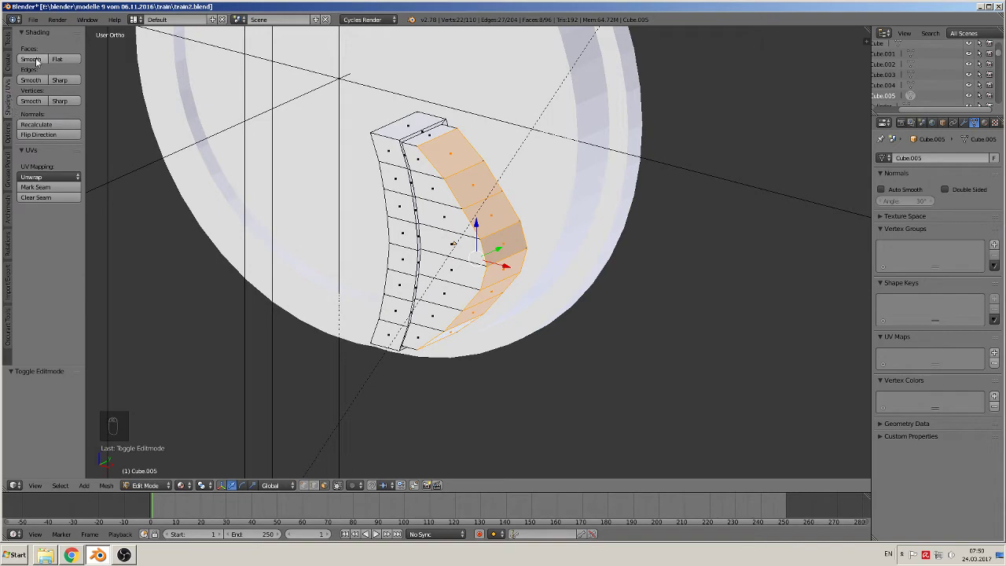
{"action": "left_click", "coordinate": [32, 60]}
- Add two loop cuts along the bracket's upper outer faces, one slid close to each side edge
{"action": "scroll", "coordinate": [496, 196], "scroll_direction": "up", "scroll_amount": 2}
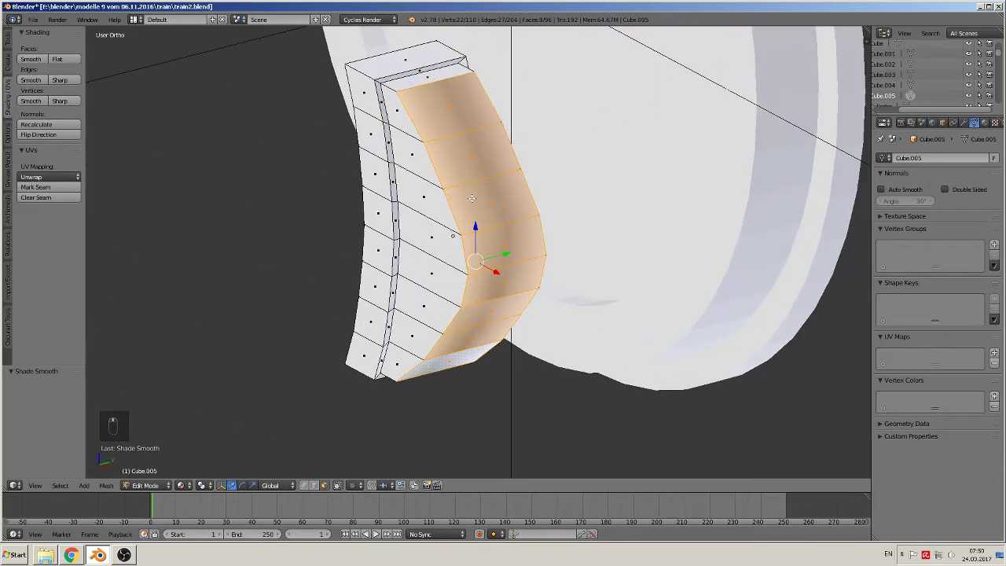
{"action": "key", "text": "ctrl+r"}
{"action": "left_click", "coordinate": [452, 150]}
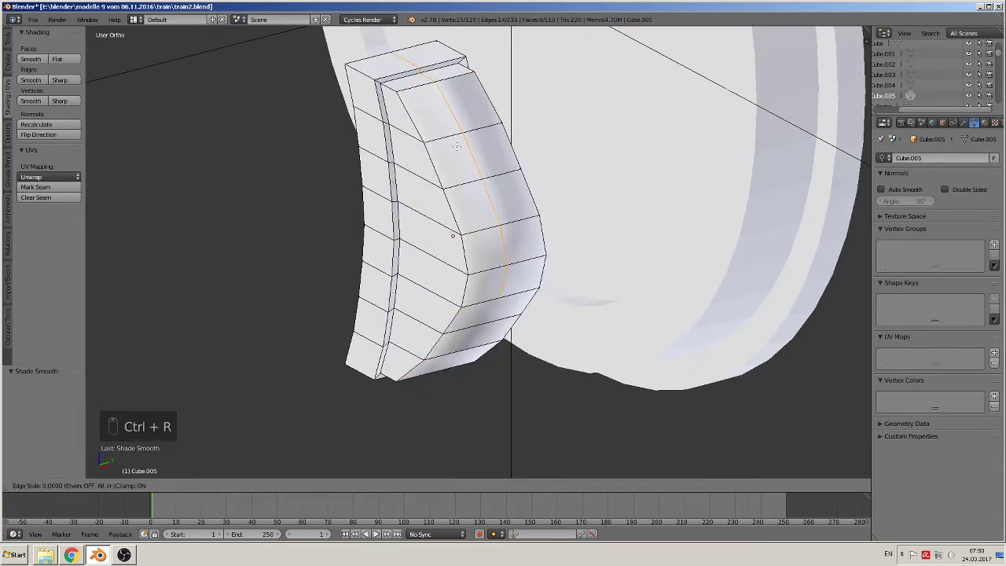
{"action": "left_click", "coordinate": [419, 161]}
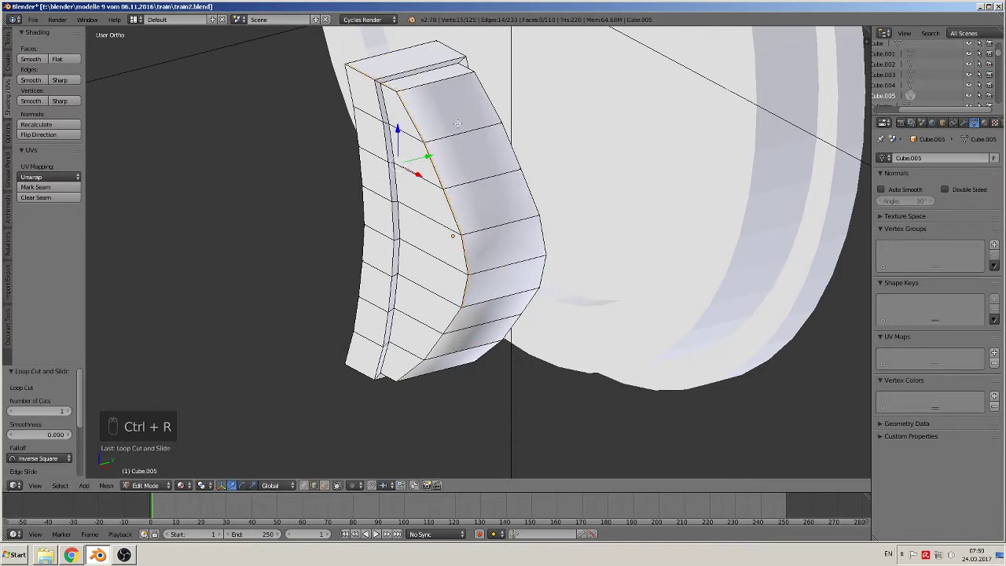
{"action": "key", "text": "ctrl+r"}
{"action": "left_click", "coordinate": [472, 92]}
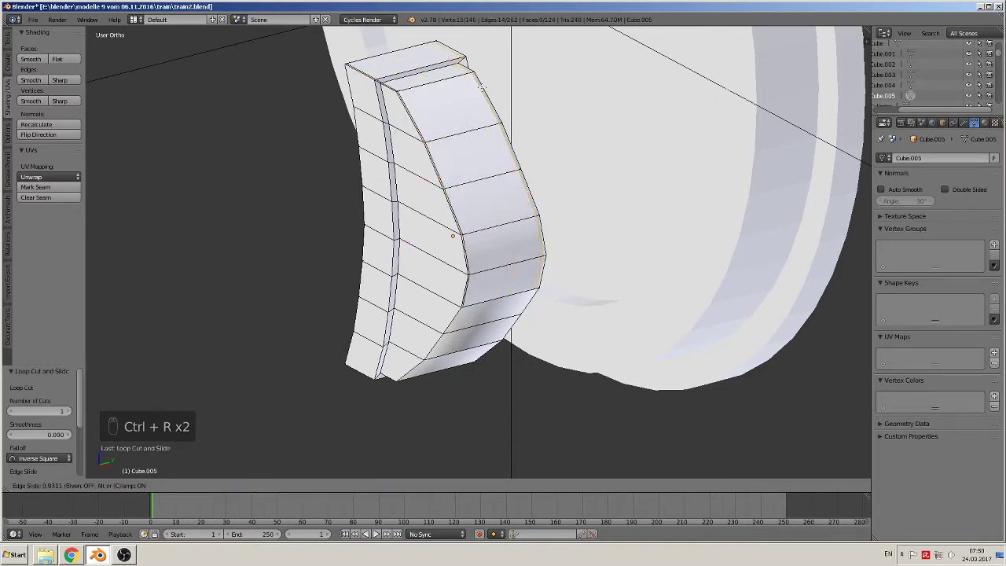
{"action": "left_click", "coordinate": [464, 178]}
- Add two loop cuts along the two outer faces below the bracket's middle, sliding one close to each side edge
{"action": "scroll", "coordinate": [464, 192], "scroll_direction": "down", "scroll_amount": 2}
{"action": "key", "text": "Tab"}
{"action": "mouse_move", "coordinate": [463, 191]}
{"action": "middle_mouse_down"}
{"action": "mouse_move", "coordinate": [461, 207]}
{"action": "mouse_move", "coordinate": [462, 172]}
{"action": "middle_mouse_up"}
{"action": "key", "text": "Tab"}
{"action": "scroll", "coordinate": [474, 228], "scroll_direction": "up", "scroll_amount": 3}
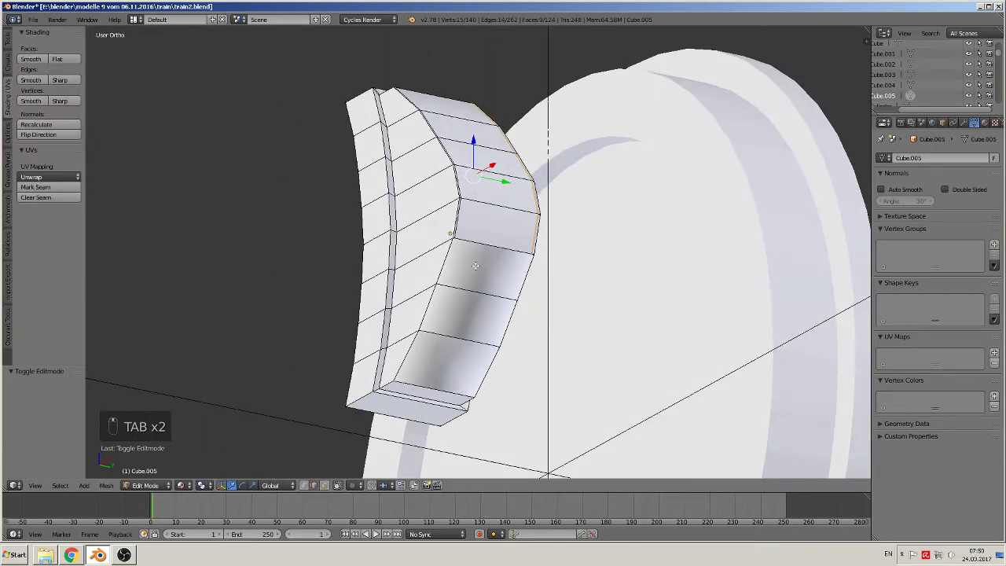
{"action": "key", "text": "ctrl+r"}
{"action": "left_click", "coordinate": [454, 271]}
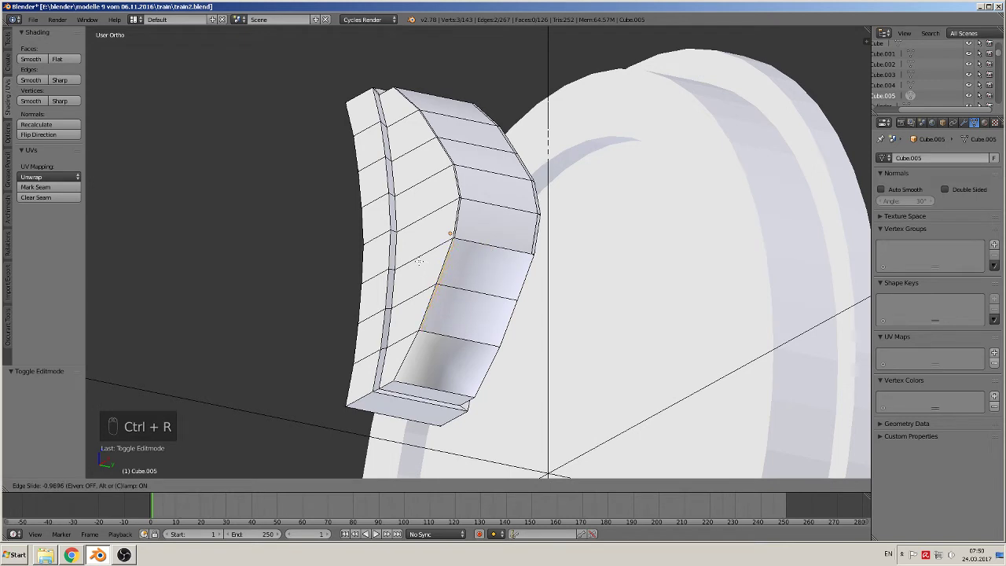
{"action": "left_click", "coordinate": [419, 260]}
{"action": "key", "text": "ctrl+r"}
{"action": "left_click", "coordinate": [480, 291]}
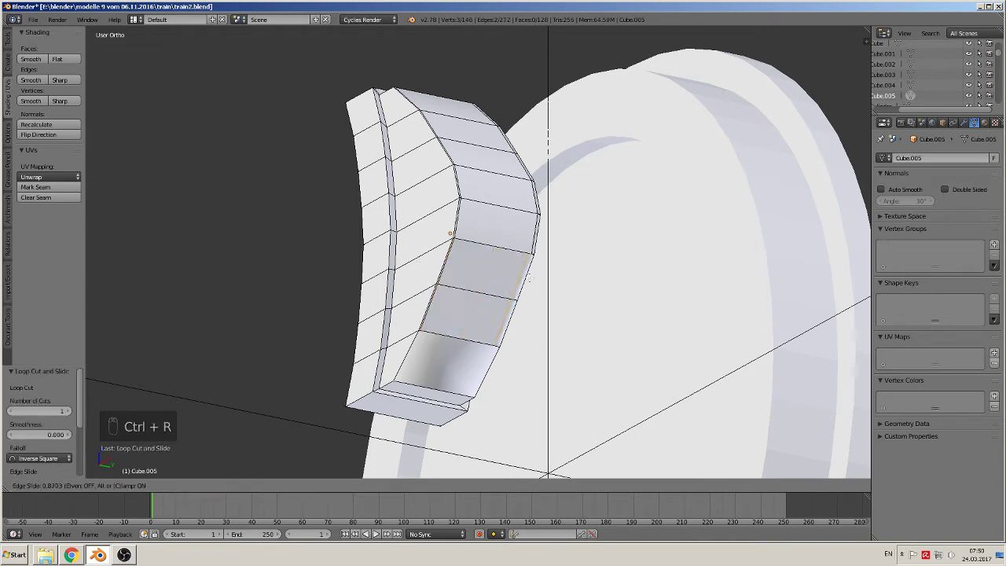
{"action": "left_click", "coordinate": [532, 279]}
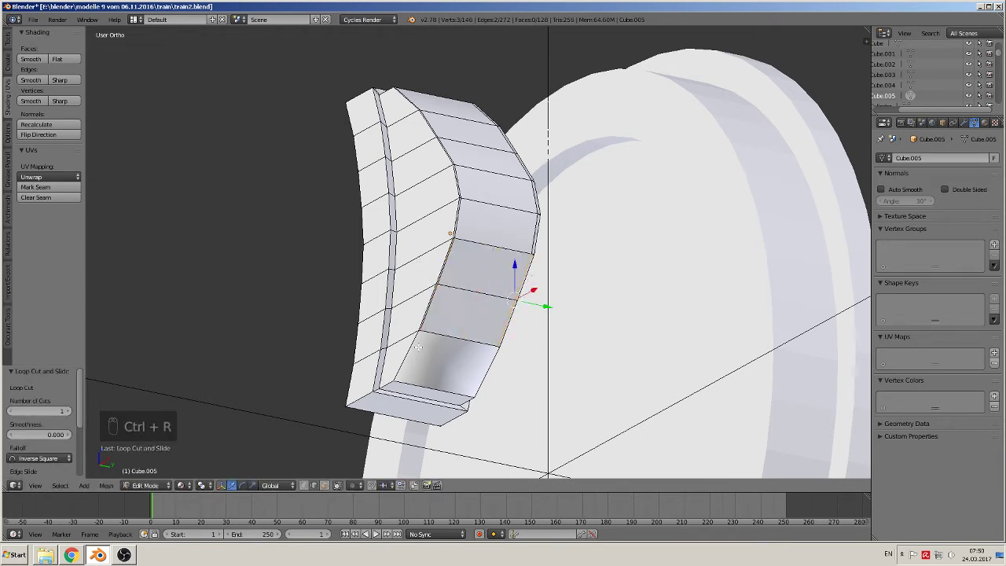
- Extrude the lowest outer face in place, scale it to about 0.98, and leave mesh editing
{"action": "key", "text": "ctrl+r"}
{"action": "right_click", "coordinate": [432, 388]}
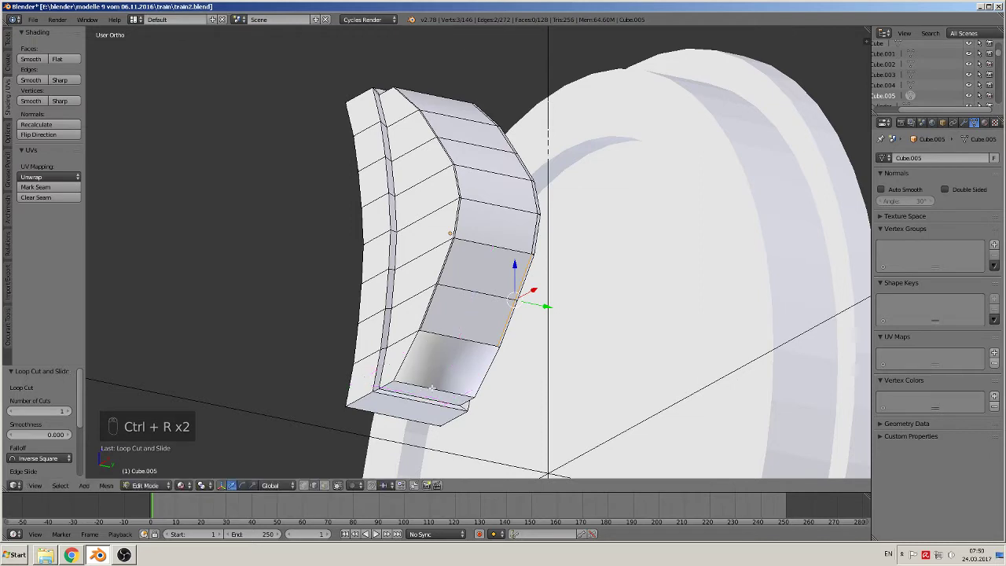
{"action": "left_click", "coordinate": [325, 485]}
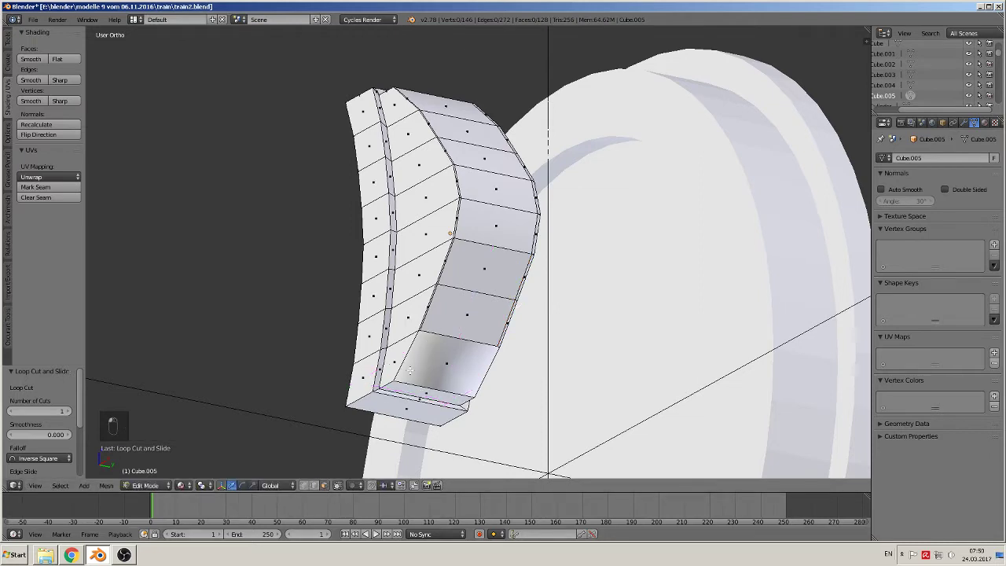
{"action": "right_click", "coordinate": [445, 383]}
{"action": "key", "text": "e"}
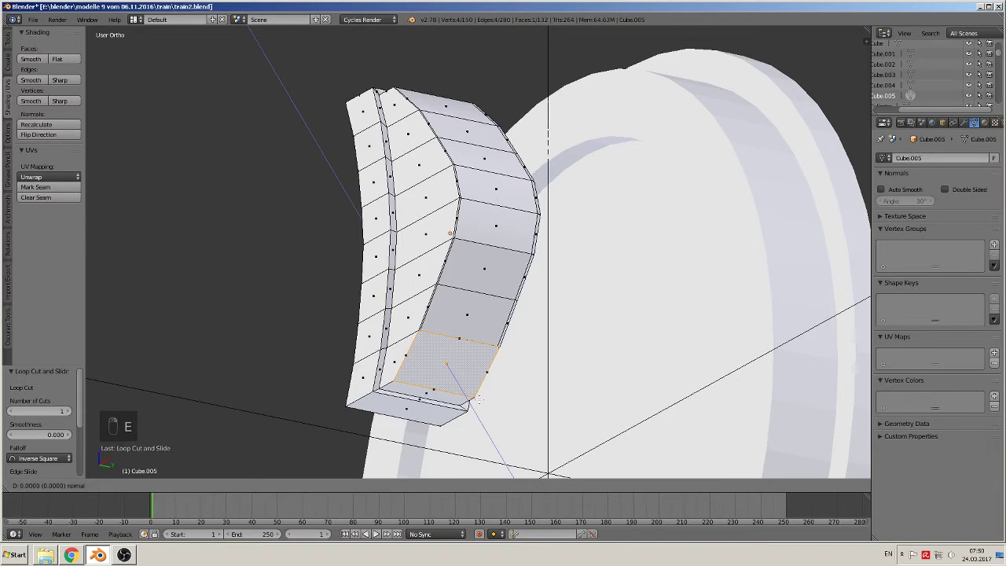
{"action": "key", "text": "s"}
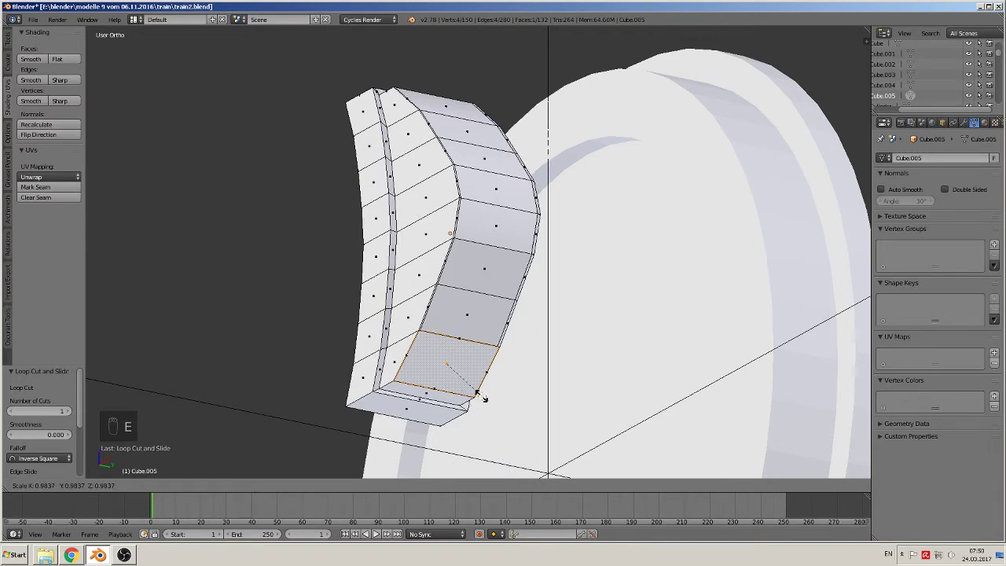
{"action": "left_click", "coordinate": [477, 393]}
{"action": "key", "text": "Tab"}
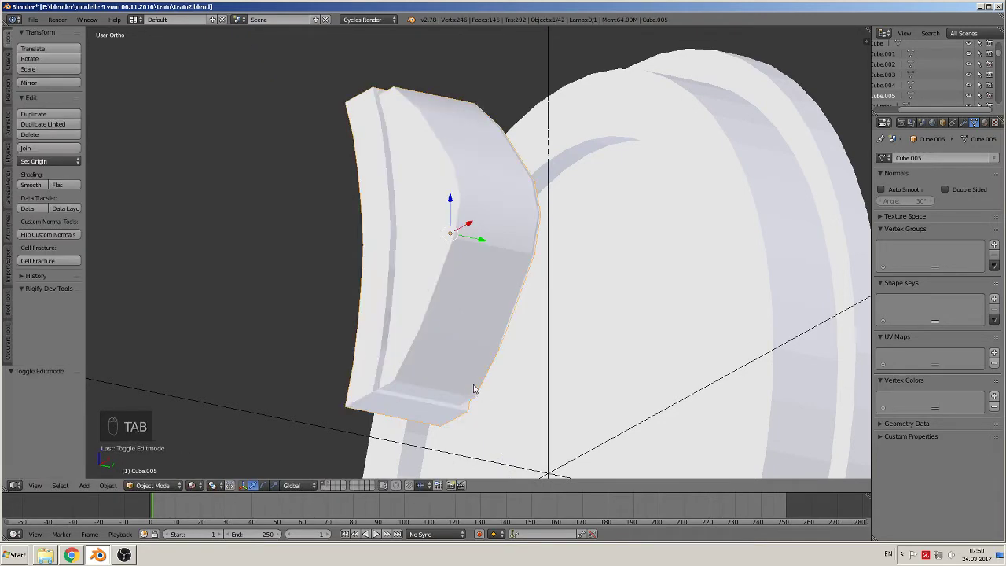
- In front view, select the vertices along the bracket's entire outer curve, including those on the hidden side
{"action": "key", "text": "KP_1"}
{"action": "scroll", "coordinate": [525, 355], "scroll_direction": "down", "scroll_amount": 4}
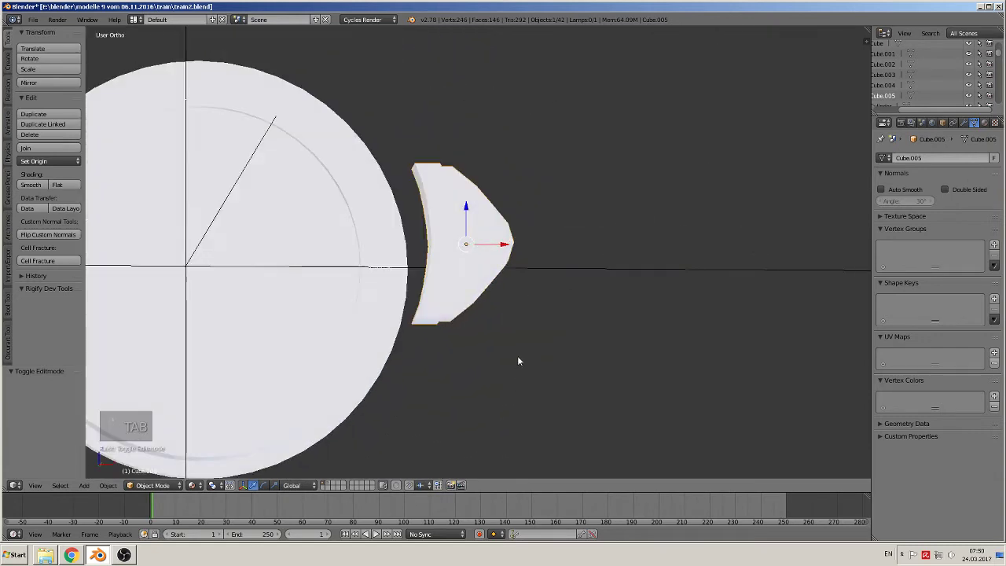
{"action": "key", "text": "KP_1"}
{"action": "scroll", "coordinate": [538, 223], "scroll_direction": "up", "scroll_amount": 2}
{"action": "key", "text": "Tab"}
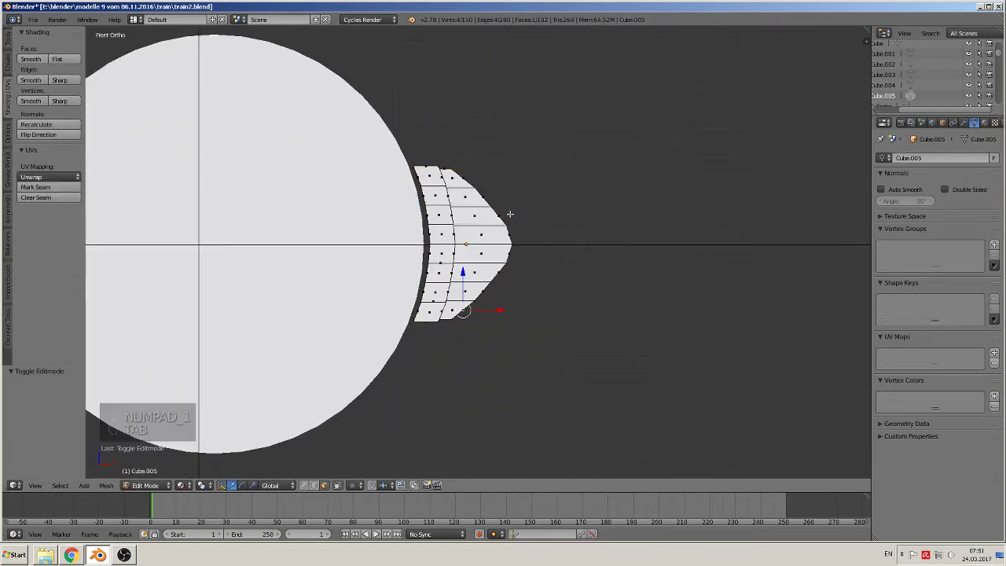
{"action": "scroll", "coordinate": [510, 213], "scroll_direction": "up", "scroll_amount": 3}
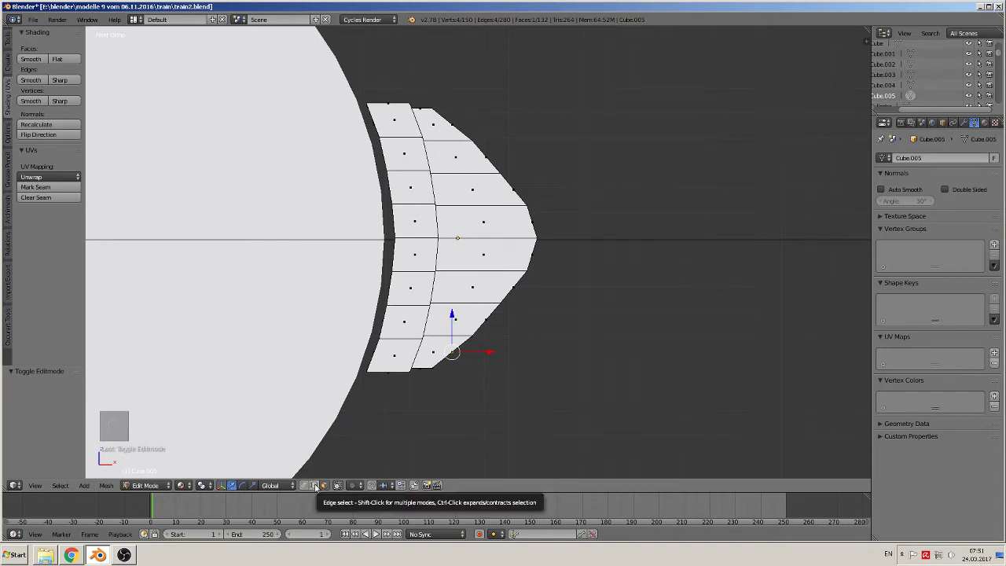
{"action": "middle_click_drag", "start_coordinate": [487, 338], "coordinate": [487, 335]}
{"action": "key", "text": "KP_1"}
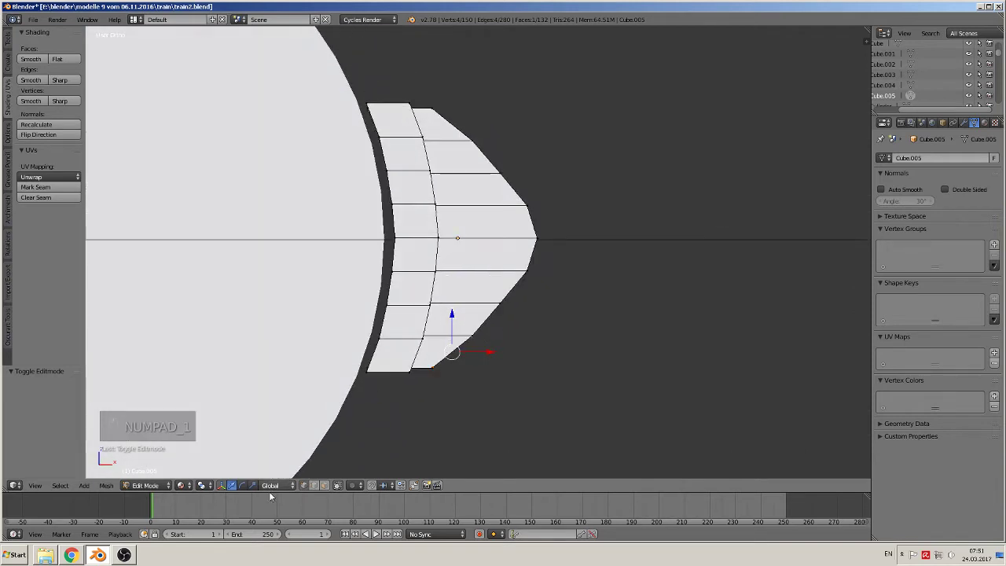
{"action": "left_click", "coordinate": [325, 486]}
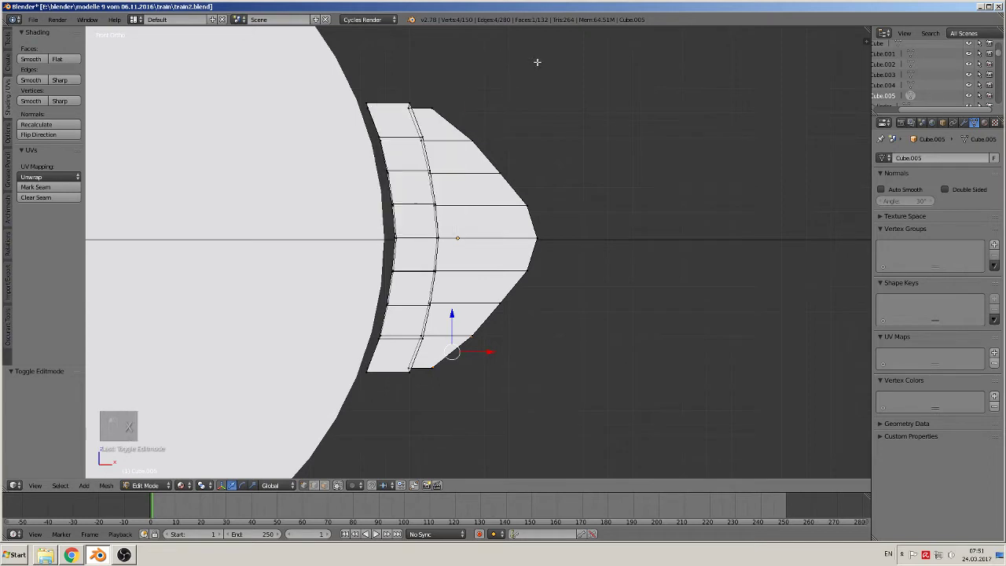
{"action": "key", "text": "c"}
{"action": "mouse_move", "coordinate": [427, 101]}
{"action": "left_mouse_down"}
{"action": "mouse_move", "coordinate": [488, 165]}
{"action": "mouse_move", "coordinate": [550, 254]}
{"action": "mouse_move", "coordinate": [438, 368]}
{"action": "left_mouse_up"}
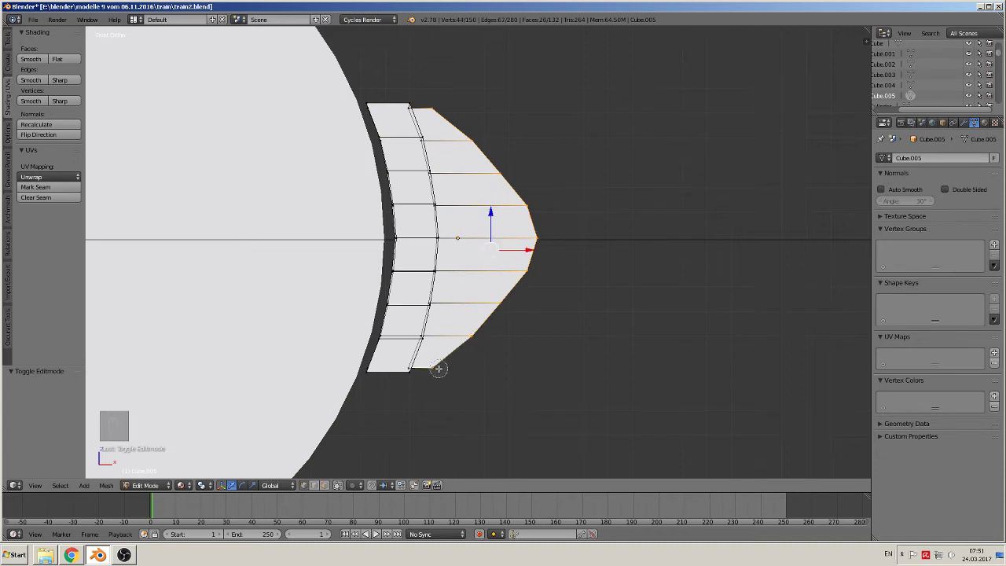
- Try to smooth the selected outer curve with the LoopTools Relax operation
{"action": "left_click", "coordinate": [7, 37]}
{"action": "scroll", "coordinate": [26, 330], "scroll_direction": "down", "scroll_amount": 8}
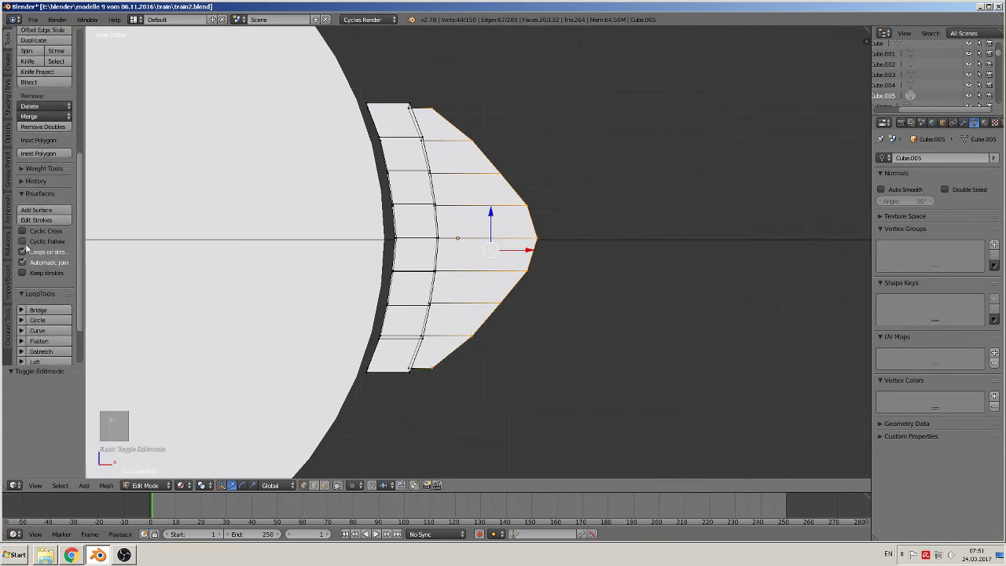
{"action": "left_click", "coordinate": [37, 313]}
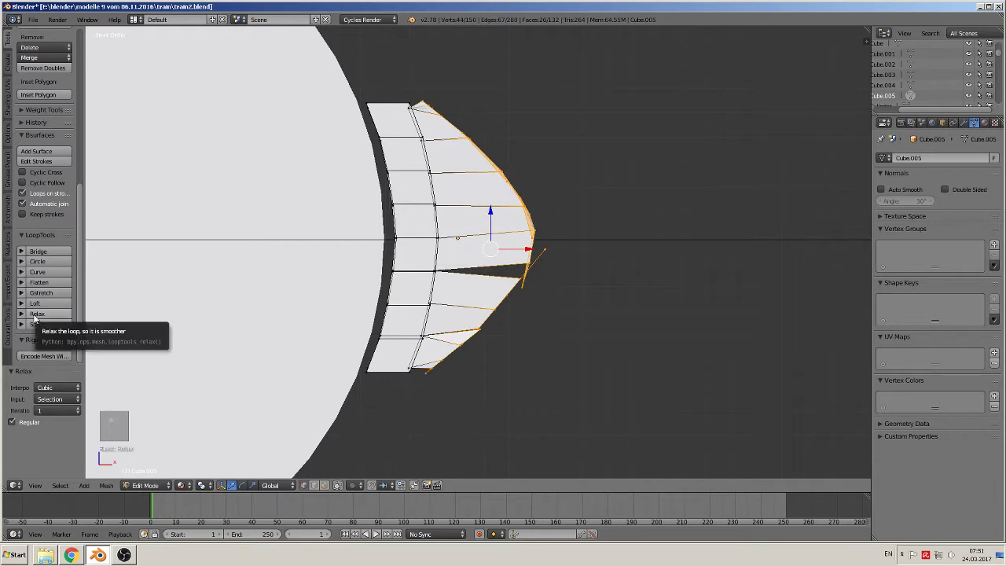
{"action": "key", "text": "ctrl+y"}
{"action": "key", "text": "ctrl+y"}
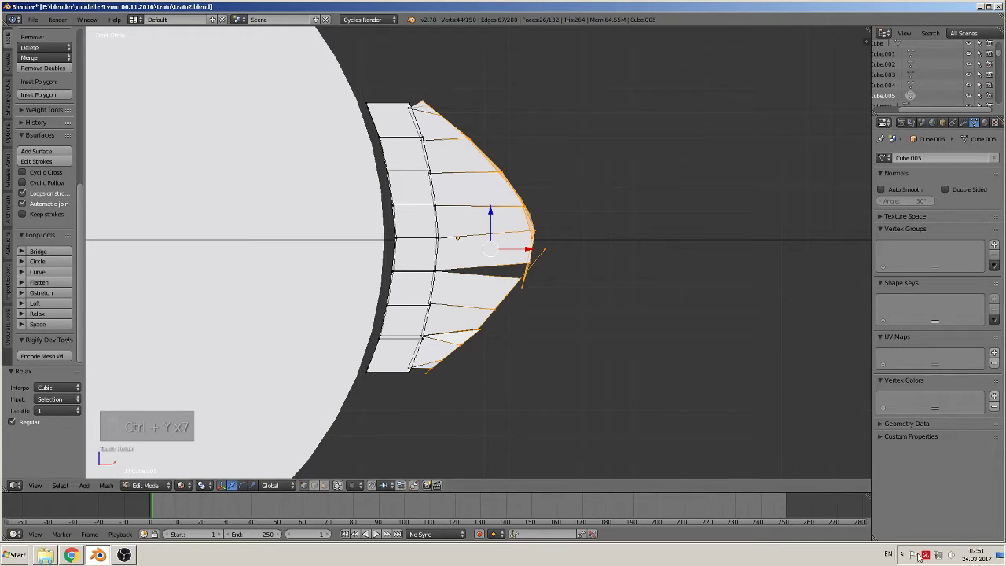
- Switch the keyboard layout to German, then undo the Relax, the lowest-face extrusion and the loop cuts below the bracket's middle
{"action": "left_click", "coordinate": [887, 557]}
{"action": "left_click", "coordinate": [895, 514]}
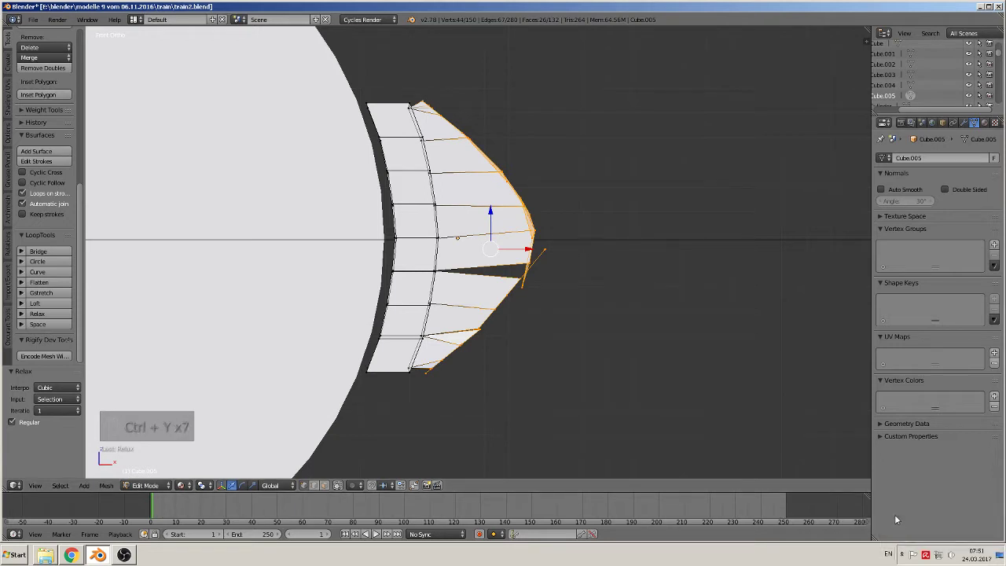
{"action": "left_click", "coordinate": [888, 556]}
{"action": "key", "text": "Tab"}
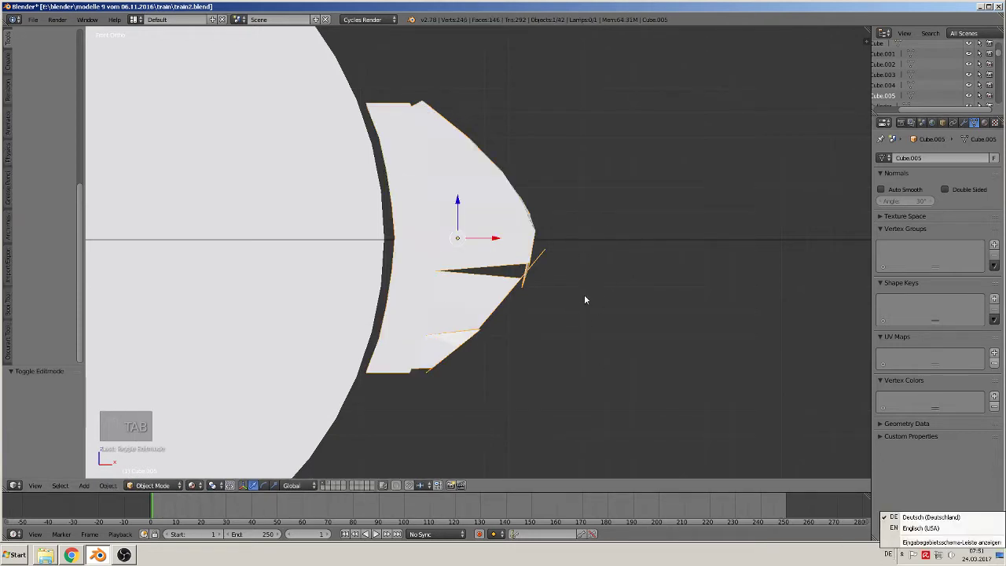
{"action": "key", "text": "ctrl+z"}
{"action": "key", "text": "ctrl+z"}
{"action": "key", "text": "ctrl+z"}
{"action": "key", "text": "Tab"}
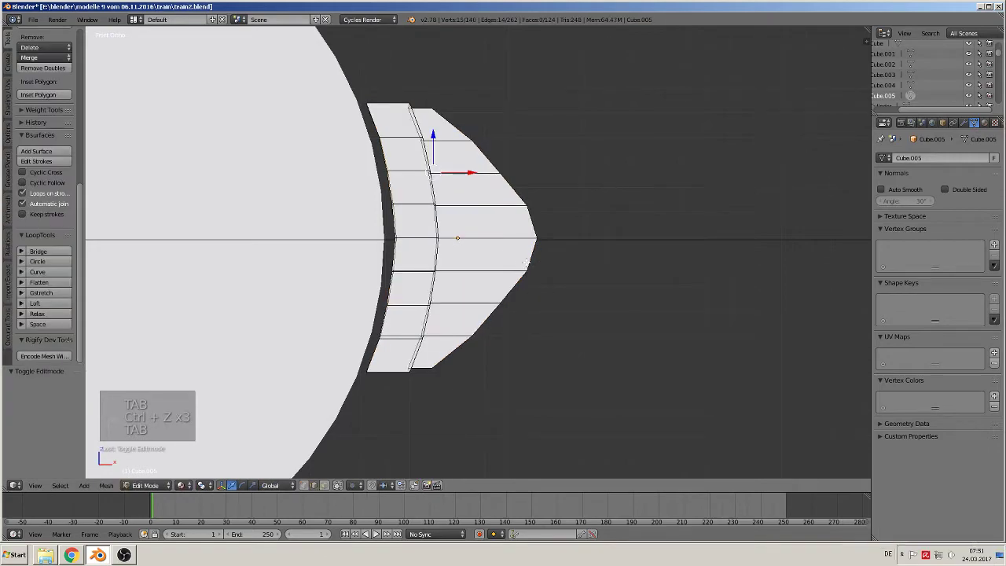
- Check for a doubled corner vertex just below the bracket's middle by test-moving it in vertex selection mode and cancelling
{"action": "mouse_move", "coordinate": [495, 242]}
{"action": "middle_mouse_down", "text": "shift"}
{"action": "mouse_move", "coordinate": [454, 272]}
{"action": "mouse_move", "coordinate": [511, 248]}
{"action": "middle_mouse_up", "text": "shift"}
{"action": "scroll", "coordinate": [486, 250], "scroll_direction": "up", "scroll_amount": 3}
{"action": "scroll", "coordinate": [459, 266], "scroll_direction": "down", "scroll_amount": 2}
{"action": "scroll", "coordinate": [459, 265], "scroll_direction": "up", "scroll_amount": 5}
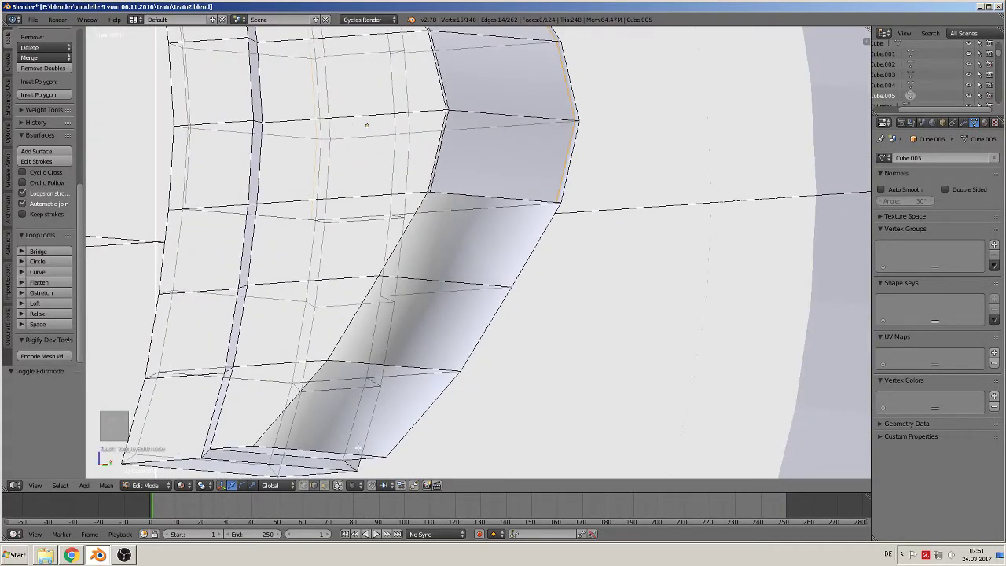
{"action": "left_click", "coordinate": [337, 486]}
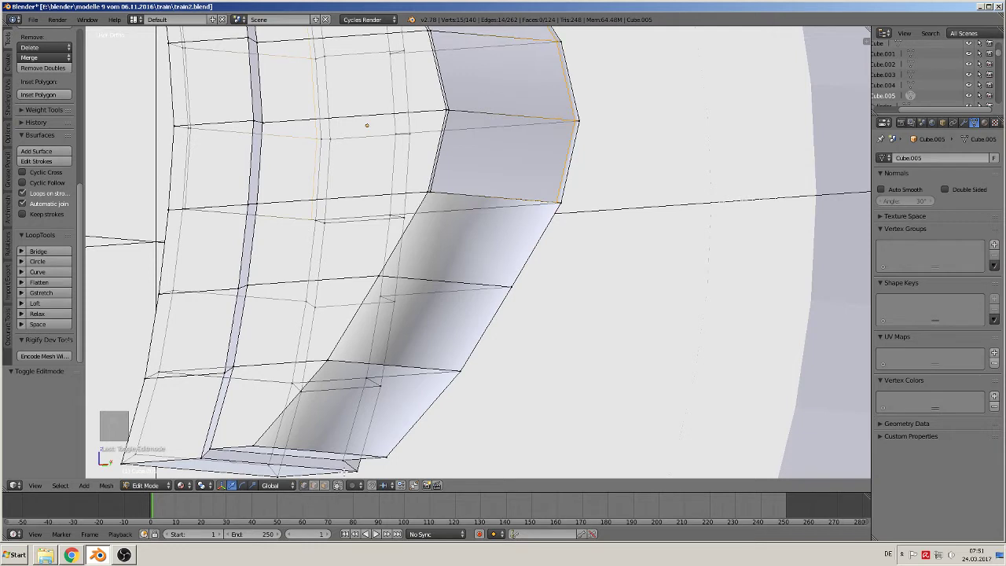
{"action": "right_click", "coordinate": [419, 201]}
{"action": "key", "text": "g"}
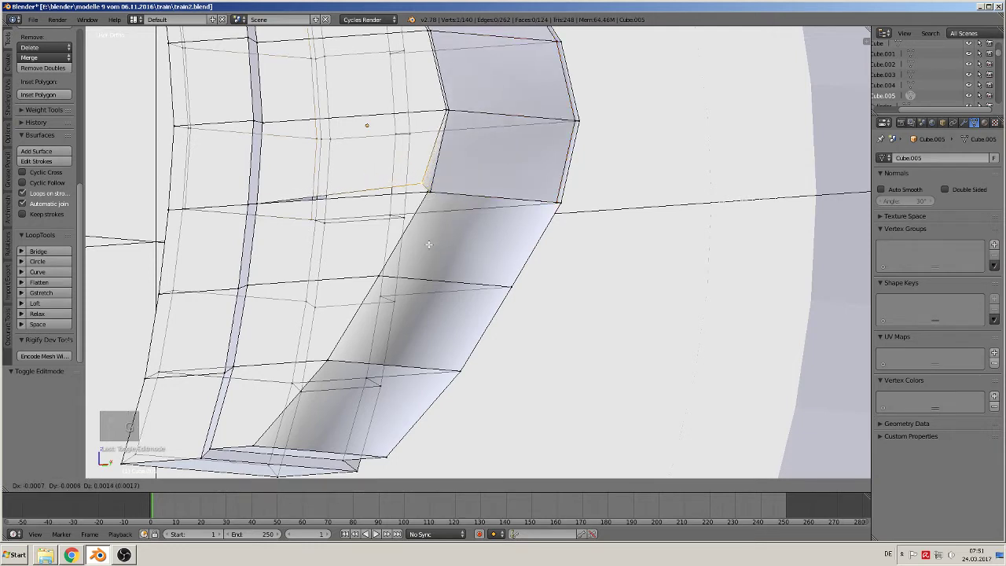
{"action": "right_click", "coordinate": [433, 240]}
- Merge the doubled vertices at that corner just below the bracket's middle, using At Center
{"action": "scroll", "coordinate": [434, 241], "scroll_direction": "up", "scroll_amount": 3}
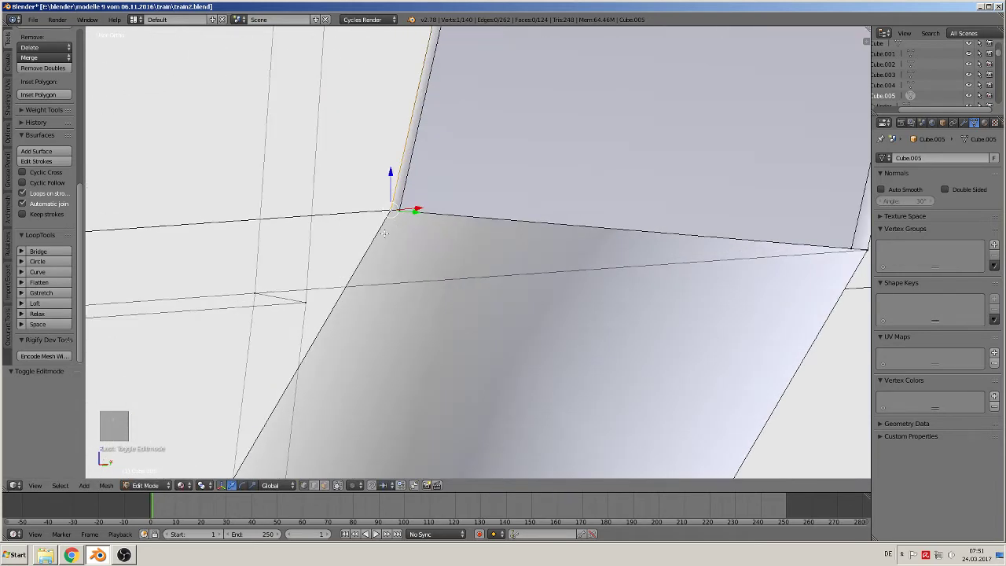
{"action": "key", "text": "c"}
{"action": "left_click", "coordinate": [392, 206]}
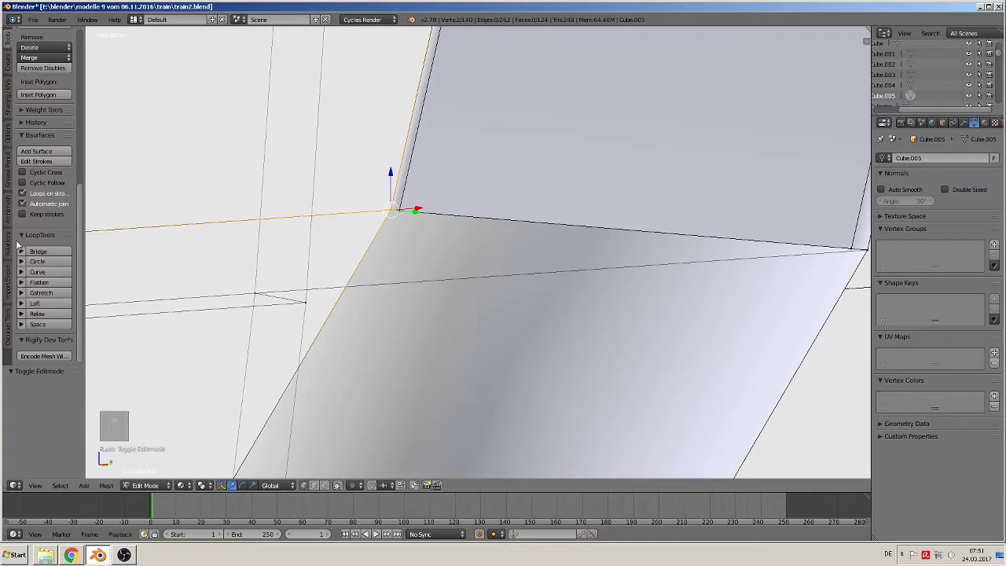
{"action": "scroll", "coordinate": [35, 190], "scroll_direction": "up", "scroll_amount": 5}
{"action": "left_click", "coordinate": [36, 185]}
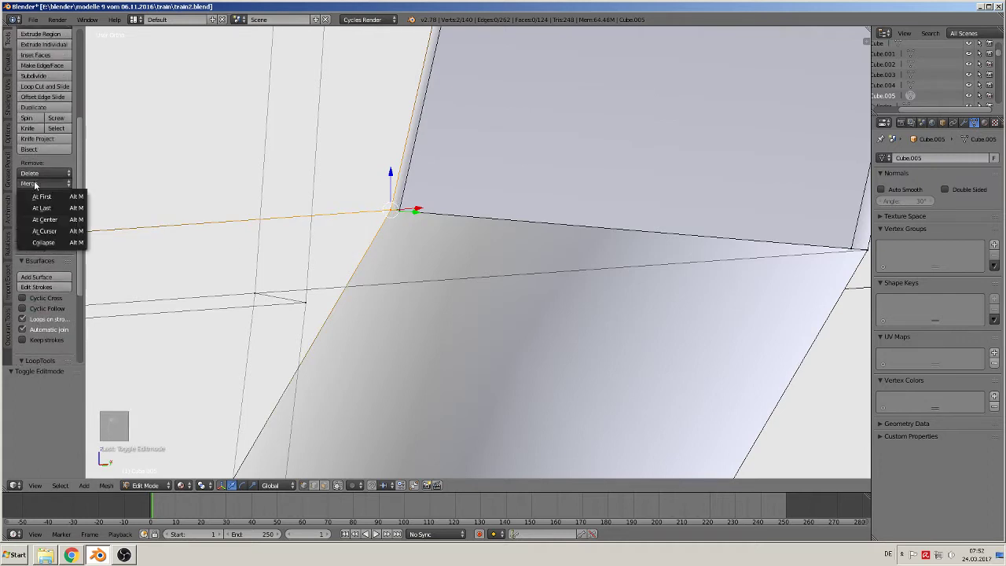
{"action": "left_click", "coordinate": [43, 216]}
{"action": "scroll", "coordinate": [422, 291], "scroll_direction": "down", "scroll_amount": 4}
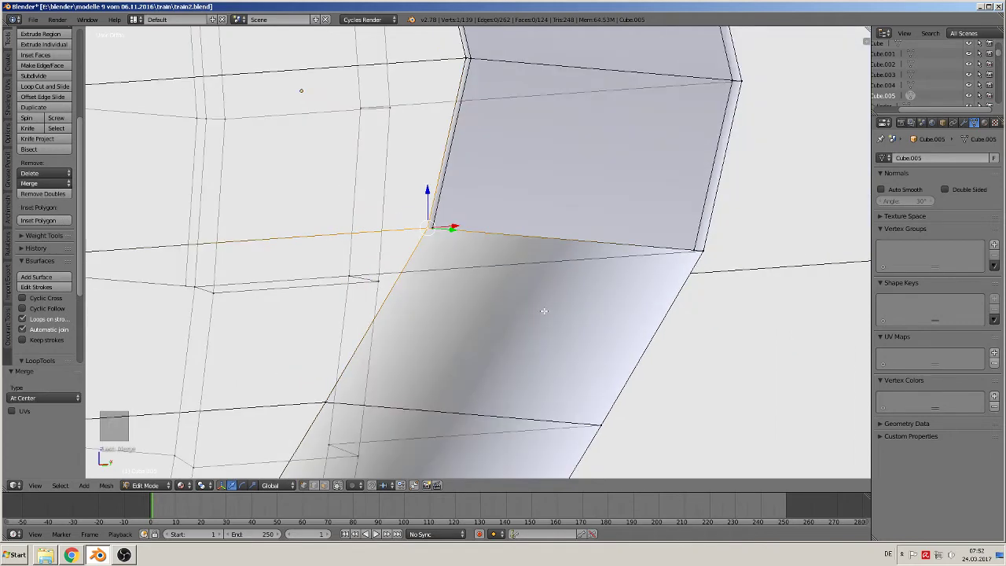
- Merge the doubled vertices at the opposite corner of the same outer edge, using At Center
{"action": "right_click", "coordinate": [743, 238]}
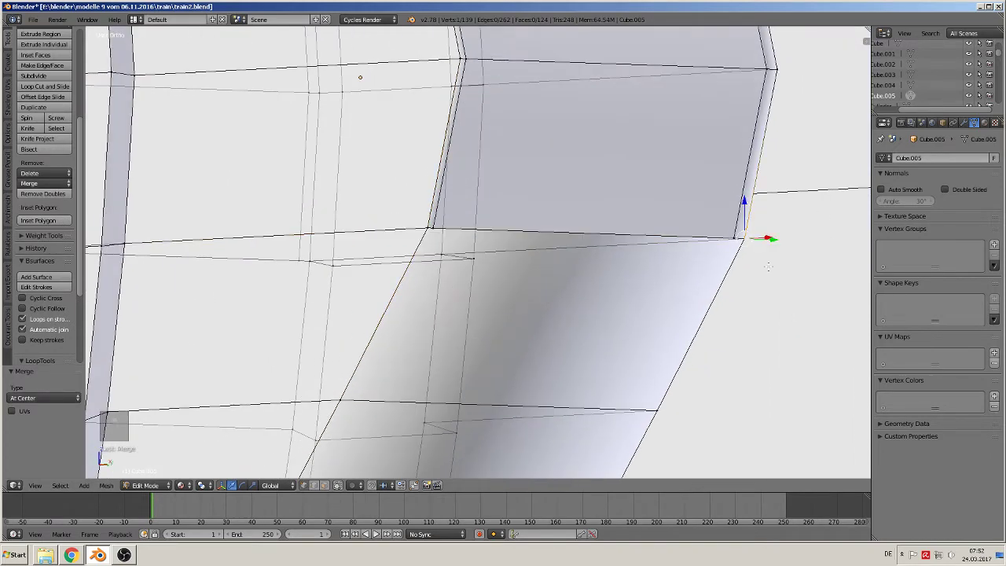
{"action": "key", "text": "g"}
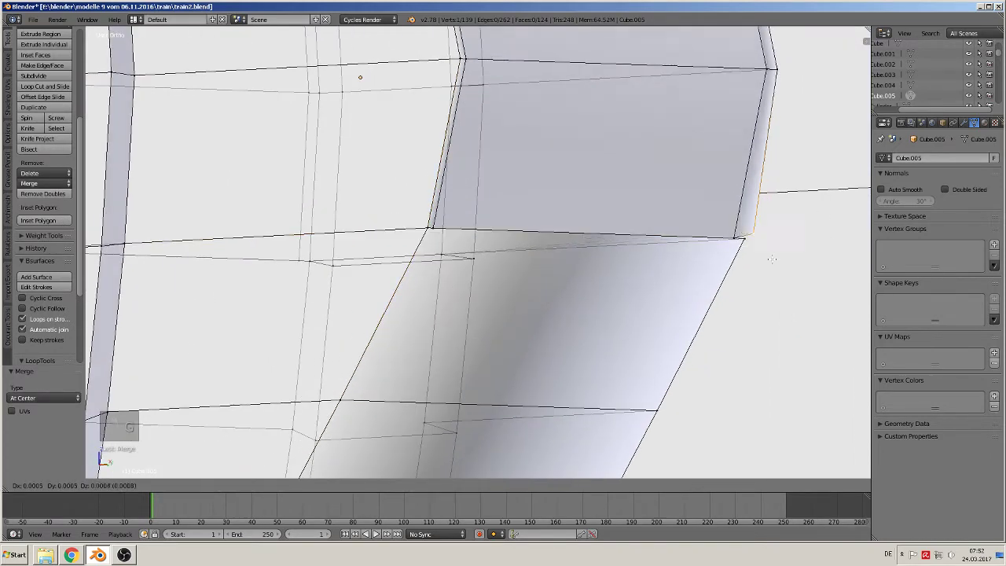
{"action": "left_click", "coordinate": [774, 250]}
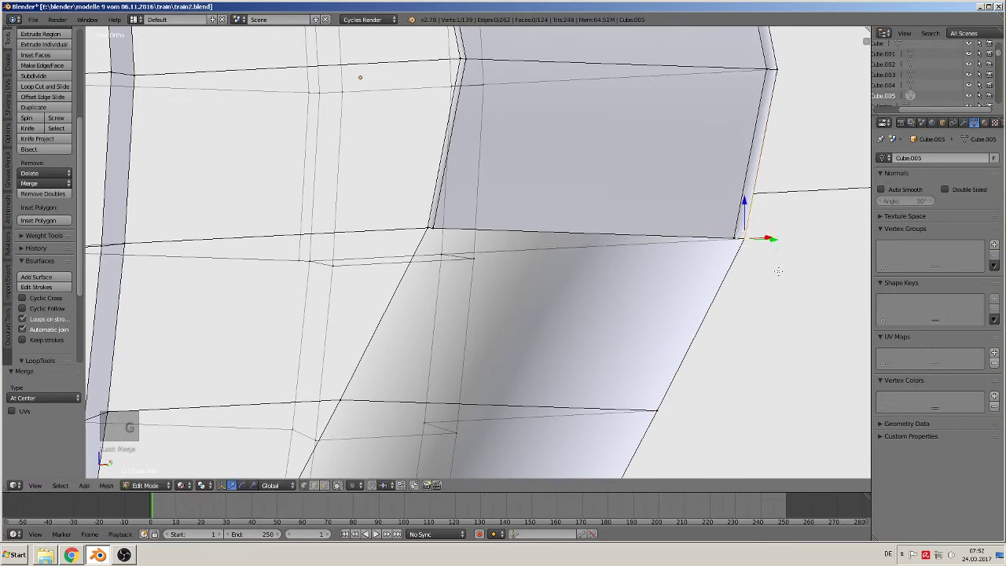
{"action": "middle_click_drag", "start_coordinate": [778, 271], "coordinate": [612, 287], "text": "shift"}
{"action": "middle_click_drag", "start_coordinate": [612, 287], "coordinate": [714, 278]}
{"action": "scroll", "coordinate": [595, 295], "scroll_direction": "up", "scroll_amount": 3}
{"action": "key", "text": "a"}
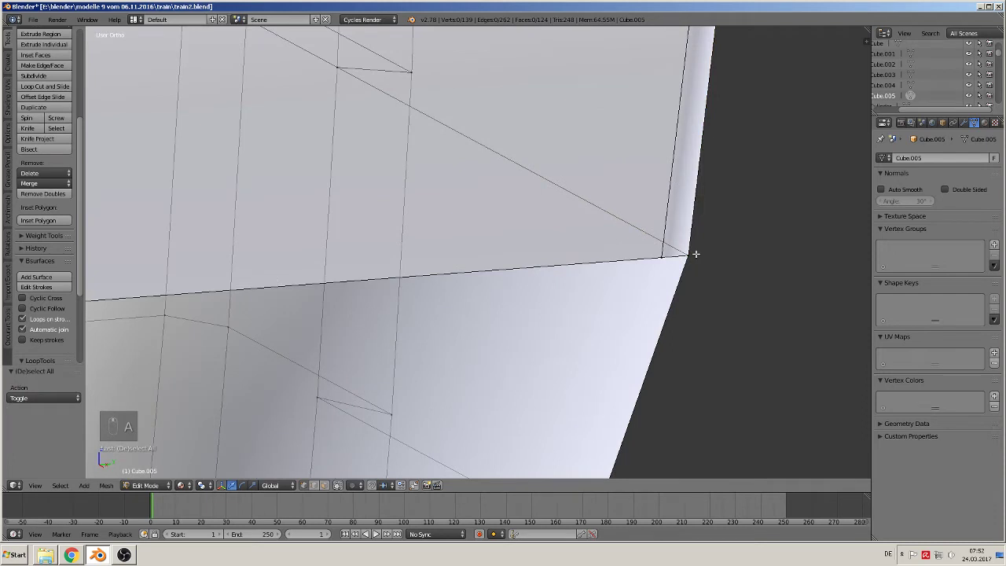
{"action": "key", "text": "c"}
{"action": "left_click", "coordinate": [690, 254]}
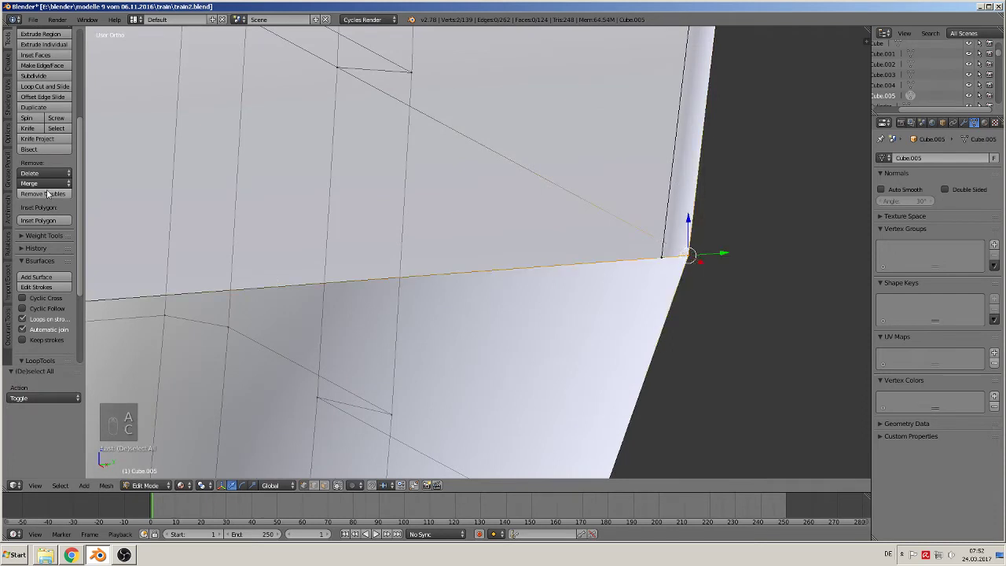
{"action": "left_click", "coordinate": [41, 183]}
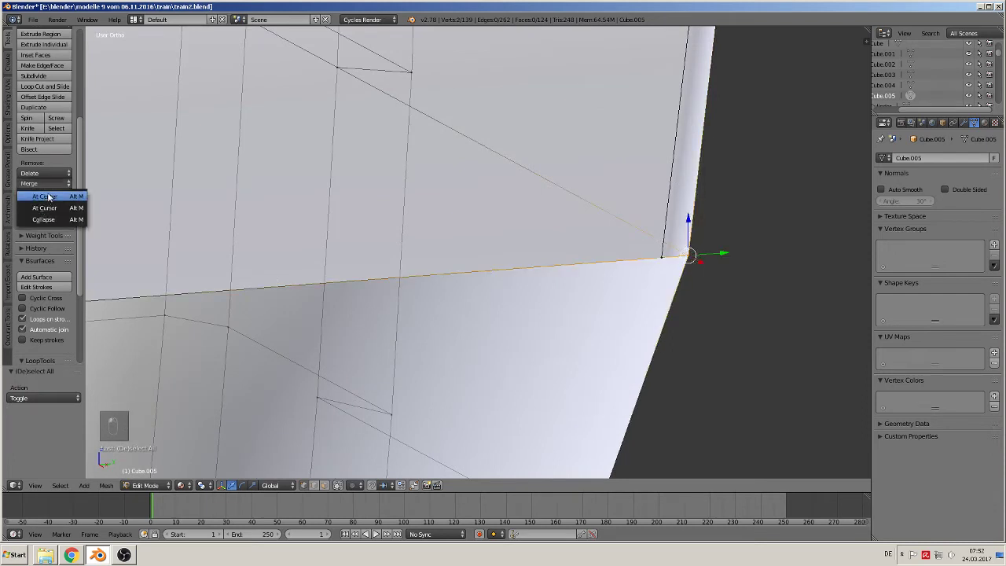
{"action": "left_click", "coordinate": [47, 196]}
- Check the first merged corner for leftover doubled vertices by test-moving its vertex and cancelling the move
{"action": "scroll", "coordinate": [403, 280], "scroll_direction": "down", "scroll_amount": 6}
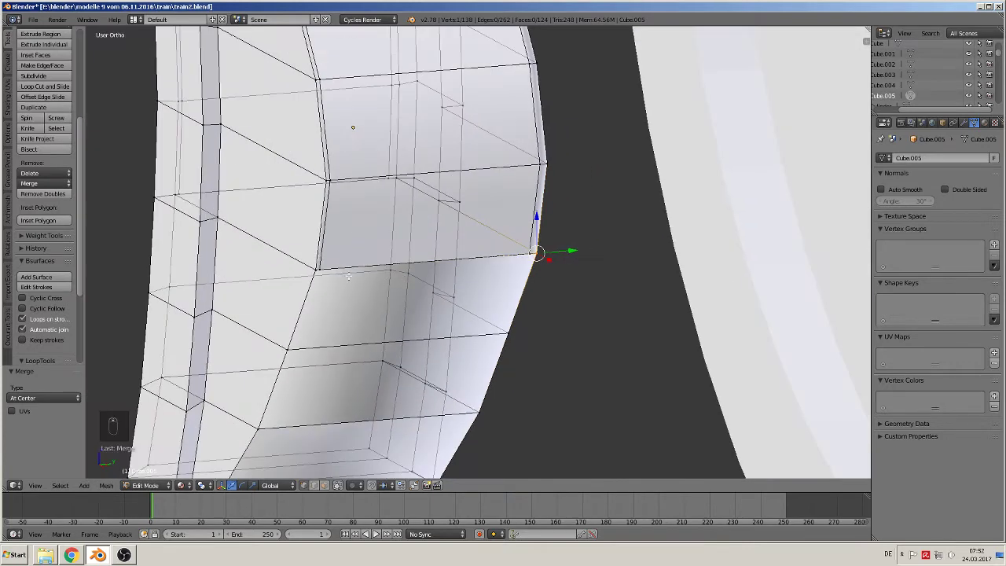
{"action": "right_click", "coordinate": [308, 266]}
{"action": "key", "text": "g"}
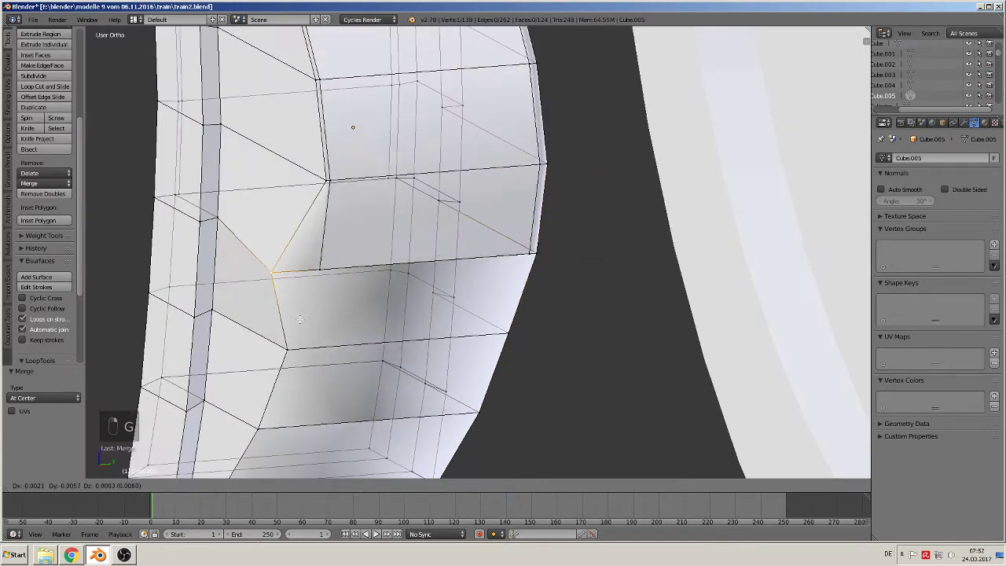
{"action": "right_click", "coordinate": [306, 325]}
{"action": "scroll", "coordinate": [338, 331], "scroll_direction": "down", "scroll_amount": 3}
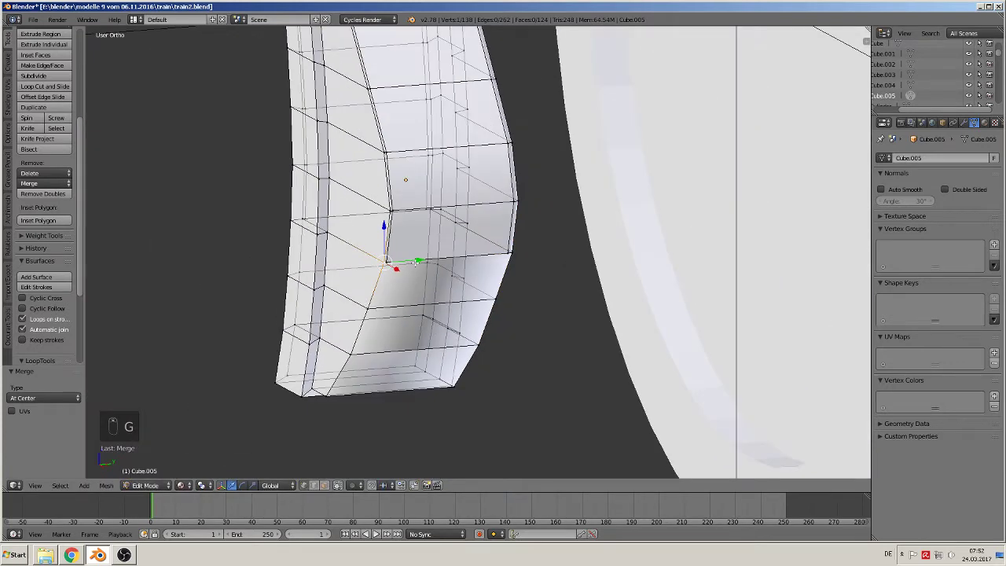
{"action": "scroll", "coordinate": [416, 262], "scroll_direction": "up", "scroll_amount": 2}
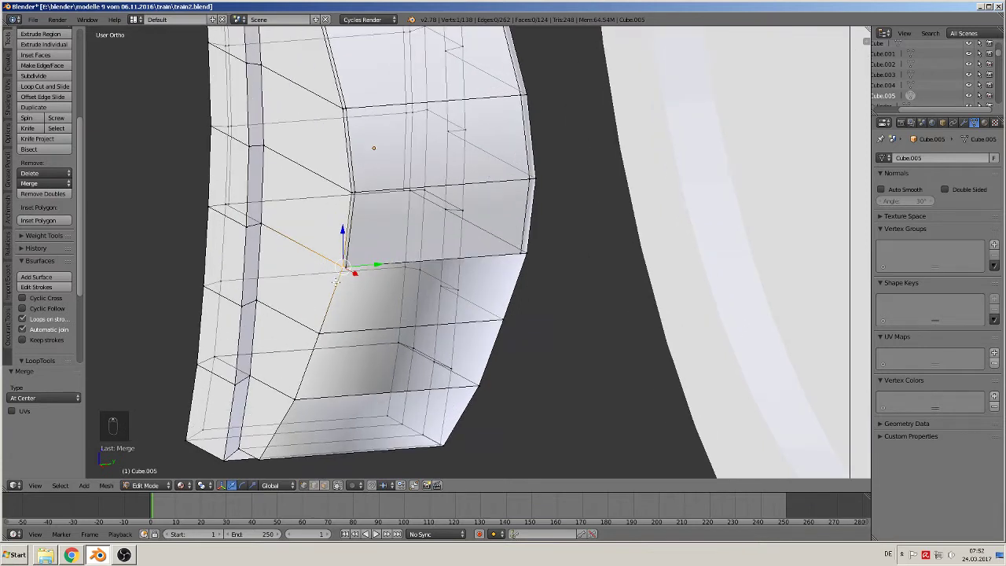
- Dissolve the two edge loops beside the side edges of the bracket's upper outer faces, and check the shading outside mesh editing
{"action": "right_click", "coordinate": [350, 223], "text": "alt"}
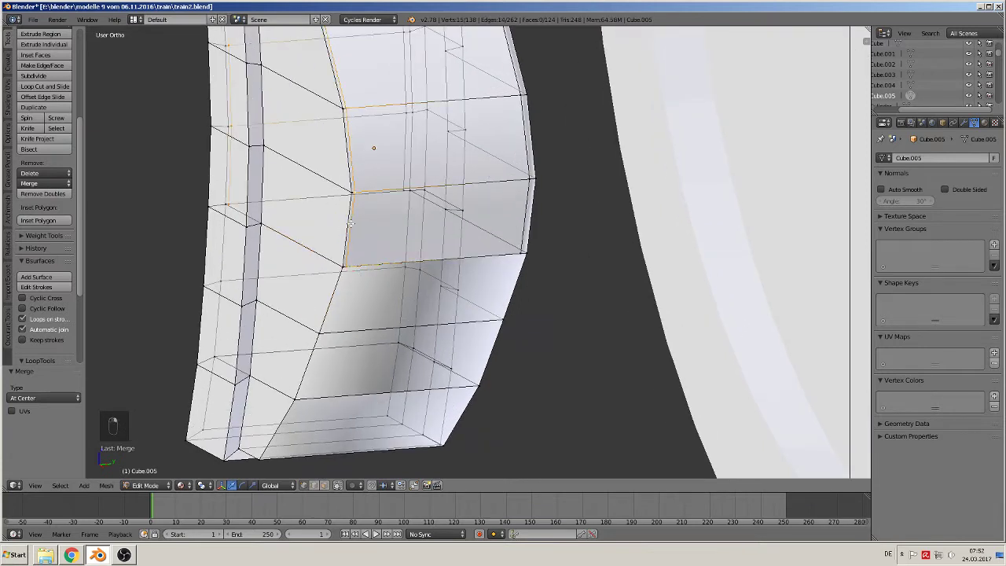
{"action": "key", "text": "x"}
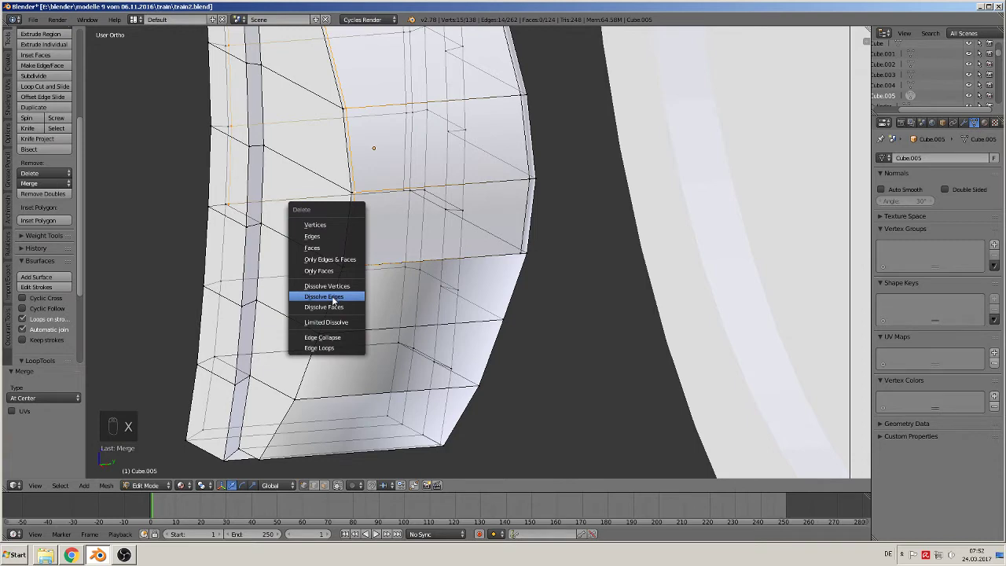
{"action": "left_click", "coordinate": [333, 297]}
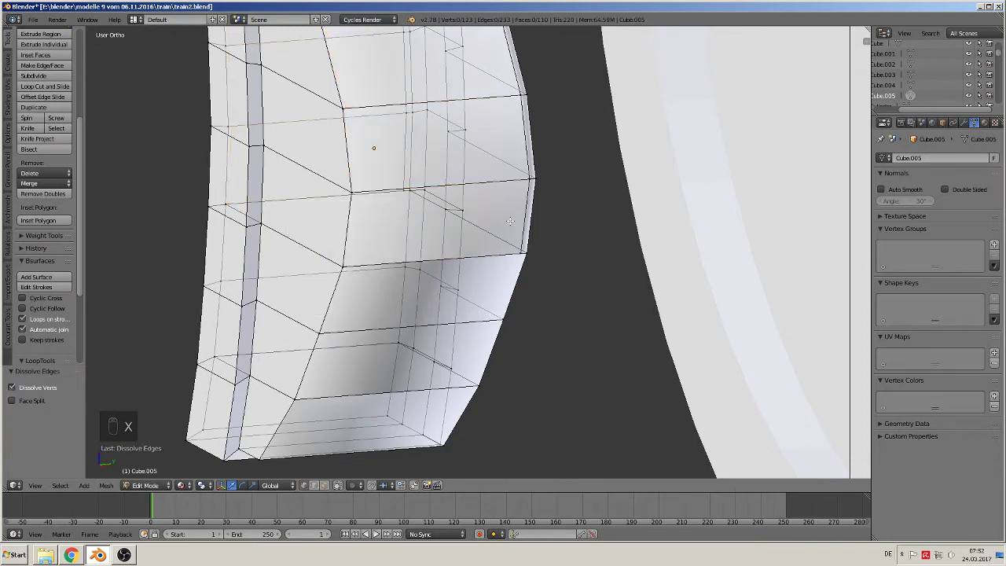
{"action": "right_click", "coordinate": [526, 208], "text": "alt"}
{"action": "key", "text": "x"}
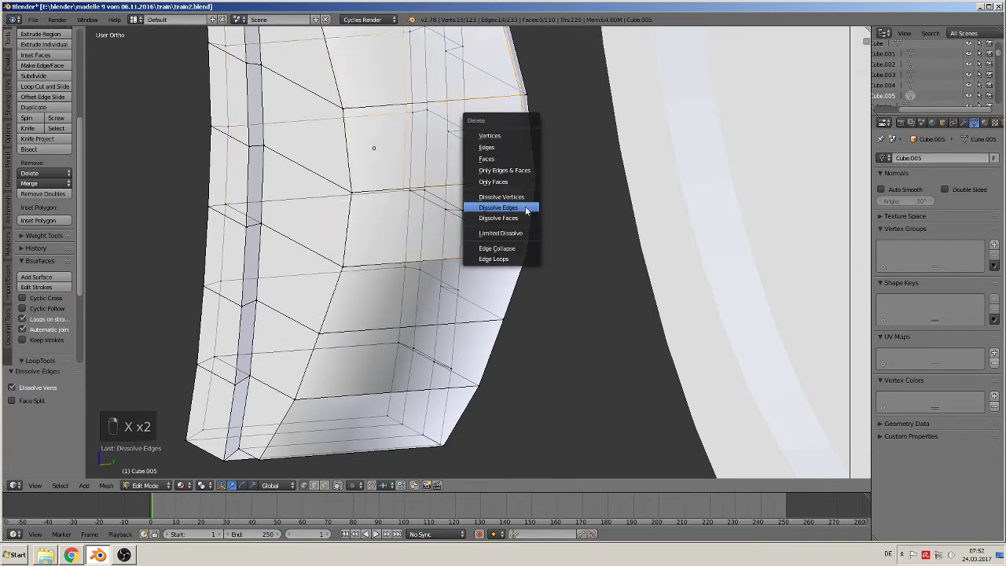
{"action": "left_click", "coordinate": [527, 208]}
{"action": "scroll", "coordinate": [445, 258], "scroll_direction": "down", "scroll_amount": 2}
{"action": "key", "text": "Tab"}
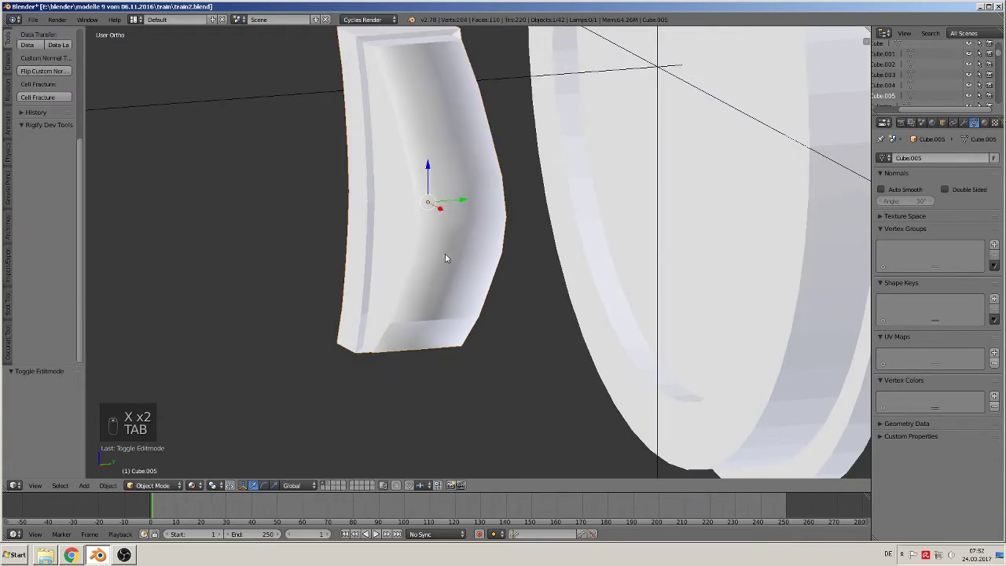
{"action": "scroll", "coordinate": [427, 253], "scroll_direction": "up", "scroll_amount": 2}
{"action": "key", "text": "Tab"}
{"action": "scroll", "coordinate": [428, 251], "scroll_direction": "up", "scroll_amount": 2}
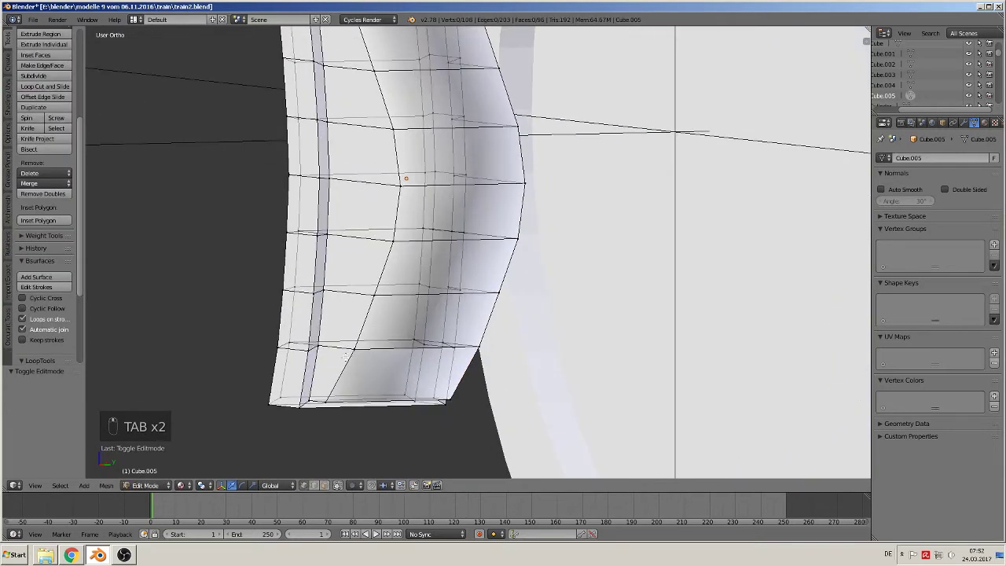
- Merge the doubled vertices at the near outer corner one row above the bracket's lower end, using At Center
{"action": "key", "text": "g"}
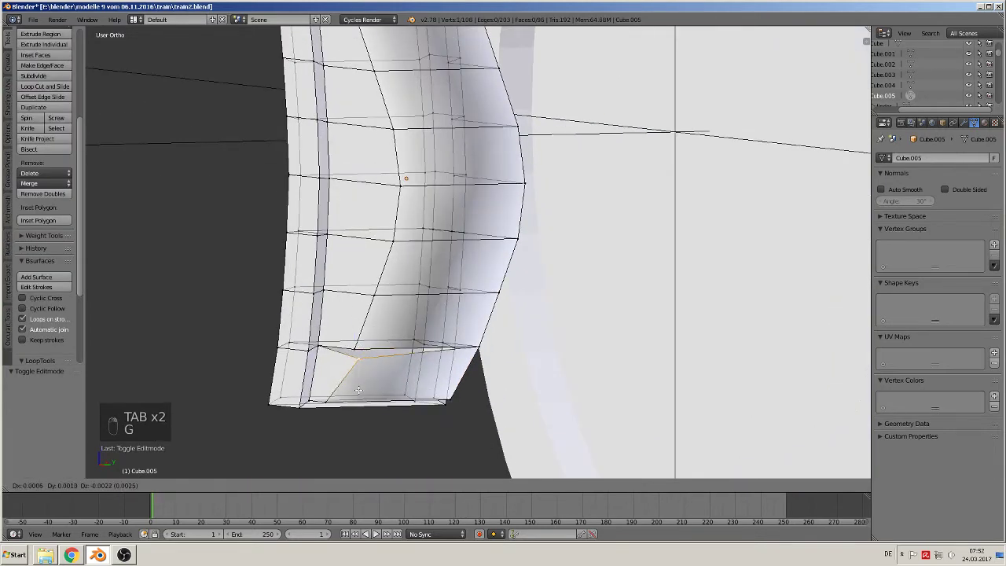
{"action": "right_click", "coordinate": [368, 380]}
{"action": "scroll", "coordinate": [368, 379], "scroll_direction": "up", "scroll_amount": 1}
{"action": "middle_click_drag", "start_coordinate": [369, 380], "coordinate": [448, 279], "text": "shift"}
{"action": "scroll", "coordinate": [447, 279], "scroll_direction": "up", "scroll_amount": 3}
{"action": "key", "text": "a"}
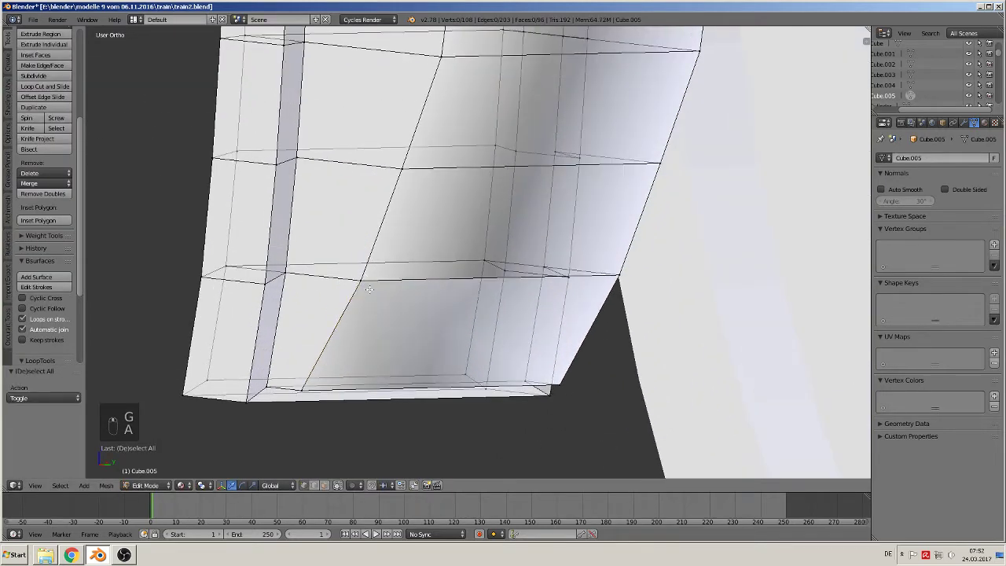
{"action": "key", "text": "v"}
{"action": "key", "text": "c"}
{"action": "left_click", "coordinate": [358, 282]}
{"action": "right_click", "coordinate": [362, 282]}
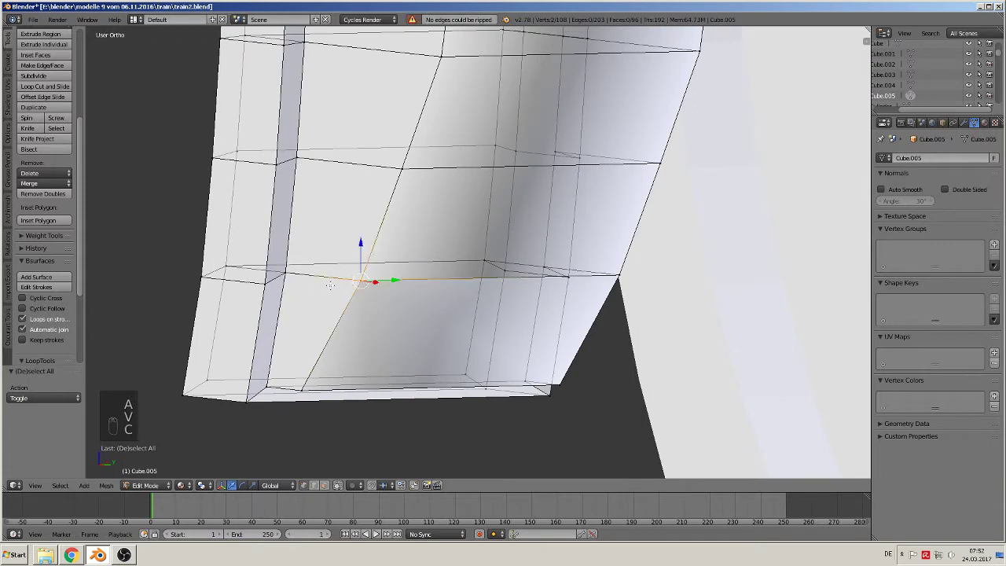
{"action": "left_click", "coordinate": [38, 183]}
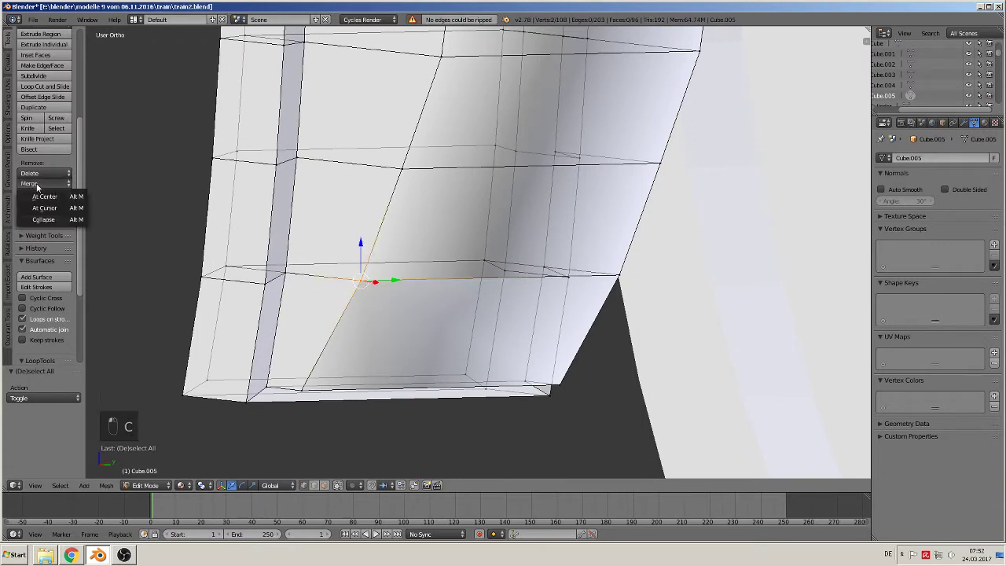
{"action": "left_click", "coordinate": [59, 200]}
{"action": "key", "text": "a"}
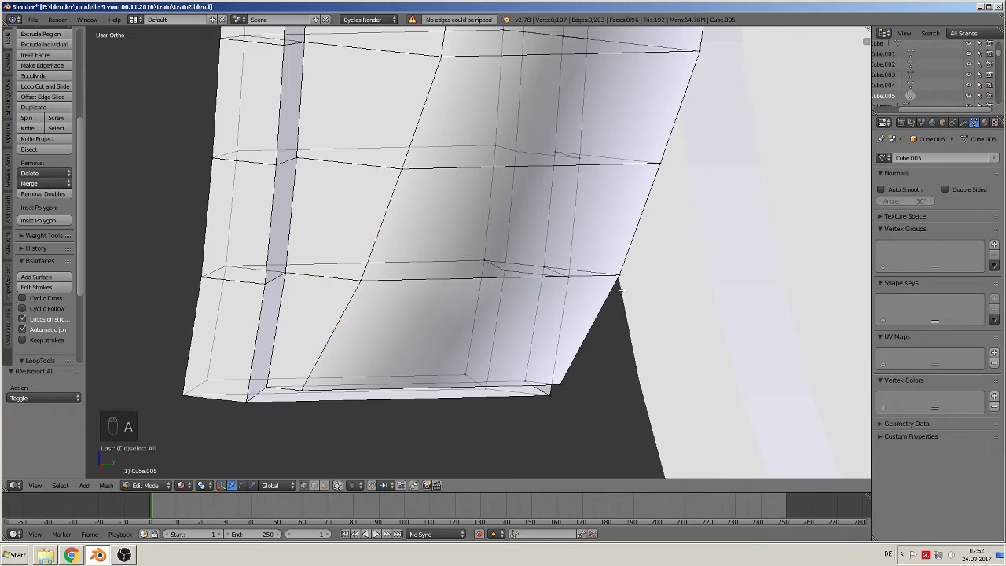
- Merge the doubled vertices at the opposite outer corner of that lower row, using At Center, and check the shading outside mesh editing
{"action": "key", "text": "c"}
{"action": "left_click", "coordinate": [618, 275]}
{"action": "left_click", "coordinate": [40, 183]}
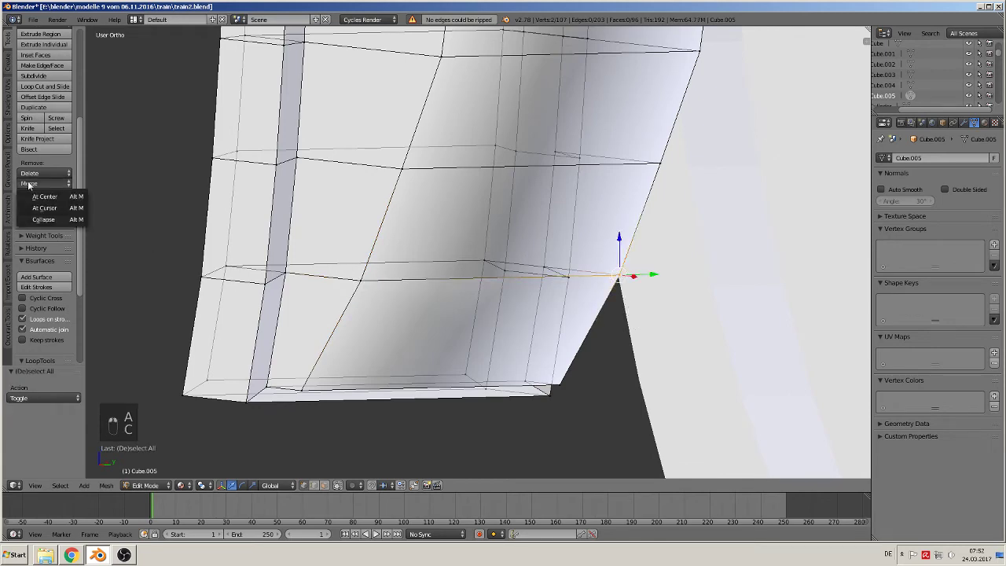
{"action": "left_click", "coordinate": [43, 198]}
{"action": "scroll", "coordinate": [414, 277], "scroll_direction": "down", "scroll_amount": 2}
{"action": "key", "text": "Tab"}
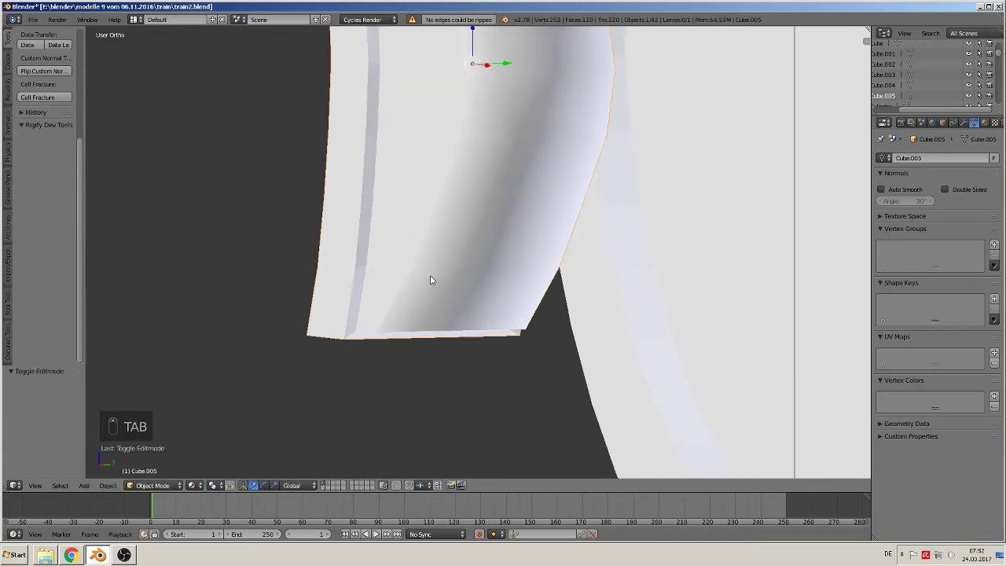
- Check the two lowest near-side outer corners for leftover doubled vertices by test-moving each vertex and putting it back
{"action": "key", "text": "Tab"}
{"action": "key", "text": "a"}
{"action": "key", "text": "a"}
{"action": "key", "text": "a"}
{"action": "right_click", "coordinate": [379, 331]}
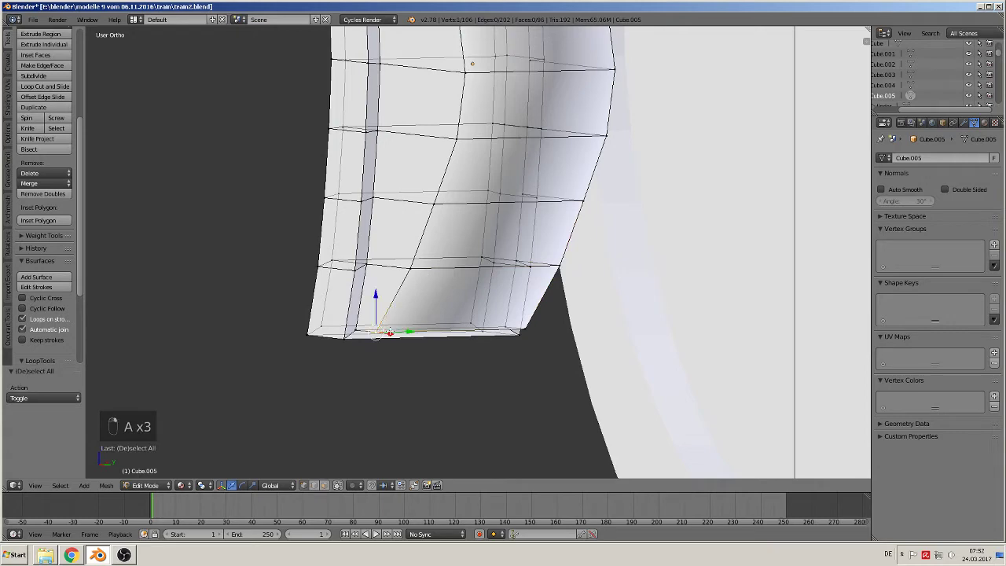
{"action": "key", "text": "g"}
{"action": "right_click", "coordinate": [398, 275]}
{"action": "right_click", "coordinate": [413, 272]}
{"action": "key", "text": "g"}
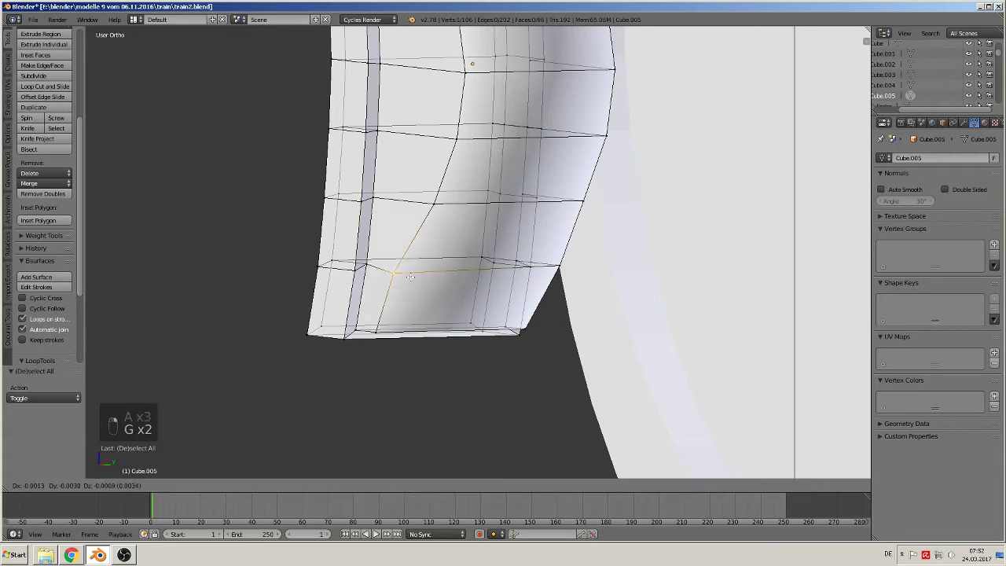
{"action": "left_click", "coordinate": [429, 273]}
- Examine the whole bracket's shading outside mesh editing and return to editing its mesh
{"action": "scroll", "coordinate": [441, 271], "scroll_direction": "down", "scroll_amount": 3}
{"action": "middle_click_drag", "start_coordinate": [471, 240], "coordinate": [480, 336], "text": "shift"}
{"action": "scroll", "coordinate": [467, 305], "scroll_direction": "up", "scroll_amount": 1}
{"action": "key", "text": "Tab"}
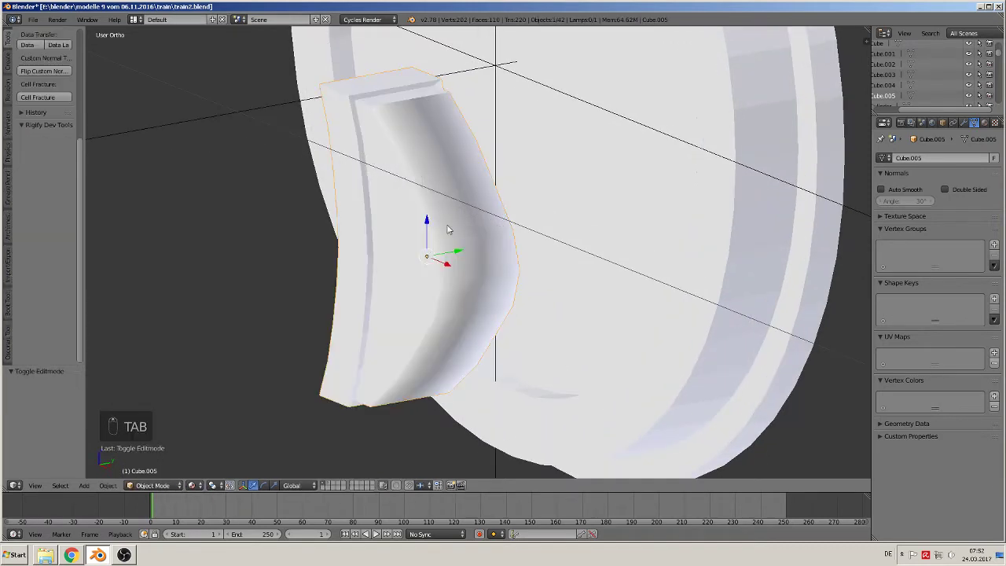
{"action": "key", "text": "Tab"}
{"action": "key", "text": "Tab"}
{"action": "key", "text": "Tab"}
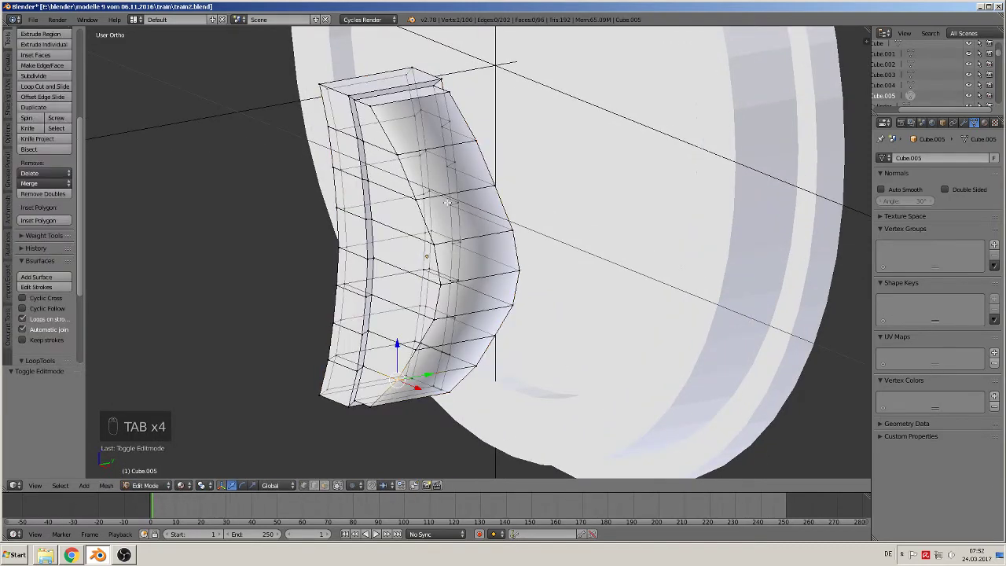
- Deselect the whole mesh and limit selection to visible geometry
{"action": "key", "text": "a"}
{"action": "key", "text": "a"}
{"action": "key", "text": "a"}
{"action": "key", "text": "a"}
{"action": "key", "text": "a"}
{"action": "left_click", "coordinate": [337, 485]}
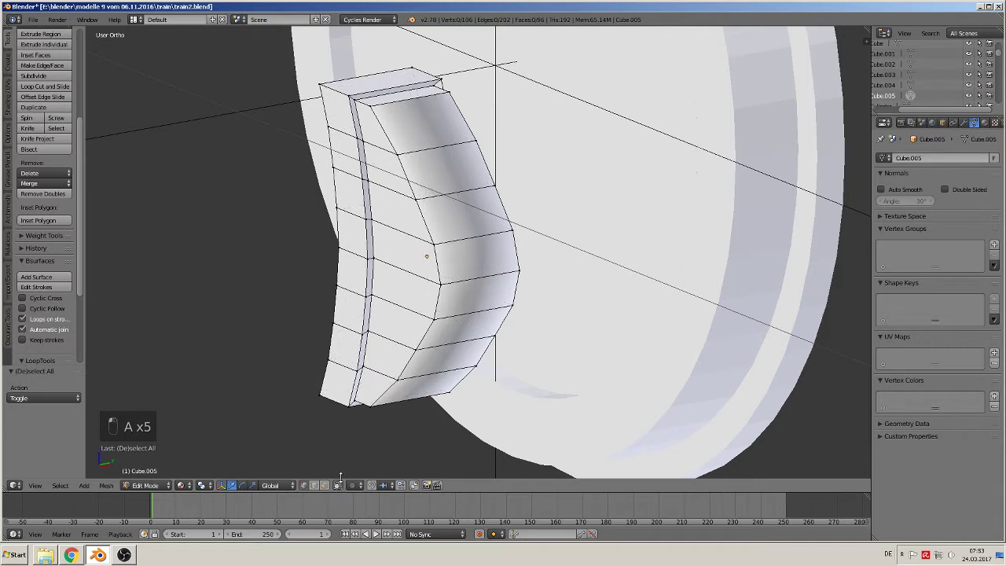
- Add two loop cuts along the bracket's outer curved faces, each slid about 0.9 of the way toward one side edge
{"action": "key", "text": "ctrl+r"}
{"action": "left_click", "coordinate": [465, 199]}
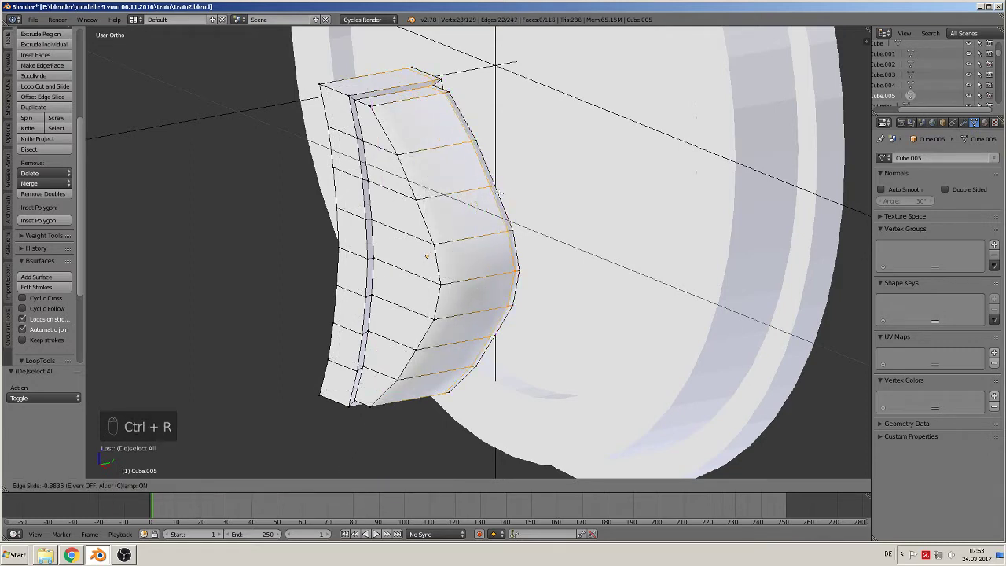
{"action": "left_click", "coordinate": [497, 192]}
{"action": "key", "text": "ctrl+r"}
{"action": "left_click", "coordinate": [445, 195]}
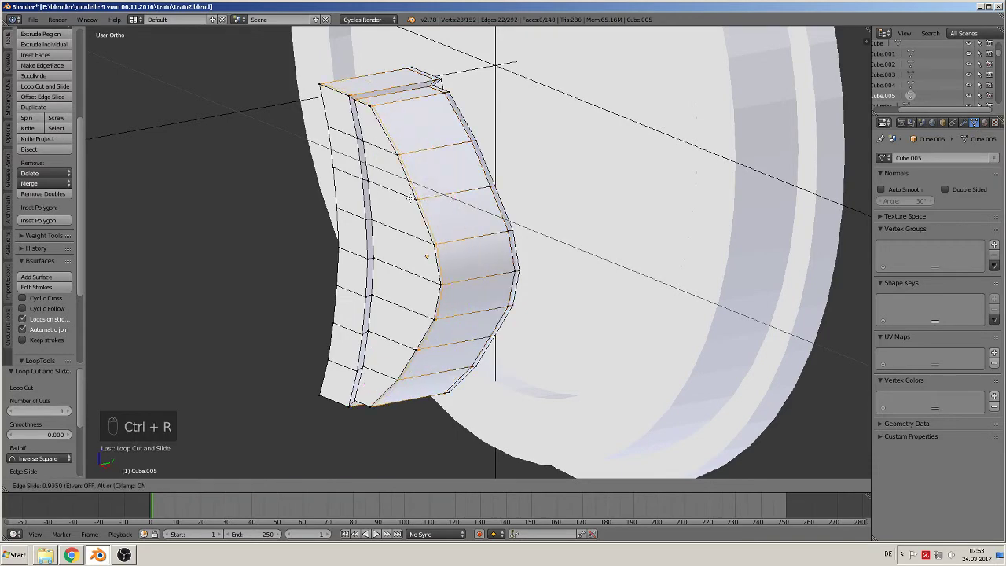
{"action": "left_click", "coordinate": [409, 197]}
- Examine the bracket's shading and side profile outside mesh editing, in front view and from an angle
{"action": "scroll", "coordinate": [449, 311], "scroll_direction": "down", "scroll_amount": 3}
{"action": "key", "text": "Tab"}
{"action": "key", "text": "Tab"}
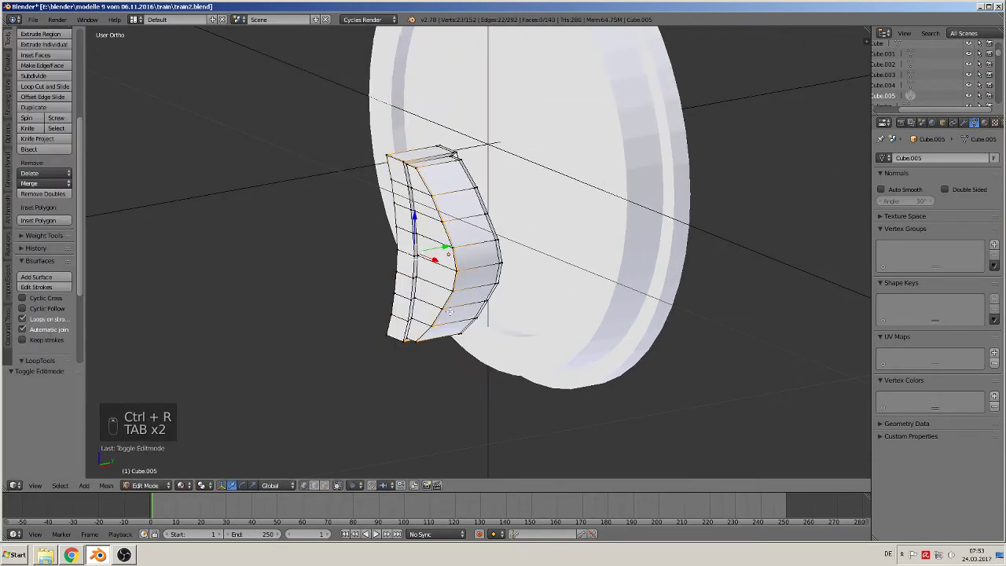
{"action": "middle_click_drag", "start_coordinate": [464, 323], "coordinate": [529, 330]}
{"action": "key", "text": "Tab"}
{"action": "key", "text": "KP_1"}
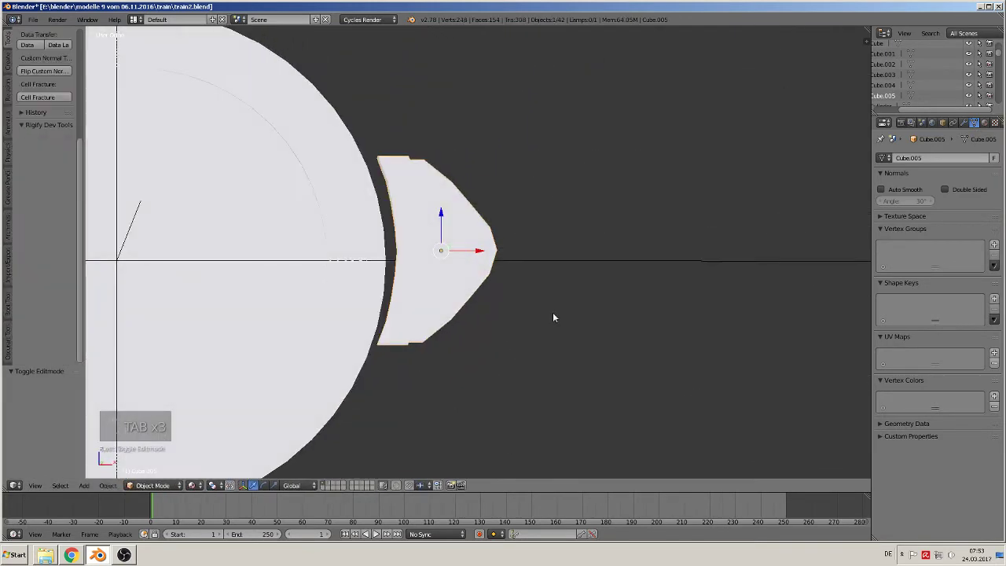
{"action": "middle_click_drag", "start_coordinate": [549, 280], "coordinate": [501, 324]}
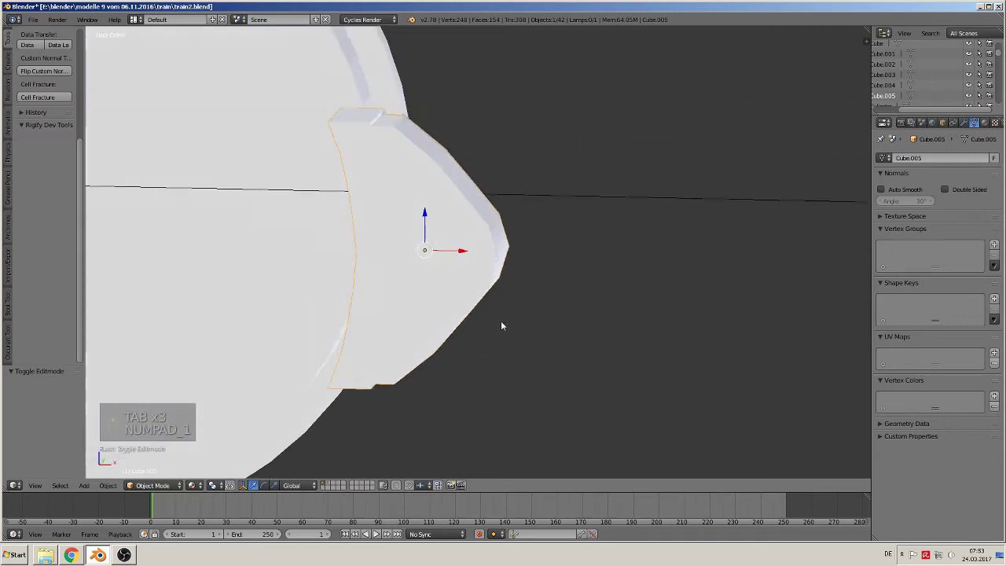
{"action": "key", "text": "Tab"}
{"action": "scroll", "coordinate": [491, 298], "scroll_direction": "up", "scroll_amount": 2}
{"action": "middle_click_drag", "start_coordinate": [487, 235], "coordinate": [442, 277]}
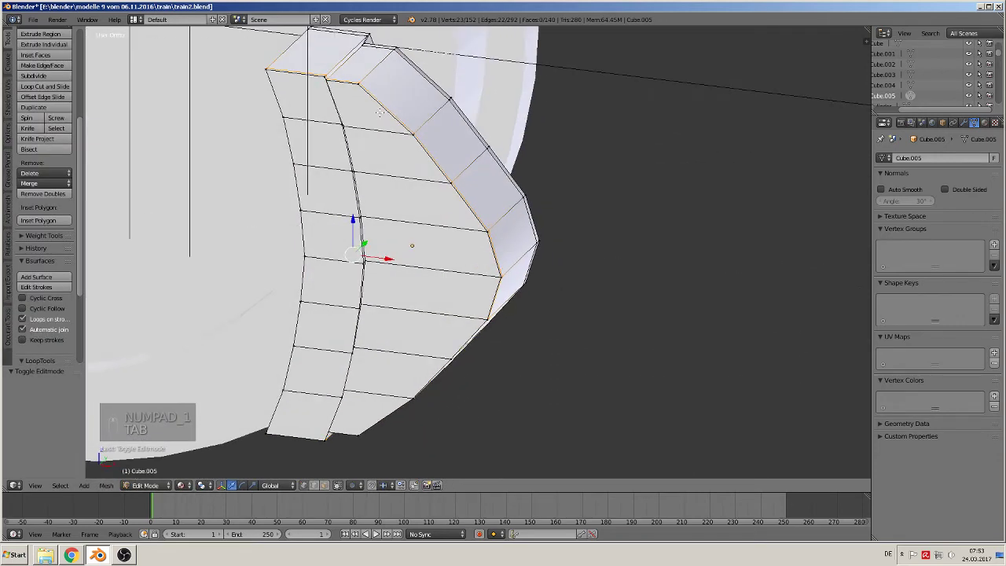
- Smooth the bracket's near outer edge by applying LoopTools Relax to all vertices along that edge, and check its profile in front view
{"action": "key", "text": "a"}
{"action": "key", "text": "a"}
{"action": "key", "text": "x"}
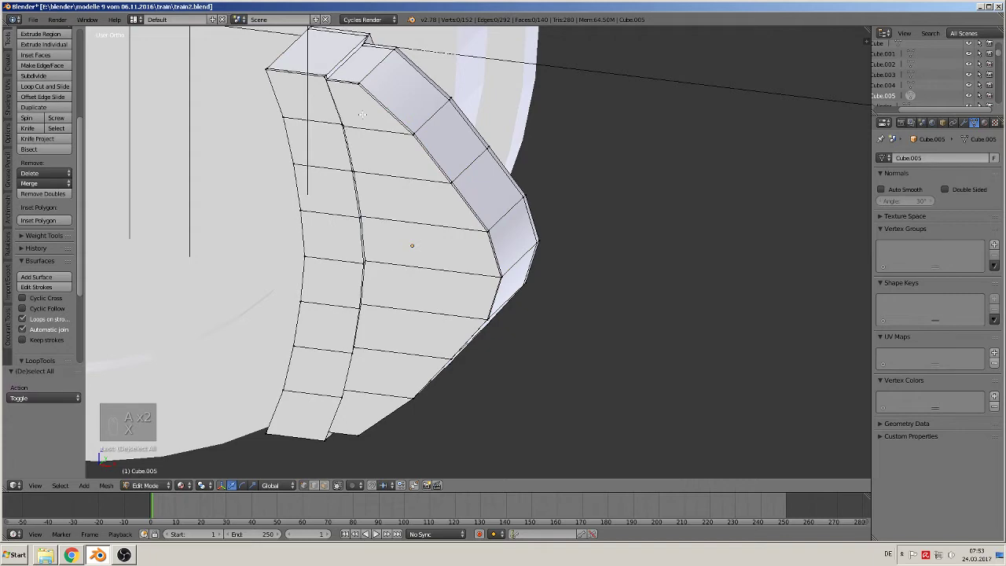
{"action": "key", "text": "c"}
{"action": "mouse_move", "coordinate": [358, 82]}
{"action": "left_mouse_down"}
{"action": "mouse_move", "coordinate": [429, 154]}
{"action": "mouse_move", "coordinate": [495, 273]}
{"action": "mouse_move", "coordinate": [492, 318]}
{"action": "left_mouse_up"}
{"action": "middle_click_drag", "start_coordinate": [495, 312], "coordinate": [473, 309]}
{"action": "key", "text": "c"}
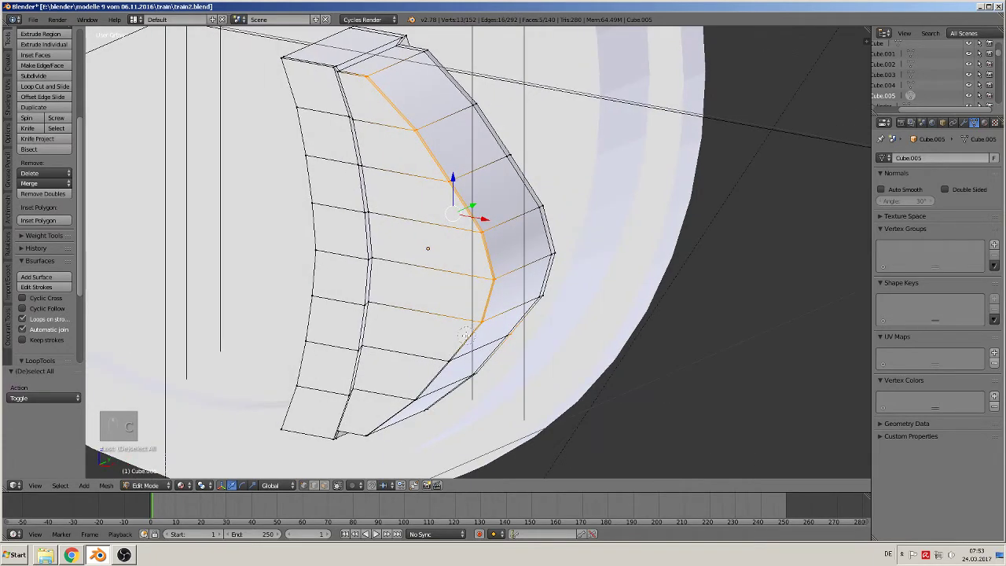
{"action": "mouse_move", "coordinate": [466, 335]}
{"action": "left_mouse_down"}
{"action": "mouse_move", "coordinate": [417, 405]}
{"action": "mouse_move", "coordinate": [370, 439]}
{"action": "left_mouse_up"}
{"action": "right_click", "coordinate": [371, 440]}
{"action": "middle_click_drag", "start_coordinate": [373, 440], "coordinate": [396, 437]}
{"action": "scroll", "coordinate": [32, 306], "scroll_direction": "down", "scroll_amount": 4}
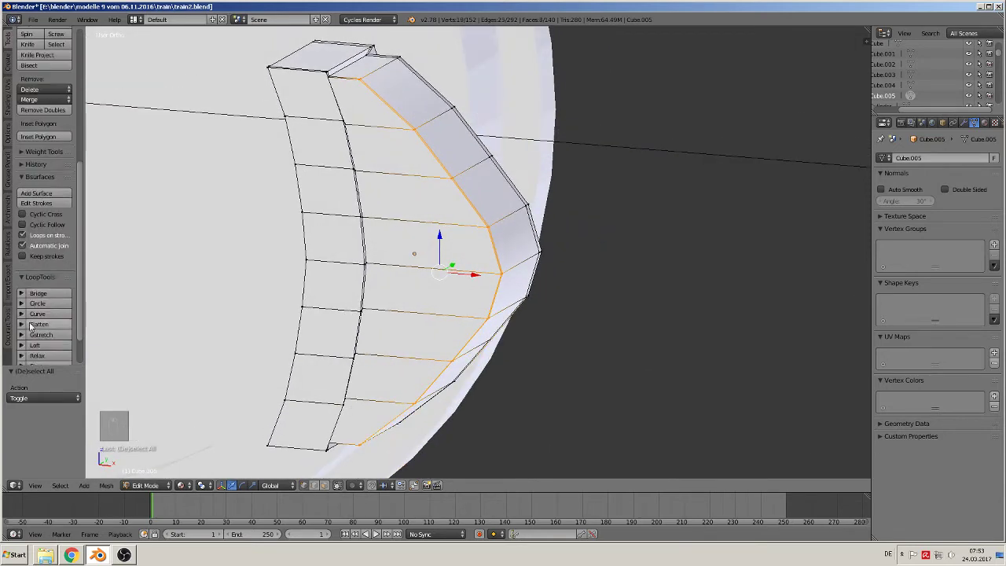
{"action": "left_click", "coordinate": [37, 314]}
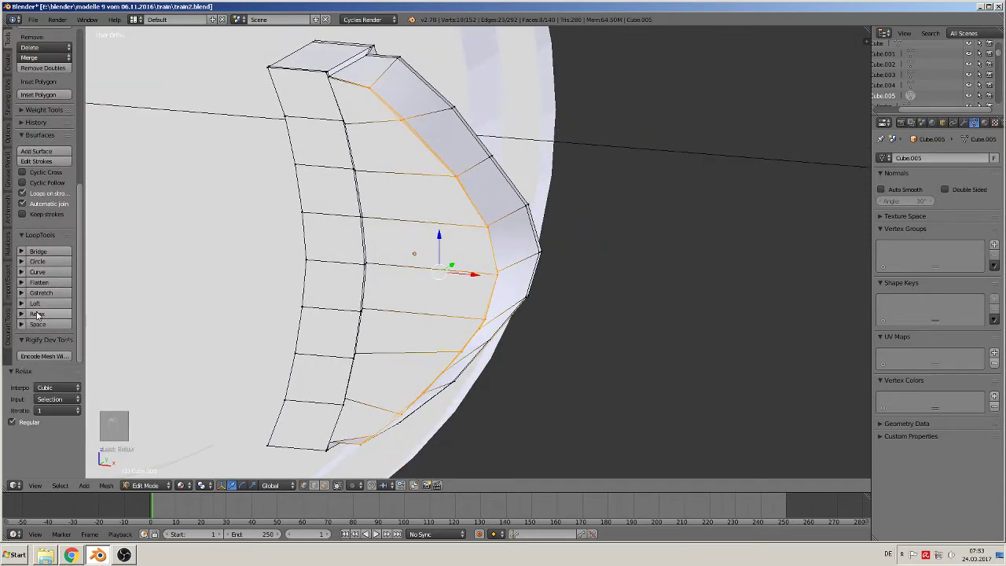
{"action": "middle_click_drag", "start_coordinate": [308, 288], "coordinate": [363, 279]}
{"action": "key", "text": "KP_1"}
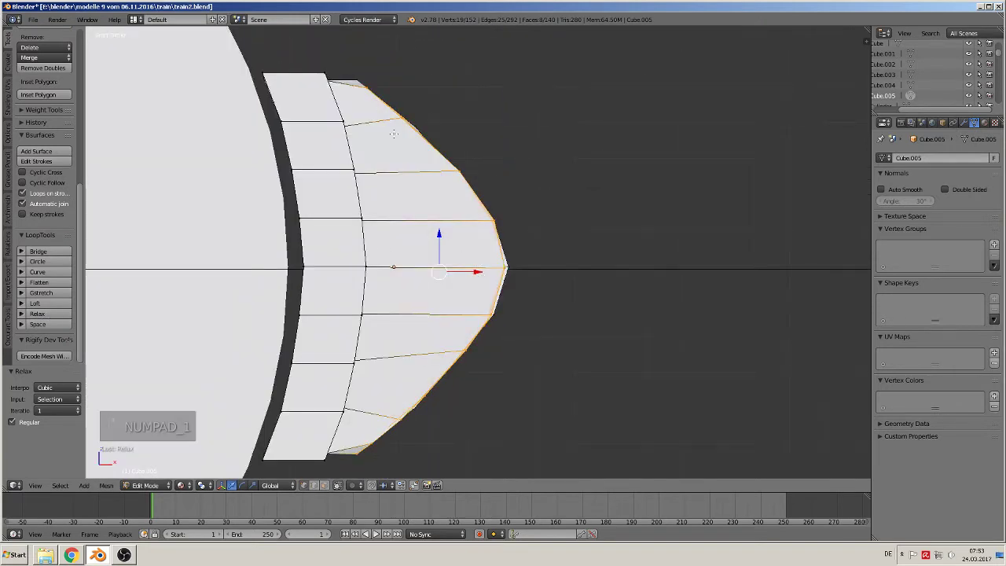
{"action": "middle_click_drag", "start_coordinate": [517, 307], "coordinate": [481, 341]}
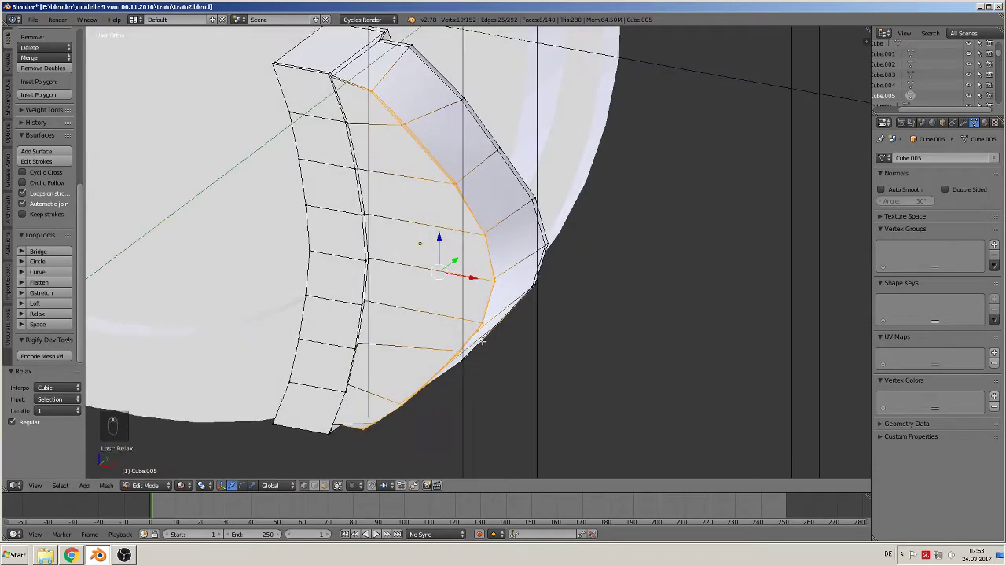
- Apply LoopTools Relax to all vertices along the bracket's opposite outer edge, and compare the edge profiles from the front
{"action": "key", "text": "a"}
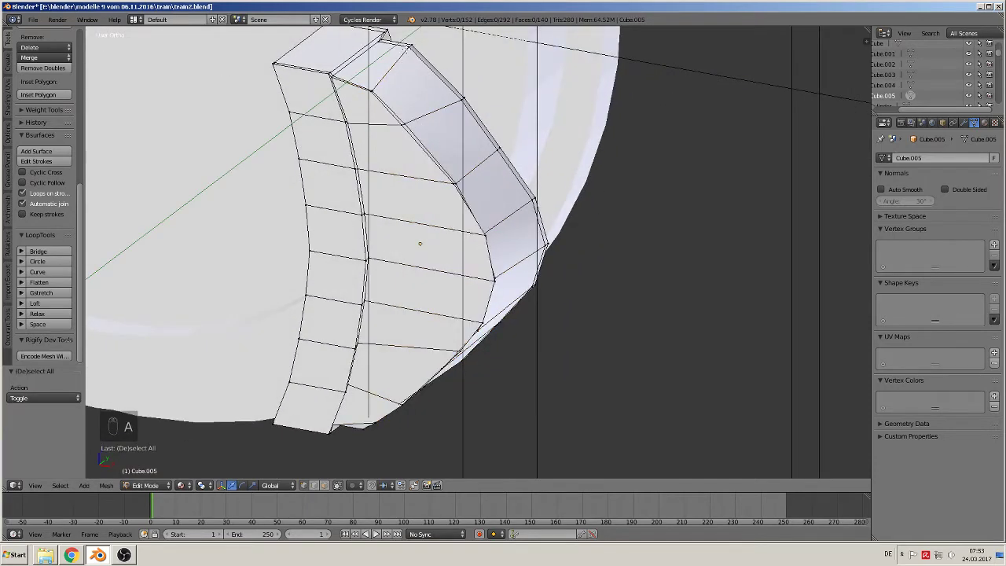
{"action": "key", "text": "x"}
{"action": "key", "text": "c"}
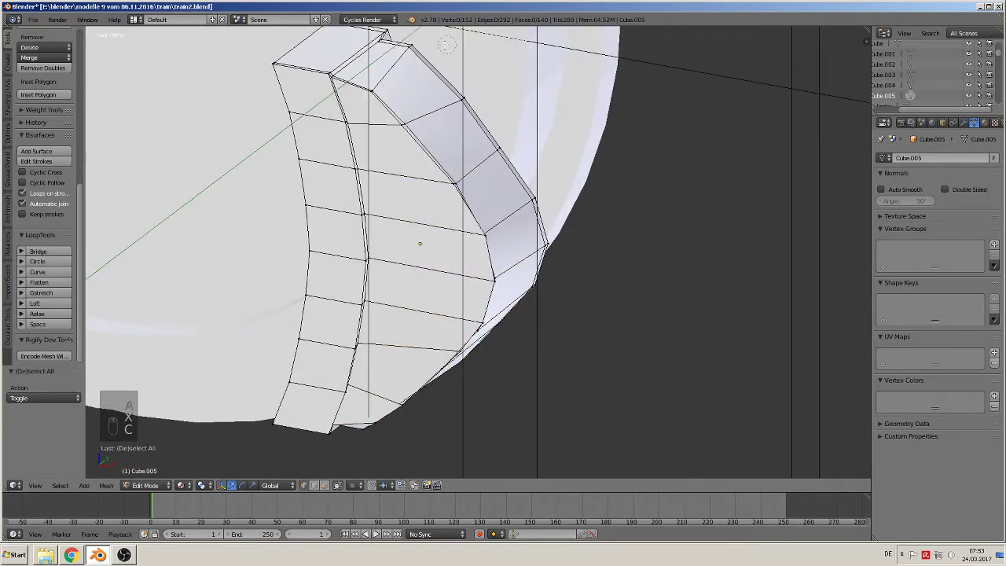
{"action": "mouse_move", "coordinate": [446, 45]}
{"action": "left_mouse_down"}
{"action": "mouse_move", "coordinate": [416, 48]}
{"action": "mouse_move", "coordinate": [540, 220]}
{"action": "mouse_move", "coordinate": [537, 309]}
{"action": "left_mouse_up"}
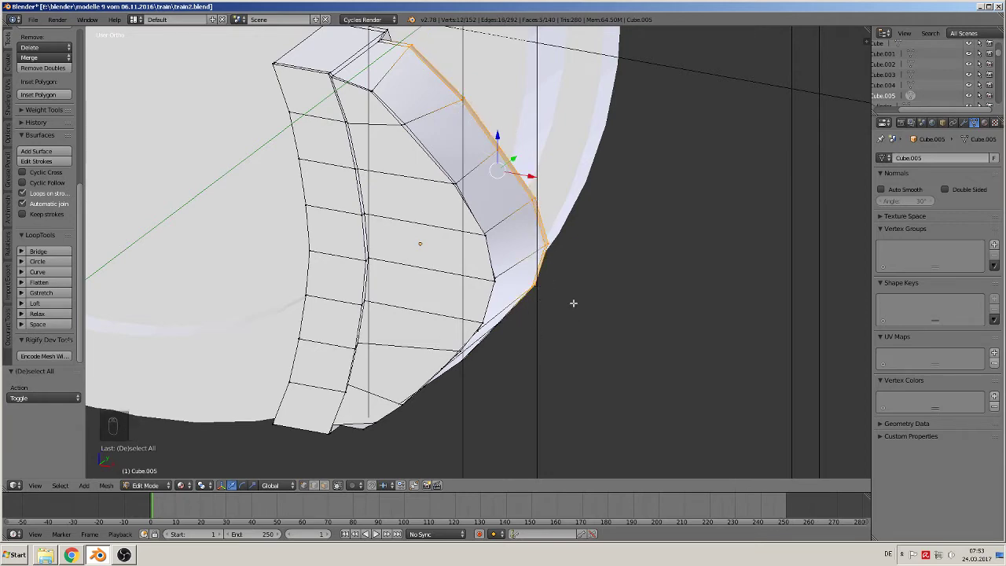
{"action": "middle_click_drag", "start_coordinate": [573, 302], "coordinate": [445, 305]}
{"action": "key", "text": "c"}
{"action": "left_click_drag", "start_coordinate": [492, 317], "coordinate": [550, 389]}
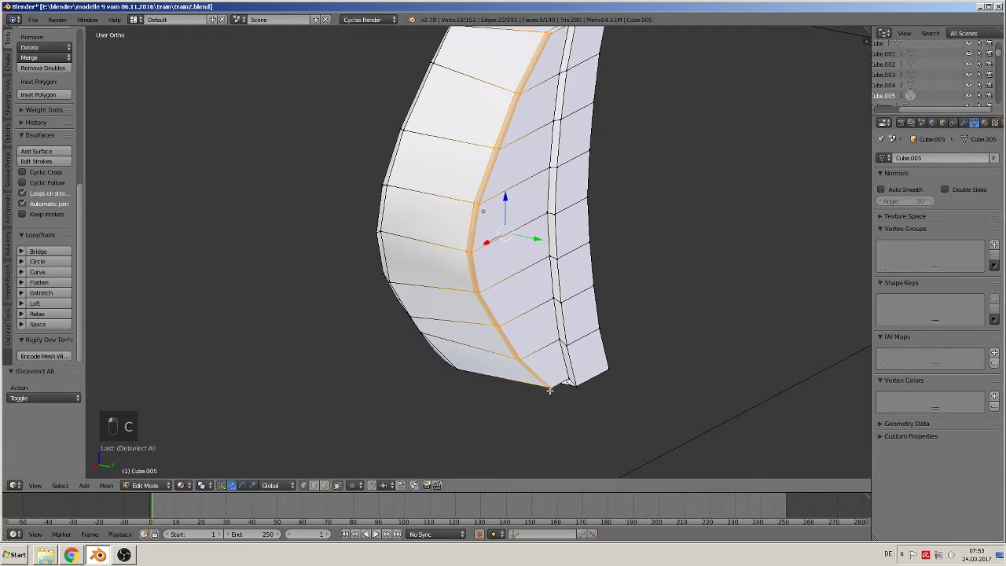
{"action": "left_click", "coordinate": [47, 315]}
{"action": "middle_click_drag", "start_coordinate": [339, 243], "coordinate": [554, 228]}
{"action": "key", "text": "KP_1"}
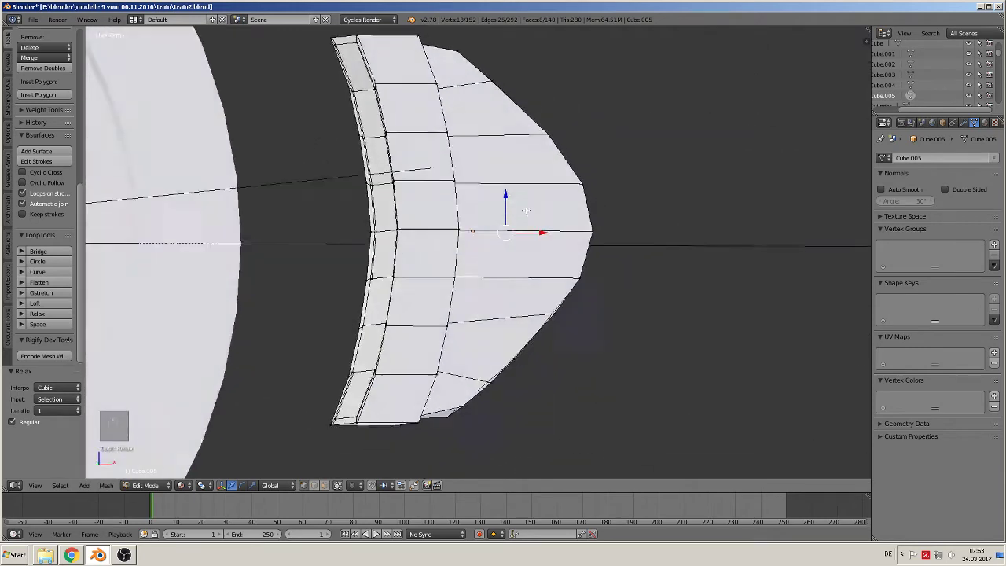
{"action": "scroll", "coordinate": [535, 223], "scroll_direction": "up", "scroll_amount": 5}
{"action": "key", "text": "Tab"}
{"action": "key", "text": "Tab"}
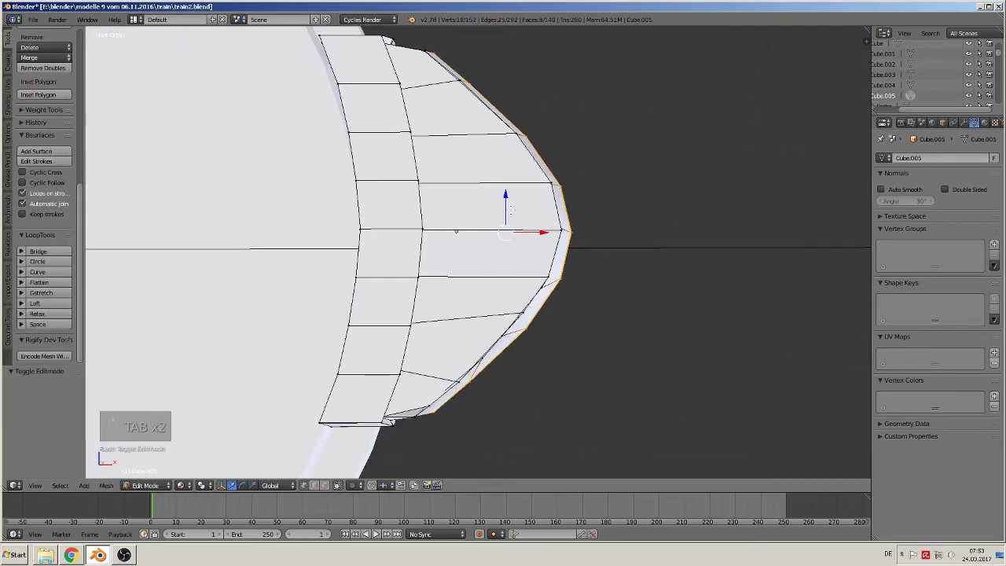
- Triangulate the selected faces along the relaxed far outer edge with the Beauty method
{"action": "key", "text": "KP_1"}
{"action": "scroll", "coordinate": [608, 267], "scroll_direction": "up", "scroll_amount": 1}
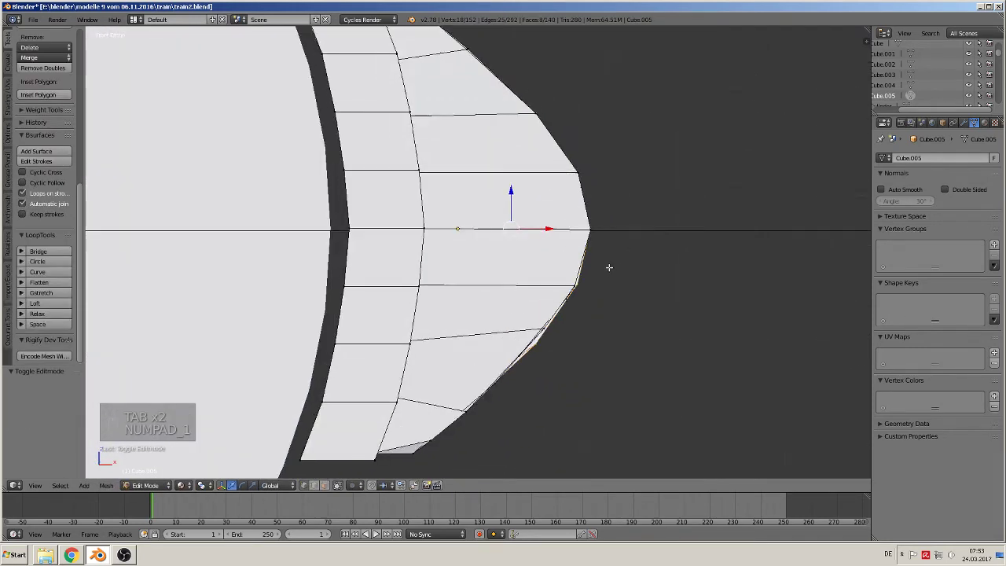
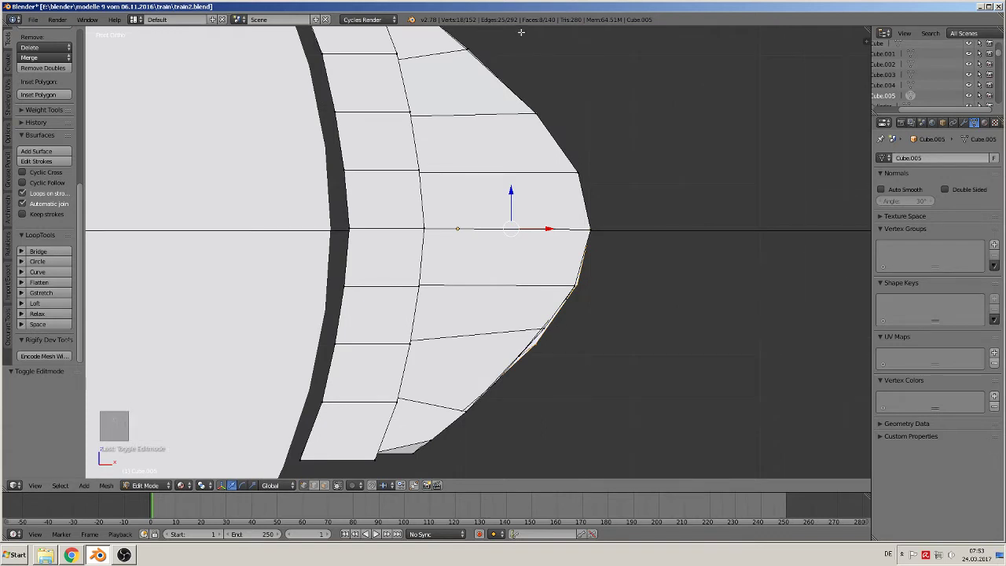
{"action": "middle_click_drag", "start_coordinate": [427, 127], "coordinate": [408, 224], "text": "shift"}
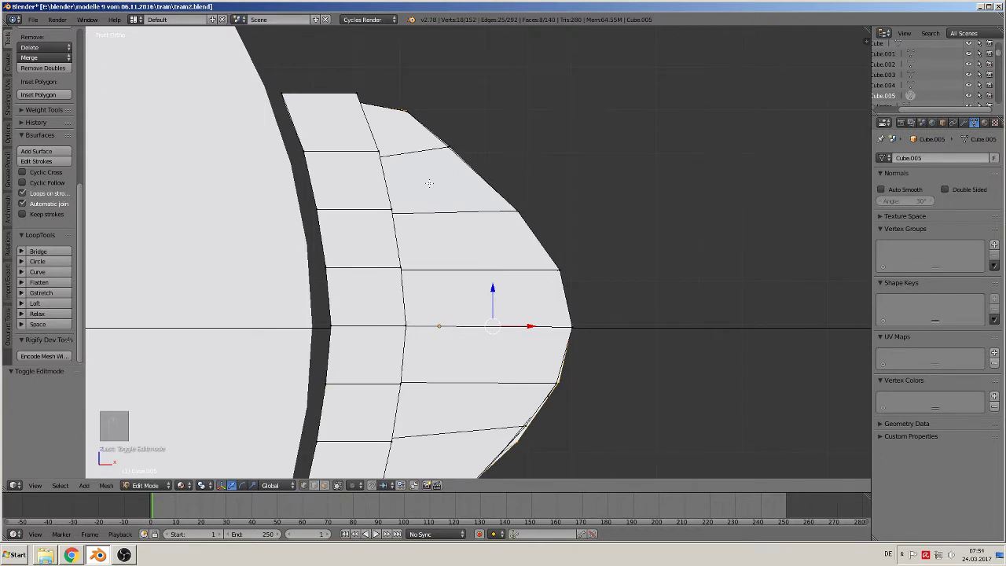
{"action": "key", "text": "ctrl+f"}
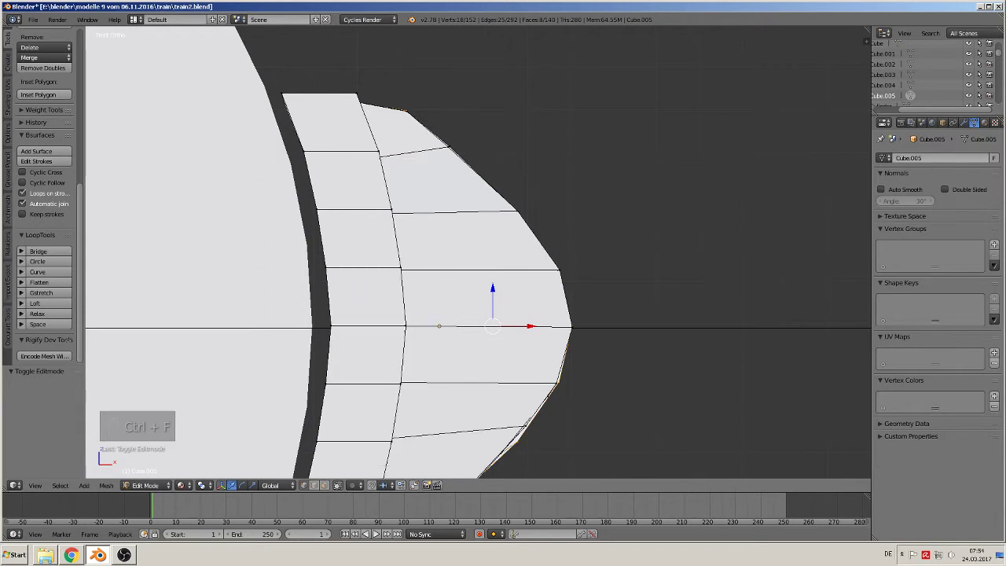
{"action": "key", "text": "ctrl+t"}
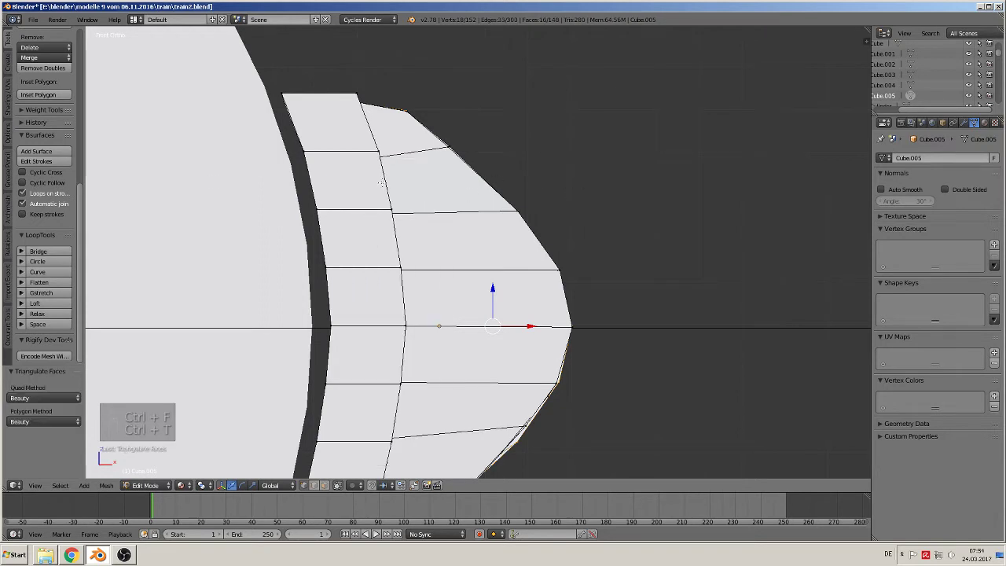
- Add an edge loop across the bracket's upper part and shift its outer edge vertex slightly outward along X
{"action": "key", "text": "ctrl+t"}
{"action": "key", "text": "Tab"}
{"action": "key", "text": "Tab"}
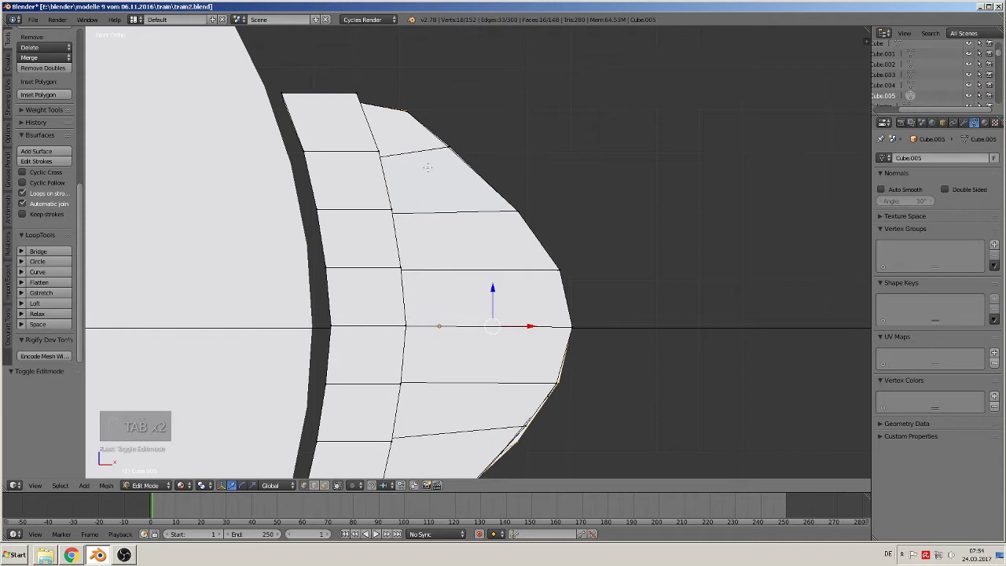
{"action": "key", "text": "ctrl+r"}
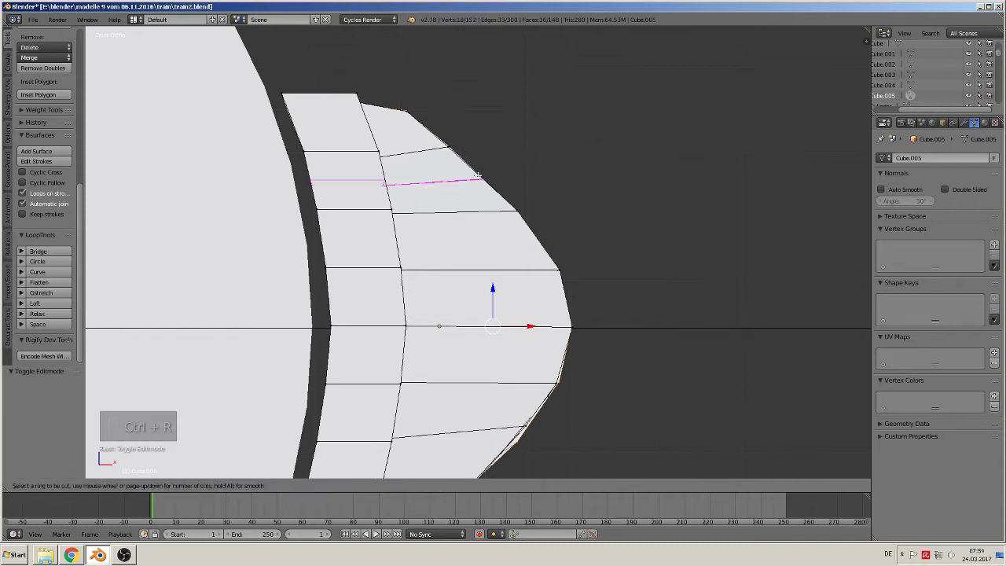
{"action": "left_click", "coordinate": [478, 177]}
{"action": "key", "text": "a"}
{"action": "key", "text": "c"}
{"action": "left_click", "coordinate": [484, 178]}
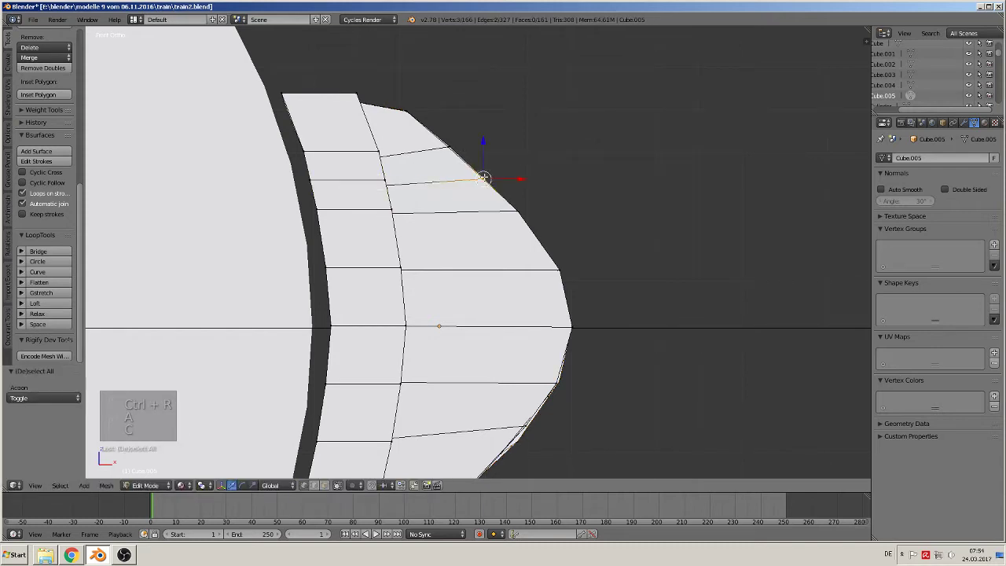
{"action": "left_click_drag", "start_coordinate": [508, 176], "coordinate": [522, 180]}
- Move the new loop's two visible vertices on the wheel-side strip by about -0.0004 along X
{"action": "key", "text": "a"}
{"action": "left_click", "coordinate": [314, 179]}
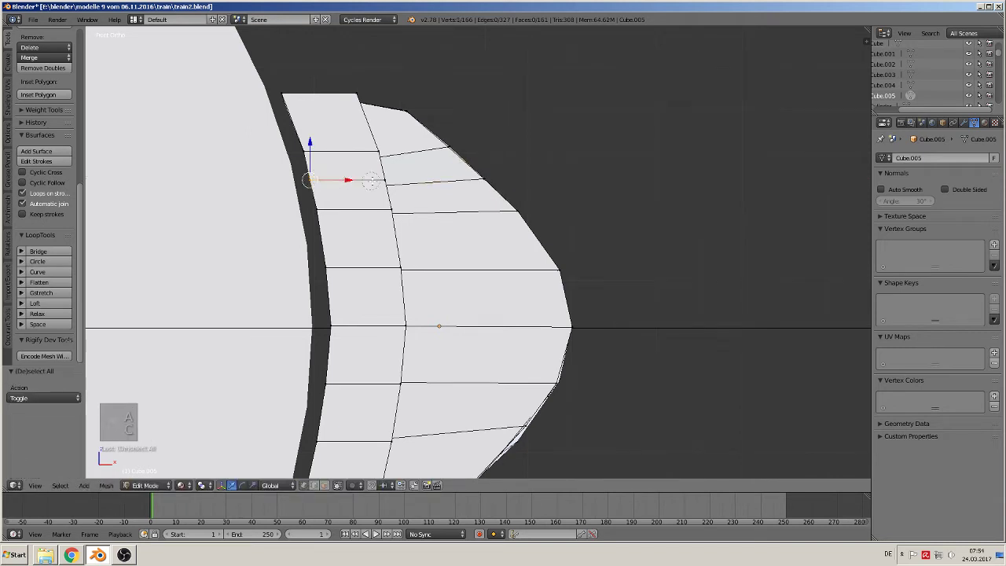
{"action": "left_click", "coordinate": [385, 180], "text": "shift"}
{"action": "left_click_drag", "start_coordinate": [383, 180], "coordinate": [383, 180]}
- Enable selection through the mesh and move all of the loop's wheel-side strip vertices about 0.0007 along X
{"action": "left_click", "coordinate": [338, 485]}
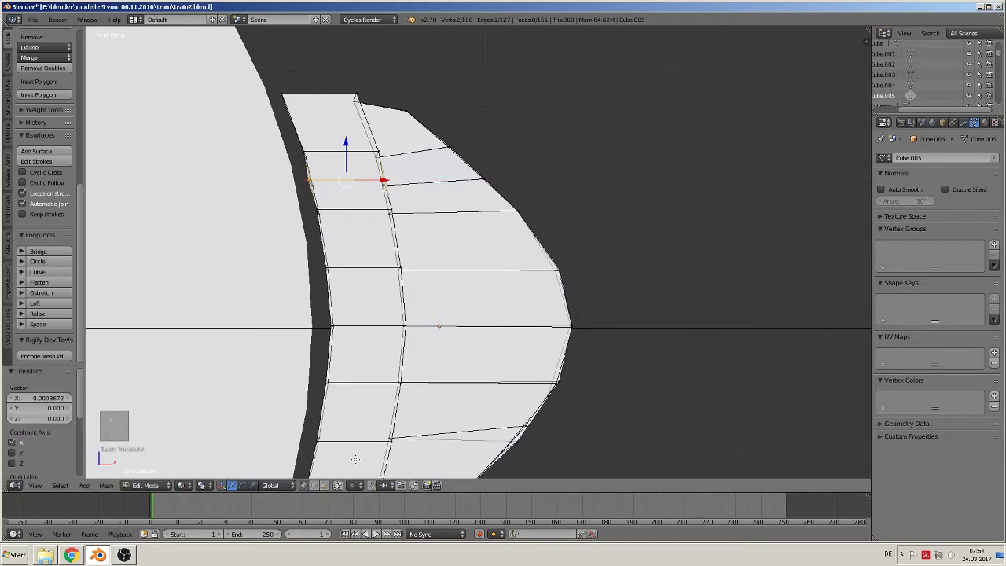
{"action": "key", "text": "a"}
{"action": "key", "text": "c"}
{"action": "left_click", "coordinate": [313, 180]}
{"action": "left_click", "coordinate": [386, 180]}
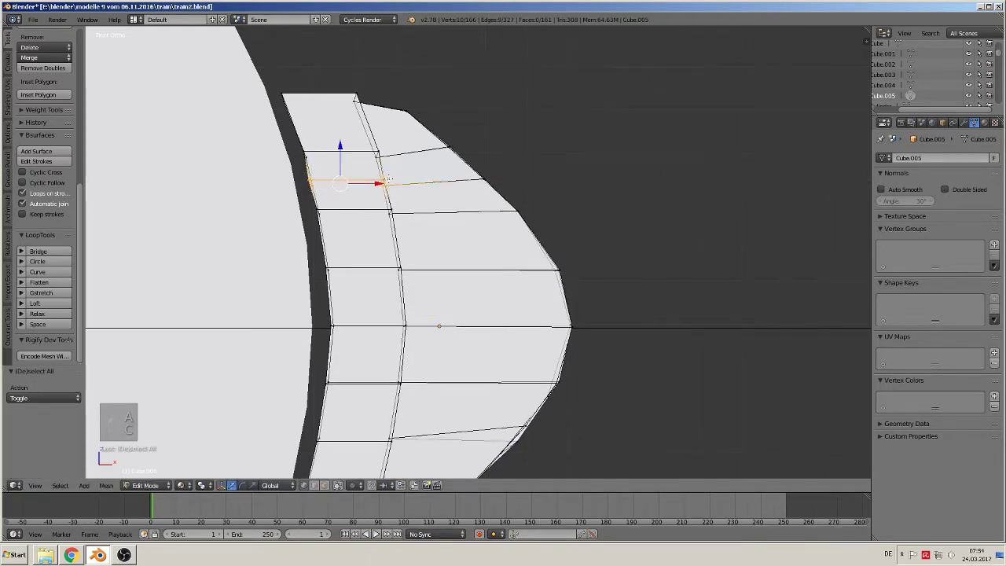
{"action": "left_click_drag", "start_coordinate": [373, 184], "coordinate": [379, 185]}
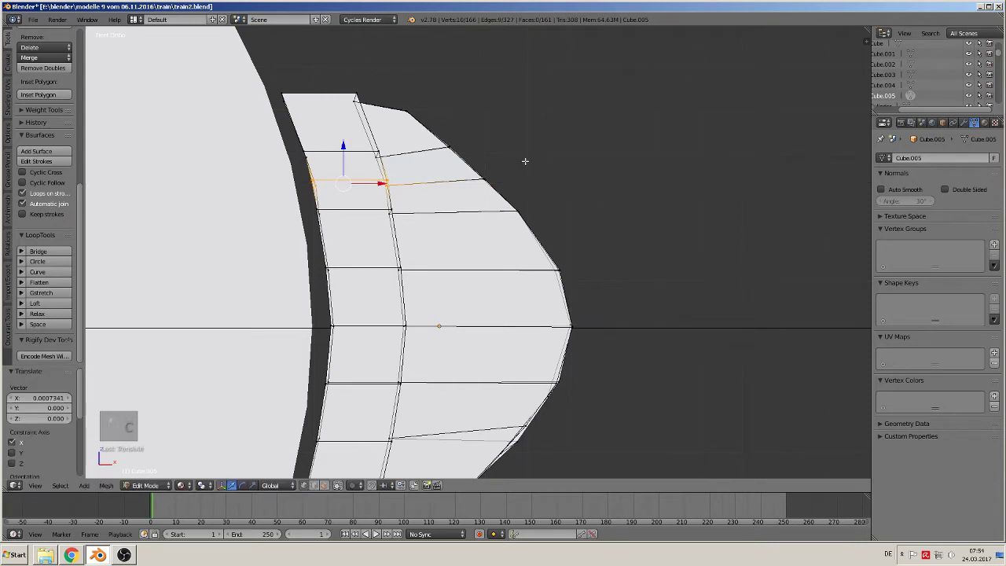
{"action": "key", "text": "a"}
- Add another edge loop across the bracket, one segment above the middle one, and shift all its vertices slightly along X
{"action": "key", "text": "ctrl+r"}
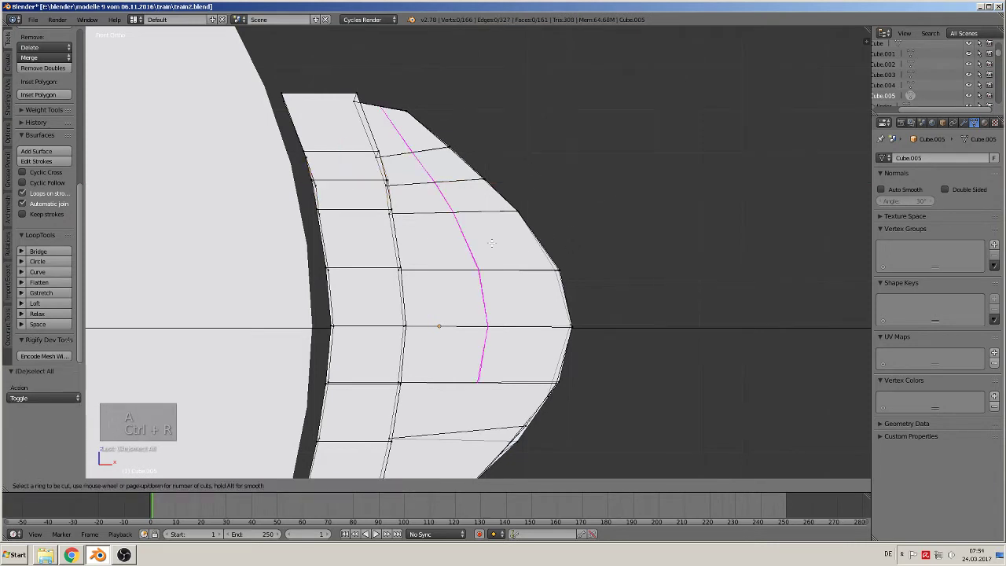
{"action": "left_click", "coordinate": [537, 236]}
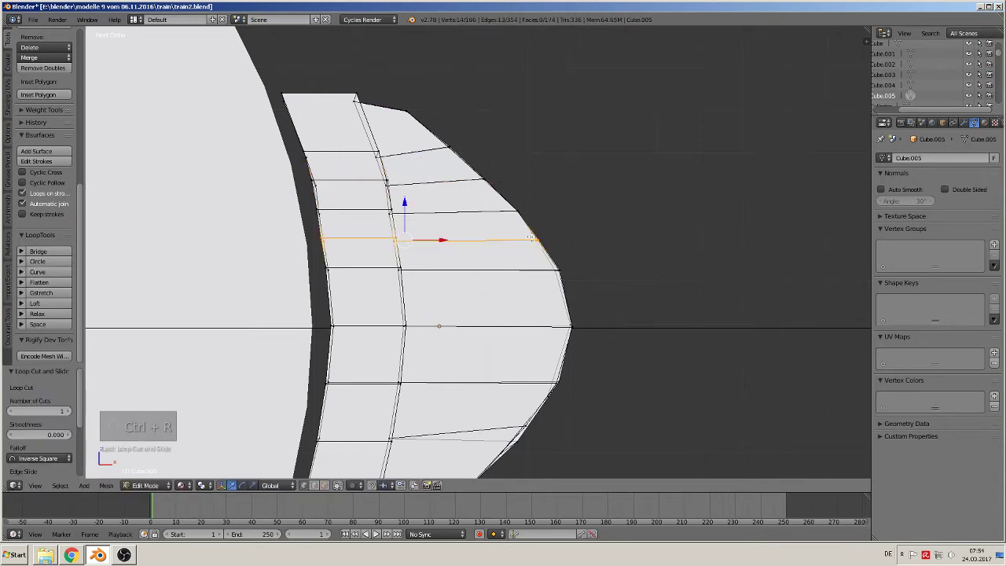
{"action": "right_click", "coordinate": [536, 236]}
{"action": "key", "text": "a"}
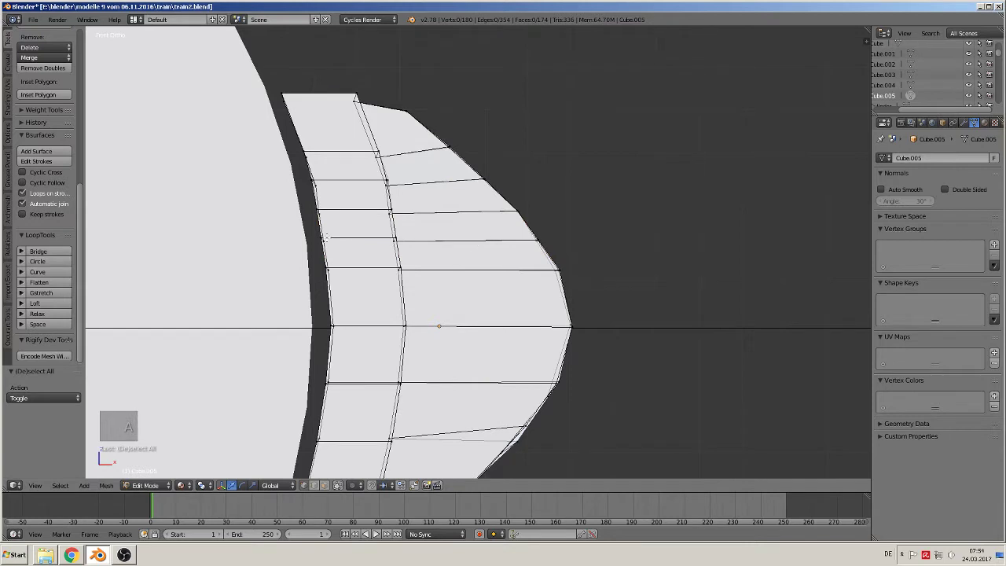
{"action": "key", "text": "c"}
{"action": "left_click_drag", "start_coordinate": [327, 235], "coordinate": [538, 235]}
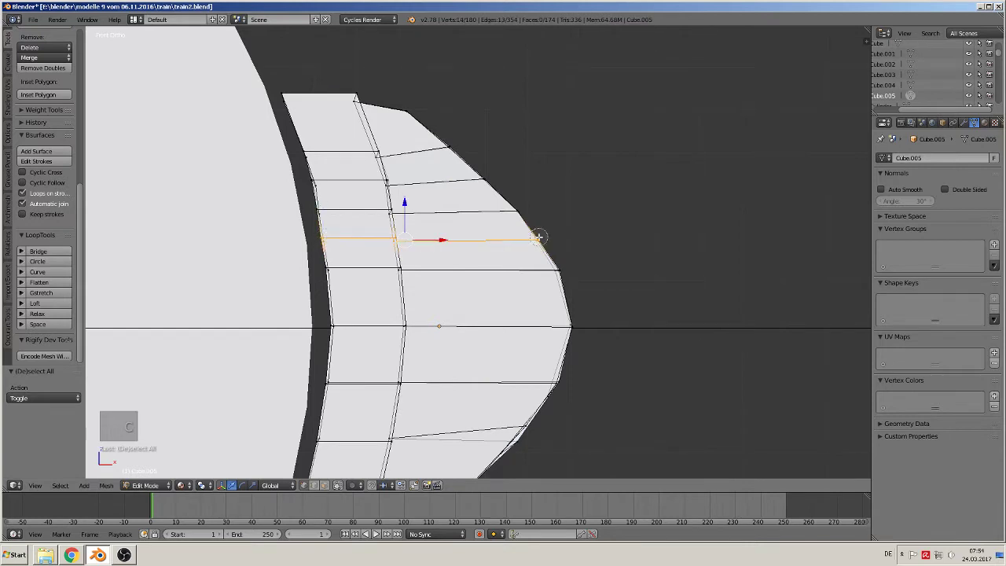
{"action": "right_click", "coordinate": [538, 237]}
{"action": "left_click_drag", "start_coordinate": [442, 241], "coordinate": [444, 238]}
{"action": "key", "text": "a"}
- Examine the bracket's smoothed profile outside mesh editing and its edge loops in front view and from an angle
{"action": "key", "text": "Tab"}
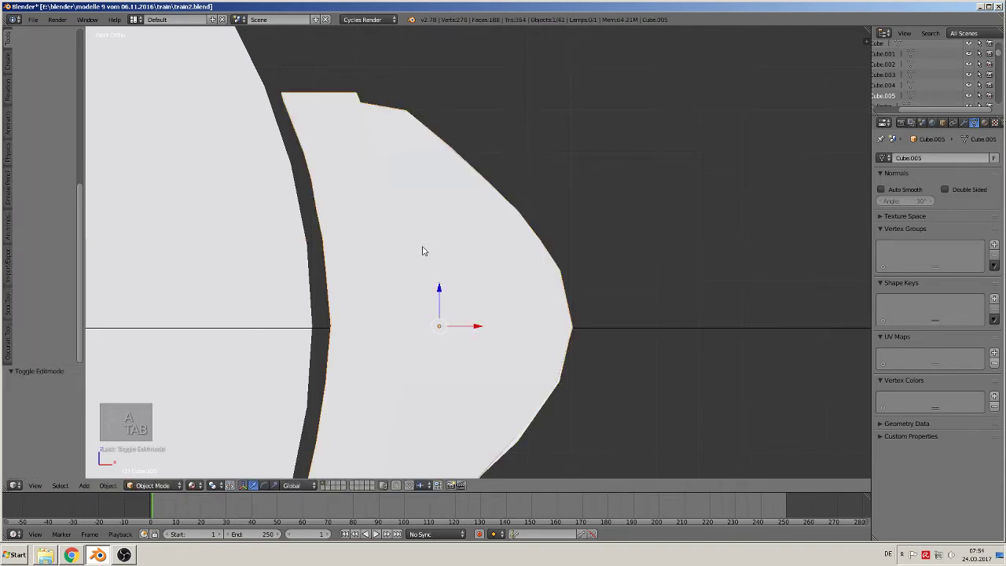
{"action": "middle_click_drag", "start_coordinate": [422, 251], "coordinate": [461, 227]}
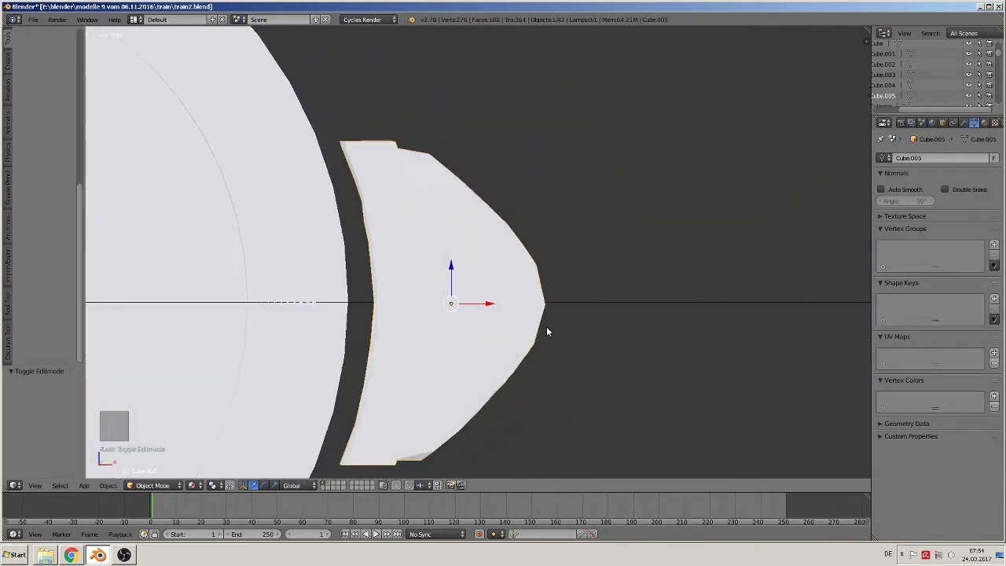
{"action": "key", "text": "KP_1"}
{"action": "key", "text": "Tab"}
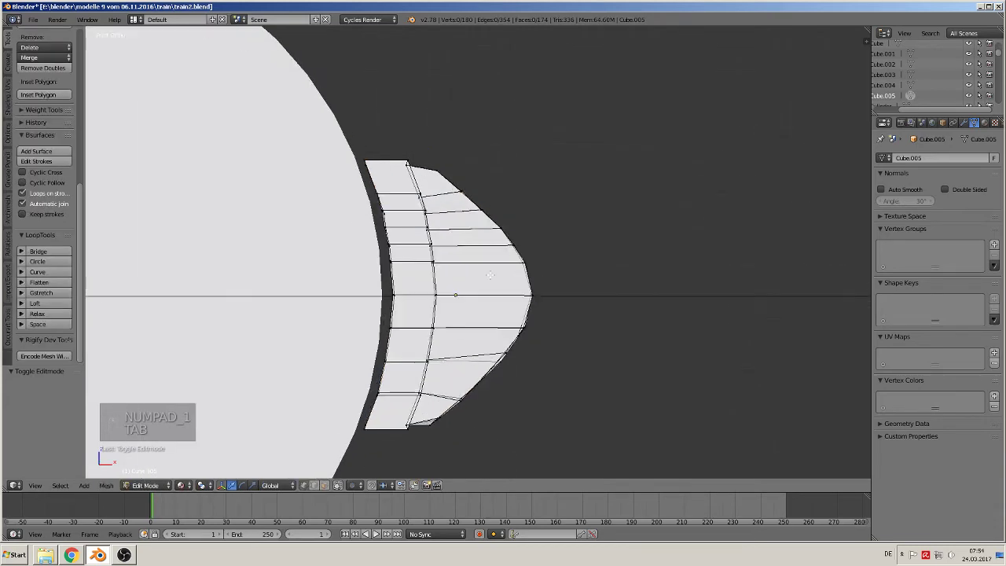
{"action": "middle_click_drag", "start_coordinate": [489, 274], "coordinate": [474, 259]}
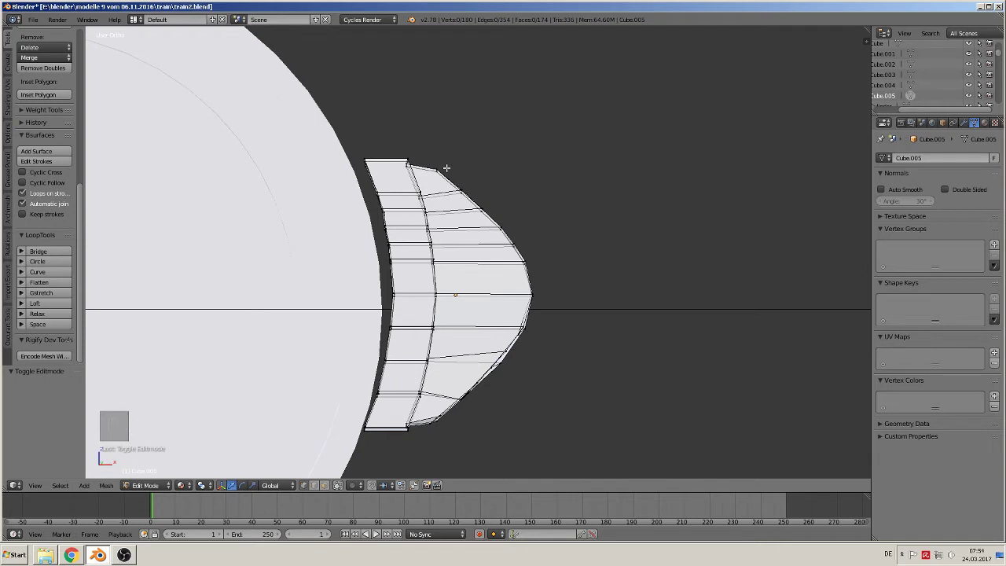
{"action": "key", "text": "c"}
{"action": "key", "text": "KP_1"}
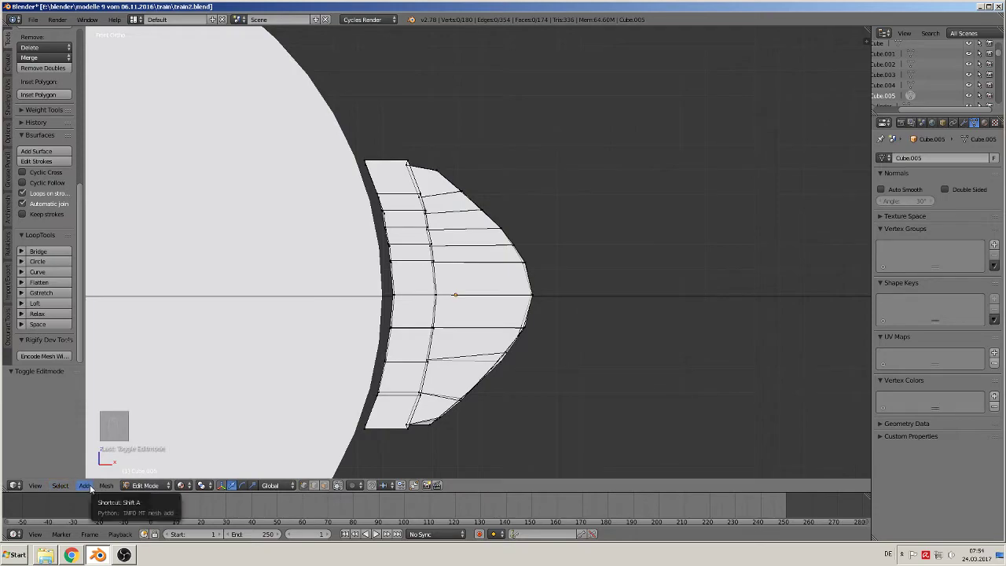
- Add a Bezier curve over the reference photo at the upper tip of the brake-shoe bracket between the wheels
{"action": "scroll", "coordinate": [664, 247], "scroll_direction": "down", "scroll_amount": 12}
{"action": "key", "text": "Tab"}
{"action": "scroll", "coordinate": [673, 263], "scroll_direction": "up", "scroll_amount": 12}
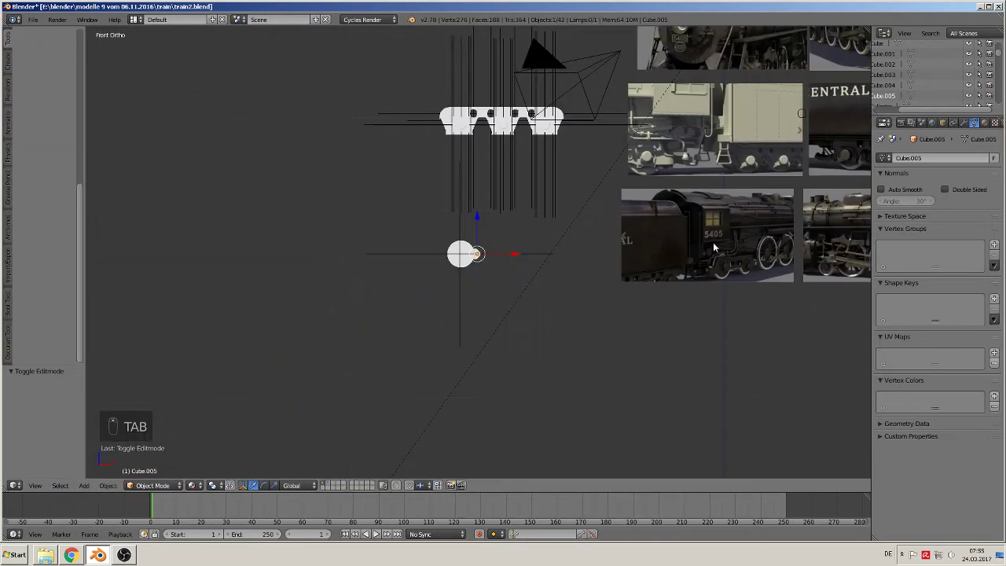
{"action": "scroll", "coordinate": [406, 389], "scroll_direction": "up", "scroll_amount": 4}
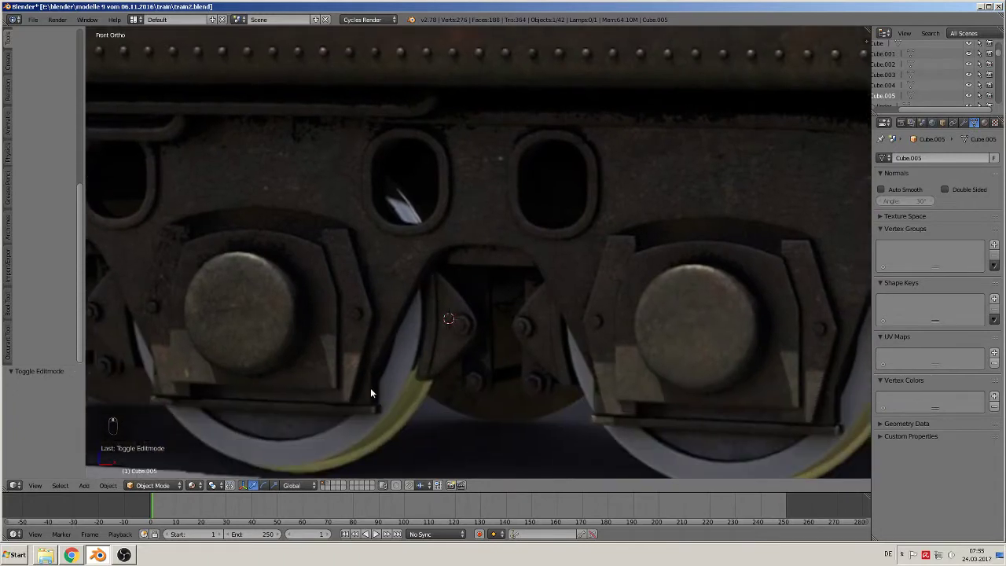
{"action": "left_click", "coordinate": [436, 271]}
{"action": "left_click", "coordinate": [82, 485]}
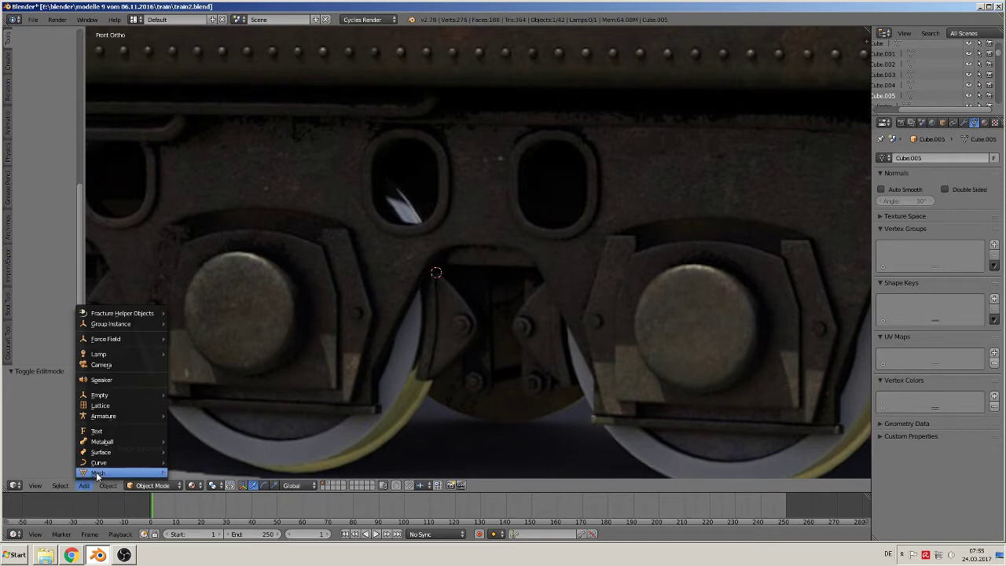
{"action": "mouse_move", "coordinate": [118, 462]}
{"action": "left_click", "coordinate": [224, 334]}
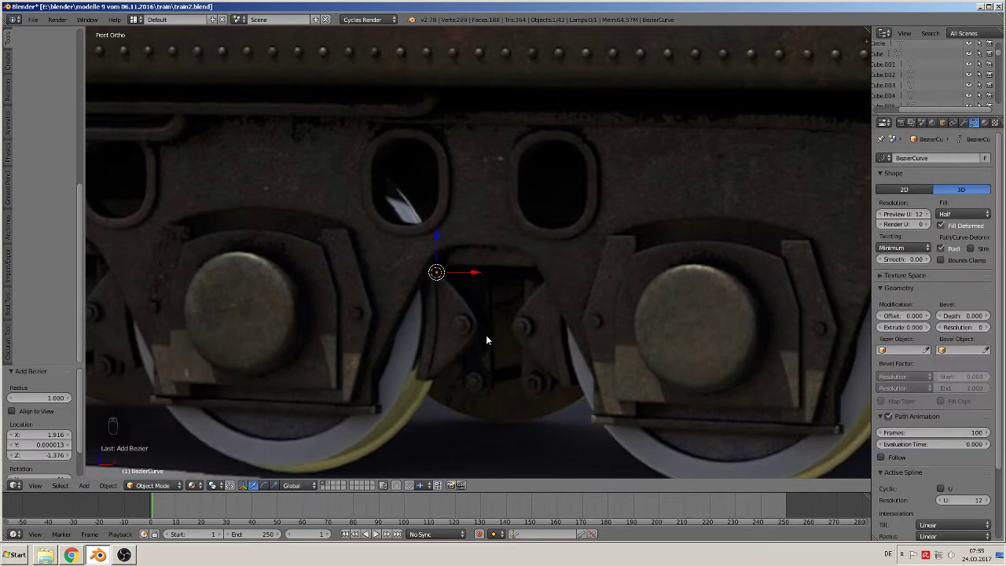
- Rotate the Bezier curve 90° about X and scale it down to about 0.024
{"action": "type", "text": "rx90"}
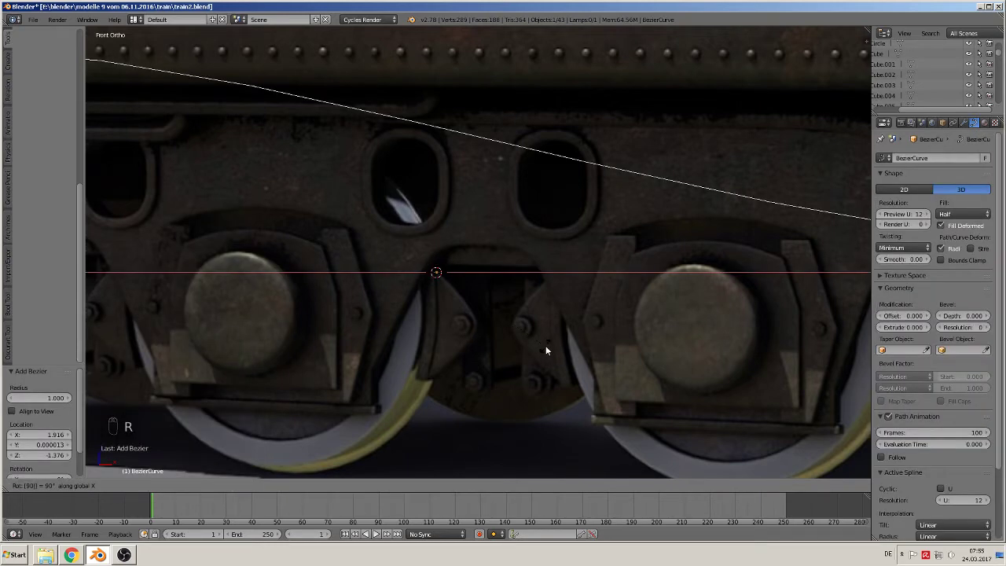
{"action": "key", "text": "Return"}
{"action": "key", "text": "s"}
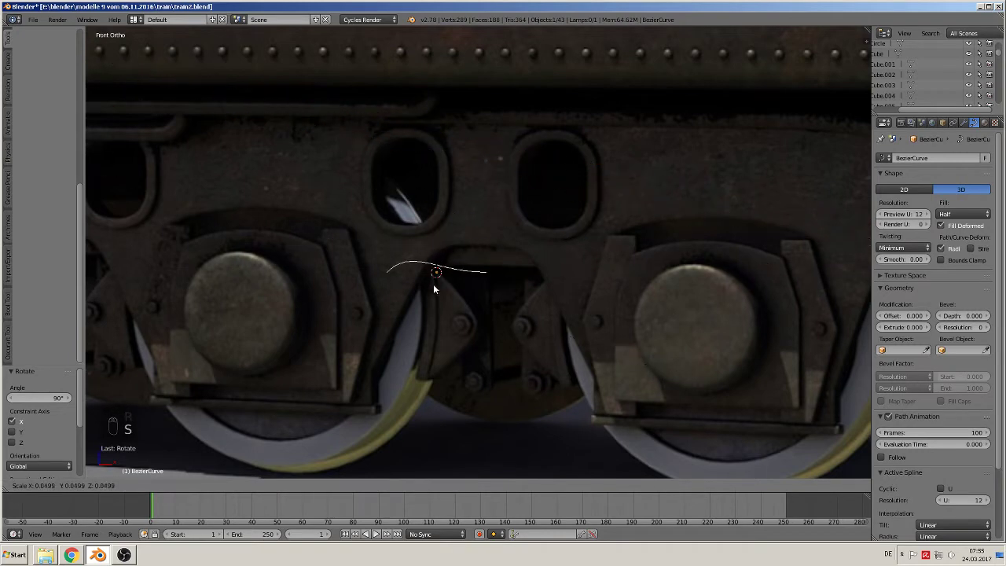
{"action": "left_click", "coordinate": [441, 275]}
- Move the Bezier curve so its start point sits on the photographed bracket's upper tip
{"action": "scroll", "coordinate": [465, 293], "scroll_direction": "up", "scroll_amount": 2}
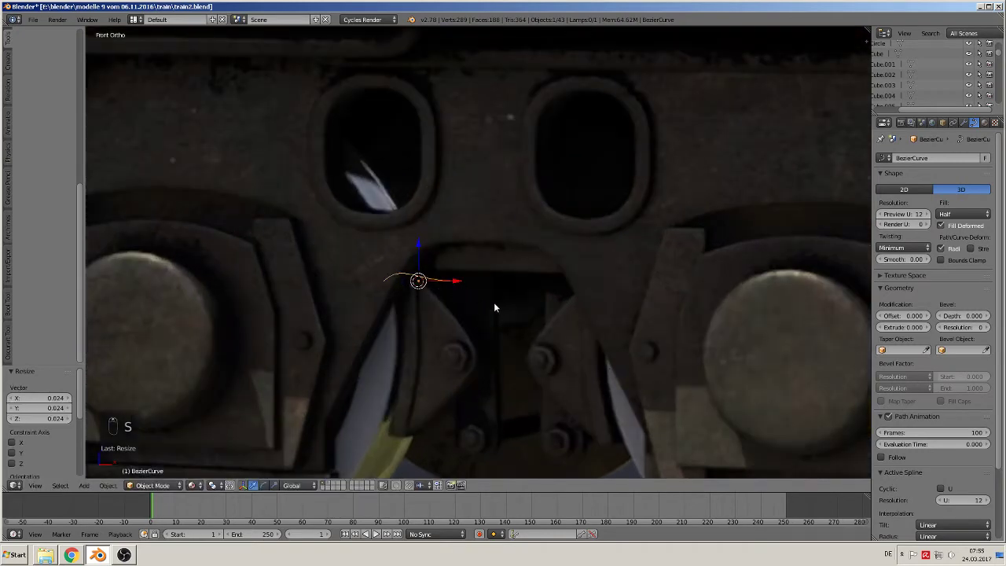
{"action": "key", "text": "g"}
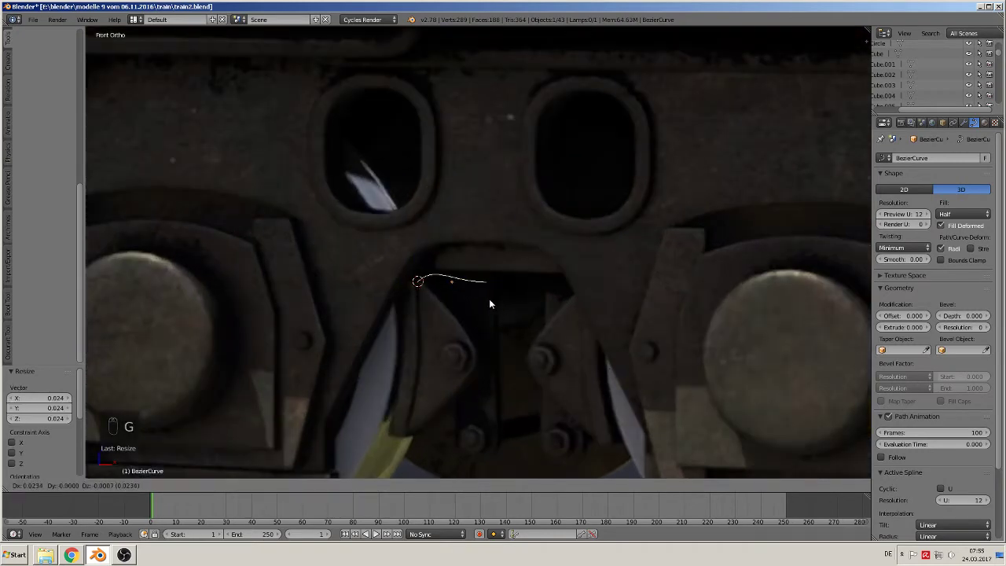
{"action": "left_click", "coordinate": [488, 299]}
- Move the curve's end point onto the bracket's sloped outer edge just above the bolt, about -0.014 in X and -0.035 in Z
{"action": "key", "text": "Tab"}
{"action": "right_click", "coordinate": [495, 307]}
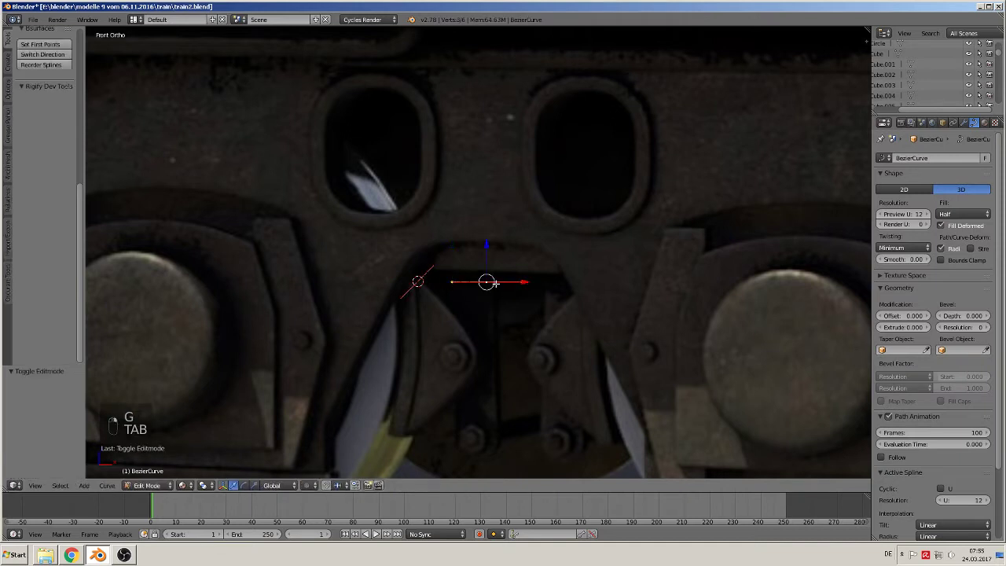
{"action": "key", "text": "g"}
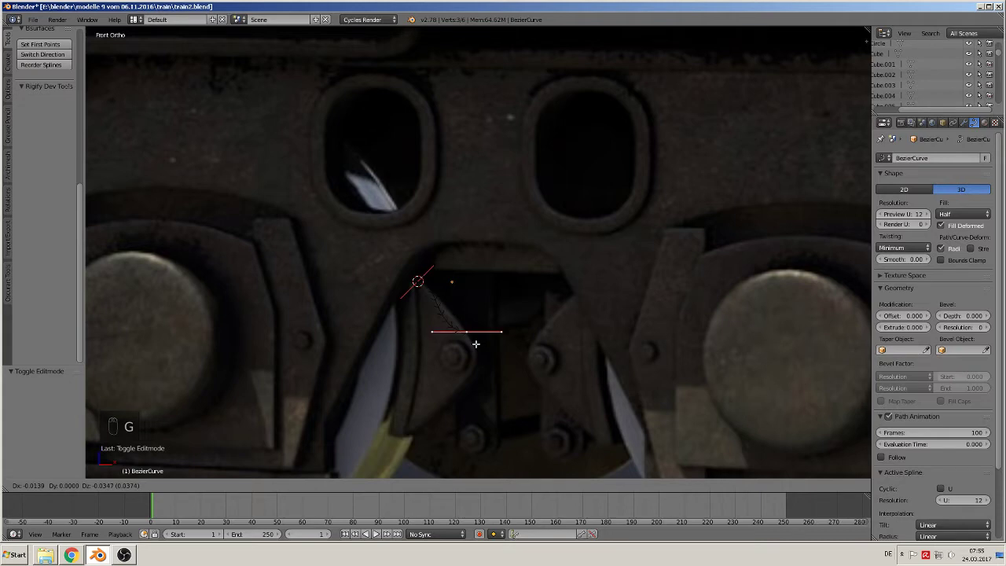
{"action": "left_click", "coordinate": [474, 346]}
- Angle the start point's lower handle and the end point's upper handle so the curve follows the bracket's sloped outer edge
{"action": "scroll", "coordinate": [498, 359], "scroll_direction": "up", "scroll_amount": 3}
{"action": "middle_click_drag", "start_coordinate": [498, 359], "coordinate": [530, 249], "text": "shift"}
{"action": "scroll", "coordinate": [479, 280], "scroll_direction": "up", "scroll_amount": 2}
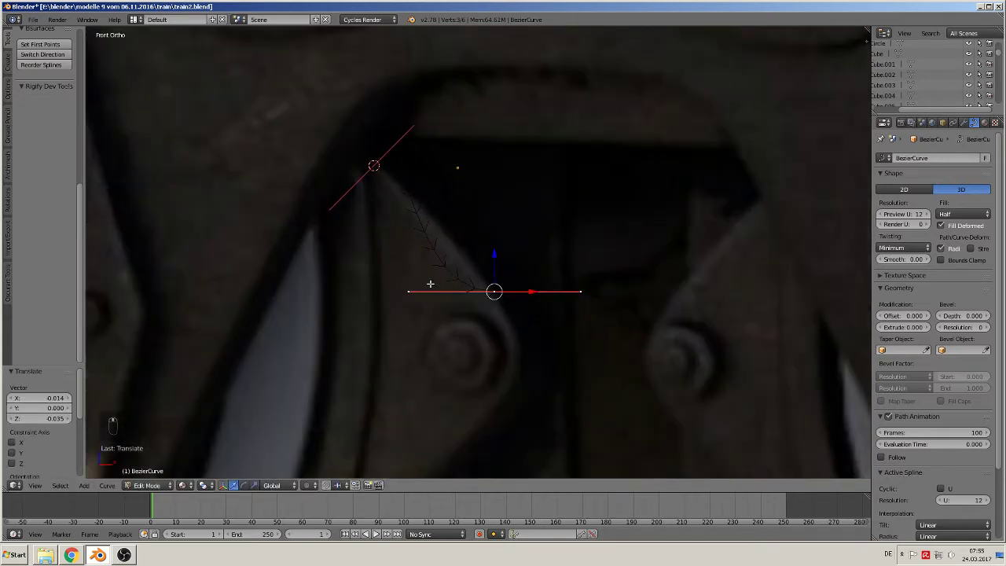
{"action": "right_click", "coordinate": [412, 126]}
{"action": "key", "text": "g"}
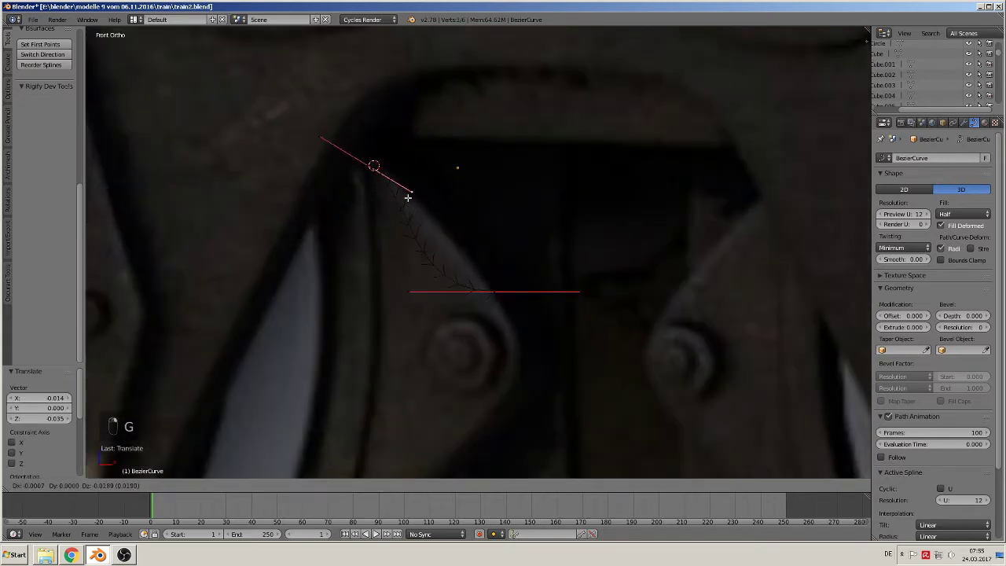
{"action": "left_click", "coordinate": [407, 198]}
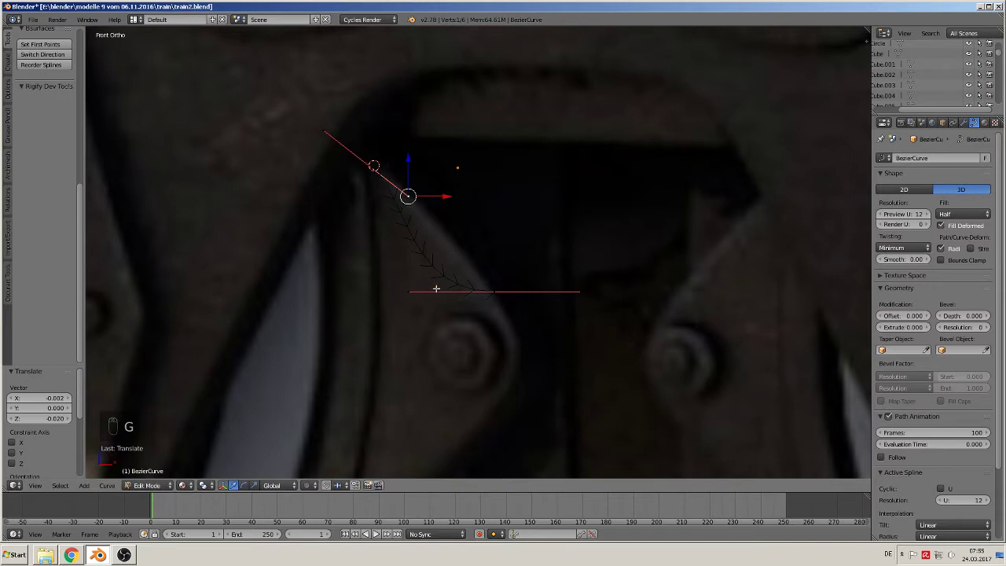
{"action": "right_click", "coordinate": [413, 290]}
{"action": "key", "text": "g"}
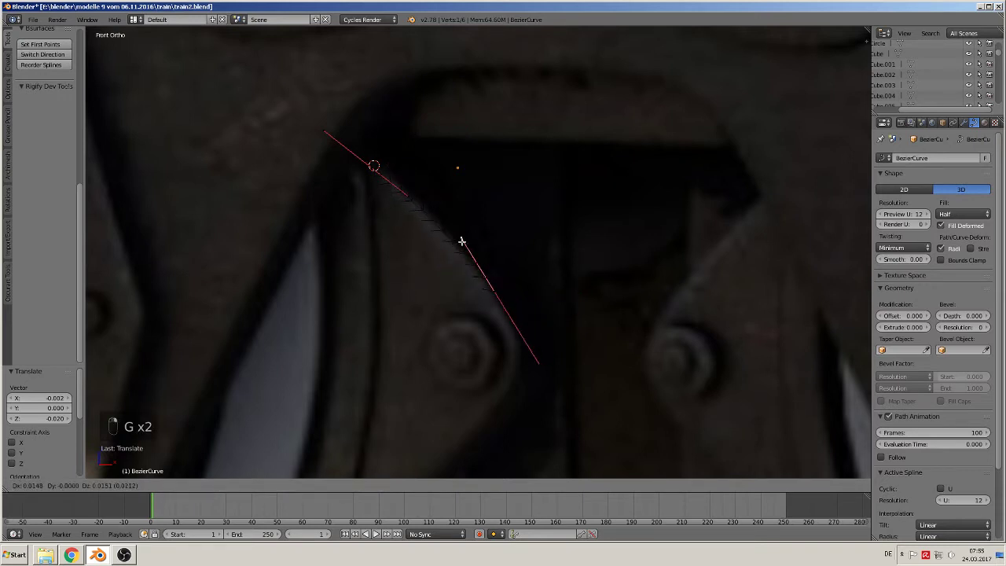
{"action": "left_click", "coordinate": [462, 239]}
- Shorten the end point's lower handle by moving it about -0.009 in X and 0.016 in Z along the bracket's edge
{"action": "right_click", "coordinate": [492, 291]}
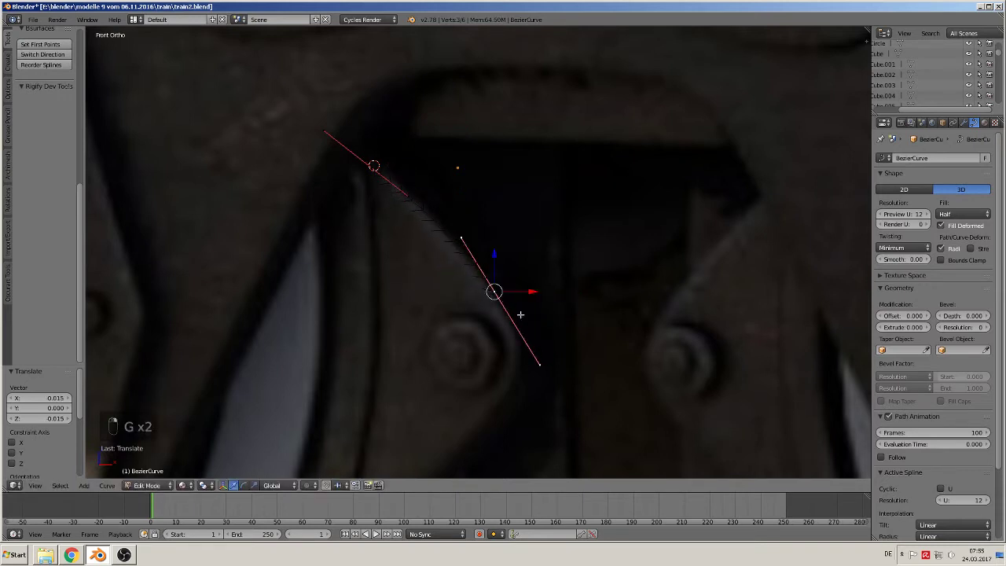
{"action": "right_click", "coordinate": [539, 364]}
{"action": "key", "text": "g"}
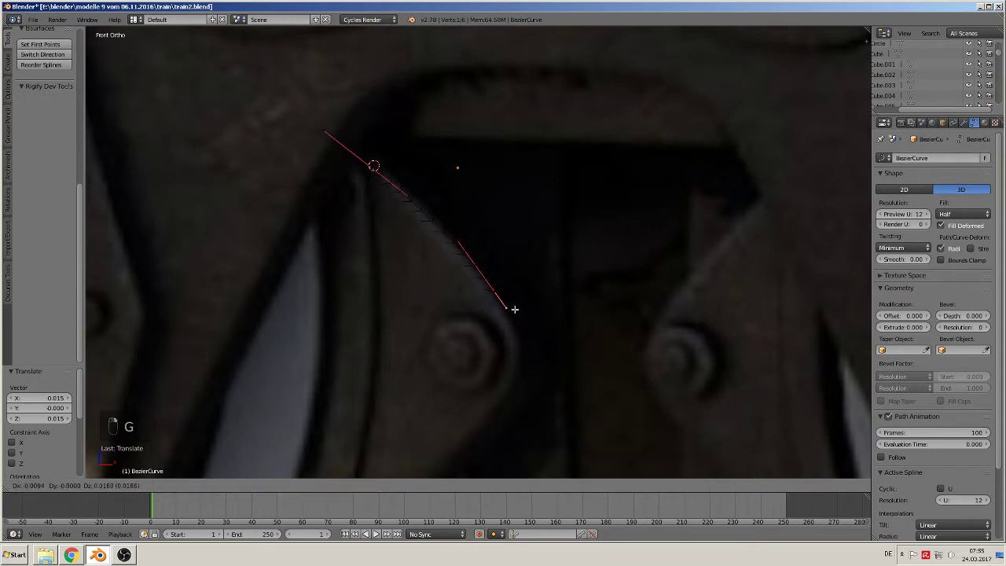
{"action": "left_click", "coordinate": [514, 309]}
- Extrude the curve's end point about -0.031 in Z to below the bolt and swing its upper handle outward about 0.025 in X and -0.006 in Z
{"action": "middle_click_drag", "start_coordinate": [573, 333], "coordinate": [564, 231], "text": "shift"}
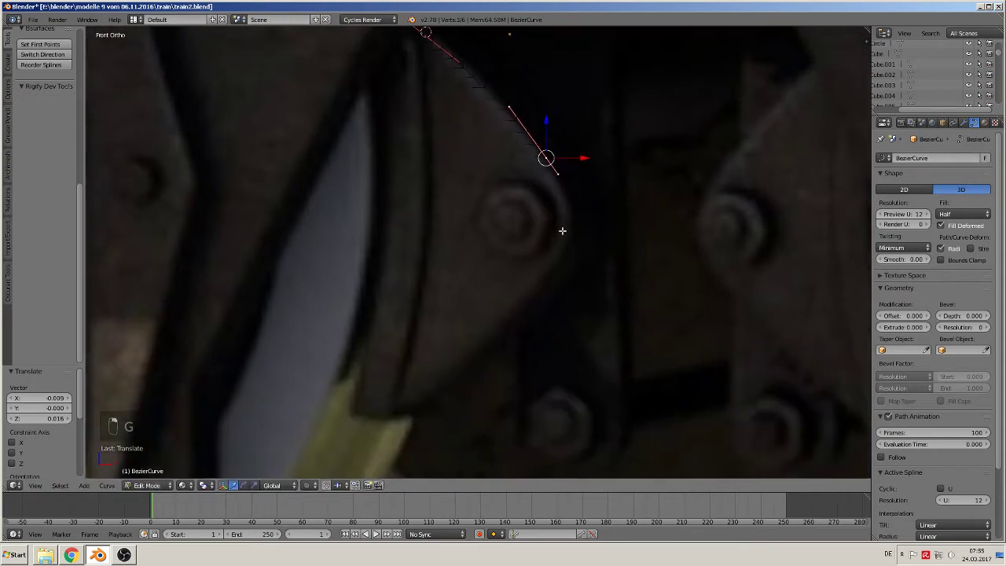
{"action": "key", "text": "e"}
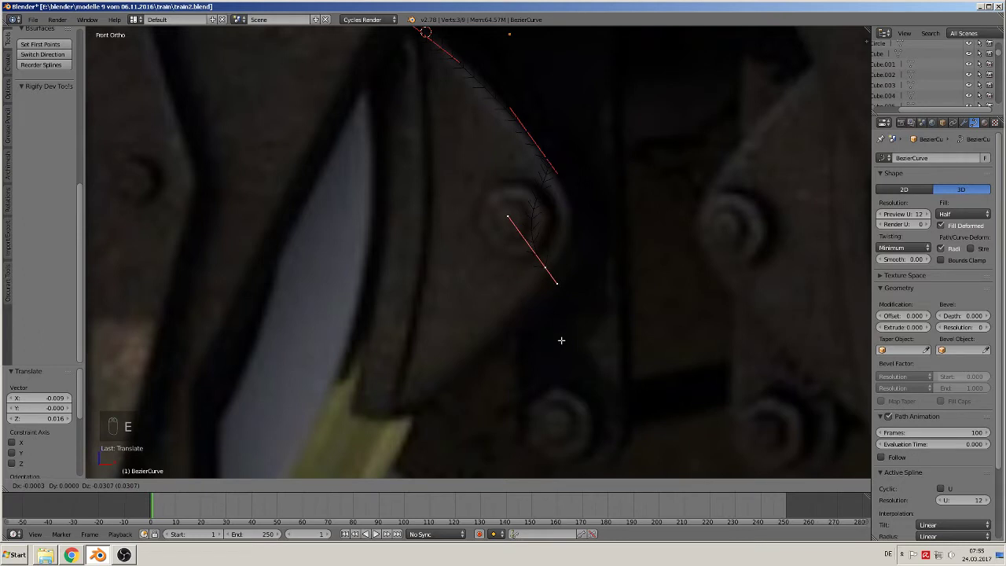
{"action": "left_click", "coordinate": [561, 341]}
{"action": "right_click", "coordinate": [507, 219]}
{"action": "key", "text": "g"}
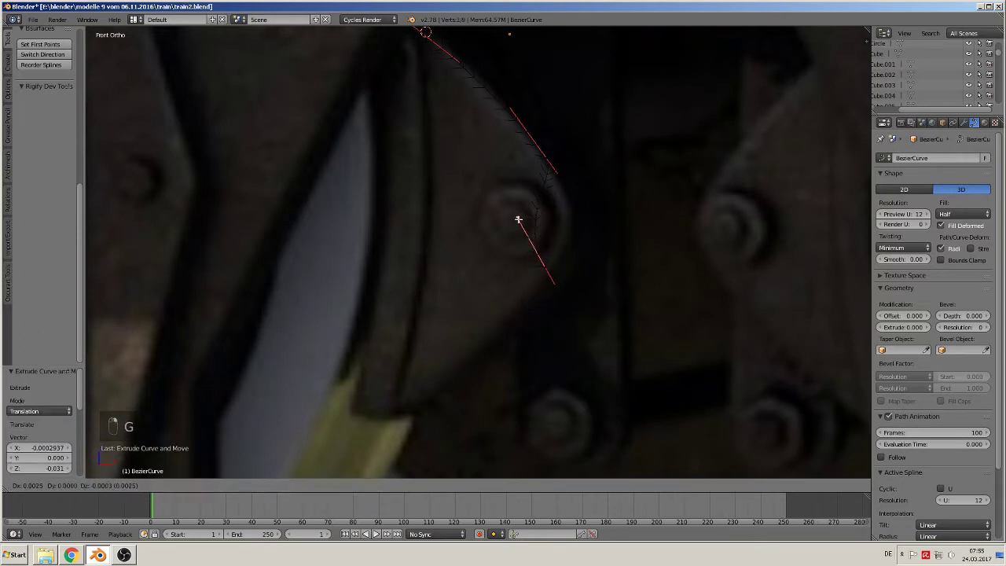
{"action": "left_click", "coordinate": [596, 241]}
- Extrude the curve to the bracket's lower tip, about -0.042 in X and -0.040 in Z, and nudge the new point's upper handle slightly outward
{"action": "right_click", "coordinate": [544, 268]}
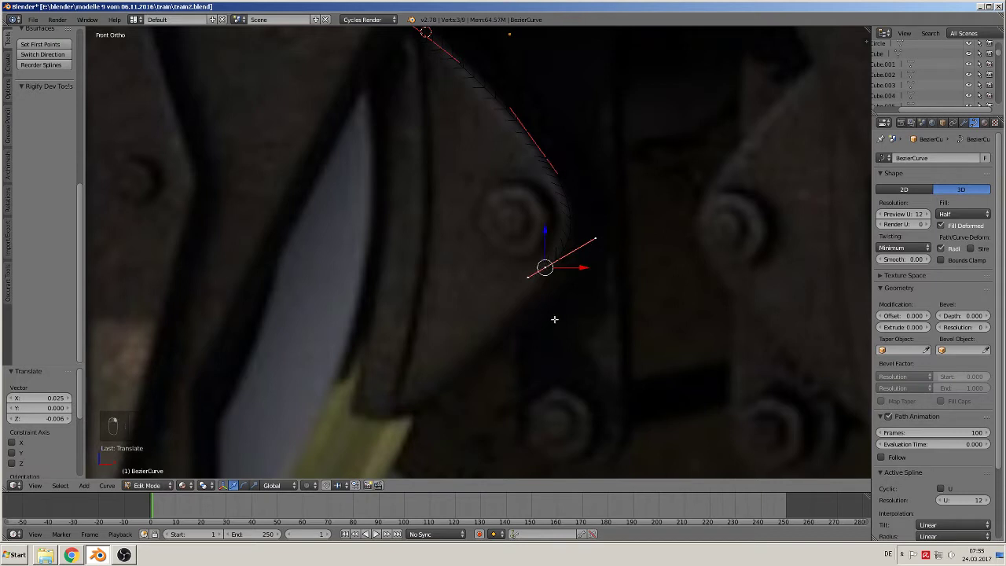
{"action": "key", "text": "e"}
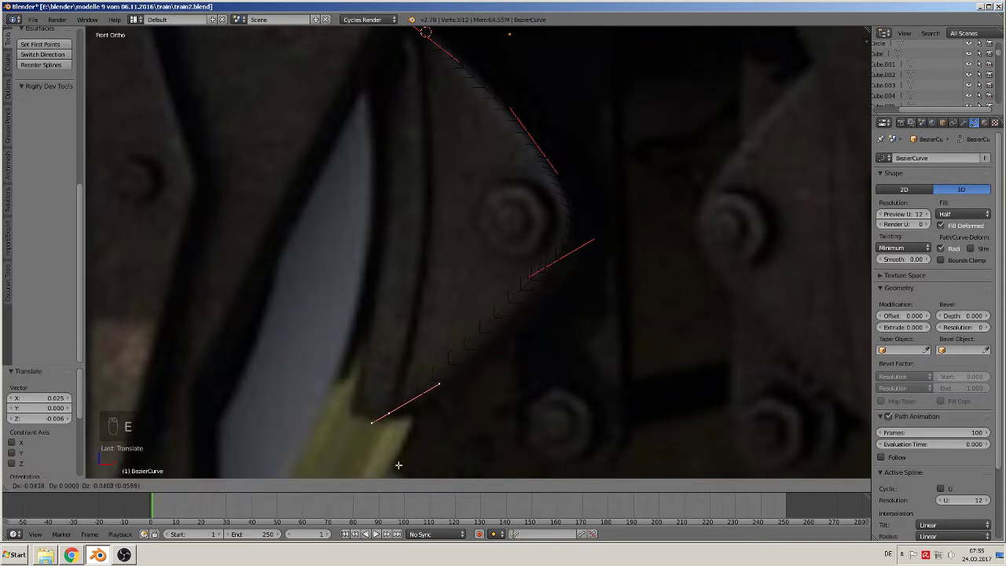
{"action": "left_click", "coordinate": [404, 462]}
{"action": "key", "text": "g"}
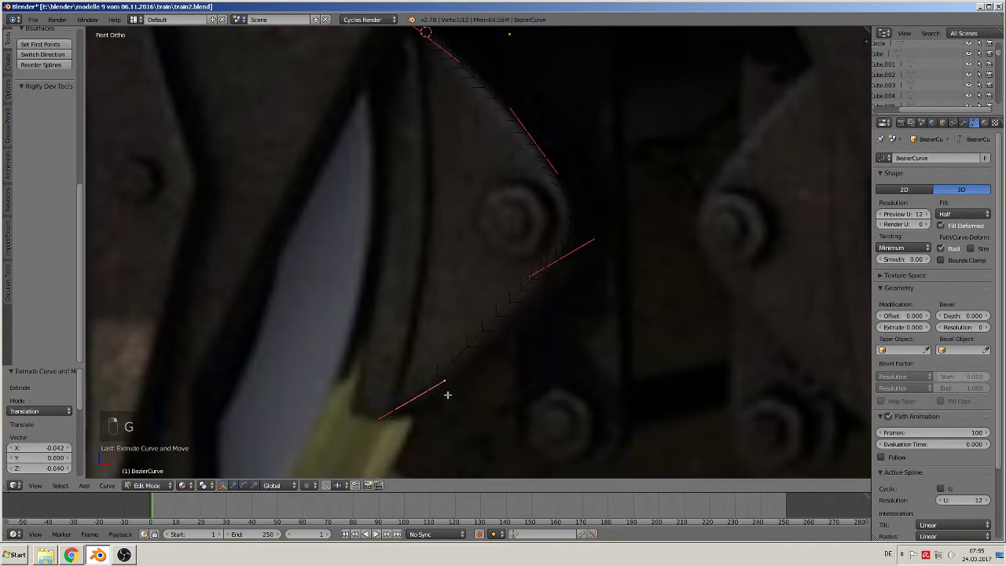
{"action": "left_click", "coordinate": [449, 381]}
- Steepen the handles of the point below the bolt by moving its lower handle, and shift the point about 0.002 in X onto the bracket's edge
{"action": "right_click", "coordinate": [529, 273]}
{"action": "key", "text": "g"}
{"action": "key", "text": "g"}
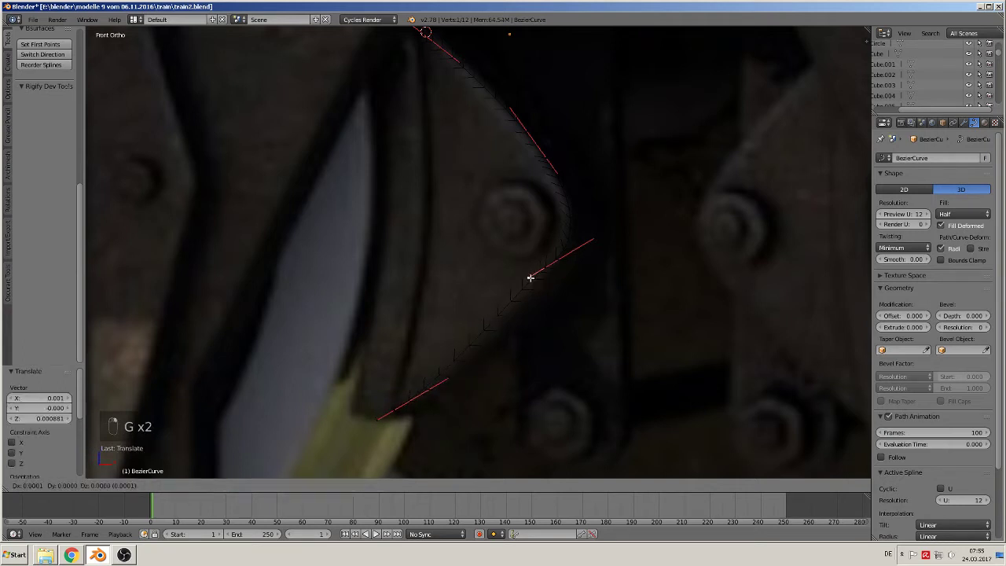
{"action": "left_click", "coordinate": [534, 289]}
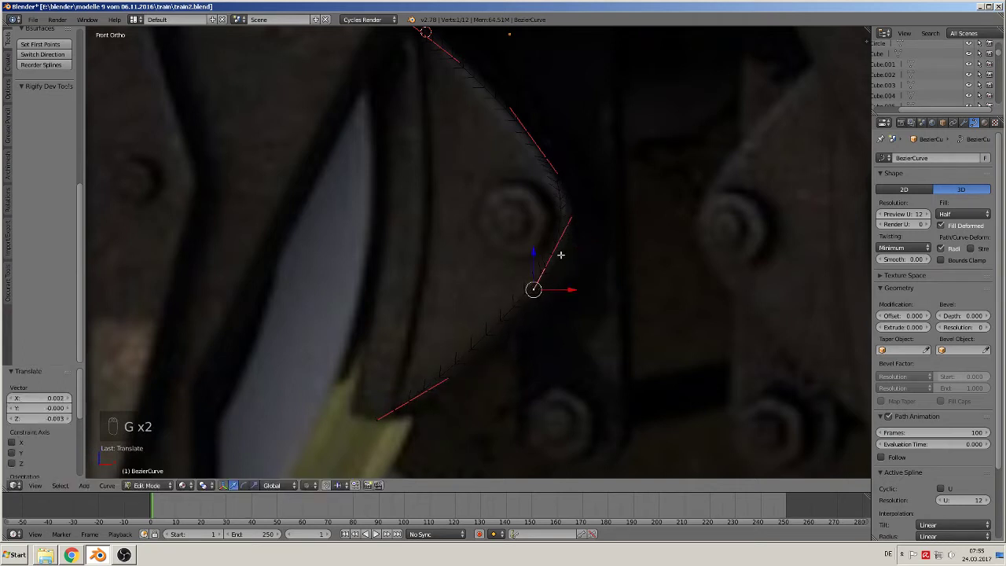
{"action": "key", "text": "g"}
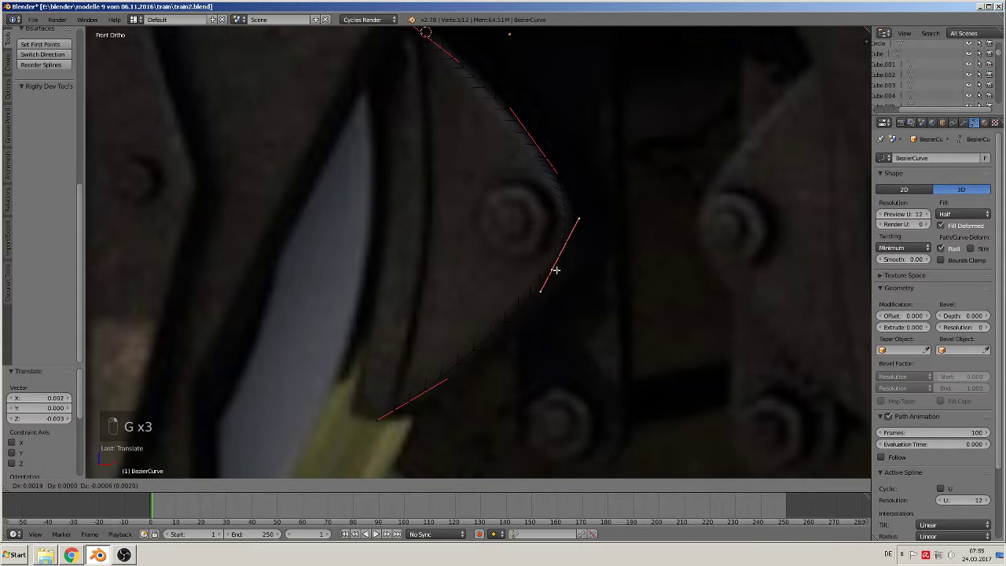
{"action": "left_click", "coordinate": [556, 269]}
- Close the curve by making a segment between the bracket's lower and upper tip points
{"action": "scroll", "coordinate": [554, 270], "scroll_direction": "down", "scroll_amount": 3}
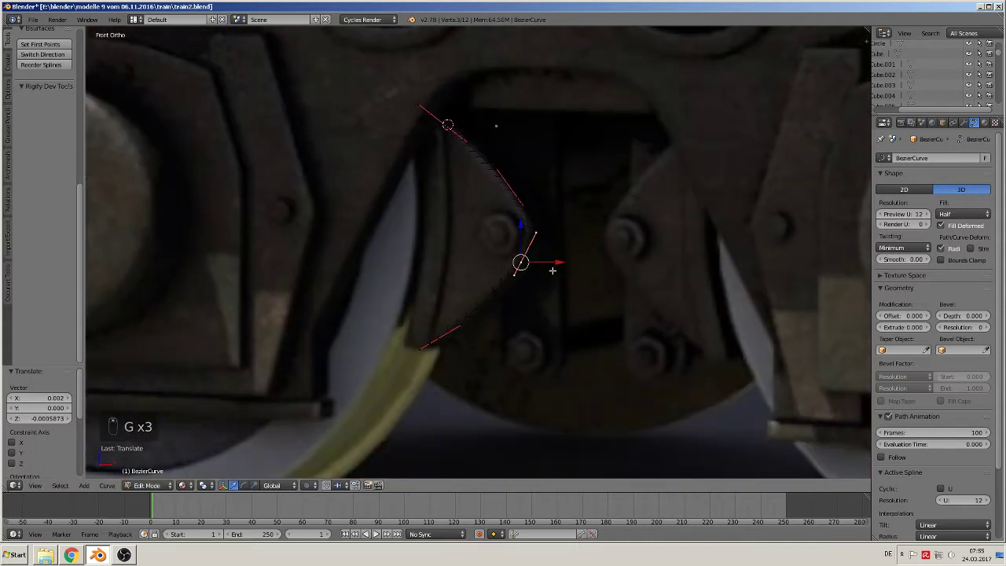
{"action": "right_click", "coordinate": [428, 343]}
{"action": "right_click", "coordinate": [448, 123], "text": "shift"}
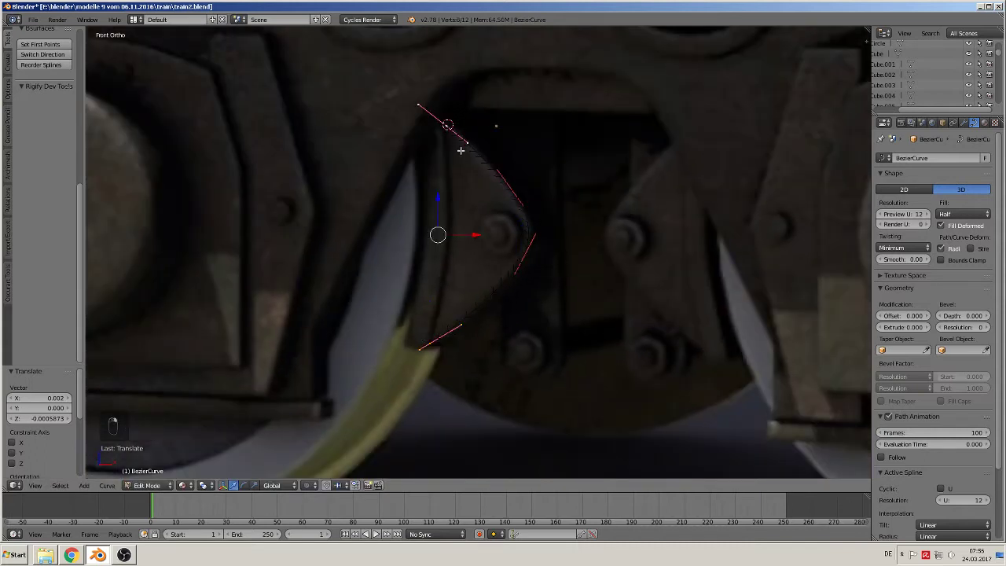
{"action": "key", "text": "f"}
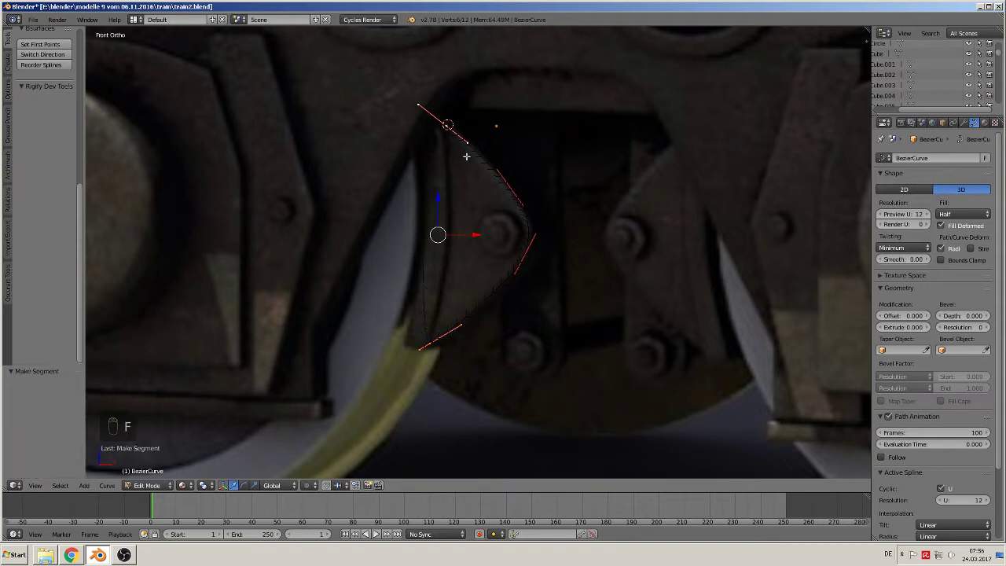
- Move the upper tip's outer handle about 0.009 in X and -0.008 in Z toward its point
{"action": "right_click", "coordinate": [419, 102]}
{"action": "key", "text": "g"}
{"action": "left_click", "coordinate": [439, 120]}
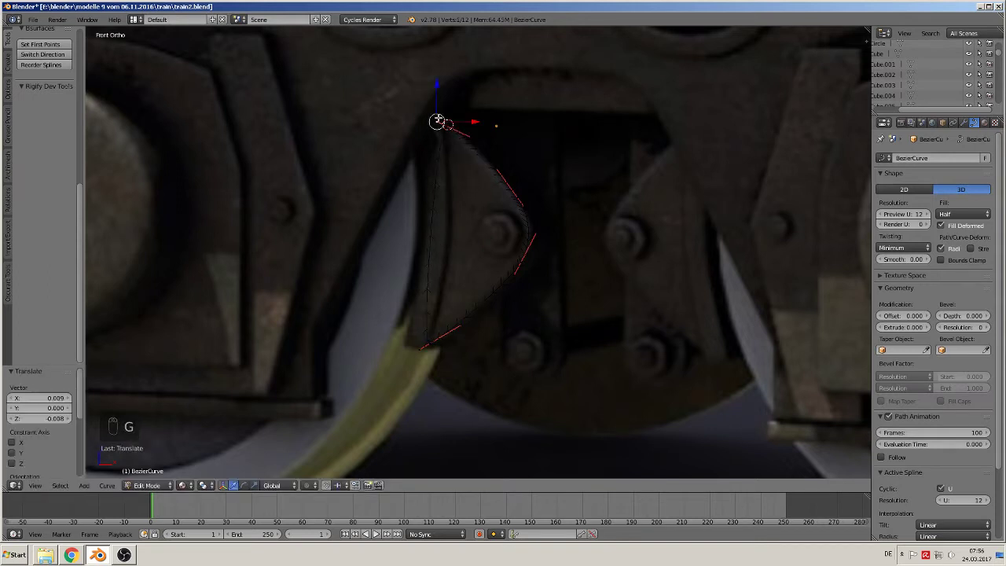
- Leave curve editing and move the whole bracket curve along X off the reference images, by about -1.629 and a further -2.117
{"action": "key", "text": "Tab"}
{"action": "scroll", "coordinate": [539, 271], "scroll_direction": "up", "scroll_amount": 2}
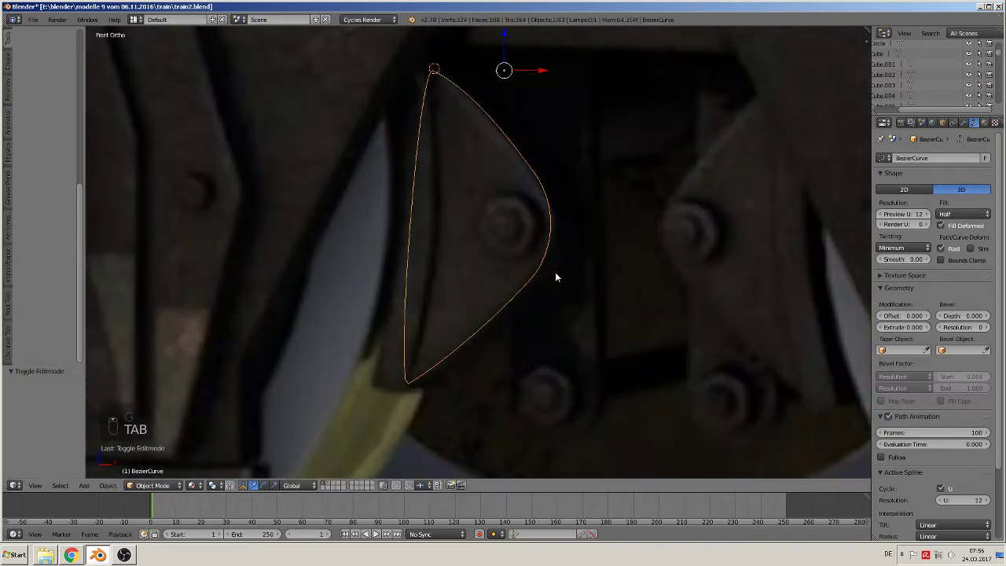
{"action": "scroll", "coordinate": [527, 309], "scroll_direction": "down", "scroll_amount": 3}
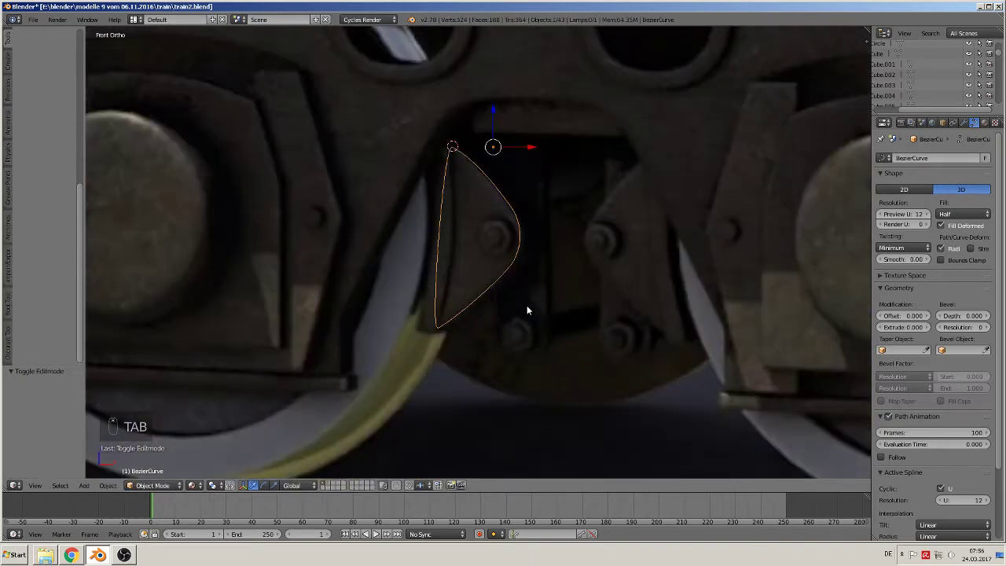
{"action": "scroll", "coordinate": [476, 310], "scroll_direction": "down", "scroll_amount": 4}
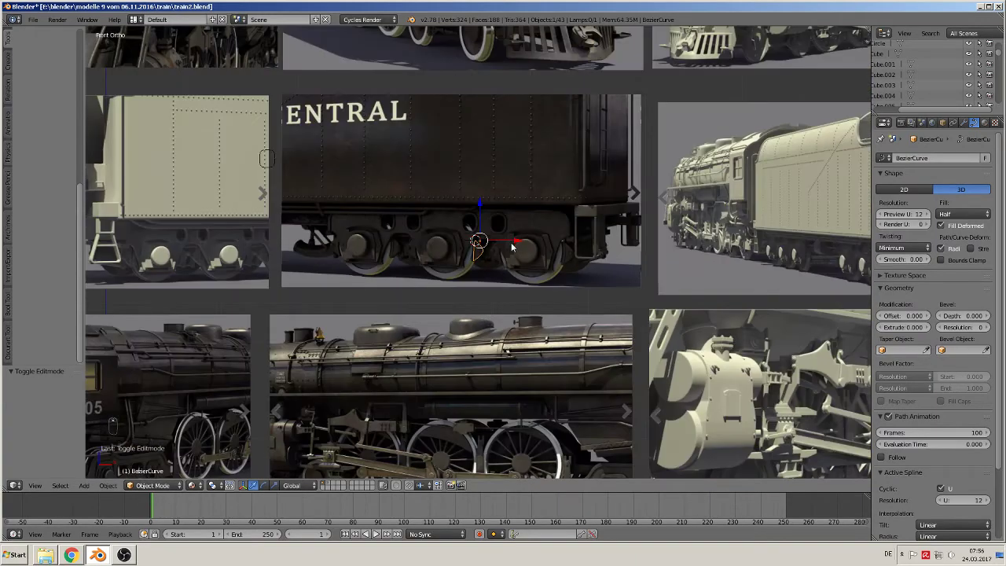
{"action": "left_click_drag", "start_coordinate": [515, 240], "coordinate": [201, 240]}
{"action": "middle_click_drag", "start_coordinate": [247, 262], "coordinate": [683, 252], "text": "shift"}
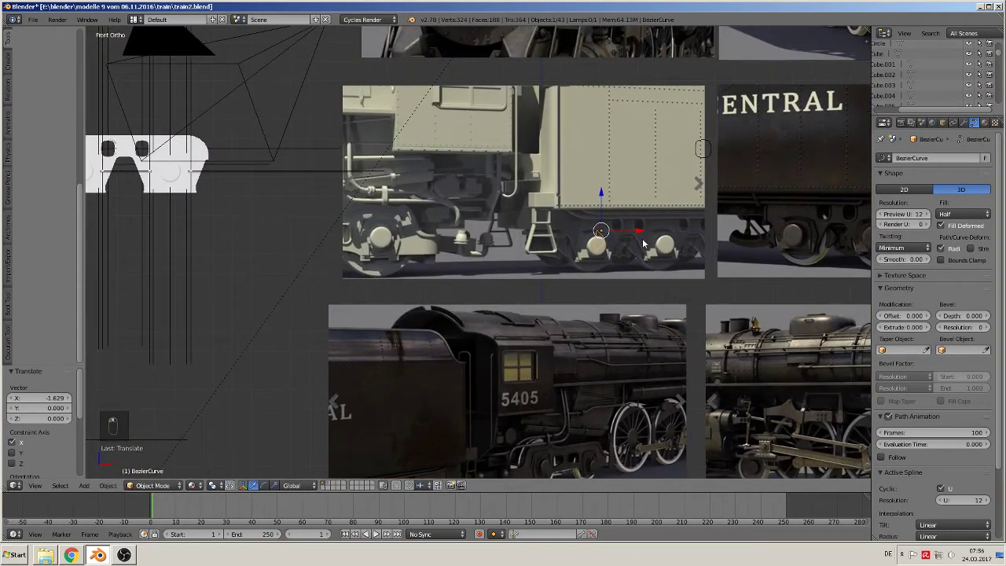
{"action": "left_click_drag", "start_coordinate": [641, 234], "coordinate": [225, 254]}
- Place the bracket curve beside the modelled wheel and brake bracket, moving it about -0.728 in X and -1.032 in Z
{"action": "scroll", "coordinate": [514, 177], "scroll_direction": "up", "scroll_amount": 4}
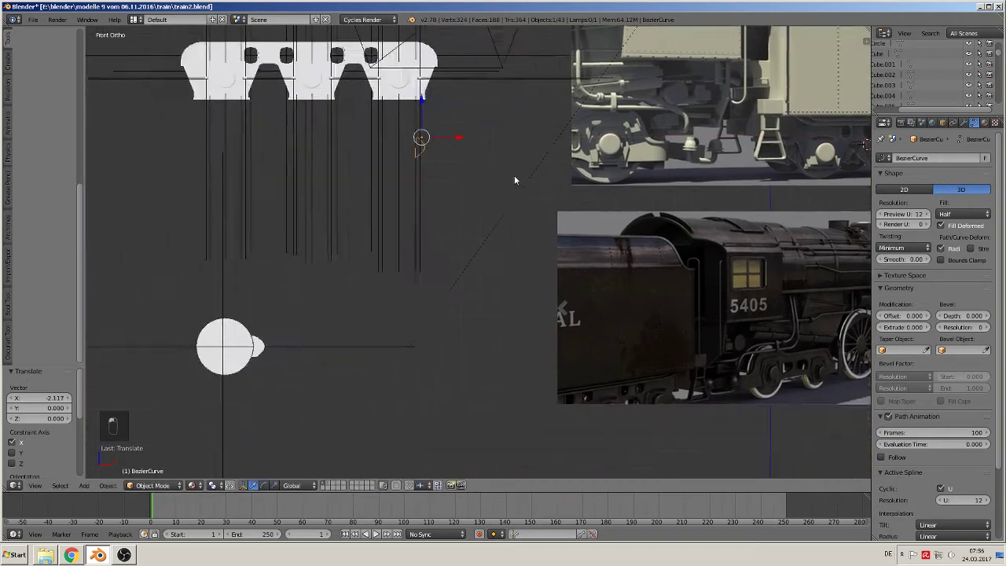
{"action": "key", "text": "g"}
{"action": "left_click", "coordinate": [349, 350]}
{"action": "scroll", "coordinate": [338, 370], "scroll_direction": "up", "scroll_amount": 4}
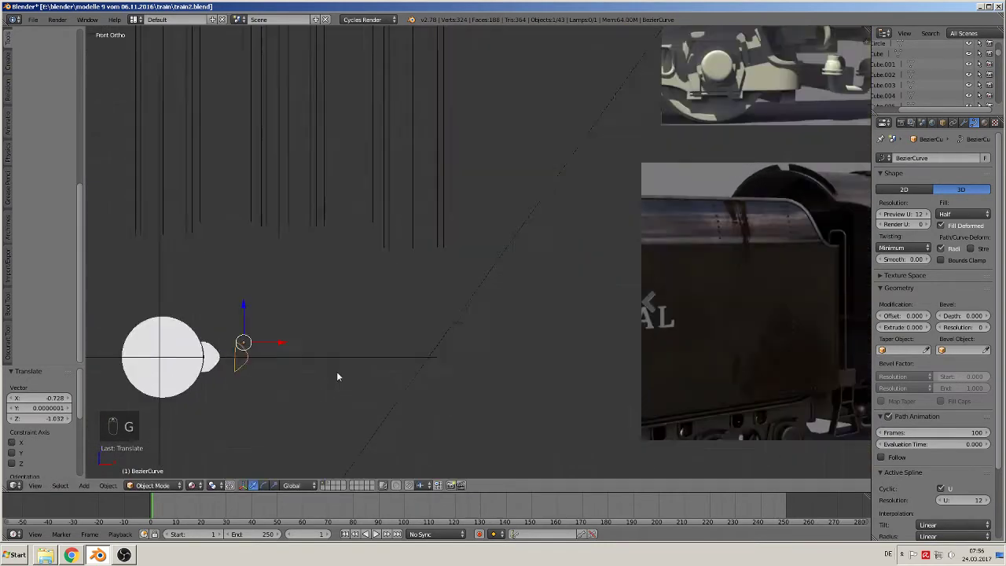
- Edit the curve and shift the upper tip's lower handle about -0.002 in X and -0.002 in Z
{"action": "middle_click_drag", "start_coordinate": [320, 361], "coordinate": [666, 182], "text": "shift"}
{"action": "scroll", "coordinate": [508, 233], "scroll_direction": "up", "scroll_amount": 3}
{"action": "scroll", "coordinate": [507, 236], "scroll_direction": "up", "scroll_amount": 1}
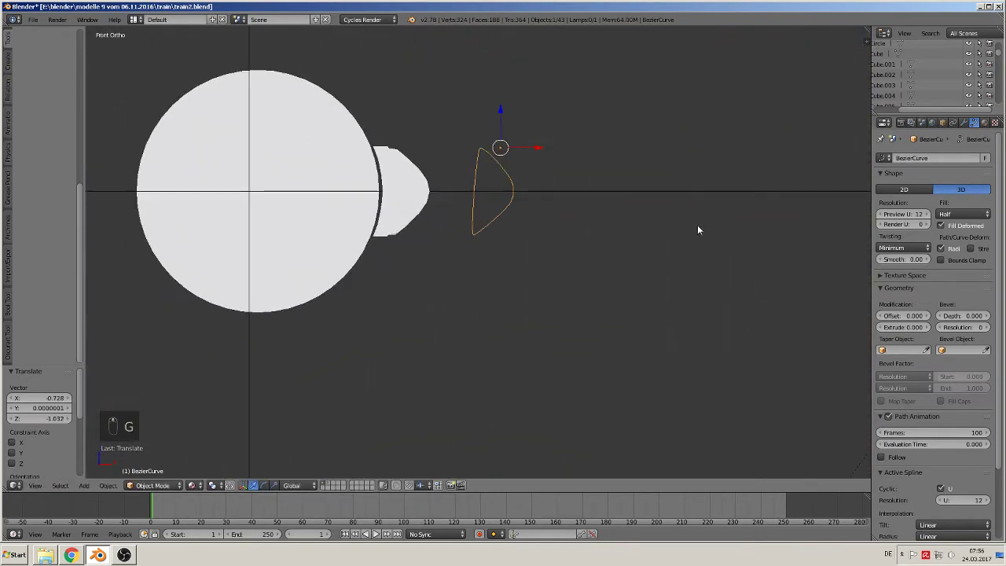
{"action": "scroll", "coordinate": [581, 224], "scroll_direction": "up", "scroll_amount": 3}
{"action": "middle_click_drag", "start_coordinate": [426, 185], "coordinate": [418, 251], "text": "shift"}
{"action": "scroll", "coordinate": [456, 243], "scroll_direction": "up", "scroll_amount": 2}
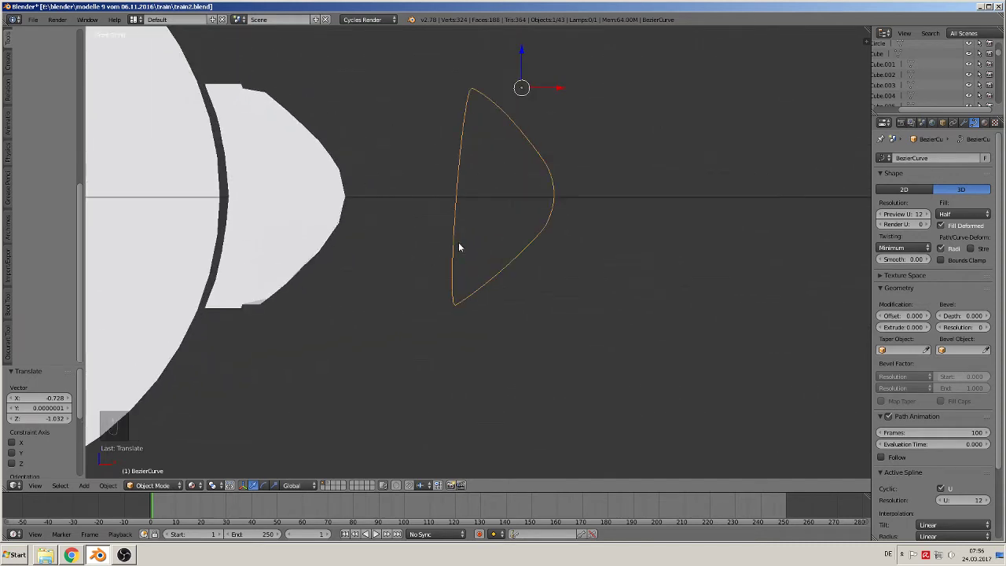
{"action": "key", "text": "Tab"}
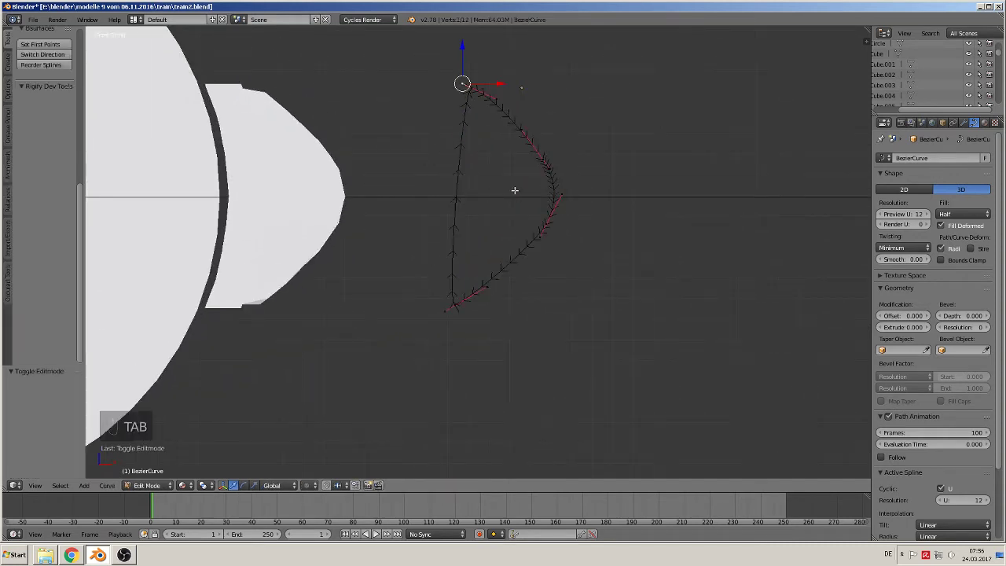
{"action": "right_click", "coordinate": [495, 99]}
{"action": "key", "text": "g"}
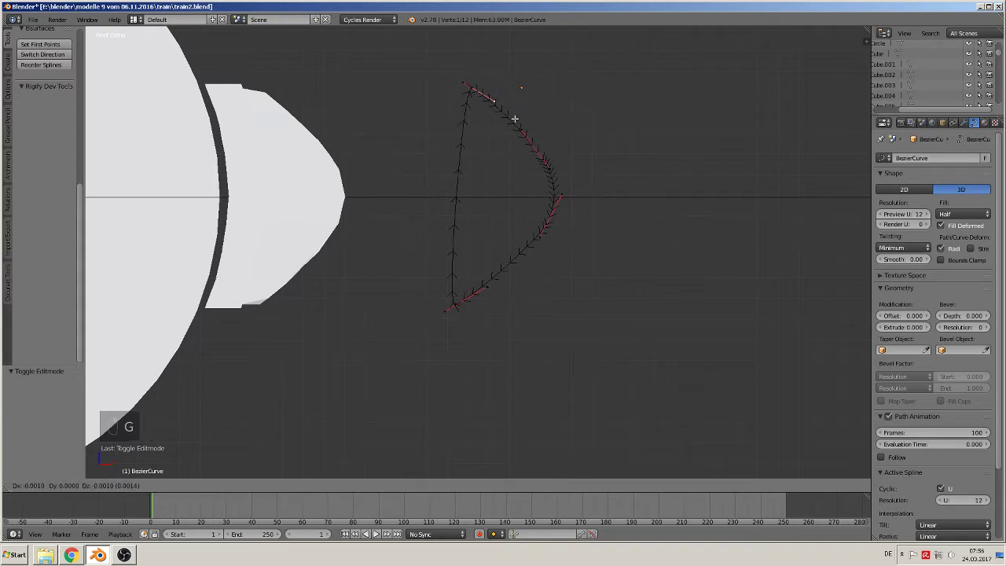
{"action": "left_click", "coordinate": [512, 121]}
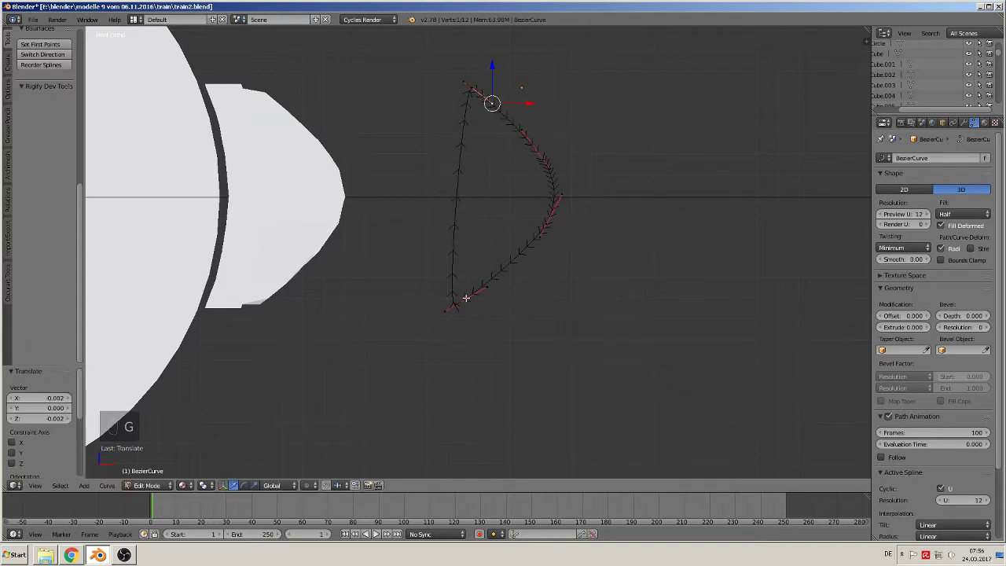
- Pull the lower tip's outer handle in toward its point, about 0.004 in X and 0.002 in Z, to sharpen the corner
{"action": "right_click", "coordinate": [443, 310]}
{"action": "key", "text": "g"}
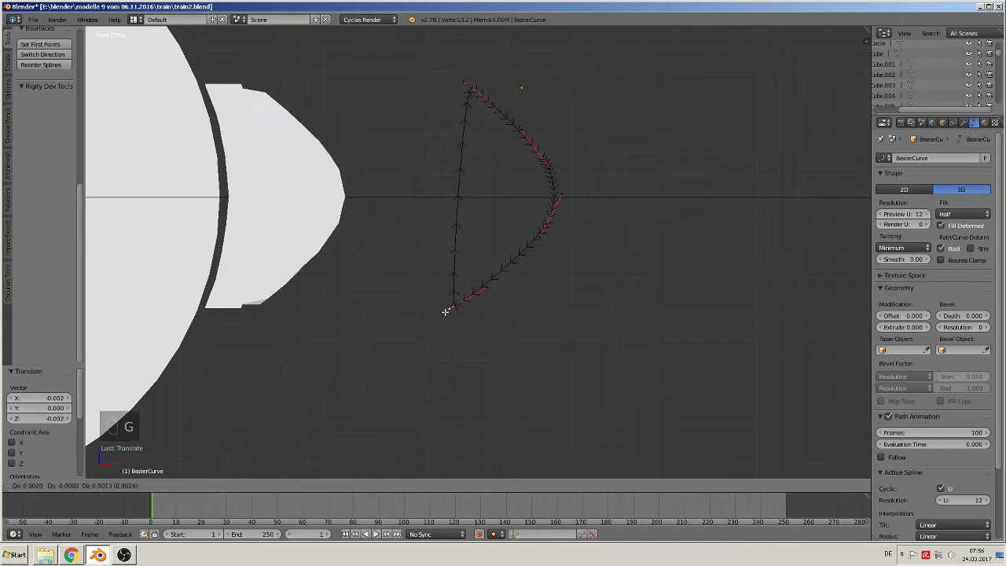
{"action": "left_click", "coordinate": [445, 310]}
{"action": "scroll", "coordinate": [464, 318], "scroll_direction": "up", "scroll_amount": 4}
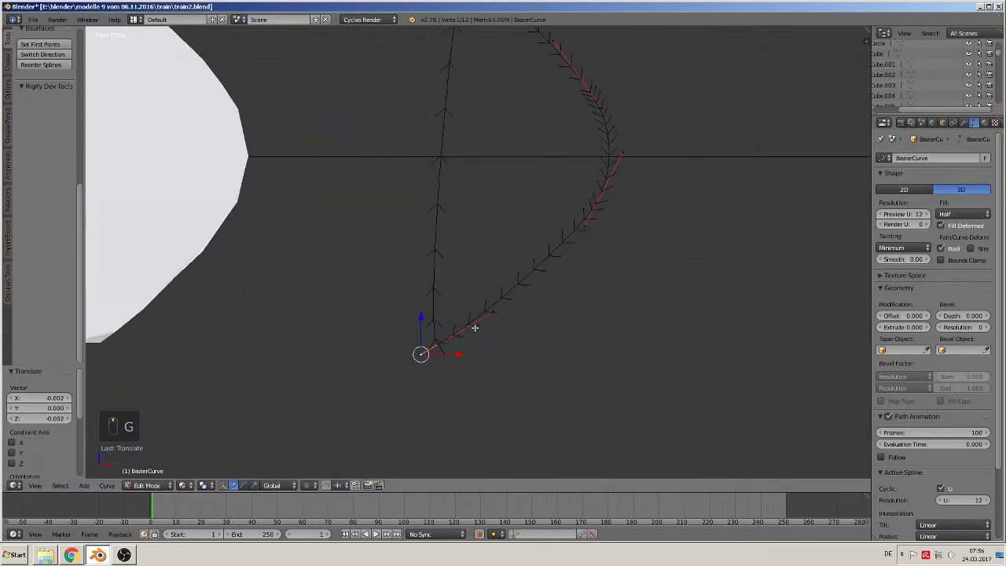
{"action": "key", "text": "g"}
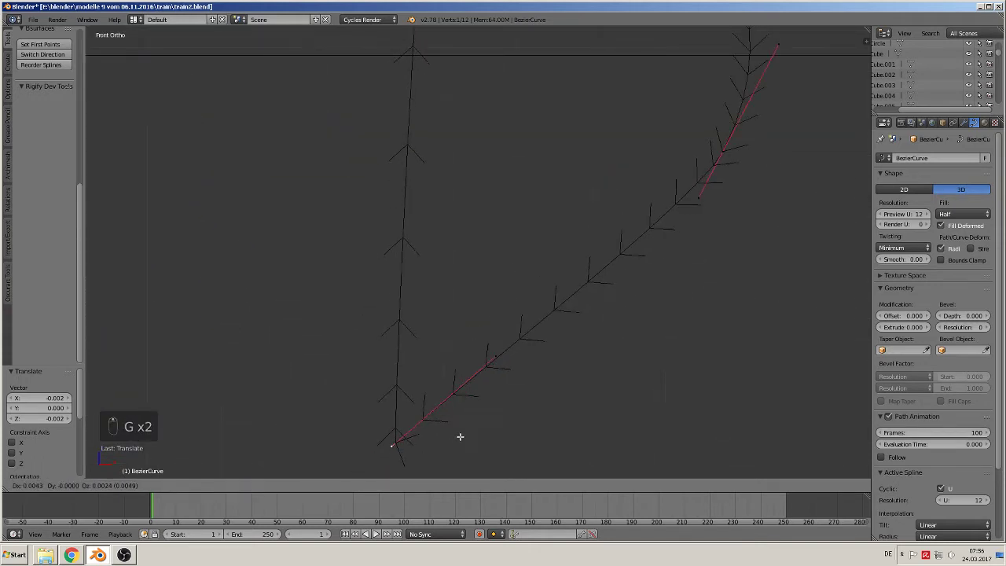
{"action": "left_click", "coordinate": [461, 436]}
- Pull the upper tip's outer handle onto its point, about 0.004 in X and -0.003 in Z, to sharpen the corner
{"action": "scroll", "coordinate": [472, 385], "scroll_direction": "down", "scroll_amount": 3}
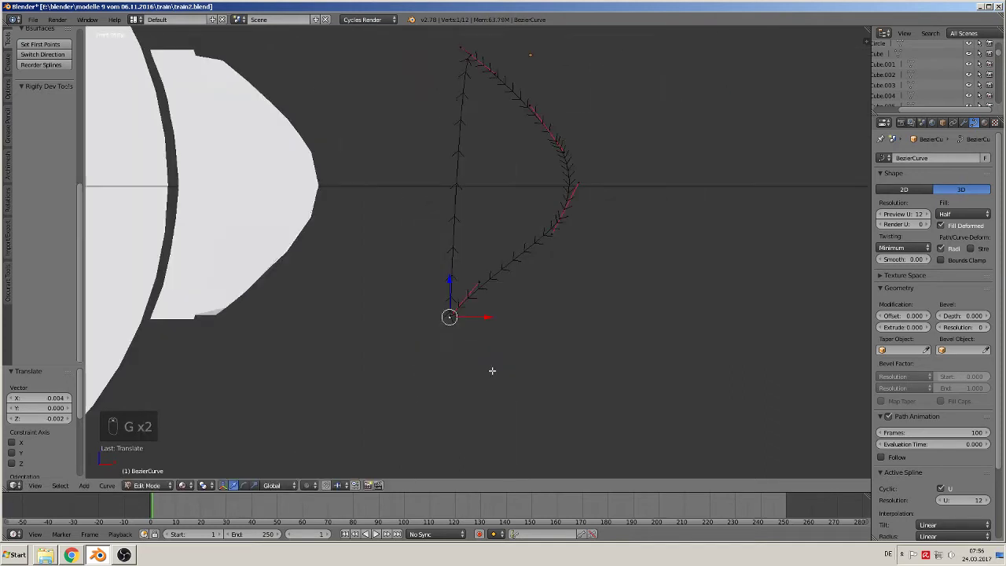
{"action": "scroll", "coordinate": [479, 298], "scroll_direction": "up", "scroll_amount": 5}
{"action": "right_click", "coordinate": [484, 233]}
{"action": "key", "text": "f"}
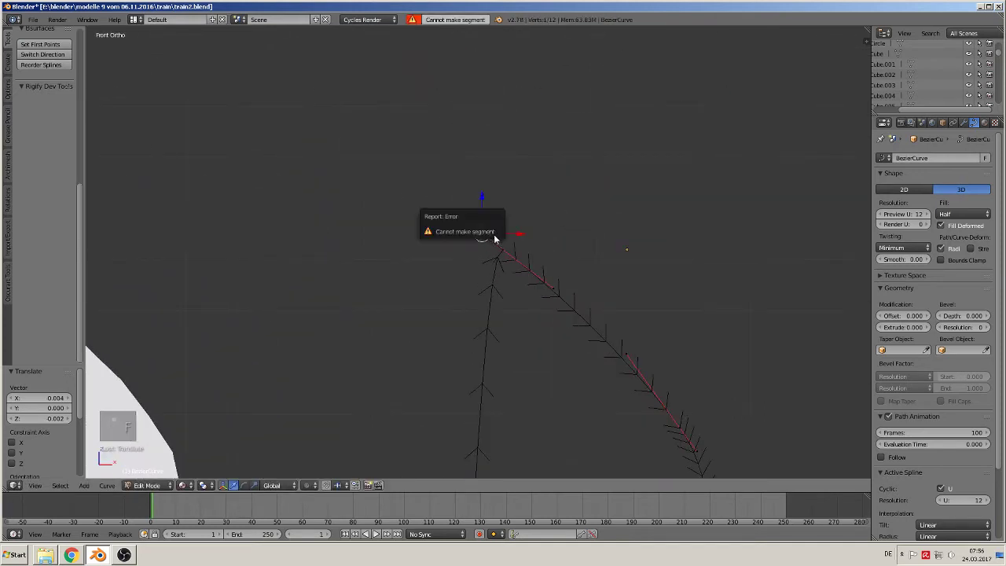
{"action": "key", "text": "g"}
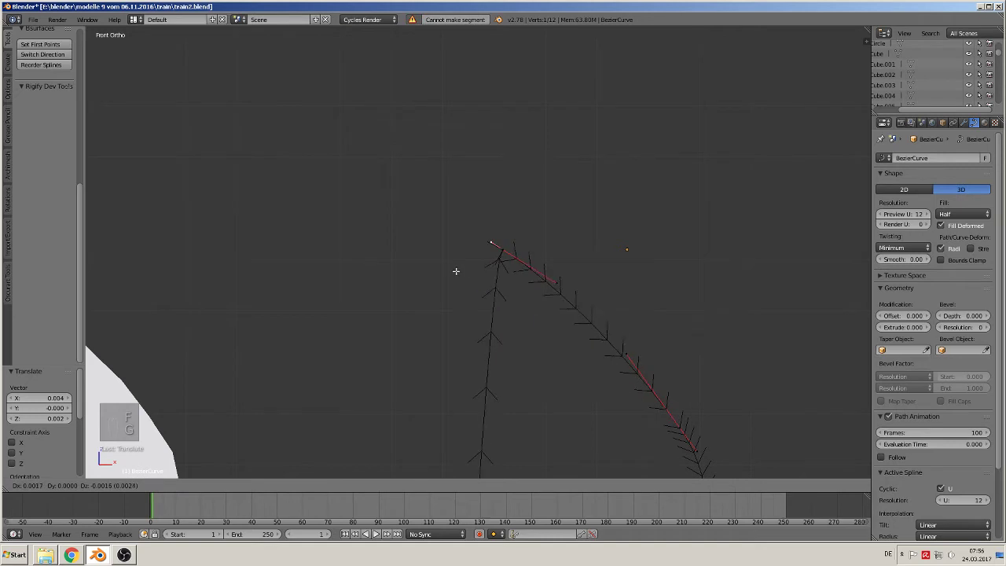
{"action": "left_click", "coordinate": [464, 276]}
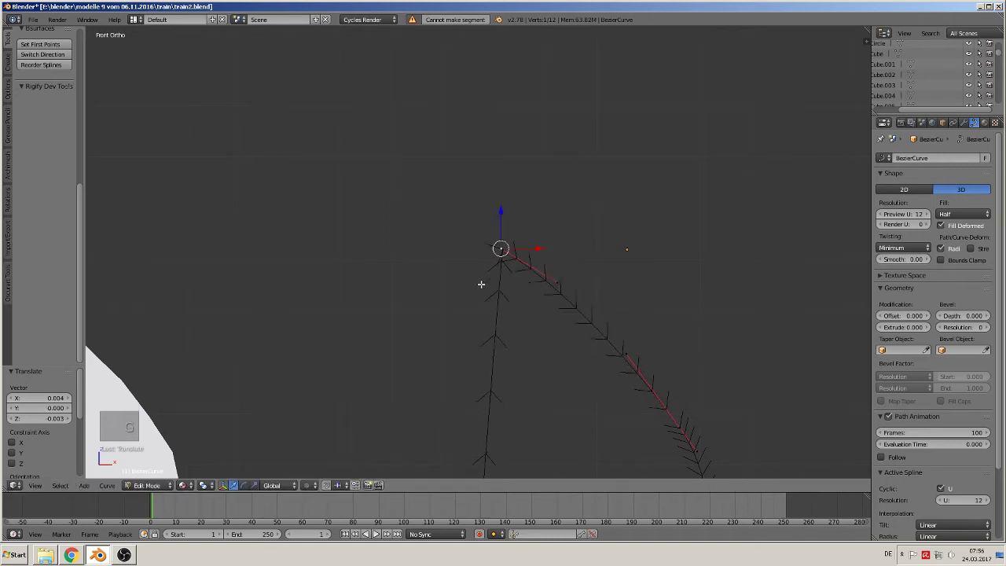
- Lengthen the lower tip's upper handle about 0.010 in X and -0.005 in Z so the lower edge bulges outward
{"action": "scroll", "coordinate": [554, 359], "scroll_direction": "down", "scroll_amount": 2}
{"action": "scroll", "coordinate": [554, 359], "scroll_direction": "down", "scroll_amount": 2}
{"action": "scroll", "coordinate": [549, 341], "scroll_direction": "up", "scroll_amount": 2}
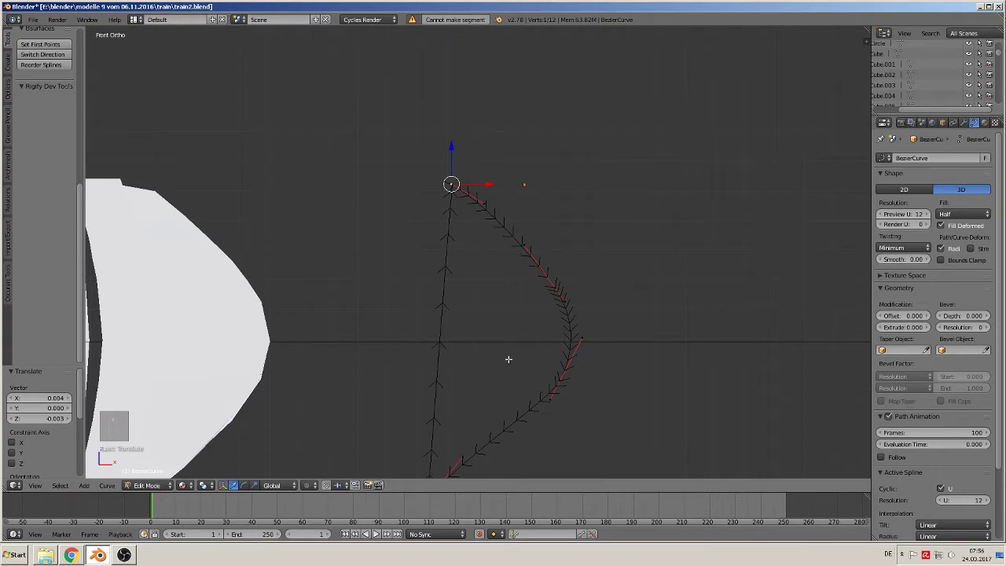
{"action": "scroll", "coordinate": [508, 360], "scroll_direction": "down", "scroll_amount": 2}
{"action": "right_click", "coordinate": [472, 393]}
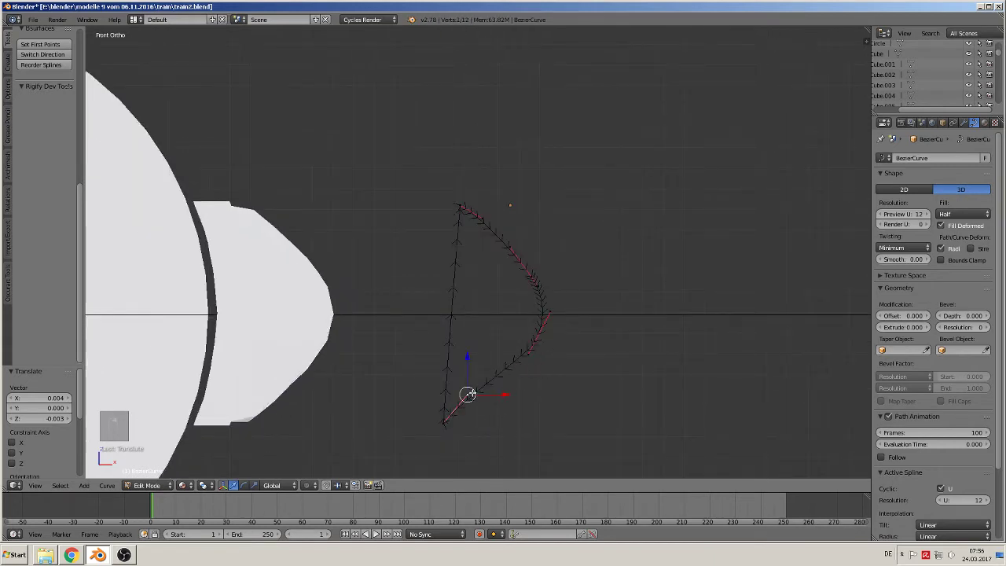
{"action": "key", "text": "g"}
{"action": "left_click", "coordinate": [490, 404]}
- Straighten the curve's inner edge by moving the lower tip about 0.006 in X and the upper tip about -0.002 in X and Z
{"action": "right_click", "coordinate": [443, 422]}
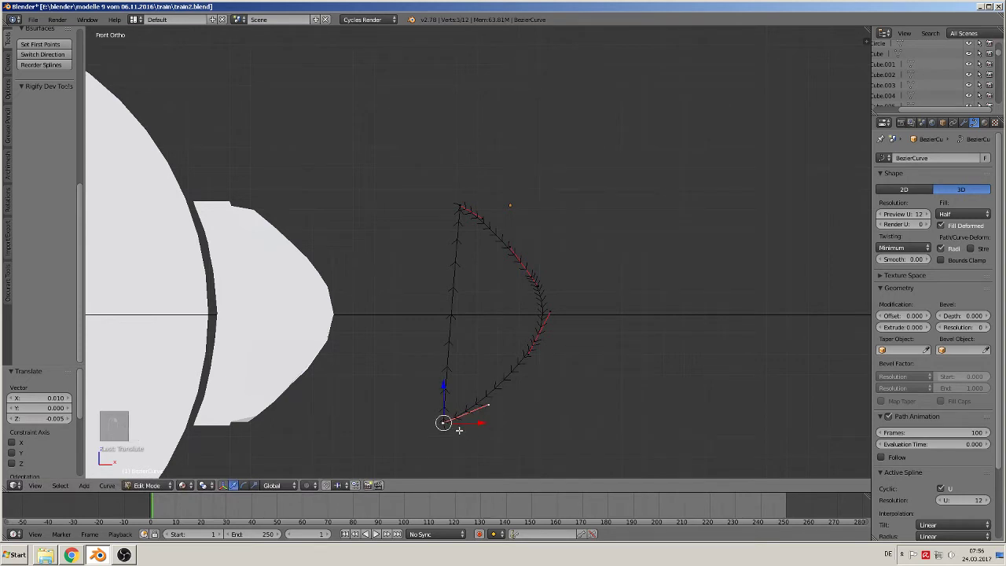
{"action": "key", "text": "g"}
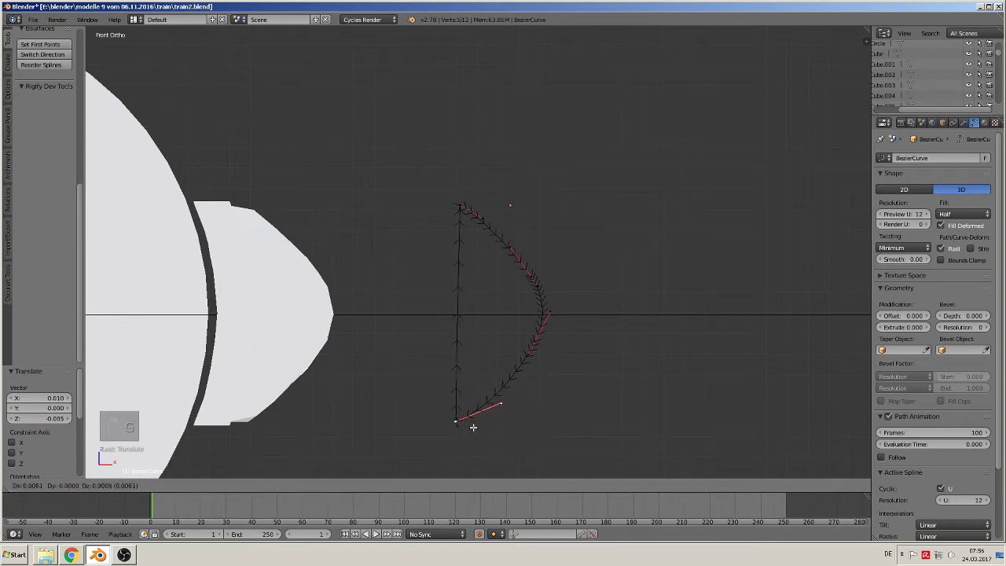
{"action": "scroll", "coordinate": [483, 259], "scroll_direction": "up", "scroll_amount": 6}
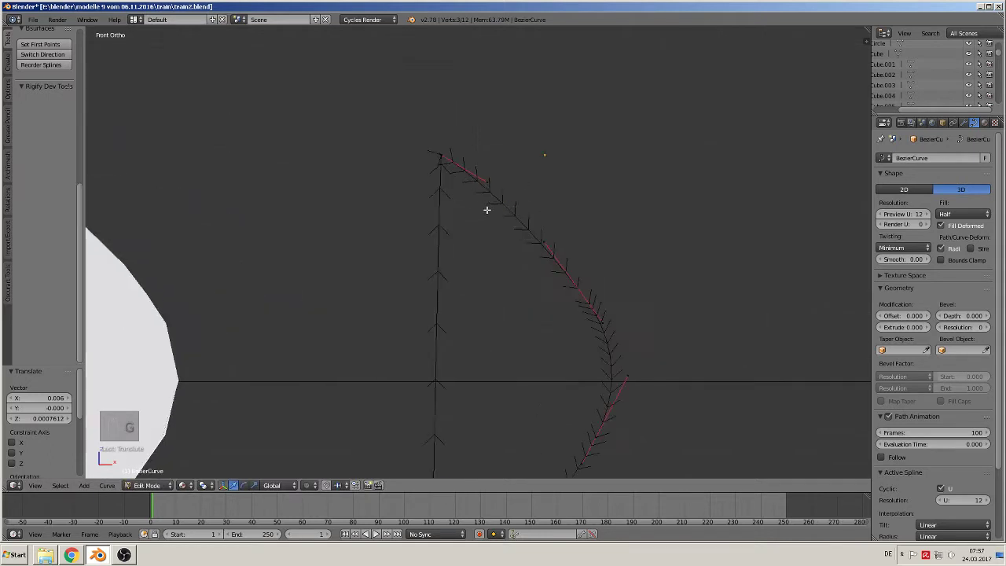
{"action": "right_click", "coordinate": [427, 117]}
{"action": "key", "text": "g"}
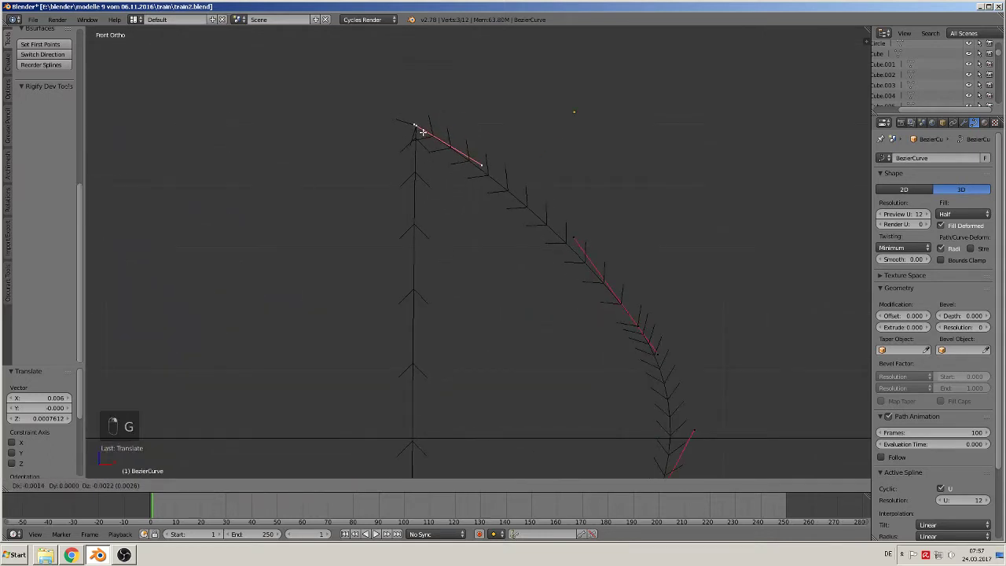
{"action": "left_click", "coordinate": [417, 127]}
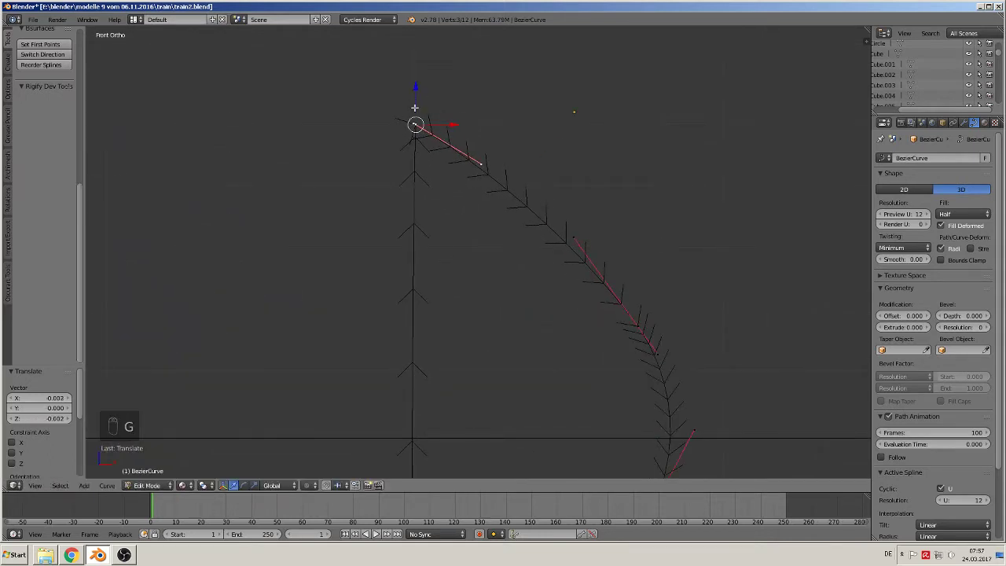
- Nudge the curve's lower corner control point about 0.0003 in X and 0.0002 in Z to line up with the straight edge
{"action": "middle_click_drag", "start_coordinate": [415, 123], "coordinate": [564, 412]}
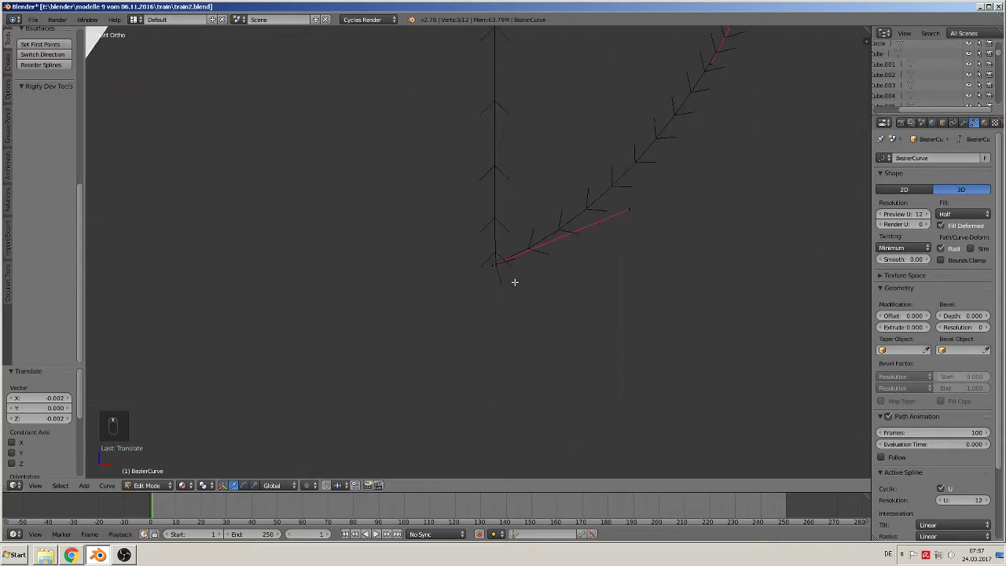
{"action": "right_click", "coordinate": [497, 267]}
{"action": "key", "text": "g"}
{"action": "left_click", "coordinate": [524, 303]}
{"action": "scroll", "coordinate": [538, 297], "scroll_direction": "down", "scroll_amount": 1}
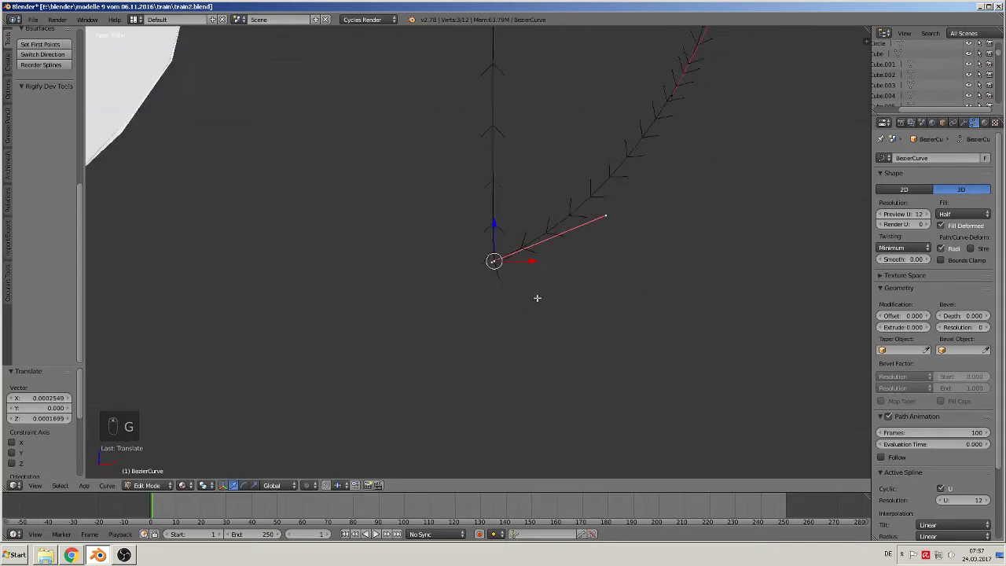
{"action": "key", "text": "KP_1"}
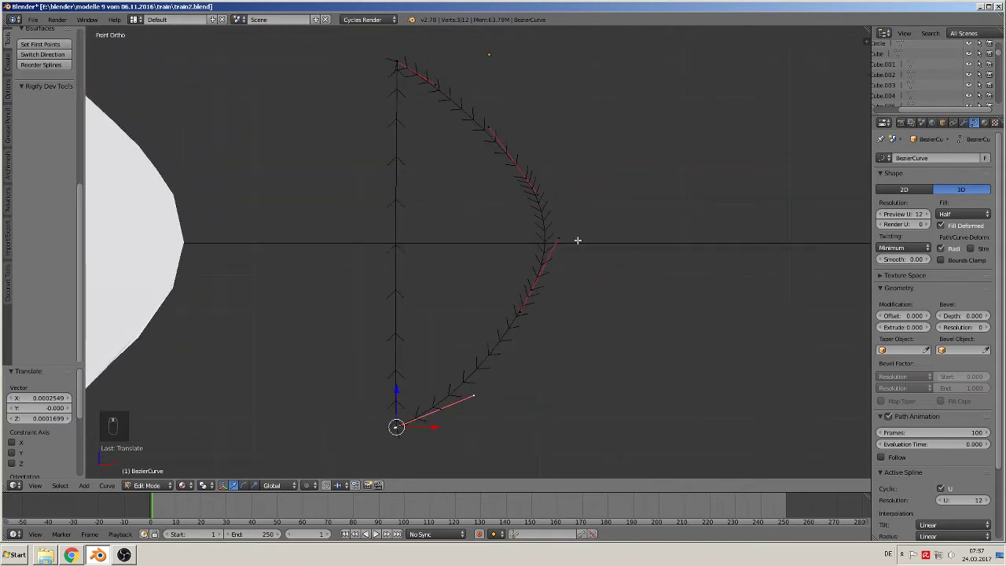
- Move the lower handle of the lower arc point down about 0.005 and slightly adjust the upper arc point's lower handle
{"action": "key", "text": "Tab"}
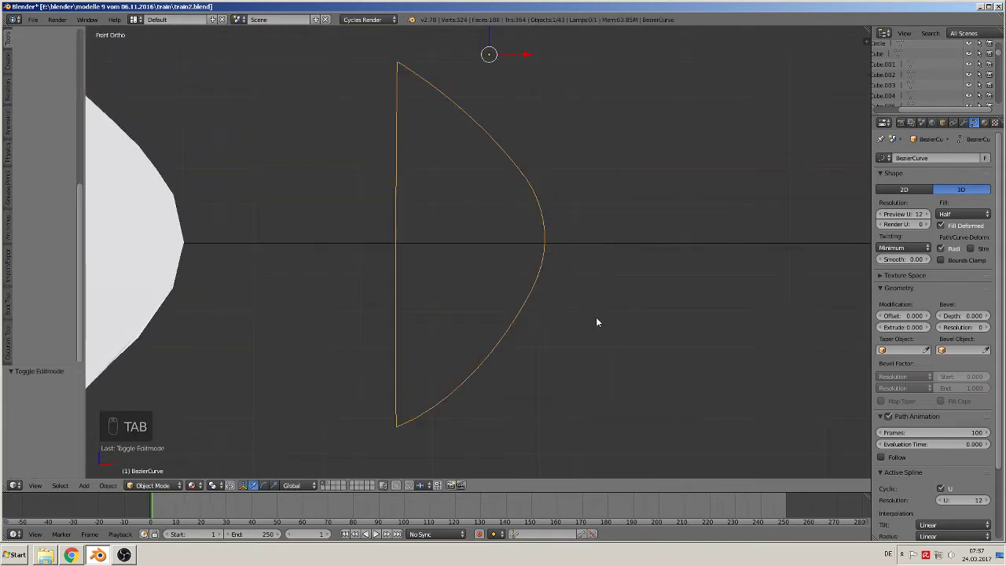
{"action": "key", "text": "Tab"}
{"action": "key", "text": "g"}
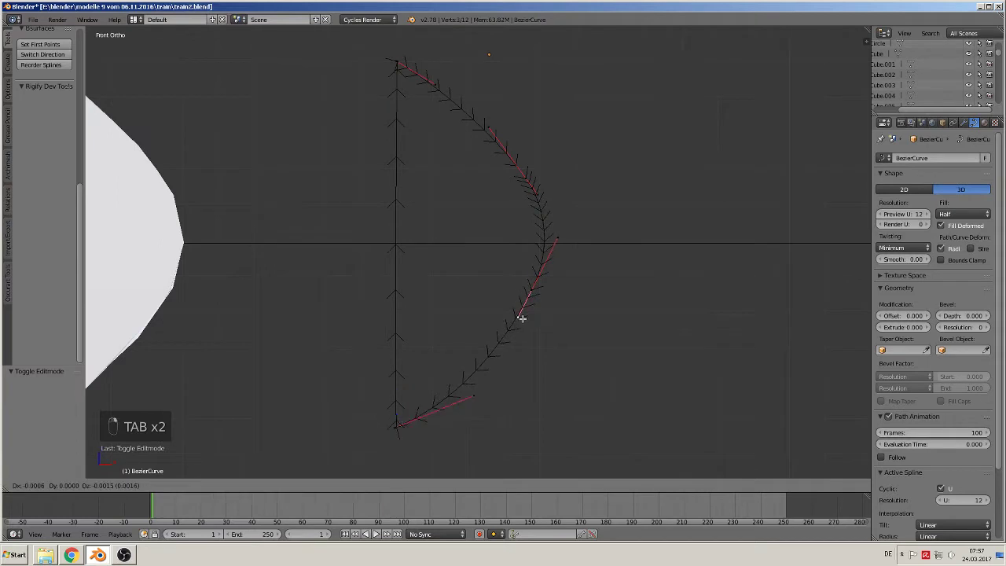
{"action": "left_click", "coordinate": [521, 331]}
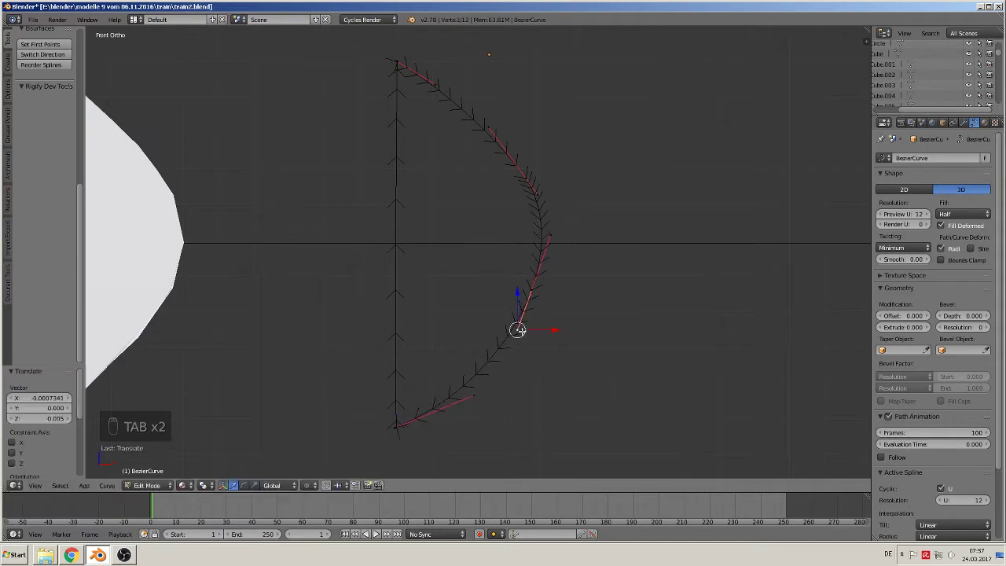
{"action": "key", "text": "g"}
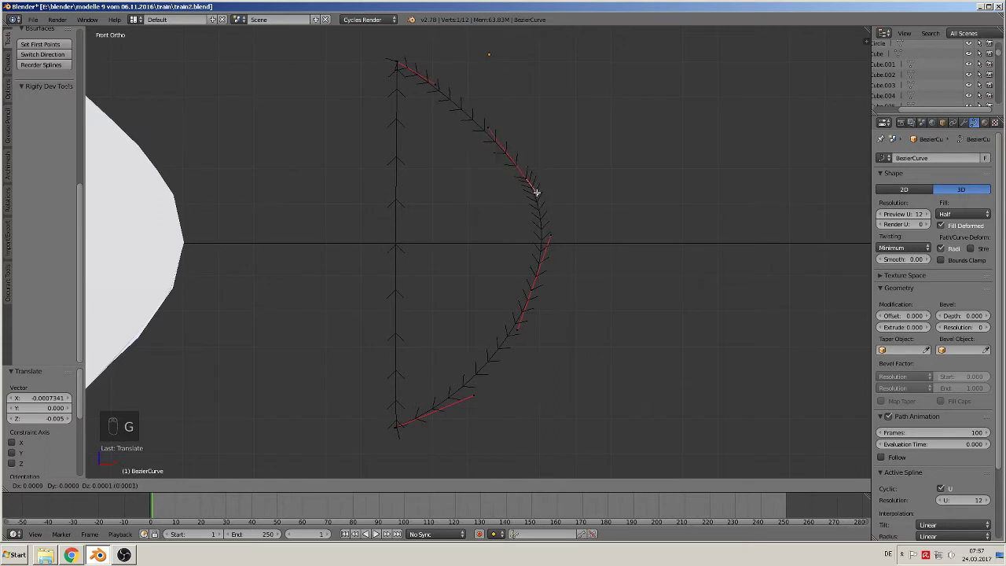
{"action": "left_click", "coordinate": [538, 193]}
- Nudge the upper arc point's upper handle inward by about 0.0006 in X
{"action": "key", "text": "Tab"}
{"action": "key", "text": "Tab"}
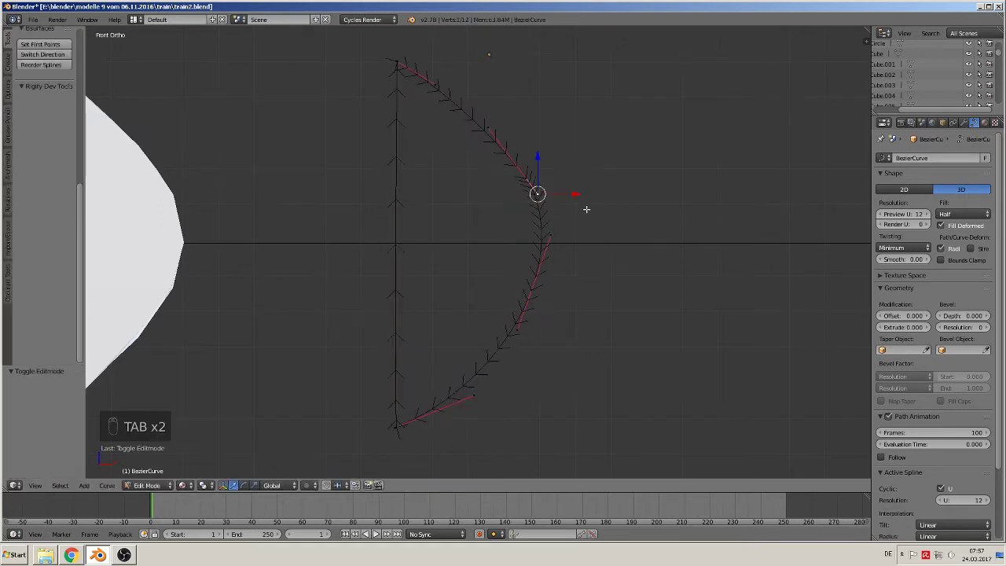
{"action": "right_click", "coordinate": [489, 129]}
{"action": "key", "text": "g"}
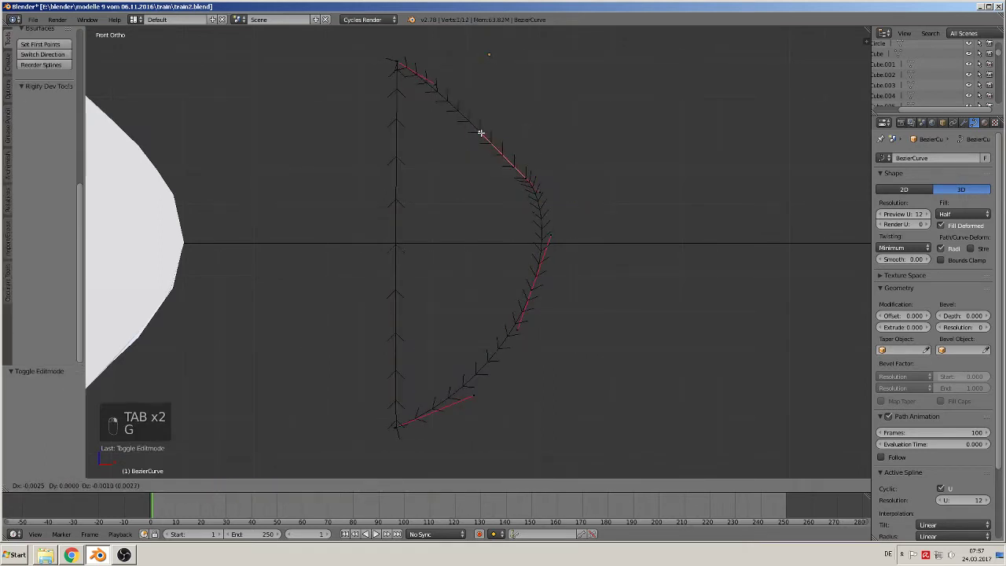
{"action": "left_click", "coordinate": [486, 128]}
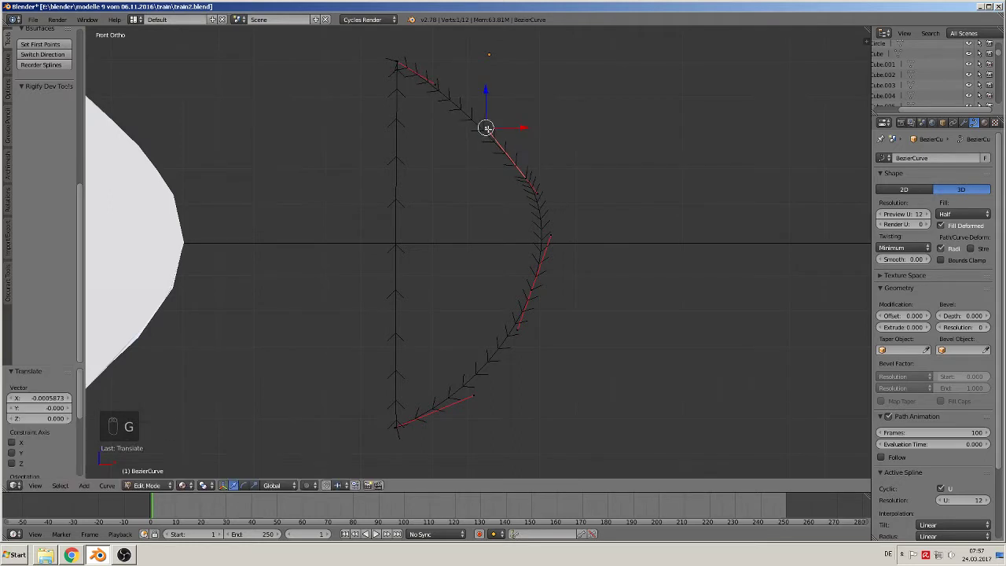
{"action": "right_click", "coordinate": [536, 193]}
{"action": "key", "text": "g"}
{"action": "right_click", "coordinate": [539, 200]}
- Move the whole upper arc control point upward to bulge the upper part of the arc
{"action": "right_click", "coordinate": [528, 178]}
{"action": "key", "text": "g"}
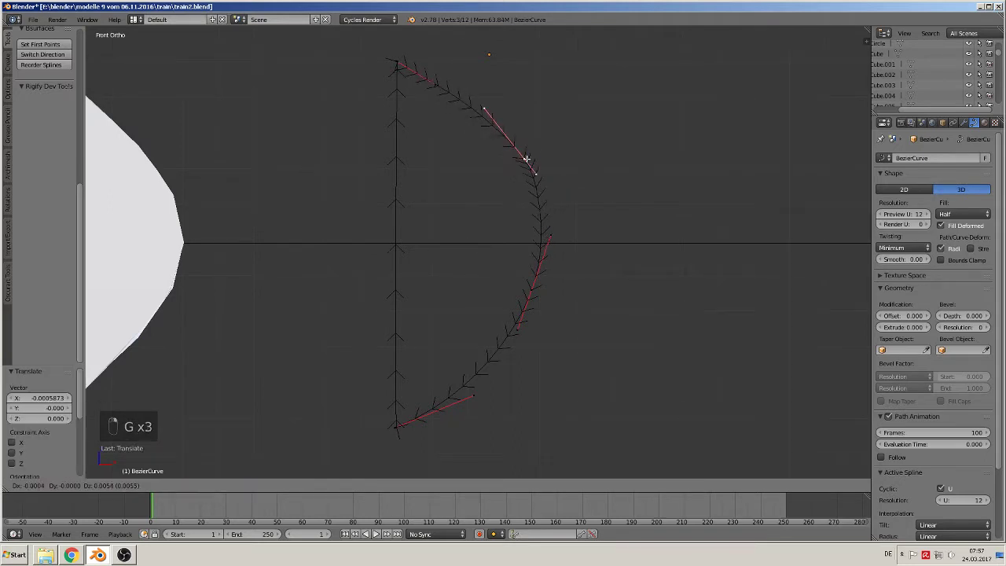
{"action": "left_click", "coordinate": [527, 163]}
{"action": "key", "text": "Tab"}
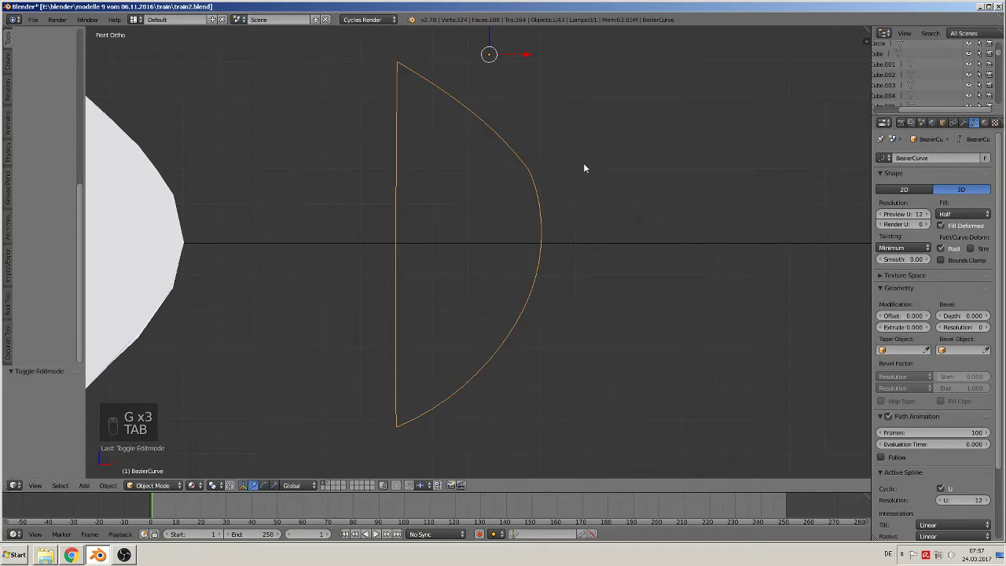
- Shift the upper arc point's lower handle about 0.002 in X and -0.003 in Z, and move the point itself slightly down and inward
{"action": "key", "text": "Tab"}
{"action": "right_click", "coordinate": [538, 181]}
{"action": "key", "text": "g"}
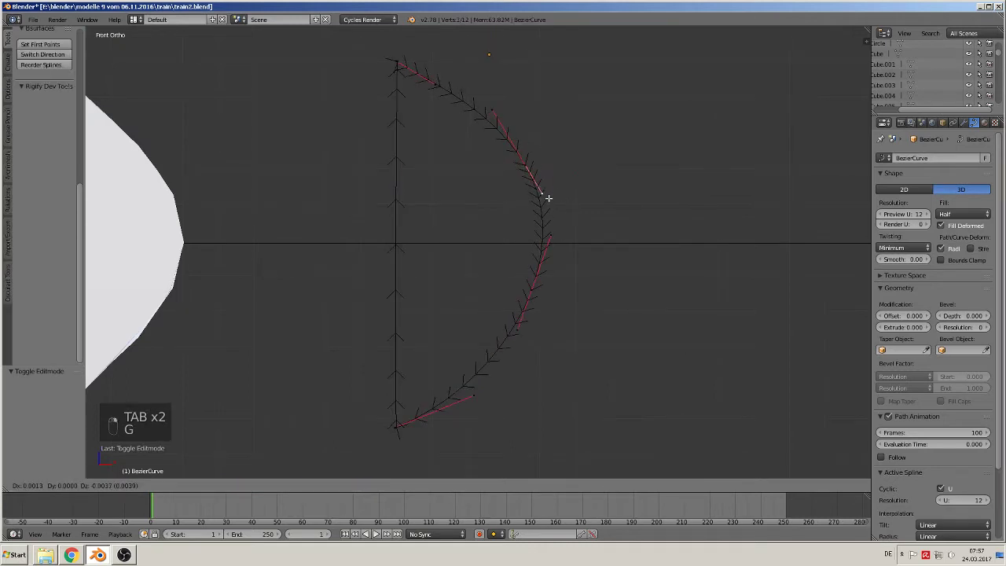
{"action": "left_click", "coordinate": [551, 195]}
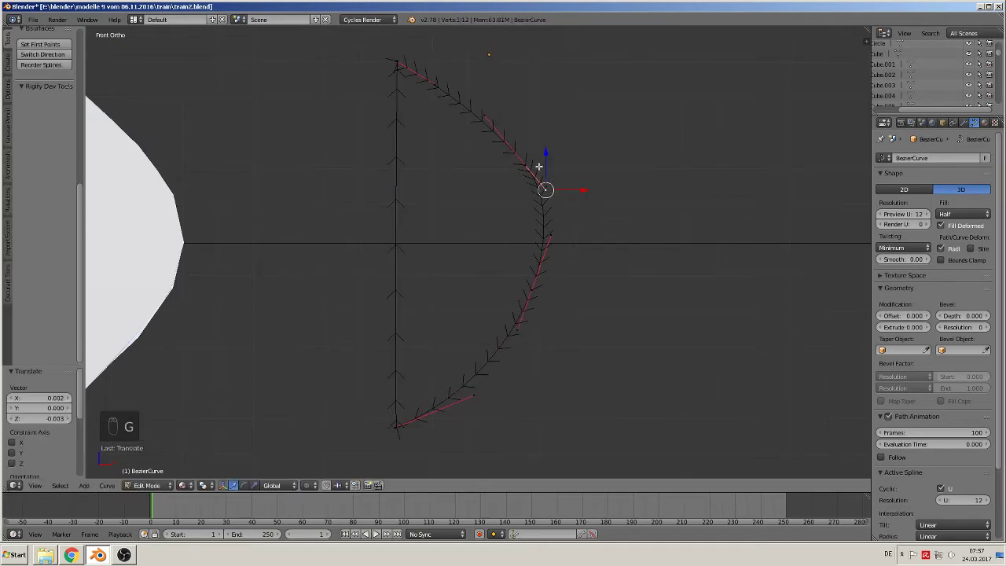
{"action": "right_click", "coordinate": [529, 165]}
{"action": "key", "text": "g"}
{"action": "left_click", "coordinate": [522, 170]}
{"action": "key", "text": "Tab"}
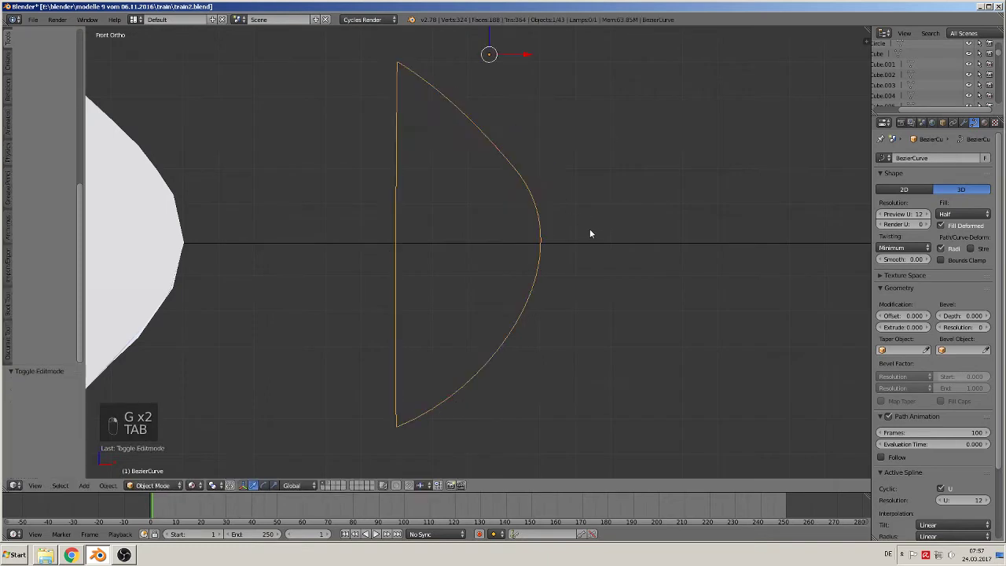
- Lengthen the top corner point's handle down along the arc to round the upper segment
{"action": "key", "text": "Tab"}
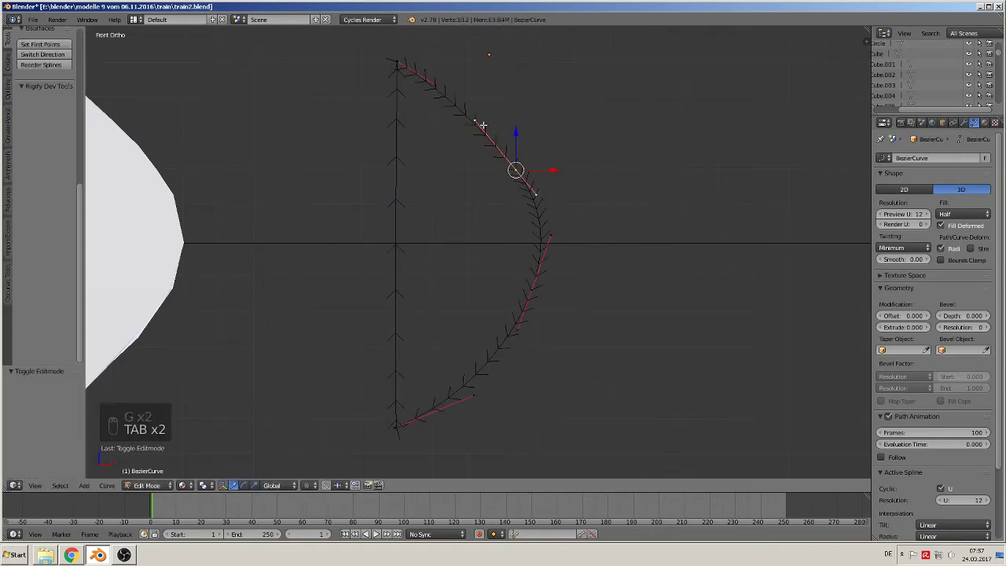
{"action": "right_click", "coordinate": [442, 90]}
{"action": "key", "text": "g"}
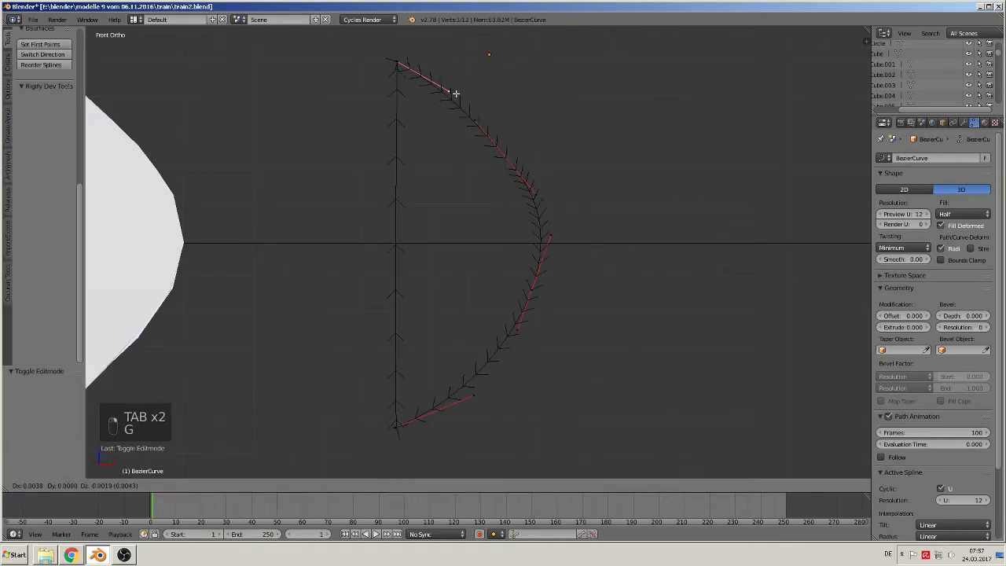
{"action": "left_click", "coordinate": [451, 91]}
{"action": "key", "text": "Tab"}
{"action": "key", "text": "Tab"}
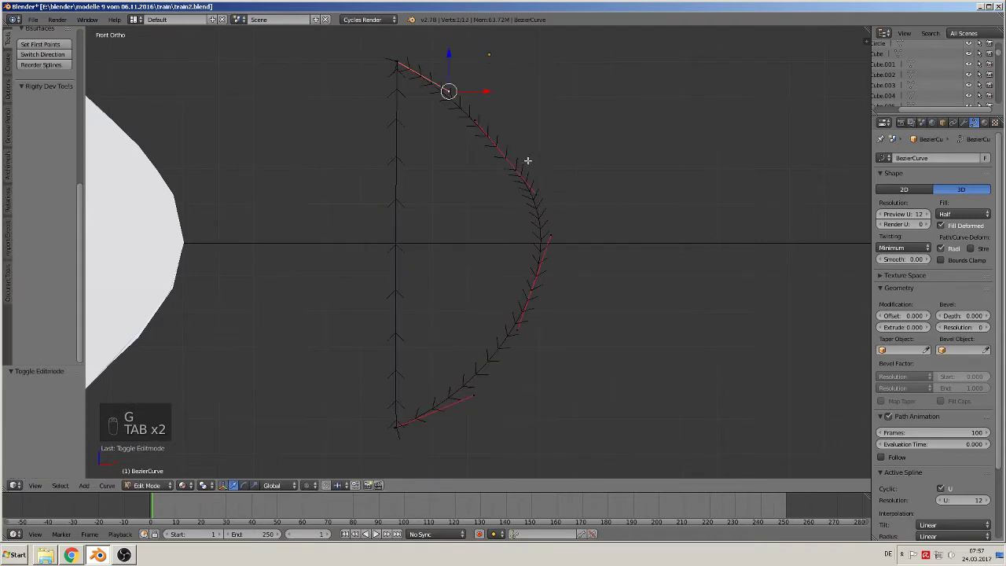
- Move the upper arc point's upper handle slightly outward to smooth the arc, and finish editing the curve
{"action": "right_click", "coordinate": [478, 118]}
{"action": "key", "text": "g"}
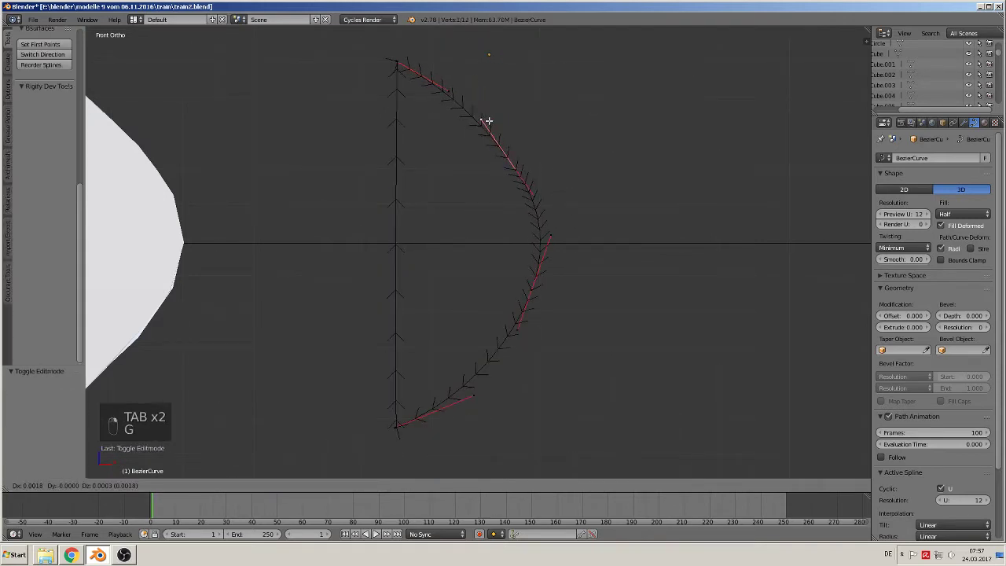
{"action": "left_click", "coordinate": [489, 118]}
{"action": "key", "text": "Tab"}
{"action": "key", "text": "KP_5"}
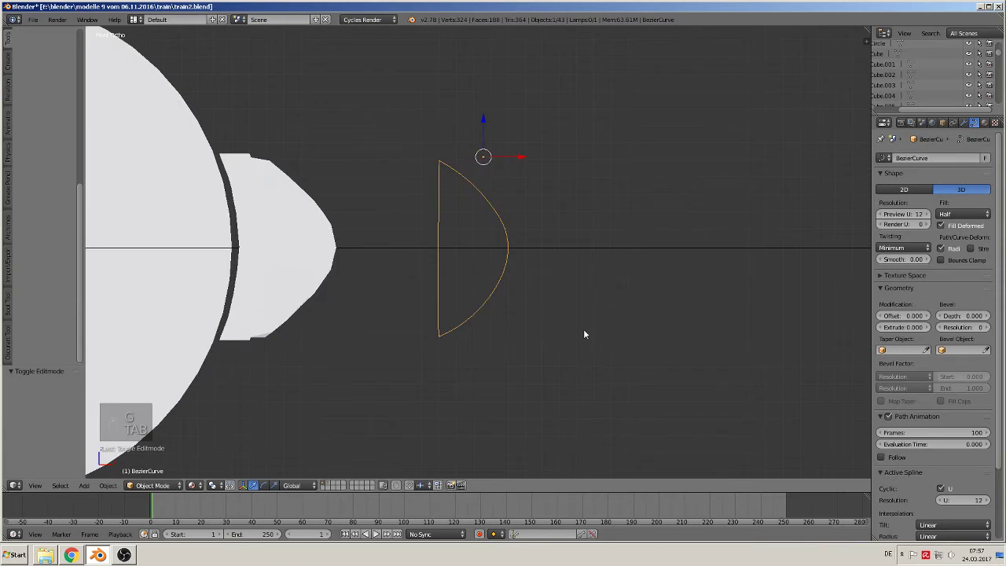
- Duplicate the finished curve and place the copy 0.114 away along the X axis
{"action": "key", "text": "Tab"}
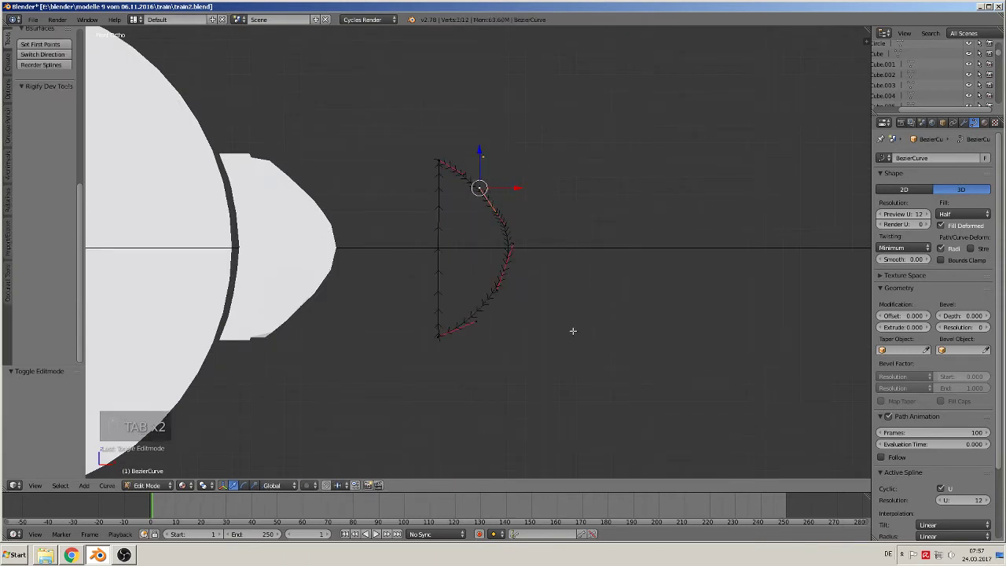
{"action": "key", "text": "Tab"}
{"action": "key", "text": "shift+d"}
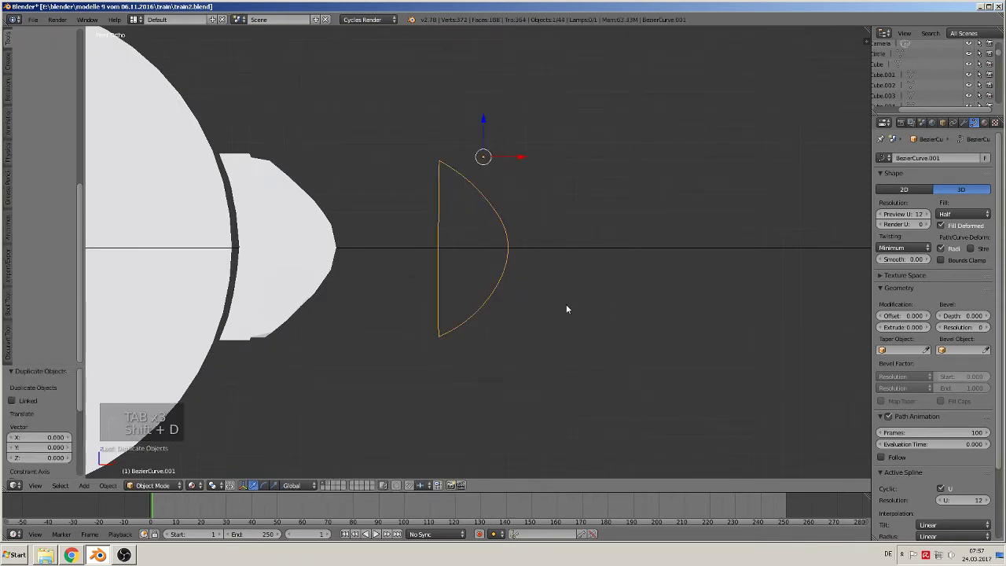
{"action": "left_click", "coordinate": [670, 202]}
- Convert the original curve to a mesh and fill its closed outline with a face
{"action": "right_click", "coordinate": [507, 236]}
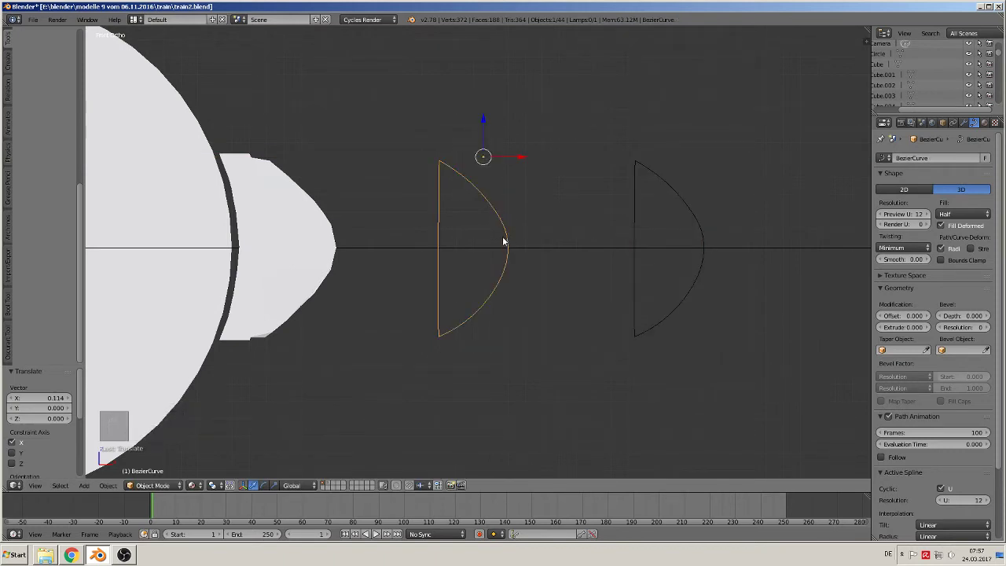
{"action": "key", "text": "alt+c"}
{"action": "left_click", "coordinate": [491, 253]}
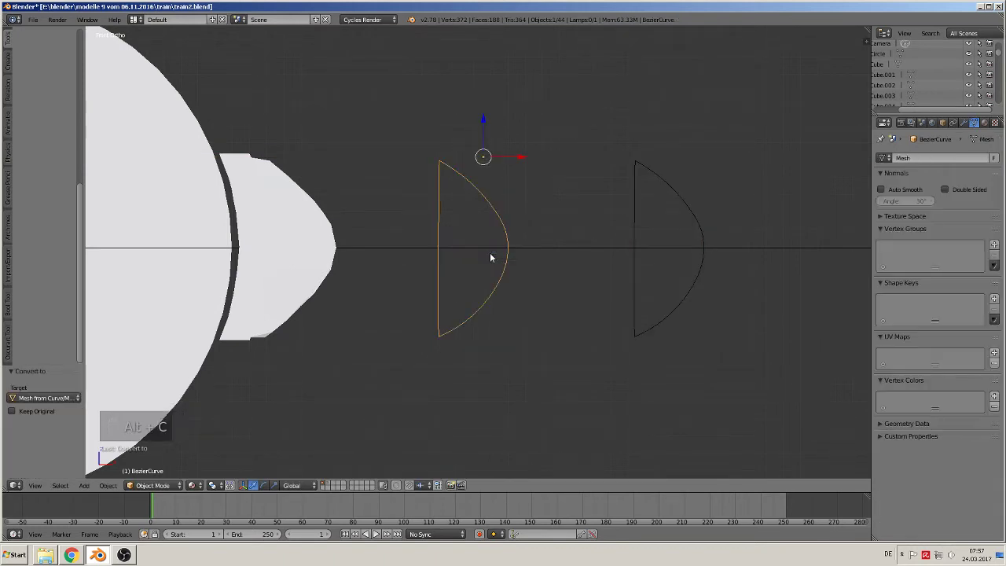
{"action": "key", "text": "Tab"}
{"action": "key", "text": "a"}
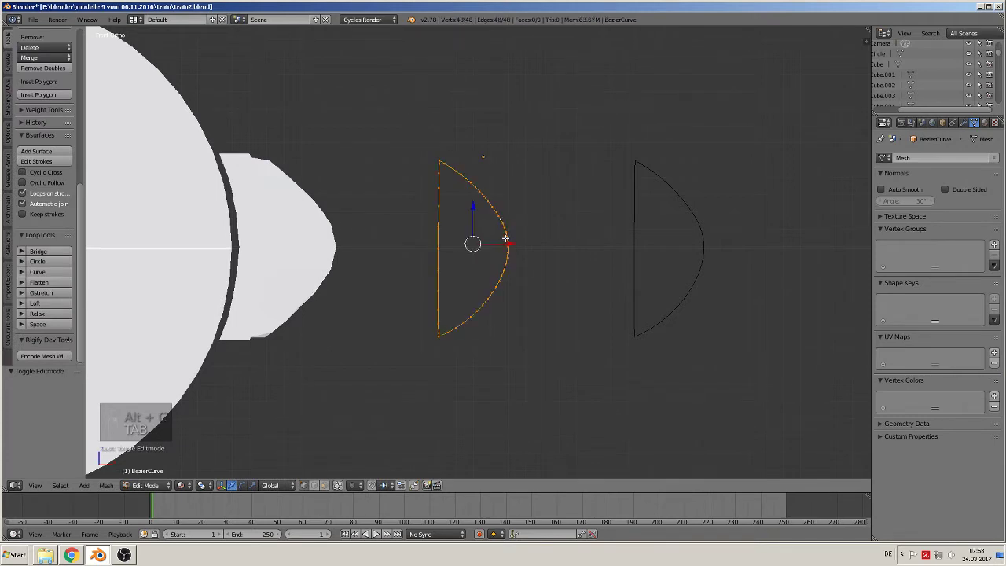
{"action": "key", "text": "f"}
- Extrude the half-moon face along the Y axis to give it thickness
{"action": "middle_click_drag", "start_coordinate": [514, 290], "coordinate": [468, 336]}
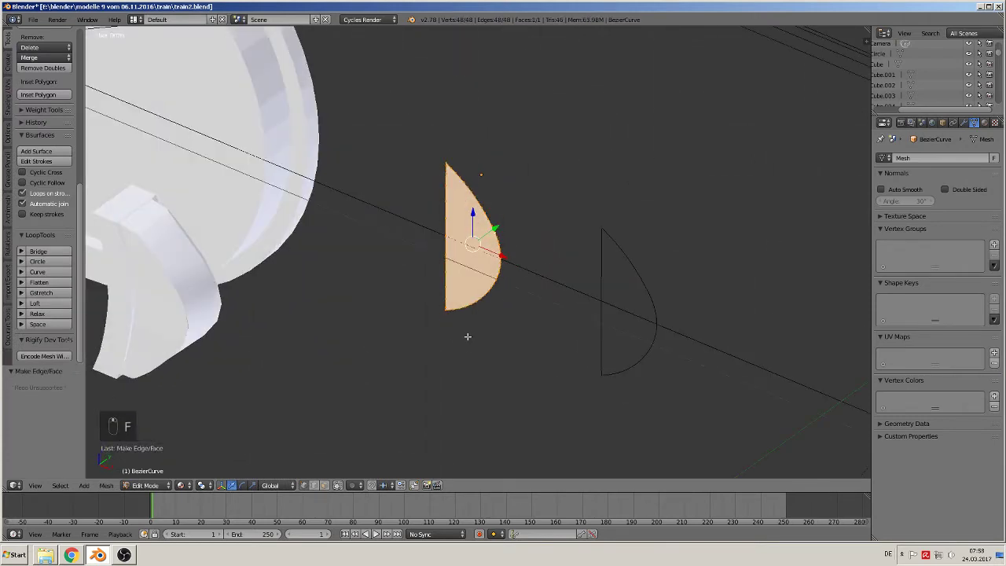
{"action": "key", "text": "e"}
{"action": "left_click_drag", "start_coordinate": [499, 225], "coordinate": [512, 219]}
{"action": "key", "text": "Tab"}
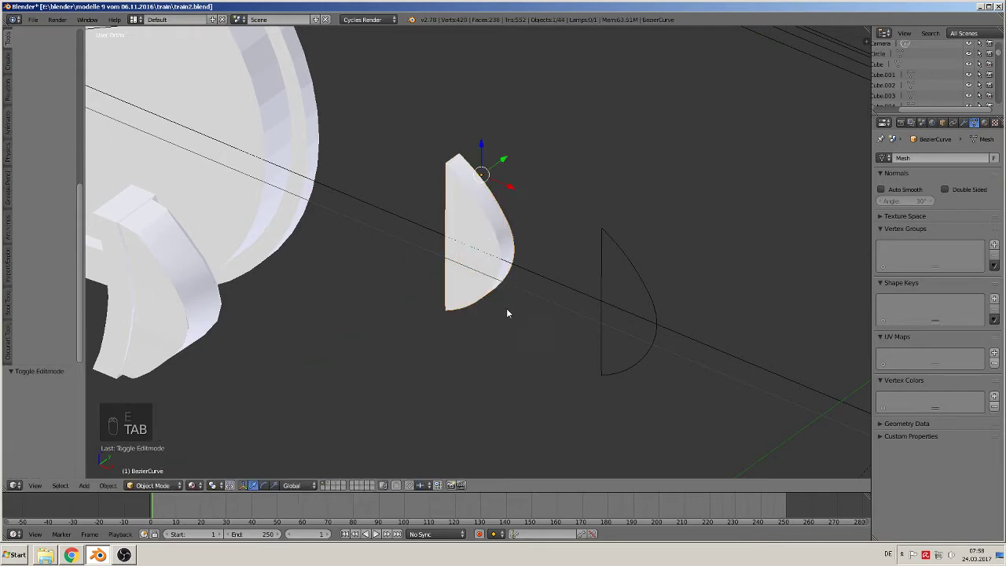
- Move the extruded half-moon piece -0.182 along the Y axis, in line with the block beside the wheel
{"action": "middle_click_drag", "start_coordinate": [505, 309], "coordinate": [474, 199]}
{"action": "key", "text": "g"}
{"action": "left_click_drag", "start_coordinate": [342, 277], "coordinate": [342, 276]}
- Duplicate the block beside the wheel and place the copy beyond the spare curve outline
{"action": "middle_click_drag", "start_coordinate": [362, 289], "coordinate": [519, 241], "text": "shift"}
{"action": "right_click", "coordinate": [363, 221]}
{"action": "key", "text": "KP_1"}
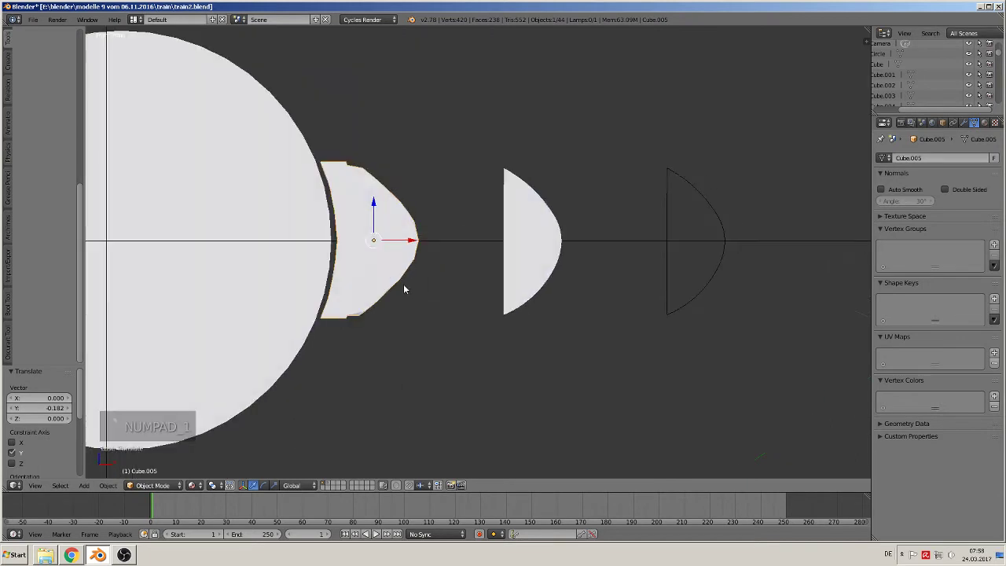
{"action": "key", "text": "shift+d"}
{"action": "right_click", "coordinate": [382, 251]}
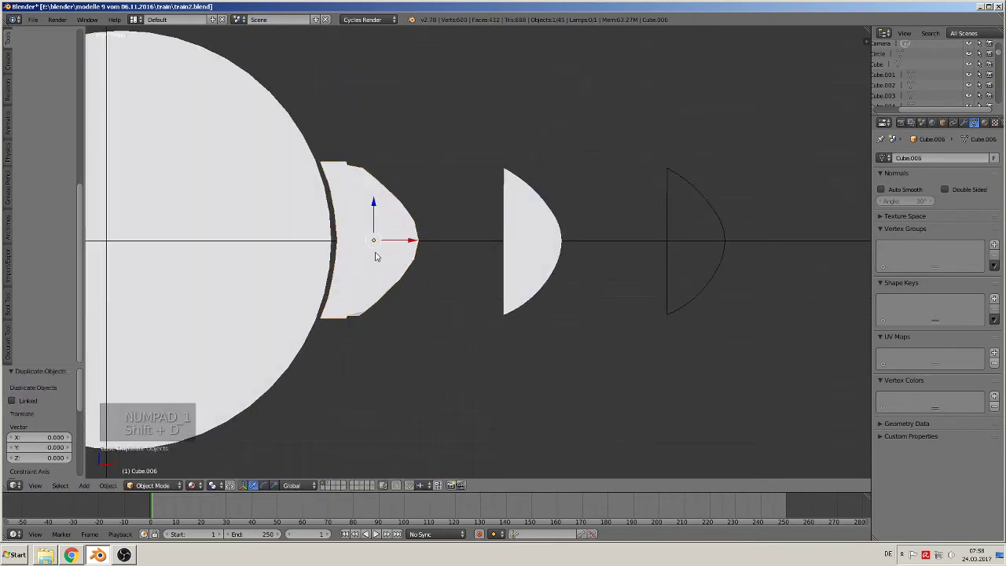
{"action": "key", "text": "g"}
{"action": "left_click", "coordinate": [784, 281]}
- Delete the vertices of the original block's angular outer bulge, keeping the curved strip next to the wheel
{"action": "right_click", "coordinate": [397, 233]}
{"action": "key", "text": "Tab"}
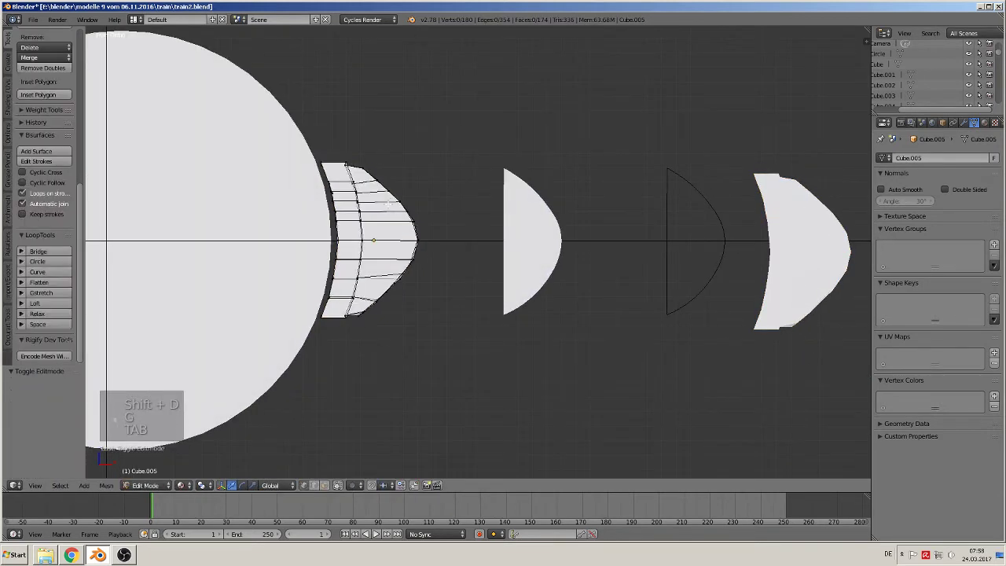
{"action": "key", "text": "c"}
{"action": "mouse_move", "coordinate": [369, 162]}
{"action": "left_mouse_down"}
{"action": "mouse_move", "coordinate": [397, 189]}
{"action": "mouse_move", "coordinate": [413, 236]}
{"action": "mouse_move", "coordinate": [392, 292]}
{"action": "mouse_move", "coordinate": [363, 318]}
{"action": "left_mouse_up"}
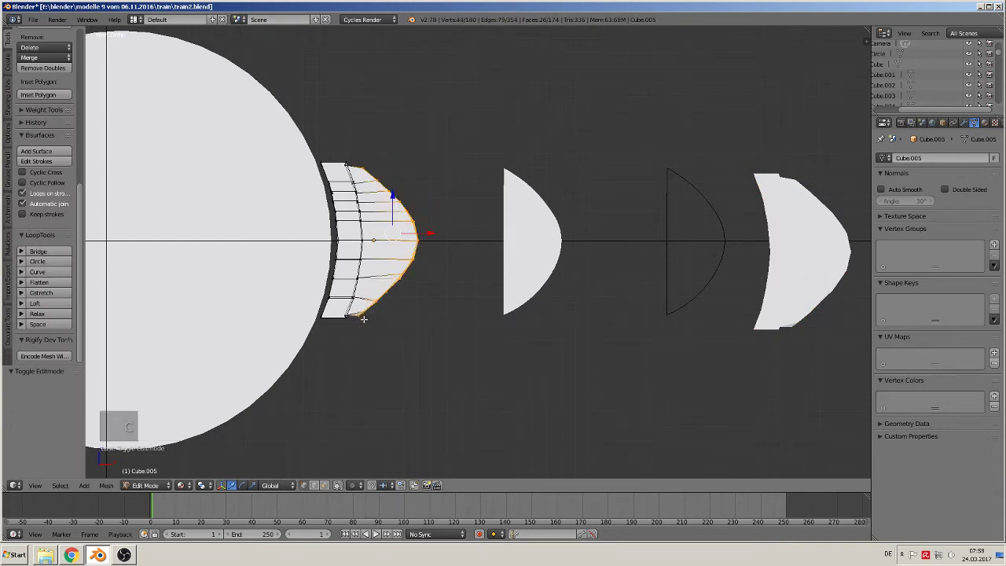
{"action": "key", "text": "x"}
{"action": "left_click", "coordinate": [382, 257]}
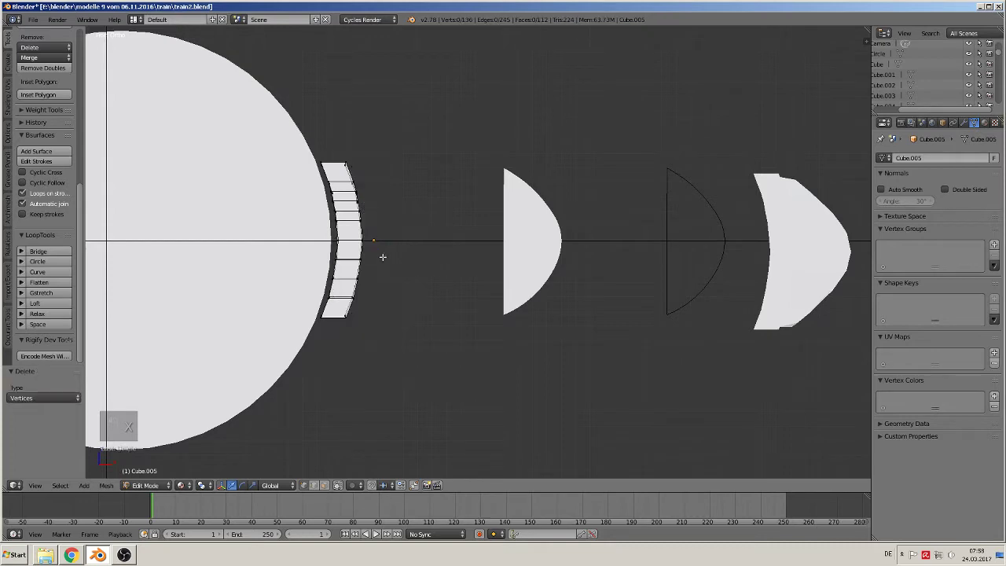
- Move the half-moon piece -0.111 along X onto the trimmed block and shift it 0.024 along Y
{"action": "key", "text": "Tab"}
{"action": "right_click", "coordinate": [531, 250]}
{"action": "key", "text": "g"}
{"action": "key", "text": "x"}
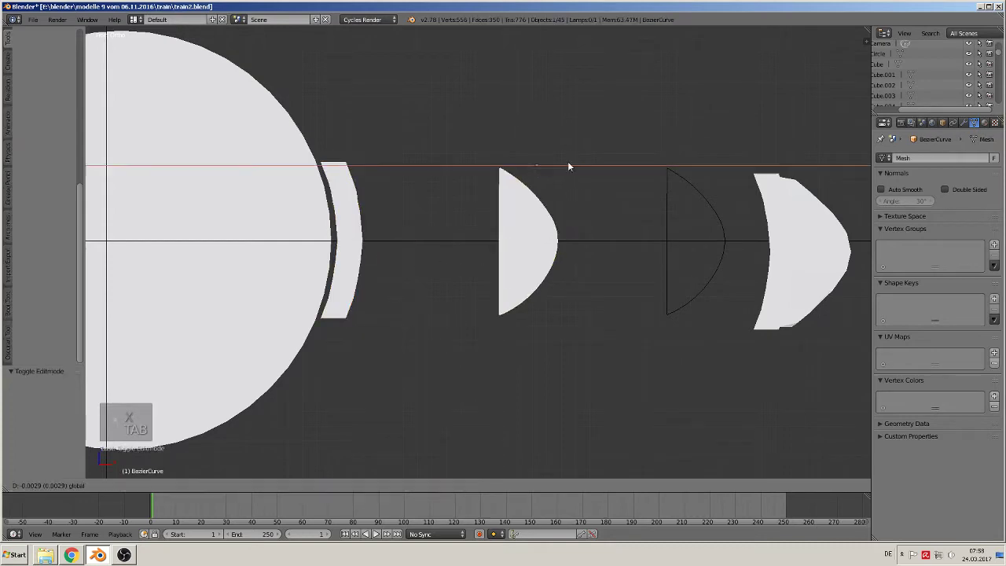
{"action": "left_click", "coordinate": [415, 174]}
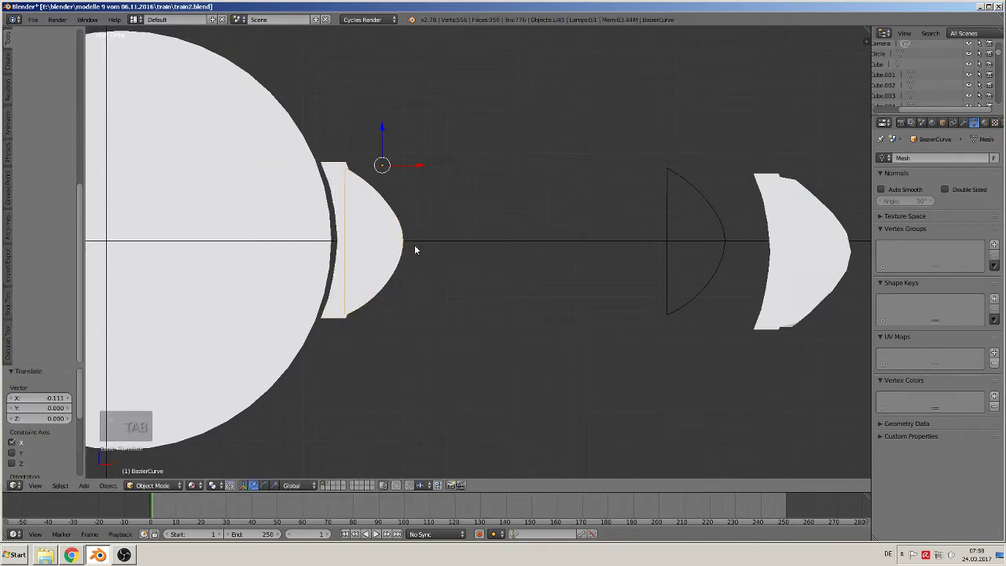
{"action": "middle_click_drag", "start_coordinate": [415, 245], "coordinate": [340, 312]}
{"action": "left_click_drag", "start_coordinate": [400, 171], "coordinate": [427, 169]}
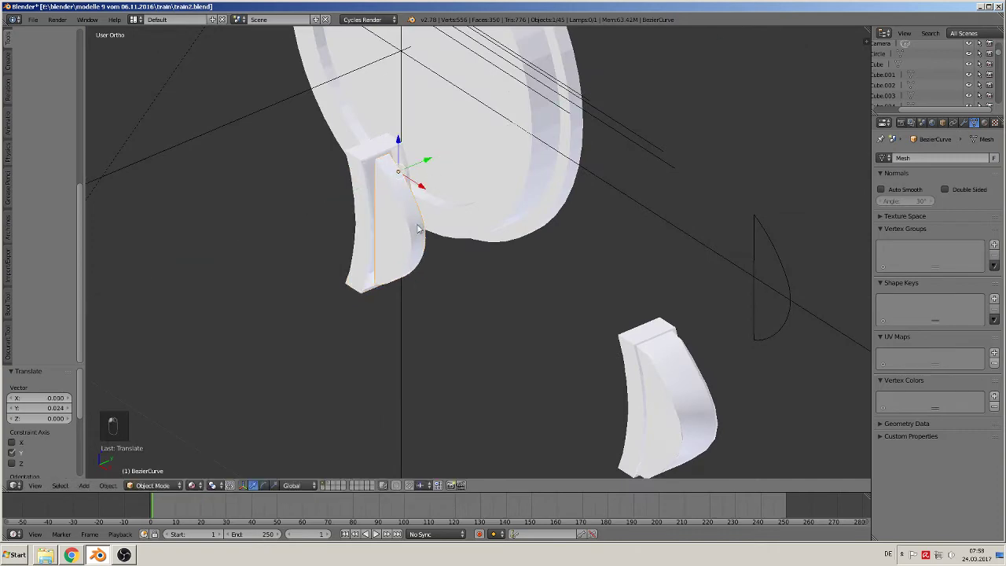
- Stretch the half-moon piece along Y to fill the block's width, shifting it -0.009 along Y and finishing with a 1.223 scale
{"action": "middle_click_drag", "start_coordinate": [416, 226], "coordinate": [374, 243]}
{"action": "key", "text": "s"}
{"action": "key", "text": "y"}
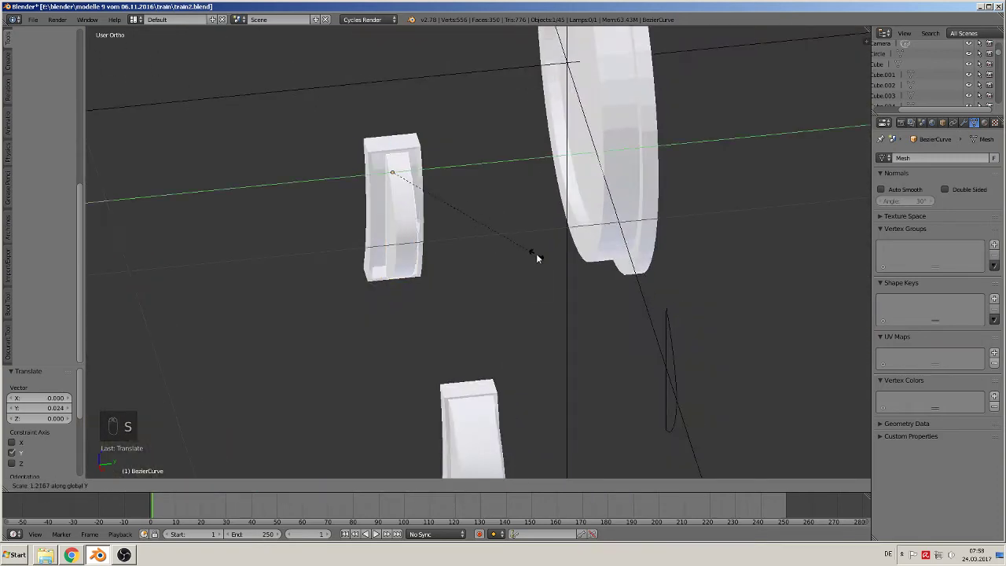
{"action": "left_click", "coordinate": [654, 257]}
{"action": "left_click_drag", "start_coordinate": [430, 171], "coordinate": [496, 226]}
{"action": "key", "text": "s"}
{"action": "key", "text": "y"}
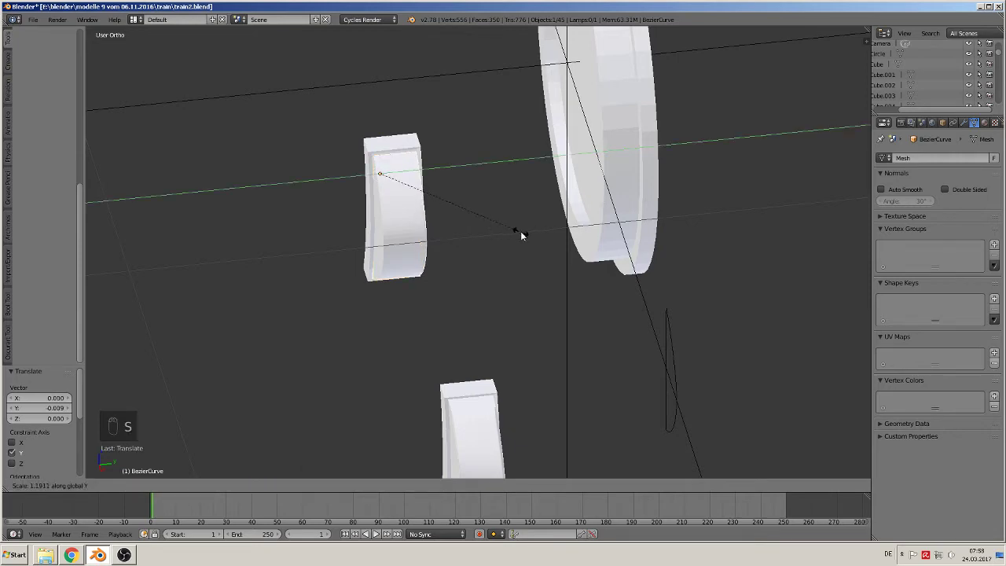
{"action": "left_click", "coordinate": [524, 235]}
- Centre the half-moon piece on the curved strip with a tiny nudge along Y and a 0.0003047 move along Z
{"action": "middle_click_drag", "start_coordinate": [523, 235], "coordinate": [443, 186]}
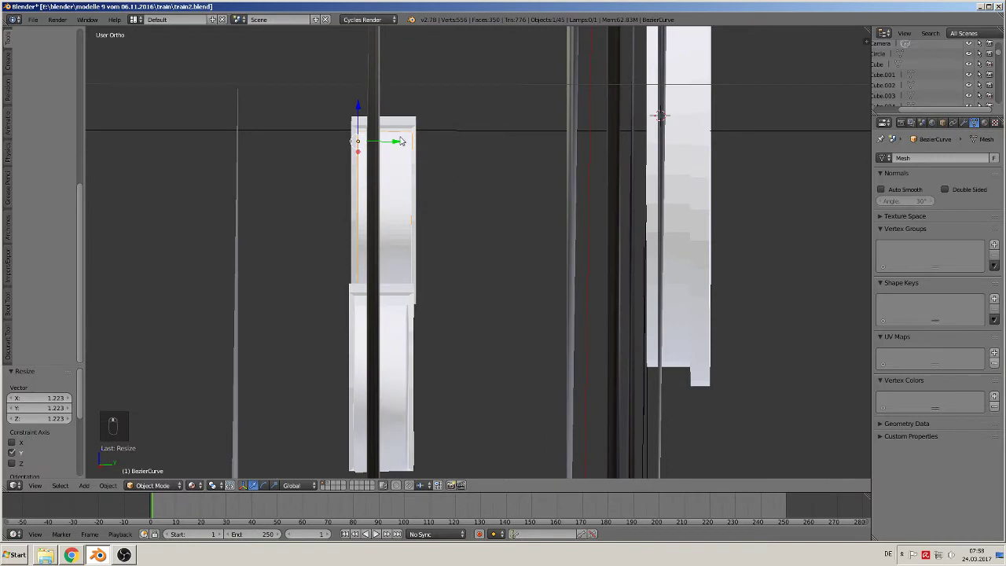
{"action": "left_click_drag", "start_coordinate": [394, 141], "coordinate": [395, 142]}
{"action": "middle_click_drag", "start_coordinate": [438, 204], "coordinate": [557, 182]}
{"action": "left_click_drag", "start_coordinate": [393, 103], "coordinate": [394, 103]}
{"action": "key", "text": "KP_1"}
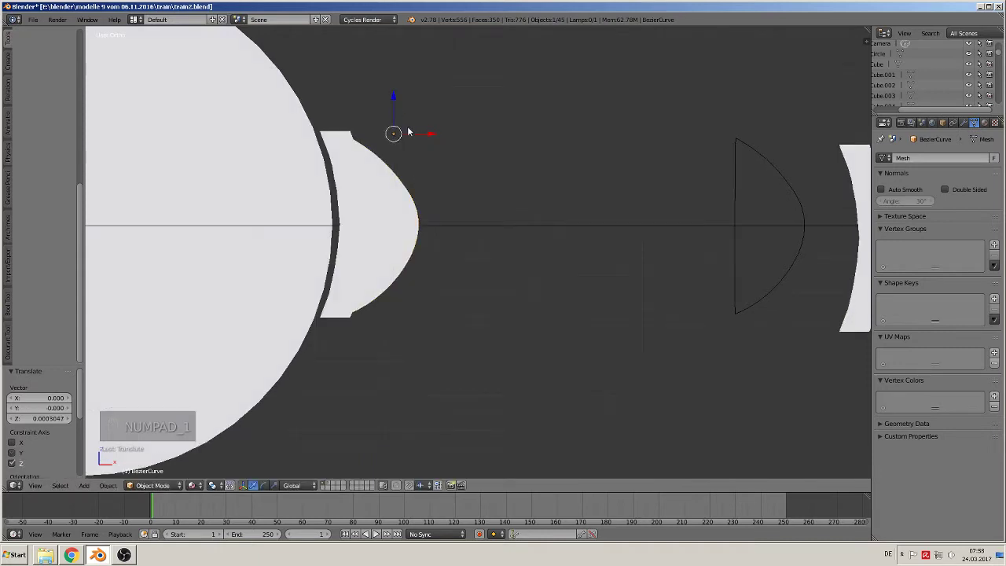
- Join the half-moon piece and the curved strip beside the wheel into one object
{"action": "middle_click_drag", "start_coordinate": [390, 249], "coordinate": [350, 274]}
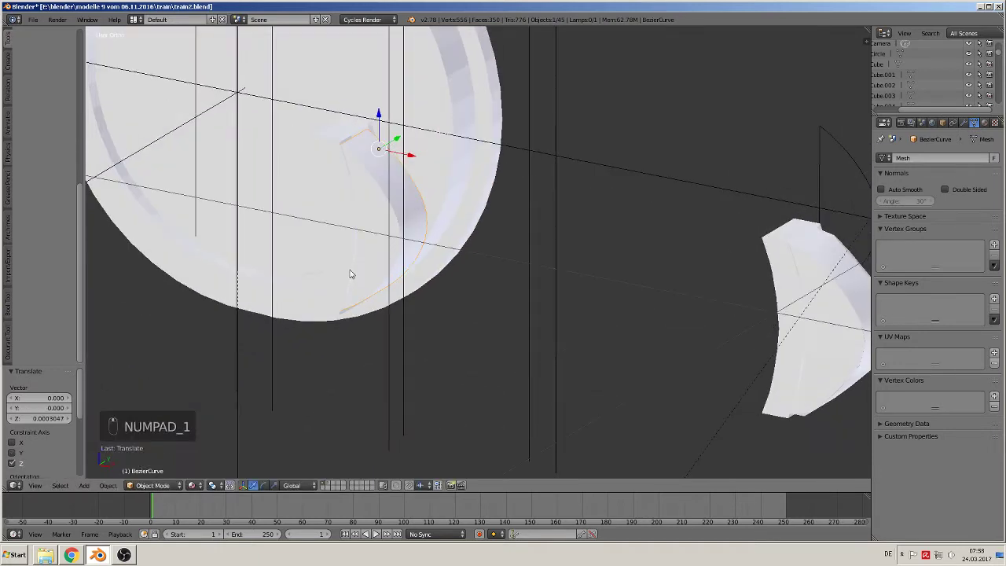
{"action": "right_click", "coordinate": [339, 154], "text": "shift"}
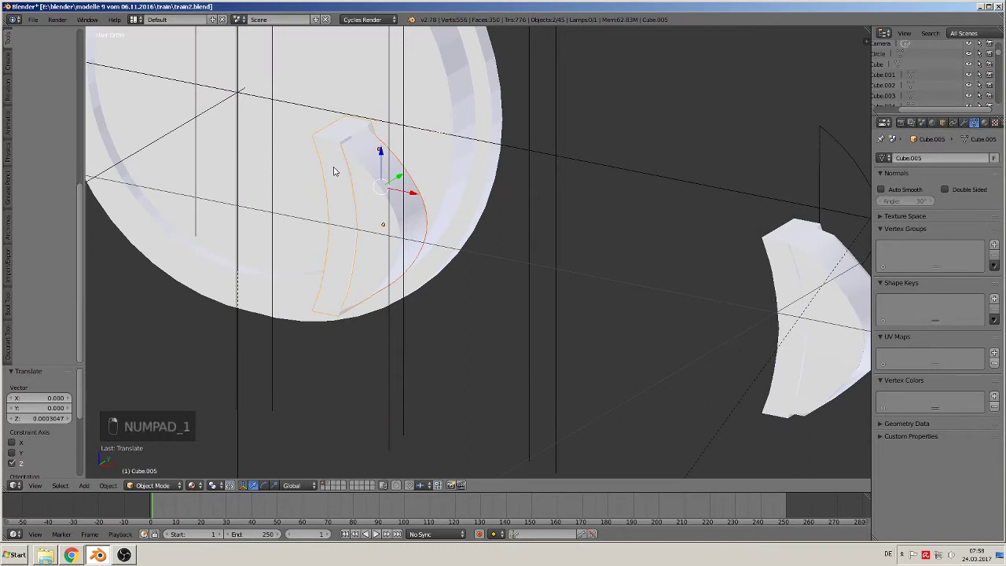
{"action": "left_click", "coordinate": [37, 150]}
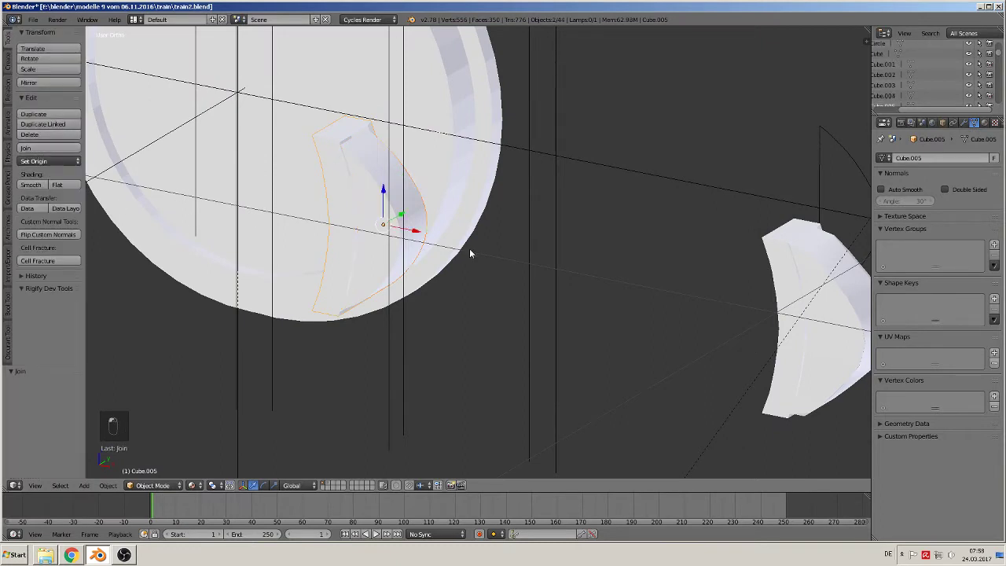
- Apply smooth shading to all faces along the curved outer band of the joined block's half-moon part
{"action": "scroll", "coordinate": [404, 254], "scroll_direction": "up", "scroll_amount": 5}
{"action": "key", "text": "Tab"}
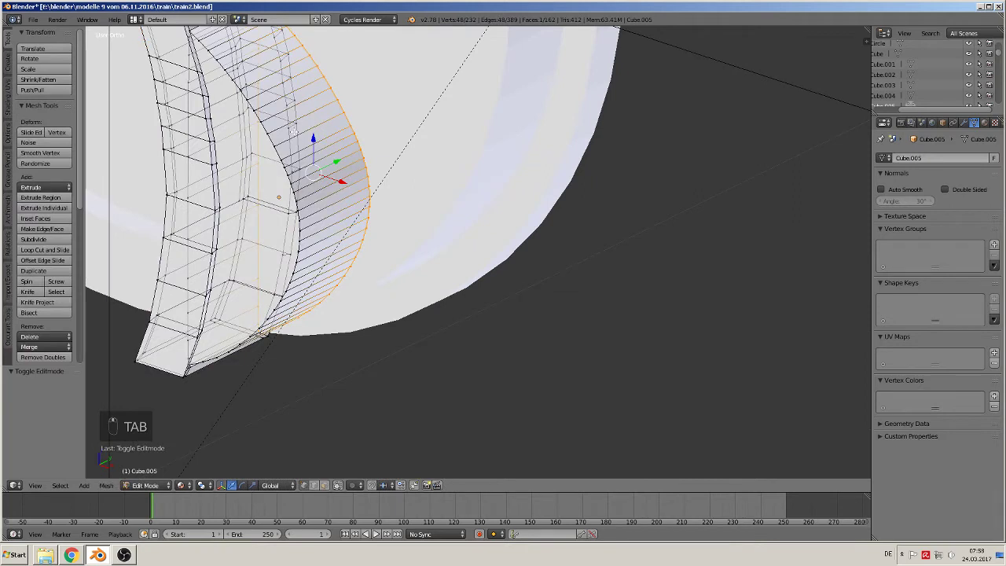
{"action": "left_click", "coordinate": [337, 484]}
{"action": "right_click", "coordinate": [206, 36]}
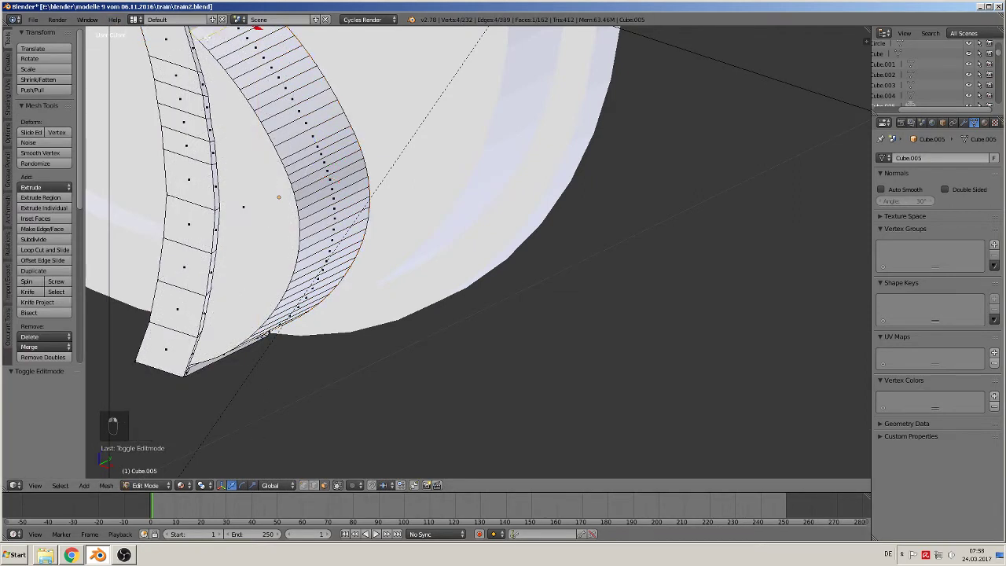
{"action": "middle_click_drag", "start_coordinate": [245, 93], "coordinate": [237, 312]}
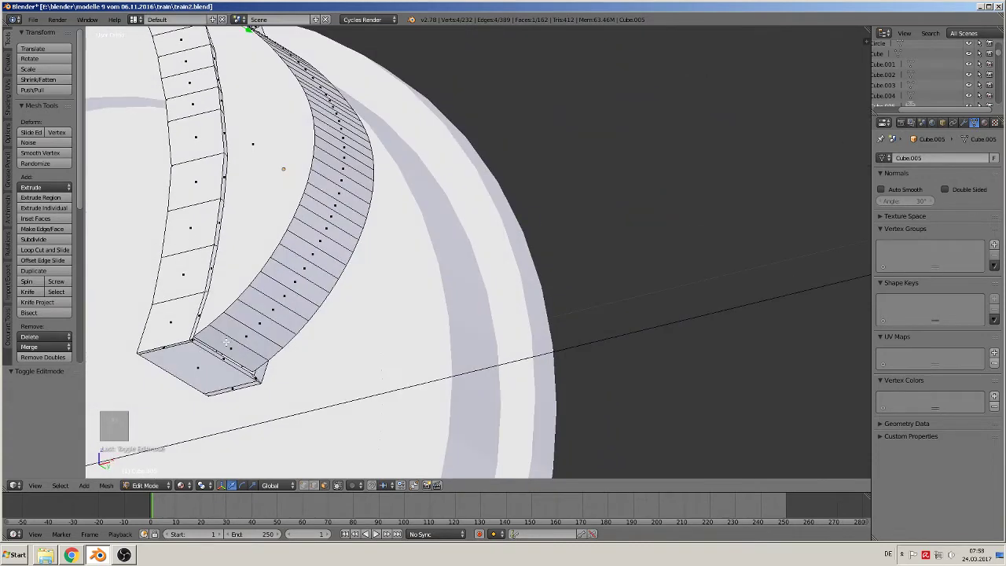
{"action": "right_click", "coordinate": [225, 342], "text": "ctrl"}
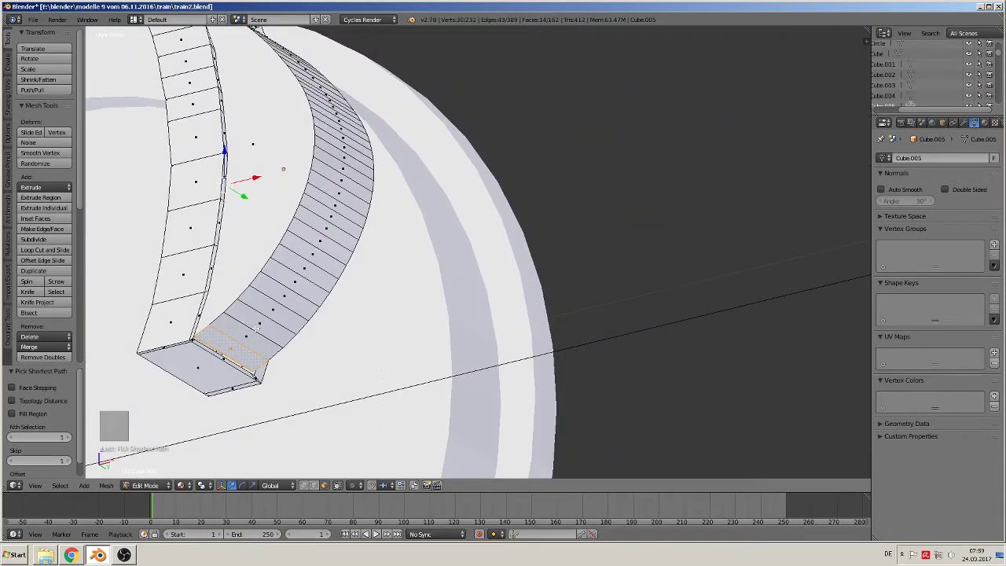
{"action": "key", "text": "c"}
{"action": "mouse_move", "coordinate": [252, 336]}
{"action": "left_mouse_down"}
{"action": "mouse_move", "coordinate": [326, 200]}
{"action": "mouse_move", "coordinate": [344, 135]}
{"action": "mouse_move", "coordinate": [329, 140]}
{"action": "mouse_move", "coordinate": [344, 181]}
{"action": "left_mouse_up"}
{"action": "key", "text": "c"}
{"action": "middle_click_drag", "start_coordinate": [346, 118], "coordinate": [342, 170]}
{"action": "key", "text": "c"}
{"action": "mouse_move", "coordinate": [342, 170]}
{"action": "left_mouse_down"}
{"action": "mouse_move", "coordinate": [306, 87]}
{"action": "mouse_move", "coordinate": [234, 35]}
{"action": "left_mouse_up"}
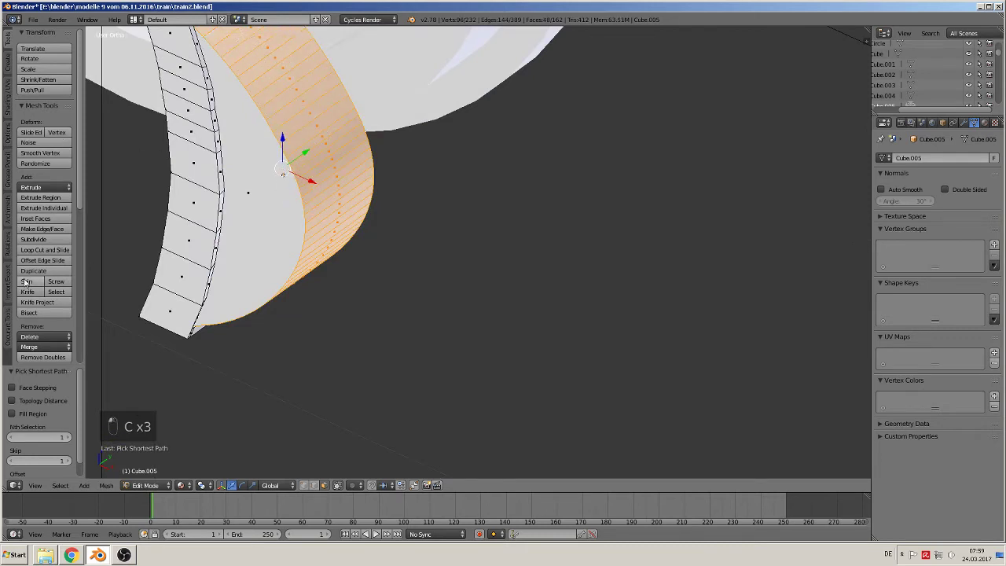
{"action": "left_click", "coordinate": [8, 98]}
{"action": "left_click", "coordinate": [32, 59]}
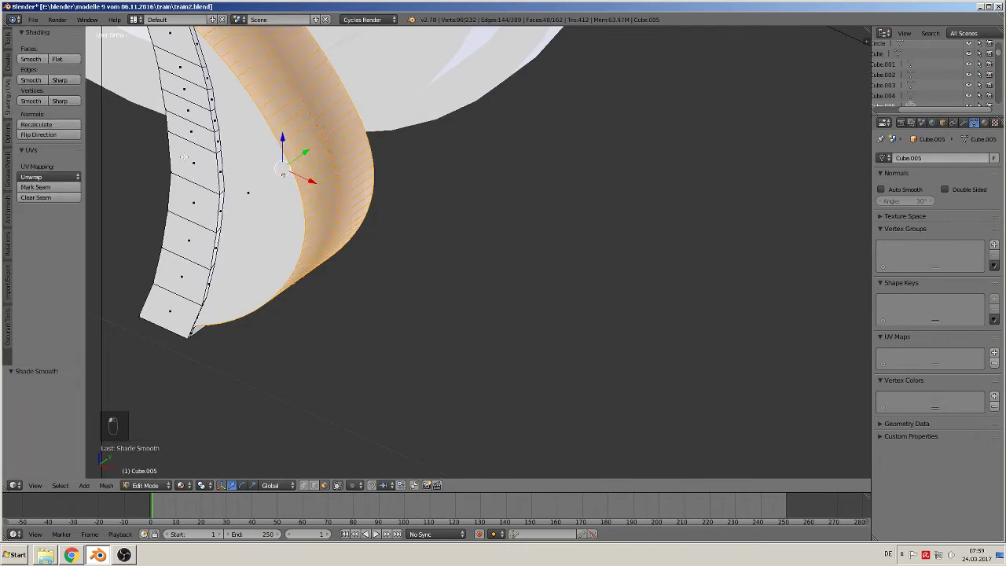
- Add two loop cuts around the curved outer band, one slid close to each of its edges, and finish editing the mesh
{"action": "key", "text": "ctrl+r"}
{"action": "left_click", "coordinate": [334, 172]}
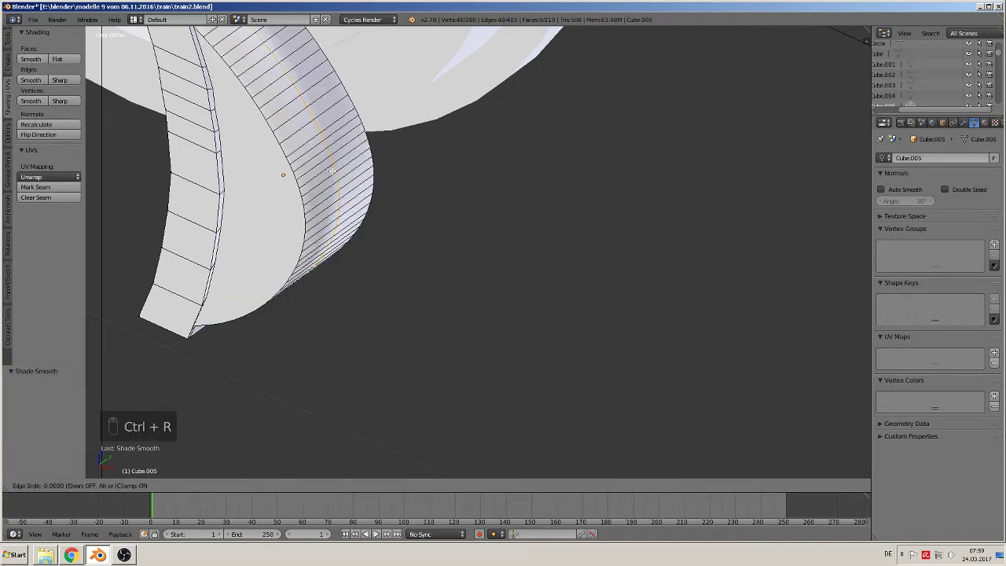
{"action": "left_click", "coordinate": [352, 140]}
{"action": "key", "text": "ctrl+r"}
{"action": "left_click", "coordinate": [352, 140]}
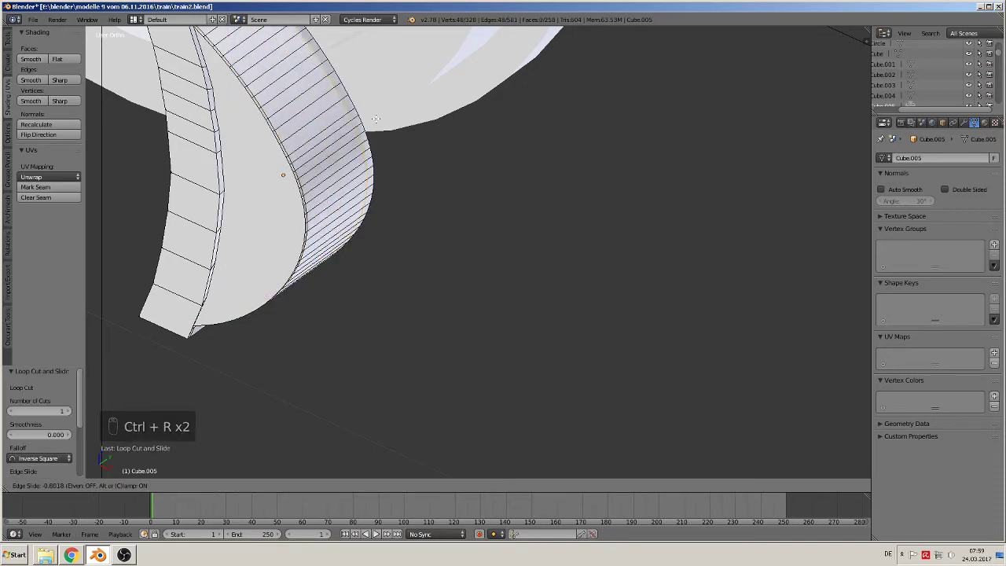
{"action": "left_click", "coordinate": [363, 169]}
{"action": "key", "text": "Tab"}
- Move the duplicate angular block and the spare half-moon curve outline to the third layer
{"action": "key", "text": "KP_1"}
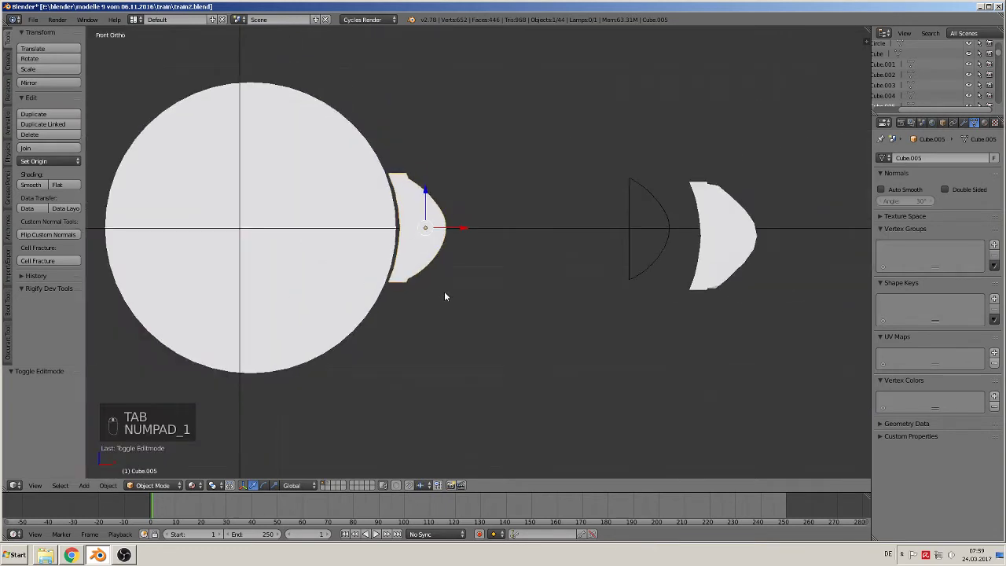
{"action": "scroll", "coordinate": [444, 292], "scroll_direction": "down", "scroll_amount": 3}
{"action": "right_click", "coordinate": [618, 246]}
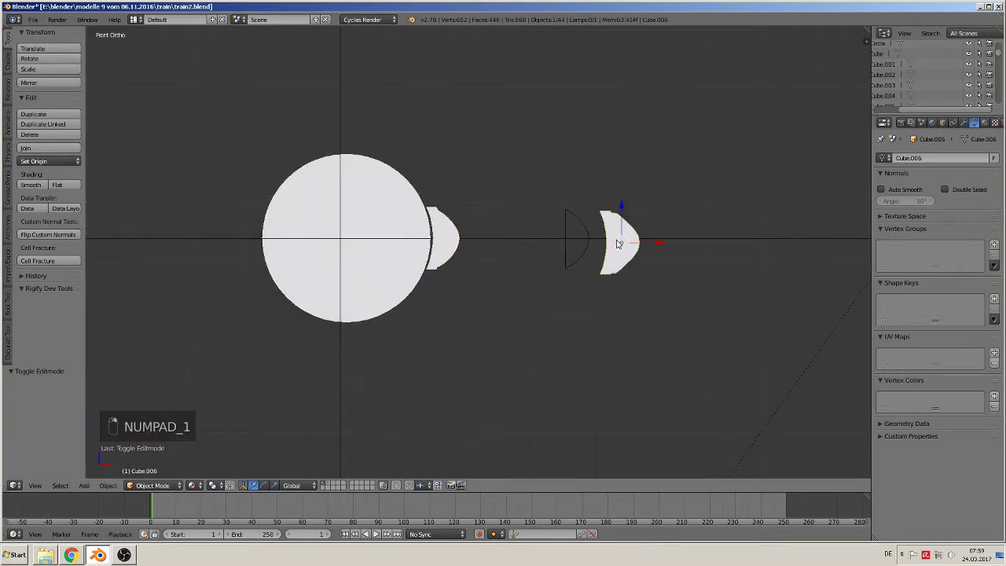
{"action": "key", "text": "m"}
{"action": "key", "text": "m"}
{"action": "left_click", "coordinate": [715, 262]}
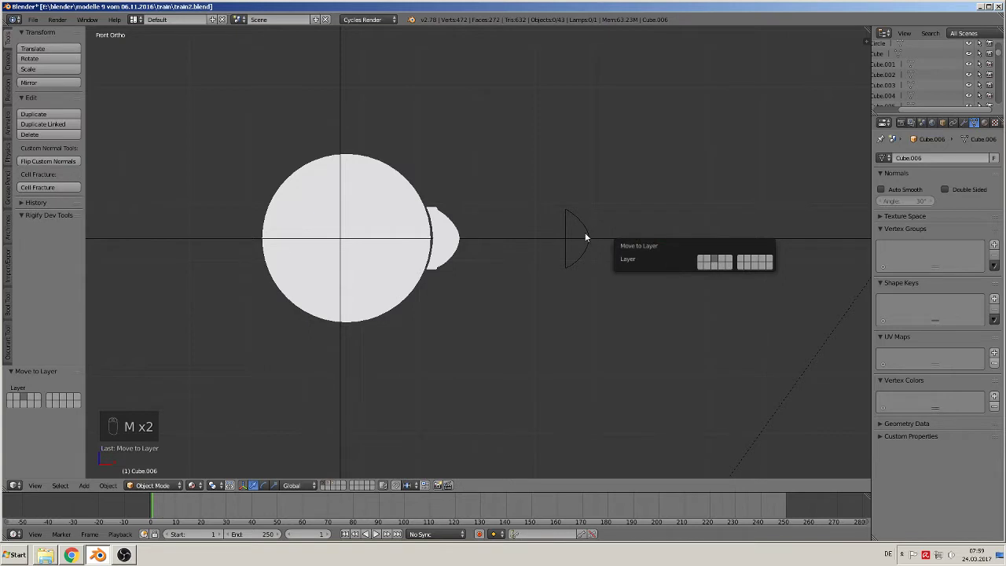
{"action": "right_click", "coordinate": [585, 231]}
{"action": "key", "text": "m"}
{"action": "left_click", "coordinate": [685, 253]}
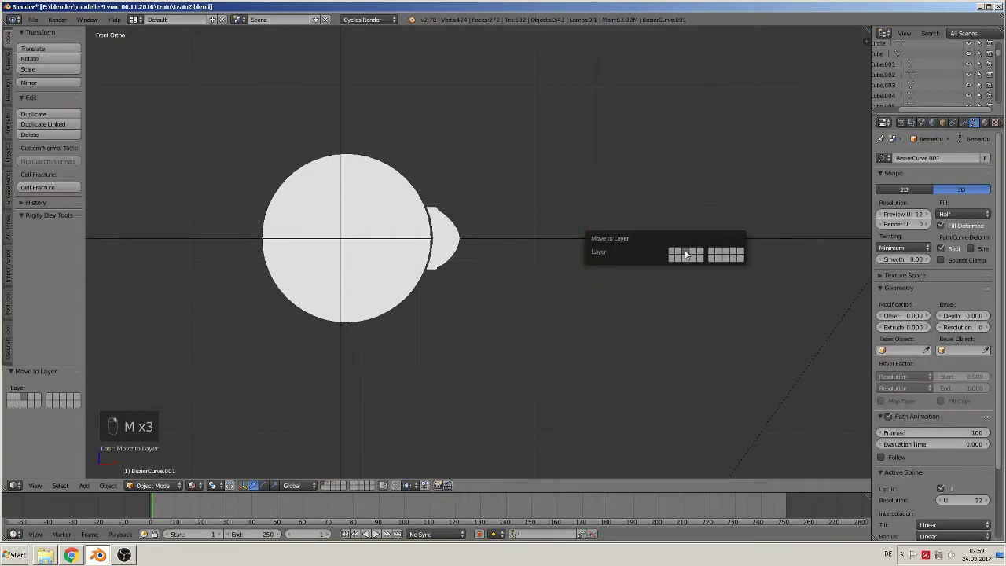
- Move the joined block to the layer that holds the wheel holder parts and display that layer
{"action": "right_click", "coordinate": [445, 239]}
{"action": "right_click", "coordinate": [448, 243]}
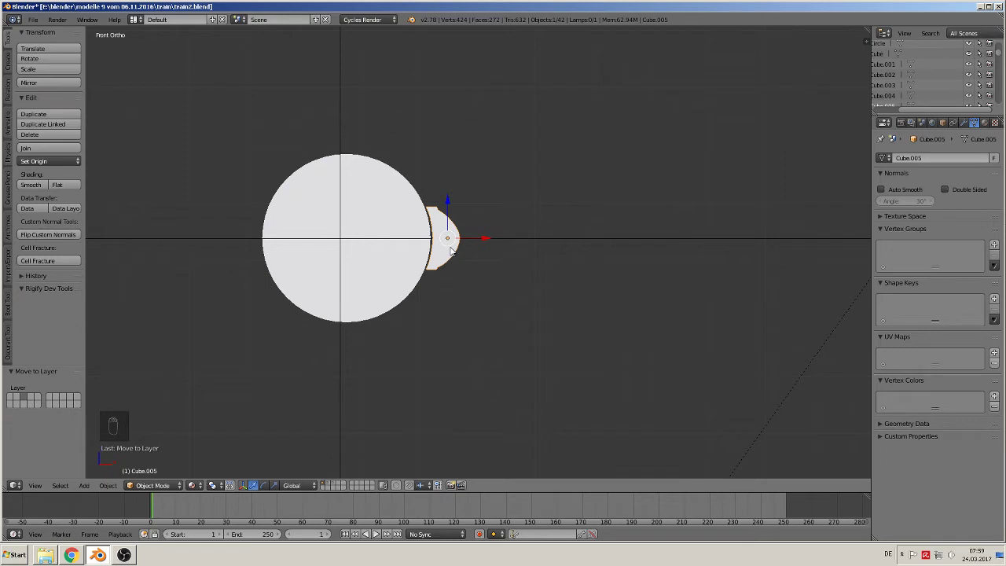
{"action": "key", "text": "m"}
{"action": "left_click", "coordinate": [543, 269]}
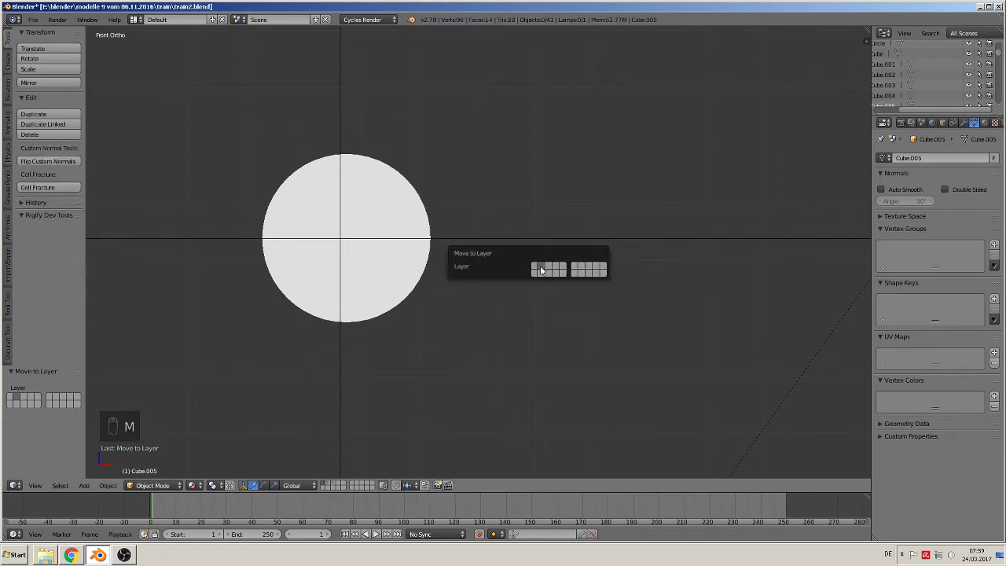
{"action": "left_click", "coordinate": [328, 486]}
- Clear the joined block's location so that it sits at the world origin
{"action": "scroll", "coordinate": [416, 366], "scroll_direction": "down", "scroll_amount": 8}
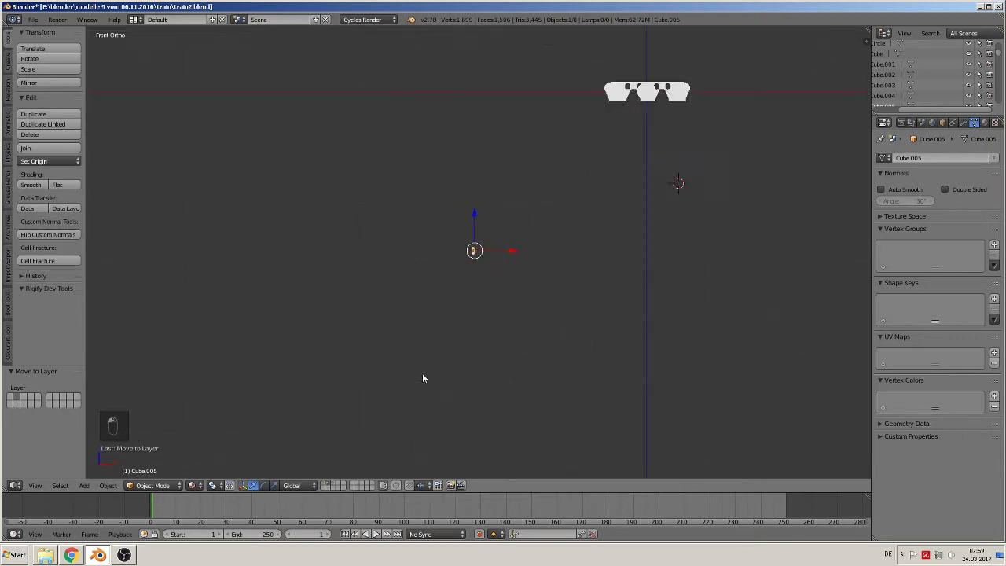
{"action": "key", "text": "alt+g"}
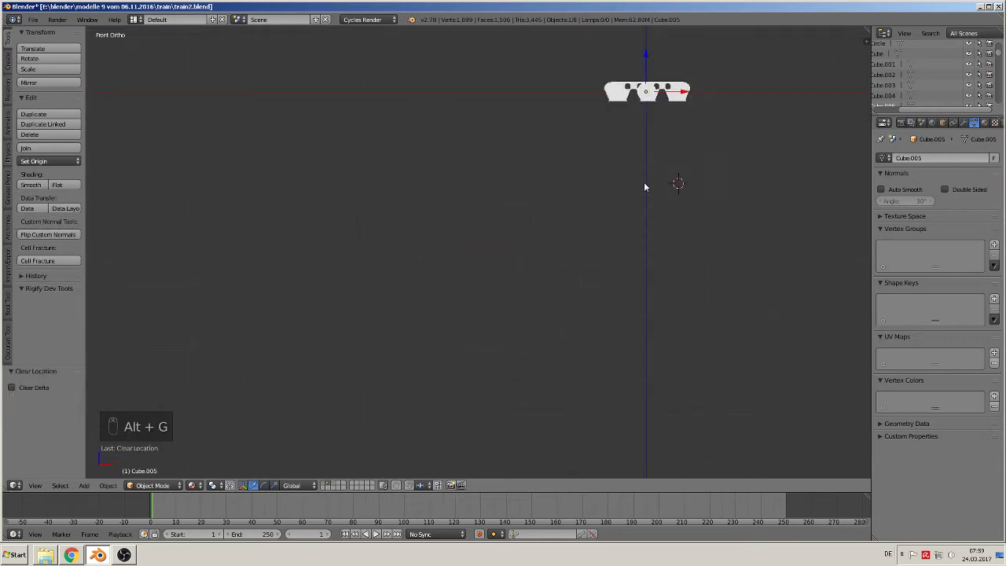
{"action": "middle_click_drag", "start_coordinate": [644, 184], "coordinate": [448, 339], "text": "shift"}
{"action": "scroll", "coordinate": [445, 342], "scroll_direction": "up", "scroll_amount": 7}
{"action": "scroll", "coordinate": [442, 348], "scroll_direction": "up", "scroll_amount": 2}
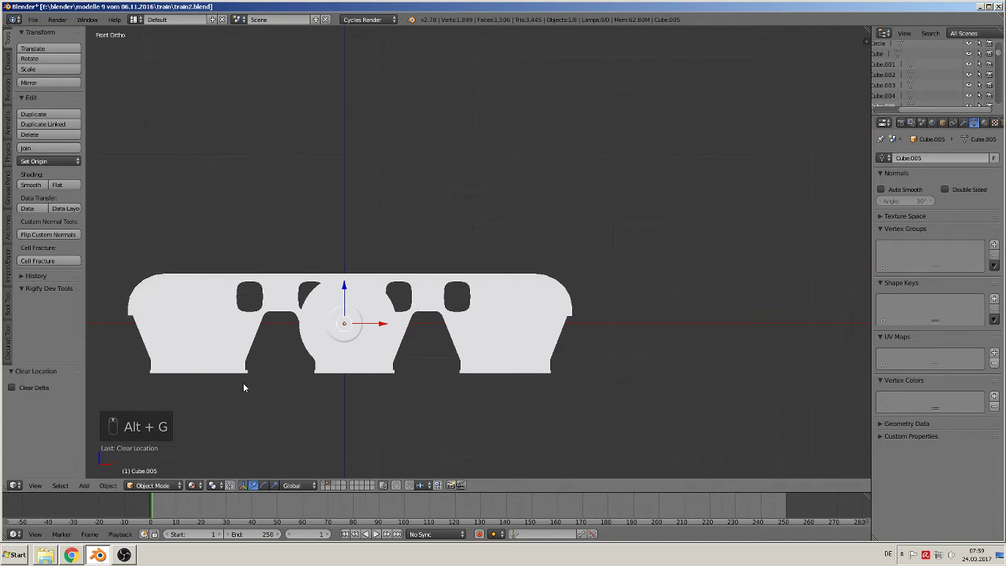
- Create a new group from the joined block and name it "brake part 1"
{"action": "key", "text": "ctrl+g"}
{"action": "left_click", "coordinate": [43, 398]}
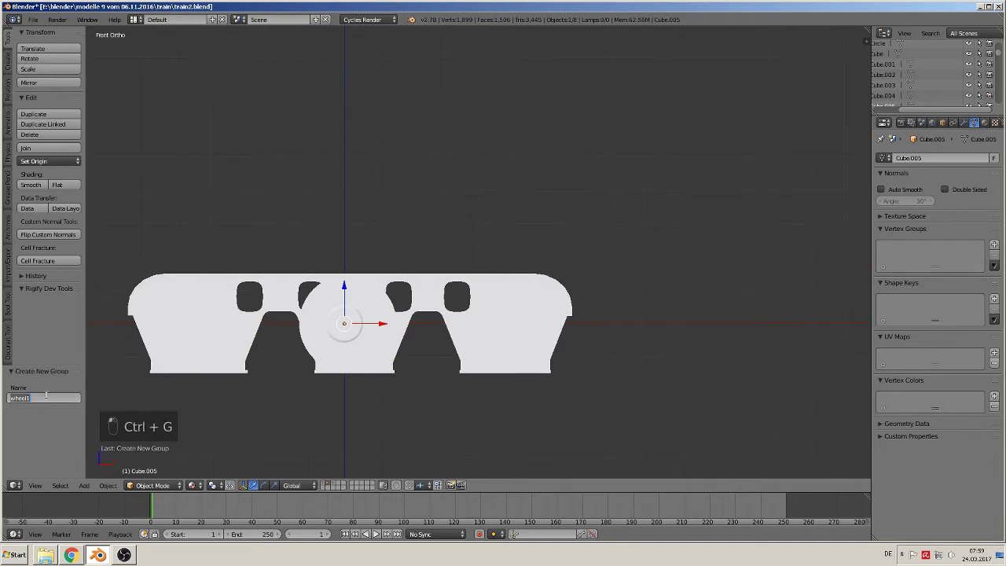
{"action": "key", "text": "BackSpace"}
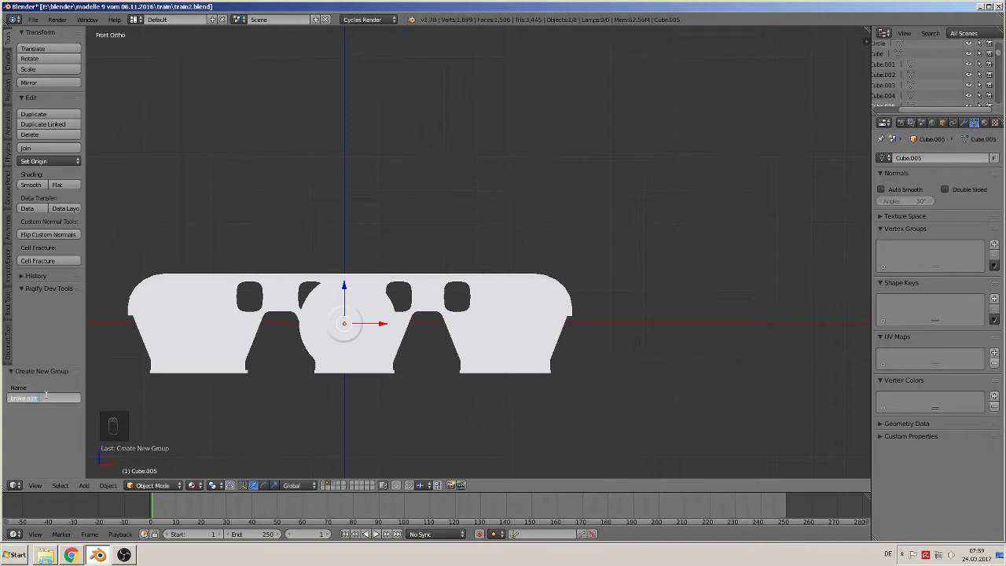
{"action": "key", "text": "Return"}
- Return to the main scene layer and add an instance of the "brake part 1" group
{"action": "left_click", "coordinate": [324, 482]}
{"action": "scroll", "coordinate": [297, 227], "scroll_direction": "down", "scroll_amount": 8}
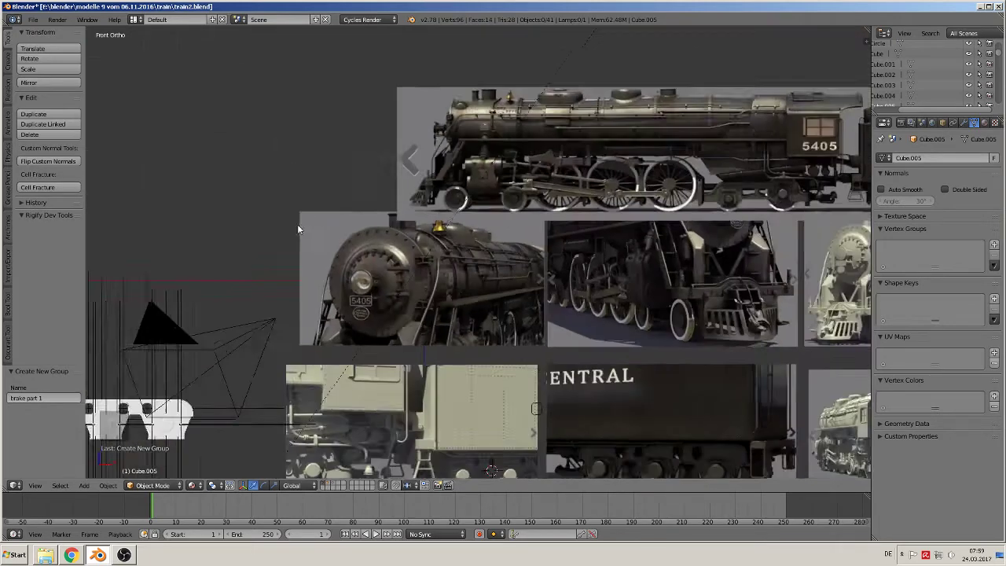
{"action": "scroll", "coordinate": [154, 417], "scroll_direction": "down", "scroll_amount": 1}
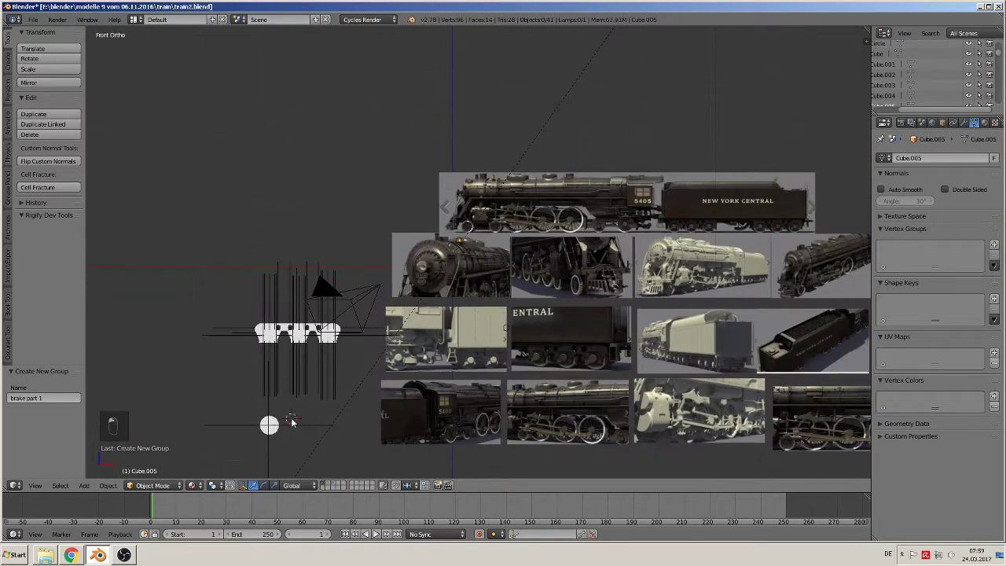
{"action": "left_click", "coordinate": [84, 485]}
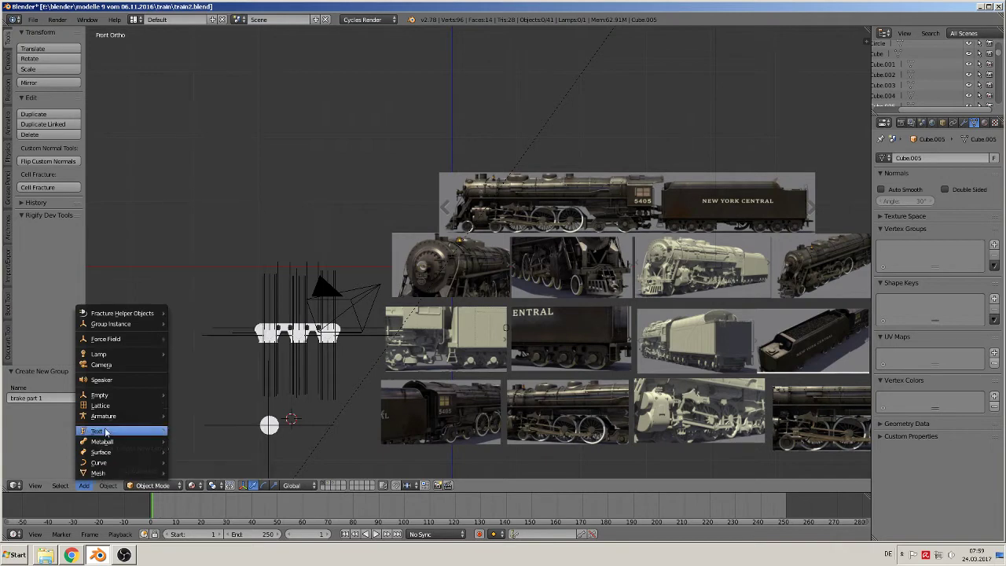
{"action": "mouse_move", "coordinate": [117, 327]}
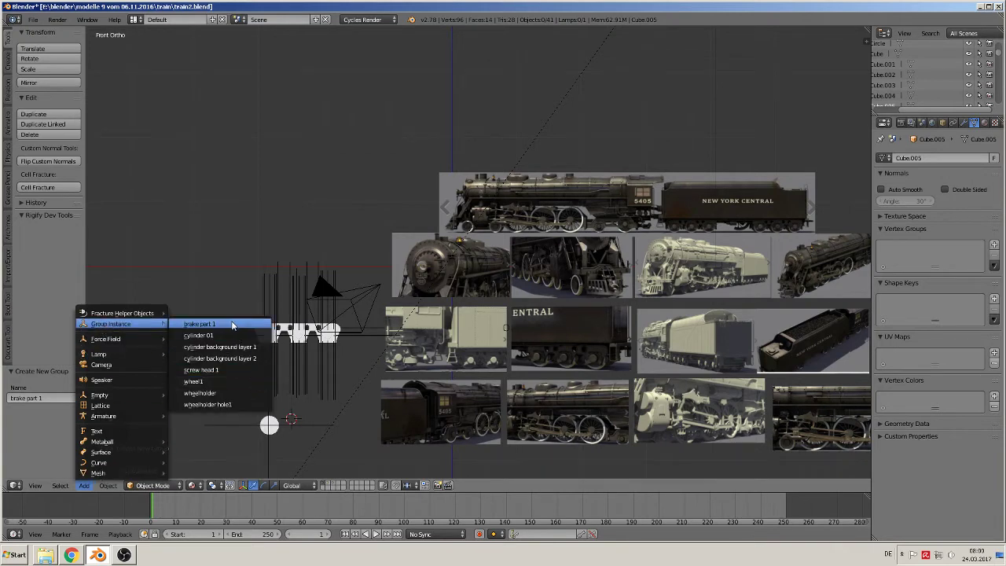
{"action": "left_click", "coordinate": [200, 323]}
- Move the brake part instance down against the side of the single wheel, finishing with a -0.149 shift along X
{"action": "scroll", "coordinate": [311, 396], "scroll_direction": "up", "scroll_amount": 2}
{"action": "key", "text": "g"}
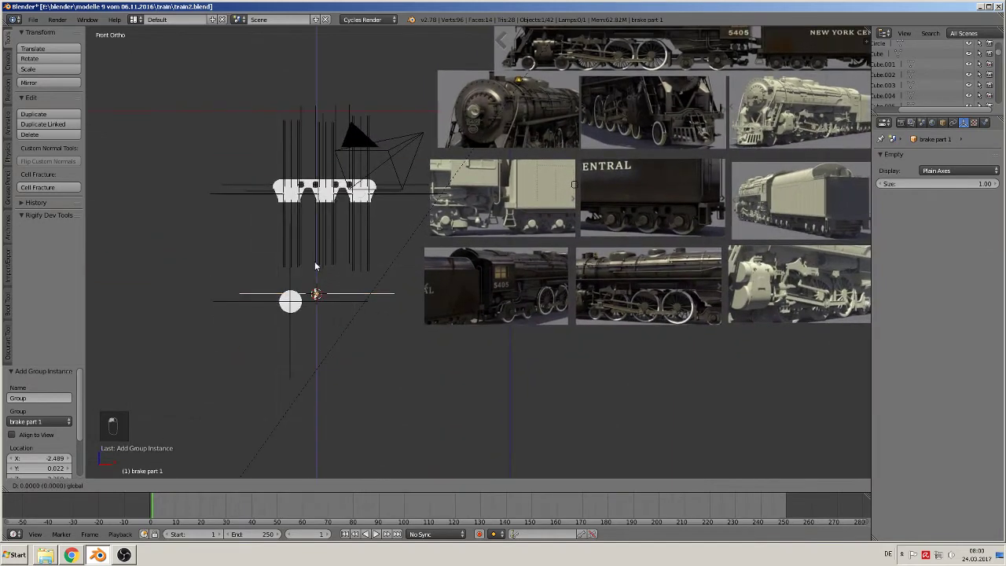
{"action": "left_click_drag", "start_coordinate": [316, 263], "coordinate": [313, 270]}
{"action": "left_click_drag", "start_coordinate": [343, 302], "coordinate": [331, 297]}
- Examine the brake parts between the wheels in the dark reference picture of the tender's undercarriage
{"action": "scroll", "coordinate": [440, 303], "scroll_direction": "up", "scroll_amount": 3}
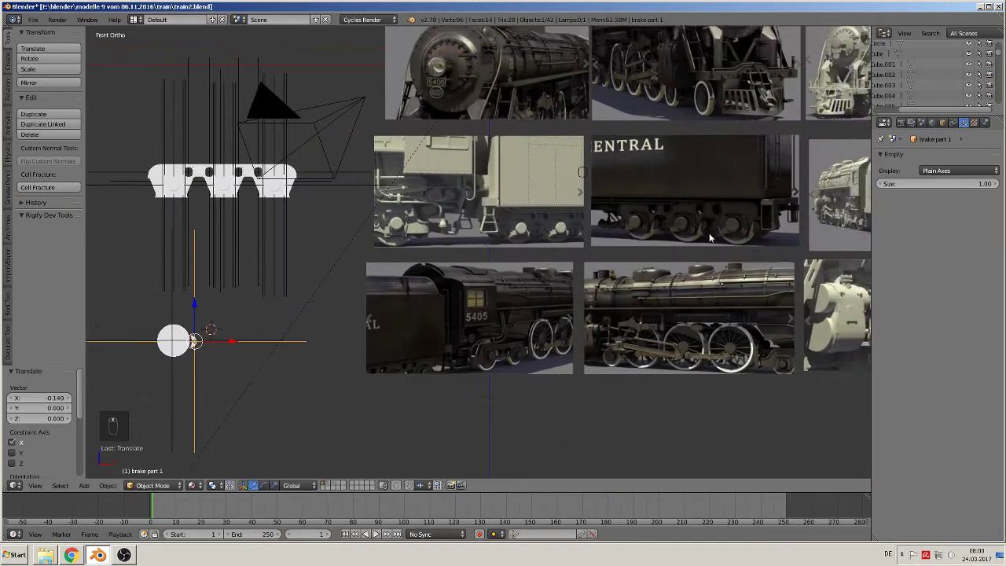
{"action": "scroll", "coordinate": [709, 238], "scroll_direction": "up", "scroll_amount": 8}
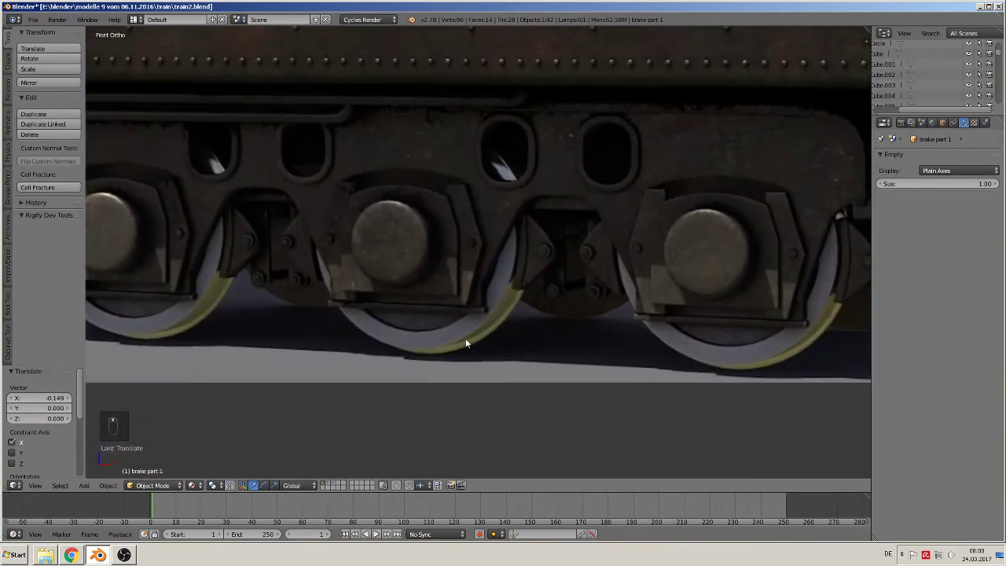
{"action": "middle_click_drag", "start_coordinate": [449, 316], "coordinate": [557, 355], "text": "shift"}
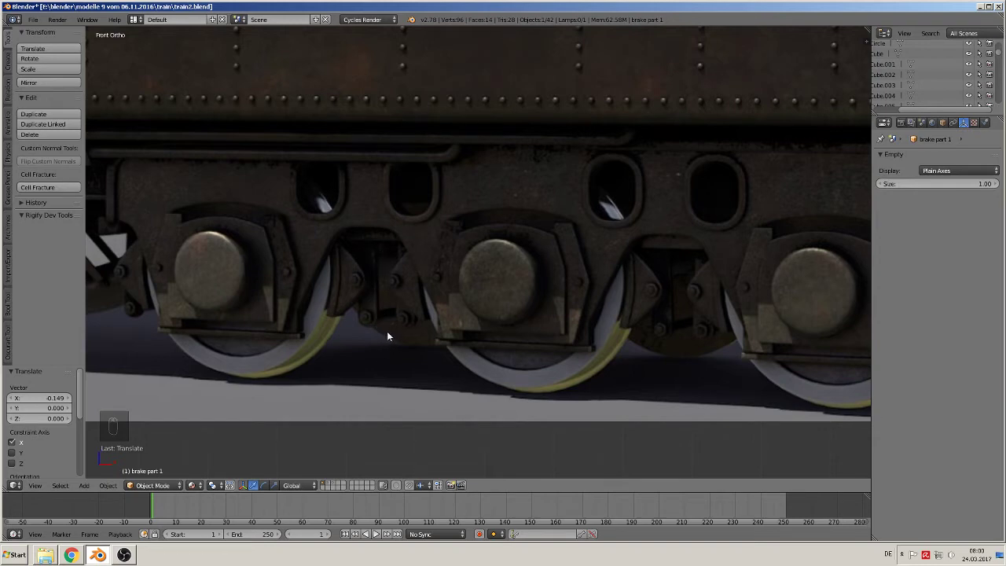
{"action": "scroll", "coordinate": [387, 333], "scroll_direction": "up", "scroll_amount": 1}
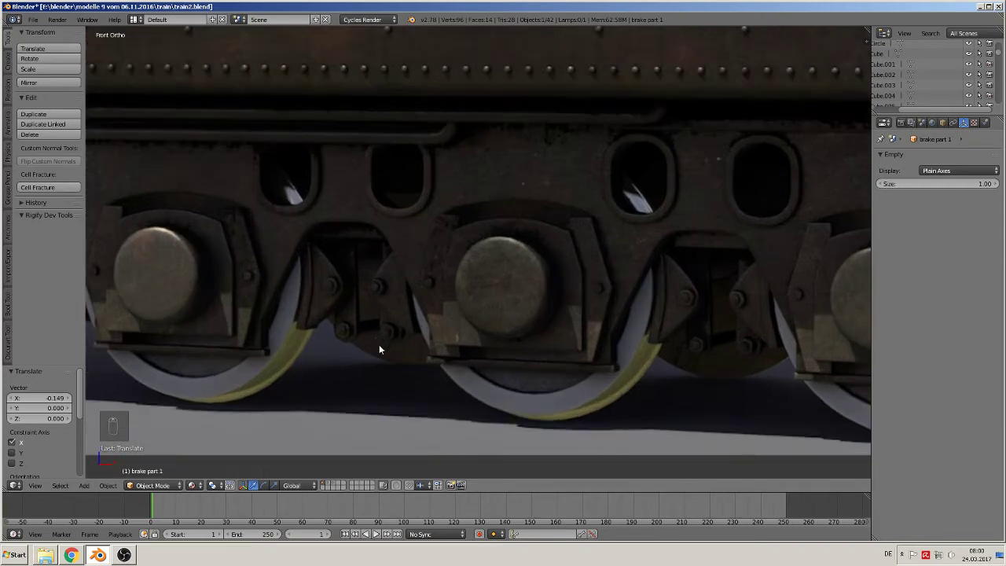
- Add a 24-vertex mesh circle at the lower end of the brake hanger between the wheels and rotate it 90° about X
{"action": "left_click", "coordinate": [338, 336]}
{"action": "left_click", "coordinate": [83, 485]}
{"action": "mouse_move", "coordinate": [102, 472]}
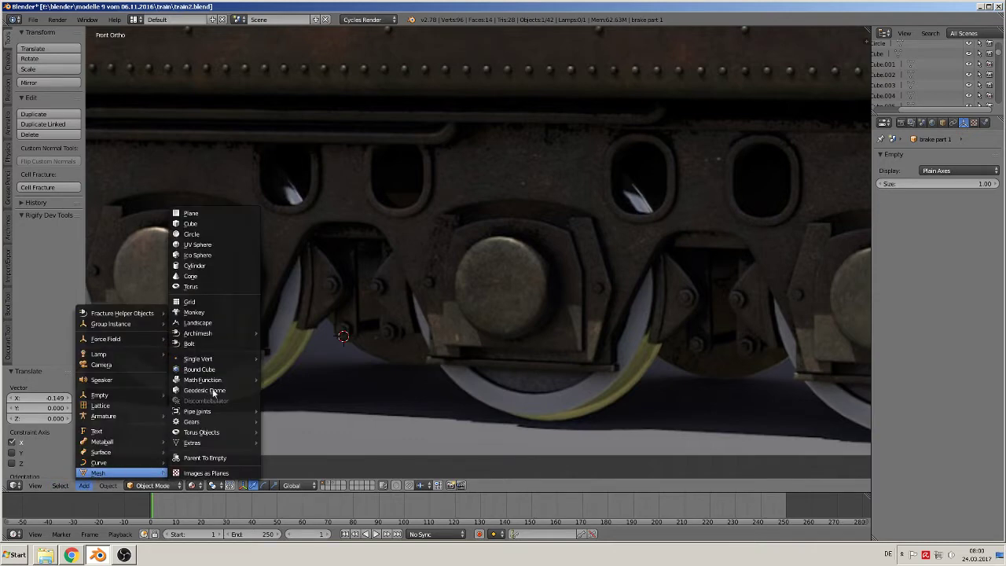
{"action": "left_click", "coordinate": [206, 240]}
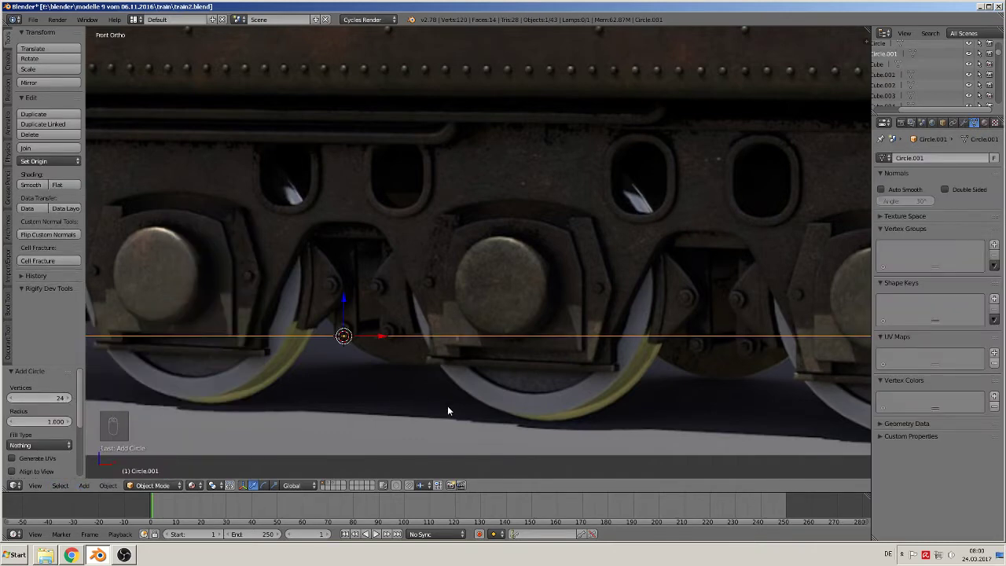
{"action": "type", "text": "rx90"}
{"action": "key", "text": "Return"}
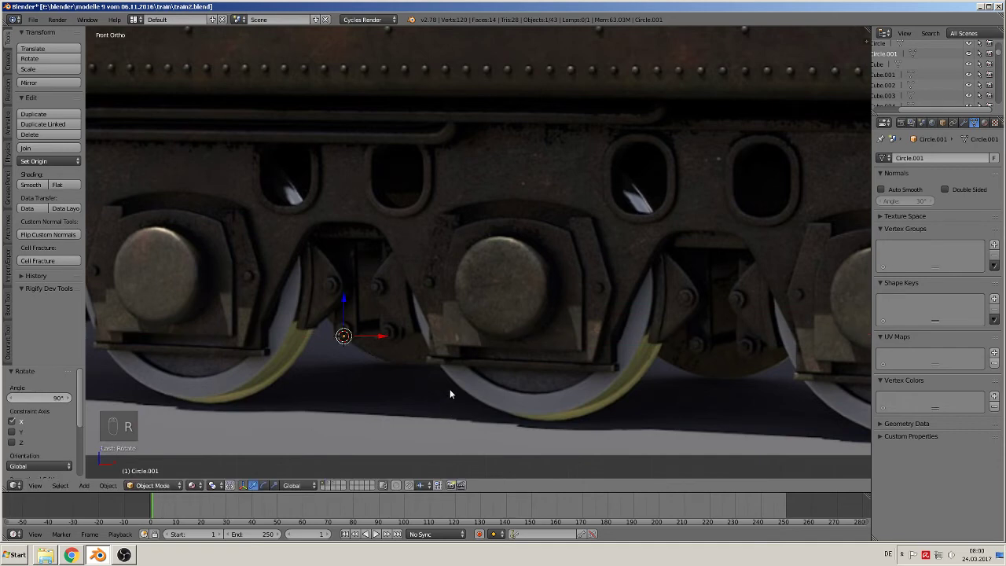
- Scale the circle by 0.025, then shrink it further to match the rounded lower end of the hanger in the reference
{"action": "key", "text": "s"}
{"action": "left_click", "coordinate": [349, 333]}
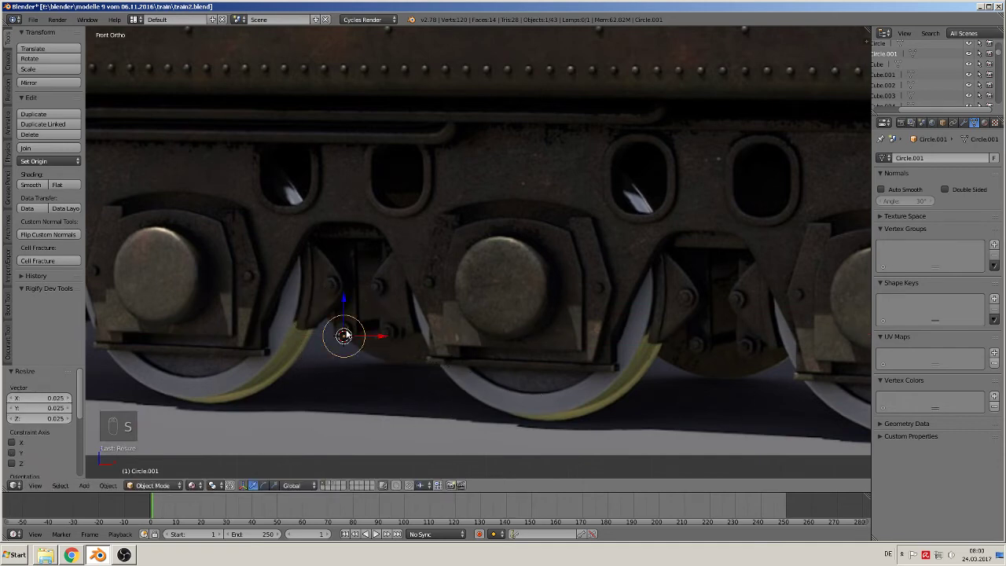
{"action": "key", "text": "s"}
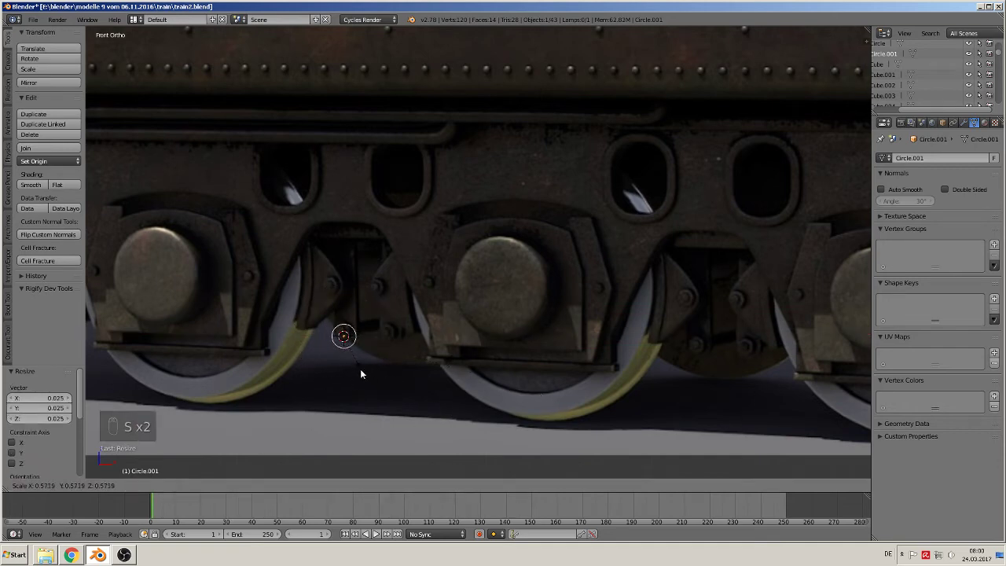
{"action": "left_click", "coordinate": [355, 366]}
- Delete the vertices of the circle's upper arc so only the lower half remains
{"action": "scroll", "coordinate": [367, 359], "scroll_direction": "up", "scroll_amount": 2}
{"action": "scroll", "coordinate": [565, 281], "scroll_direction": "up", "scroll_amount": 3}
{"action": "key", "text": "Tab"}
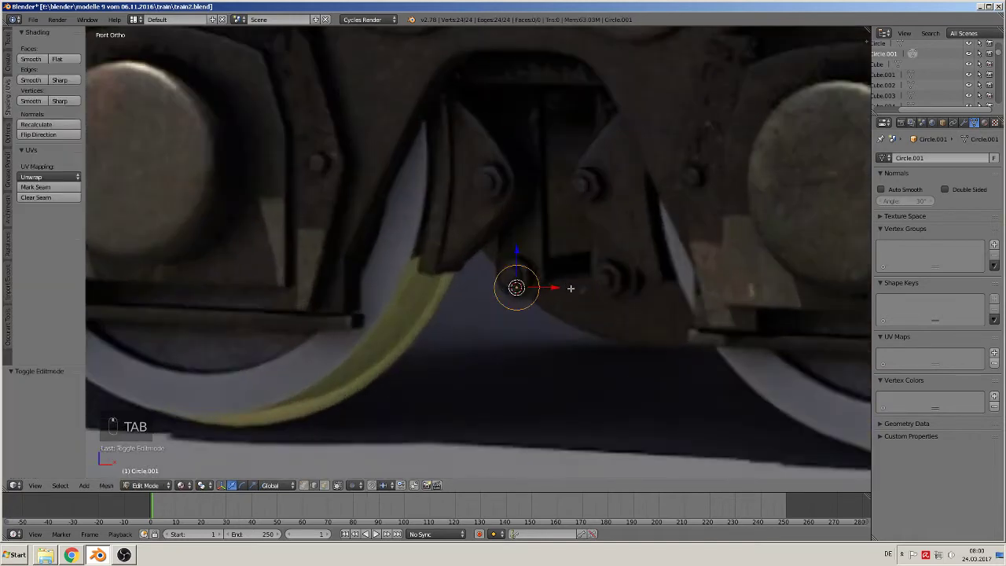
{"action": "key", "text": "a"}
{"action": "key", "text": "a"}
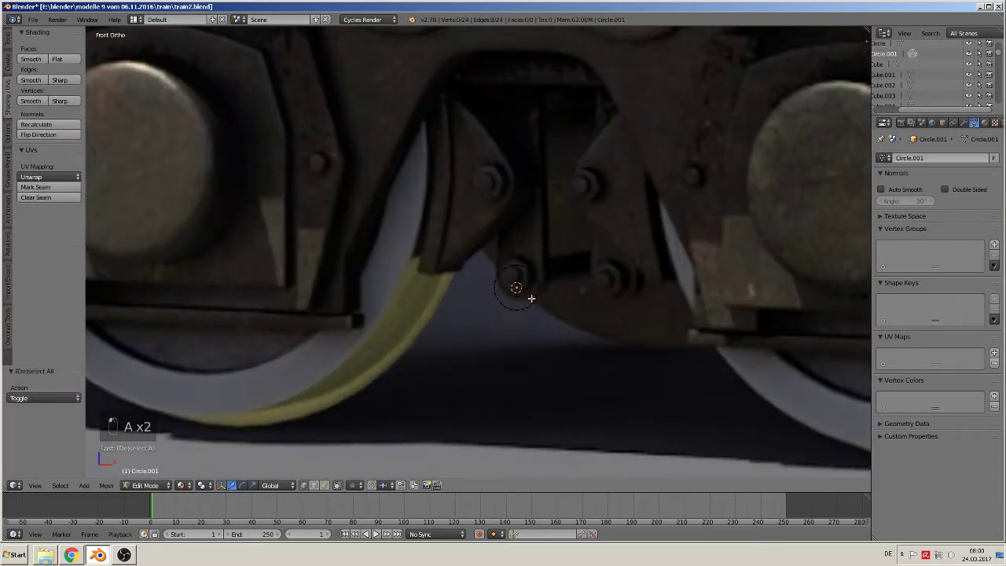
{"action": "key", "text": "b"}
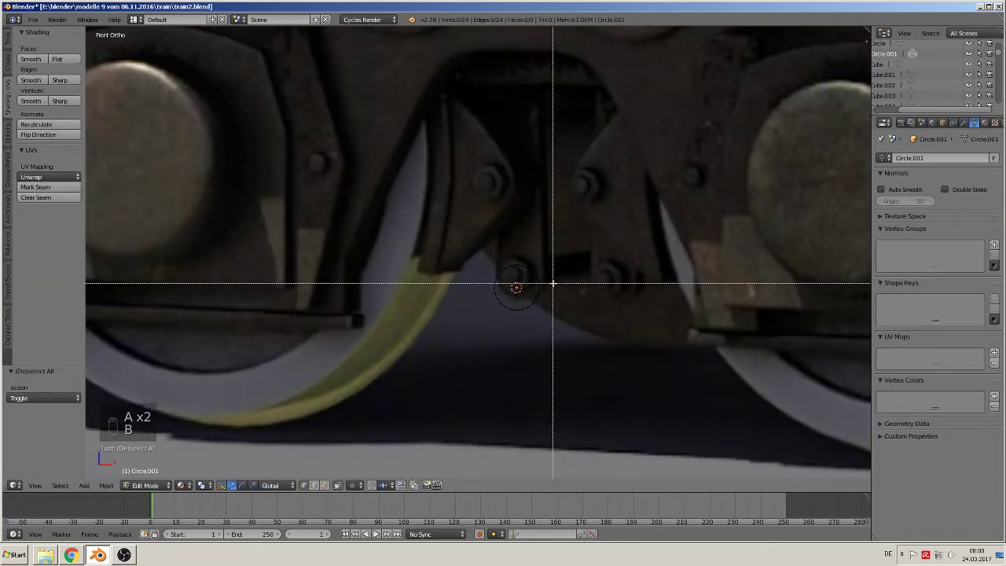
{"action": "left_click_drag", "start_coordinate": [556, 286], "coordinate": [438, 237]}
{"action": "key", "text": "x"}
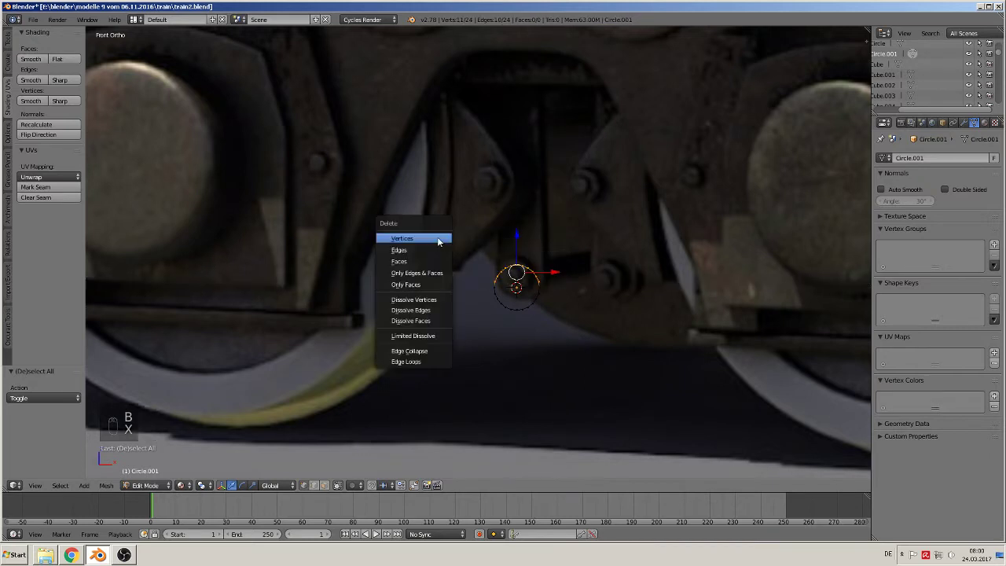
{"action": "left_click", "coordinate": [448, 242]}
- Extrude the half circle's two end vertices 0.142 up along Z and fill the closed outline with a face
{"action": "right_click", "coordinate": [495, 286]}
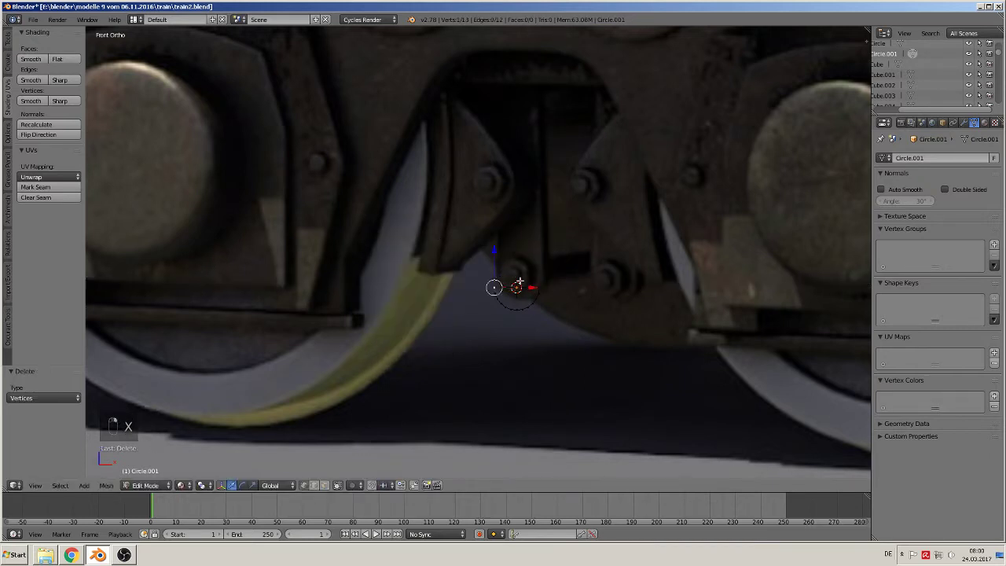
{"action": "key", "text": "e"}
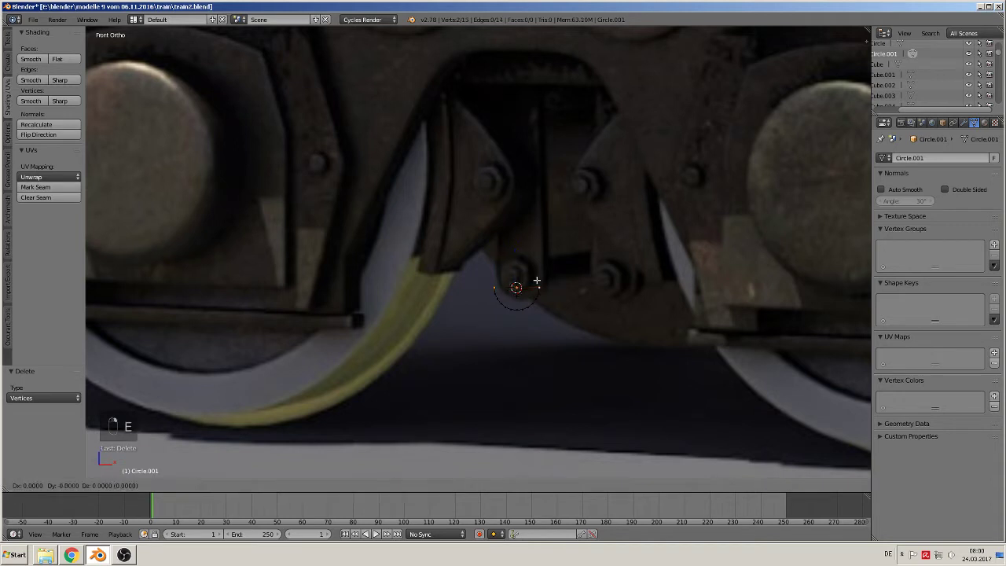
{"action": "right_click", "coordinate": [517, 259]}
{"action": "left_click_drag", "start_coordinate": [517, 260], "coordinate": [539, 460]}
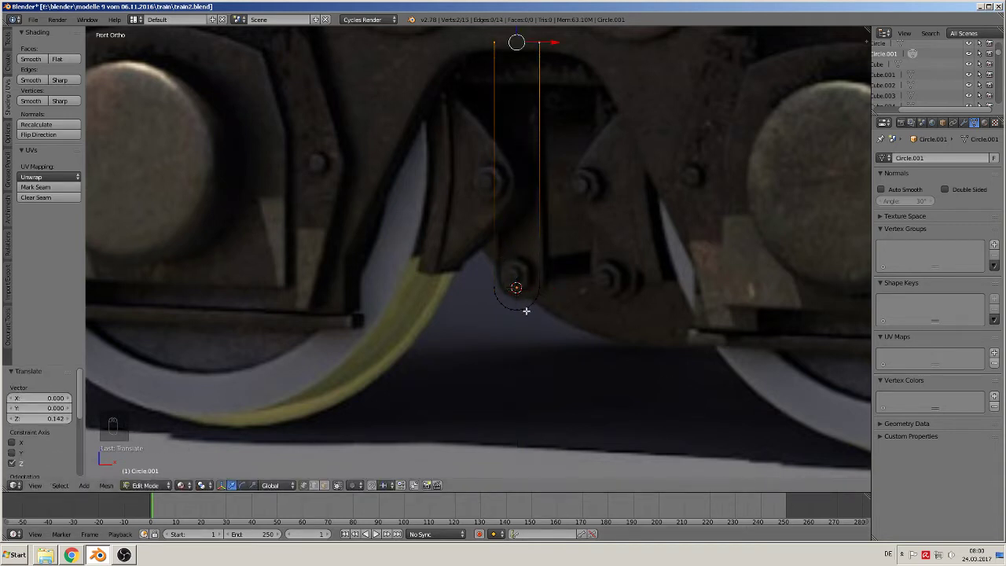
{"action": "key", "text": "f"}
{"action": "key", "text": "a"}
{"action": "key", "text": "a"}
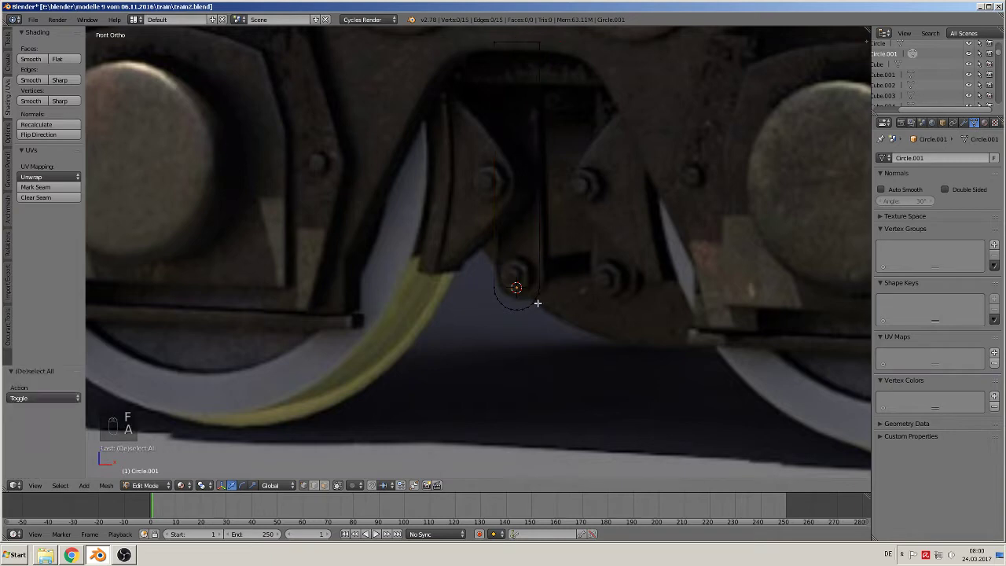
- Move the hanger outline forward in front of the reference picture and extrude its face into a thick bar
{"action": "key", "text": "Tab"}
{"action": "middle_click_drag", "start_coordinate": [523, 348], "coordinate": [490, 366]}
{"action": "right_click_drag", "start_coordinate": [529, 268], "coordinate": [281, 375]}
{"action": "key", "text": "Tab"}
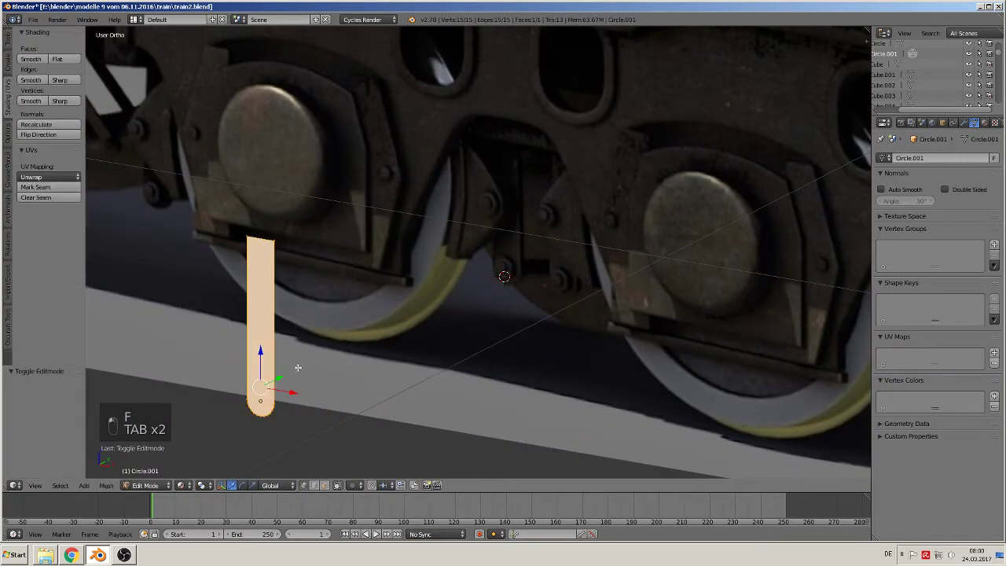
{"action": "key", "text": "e"}
{"action": "left_click_drag", "start_coordinate": [279, 381], "coordinate": [289, 384]}
{"action": "key", "text": "Tab"}
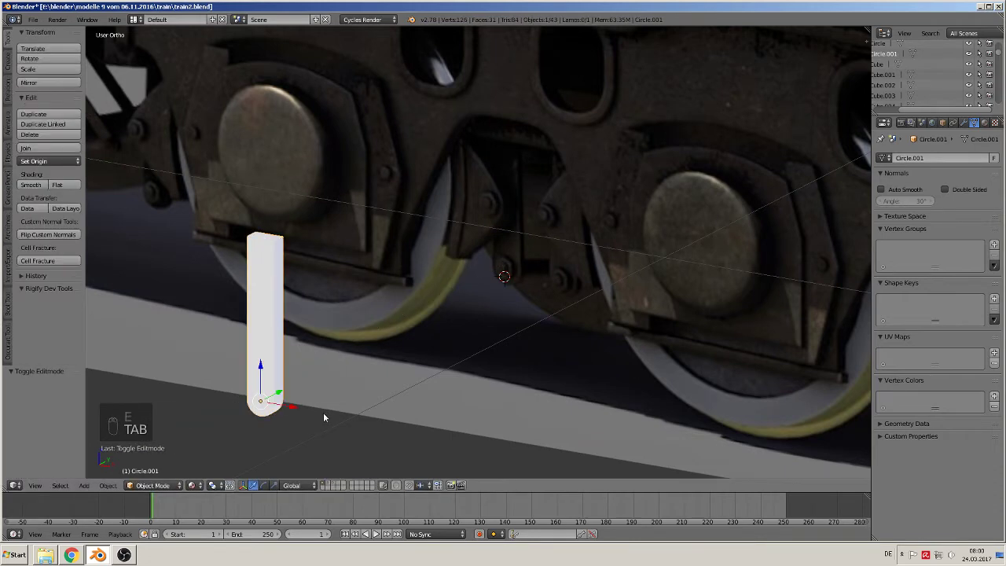
- Slide the hanger bar along X by -0.560 and then 0.198, clear of the brake area between the wheels
{"action": "key", "text": "KP_1"}
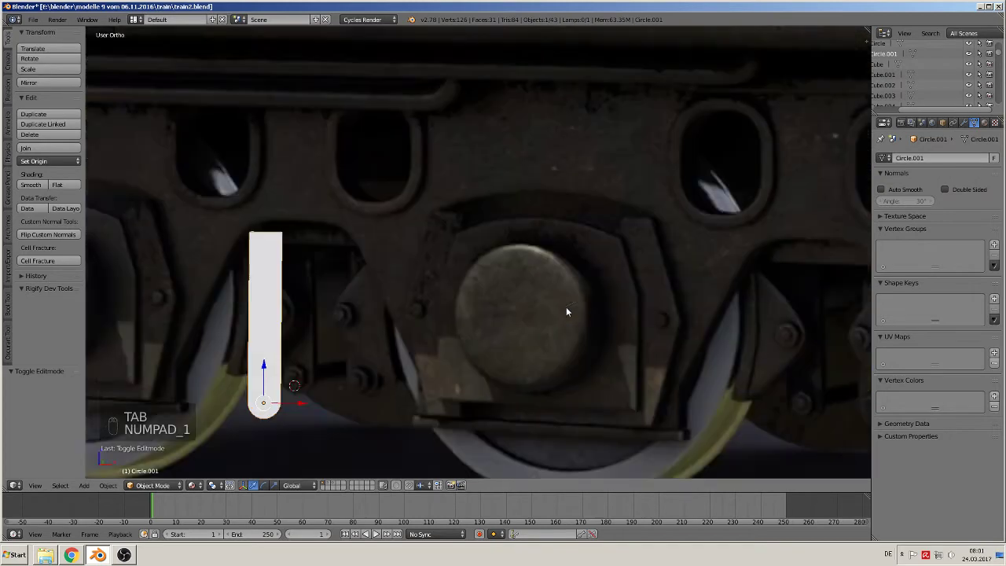
{"action": "scroll", "coordinate": [566, 306], "scroll_direction": "down", "scroll_amount": 3}
{"action": "scroll", "coordinate": [425, 382], "scroll_direction": "down", "scroll_amount": 4}
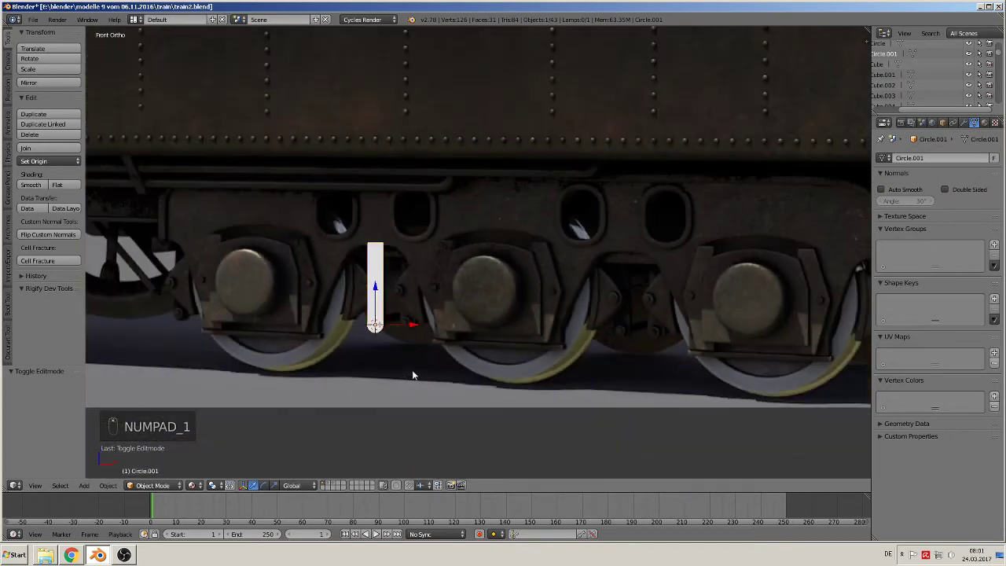
{"action": "left_click_drag", "start_coordinate": [448, 304], "coordinate": [224, 303]}
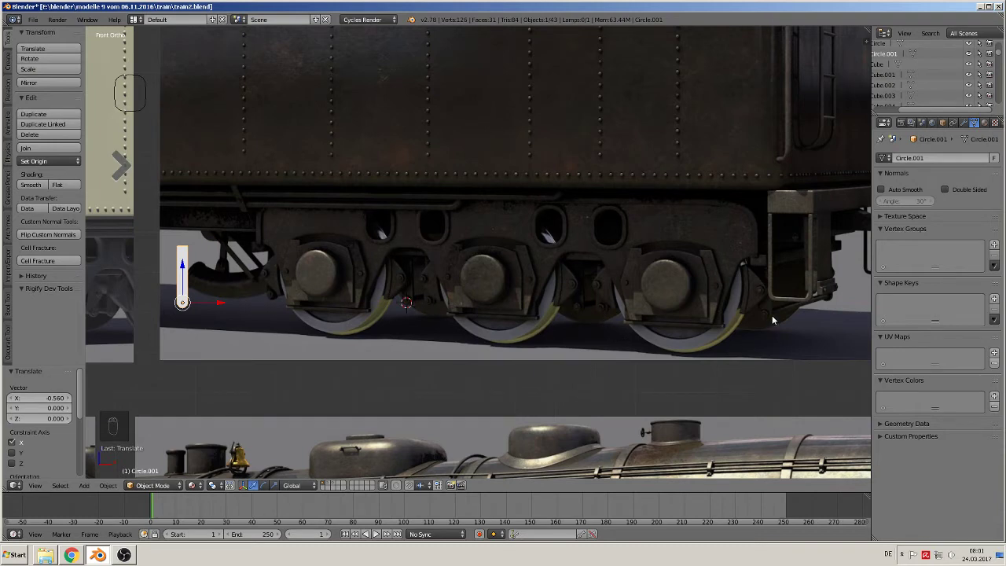
{"action": "left_click_drag", "start_coordinate": [225, 302], "coordinate": [292, 307]}
- Deselect the bar and add a mesh cylinder with 8 vertices at the second lower bolt between the wheels
{"action": "scroll", "coordinate": [418, 283], "scroll_direction": "up", "scroll_amount": 5}
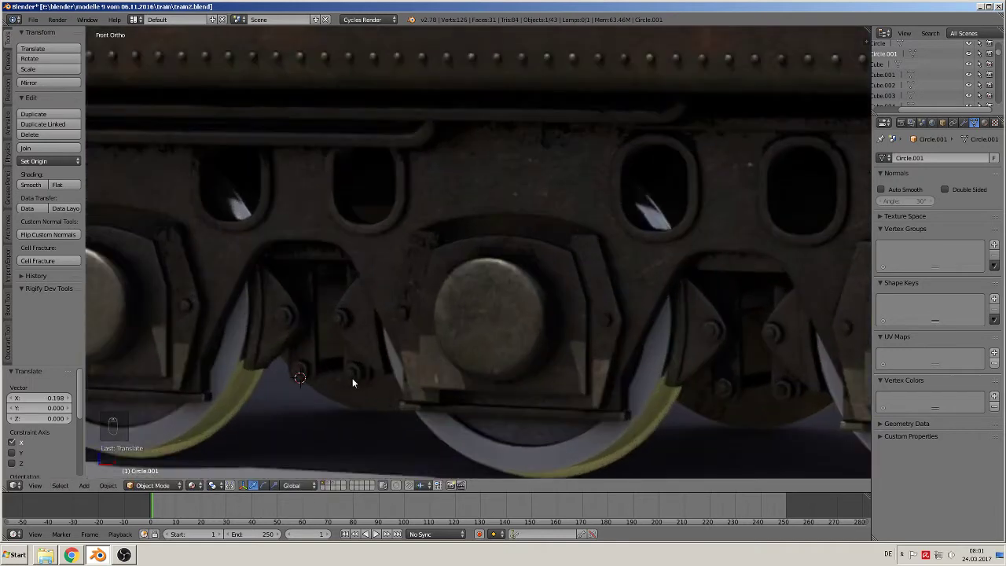
{"action": "scroll", "coordinate": [352, 378], "scroll_direction": "down", "scroll_amount": 6}
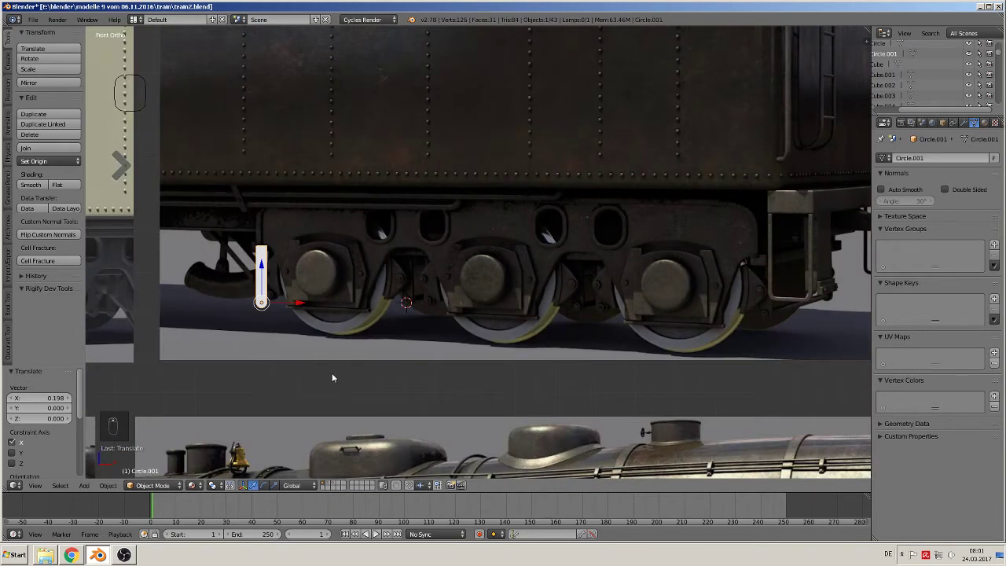
{"action": "scroll", "coordinate": [340, 368], "scroll_direction": "up", "scroll_amount": 4}
{"action": "key", "text": "a"}
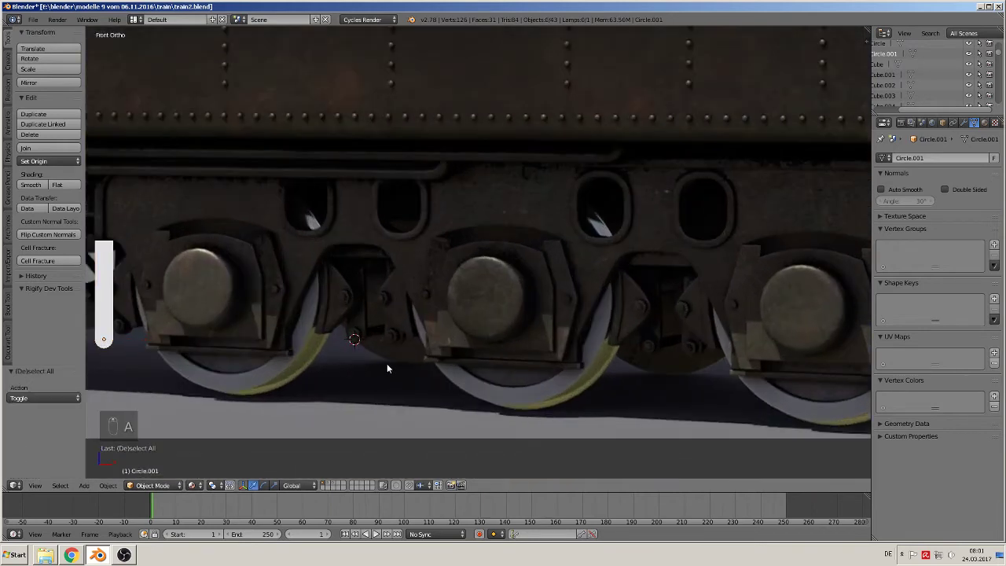
{"action": "scroll", "coordinate": [471, 339], "scroll_direction": "up", "scroll_amount": 3}
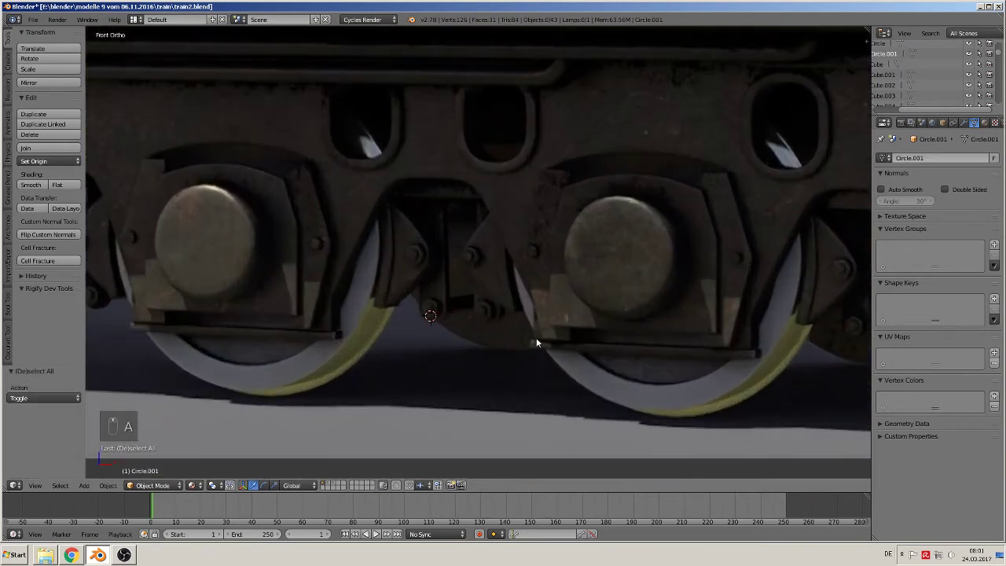
{"action": "left_click", "coordinate": [482, 312]}
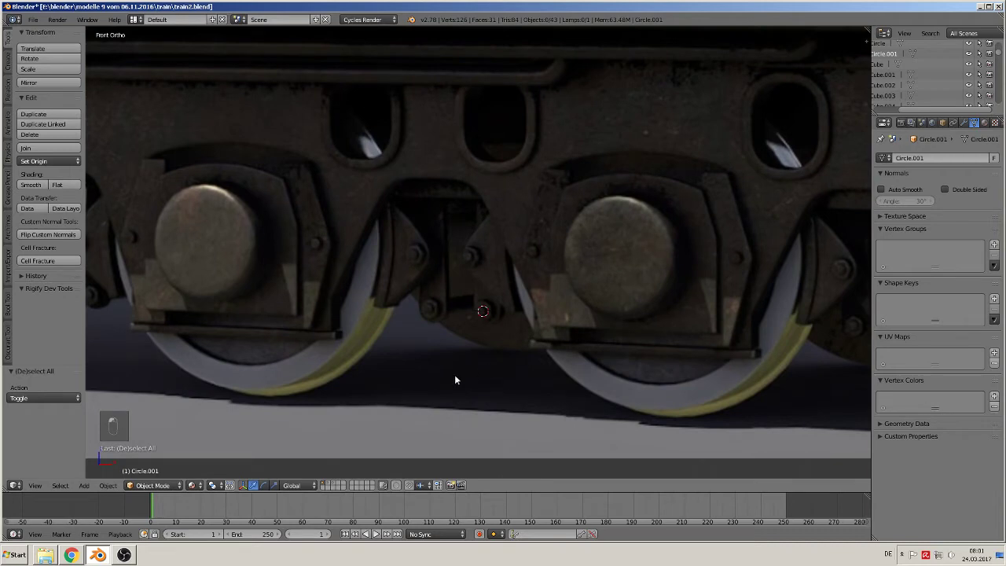
{"action": "left_click", "coordinate": [84, 486]}
{"action": "mouse_move", "coordinate": [98, 472]}
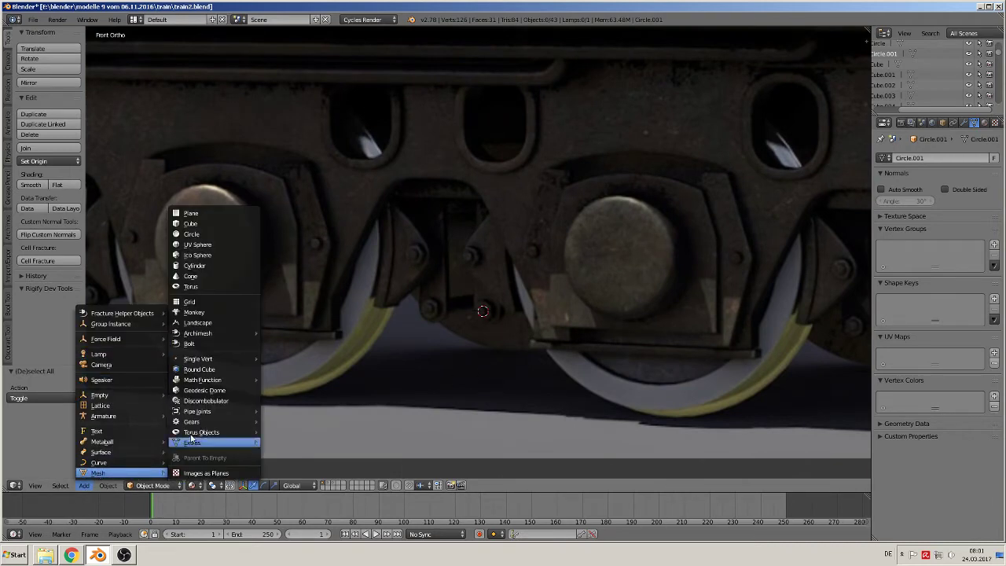
{"action": "left_click", "coordinate": [208, 268]}
{"action": "left_click", "coordinate": [46, 398]}
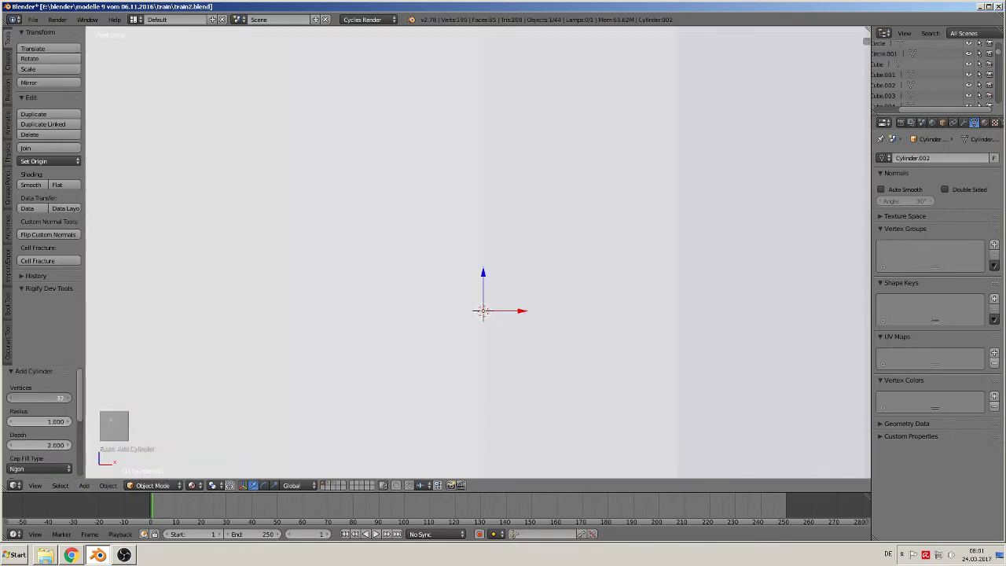
{"action": "type", "text": "8"}
{"action": "key", "text": "Return"}
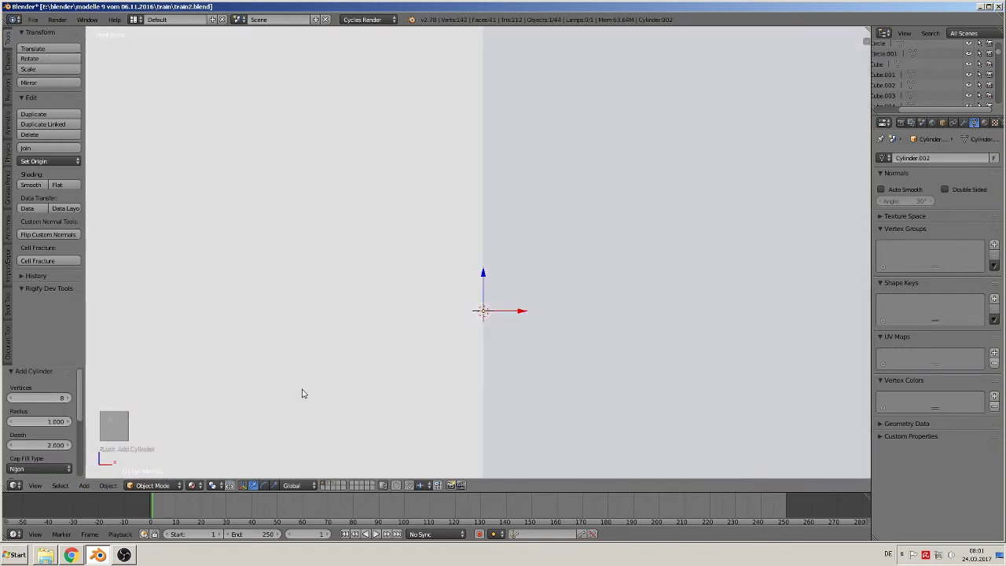
- Scale the cylinder by 0.075, rotate it 90° about X and scale it again by 0.126 to roughly bolt size
{"action": "key", "text": "s"}
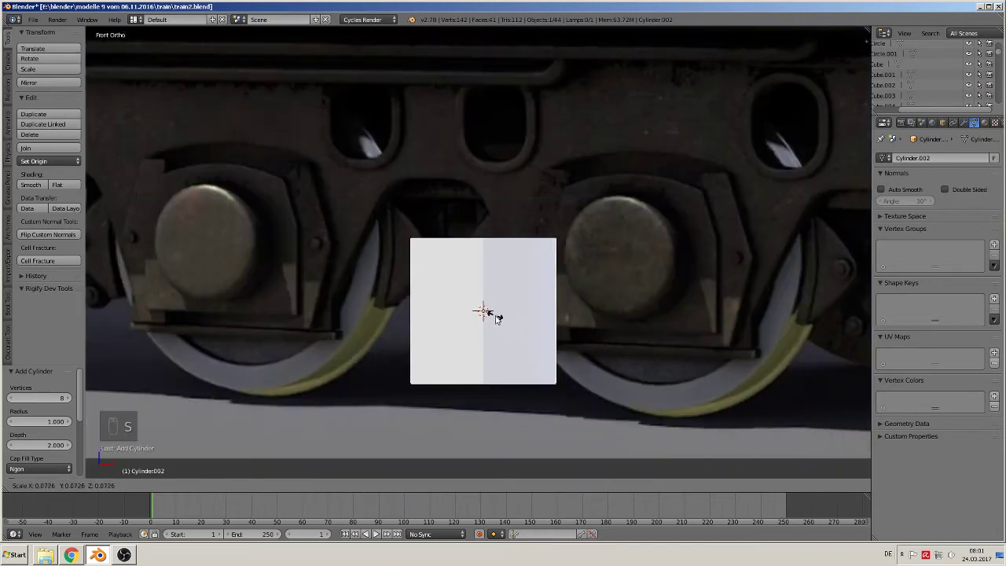
{"action": "left_click", "coordinate": [495, 314]}
{"action": "type", "text": "rx"}
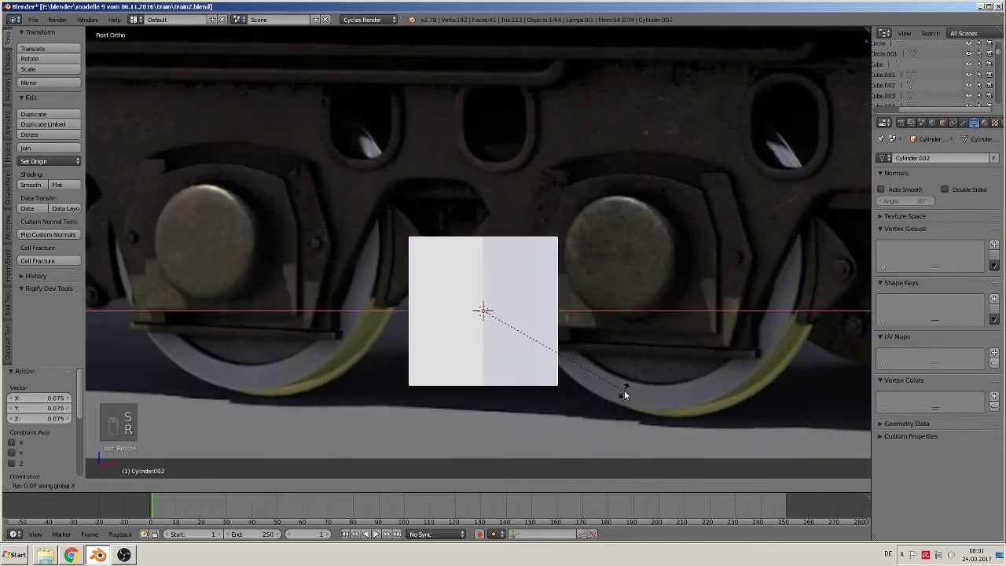
{"action": "type", "text": "90"}
{"action": "key", "text": "Return"}
{"action": "key", "text": "s"}
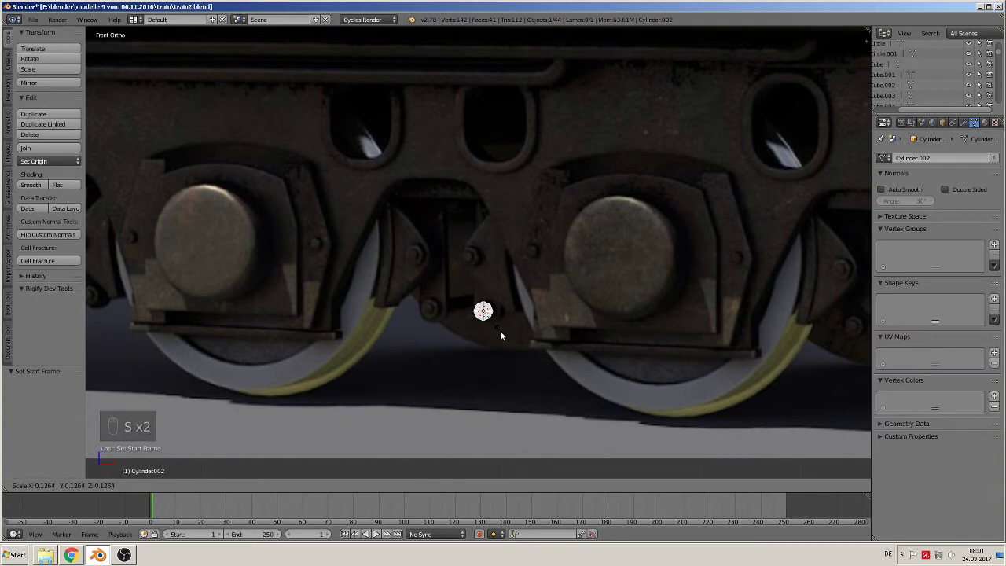
{"action": "left_click", "coordinate": [500, 336]}
- Shift the small cylinder -0.032 along X, beside the bolt in the reference picture
{"action": "scroll", "coordinate": [499, 336], "scroll_direction": "up", "scroll_amount": 4}
{"action": "key", "text": "g"}
{"action": "key", "text": "x"}
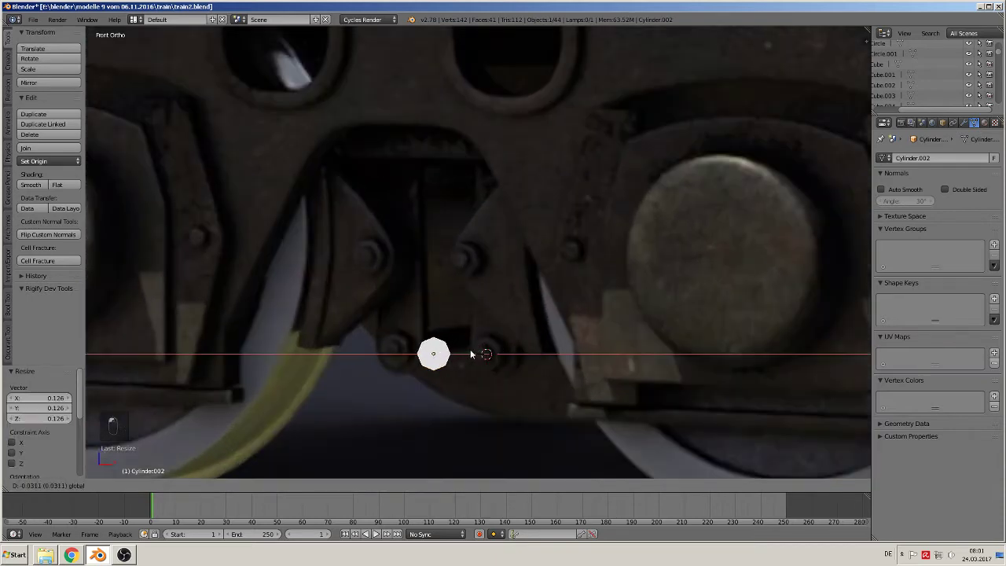
{"action": "left_click", "coordinate": [472, 361]}
- Move the cylinder about 0.033 forward along Y and flatten it by scaling 0.338 along Y
{"action": "scroll", "coordinate": [388, 391], "scroll_direction": "up", "scroll_amount": 1}
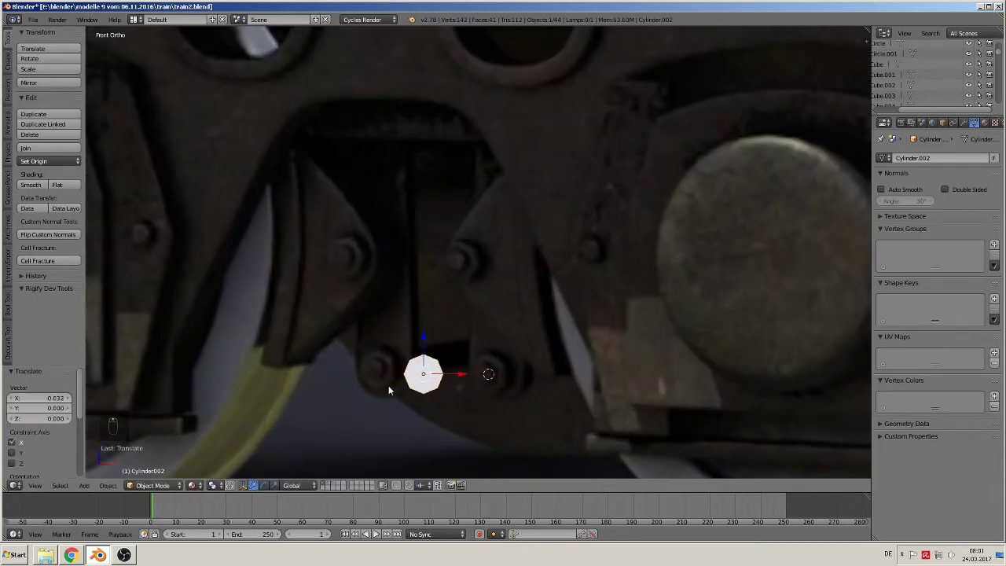
{"action": "middle_click_drag", "start_coordinate": [491, 396], "coordinate": [432, 415]}
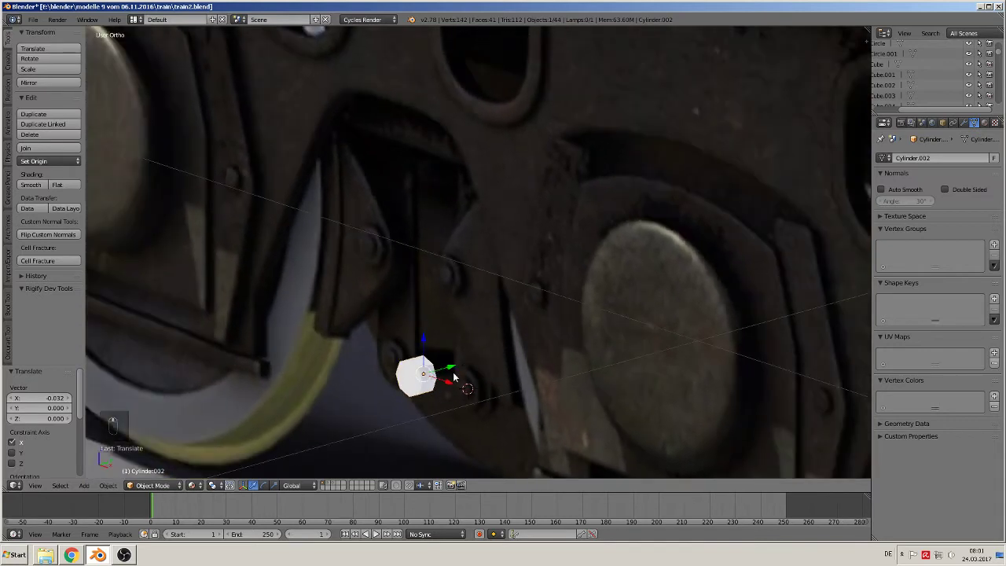
{"action": "left_click_drag", "start_coordinate": [454, 377], "coordinate": [401, 387]}
{"action": "key", "text": "s"}
{"action": "key", "text": "y"}
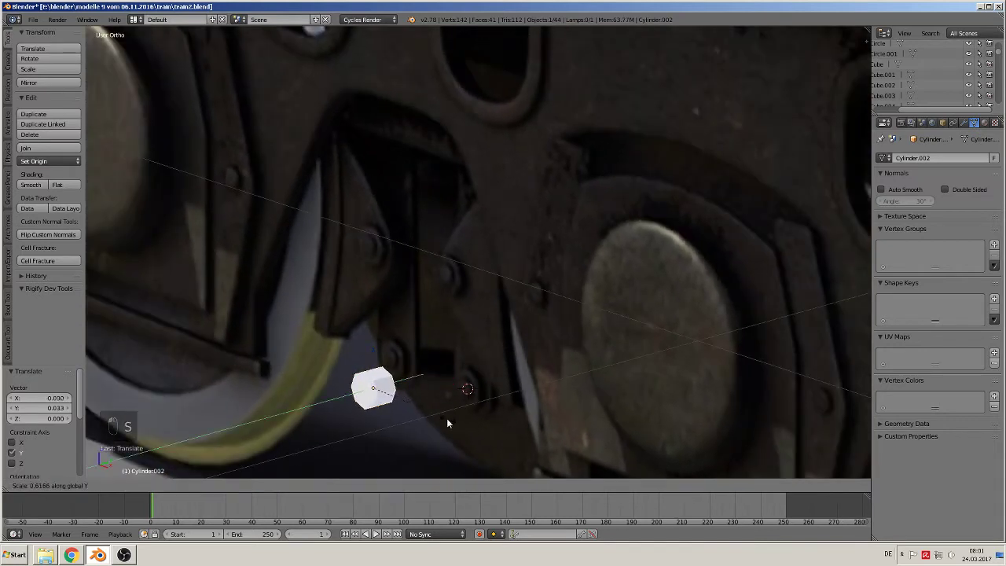
{"action": "left_click", "coordinate": [411, 412]}
- Add a mesh cylinder with 24 vertices at the 3D cursor and rotate it 90° about X
{"action": "key", "text": "KP_1"}
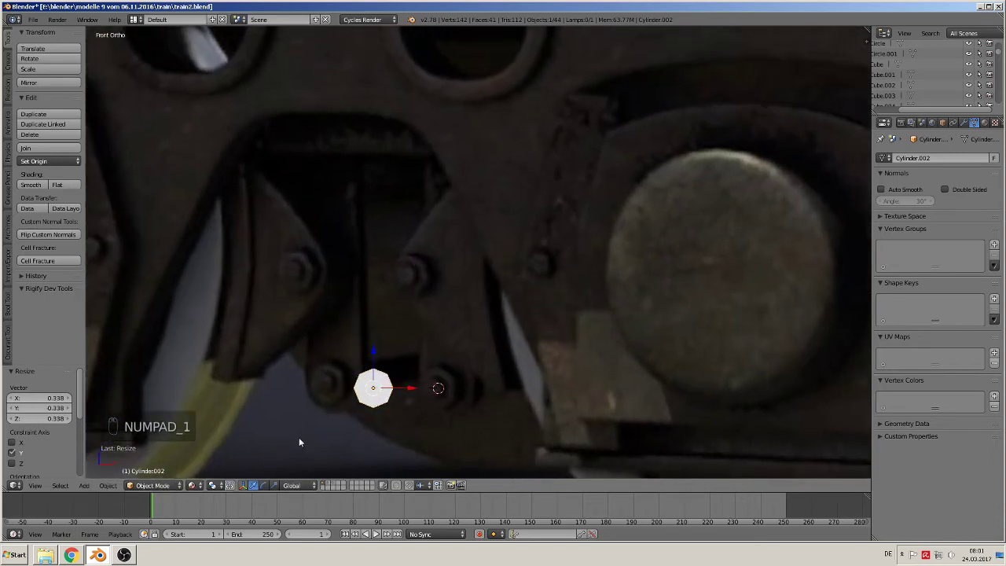
{"action": "left_click", "coordinate": [83, 485]}
{"action": "mouse_move", "coordinate": [99, 472]}
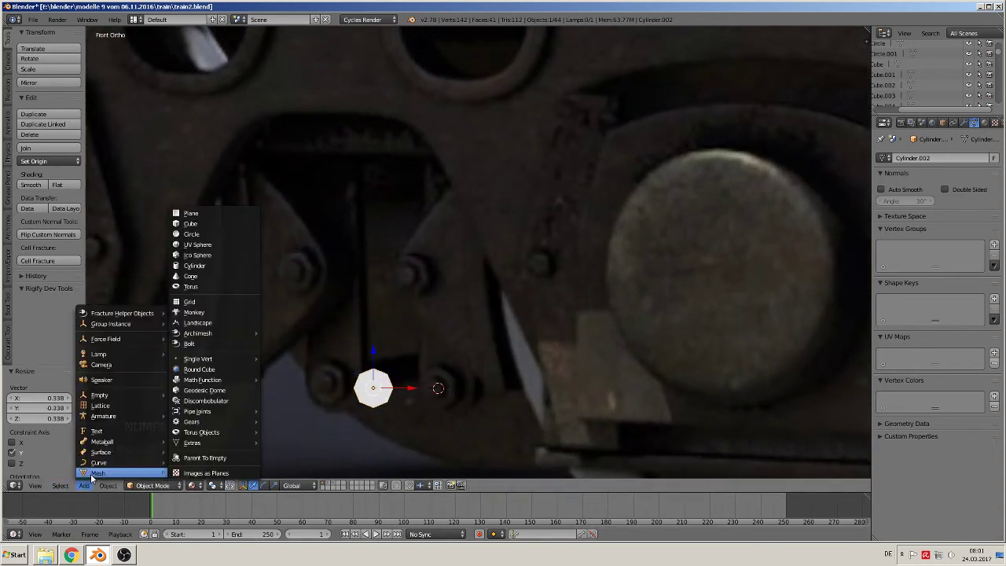
{"action": "left_click", "coordinate": [240, 268]}
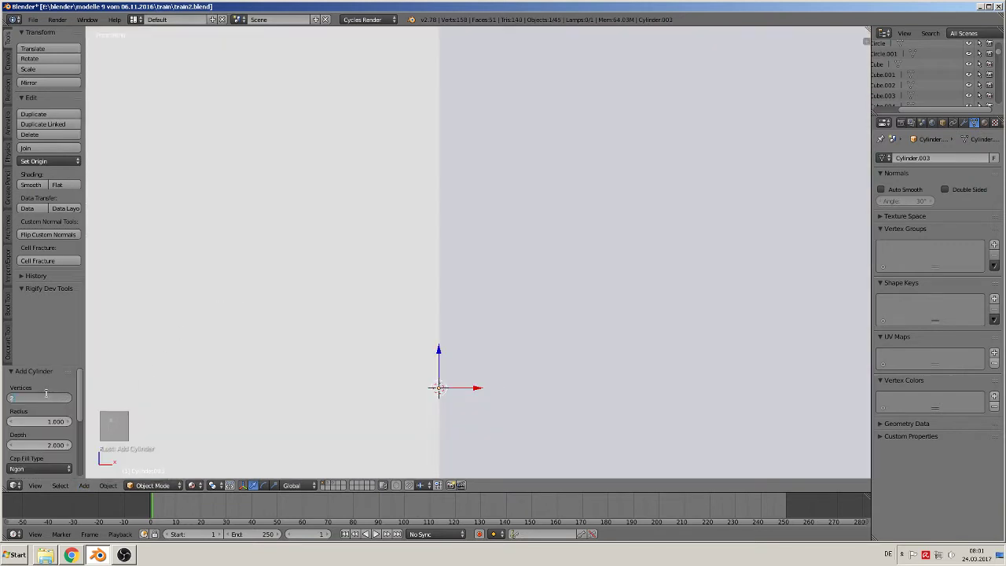
{"action": "key", "text": "Return"}
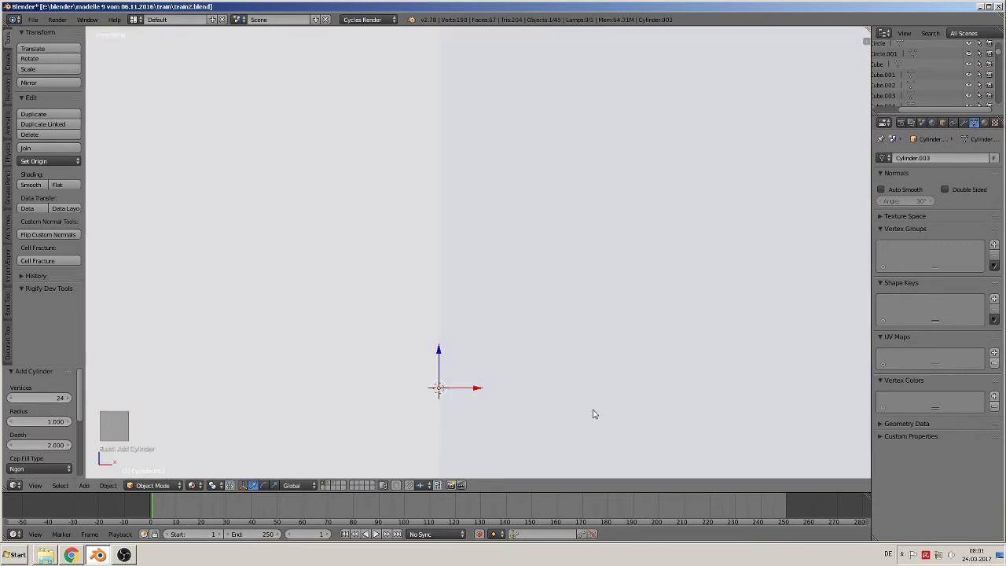
{"action": "type", "text": "rx90"}
{"action": "key", "text": "Return"}
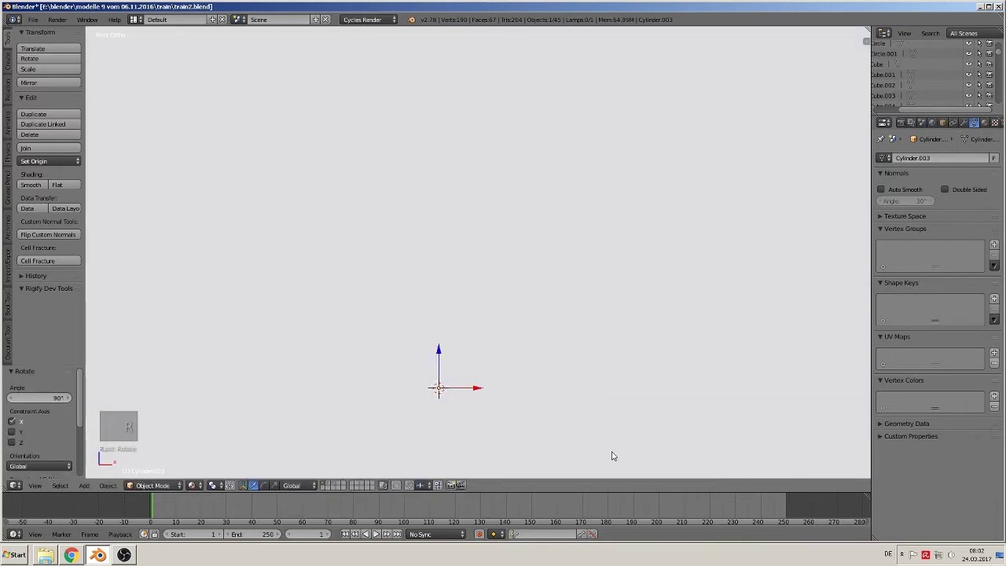
- Scale the new cylinder by 0.098 and again by 0.055, making it smaller than the eight-sided nut
{"action": "key", "text": "s"}
{"action": "left_click", "coordinate": [459, 393]}
{"action": "key", "text": "s"}
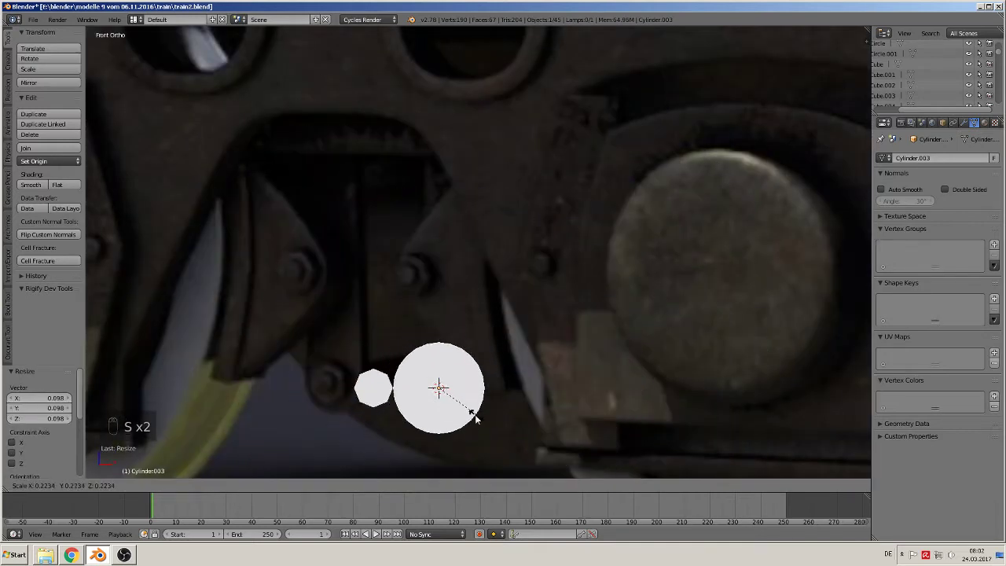
{"action": "left_click", "coordinate": [440, 400]}
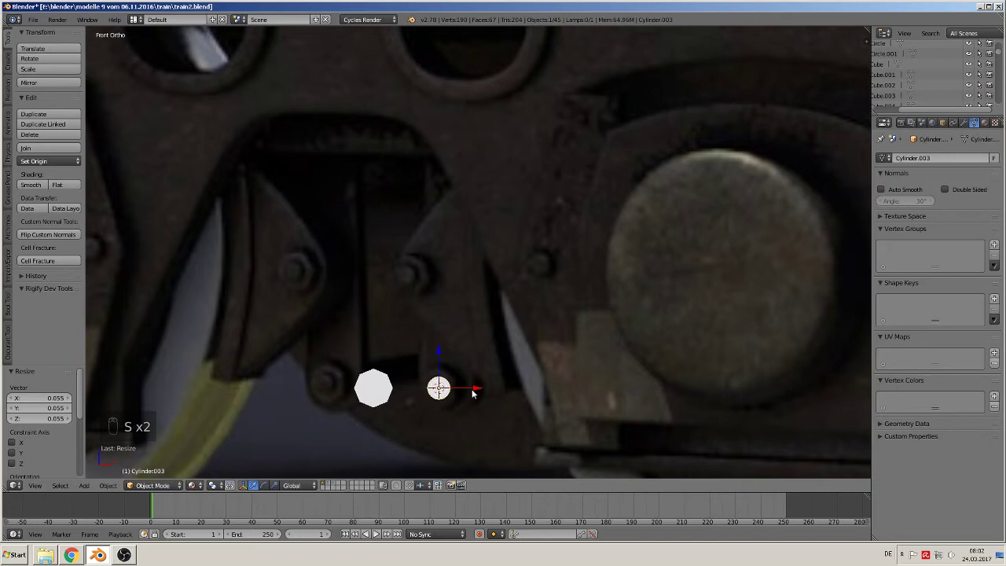
- Shift the round cylinder -0.032 along X and -0.036 along Y so it sits in front of the nut
{"action": "left_click_drag", "start_coordinate": [473, 390], "coordinate": [407, 395]}
{"action": "middle_click_drag", "start_coordinate": [416, 407], "coordinate": [341, 440]}
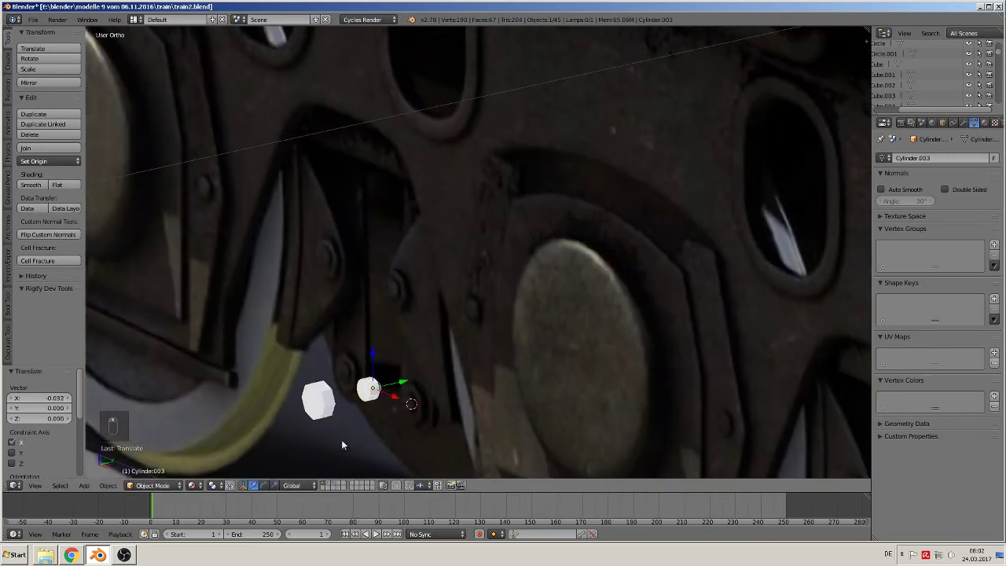
{"action": "key", "text": "g"}
{"action": "left_click_drag", "start_coordinate": [340, 393], "coordinate": [338, 393]}
- Flatten the round cylinder along Y, nudge it about 0.0009 along Y and center it on the nut's front face
{"action": "scroll", "coordinate": [345, 388], "scroll_direction": "up", "scroll_amount": 2}
{"action": "middle_click_drag", "start_coordinate": [388, 340], "coordinate": [542, 212], "text": "shift"}
{"action": "scroll", "coordinate": [542, 212], "scroll_direction": "up", "scroll_amount": 4}
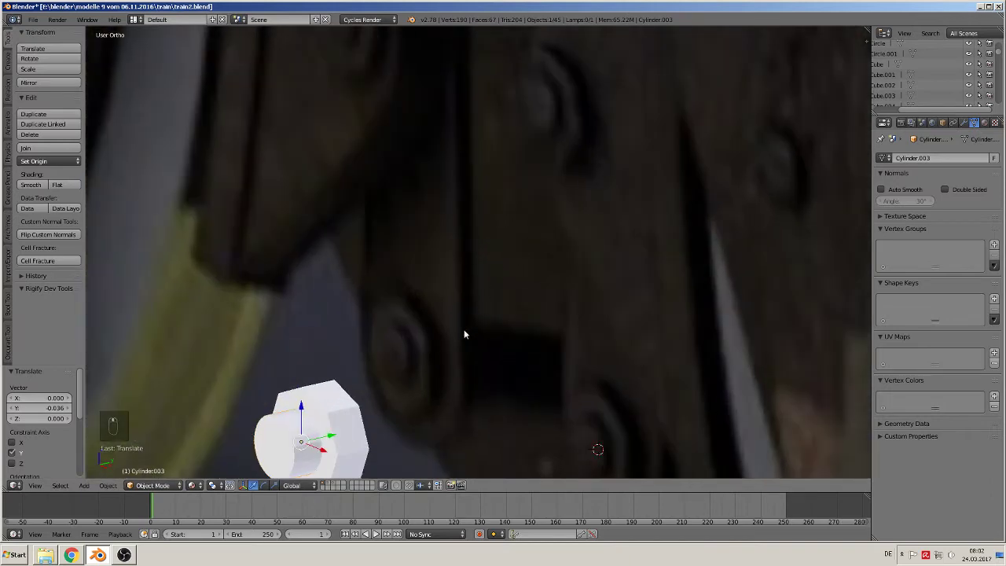
{"action": "middle_click_drag", "start_coordinate": [435, 354], "coordinate": [555, 202], "text": "shift"}
{"action": "scroll", "coordinate": [555, 202], "scroll_direction": "up", "scroll_amount": 4}
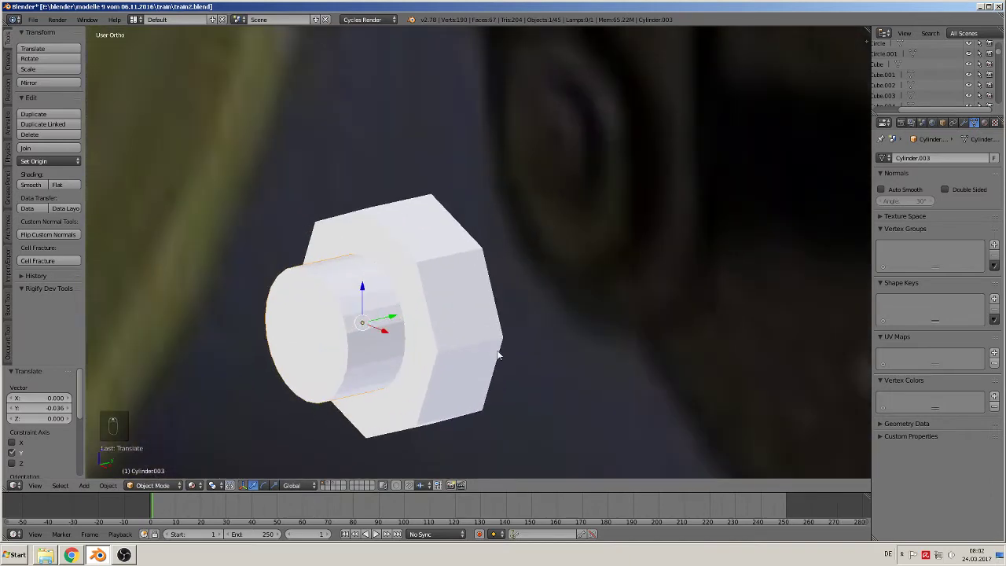
{"action": "key", "text": "s"}
{"action": "key", "text": "y"}
{"action": "left_click", "coordinate": [430, 336]}
{"action": "left_click_drag", "start_coordinate": [390, 315], "coordinate": [391, 318]}
{"action": "middle_click_drag", "start_coordinate": [391, 317], "coordinate": [476, 298]}
{"action": "key", "text": "g"}
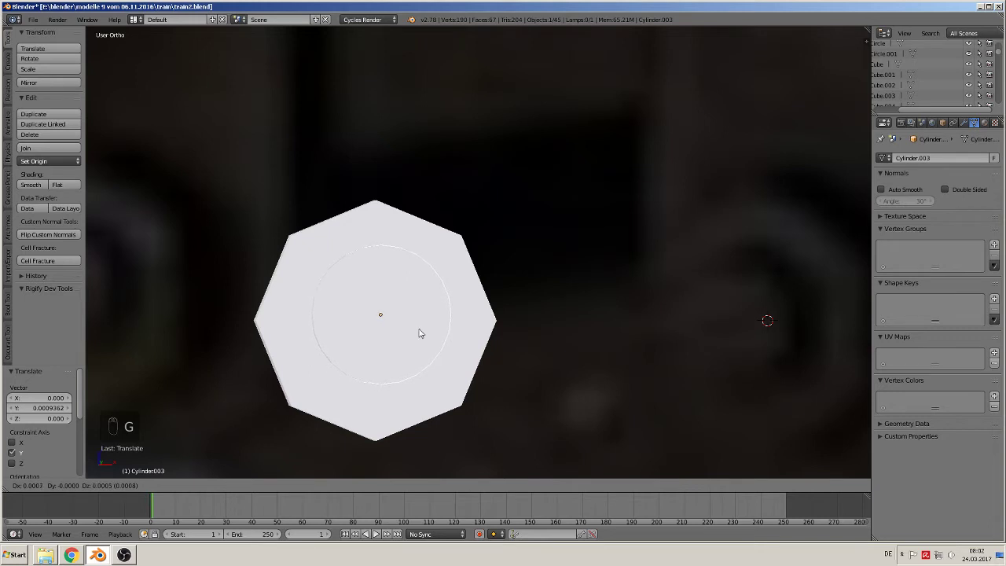
{"action": "left_click", "coordinate": [415, 336]}
- In Edit Mode, deselect the round cylinder's cap faces and shade its side faces smooth
{"action": "middle_click_drag", "start_coordinate": [434, 344], "coordinate": [377, 354]}
{"action": "key", "text": "Tab"}
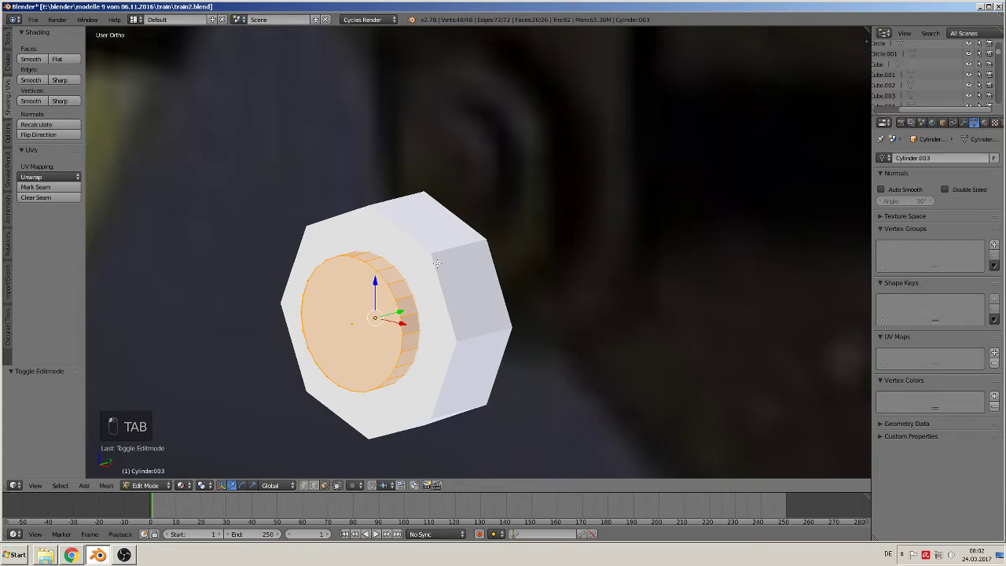
{"action": "right_click", "coordinate": [394, 280], "text": "shift"}
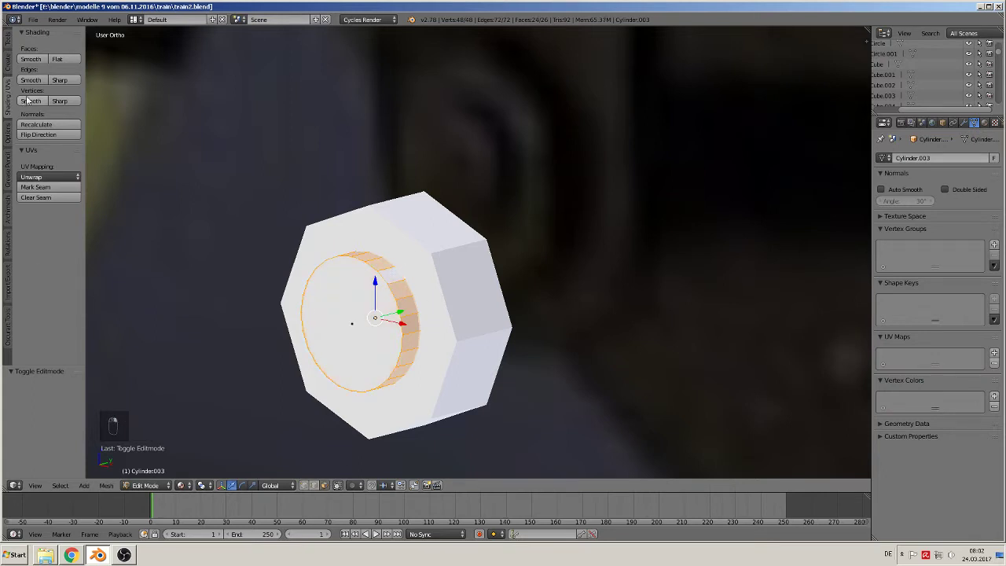
{"action": "left_click", "coordinate": [30, 59]}
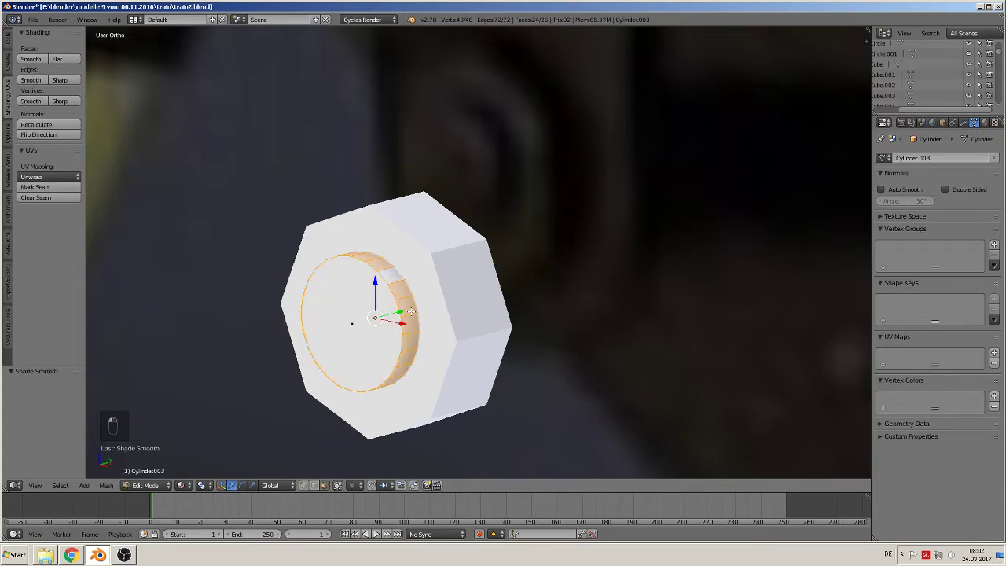
- Add two loop cuts around the round cylinder's side, one slid close to the front rim, and return to Object Mode
{"action": "key", "text": "ctrl+r"}
{"action": "left_click", "coordinate": [407, 310]}
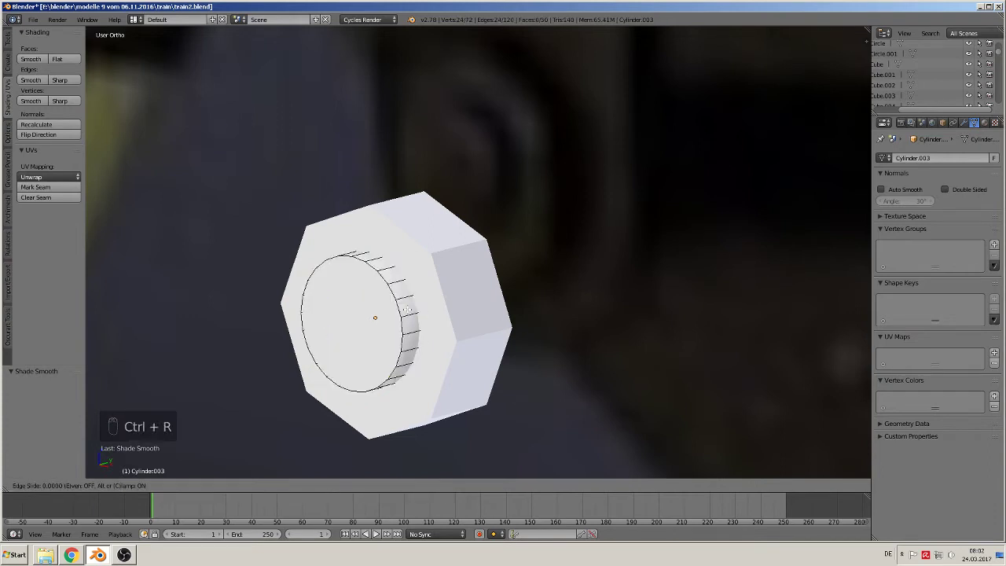
{"action": "left_click", "coordinate": [407, 310]}
{"action": "key", "text": "ctrl+r"}
{"action": "left_click", "coordinate": [393, 294]}
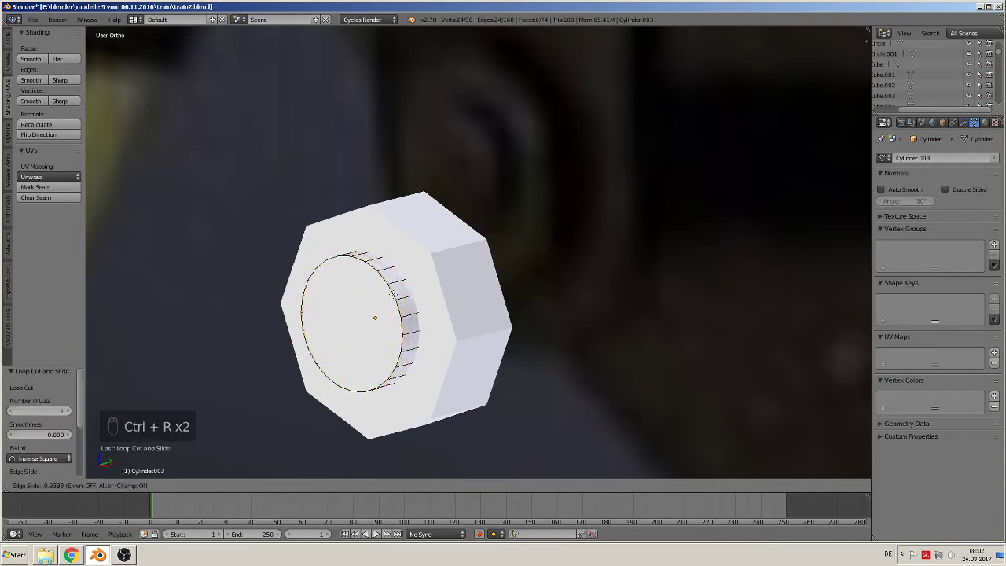
{"action": "left_click", "coordinate": [393, 311]}
{"action": "key", "text": "Tab"}
- Select the nut together with the round cylinder and join them into one bolt object
{"action": "middle_click_drag", "start_coordinate": [411, 344], "coordinate": [440, 362]}
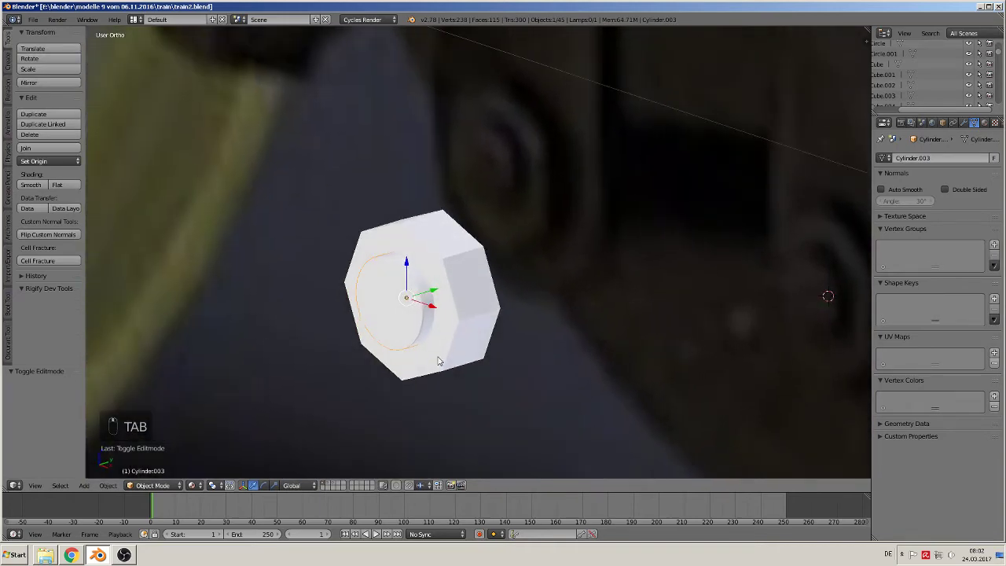
{"action": "right_click", "coordinate": [460, 268], "text": "shift"}
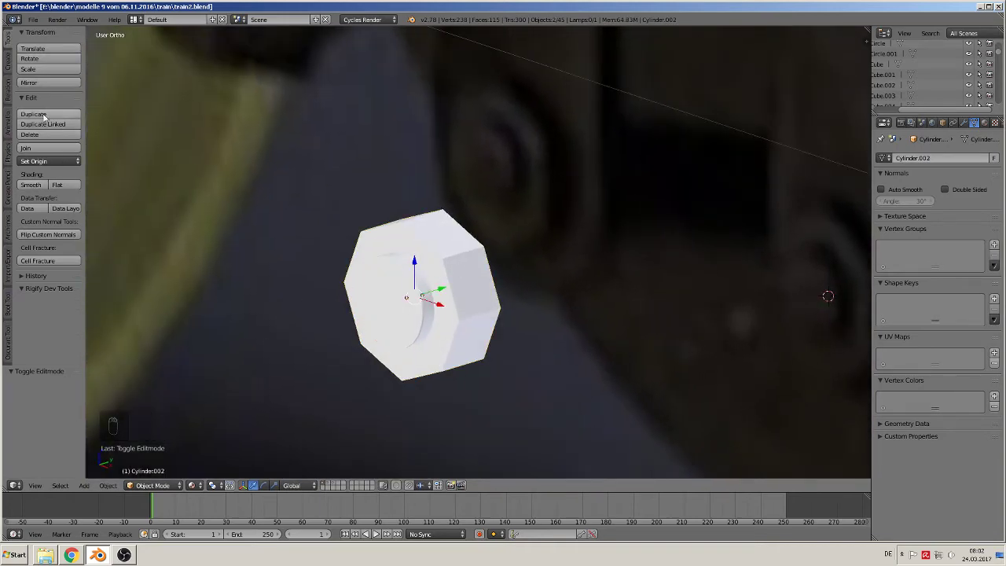
{"action": "left_click", "coordinate": [29, 149]}
{"action": "scroll", "coordinate": [442, 333], "scroll_direction": "down", "scroll_amount": 6}
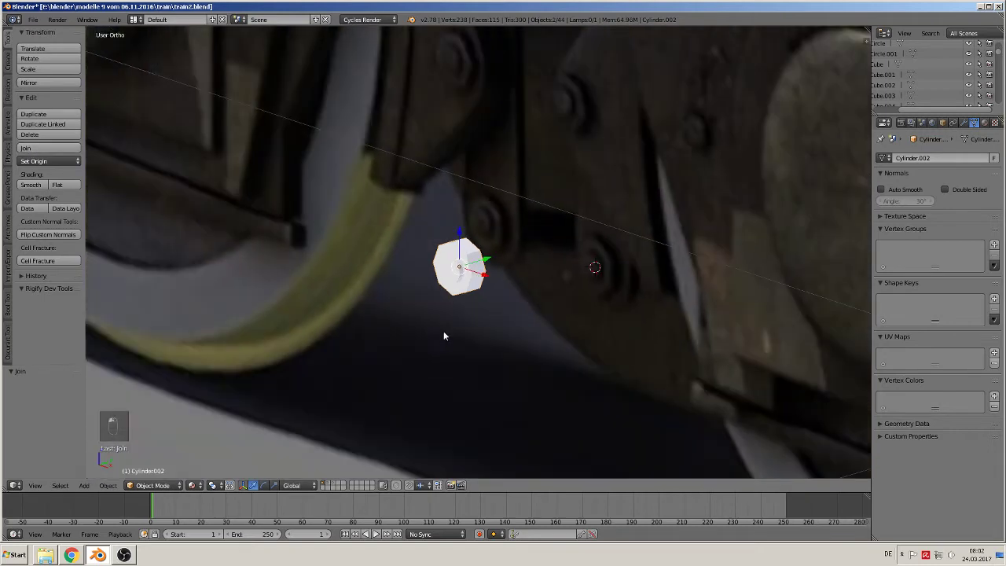
- In front view, move the joined bolt along negative X and -0.202 along Z, into the empty area below the wheel picture
{"action": "key", "text": "KP_1"}
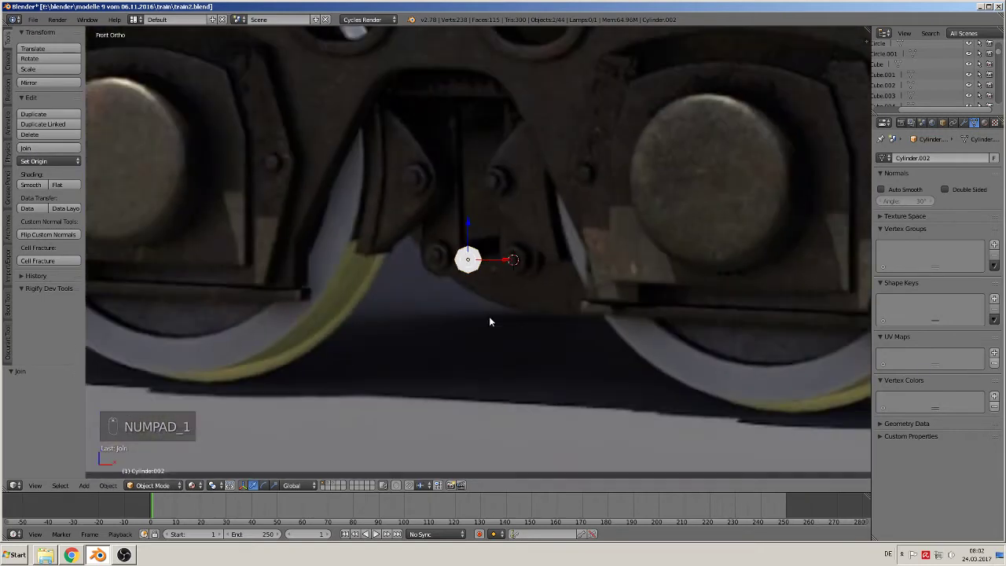
{"action": "scroll", "coordinate": [494, 314], "scroll_direction": "down", "scroll_amount": 3}
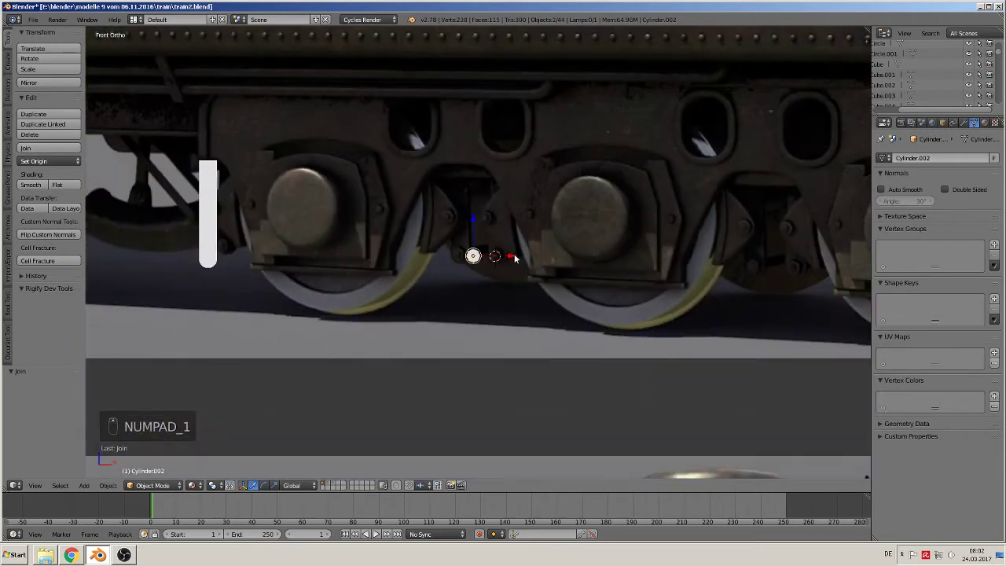
{"action": "left_click_drag", "start_coordinate": [513, 255], "coordinate": [447, 254]}
{"action": "left_click_drag", "start_coordinate": [403, 221], "coordinate": [373, 354]}
{"action": "middle_click_drag", "start_coordinate": [582, 310], "coordinate": [528, 247], "text": "shift"}
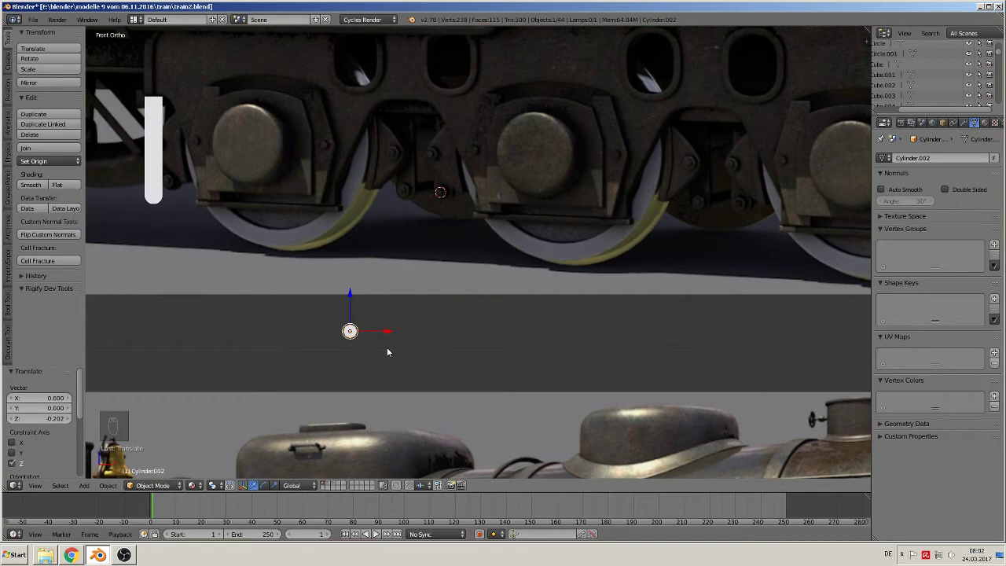
- Duplicate the bolt and move the copy 0.102 along X
{"action": "key", "text": "shift+d"}
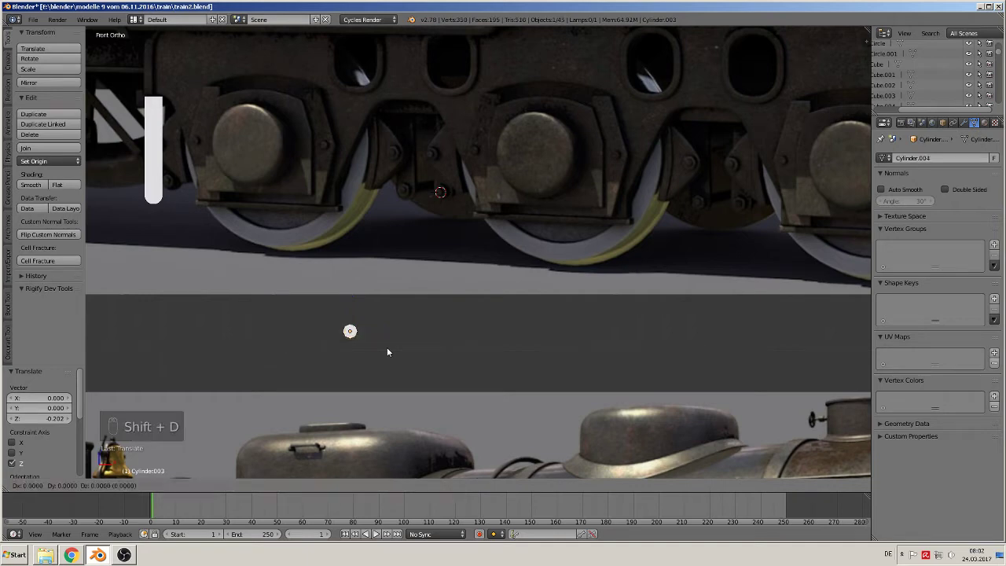
{"action": "right_click", "coordinate": [387, 347]}
{"action": "left_click_drag", "start_coordinate": [388, 334], "coordinate": [456, 341]}
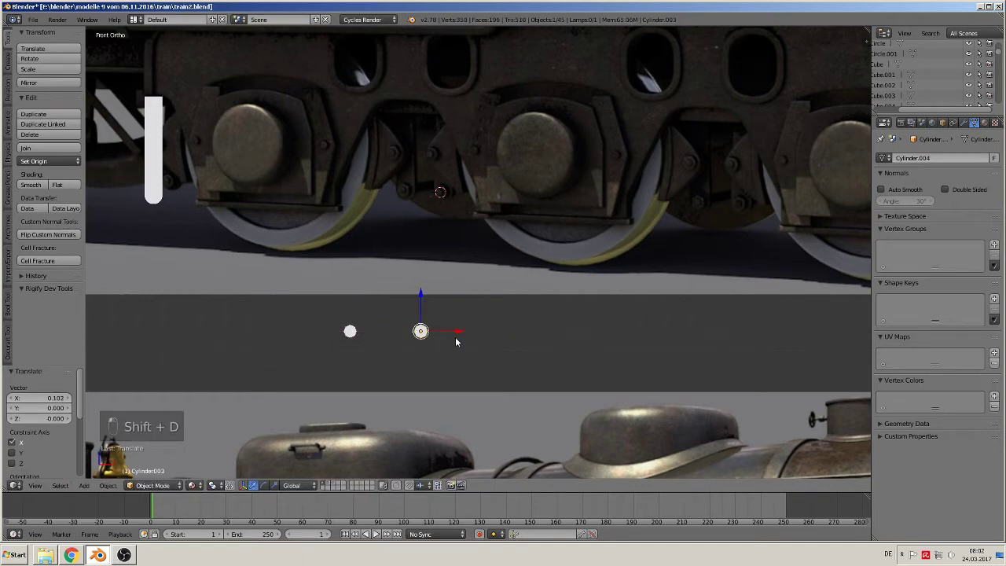
- Move the bolt copy to the second layer and display that layer
{"action": "key", "text": "m"}
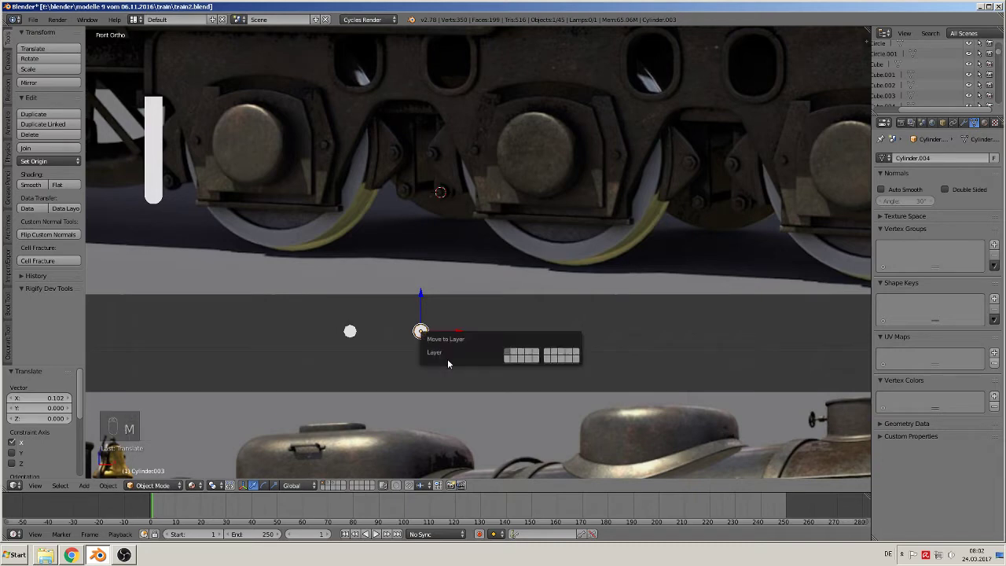
{"action": "left_click", "coordinate": [511, 355]}
{"action": "left_click", "coordinate": [331, 484]}
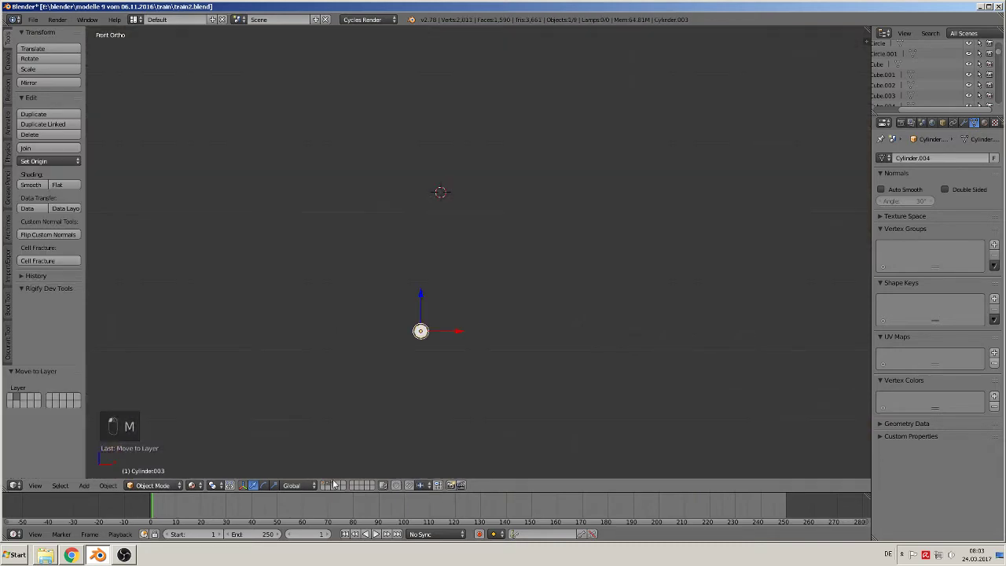
- Clear the bolt copy's location so it sits at the world origin
{"action": "scroll", "coordinate": [426, 387], "scroll_direction": "down", "scroll_amount": 3}
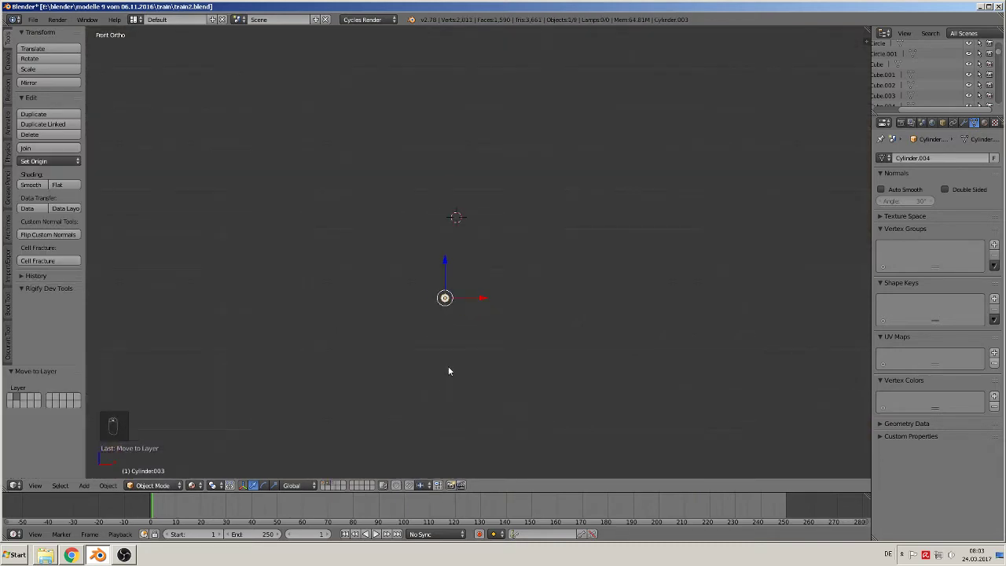
{"action": "key", "text": "alt+g"}
{"action": "middle_click_drag", "start_coordinate": [497, 418], "coordinate": [535, 486], "text": "shift"}
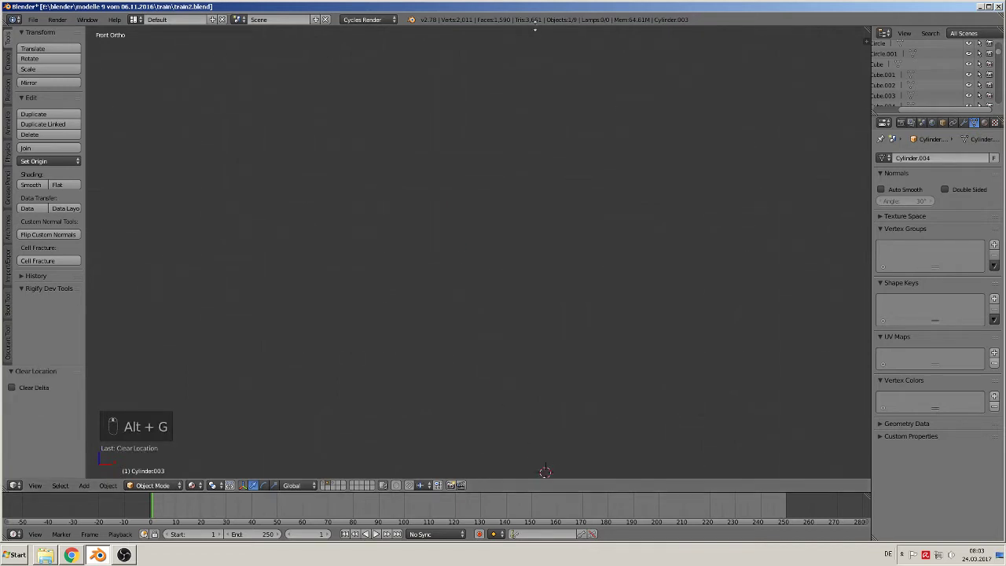
{"action": "scroll", "coordinate": [509, 121], "scroll_direction": "down", "scroll_amount": 11}
{"action": "scroll", "coordinate": [475, 143], "scroll_direction": "up", "scroll_amount": 4}
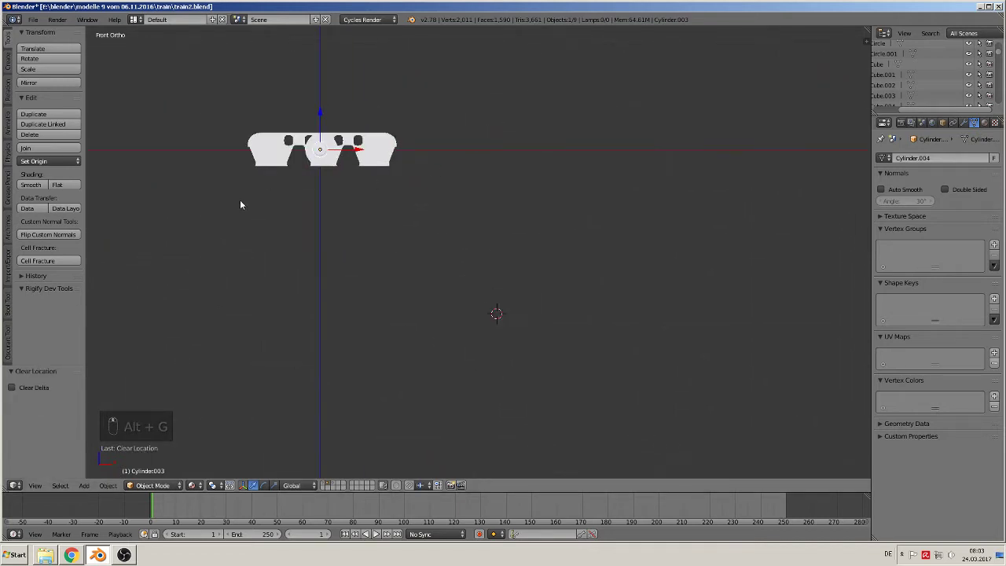
- Create a new group from the bolt copy and name it "screw with mother"
{"action": "key", "text": "ctrl+g"}
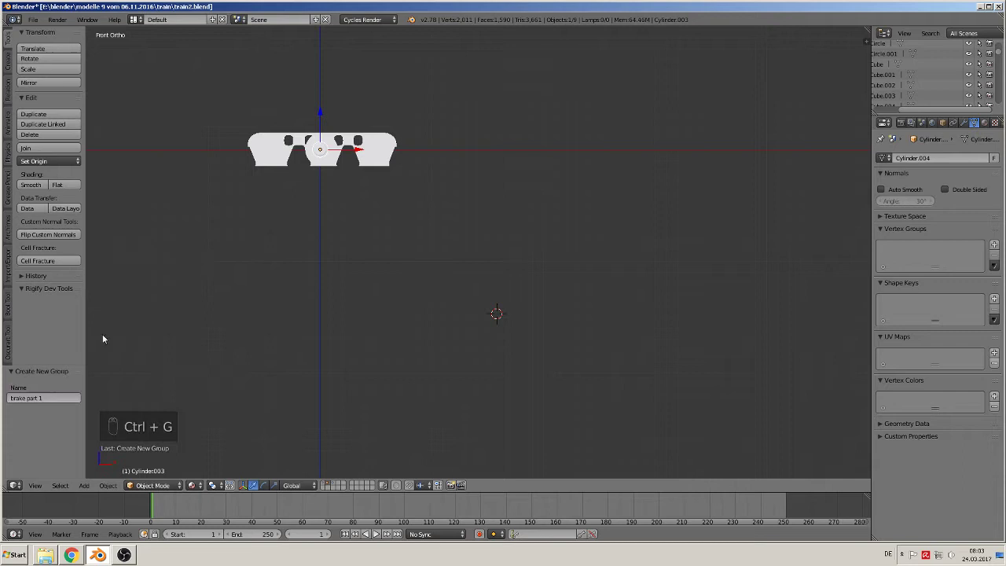
{"action": "left_click", "coordinate": [51, 397]}
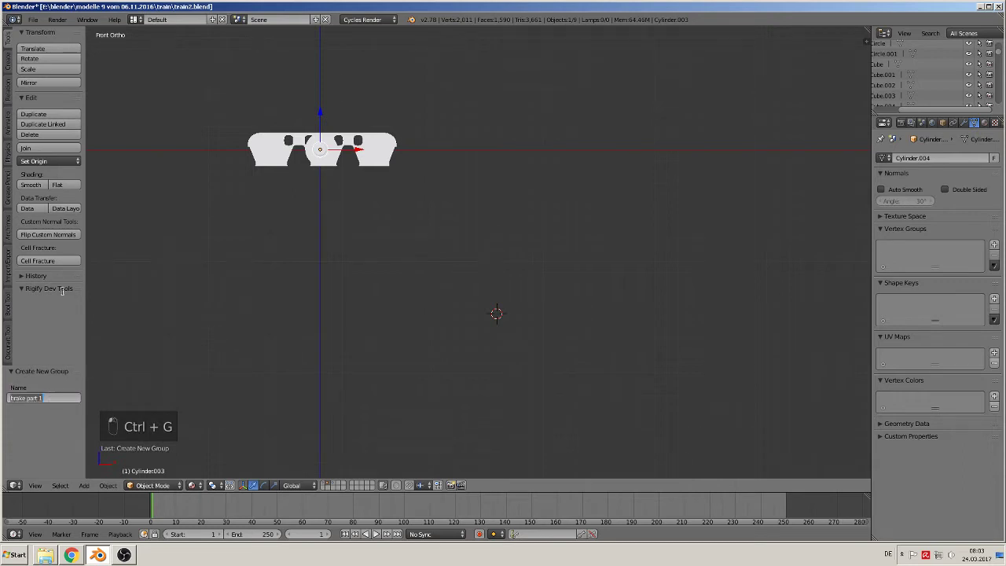
{"action": "type", "text": "ro"}
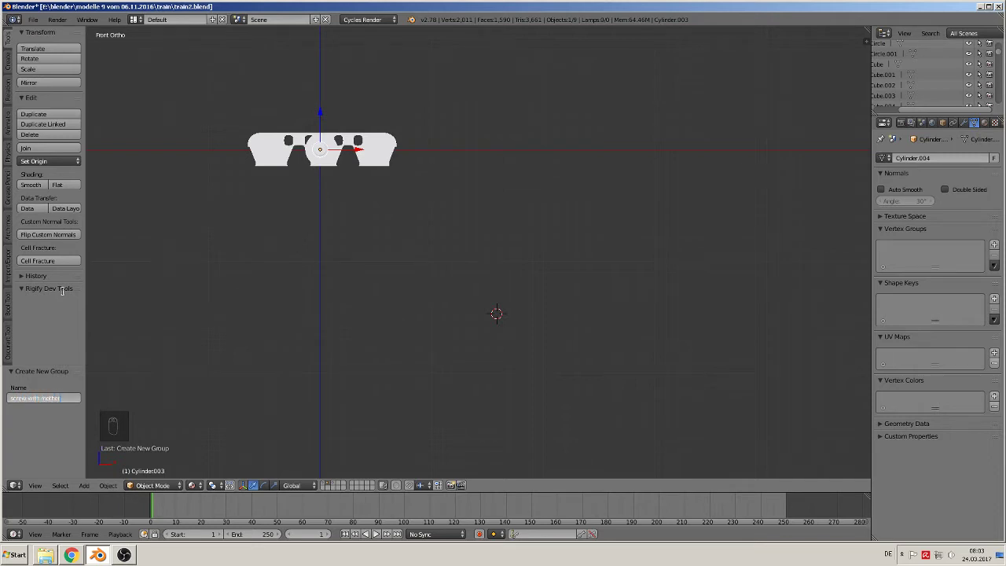
{"action": "key", "text": "Return"}
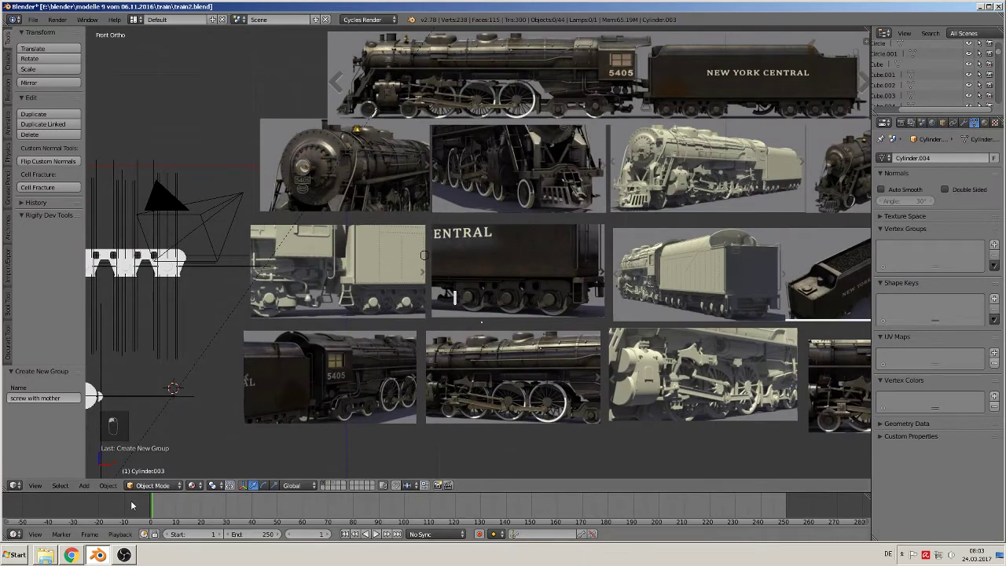
- Add an instance of the group "screw with mother" on the layer with the reference pictures
{"action": "left_click", "coordinate": [84, 485]}
{"action": "mouse_move", "coordinate": [132, 322]}
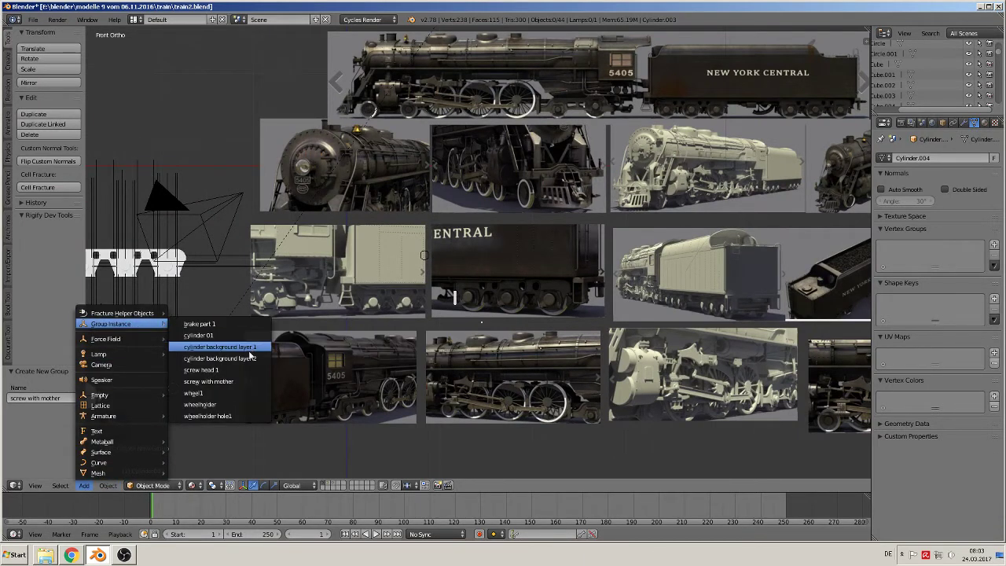
{"action": "left_click", "coordinate": [244, 381]}
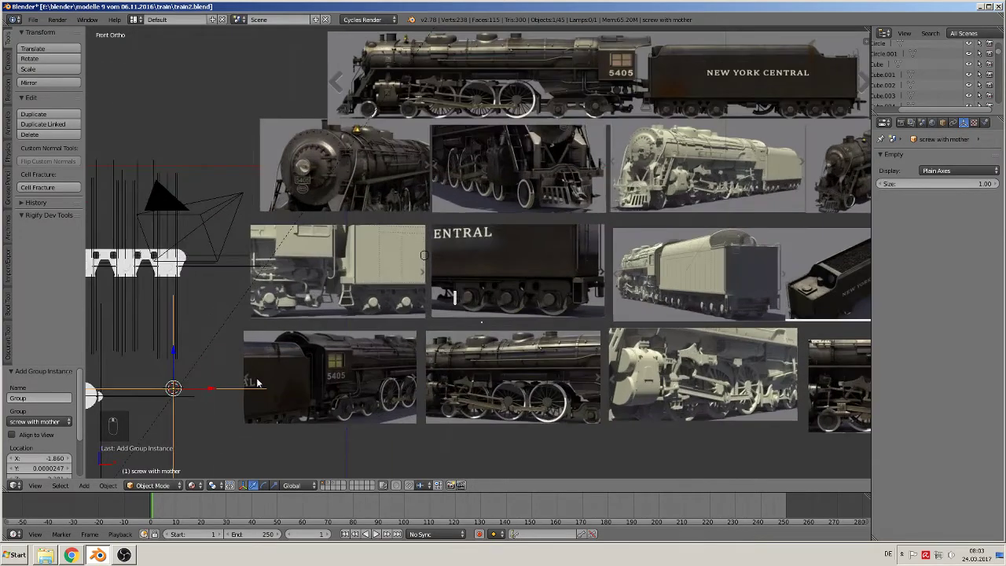
- Move the bolt group instance about -0.69 along X, beside the small half-round part next to the large disc
{"action": "middle_click_drag", "start_coordinate": [241, 386], "coordinate": [411, 279], "text": "shift"}
{"action": "scroll", "coordinate": [456, 256], "scroll_direction": "up", "scroll_amount": 3}
{"action": "key", "text": "KP_Decimal"}
{"action": "scroll", "coordinate": [458, 262], "scroll_direction": "down", "scroll_amount": 3}
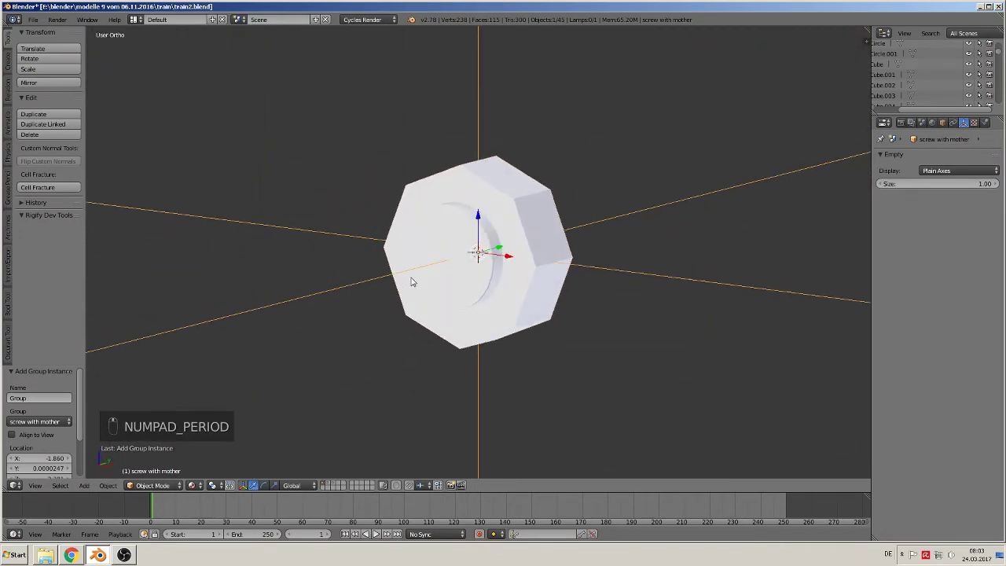
{"action": "key", "text": "KP_1"}
{"action": "scroll", "coordinate": [424, 276], "scroll_direction": "down", "scroll_amount": 6}
{"action": "scroll", "coordinate": [487, 280], "scroll_direction": "up", "scroll_amount": 4}
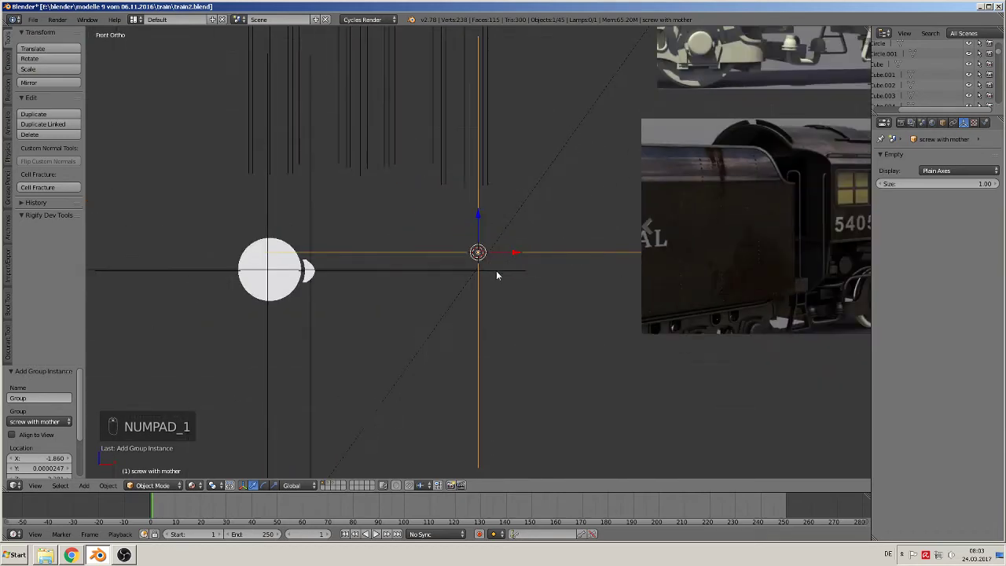
{"action": "left_click_drag", "start_coordinate": [519, 250], "coordinate": [368, 258]}
- Move the separate bolt mesh below the tender picture onto the rounded lower end of the hanger bar
{"action": "middle_click_drag", "start_coordinate": [750, 226], "coordinate": [489, 337], "text": "shift"}
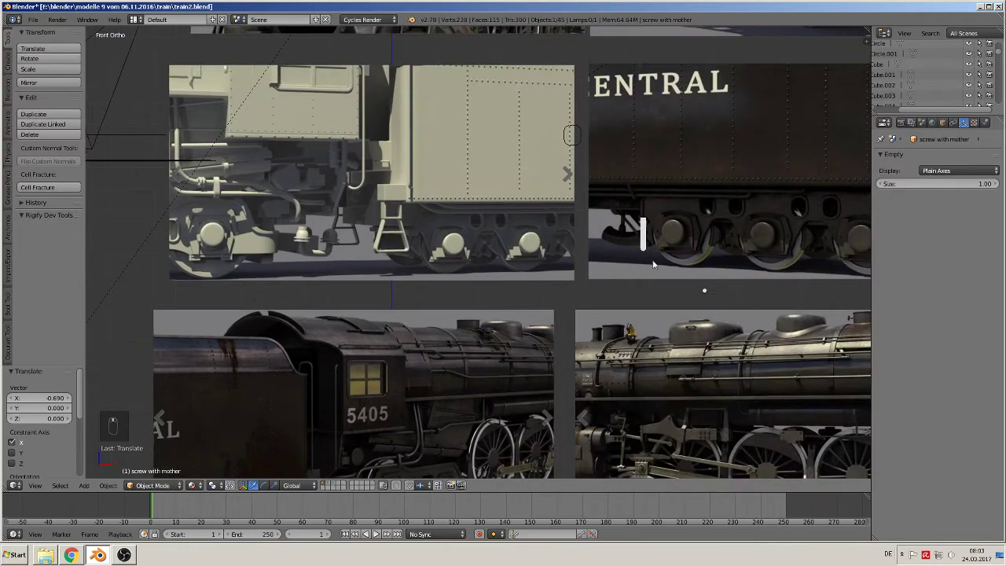
{"action": "scroll", "coordinate": [652, 264], "scroll_direction": "up", "scroll_amount": 5}
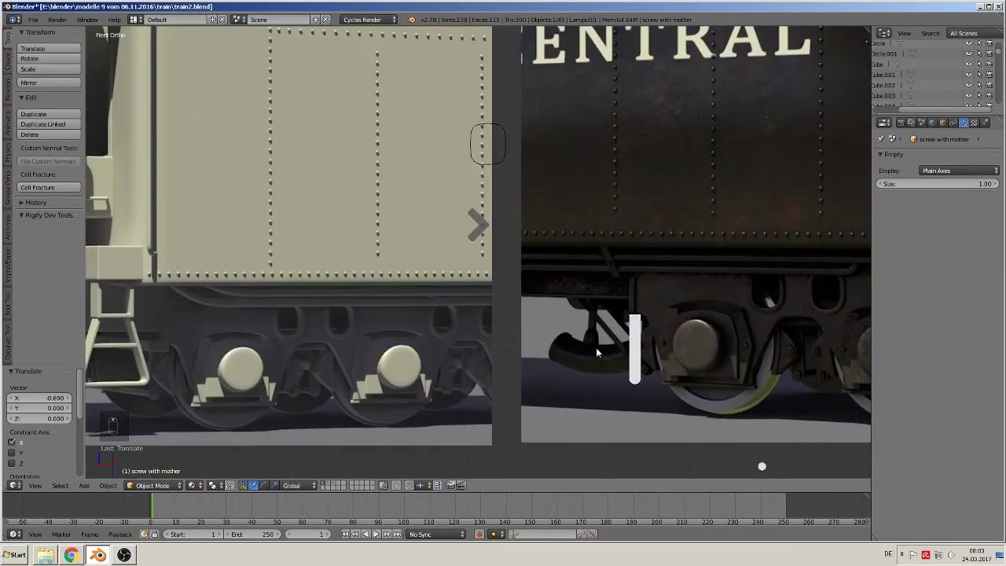
{"action": "middle_click_drag", "start_coordinate": [587, 374], "coordinate": [508, 342], "text": "shift"}
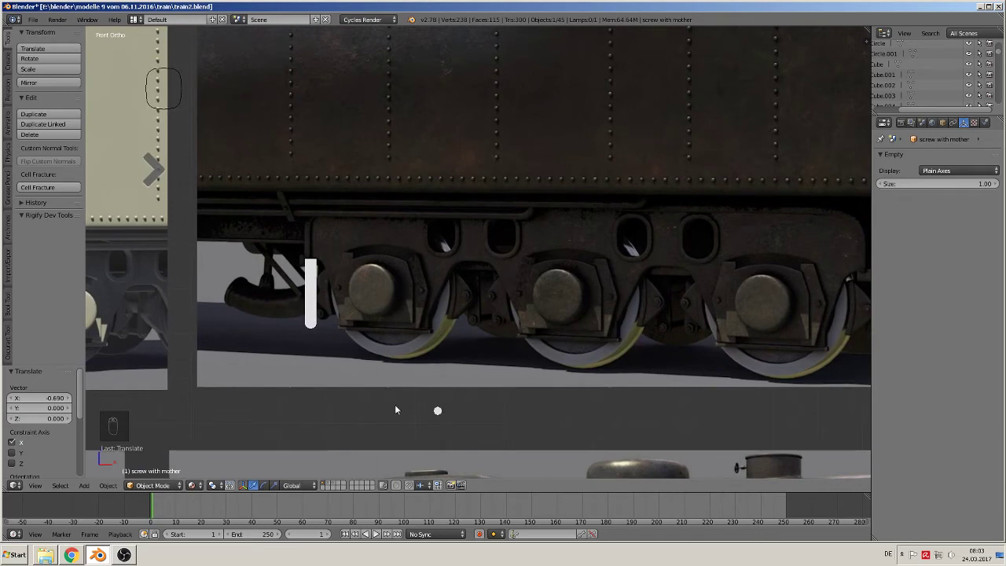
{"action": "right_click", "coordinate": [438, 410]}
{"action": "key", "text": "g"}
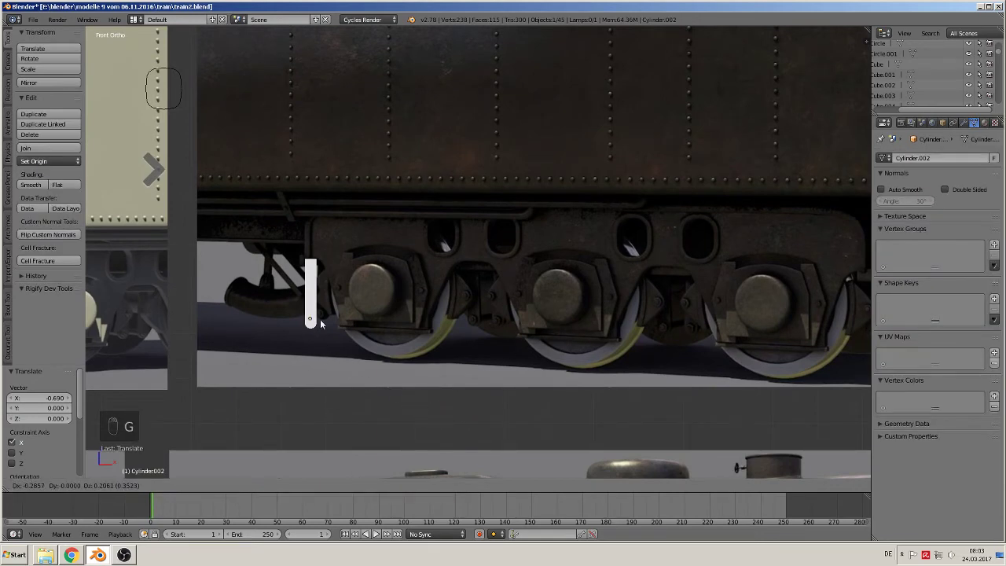
{"action": "left_click", "coordinate": [319, 322]}
- Move the bolt about -0.378 along Y to the front face of the hanger bar
{"action": "middle_click_drag", "start_coordinate": [307, 344], "coordinate": [561, 258]}
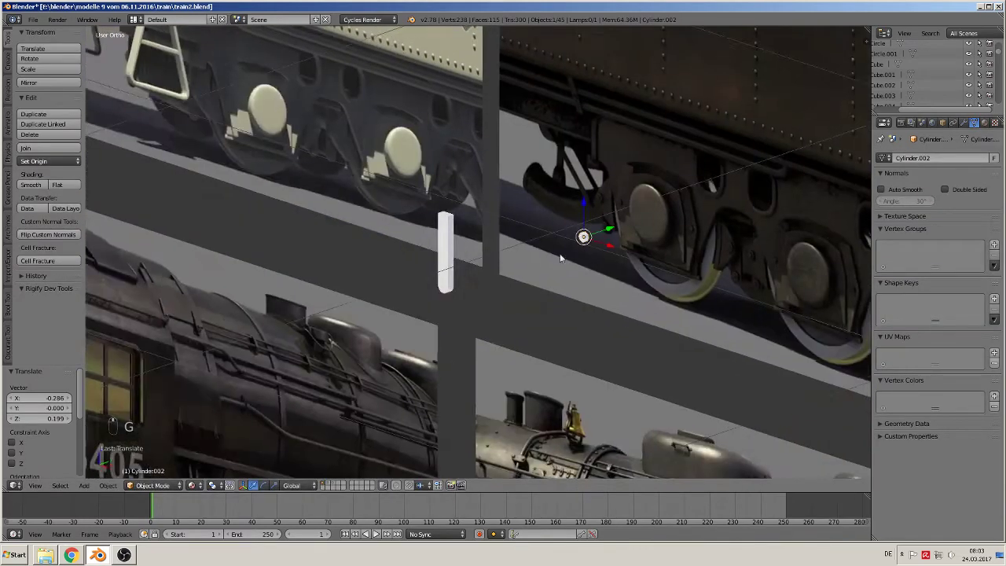
{"action": "scroll", "coordinate": [561, 258], "scroll_direction": "up", "scroll_amount": 4}
{"action": "key", "text": "g"}
{"action": "key", "text": "y"}
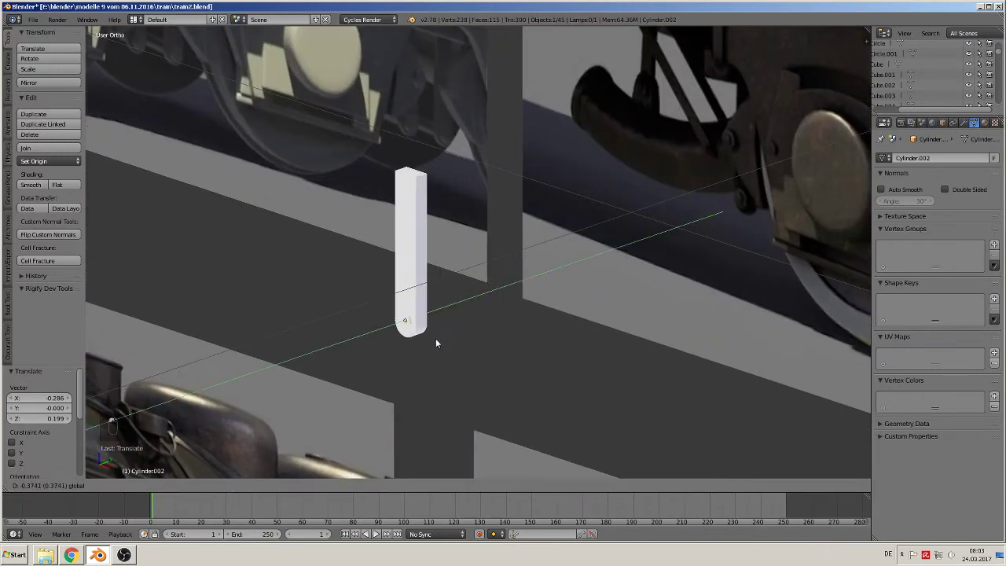
{"action": "left_click", "coordinate": [431, 335]}
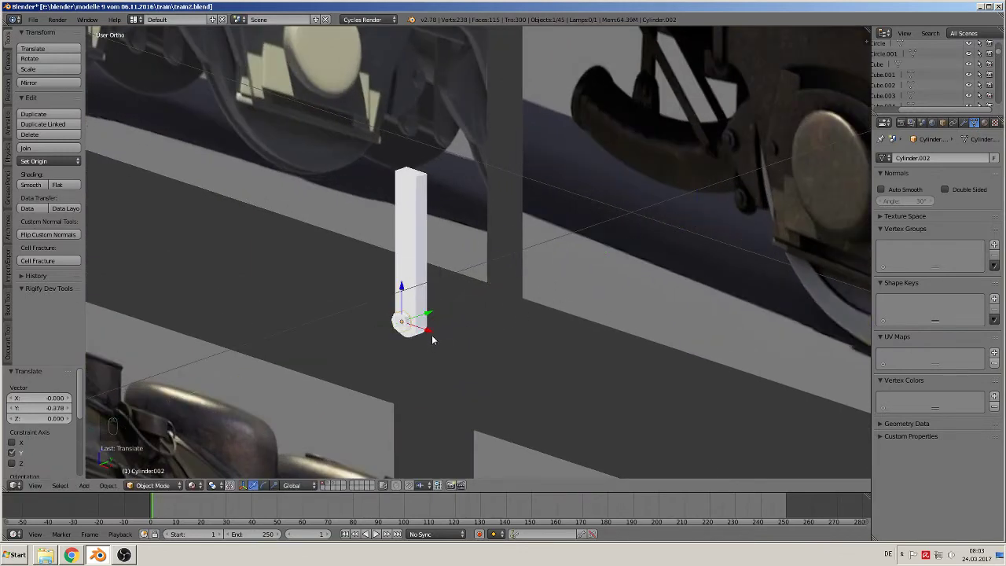
- Seat the bolt against the hanger bar's front face and centre it in the rounded end
{"action": "scroll", "coordinate": [420, 339], "scroll_direction": "up", "scroll_amount": 8}
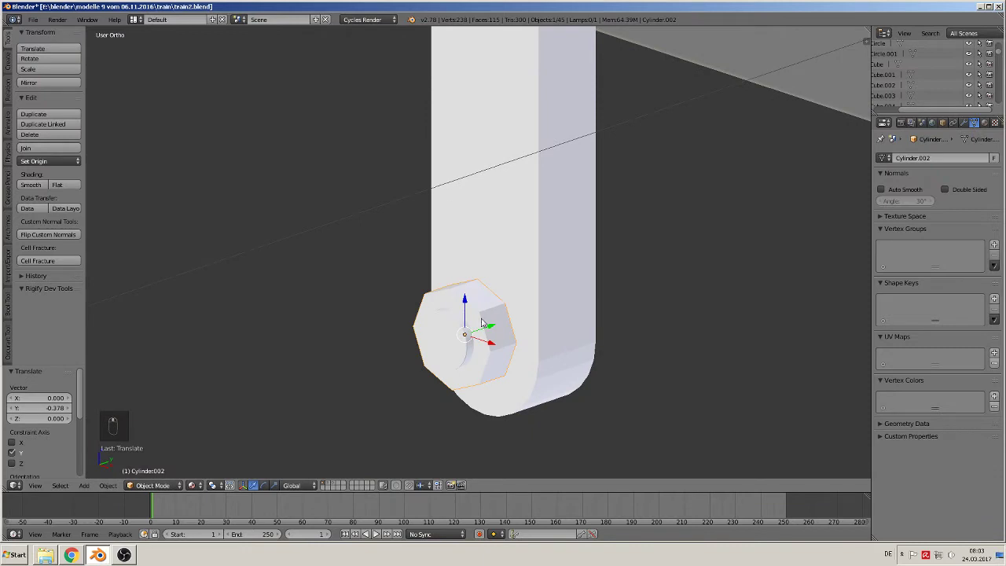
{"action": "key", "text": "g"}
{"action": "key", "text": "y"}
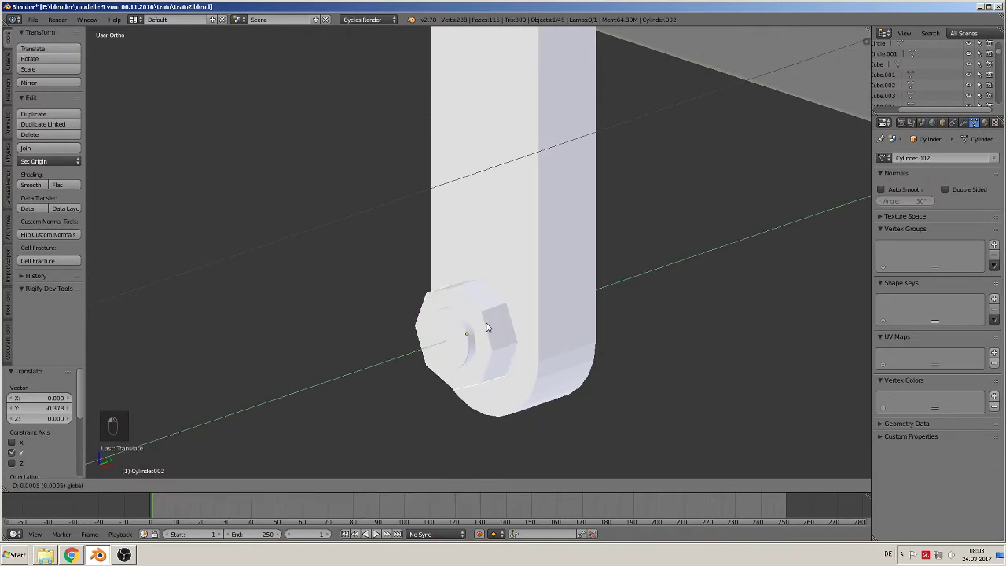
{"action": "left_click", "coordinate": [487, 327]}
{"action": "key", "text": "KP_1"}
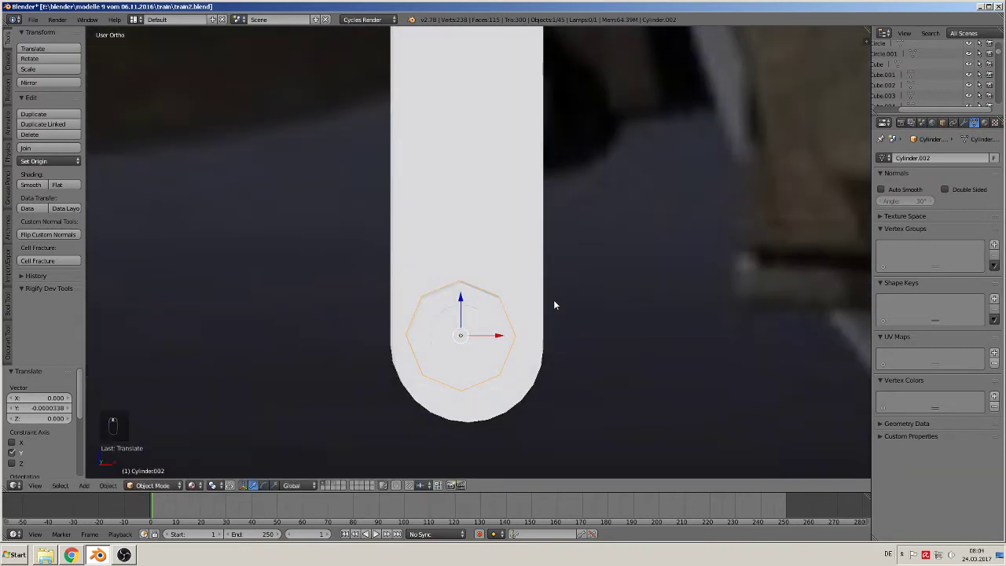
{"action": "key", "text": "KP_1"}
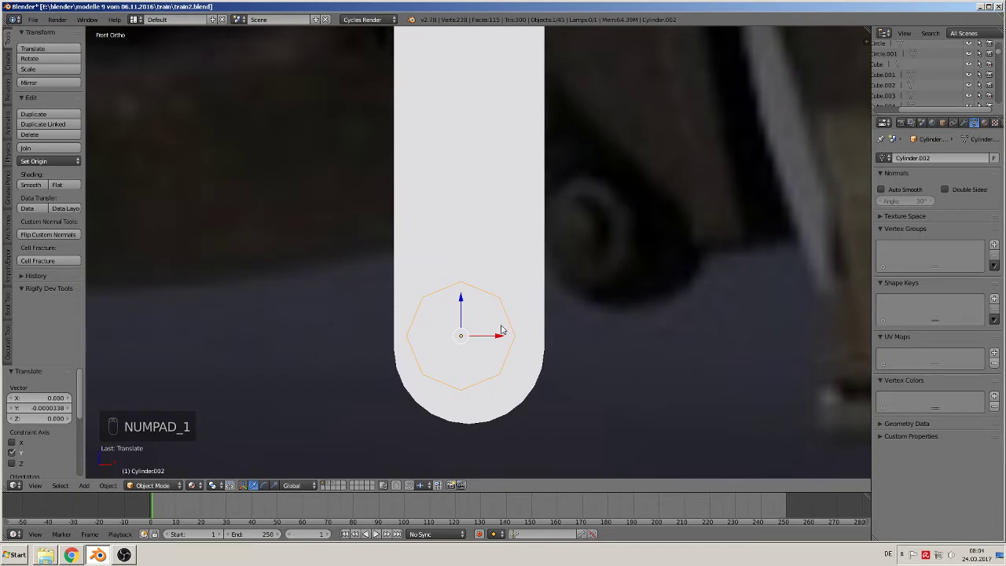
{"action": "key", "text": "g"}
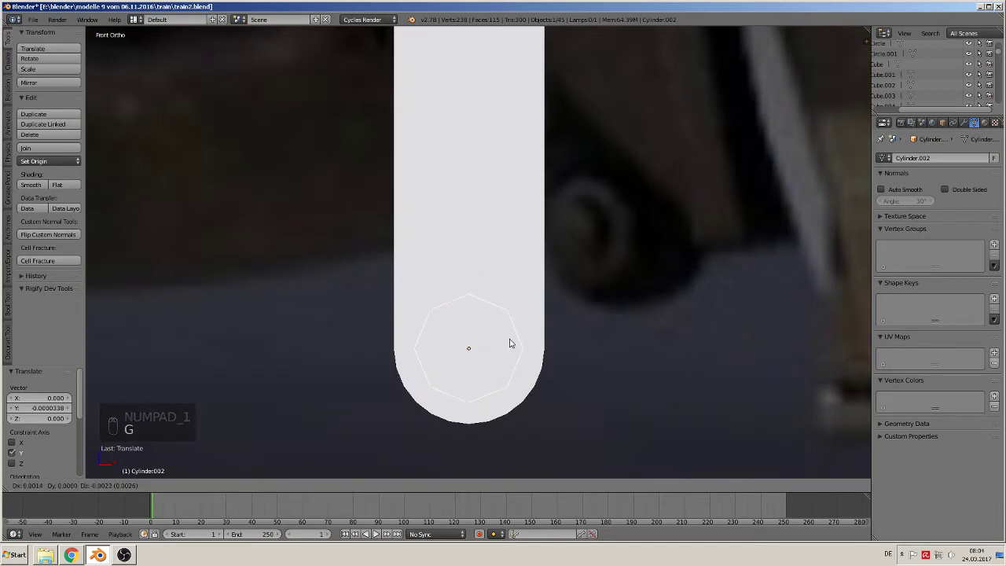
{"action": "left_click", "coordinate": [510, 340]}
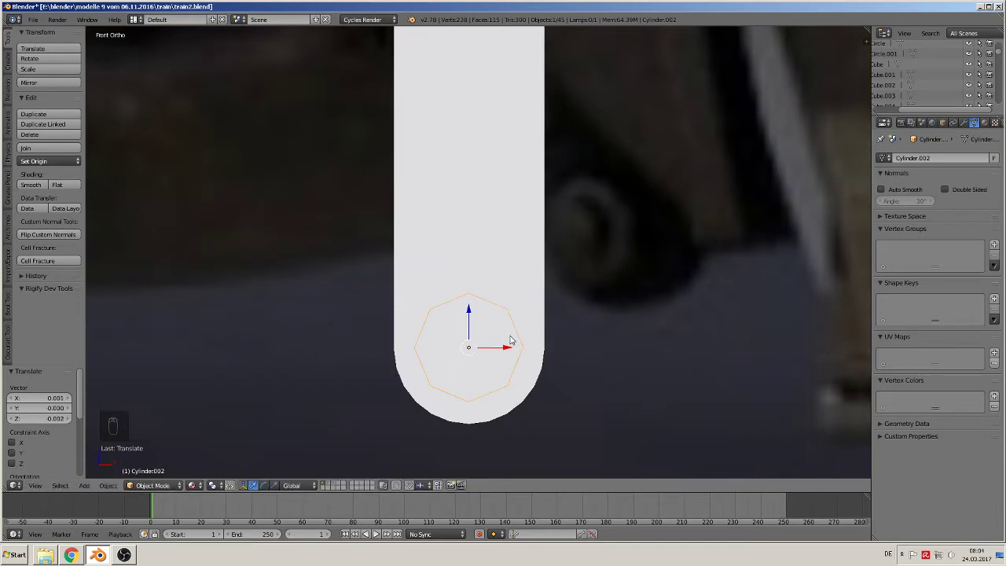
- Select the hanger bar's rounded end faces and both long side faces and shade them smooth
{"action": "middle_click_drag", "start_coordinate": [510, 341], "coordinate": [531, 358]}
{"action": "key", "text": "Tab"}
{"action": "key", "text": "Tab"}
{"action": "right_click", "coordinate": [560, 355]}
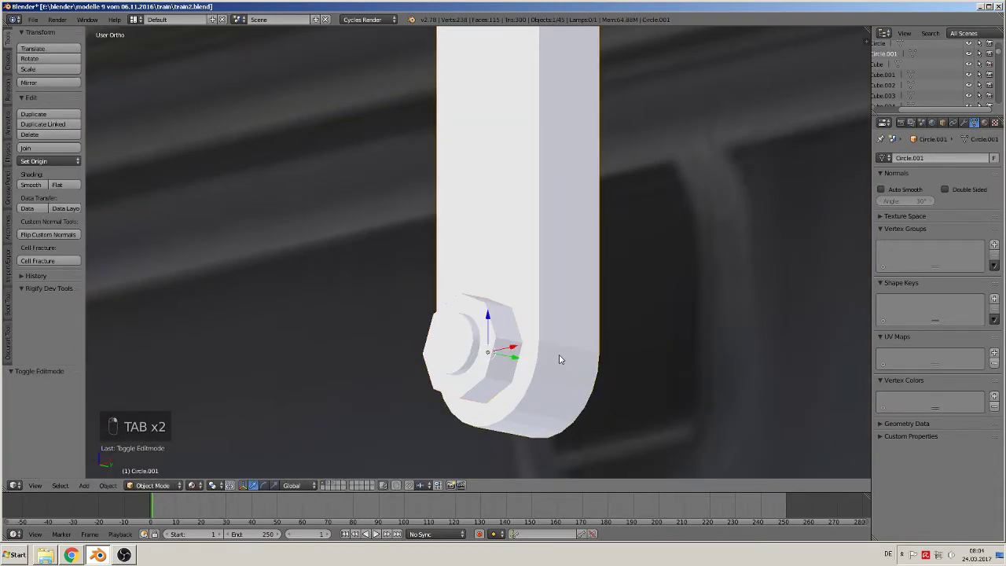
{"action": "key", "text": "Tab"}
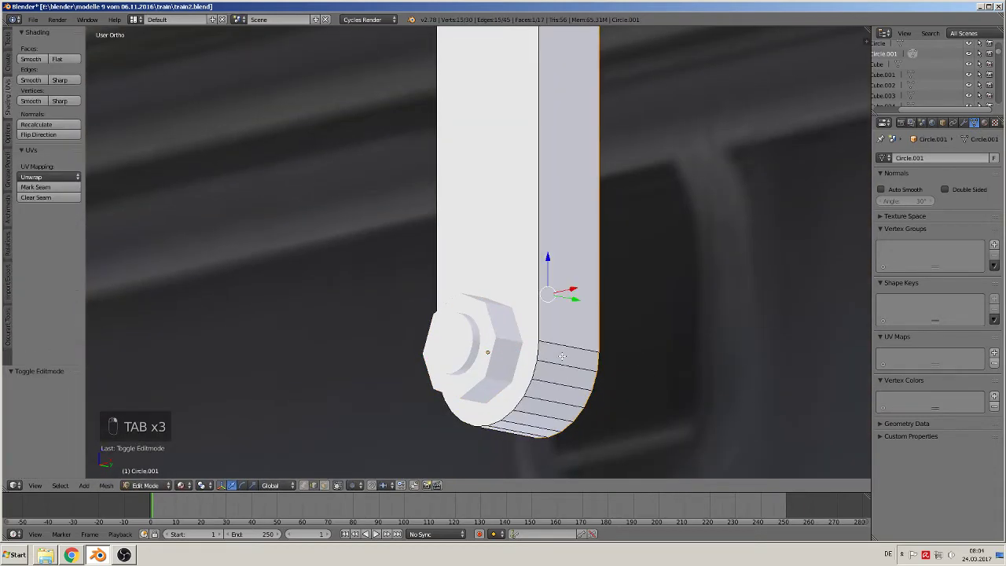
{"action": "left_click", "coordinate": [324, 486]}
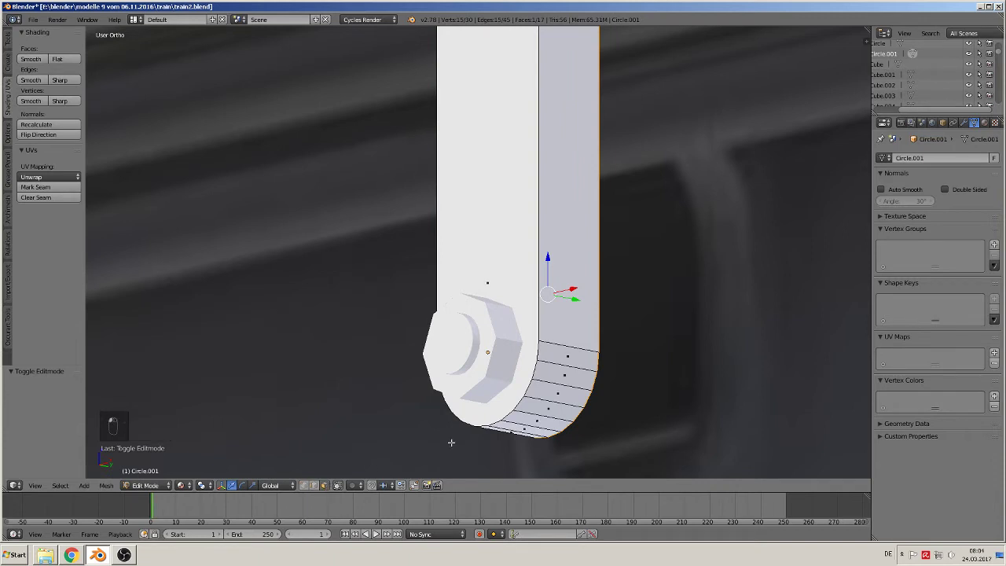
{"action": "right_click", "coordinate": [578, 349], "text": "alt"}
{"action": "right_click", "coordinate": [573, 277], "text": "shift"}
{"action": "middle_click_drag", "start_coordinate": [575, 278], "coordinate": [654, 303]}
{"action": "right_click", "coordinate": [449, 249], "text": "shift"}
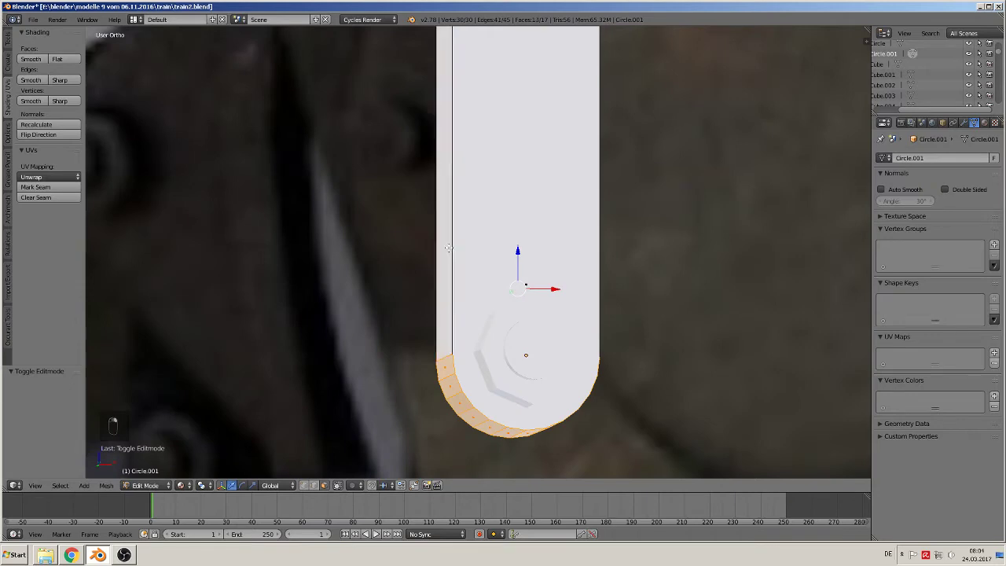
{"action": "left_click", "coordinate": [32, 59]}
- Add two edge loops around the hanger bar's side faces, one close to the front edge and one close to the back edge
{"action": "middle_click_drag", "start_coordinate": [228, 151], "coordinate": [555, 284]}
{"action": "key", "text": "ctrl+r"}
{"action": "left_click", "coordinate": [554, 284]}
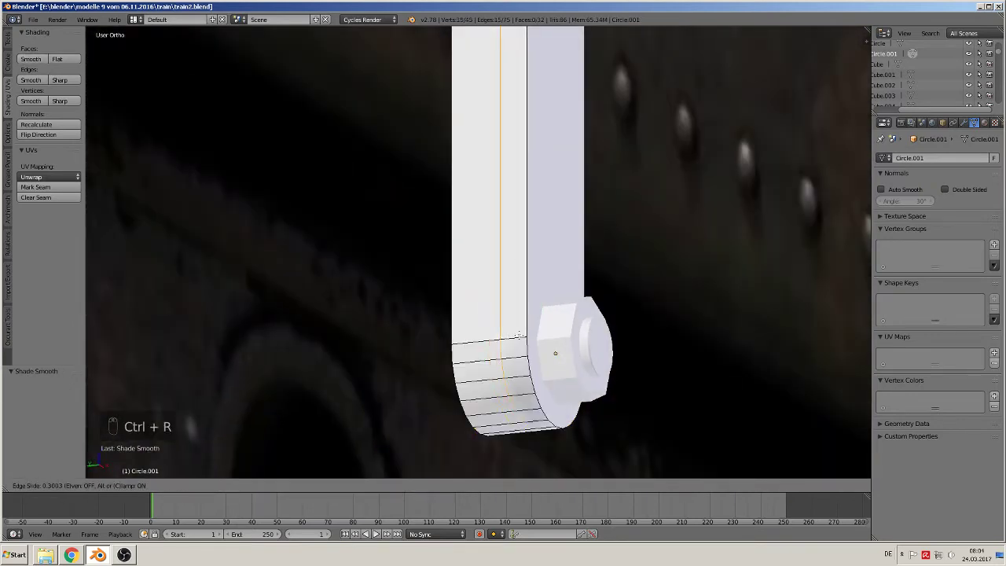
{"action": "left_click", "coordinate": [543, 337]}
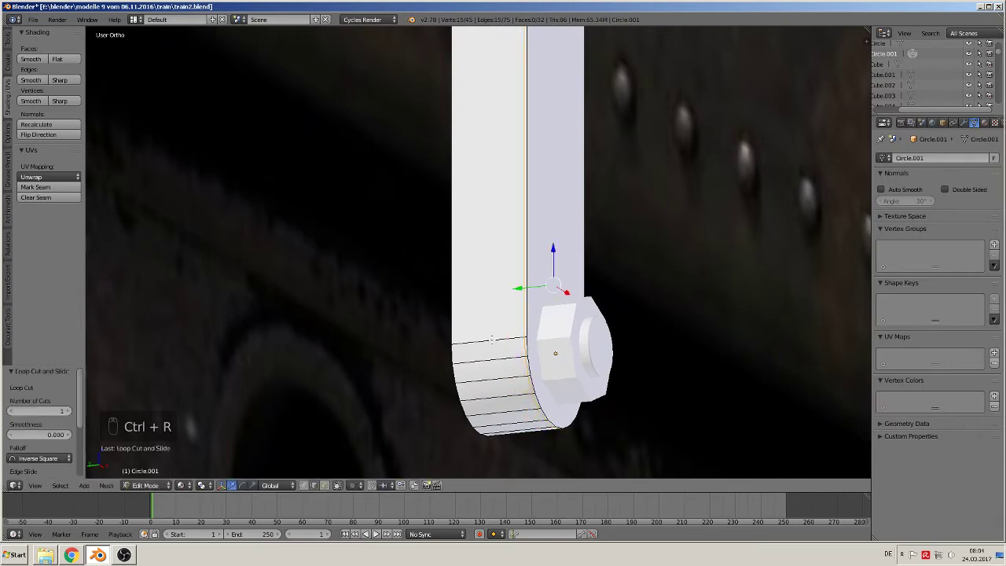
{"action": "key", "text": "ctrl+r"}
{"action": "left_click", "coordinate": [463, 332]}
{"action": "scroll", "coordinate": [463, 330], "scroll_direction": "down", "scroll_amount": 3}
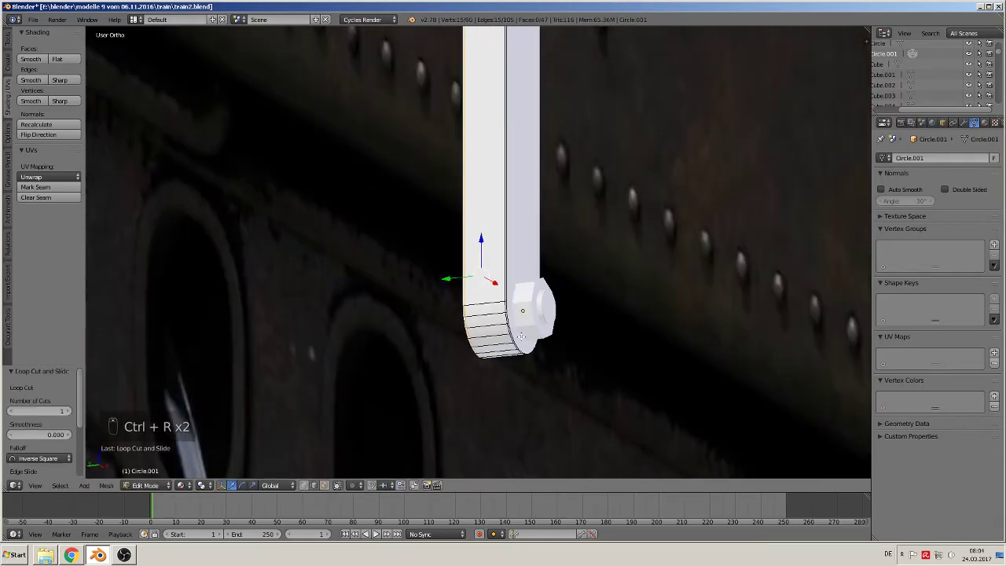
{"action": "key", "text": "Tab"}
- Join the bolt with the hanger bar into one object
{"action": "middle_click_drag", "start_coordinate": [463, 330], "coordinate": [507, 289]}
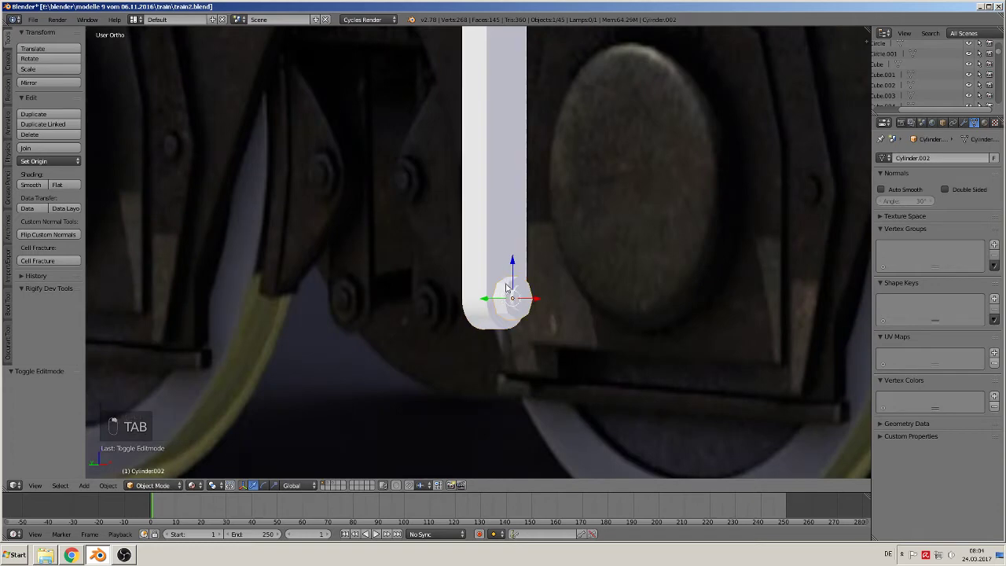
{"action": "right_click", "coordinate": [507, 289], "text": "shift"}
{"action": "left_click", "coordinate": [32, 149]}
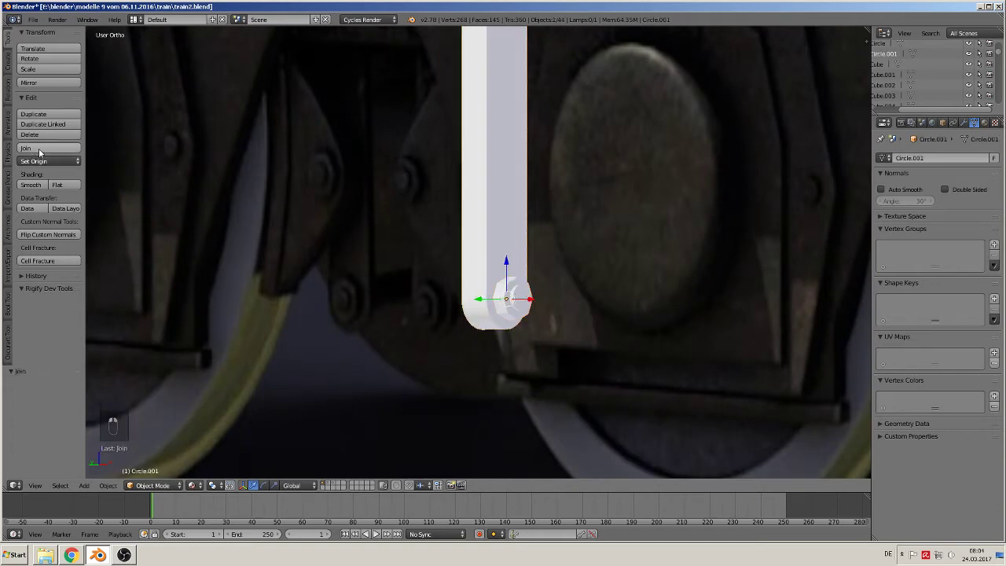
- Move the joined hanger bar to the second layer and display that layer
{"action": "scroll", "coordinate": [504, 301], "scroll_direction": "down", "scroll_amount": 5}
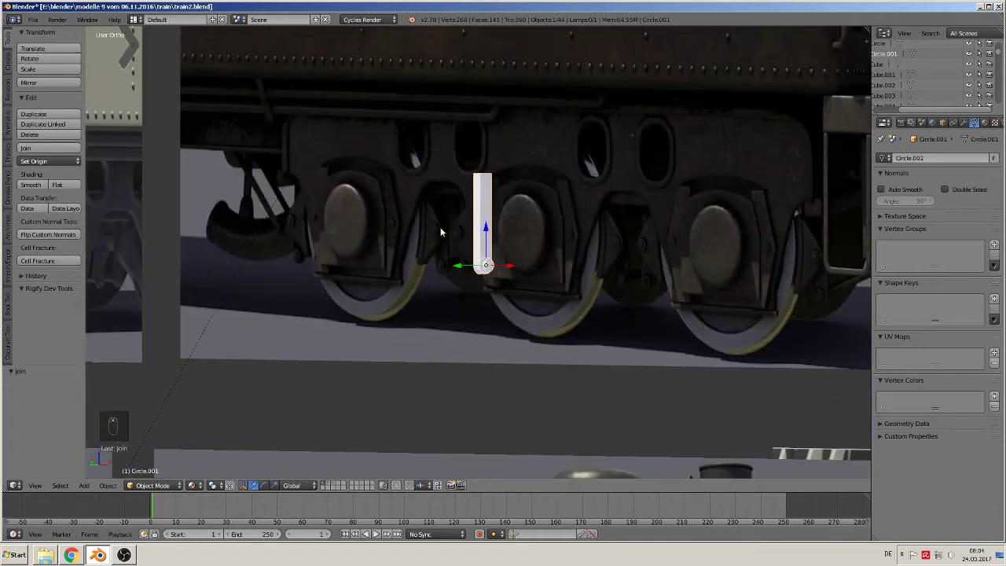
{"action": "key", "text": "KP_1"}
{"action": "middle_click_drag", "start_coordinate": [714, 269], "coordinate": [536, 294], "text": "shift"}
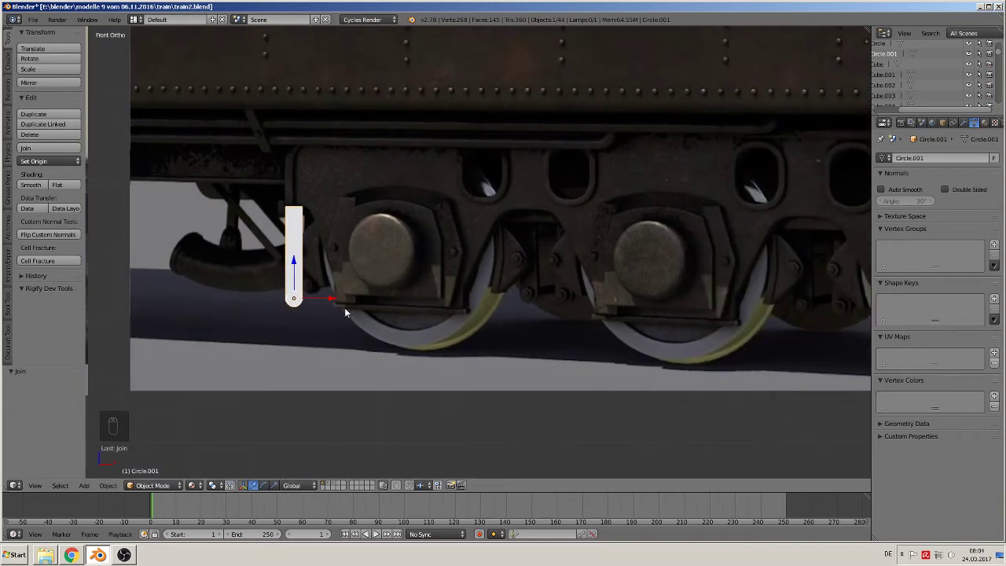
{"action": "key", "text": "m"}
{"action": "left_click", "coordinate": [438, 327]}
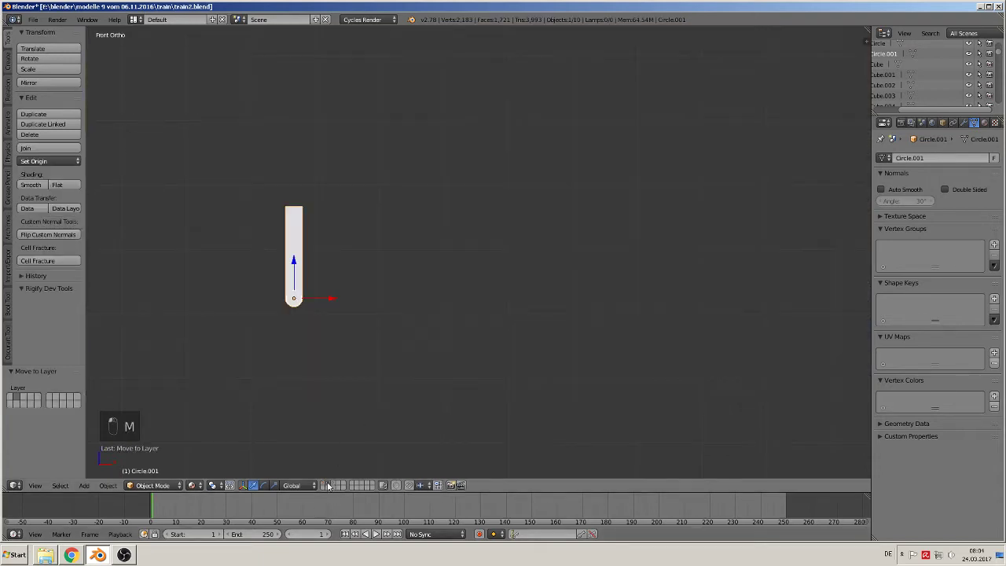
{"action": "left_click", "coordinate": [332, 486]}
- Clear the hanger bar's location and create a new group from it named "brake part 2"
{"action": "key", "text": "alt+g"}
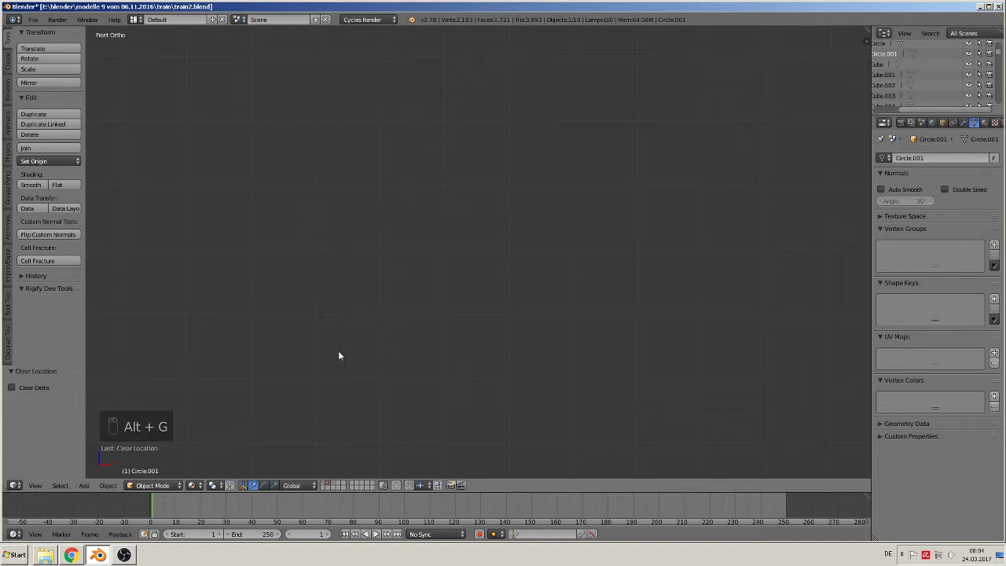
{"action": "key", "text": "ctrl+g"}
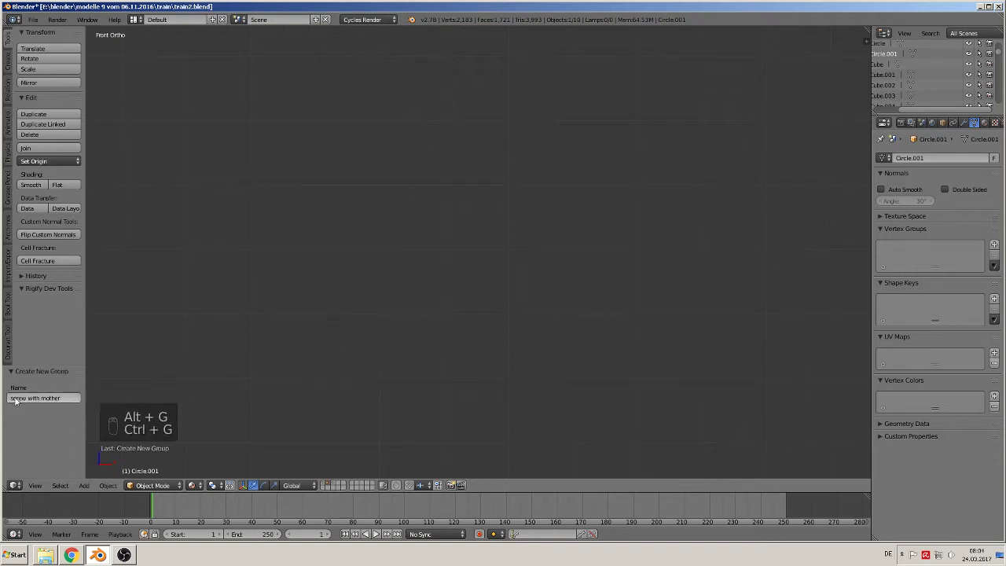
{"action": "left_click", "coordinate": [70, 397]}
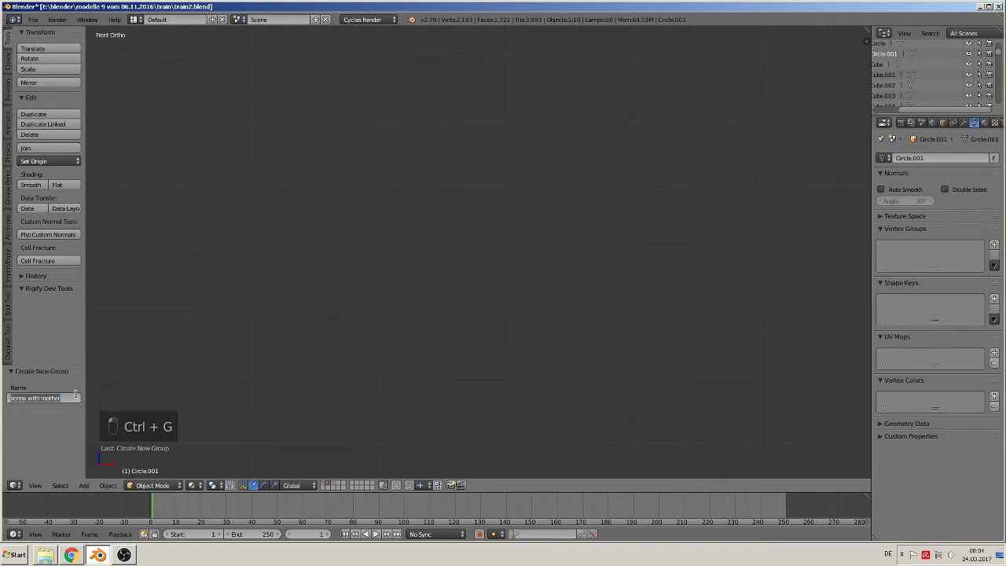
{"action": "type", "text": "train part 3"}
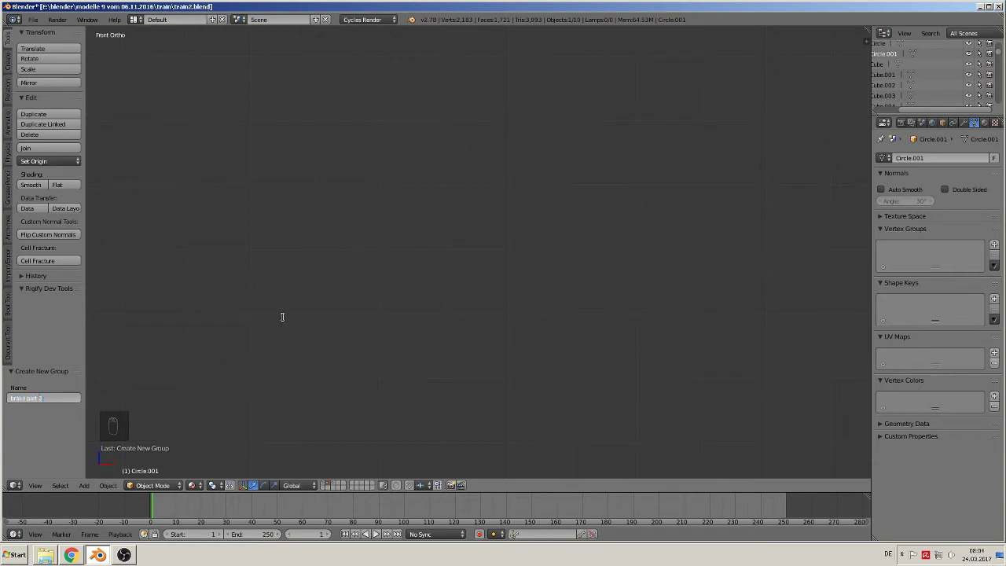
{"action": "key", "text": "Return"}
- Display the first layer and add a group instance of "brake part 2" in the empty space beside the wheel, leaving it deselected
{"action": "left_click", "coordinate": [325, 484]}
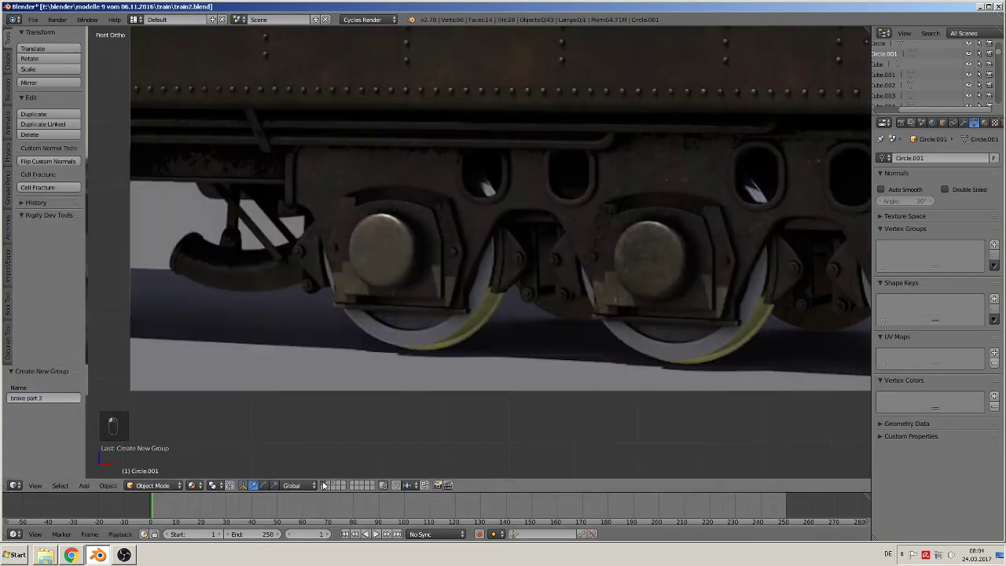
{"action": "scroll", "coordinate": [316, 409], "scroll_direction": "down", "scroll_amount": 10}
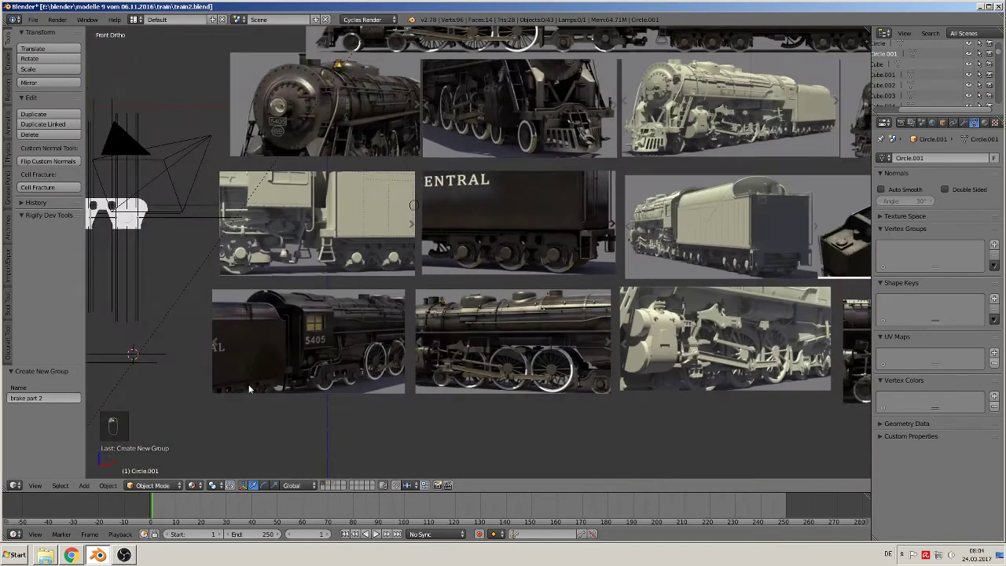
{"action": "middle_click_drag", "start_coordinate": [204, 386], "coordinate": [427, 308], "text": "shift"}
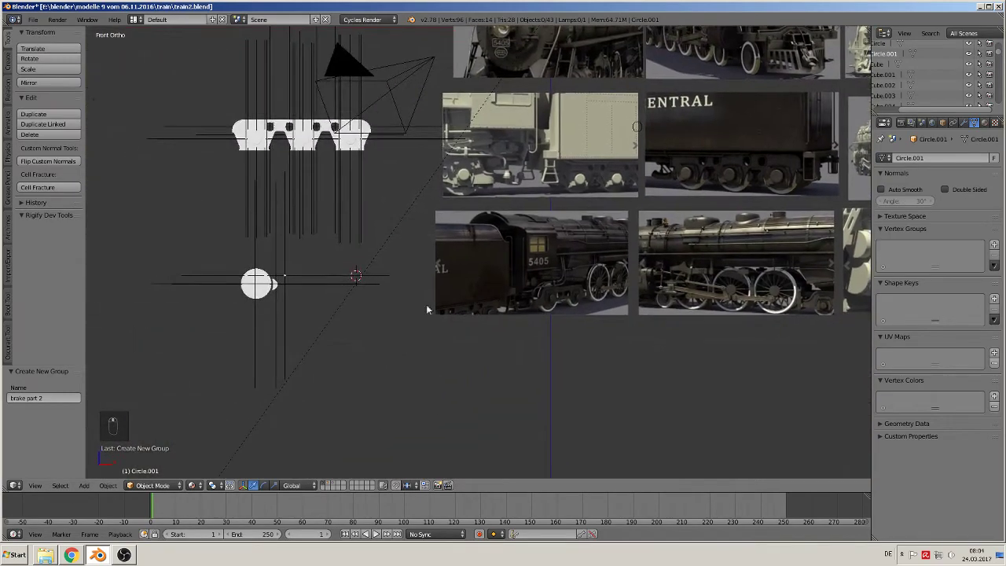
{"action": "left_click", "coordinate": [84, 485]}
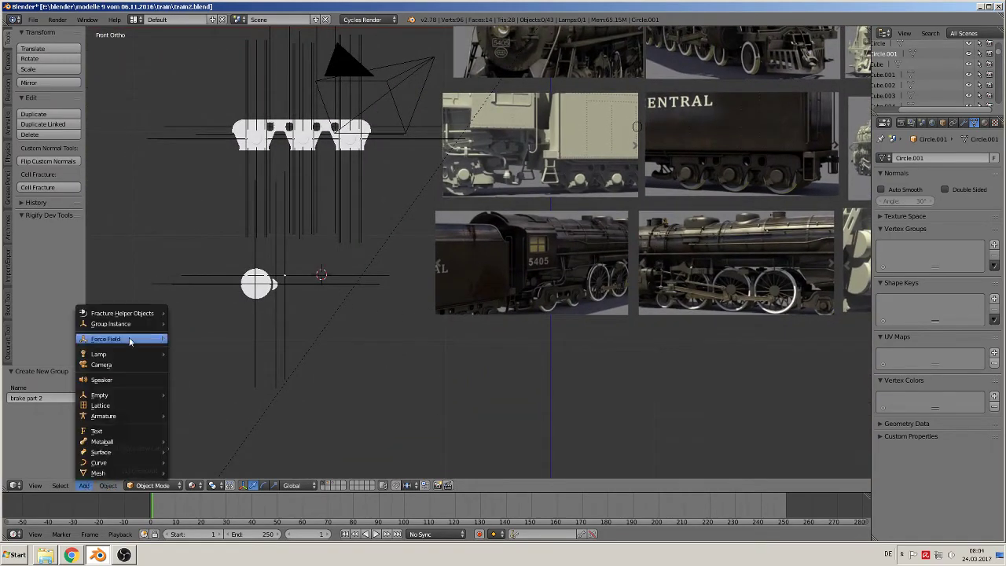
{"action": "mouse_move", "coordinate": [126, 324]}
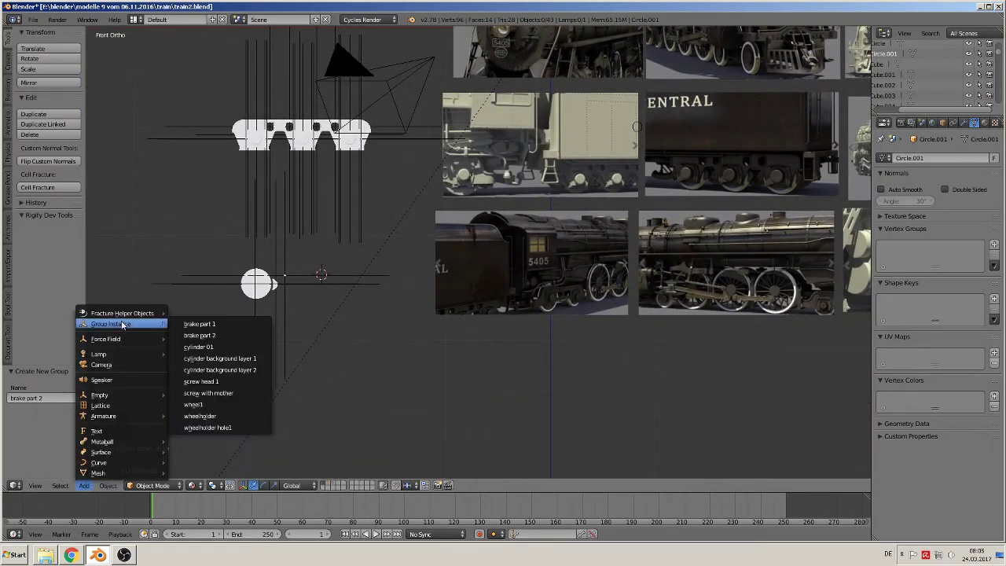
{"action": "left_click", "coordinate": [224, 336]}
{"action": "scroll", "coordinate": [227, 341], "scroll_direction": "up", "scroll_amount": 3}
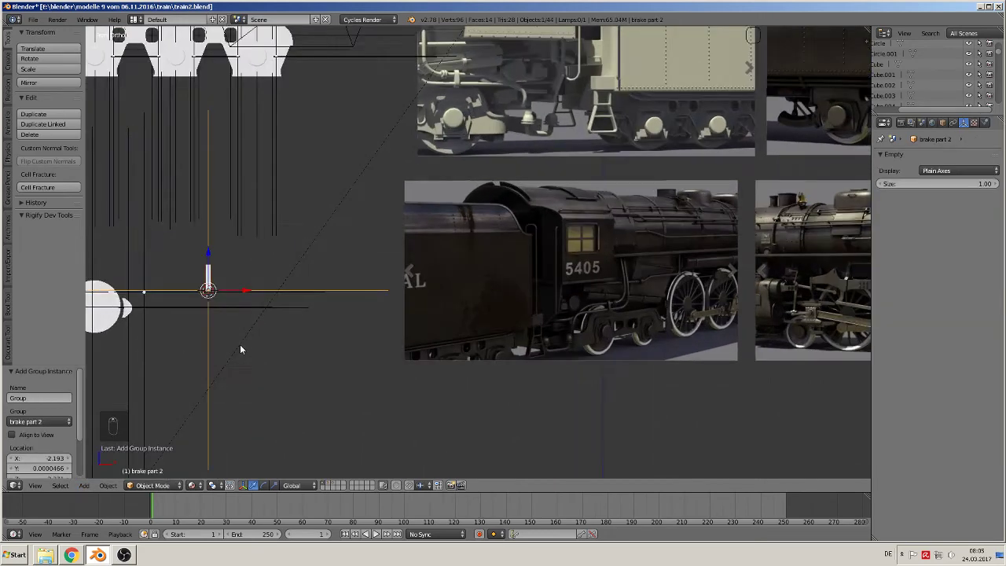
{"action": "middle_click_drag", "start_coordinate": [383, 303], "coordinate": [225, 338], "text": "shift"}
{"action": "key", "text": "a"}
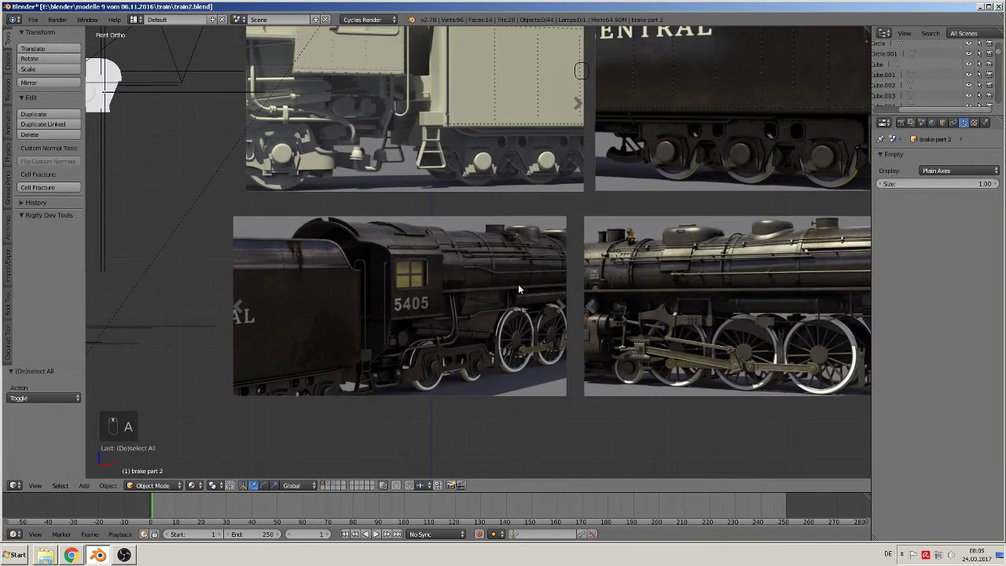
- Move the small rounded box outline between the two tender reference pictures to the third layer
{"action": "middle_click_drag", "start_coordinate": [594, 268], "coordinate": [221, 359], "text": "shift"}
{"action": "scroll", "coordinate": [426, 311], "scroll_direction": "up", "scroll_amount": 7}
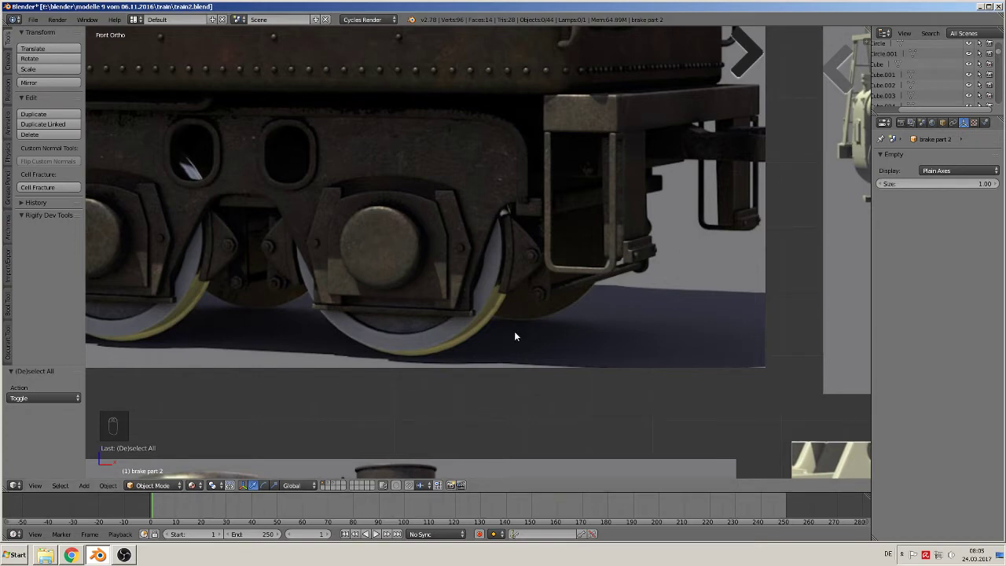
{"action": "scroll", "coordinate": [501, 327], "scroll_direction": "down", "scroll_amount": 8}
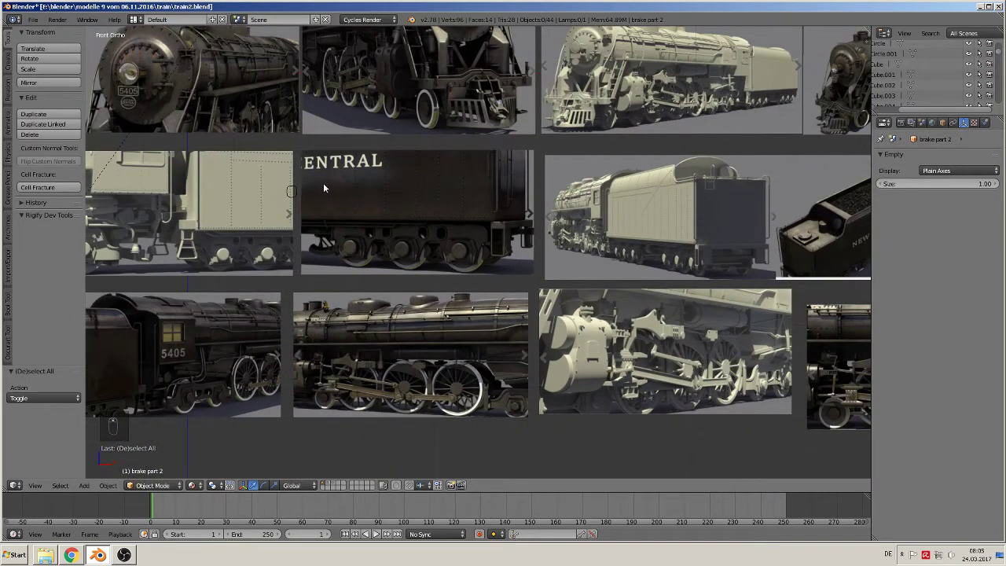
{"action": "right_click", "coordinate": [295, 196]}
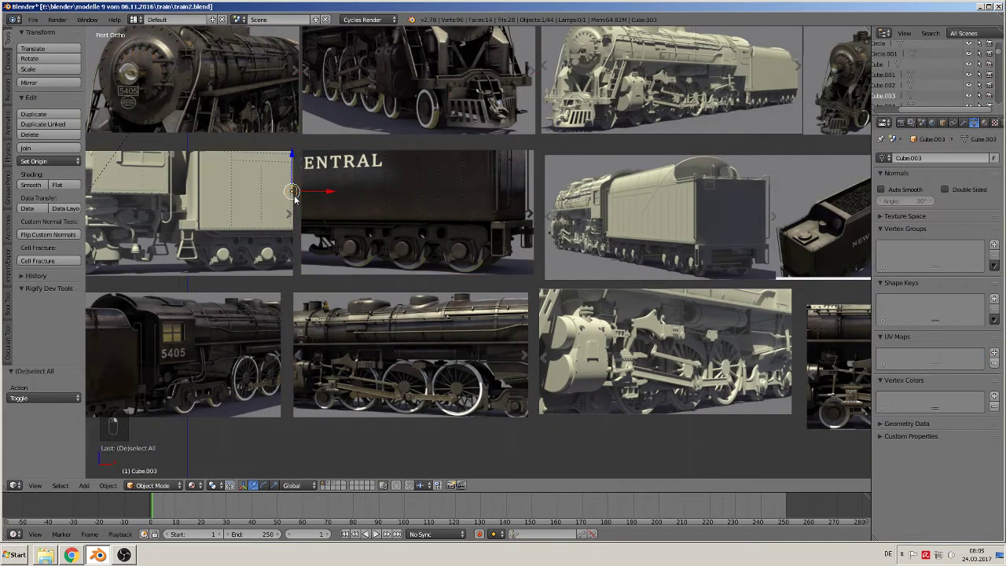
{"action": "key", "text": "m"}
{"action": "left_click", "coordinate": [396, 216]}
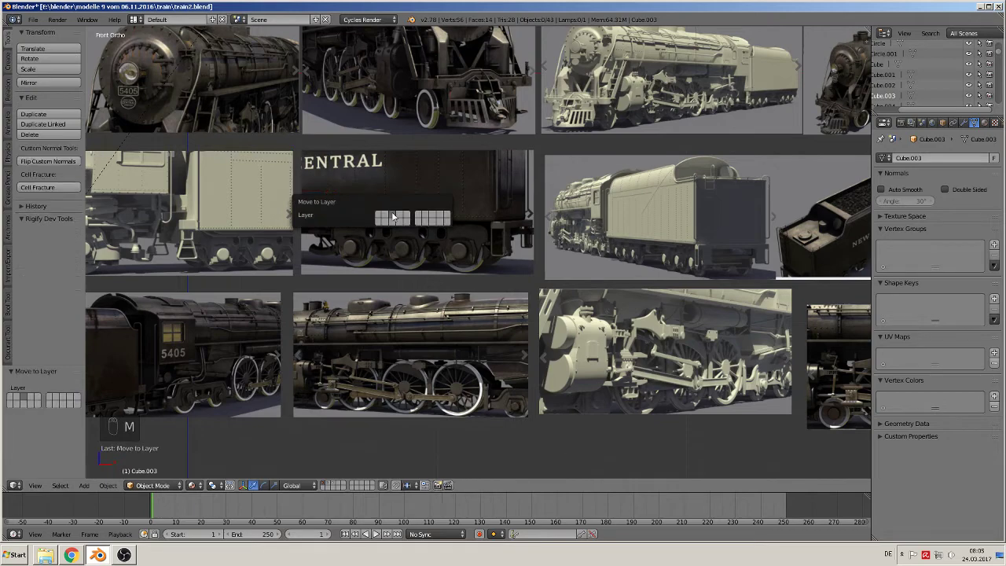
- Add a Bezier curve at the lower end of the tender's rear corner handrail and rotate it 90° about X
{"action": "scroll", "coordinate": [418, 297], "scroll_direction": "up", "scroll_amount": 4}
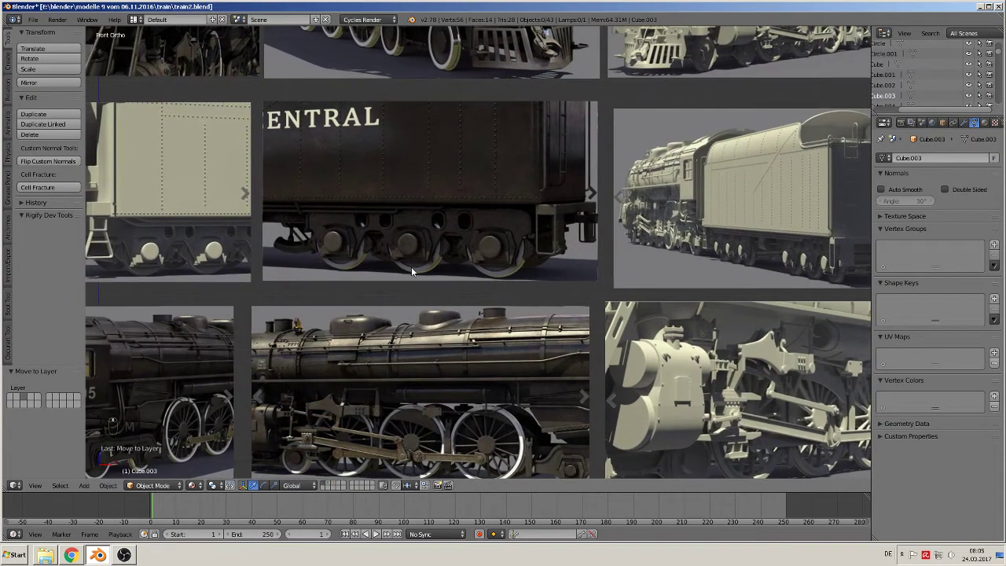
{"action": "middle_click_drag", "start_coordinate": [500, 245], "coordinate": [367, 361], "text": "shift"}
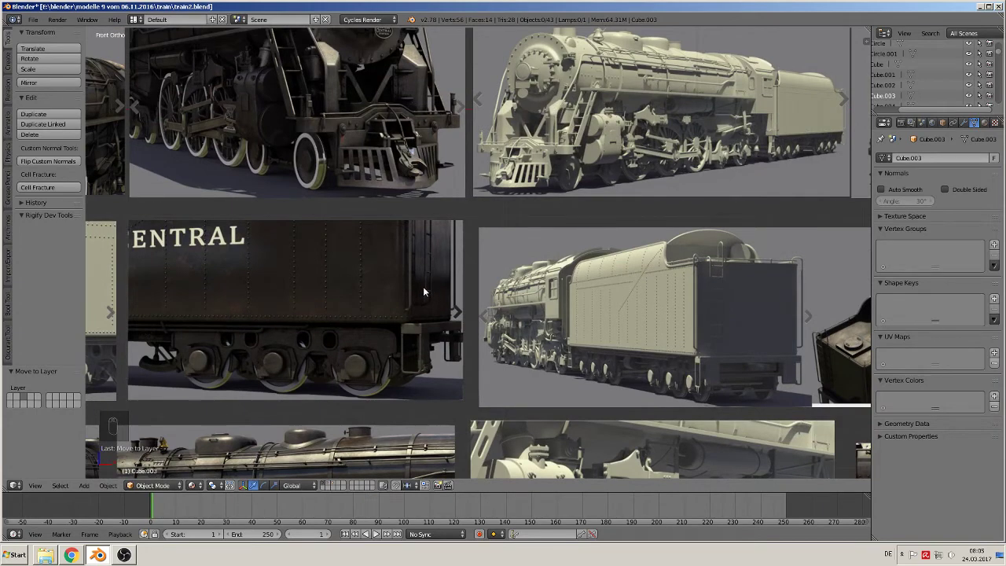
{"action": "scroll", "coordinate": [735, 313], "scroll_direction": "up", "scroll_amount": 6}
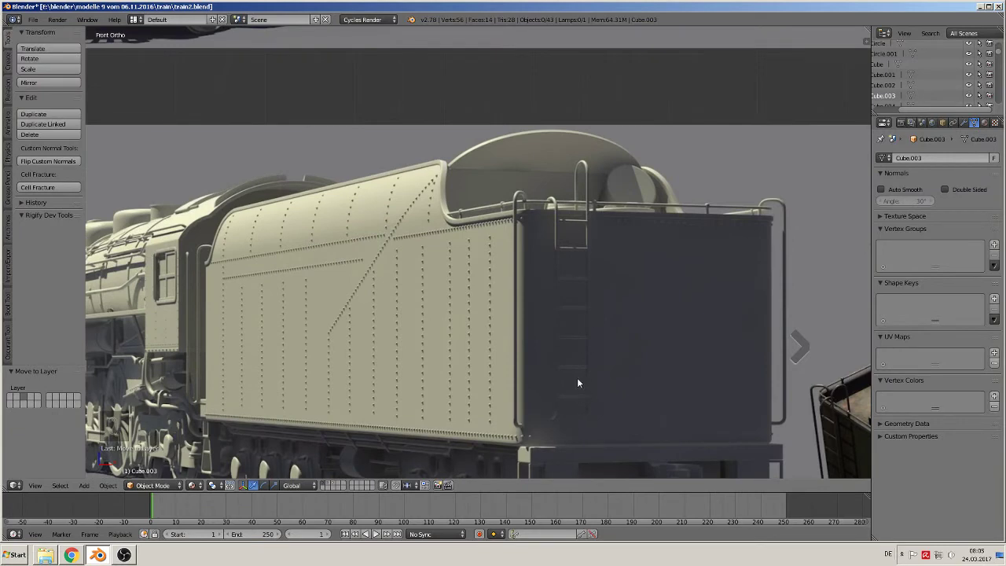
{"action": "middle_click_drag", "start_coordinate": [569, 408], "coordinate": [461, 351], "text": "shift"}
{"action": "scroll", "coordinate": [453, 386], "scroll_direction": "up", "scroll_amount": 3}
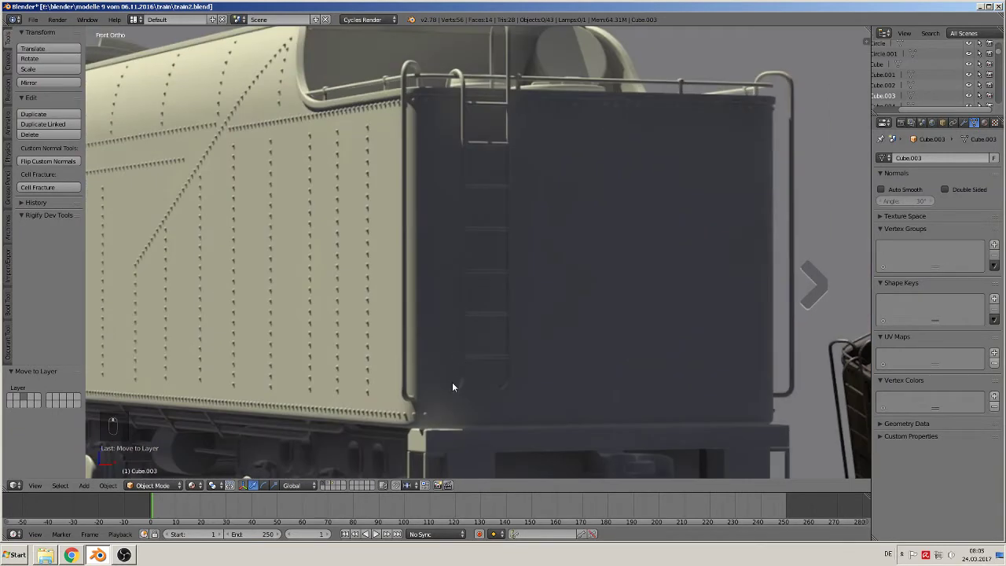
{"action": "left_click", "coordinate": [417, 399]}
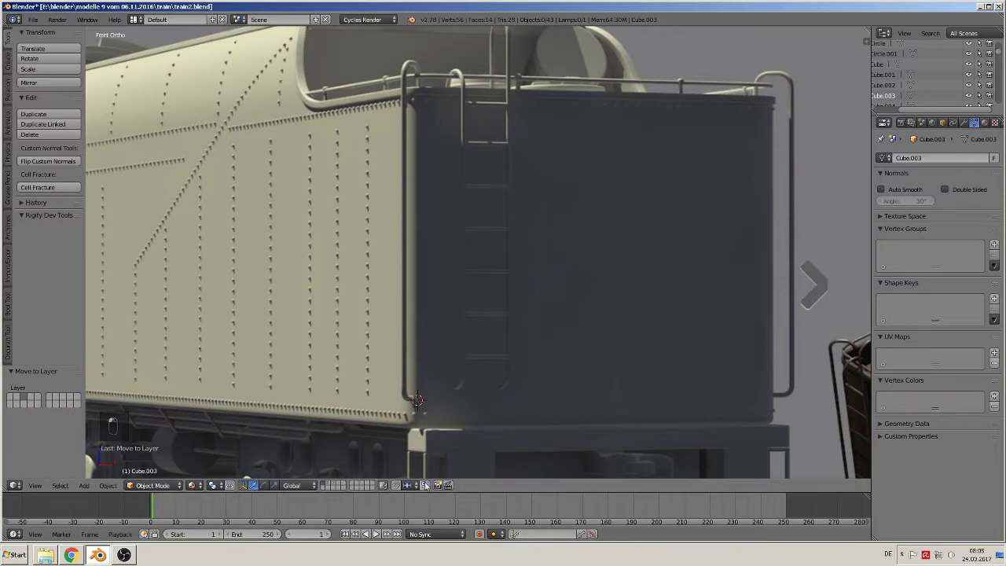
{"action": "left_click", "coordinate": [84, 486]}
{"action": "mouse_move", "coordinate": [98, 462]}
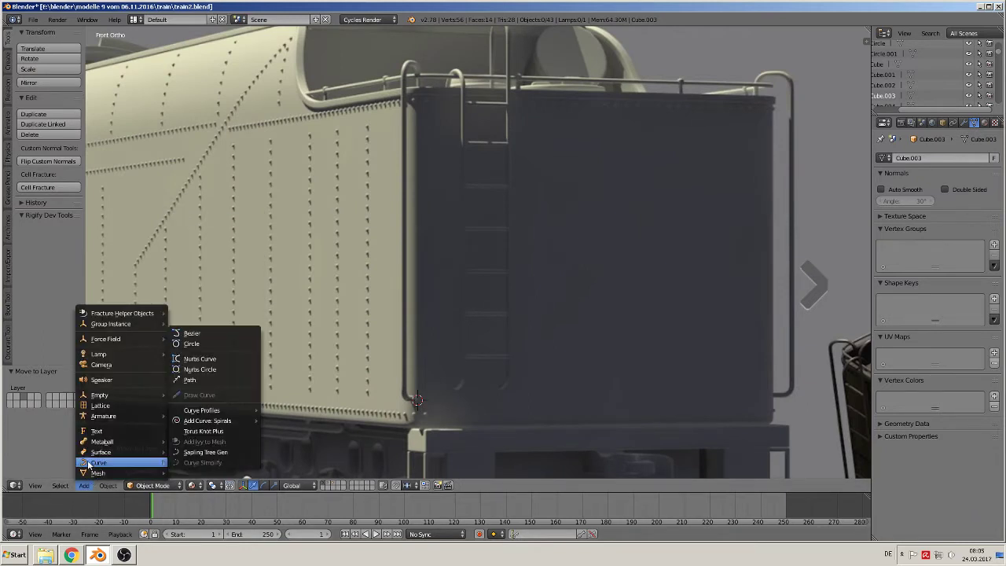
{"action": "left_click", "coordinate": [206, 333]}
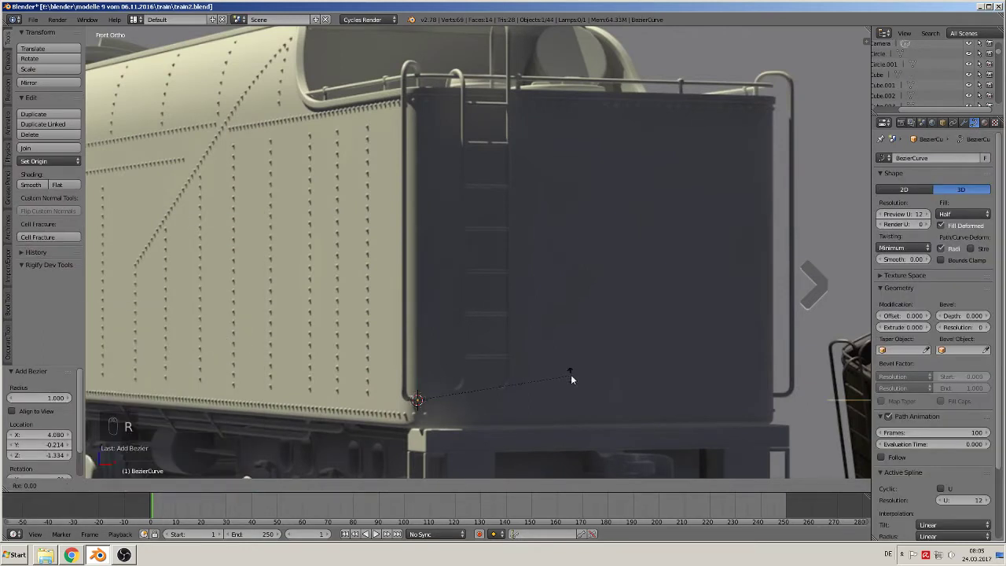
{"action": "type", "text": "rx90"}
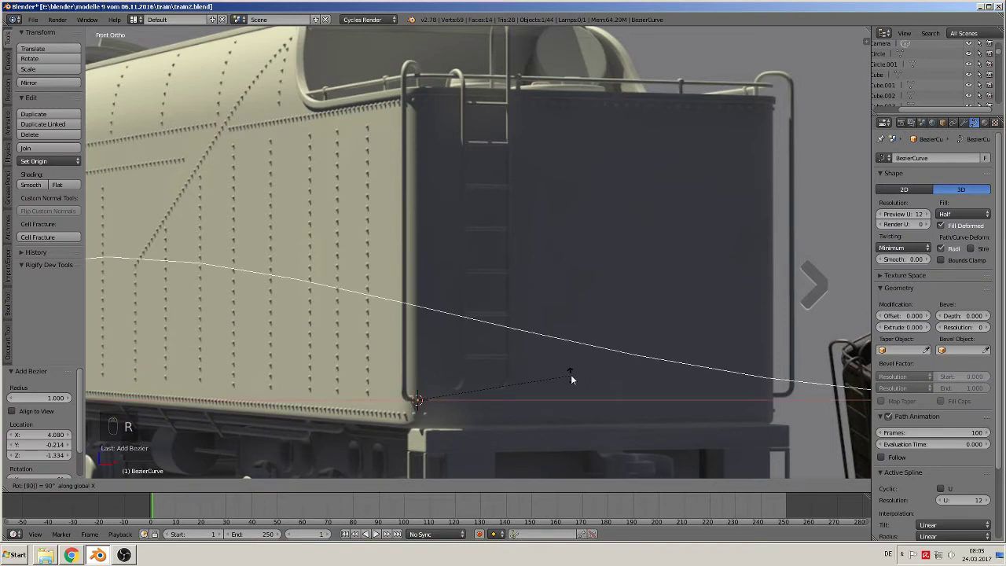
{"action": "key", "text": "Return"}
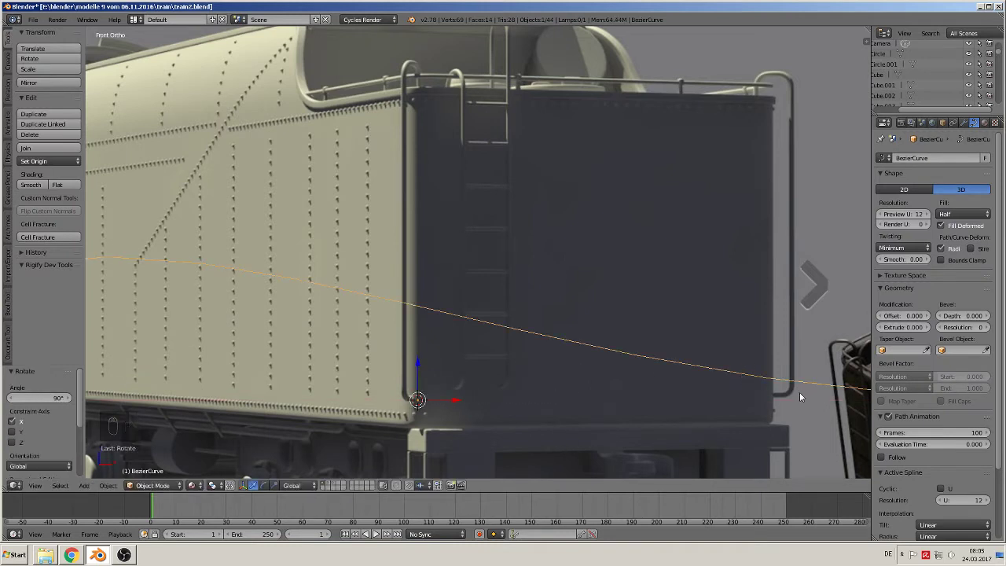
- Scale the Bezier curve by about -0.046 and move it beside the handrail's lower bend in the reference picture
{"action": "key", "text": "s"}
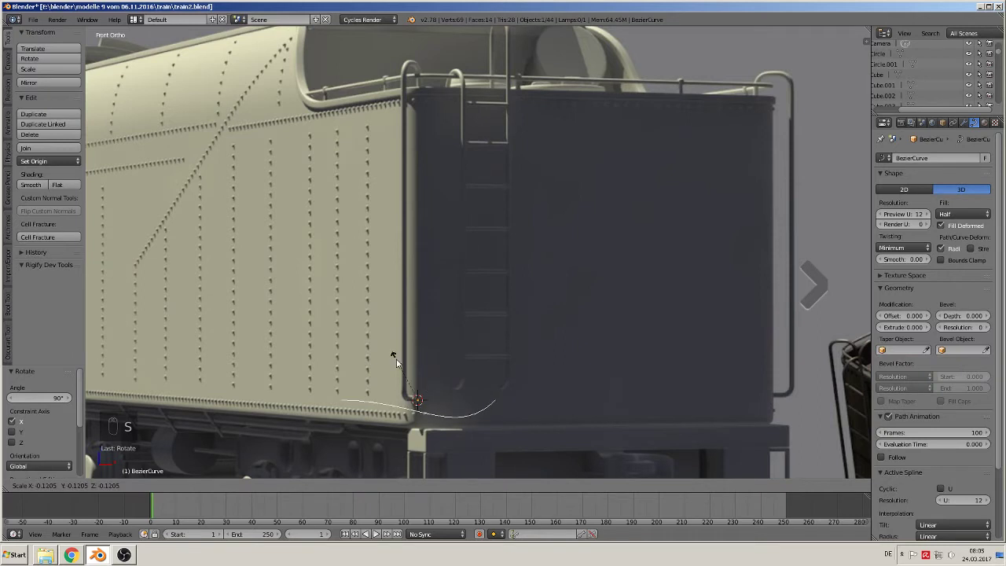
{"action": "left_click", "coordinate": [409, 397]}
{"action": "scroll", "coordinate": [417, 428], "scroll_direction": "up", "scroll_amount": 2}
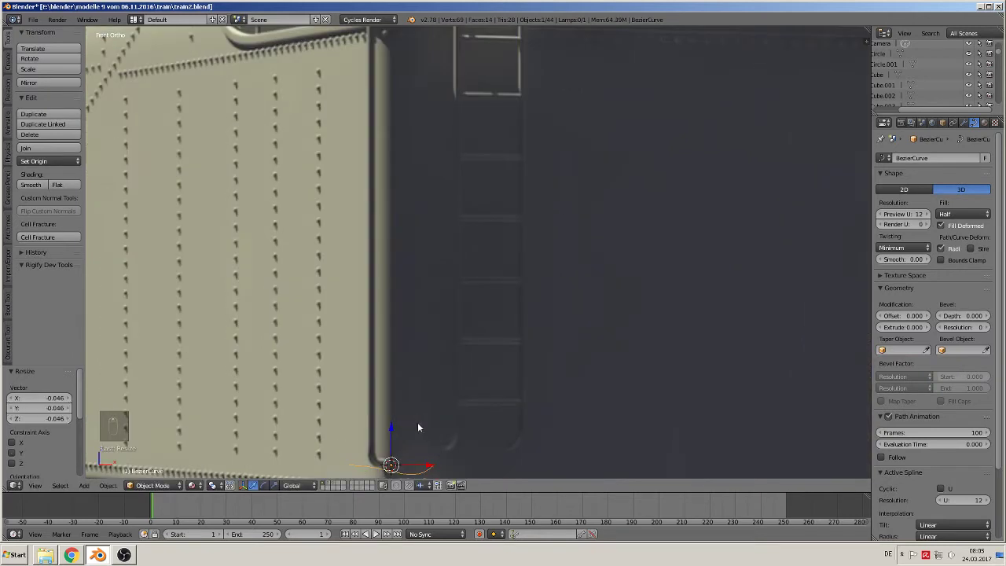
{"action": "middle_click_drag", "start_coordinate": [418, 428], "coordinate": [445, 367], "text": "shift"}
{"action": "key", "text": "g"}
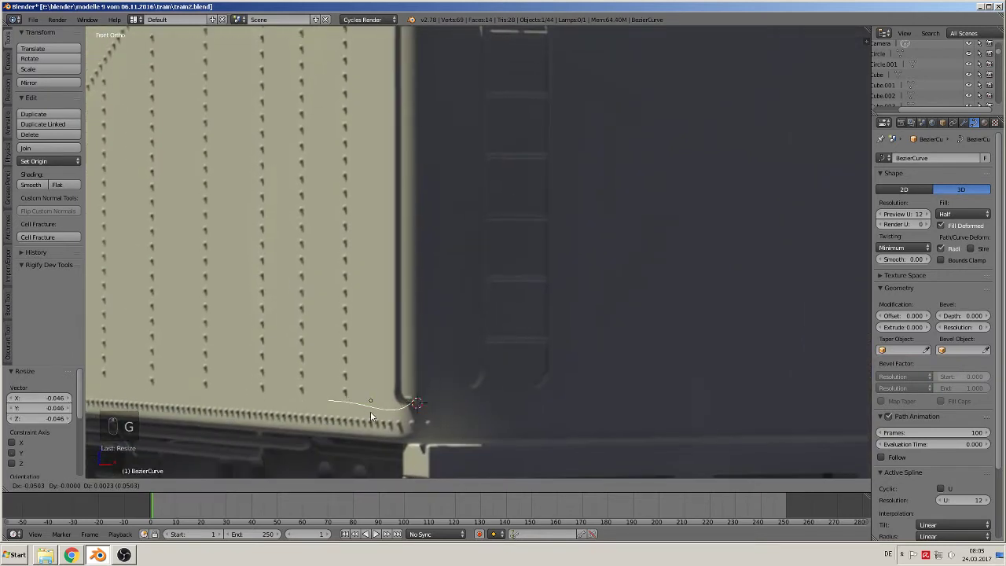
{"action": "left_click", "coordinate": [371, 412]}
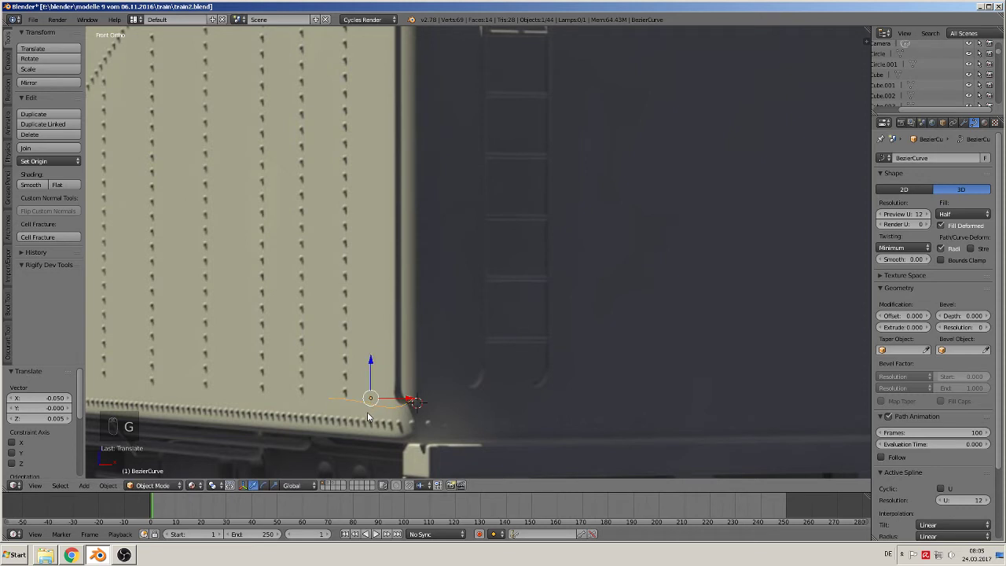
- Move the curve's outer control point onto the handrail above its lower bend and turn its handle nearly vertical
{"action": "key", "text": "Tab"}
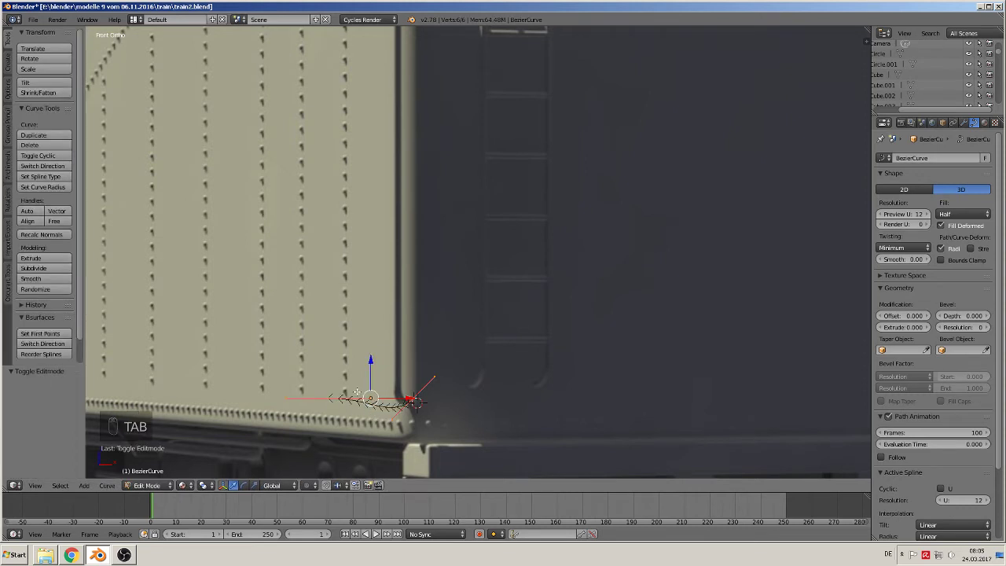
{"action": "right_click", "coordinate": [331, 397]}
{"action": "key", "text": "g"}
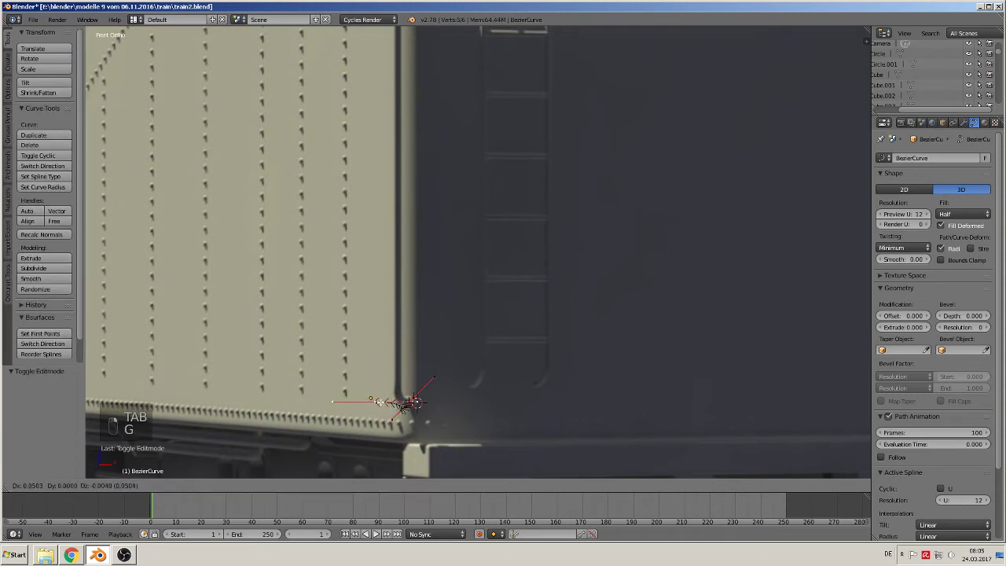
{"action": "left_click", "coordinate": [395, 393]}
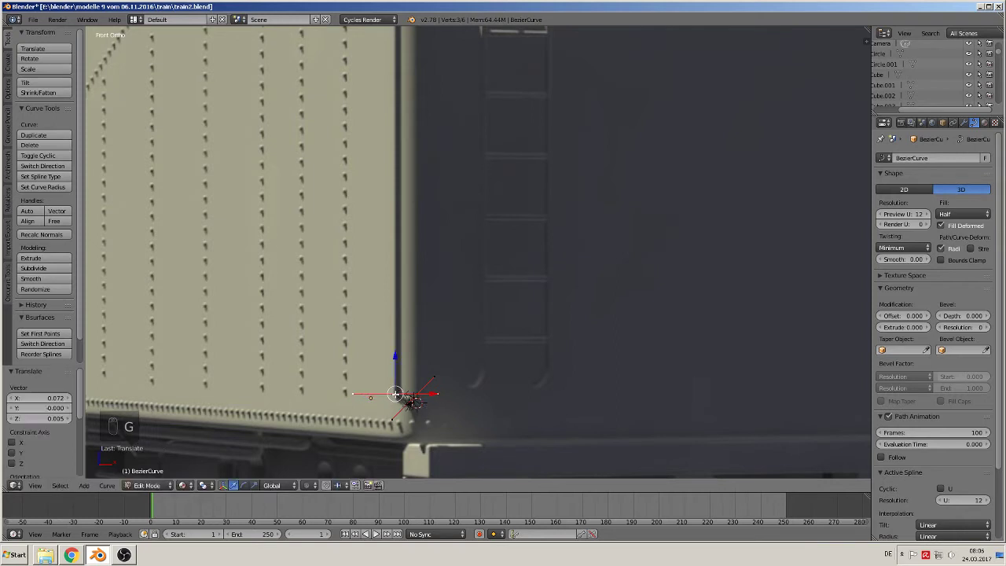
{"action": "scroll", "coordinate": [418, 433], "scroll_direction": "up", "scroll_amount": 1}
{"action": "middle_click_drag", "start_coordinate": [442, 405], "coordinate": [464, 340], "text": "shift"}
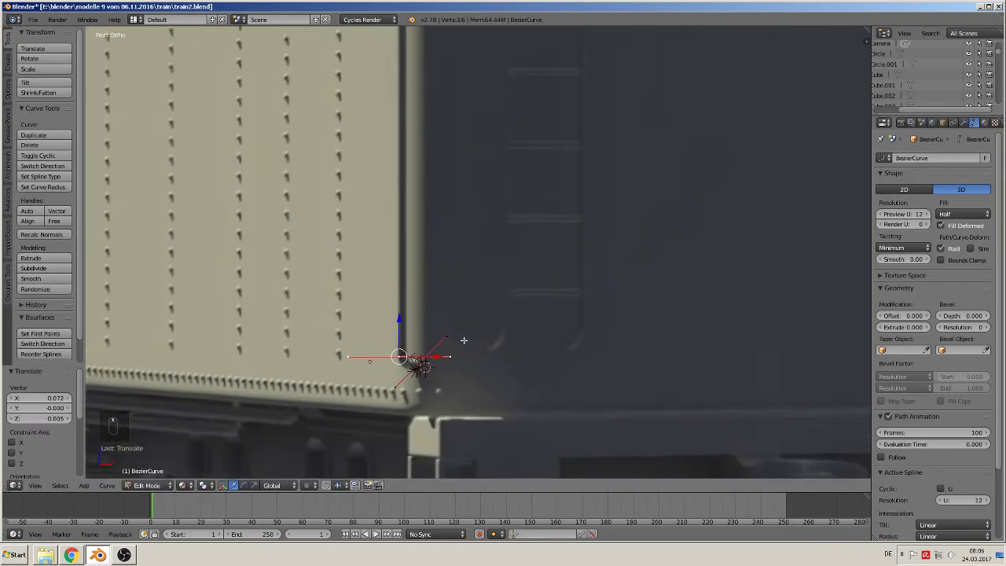
{"action": "right_click", "coordinate": [454, 360]}
{"action": "key", "text": "g"}
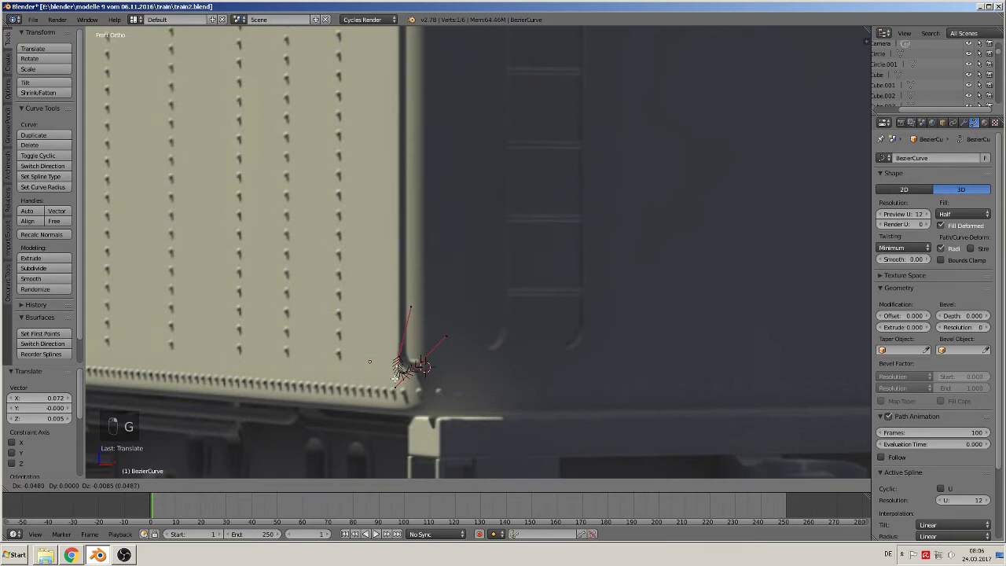
{"action": "left_click", "coordinate": [398, 373]}
- Straighten the upper handle along the rail and shift that control point onto the handrail's centreline
{"action": "scroll", "coordinate": [408, 361], "scroll_direction": "up", "scroll_amount": 4}
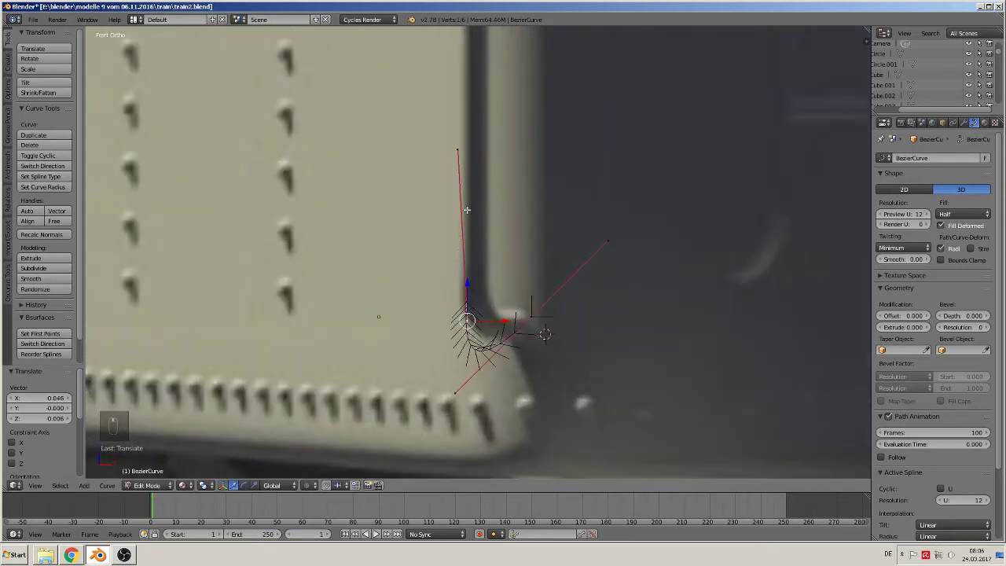
{"action": "right_click", "coordinate": [459, 149]}
{"action": "key", "text": "g"}
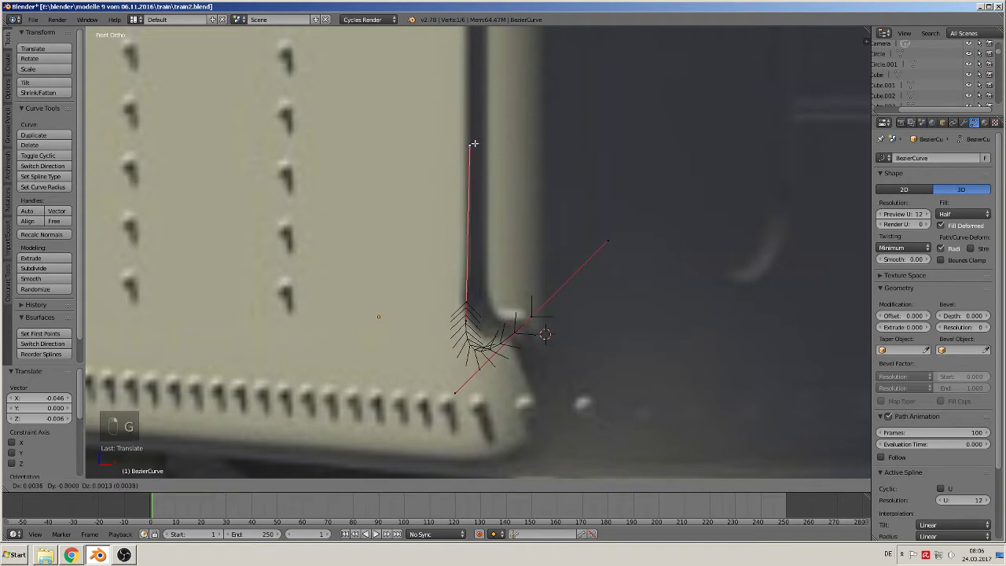
{"action": "left_click", "coordinate": [470, 143]}
{"action": "right_click", "coordinate": [464, 302]}
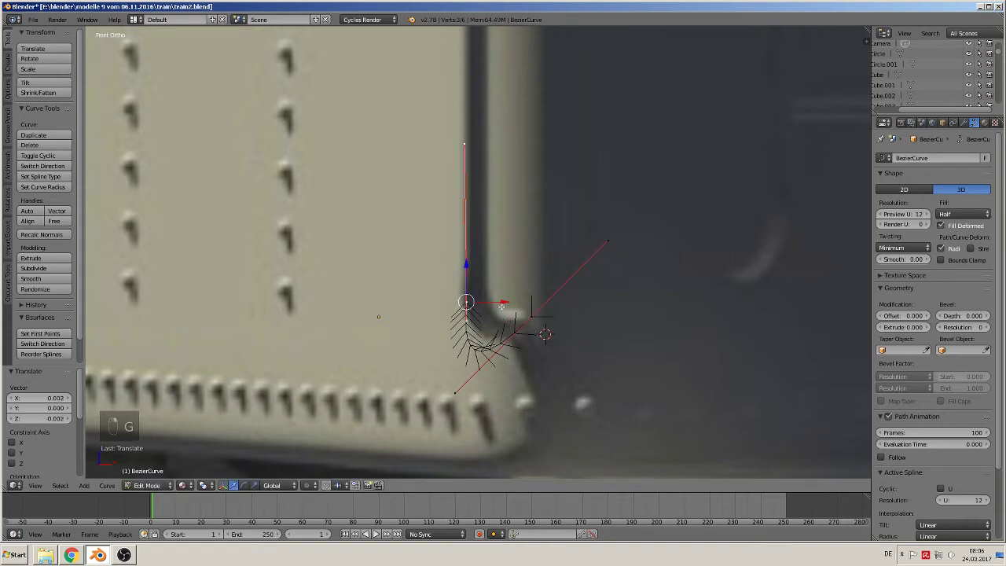
{"action": "key", "text": "g"}
{"action": "left_click", "coordinate": [517, 334]}
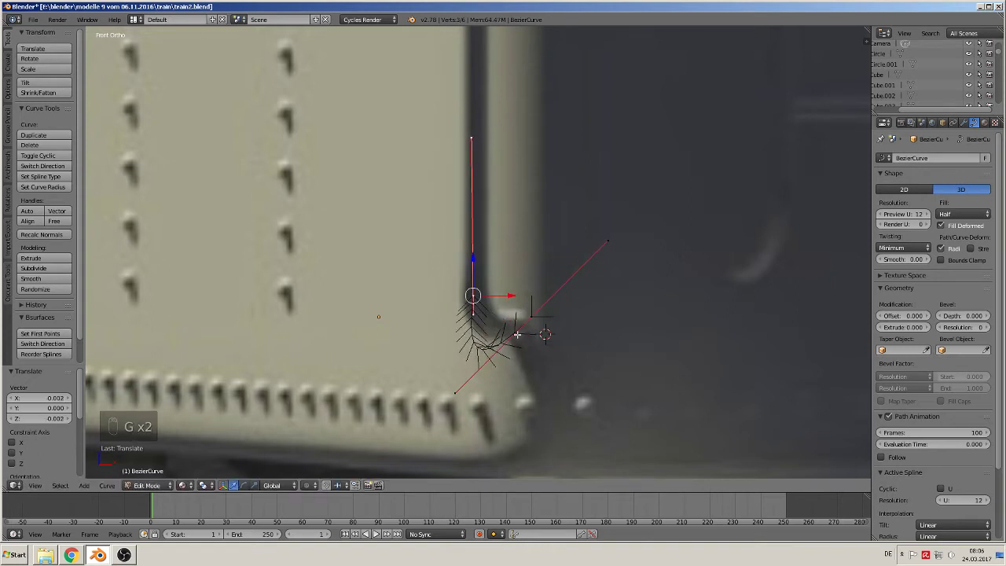
- Level the handles of the curve's foot control point and lower the point slightly onto the handrail's lower bend
{"action": "right_click", "coordinate": [467, 391]}
{"action": "key", "text": "g"}
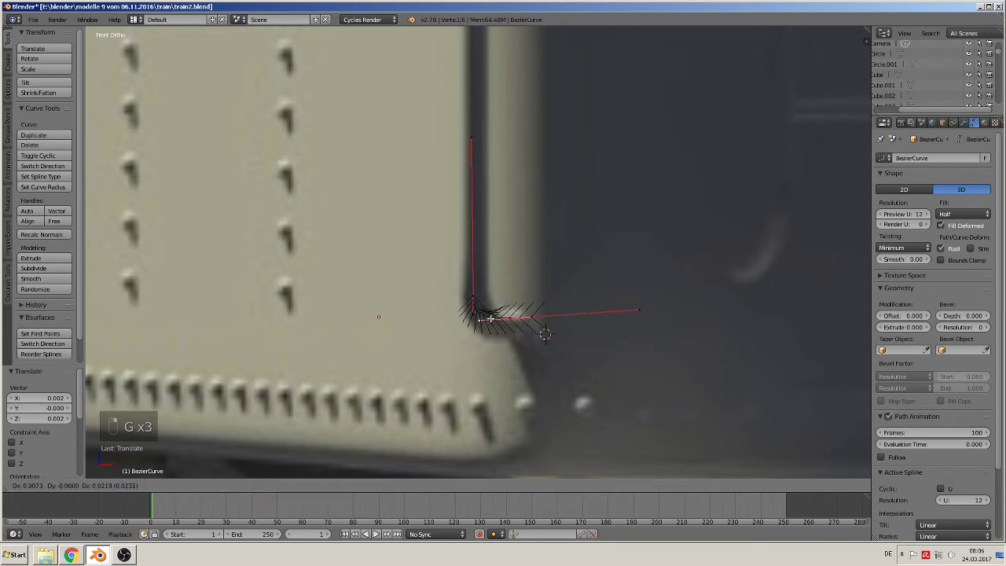
{"action": "left_click", "coordinate": [494, 315]}
{"action": "key", "text": "g"}
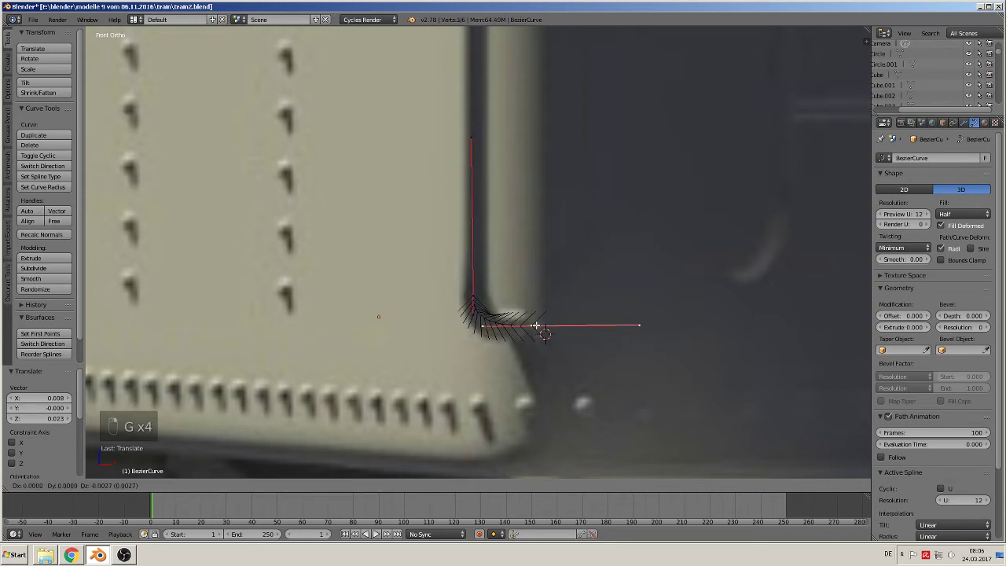
{"action": "left_click", "coordinate": [534, 326]}
- Shorten both handles of the foot control point and align them horizontally to fit the bend
{"action": "scroll", "coordinate": [535, 346], "scroll_direction": "up", "scroll_amount": 3}
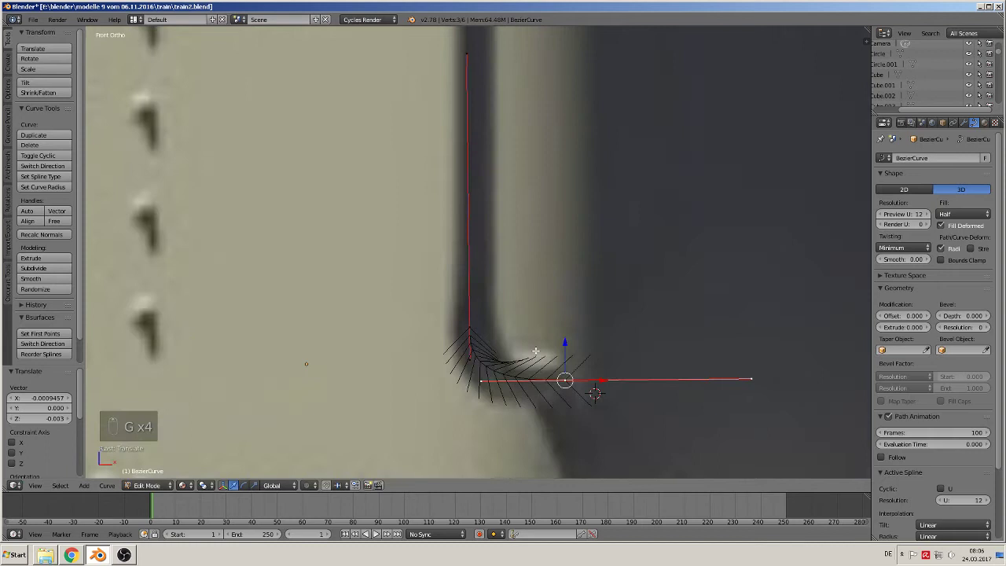
{"action": "right_click", "coordinate": [475, 387]}
{"action": "key", "text": "g"}
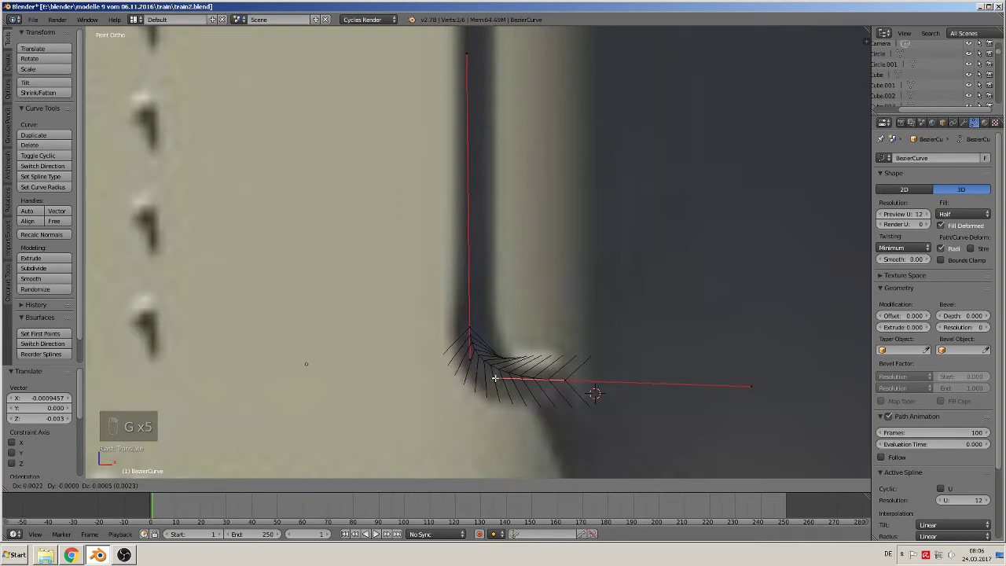
{"action": "left_click", "coordinate": [495, 378]}
{"action": "right_click", "coordinate": [750, 386]}
{"action": "key", "text": "g"}
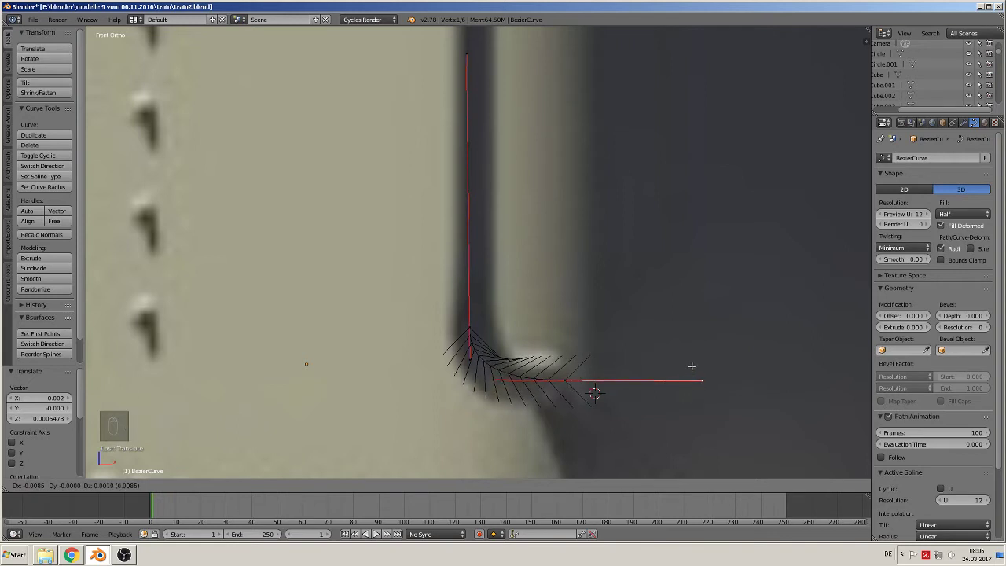
{"action": "left_click", "coordinate": [691, 359]}
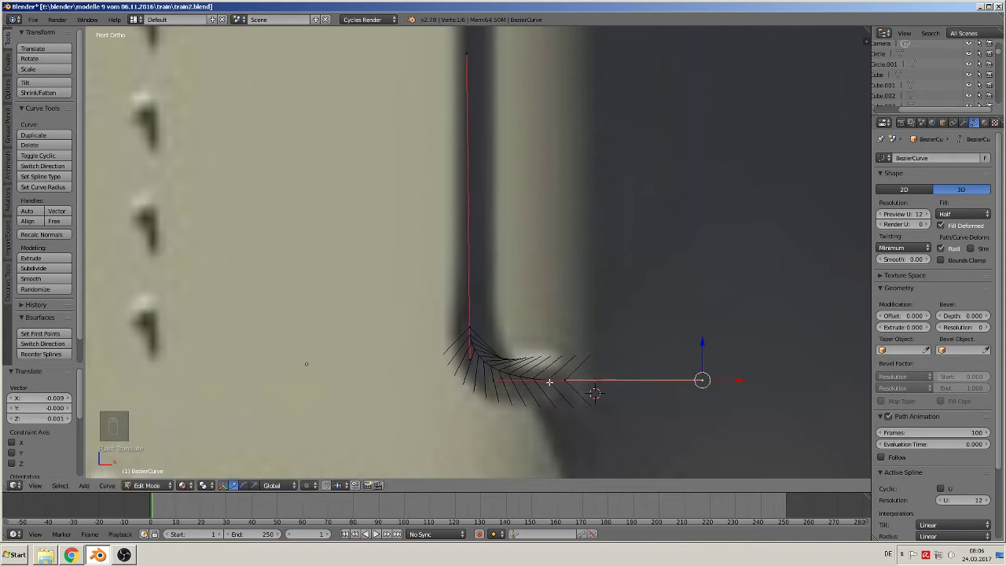
{"action": "right_click", "coordinate": [477, 55]}
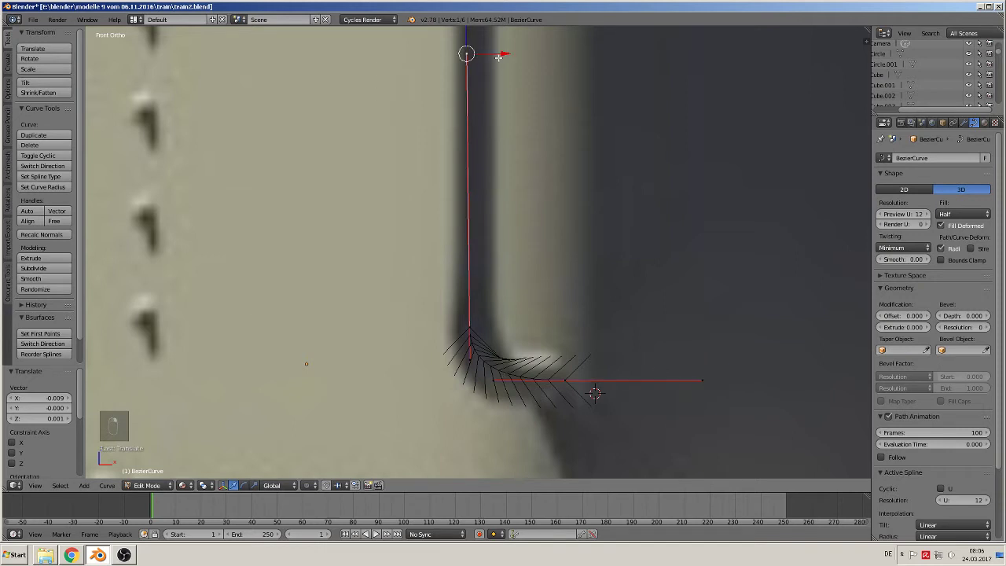
{"action": "left_click_drag", "start_coordinate": [506, 52], "coordinate": [518, 51], "text": "shift"}
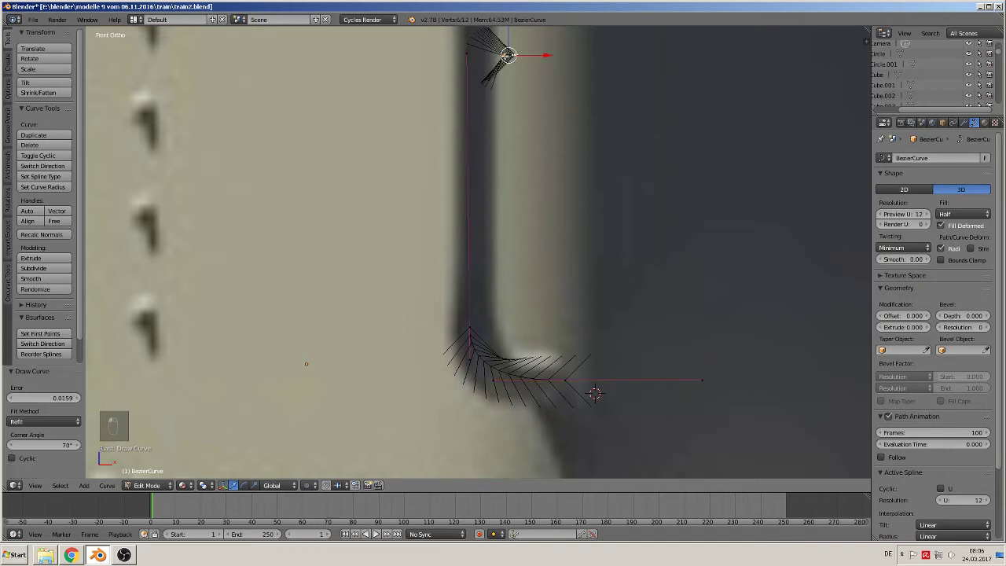
{"action": "key", "text": "ctrl+z"}
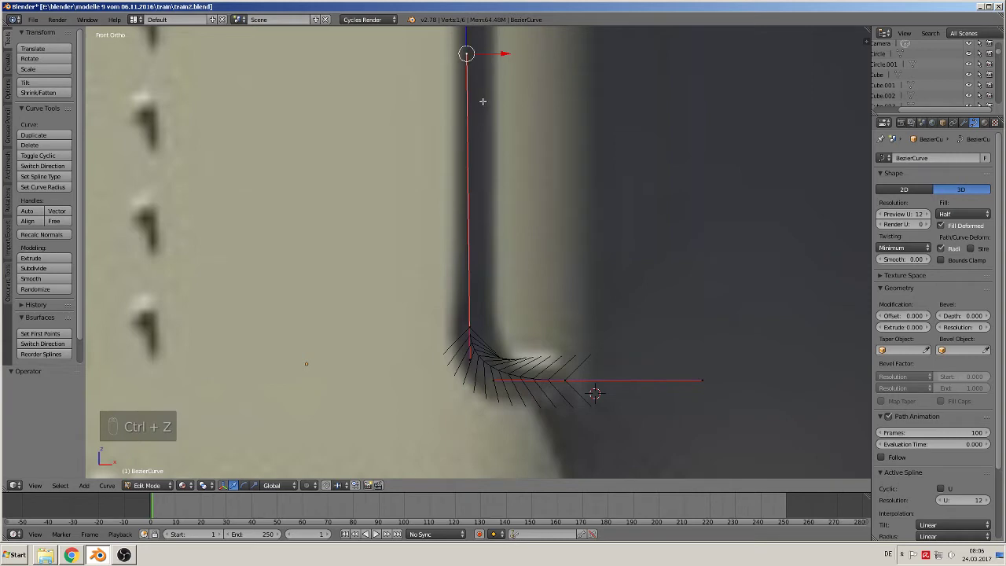
- Extrude the curve's upper control point about 0.487 up along the corner handrail to the level of the tender's top railing
{"action": "scroll", "coordinate": [519, 180], "scroll_direction": "down", "scroll_amount": 2}
{"action": "right_click", "coordinate": [472, 301]}
{"action": "scroll", "coordinate": [475, 295], "scroll_direction": "down", "scroll_amount": 5}
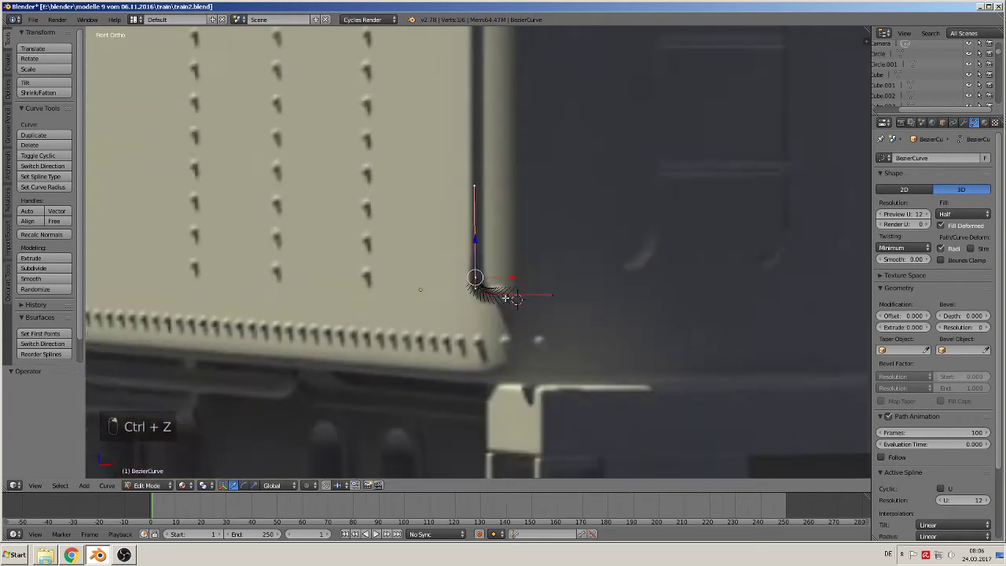
{"action": "middle_click_drag", "start_coordinate": [511, 286], "coordinate": [468, 409], "text": "shift"}
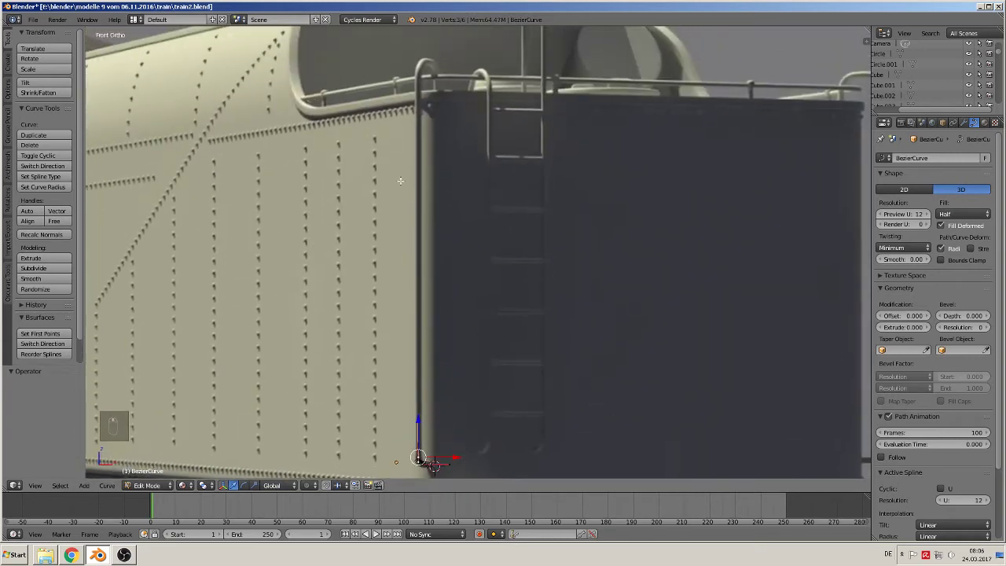
{"action": "key", "text": "e"}
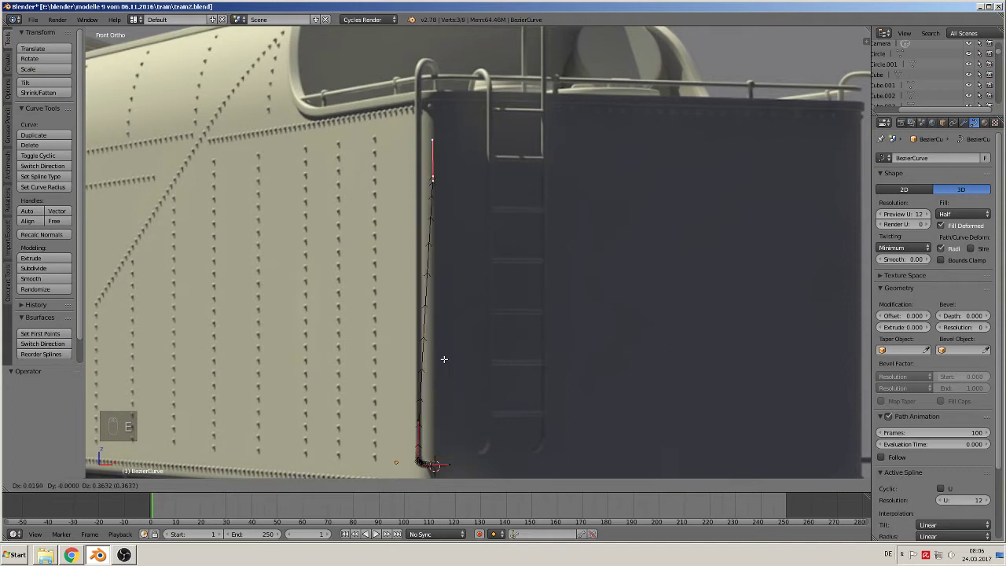
{"action": "left_click", "coordinate": [424, 274]}
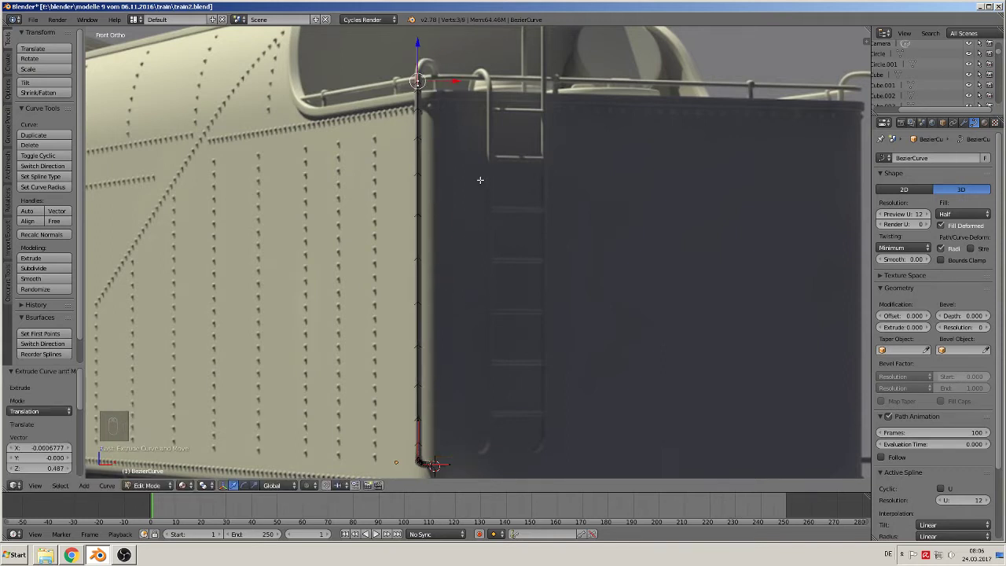
- Extrude the curve's upper end in front view to the crown of the handrail's hook, about 0.022 sideways and 0.031 up
{"action": "middle_click_drag", "start_coordinate": [481, 181], "coordinate": [411, 369]}
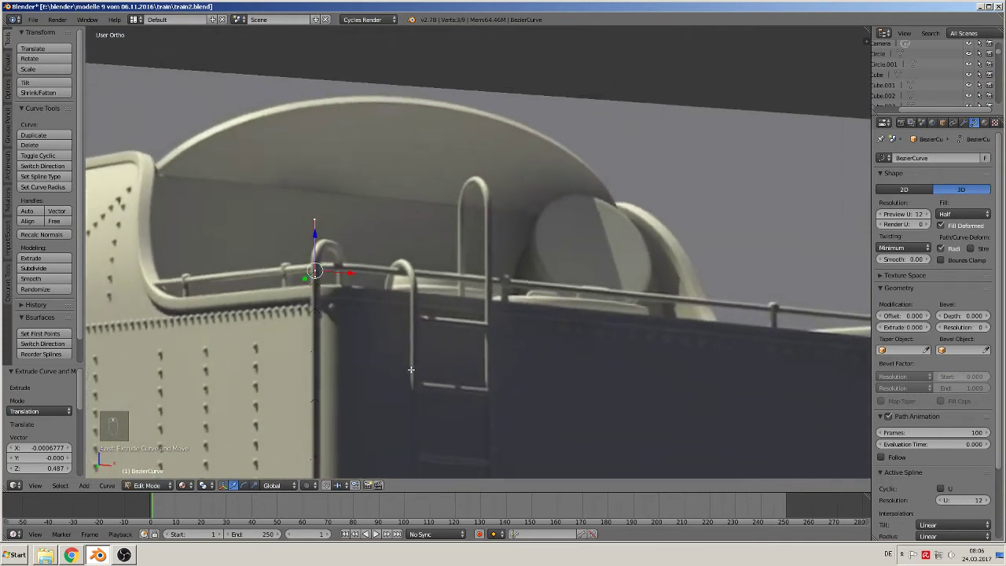
{"action": "key", "text": "KP_1"}
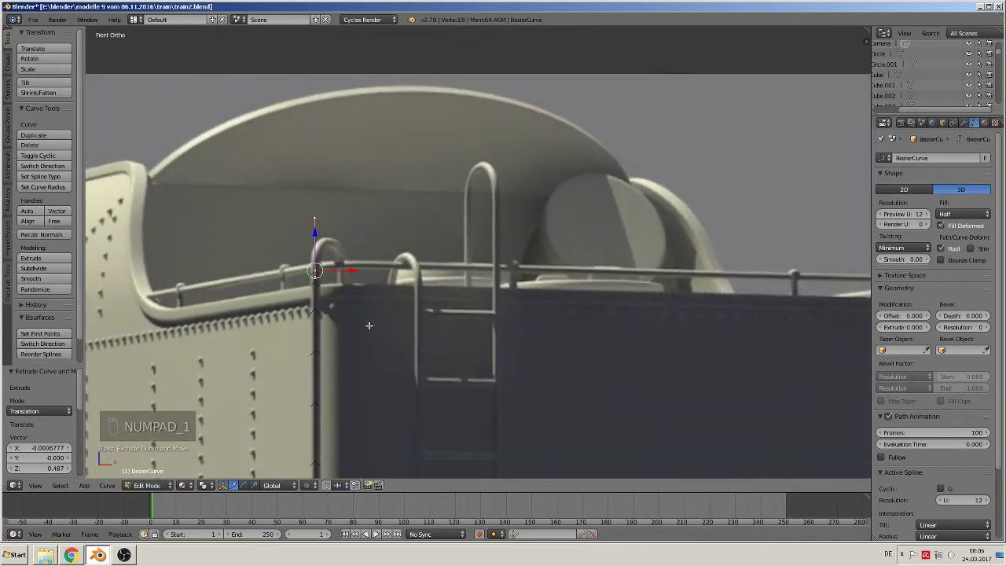
{"action": "scroll", "coordinate": [370, 326], "scroll_direction": "up", "scroll_amount": 3}
{"action": "scroll", "coordinate": [374, 354], "scroll_direction": "up", "scroll_amount": 2}
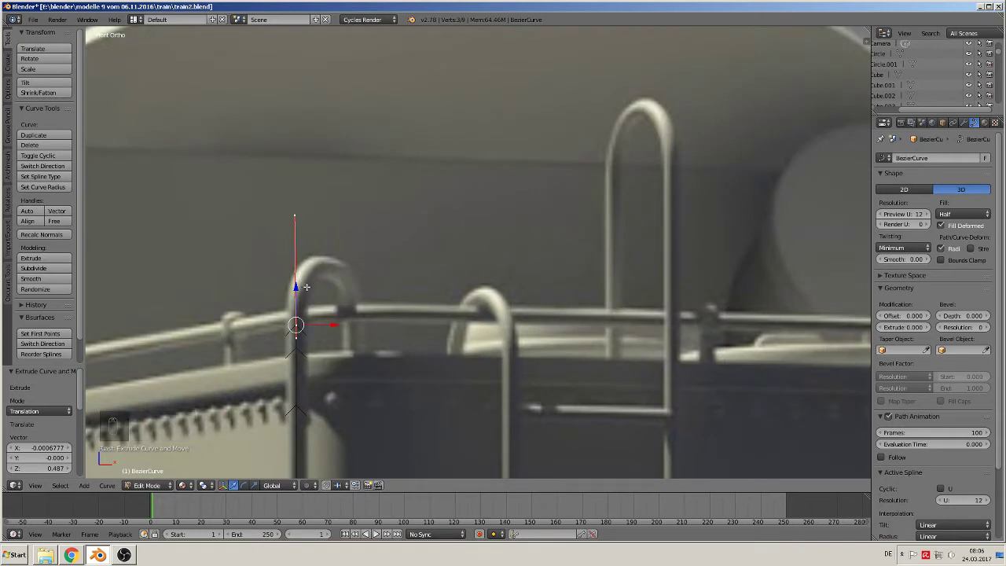
{"action": "key", "text": "e"}
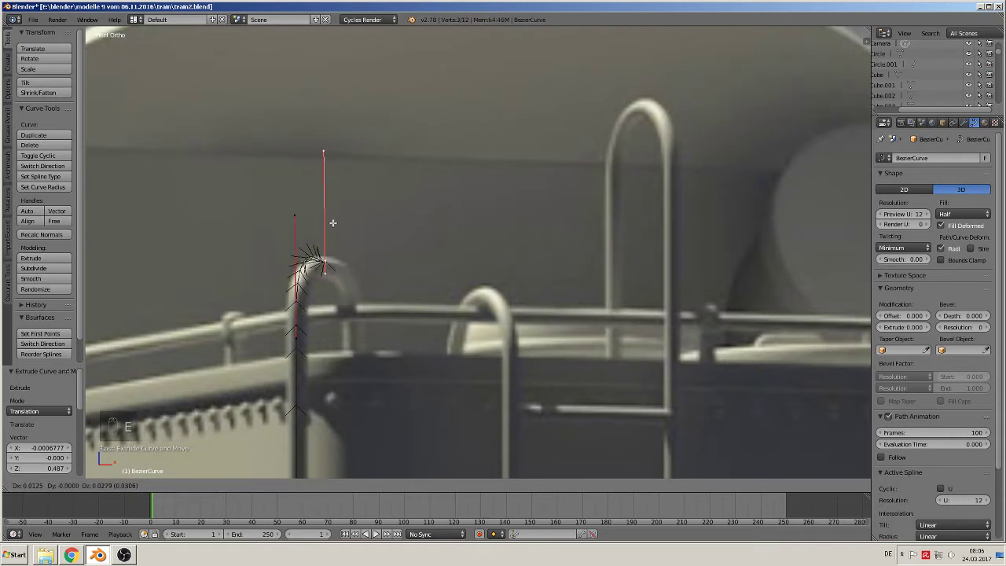
{"action": "left_click", "coordinate": [350, 218]}
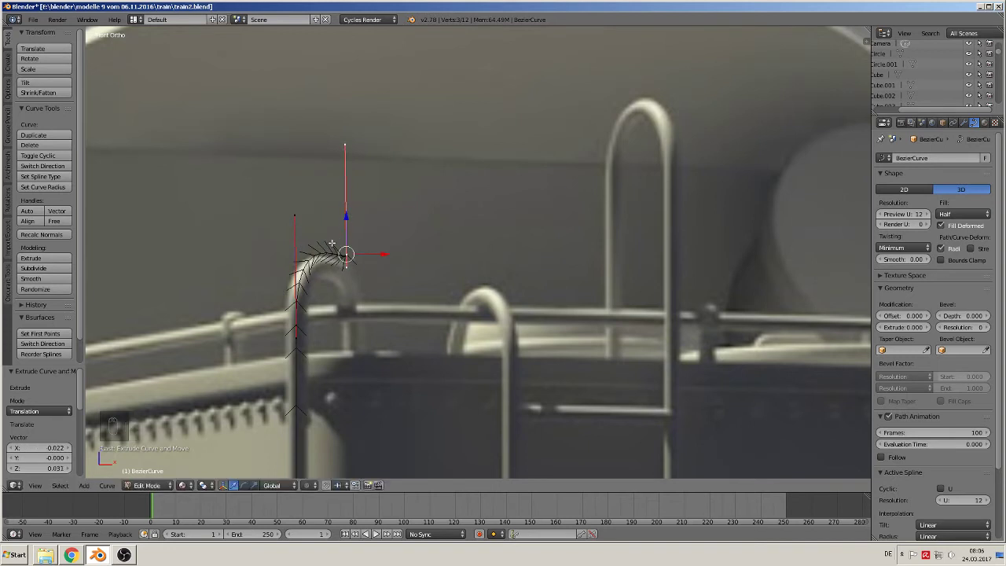
- Shorten the upright handle below the hook by about 0.013 and turn the crown point's handle horizontal
{"action": "right_click", "coordinate": [297, 214]}
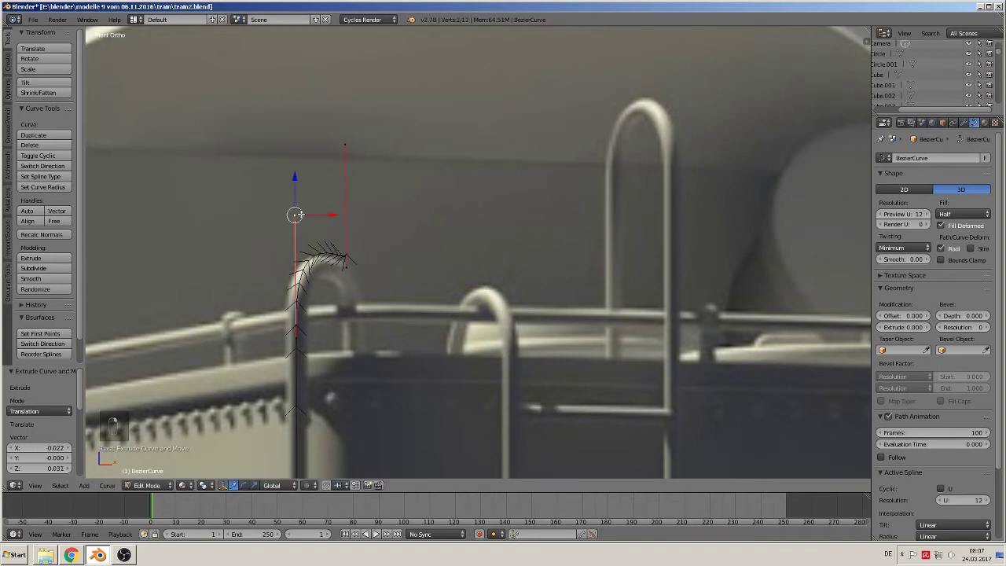
{"action": "key", "text": "g"}
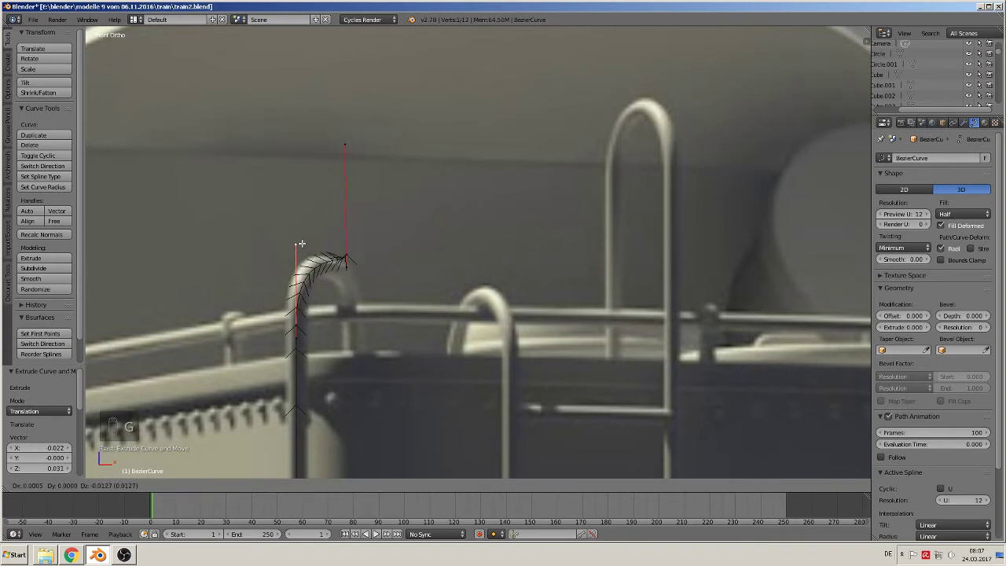
{"action": "left_click", "coordinate": [301, 243]}
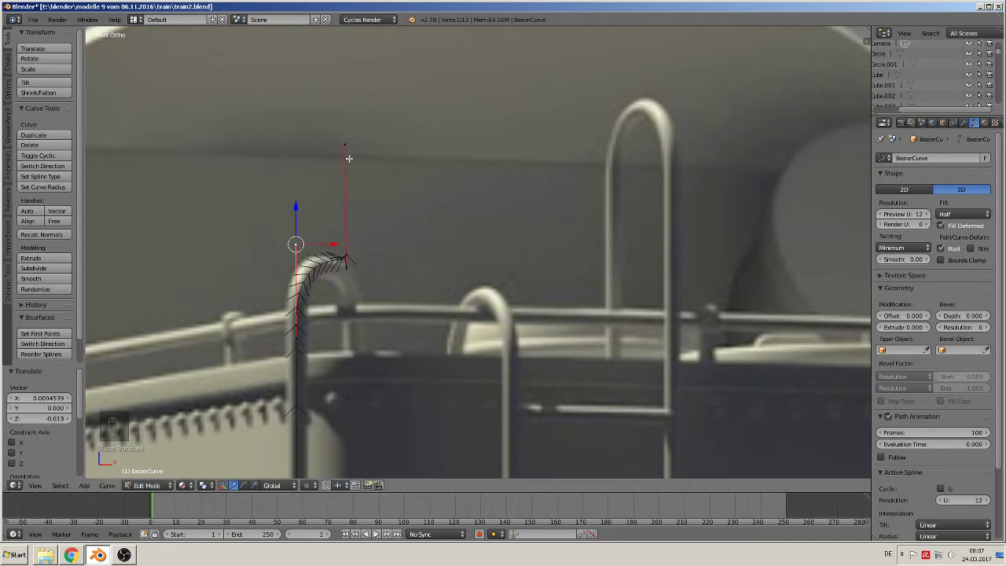
{"action": "right_click", "coordinate": [346, 257]}
{"action": "key", "text": "g"}
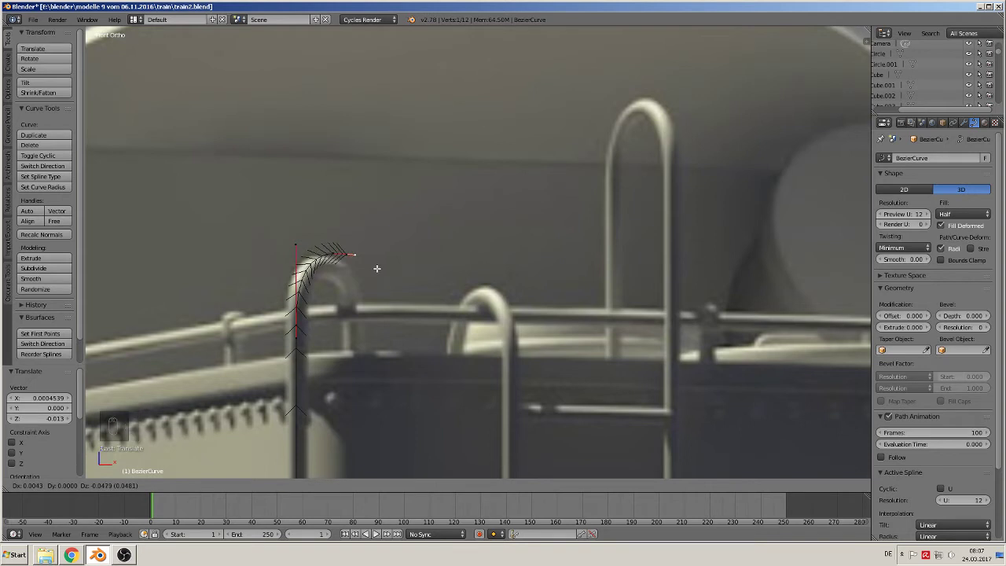
{"action": "left_click", "coordinate": [377, 270]}
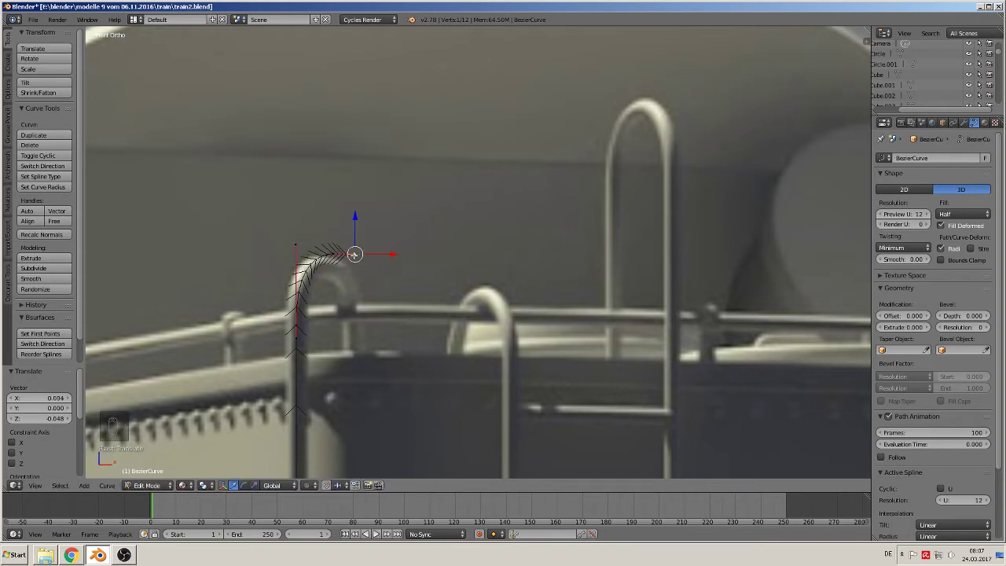
- Extrude the crown point down the hook's far side, about 0.015 across and 0.032 down, and turn the new point's handle nearly vertical
{"action": "right_click", "coordinate": [343, 252]}
{"action": "key", "text": "e"}
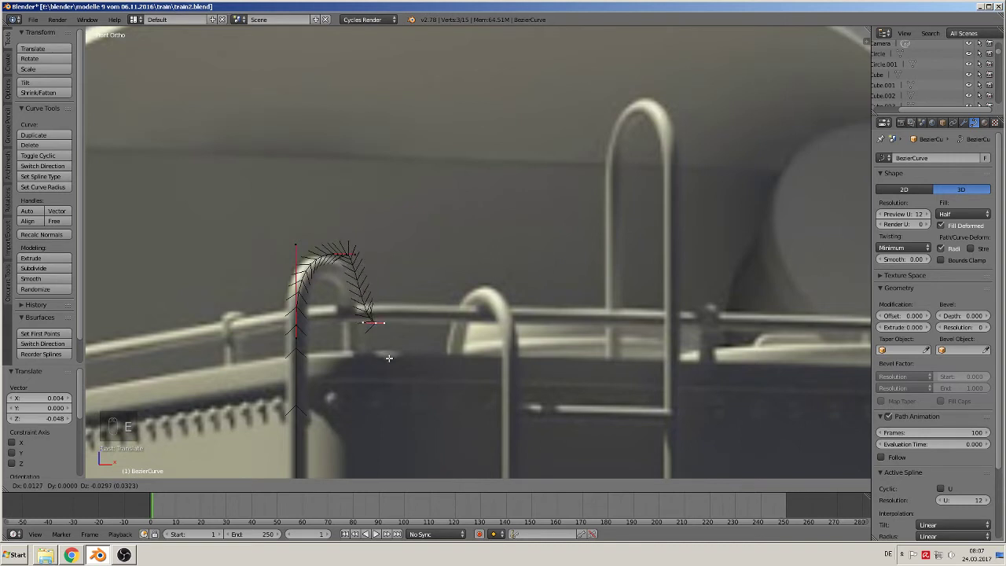
{"action": "left_click", "coordinate": [367, 330]}
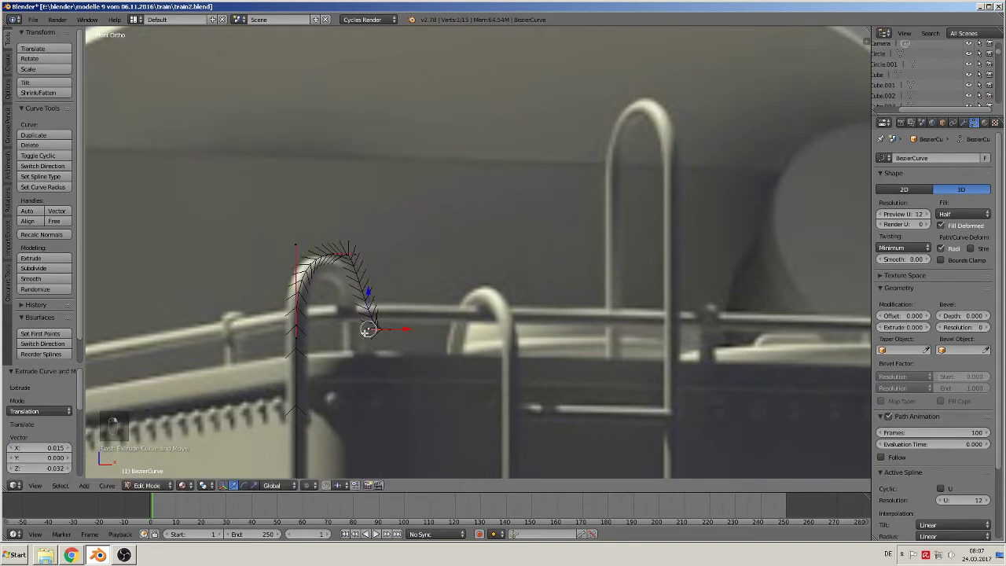
{"action": "key", "text": "g"}
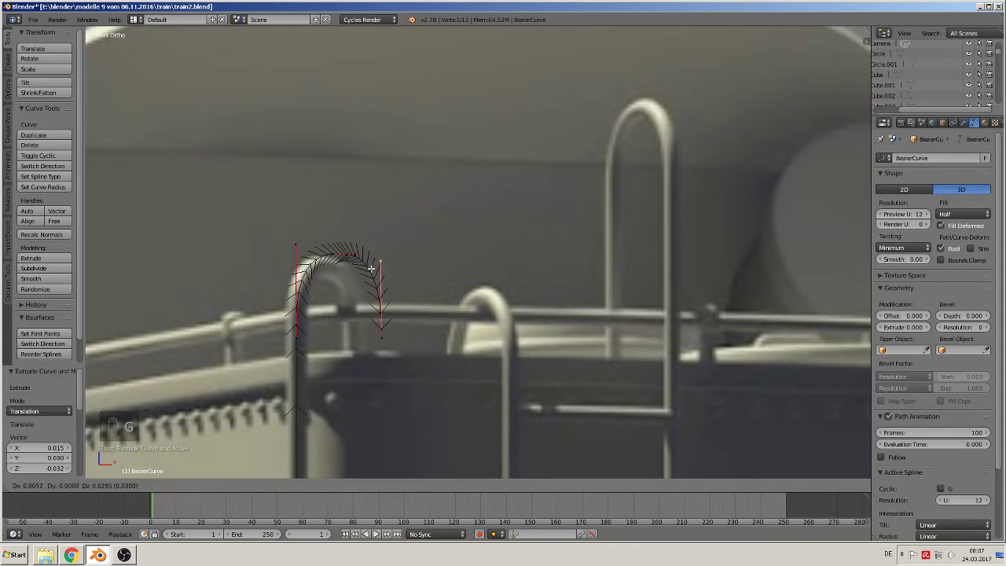
{"action": "left_click", "coordinate": [369, 269]}
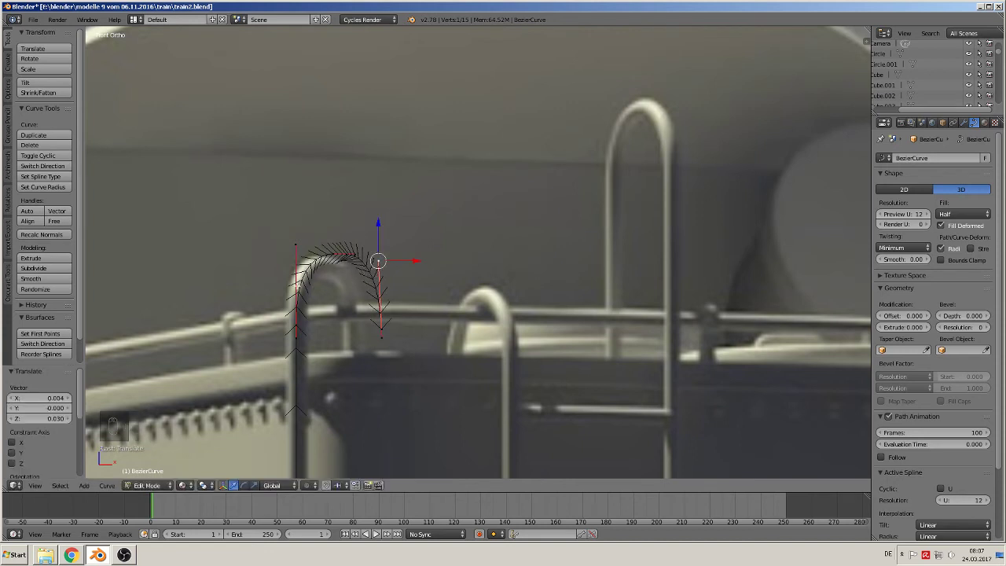
- Lower the end point's upper handle by about 0.003 and lengthen the crown point's outer handle by about 0.006
{"action": "scroll", "coordinate": [339, 317], "scroll_direction": "up", "scroll_amount": 3}
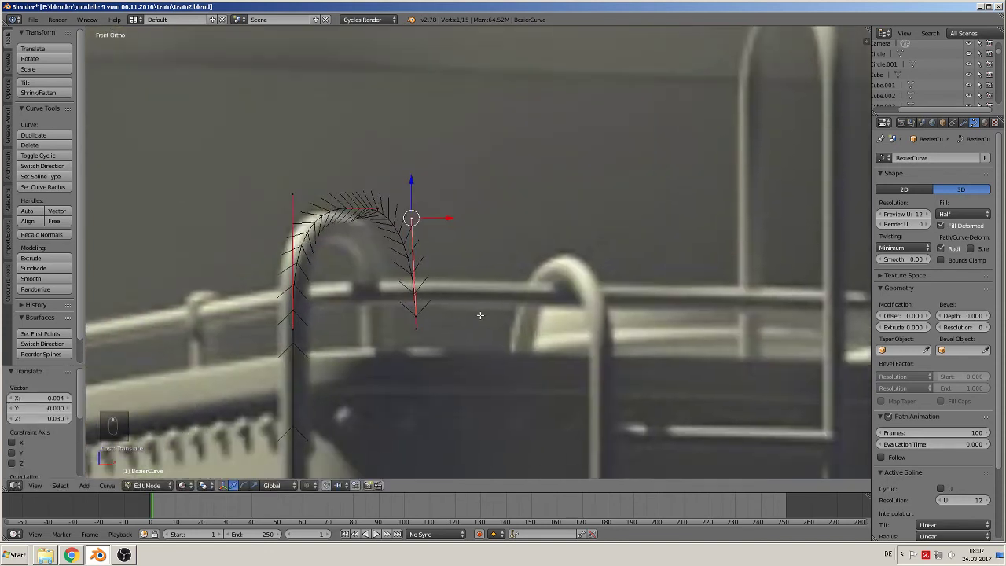
{"action": "right_click", "coordinate": [403, 329]}
{"action": "right_click", "coordinate": [398, 209]}
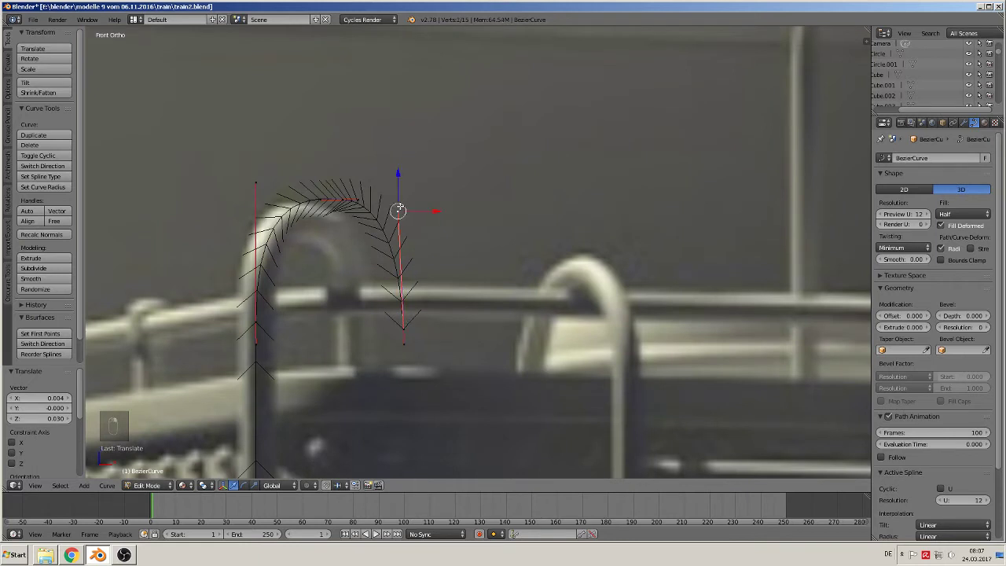
{"action": "key", "text": "g"}
{"action": "left_click", "coordinate": [401, 221]}
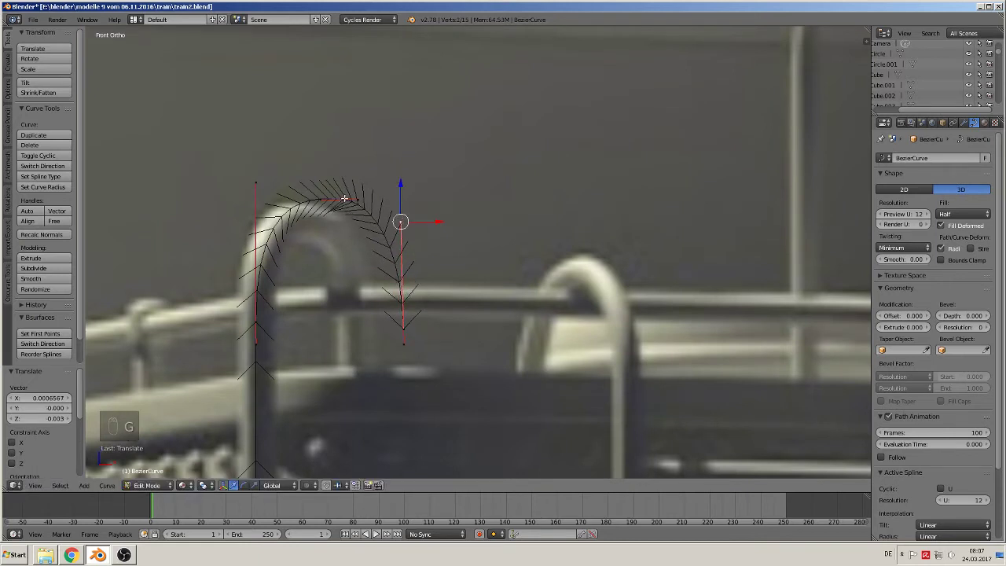
{"action": "key", "text": "g"}
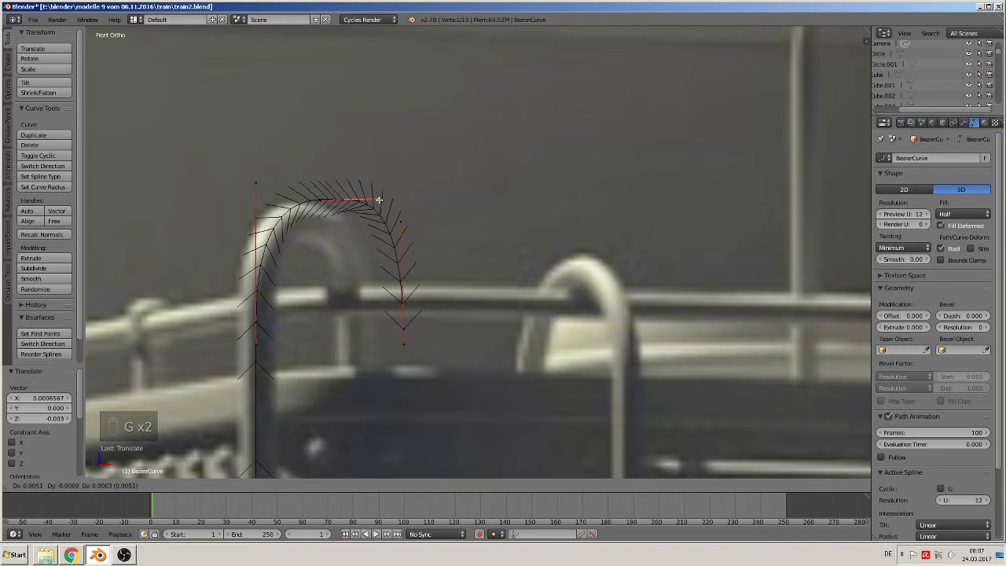
{"action": "left_click", "coordinate": [370, 202]}
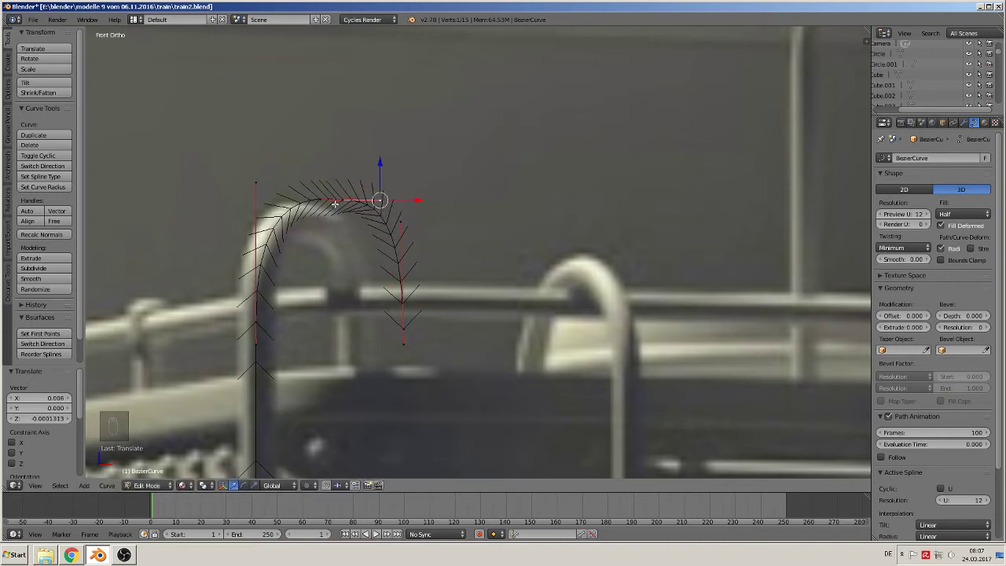
- Shift the crown point's inner handle about 0.004 sideways and lower the end point's upper handle by about 0.001
{"action": "right_click", "coordinate": [319, 199]}
{"action": "key", "text": "g"}
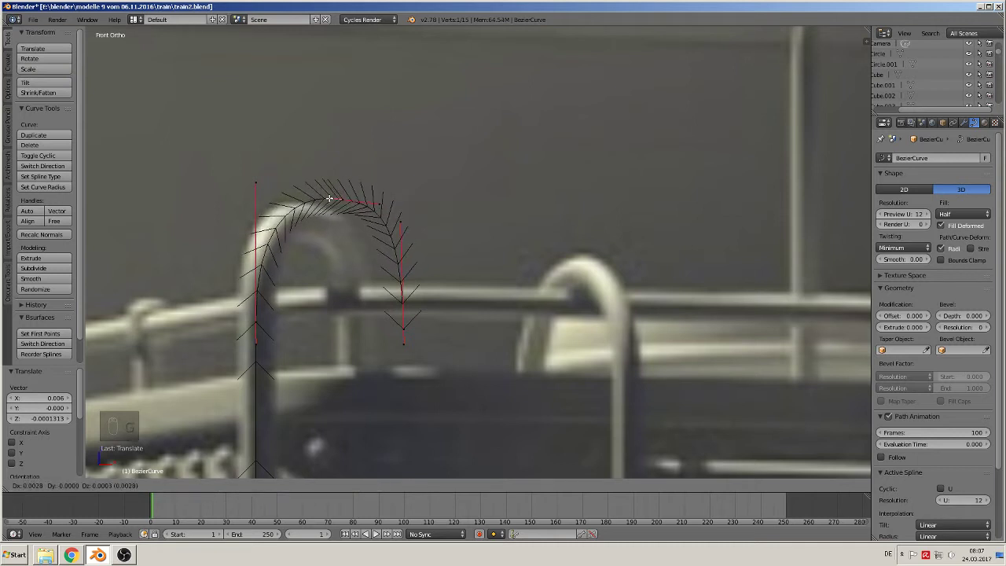
{"action": "left_click", "coordinate": [333, 199]}
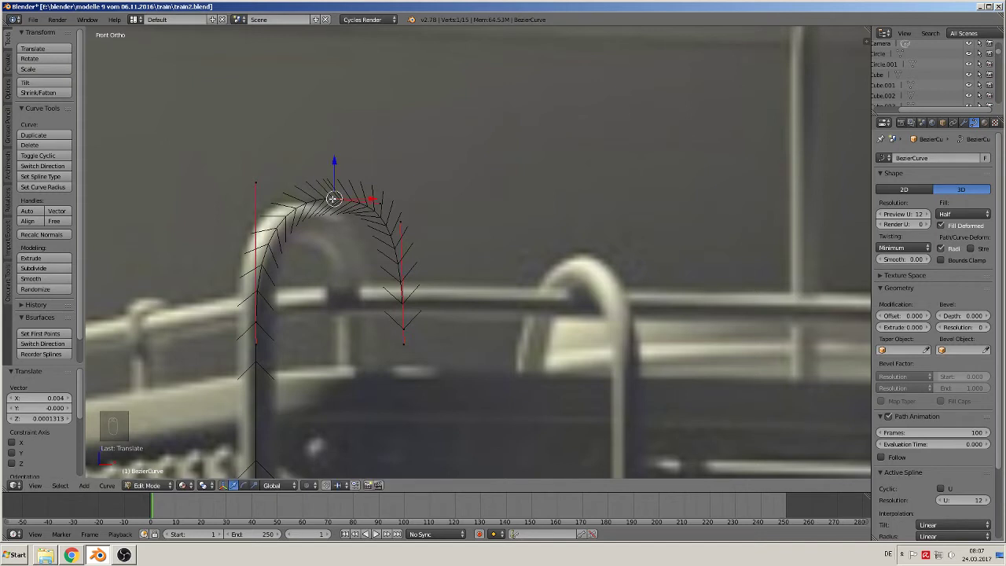
{"action": "key", "text": "g"}
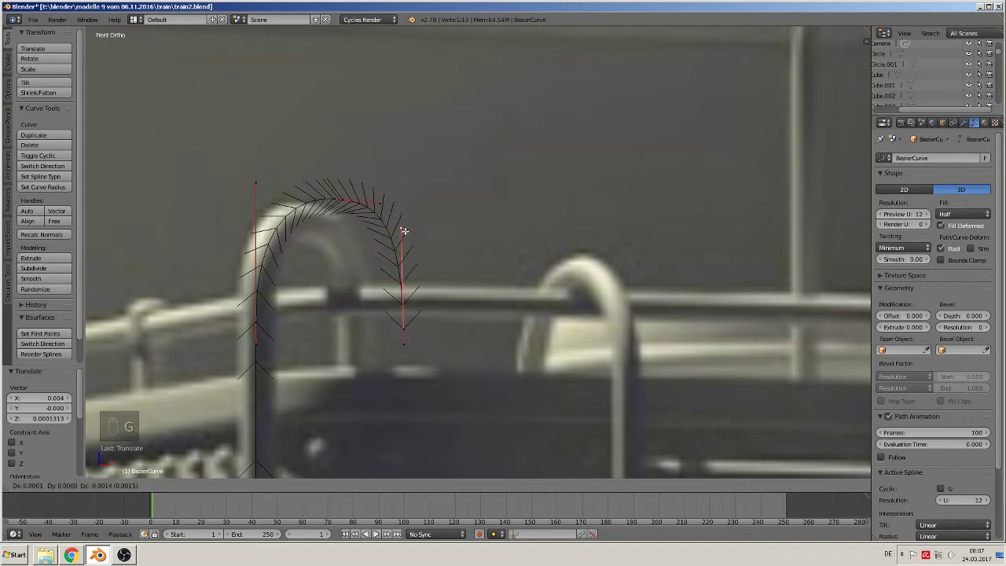
{"action": "left_click", "coordinate": [402, 228]}
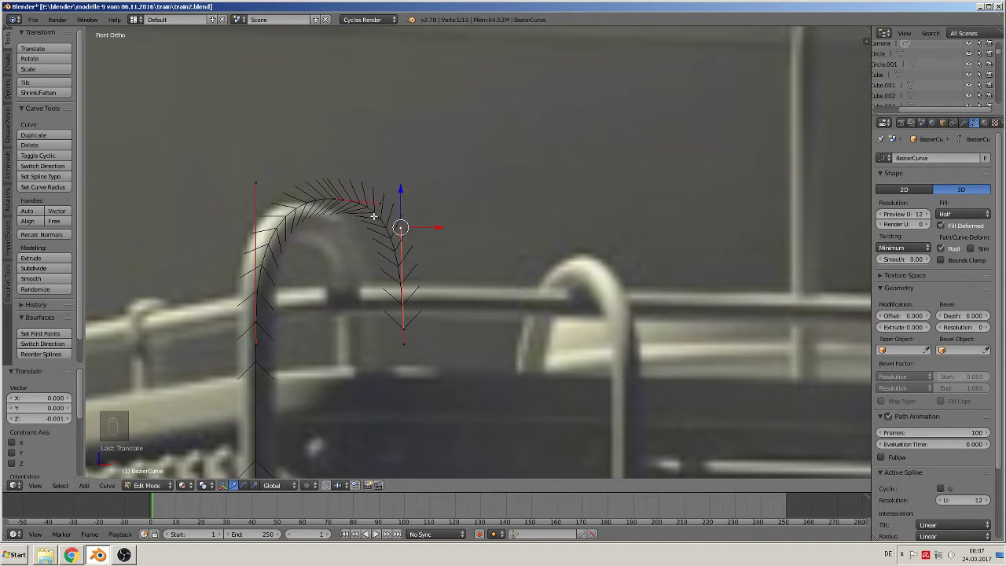
- Extrude the curve's end point about 0.046 straight down the hook's far side and leave Edit Mode
{"action": "scroll", "coordinate": [396, 249], "scroll_direction": "down", "scroll_amount": 5}
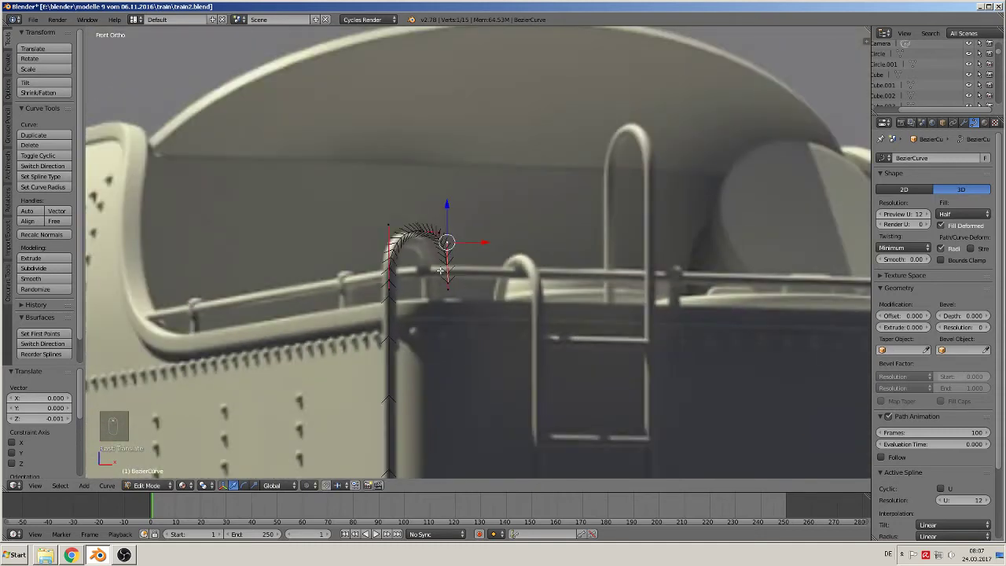
{"action": "middle_click_drag", "start_coordinate": [509, 357], "coordinate": [492, 202], "text": "shift"}
{"action": "key", "text": "e"}
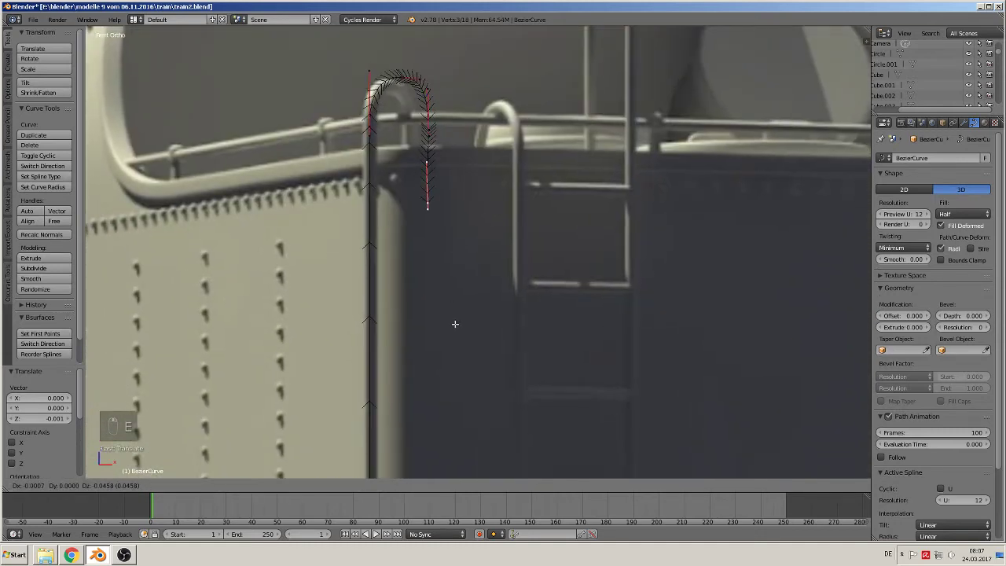
{"action": "left_click", "coordinate": [456, 324]}
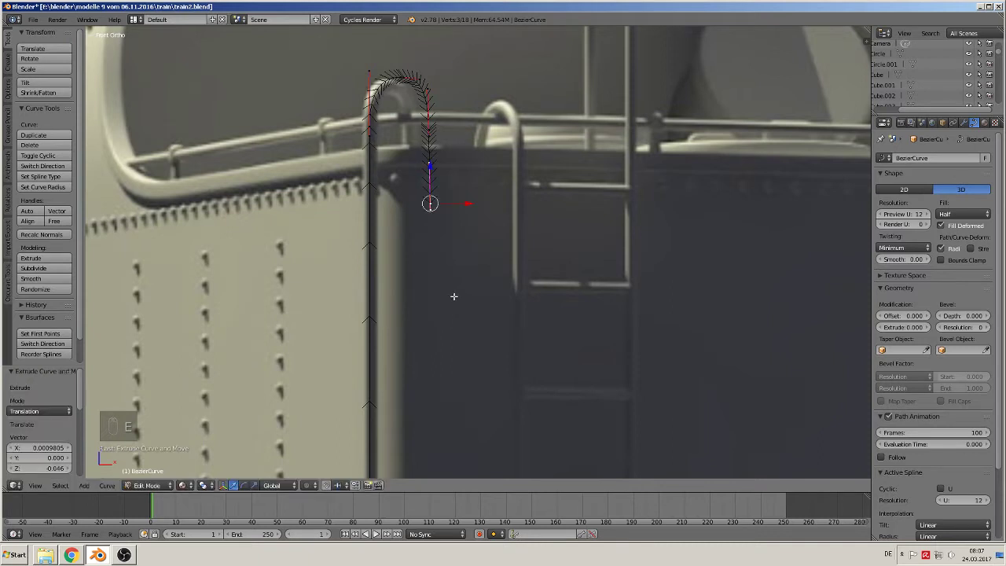
{"action": "key", "text": "Tab"}
- Give the handrail curve thickness with fill mode Full and a bevel depth of 0.057
{"action": "middle_click_drag", "start_coordinate": [434, 241], "coordinate": [437, 243]}
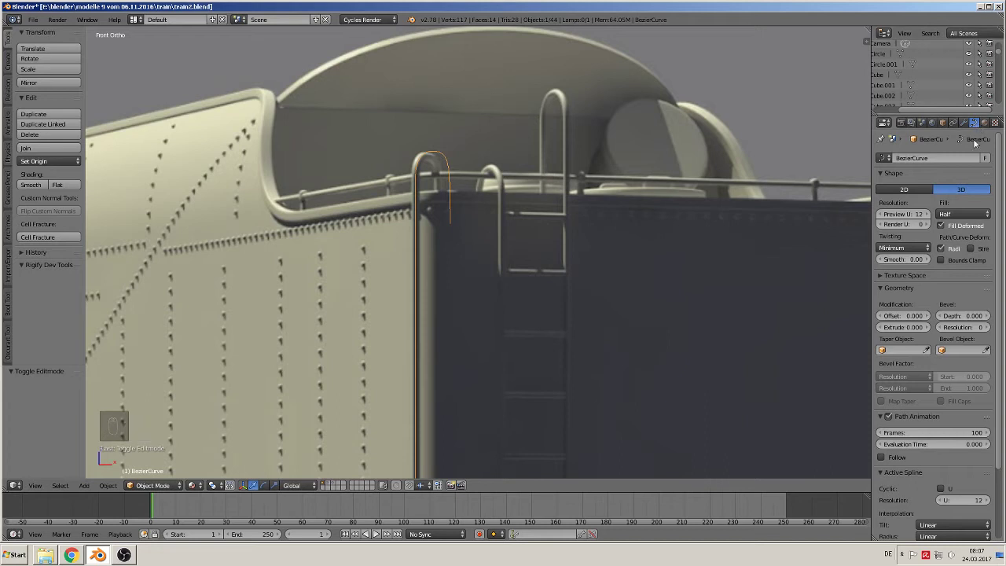
{"action": "left_click", "coordinate": [961, 214]}
{"action": "left_click", "coordinate": [955, 206]}
{"action": "left_click_drag", "start_coordinate": [965, 319], "coordinate": [991, 320]}
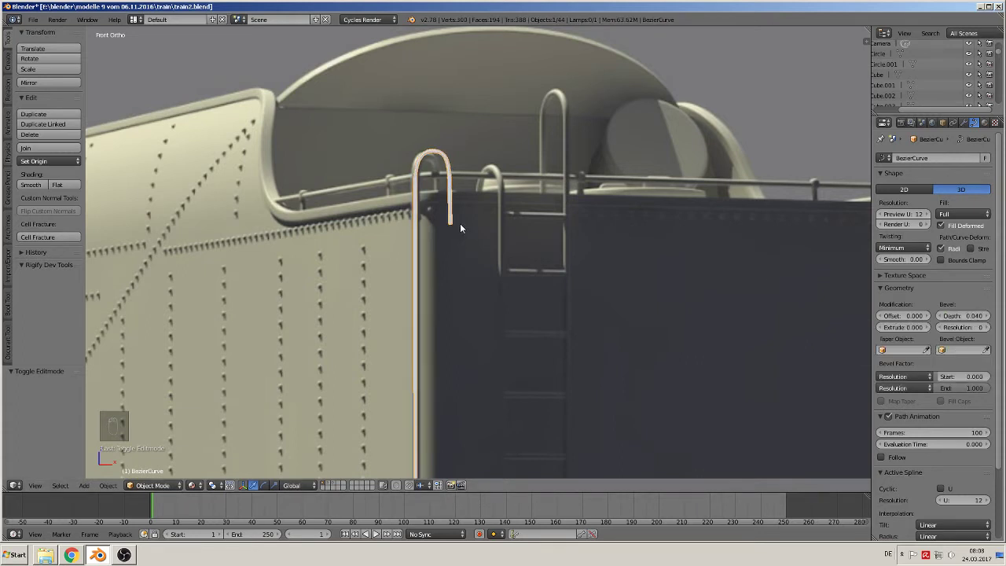
{"action": "scroll", "coordinate": [464, 232], "scroll_direction": "up", "scroll_amount": 5}
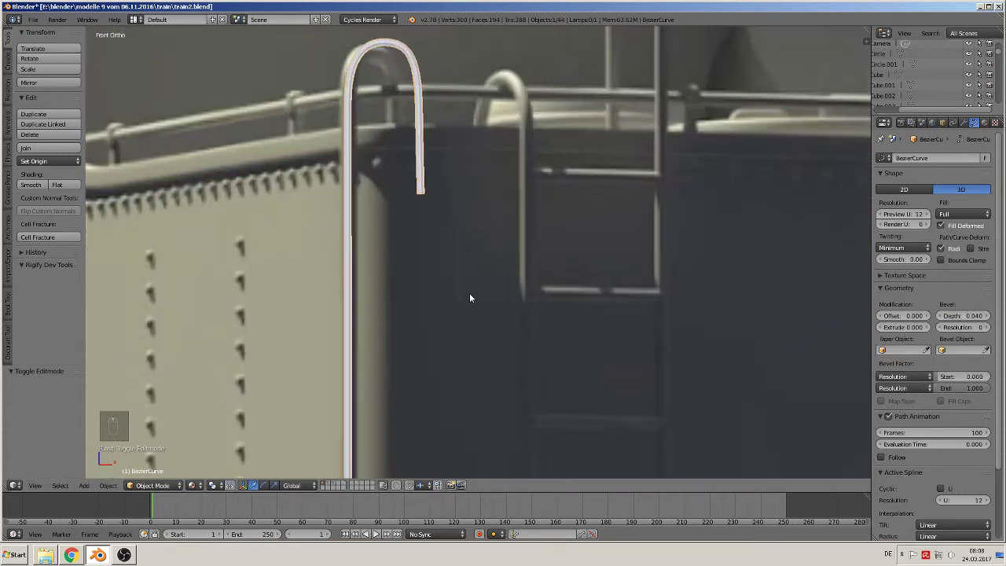
{"action": "left_click_drag", "start_coordinate": [982, 315], "coordinate": [996, 319]}
{"action": "scroll", "coordinate": [566, 263], "scroll_direction": "down", "scroll_amount": 1}
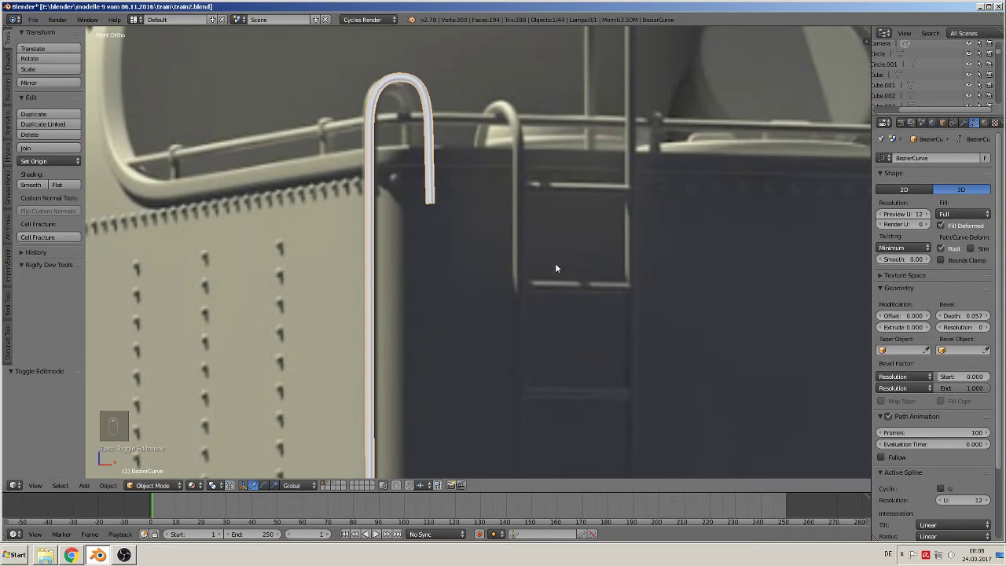
- Raise the handrail curve's bevel resolution to 3 for a rounder tube
{"action": "scroll", "coordinate": [464, 253], "scroll_direction": "up", "scroll_amount": 2}
{"action": "middle_click_drag", "start_coordinate": [444, 243], "coordinate": [416, 205]}
{"action": "scroll", "coordinate": [404, 220], "scroll_direction": "up", "scroll_amount": 4}
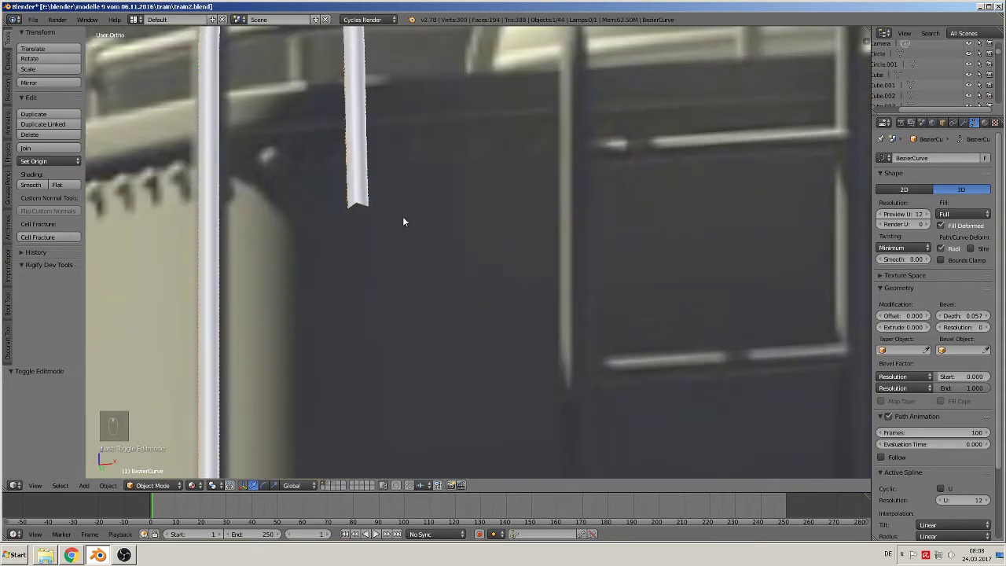
{"action": "left_click", "coordinate": [987, 327]}
{"action": "left_click", "coordinate": [987, 327]}
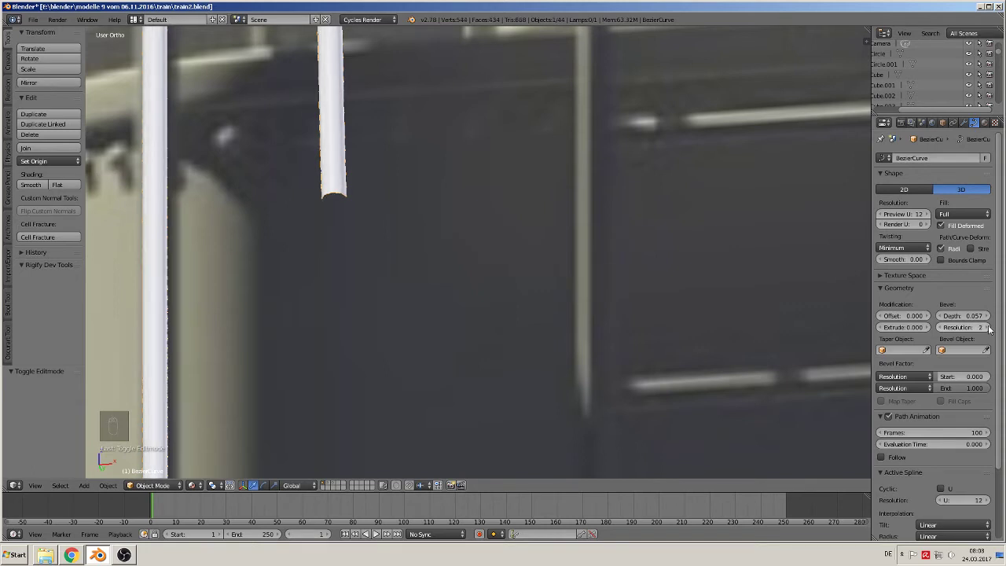
{"action": "left_click", "coordinate": [987, 327]}
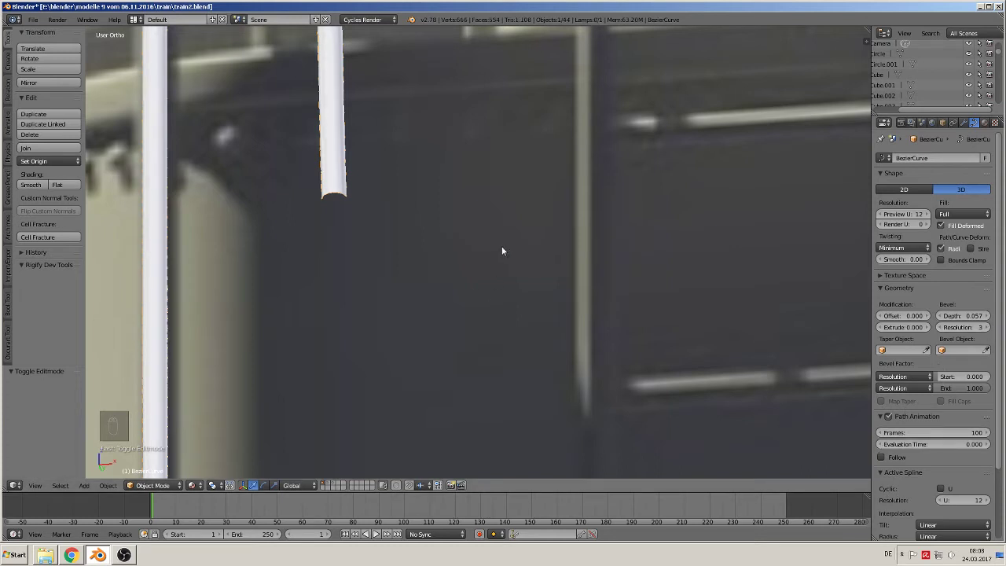
{"action": "scroll", "coordinate": [436, 232], "scroll_direction": "down", "scroll_amount": 8}
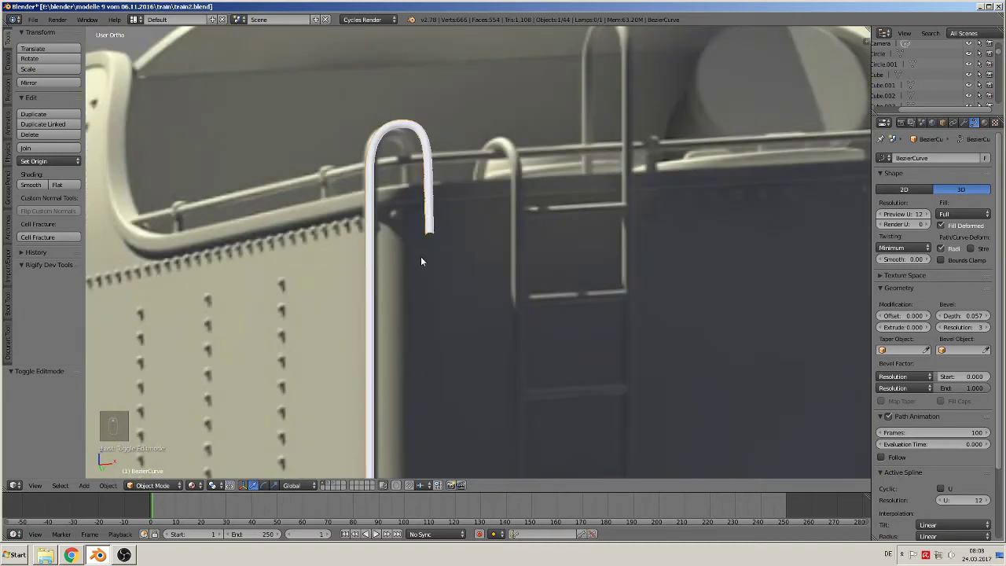
- Move the handrail about 5.2 sideways and 2.2 down, clear of the reference pictures, deselect it and save the file
{"action": "scroll", "coordinate": [456, 265], "scroll_direction": "down", "scroll_amount": 4}
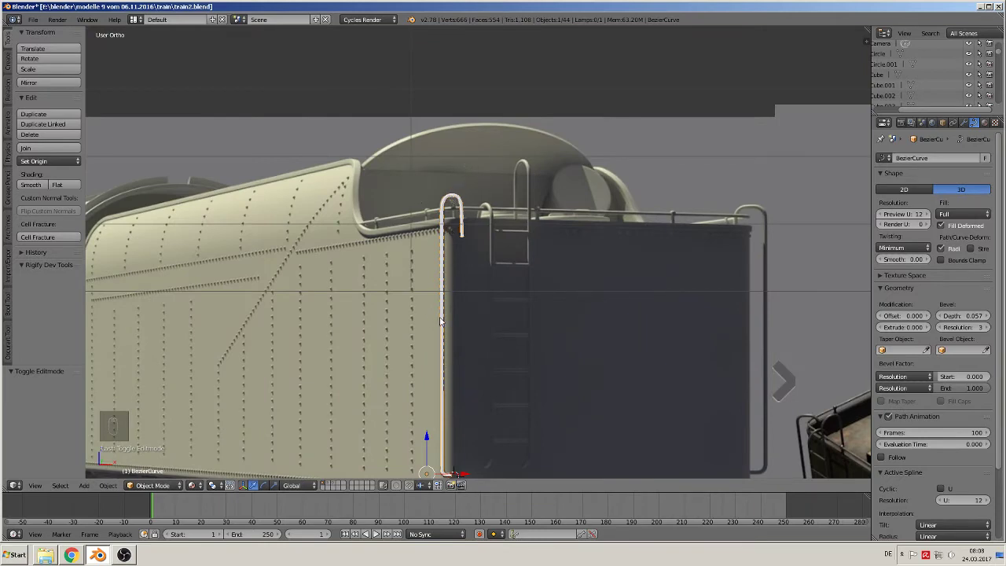
{"action": "scroll", "coordinate": [493, 305], "scroll_direction": "down", "scroll_amount": 5}
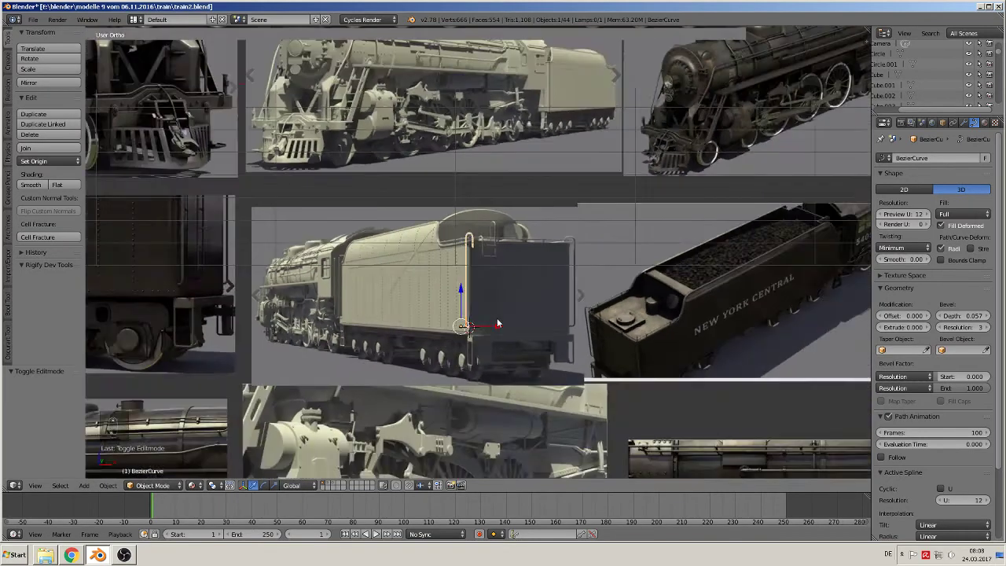
{"action": "scroll", "coordinate": [497, 323], "scroll_direction": "down", "scroll_amount": 5}
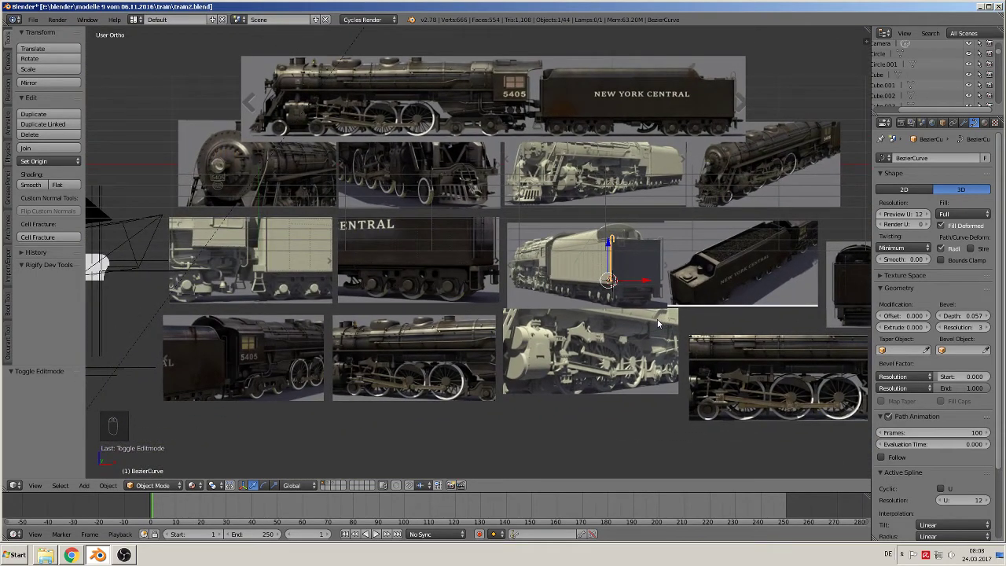
{"action": "key", "text": "g"}
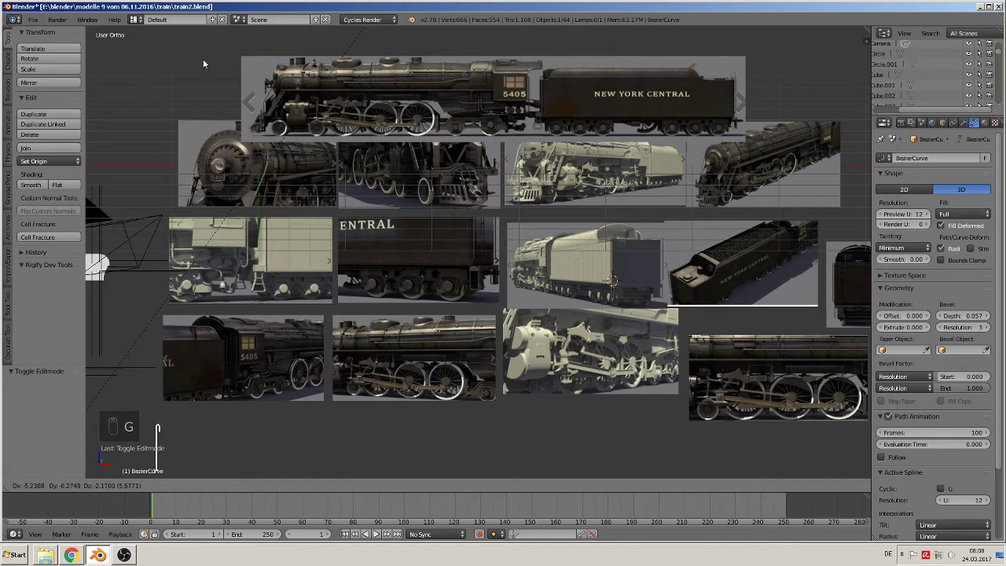
{"action": "left_click", "coordinate": [204, 60]}
{"action": "key", "text": "a"}
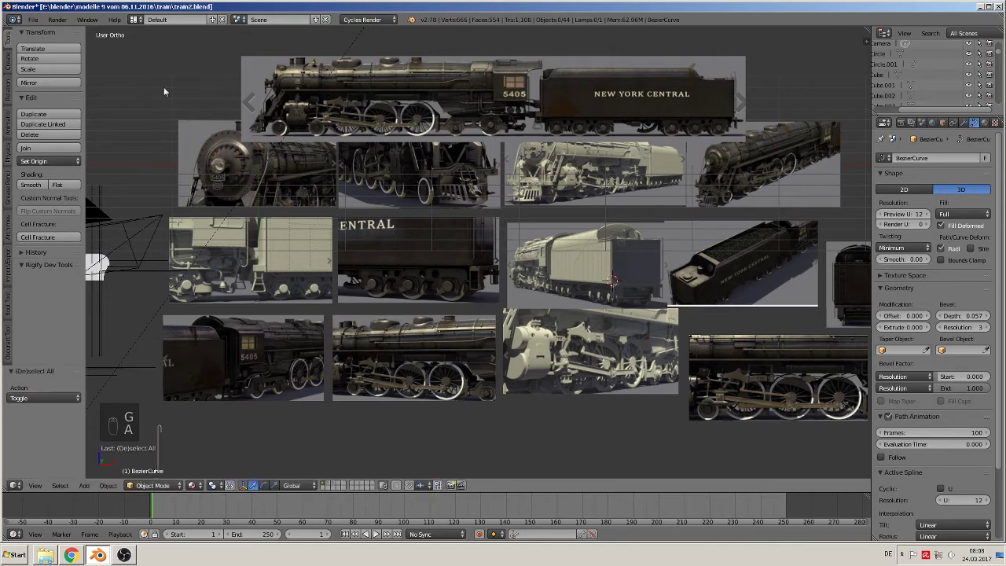
{"action": "left_click", "coordinate": [34, 20]}
{"action": "left_click", "coordinate": [67, 100]}
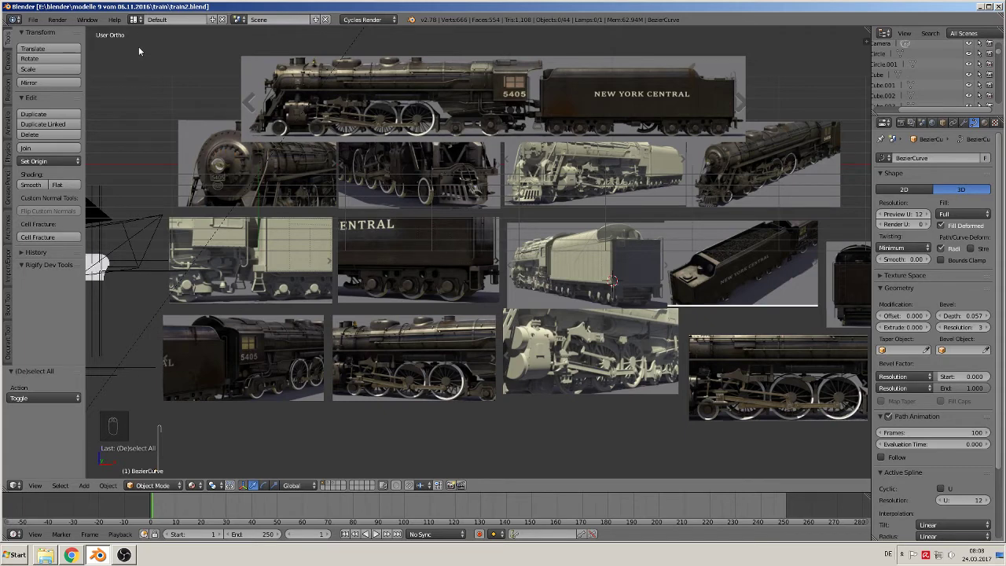
- Add a cube at the upper opening of the tender's front step in the grey reference picture and scale it down to roughly the opening's size
{"action": "scroll", "coordinate": [302, 47], "scroll_direction": "up", "scroll_amount": 6}
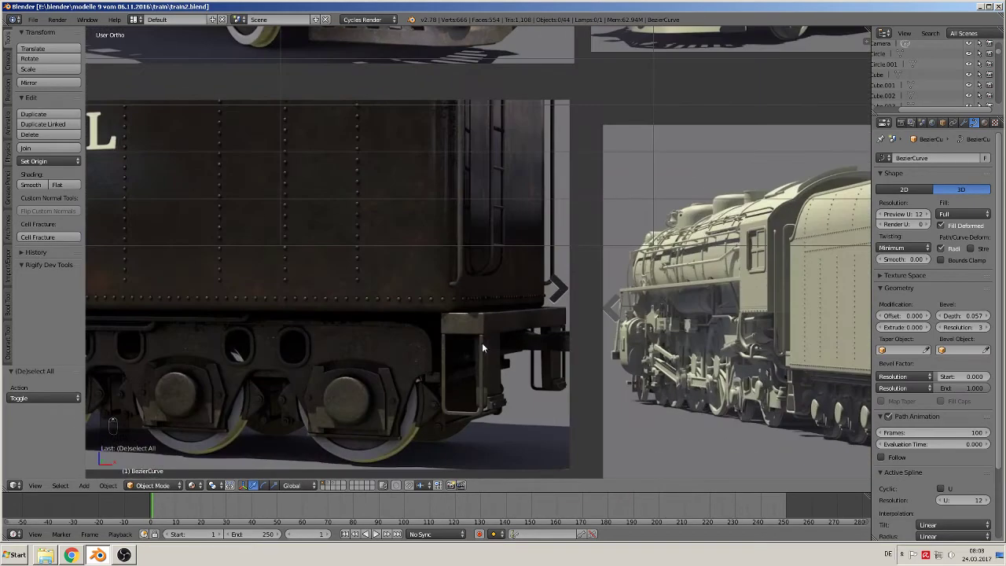
{"action": "middle_click_drag", "start_coordinate": [463, 360], "coordinate": [806, 200], "text": "shift"}
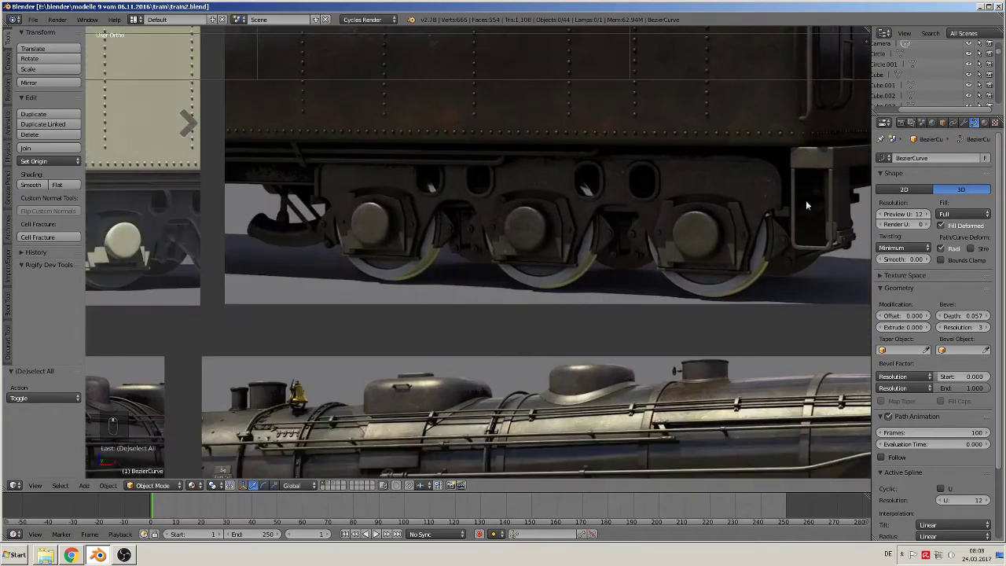
{"action": "mouse_move", "coordinate": [263, 227]}
{"action": "middle_mouse_down", "text": "shift"}
{"action": "mouse_move", "coordinate": [638, 265]}
{"action": "mouse_move", "coordinate": [728, 215]}
{"action": "middle_mouse_up", "text": "shift"}
{"action": "middle_click_drag", "start_coordinate": [385, 225], "coordinate": [492, 248], "text": "shift"}
{"action": "scroll", "coordinate": [492, 248], "scroll_direction": "up", "scroll_amount": 2}
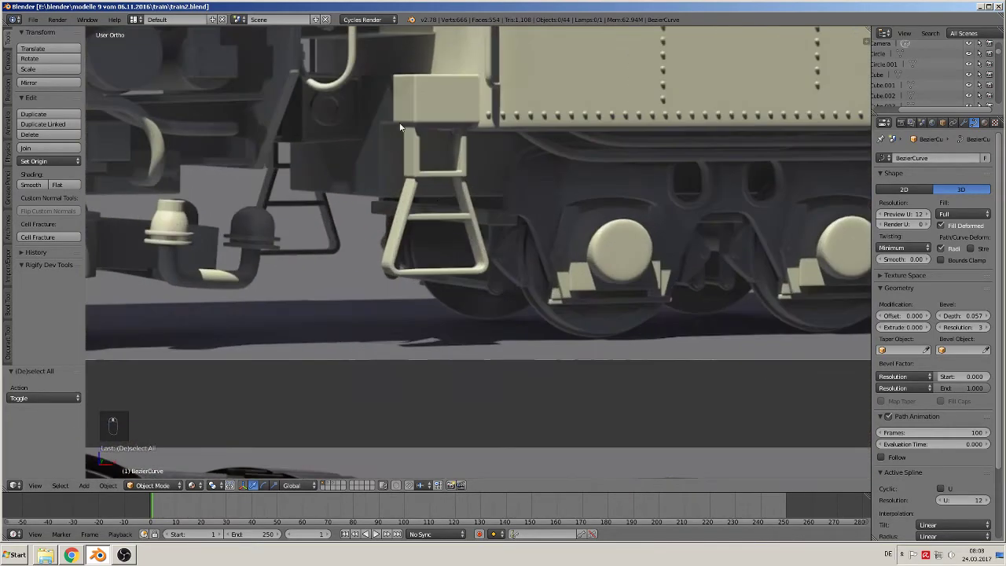
{"action": "scroll", "coordinate": [442, 199], "scroll_direction": "up", "scroll_amount": 2}
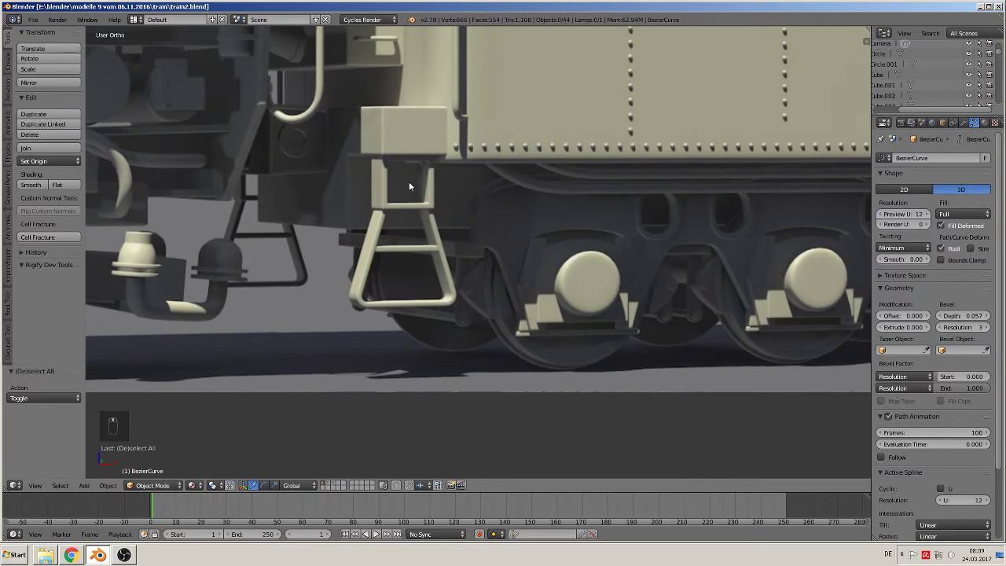
{"action": "left_click", "coordinate": [83, 485]}
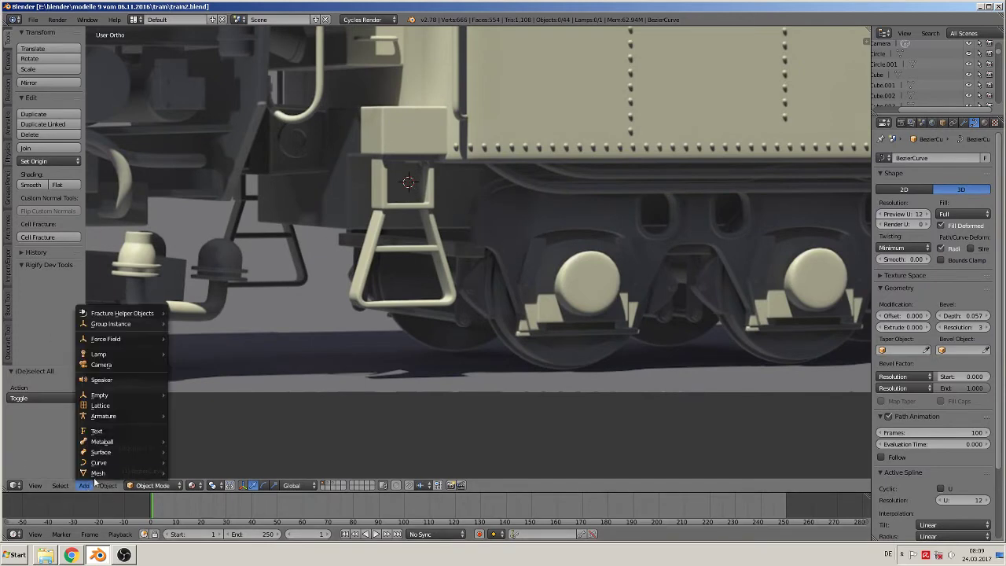
{"action": "mouse_move", "coordinate": [98, 474]}
{"action": "left_click", "coordinate": [204, 227]}
{"action": "key", "text": "s"}
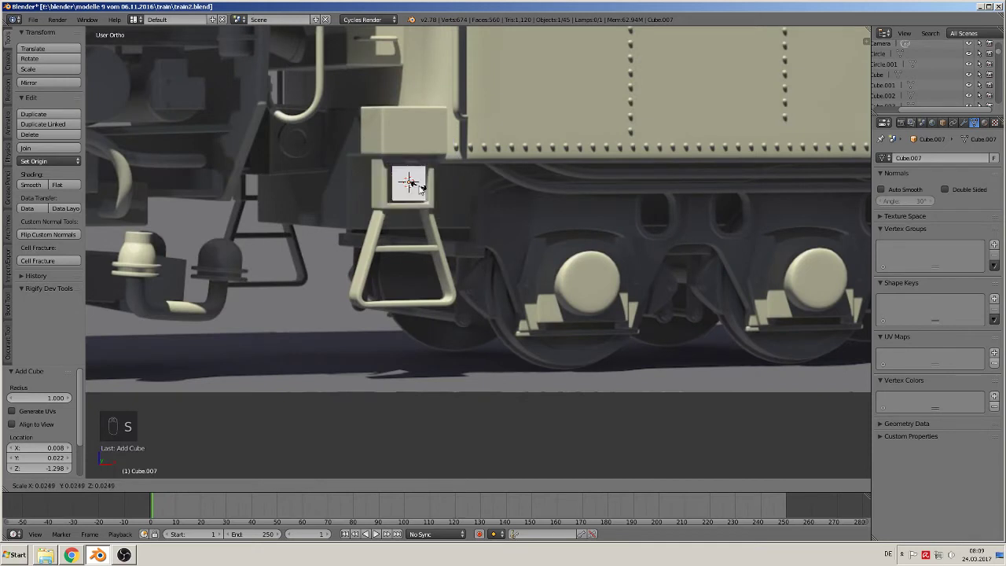
{"action": "left_click", "coordinate": [422, 196]}
- Move the cube 0.194 along X away from the step and widen it along X by a factor of about 1.12
{"action": "left_click_drag", "start_coordinate": [445, 182], "coordinate": [569, 183]}
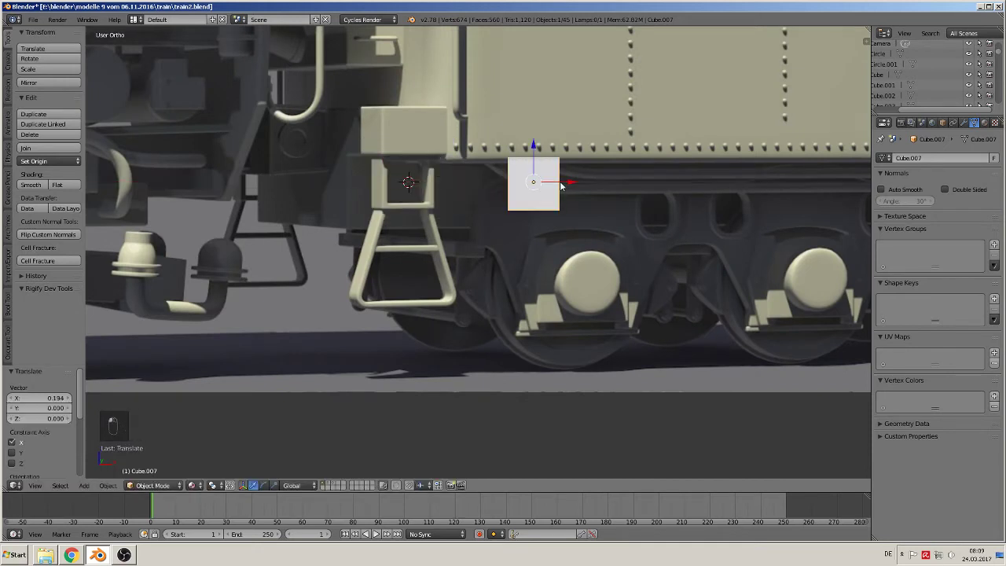
{"action": "key", "text": "s"}
{"action": "key", "text": "x"}
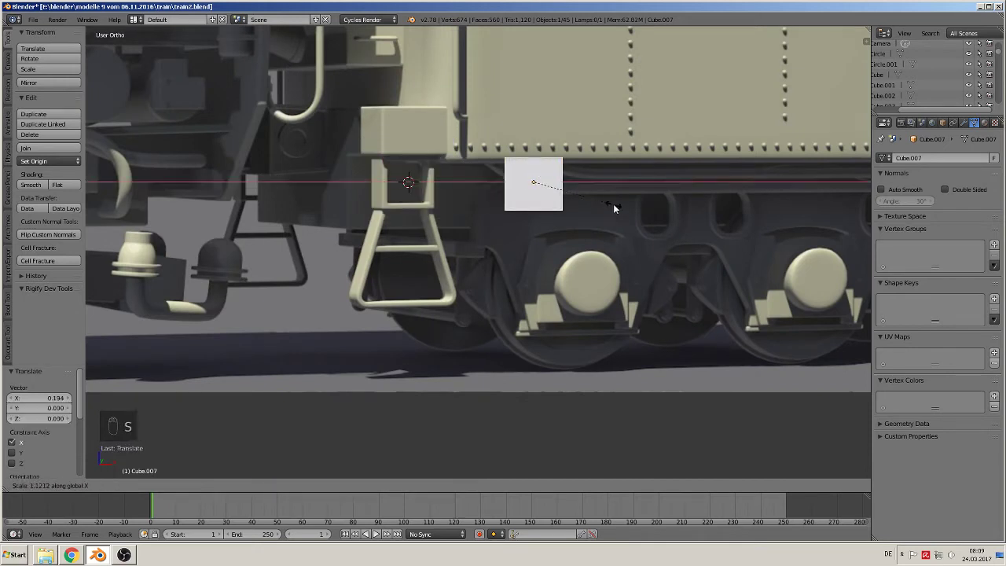
{"action": "left_click", "coordinate": [613, 203]}
- In Edit Mode, move the cube's mesh -0.22 along Y and flatten it along Y to a factor of 0.326
{"action": "key", "text": "Tab"}
{"action": "middle_click_drag", "start_coordinate": [605, 206], "coordinate": [516, 232]}
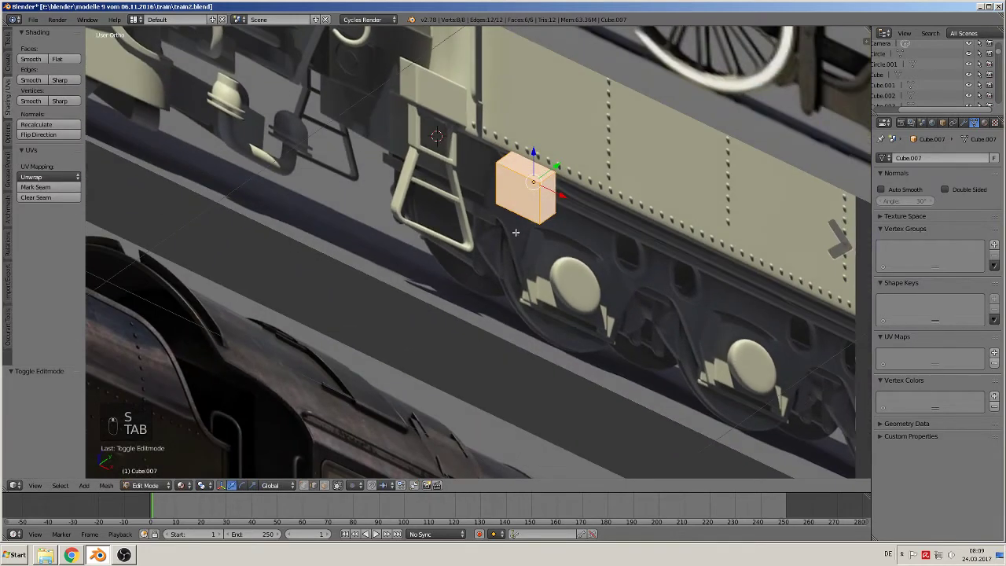
{"action": "left_click_drag", "start_coordinate": [556, 167], "coordinate": [526, 259]}
{"action": "key", "text": "s"}
{"action": "key", "text": "y"}
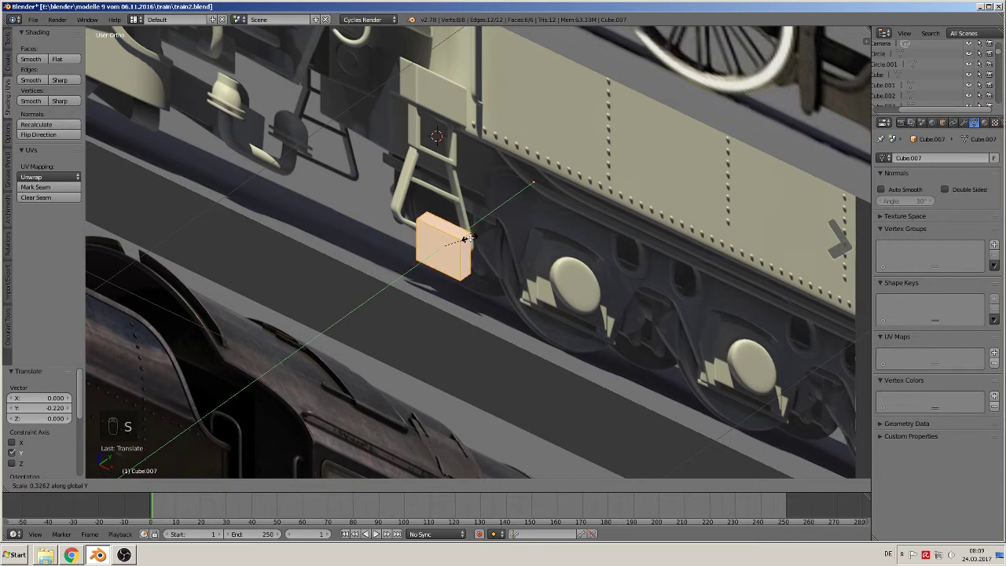
{"action": "left_click", "coordinate": [466, 239]}
- Select the block's front and back faces and extrude them inward in front view, scaled to 0.760, to outline a frame
{"action": "left_click", "coordinate": [326, 487]}
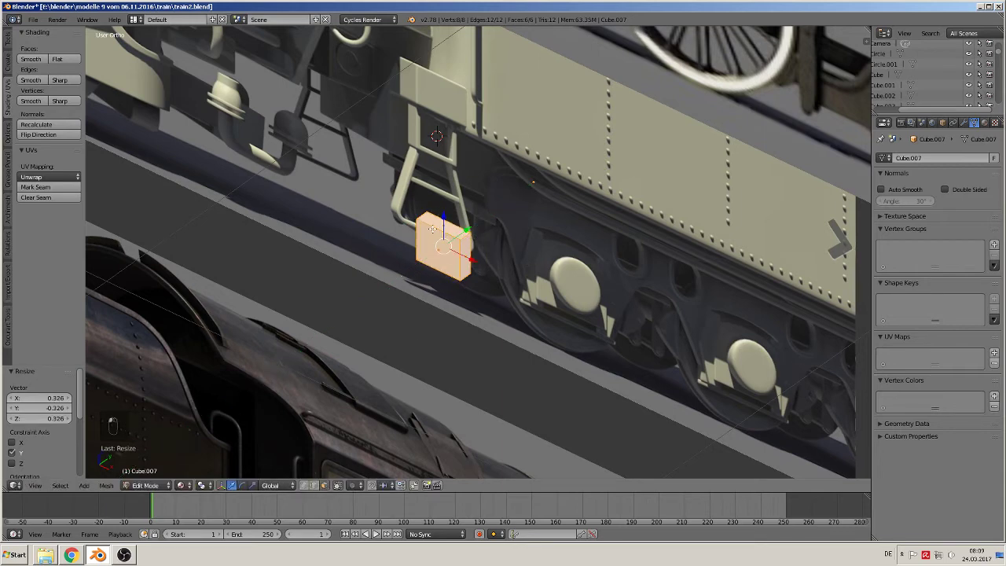
{"action": "right_click", "coordinate": [447, 253]}
{"action": "middle_click_drag", "start_coordinate": [464, 255], "coordinate": [382, 234]}
{"action": "middle_click_drag", "start_coordinate": [456, 245], "coordinate": [565, 245]}
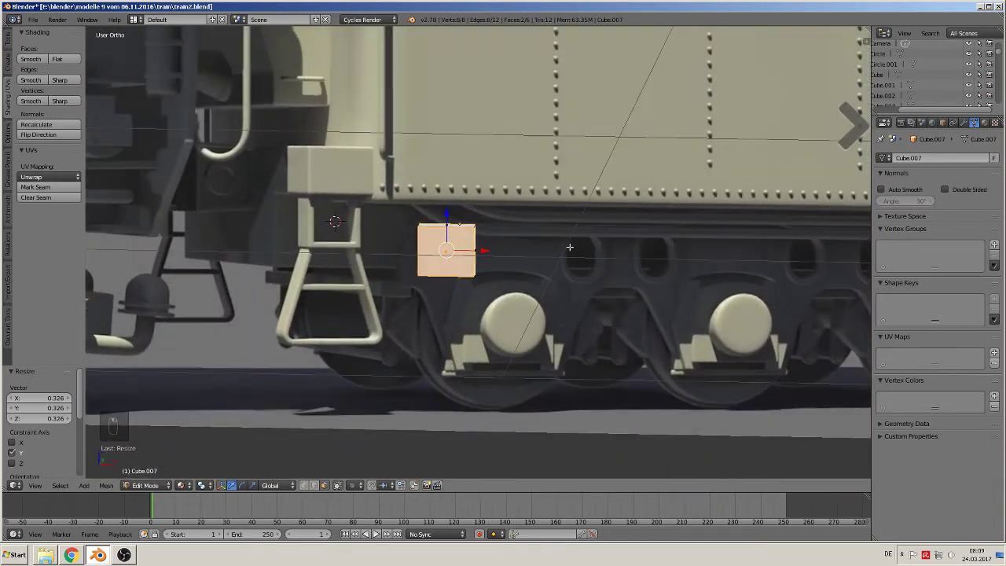
{"action": "key", "text": "KP_1"}
{"action": "key", "text": "e"}
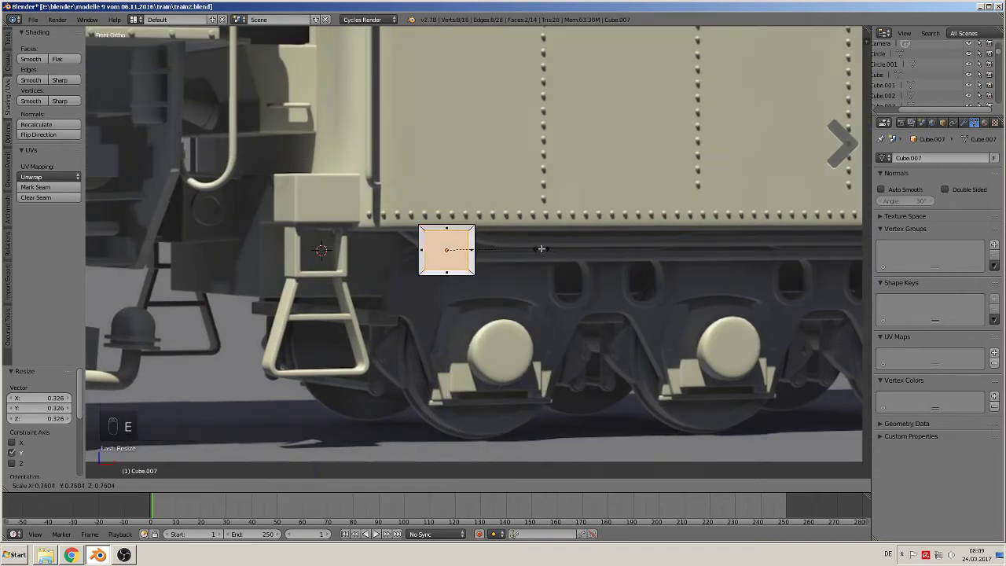
{"action": "left_click", "coordinate": [541, 249]}
{"action": "scroll", "coordinate": [511, 263], "scroll_direction": "up", "scroll_amount": 2}
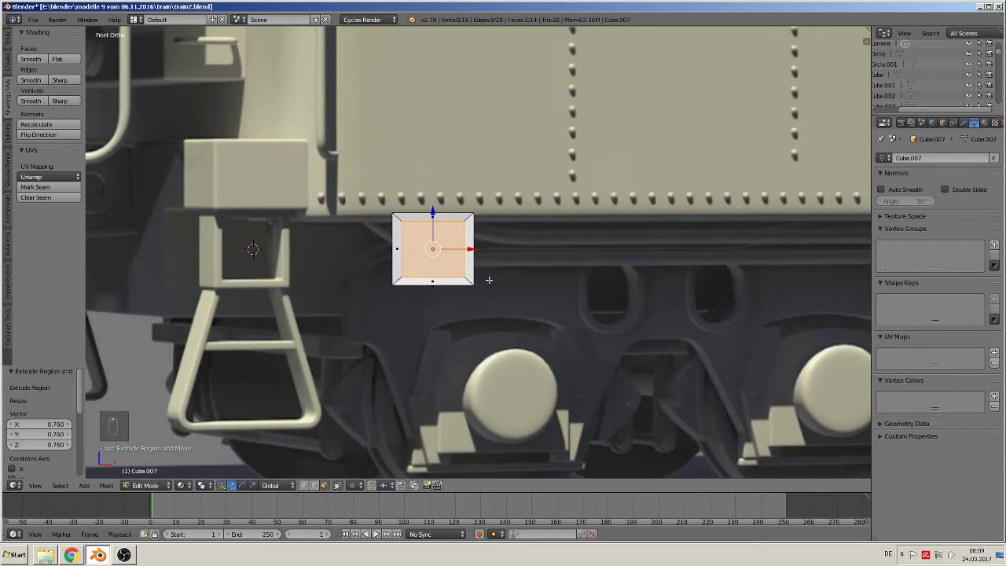
- Open up the frame by deleting only the faces of the inner front and back rectangles
{"action": "key", "text": "x"}
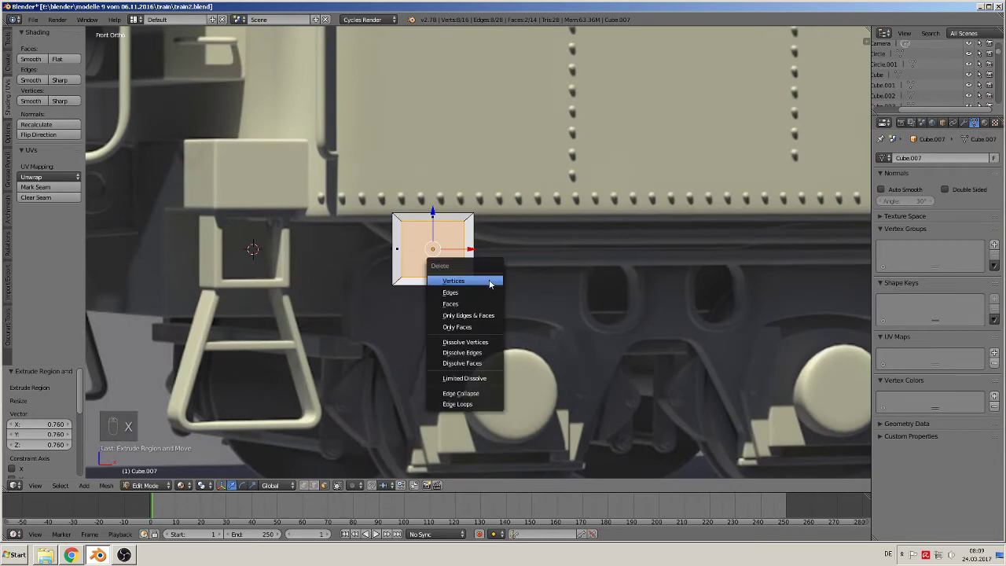
{"action": "left_click", "coordinate": [477, 326]}
{"action": "middle_click_drag", "start_coordinate": [472, 330], "coordinate": [393, 259]}
{"action": "scroll", "coordinate": [388, 274], "scroll_direction": "up", "scroll_amount": 3}
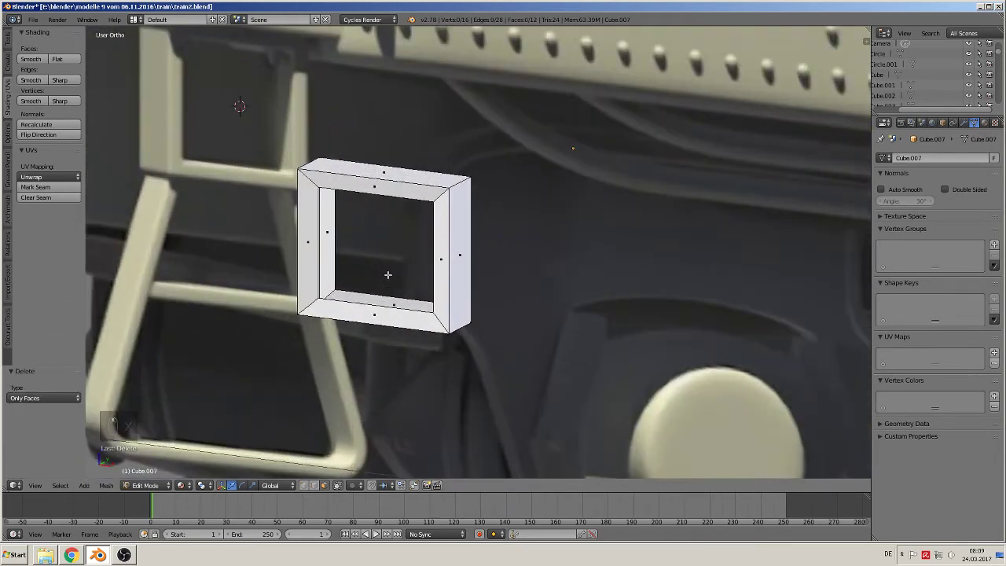
- In edge selection, fill the frame's inner bottom and left walls with faces between the matching front and back edges
{"action": "left_click", "coordinate": [320, 487]}
{"action": "right_click", "coordinate": [369, 303]}
{"action": "right_click", "coordinate": [378, 294], "text": "shift"}
{"action": "key", "text": "f"}
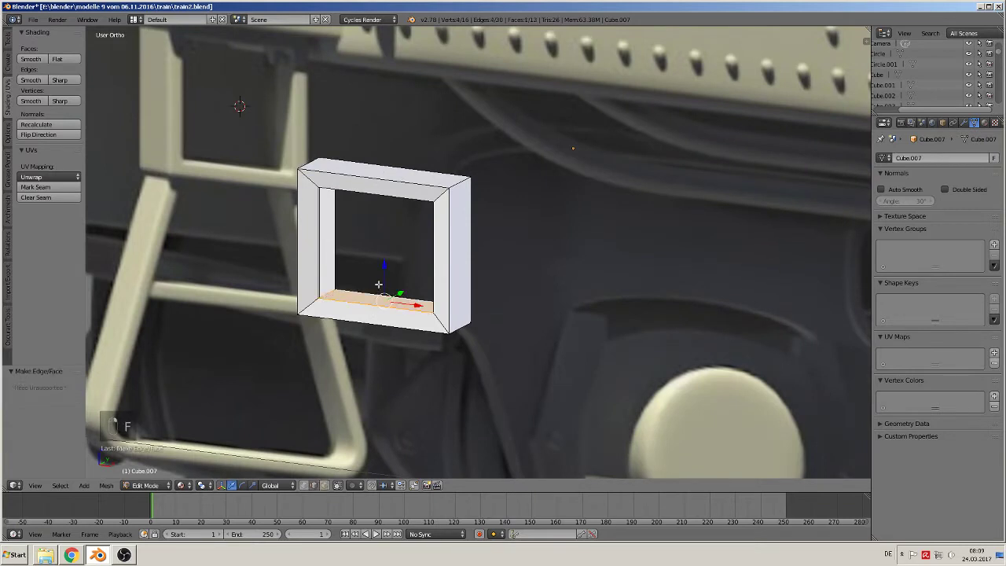
{"action": "right_click", "coordinate": [319, 245]}
{"action": "right_click", "coordinate": [343, 239], "text": "shift"}
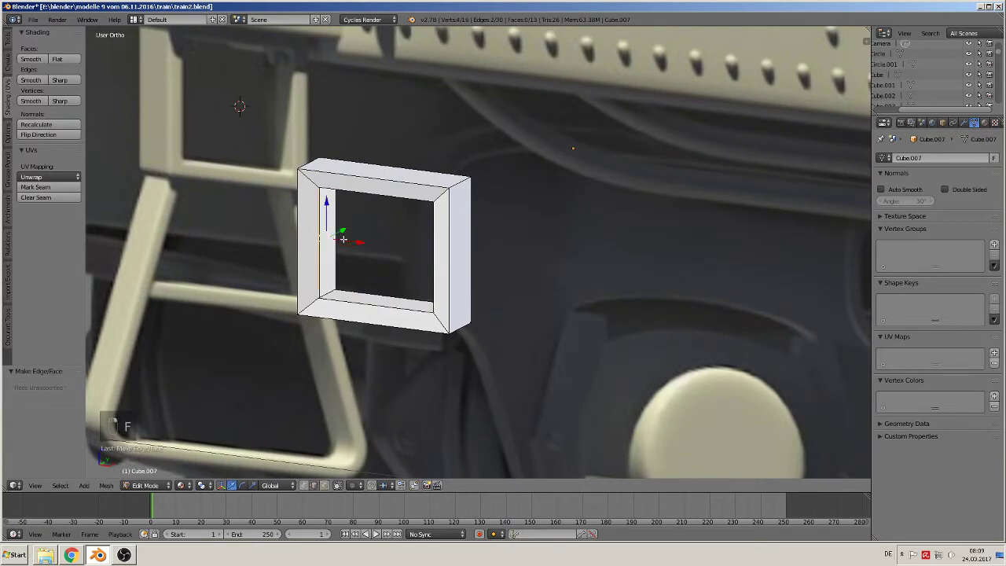
{"action": "key", "text": "f"}
- Fill the frame's inner top and right walls with faces between the front and back edges and return to Object Mode
{"action": "middle_click_drag", "start_coordinate": [343, 239], "coordinate": [427, 244]}
{"action": "right_click", "coordinate": [386, 207]}
{"action": "right_click", "coordinate": [381, 205], "text": "shift"}
{"action": "key", "text": "f"}
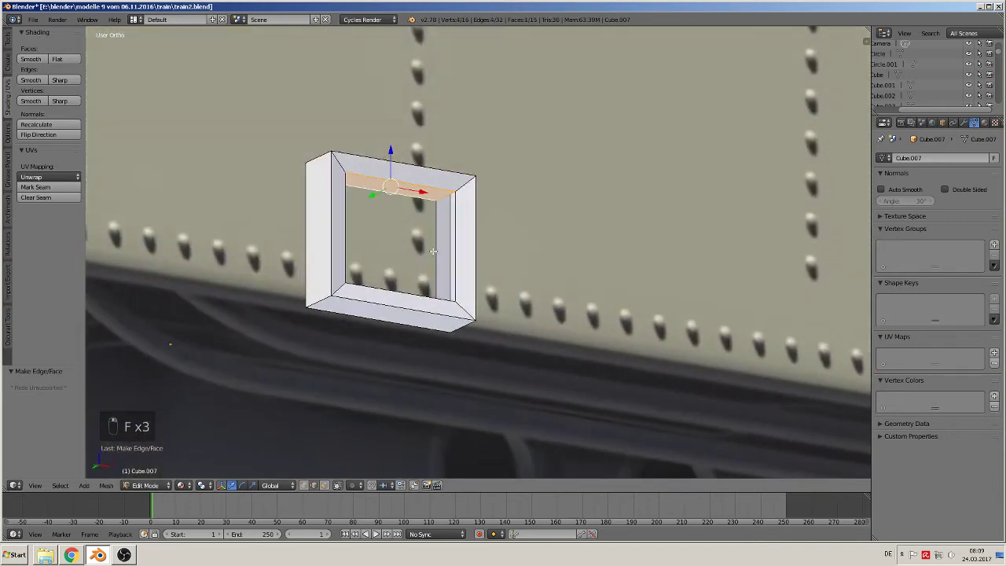
{"action": "right_click", "coordinate": [427, 244]}
{"action": "right_click", "coordinate": [462, 228], "text": "shift"}
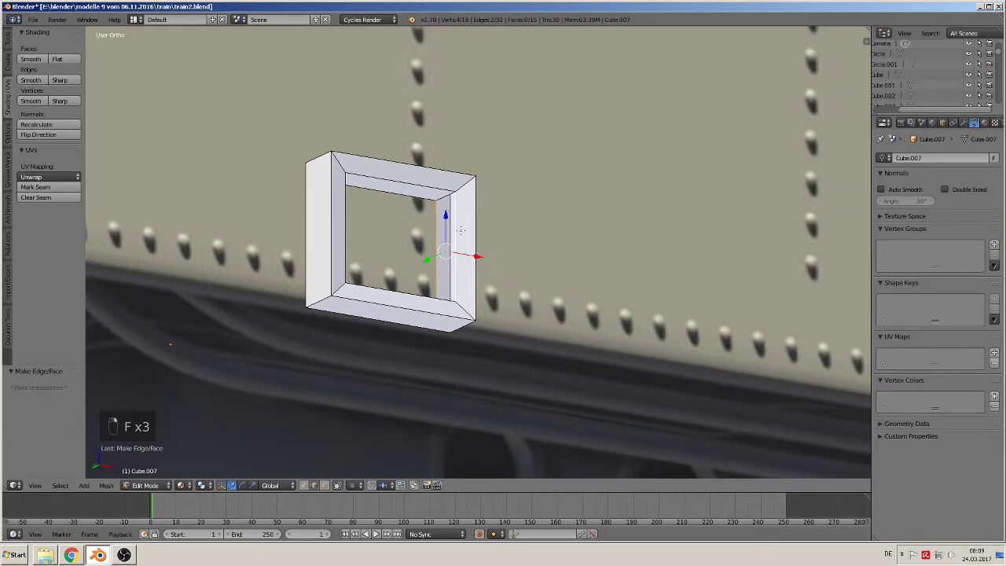
{"action": "key", "text": "f"}
{"action": "scroll", "coordinate": [461, 231], "scroll_direction": "down", "scroll_amount": 4}
{"action": "key", "text": "Tab"}
- In front view, add a mesh cylinder at the lower left corner of the step's stirrup in the reference picture
{"action": "key", "text": "KP_1"}
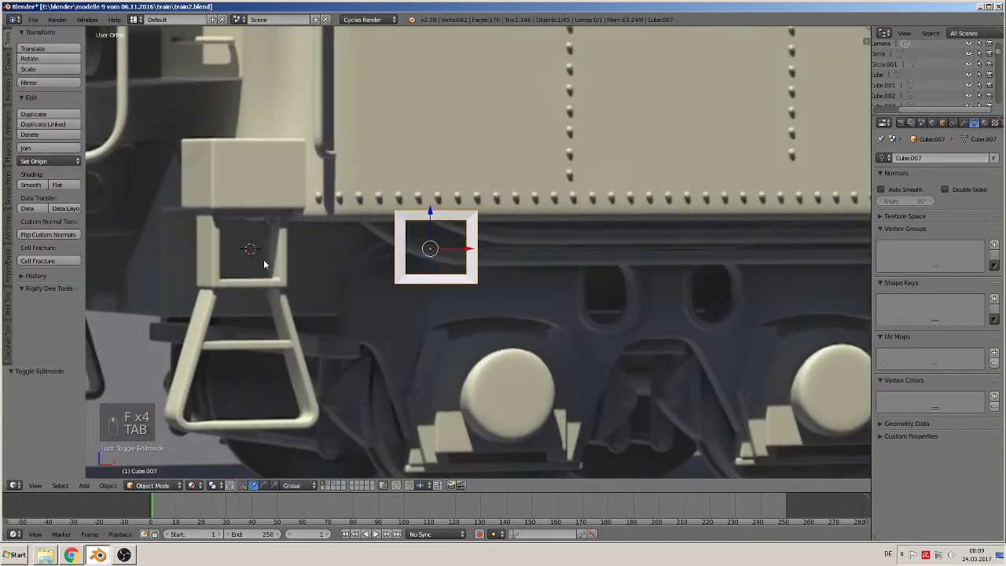
{"action": "key", "text": "KP_1"}
{"action": "scroll", "coordinate": [404, 274], "scroll_direction": "up", "scroll_amount": 2}
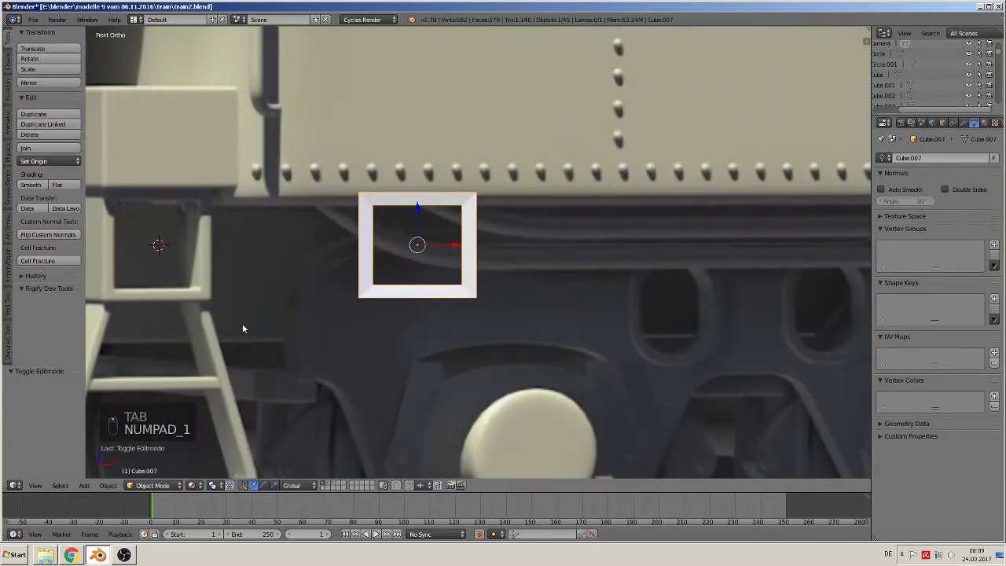
{"action": "middle_click_drag", "start_coordinate": [243, 330], "coordinate": [424, 231], "text": "shift"}
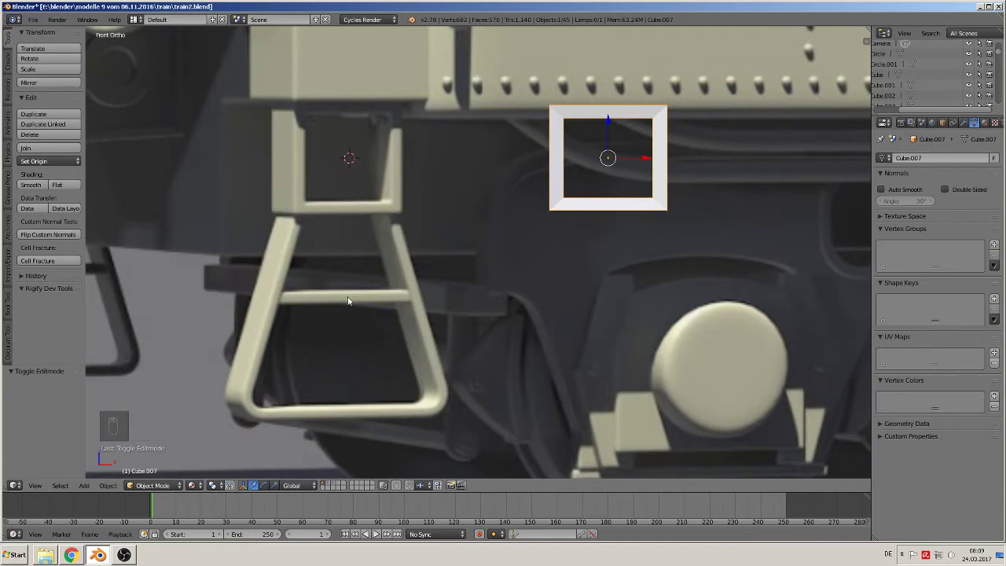
{"action": "scroll", "coordinate": [411, 318], "scroll_direction": "down", "scroll_amount": 3}
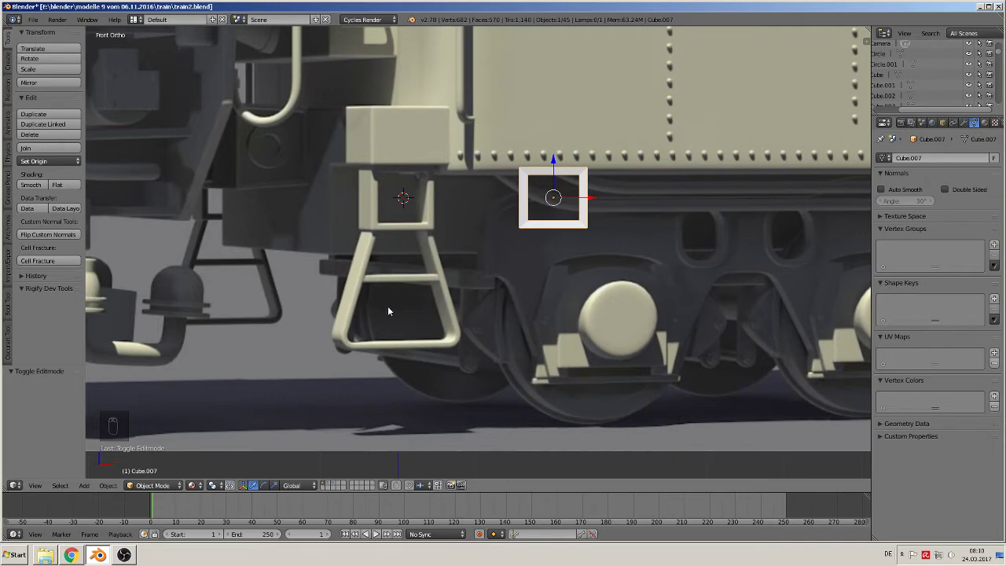
{"action": "left_click", "coordinate": [343, 341]}
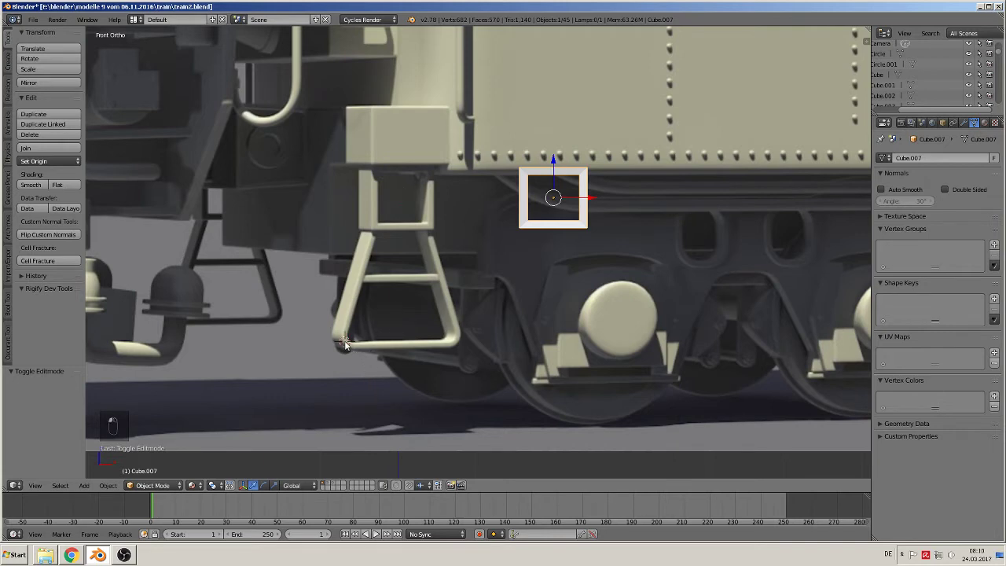
{"action": "left_click", "coordinate": [83, 485]}
{"action": "mouse_move", "coordinate": [97, 472]}
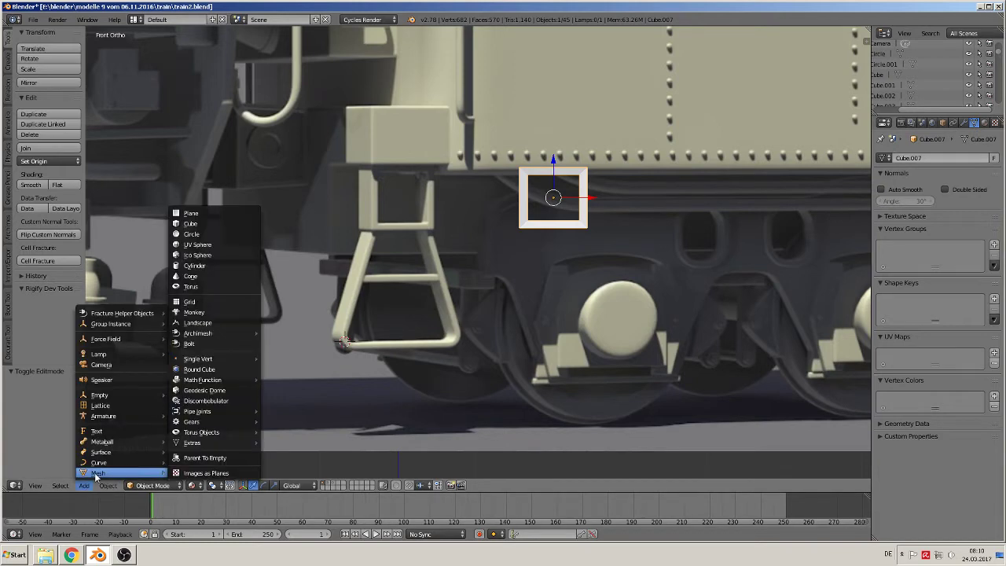
{"action": "left_click", "coordinate": [206, 266]}
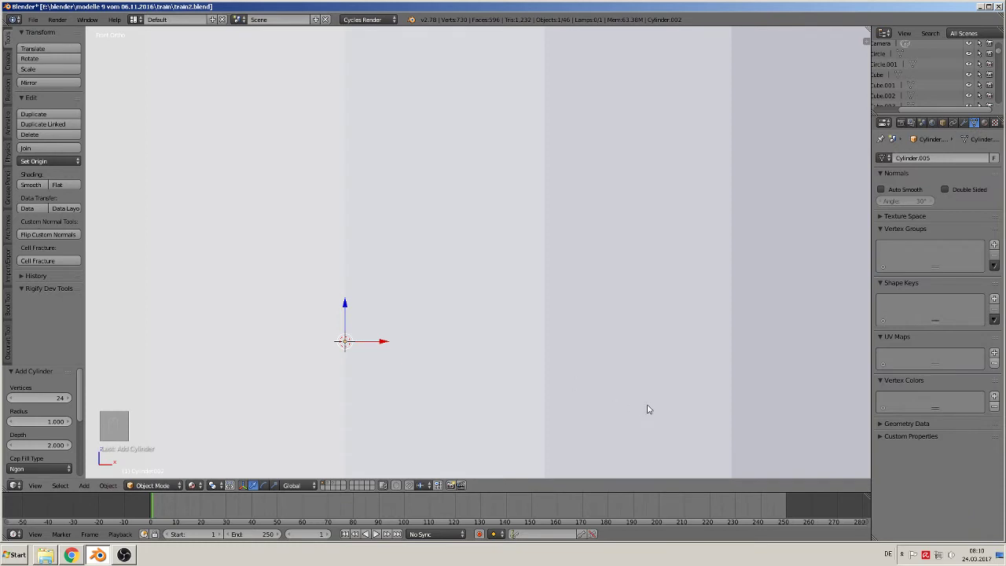
- Scale the cylinder down, rotate it 90° about X, and shrink it further by a factor of 0.466 to match the stirrup corner
{"action": "key", "text": "s"}
{"action": "left_click", "coordinate": [336, 343]}
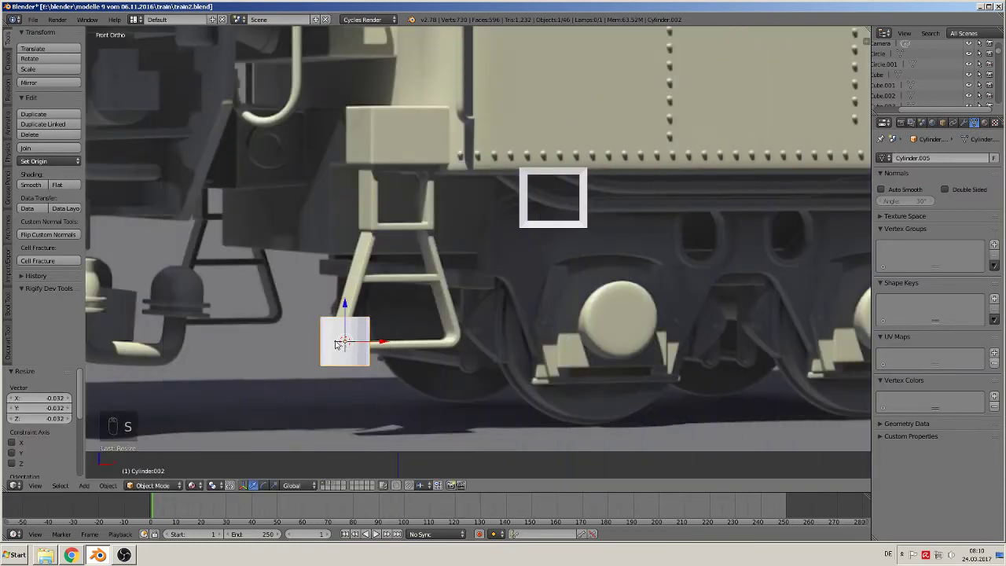
{"action": "type", "text": "rx90"}
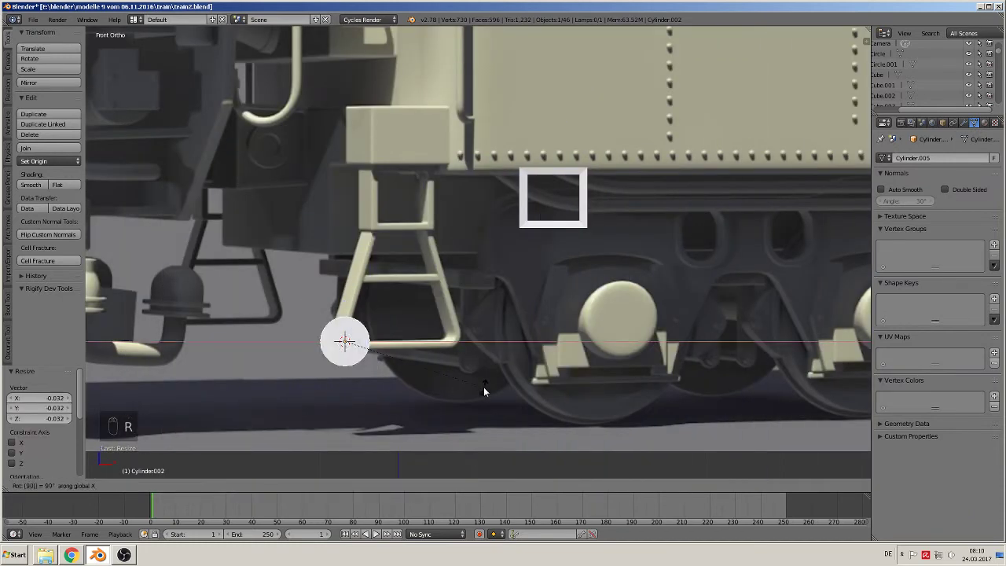
{"action": "left_click", "coordinate": [483, 386]}
{"action": "key", "text": "s"}
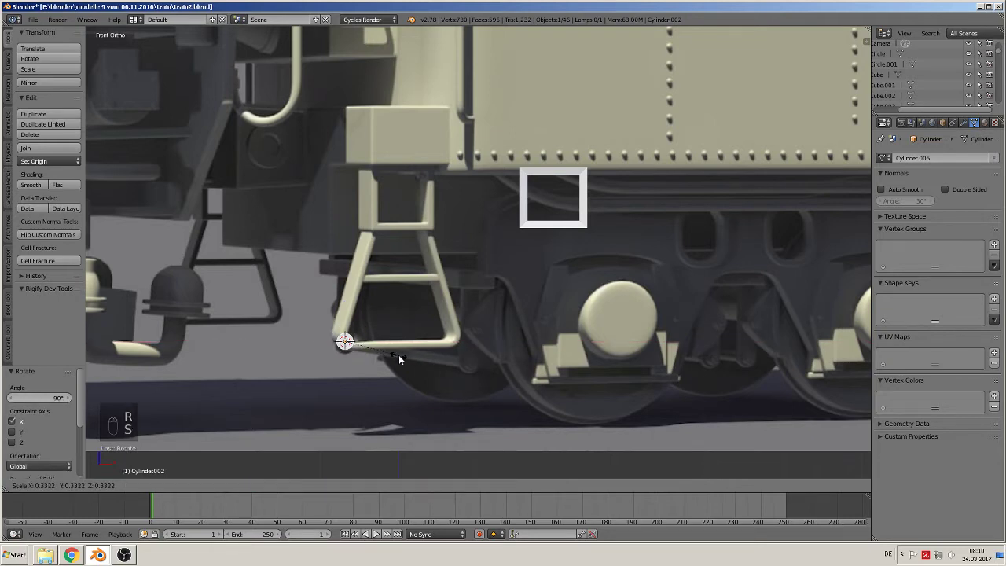
{"action": "left_click", "coordinate": [420, 363]}
{"action": "scroll", "coordinate": [393, 366], "scroll_direction": "up", "scroll_amount": 6}
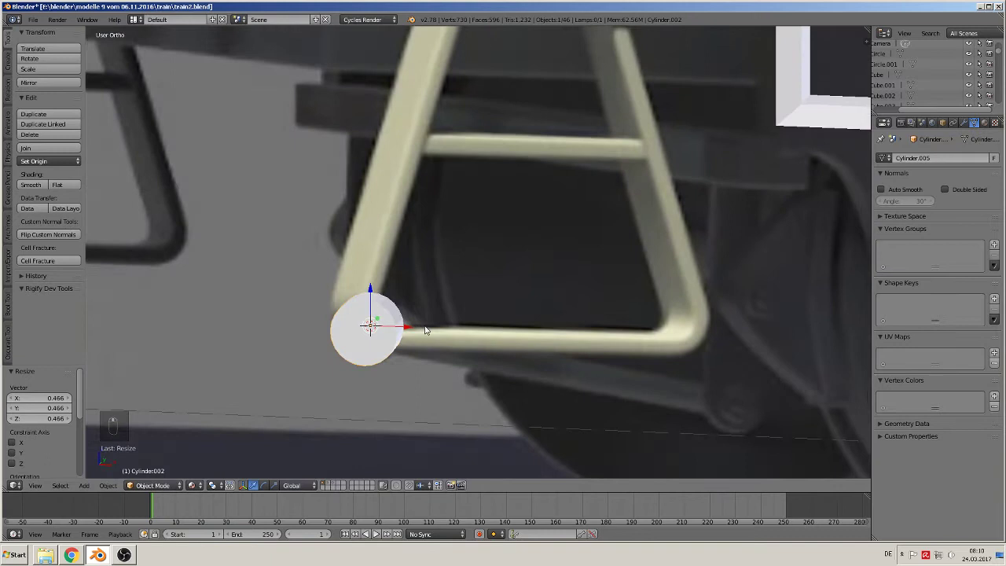
- Move the cylinder -0.099 along Y in front of the picture and flatten it along Y to a factor of 0.246
{"action": "middle_click_drag", "start_coordinate": [425, 330], "coordinate": [378, 333]}
{"action": "left_click_drag", "start_coordinate": [391, 320], "coordinate": [219, 373]}
{"action": "middle_click_drag", "start_coordinate": [280, 347], "coordinate": [457, 236], "text": "shift"}
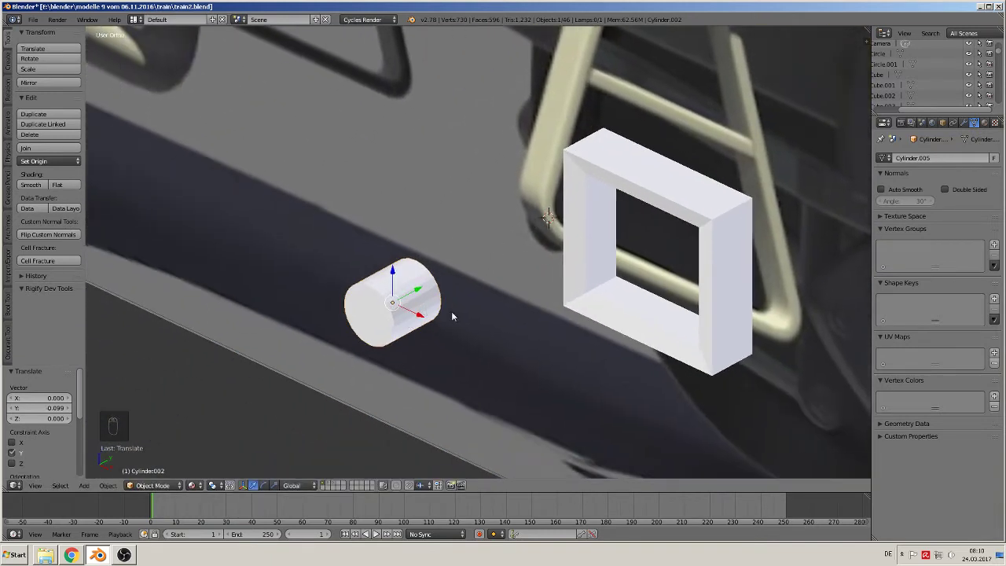
{"action": "key", "text": "s"}
{"action": "key", "text": "y"}
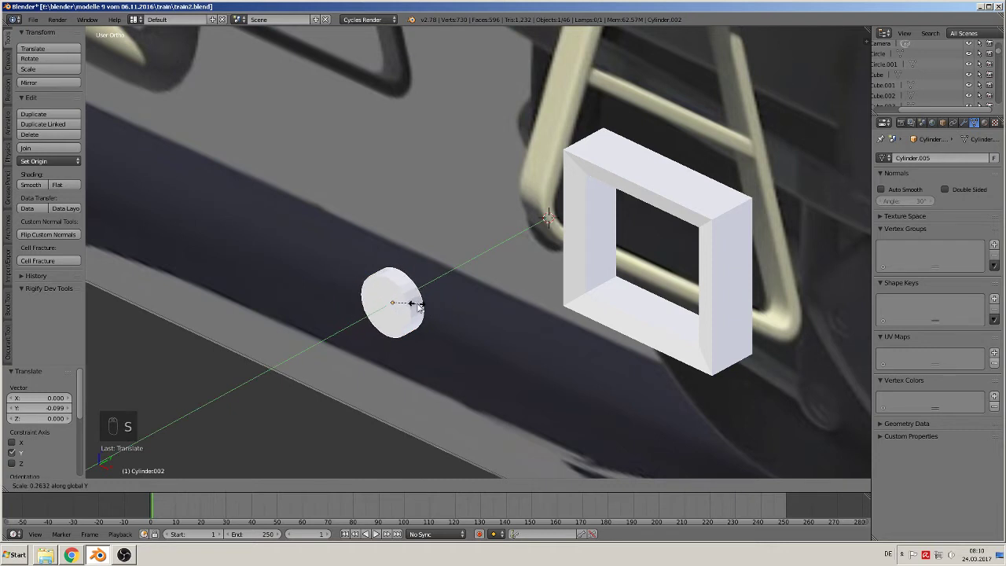
{"action": "left_click", "coordinate": [417, 306]}
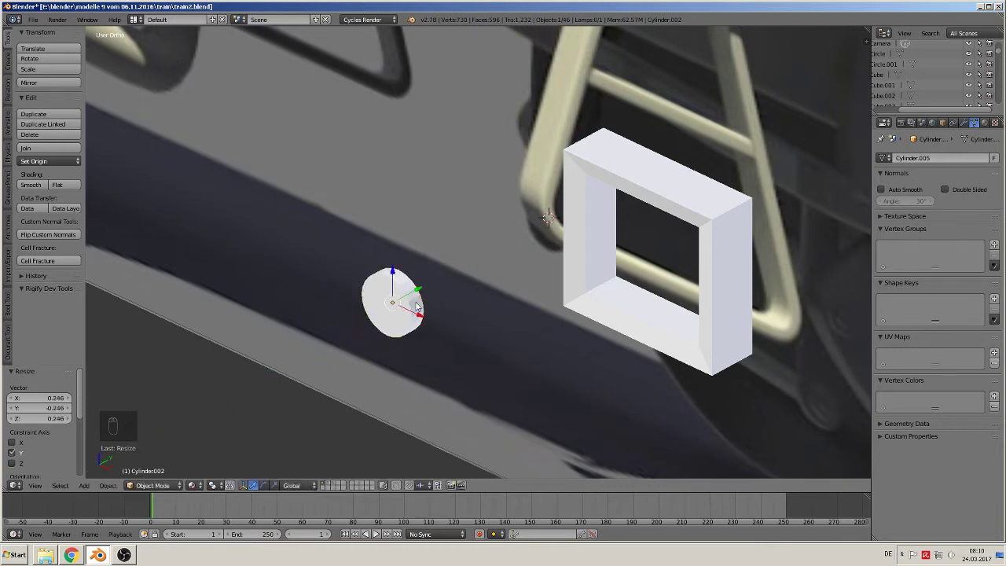
{"action": "middle_click_drag", "start_coordinate": [427, 319], "coordinate": [393, 345]}
- In Edit Mode, select the disc's front and back faces and extrude them inward in front view, scaled to 0.655
{"action": "key", "text": "Tab"}
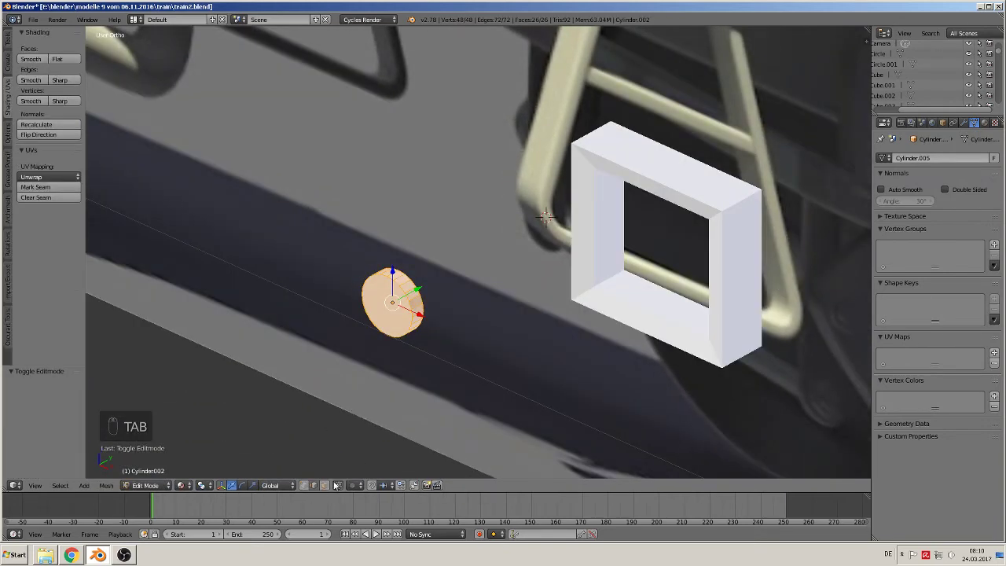
{"action": "middle_click_drag", "start_coordinate": [382, 301], "coordinate": [332, 332]}
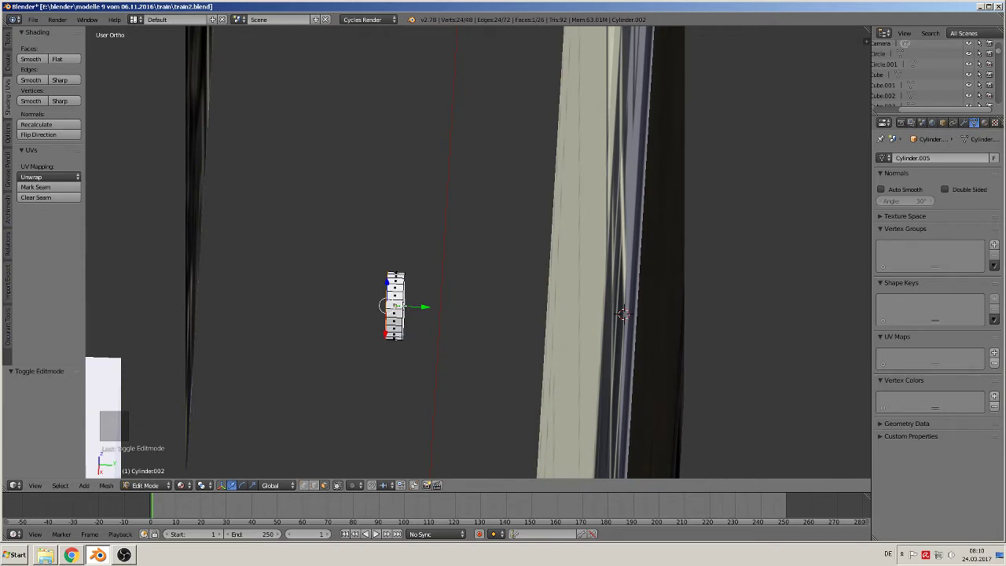
{"action": "key", "text": "KP_1"}
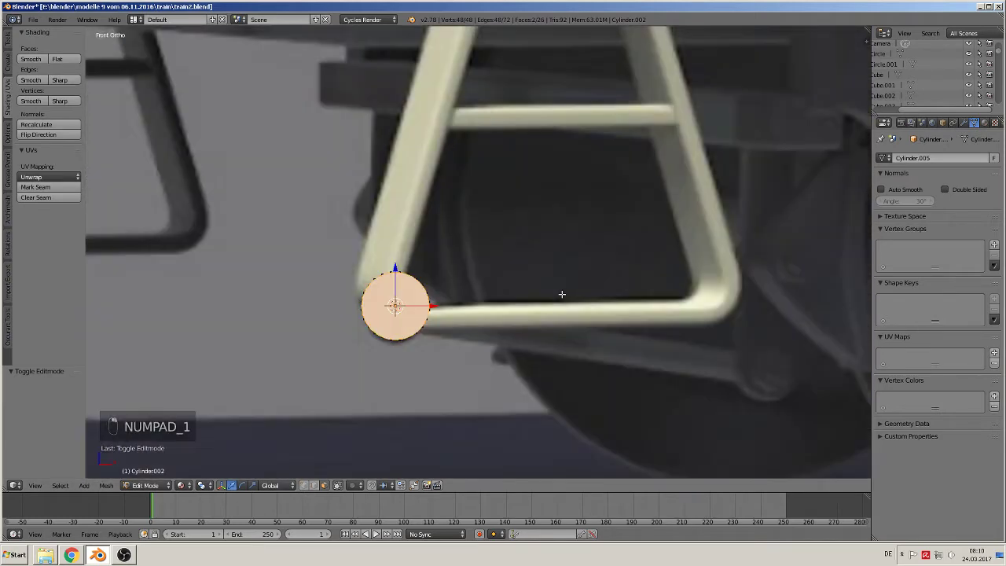
{"action": "key", "text": "e"}
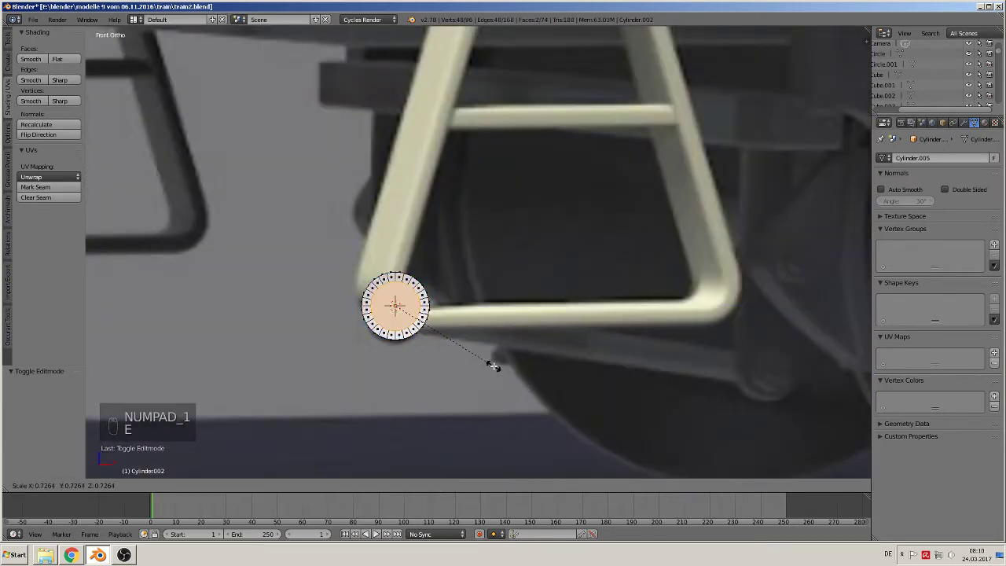
{"action": "left_click", "coordinate": [486, 355]}
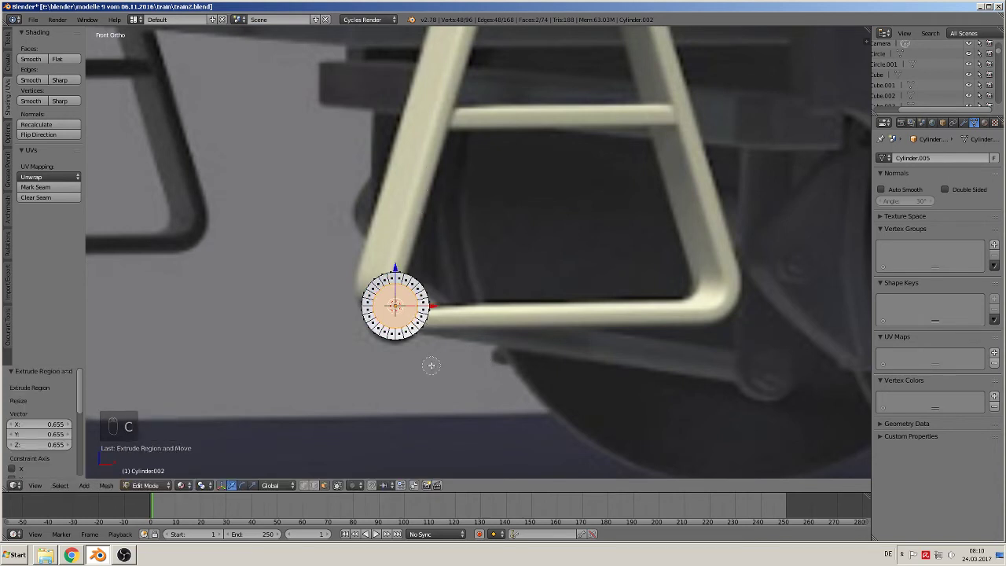
- Delete only the disc's two inner round faces to leave a ring
{"action": "key", "text": "x"}
{"action": "left_click", "coordinate": [433, 359]}
{"action": "middle_click_drag", "start_coordinate": [433, 359], "coordinate": [409, 382]}
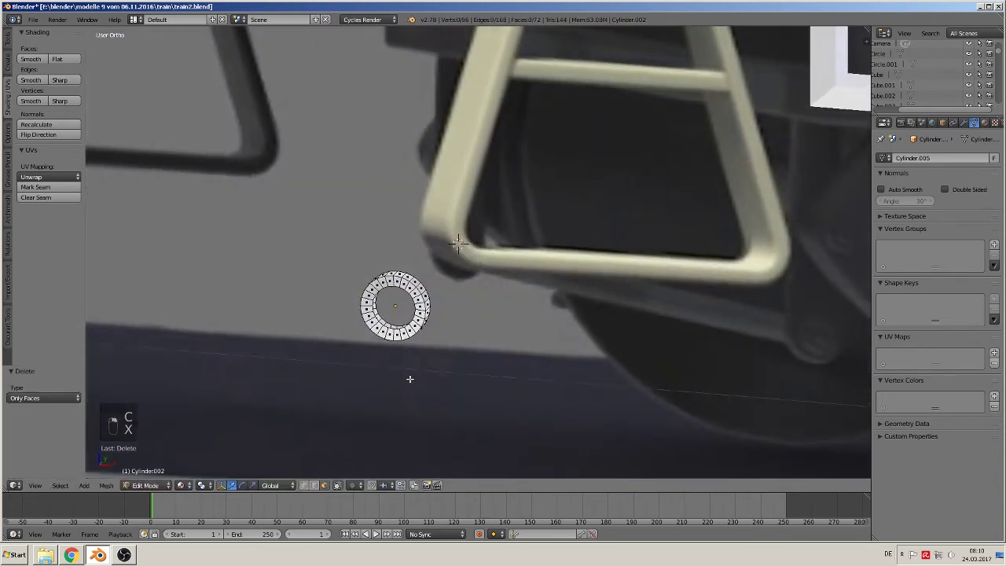
{"action": "scroll", "coordinate": [408, 379], "scroll_direction": "up", "scroll_amount": 4}
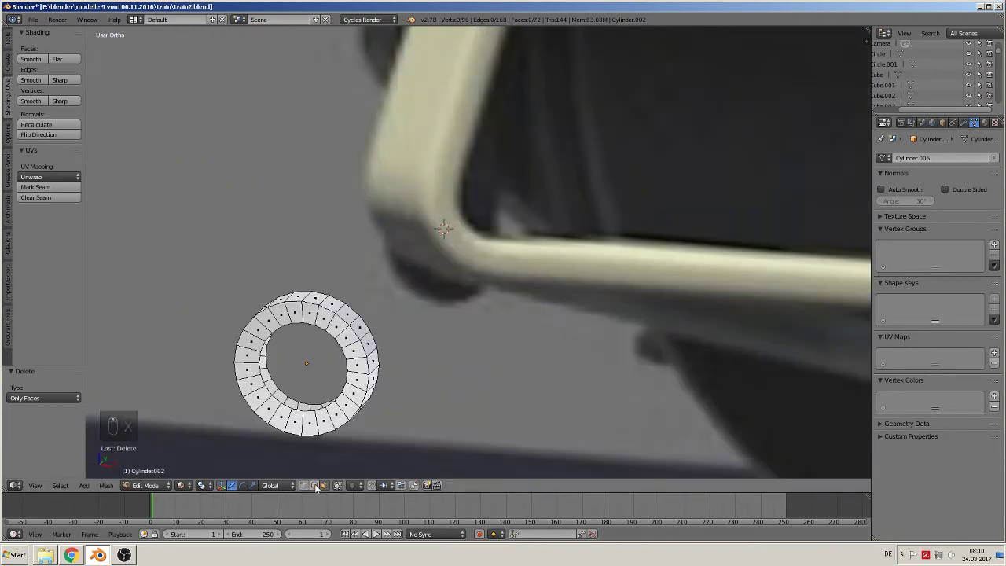
- Select the ring's front and back inner edge loops, join them with Bridge Edge Loops, and deselect everything in front view
{"action": "right_click", "coordinate": [292, 405], "text": "alt"}
{"action": "right_click", "coordinate": [303, 397], "text": "alt+shift"}
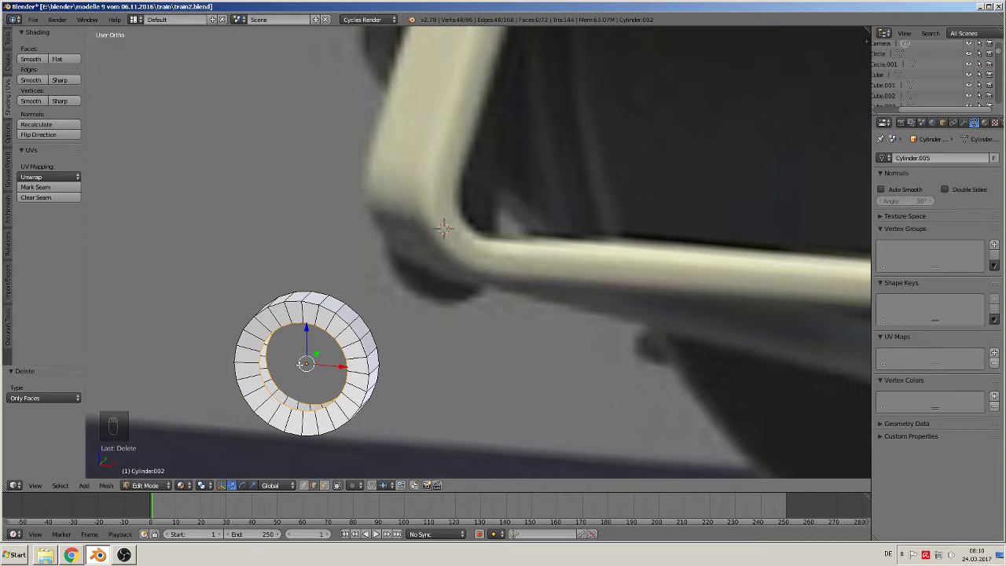
{"action": "key", "text": "space"}
{"action": "mouse_move", "coordinate": [300, 366]}
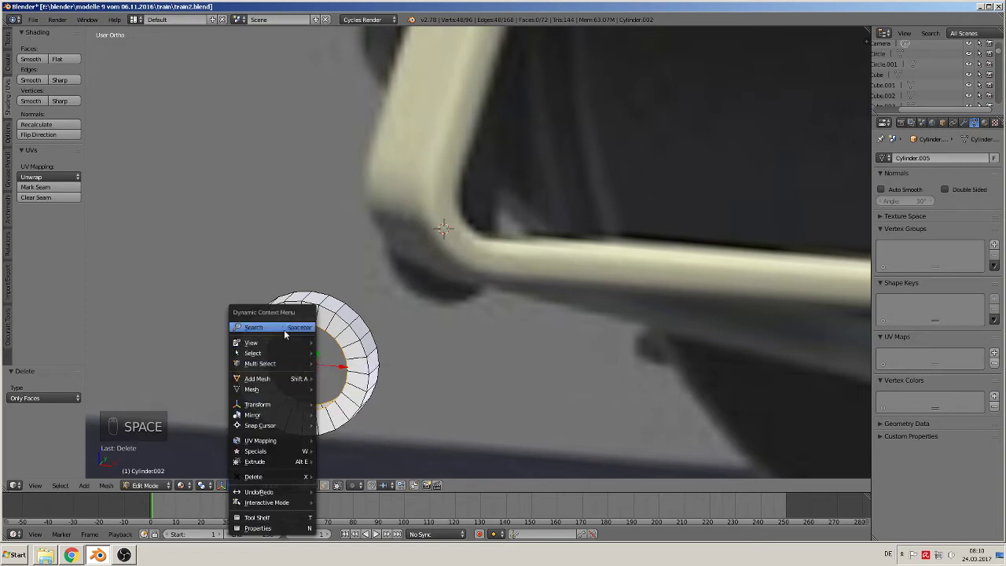
{"action": "left_click", "coordinate": [284, 328]}
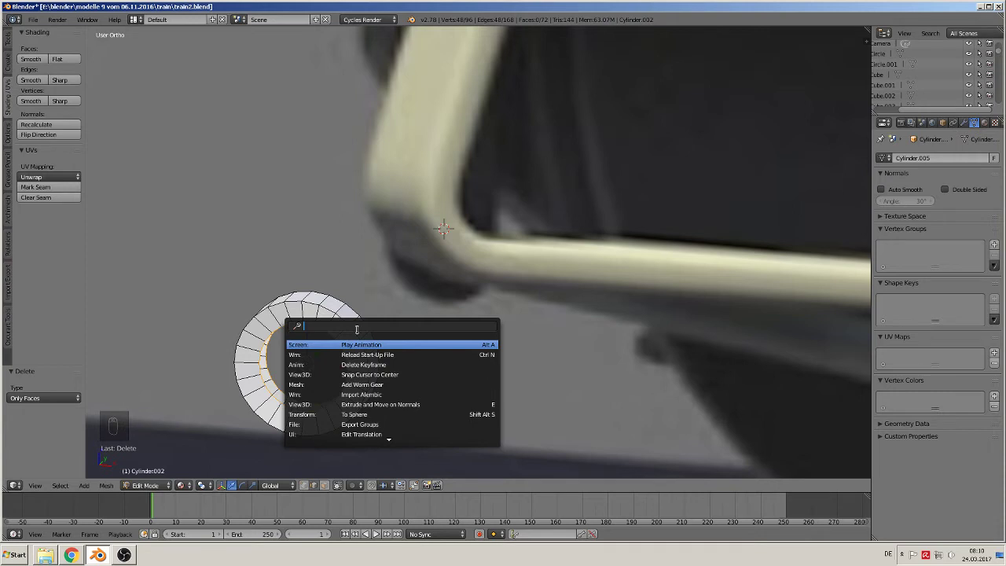
{"action": "type", "text": "bri"}
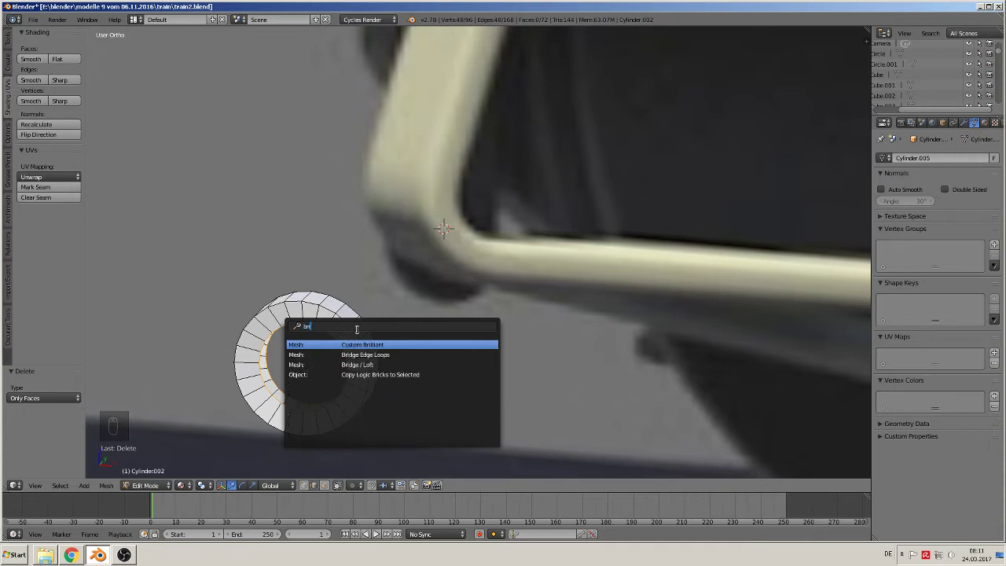
{"action": "key", "text": "Down"}
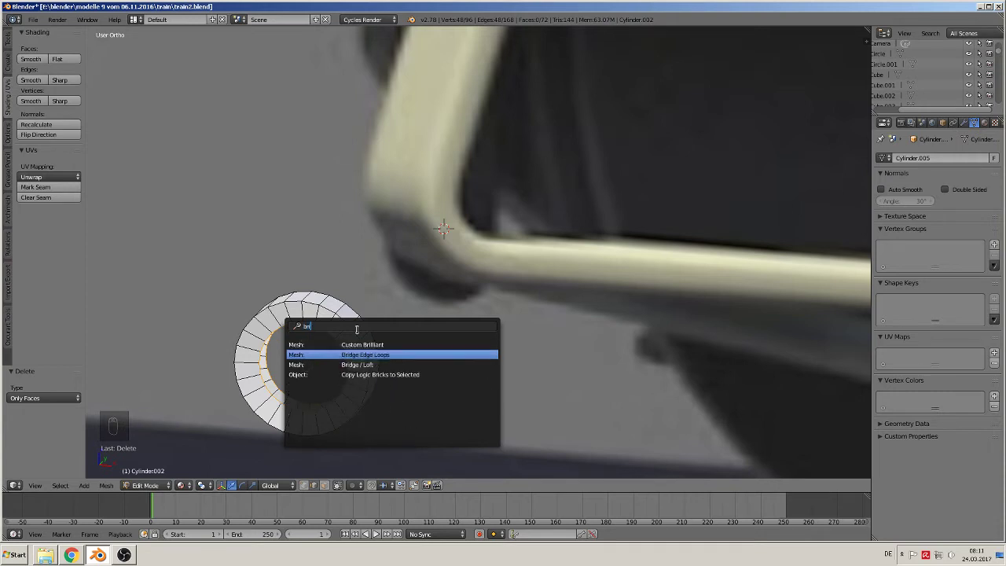
{"action": "key", "text": "Return"}
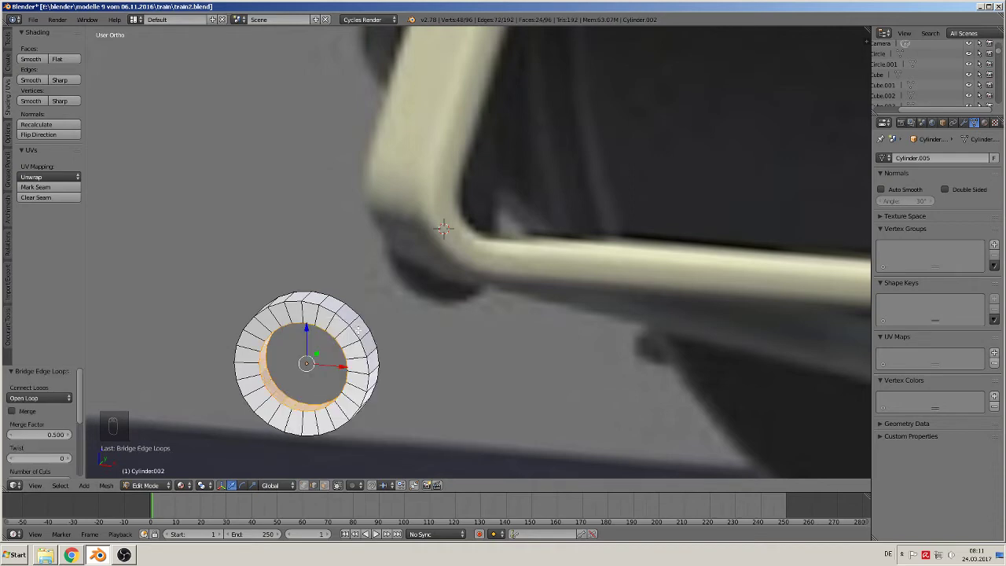
{"action": "key", "text": "KP_1"}
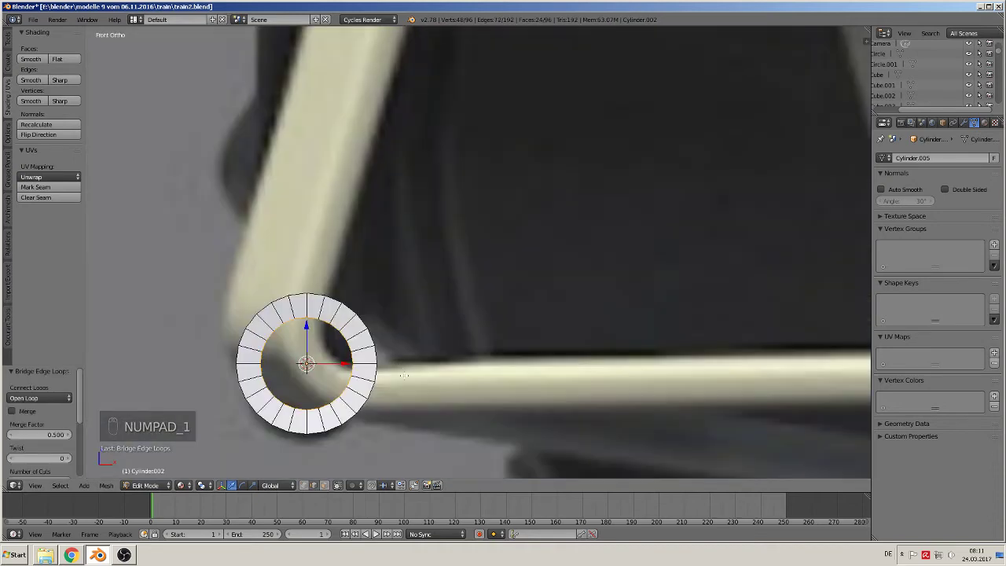
{"action": "scroll", "coordinate": [437, 367], "scroll_direction": "up", "scroll_amount": 2}
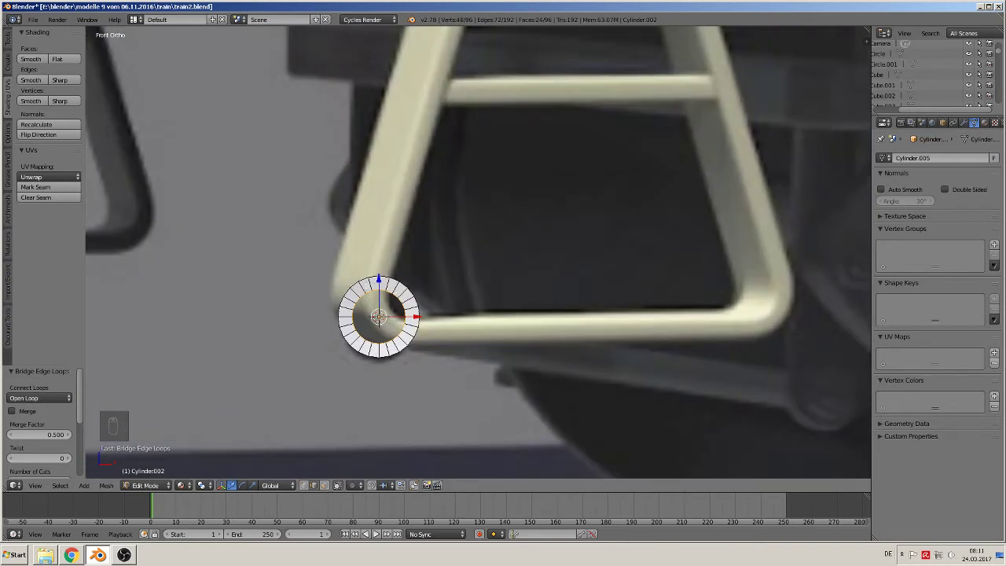
{"action": "key", "text": "a"}
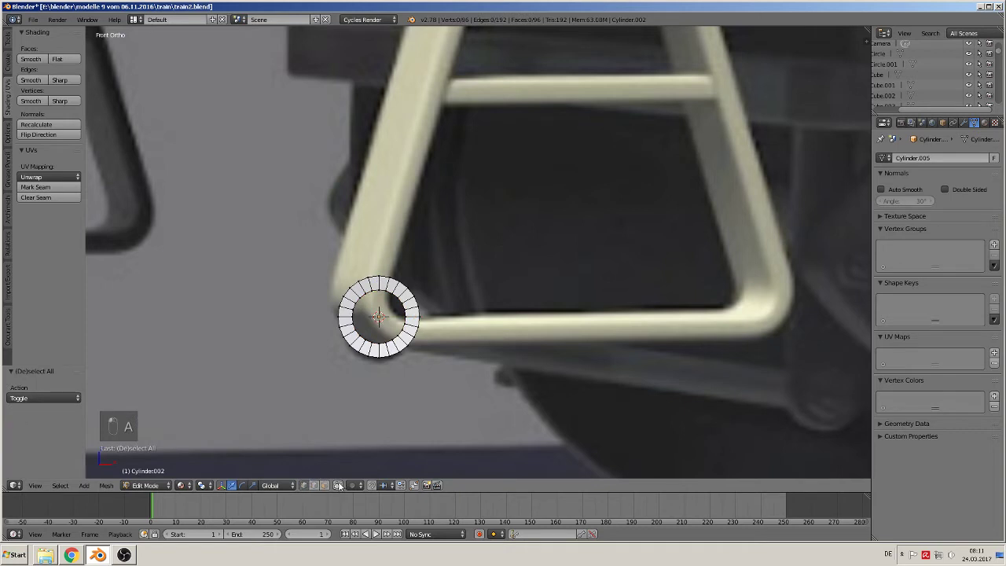
- Delete the vertices of the ring mesh except its lower-left quarter, leaving a corner arc for the step frame
{"action": "key", "text": "b"}
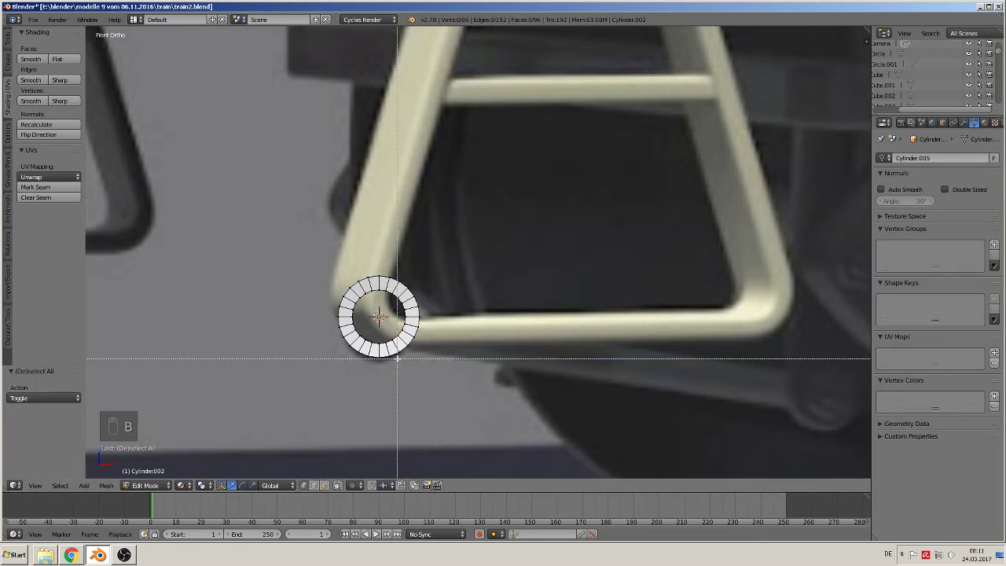
{"action": "left_click_drag", "start_coordinate": [438, 368], "coordinate": [438, 368]}
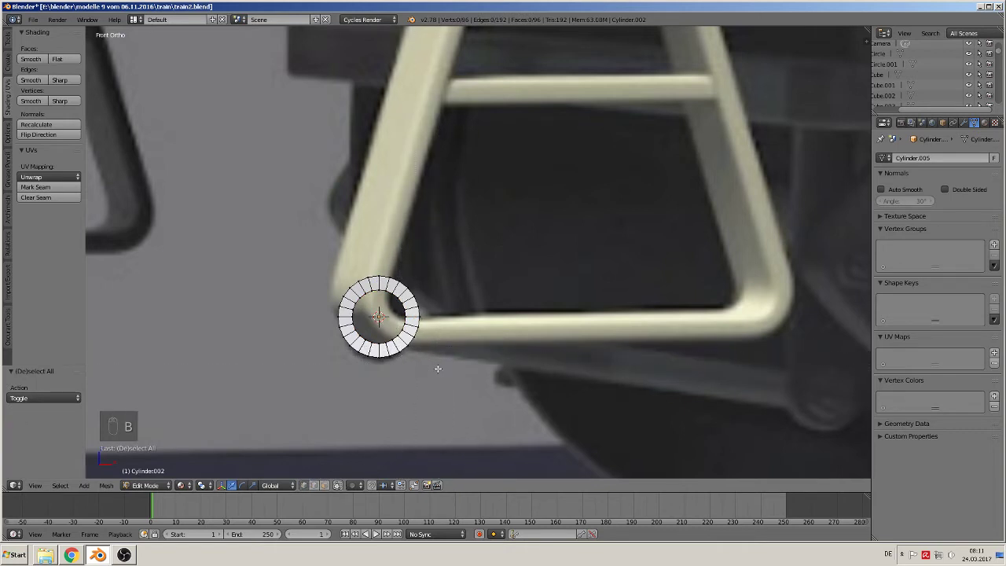
{"action": "key", "text": "c"}
{"action": "left_click", "coordinate": [393, 346]}
{"action": "mouse_move", "coordinate": [393, 346]}
{"action": "left_mouse_down"}
{"action": "mouse_move", "coordinate": [417, 324]}
{"action": "mouse_move", "coordinate": [407, 295]}
{"action": "mouse_move", "coordinate": [390, 279]}
{"action": "mouse_move", "coordinate": [348, 285]}
{"action": "mouse_move", "coordinate": [344, 300]}
{"action": "mouse_move", "coordinate": [357, 293]}
{"action": "left_mouse_up"}
{"action": "key", "text": "x"}
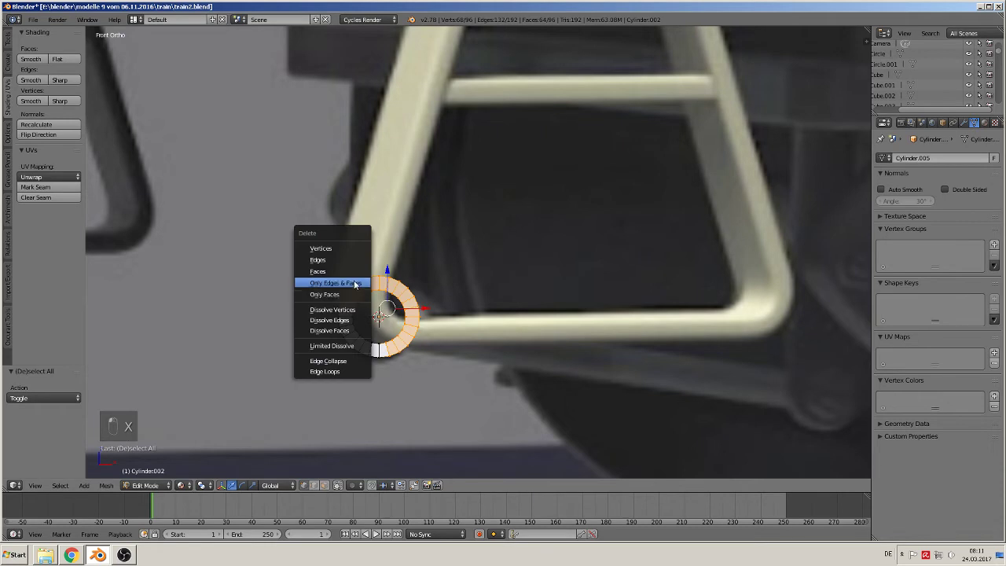
{"action": "left_click", "coordinate": [334, 252]}
- Extrude the arc's upper end about 0.158 along Z and shift it about 0.051 along X to match the frame's slant
{"action": "scroll", "coordinate": [425, 352], "scroll_direction": "down", "scroll_amount": 3}
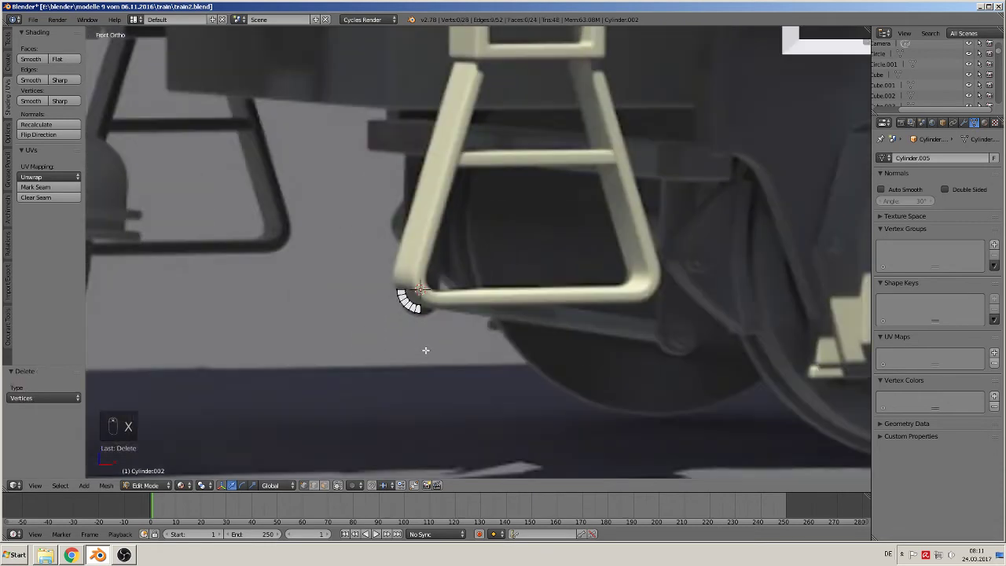
{"action": "scroll", "coordinate": [419, 331], "scroll_direction": "up", "scroll_amount": 2}
{"action": "middle_click_drag", "start_coordinate": [392, 314], "coordinate": [396, 330]}
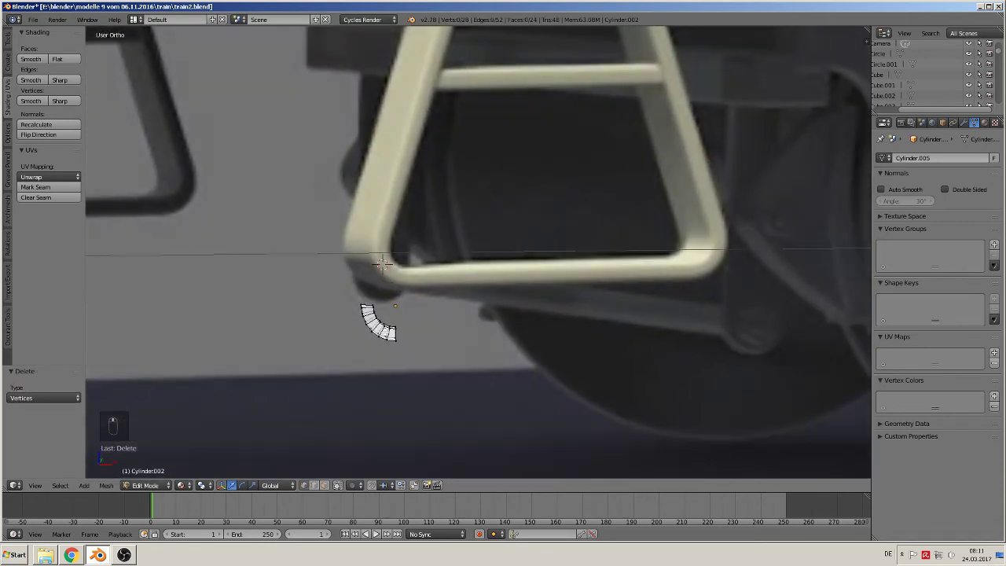
{"action": "scroll", "coordinate": [384, 331], "scroll_direction": "up", "scroll_amount": 3}
{"action": "right_click", "coordinate": [292, 347], "text": "alt"}
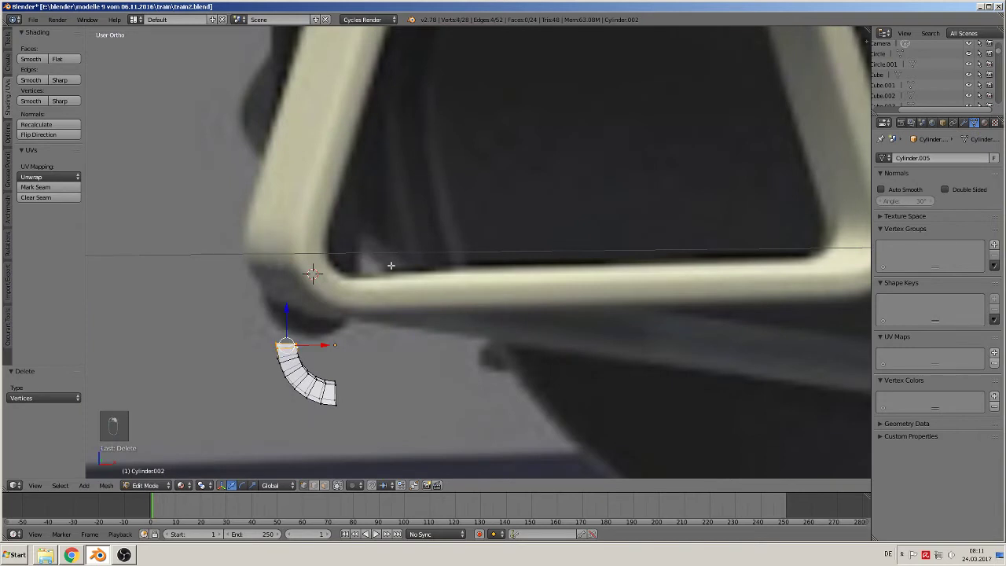
{"action": "key", "text": "KP_1"}
{"action": "scroll", "coordinate": [392, 272], "scroll_direction": "down", "scroll_amount": 3}
{"action": "scroll", "coordinate": [395, 286], "scroll_direction": "down", "scroll_amount": 4}
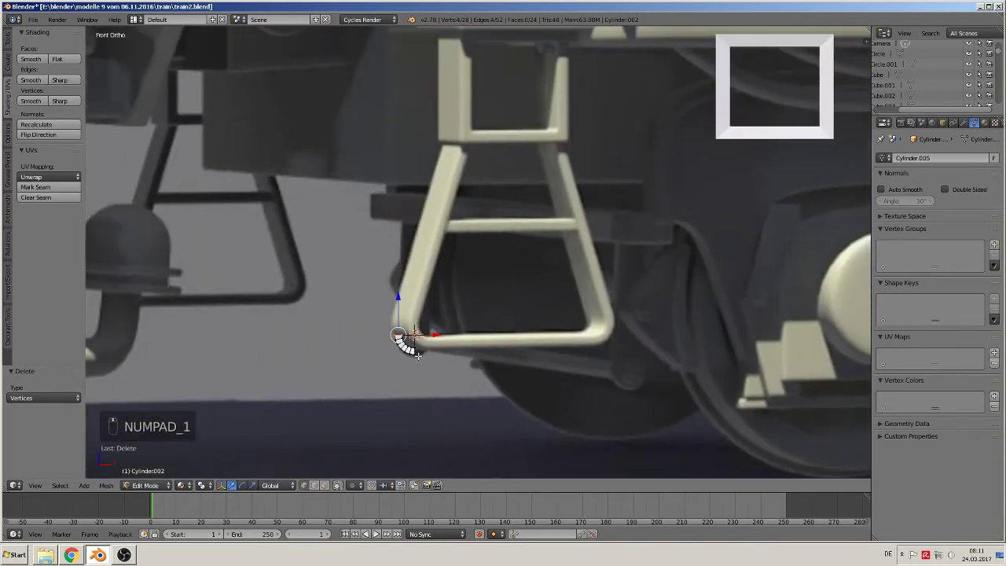
{"action": "key", "text": "e"}
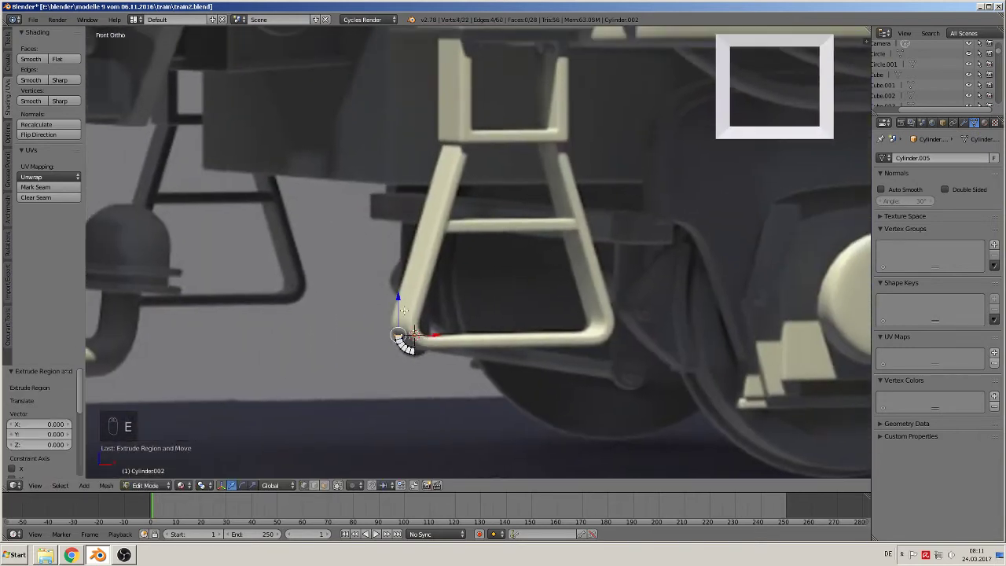
{"action": "left_click", "coordinate": [399, 126]}
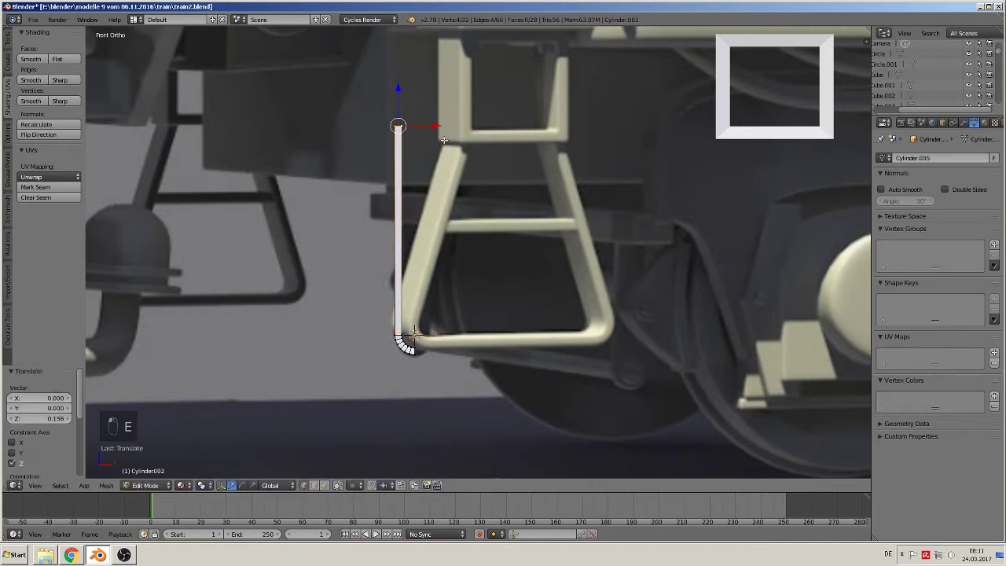
{"action": "left_click_drag", "start_coordinate": [436, 127], "coordinate": [505, 146]}
- Extrude the arc's lower end about 0.074 along X to form half of the frame's bottom bar
{"action": "scroll", "coordinate": [522, 382], "scroll_direction": "up", "scroll_amount": 1}
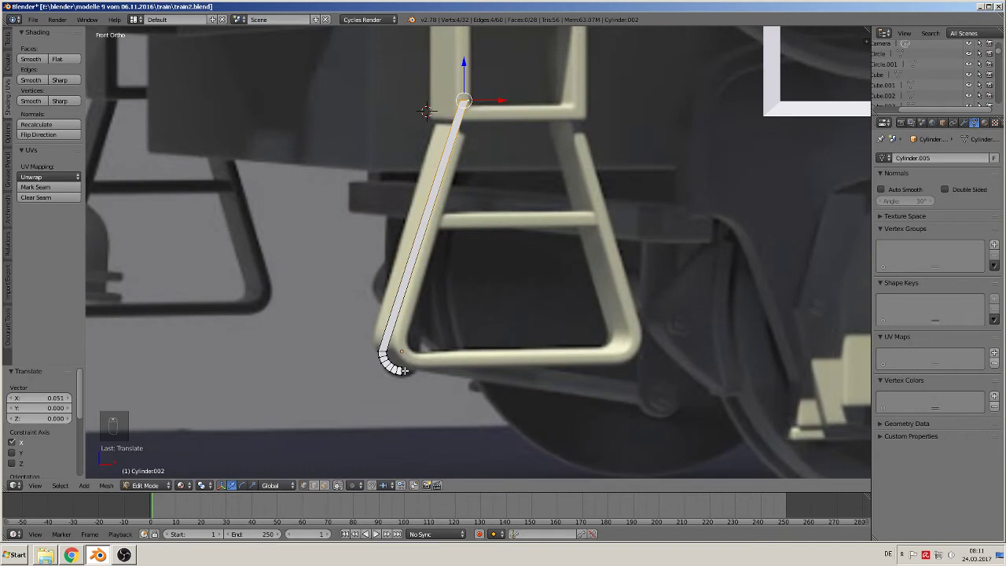
{"action": "right_click", "coordinate": [403, 370]}
{"action": "key", "text": "e"}
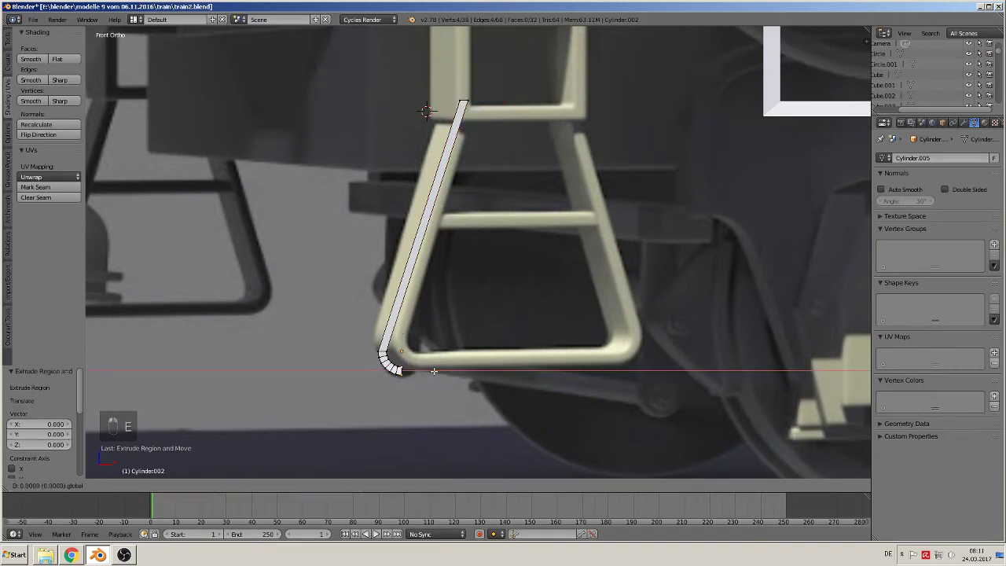
{"action": "left_click", "coordinate": [552, 364]}
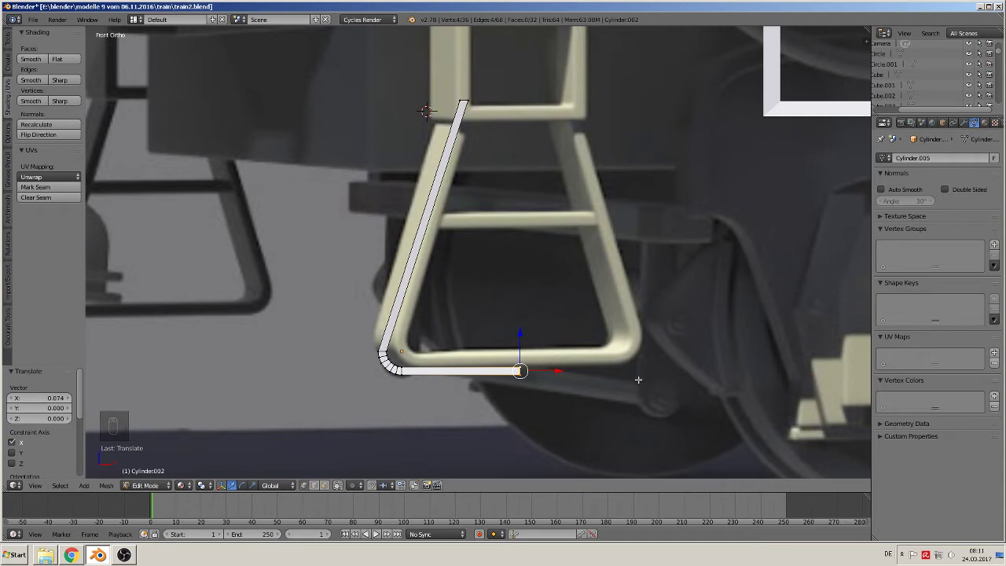
- Duplicate the bottom bar's end loop onto the slanted bar at rung height and extrude it about 0.058 along X as a half rung
{"action": "key", "text": "shift+d"}
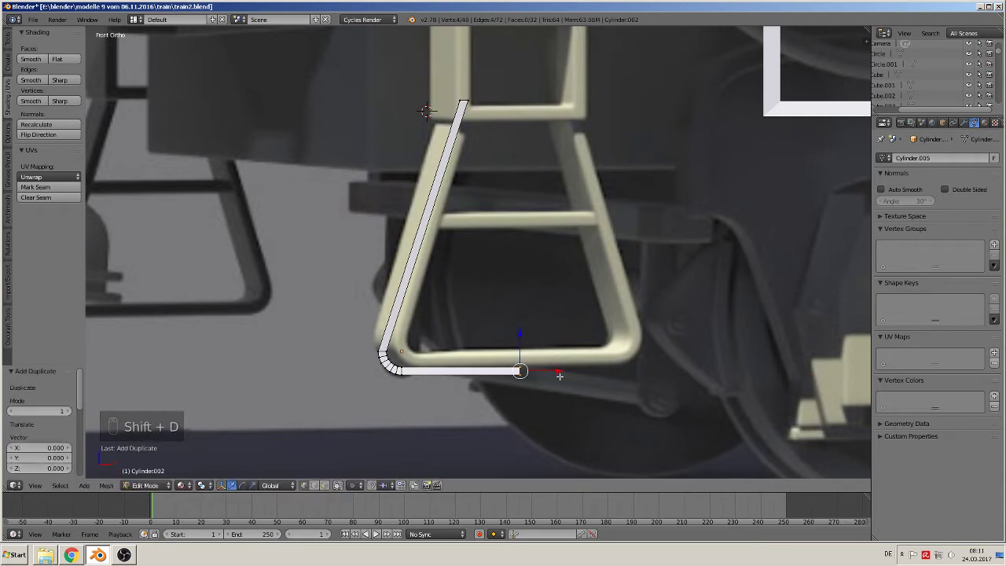
{"action": "key", "text": "g"}
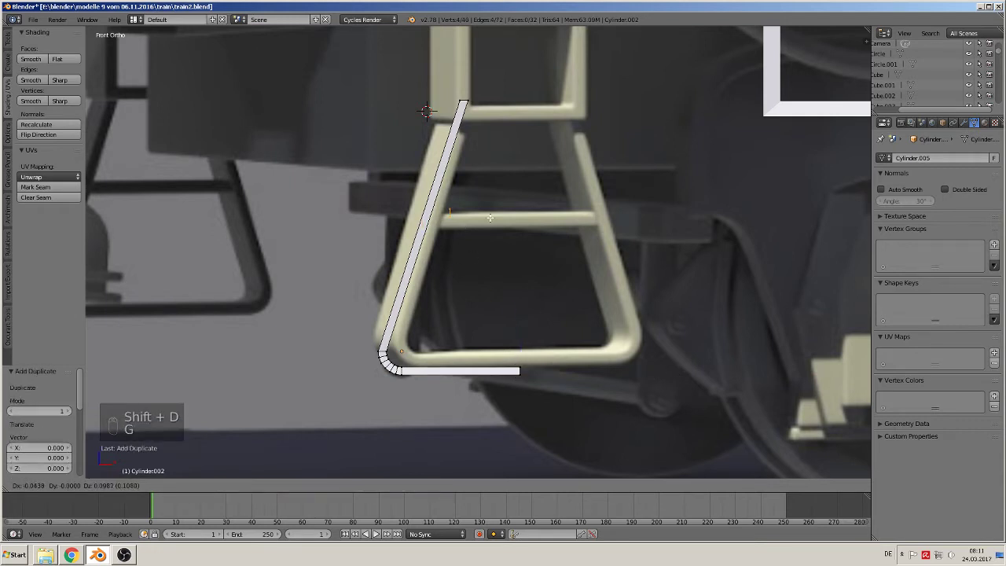
{"action": "left_click", "coordinate": [465, 225]}
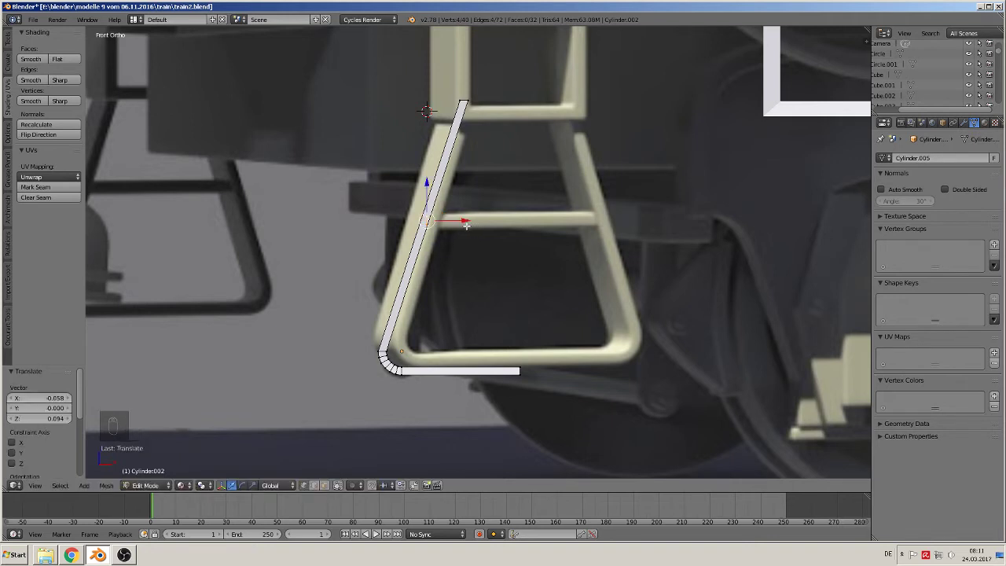
{"action": "key", "text": "e"}
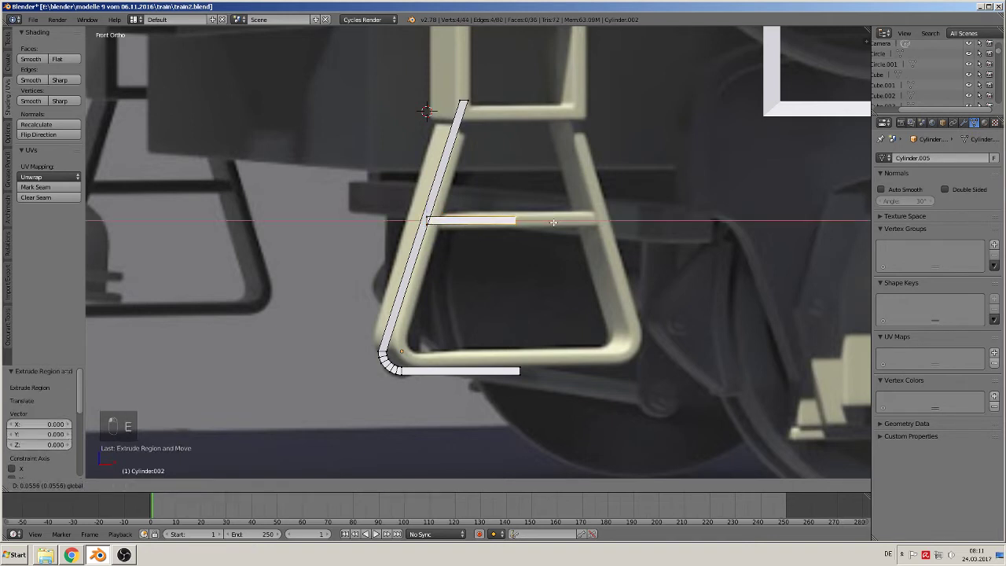
{"action": "left_click", "coordinate": [584, 240]}
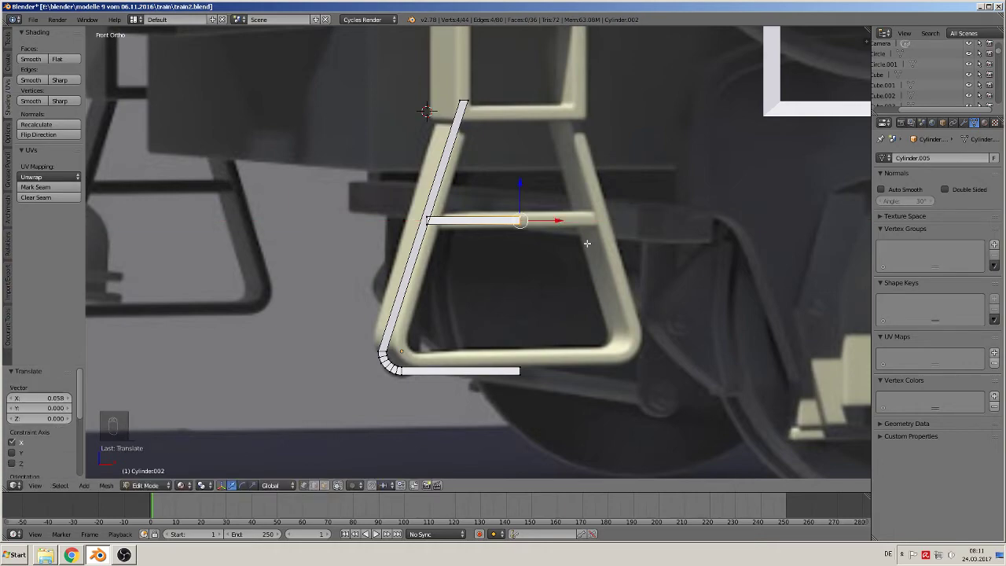
- Add a Mirror modifier on the X axis with Clipping enabled to the half step frame
{"action": "key", "text": "Tab"}
{"action": "middle_click_drag", "start_coordinate": [582, 294], "coordinate": [576, 347]}
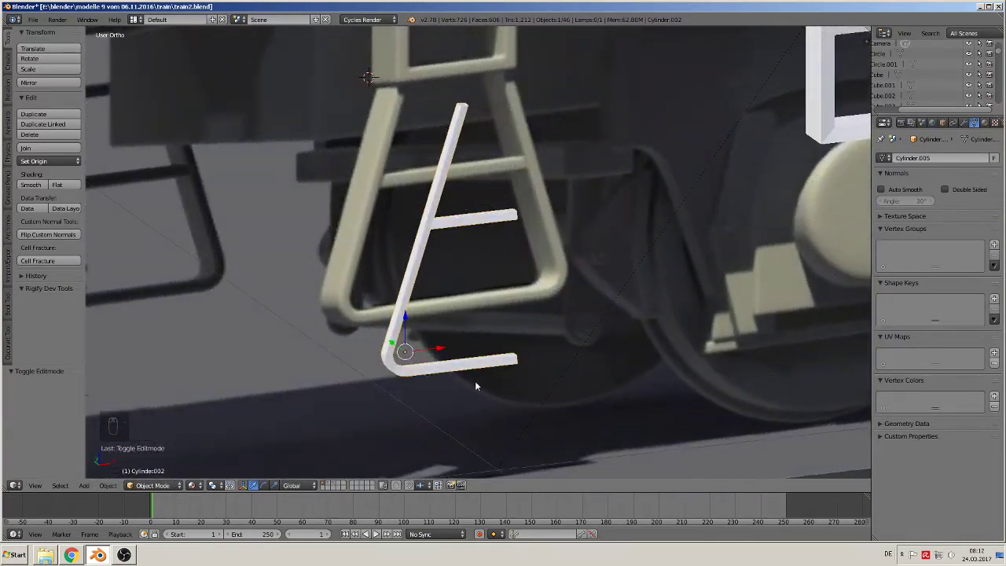
{"action": "right_click", "coordinate": [488, 361]}
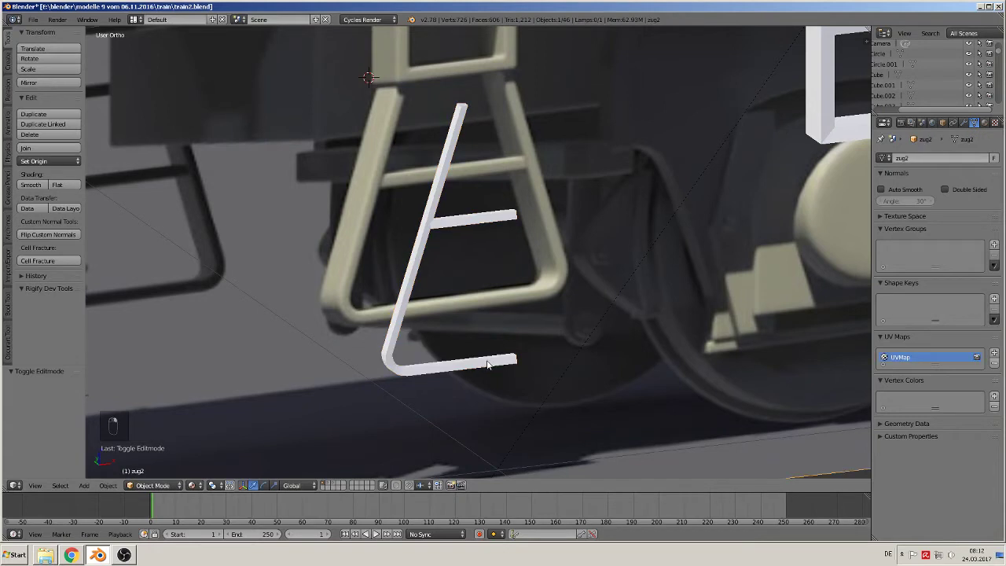
{"action": "right_click", "coordinate": [477, 220], "text": "shift"}
{"action": "right_click", "coordinate": [467, 221]}
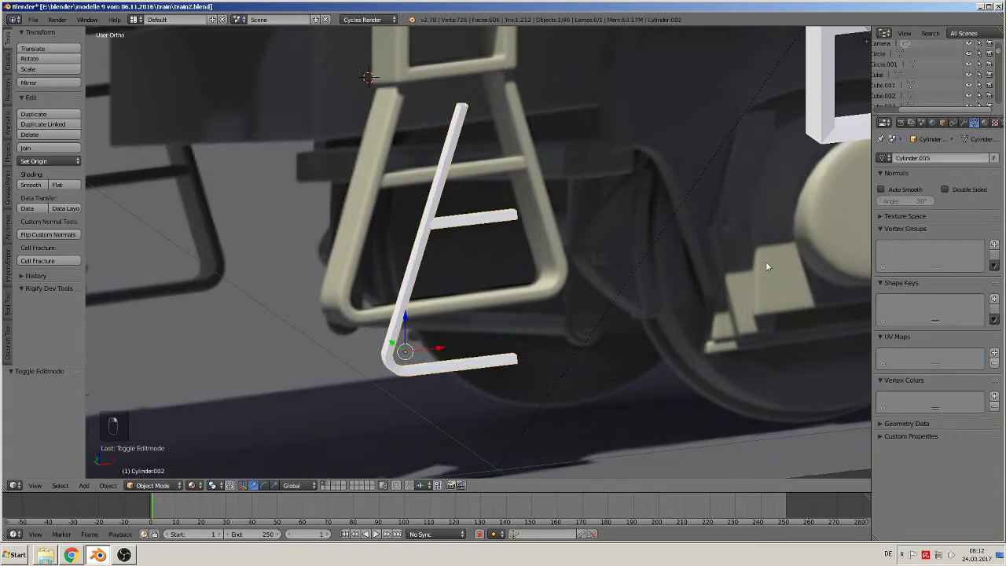
{"action": "left_click", "coordinate": [963, 124]}
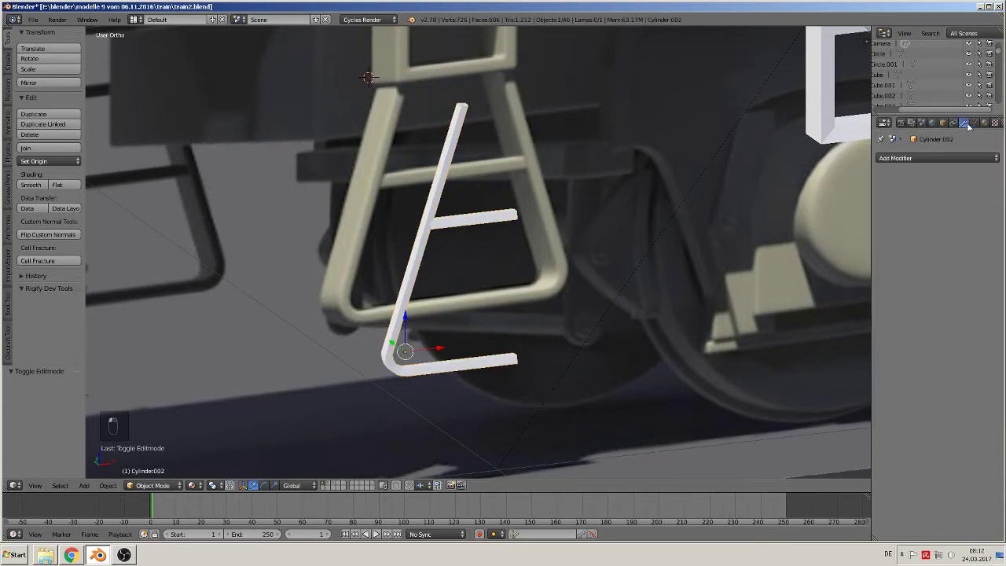
{"action": "left_click", "coordinate": [914, 159]}
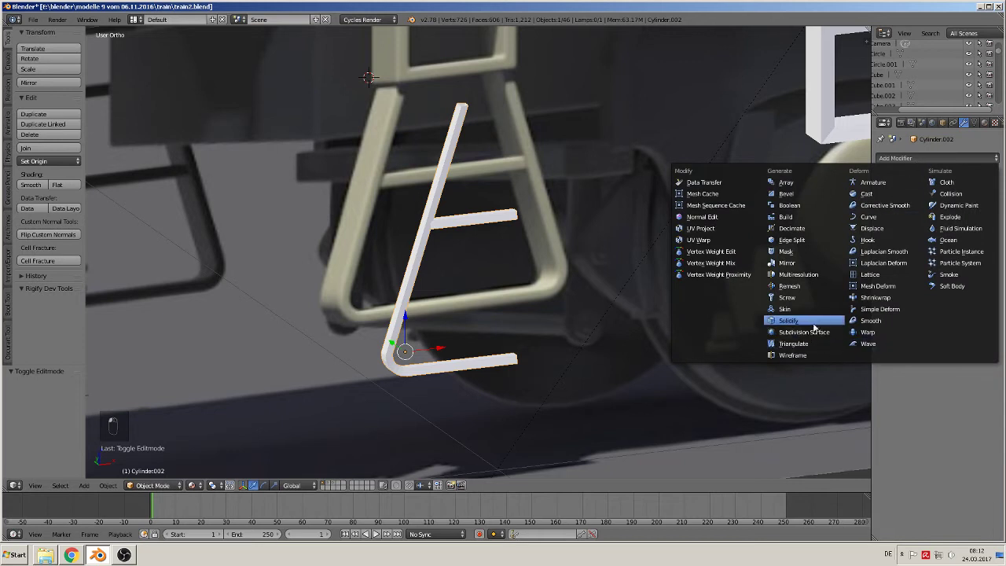
{"action": "left_click", "coordinate": [803, 264]}
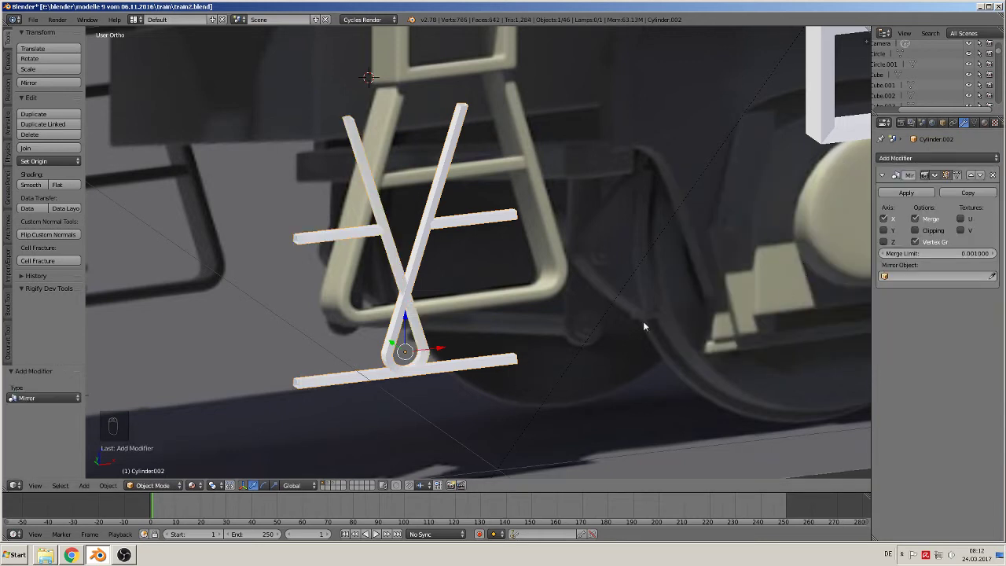
{"action": "left_click", "coordinate": [917, 230]}
- Try to shift the entire half-frame mesh about -0.062 along X against the mirror plane
{"action": "scroll", "coordinate": [503, 303], "scroll_direction": "up", "scroll_amount": 4}
{"action": "key", "text": "Tab"}
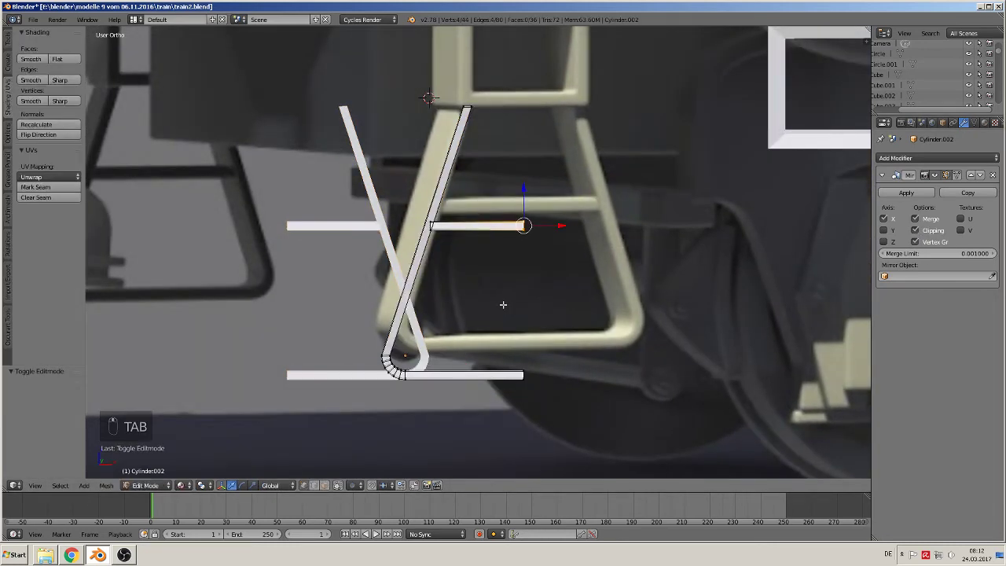
{"action": "key", "text": "a"}
{"action": "key", "text": "a"}
{"action": "key", "text": "a"}
{"action": "key", "text": "a"}
{"action": "key", "text": "g"}
{"action": "key", "text": "x"}
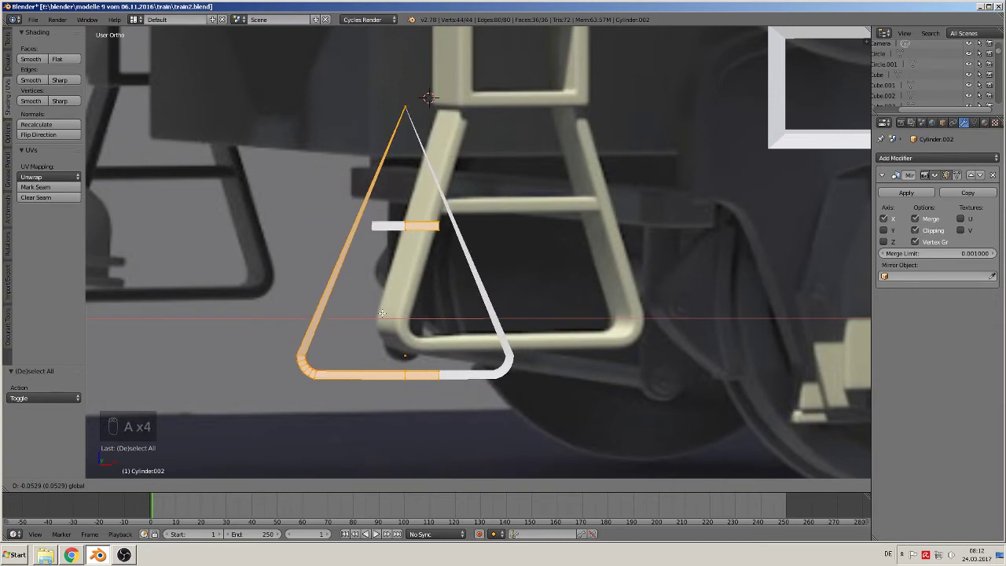
{"action": "left_click", "coordinate": [326, 308]}
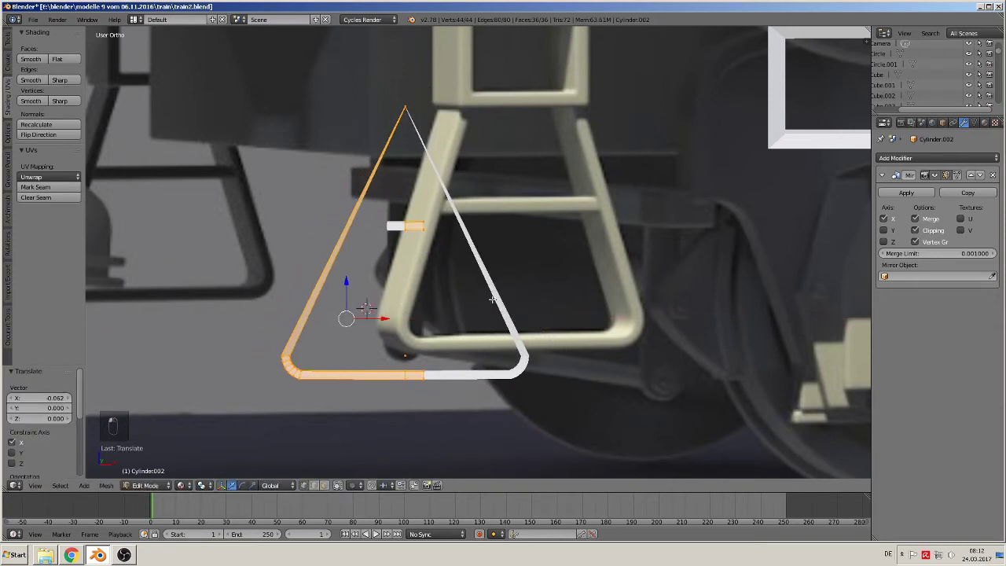
- Undo the mesh shift and remove the Mirror modifier from the frame
{"action": "key", "text": "ctrl+z"}
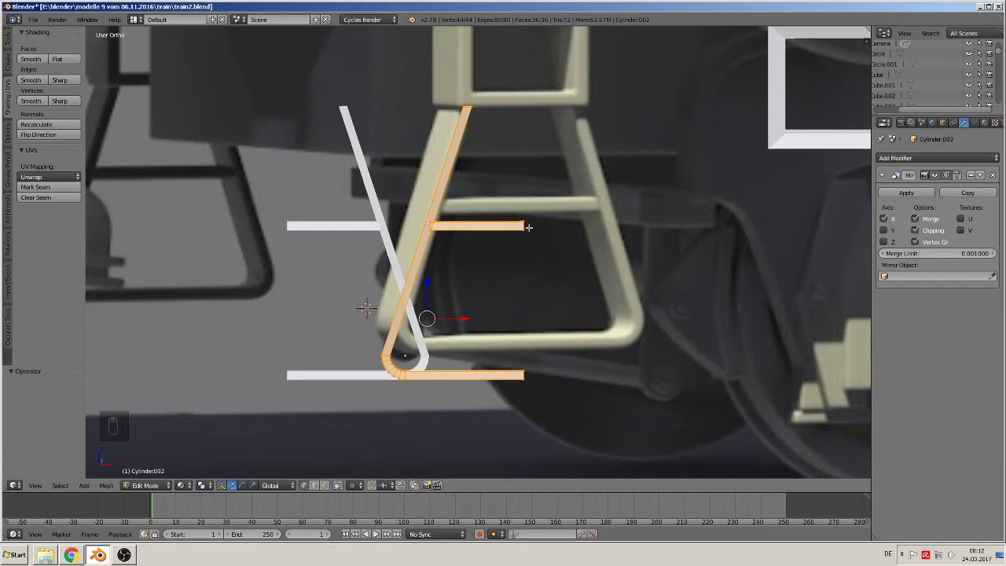
{"action": "left_click", "coordinate": [994, 174]}
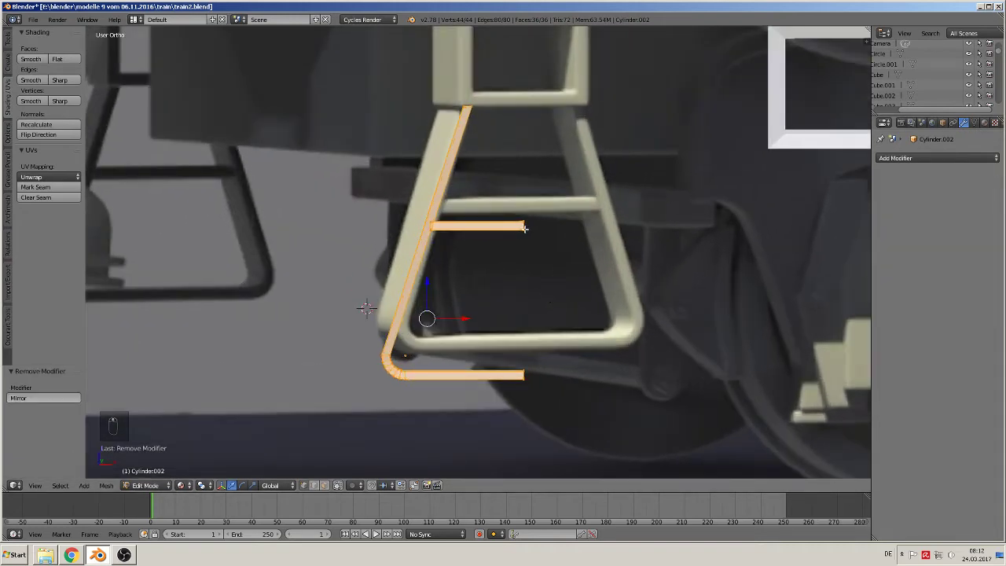
- Try snapping the vertex at the rung's free end to the 3D cursor reset to the scene centre, and undo the snap
{"action": "right_click", "coordinate": [525, 229]}
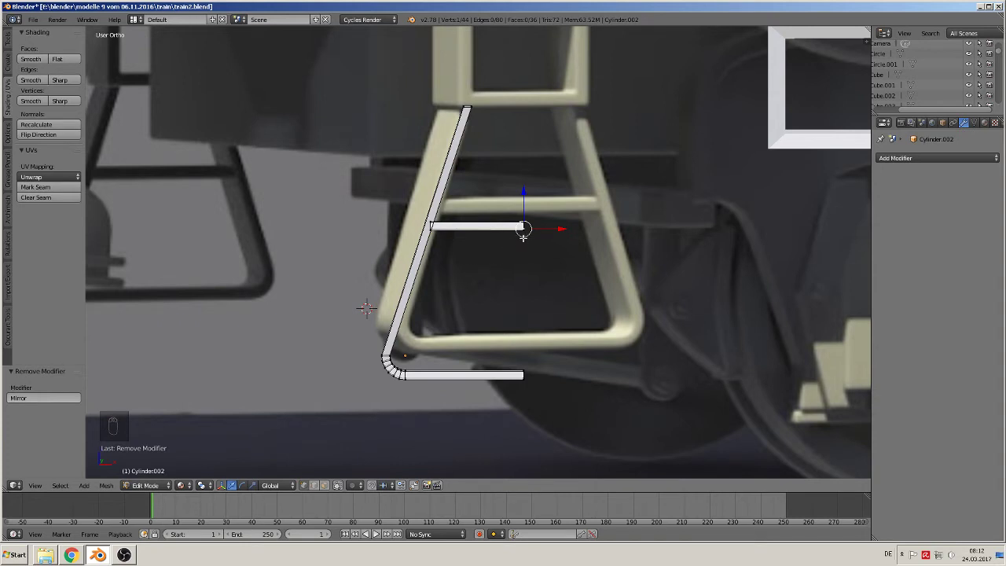
{"action": "left_click", "coordinate": [524, 235]}
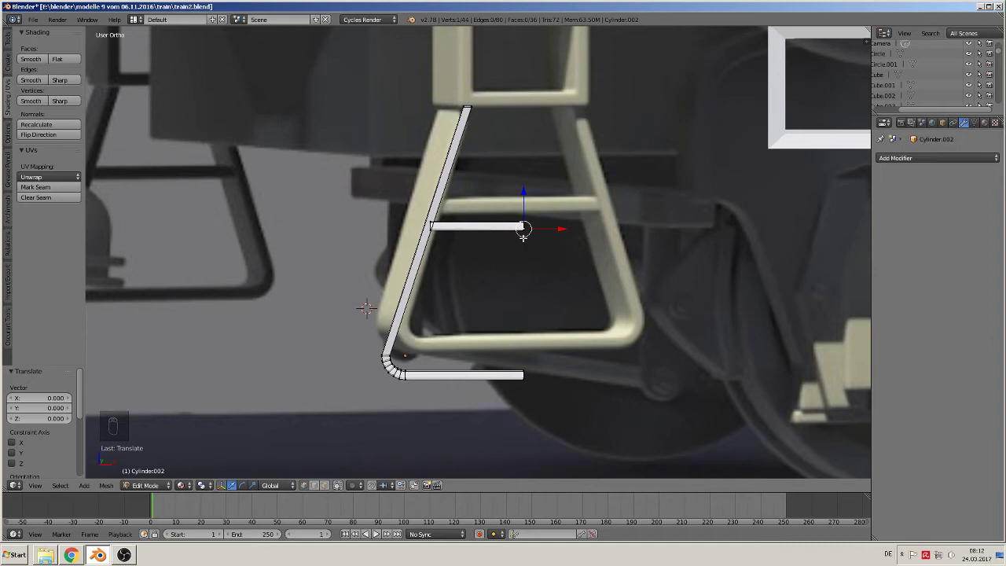
{"action": "key", "text": "shift+c"}
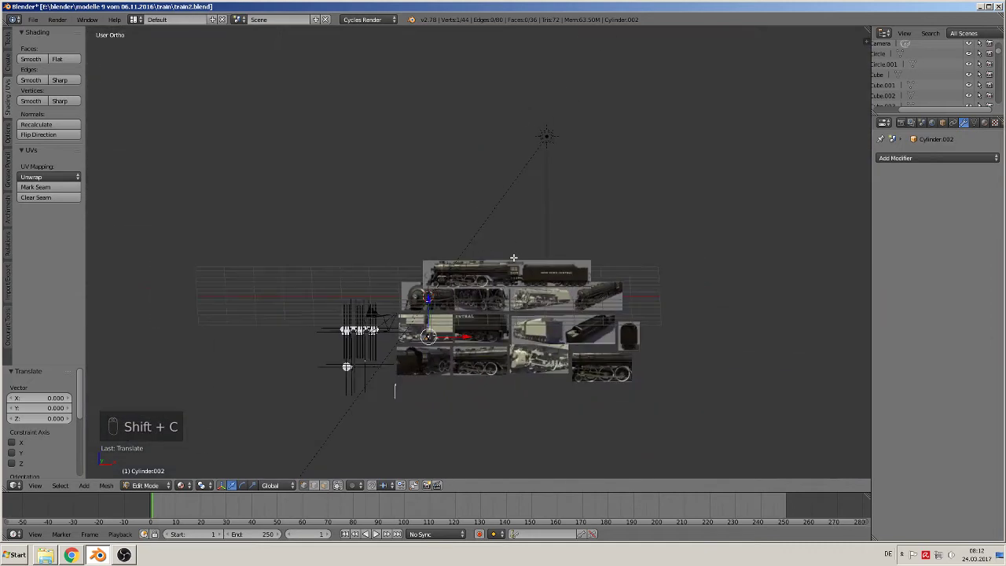
{"action": "key", "text": "shift+s"}
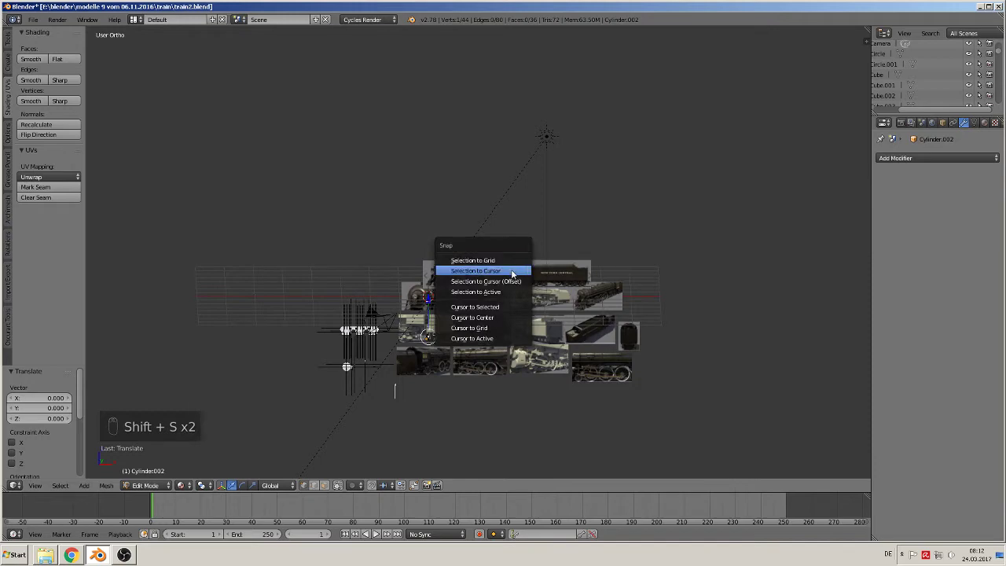
{"action": "left_click", "coordinate": [512, 272]}
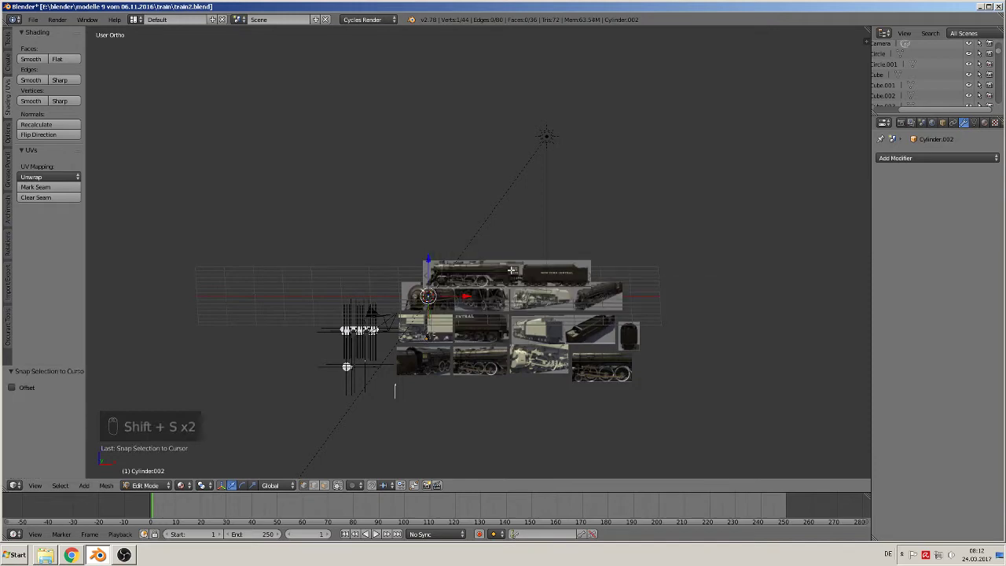
{"action": "key", "text": "KP_Decimal"}
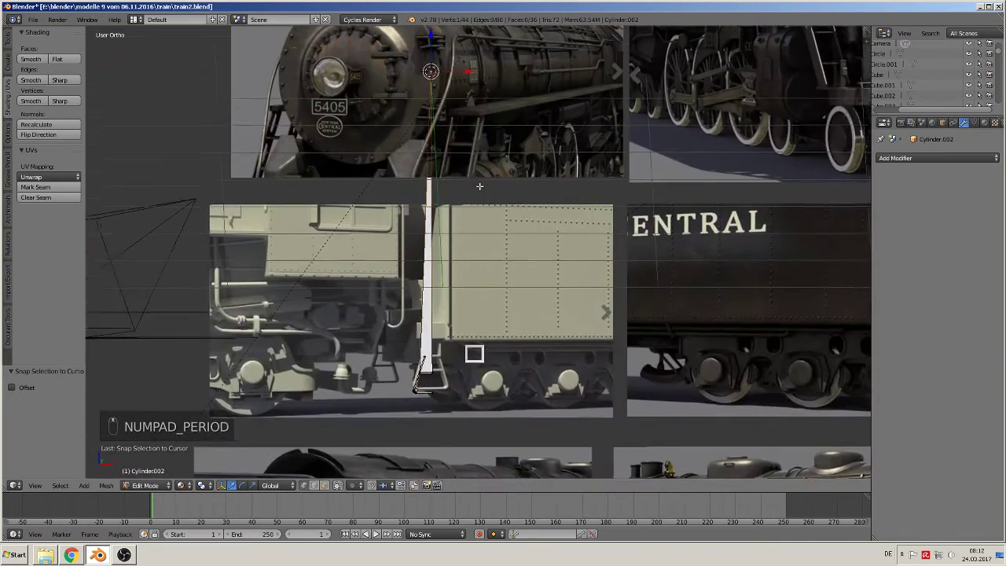
{"action": "scroll", "coordinate": [473, 269], "scroll_direction": "up", "scroll_amount": 4}
{"action": "key", "text": "ctrl+z"}
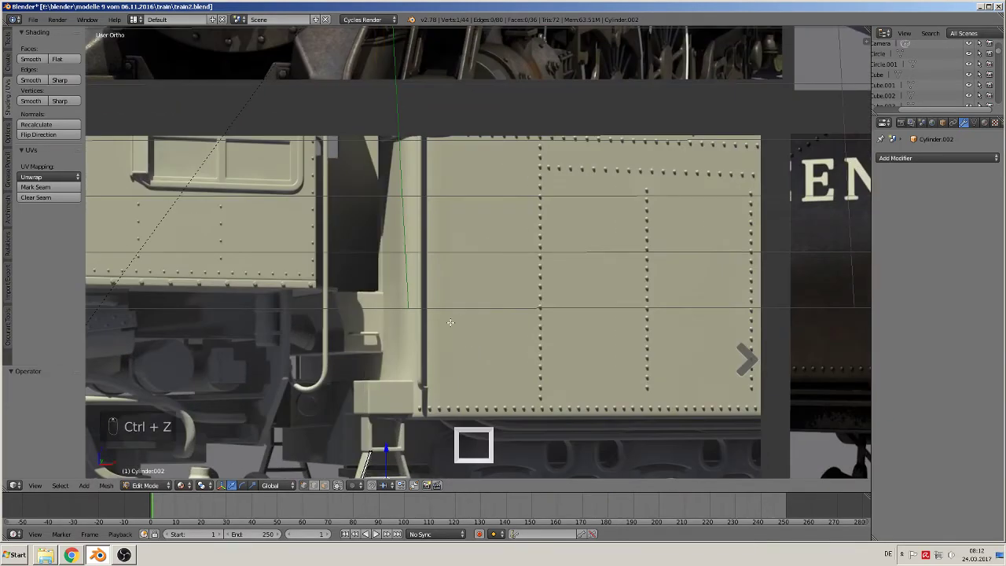
{"action": "middle_click_drag", "start_coordinate": [414, 374], "coordinate": [490, 161], "text": "shift"}
{"action": "scroll", "coordinate": [480, 241], "scroll_direction": "up", "scroll_amount": 6}
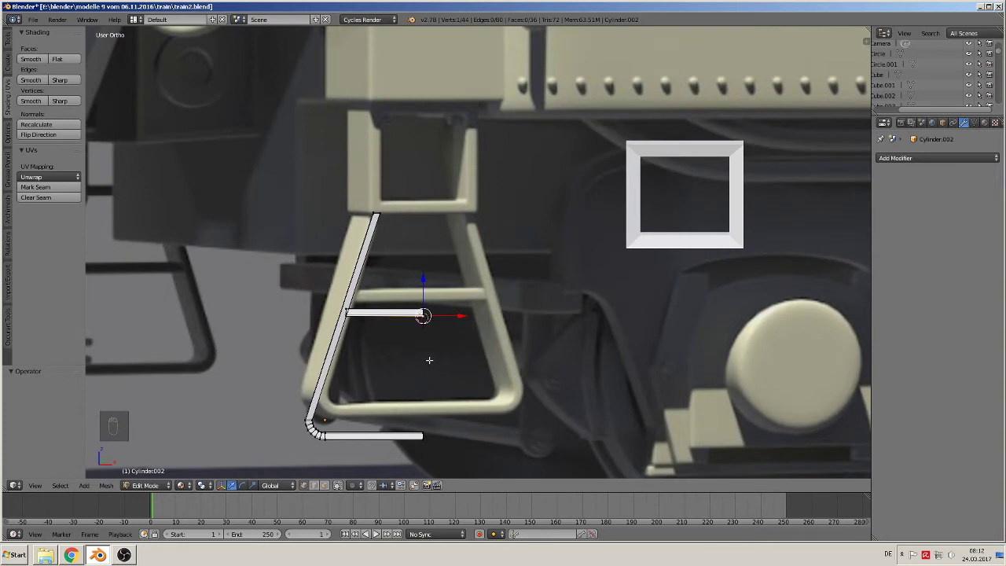
{"action": "key", "text": "Tab"}
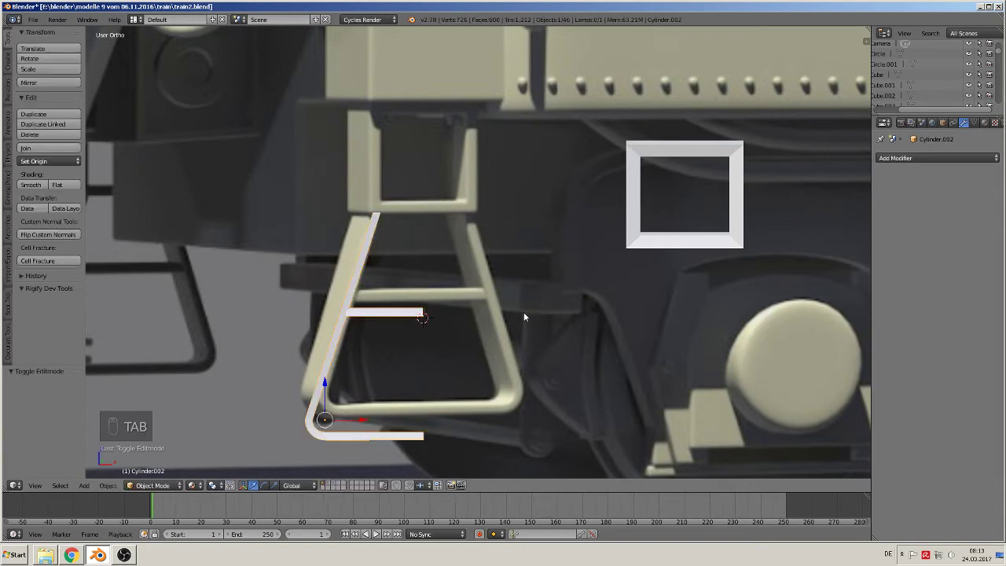
{"action": "key", "text": "Tab"}
{"action": "key", "text": "a"}
{"action": "key", "text": "a"}
{"action": "key", "text": "a"}
{"action": "key", "text": "a"}
{"action": "key", "text": "a"}
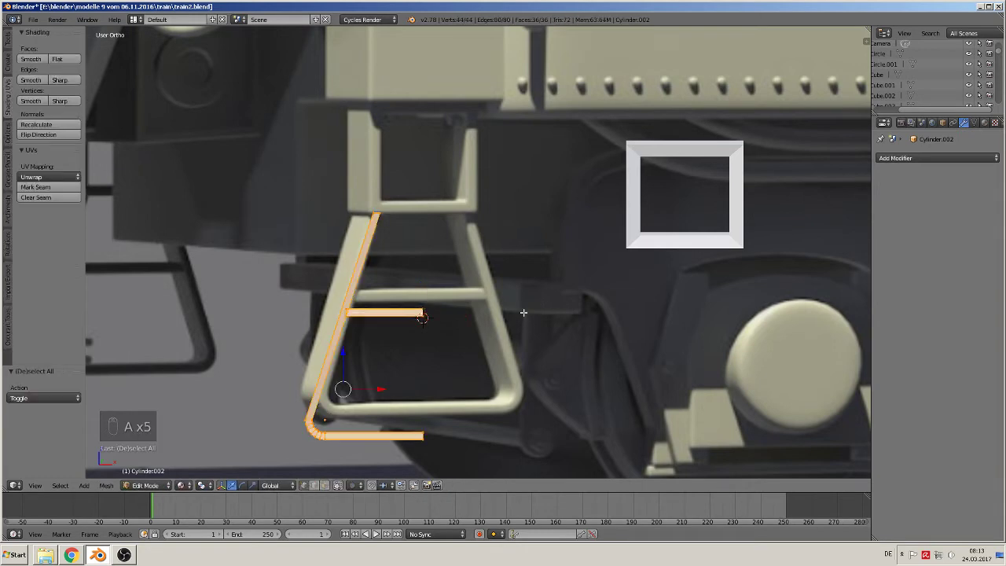
{"action": "key", "text": "Tab"}
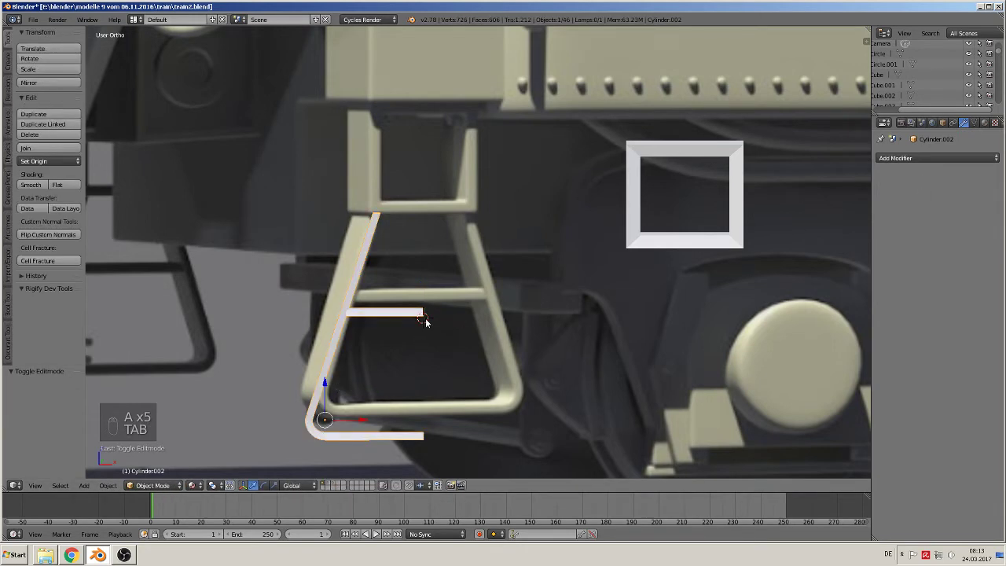
- Snap the vertex at the rung's free end to the 3D cursor and leave mesh editing
{"action": "key", "text": "Tab"}
{"action": "right_click", "coordinate": [424, 316]}
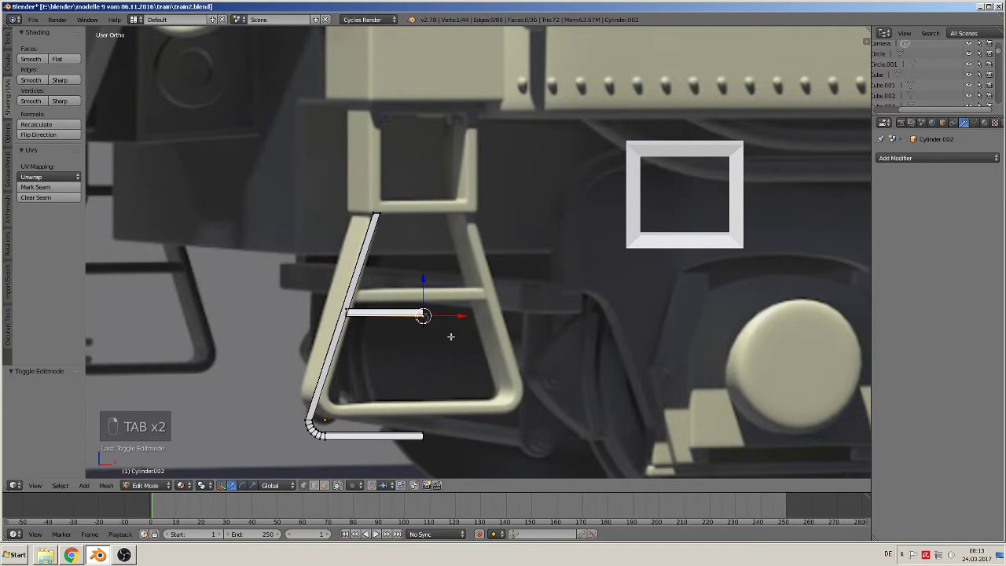
{"action": "key", "text": "shift+s"}
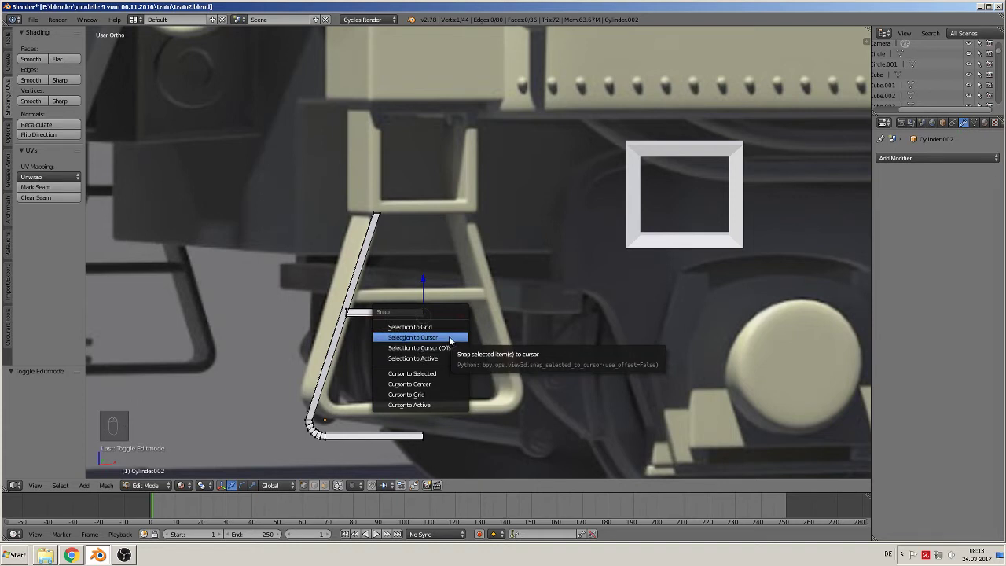
{"action": "left_click", "coordinate": [451, 338]}
{"action": "key", "text": "Tab"}
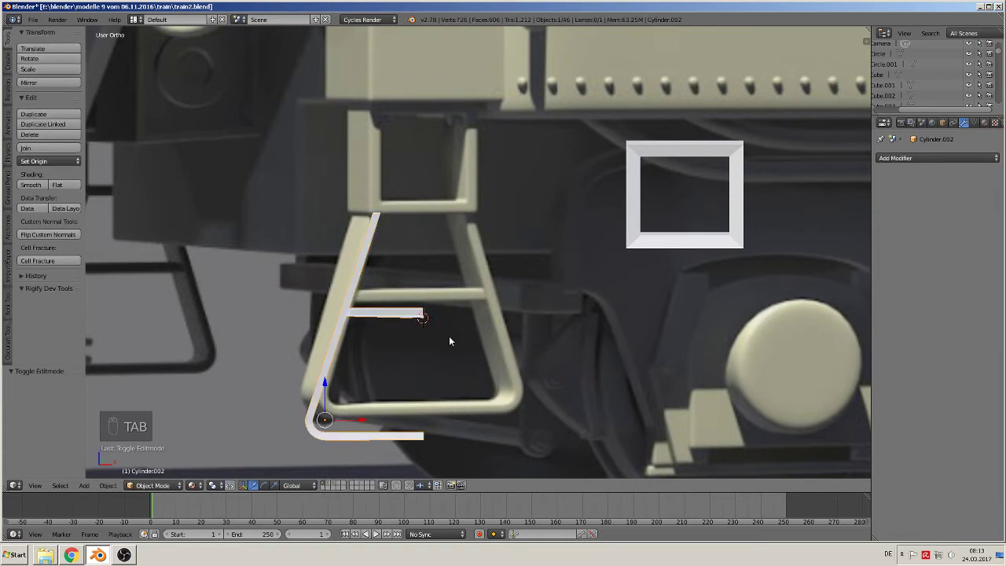
- Duplicate the entire half-frame mesh within the same object and place the copy 0.103 along X
{"action": "key", "text": "Tab"}
{"action": "key", "text": "a"}
{"action": "key", "text": "a"}
{"action": "key", "text": "a"}
{"action": "key", "text": "a"}
{"action": "key", "text": "a"}
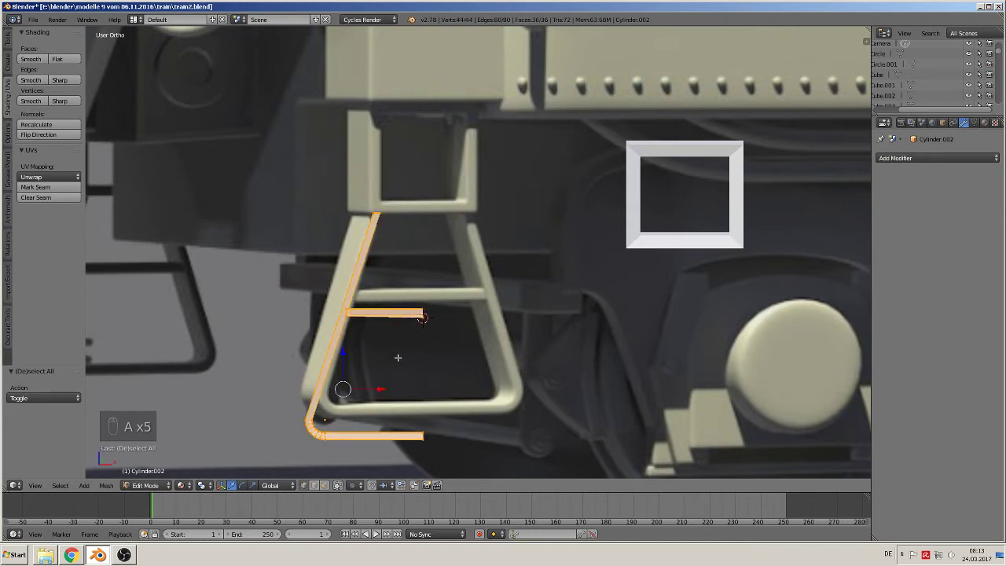
{"action": "key", "text": "shift+d"}
{"action": "left_click", "coordinate": [566, 400]}
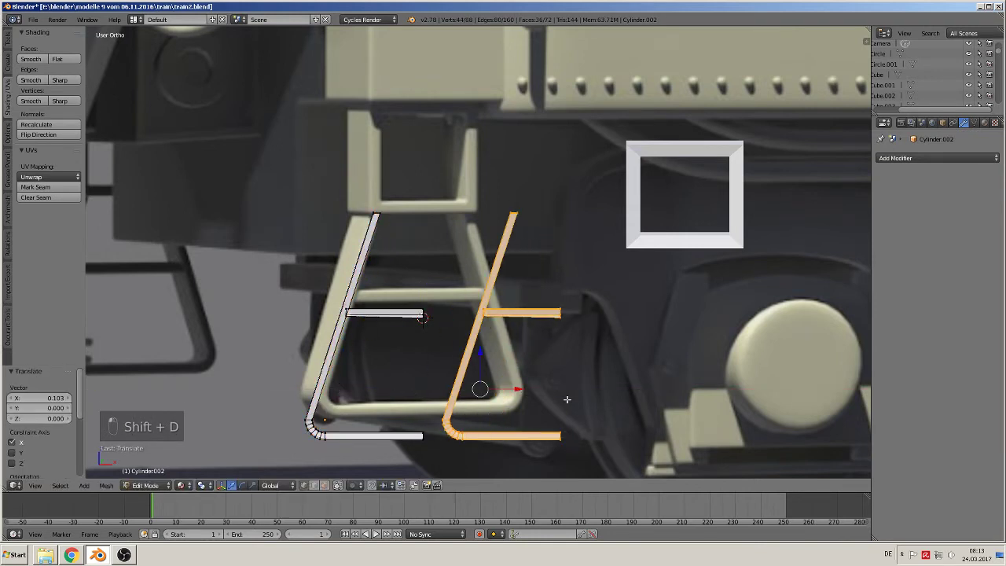
- Rotate the duplicated half-frame 180° about the Z axis so it faces the original half
{"action": "type", "text": "r"}
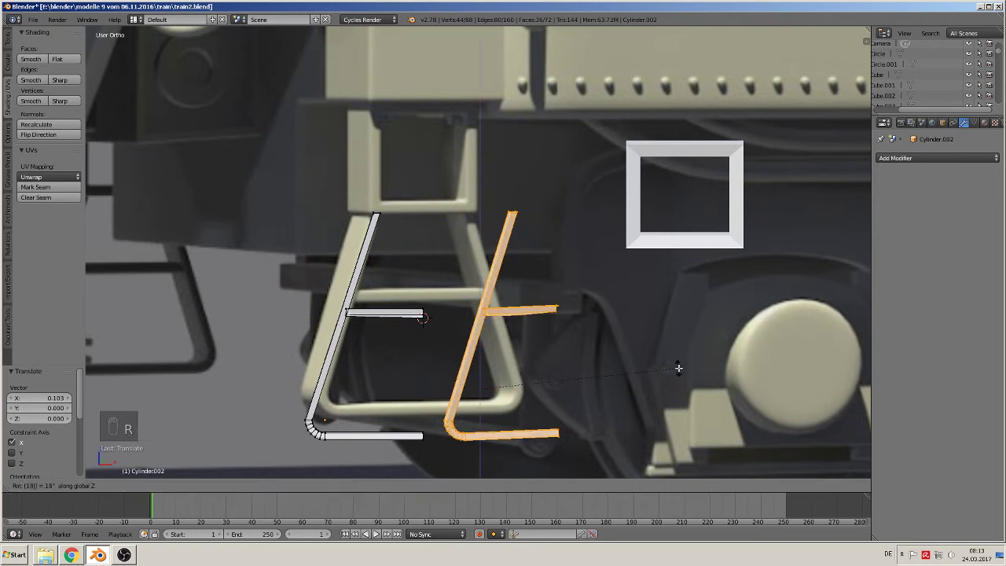
{"action": "type", "text": "z180"}
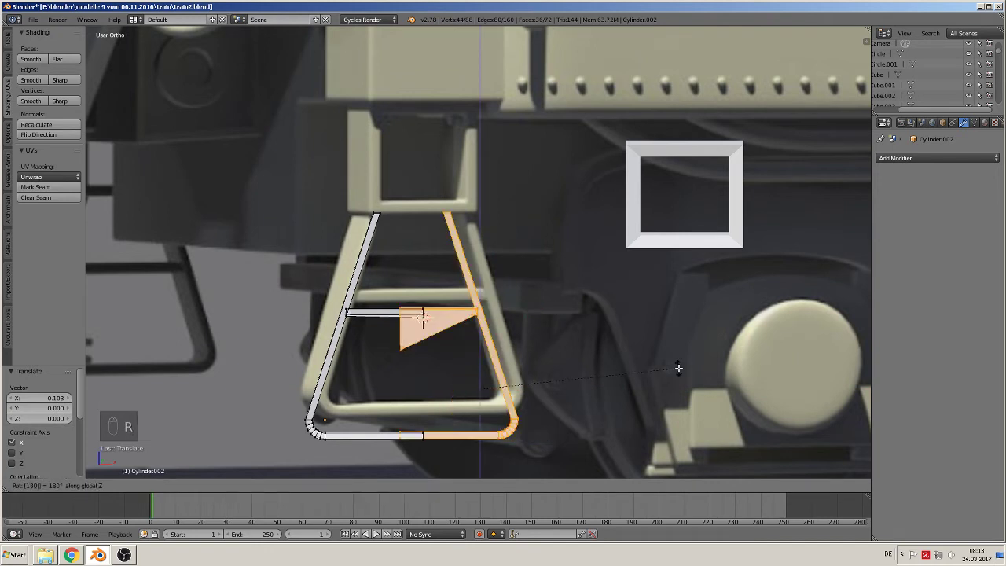
{"action": "left_click", "coordinate": [679, 368]}
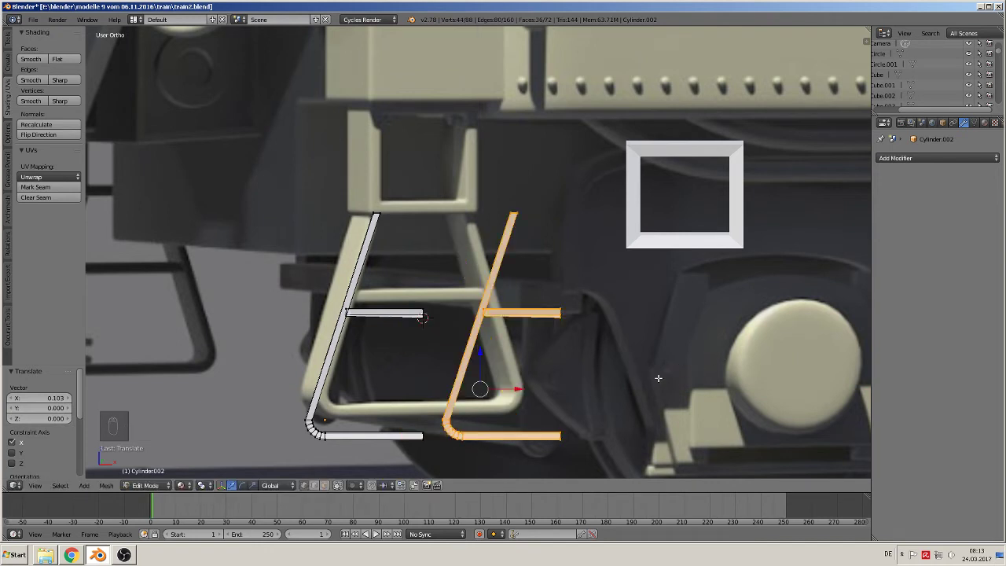
{"action": "type", "text": "r"}
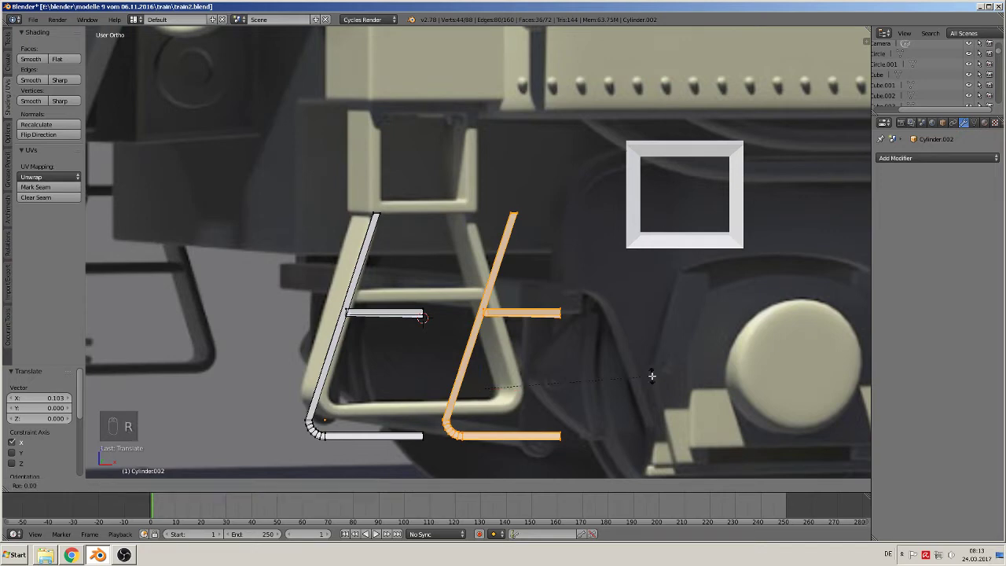
{"action": "type", "text": "z"}
{"action": "type", "text": "180"}
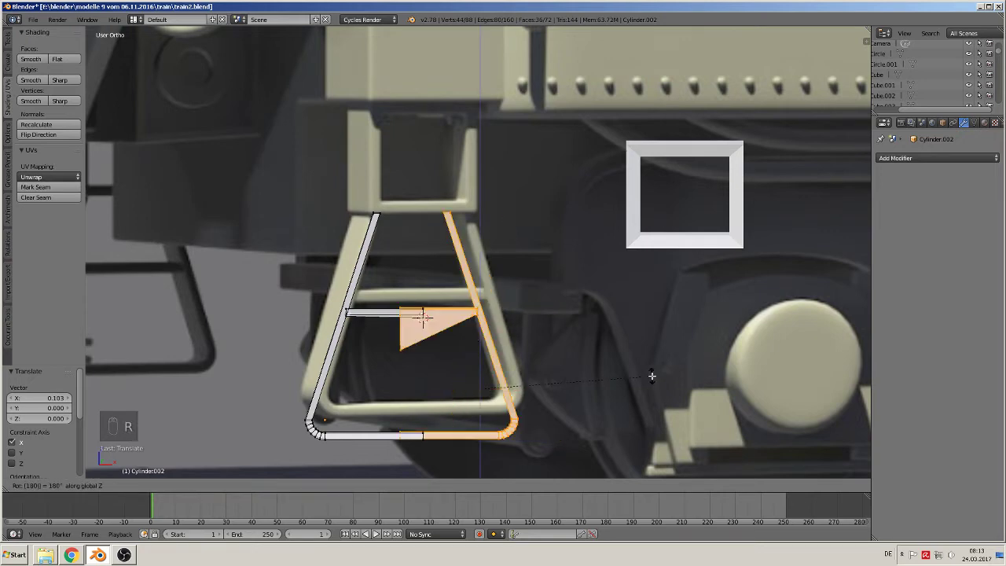
{"action": "key", "text": "Return"}
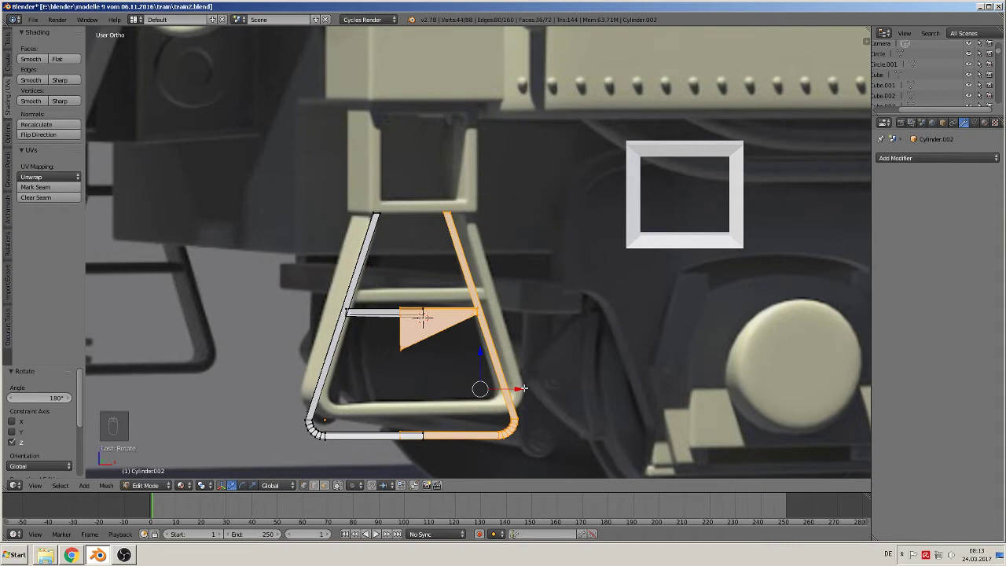
- Move the rotated half along X to open a small gap between the two halves
{"action": "key", "text": "g"}
{"action": "key", "text": "x"}
{"action": "left_click", "coordinate": [558, 391]}
- Delete the duplicated half's rung and straight lower bar vertices, including those left at the rung joint, keeping its leg and rounded corner
{"action": "key", "text": "a"}
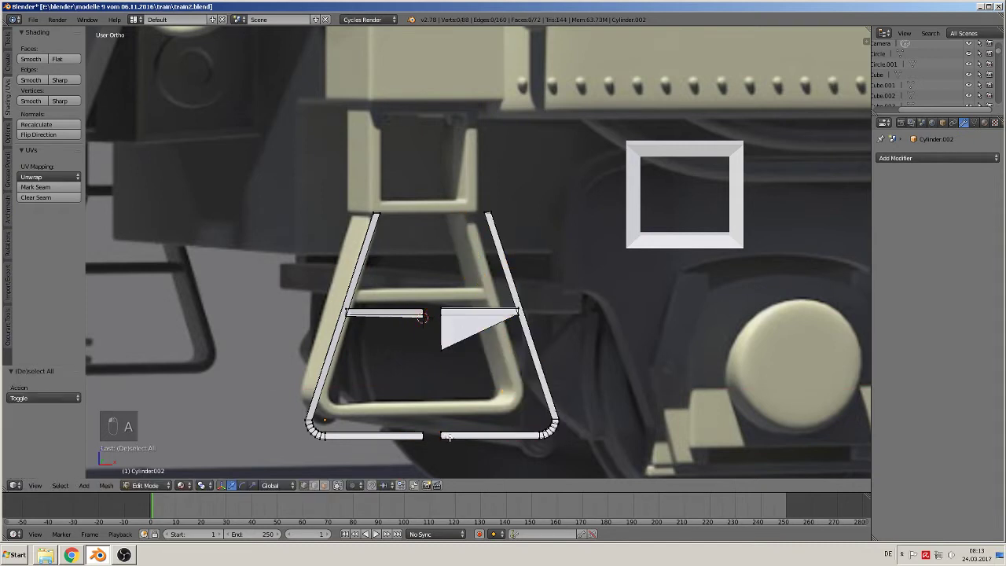
{"action": "key", "text": "c"}
{"action": "left_click", "coordinate": [445, 434]}
{"action": "key", "text": "x"}
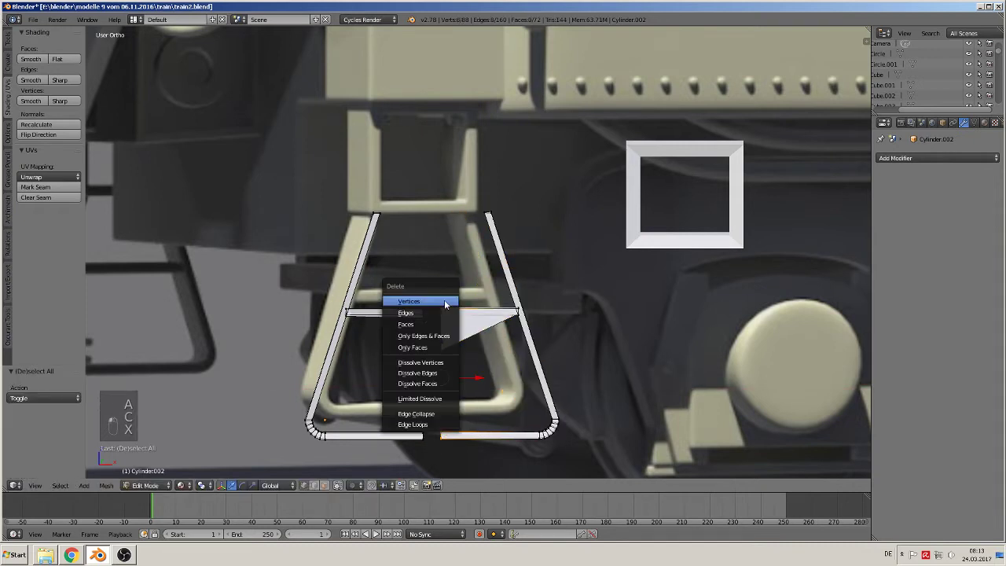
{"action": "left_click", "coordinate": [445, 302]}
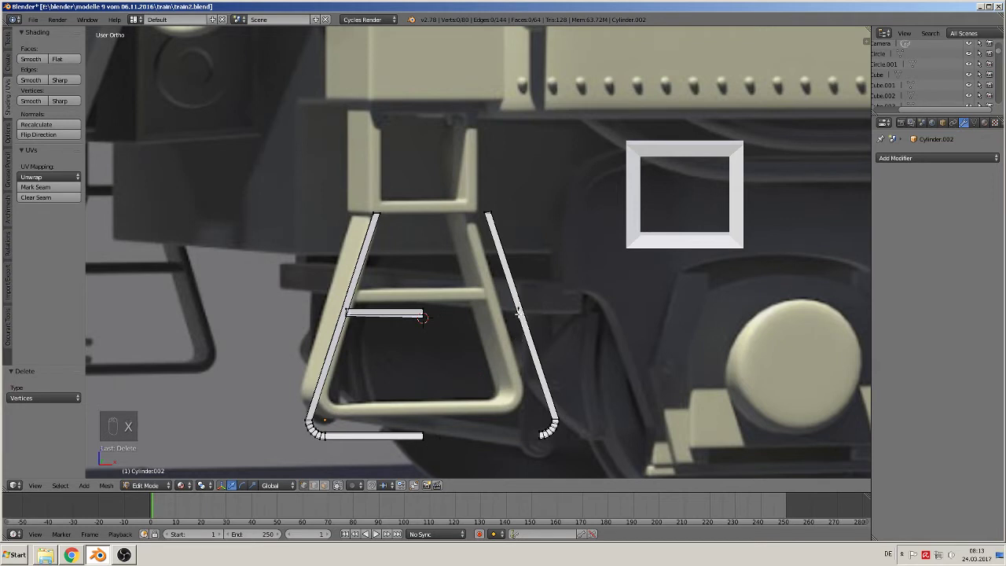
{"action": "key", "text": "x"}
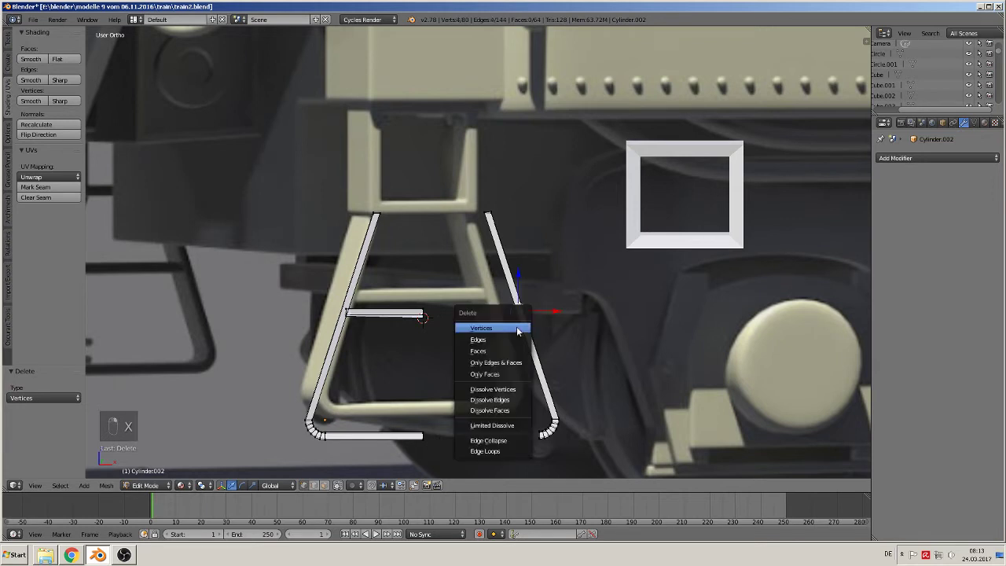
{"action": "left_click", "coordinate": [517, 329]}
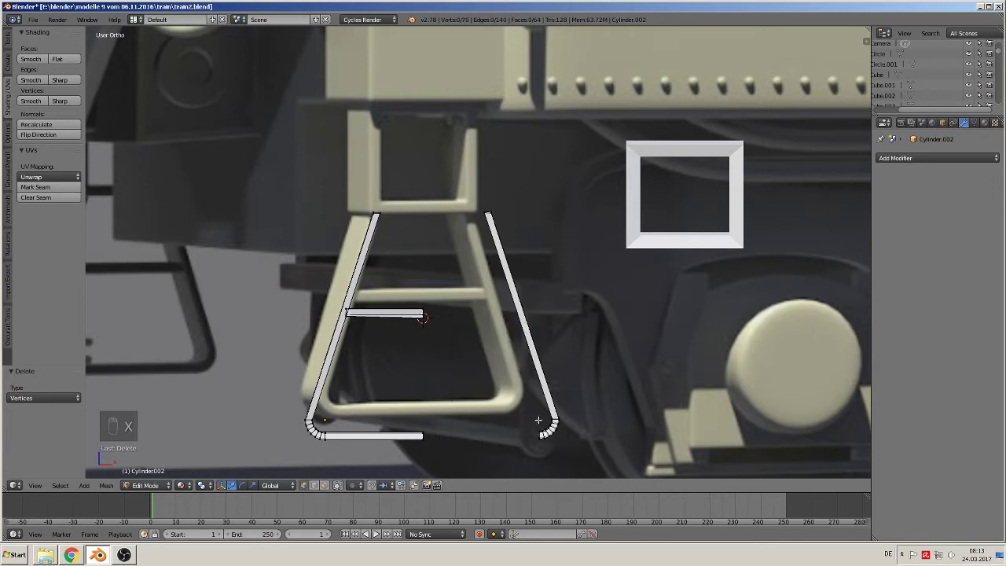
- Select the linked mesh of the duplicated leg and corner and shift it -0.030 along X towards the original half
{"action": "key", "text": "l"}
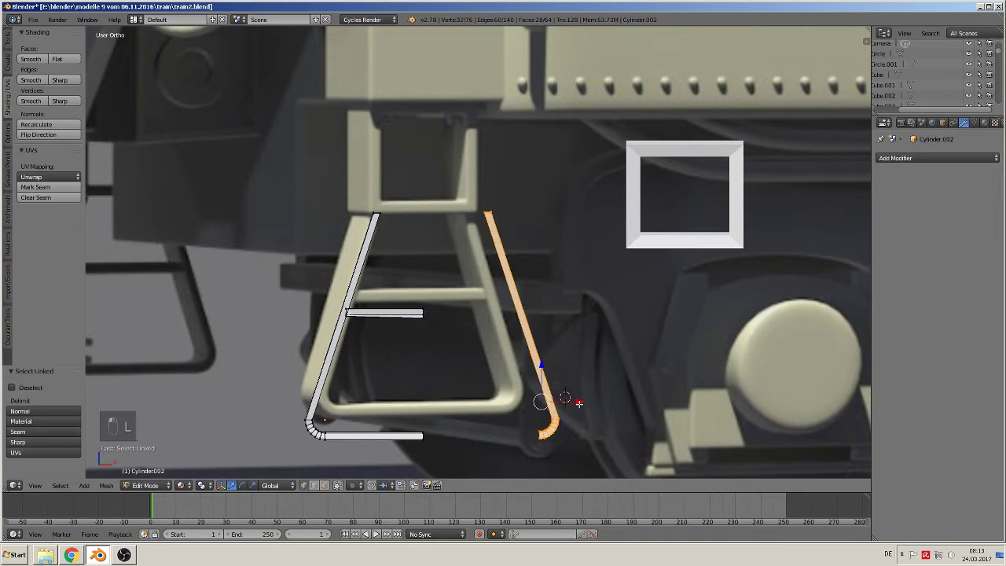
{"action": "left_click_drag", "start_coordinate": [579, 404], "coordinate": [531, 405]}
{"action": "right_click", "coordinate": [532, 406]}
- Extend the rung by moving its free end loop 0.043 along X to the opposite leg
{"action": "right_click", "coordinate": [424, 313], "text": "alt"}
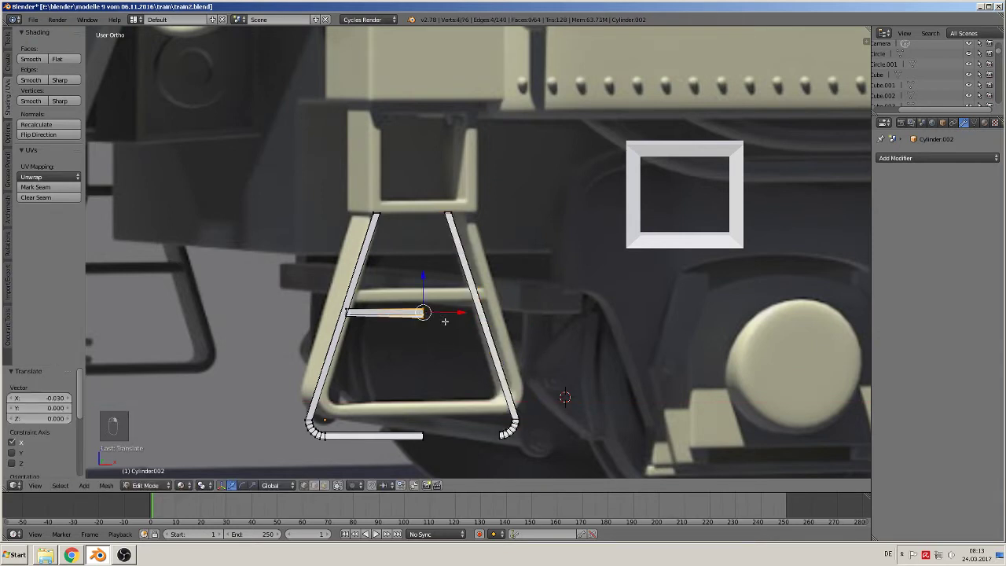
{"action": "left_click", "coordinate": [451, 317]}
{"action": "key", "text": "g"}
{"action": "key", "text": "x"}
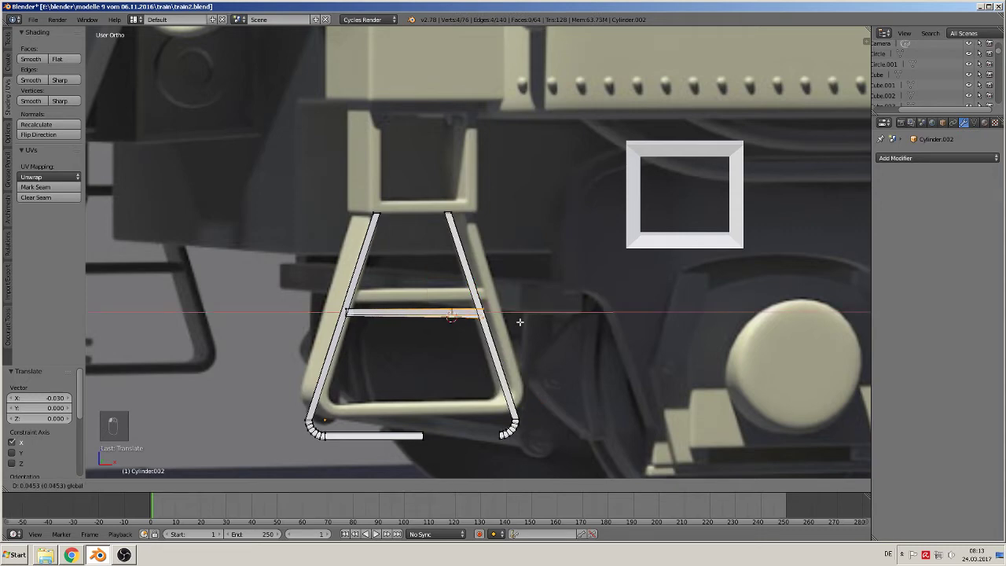
{"action": "left_click", "coordinate": [516, 322]}
- Bridge the edge loops between the lower bar's open end and the opposite rounded corner, and leave mesh editing
{"action": "scroll", "coordinate": [516, 322], "scroll_direction": "up", "scroll_amount": 5}
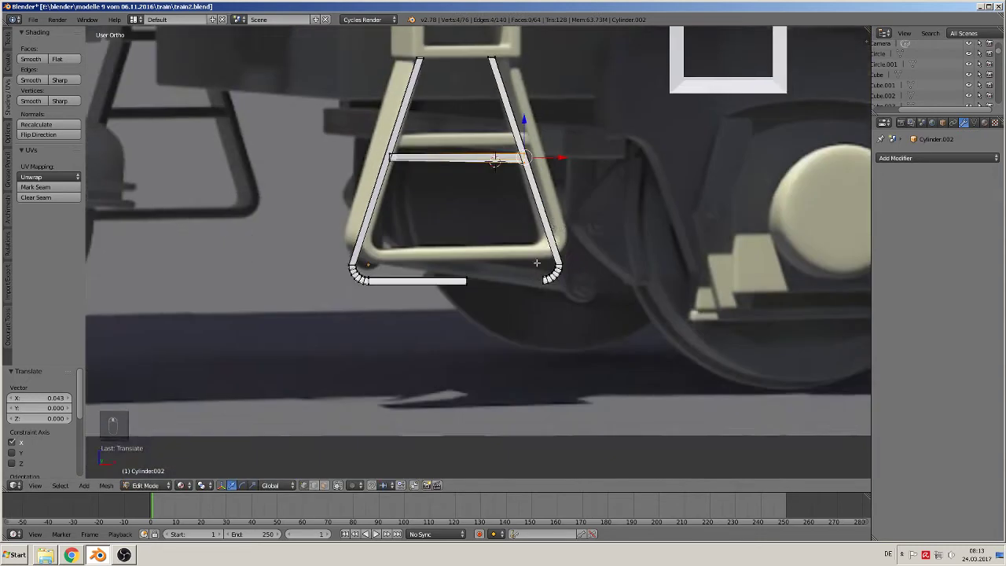
{"action": "right_click", "coordinate": [454, 324], "text": "alt"}
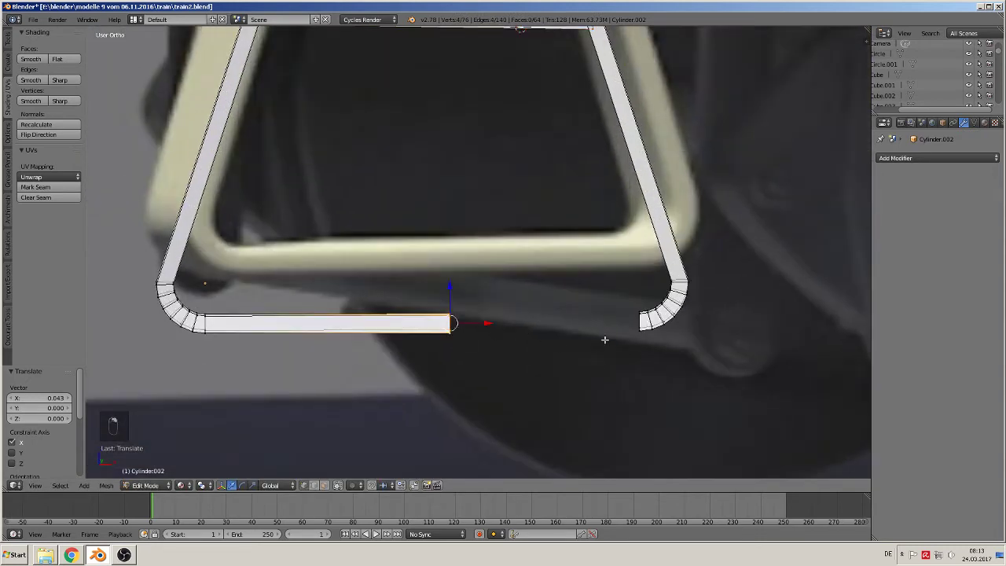
{"action": "key", "text": "space"}
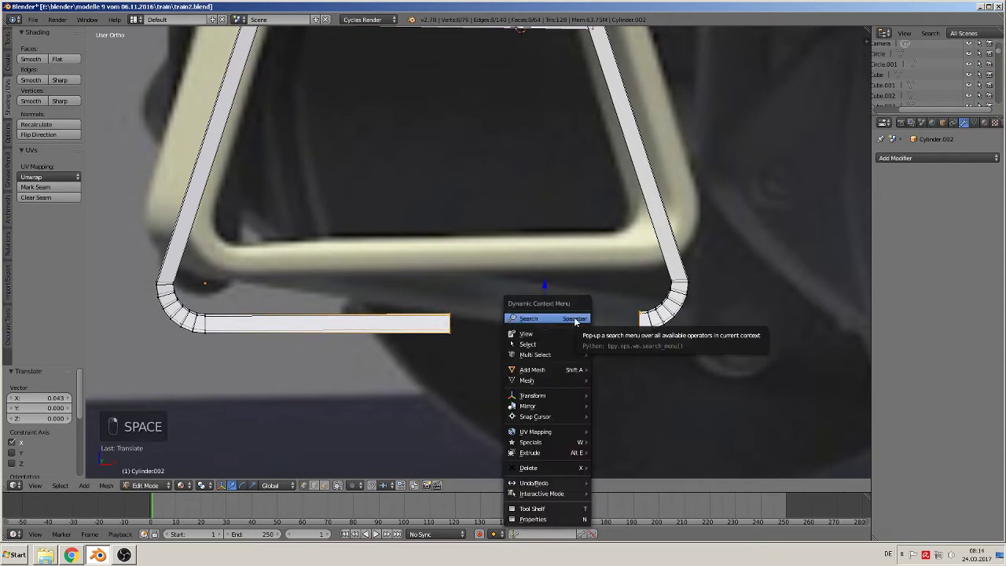
{"action": "left_click", "coordinate": [575, 318]}
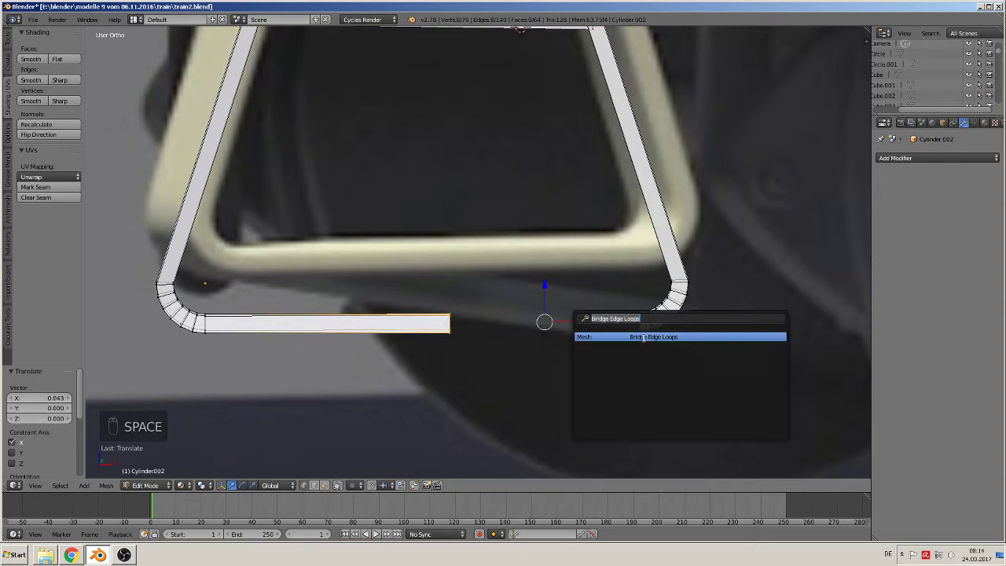
{"action": "left_click", "coordinate": [643, 338]}
{"action": "key", "text": "Tab"}
- Move the completed step frame 0.205 along X and -0.019 along Z so it hangs beneath the rectangular bracket
{"action": "scroll", "coordinate": [555, 363], "scroll_direction": "down", "scroll_amount": 6}
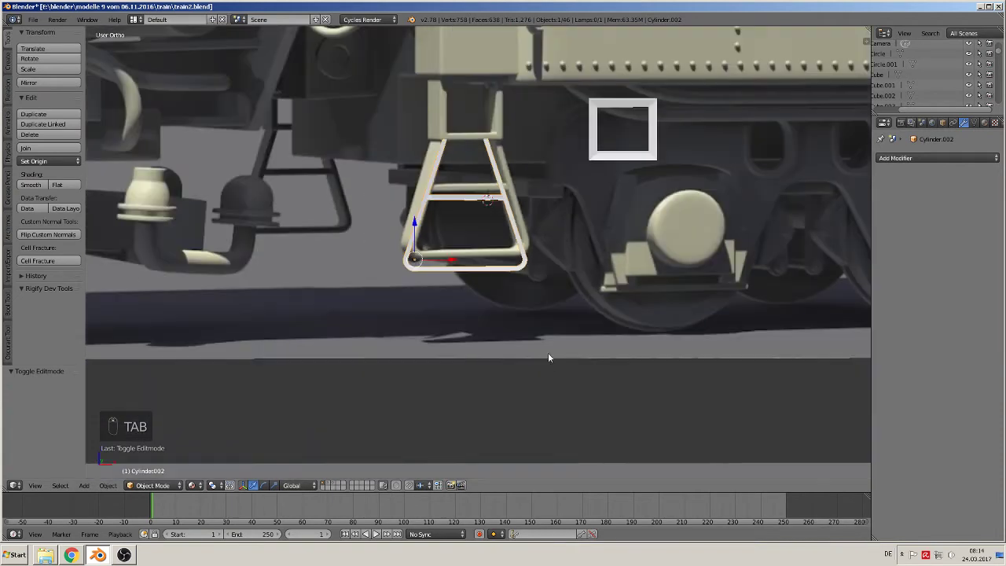
{"action": "key", "text": "shift+d"}
{"action": "key", "text": "x"}
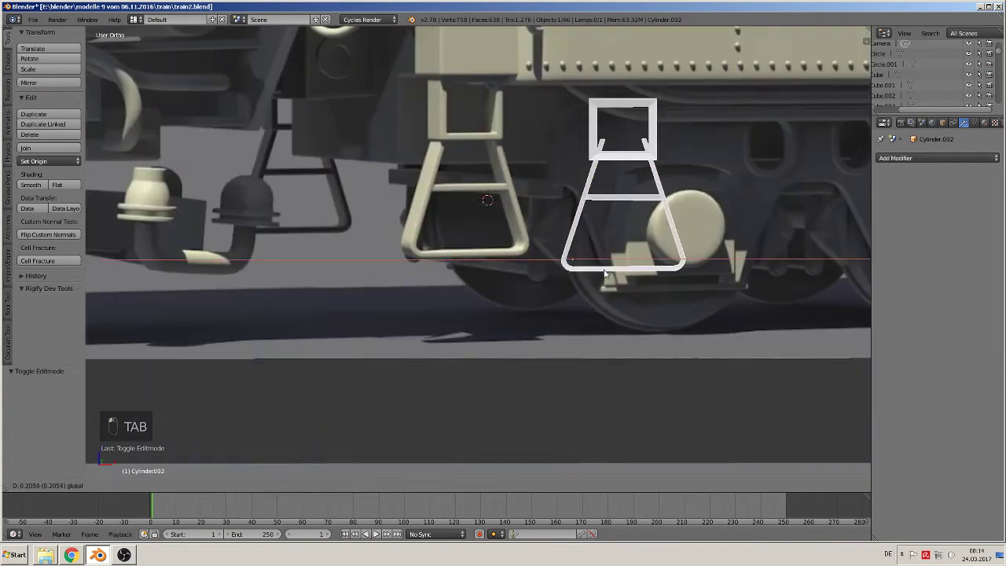
{"action": "left_click", "coordinate": [605, 273]}
{"action": "key", "text": "g"}
{"action": "key", "text": "z"}
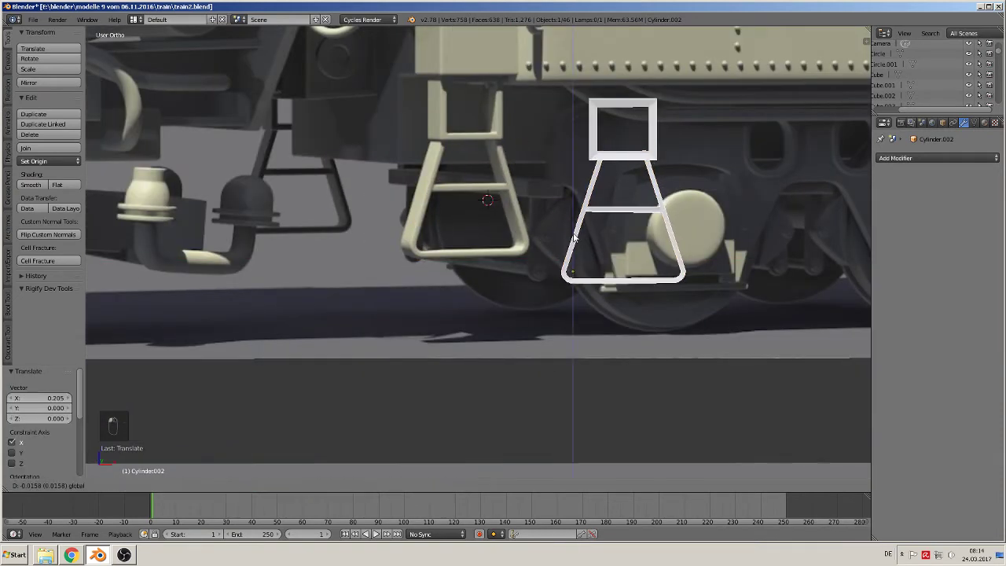
{"action": "left_click", "coordinate": [574, 239]}
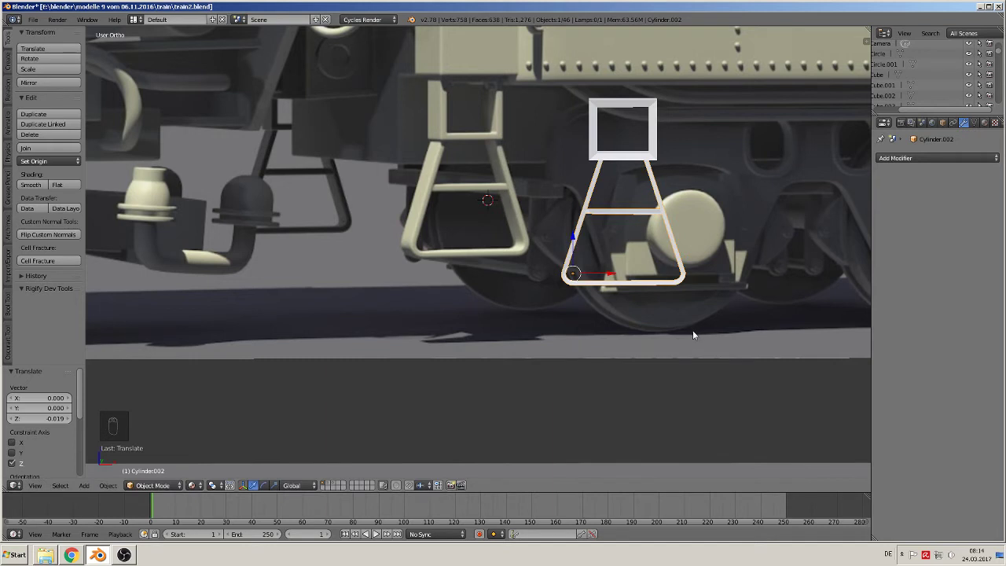
- Raise the step frame's lower bar together with its rounded corners 0.024 along Z
{"action": "key", "text": "Tab"}
{"action": "key", "text": "a"}
{"action": "key", "text": "a"}
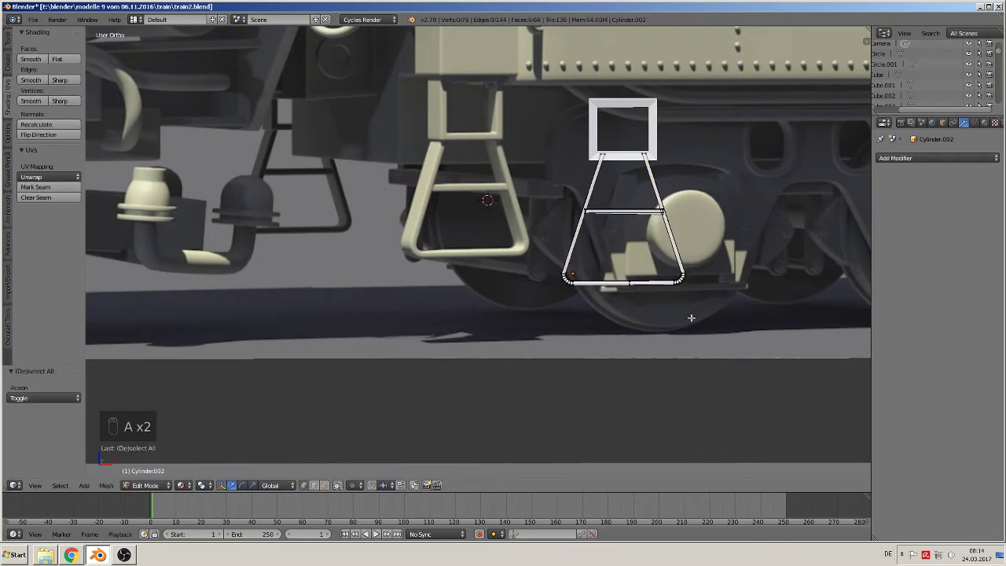
{"action": "key", "text": "b"}
{"action": "left_click_drag", "start_coordinate": [702, 292], "coordinate": [522, 269]}
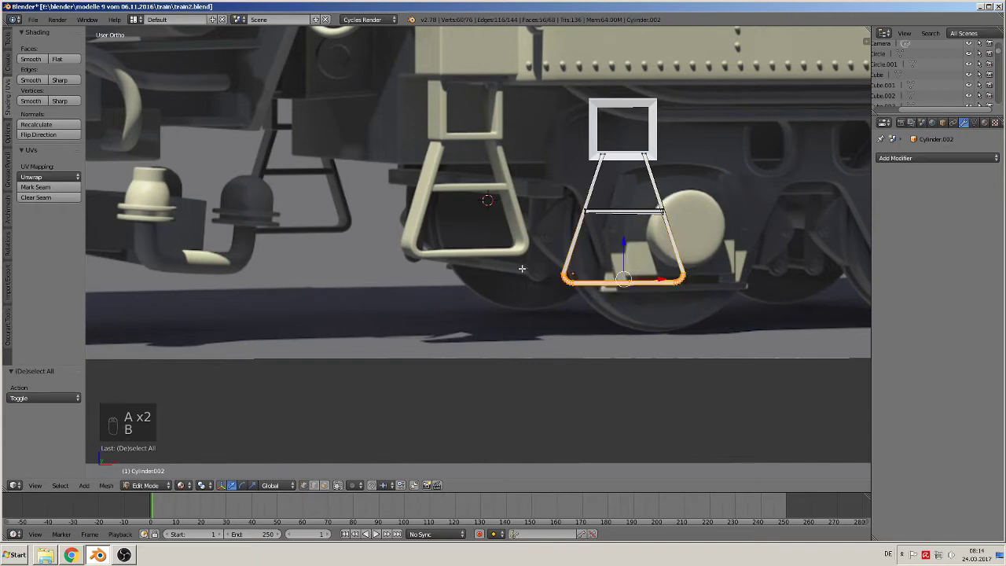
{"action": "key", "text": "g"}
{"action": "key", "text": "z"}
{"action": "left_click", "coordinate": [628, 238]}
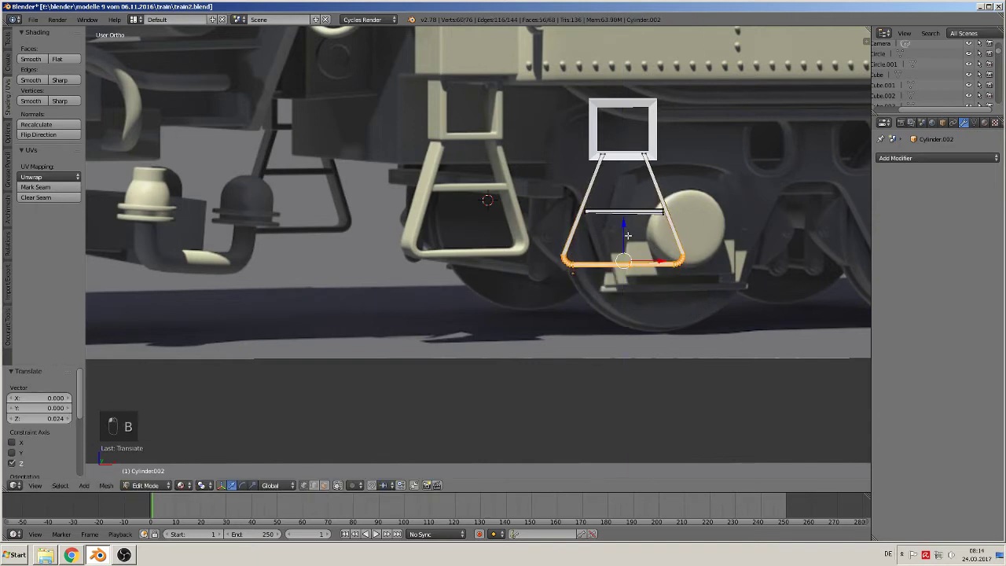
{"action": "key", "text": "s"}
{"action": "key", "text": "x"}
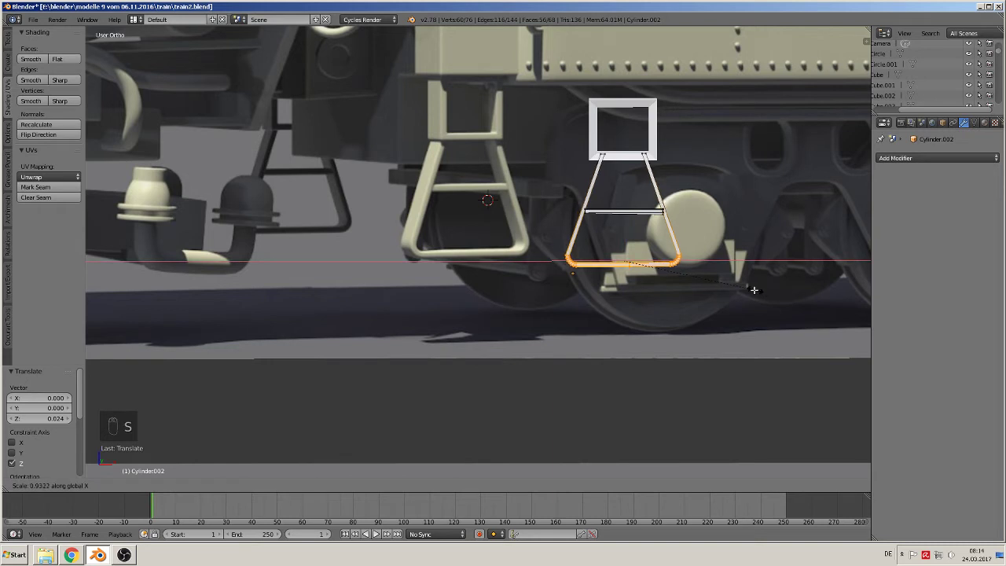
{"action": "left_click", "coordinate": [752, 289]}
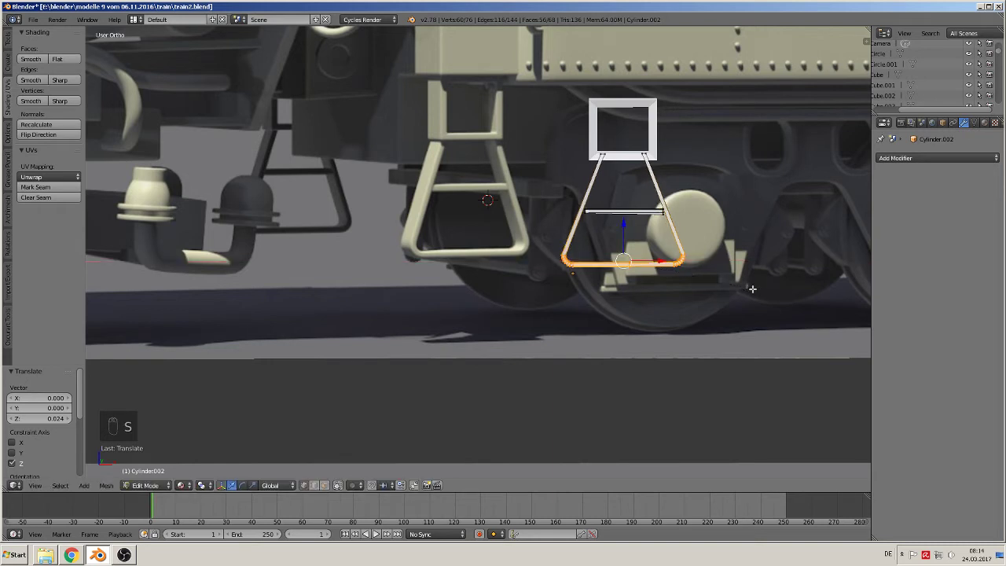
- Narrow the lower bar and its rounded corners slightly along X, and leave mesh editing
{"action": "key", "text": "s"}
{"action": "key", "text": "x"}
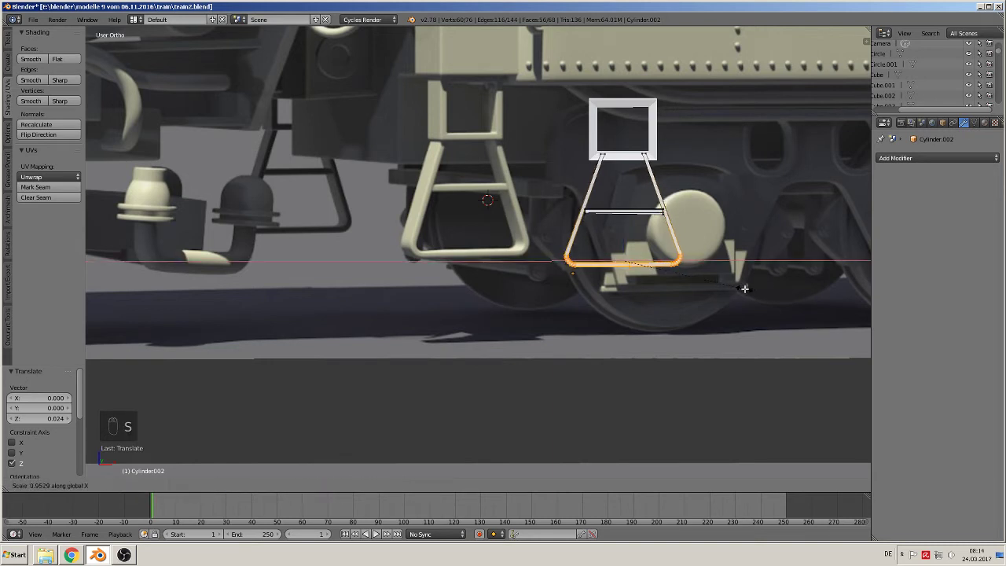
{"action": "left_click", "coordinate": [738, 287]}
{"action": "key", "text": "Tab"}
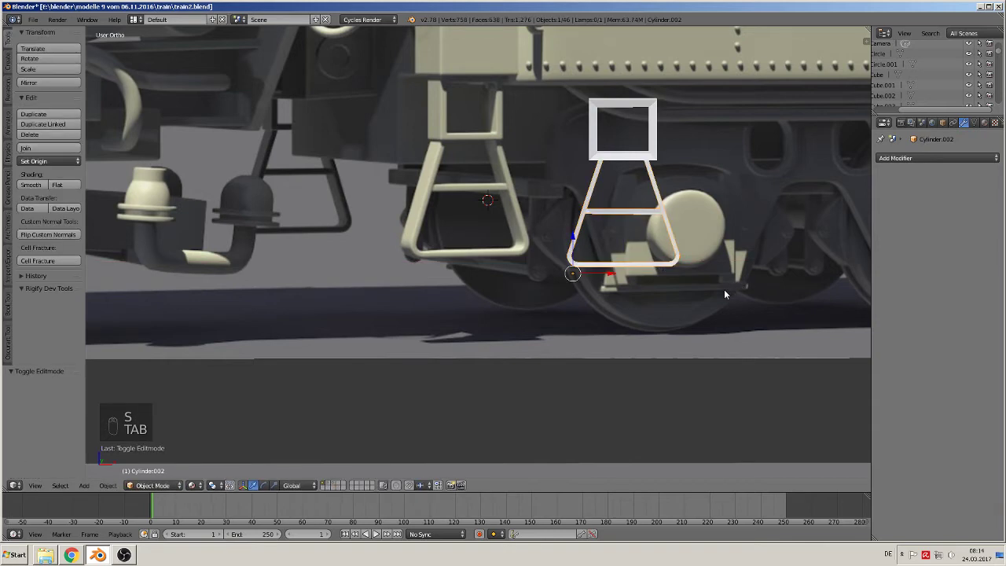
- Shift the step frame -0.092 along Y towards the bracket, and bring the rung's stray vertex back -0.091 along Y
{"action": "middle_click_drag", "start_coordinate": [724, 290], "coordinate": [646, 246]}
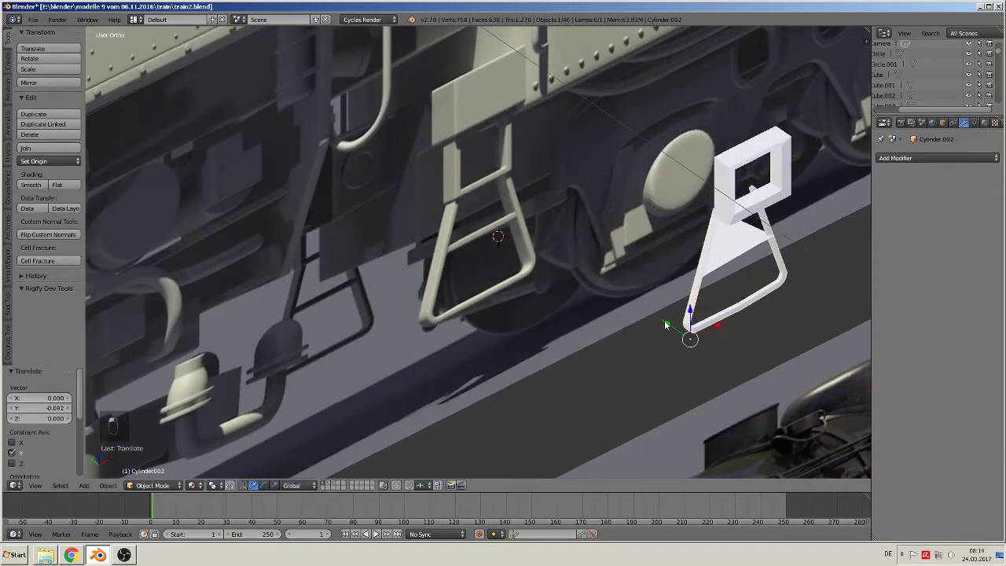
{"action": "key", "text": "Tab"}
{"action": "middle_click_drag", "start_coordinate": [691, 314], "coordinate": [733, 204]}
{"action": "right_click", "coordinate": [756, 200]}
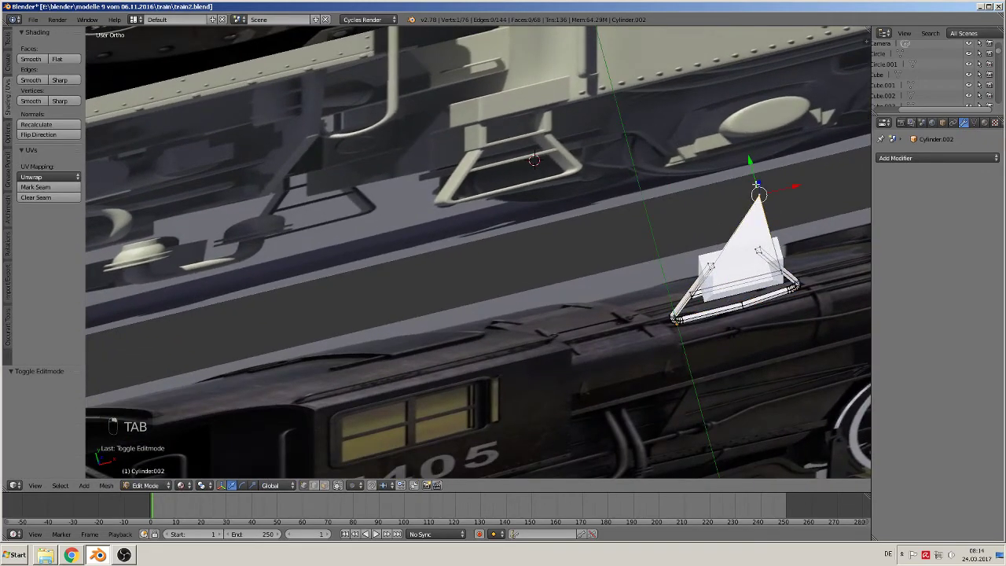
{"action": "key", "text": "g"}
{"action": "key", "text": "y"}
{"action": "left_click", "coordinate": [760, 234]}
{"action": "middle_click_drag", "start_coordinate": [761, 234], "coordinate": [712, 216]}
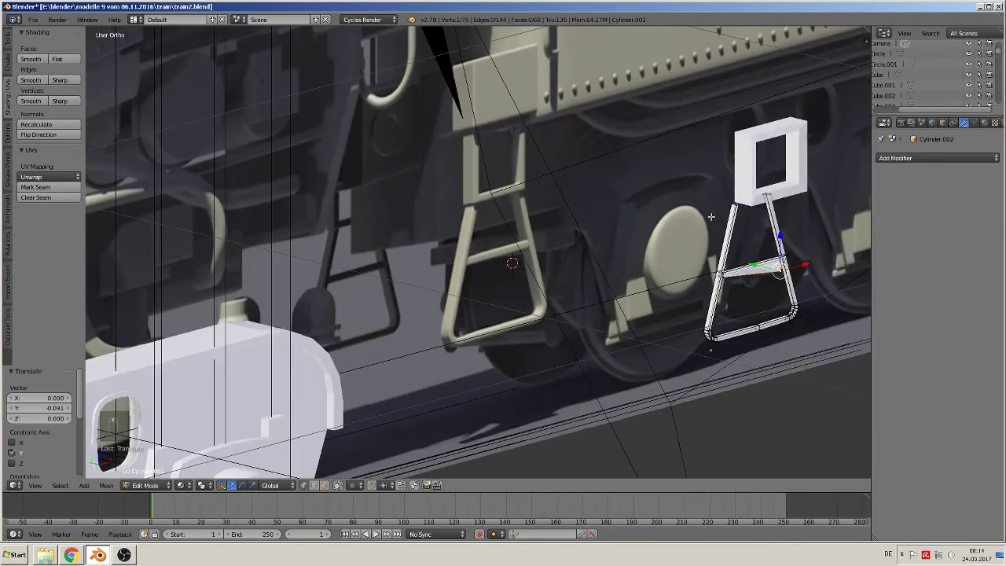
{"action": "key", "text": "Tab"}
- Open the step frame's mesh for editing and try an edge-loop selection along its outline
{"action": "middle_click_drag", "start_coordinate": [731, 334], "coordinate": [739, 354]}
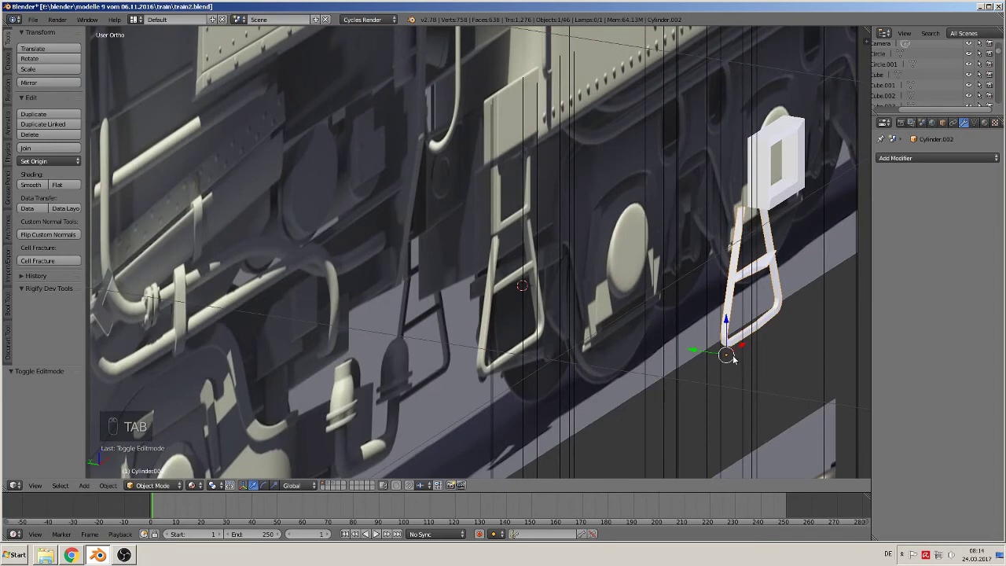
{"action": "key", "text": "s"}
{"action": "key", "text": "Tab"}
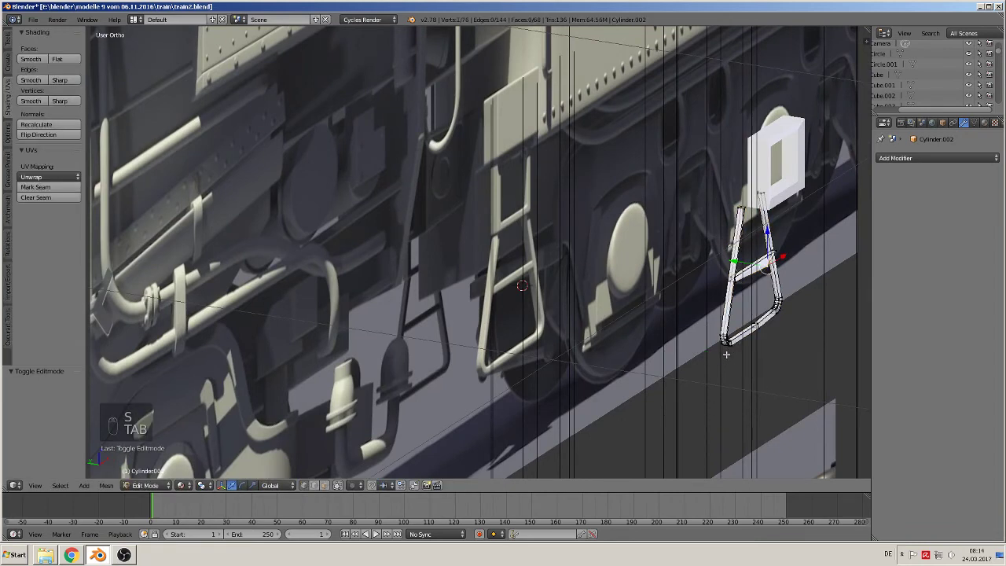
{"action": "key", "text": "a"}
{"action": "key", "text": "a"}
{"action": "key", "text": "a"}
{"action": "key", "text": "a"}
{"action": "right_click", "coordinate": [720, 323], "text": "alt"}
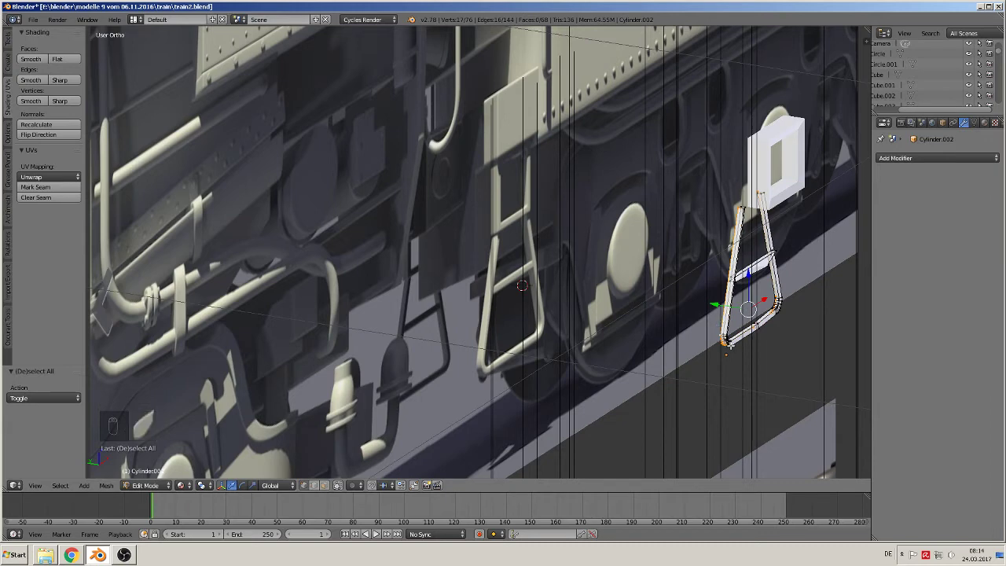
{"action": "mouse_move", "coordinate": [719, 323]}
{"action": "middle_mouse_down"}
{"action": "mouse_move", "coordinate": [687, 320]}
{"action": "mouse_move", "coordinate": [715, 333]}
{"action": "middle_mouse_up"}
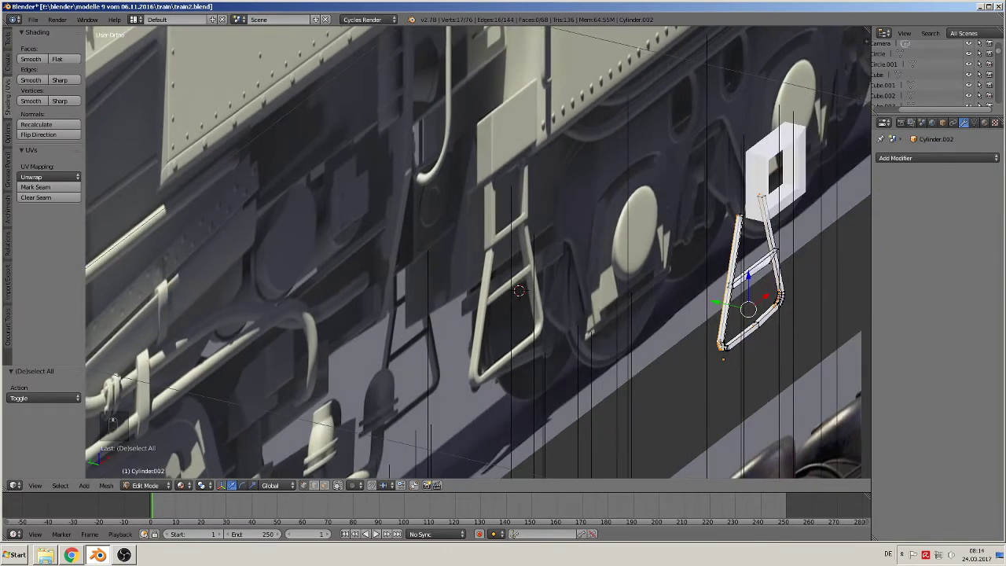
{"action": "key", "text": "a"}
- Select the rear edge loops of the frame's outline with the rung's rear face, and shift them 0.013 along Y to thicken it
{"action": "scroll", "coordinate": [727, 327], "scroll_direction": "up", "scroll_amount": 3}
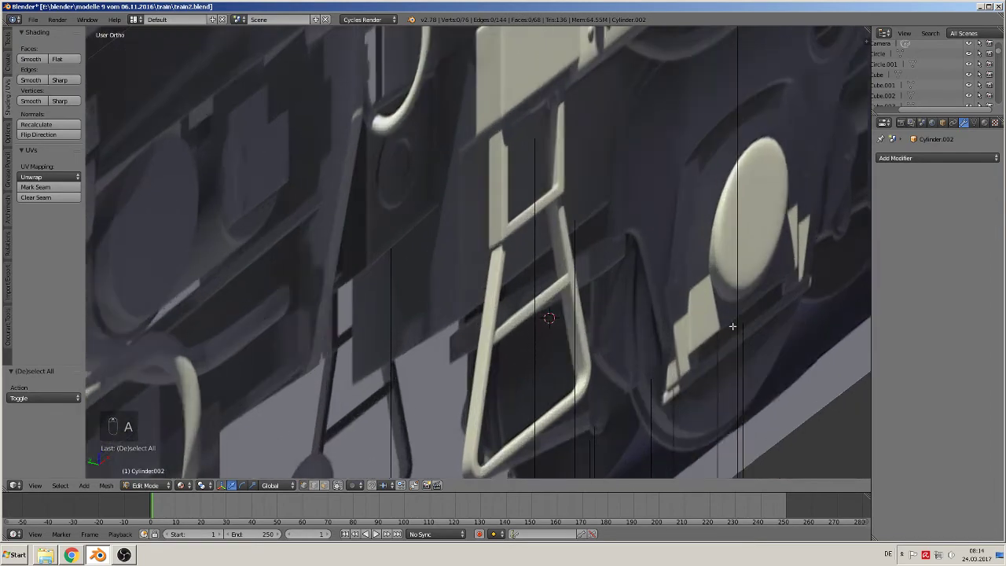
{"action": "middle_click_drag", "start_coordinate": [754, 334], "coordinate": [461, 285], "text": "shift"}
{"action": "scroll", "coordinate": [678, 330], "scroll_direction": "up", "scroll_amount": 5}
{"action": "middle_click_drag", "start_coordinate": [711, 359], "coordinate": [462, 292], "text": "shift"}
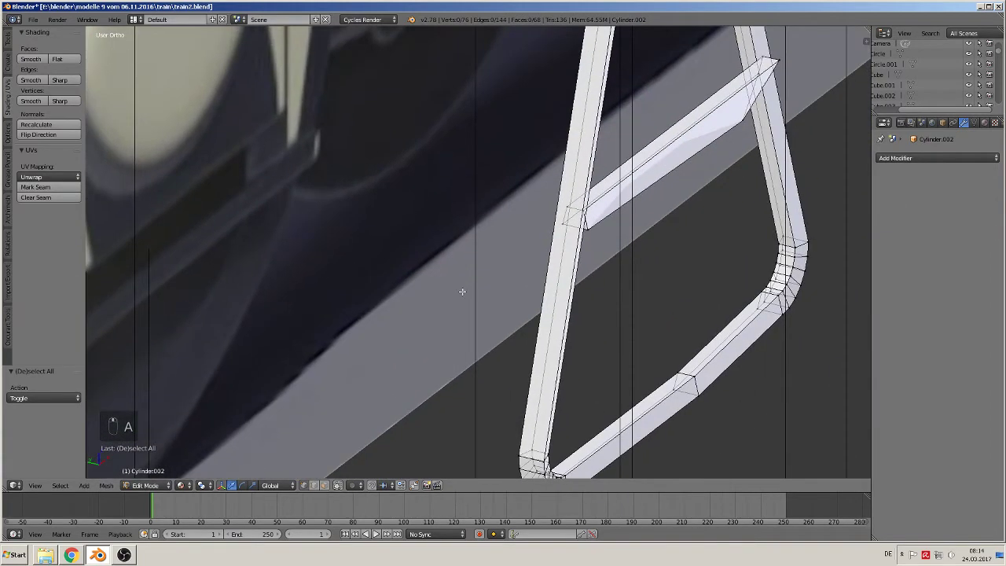
{"action": "left_click", "coordinate": [541, 319], "text": "alt"}
{"action": "middle_click_drag", "start_coordinate": [621, 331], "coordinate": [469, 368]}
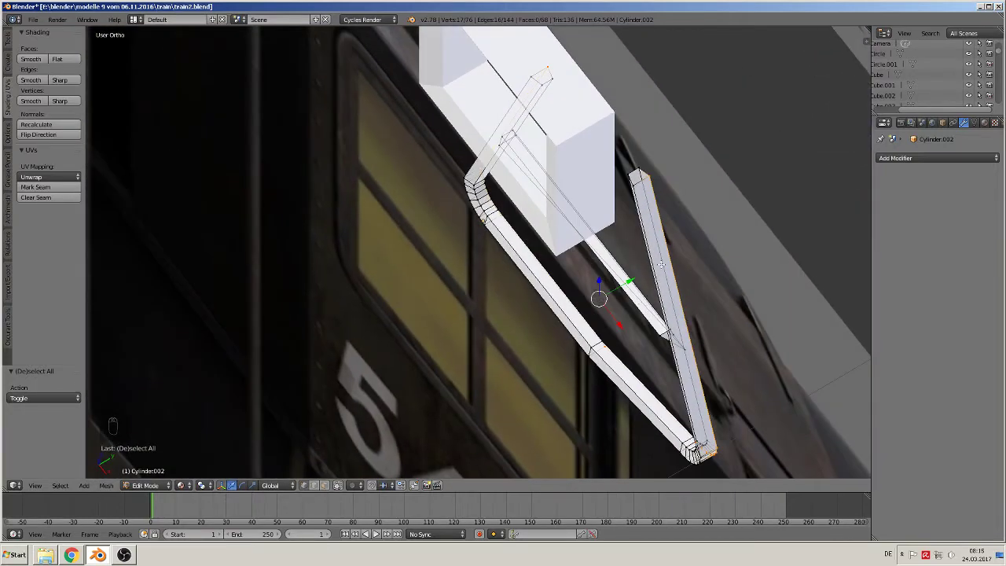
{"action": "left_click", "coordinate": [662, 256], "text": "alt+shift"}
{"action": "middle_click_drag", "start_coordinate": [632, 284], "coordinate": [660, 199]}
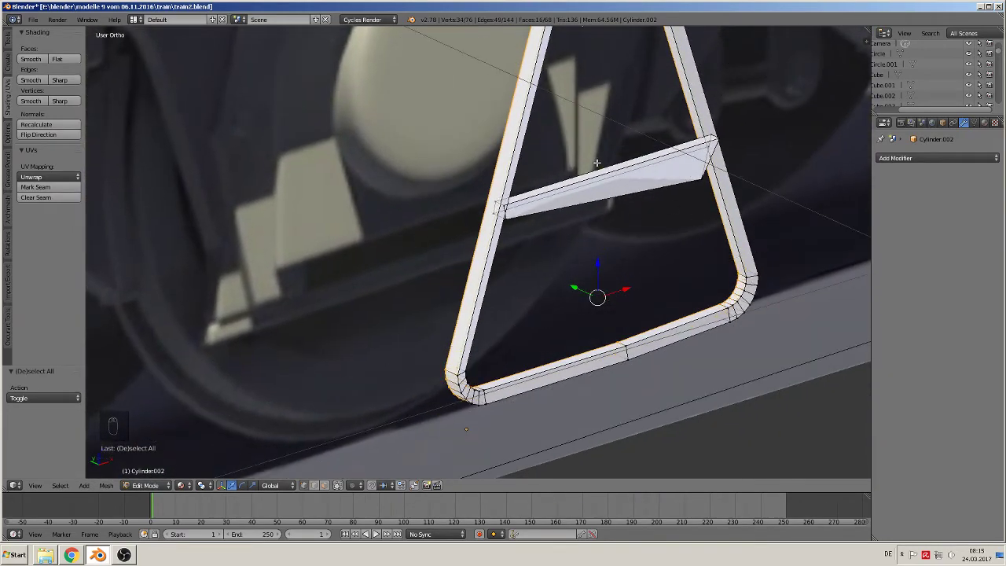
{"action": "right_click", "coordinate": [568, 193], "text": "shift"}
{"action": "scroll", "coordinate": [568, 246], "scroll_direction": "down", "scroll_amount": 2}
{"action": "middle_click_drag", "start_coordinate": [567, 247], "coordinate": [598, 250]}
{"action": "mouse_move", "coordinate": [578, 319]}
{"action": "middle_mouse_down"}
{"action": "mouse_move", "coordinate": [621, 290]}
{"action": "mouse_move", "coordinate": [619, 299]}
{"action": "middle_mouse_up"}
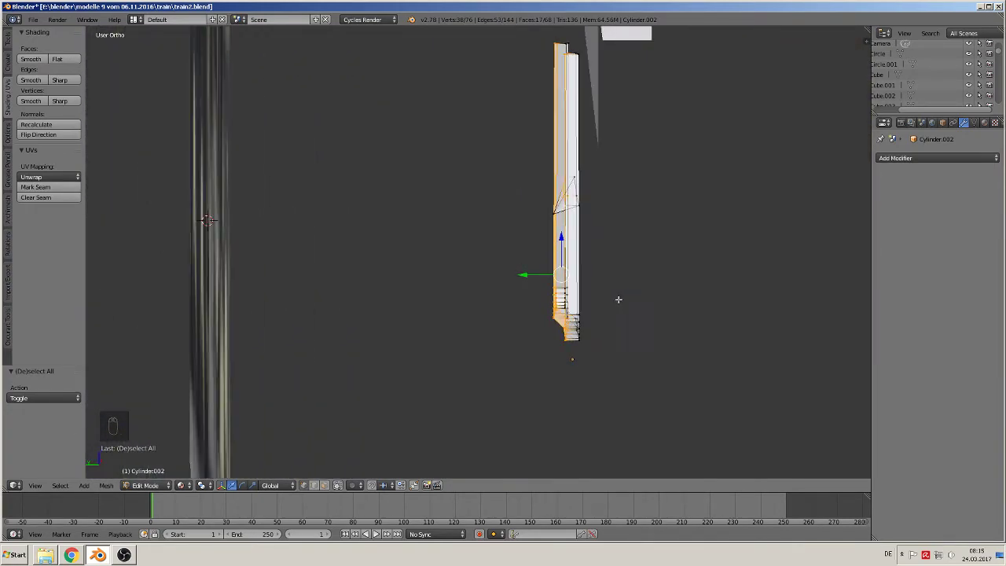
{"action": "left_click_drag", "start_coordinate": [520, 279], "coordinate": [496, 272]}
{"action": "middle_click_drag", "start_coordinate": [497, 272], "coordinate": [427, 275]}
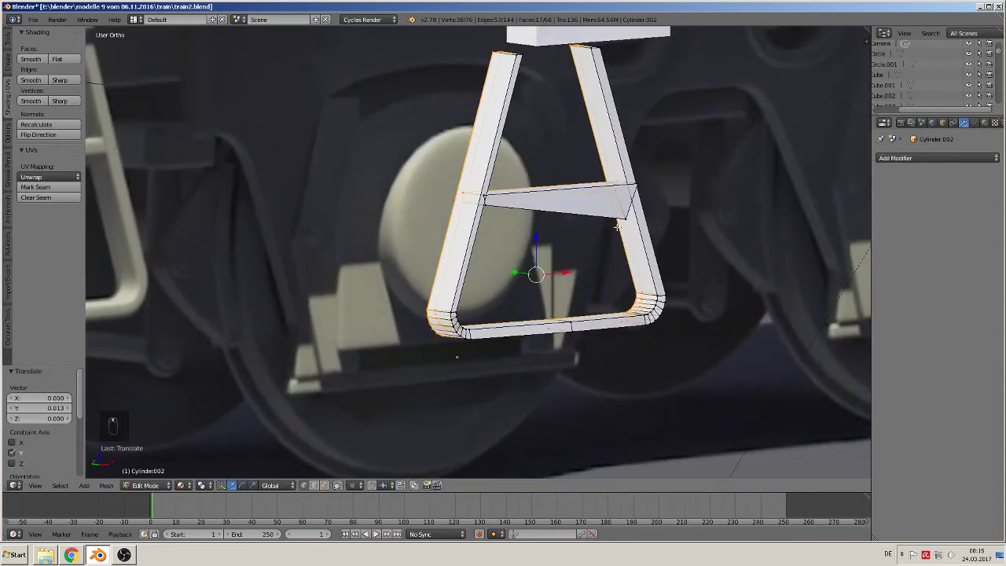
- Raise the rung's sagging corner vertex 0.014 along Z to straighten the rung, and leave mesh editing
{"action": "right_click", "coordinate": [623, 221]}
{"action": "left_click_drag", "start_coordinate": [627, 182], "coordinate": [621, 153]}
{"action": "middle_click_drag", "start_coordinate": [622, 153], "coordinate": [559, 174]}
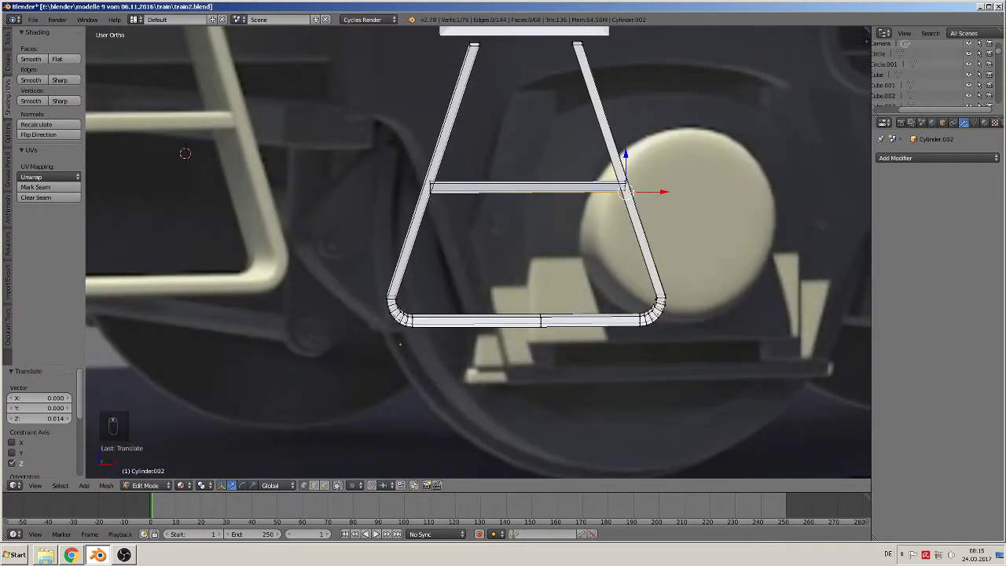
{"action": "scroll", "coordinate": [593, 235], "scroll_direction": "down", "scroll_amount": 5}
{"action": "key", "text": "Tab"}
- Select the rectangular bracket and move it 0.036 along Y over the step frame
{"action": "middle_click_drag", "start_coordinate": [593, 236], "coordinate": [649, 248]}
{"action": "scroll", "coordinate": [569, 200], "scroll_direction": "up", "scroll_amount": 3}
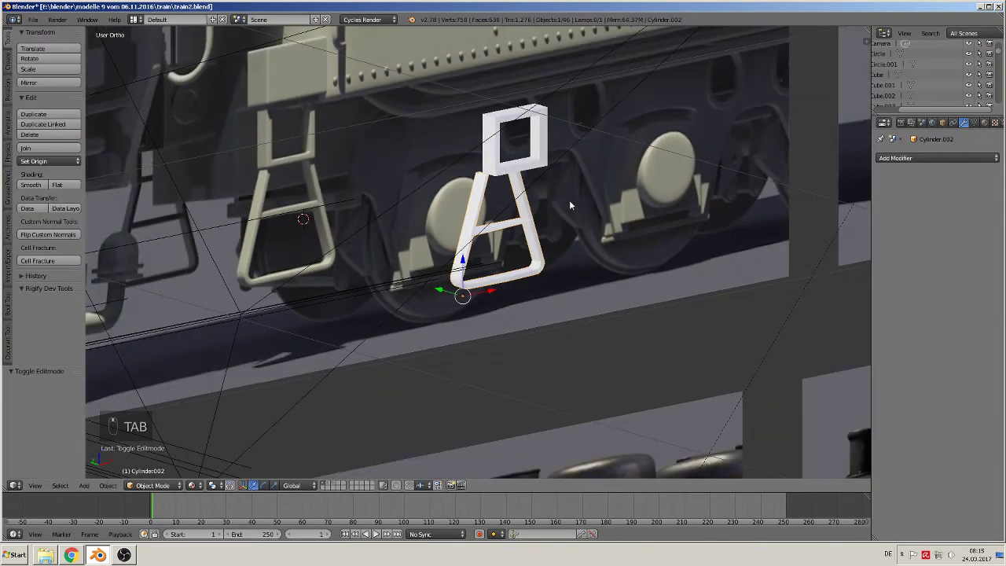
{"action": "right_click", "coordinate": [519, 160]}
{"action": "right_click", "coordinate": [498, 163]}
{"action": "middle_click_drag", "start_coordinate": [498, 163], "coordinate": [545, 197]}
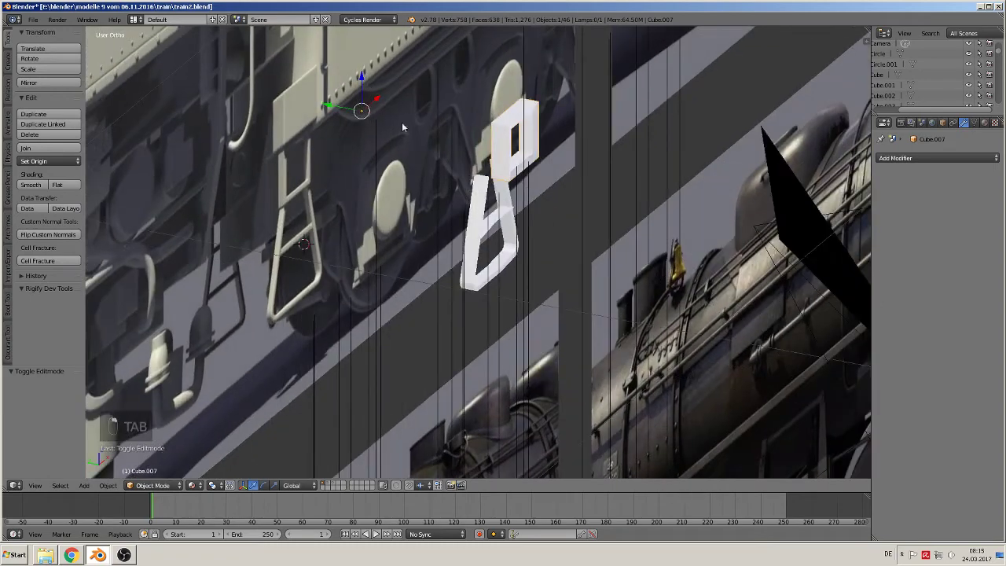
{"action": "left_click_drag", "start_coordinate": [342, 106], "coordinate": [316, 112]}
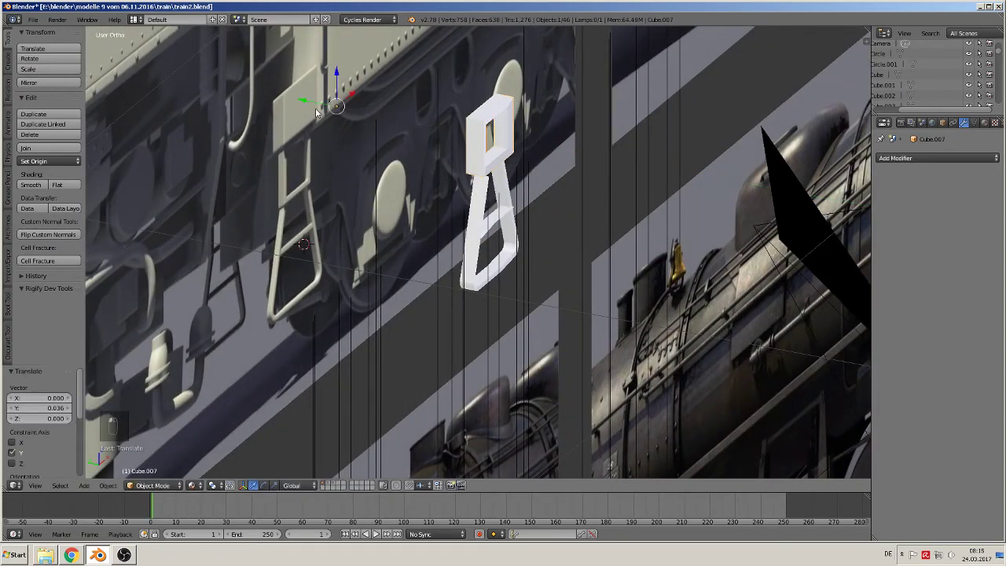
{"action": "middle_click_drag", "start_coordinate": [316, 112], "coordinate": [403, 141]}
- In side view, raise the step frame against the bracket's underside and nudge it 0.002 along Y to align the two
{"action": "key", "text": "KP_1"}
{"action": "key", "text": "KP_3"}
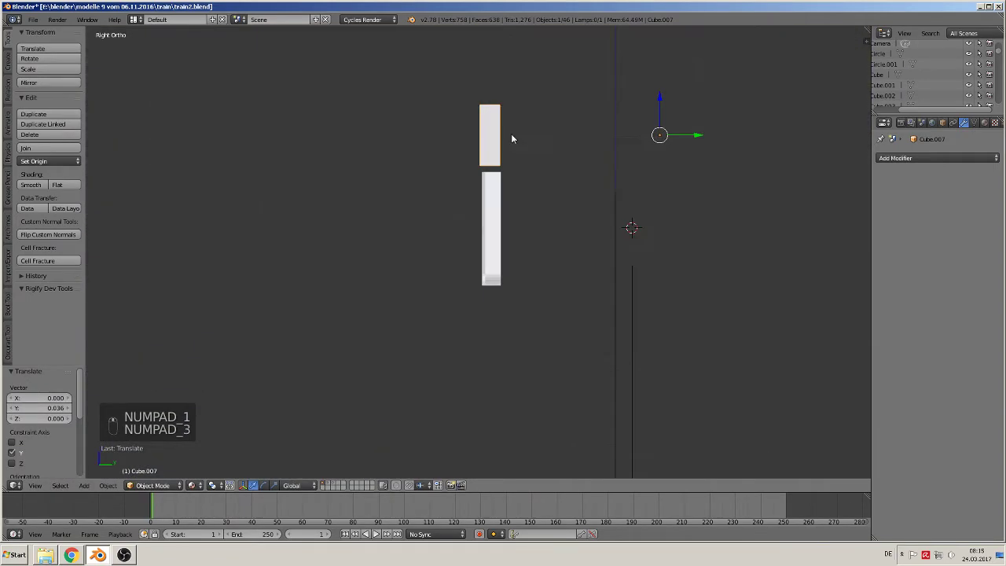
{"action": "right_click", "coordinate": [495, 189]}
{"action": "left_click_drag", "start_coordinate": [485, 261], "coordinate": [483, 252]}
{"action": "left_click_drag", "start_coordinate": [519, 282], "coordinate": [518, 282]}
{"action": "middle_click_drag", "start_coordinate": [519, 281], "coordinate": [673, 285]}
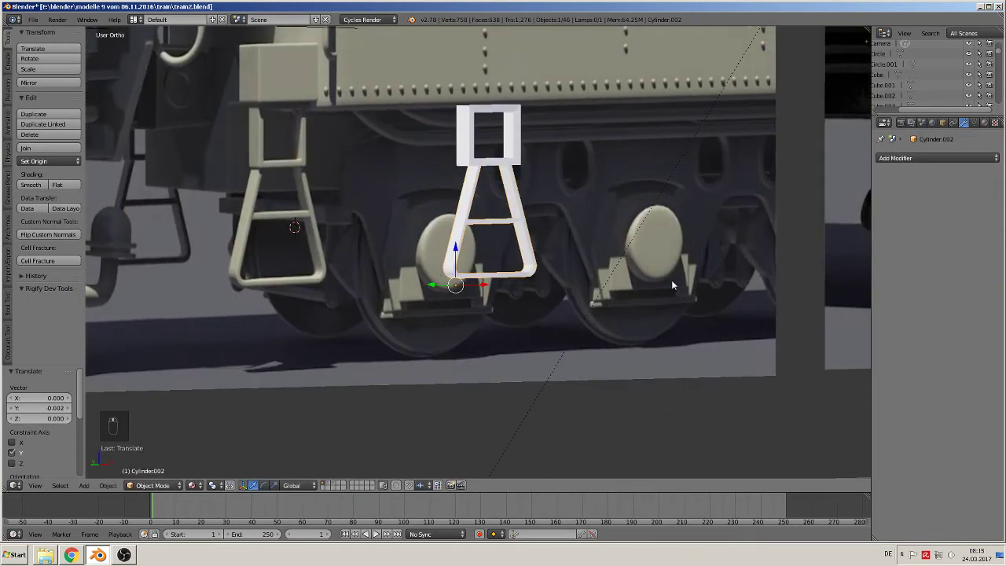
- Scale the step frame's depth to 0.882 along Y
{"action": "middle_click_drag", "start_coordinate": [637, 342], "coordinate": [605, 340]}
{"action": "key", "text": "s"}
{"action": "left_click", "coordinate": [548, 343]}
- Select the rectangular bracket and the step frame together and join them into one object
{"action": "right_click", "coordinate": [505, 198]}
{"action": "middle_click_drag", "start_coordinate": [506, 198], "coordinate": [578, 196]}
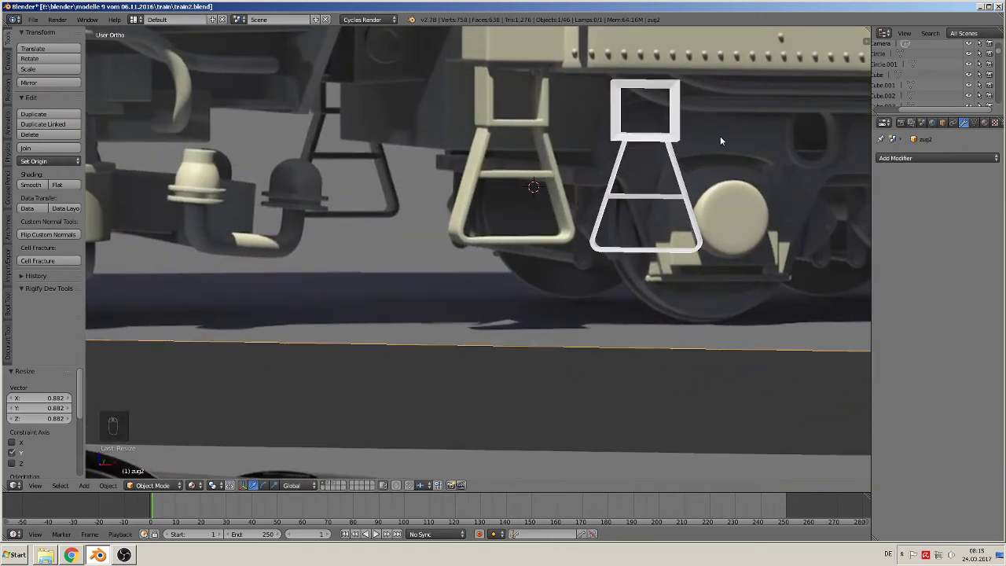
{"action": "right_click", "coordinate": [679, 144]}
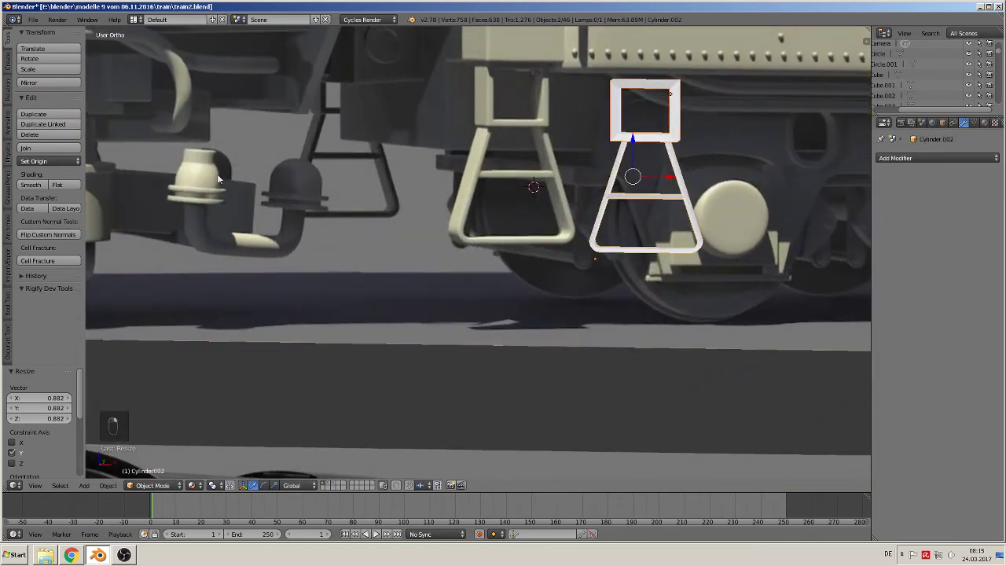
{"action": "left_click", "coordinate": [24, 150]}
{"action": "scroll", "coordinate": [462, 185], "scroll_direction": "down", "scroll_amount": 5}
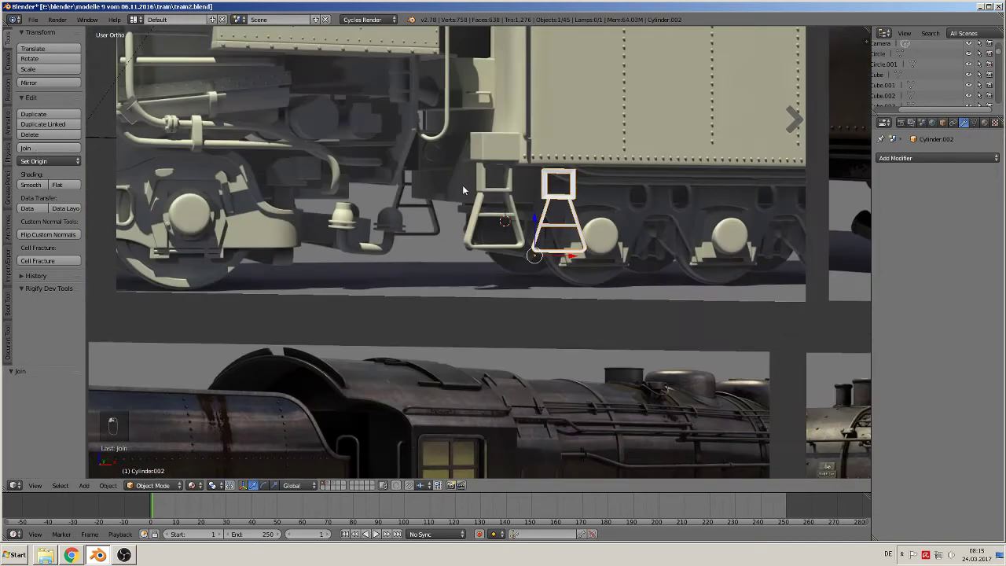
- In front view, move the joined step 0.531 along X and -1.718 along Z, clear of the reference images
{"action": "key", "text": "KP_1"}
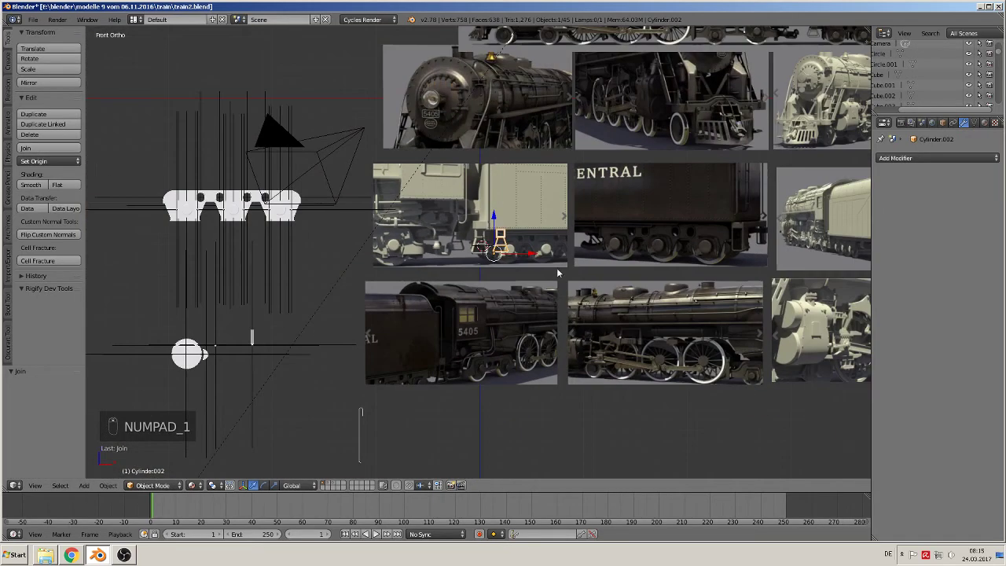
{"action": "key", "text": "g"}
{"action": "left_click", "coordinate": [615, 439]}
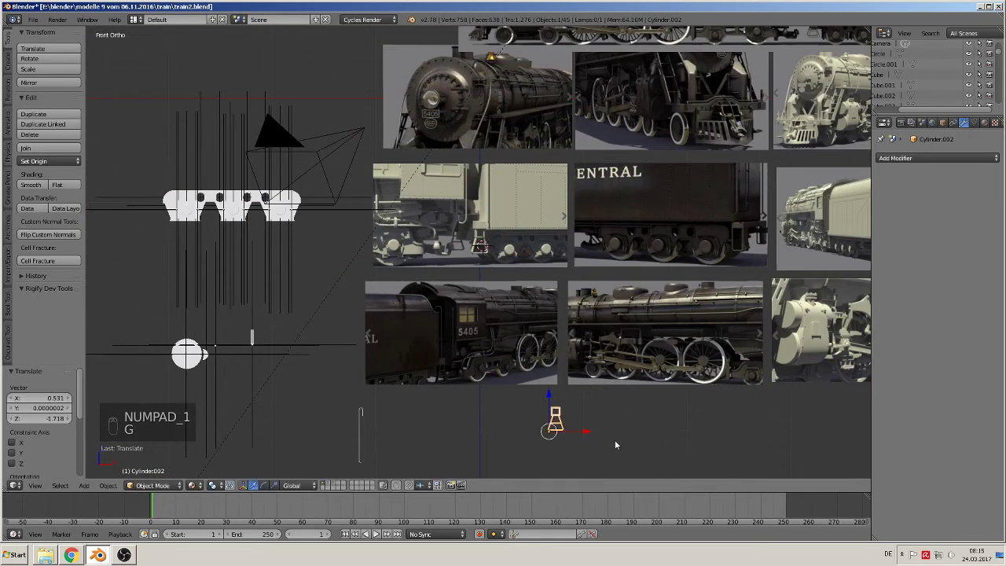
{"action": "middle_click_drag", "start_coordinate": [615, 440], "coordinate": [596, 388], "text": "shift"}
- Transfer the joined step to the layer with the other modelled train parts and display that layer
{"action": "key", "text": "m"}
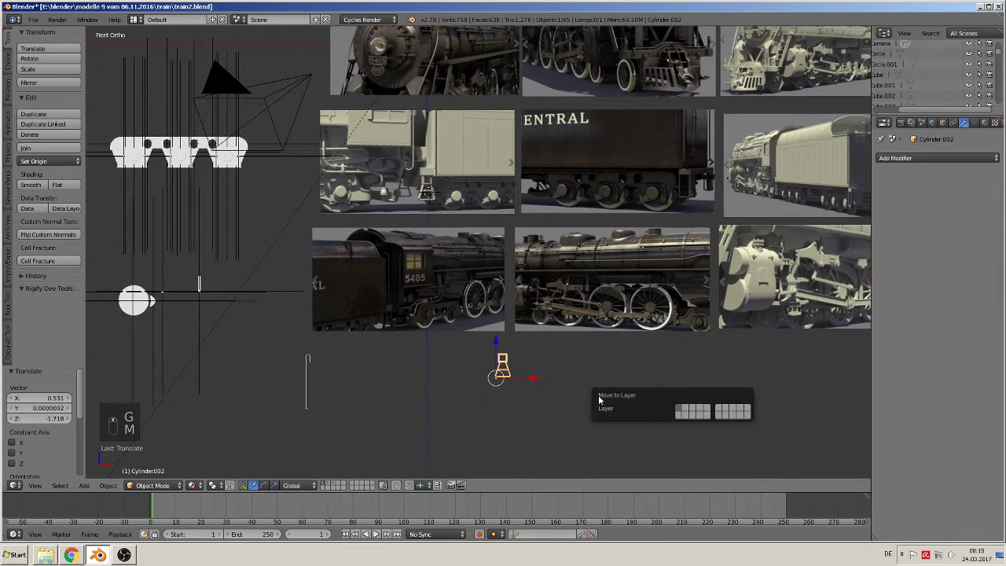
{"action": "left_click", "coordinate": [695, 410]}
{"action": "left_click", "coordinate": [332, 485]}
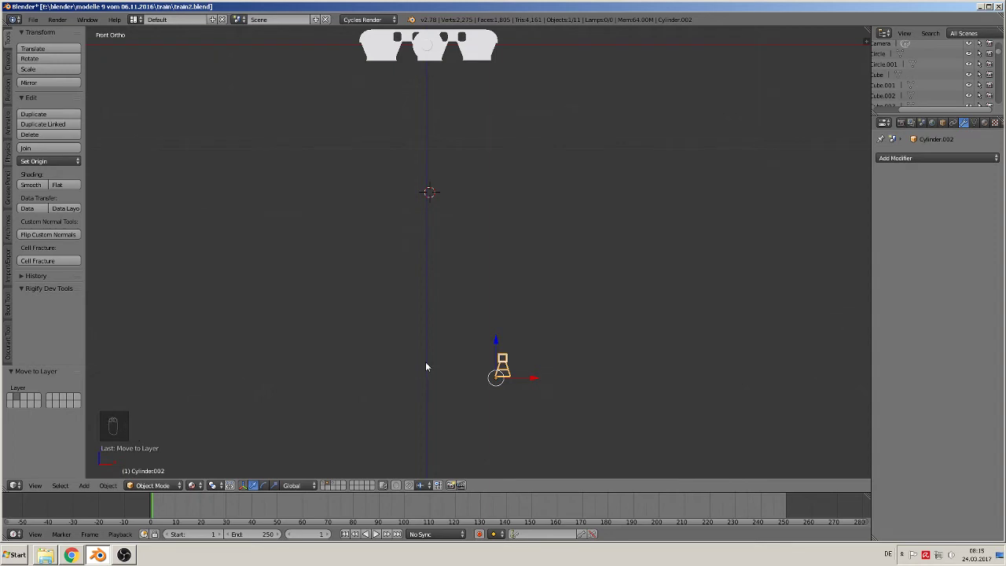
- Set the joined step's origin to its geometry
{"action": "left_click", "coordinate": [45, 162]}
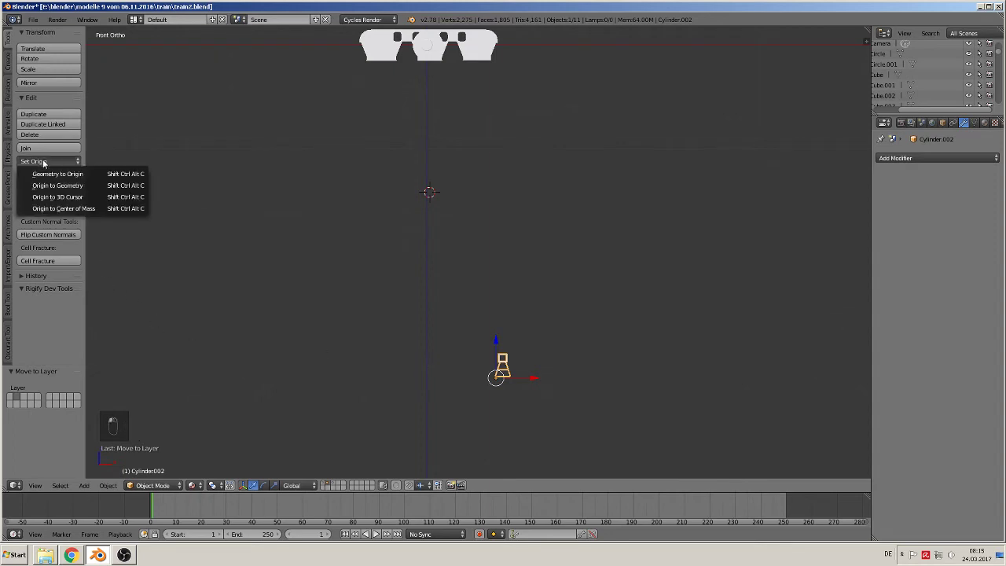
{"action": "left_click", "coordinate": [78, 189]}
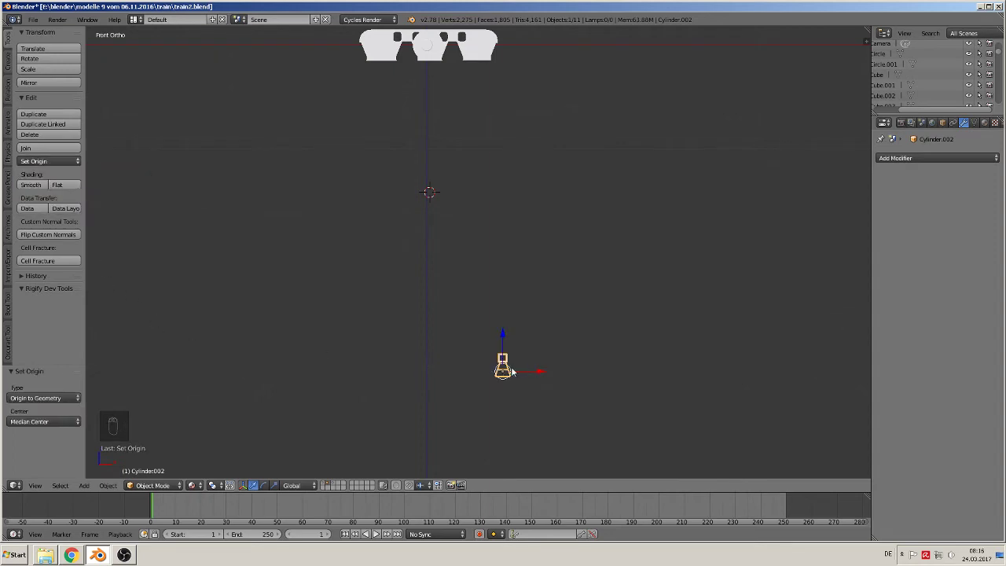
- Clear the joined step's location and assign it to a new group named "little latter"
{"action": "key", "text": "alt+g"}
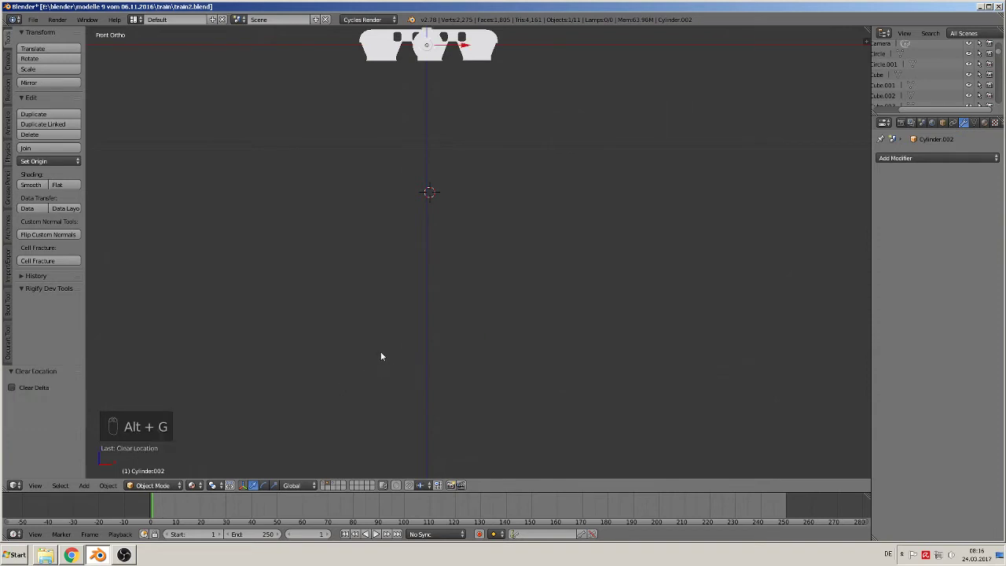
{"action": "key", "text": "ctrl+g"}
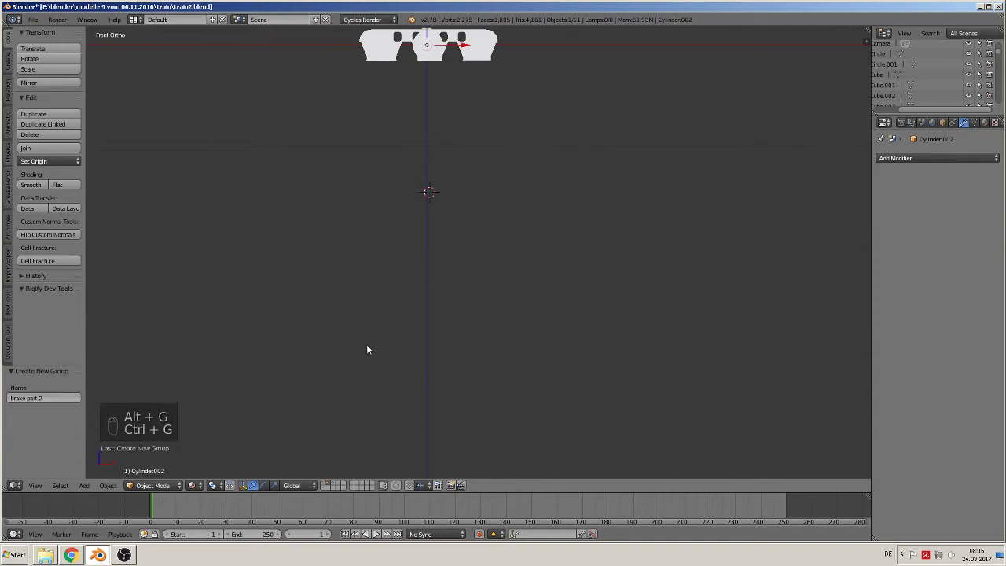
{"action": "left_click", "coordinate": [43, 397]}
{"action": "type", "text": "little"}
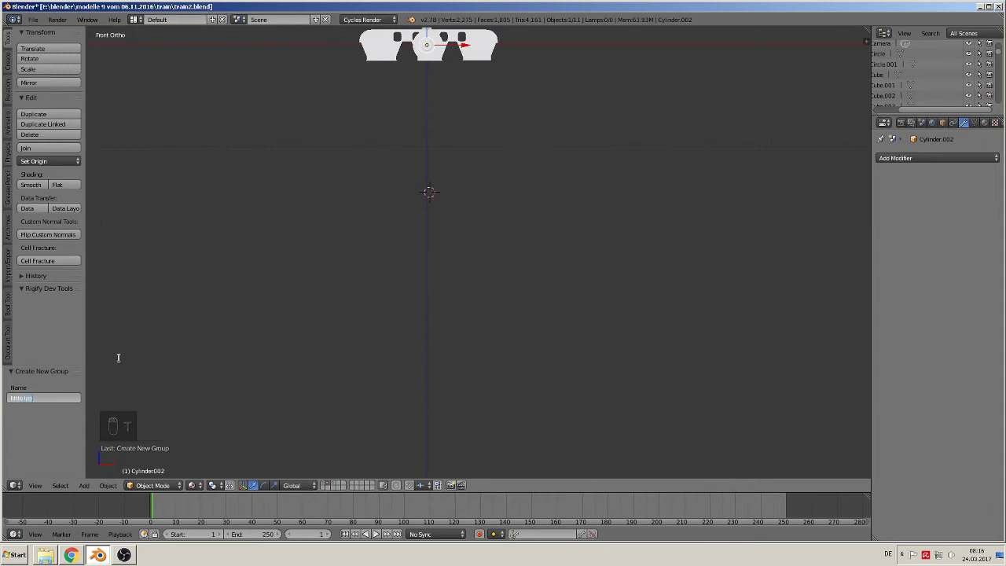
{"action": "type", "text": " leette"}
{"action": "key", "text": "Left"}
{"action": "key", "text": "Left"}
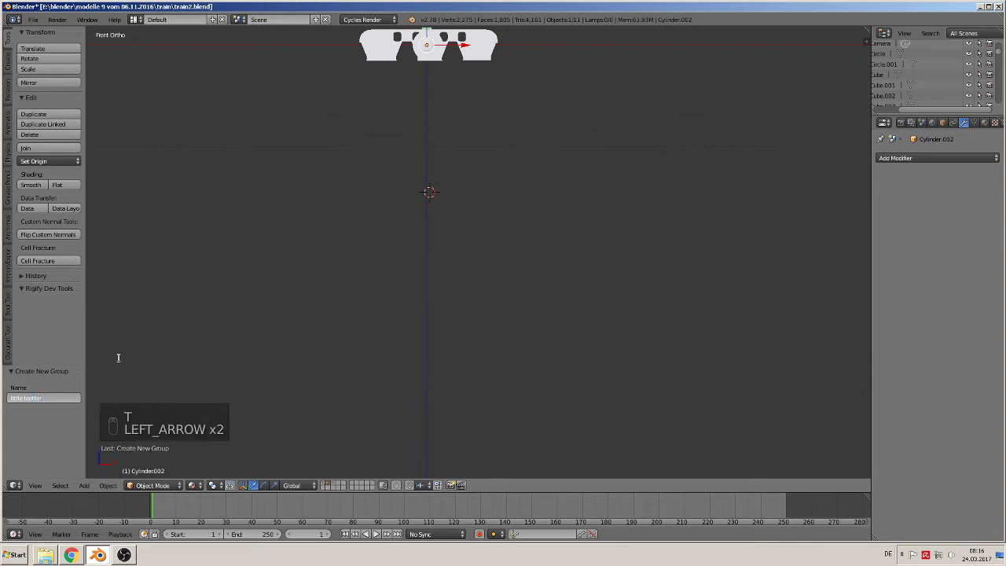
{"action": "key", "text": "BackSpace"}
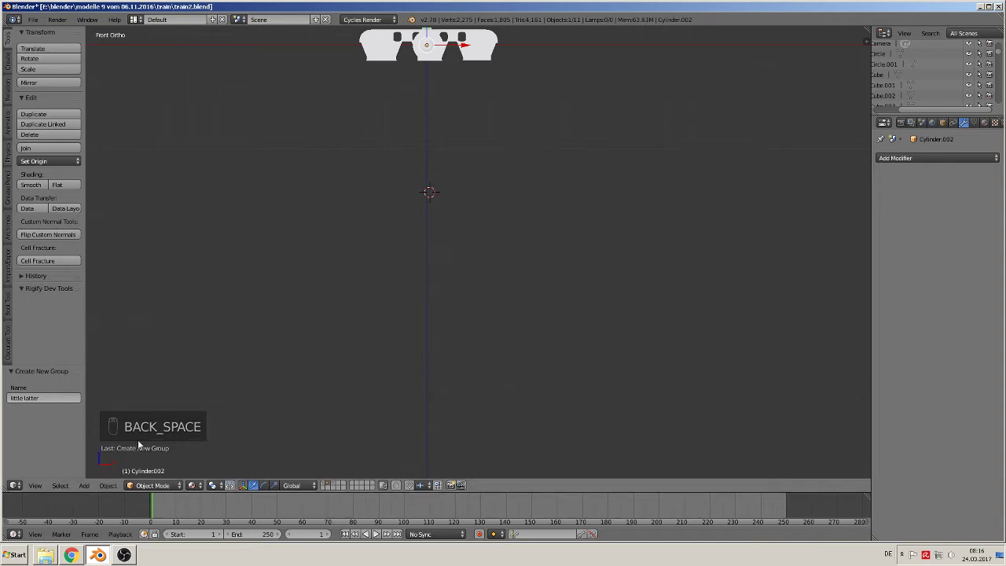
- Show the reference image layer, place the 3D cursor below the assembled wheel parts and add a "little latter" group instance there
{"action": "left_click", "coordinate": [325, 485]}
{"action": "scroll", "coordinate": [312, 398], "scroll_direction": "down", "scroll_amount": 4}
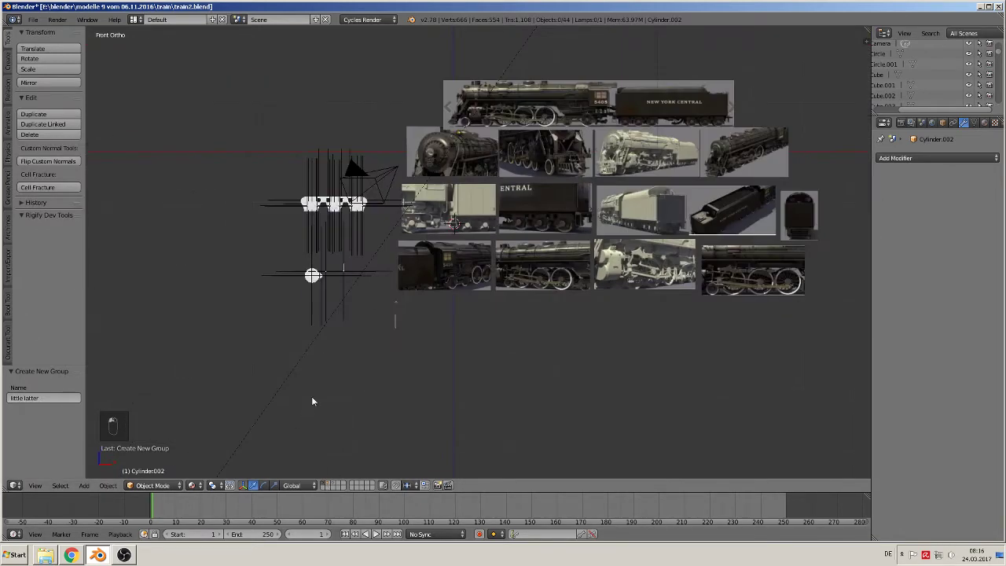
{"action": "left_click", "coordinate": [348, 297]}
{"action": "left_click", "coordinate": [84, 485]}
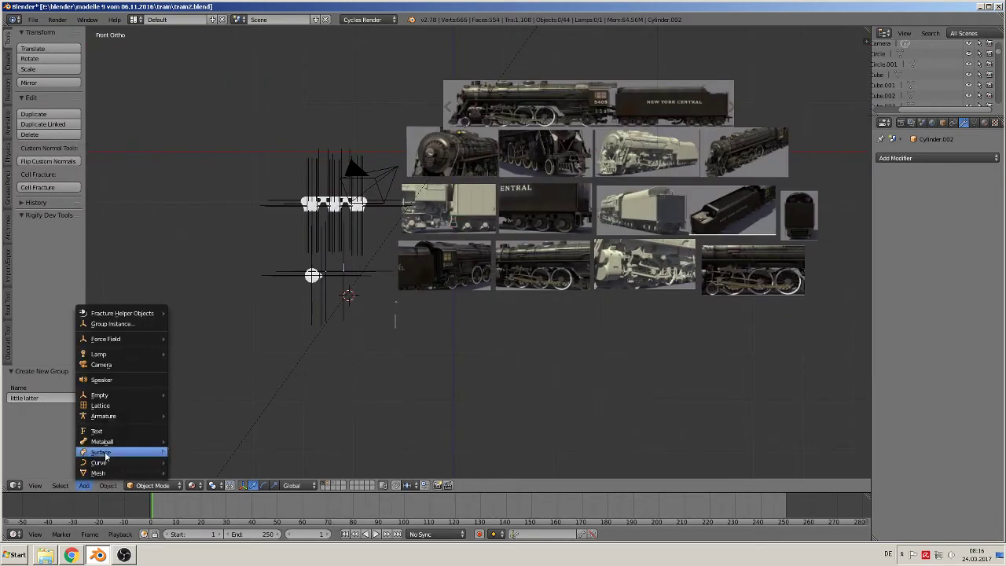
{"action": "left_click", "coordinate": [100, 324]}
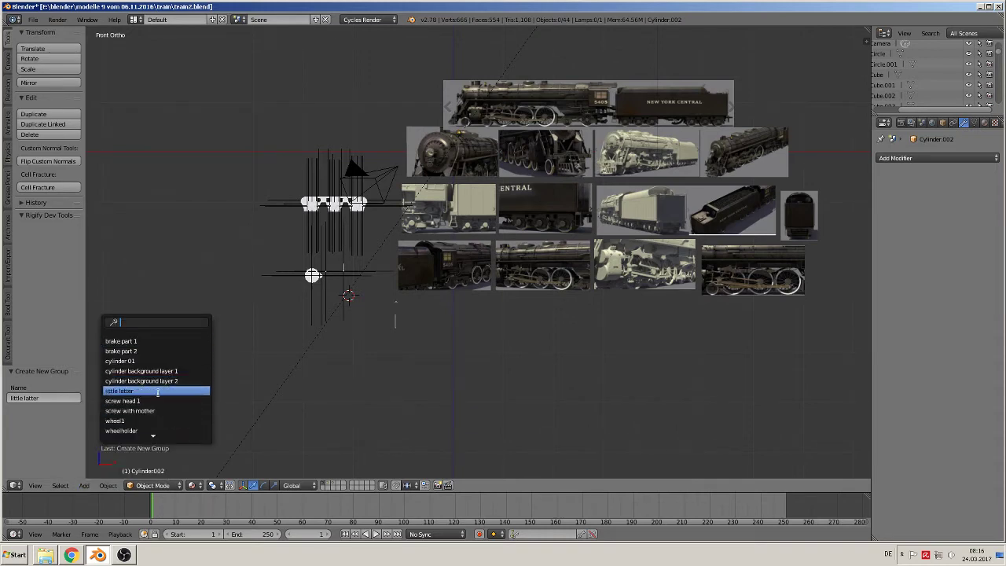
{"action": "left_click", "coordinate": [119, 390]}
- Move the "little latter" instance 0.485 along Z and save the file
{"action": "scroll", "coordinate": [231, 366], "scroll_direction": "up", "scroll_amount": 4}
{"action": "left_click_drag", "start_coordinate": [211, 307], "coordinate": [214, 262]}
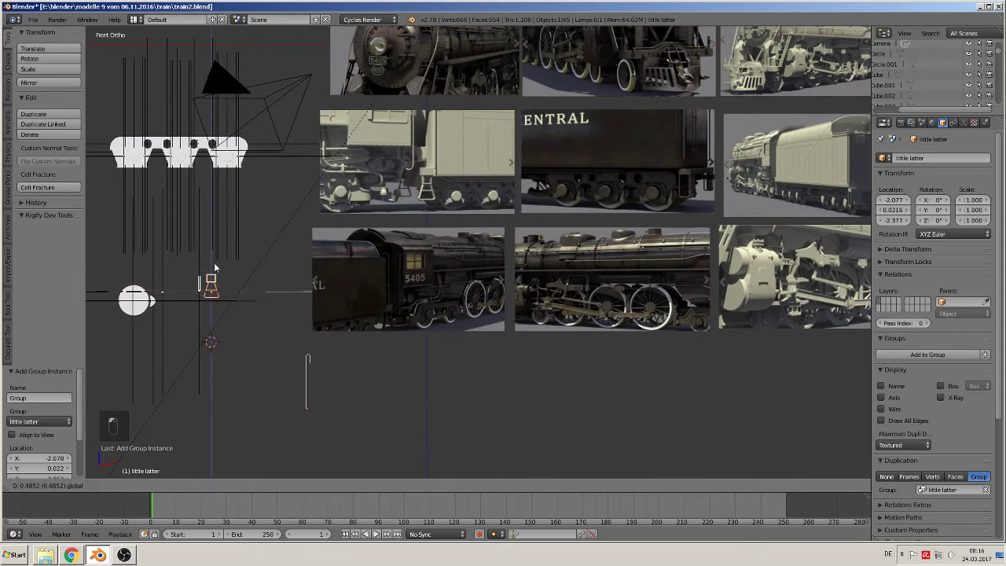
{"action": "left_click", "coordinate": [33, 20]}
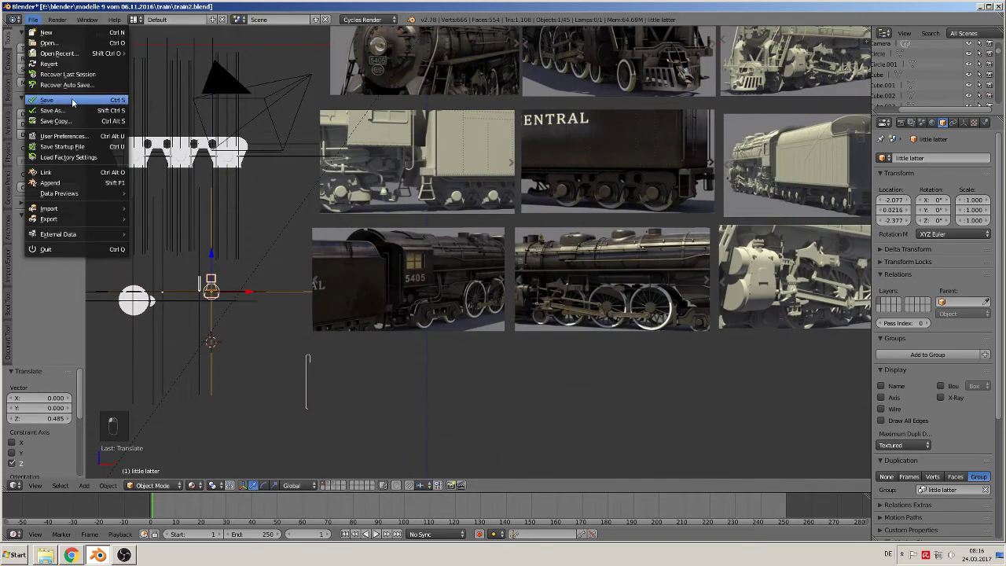
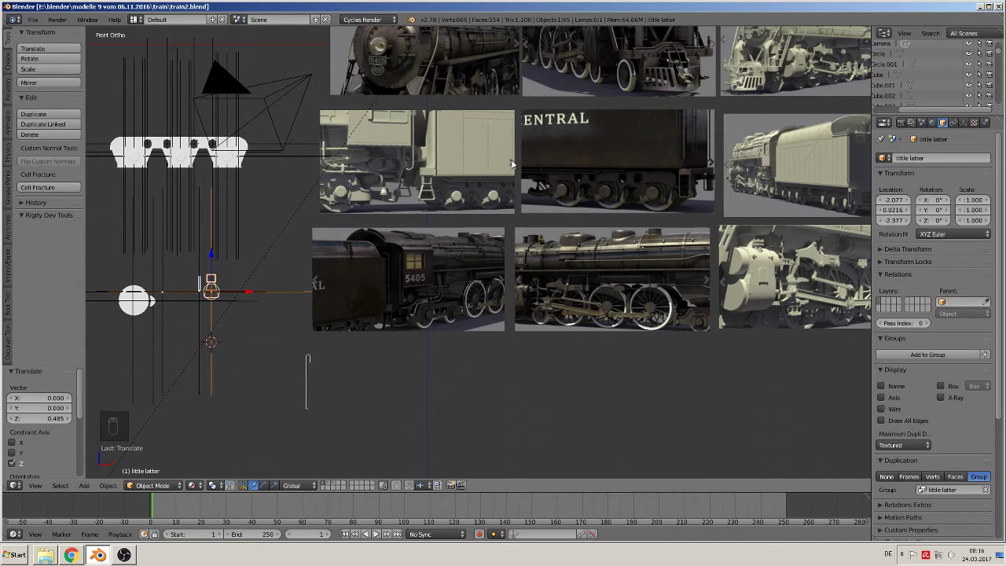
- Examine the reference images for the step brackets below the tender's end platform
{"action": "scroll", "coordinate": [471, 170], "scroll_direction": "up", "scroll_amount": 2}
{"action": "middle_click_drag", "start_coordinate": [468, 169], "coordinate": [438, 275], "text": "shift"}
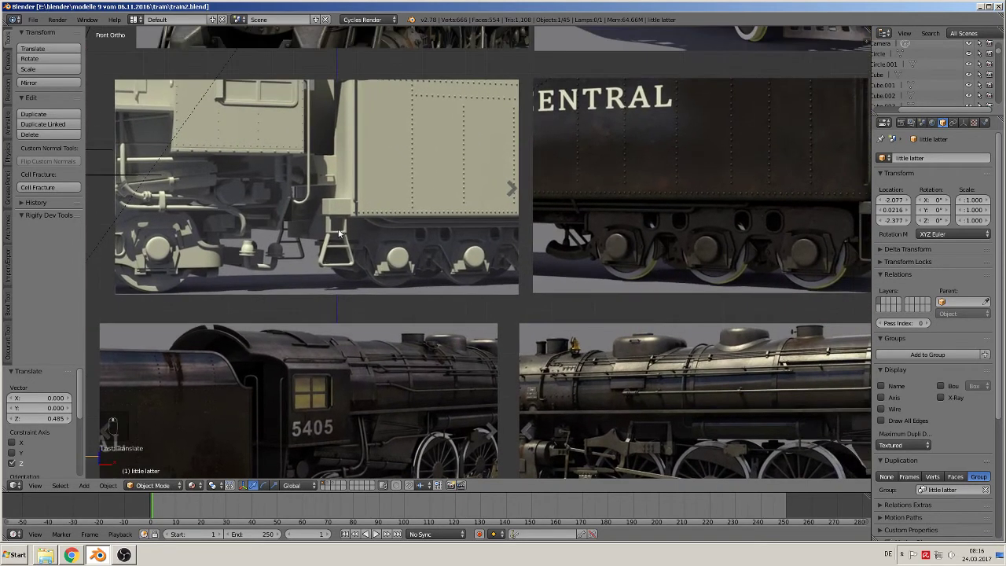
{"action": "middle_click_drag", "start_coordinate": [507, 229], "coordinate": [308, 142], "text": "shift"}
{"action": "scroll", "coordinate": [519, 228], "scroll_direction": "up", "scroll_amount": 5}
{"action": "scroll", "coordinate": [526, 171], "scroll_direction": "up", "scroll_amount": 3}
{"action": "middle_click_drag", "start_coordinate": [562, 106], "coordinate": [450, 314], "text": "shift"}
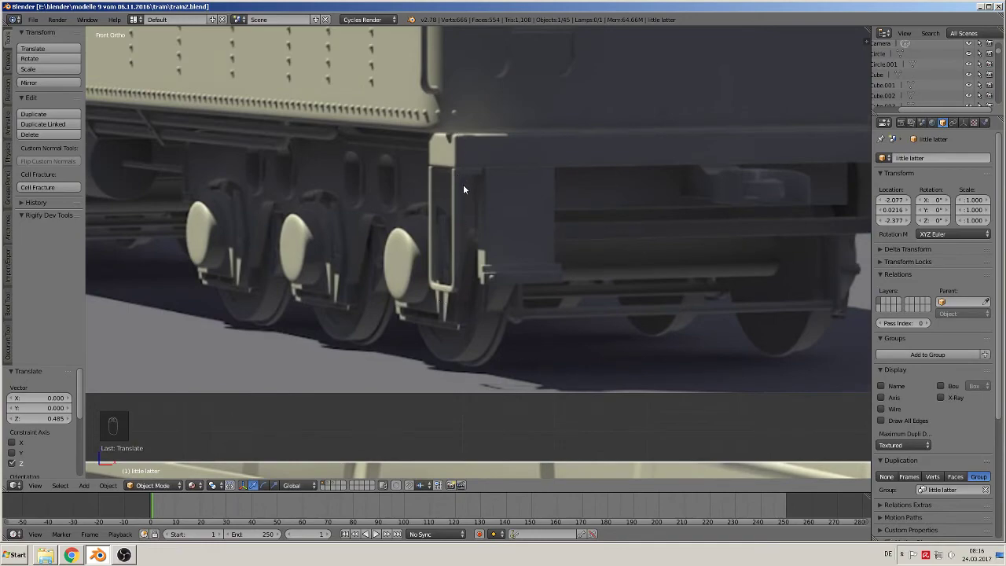
{"action": "scroll", "coordinate": [455, 207], "scroll_direction": "down", "scroll_amount": 8}
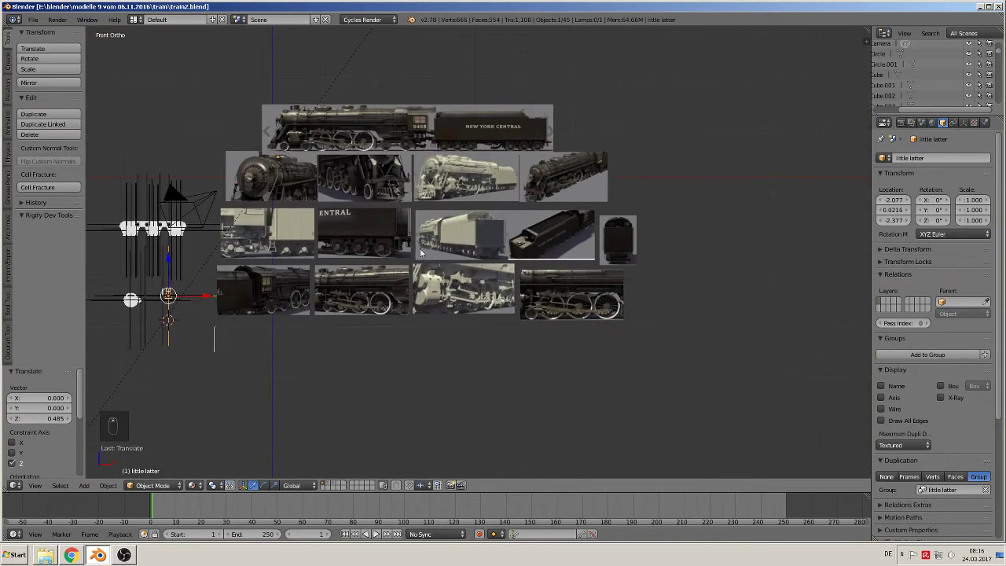
{"action": "middle_click_drag", "start_coordinate": [232, 301], "coordinate": [312, 291], "text": "shift"}
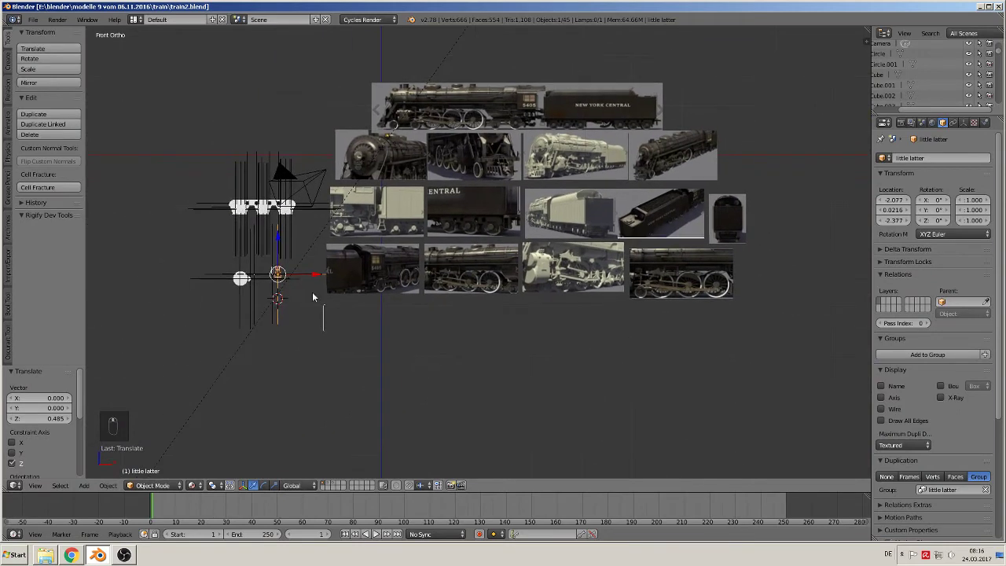
{"action": "scroll", "coordinate": [271, 280], "scroll_direction": "up", "scroll_amount": 4}
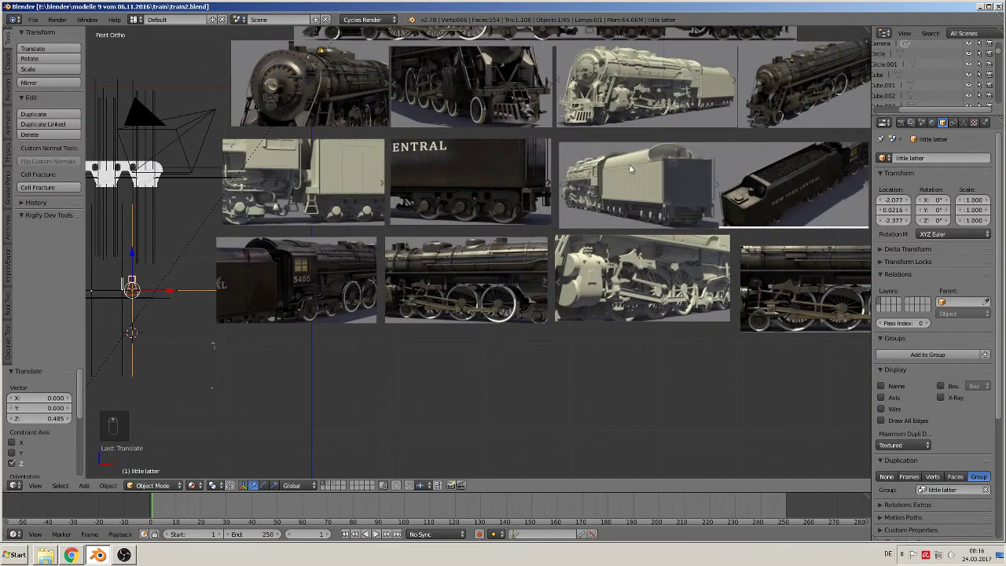
{"action": "middle_click_drag", "start_coordinate": [685, 244], "coordinate": [616, 248], "text": "shift"}
{"action": "scroll", "coordinate": [527, 219], "scroll_direction": "up", "scroll_amount": 1}
{"action": "middle_click_drag", "start_coordinate": [455, 203], "coordinate": [481, 280], "text": "shift"}
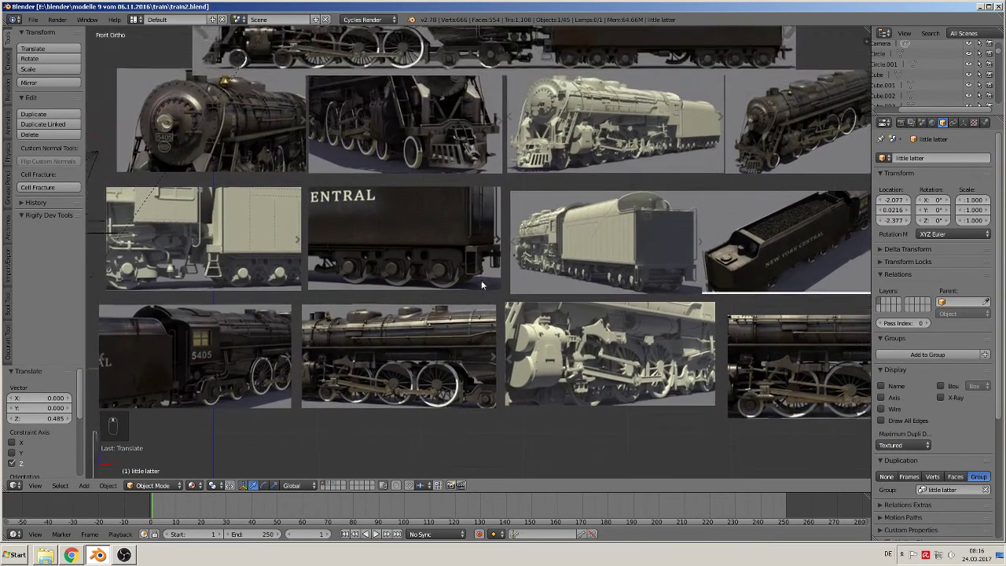
{"action": "scroll", "coordinate": [516, 273], "scroll_direction": "up", "scroll_amount": 8}
{"action": "scroll", "coordinate": [497, 239], "scroll_direction": "up", "scroll_amount": 2}
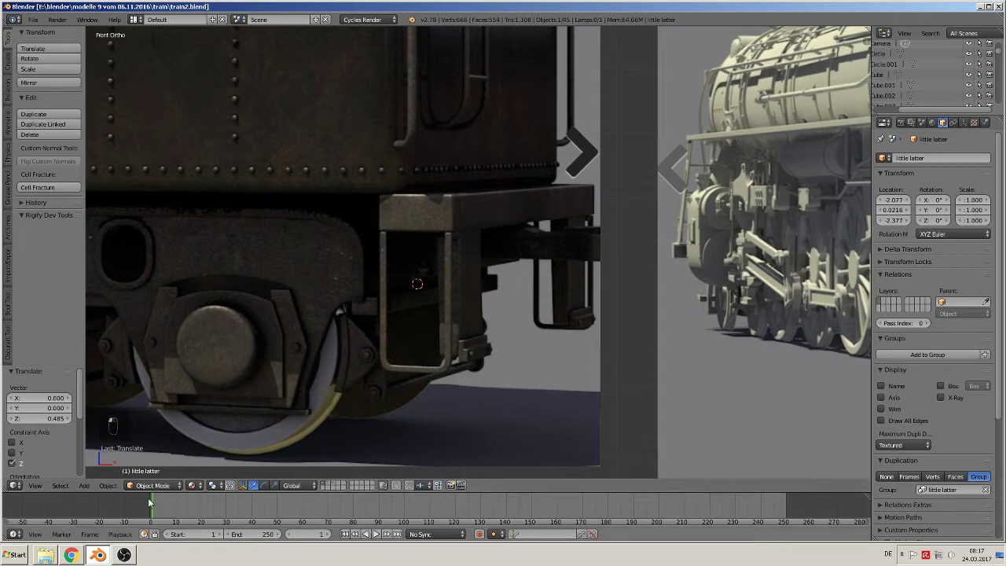
- Add a cube at the 3D cursor on the tender's end step and scale it to the step frame's height
{"action": "left_click", "coordinate": [83, 485]}
{"action": "mouse_move", "coordinate": [94, 473]}
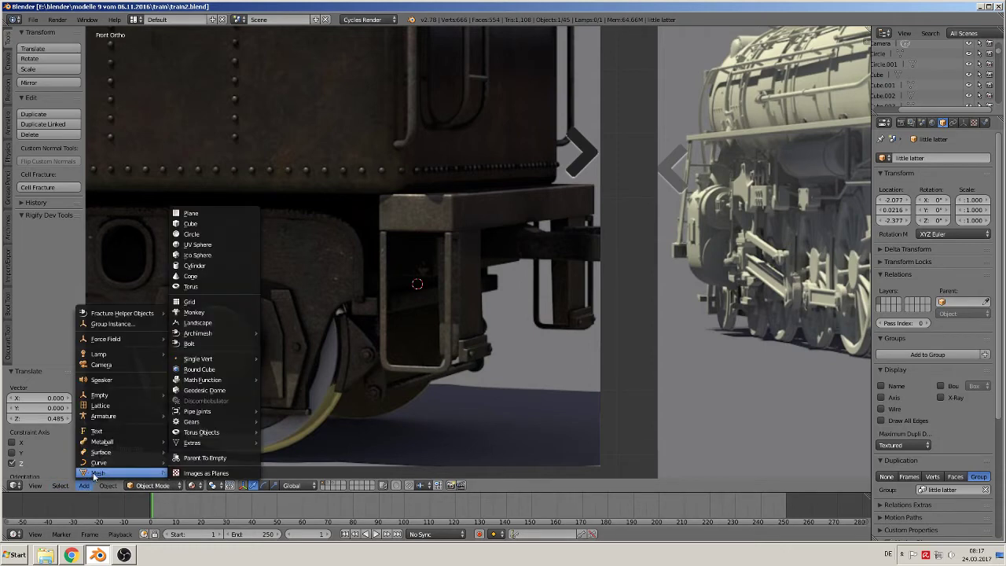
{"action": "left_click", "coordinate": [201, 226]}
{"action": "key", "text": "s"}
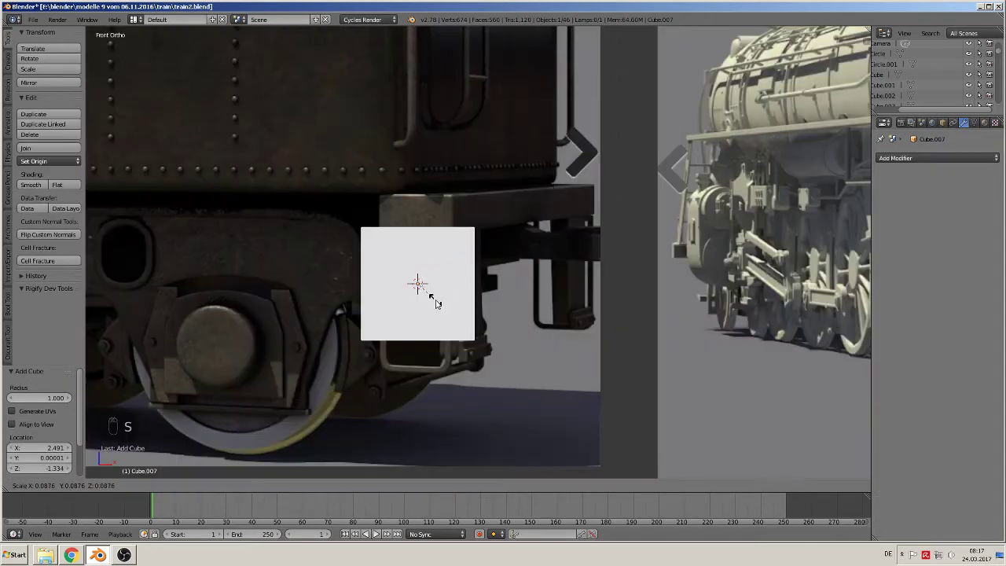
{"action": "left_click", "coordinate": [442, 305]}
- Move the cube -0.024 along Z, narrow it along X to the step frame's width and shift it beside the frame along X
{"action": "mouse_move", "coordinate": [413, 246]}
{"action": "left_mouse_down"}
{"action": "mouse_move", "coordinate": [407, 294]}
{"action": "mouse_move", "coordinate": [402, 261]}
{"action": "left_mouse_up"}
{"action": "key", "text": "s"}
{"action": "key", "text": "x"}
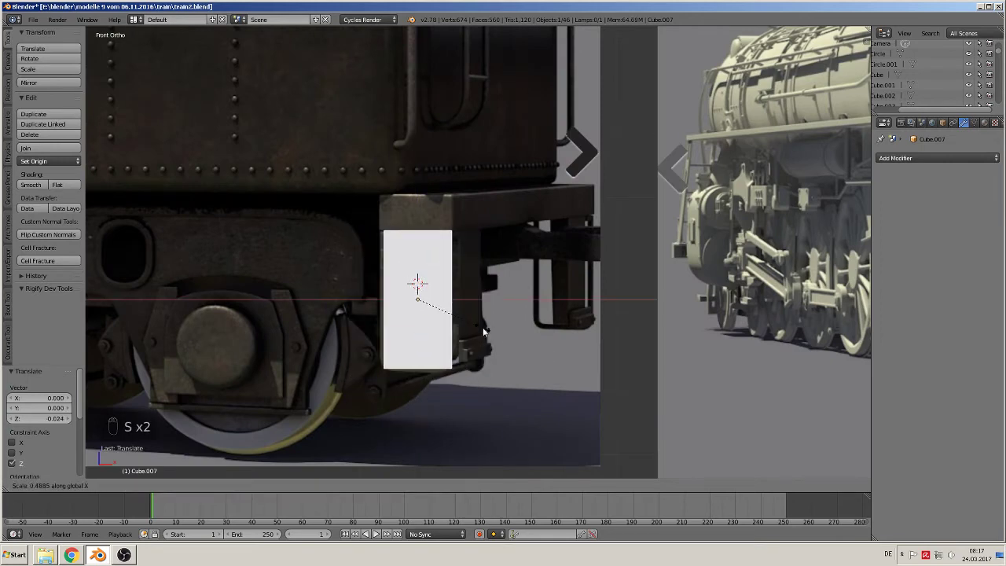
{"action": "left_click", "coordinate": [488, 333]}
{"action": "left_click_drag", "start_coordinate": [436, 303], "coordinate": [534, 297]}
- Cut two vertical edge loops into the cube and spread them apart by a factor of 2.360 along X
{"action": "key", "text": "Tab"}
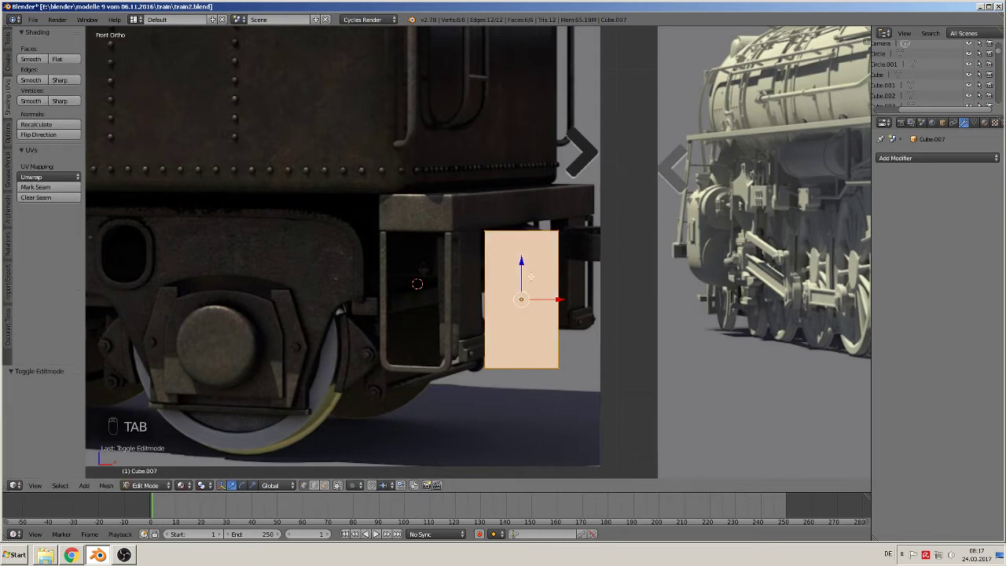
{"action": "key", "text": "ctrl+r"}
{"action": "scroll", "coordinate": [538, 251], "scroll_direction": "up", "scroll_amount": 1}
{"action": "left_click", "coordinate": [538, 252]}
{"action": "right_click", "coordinate": [538, 251]}
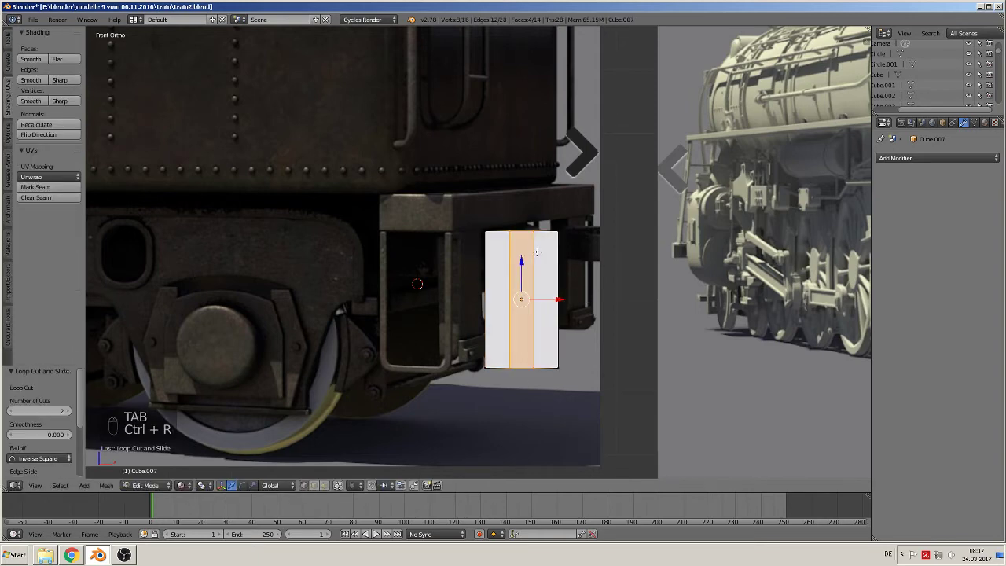
{"action": "key", "text": "s"}
{"action": "key", "text": "x"}
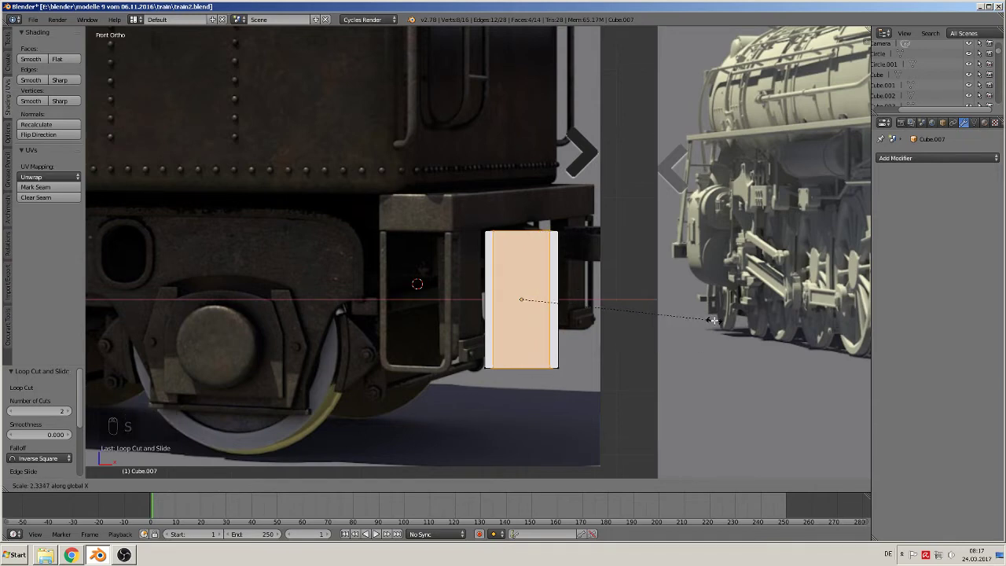
{"action": "left_click", "coordinate": [713, 320]}
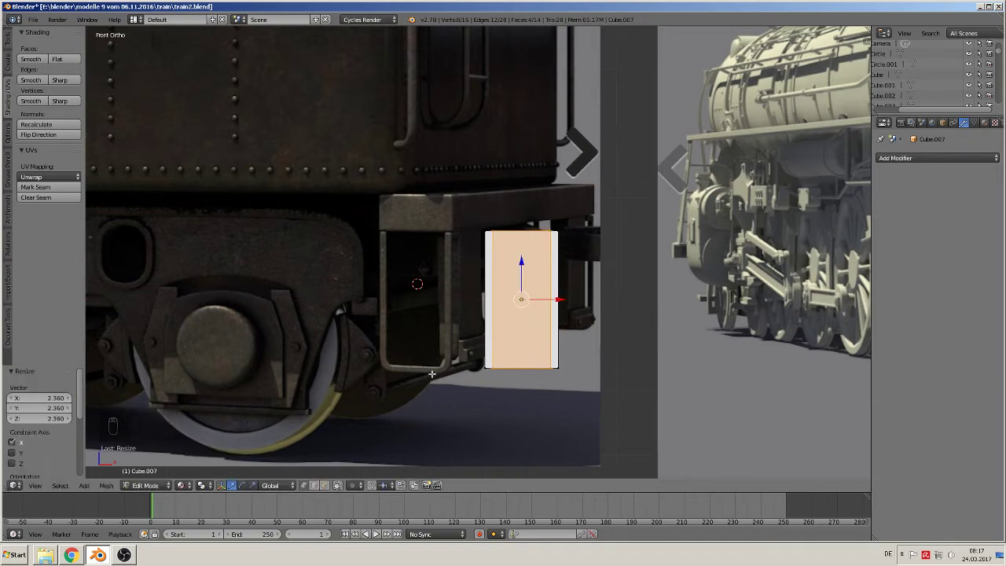
- Cut one horizontal edge loop and slide it close to the cube's bottom edge, matching the side strips' thickness
{"action": "key", "text": "ctrl+r"}
{"action": "left_click", "coordinate": [505, 357]}
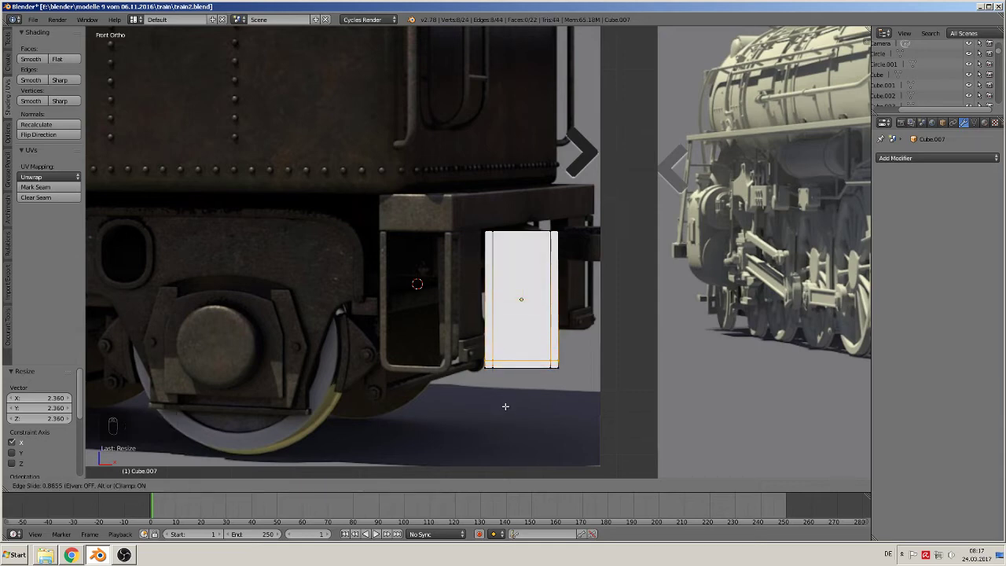
{"action": "left_click", "coordinate": [505, 406]}
{"action": "scroll", "coordinate": [505, 406], "scroll_direction": "up", "scroll_amount": 2}
{"action": "middle_click_drag", "start_coordinate": [522, 386], "coordinate": [507, 437], "text": "shift"}
{"action": "scroll", "coordinate": [488, 349], "scroll_direction": "up", "scroll_amount": 1}
{"action": "key", "text": "Tab"}
- Move the block -0.366 along Y and flatten it along Y by a factor of 0.075
{"action": "scroll", "coordinate": [555, 426], "scroll_direction": "down", "scroll_amount": 3}
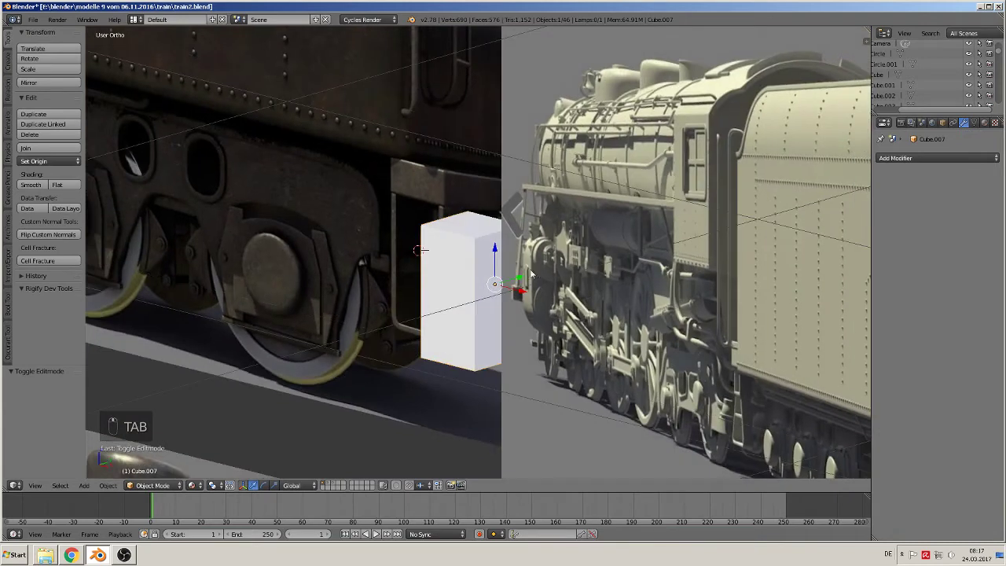
{"action": "left_click_drag", "start_coordinate": [520, 278], "coordinate": [360, 329]}
{"action": "key", "text": "s"}
{"action": "key", "text": "y"}
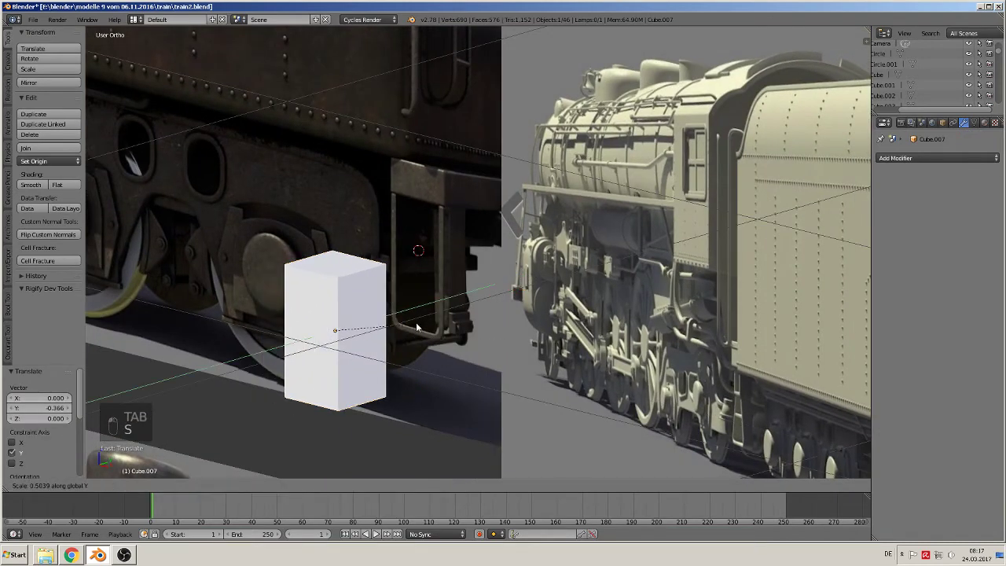
{"action": "left_click", "coordinate": [345, 326]}
{"action": "key", "text": "KP_1"}
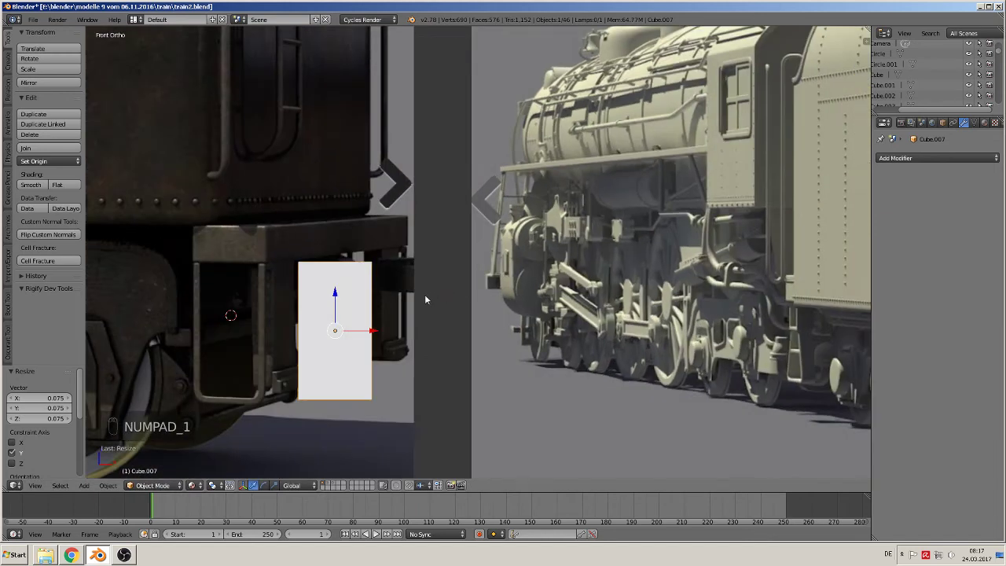
- Delete the front and back top edges of the block's middle section to leave a U-shaped frame
{"action": "key", "text": "Tab"}
{"action": "right_click", "coordinate": [339, 263]}
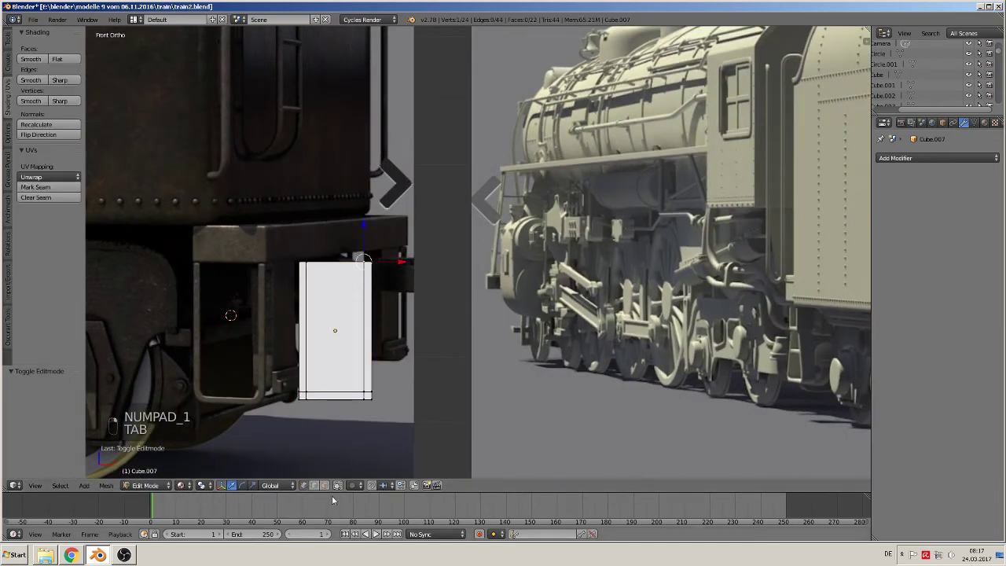
{"action": "right_click", "coordinate": [335, 268], "text": "shift"}
{"action": "key", "text": "x"}
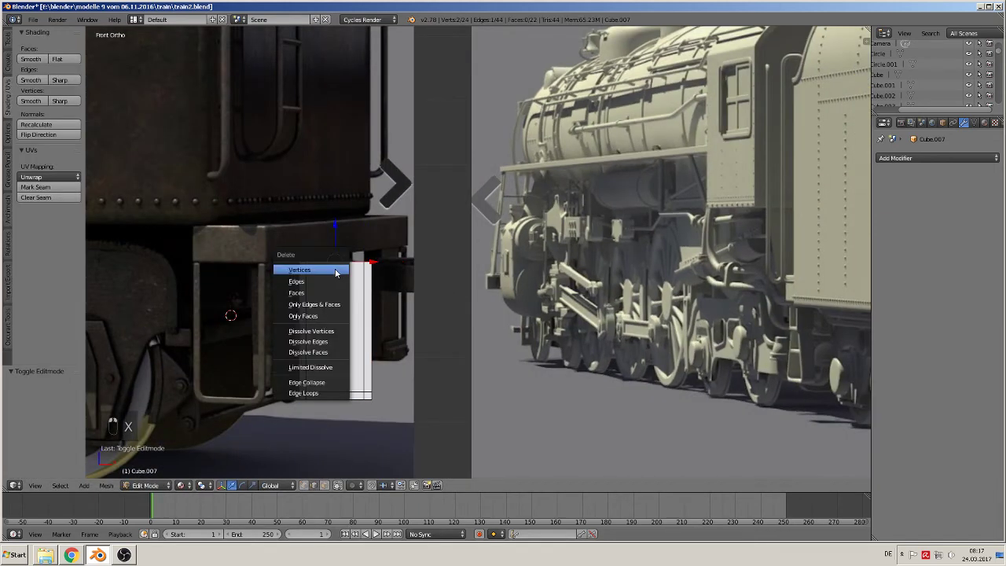
{"action": "left_click", "coordinate": [338, 278]}
{"action": "key", "text": "x"}
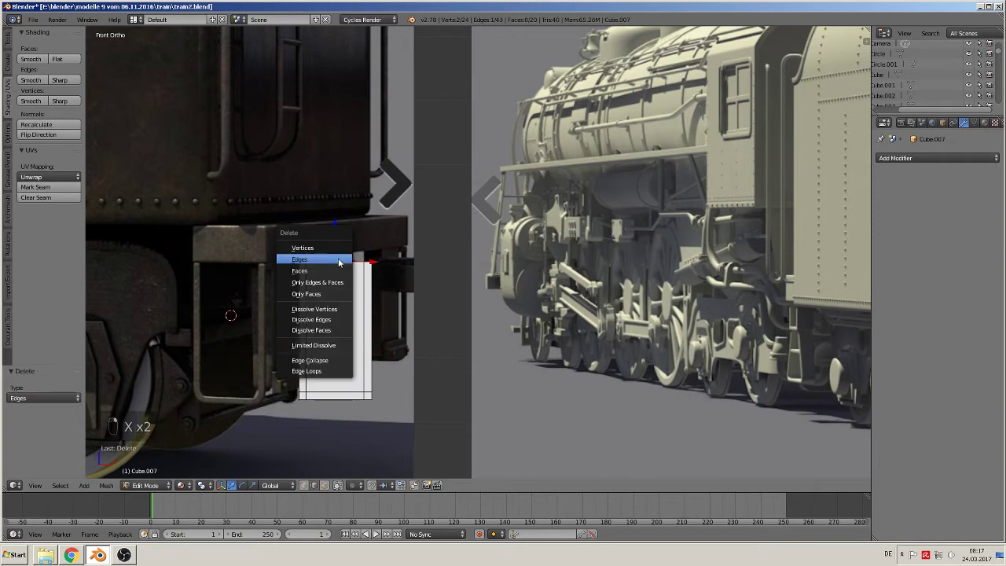
{"action": "left_click", "coordinate": [336, 260]}
{"action": "middle_click_drag", "start_coordinate": [336, 261], "coordinate": [296, 354]}
{"action": "scroll", "coordinate": [296, 354], "scroll_direction": "up", "scroll_amount": 4}
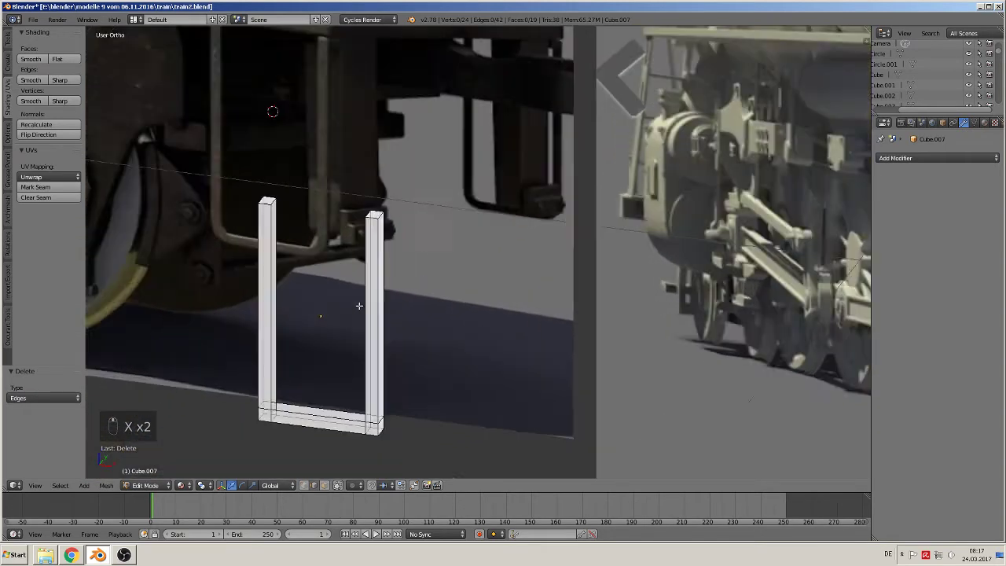
- Fill the open inner sides of both posts and the open top of the crossbar with new faces
{"action": "right_click", "coordinate": [237, 376]}
{"action": "right_click", "coordinate": [240, 366], "text": "shift"}
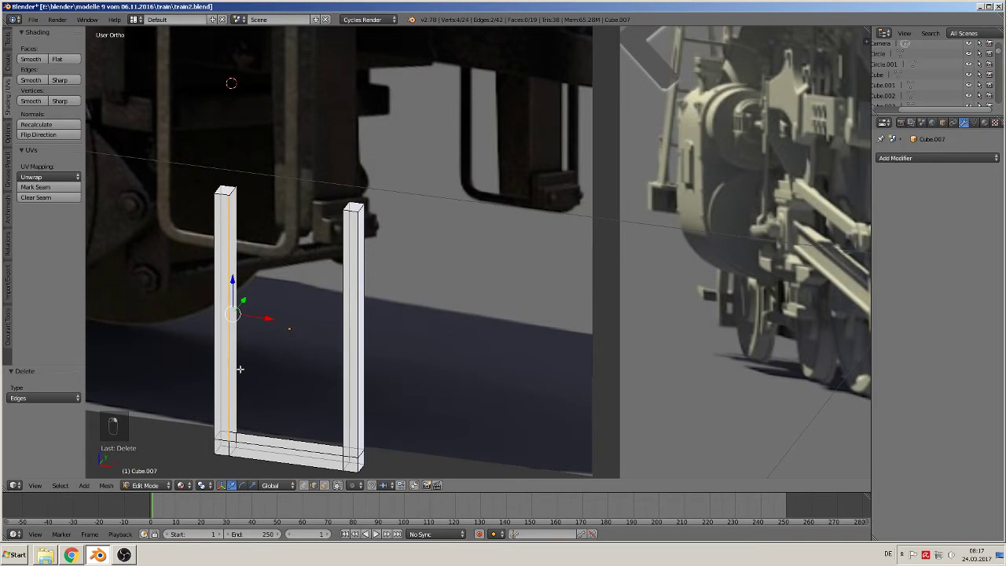
{"action": "key", "text": "f"}
{"action": "middle_click_drag", "start_coordinate": [240, 366], "coordinate": [334, 373]}
{"action": "right_click", "coordinate": [334, 371]}
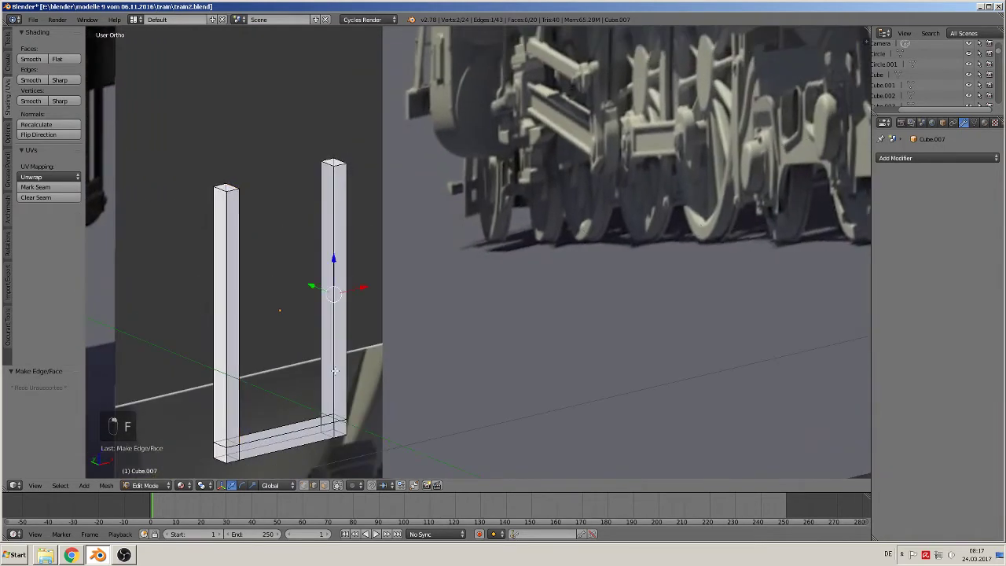
{"action": "right_click", "coordinate": [321, 366], "text": "shift"}
{"action": "key", "text": "f"}
{"action": "right_click", "coordinate": [294, 433]}
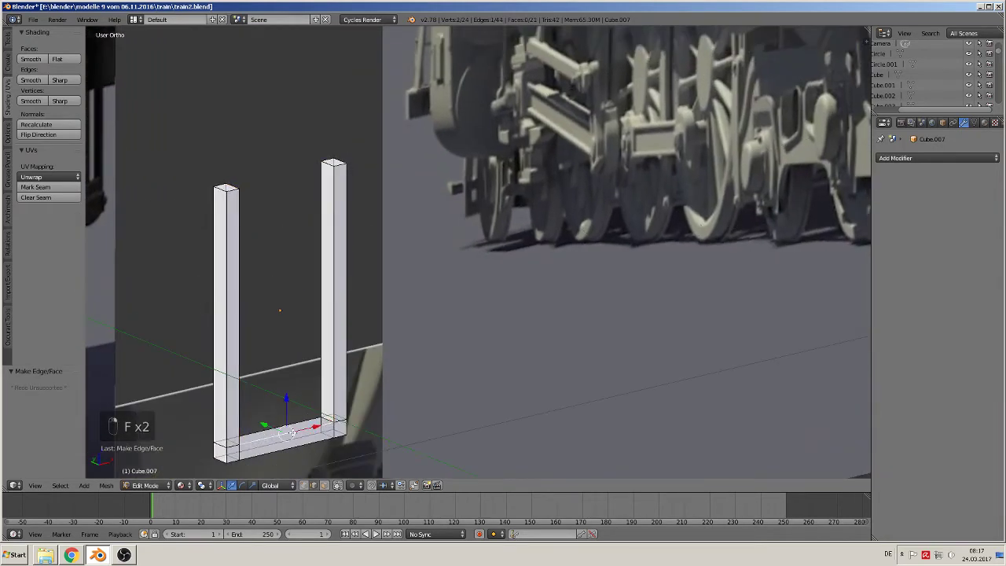
{"action": "right_click", "coordinate": [281, 424], "text": "shift"}
{"action": "key", "text": "f"}
{"action": "middle_click_drag", "start_coordinate": [282, 424], "coordinate": [242, 413]}
- Raise the outer vertices at the crossbar's top level on both posts along Z, making the corner joint edges slope diagonally
{"action": "key", "text": "KP_1"}
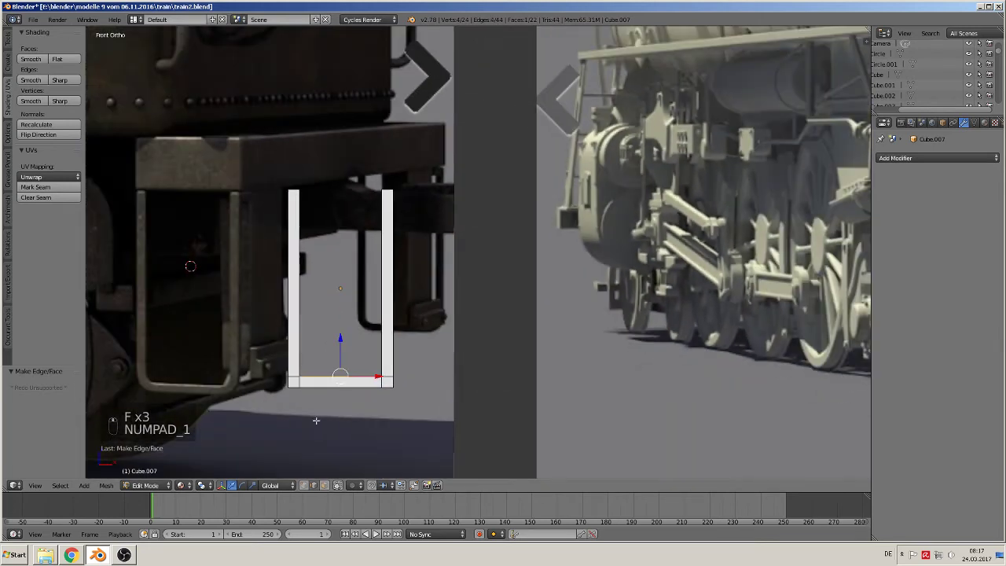
{"action": "scroll", "coordinate": [388, 421], "scroll_direction": "up", "scroll_amount": 3}
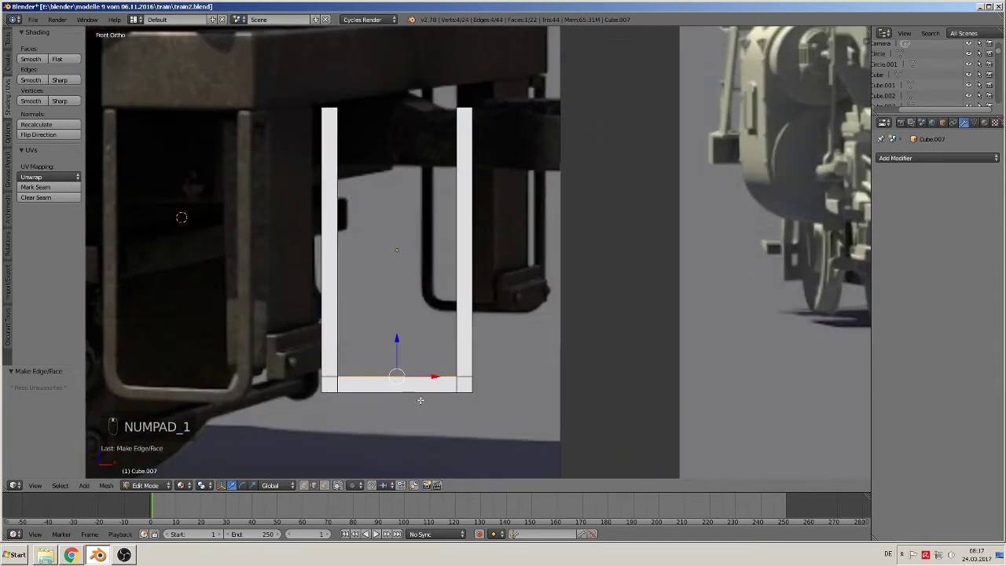
{"action": "middle_click_drag", "start_coordinate": [423, 380], "coordinate": [425, 375], "text": "shift"}
{"action": "scroll", "coordinate": [366, 393], "scroll_direction": "down", "scroll_amount": 2}
{"action": "scroll", "coordinate": [355, 376], "scroll_direction": "up", "scroll_amount": 2}
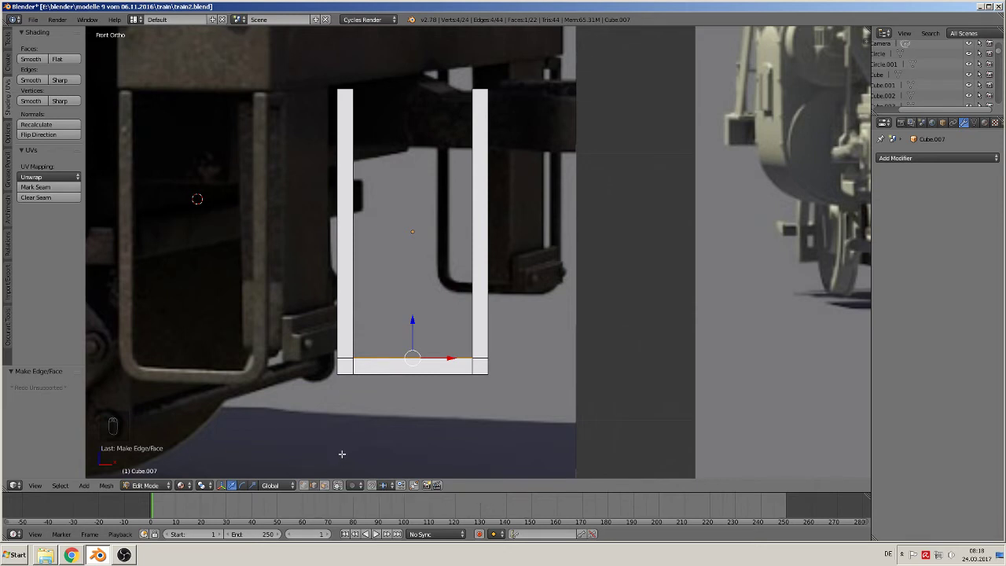
{"action": "scroll", "coordinate": [345, 427], "scroll_direction": "up", "scroll_amount": 3}
{"action": "middle_click_drag", "start_coordinate": [318, 429], "coordinate": [299, 390], "text": "shift"}
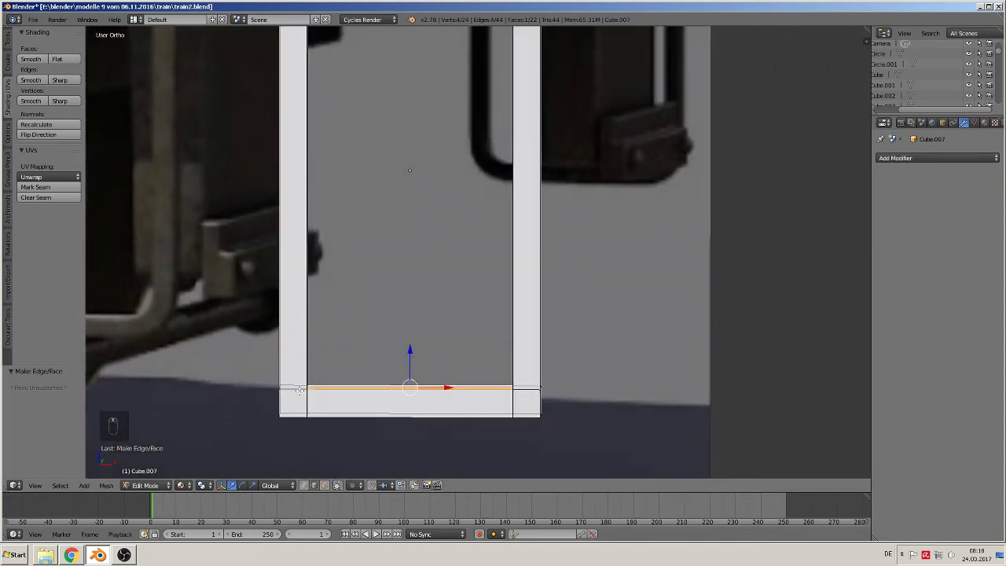
{"action": "key", "text": "KP_1"}
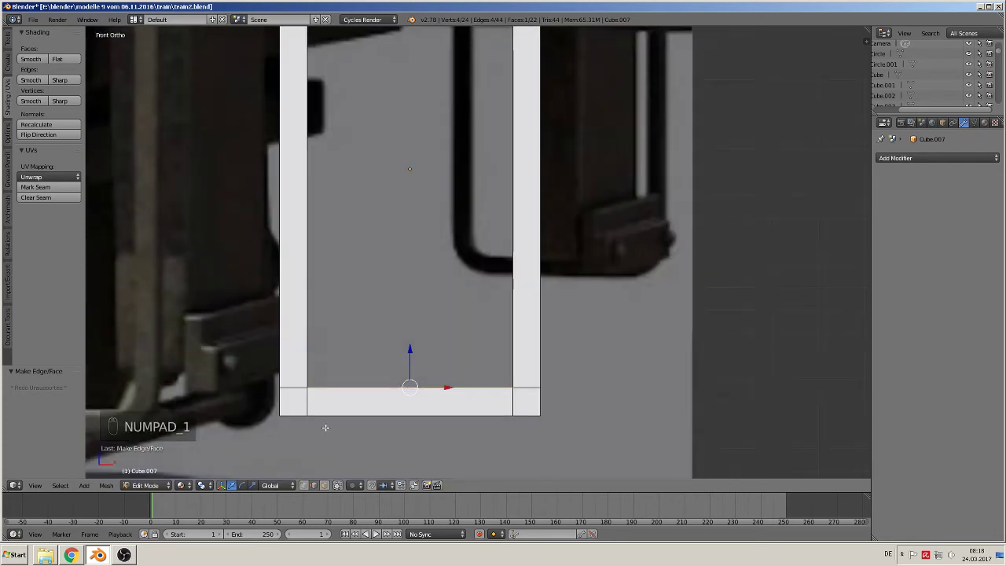
{"action": "left_click", "coordinate": [304, 486]}
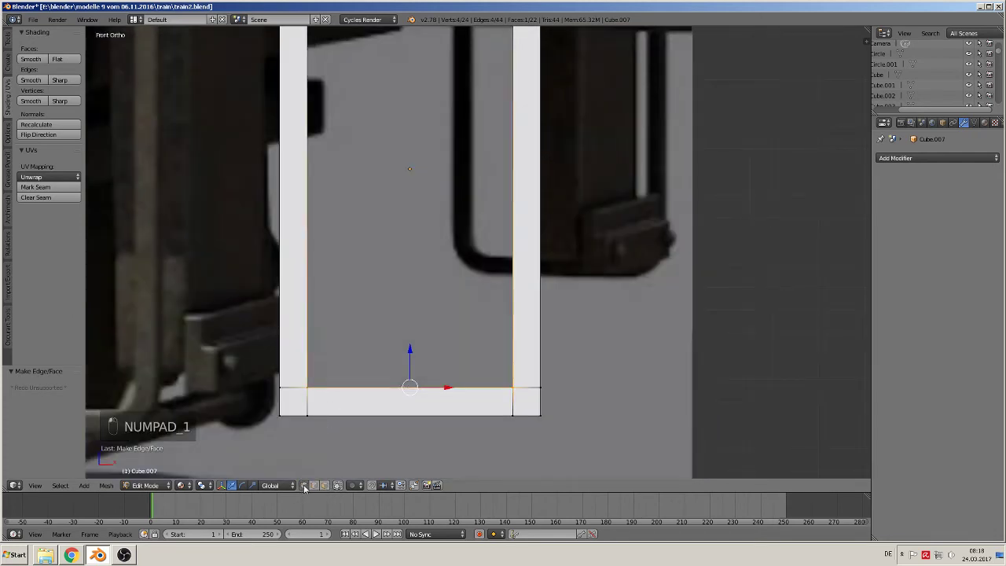
{"action": "key", "text": "a"}
{"action": "key", "text": "a"}
{"action": "key", "text": "c"}
{"action": "left_click", "coordinate": [280, 387]}
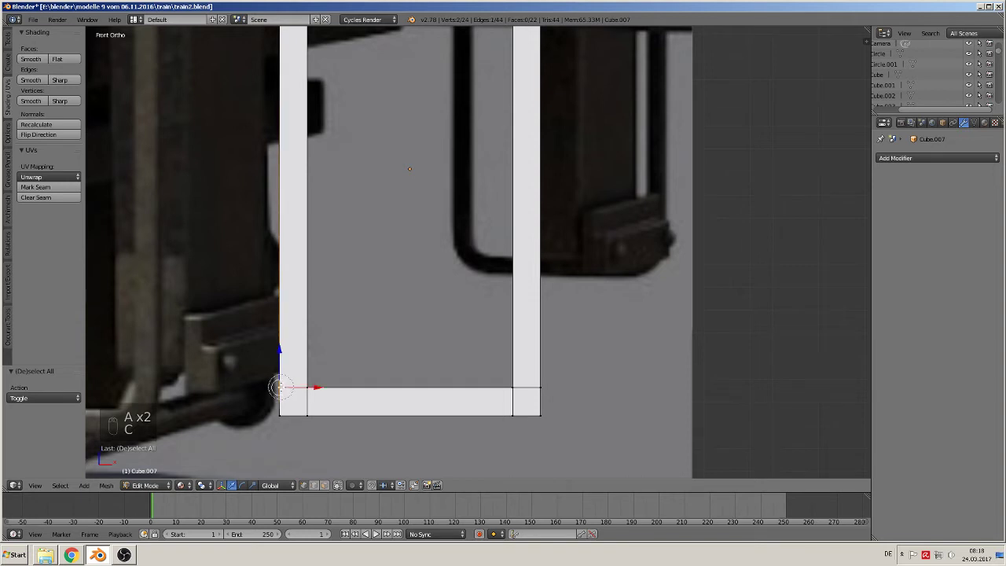
{"action": "left_click", "coordinate": [542, 387]}
{"action": "left_click_drag", "start_coordinate": [410, 353], "coordinate": [411, 323]}
- Scale the crossbar's bottom joint vertices inward along X by a factor of 0.733
{"action": "key", "text": "a"}
{"action": "key", "text": "c"}
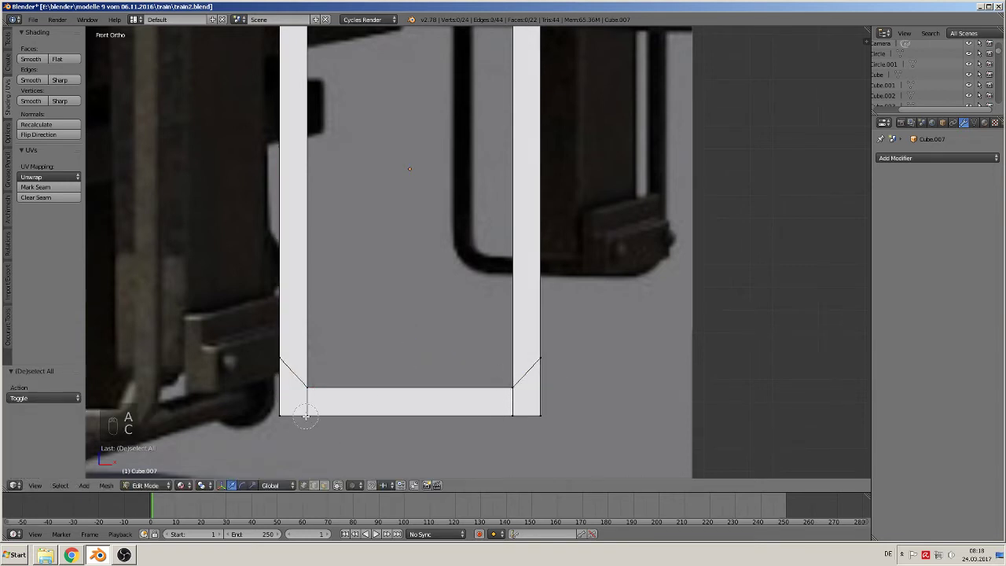
{"action": "left_click", "coordinate": [306, 407]}
{"action": "left_click", "coordinate": [507, 410]}
{"action": "key", "text": "s"}
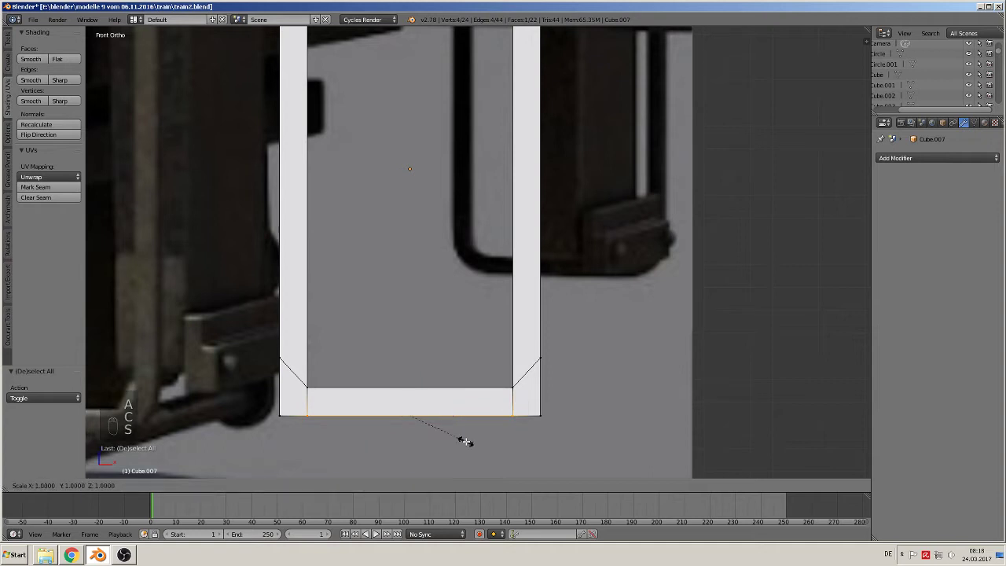
{"action": "key", "text": "x"}
{"action": "left_click", "coordinate": [447, 440]}
{"action": "middle_click_drag", "start_coordinate": [447, 440], "coordinate": [364, 477]}
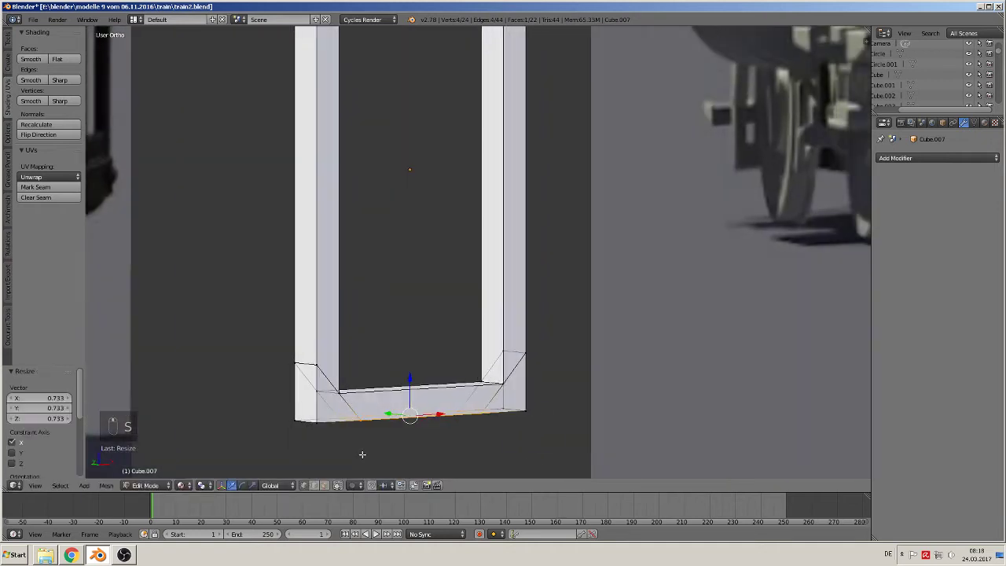
- Bevel the two outer bottom corner edges of the frame with an offset of 0.417 and 6 segments
{"action": "right_click", "coordinate": [310, 428]}
{"action": "middle_click_drag", "start_coordinate": [373, 440], "coordinate": [327, 453]}
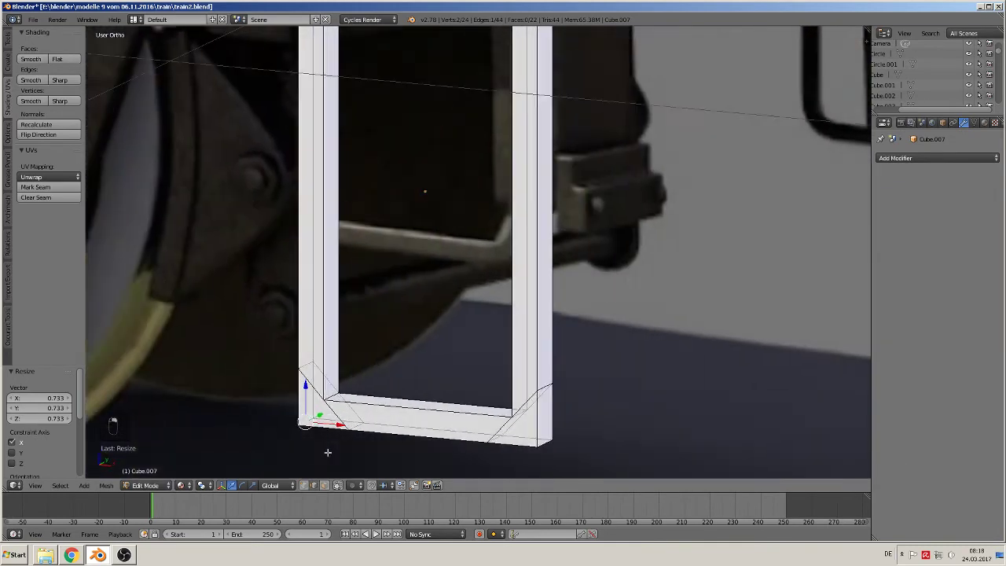
{"action": "right_click", "coordinate": [542, 445], "text": "shift"}
{"action": "key", "text": "KP_1"}
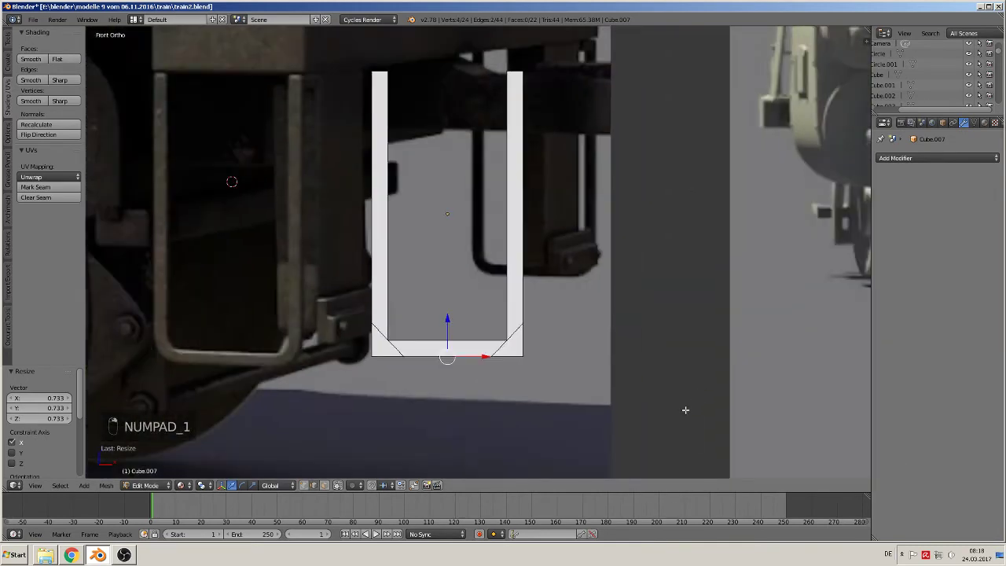
{"action": "key", "text": "ctrl+b"}
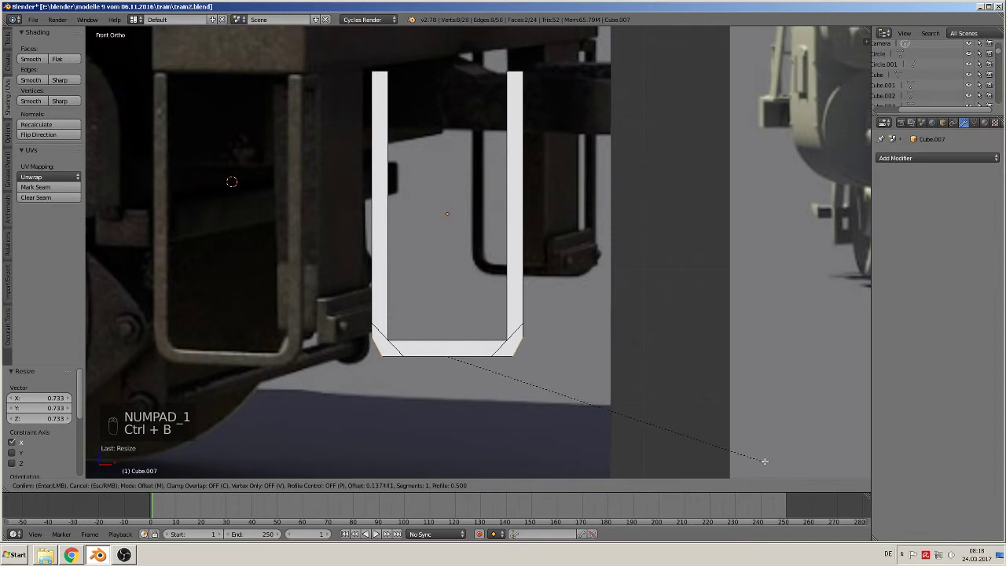
{"action": "scroll", "coordinate": [329, 142], "scroll_direction": "up", "scroll_amount": 3}
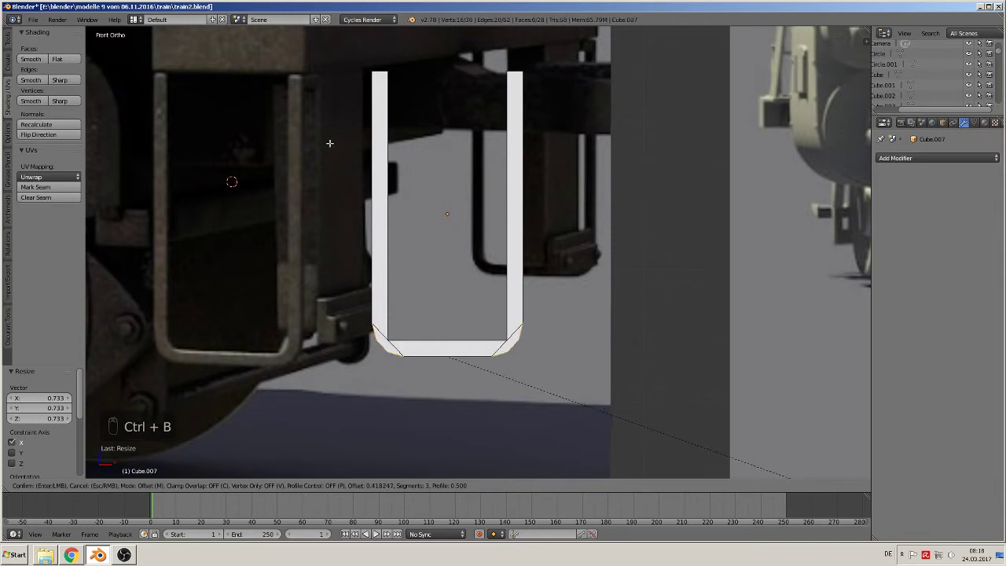
{"action": "scroll", "coordinate": [329, 142], "scroll_direction": "up", "scroll_amount": 1}
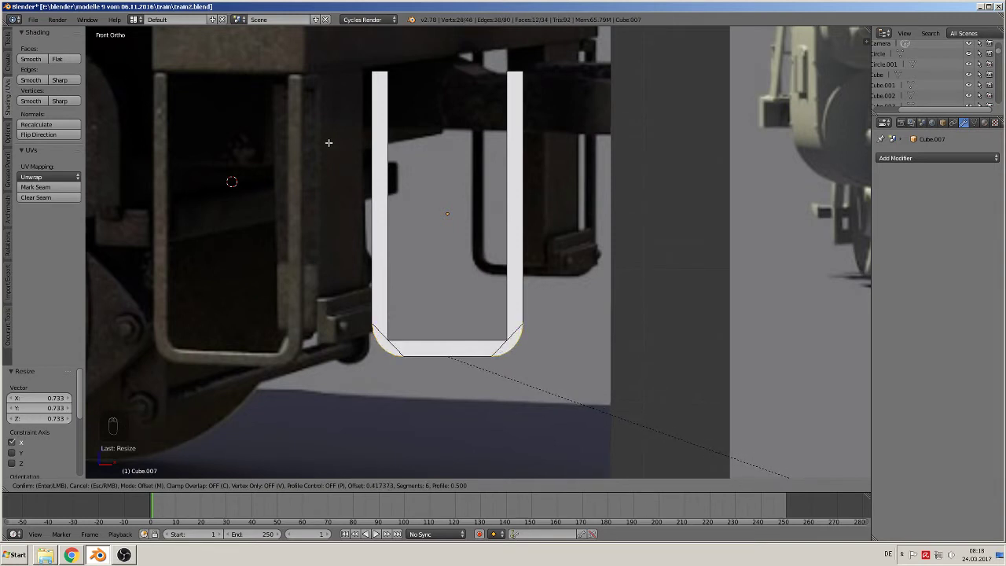
{"action": "left_click", "coordinate": [329, 142]}
- Bevel the two inner corner edges of the frame with an offset of about 0.14 and 3 segments, and return to Object Mode
{"action": "middle_click_drag", "start_coordinate": [329, 142], "coordinate": [397, 317]}
{"action": "scroll", "coordinate": [396, 318], "scroll_direction": "up", "scroll_amount": 2}
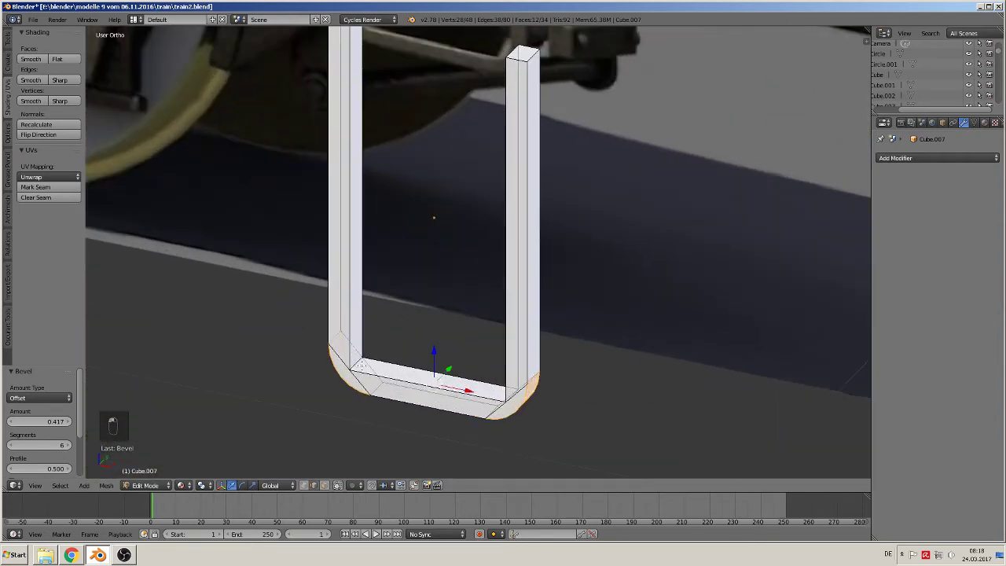
{"action": "right_click", "coordinate": [358, 364]}
{"action": "middle_click_drag", "start_coordinate": [371, 369], "coordinate": [486, 370]}
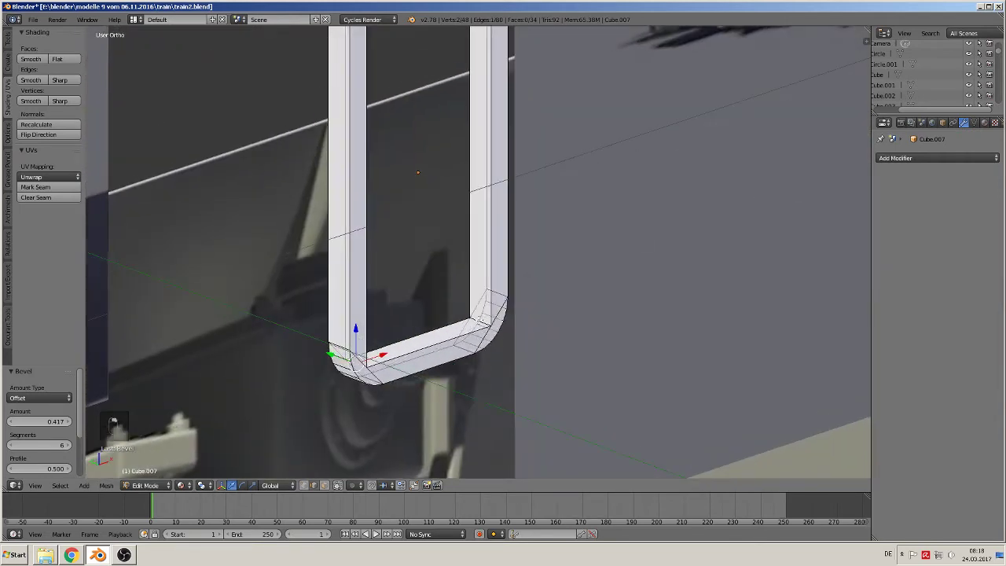
{"action": "right_click", "coordinate": [477, 321], "text": "shift"}
{"action": "key", "text": "ctrl+z"}
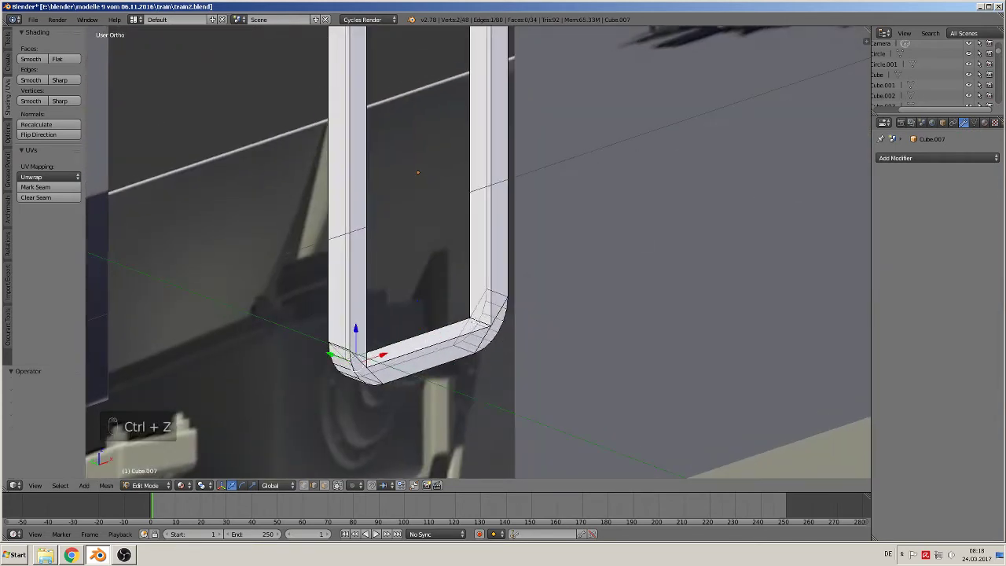
{"action": "right_click", "coordinate": [474, 320], "text": "shift"}
{"action": "middle_click_drag", "start_coordinate": [484, 347], "coordinate": [411, 315]}
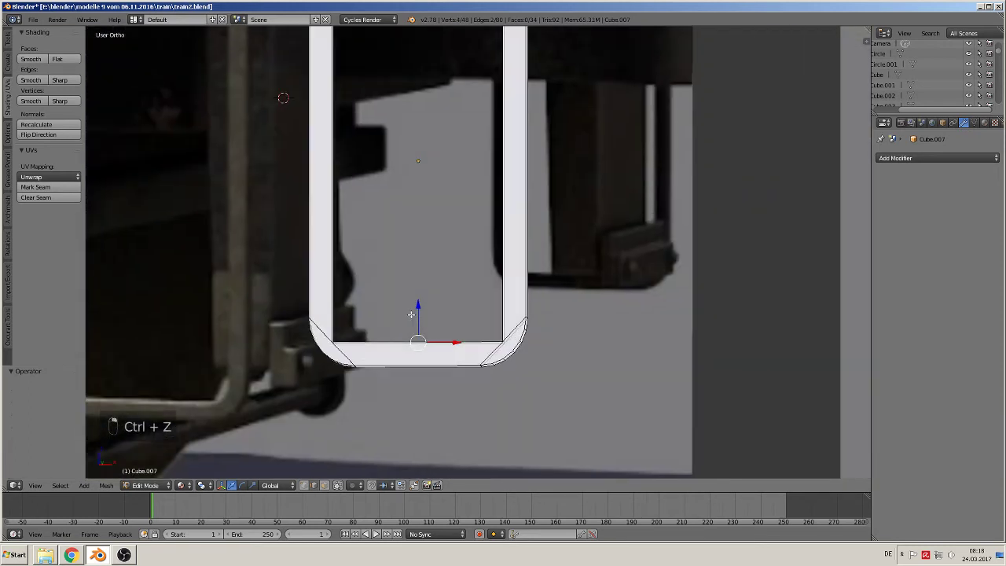
{"action": "key", "text": "KP_1"}
{"action": "key", "text": "ctrl+b"}
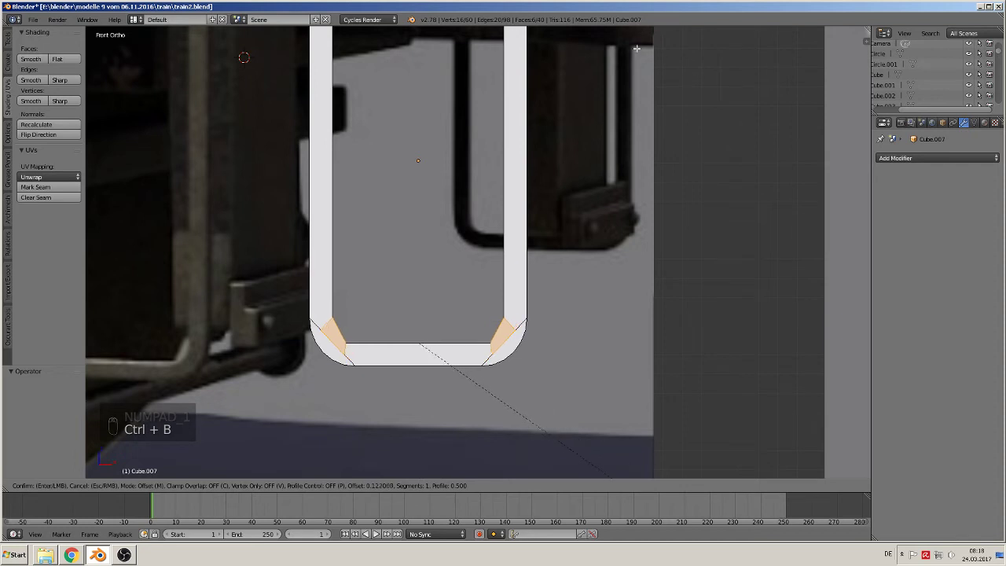
{"action": "scroll", "coordinate": [815, 415], "scroll_direction": "up", "scroll_amount": 2}
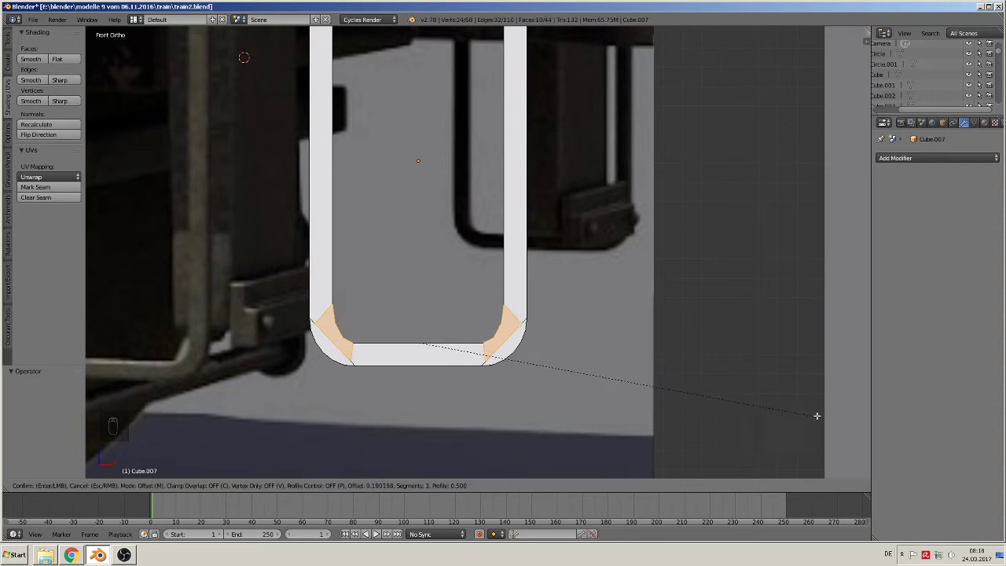
{"action": "scroll", "coordinate": [714, 462], "scroll_direction": "up", "scroll_amount": 2}
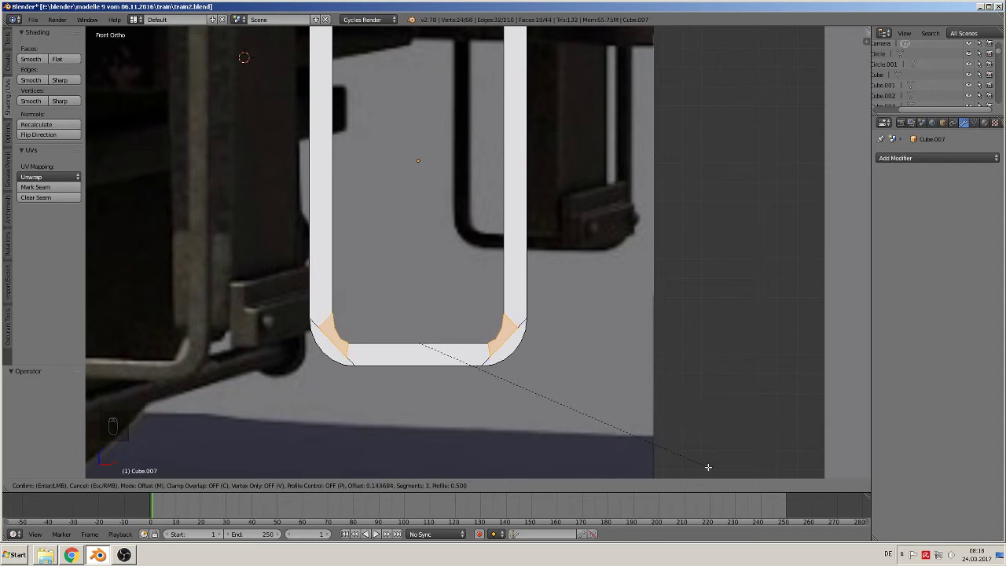
{"action": "left_click", "coordinate": [713, 467]}
{"action": "key", "text": "Tab"}
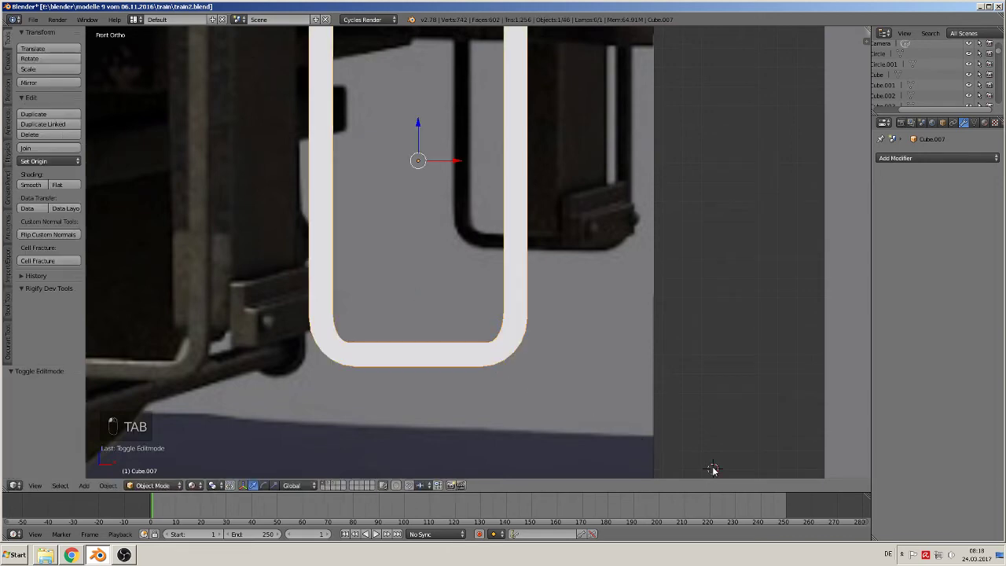
- Examine the step frame at the tender's end in the reference images, including where its posts meet the beam
{"action": "scroll", "coordinate": [691, 465], "scroll_direction": "down", "scroll_amount": 4}
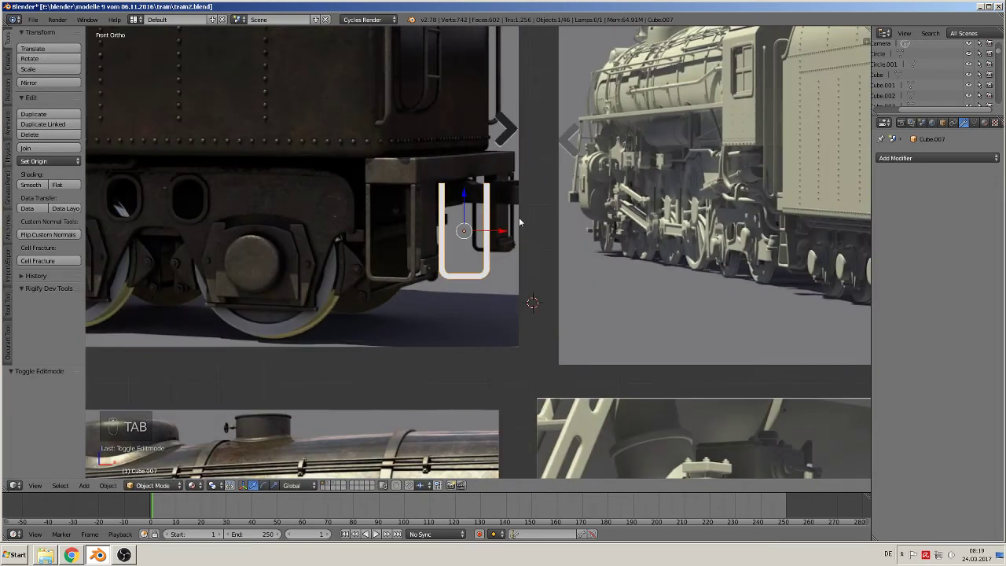
{"action": "middle_click_drag", "start_coordinate": [519, 223], "coordinate": [436, 284]}
{"action": "scroll", "coordinate": [694, 298], "scroll_direction": "up", "scroll_amount": 2}
{"action": "scroll", "coordinate": [459, 281], "scroll_direction": "up", "scroll_amount": 7}
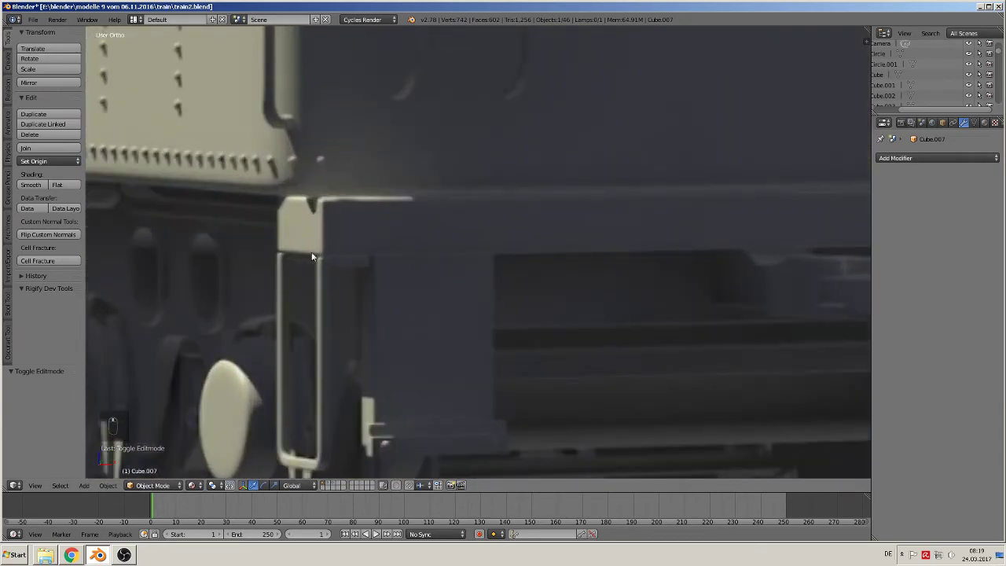
{"action": "scroll", "coordinate": [357, 267], "scroll_direction": "down", "scroll_amount": 7}
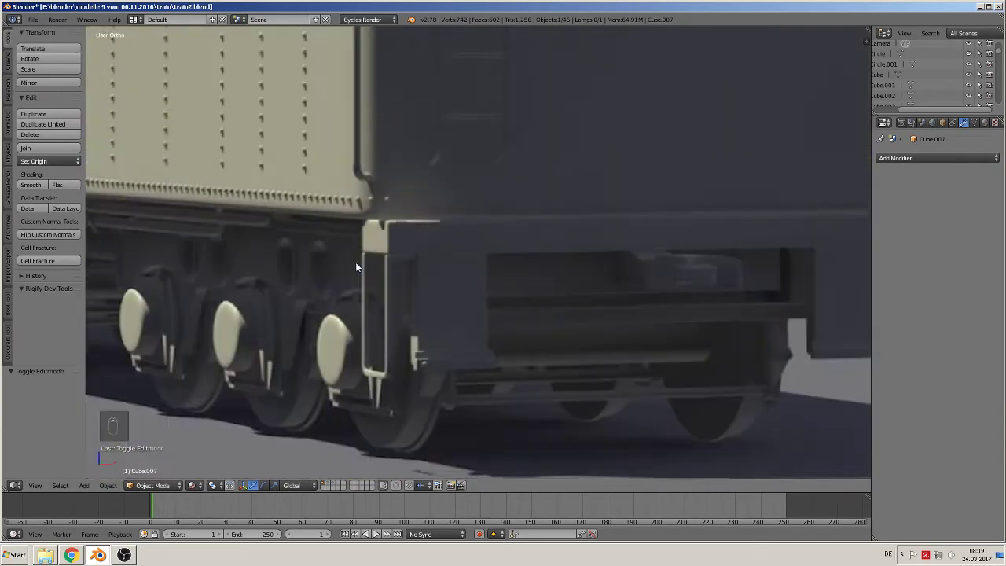
{"action": "middle_click_drag", "start_coordinate": [297, 262], "coordinate": [646, 247], "text": "shift"}
{"action": "middle_click_drag", "start_coordinate": [298, 239], "coordinate": [419, 355], "text": "shift"}
{"action": "scroll", "coordinate": [409, 330], "scroll_direction": "up", "scroll_amount": 2}
{"action": "middle_click_drag", "start_coordinate": [386, 287], "coordinate": [452, 340], "text": "shift"}
{"action": "scroll", "coordinate": [452, 340], "scroll_direction": "up", "scroll_amount": 3}
- Try to cut an edge loop into the nearer post of the frame, and delete the resulting edge
{"action": "key", "text": "Tab"}
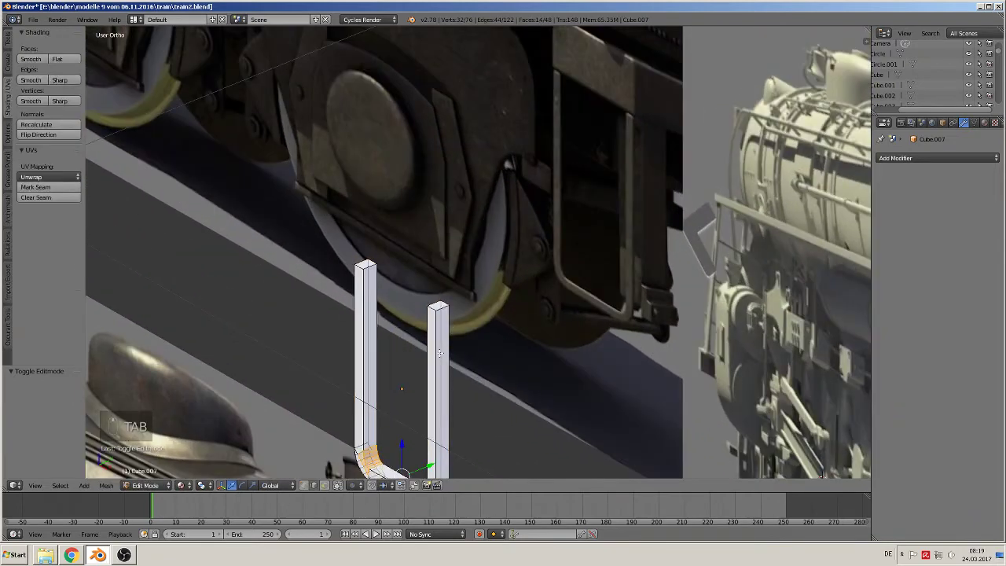
{"action": "key", "text": "ctrl+r"}
{"action": "left_click", "coordinate": [437, 352]}
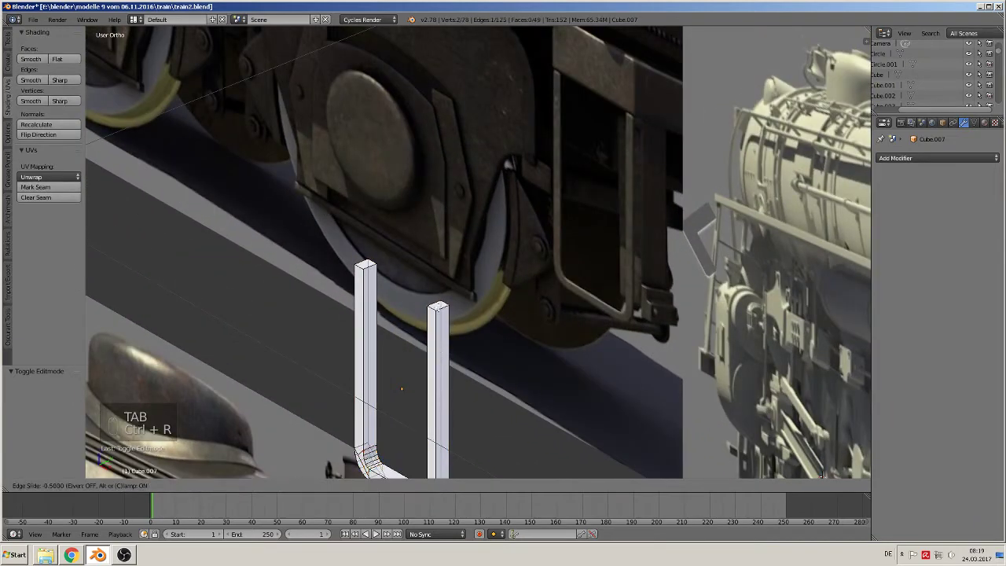
{"action": "left_click", "coordinate": [433, 311]}
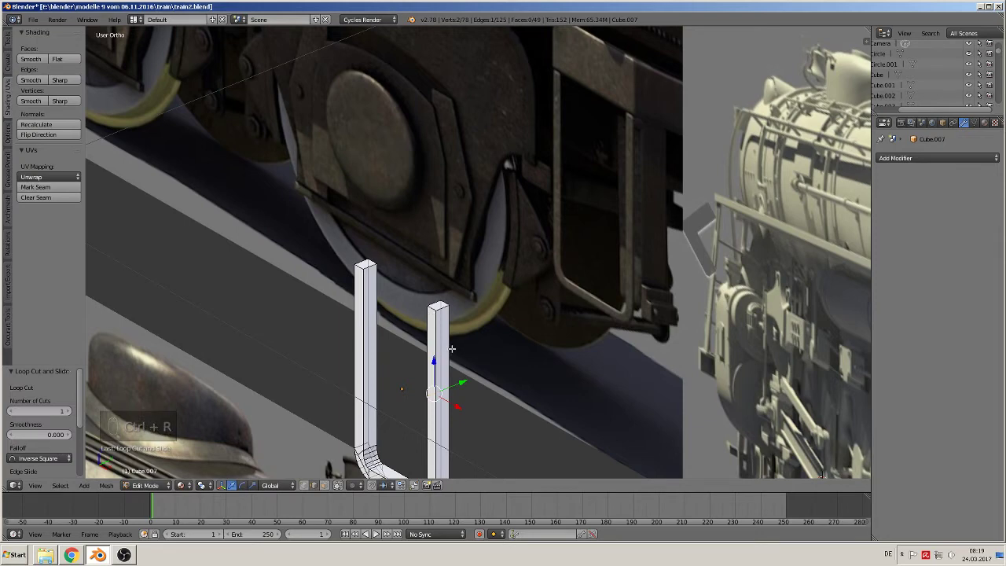
{"action": "key", "text": "x"}
{"action": "left_click", "coordinate": [450, 351]}
- Extrude the top faces of both posts of the frame and raise the new faces 0.010 along Z
{"action": "scroll", "coordinate": [451, 350], "scroll_direction": "up", "scroll_amount": 1}
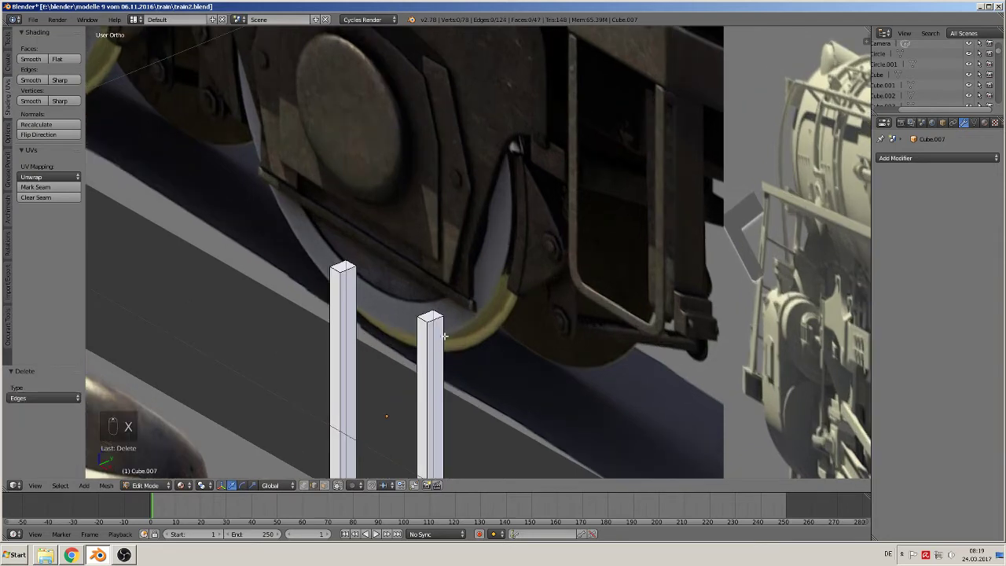
{"action": "middle_click_drag", "start_coordinate": [399, 471], "coordinate": [462, 354], "text": "shift"}
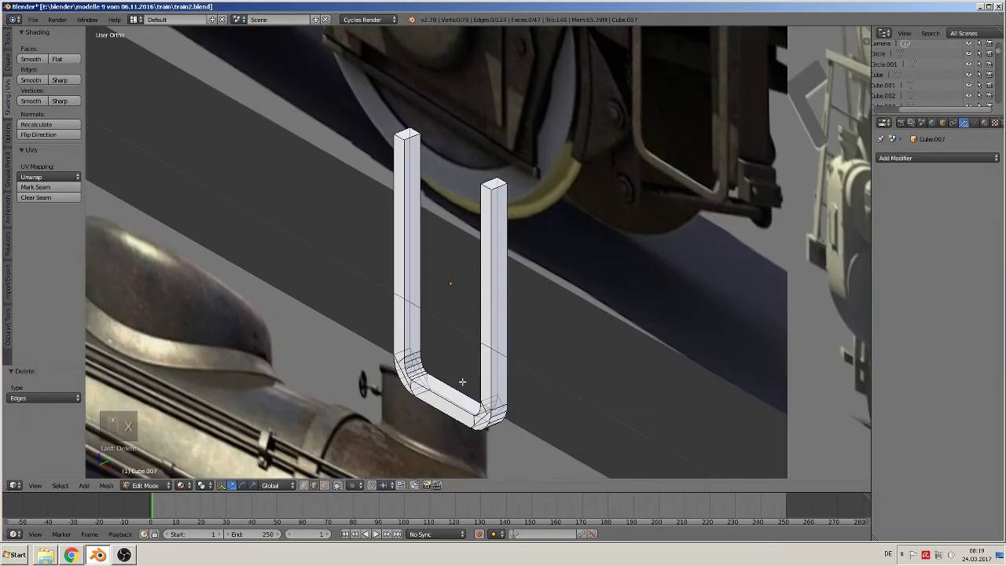
{"action": "left_click", "coordinate": [323, 485]}
{"action": "right_click", "coordinate": [407, 133]}
{"action": "right_click", "coordinate": [497, 185], "text": "shift"}
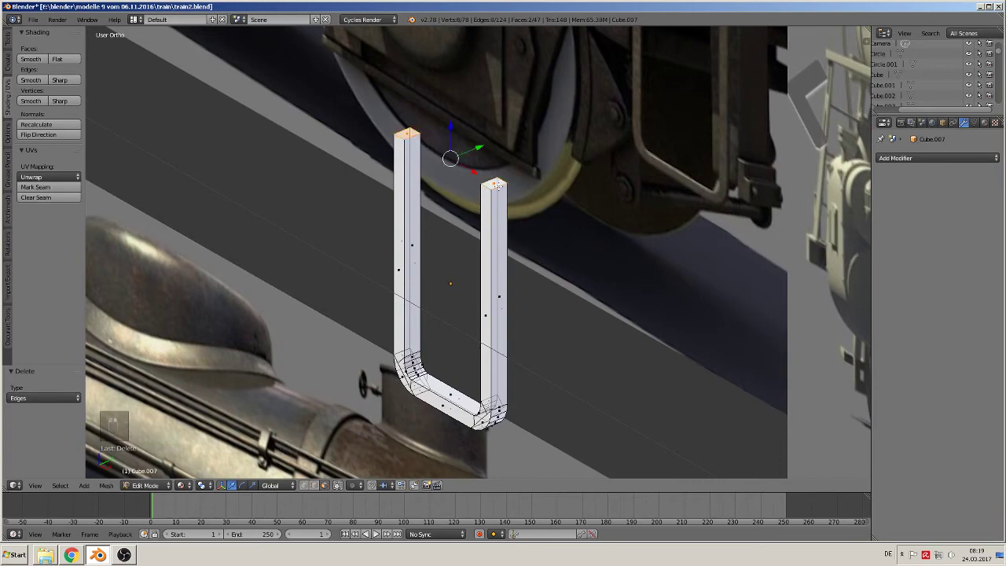
{"action": "key", "text": "e"}
{"action": "left_click_drag", "start_coordinate": [456, 125], "coordinate": [457, 115]}
{"action": "middle_click_drag", "start_coordinate": [457, 114], "coordinate": [433, 162]}
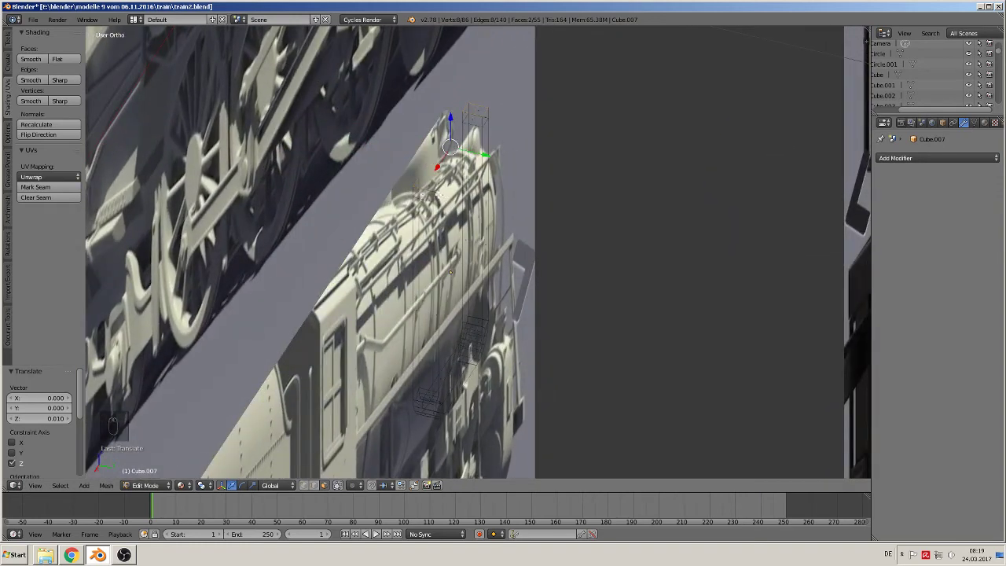
- Extrude one side face of each new post tip along the Y axis, and return to Object Mode
{"action": "right_click", "coordinate": [433, 194]}
{"action": "right_click", "coordinate": [482, 120], "text": "shift"}
{"action": "middle_click_drag", "start_coordinate": [453, 162], "coordinate": [485, 164]}
{"action": "key", "text": "e"}
{"action": "right_click", "coordinate": [486, 165]}
{"action": "left_click_drag", "start_coordinate": [503, 153], "coordinate": [558, 164]}
{"action": "right_click", "coordinate": [558, 164]}
{"action": "left_click_drag", "start_coordinate": [499, 155], "coordinate": [574, 174]}
{"action": "key", "text": "Tab"}
- Move the finished frame below the reference images by -3.621 in X and -2.038 in Z, and save the file
{"action": "key", "text": "KP_1"}
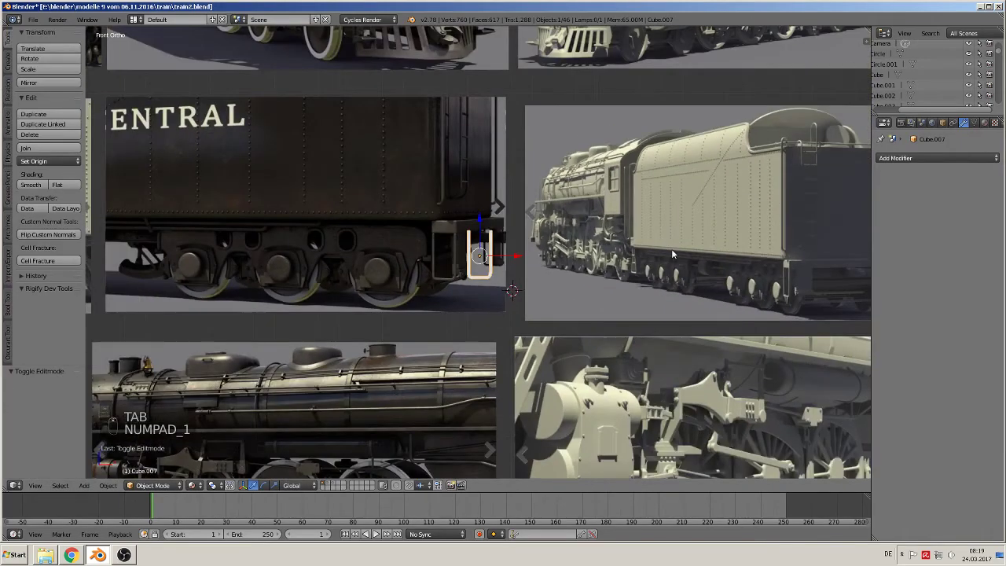
{"action": "scroll", "coordinate": [532, 246], "scroll_direction": "down", "scroll_amount": 5}
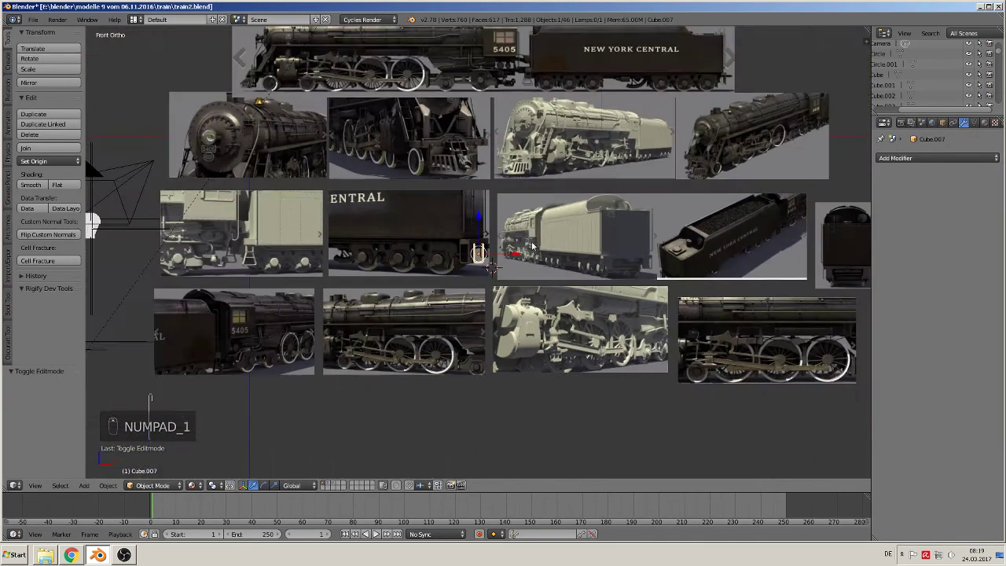
{"action": "key", "text": "g"}
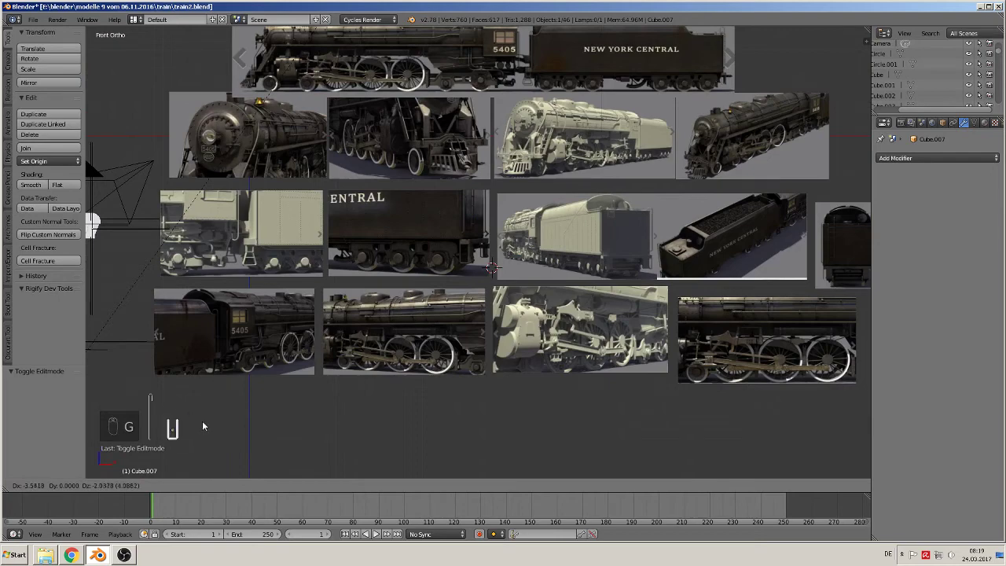
{"action": "left_click", "coordinate": [196, 426]}
{"action": "left_click", "coordinate": [33, 19]}
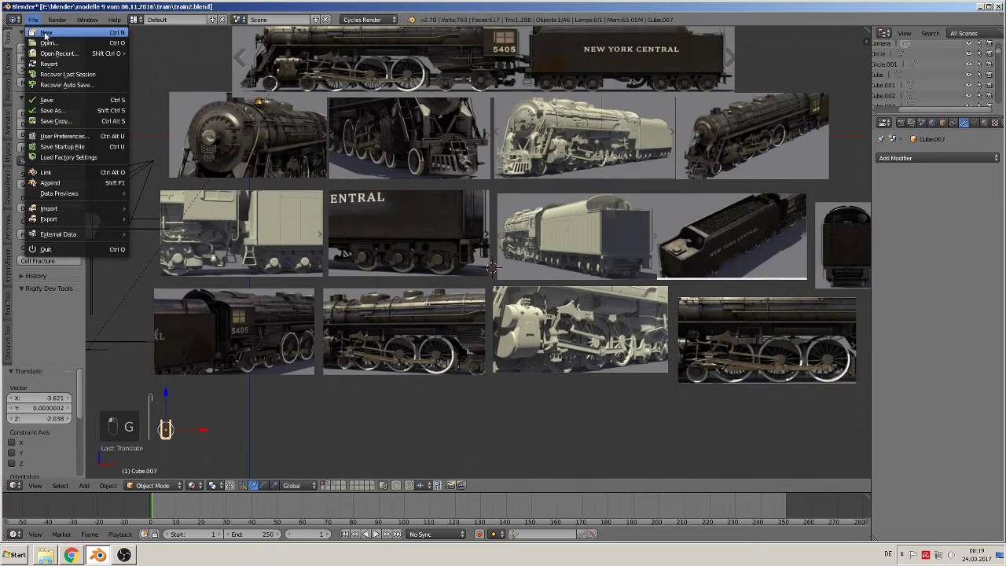
{"action": "left_click", "coordinate": [47, 100]}
- Examine the end beam and step frames at the tender's rear in the reference images
{"action": "scroll", "coordinate": [546, 228], "scroll_direction": "up", "scroll_amount": 6}
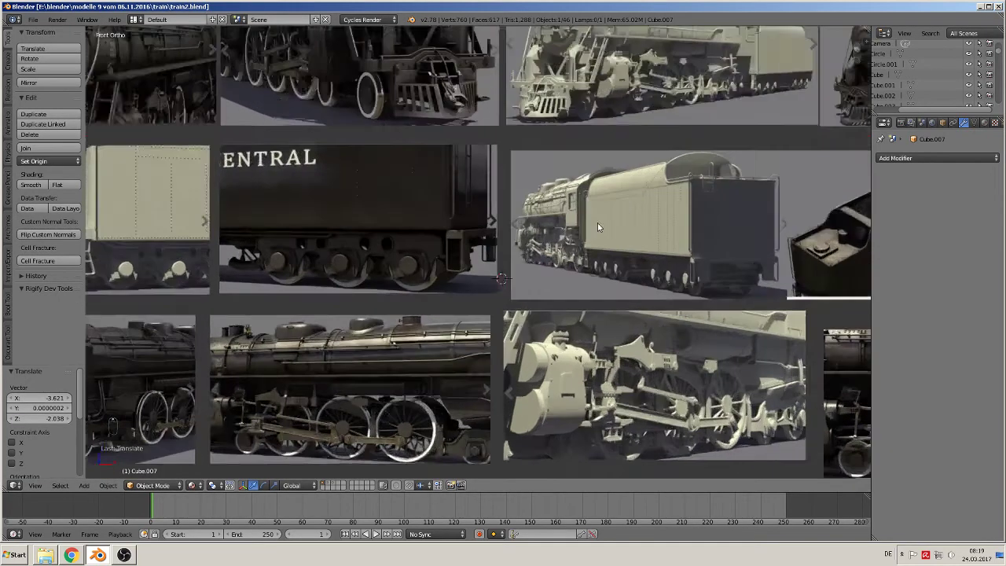
{"action": "scroll", "coordinate": [481, 255], "scroll_direction": "up", "scroll_amount": 4}
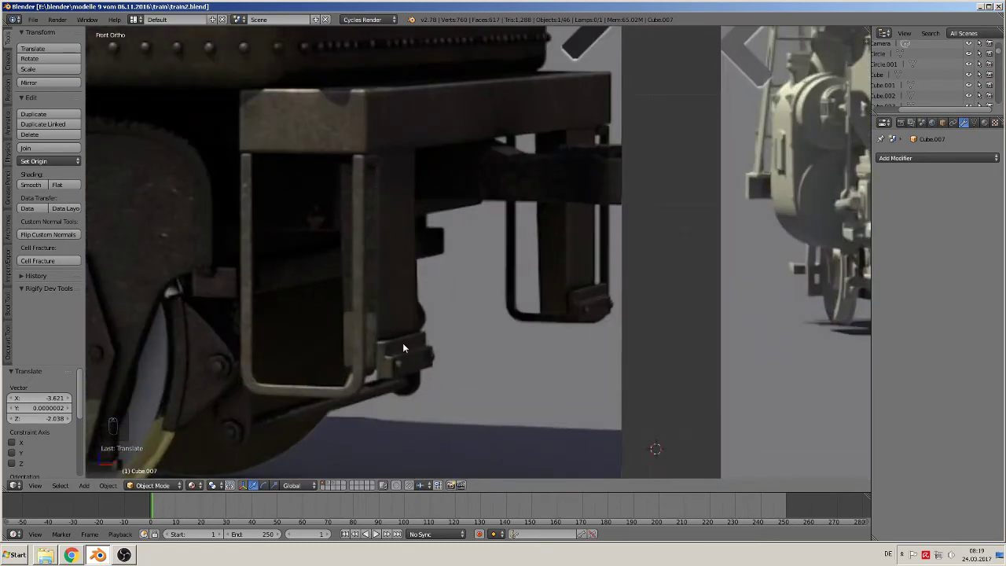
{"action": "scroll", "coordinate": [404, 351], "scroll_direction": "down", "scroll_amount": 8}
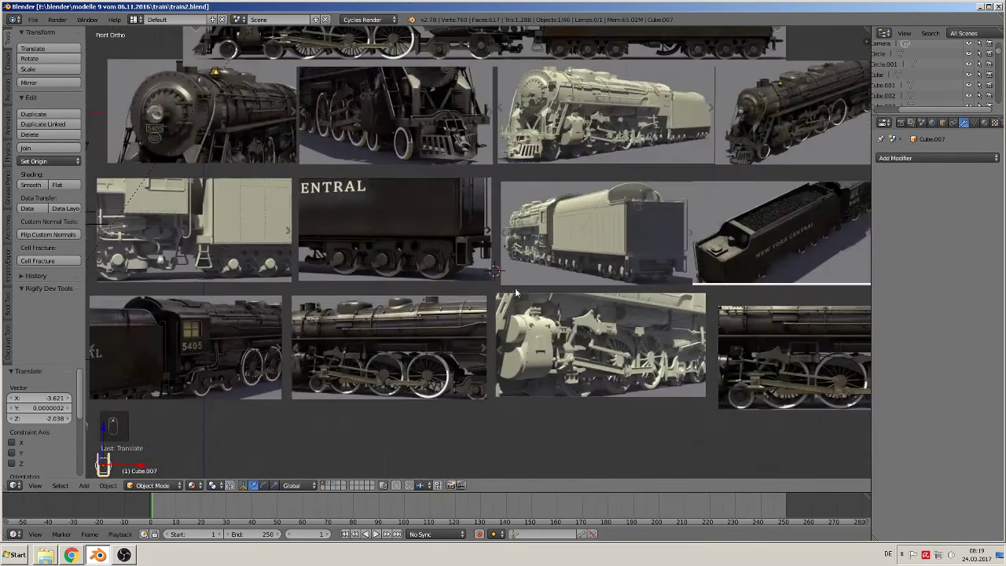
{"action": "scroll", "coordinate": [643, 264], "scroll_direction": "up", "scroll_amount": 8}
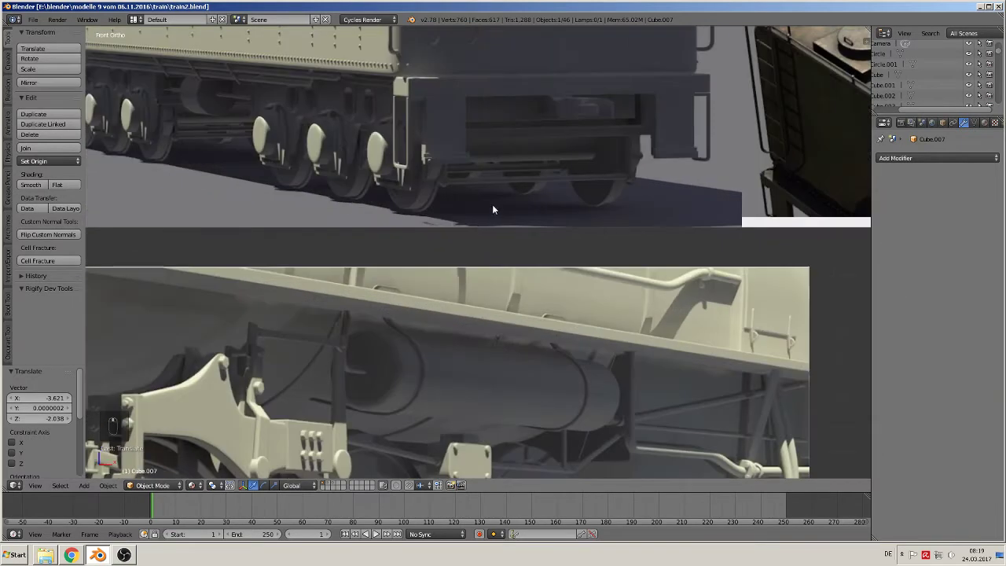
{"action": "scroll", "coordinate": [525, 405], "scroll_direction": "up", "scroll_amount": 4}
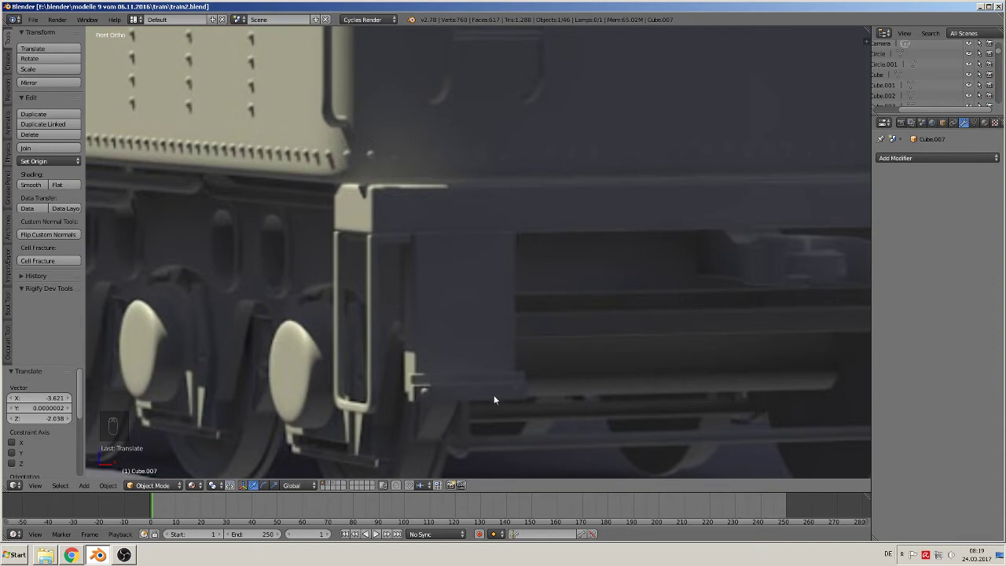
{"action": "scroll", "coordinate": [471, 357], "scroll_direction": "down", "scroll_amount": 3}
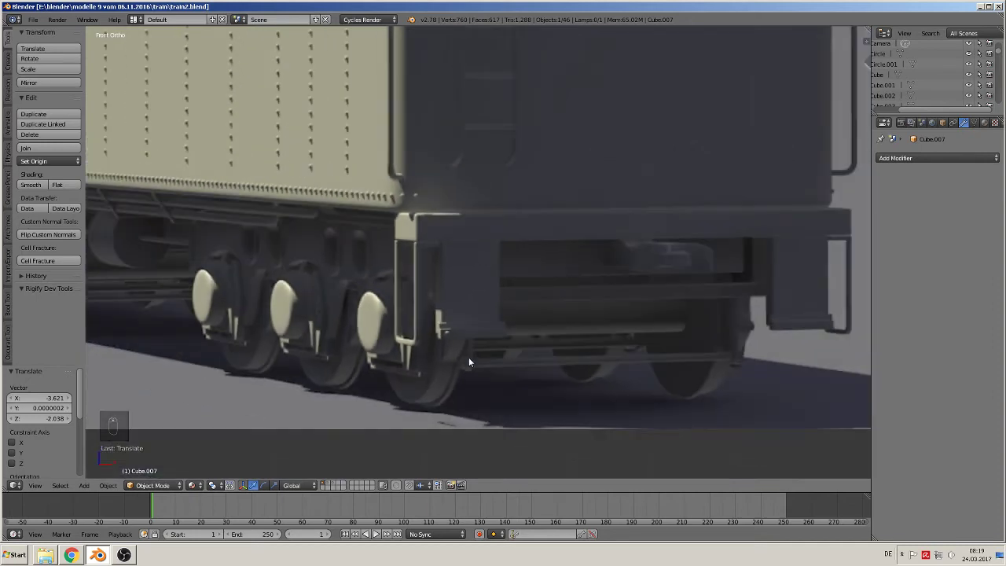
{"action": "scroll", "coordinate": [405, 227], "scroll_direction": "down", "scroll_amount": 8}
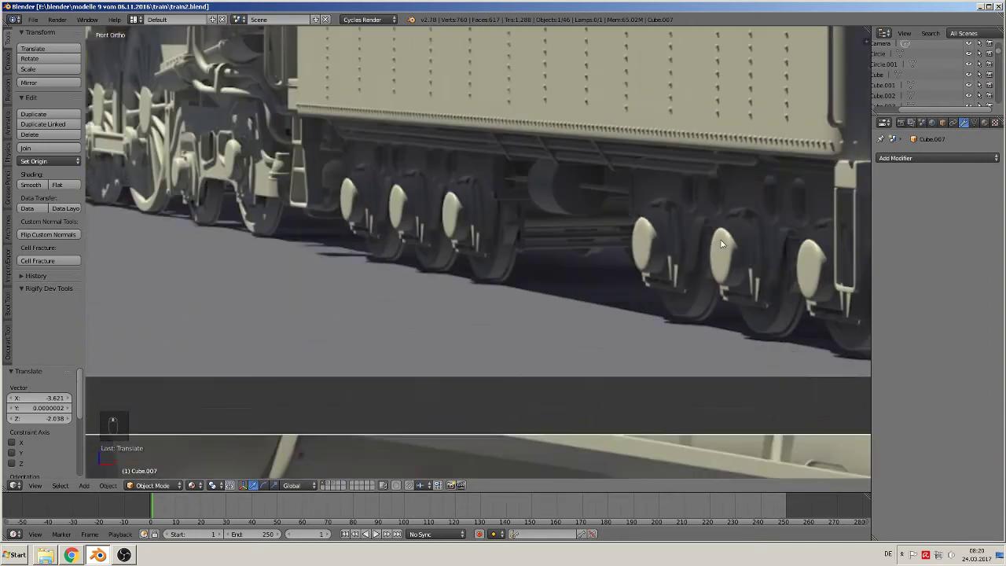
{"action": "scroll", "coordinate": [297, 206], "scroll_direction": "up", "scroll_amount": 5}
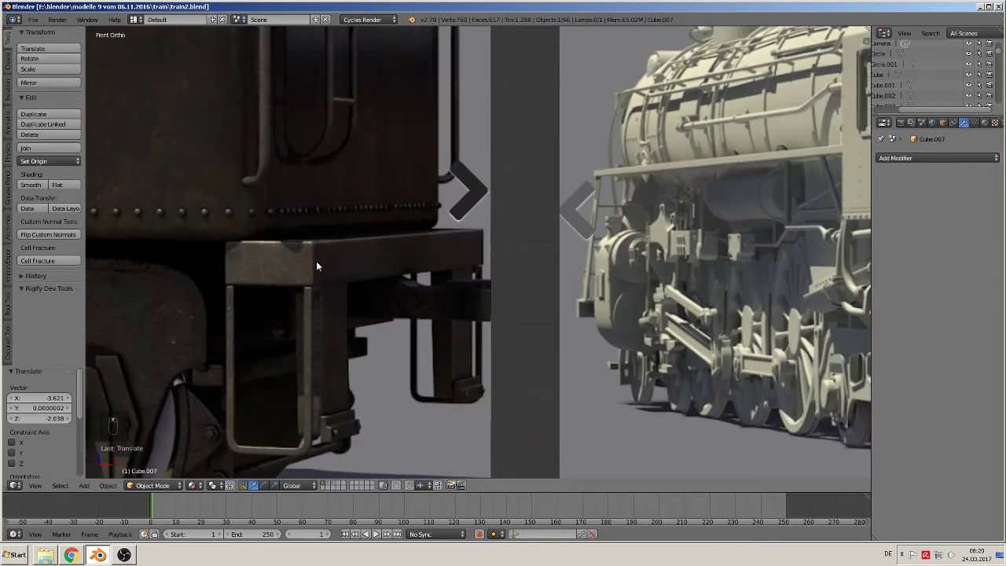
{"action": "scroll", "coordinate": [409, 287], "scroll_direction": "down", "scroll_amount": 3}
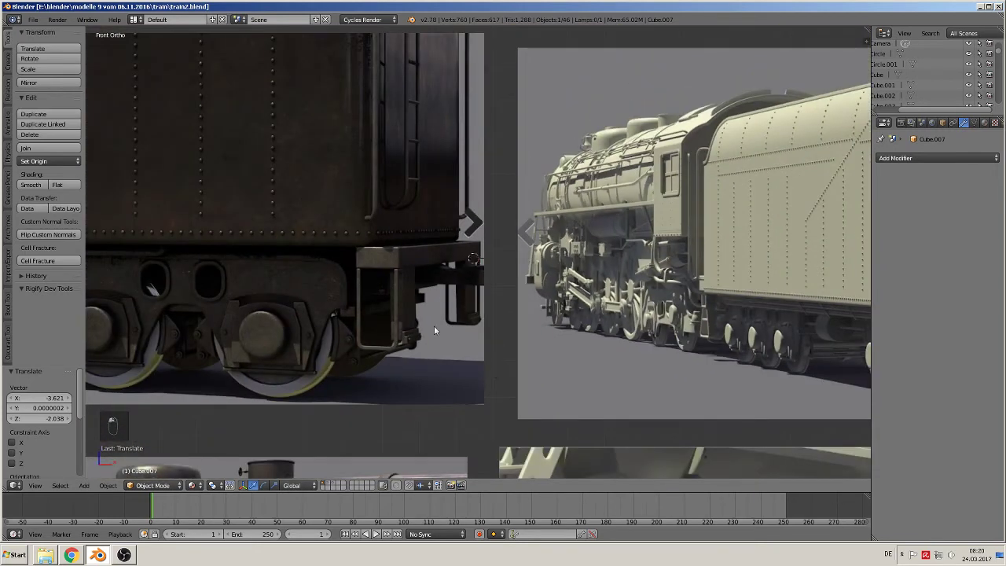
- Add a cube, scale it by 0.348, and move it 0.478 along X
{"action": "left_click", "coordinate": [85, 485]}
{"action": "mouse_move", "coordinate": [110, 474]}
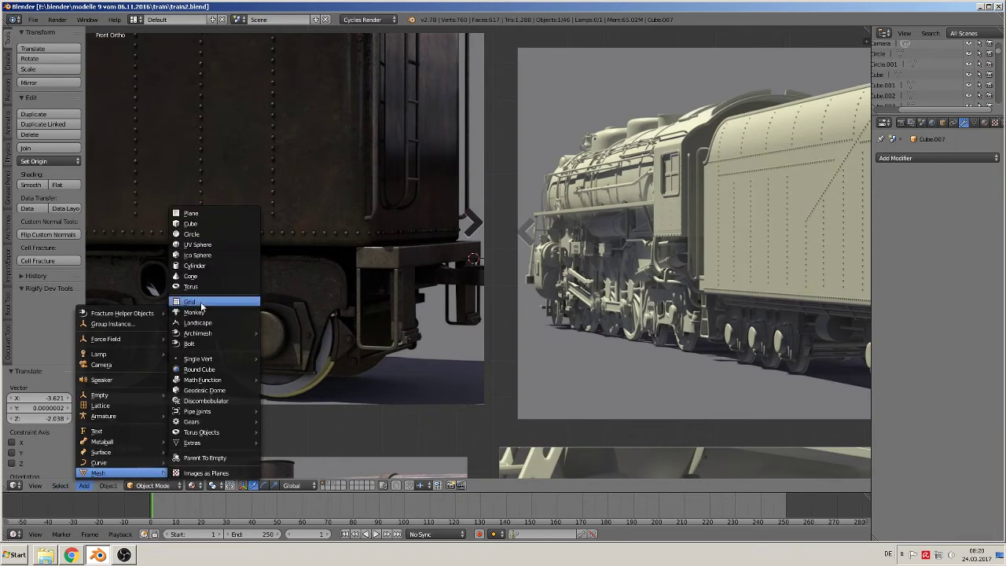
{"action": "left_click", "coordinate": [180, 223]}
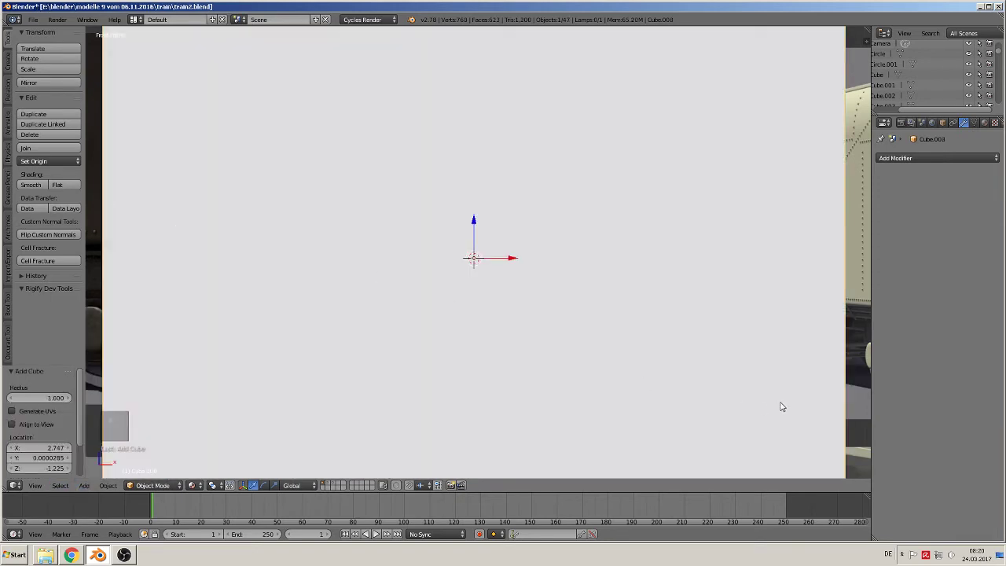
{"action": "key", "text": "s"}
{"action": "left_click", "coordinate": [561, 308]}
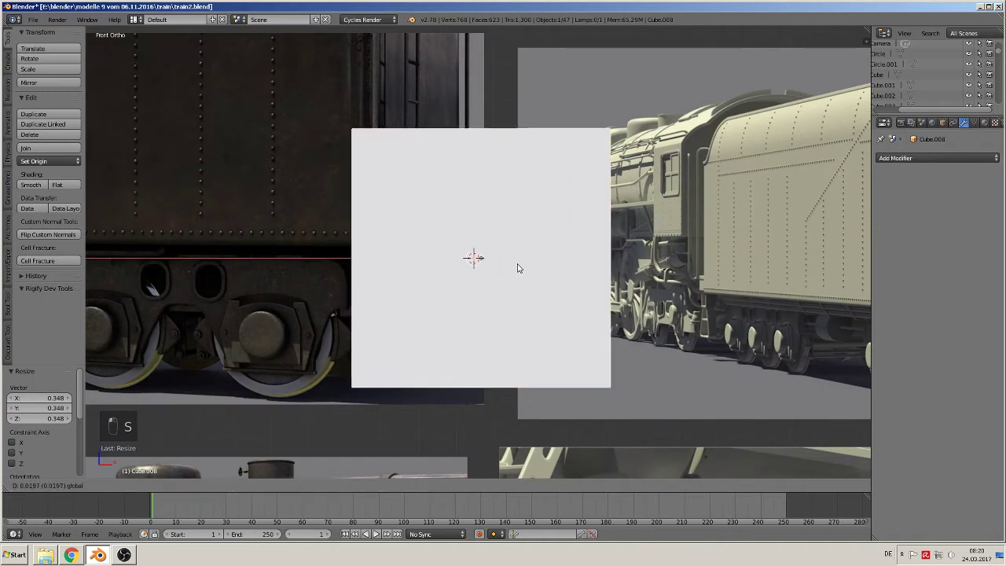
{"action": "left_click", "coordinate": [682, 284]}
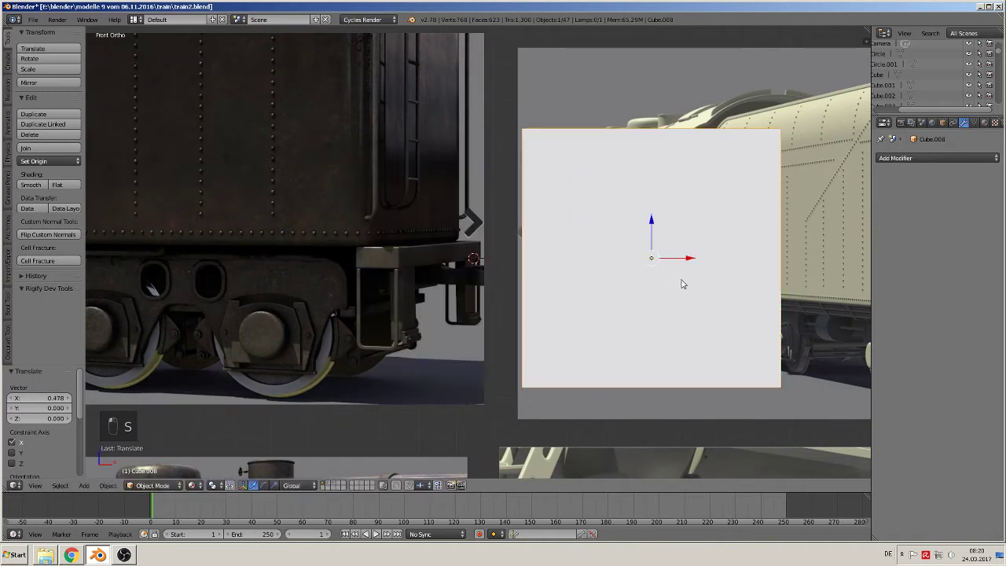
- Scale the cube by 1.062 along X and by 0.080 along Z to form a flat slab
{"action": "key", "text": "s"}
{"action": "left_click", "coordinate": [731, 395]}
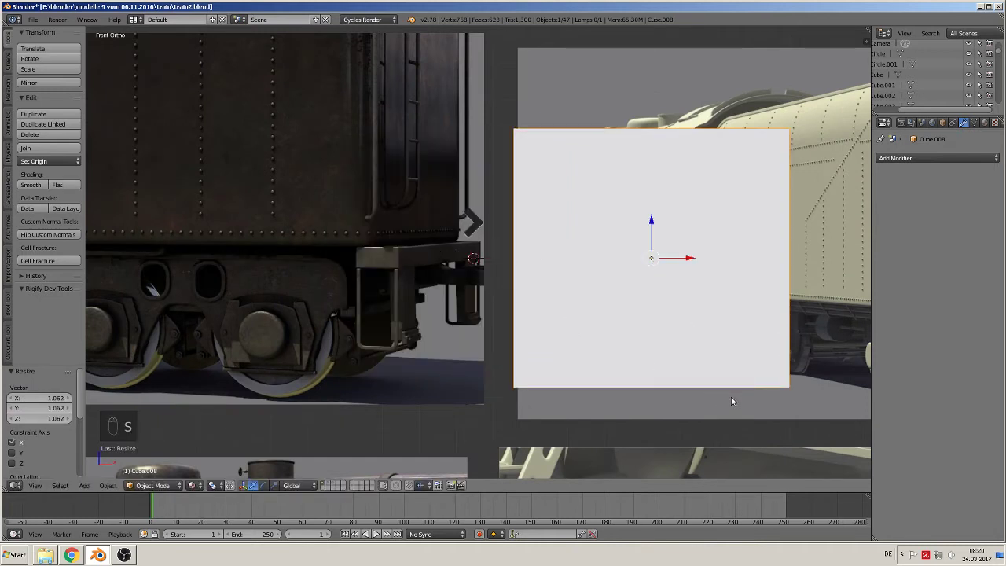
{"action": "key", "text": "s"}
{"action": "key", "text": "z"}
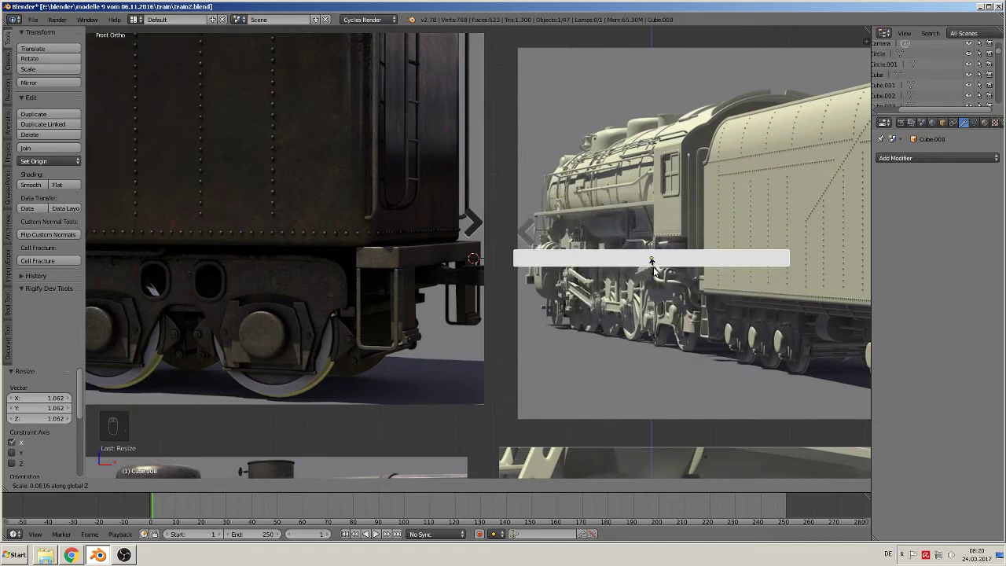
{"action": "left_click", "coordinate": [653, 267]}
- Move the slab -0.740 along Y and scale it by 0.204 along Y to form a narrow beam
{"action": "middle_click_drag", "start_coordinate": [655, 282], "coordinate": [621, 308]}
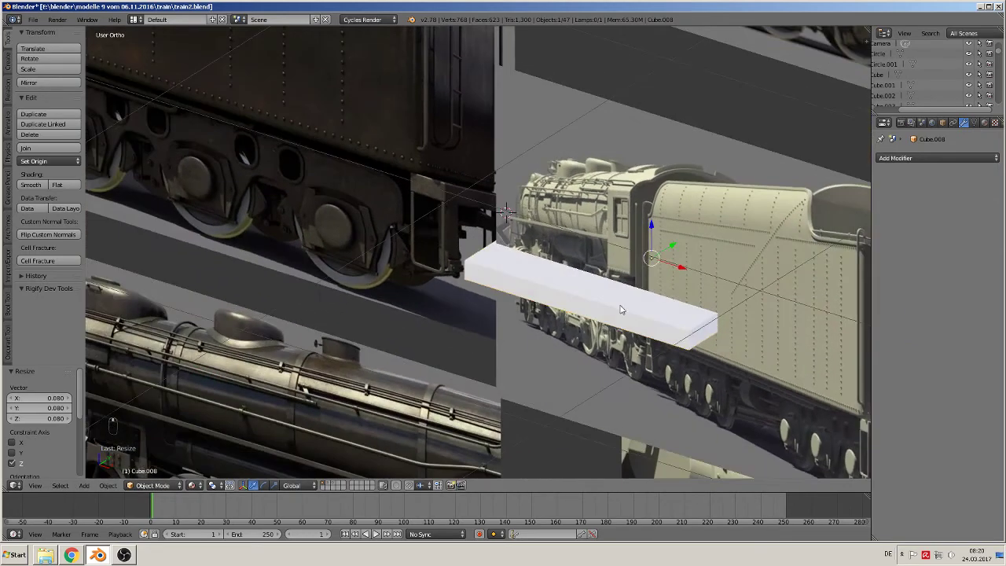
{"action": "left_click_drag", "start_coordinate": [686, 244], "coordinate": [571, 364]}
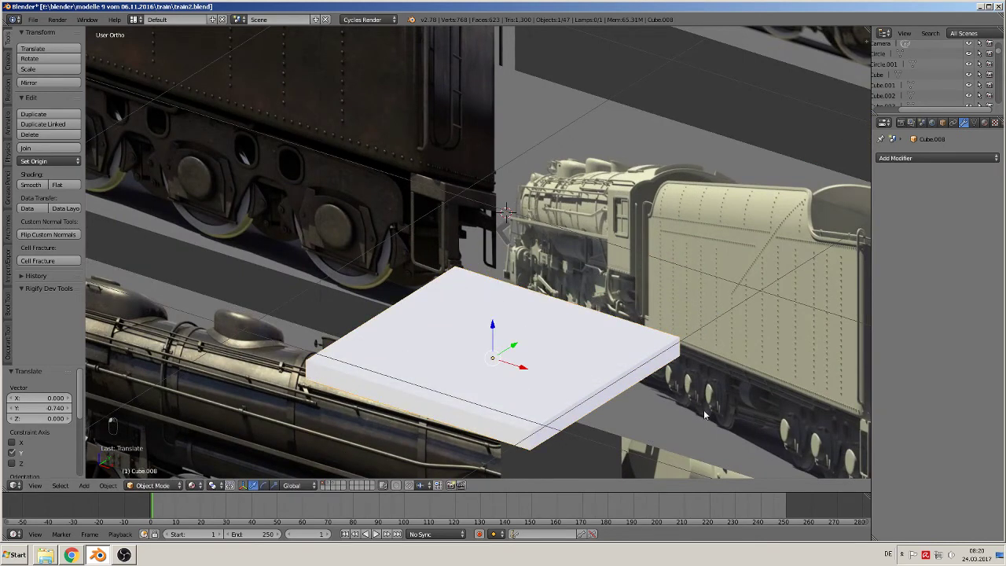
{"action": "key", "text": "s"}
{"action": "key", "text": "y"}
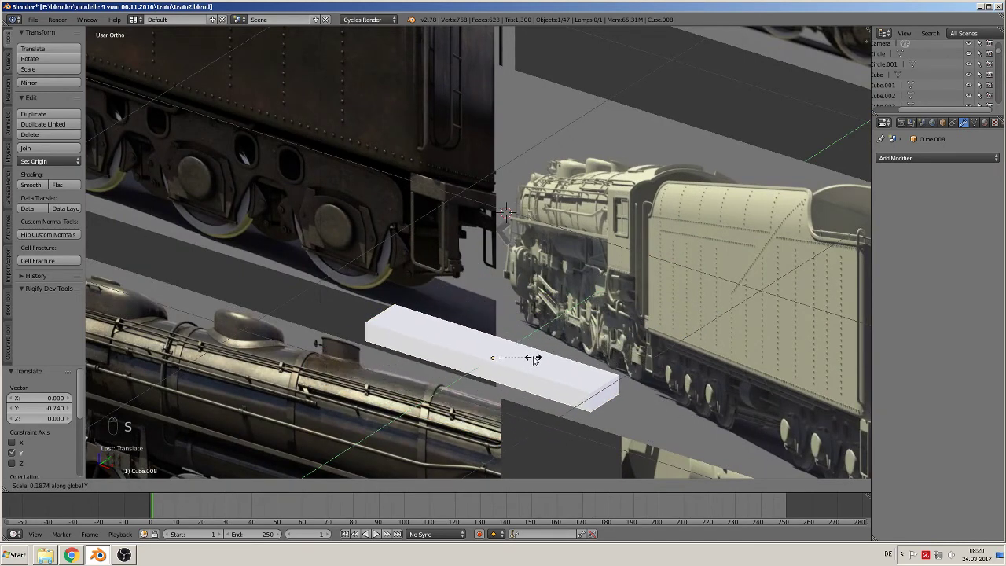
{"action": "left_click", "coordinate": [539, 360]}
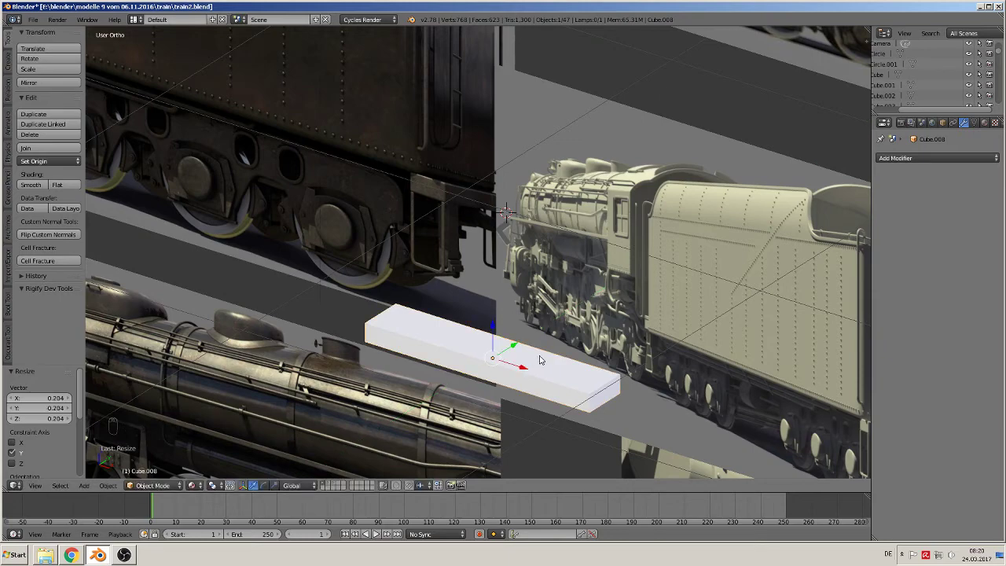
- Bevel all edges of the beam with an offset of 0.015 and 1 segment, and return to Object Mode
{"action": "key", "text": "KP_1"}
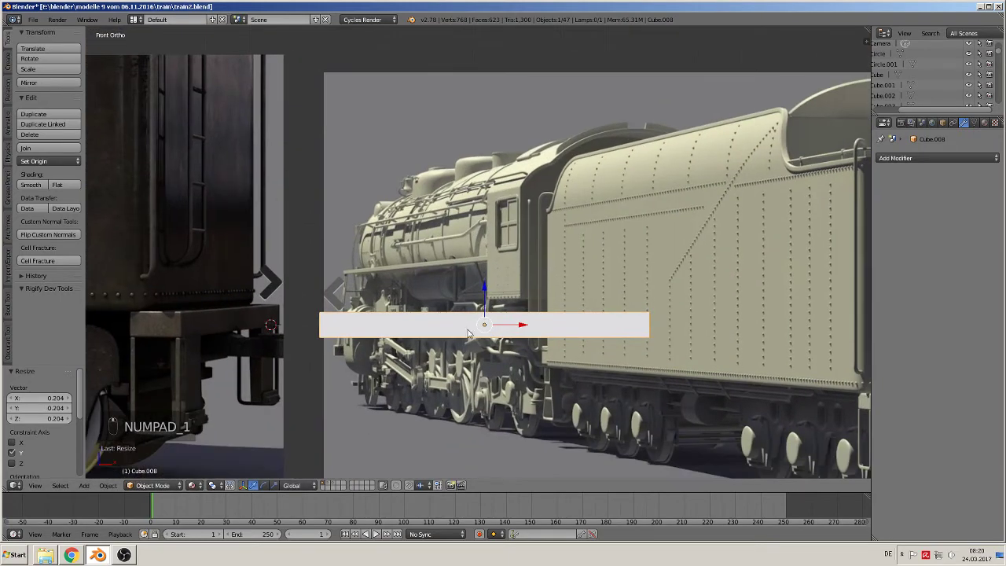
{"action": "key", "text": "Tab"}
{"action": "middle_click_drag", "start_coordinate": [463, 346], "coordinate": [447, 392]}
{"action": "scroll", "coordinate": [479, 384], "scroll_direction": "up", "scroll_amount": 2}
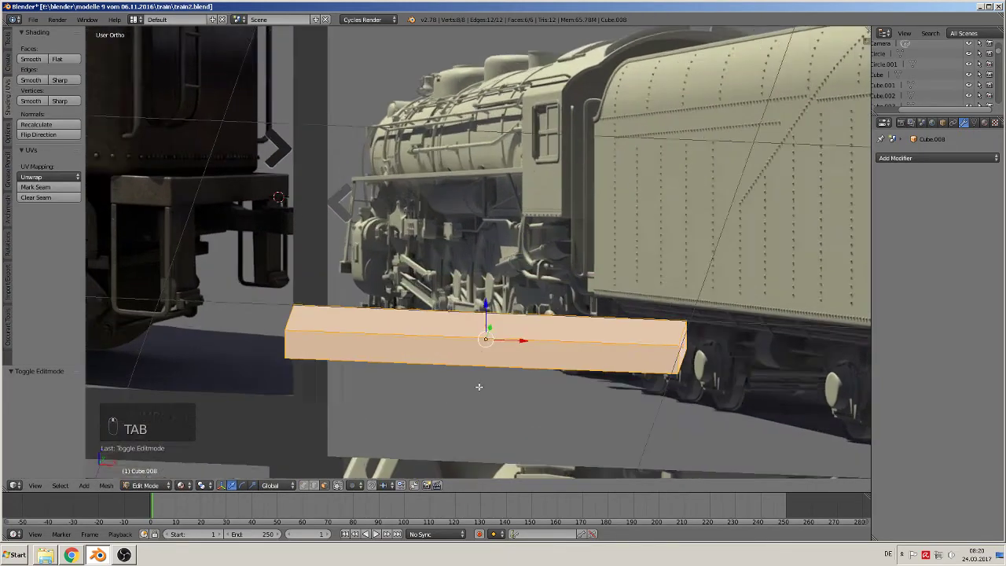
{"action": "key", "text": "ctrl+b"}
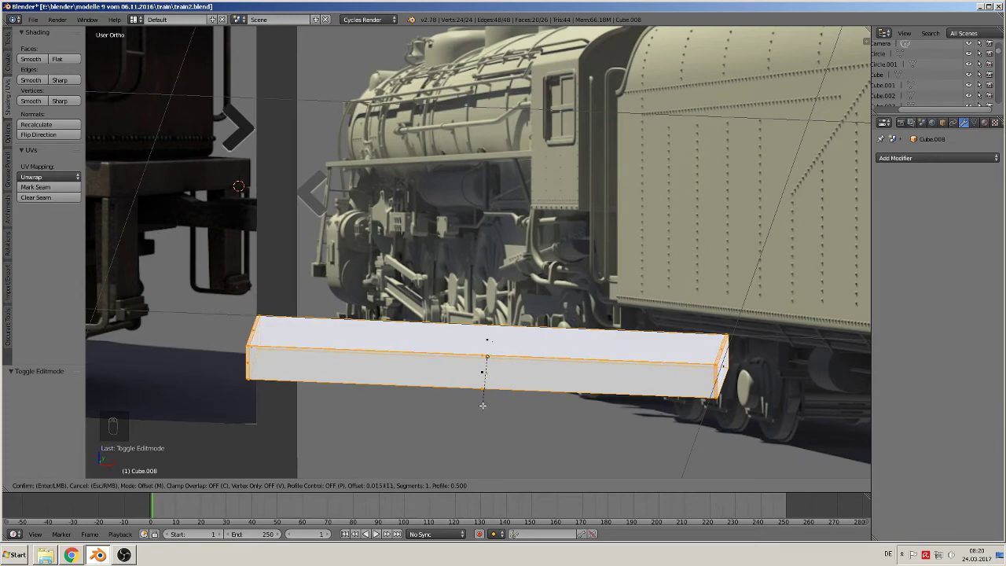
{"action": "left_click", "coordinate": [482, 405]}
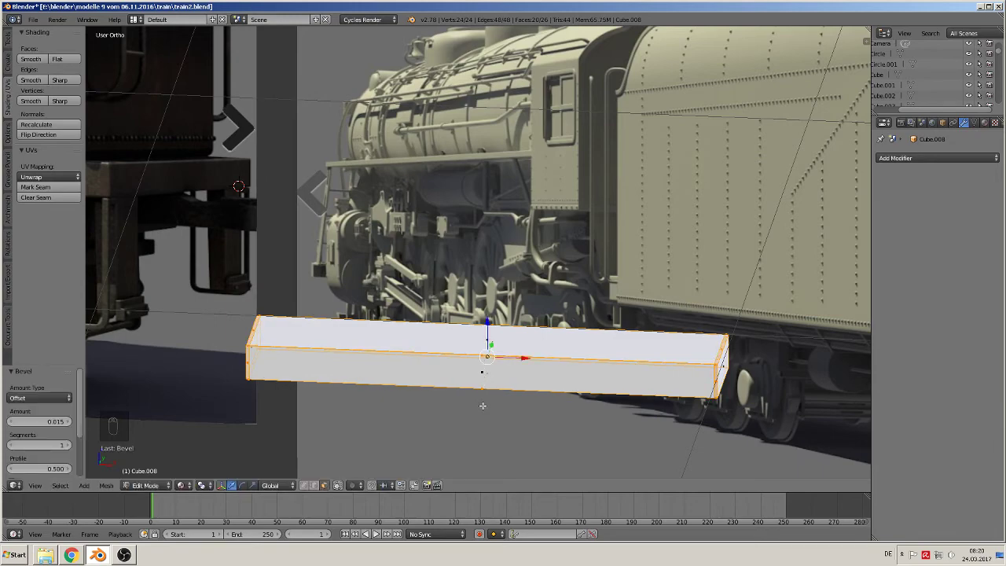
{"action": "key", "text": "Tab"}
- Move the bevelled beam -3.851 along X and -1.982 along Z to sit with the finished parts below the reference images
{"action": "middle_click_drag", "start_coordinate": [476, 407], "coordinate": [441, 401]}
{"action": "key", "text": "KP_1"}
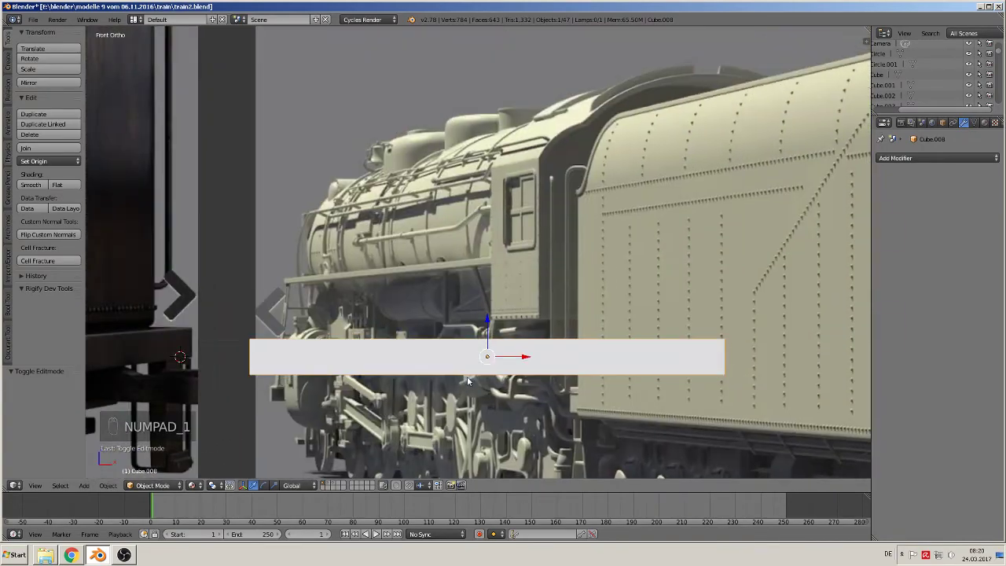
{"action": "scroll", "coordinate": [456, 378], "scroll_direction": "down", "scroll_amount": 2}
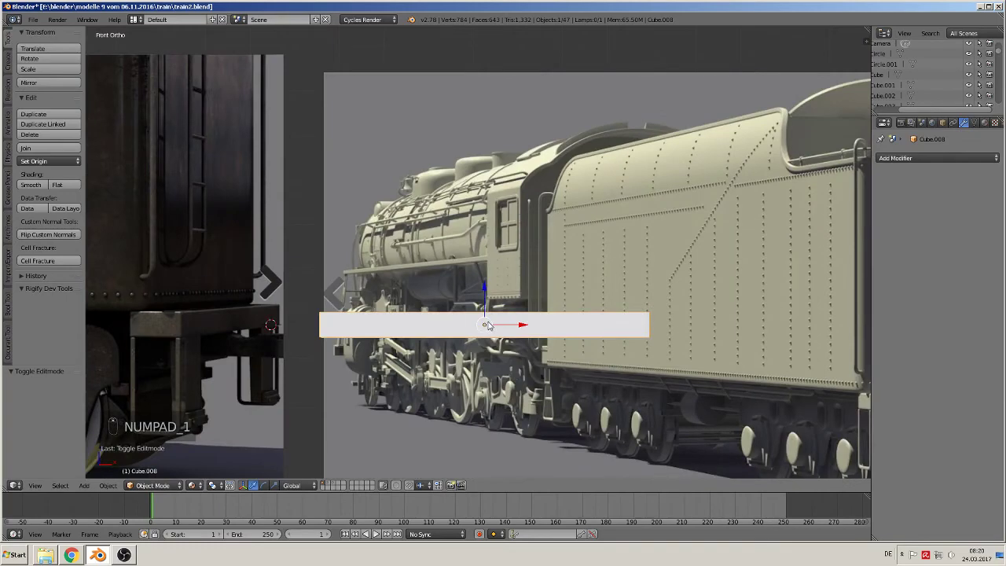
{"action": "scroll", "coordinate": [484, 332], "scroll_direction": "down", "scroll_amount": 5}
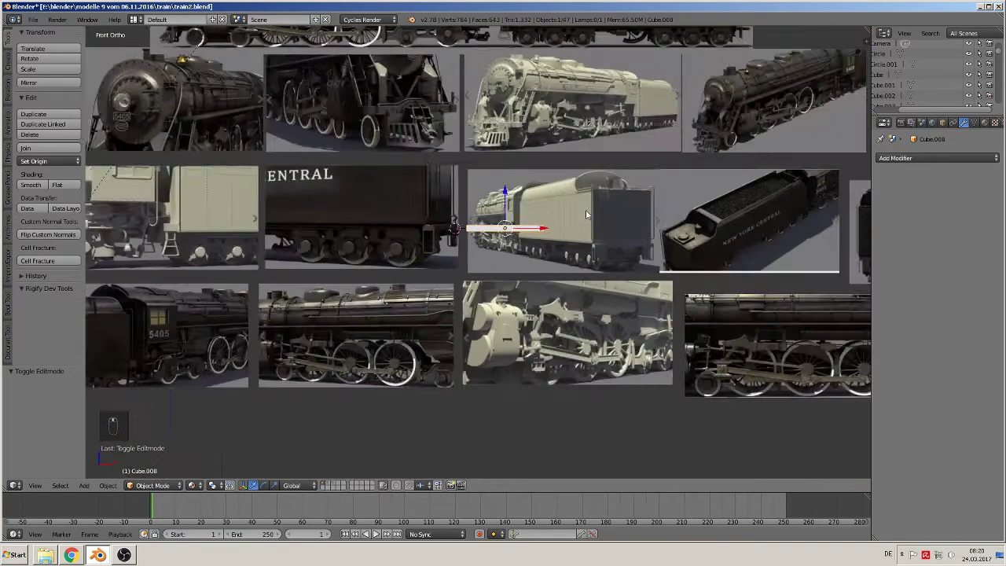
{"action": "key", "text": "g"}
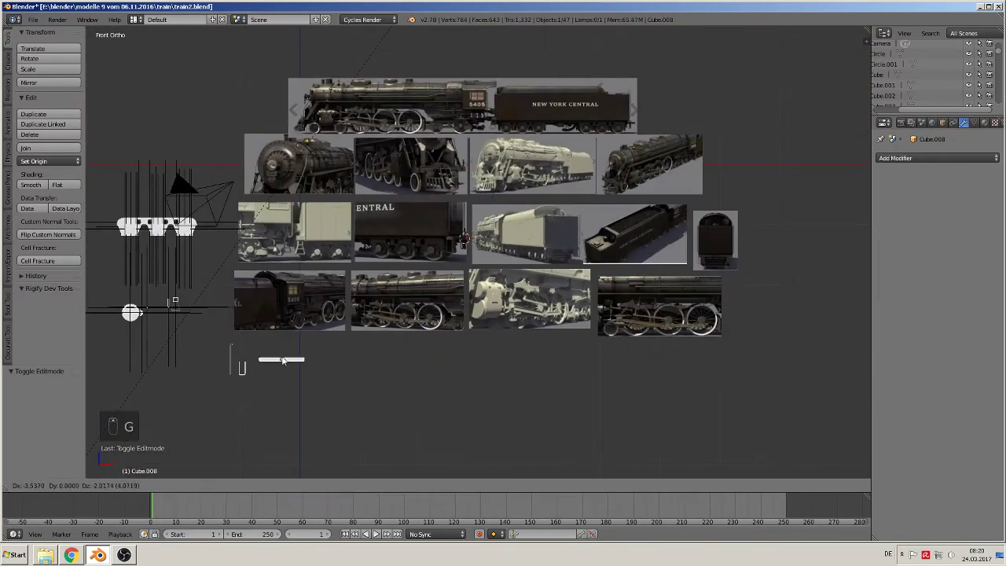
{"action": "left_click", "coordinate": [266, 359]}
- Add a cube beside the tender's step frame, scale it by 0.042, and move it 0.253 along X
{"action": "scroll", "coordinate": [572, 286], "scroll_direction": "up", "scroll_amount": 10}
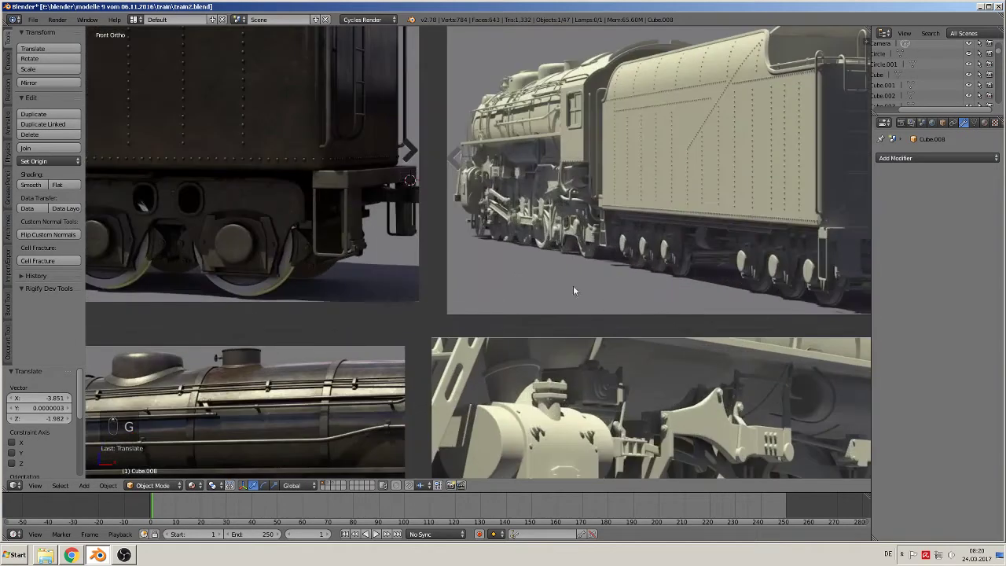
{"action": "scroll", "coordinate": [499, 295], "scroll_direction": "up", "scroll_amount": 1}
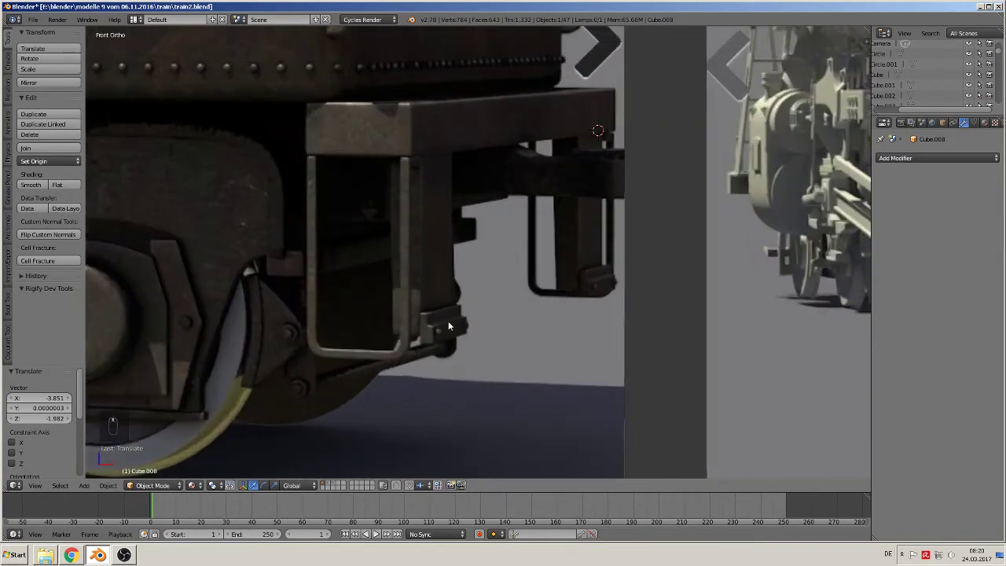
{"action": "left_click", "coordinate": [83, 485]}
{"action": "mouse_move", "coordinate": [97, 473]}
{"action": "left_click", "coordinate": [220, 226]}
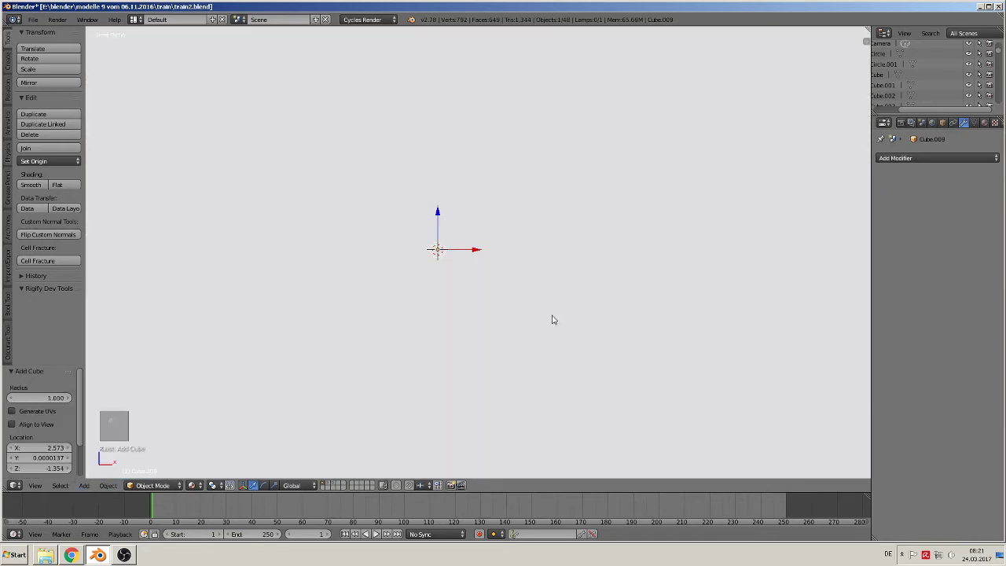
{"action": "key", "text": "s"}
{"action": "left_click", "coordinate": [444, 242]}
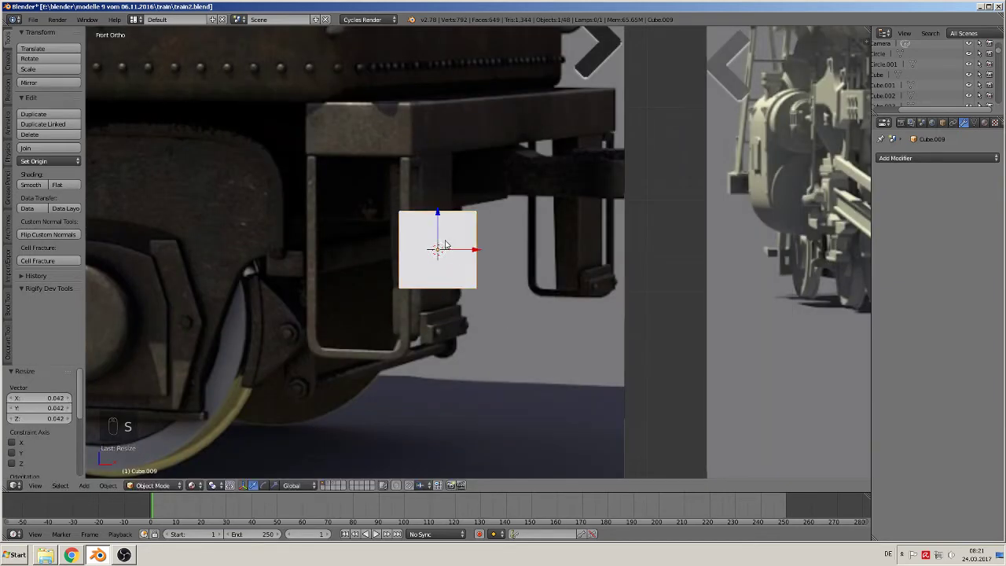
{"action": "left_click_drag", "start_coordinate": [464, 250], "coordinate": [697, 299]}
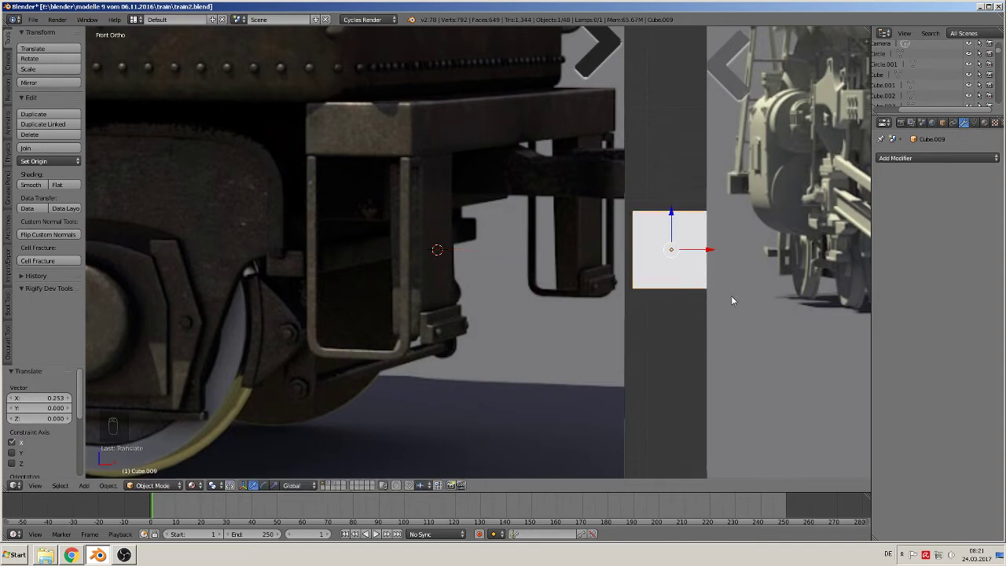
- Scale the cube by 0.814 along X and move it -0.464 along Y, in front of the reference images
{"action": "key", "text": "s"}
{"action": "key", "text": "x"}
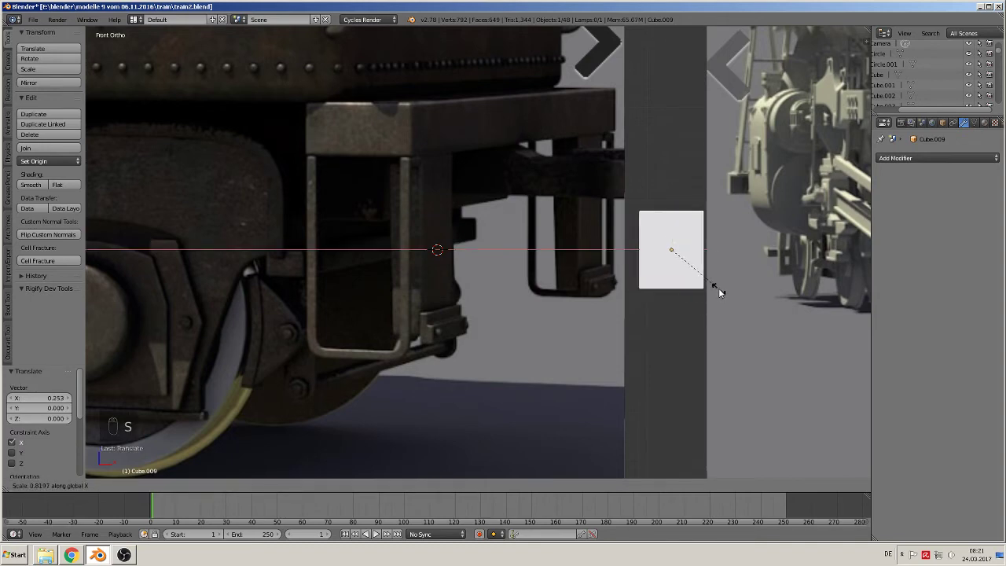
{"action": "left_click", "coordinate": [718, 290]}
{"action": "mouse_move", "coordinate": [694, 298]}
{"action": "middle_mouse_down"}
{"action": "mouse_move", "coordinate": [656, 319]}
{"action": "mouse_move", "coordinate": [697, 293]}
{"action": "middle_mouse_up"}
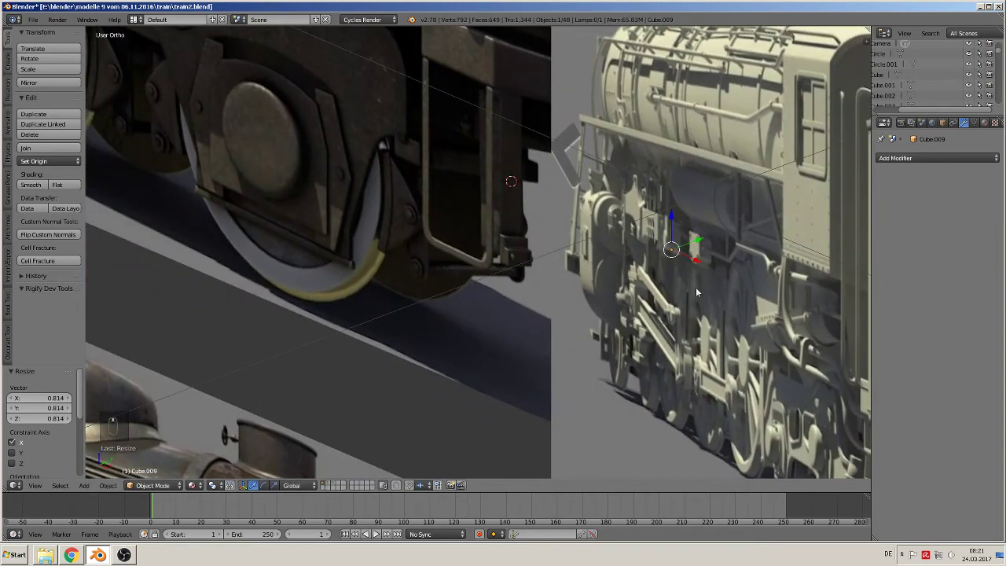
{"action": "key", "text": "g"}
{"action": "key", "text": "y"}
{"action": "left_click", "coordinate": [512, 363]}
- Scale the cube by 0.360 along Y and stretch it along Z into a tall upright post, shifting it slightly along X
{"action": "key", "text": "s"}
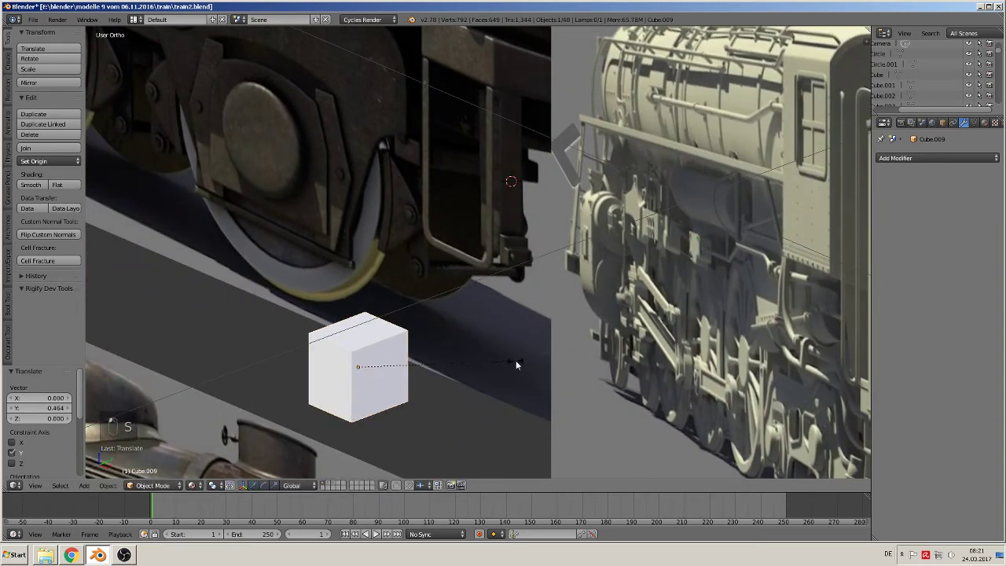
{"action": "key", "text": "y"}
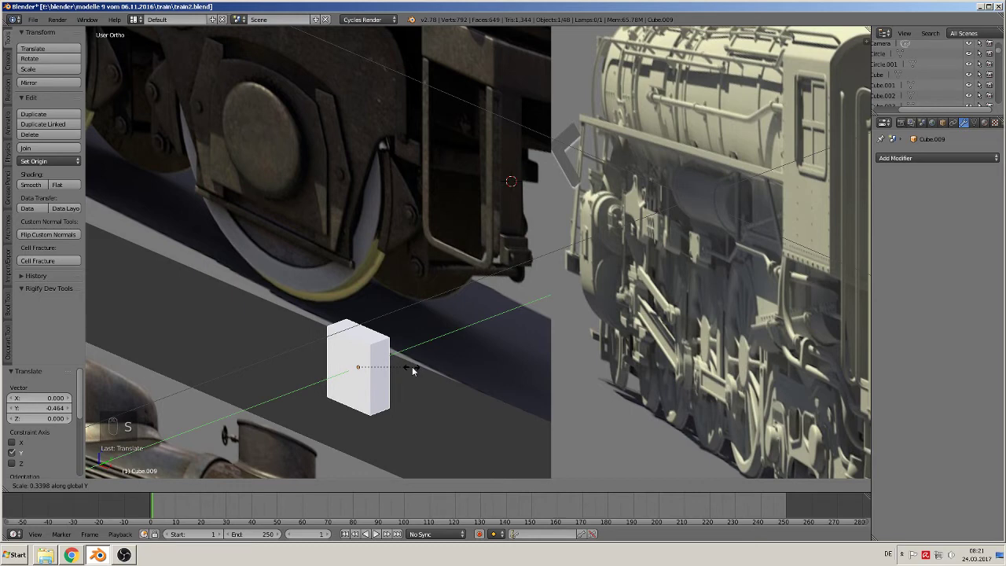
{"action": "left_click", "coordinate": [415, 367]}
{"action": "middle_click_drag", "start_coordinate": [418, 369], "coordinate": [470, 349]}
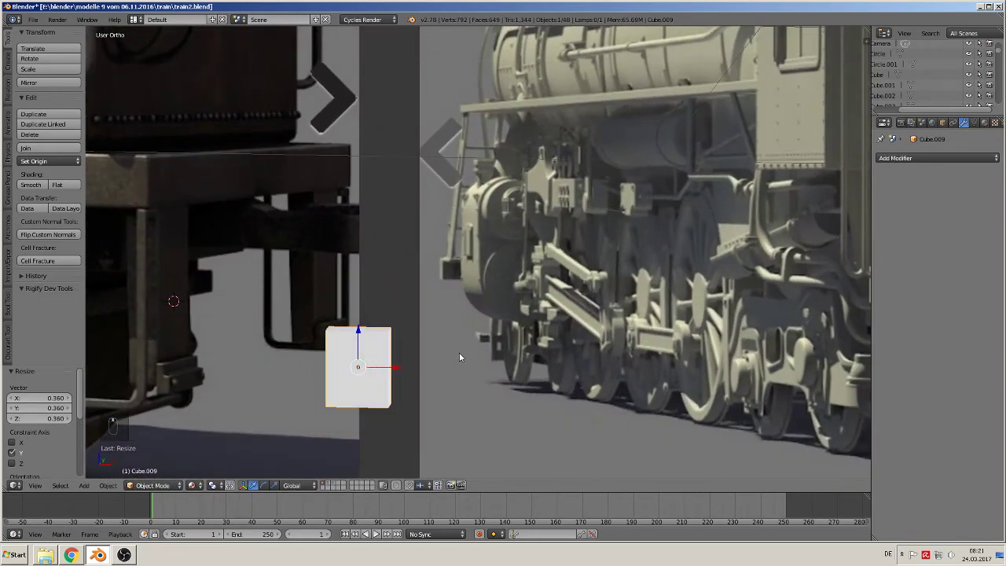
{"action": "key", "text": "KP_1"}
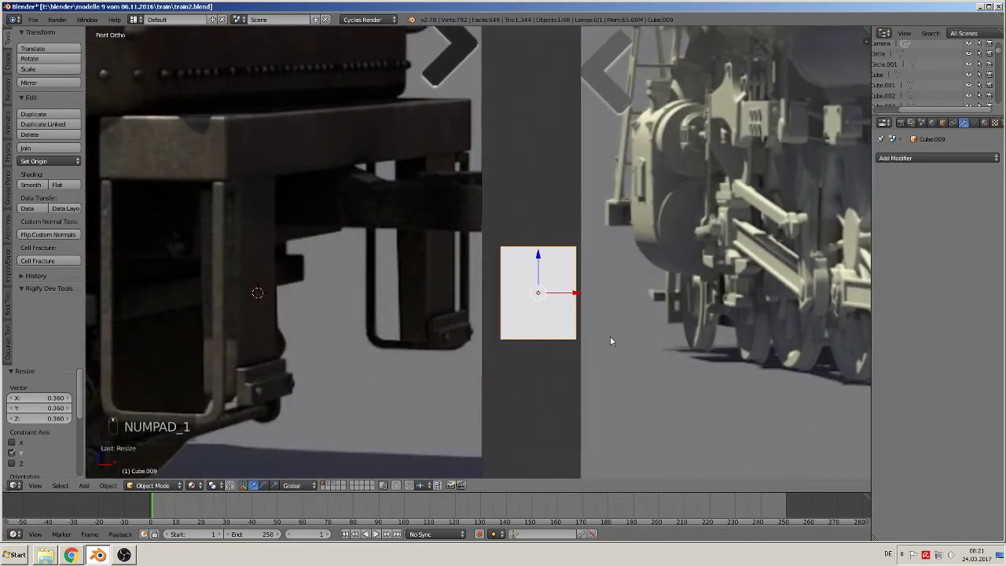
{"action": "key", "text": "s"}
{"action": "key", "text": "z"}
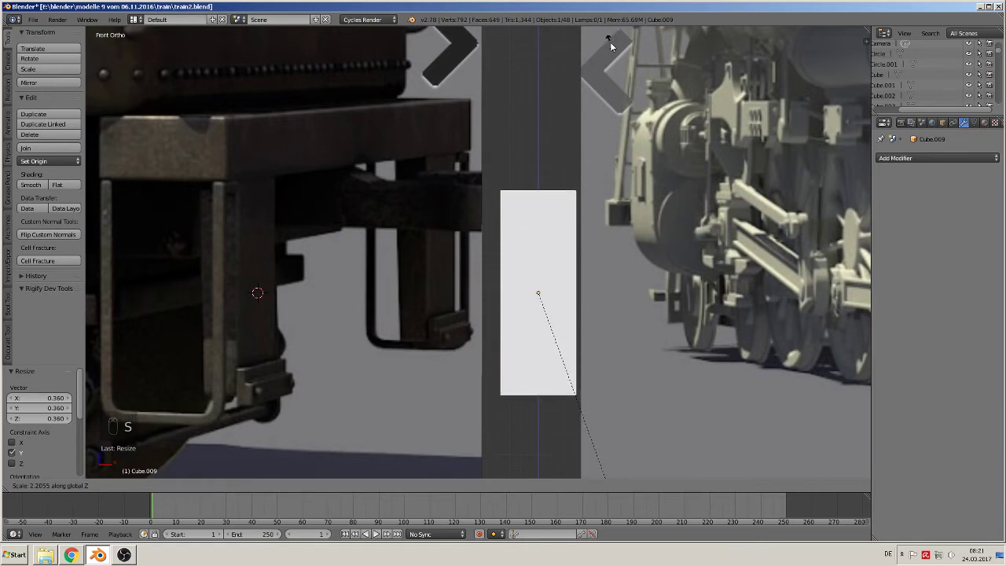
{"action": "left_click", "coordinate": [591, 47]}
{"action": "left_click_drag", "start_coordinate": [547, 261], "coordinate": [573, 286]}
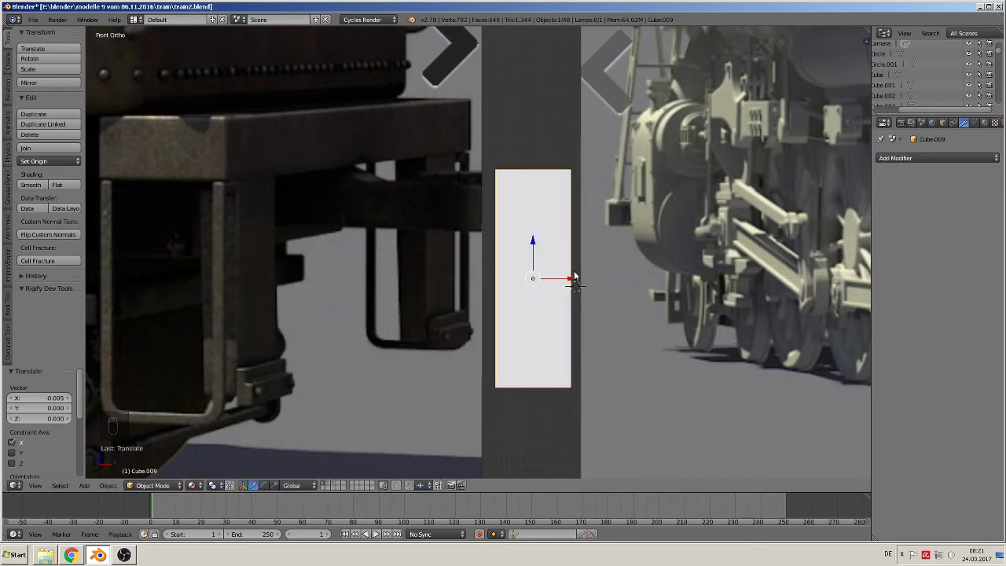
- Bevel all edges of the upright post slightly with 1 segment, return to Object Mode, and deselect everything
{"action": "middle_click_drag", "start_coordinate": [592, 332], "coordinate": [642, 382]}
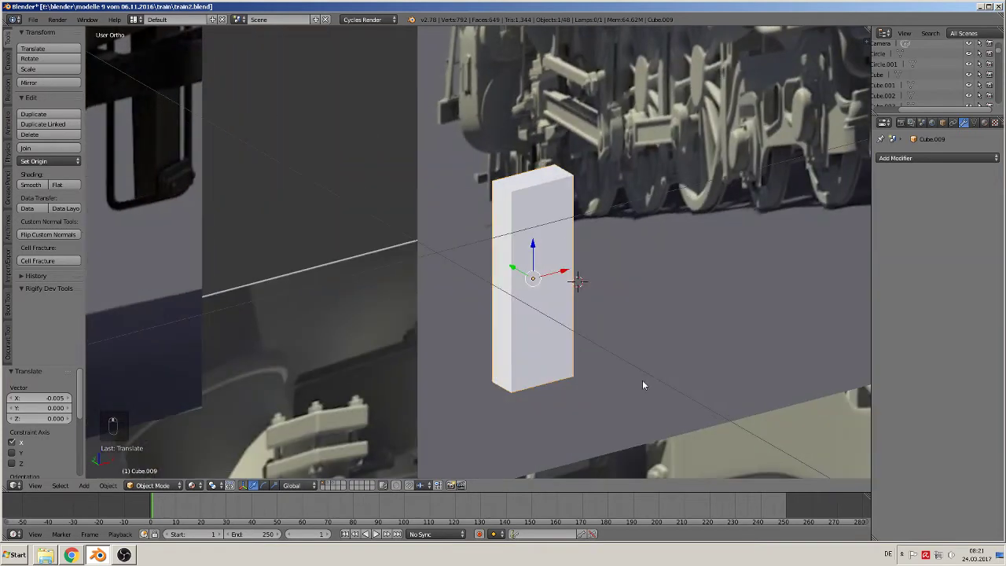
{"action": "key", "text": "Tab"}
{"action": "key", "text": "ctrl+b"}
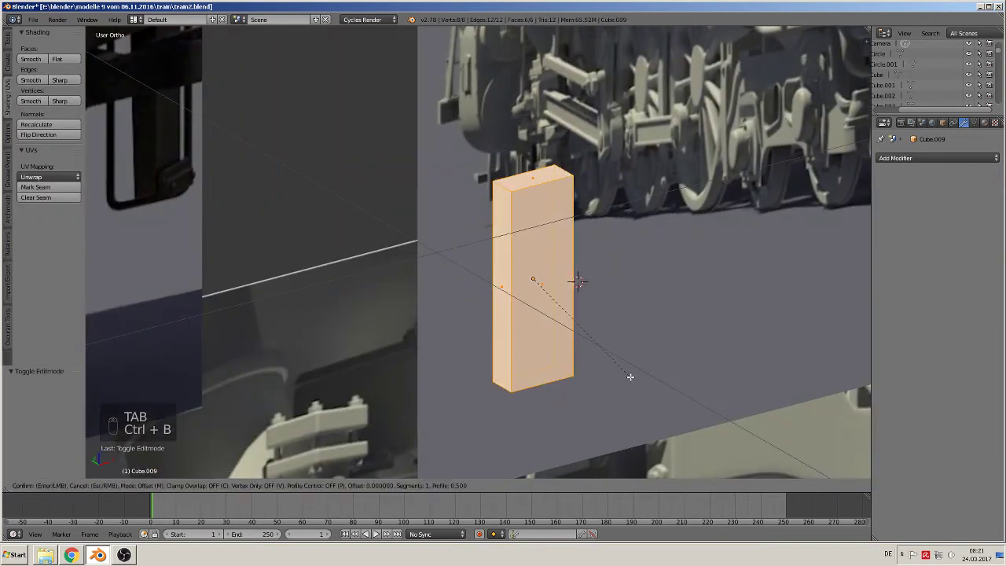
{"action": "left_click", "coordinate": [664, 416]}
{"action": "key", "text": "Tab"}
{"action": "key", "text": "a"}
{"action": "key", "text": "a"}
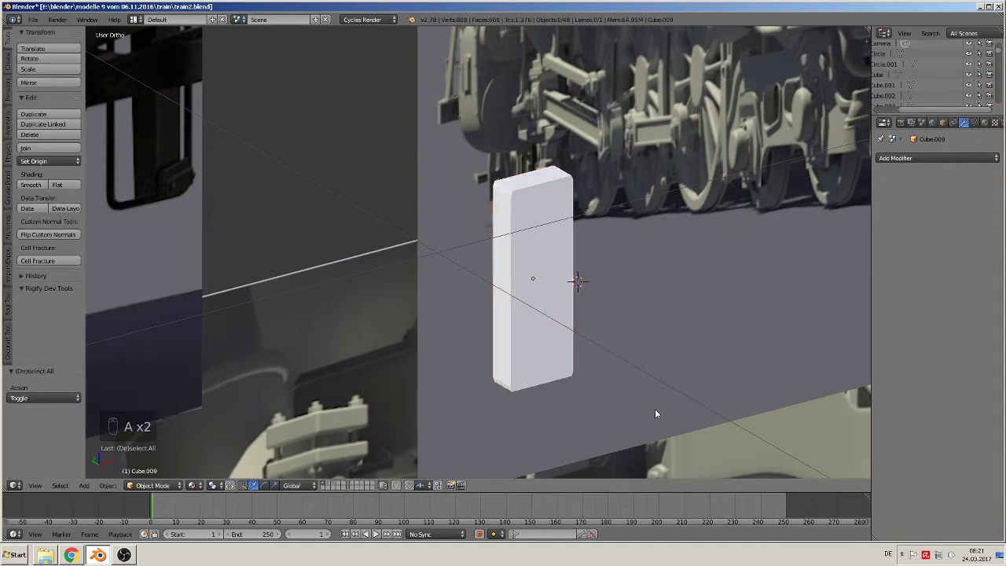
- Select the upright post and move it -3.603 along X and -2.087 along Z to the parts below the reference images
{"action": "key", "text": "KP_1"}
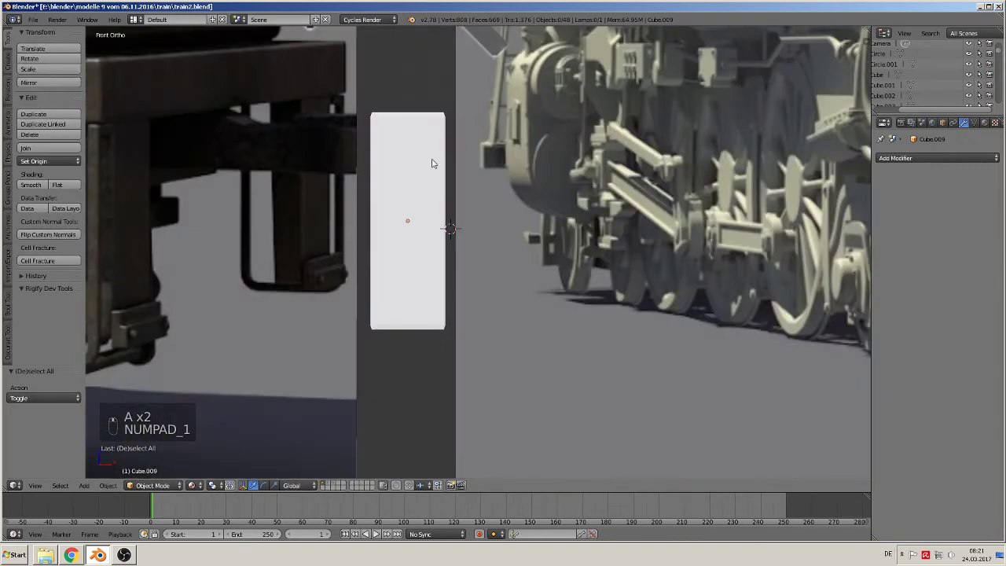
{"action": "scroll", "coordinate": [427, 217], "scroll_direction": "down", "scroll_amount": 1}
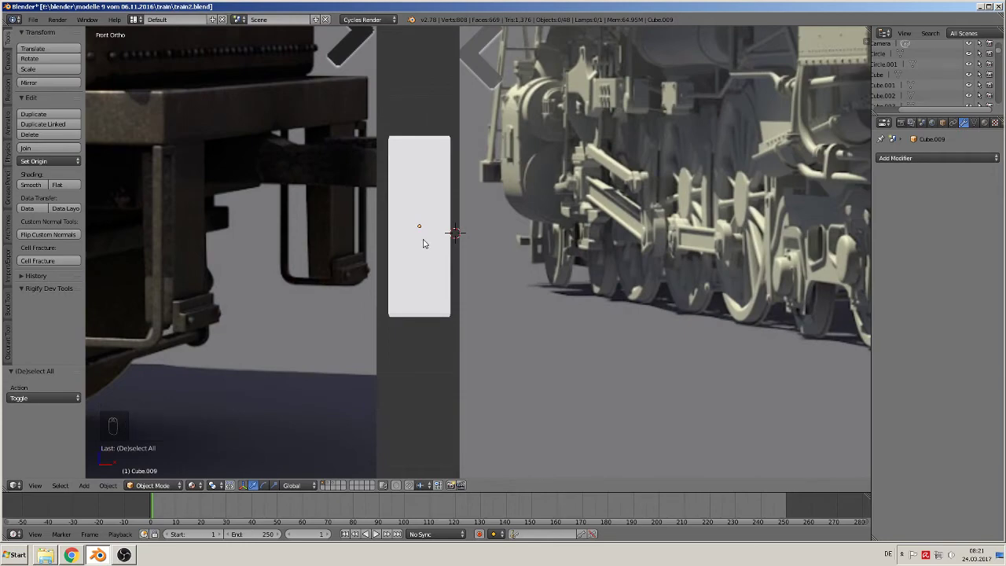
{"action": "scroll", "coordinate": [424, 242], "scroll_direction": "down", "scroll_amount": 6}
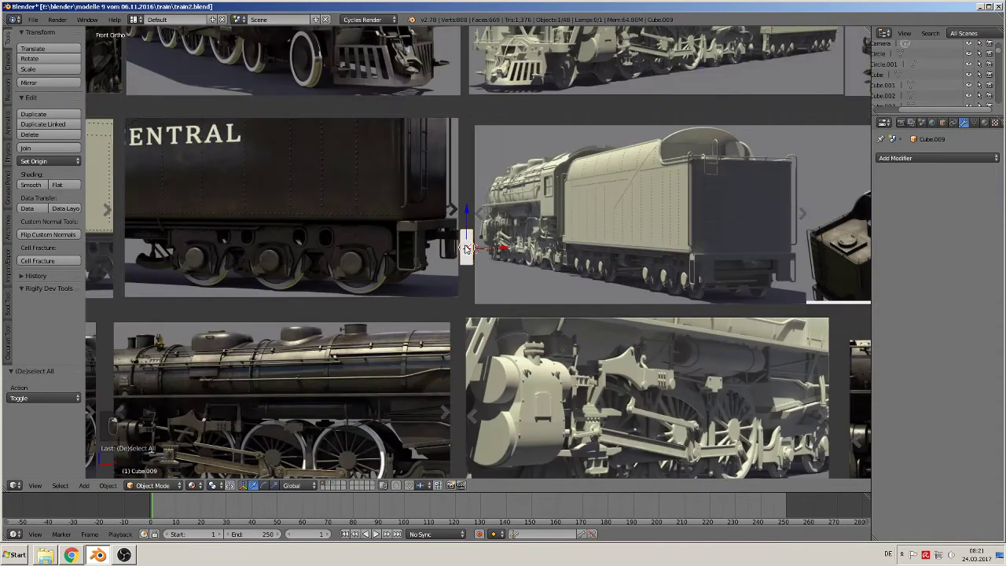
{"action": "scroll", "coordinate": [465, 248], "scroll_direction": "down", "scroll_amount": 3}
{"action": "key", "text": "g"}
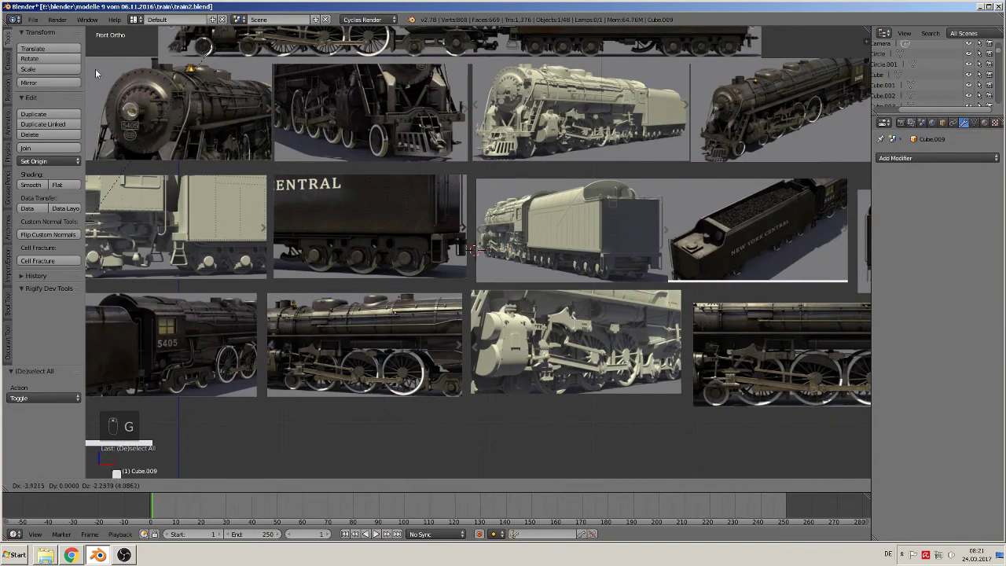
{"action": "left_click", "coordinate": [431, 245]}
- Add a cube near the small bracket at the post's foot, scale it by 0.017, and stretch it by 2.001 along X
{"action": "scroll", "coordinate": [425, 241], "scroll_direction": "up", "scroll_amount": 3}
{"action": "scroll", "coordinate": [467, 171], "scroll_direction": "up", "scroll_amount": 4}
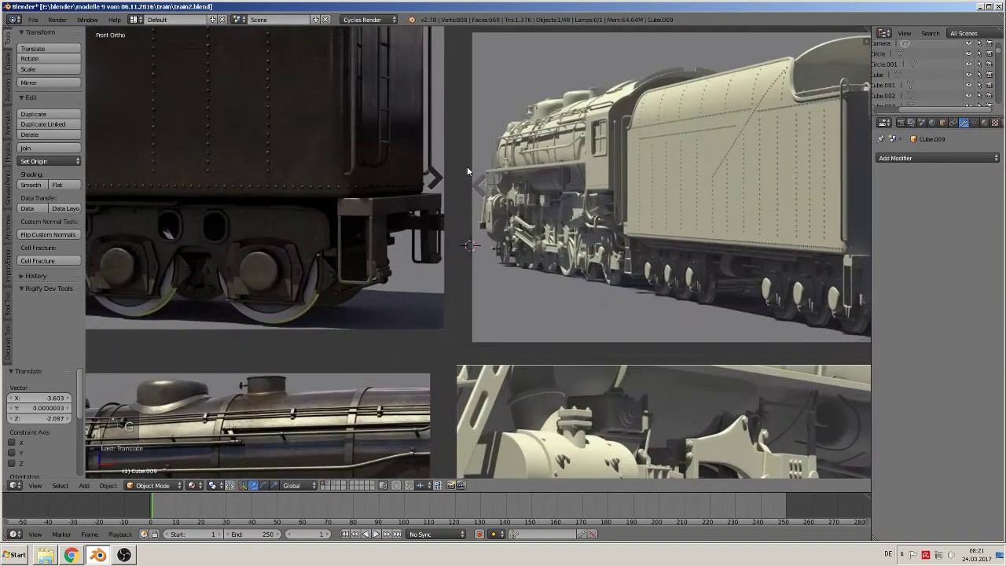
{"action": "scroll", "coordinate": [438, 208], "scroll_direction": "up", "scroll_amount": 5}
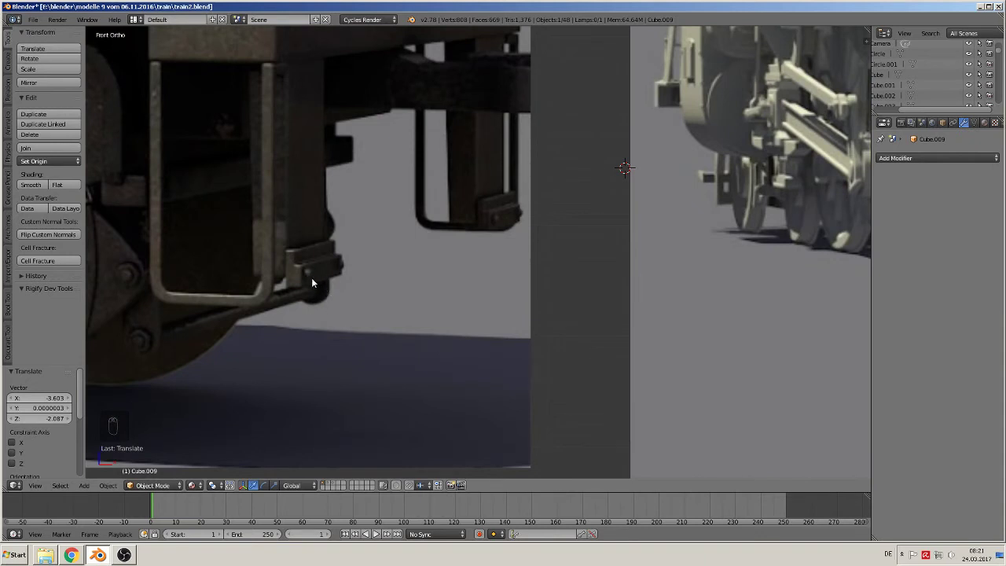
{"action": "left_click", "coordinate": [440, 267]}
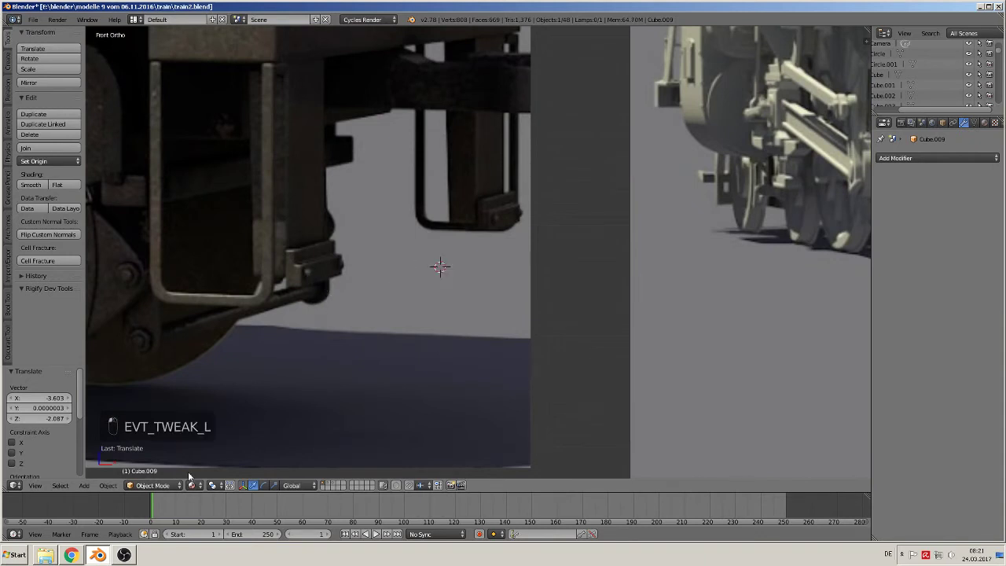
{"action": "left_click", "coordinate": [83, 485]}
{"action": "mouse_move", "coordinate": [98, 473]}
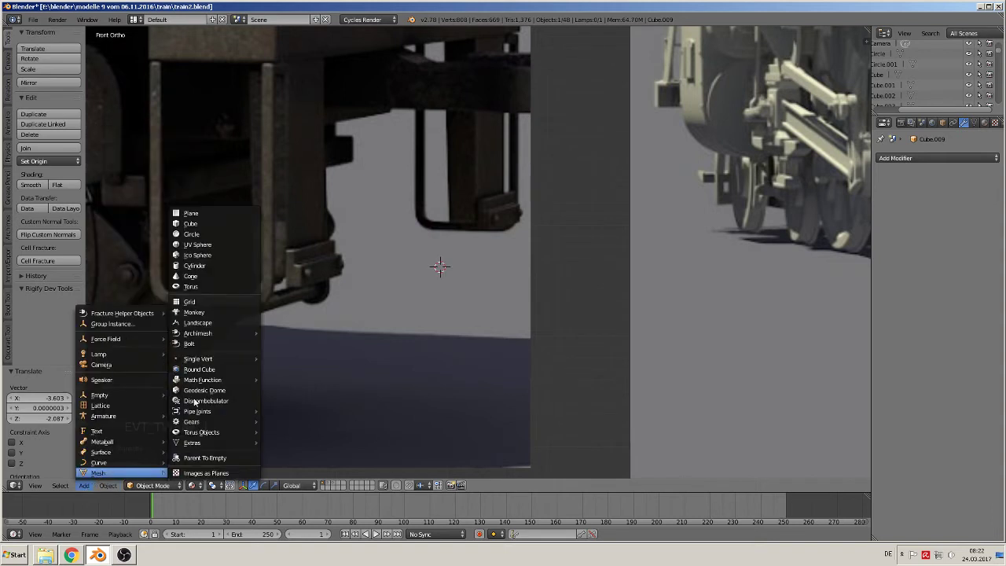
{"action": "left_click", "coordinate": [234, 225]}
{"action": "key", "text": "s"}
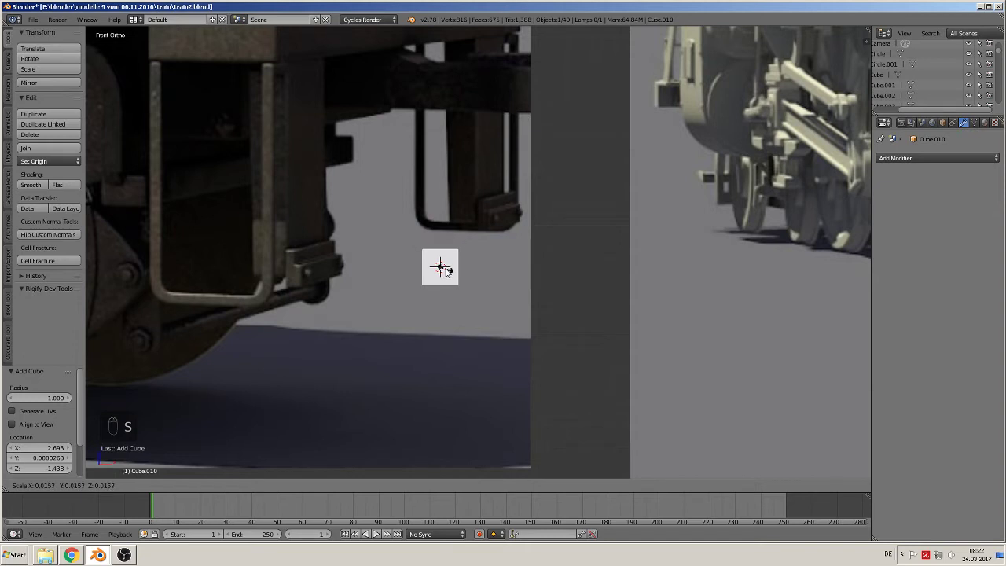
{"action": "left_click", "coordinate": [445, 270]}
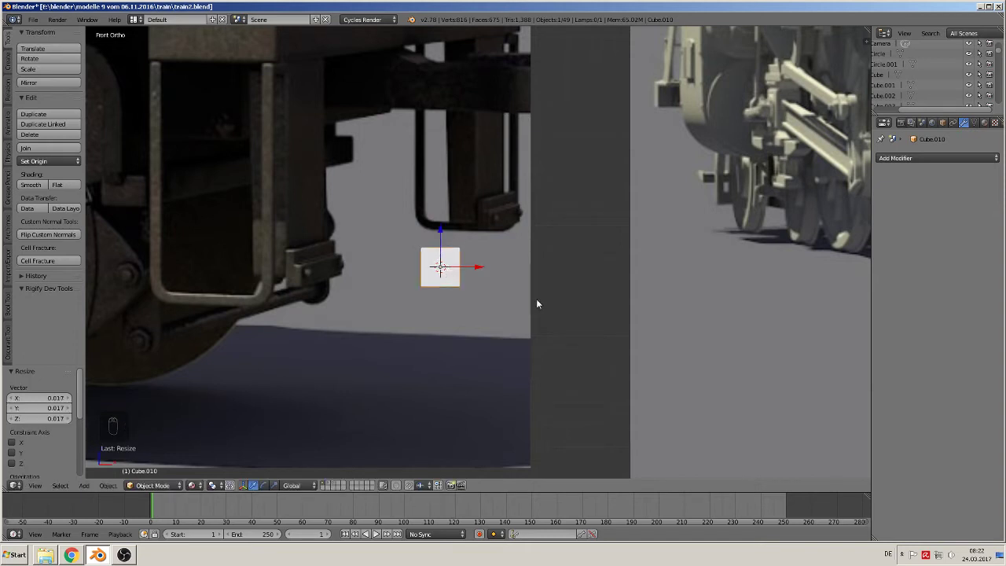
{"action": "key", "text": "s"}
{"action": "key", "text": "x"}
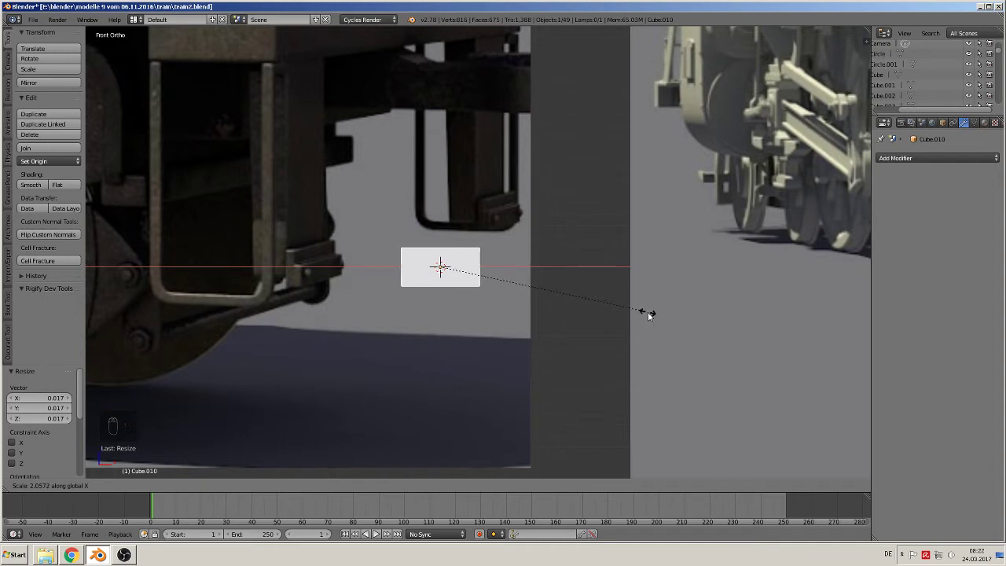
{"action": "left_click", "coordinate": [642, 313]}
- Move the small block -0.320 along Y and scale it by 0.264 along Y to form a thin plate
{"action": "middle_click_drag", "start_coordinate": [585, 314], "coordinate": [468, 287]}
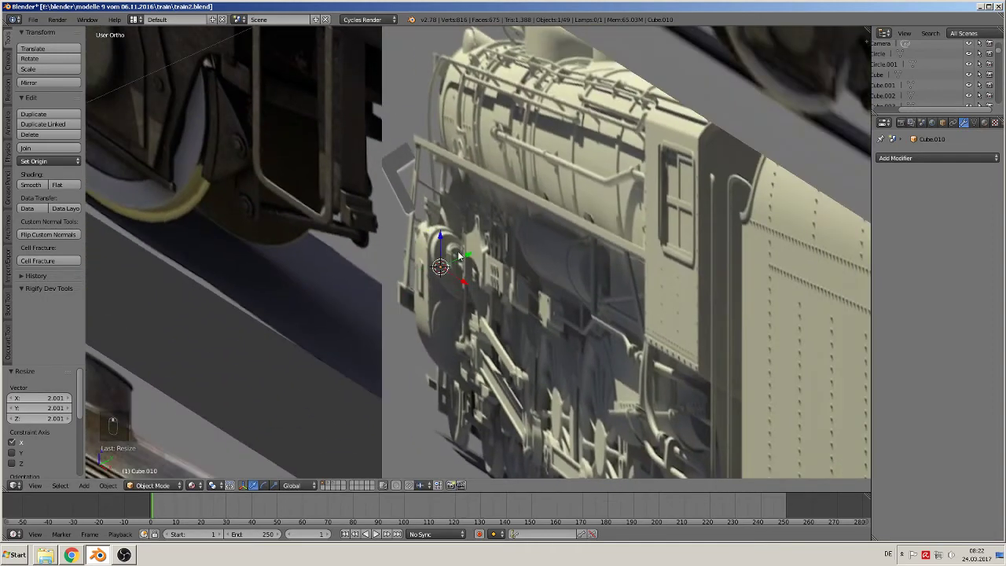
{"action": "key", "text": "g"}
{"action": "key", "text": "y"}
{"action": "left_click", "coordinate": [257, 338]}
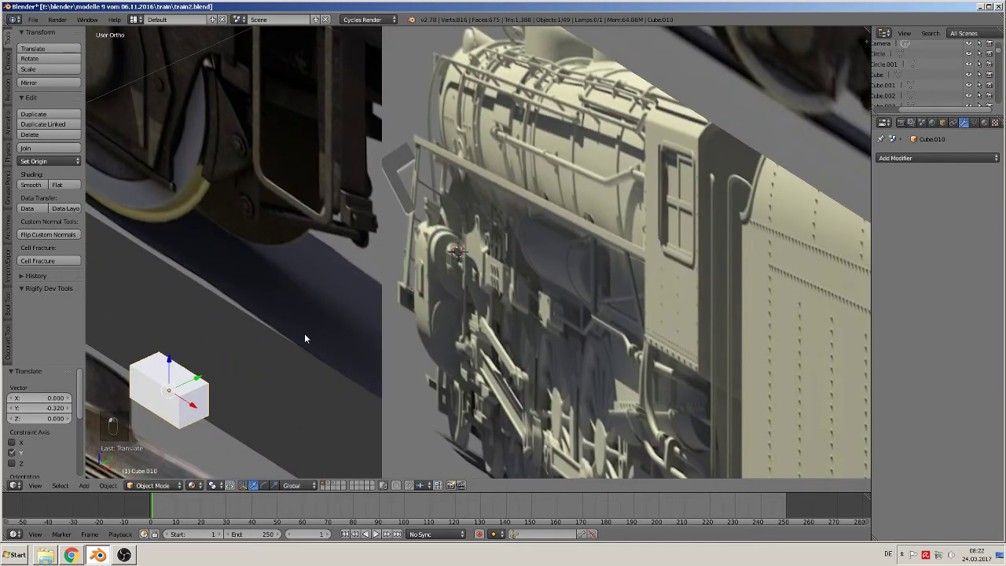
{"action": "key", "text": "s"}
{"action": "key", "text": "y"}
{"action": "left_click", "coordinate": [200, 367]}
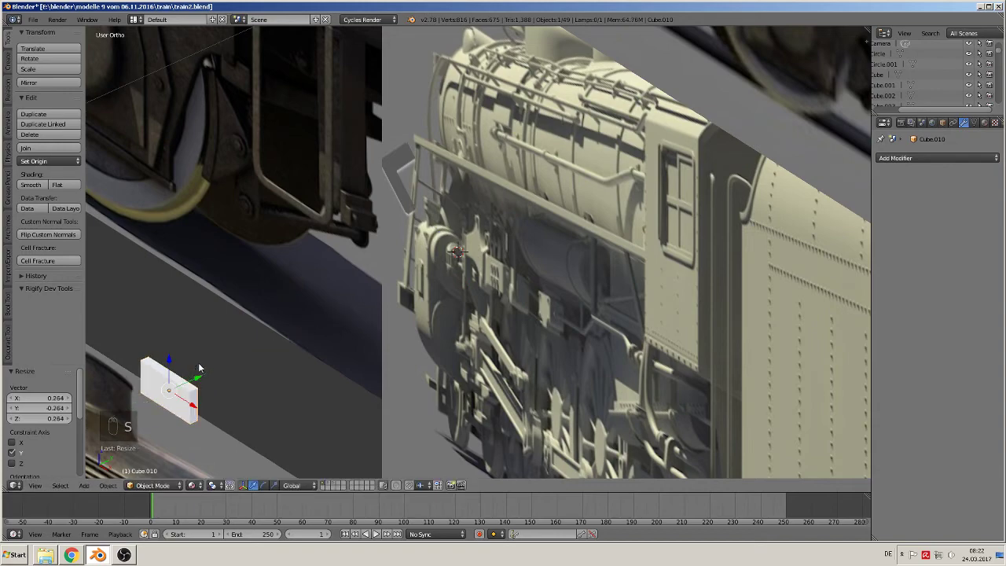
- Add one lengthwise loop cut around the thin plate and move it 0.006 up along Z
{"action": "middle_click_drag", "start_coordinate": [200, 367], "coordinate": [399, 287]}
{"action": "middle_click_drag", "start_coordinate": [400, 287], "coordinate": [376, 306]}
{"action": "scroll", "coordinate": [374, 315], "scroll_direction": "up", "scroll_amount": 2}
{"action": "key", "text": "Tab"}
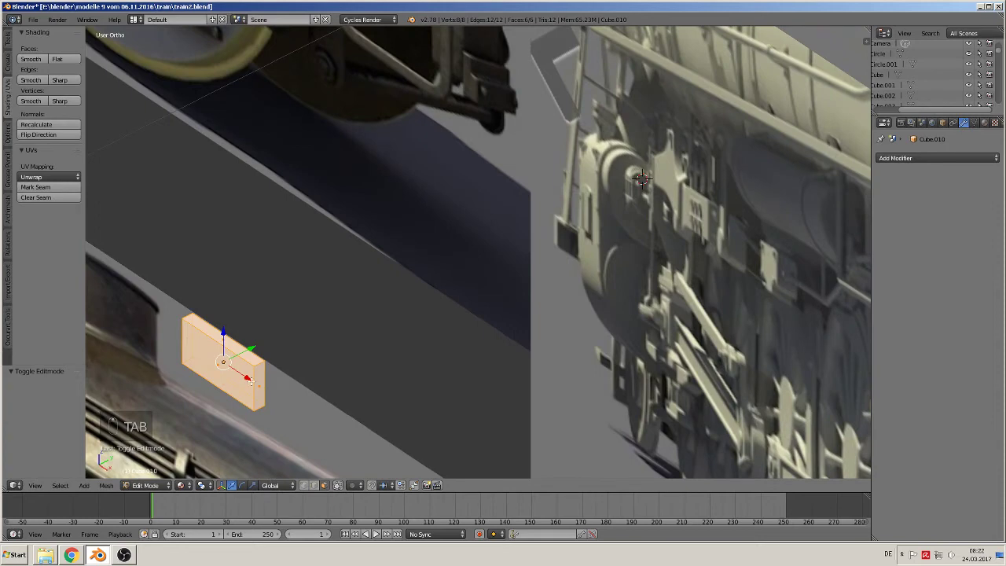
{"action": "key", "text": "ctrl+r"}
{"action": "left_click", "coordinate": [249, 379]}
{"action": "right_click", "coordinate": [248, 379]}
{"action": "middle_click_drag", "start_coordinate": [249, 380], "coordinate": [346, 330]}
{"action": "middle_click_drag", "start_coordinate": [250, 330], "coordinate": [411, 296], "text": "shift"}
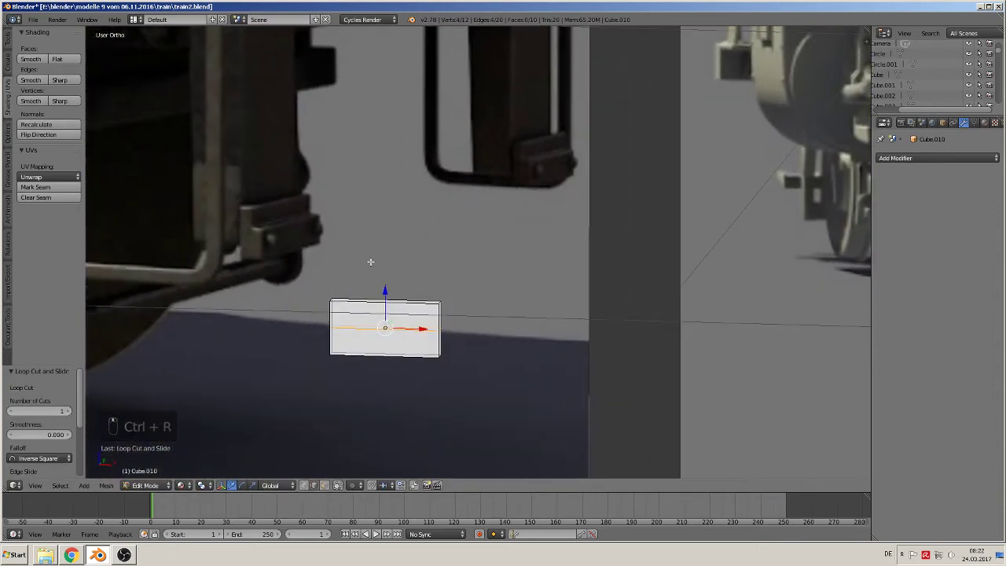
{"action": "left_click_drag", "start_coordinate": [386, 296], "coordinate": [386, 290]}
- Extrude the plate's lower front face, move it -0.009 along Y to form a stepped block, and return to Object Mode
{"action": "left_click", "coordinate": [326, 485]}
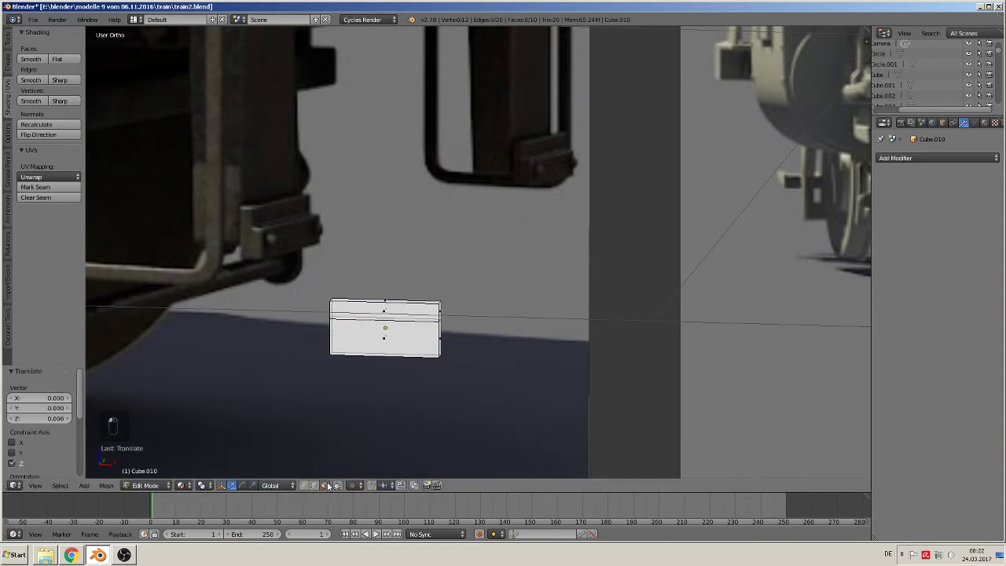
{"action": "right_click", "coordinate": [395, 347]}
{"action": "middle_click_drag", "start_coordinate": [395, 346], "coordinate": [350, 362]}
{"action": "key", "text": "e"}
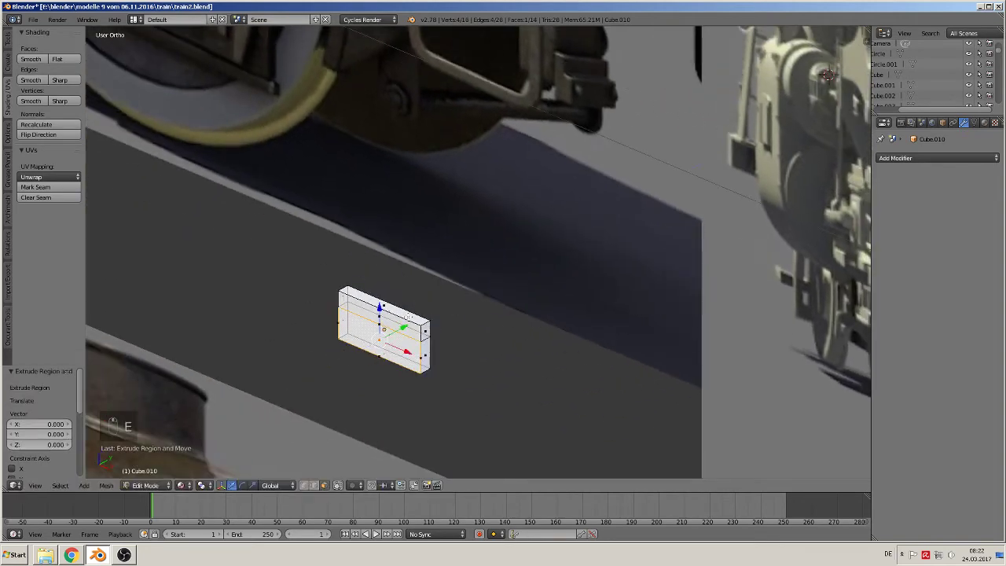
{"action": "left_click_drag", "start_coordinate": [404, 323], "coordinate": [396, 331]}
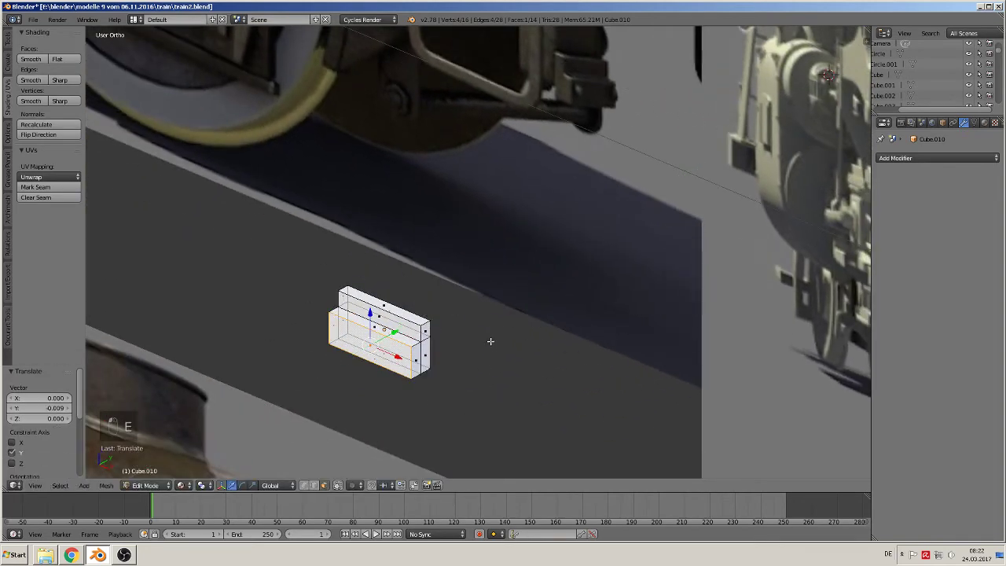
{"action": "middle_click_drag", "start_coordinate": [491, 342], "coordinate": [456, 334]}
{"action": "key", "text": "Tab"}
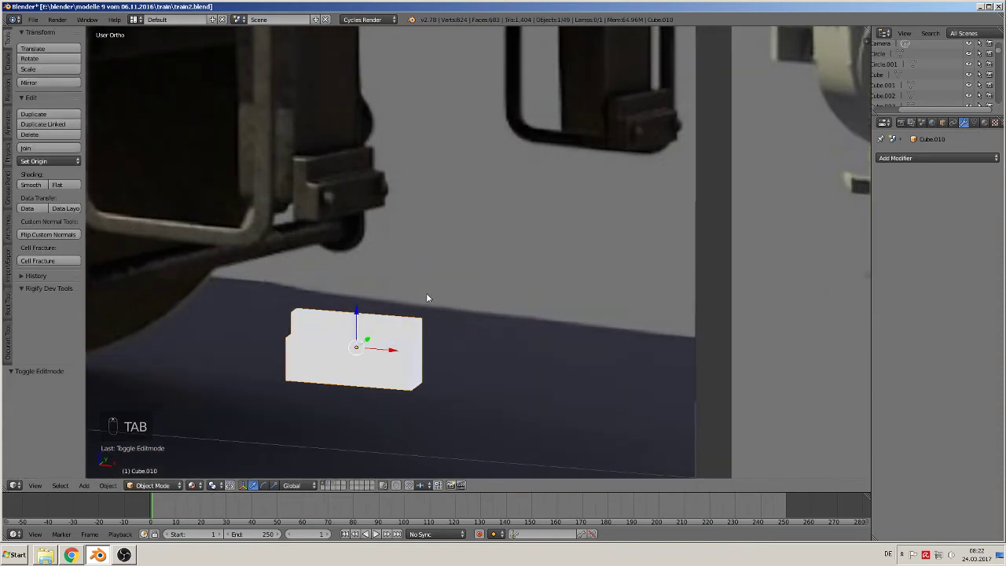
- Bevel all edges of the stepped block by 0.022 with 1 segment and return to Object Mode
{"action": "middle_click_drag", "start_coordinate": [427, 297], "coordinate": [518, 324]}
{"action": "key", "text": "Tab"}
{"action": "key", "text": "a"}
{"action": "key", "text": "a"}
{"action": "key", "text": "a"}
{"action": "key", "text": "a"}
{"action": "key", "text": "a"}
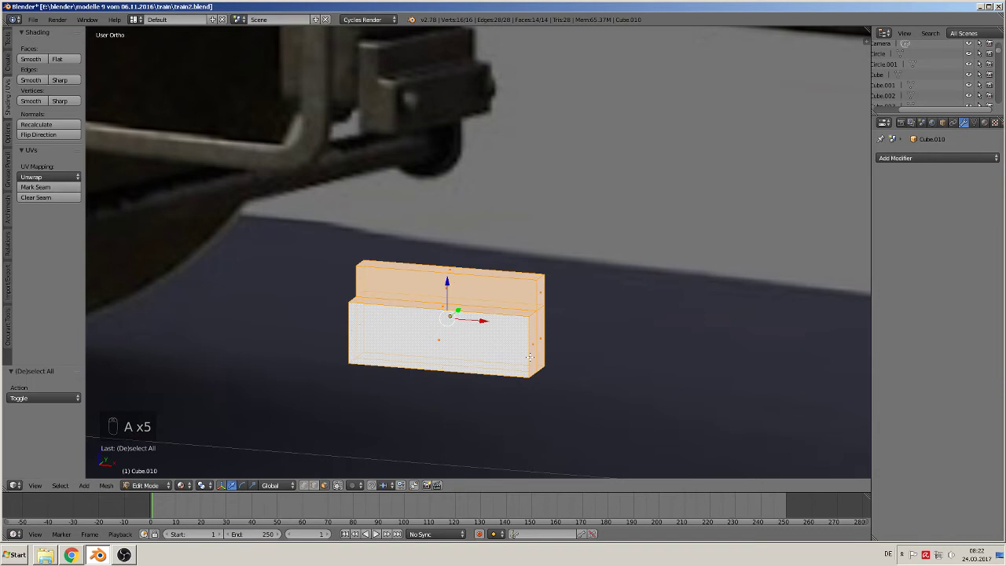
{"action": "key", "text": "ctrl+b"}
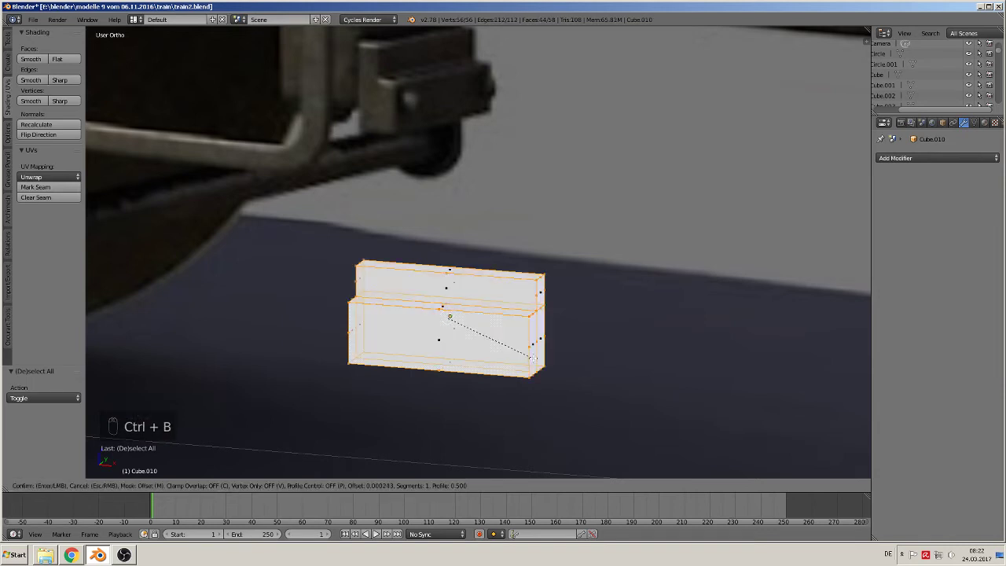
{"action": "left_click", "coordinate": [574, 406]}
{"action": "middle_click_drag", "start_coordinate": [573, 409], "coordinate": [505, 344]}
{"action": "scroll", "coordinate": [503, 343], "scroll_direction": "up", "scroll_amount": 1}
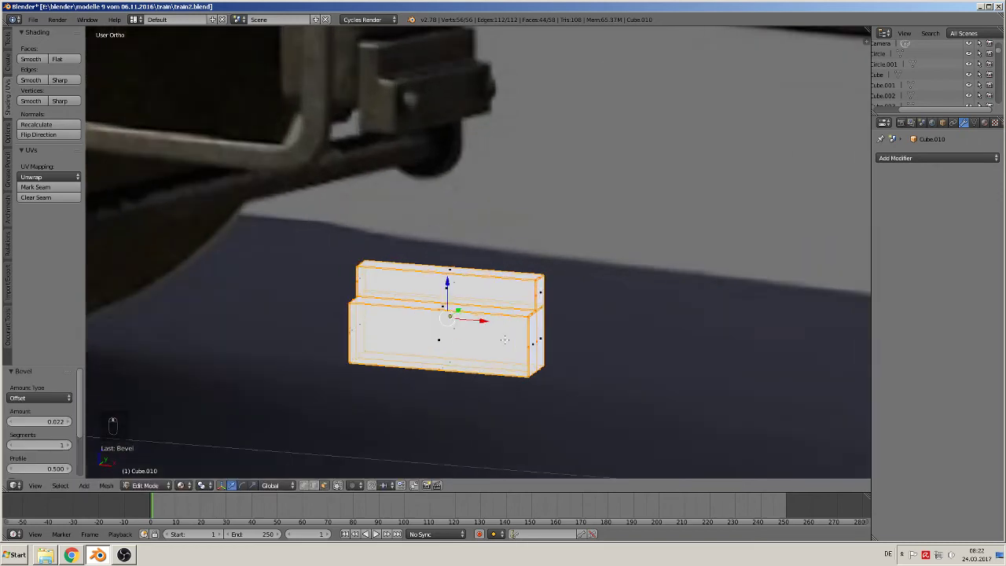
{"action": "key", "text": "Tab"}
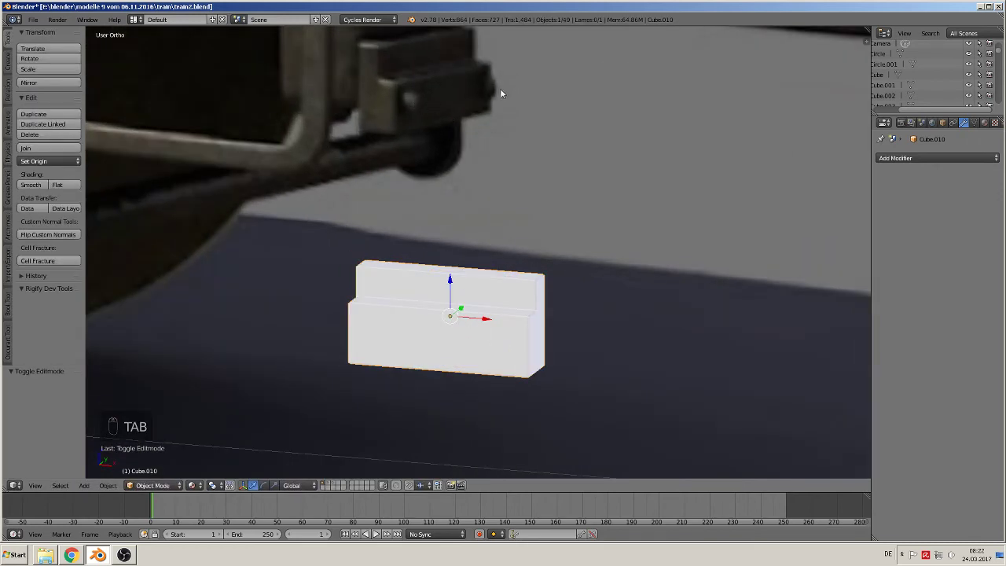
- In front view, move the stepped block -4.140 along X and -0.587 along Z to the free area beside the reference images
{"action": "scroll", "coordinate": [501, 92], "scroll_direction": "down", "scroll_amount": 10}
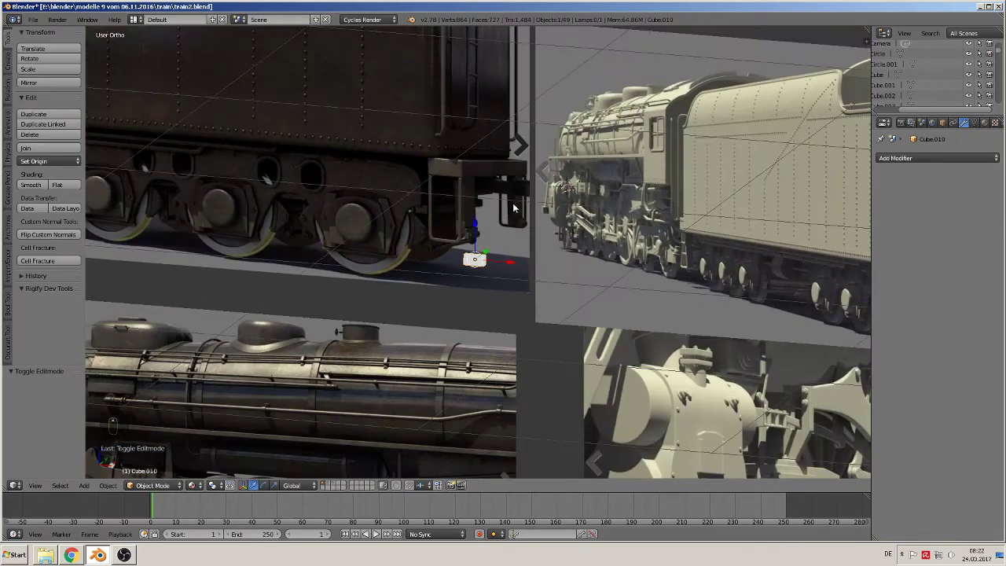
{"action": "scroll", "coordinate": [513, 207], "scroll_direction": "down", "scroll_amount": 2}
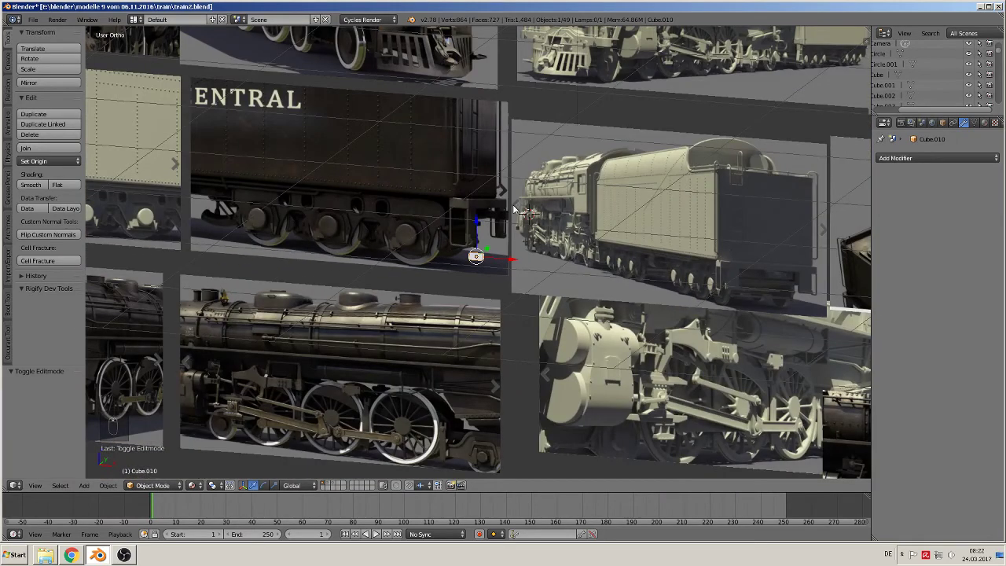
{"action": "key", "text": "KP_1"}
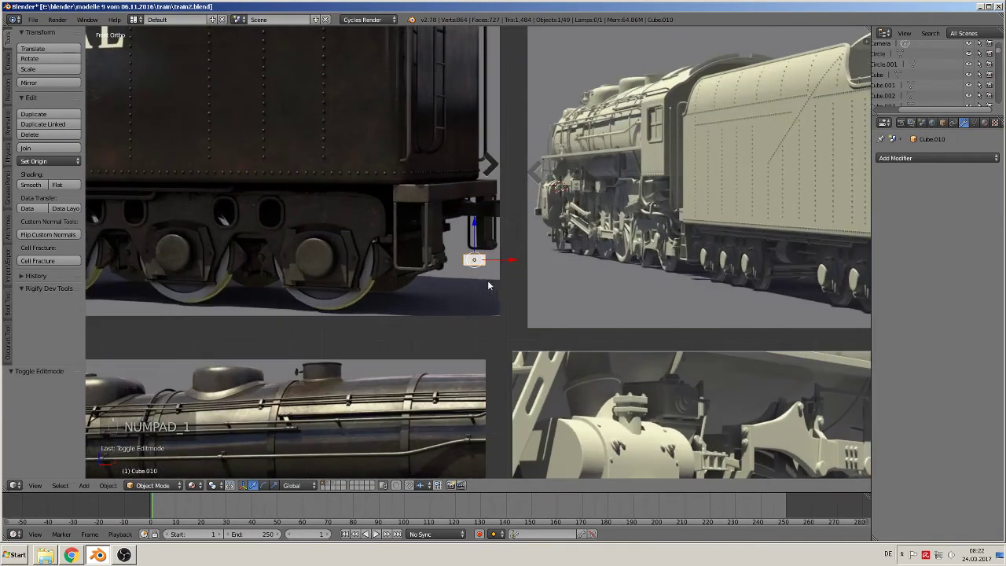
{"action": "scroll", "coordinate": [359, 391], "scroll_direction": "down", "scroll_amount": 4}
{"action": "scroll", "coordinate": [510, 271], "scroll_direction": "down", "scroll_amount": 4}
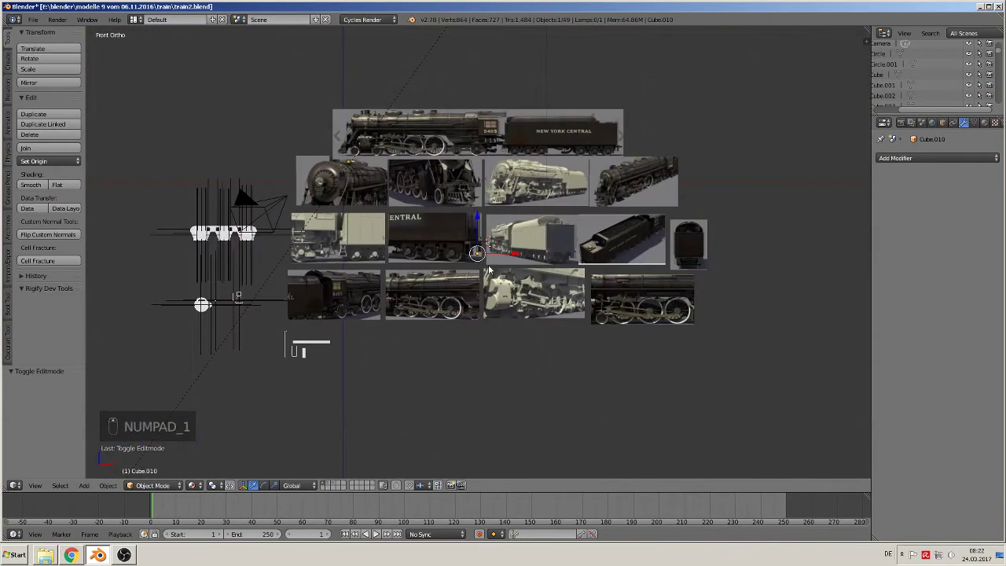
{"action": "key", "text": "g"}
{"action": "left_click", "coordinate": [275, 293]}
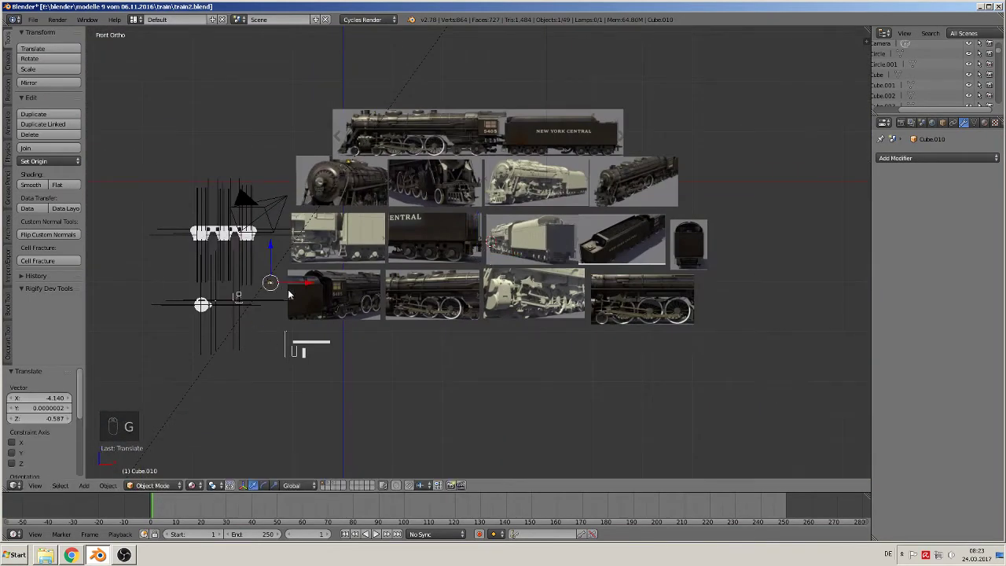
- Duplicate a screw head from the wheel truck frame and move the copy 0.804 along X and -0.958 along Z onto the stepped block
{"action": "scroll", "coordinate": [345, 265], "scroll_direction": "up", "scroll_amount": 8}
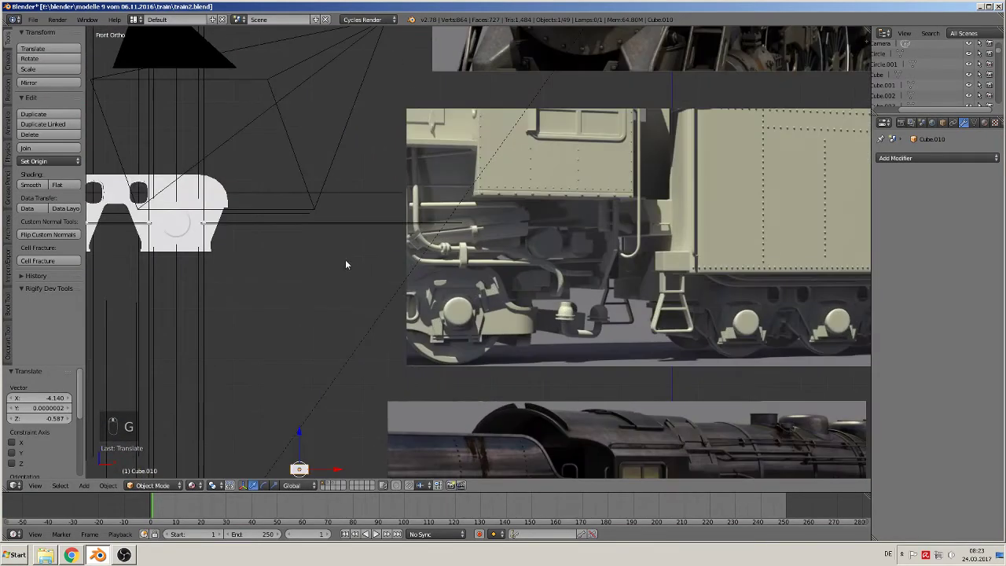
{"action": "middle_click_drag", "start_coordinate": [345, 265], "coordinate": [539, 218], "text": "shift"}
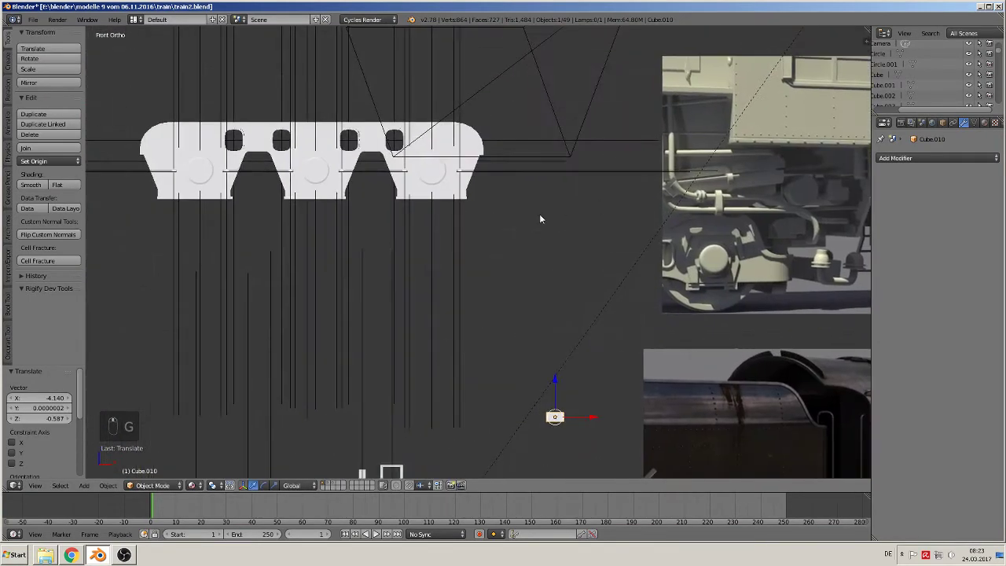
{"action": "scroll", "coordinate": [321, 129], "scroll_direction": "up", "scroll_amount": 3}
{"action": "right_click", "coordinate": [195, 85]}
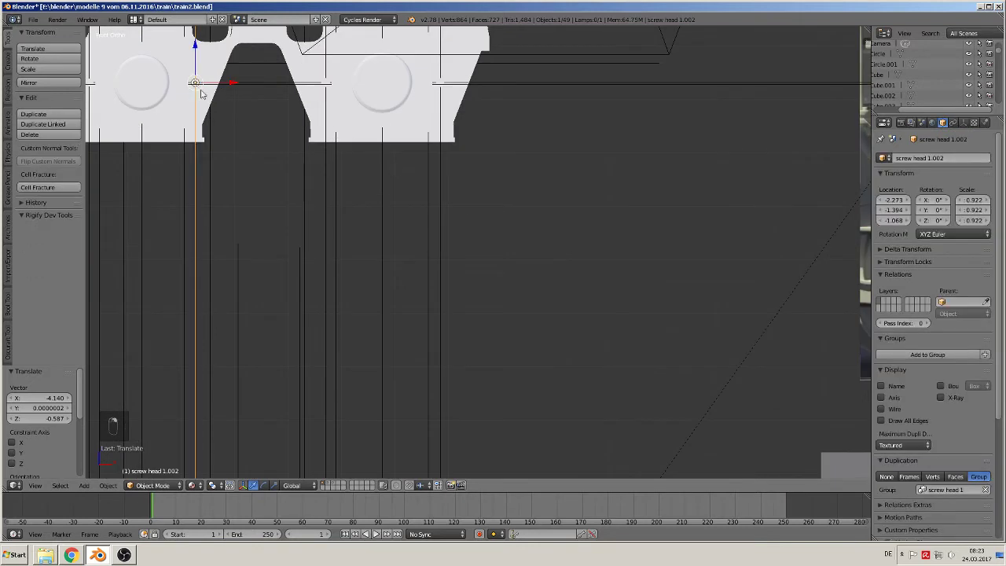
{"action": "scroll", "coordinate": [360, 214], "scroll_direction": "down", "scroll_amount": 4}
{"action": "key", "text": "shift+d"}
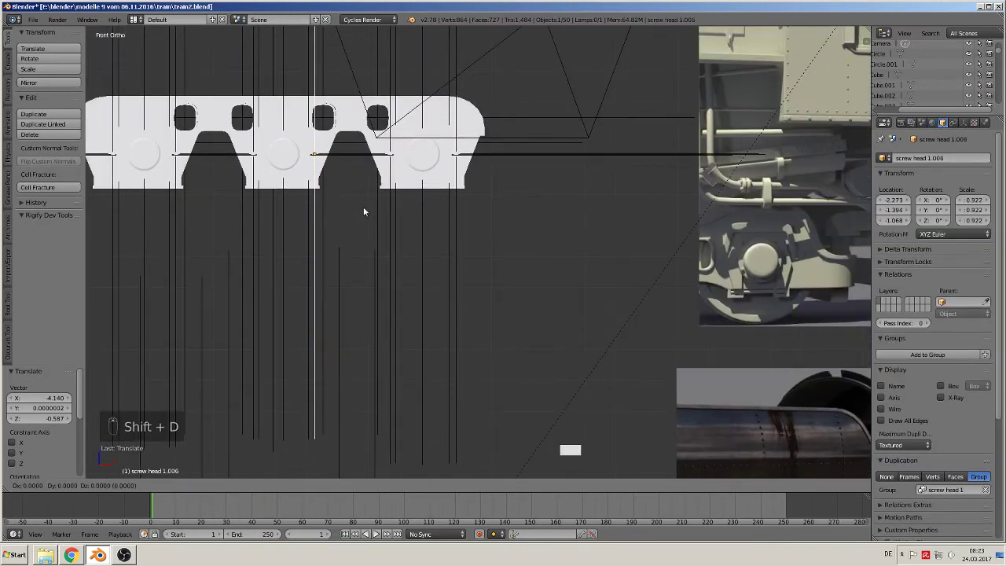
{"action": "left_click", "coordinate": [610, 54]}
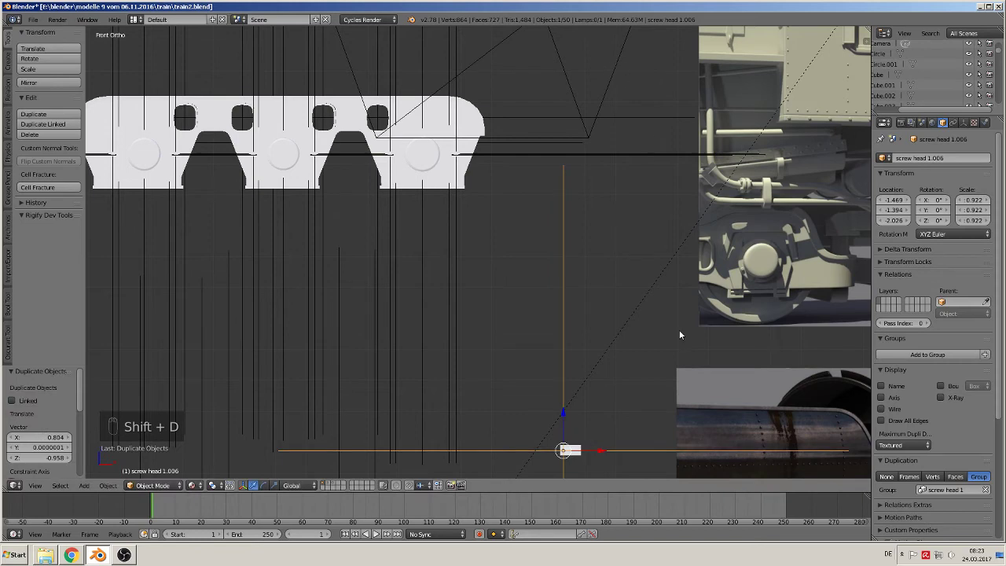
- Move the copied screw head 1.067 along Y to bring it to the stepped block's depth
{"action": "middle_click_drag", "start_coordinate": [601, 375], "coordinate": [529, 260], "text": "shift"}
{"action": "scroll", "coordinate": [542, 306], "scroll_direction": "up", "scroll_amount": 6}
{"action": "key", "text": "KP_Decimal"}
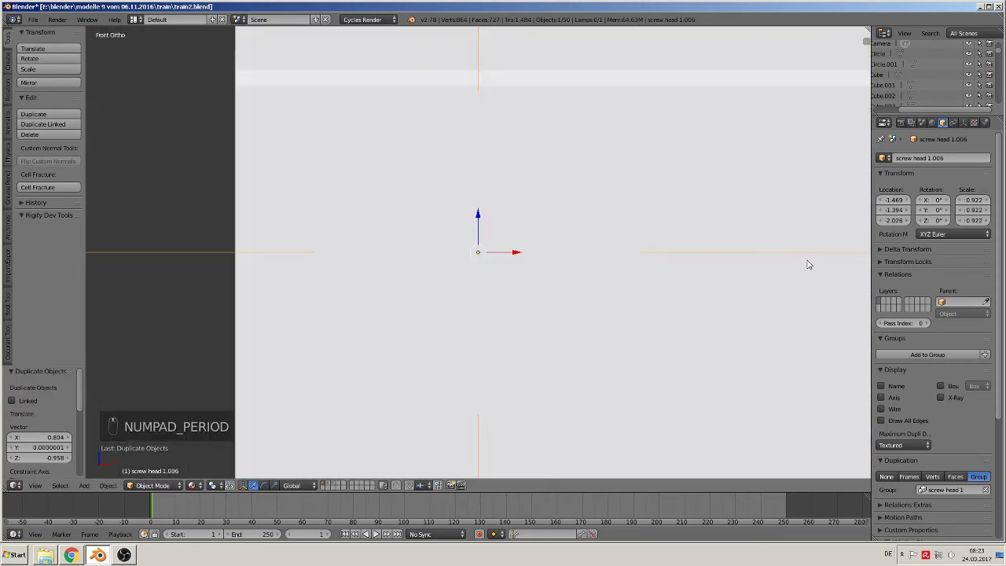
{"action": "scroll", "coordinate": [541, 253], "scroll_direction": "down", "scroll_amount": 7}
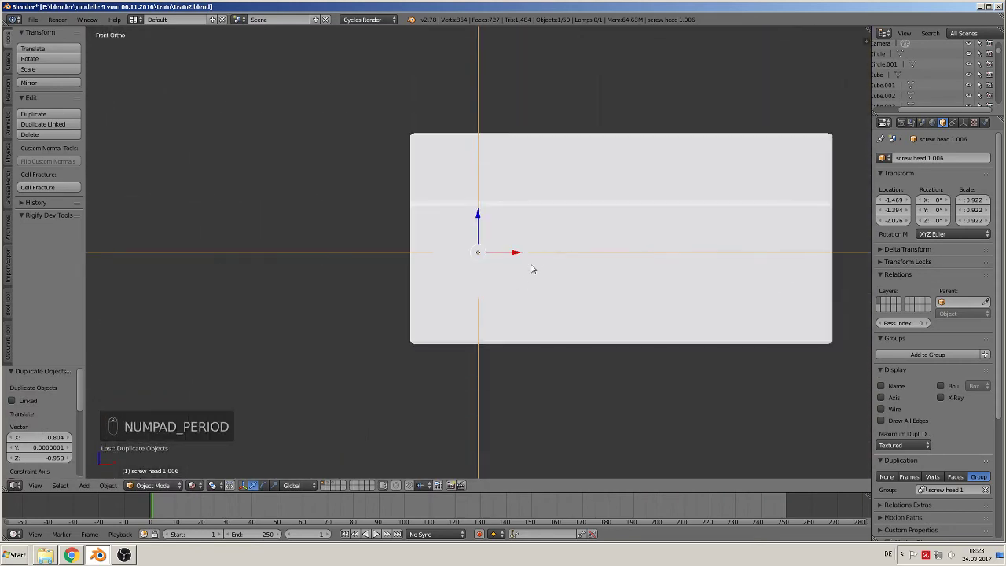
{"action": "middle_click_drag", "start_coordinate": [518, 282], "coordinate": [454, 304]}
{"action": "scroll", "coordinate": [459, 310], "scroll_direction": "down", "scroll_amount": 8}
{"action": "scroll", "coordinate": [456, 311], "scroll_direction": "down", "scroll_amount": 12}
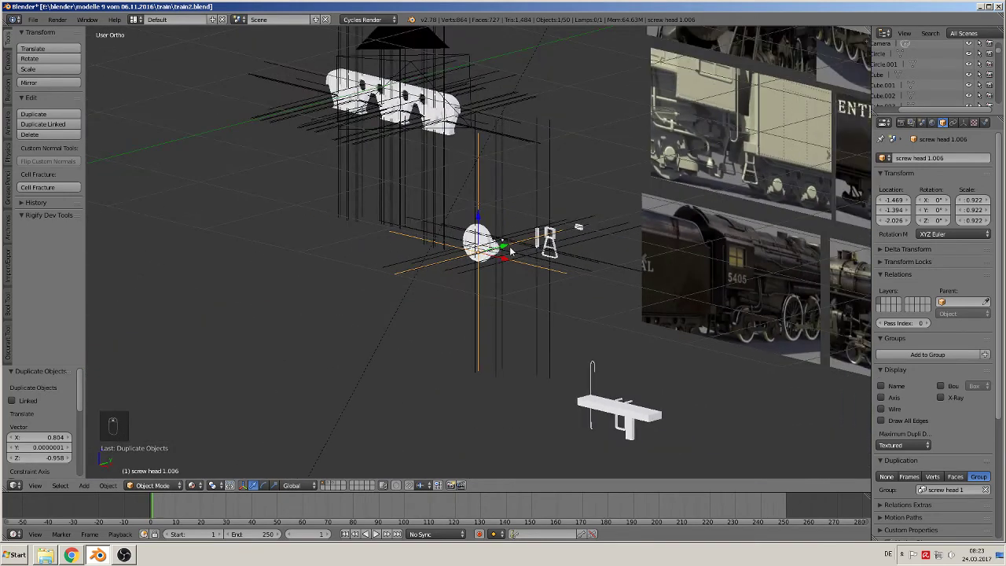
{"action": "left_click_drag", "start_coordinate": [508, 248], "coordinate": [606, 227]}
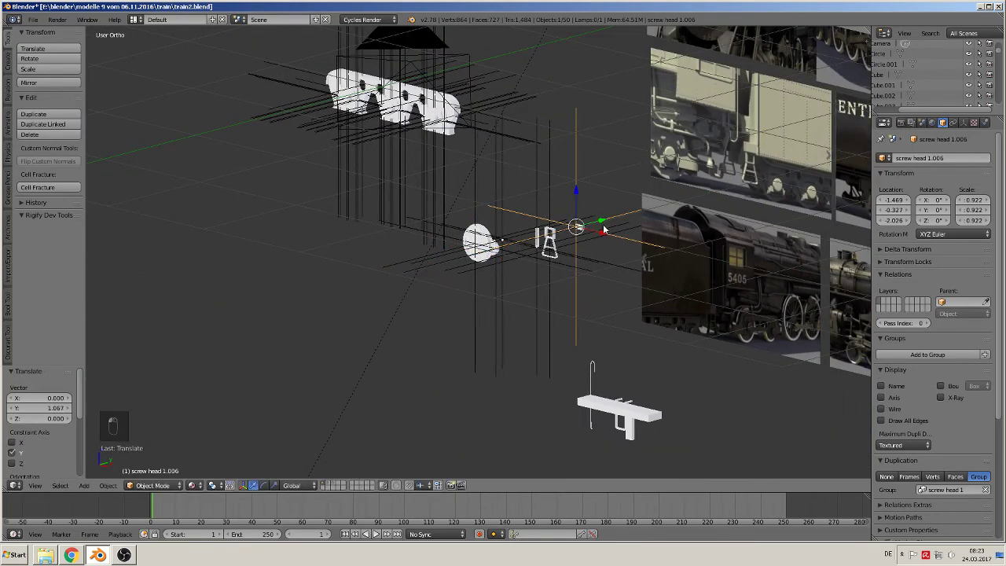
- Seat the screw head on the block's lower front face near one end, at X -1.466, Y -0.335, Z -2.030
{"action": "key", "text": "KP_Decimal"}
{"action": "scroll", "coordinate": [592, 267], "scroll_direction": "down", "scroll_amount": 8}
{"action": "left_click_drag", "start_coordinate": [502, 245], "coordinate": [478, 262]}
{"action": "left_click_drag", "start_coordinate": [453, 222], "coordinate": [454, 239]}
{"action": "left_click_drag", "start_coordinate": [477, 273], "coordinate": [474, 274]}
{"action": "middle_click_drag", "start_coordinate": [483, 279], "coordinate": [526, 271]}
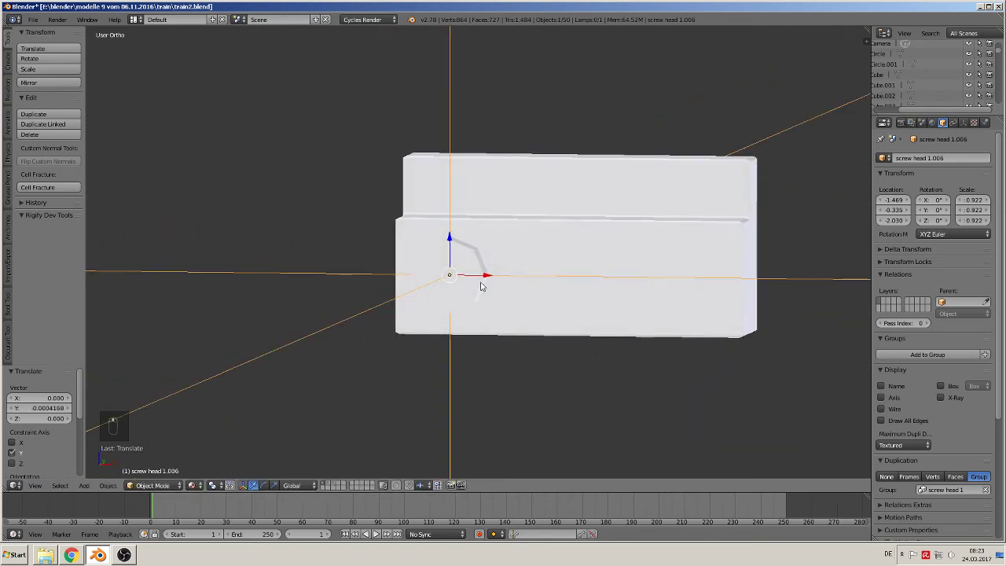
{"action": "left_click_drag", "start_coordinate": [480, 278], "coordinate": [497, 281]}
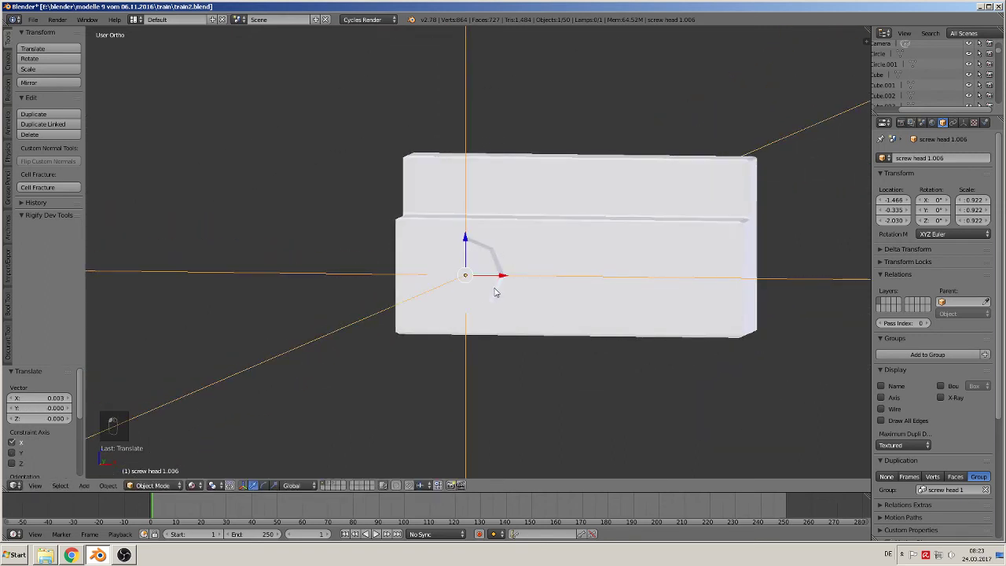
- Duplicate the screw head about 0.039 along X and nudge the copy to X -1.426 near the block's other end
{"action": "key", "text": "shift+d"}
{"action": "key", "text": "x"}
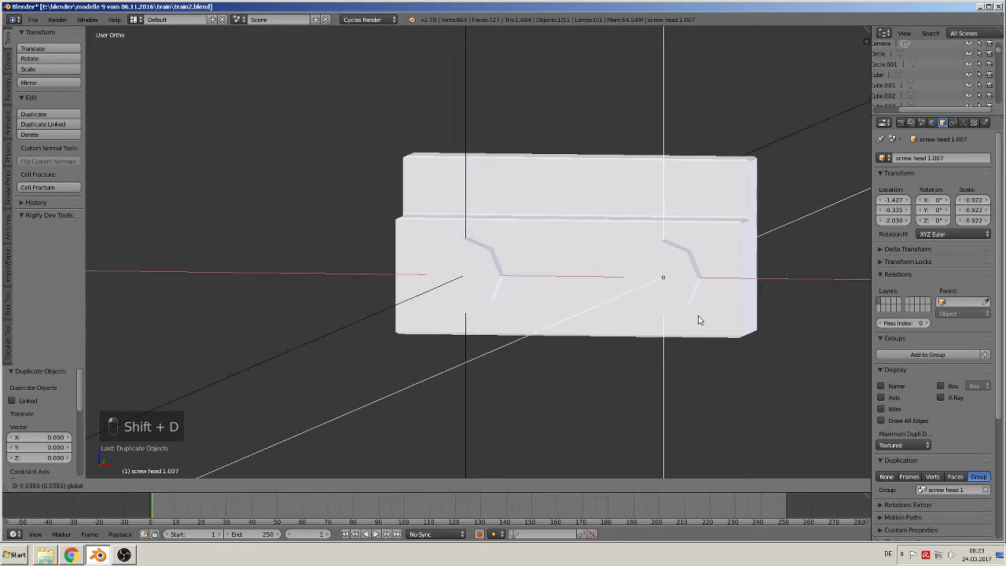
{"action": "left_click", "coordinate": [700, 320]}
{"action": "middle_click_drag", "start_coordinate": [700, 319], "coordinate": [706, 315]}
{"action": "left_click_drag", "start_coordinate": [704, 278], "coordinate": [710, 278]}
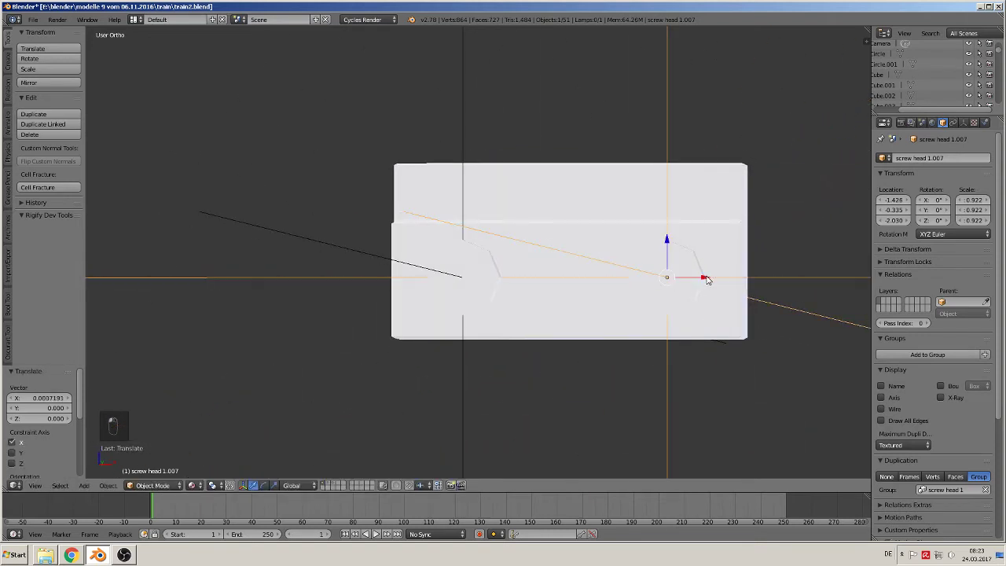
- Select the stepped block with both screw heads and move them 0.674 along X and -1.478 along Z to the upright post's foot
{"action": "middle_click_drag", "start_coordinate": [709, 279], "coordinate": [674, 331]}
{"action": "scroll", "coordinate": [673, 333], "scroll_direction": "down", "scroll_amount": 5}
{"action": "key", "text": "KP_1"}
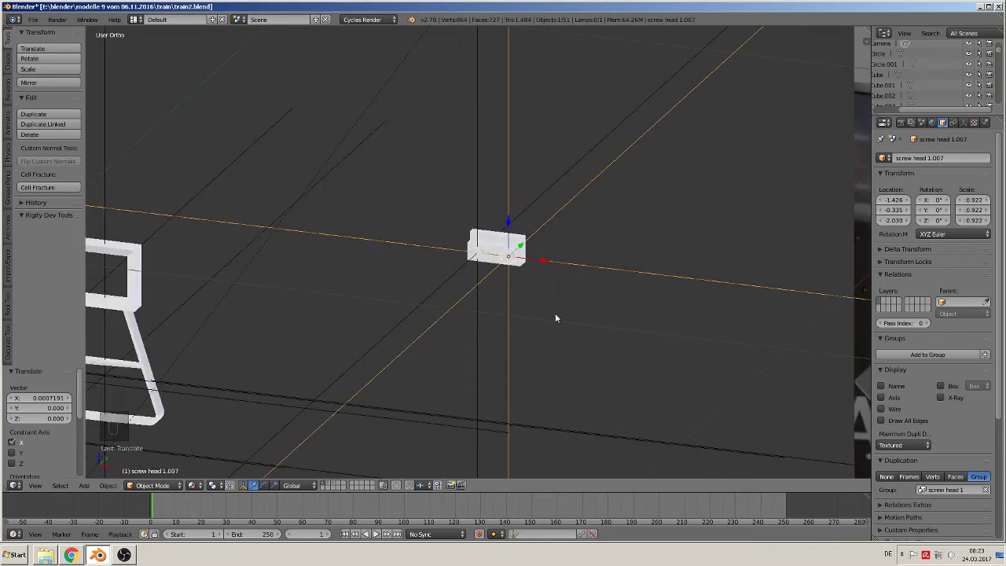
{"action": "key", "text": "a"}
{"action": "key", "text": "a"}
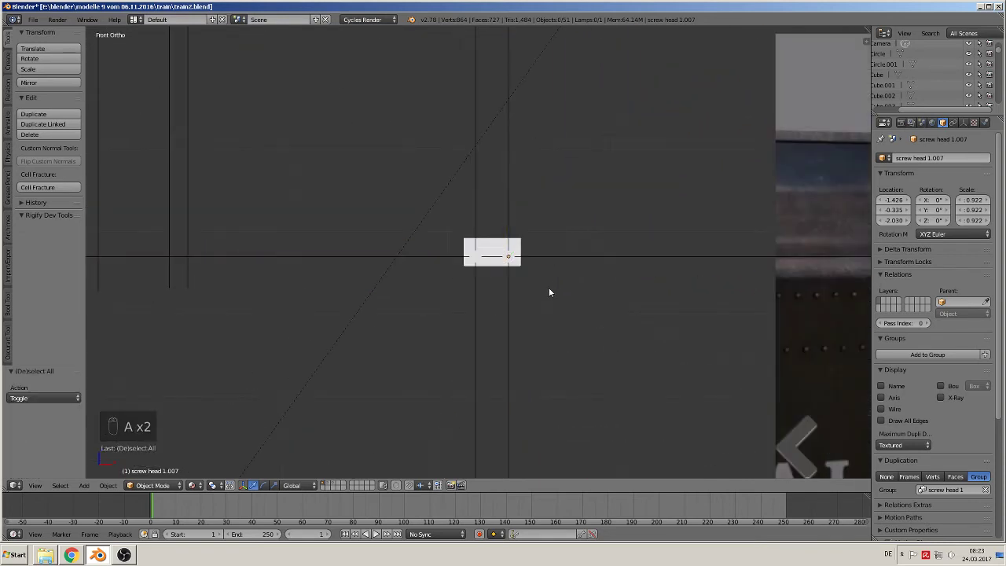
{"action": "key", "text": "b"}
{"action": "scroll", "coordinate": [487, 315], "scroll_direction": "down", "scroll_amount": 10}
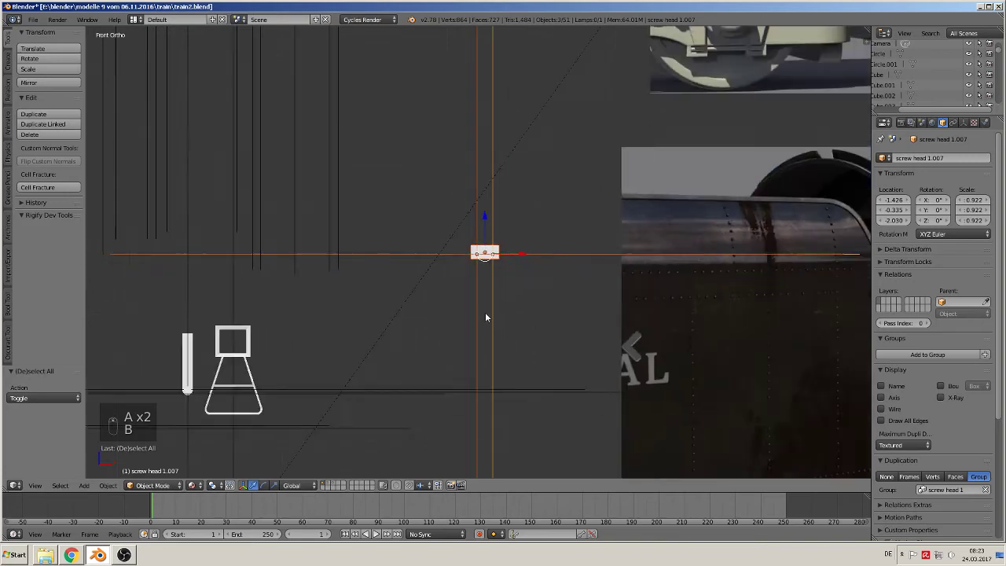
{"action": "key", "text": "g"}
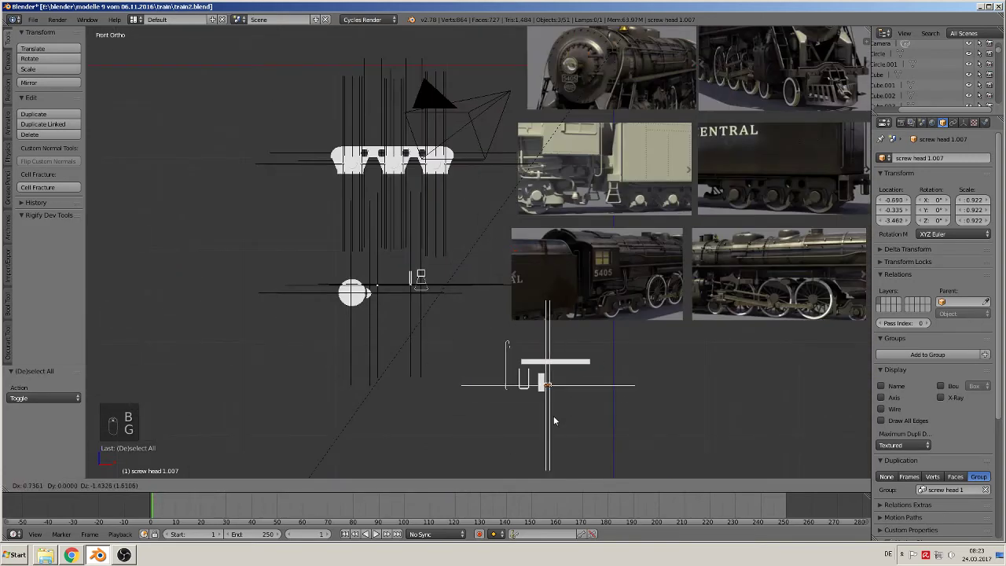
{"action": "left_click", "coordinate": [545, 425]}
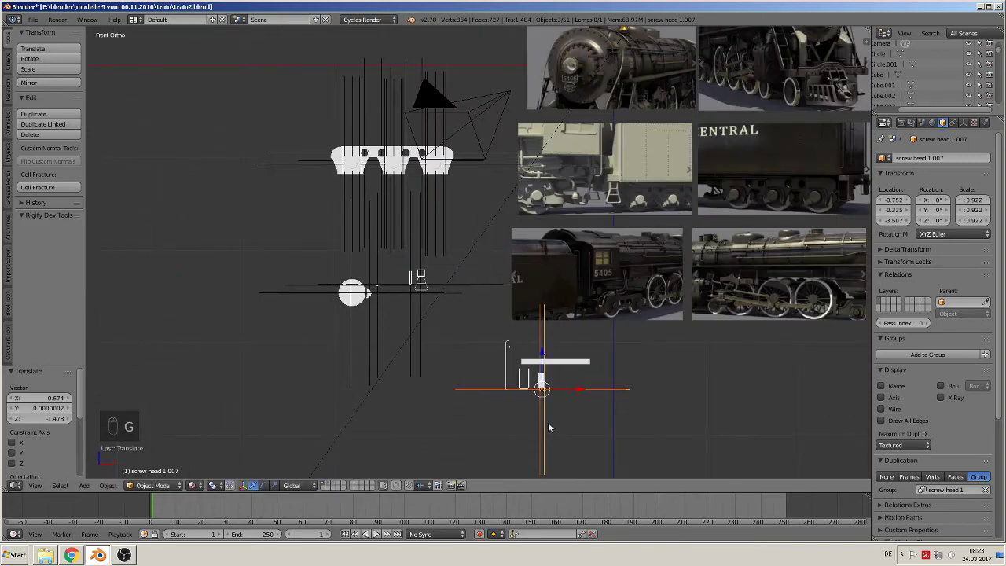
- Move the block and its screw heads -0.166 along Y and -0.010 along X to align them with the post's foot
{"action": "key", "text": "KP_Decimal"}
{"action": "middle_click_drag", "start_coordinate": [613, 407], "coordinate": [508, 206]}
{"action": "left_click_drag", "start_coordinate": [513, 252], "coordinate": [308, 285]}
{"action": "middle_click_drag", "start_coordinate": [308, 284], "coordinate": [407, 284]}
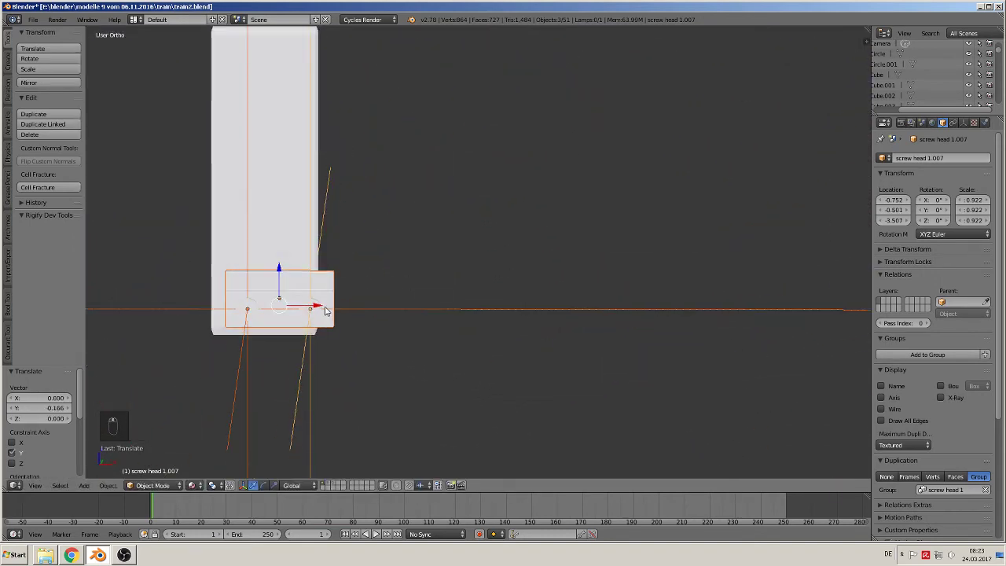
{"action": "left_click_drag", "start_coordinate": [317, 307], "coordinate": [309, 311]}
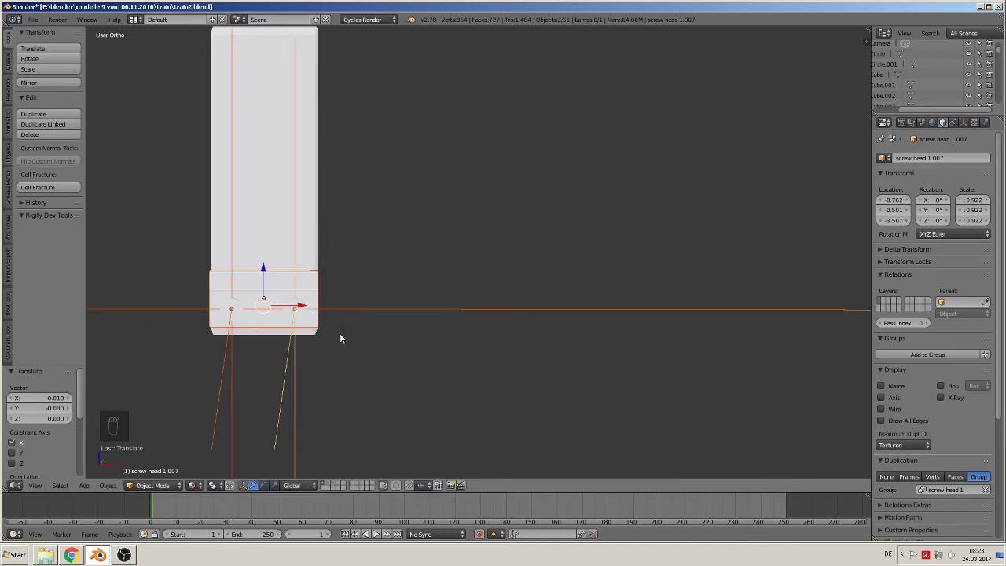
- Move the stepped block and its screw heads 0.003 along Y against the upright post, and clear the selection
{"action": "middle_click_drag", "start_coordinate": [339, 338], "coordinate": [298, 267]}
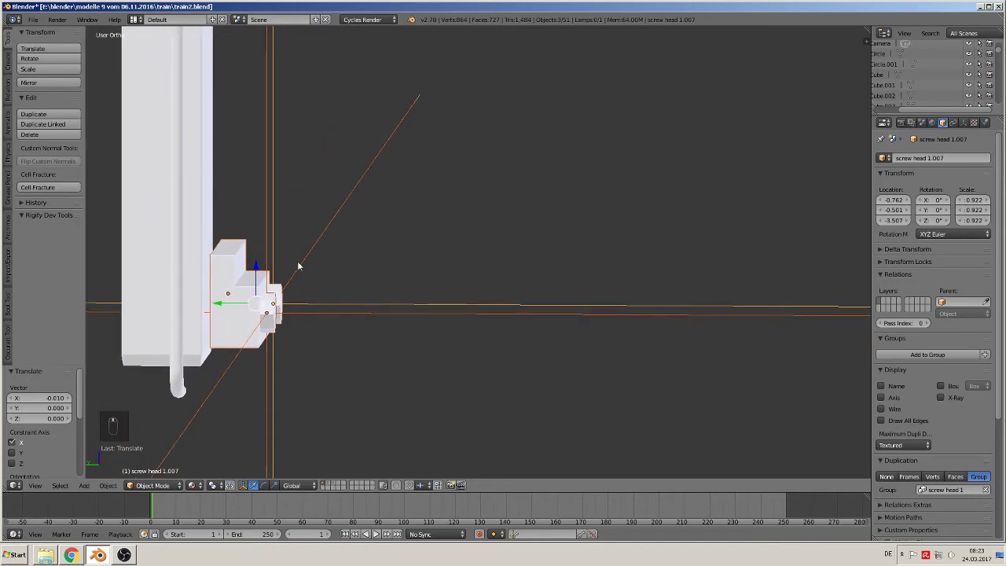
{"action": "left_click_drag", "start_coordinate": [232, 302], "coordinate": [219, 304]}
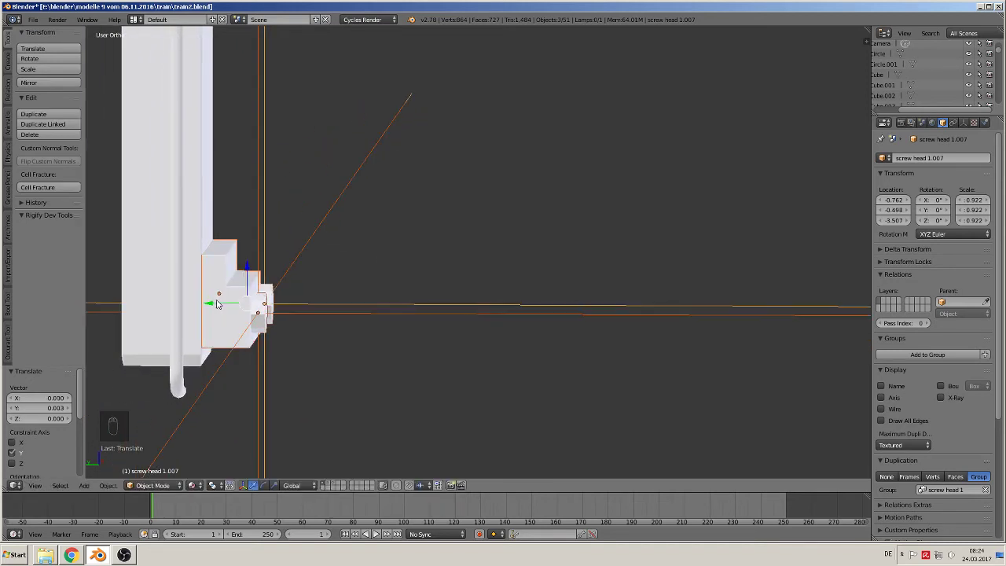
{"action": "middle_click_drag", "start_coordinate": [218, 304], "coordinate": [169, 315]}
{"action": "scroll", "coordinate": [186, 308], "scroll_direction": "down", "scroll_amount": 7}
{"action": "middle_click_drag", "start_coordinate": [510, 254], "coordinate": [494, 288], "text": "shift"}
{"action": "middle_click_drag", "start_coordinate": [494, 292], "coordinate": [412, 283]}
{"action": "key", "text": "a"}
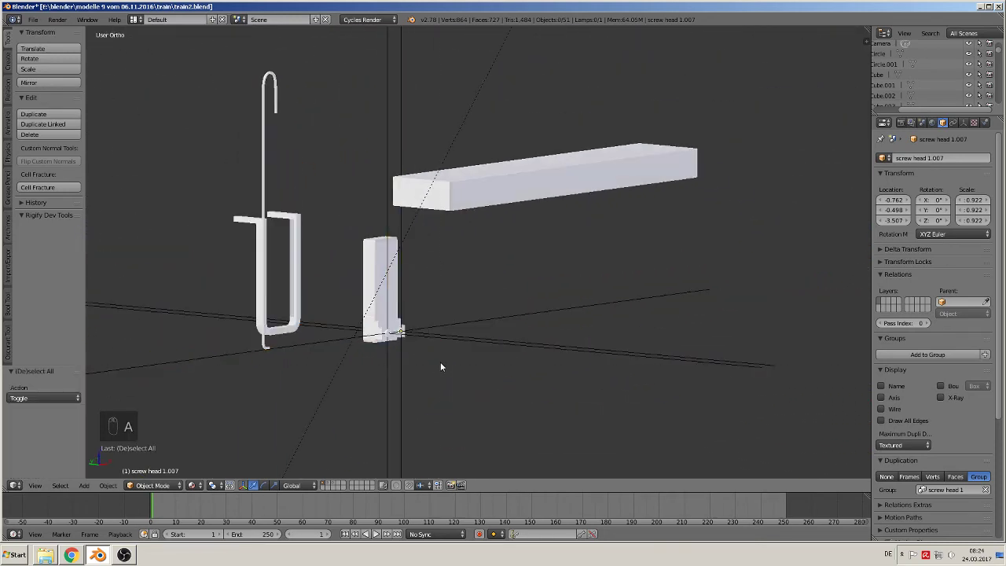
- Select the upright post, block and screw heads without the lamp, and move them 0.097 along Z and -0.112 along X to the beam's underside level
{"action": "key", "text": "b"}
{"action": "left_click_drag", "start_coordinate": [433, 359], "coordinate": [340, 230]}
{"action": "scroll", "coordinate": [354, 248], "scroll_direction": "down", "scroll_amount": 6}
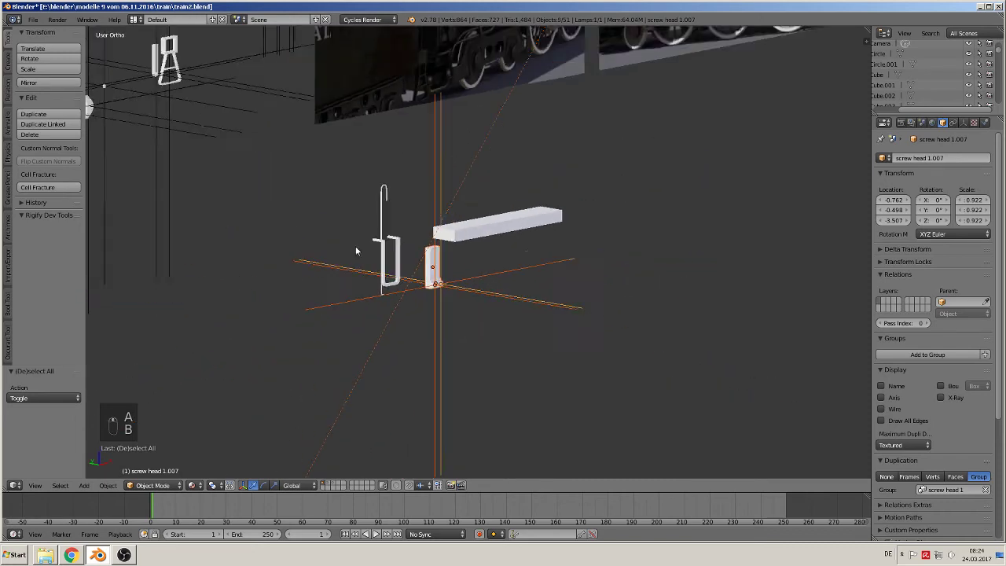
{"action": "middle_click_drag", "start_coordinate": [355, 247], "coordinate": [597, 102]}
{"action": "scroll", "coordinate": [597, 99], "scroll_direction": "down", "scroll_amount": 4}
{"action": "middle_click_drag", "start_coordinate": [594, 55], "coordinate": [585, 70]}
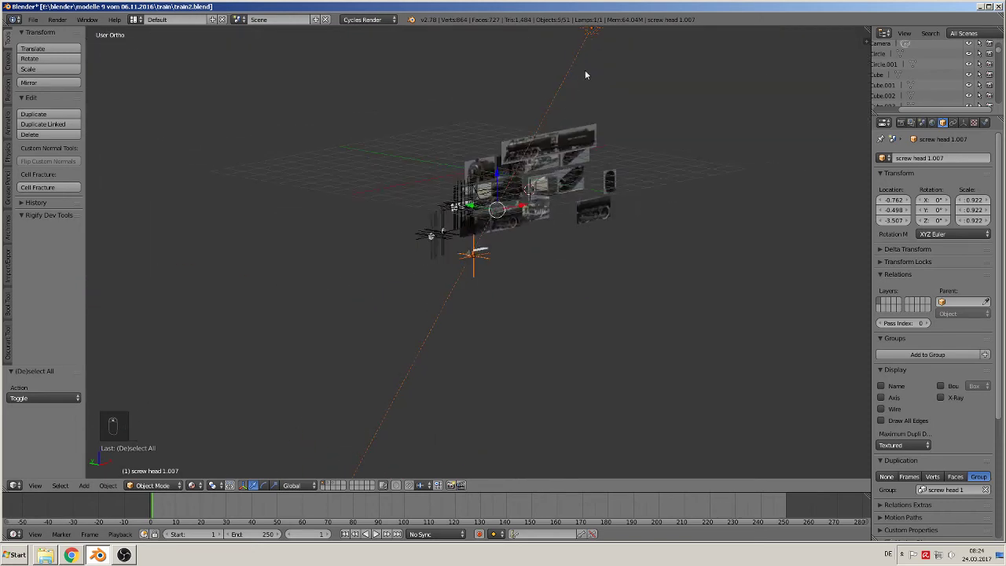
{"action": "right_click", "coordinate": [594, 36]}
{"action": "scroll", "coordinate": [577, 248], "scroll_direction": "up", "scroll_amount": 10}
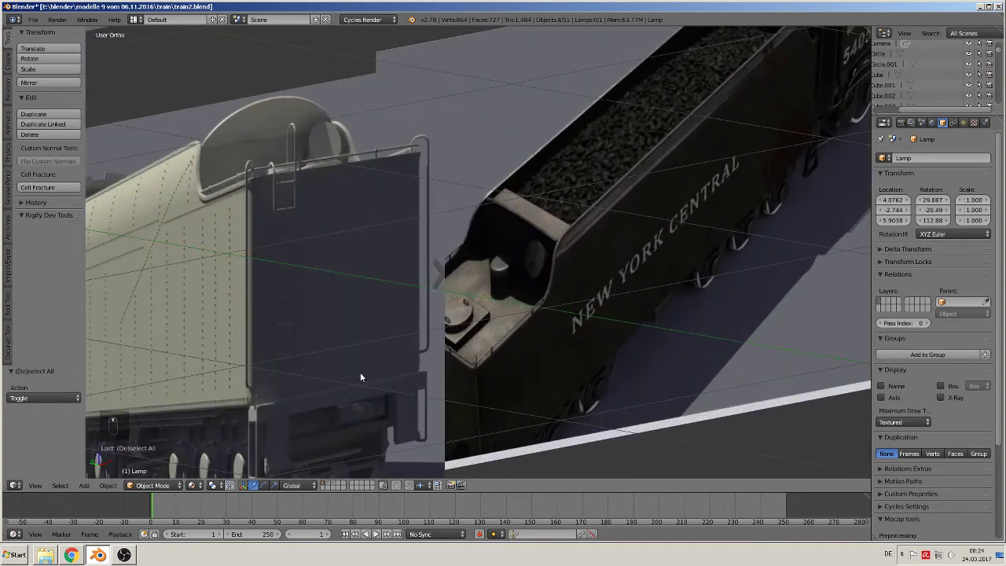
{"action": "middle_click_drag", "start_coordinate": [299, 430], "coordinate": [496, 283], "text": "shift"}
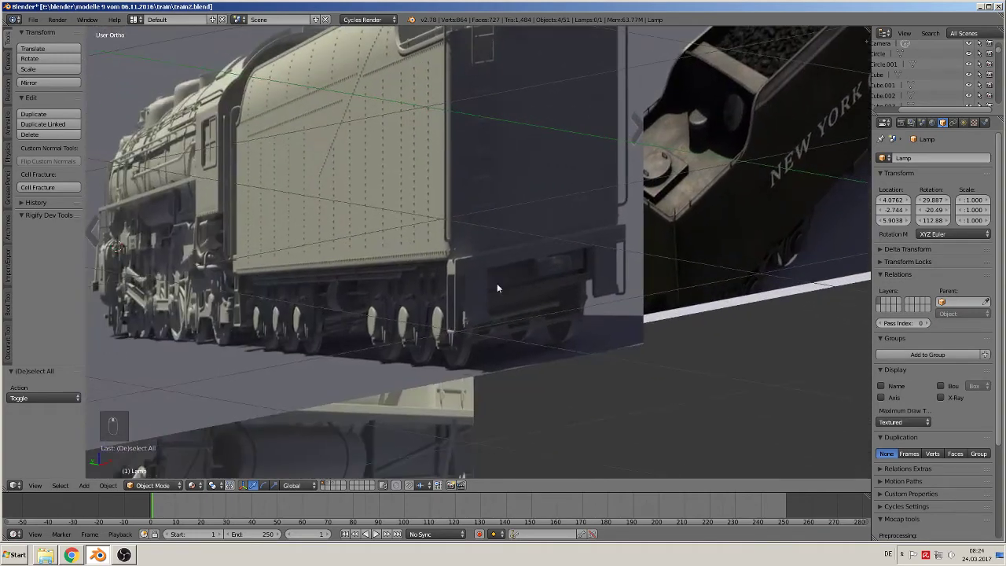
{"action": "scroll", "coordinate": [496, 283], "scroll_direction": "up", "scroll_amount": 5}
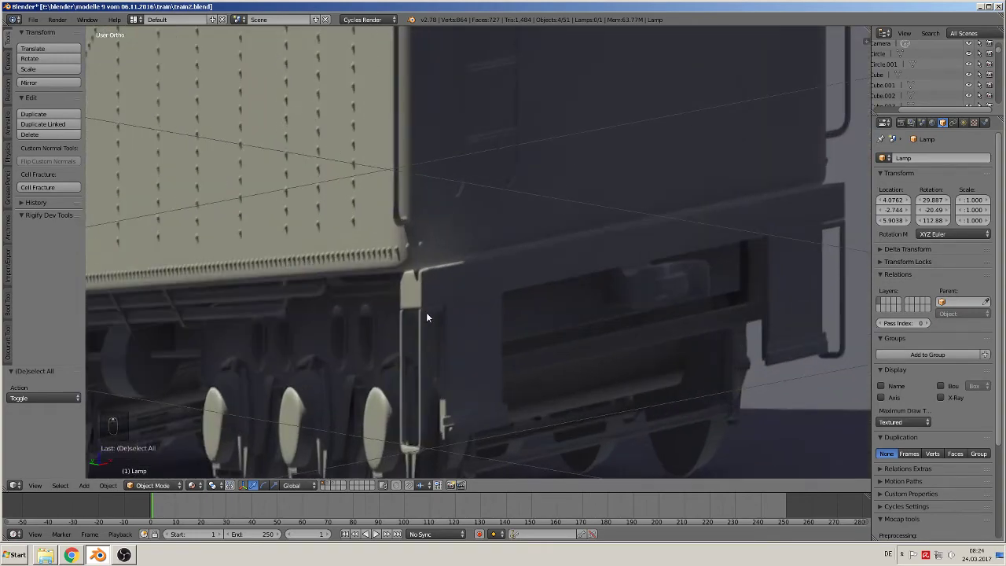
{"action": "scroll", "coordinate": [426, 319], "scroll_direction": "down", "scroll_amount": 12}
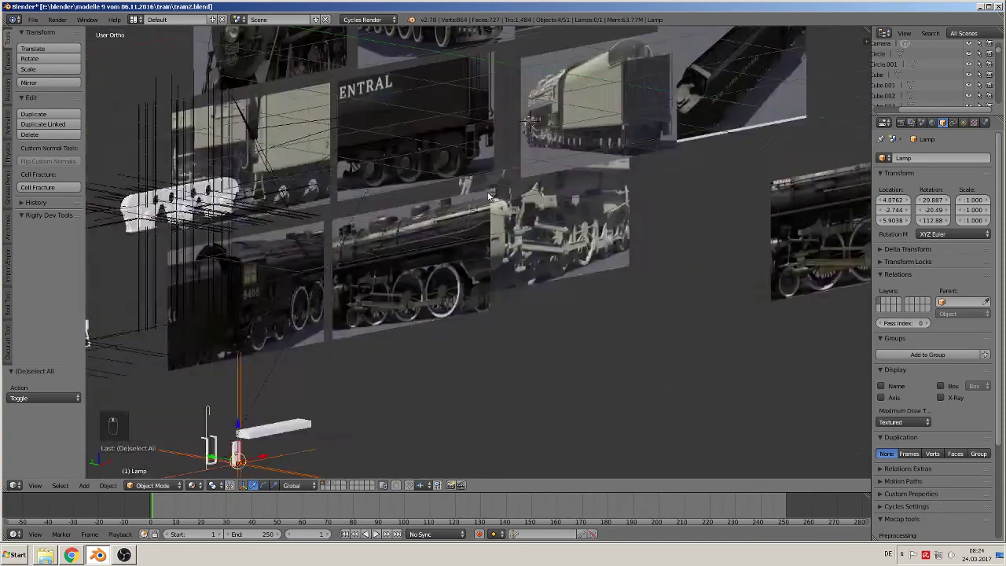
{"action": "middle_click_drag", "start_coordinate": [477, 223], "coordinate": [415, 310]}
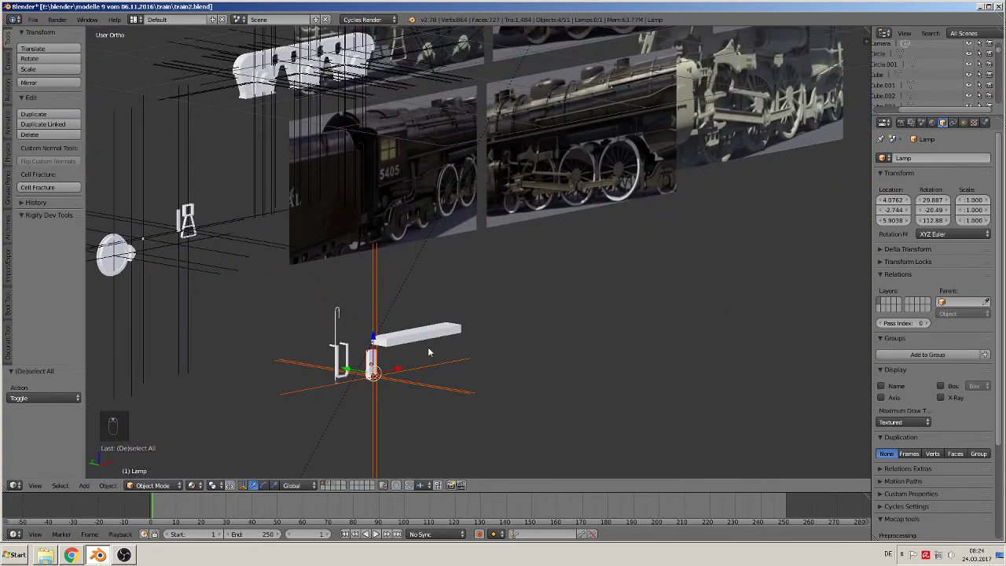
{"action": "key", "text": "KP_1"}
{"action": "scroll", "coordinate": [377, 370], "scroll_direction": "up", "scroll_amount": 2}
{"action": "key", "text": "g"}
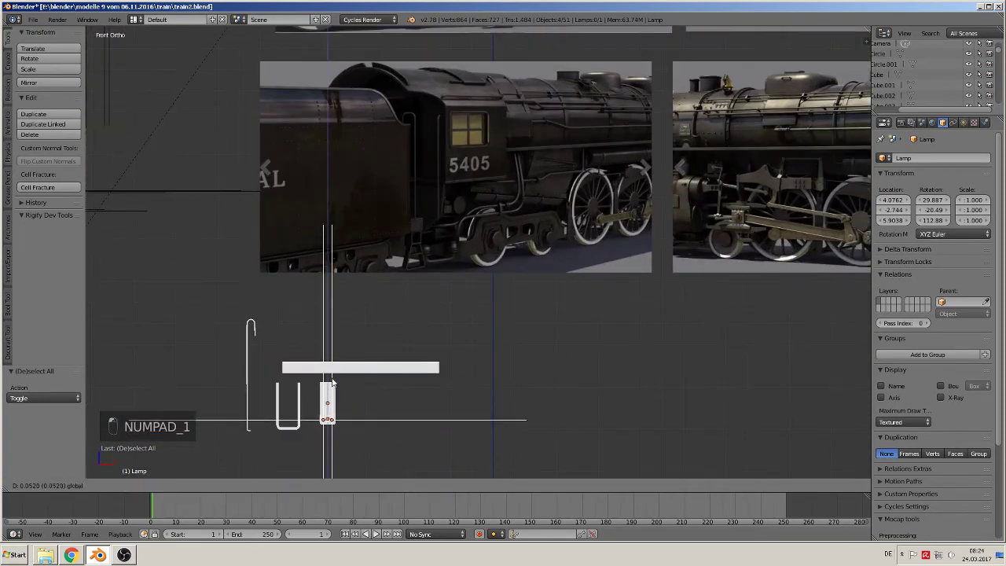
{"action": "left_click", "coordinate": [337, 398]}
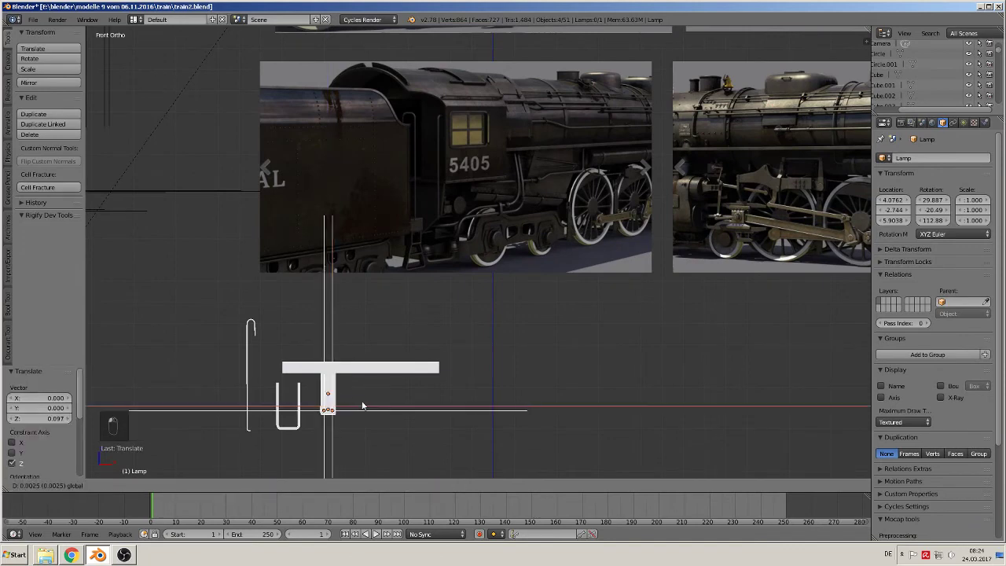
{"action": "left_click", "coordinate": [338, 397]}
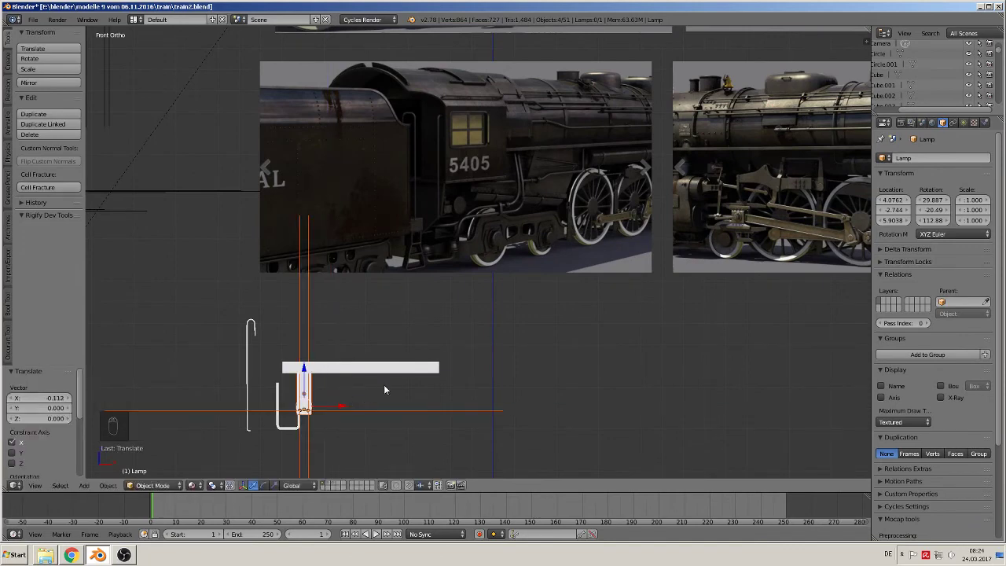
- Move the post with its block and screw heads -0.328 along Y to the beam's front edge
{"action": "key", "text": "KP_3"}
{"action": "key", "text": "g"}
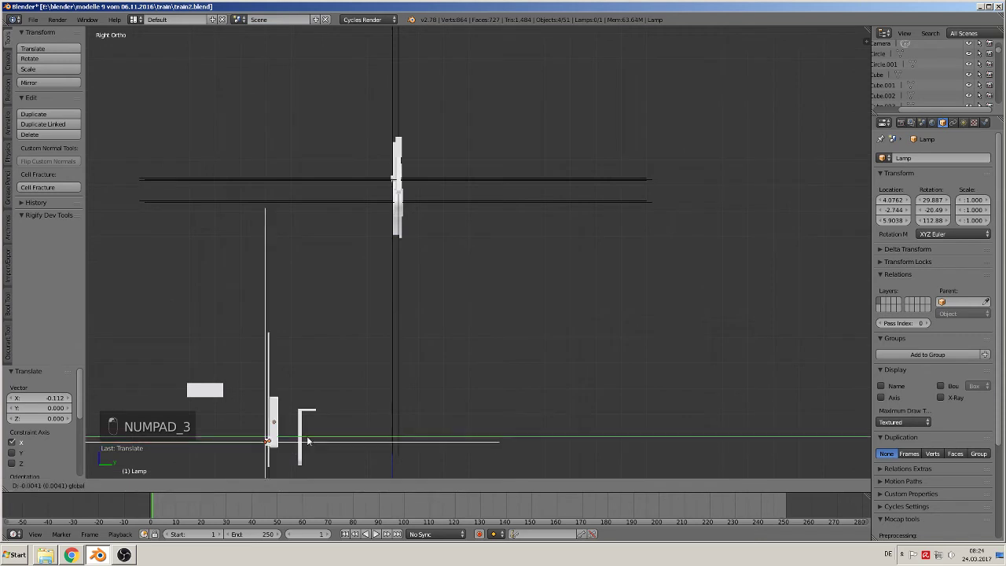
{"action": "left_click", "coordinate": [225, 424]}
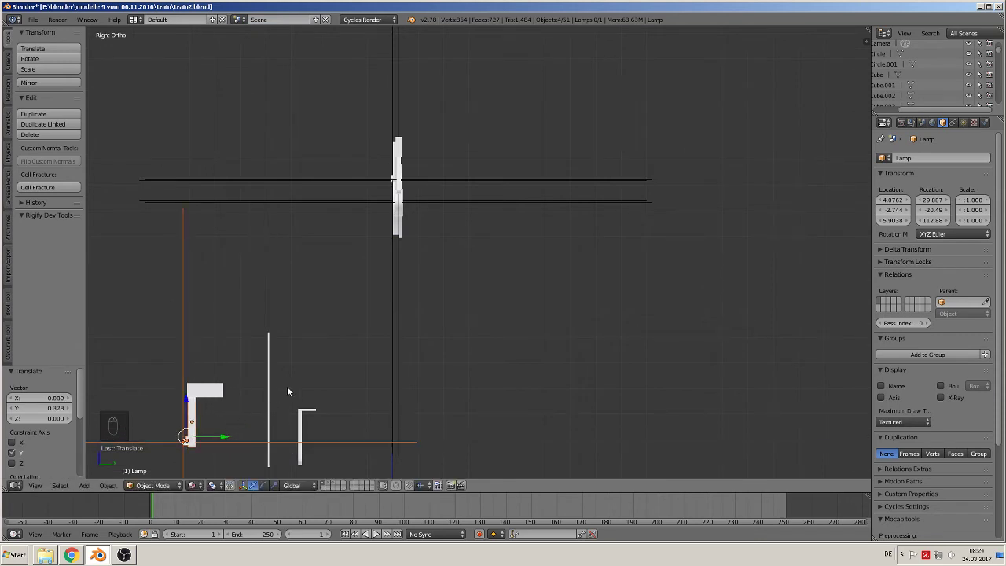
- Select the U-shaped step frame and rotate it 90° about the global Z axis
{"action": "middle_click_drag", "start_coordinate": [288, 390], "coordinate": [470, 292], "text": "shift"}
{"action": "right_click", "coordinate": [489, 328]}
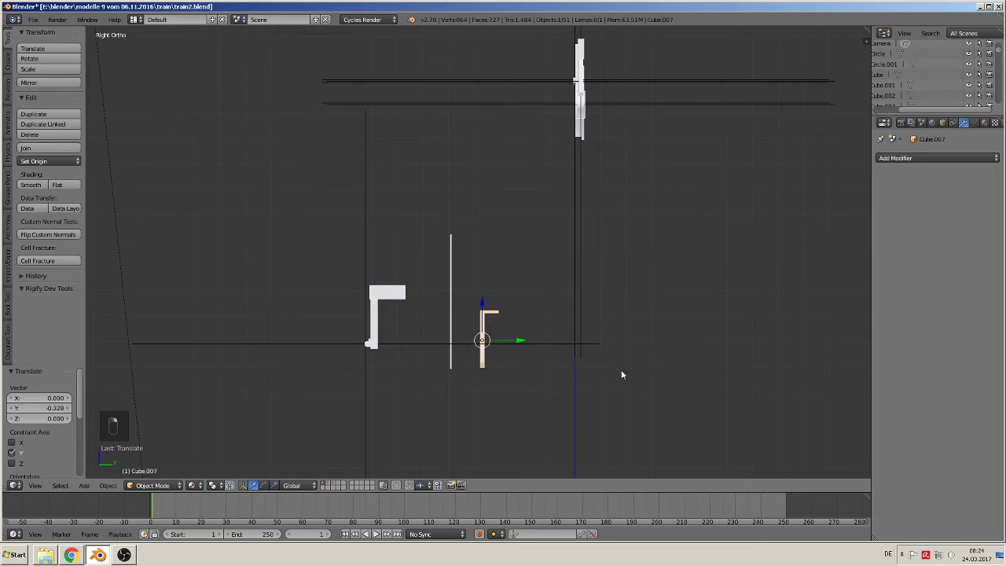
{"action": "key", "text": "r"}
{"action": "key", "text": "z"}
{"action": "key", "text": "9"}
{"action": "key", "text": "0"}
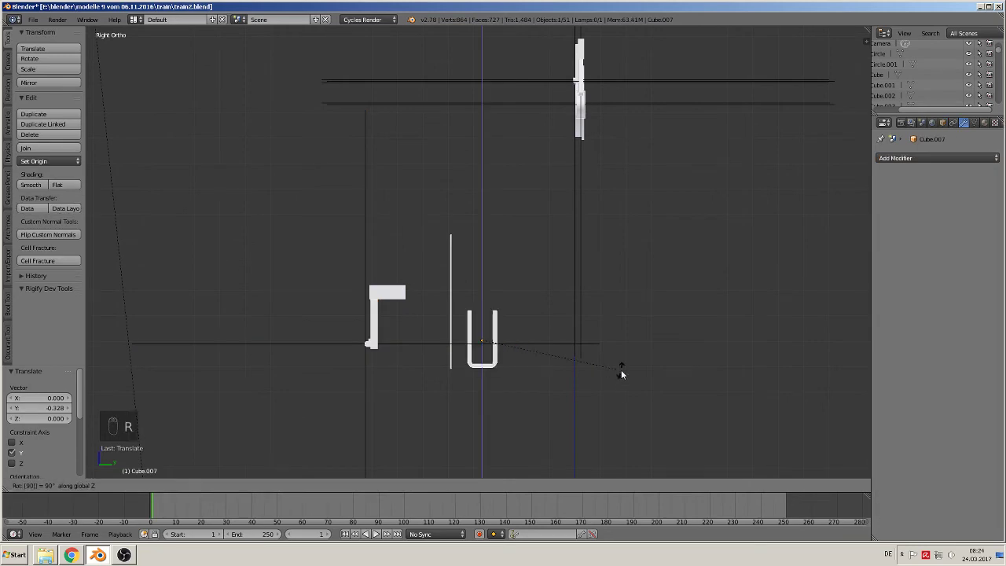
{"action": "key", "text": "Return"}
- Rotate the step frame another 180° about the global Z axis
{"action": "middle_click_drag", "start_coordinate": [621, 369], "coordinate": [563, 401]}
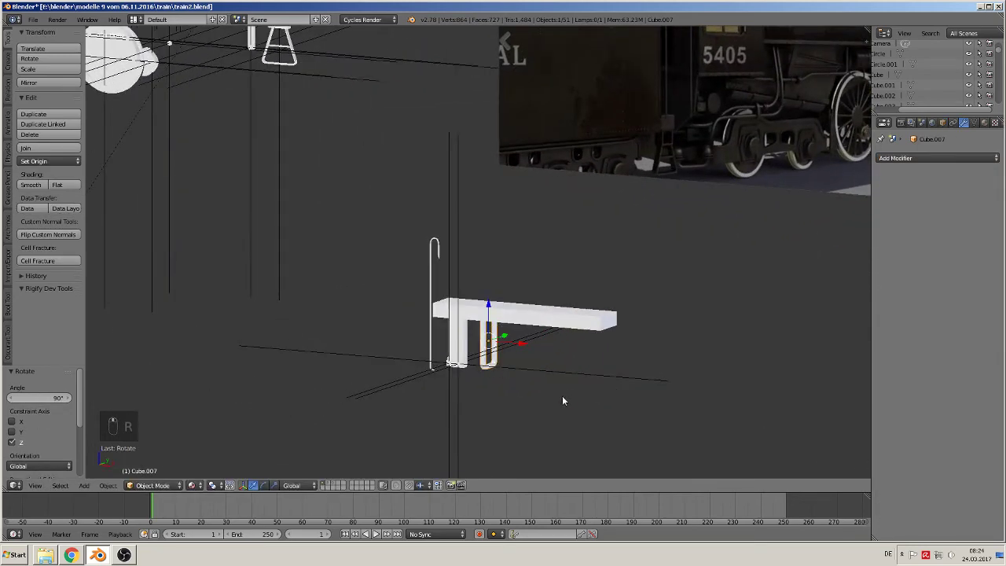
{"action": "key", "text": "r"}
{"action": "key", "text": "z"}
{"action": "key", "text": "1"}
{"action": "key", "text": "8"}
{"action": "key", "text": "0"}
{"action": "key", "text": "Return"}
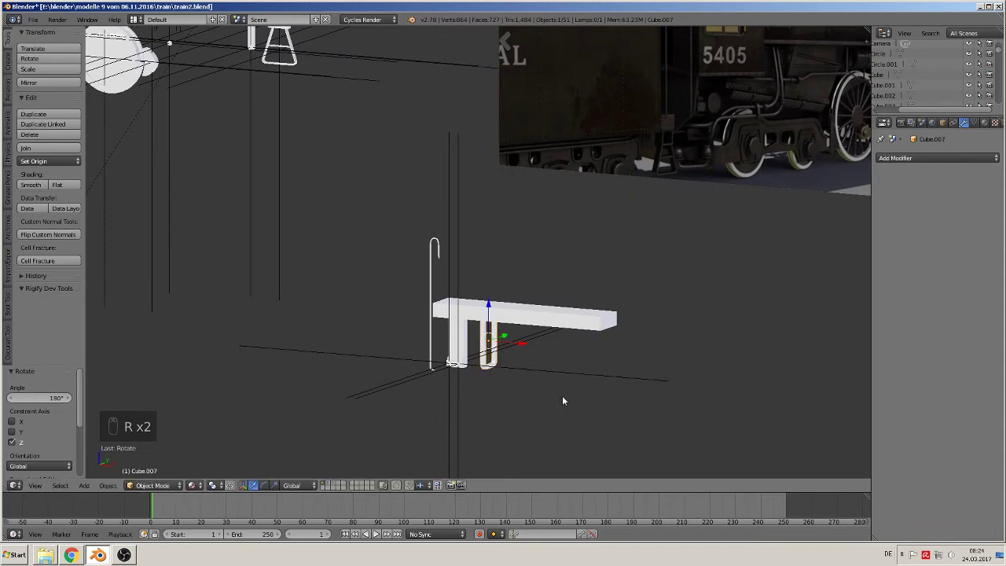
- Raise the step frame to the beam's underside and move it -0.017 along X and -0.368 along Y under the beam's end
{"action": "key", "text": "KP_3"}
{"action": "key", "text": "KP_1"}
{"action": "left_click_drag", "start_coordinate": [488, 309], "coordinate": [489, 299]}
{"action": "left_click_drag", "start_coordinate": [529, 328], "coordinate": [530, 330]}
{"action": "middle_click_drag", "start_coordinate": [529, 330], "coordinate": [462, 301]}
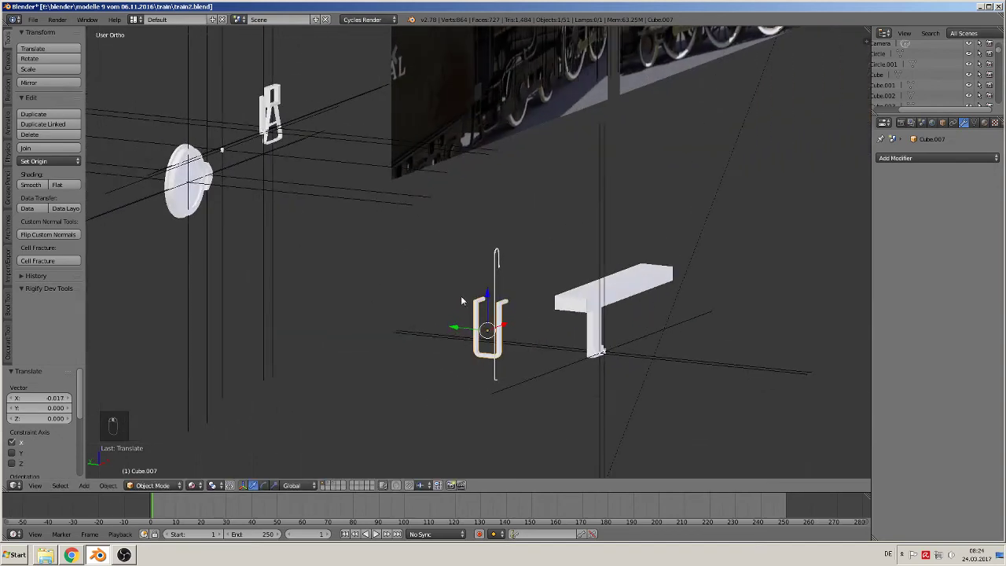
{"action": "left_click_drag", "start_coordinate": [465, 333], "coordinate": [569, 356]}
- Nudge the step frame -0.008 along Y to align it with the beam's end
{"action": "middle_click_drag", "start_coordinate": [569, 356], "coordinate": [558, 332]}
{"action": "scroll", "coordinate": [559, 332], "scroll_direction": "up", "scroll_amount": 4}
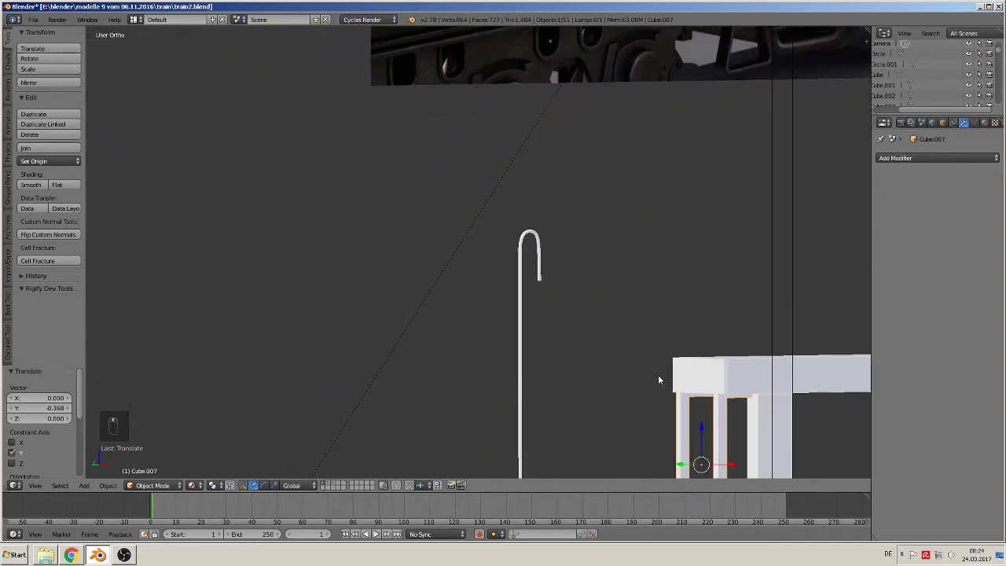
{"action": "middle_click_drag", "start_coordinate": [658, 377], "coordinate": [631, 287], "text": "shift"}
{"action": "left_click_drag", "start_coordinate": [522, 331], "coordinate": [528, 336]}
- Select the post, its block and both screw heads and move them -0.048 along X up to the step frame
{"action": "middle_click_drag", "start_coordinate": [528, 336], "coordinate": [682, 389]}
{"action": "scroll", "coordinate": [680, 389], "scroll_direction": "down", "scroll_amount": 2}
{"action": "scroll", "coordinate": [596, 365], "scroll_direction": "up", "scroll_amount": 2}
{"action": "right_click", "coordinate": [619, 400]}
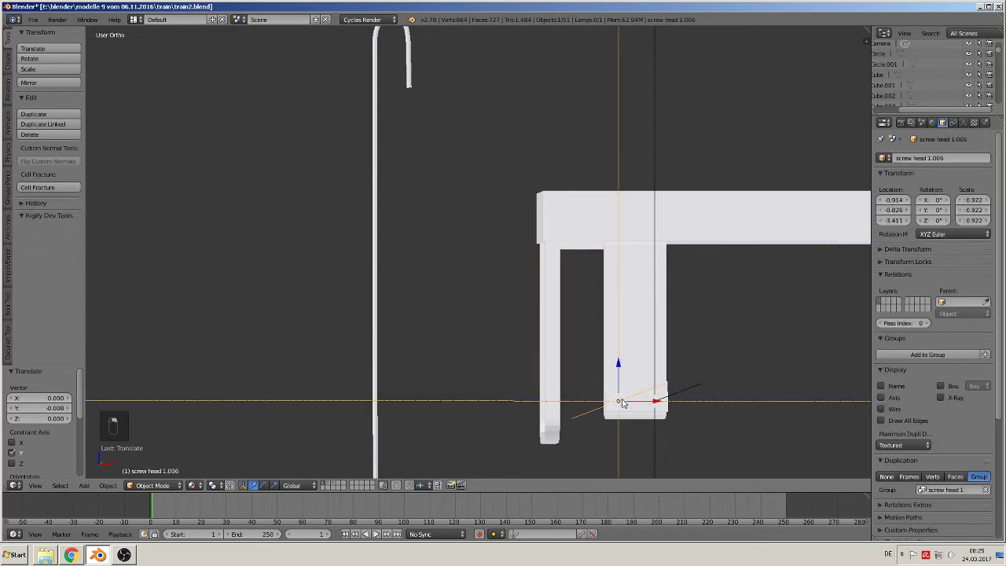
{"action": "right_click", "coordinate": [655, 403], "text": "shift"}
{"action": "right_click", "coordinate": [645, 389], "text": "shift"}
{"action": "key", "text": "g"}
{"action": "key", "text": "x"}
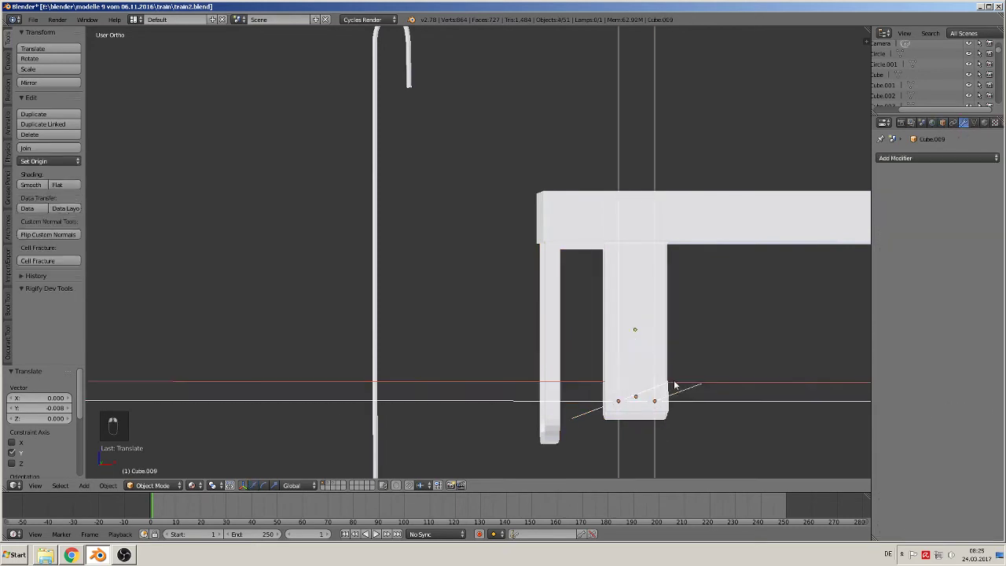
{"action": "left_click", "coordinate": [631, 382]}
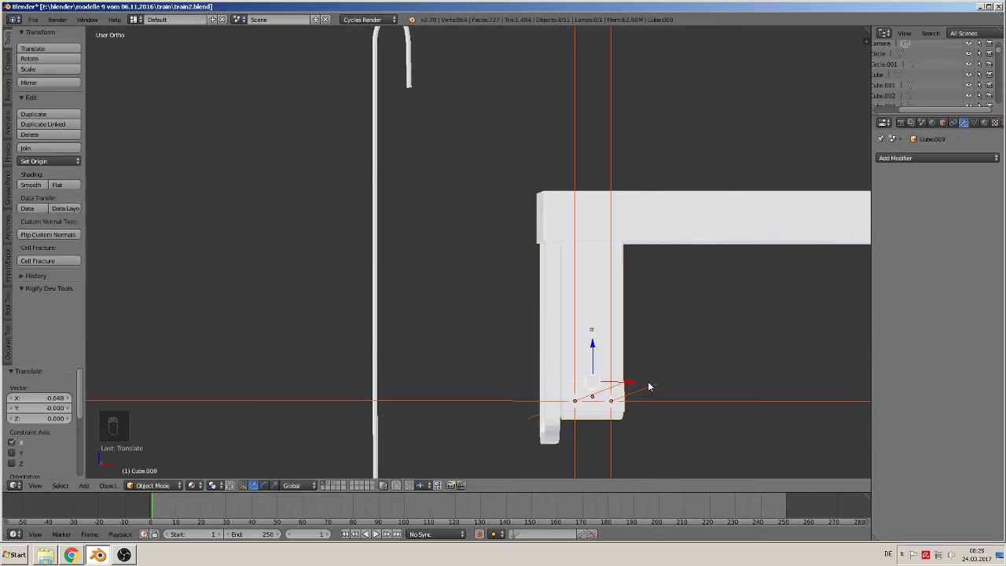
- Shift the post, block and screw heads 0.050 along X, away from the step frame
{"action": "middle_click_drag", "start_coordinate": [649, 384], "coordinate": [628, 414]}
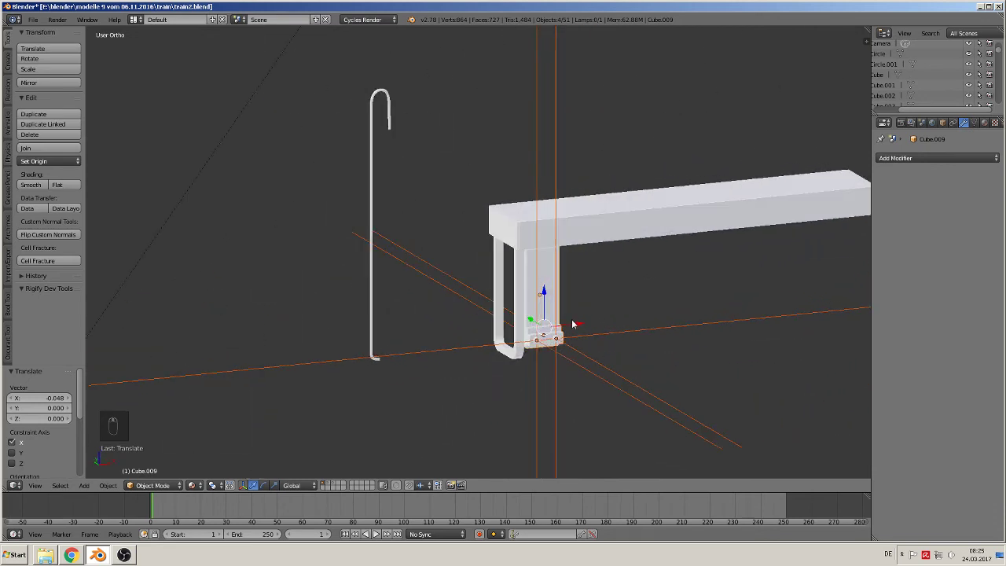
{"action": "key", "text": "g"}
{"action": "key", "text": "x"}
{"action": "left_click", "coordinate": [600, 319]}
- Adjust the step frame's height by moving it -0.006 and 0.003 along Z to fit it against the beam's underside
{"action": "middle_click_drag", "start_coordinate": [600, 318], "coordinate": [582, 297]}
{"action": "right_click", "coordinate": [516, 255]}
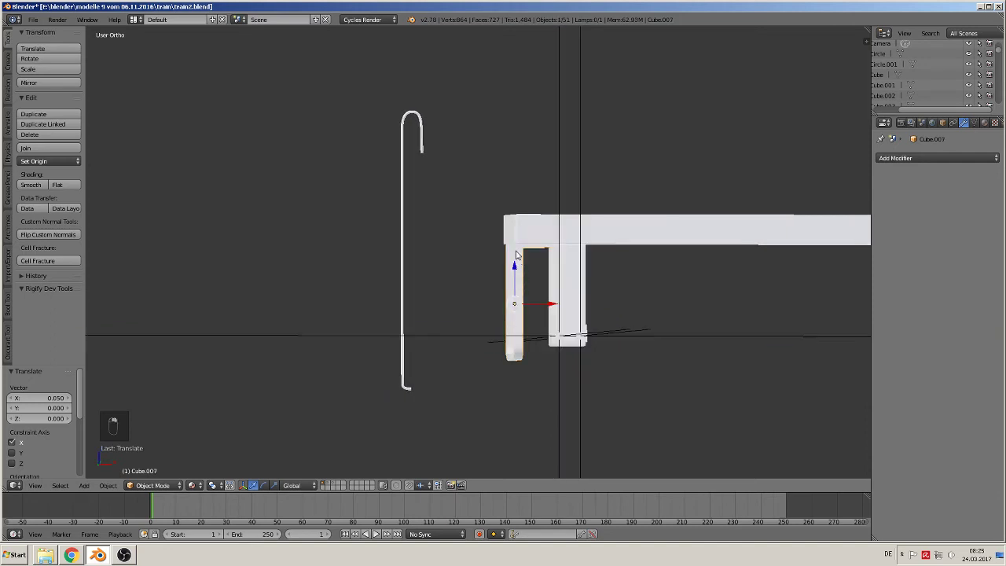
{"action": "left_click_drag", "start_coordinate": [510, 263], "coordinate": [515, 269]}
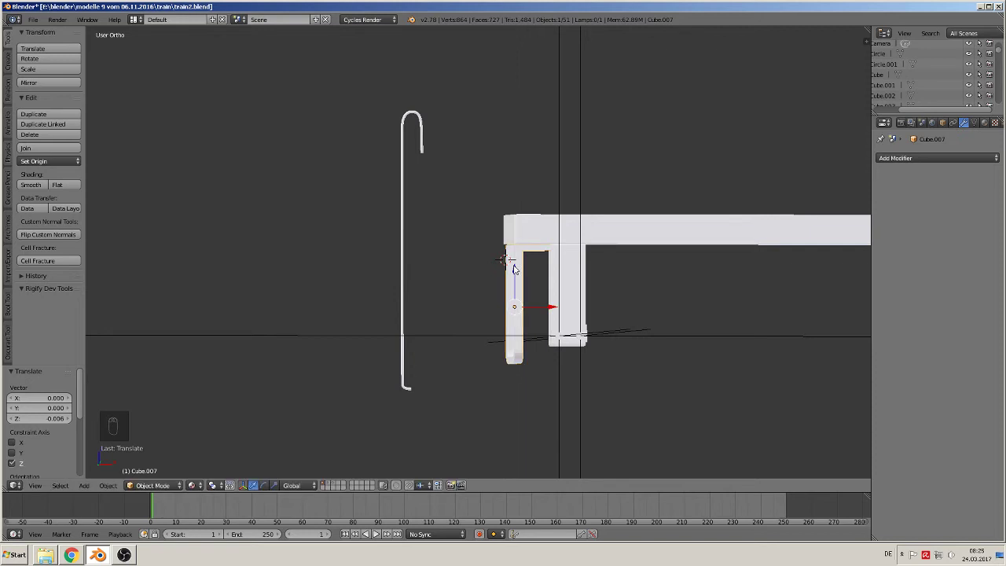
{"action": "scroll", "coordinate": [522, 306], "scroll_direction": "down", "scroll_amount": 2}
{"action": "scroll", "coordinate": [528, 314], "scroll_direction": "up", "scroll_amount": 2}
{"action": "middle_click_drag", "start_coordinate": [516, 317], "coordinate": [539, 320]}
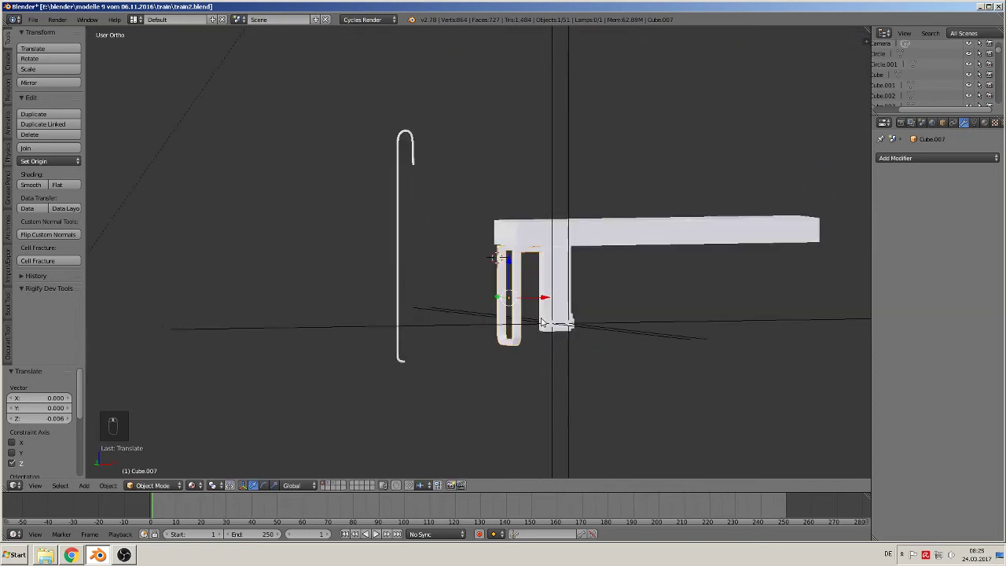
{"action": "scroll", "coordinate": [539, 308], "scroll_direction": "up", "scroll_amount": 5}
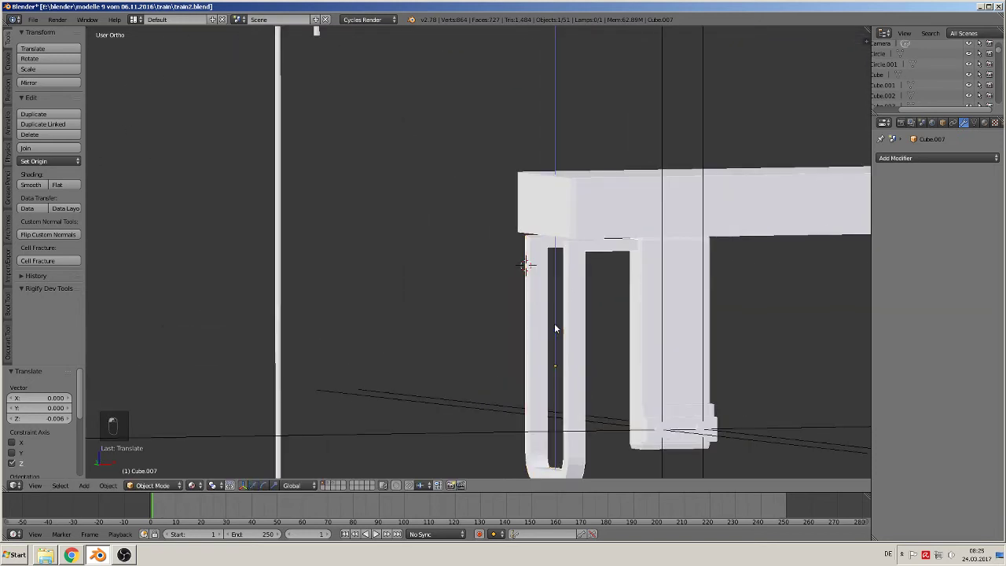
{"action": "left_click_drag", "start_coordinate": [554, 323], "coordinate": [554, 319]}
{"action": "scroll", "coordinate": [605, 335], "scroll_direction": "down", "scroll_amount": 5}
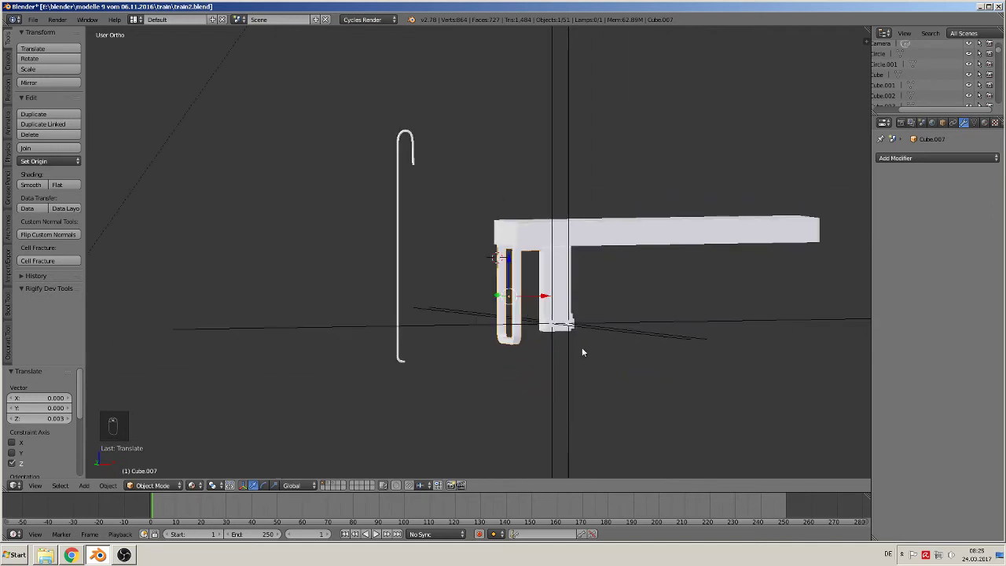
- Duplicate the step frame and place the copy 0.663 along X near the beam's other end
{"action": "key", "text": "shift+d"}
{"action": "key", "text": "x"}
{"action": "left_click", "coordinate": [802, 322]}
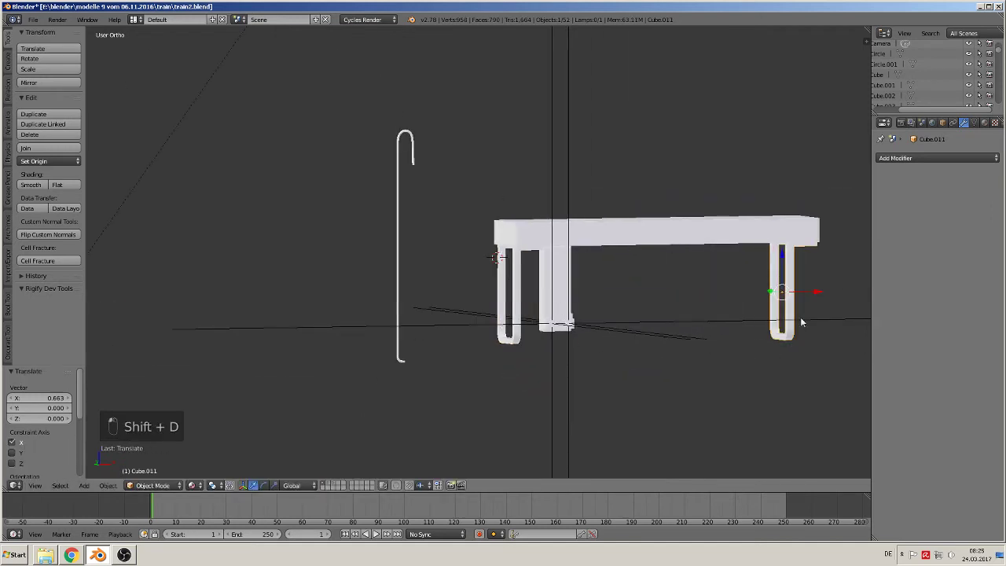
- Rotate the copied step frame 180° about Z and move it 0.057 along X to the beam's end
{"action": "type", "text": "rz180"}
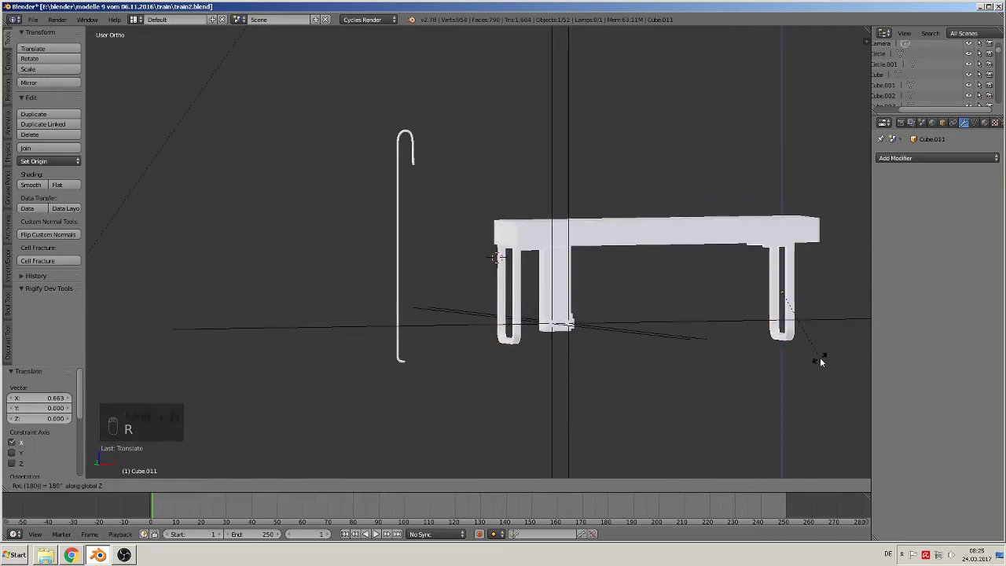
{"action": "key", "text": "Return"}
{"action": "key", "text": "KP_1"}
{"action": "left_click_drag", "start_coordinate": [811, 289], "coordinate": [838, 295]}
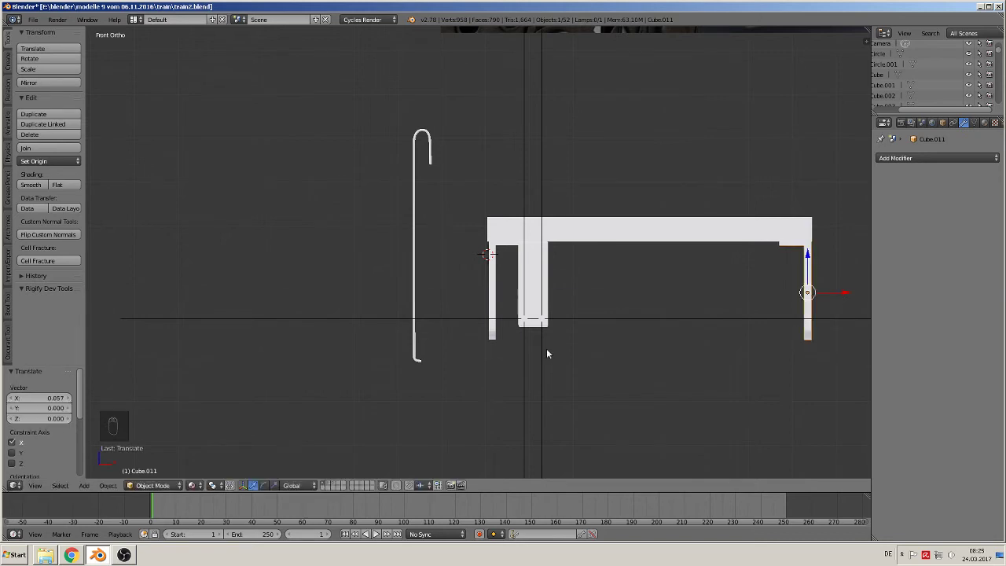
- Duplicate the upright post with its two screw heads 0.529 along X beside the second step frame, and clear the selection
{"action": "right_click", "coordinate": [542, 320]}
{"action": "right_click", "coordinate": [525, 319], "text": "shift"}
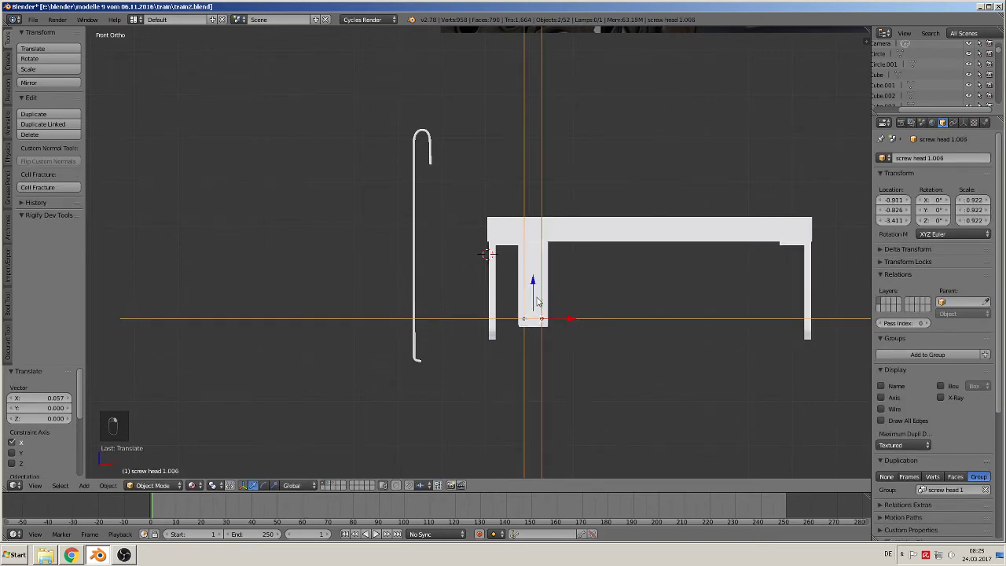
{"action": "right_click", "coordinate": [539, 299], "text": "shift"}
{"action": "right_click", "coordinate": [534, 323], "text": "shift"}
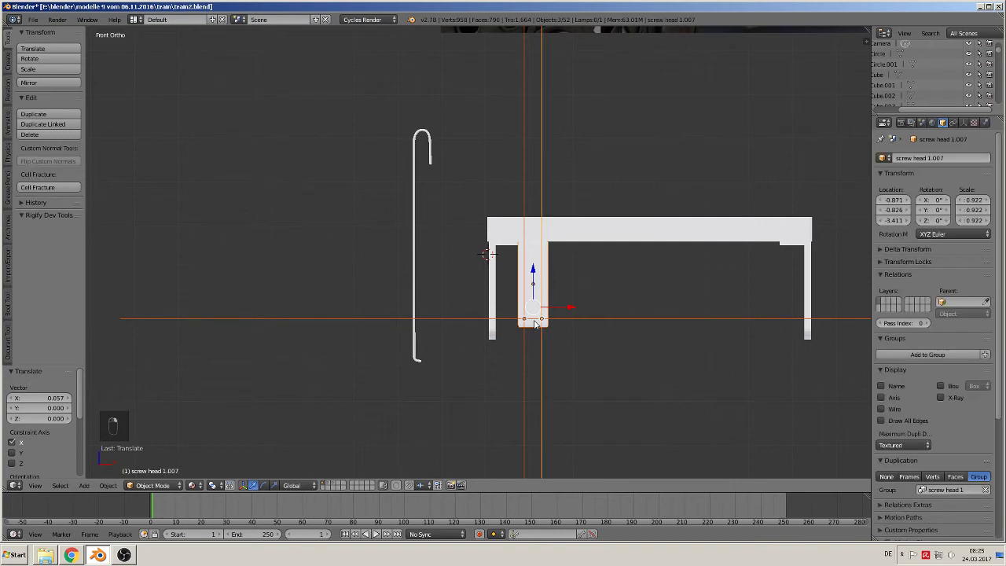
{"action": "right_click", "coordinate": [534, 323], "text": "shift"}
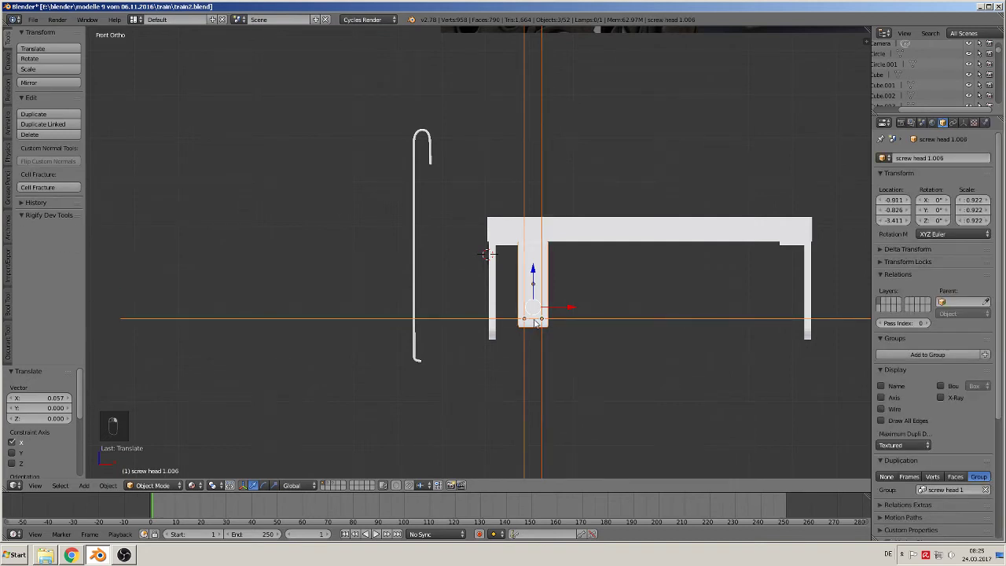
{"action": "key", "text": "shift+d"}
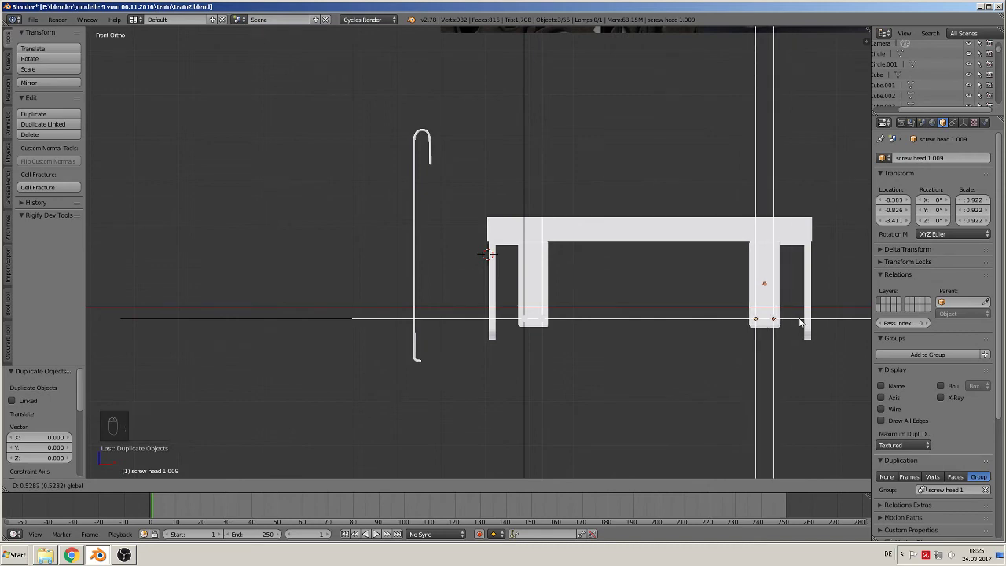
{"action": "left_click", "coordinate": [800, 322]}
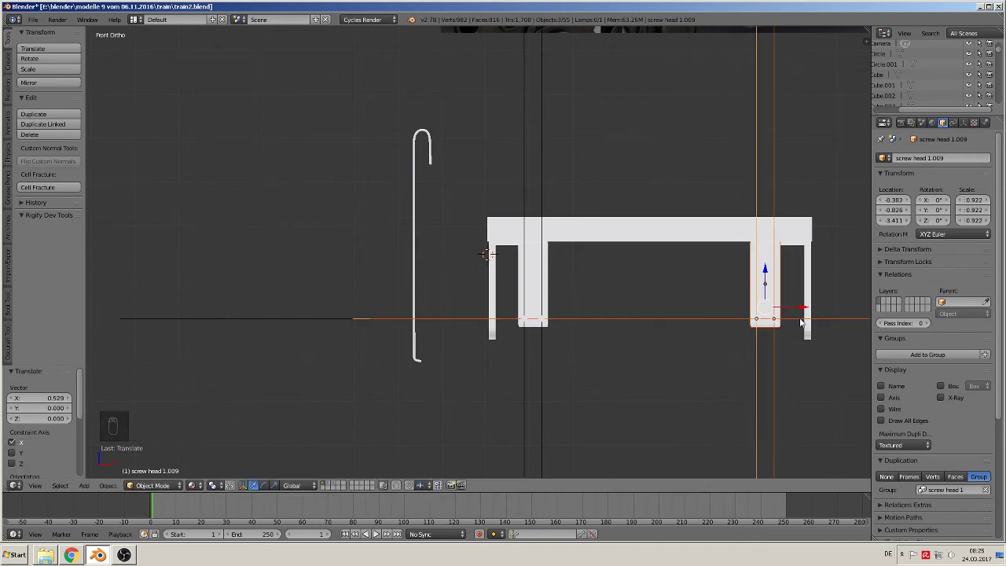
{"action": "scroll", "coordinate": [660, 327], "scroll_direction": "down", "scroll_amount": 5}
{"action": "mouse_move", "coordinate": [661, 326]}
{"action": "middle_mouse_down"}
{"action": "mouse_move", "coordinate": [716, 347]}
{"action": "mouse_move", "coordinate": [660, 345]}
{"action": "middle_mouse_up"}
{"action": "key", "text": "a"}
{"action": "scroll", "coordinate": [660, 341], "scroll_direction": "up", "scroll_amount": 3}
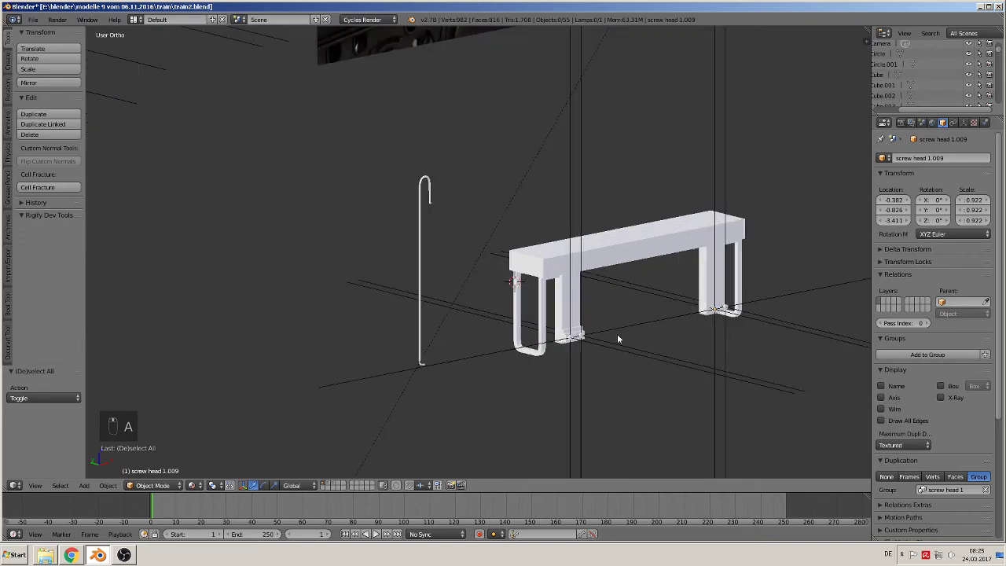
- Save the train scene file
{"action": "scroll", "coordinate": [616, 335], "scroll_direction": "down", "scroll_amount": 4}
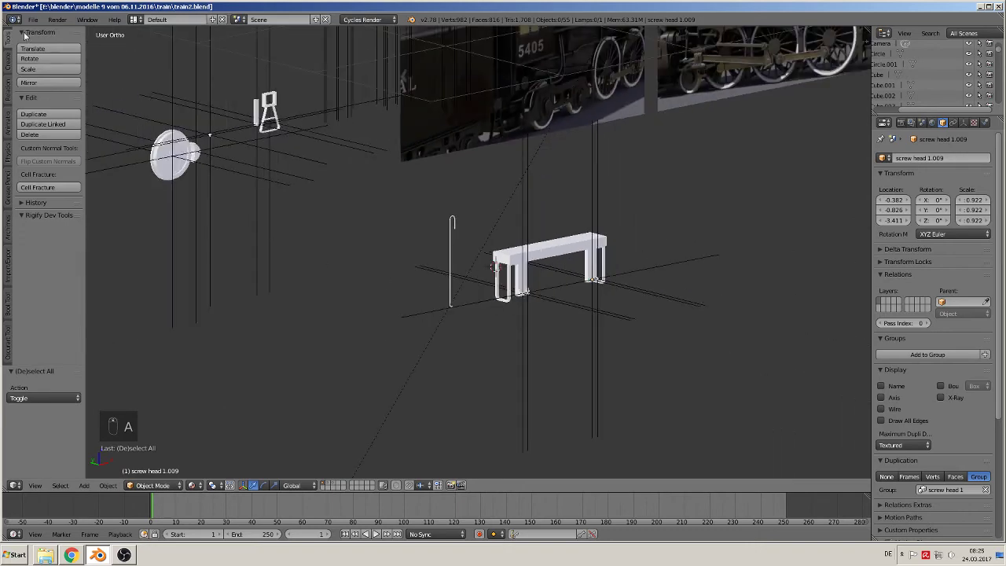
{"action": "left_click", "coordinate": [33, 19]}
{"action": "left_click", "coordinate": [47, 102]}
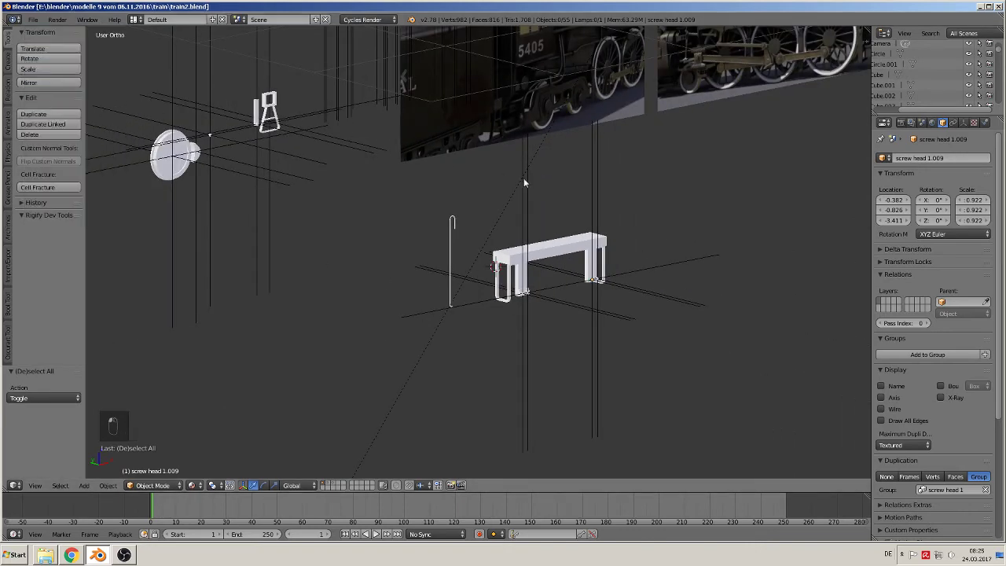
- Examine the ladder, handrails and rear wall of the tender in the locomotive reference images from the front view
{"action": "scroll", "coordinate": [931, 235], "scroll_direction": "down", "scroll_amount": 4}
{"action": "key", "text": "KP_1"}
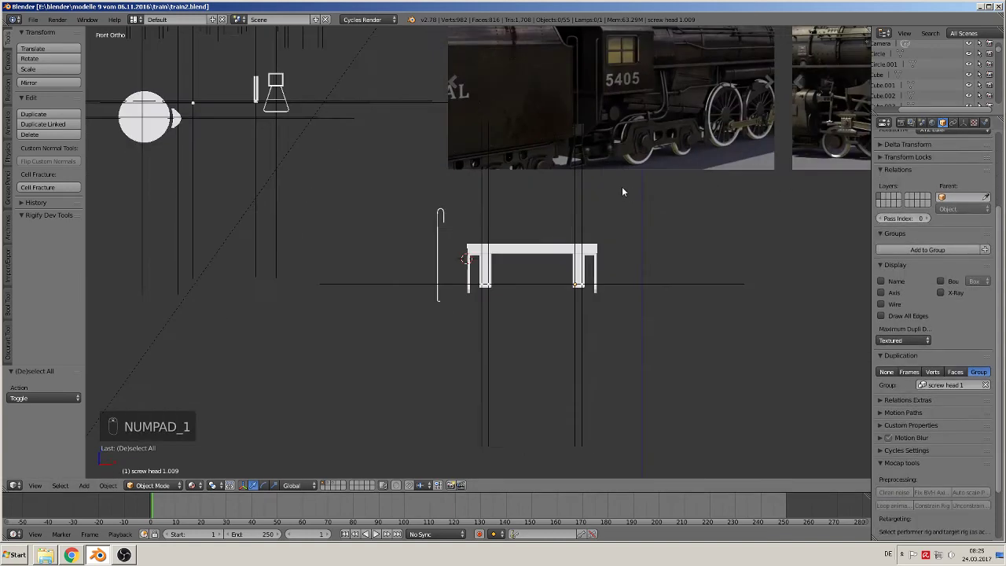
{"action": "scroll", "coordinate": [621, 193], "scroll_direction": "up", "scroll_amount": 5}
{"action": "scroll", "coordinate": [558, 327], "scroll_direction": "up", "scroll_amount": 1}
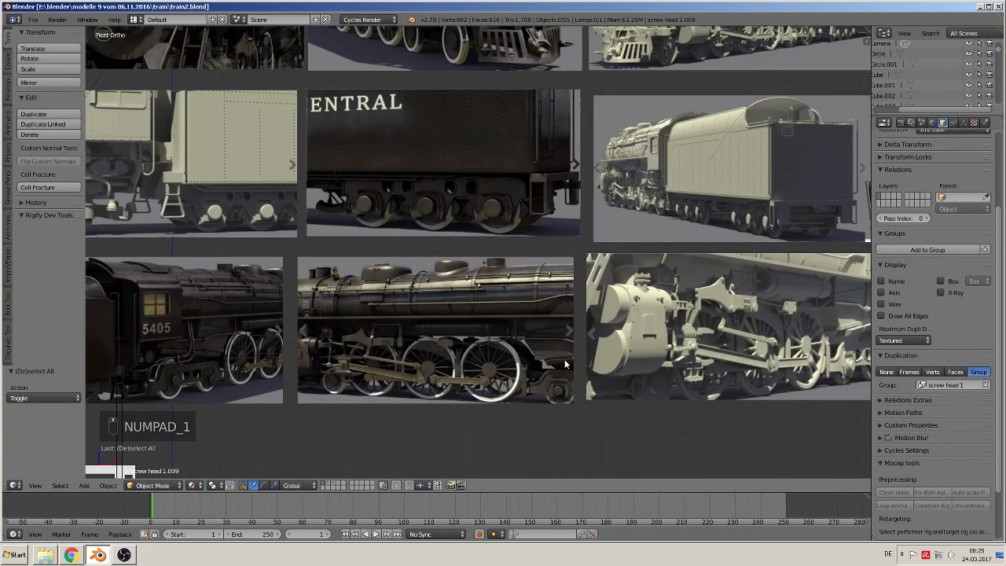
{"action": "middle_click_drag", "start_coordinate": [564, 359], "coordinate": [129, 290], "text": "shift"}
{"action": "scroll", "coordinate": [554, 340], "scroll_direction": "up", "scroll_amount": 2}
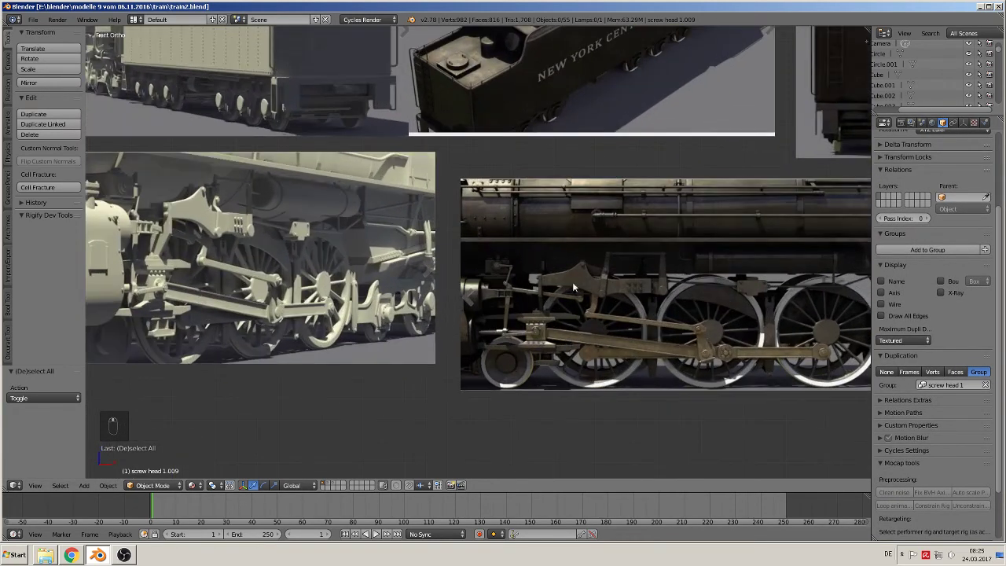
{"action": "middle_click_drag", "start_coordinate": [554, 229], "coordinate": [533, 446], "text": "shift"}
{"action": "middle_click_drag", "start_coordinate": [321, 343], "coordinate": [635, 360], "text": "shift"}
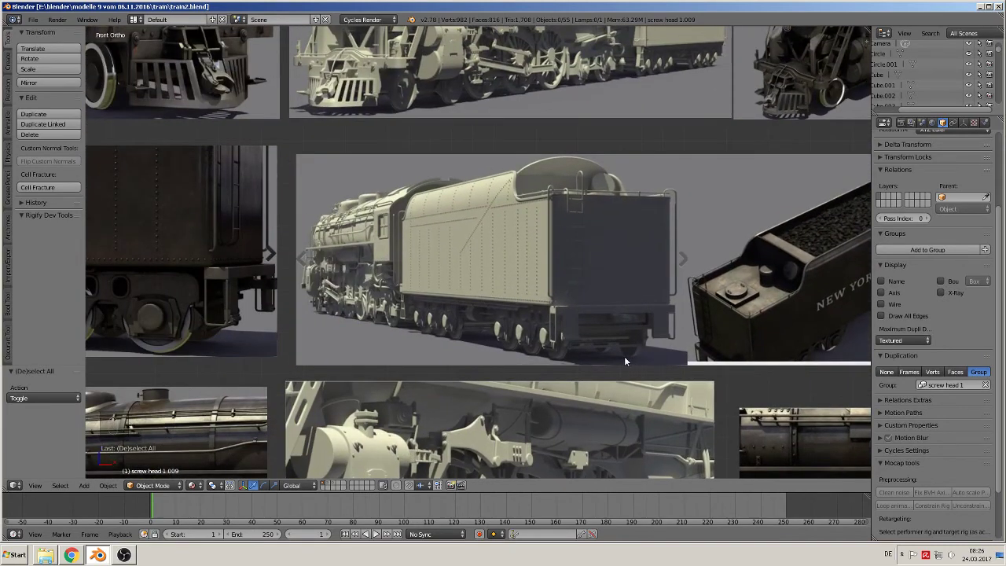
{"action": "scroll", "coordinate": [604, 355], "scroll_direction": "up", "scroll_amount": 2}
{"action": "middle_click_drag", "start_coordinate": [550, 382], "coordinate": [811, 306], "text": "shift"}
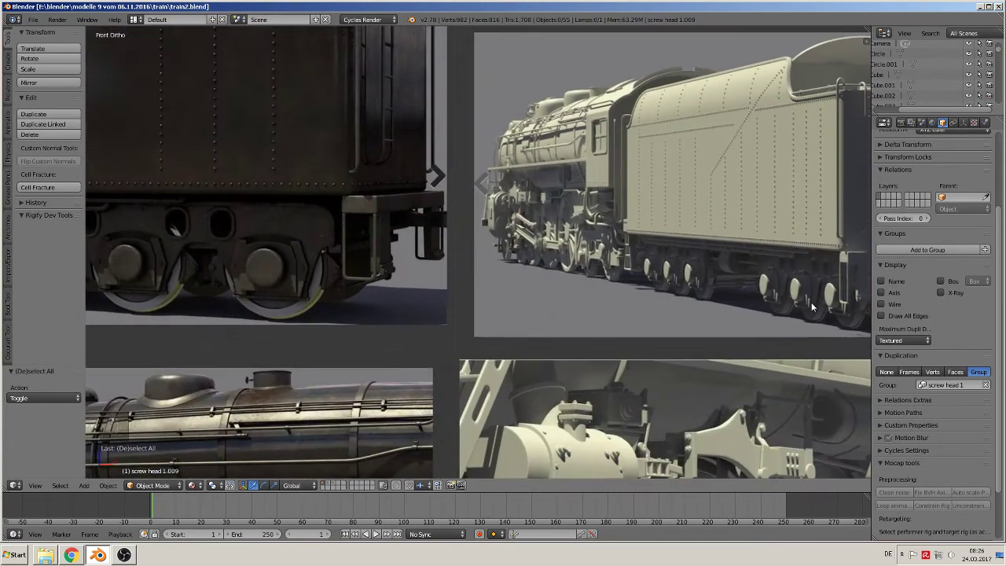
{"action": "middle_click_drag", "start_coordinate": [429, 266], "coordinate": [471, 294], "text": "shift"}
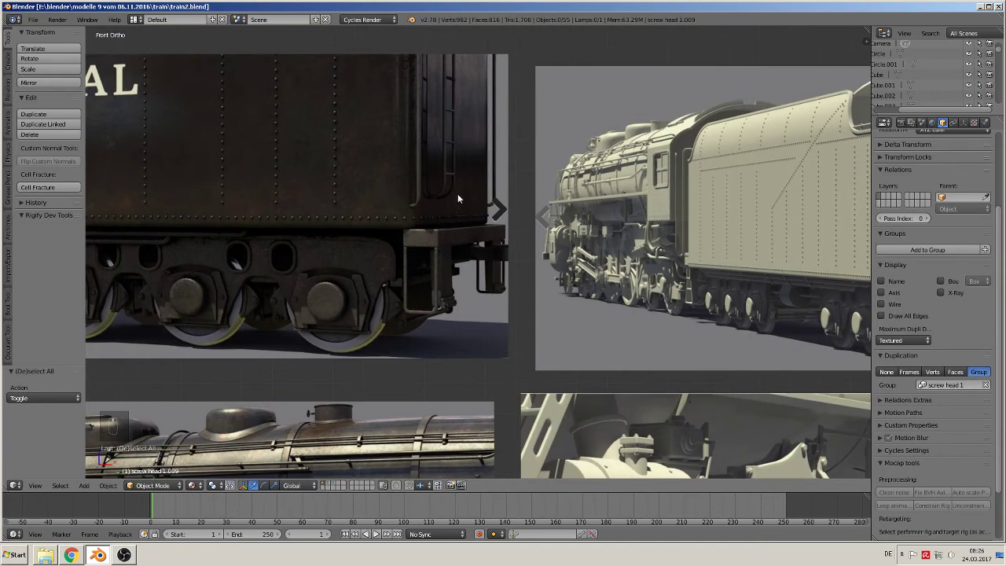
{"action": "middle_click_drag", "start_coordinate": [458, 197], "coordinate": [393, 342], "text": "shift"}
{"action": "scroll", "coordinate": [385, 302], "scroll_direction": "down", "scroll_amount": 3}
{"action": "middle_click_drag", "start_coordinate": [659, 320], "coordinate": [421, 290], "text": "shift"}
{"action": "scroll", "coordinate": [452, 292], "scroll_direction": "up", "scroll_amount": 3}
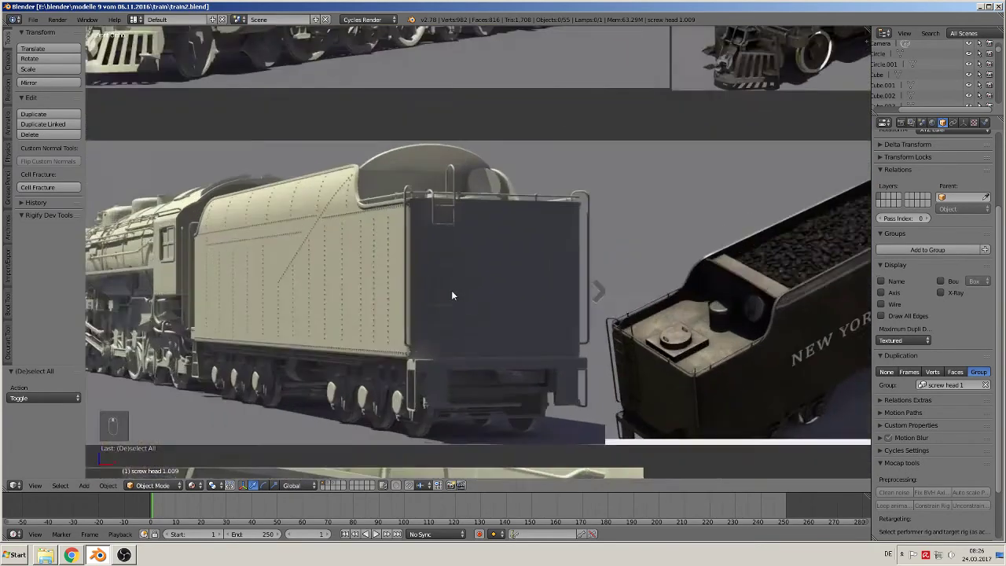
{"action": "scroll", "coordinate": [452, 295], "scroll_direction": "up", "scroll_amount": 2}
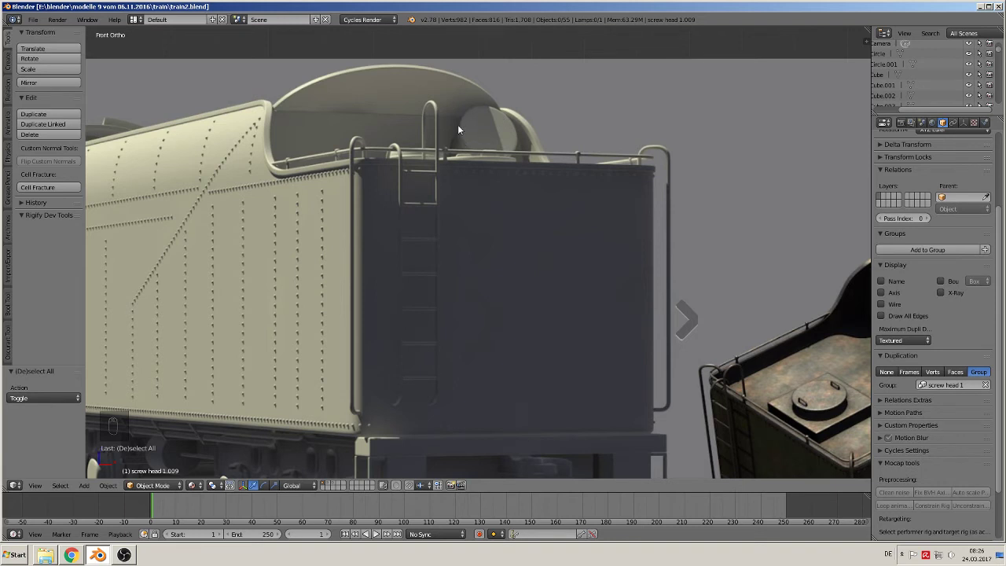
- Add a Bezier circle over the tender reference image and rotate it 90° about the global X axis
{"action": "left_click", "coordinate": [84, 485]}
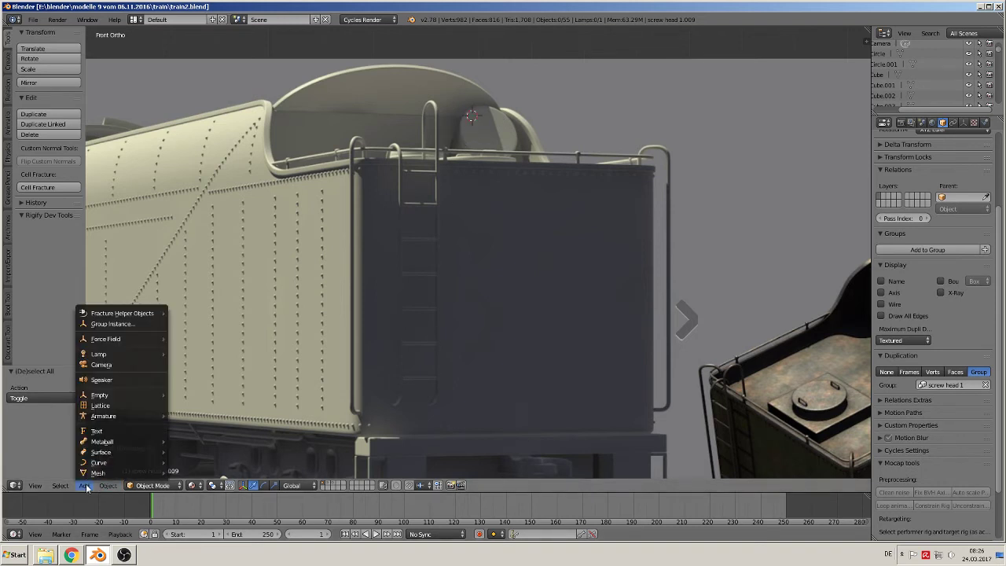
{"action": "mouse_move", "coordinate": [97, 474]}
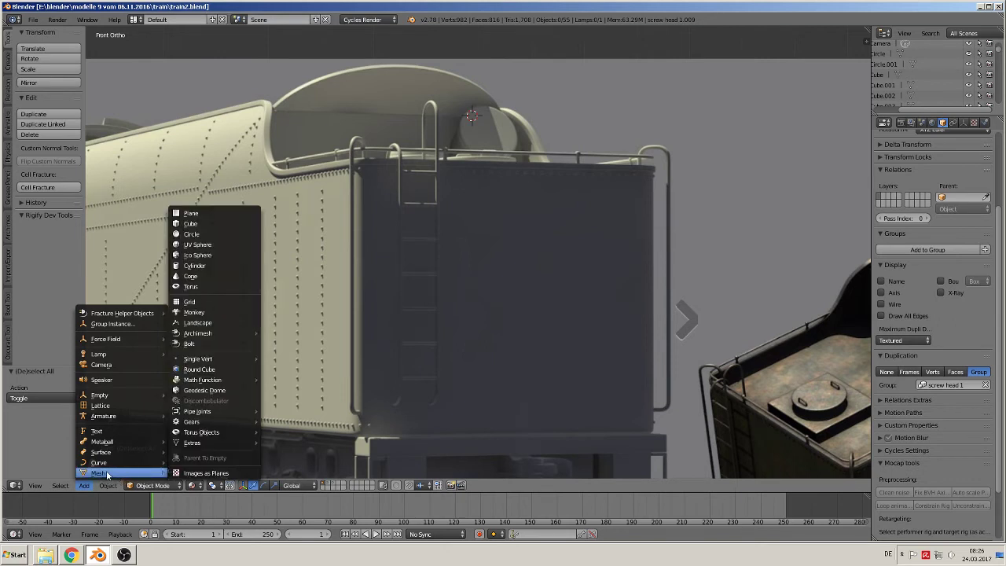
{"action": "mouse_move", "coordinate": [207, 436]}
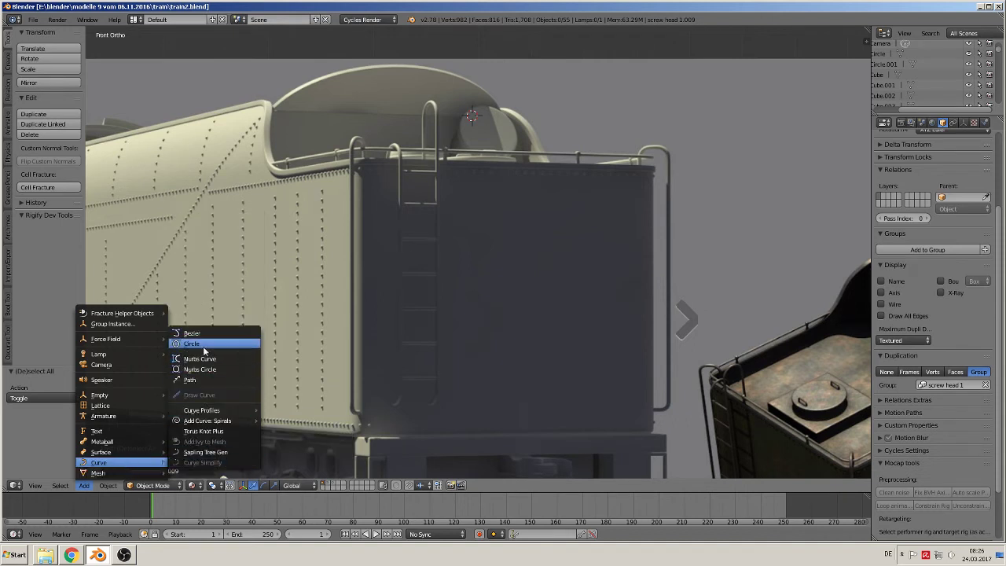
{"action": "left_click", "coordinate": [192, 344]}
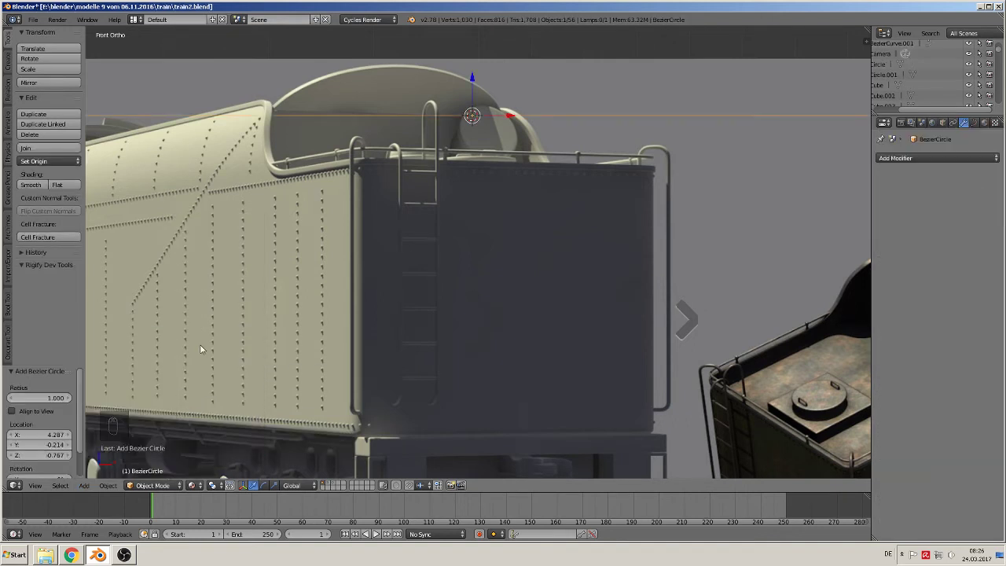
{"action": "key", "text": "r"}
{"action": "key", "text": "x"}
{"action": "key", "text": "9"}
{"action": "key", "text": "0"}
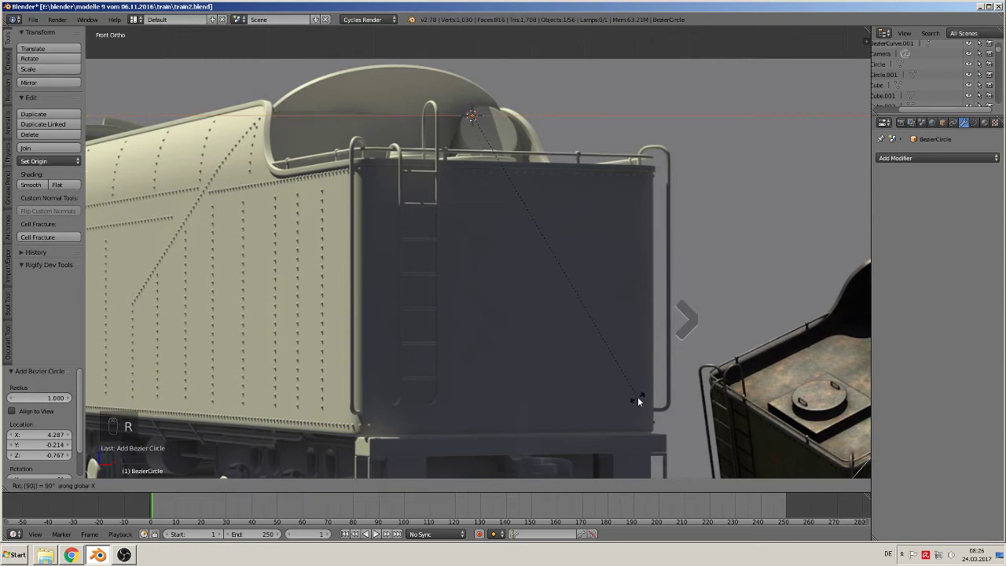
{"action": "key", "text": "Return"}
- Scale the circle down to a small ring and move it about -0.168 along Z and -0.089 along Y, in front of the reference image
{"action": "key", "text": "s"}
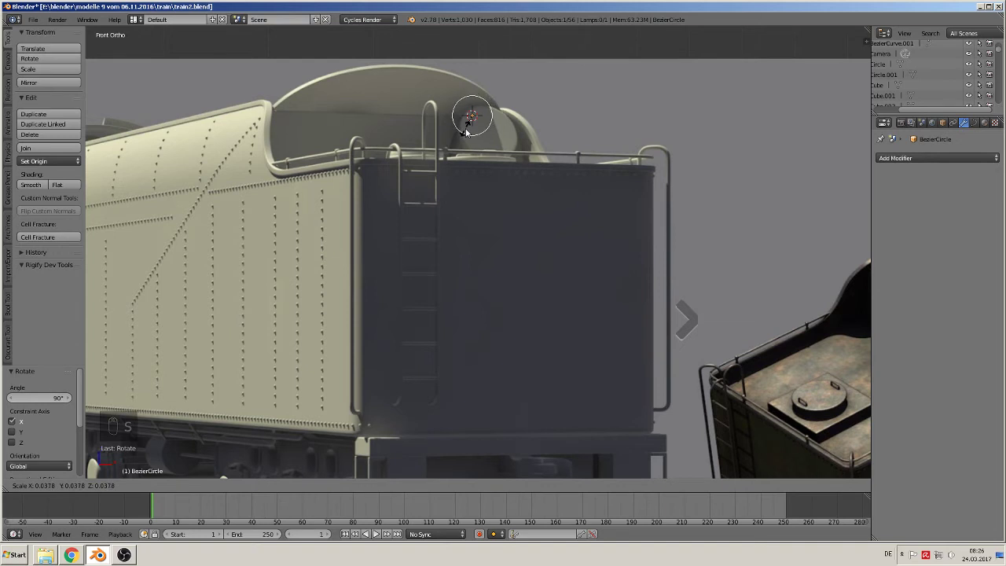
{"action": "left_click", "coordinate": [464, 126]}
{"action": "left_click_drag", "start_coordinate": [472, 79], "coordinate": [473, 167]}
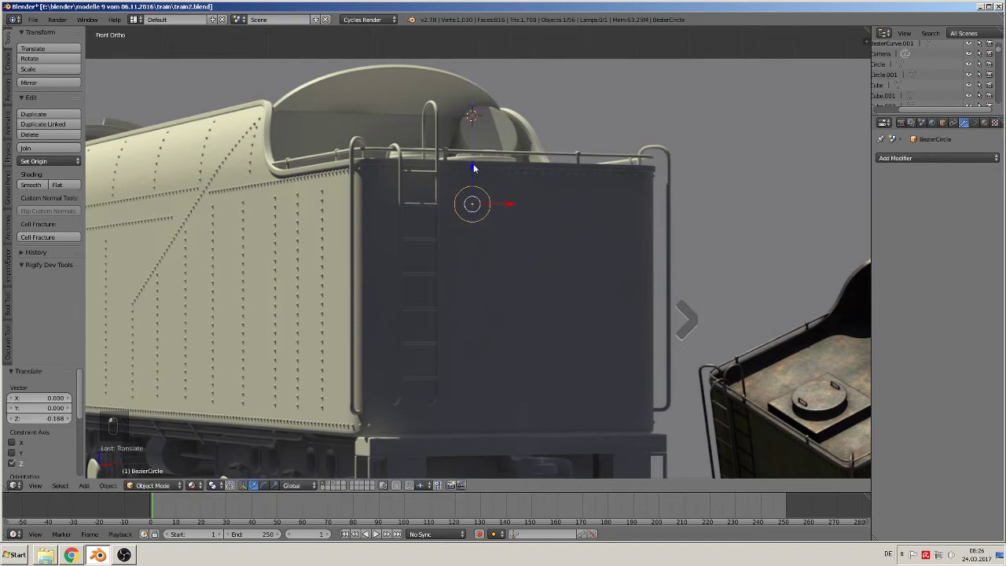
{"action": "scroll", "coordinate": [552, 262], "scroll_direction": "up", "scroll_amount": 2}
{"action": "scroll", "coordinate": [397, 173], "scroll_direction": "up", "scroll_amount": 5, "text": "shift"}
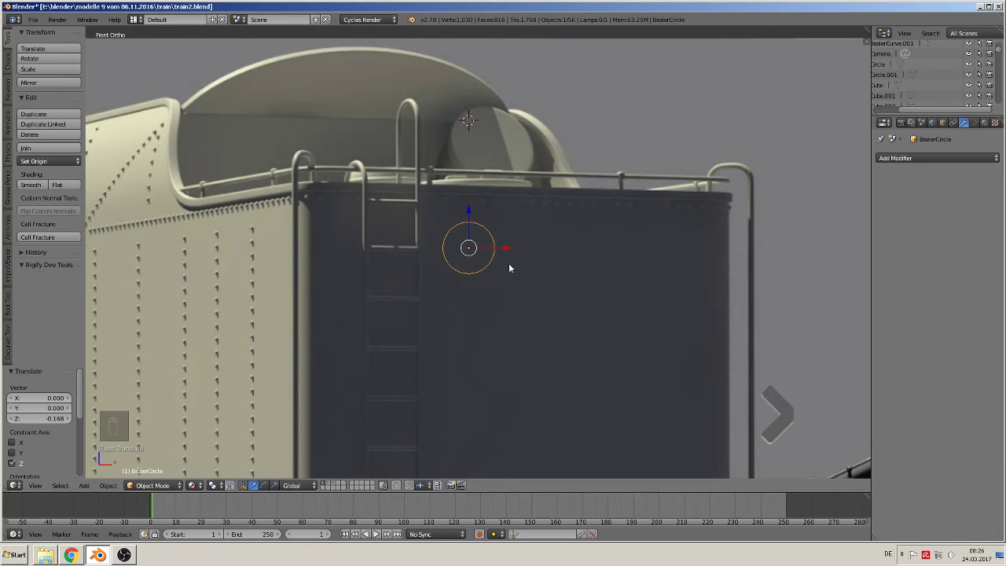
{"action": "middle_click_drag", "start_coordinate": [496, 283], "coordinate": [492, 229]}
{"action": "left_click_drag", "start_coordinate": [492, 229], "coordinate": [466, 254]}
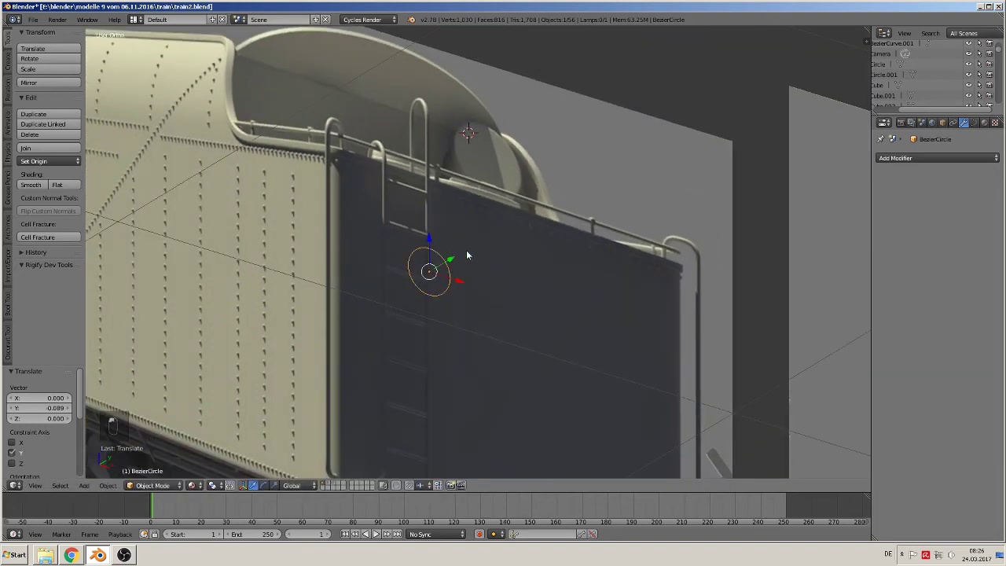
- Duplicate the circle in the front view and place the copy about 0.119 along X
{"action": "key", "text": "KP_1"}
{"action": "key", "text": "shift+d"}
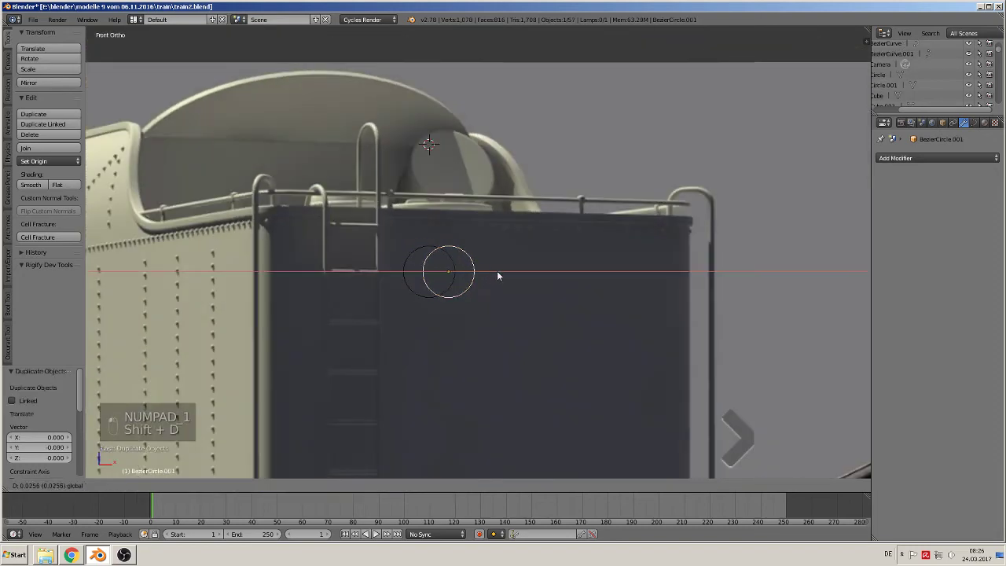
{"action": "left_click", "coordinate": [563, 289]}
- Give the original circle a Full fill, a bevel depth of 0.085 and a bevel resolution of 3
{"action": "right_click", "coordinate": [456, 275]}
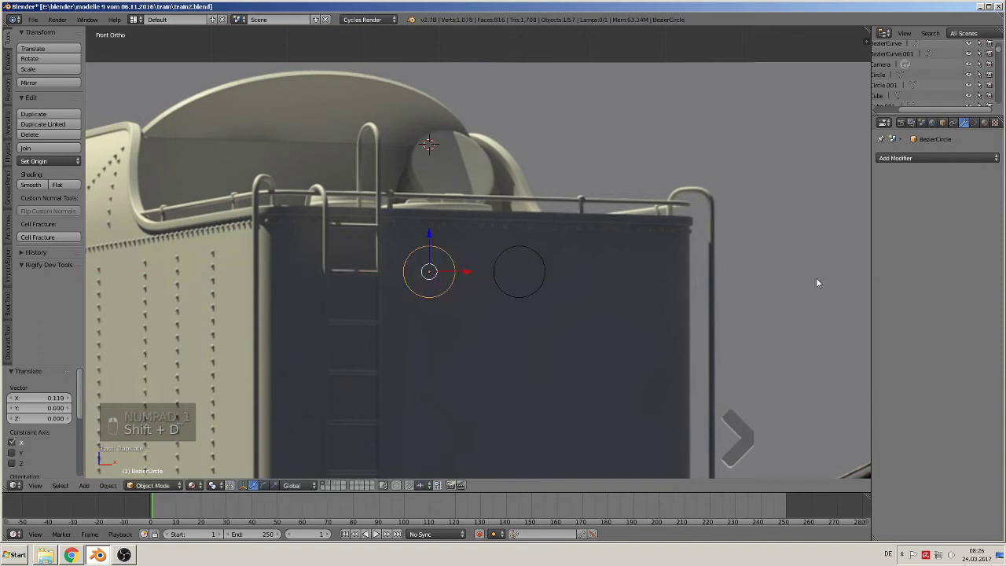
{"action": "left_click", "coordinate": [974, 122]}
{"action": "left_click", "coordinate": [963, 213]}
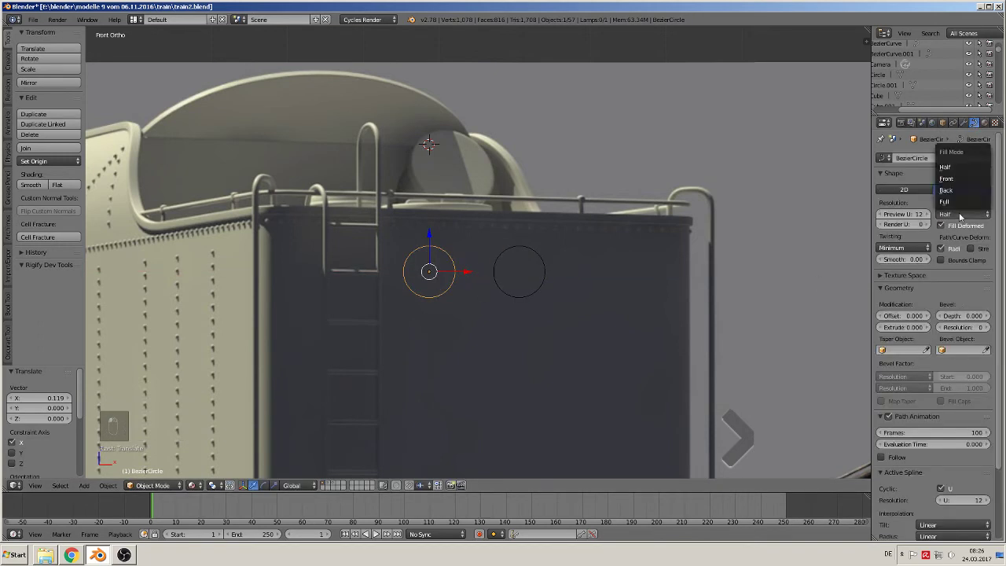
{"action": "left_click", "coordinate": [955, 202]}
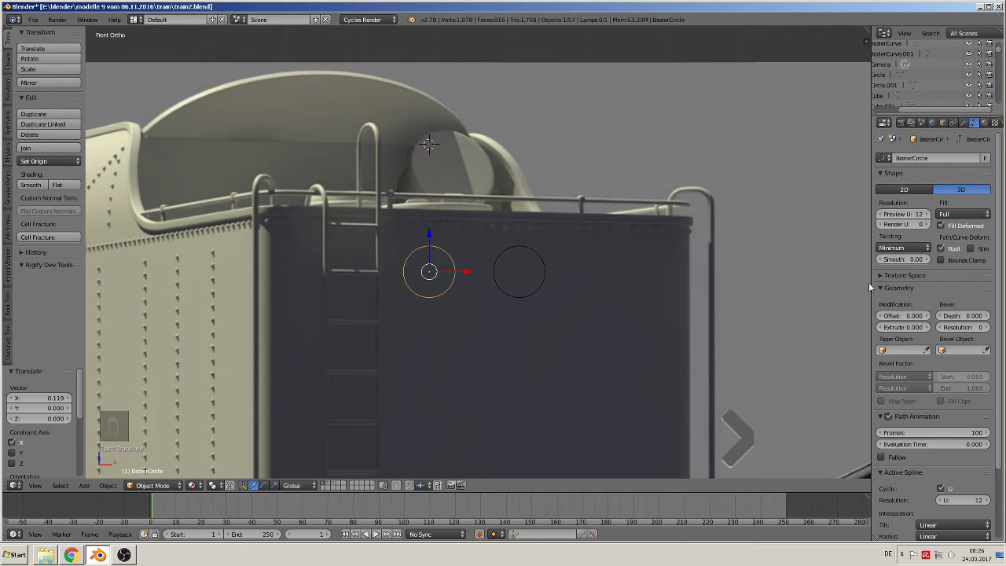
{"action": "left_click_drag", "start_coordinate": [966, 319], "coordinate": [1000, 328]}
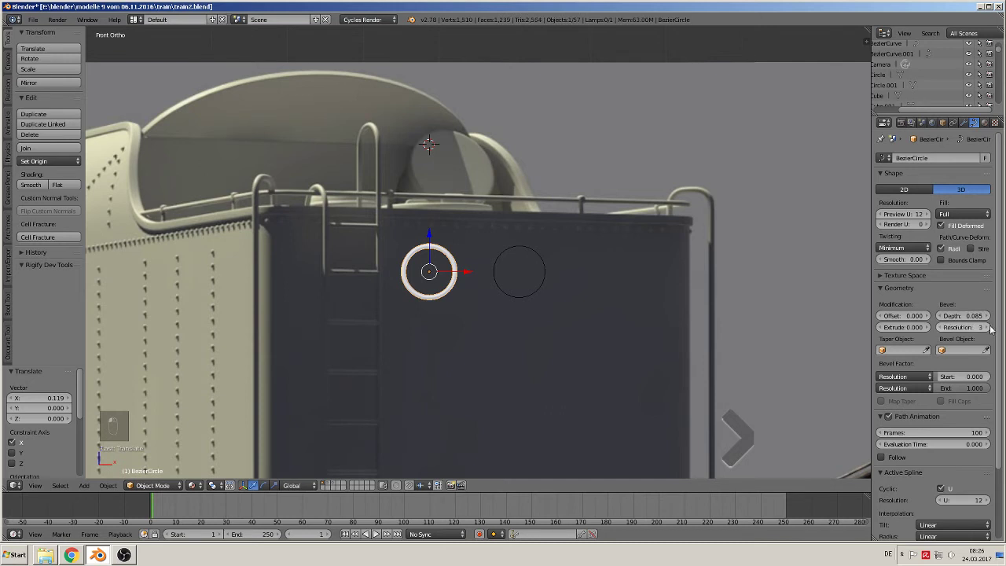
- Duplicate the thickened ring and move the copy about -0.109 along Z, below the original
{"action": "scroll", "coordinate": [561, 333], "scroll_direction": "up", "scroll_amount": 3}
{"action": "scroll", "coordinate": [507, 320], "scroll_direction": "down", "scroll_amount": 3}
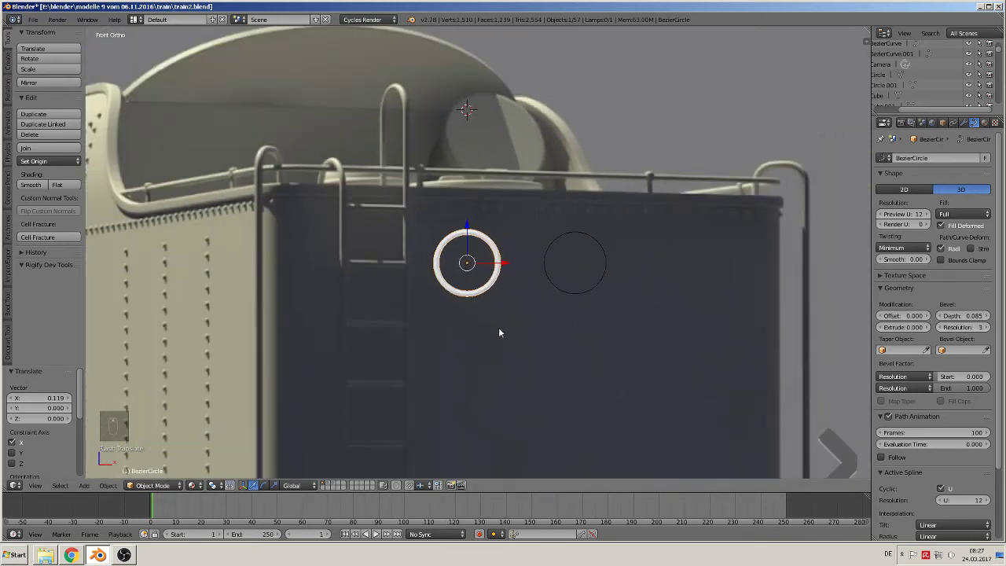
{"action": "key", "text": "shift+d"}
{"action": "left_click", "coordinate": [498, 328]}
{"action": "left_click_drag", "start_coordinate": [464, 228], "coordinate": [448, 327]}
- Convert the upper thickened ring from a curve to a mesh and enter Edit Mode on it
{"action": "right_click", "coordinate": [473, 291]}
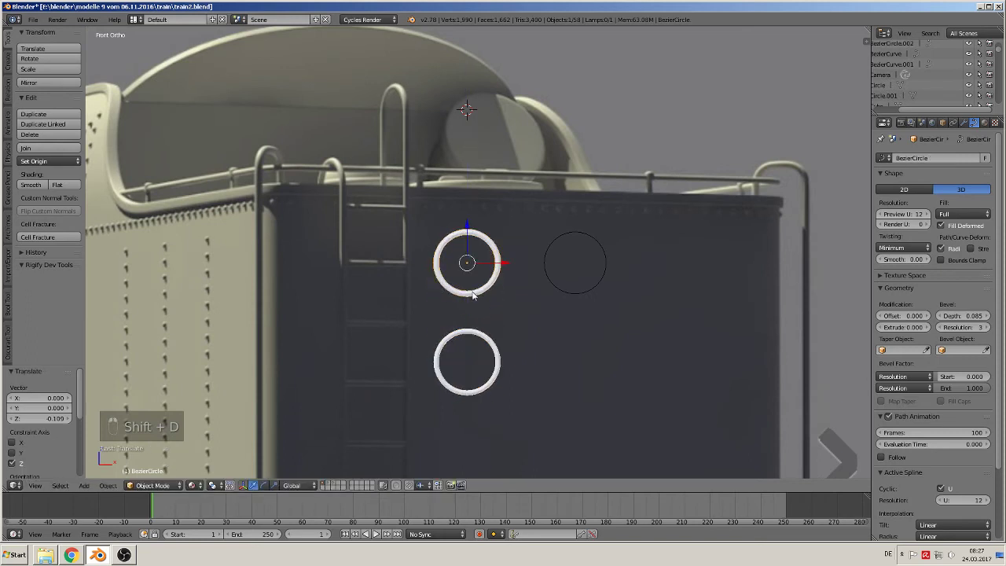
{"action": "key", "text": "alt+c"}
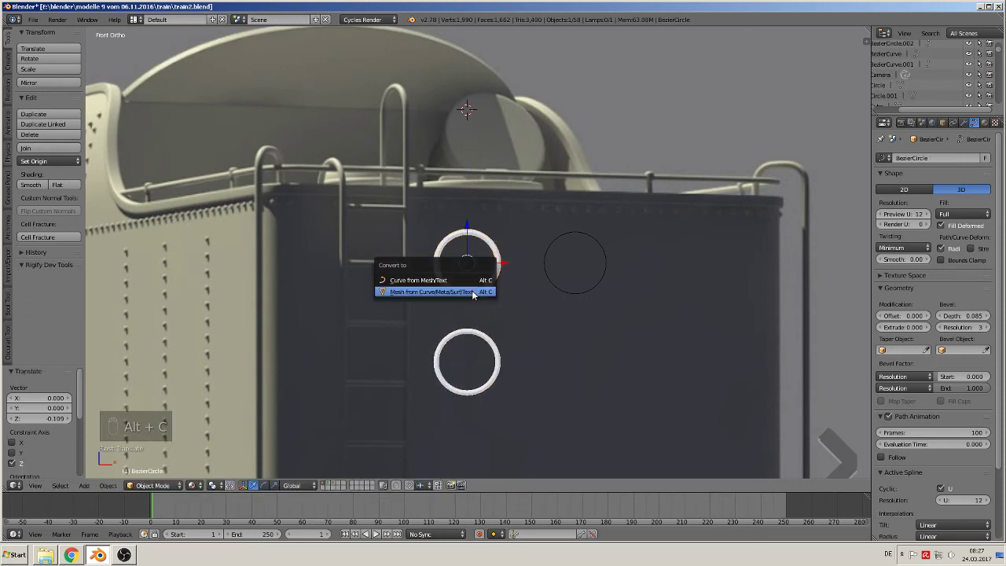
{"action": "left_click", "coordinate": [472, 290]}
{"action": "scroll", "coordinate": [472, 293], "scroll_direction": "up", "scroll_amount": 3}
{"action": "scroll", "coordinate": [471, 293], "scroll_direction": "up", "scroll_amount": 2}
{"action": "key", "text": "Tab"}
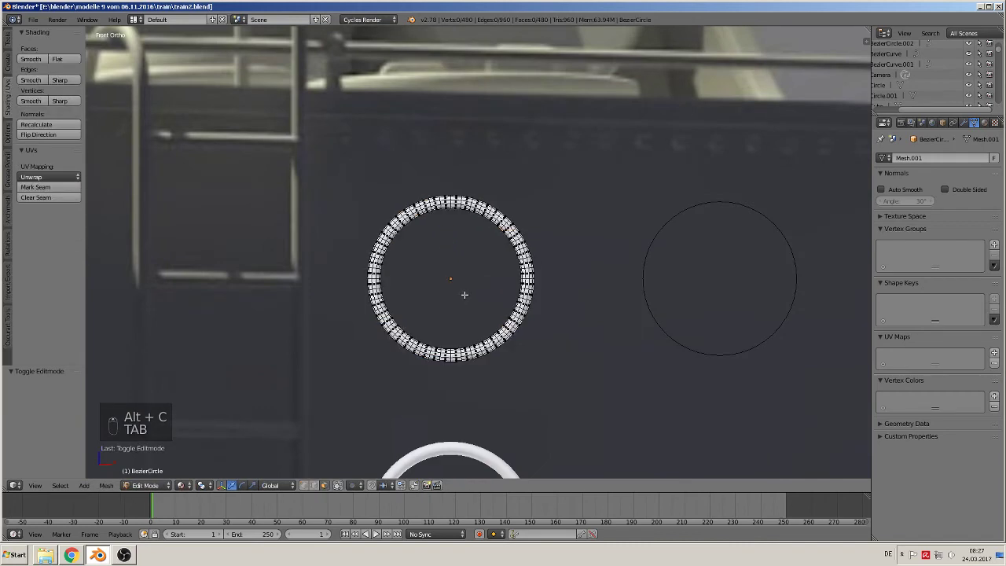
- Switch to vertex selection and delete the vertices of the ring's lower half
{"action": "scroll", "coordinate": [471, 298], "scroll_direction": "up", "scroll_amount": 2}
{"action": "scroll", "coordinate": [472, 300], "scroll_direction": "down", "scroll_amount": 2}
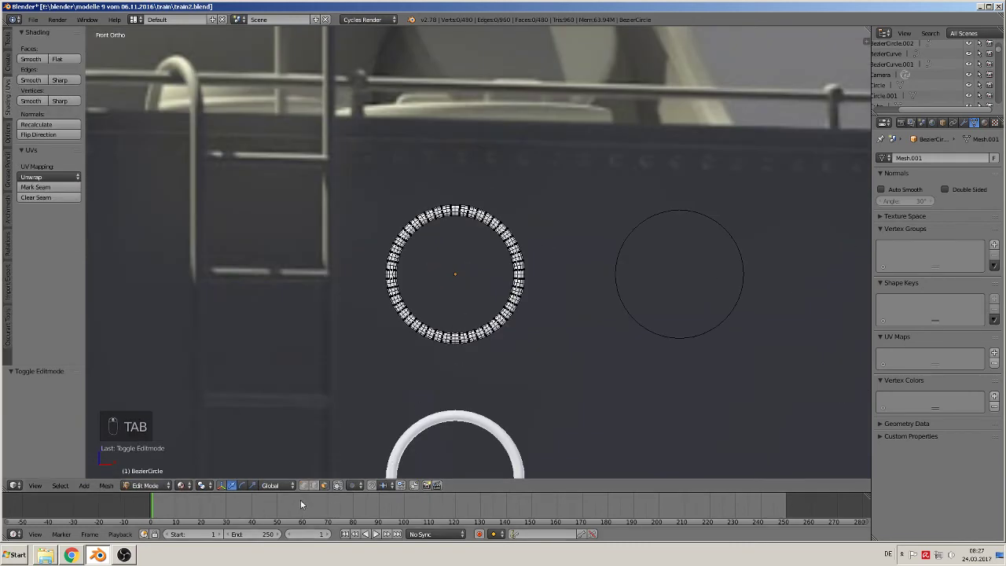
{"action": "scroll", "coordinate": [369, 401], "scroll_direction": "down", "scroll_amount": 2}
{"action": "scroll", "coordinate": [371, 396], "scroll_direction": "down", "scroll_amount": 1}
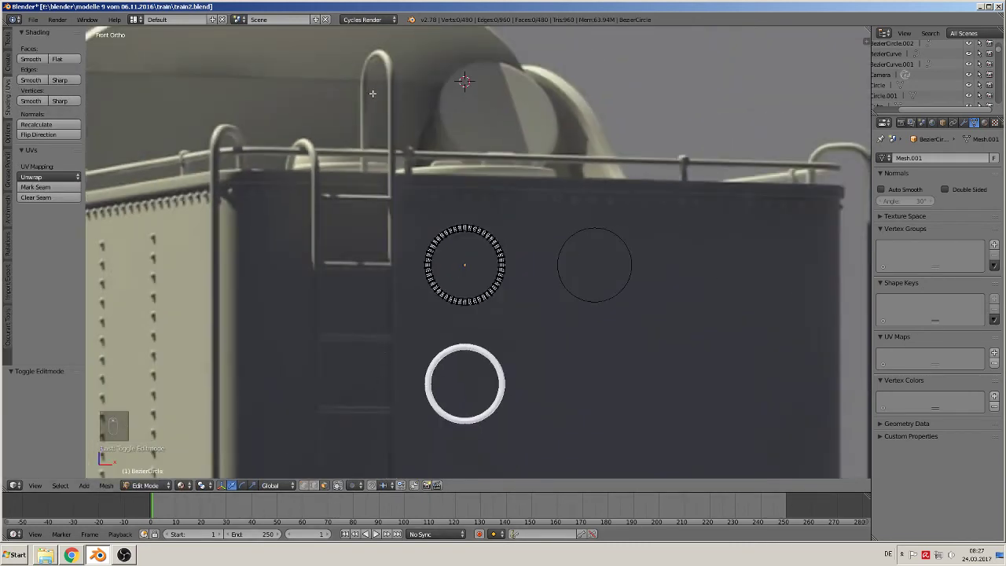
{"action": "scroll", "coordinate": [502, 349], "scroll_direction": "up", "scroll_amount": 3}
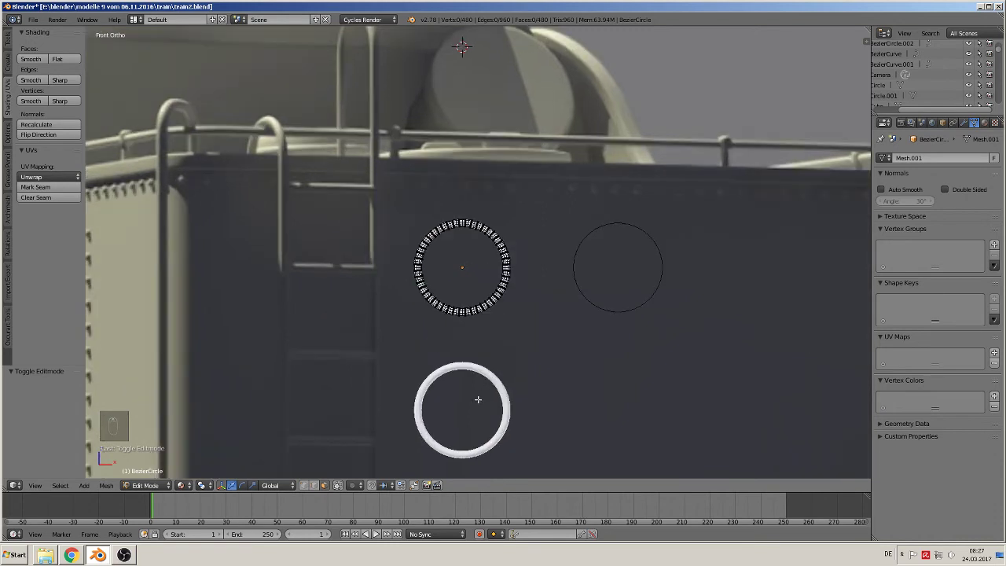
{"action": "left_click", "coordinate": [305, 485]}
{"action": "key", "text": "b"}
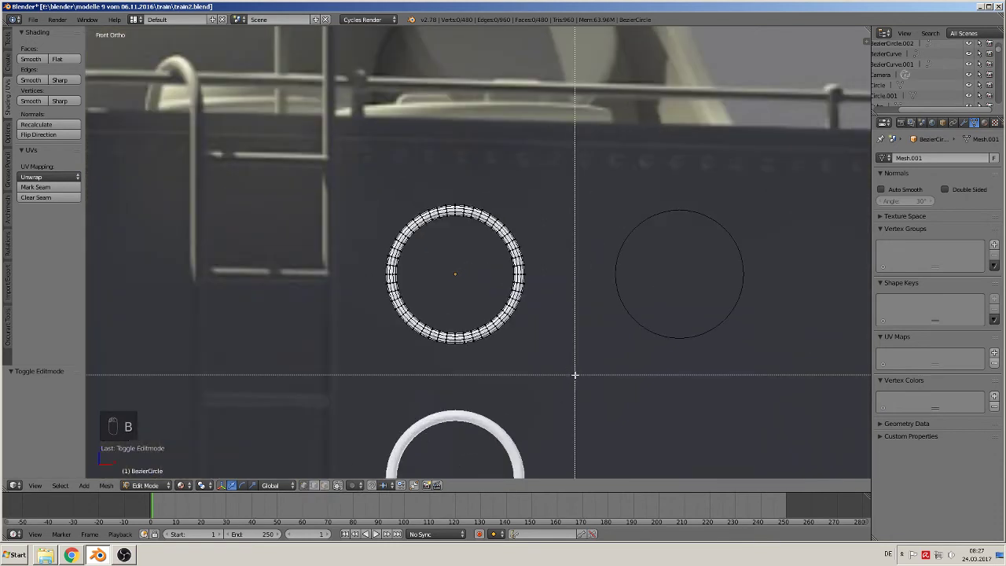
{"action": "left_click_drag", "start_coordinate": [574, 374], "coordinate": [367, 279]}
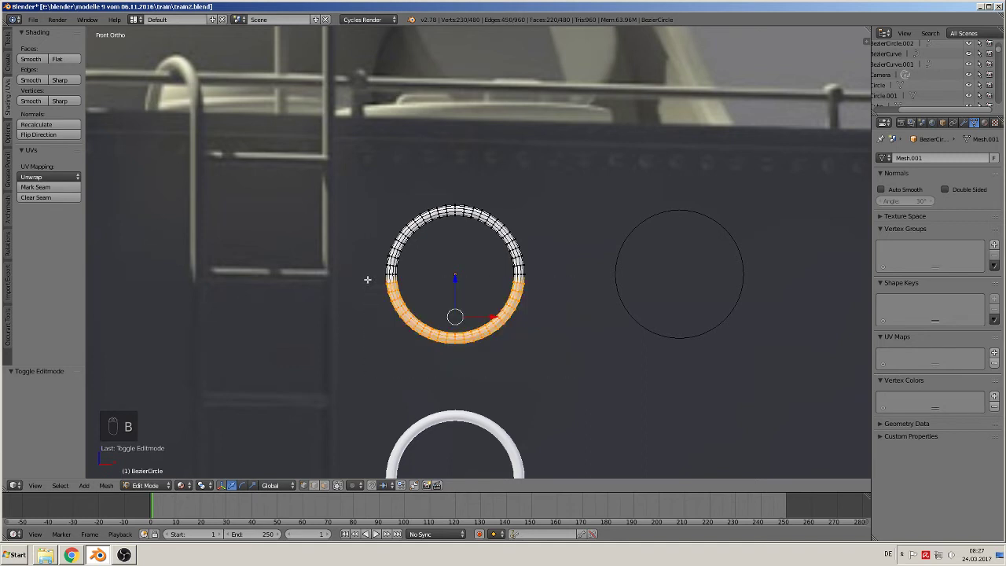
{"action": "key", "text": "x"}
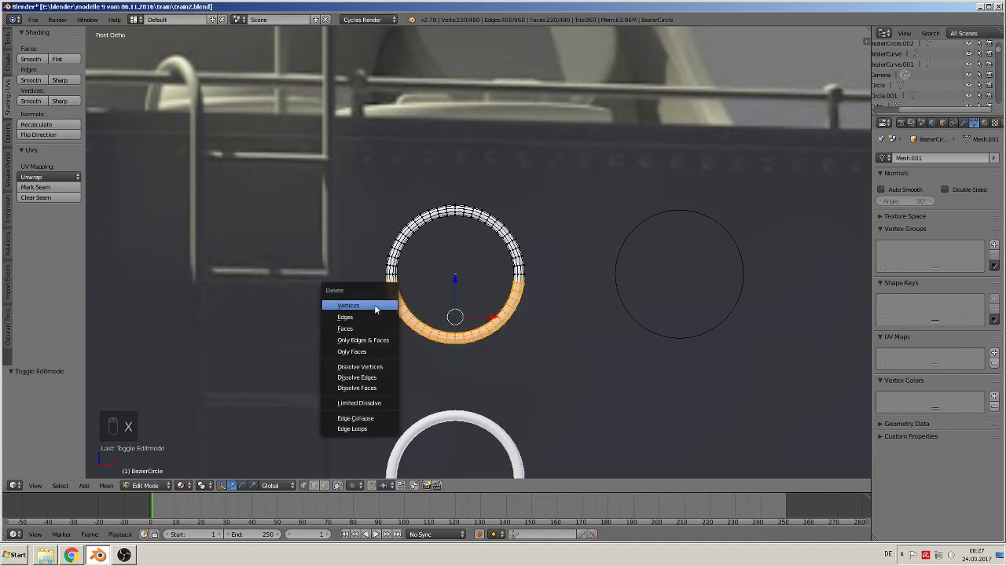
{"action": "left_click", "coordinate": [374, 305]}
{"action": "scroll", "coordinate": [428, 330], "scroll_direction": "down", "scroll_amount": 3}
{"action": "scroll", "coordinate": [440, 214], "scroll_direction": "down", "scroll_amount": 3}
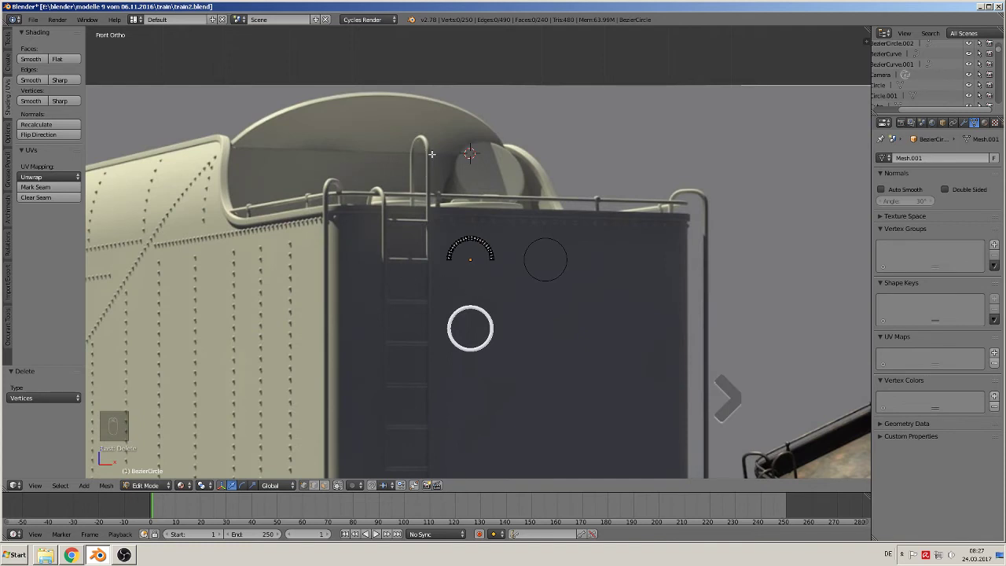
- Leave Edit Mode, duplicate the half-ring and move the copy about -0.051 along Z, between the original and the full ring
{"action": "key", "text": "Tab"}
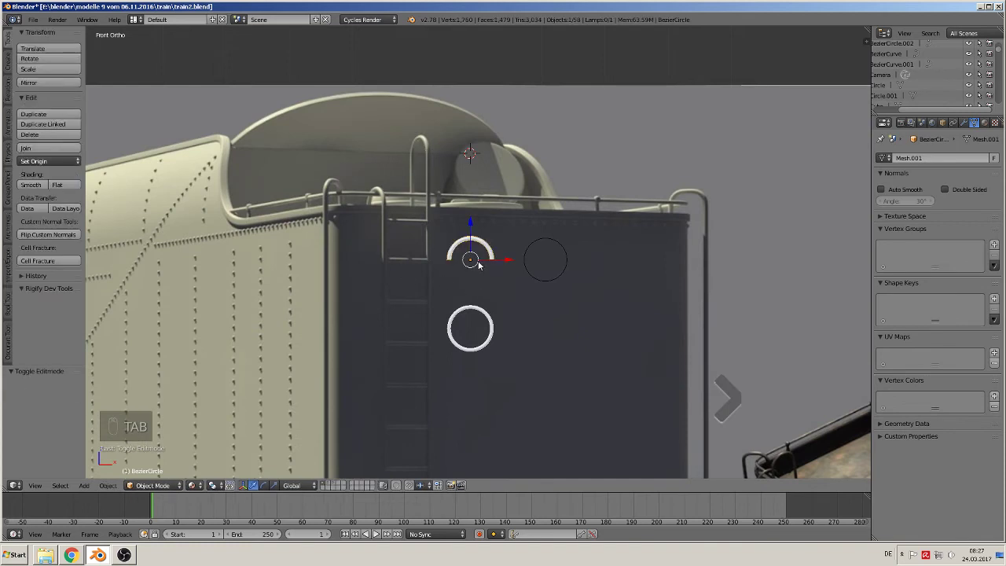
{"action": "key", "text": "shift+d"}
{"action": "right_click", "coordinate": [467, 241]}
{"action": "left_click_drag", "start_coordinate": [468, 221], "coordinate": [467, 253]}
- Duplicate the remaining thickened full ring and move the copy about 0.091 along X, beside the original
{"action": "middle_click_drag", "start_coordinate": [547, 348], "coordinate": [506, 235], "text": "shift"}
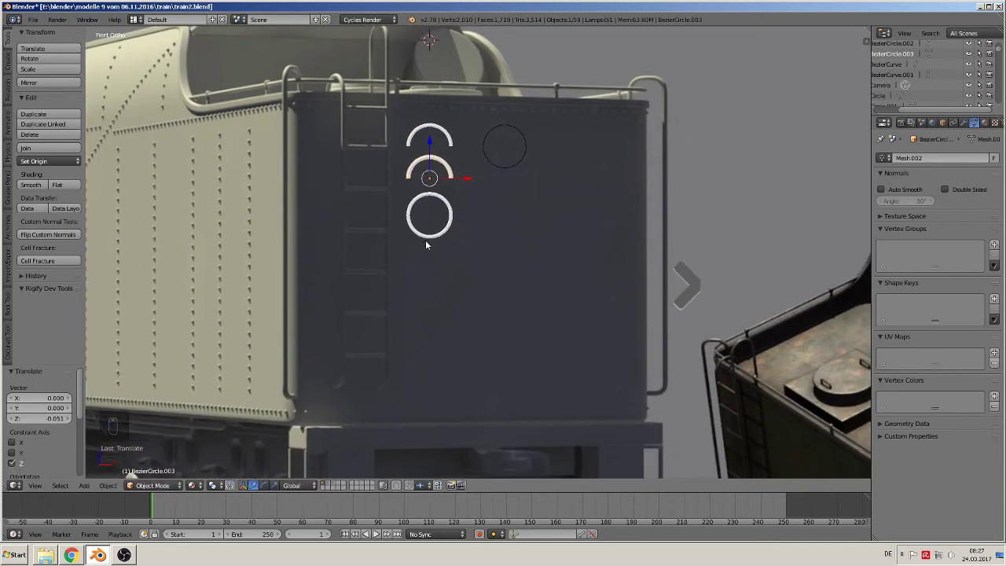
{"action": "scroll", "coordinate": [424, 261], "scroll_direction": "up", "scroll_amount": 3}
{"action": "right_click", "coordinate": [418, 220]}
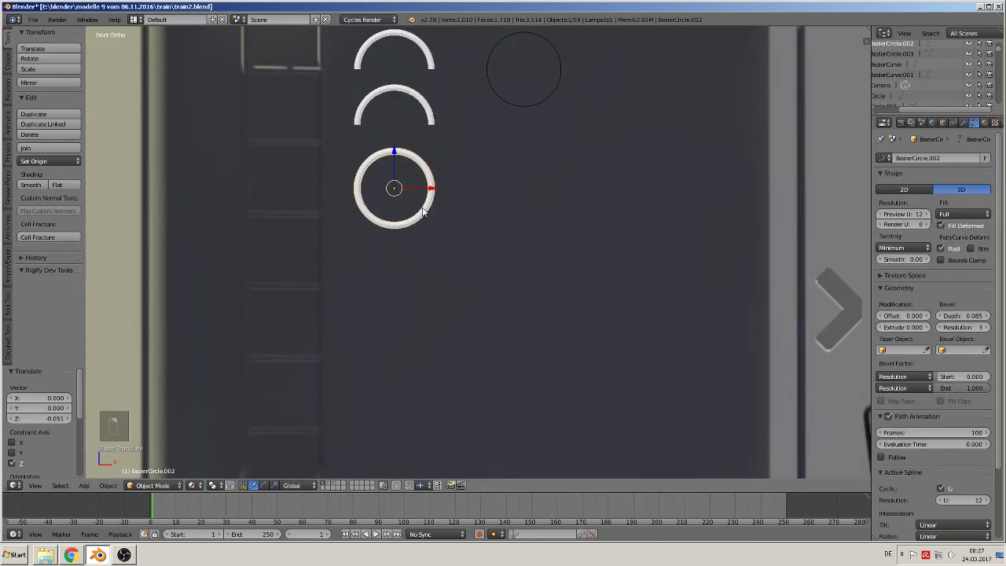
{"action": "key", "text": "shift+d"}
{"action": "right_click", "coordinate": [418, 222]}
{"action": "left_click_drag", "start_coordinate": [440, 191], "coordinate": [525, 202]}
- Convert the original ring below the half-rings from a curve to a mesh and enter Edit Mode on it
{"action": "right_click", "coordinate": [428, 199]}
{"action": "middle_click_drag", "start_coordinate": [425, 239], "coordinate": [466, 330], "text": "shift"}
{"action": "scroll", "coordinate": [466, 330], "scroll_direction": "up", "scroll_amount": 3}
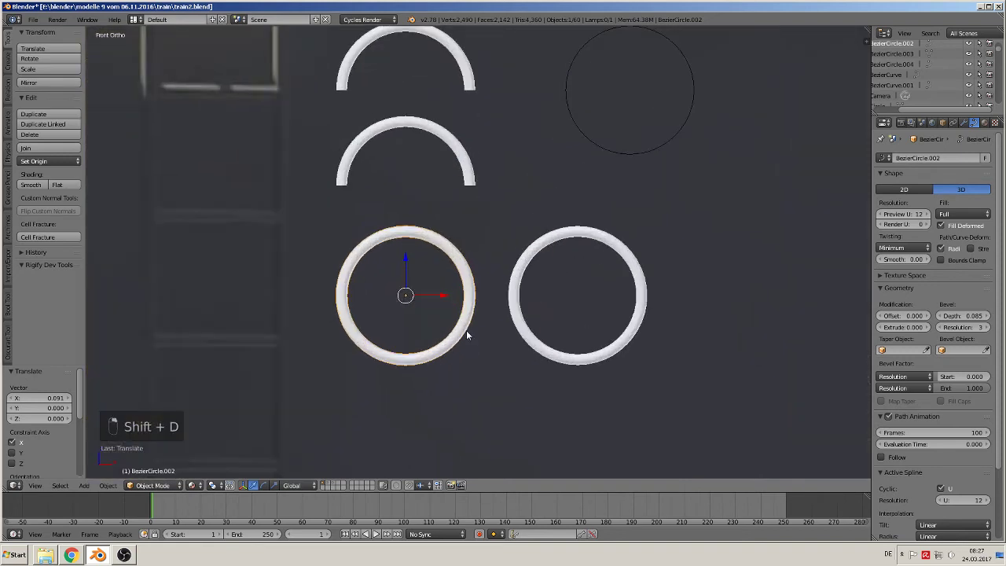
{"action": "key", "text": "Tab"}
{"action": "key", "text": "Tab"}
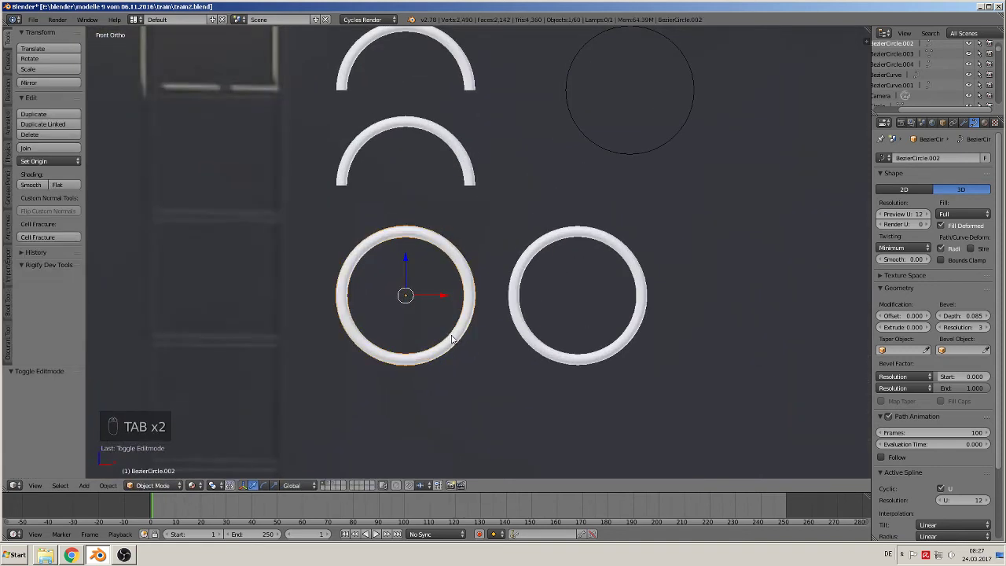
{"action": "key", "text": "alt+c"}
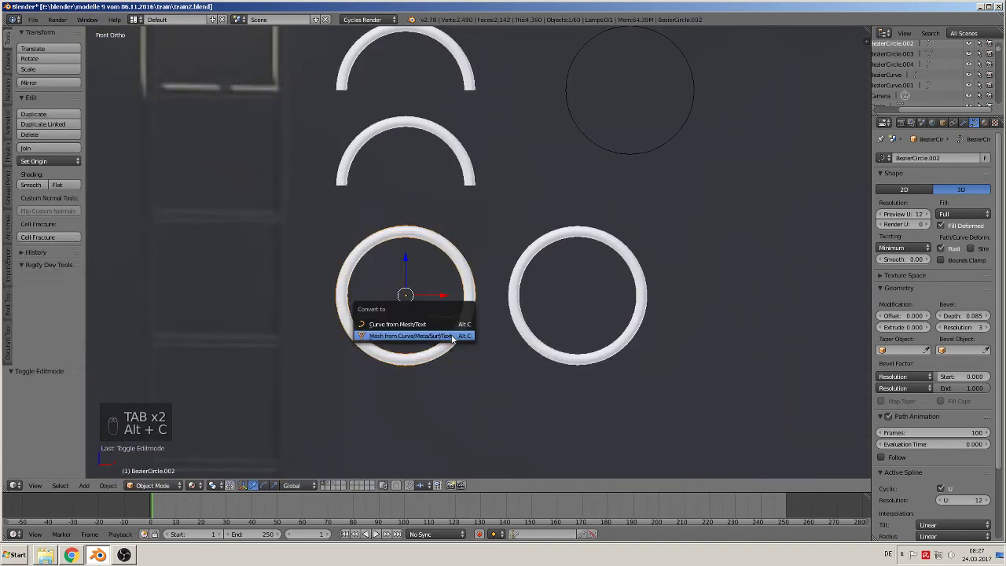
{"action": "left_click", "coordinate": [425, 335]}
{"action": "key", "text": "Tab"}
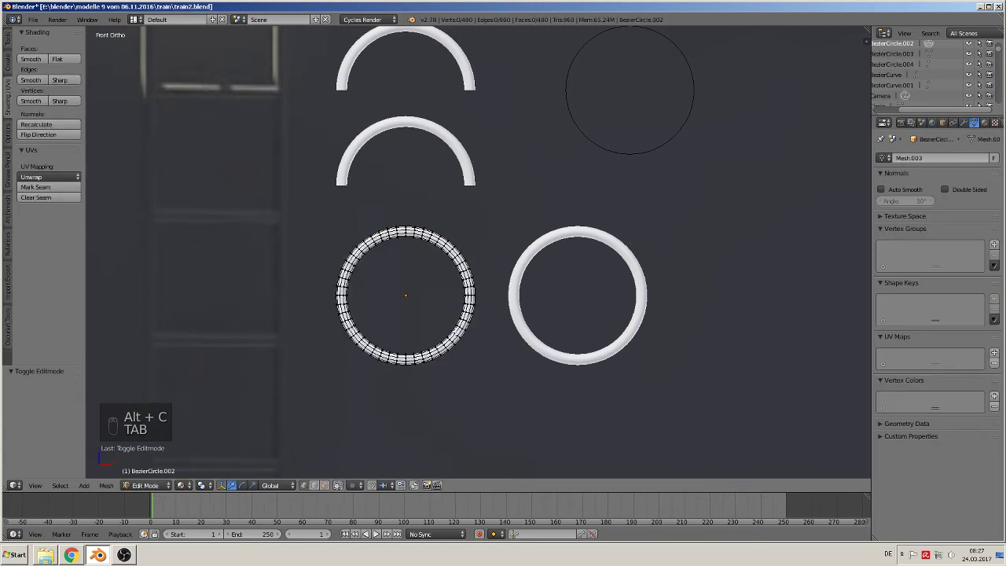
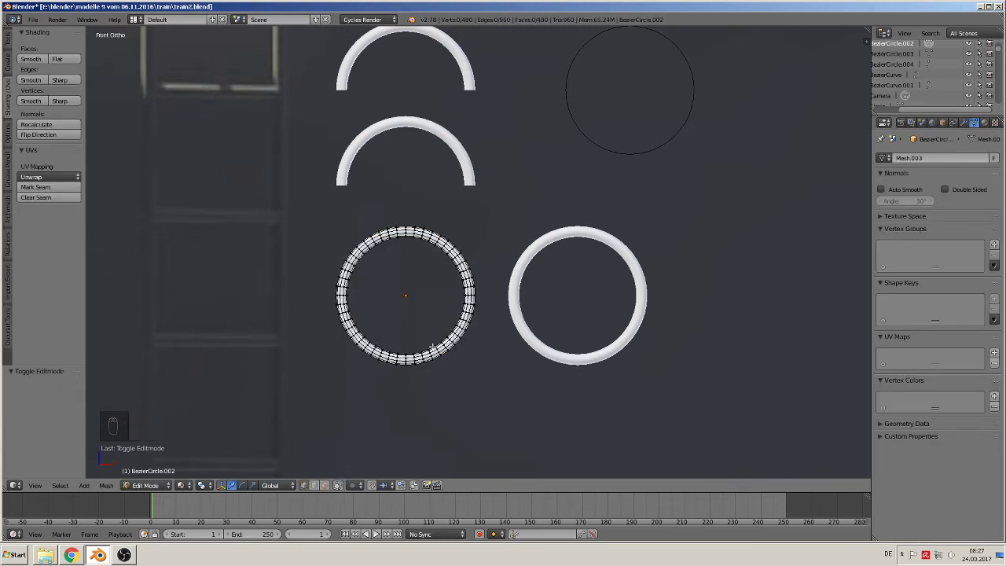
- Circle-select and delete three quarters of the ring's vertices, keeping the lower-right quarter arc, and return to Object Mode
{"action": "key", "text": "c"}
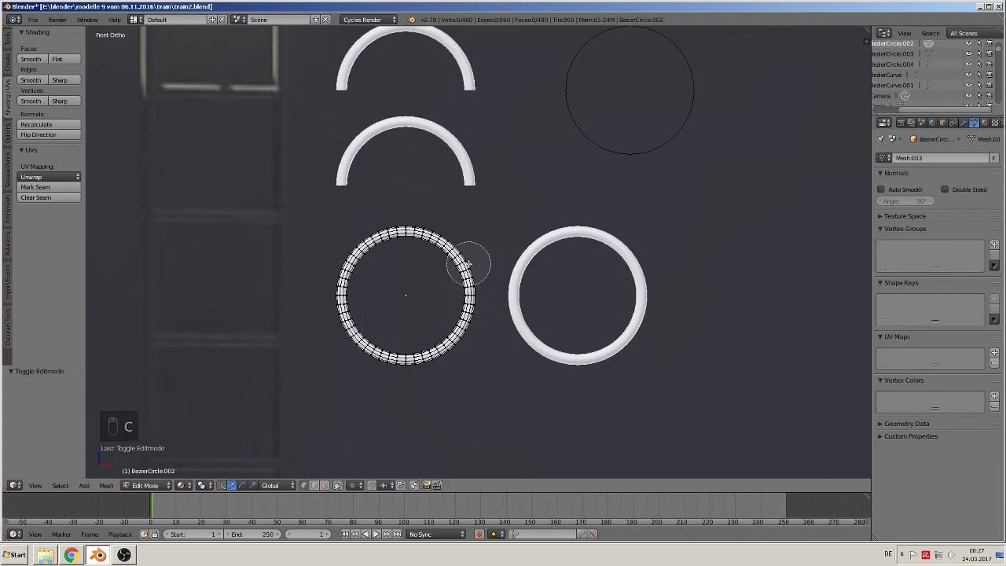
{"action": "mouse_move", "coordinate": [467, 266]}
{"action": "left_mouse_down"}
{"action": "mouse_move", "coordinate": [431, 236]}
{"action": "mouse_move", "coordinate": [357, 250]}
{"action": "mouse_move", "coordinate": [348, 322]}
{"action": "mouse_move", "coordinate": [370, 354]}
{"action": "mouse_move", "coordinate": [393, 358]}
{"action": "left_mouse_up"}
{"action": "right_click", "coordinate": [389, 358]}
{"action": "key", "text": "x"}
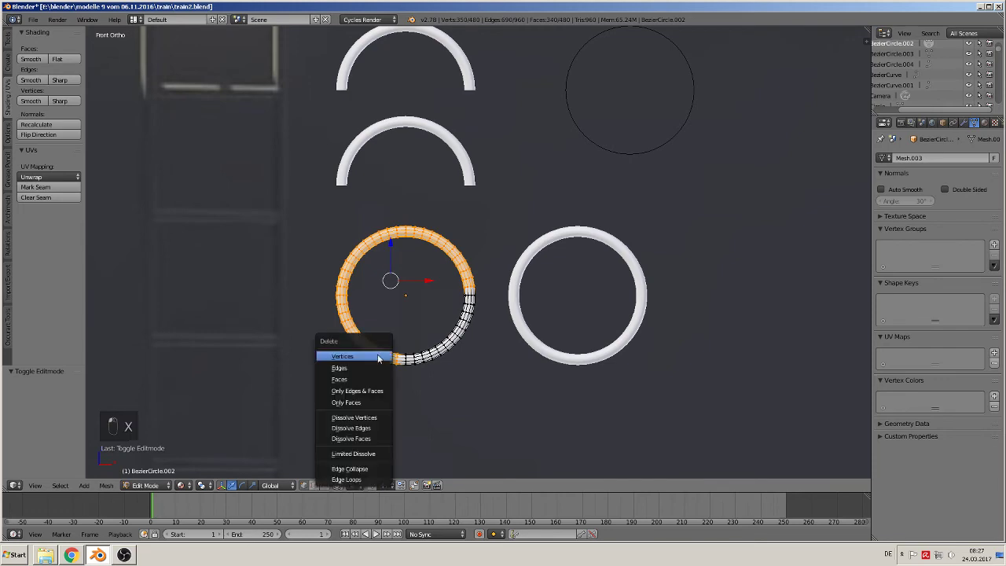
{"action": "left_click", "coordinate": [377, 357]}
{"action": "scroll", "coordinate": [384, 354], "scroll_direction": "down", "scroll_amount": 5}
{"action": "key", "text": "Tab"}
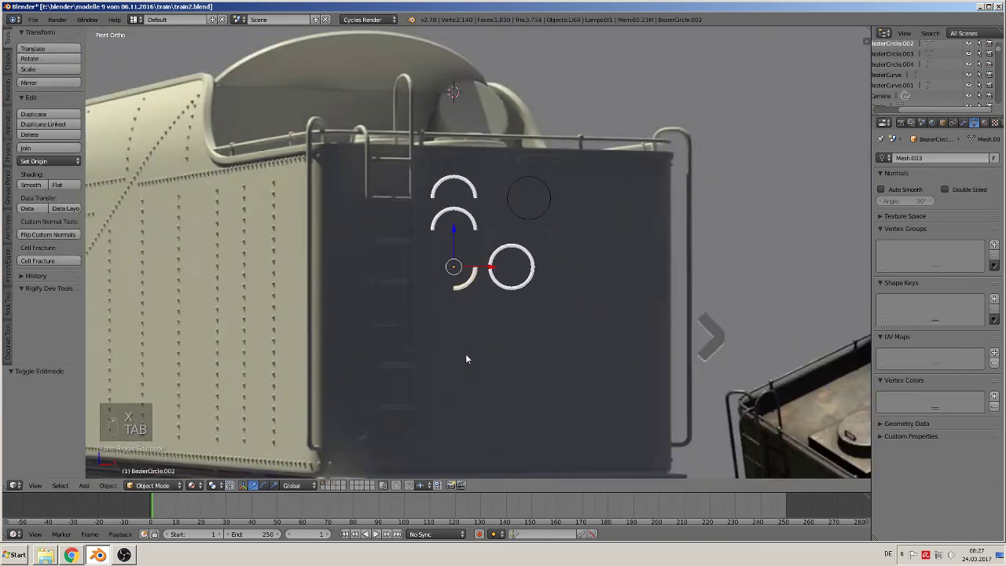
- Duplicate the quarter arc and move the copy about -0.041 along X
{"action": "scroll", "coordinate": [475, 279], "scroll_direction": "down", "scroll_amount": 1}
{"action": "scroll", "coordinate": [473, 278], "scroll_direction": "up", "scroll_amount": 1}
{"action": "key", "text": "shift+d"}
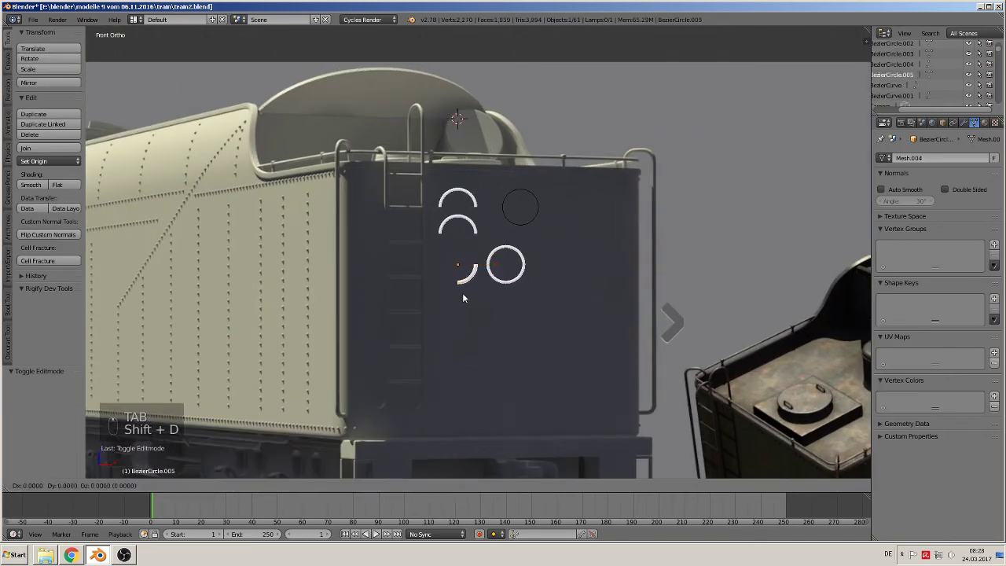
{"action": "left_click", "coordinate": [462, 293]}
{"action": "left_click_drag", "start_coordinate": [493, 266], "coordinate": [471, 269]}
- In the copied arc's mesh, duplicate the edge loop at its lower end and move it about -0.013 along X
{"action": "scroll", "coordinate": [478, 307], "scroll_direction": "up", "scroll_amount": 3}
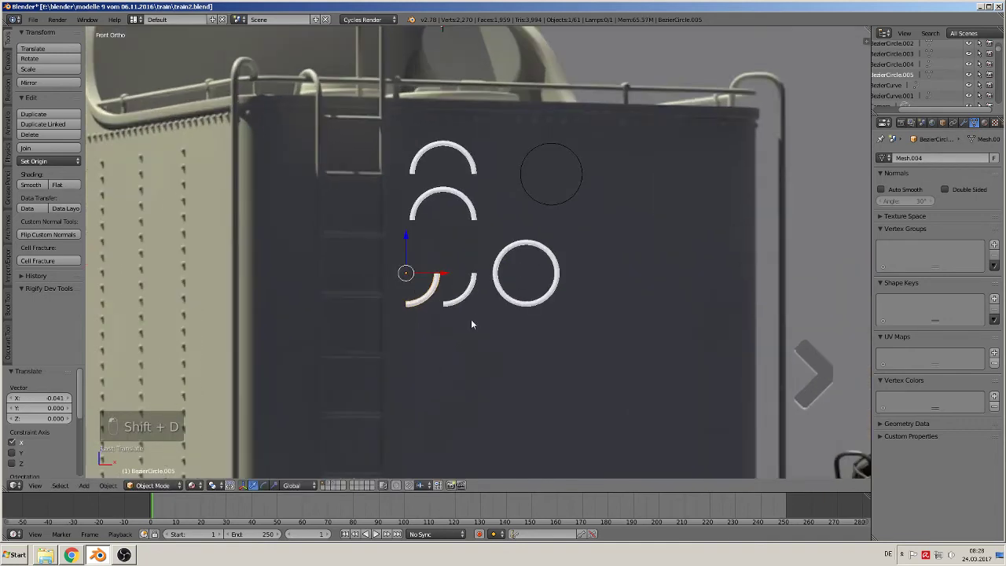
{"action": "scroll", "coordinate": [470, 323], "scroll_direction": "up", "scroll_amount": 1}
{"action": "middle_click_drag", "start_coordinate": [448, 337], "coordinate": [515, 260], "text": "shift"}
{"action": "scroll", "coordinate": [494, 284], "scroll_direction": "down", "scroll_amount": 1}
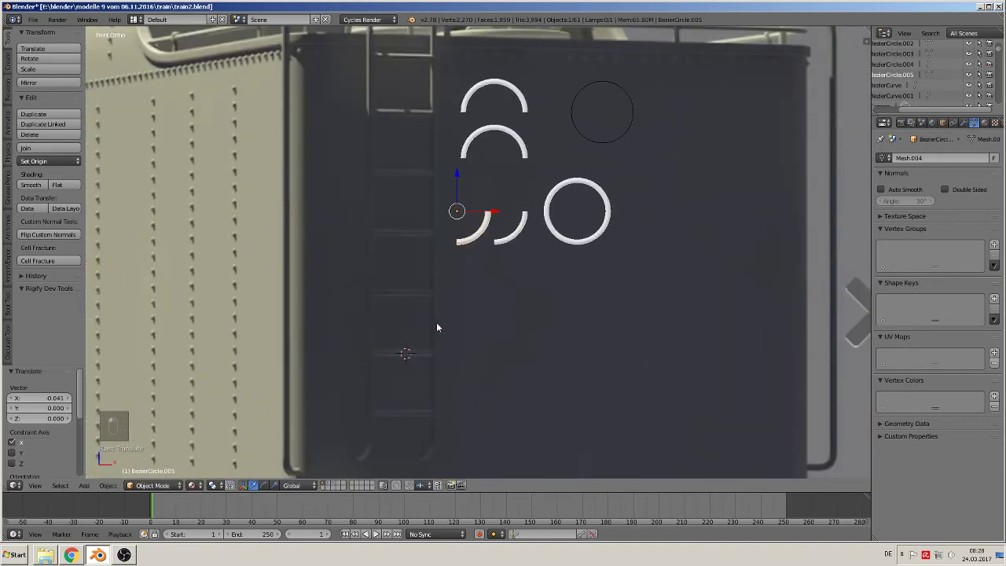
{"action": "scroll", "coordinate": [464, 240], "scroll_direction": "up", "scroll_amount": 5}
{"action": "key", "text": "Tab"}
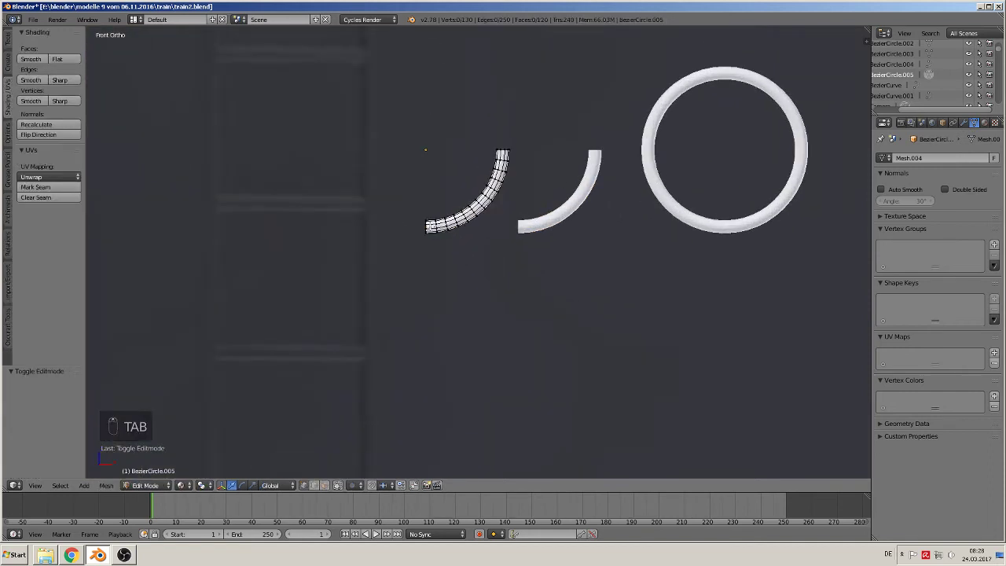
{"action": "left_click", "coordinate": [429, 229], "text": "alt"}
{"action": "key", "text": "shift+d"}
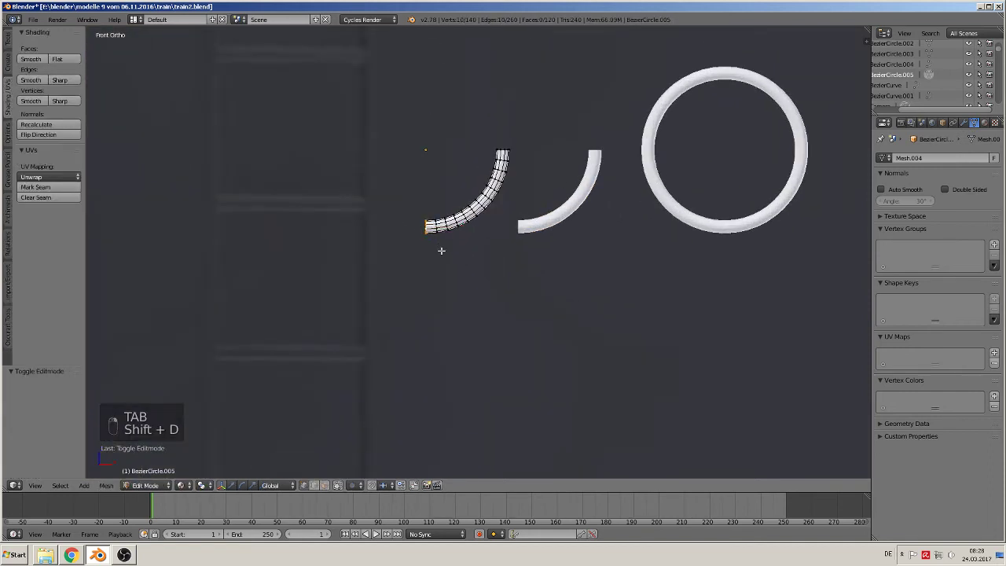
{"action": "key", "text": "x"}
{"action": "left_click", "coordinate": [438, 273]}
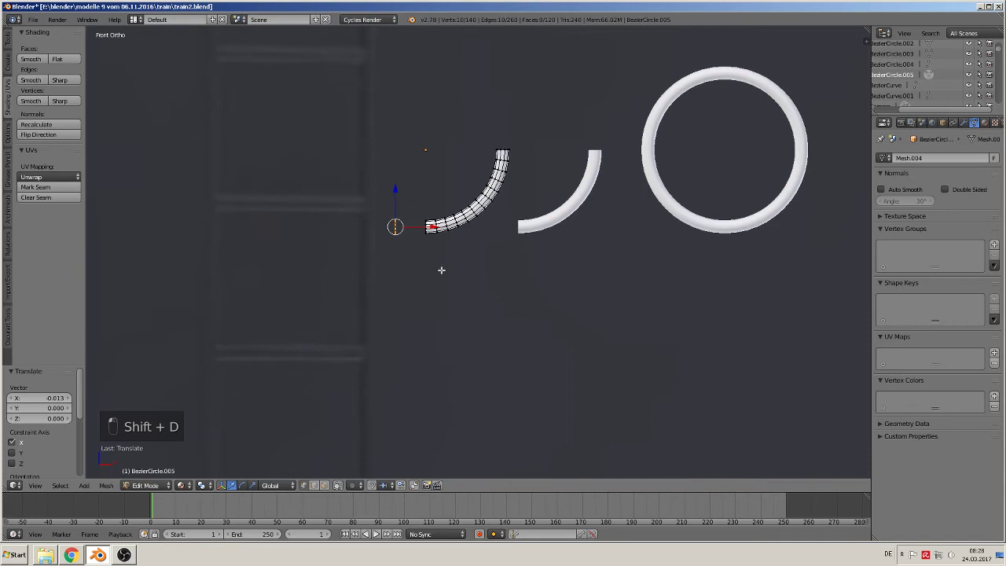
- Separate the duplicated edge loop into its own object and set its origin to geometry
{"action": "key", "text": "p"}
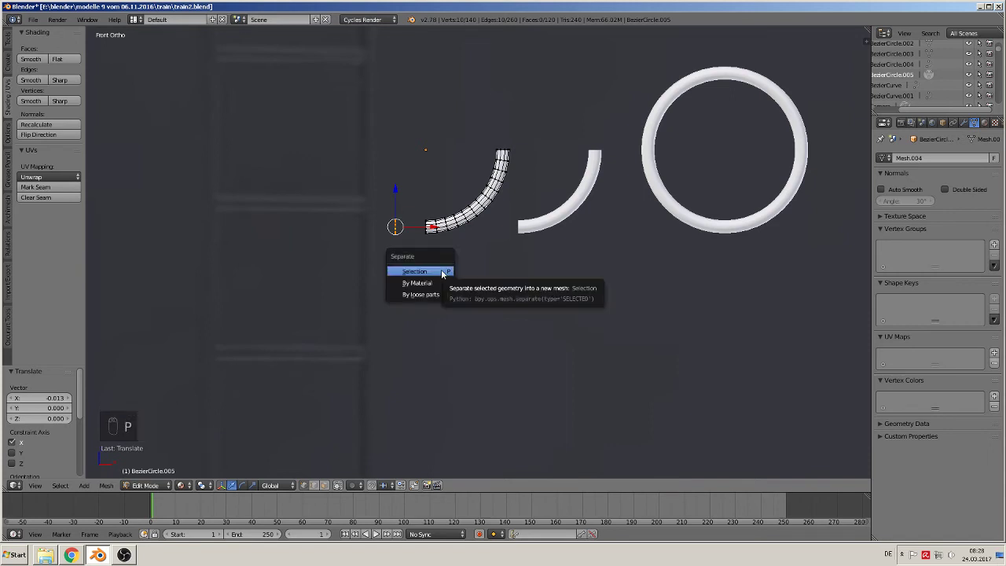
{"action": "left_click", "coordinate": [442, 273]}
{"action": "key", "text": "Tab"}
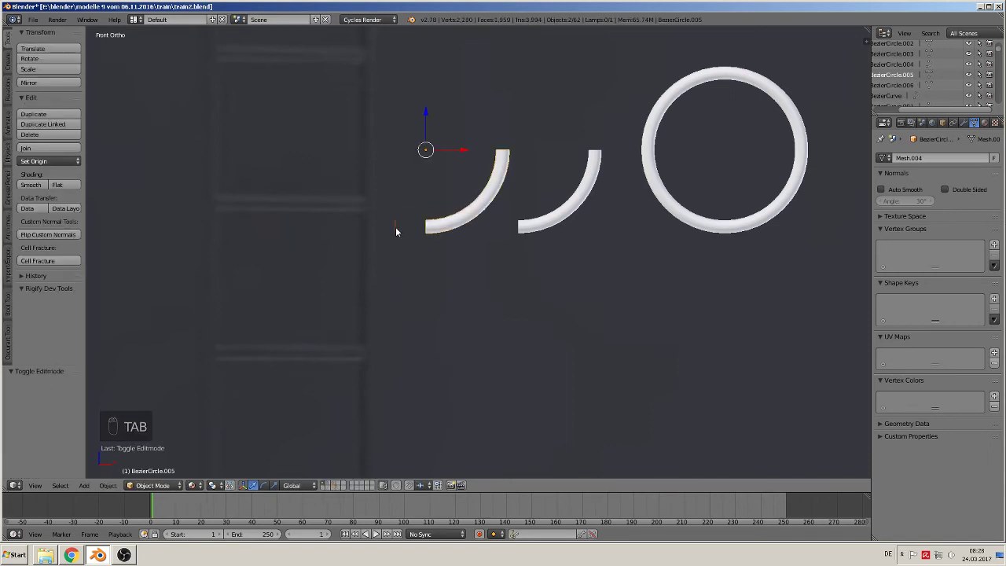
{"action": "left_click", "coordinate": [53, 162]}
{"action": "left_click", "coordinate": [47, 184]}
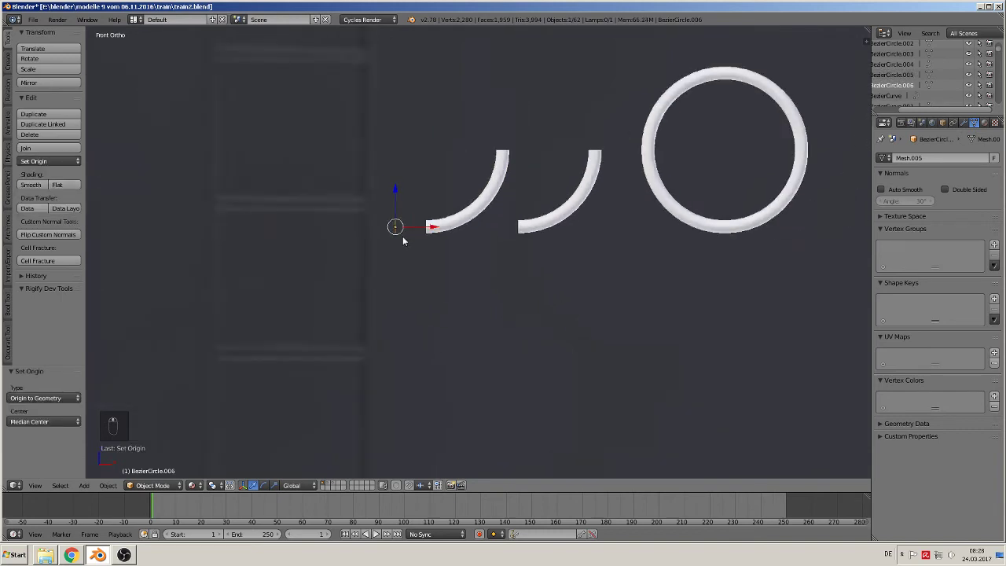
- Extrude the separated edge loop along negative X into a straight tube for a ladder rung
{"action": "key", "text": "Tab"}
{"action": "key", "text": "a"}
{"action": "key", "text": "a"}
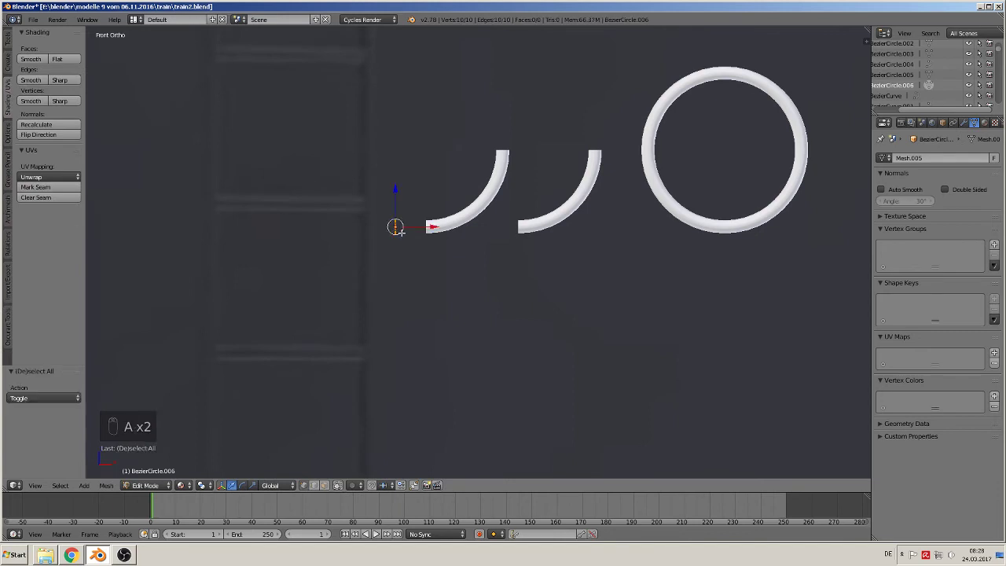
{"action": "key", "text": "e"}
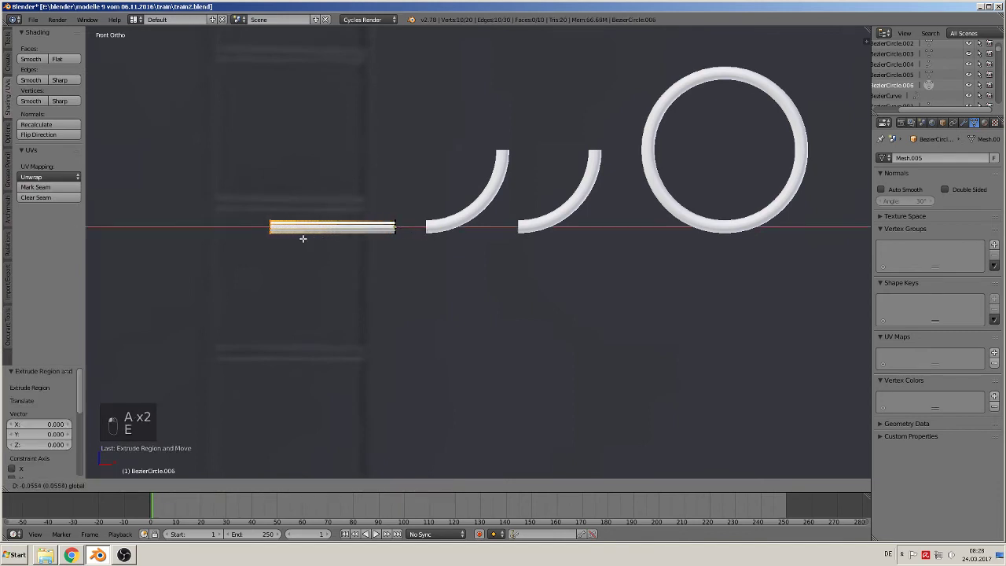
{"action": "left_click", "coordinate": [289, 238]}
{"action": "key", "text": "Tab"}
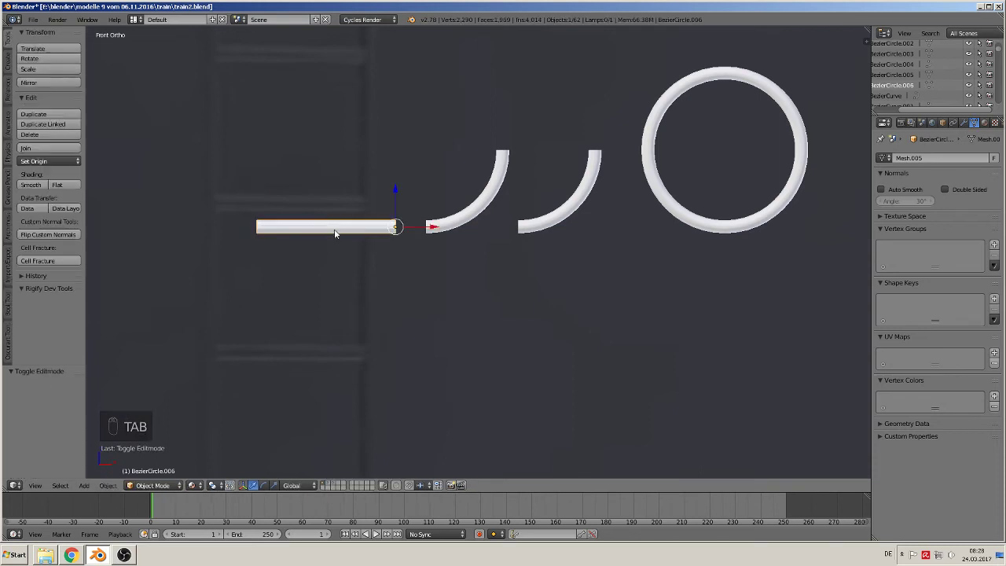
- Align the tube with the reference ladder, scale it along X to the rung width and shade it smooth
{"action": "mouse_move", "coordinate": [425, 228]}
{"action": "left_mouse_down"}
{"action": "mouse_move", "coordinate": [388, 234]}
{"action": "mouse_move", "coordinate": [396, 228]}
{"action": "left_mouse_up"}
{"action": "key", "text": "s"}
{"action": "key", "text": "x"}
{"action": "left_click", "coordinate": [405, 274]}
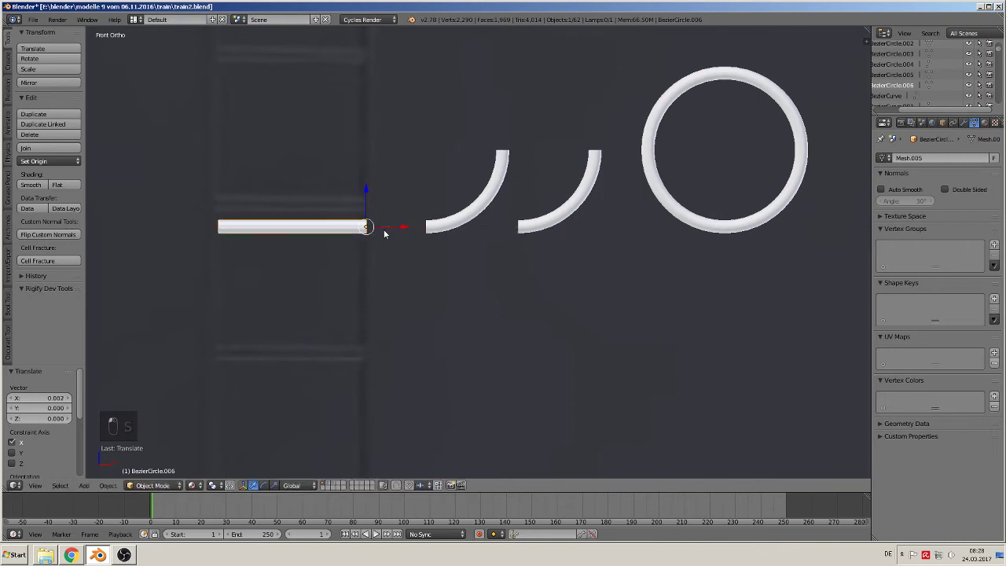
{"action": "left_click", "coordinate": [35, 185]}
- Add two loop cuts to the rung tube, sliding one close to each end
{"action": "middle_click_drag", "start_coordinate": [301, 253], "coordinate": [553, 245], "text": "shift"}
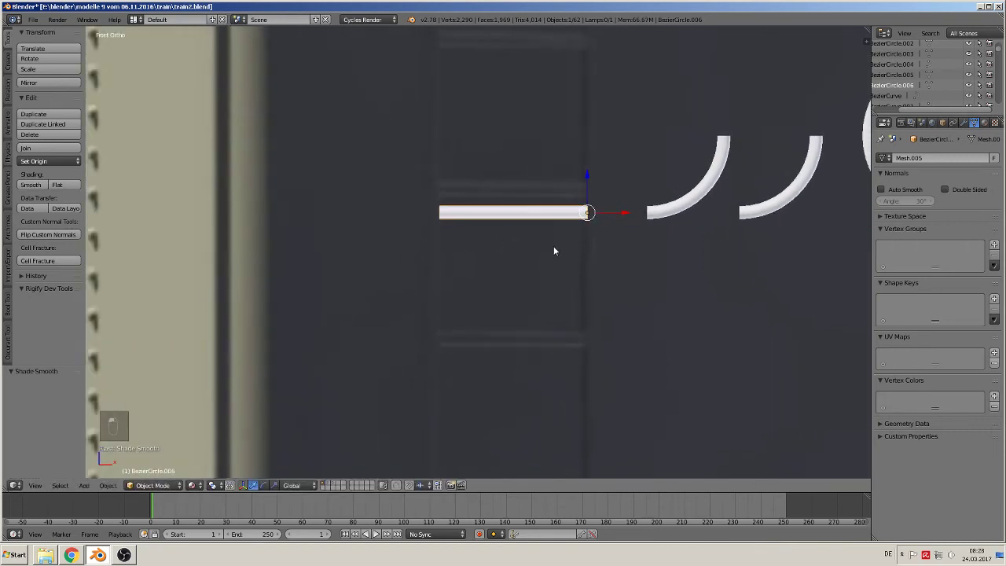
{"action": "key", "text": "Tab"}
{"action": "scroll", "coordinate": [552, 198], "scroll_direction": "up", "scroll_amount": 3}
{"action": "key", "text": "ctrl+r"}
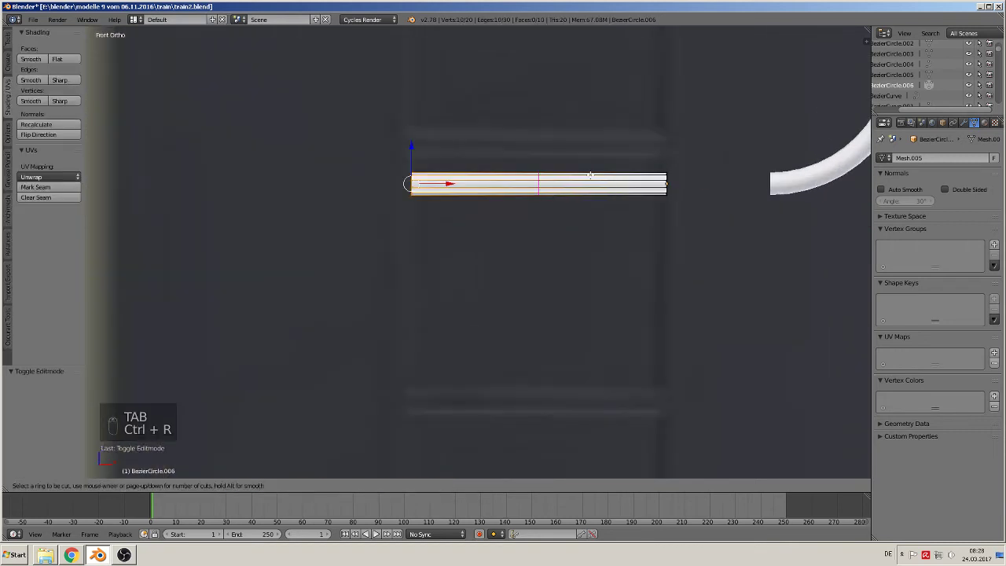
{"action": "left_click", "coordinate": [550, 183]}
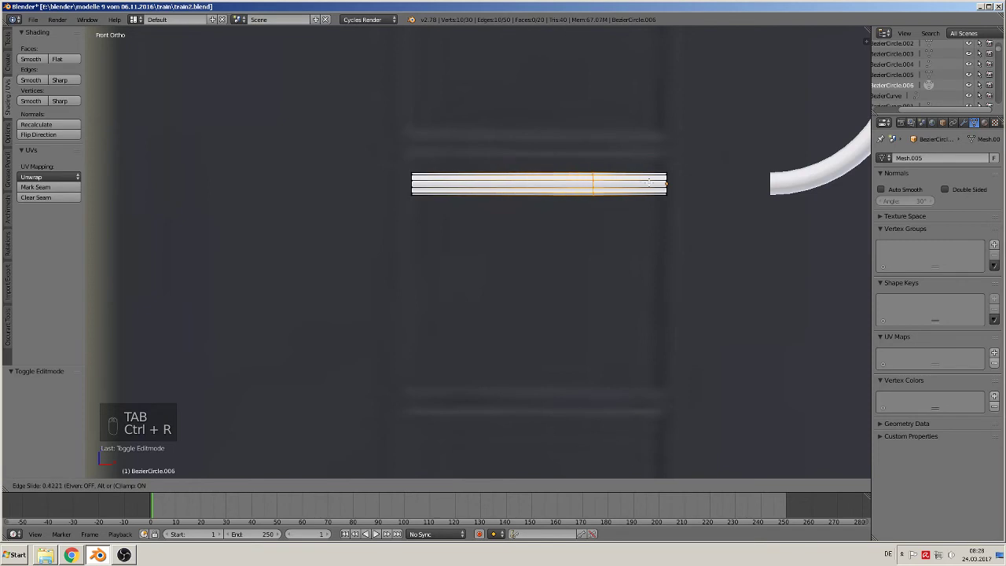
{"action": "left_click", "coordinate": [714, 181]}
{"action": "key", "text": "ctrl+r"}
{"action": "left_click", "coordinate": [487, 187]}
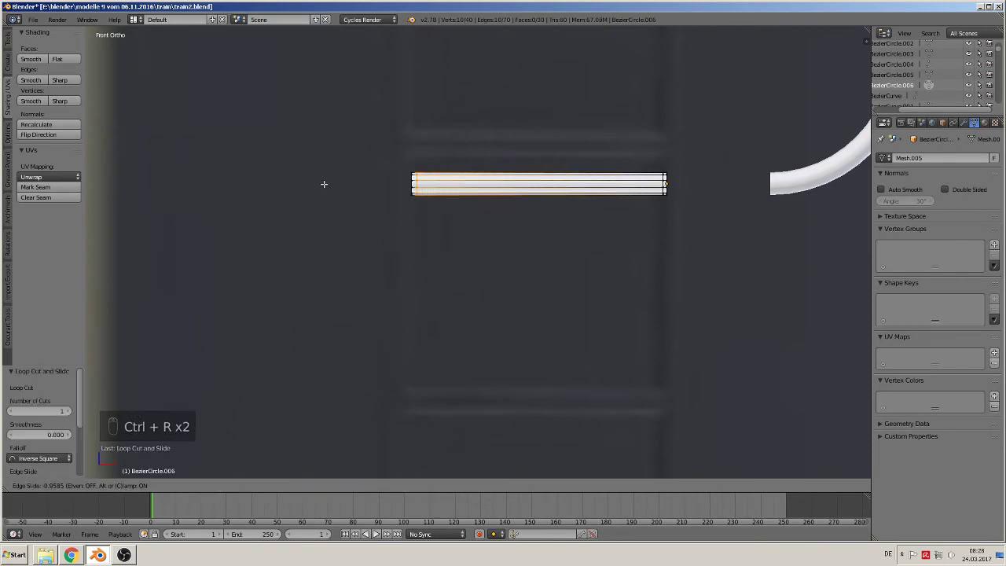
{"action": "left_click", "coordinate": [324, 184]}
- Return to Object Mode and move the whole rung about -0.185 along Z onto the ladder's lowest rung in the reference
{"action": "scroll", "coordinate": [514, 291], "scroll_direction": "down", "scroll_amount": 8}
{"action": "scroll", "coordinate": [519, 299], "scroll_direction": "down", "scroll_amount": 3}
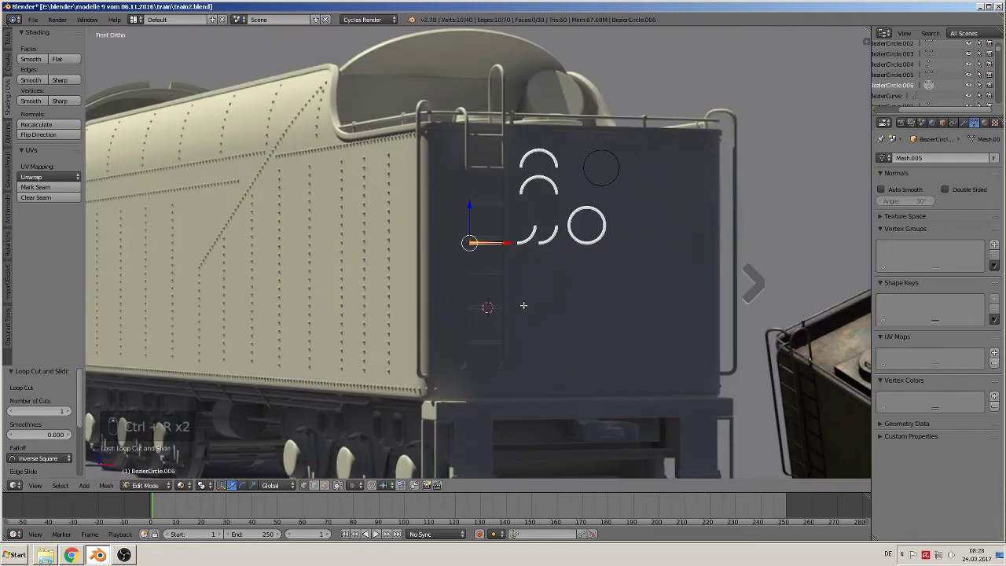
{"action": "scroll", "coordinate": [503, 283], "scroll_direction": "up", "scroll_amount": 2}
{"action": "left_click_drag", "start_coordinate": [462, 208], "coordinate": [471, 282]}
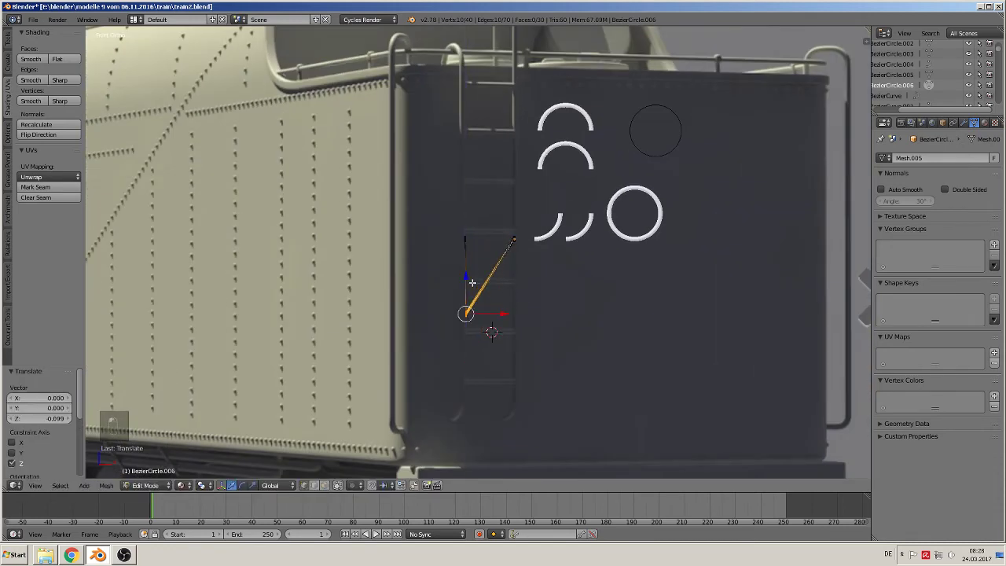
{"action": "key", "text": "ctrl+z"}
{"action": "key", "text": "Tab"}
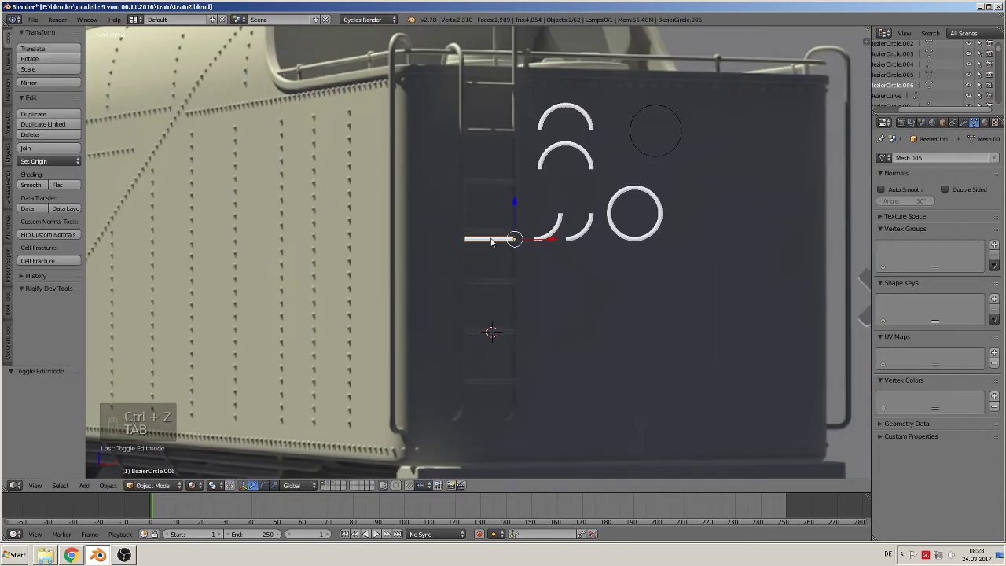
{"action": "left_click_drag", "start_coordinate": [516, 212], "coordinate": [516, 348]}
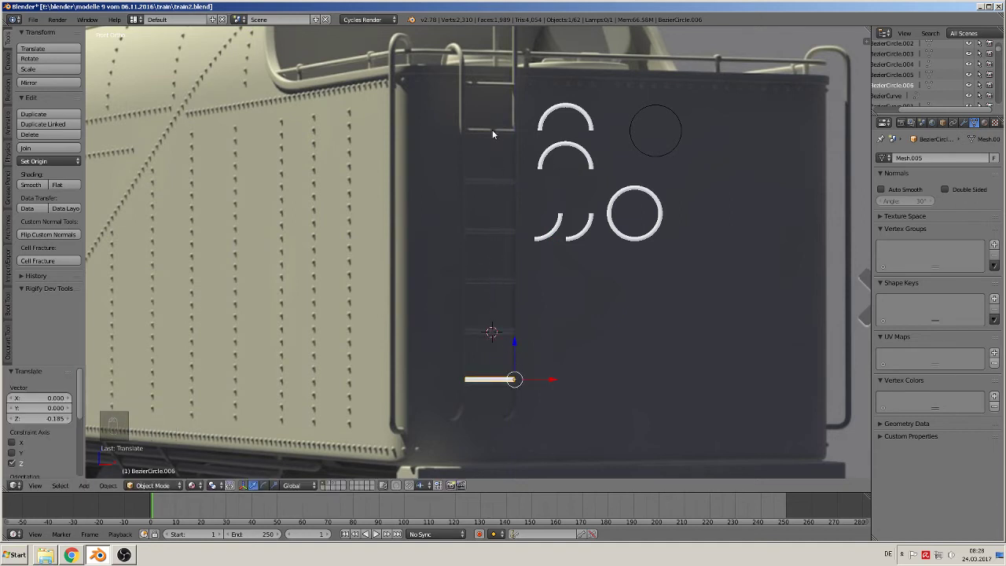
- Add an Array modifier to the rung and set its relative X offset to 0
{"action": "left_click", "coordinate": [965, 123]}
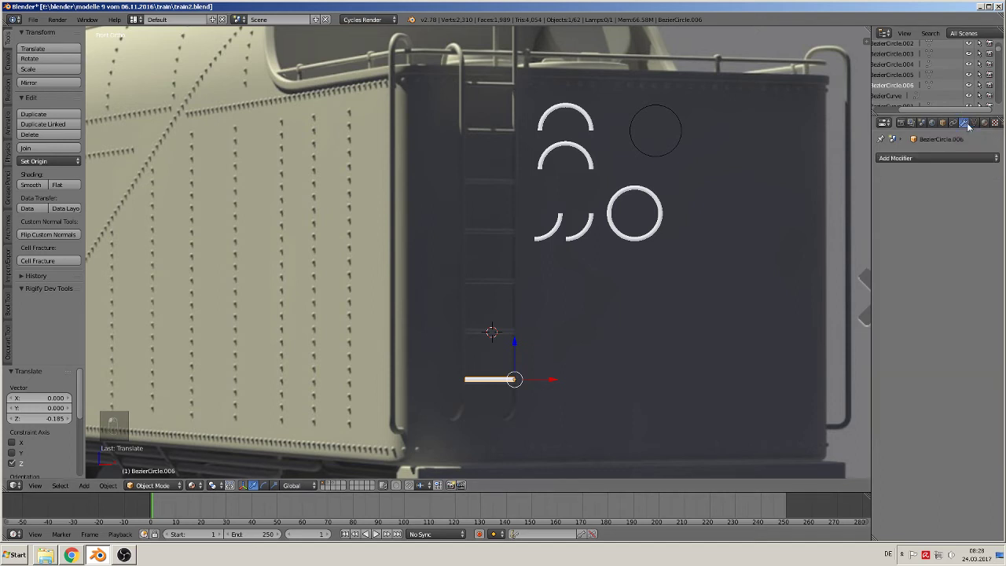
{"action": "left_click", "coordinate": [928, 155]}
{"action": "left_click", "coordinate": [794, 182]}
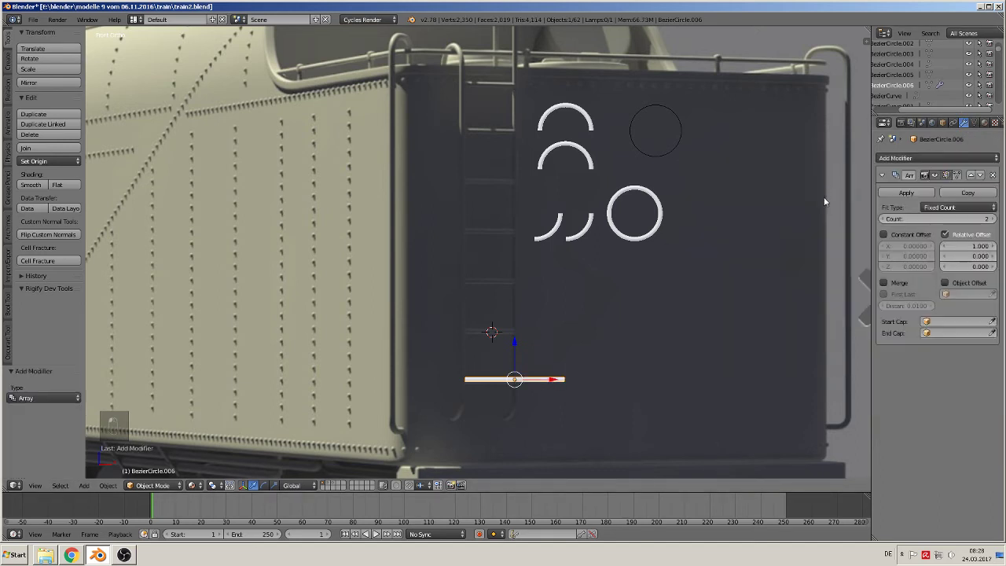
{"action": "left_click", "coordinate": [958, 245]}
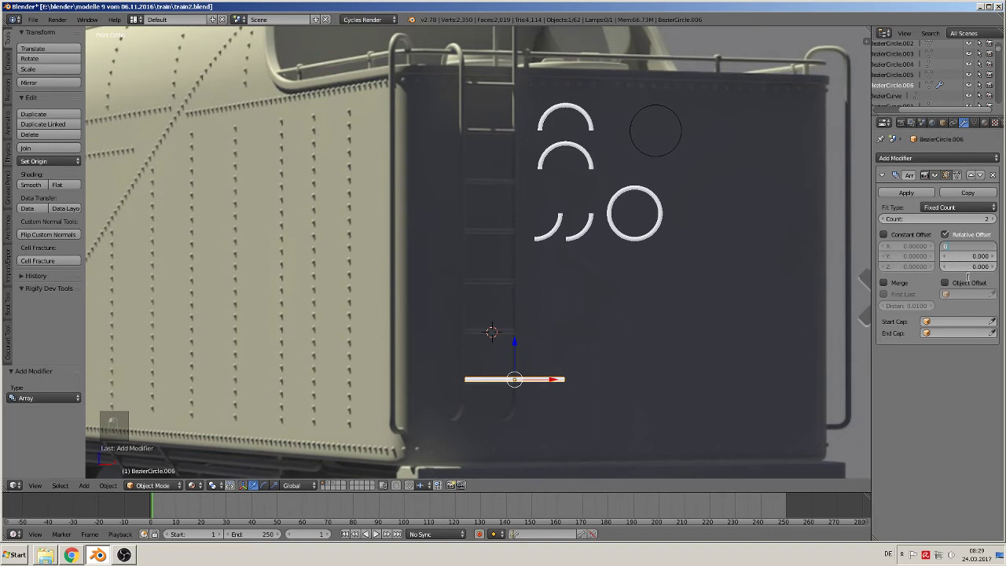
{"action": "key", "text": "Return"}
- Try a relative Z offset of 1 for the rung array, adjust it and return it to 0
{"action": "left_click", "coordinate": [967, 268]}
{"action": "type", "text": "1"}
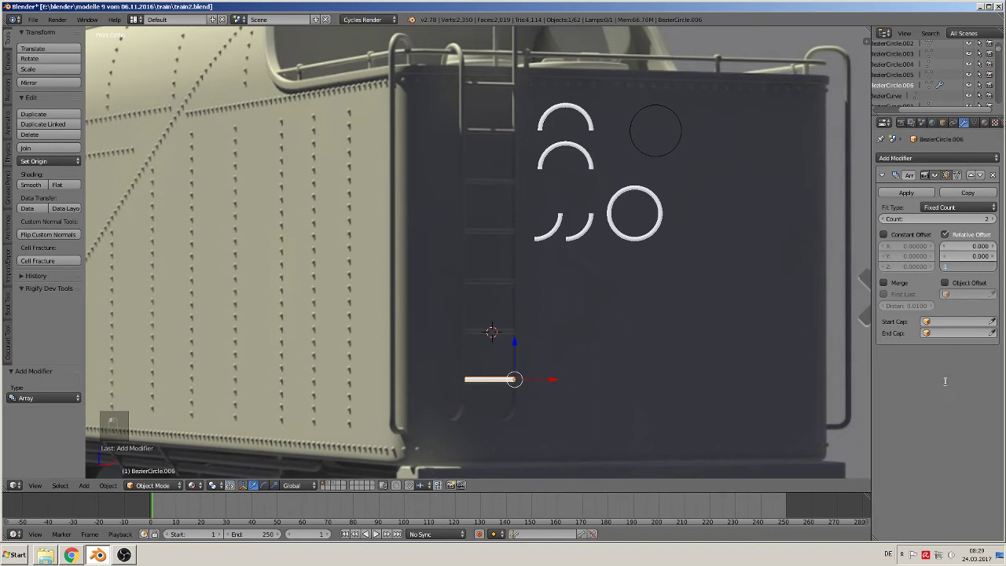
{"action": "key", "text": "Return"}
{"action": "left_click_drag", "start_coordinate": [982, 268], "coordinate": [993, 268]}
{"action": "left_click", "coordinate": [979, 268]}
{"action": "type", "text": "0"}
{"action": "left_click", "coordinate": [975, 373]}
- Set the array's relative Y offset to 1 and raise it to 10.7 to space the second rung above the first
{"action": "left_click", "coordinate": [981, 256]}
{"action": "type", "text": "1"}
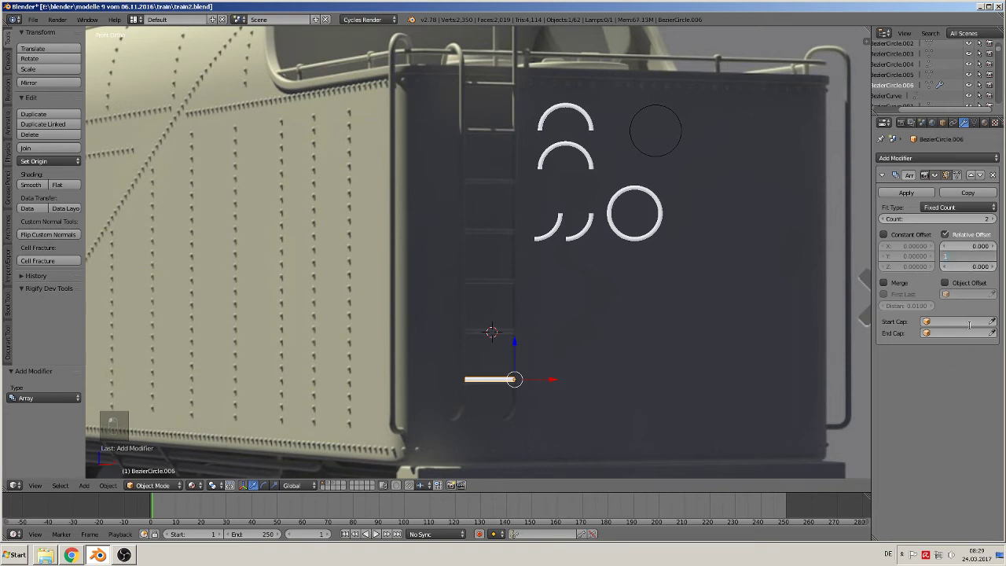
{"action": "left_click", "coordinate": [951, 376]}
{"action": "left_click", "coordinate": [976, 258]}
{"action": "left_click_drag", "start_coordinate": [976, 259], "coordinate": [1005, 259]}
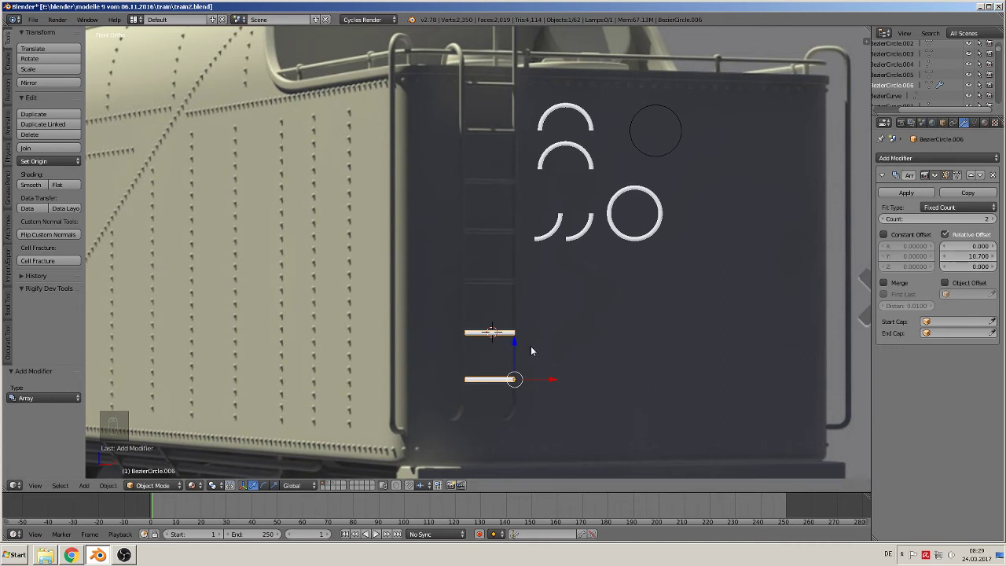
- Increase the array count to 7 and the relative Y offset to 11.3 to match the reference ladder's rungs
{"action": "left_click", "coordinate": [977, 220]}
{"action": "type", "text": "6"}
{"action": "key", "text": "Return"}
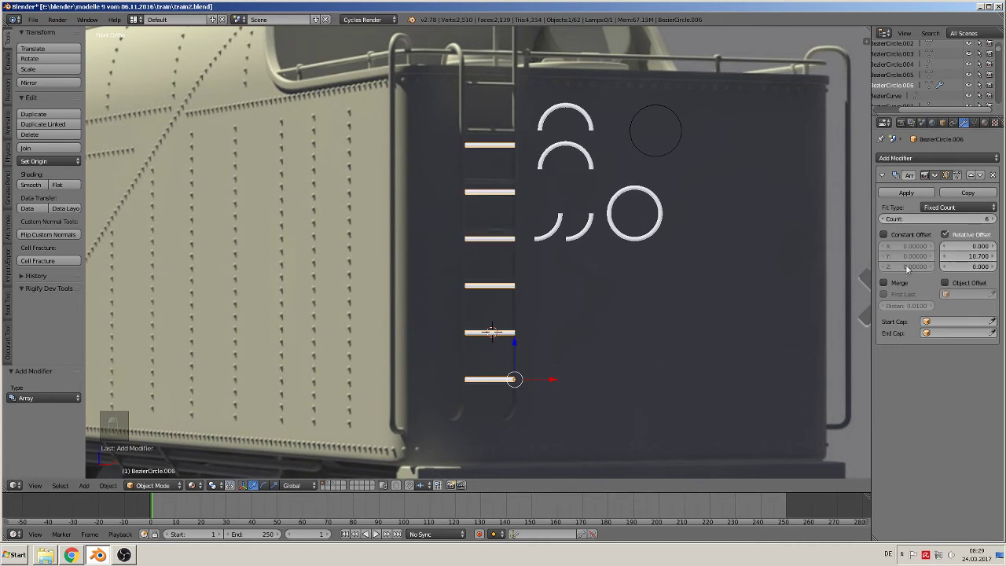
{"action": "left_click", "coordinate": [993, 219]}
{"action": "left_click_drag", "start_coordinate": [970, 256], "coordinate": [991, 256]}
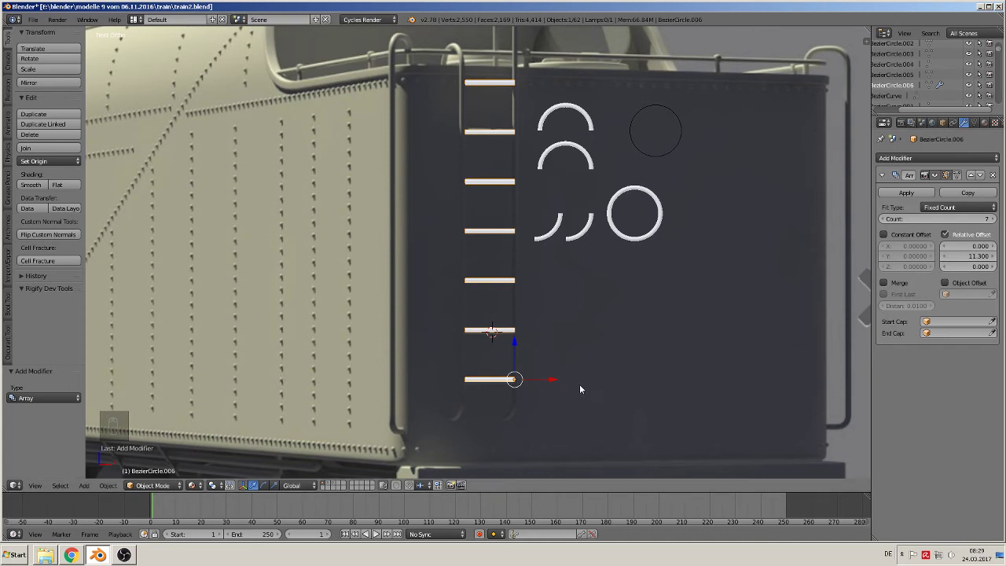
- Move the arrayed rungs about 0.308 along X, clear of the reference ladder
{"action": "key", "text": "Tab"}
{"action": "key", "text": "Tab"}
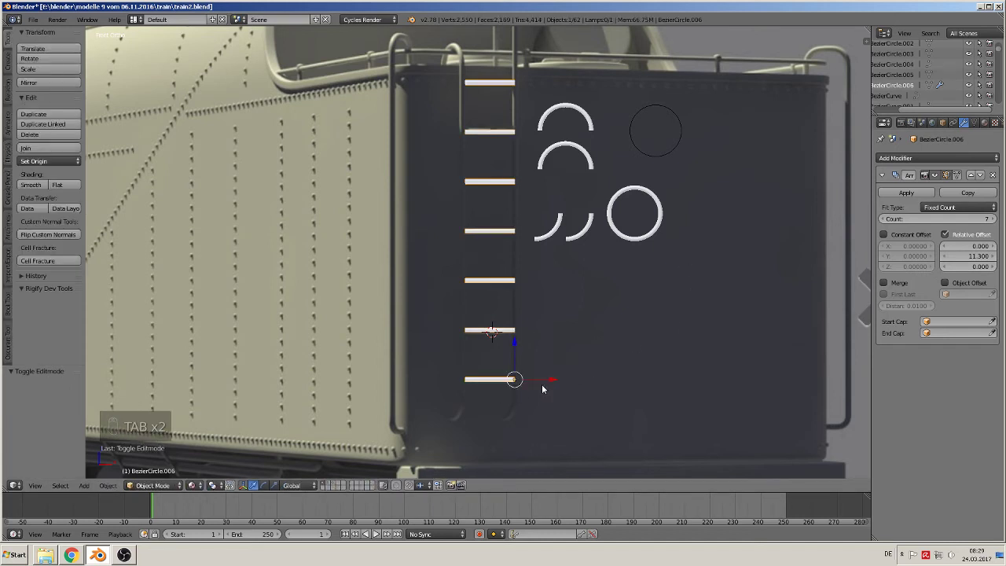
{"action": "left_click", "coordinate": [542, 384]}
{"action": "left_click_drag", "start_coordinate": [543, 383], "coordinate": [770, 364]}
{"action": "middle_click_drag", "start_coordinate": [770, 364], "coordinate": [611, 398], "text": "shift"}
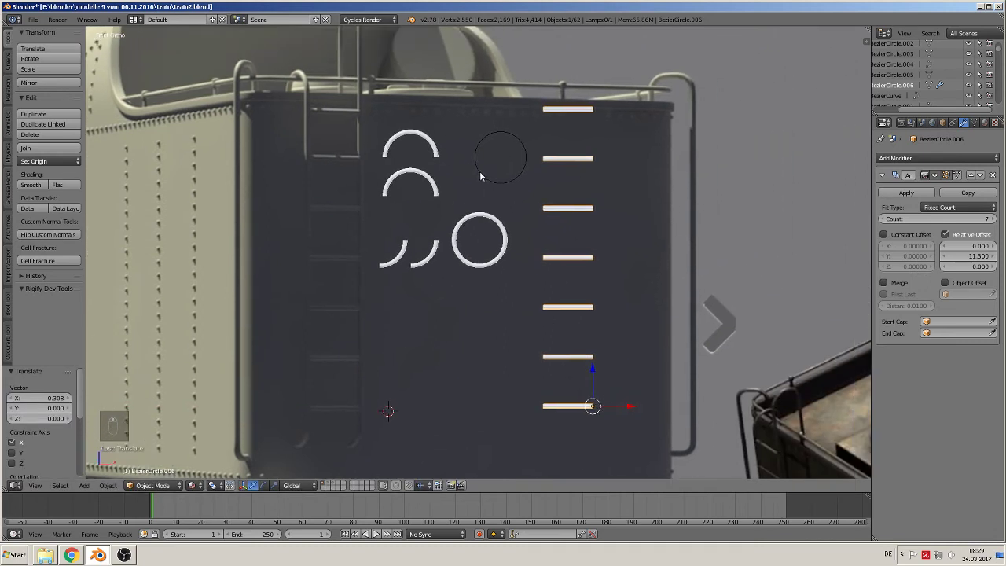
- Rotate both half-circle tubes 90° about the Z axis
{"action": "right_click", "coordinate": [428, 147]}
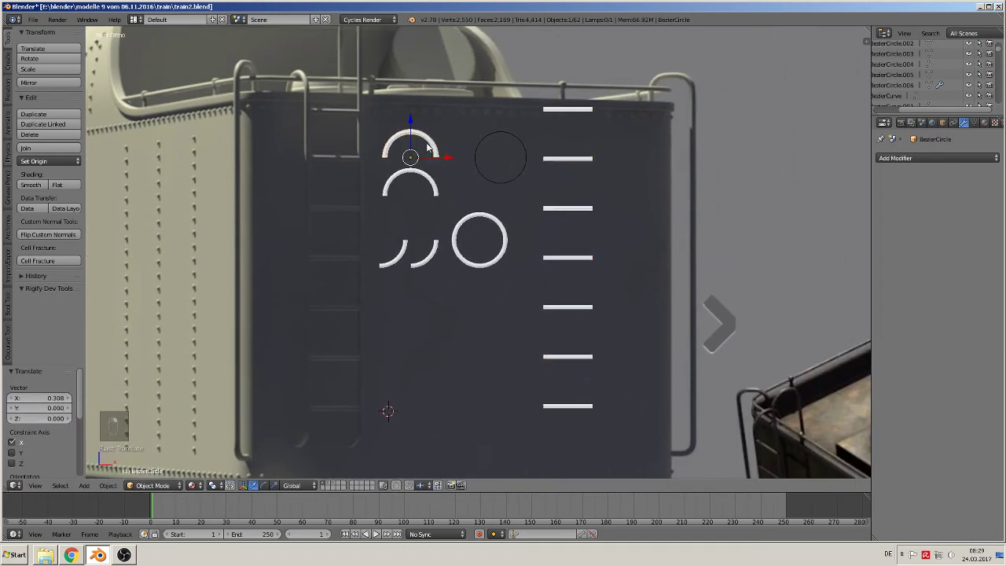
{"action": "key", "text": "r"}
{"action": "key", "text": "z"}
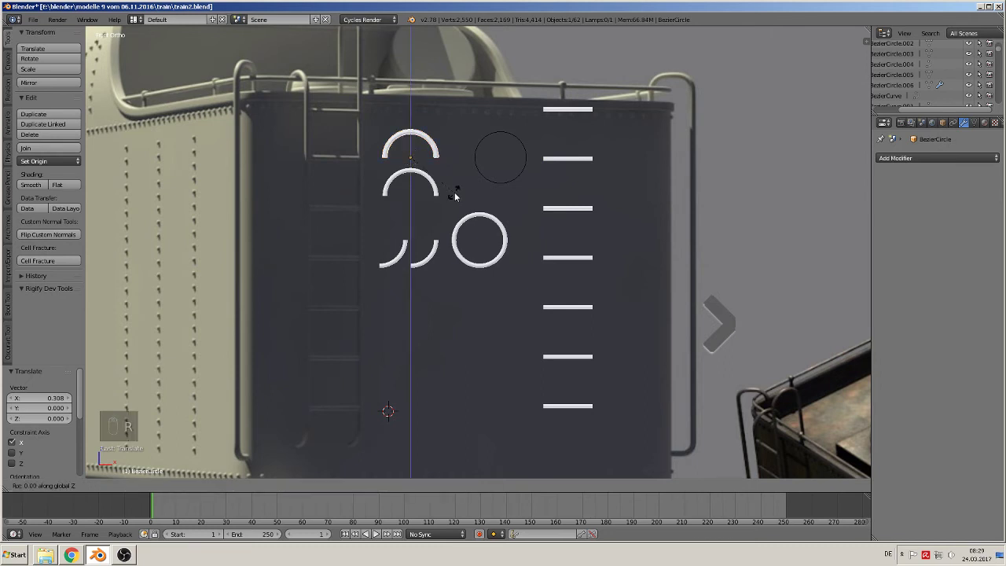
{"action": "type", "text": "90"}
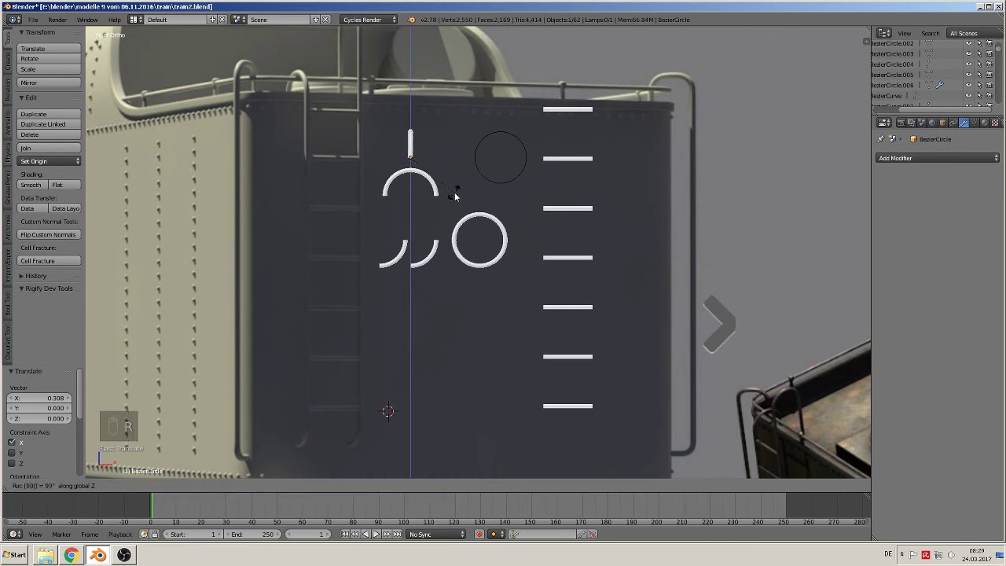
{"action": "key", "text": "Return"}
{"action": "right_click", "coordinate": [422, 177]}
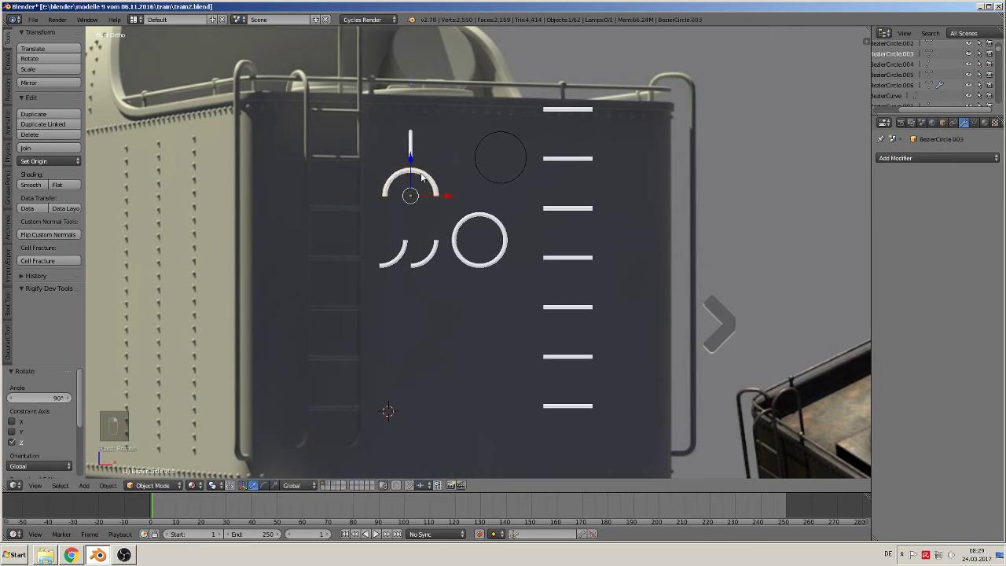
{"action": "type", "text": "rz90"}
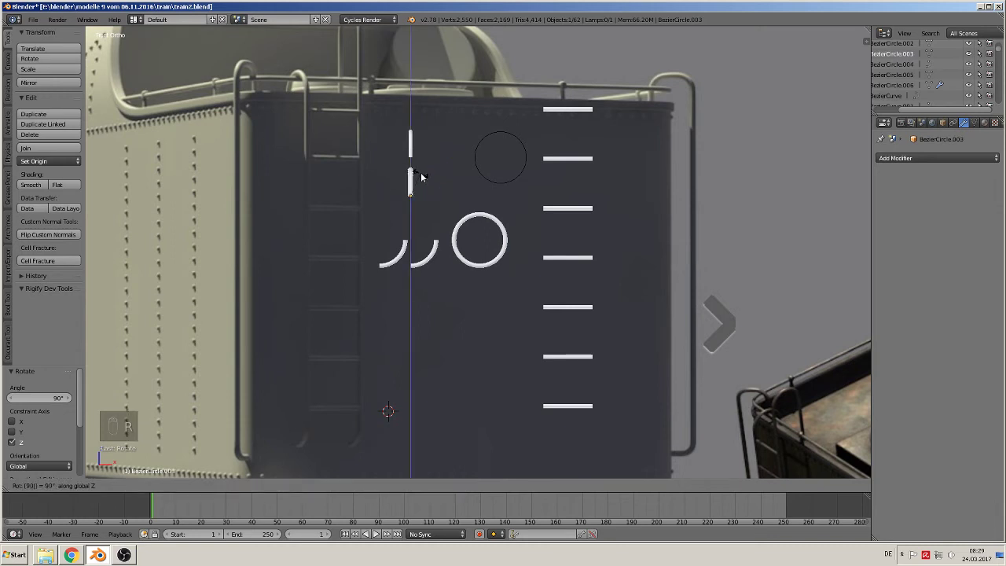
{"action": "key", "text": "Return"}
- Rotate both quarter-circle tubes 90° about the Z axis
{"action": "right_click", "coordinate": [393, 263]}
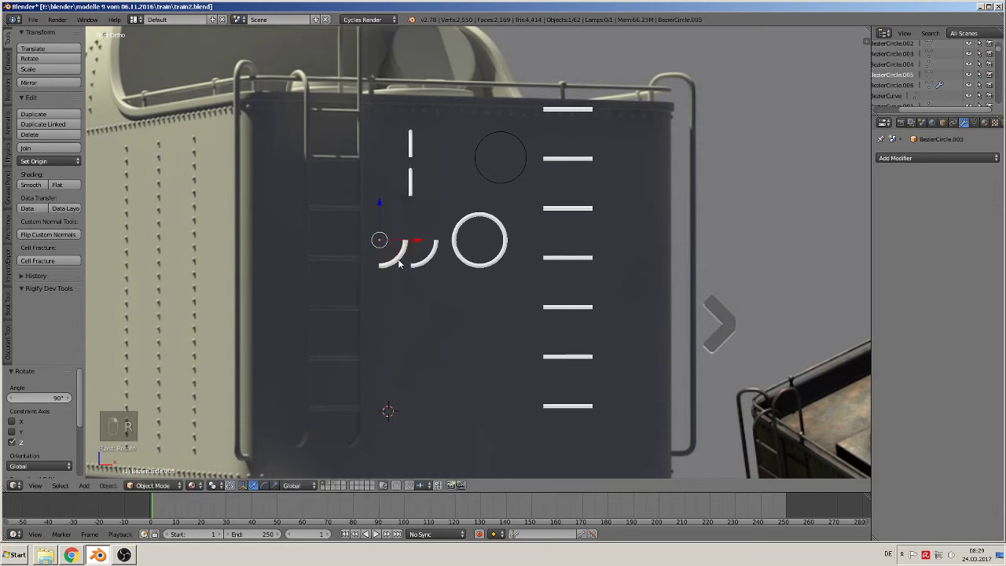
{"action": "type", "text": "rz"}
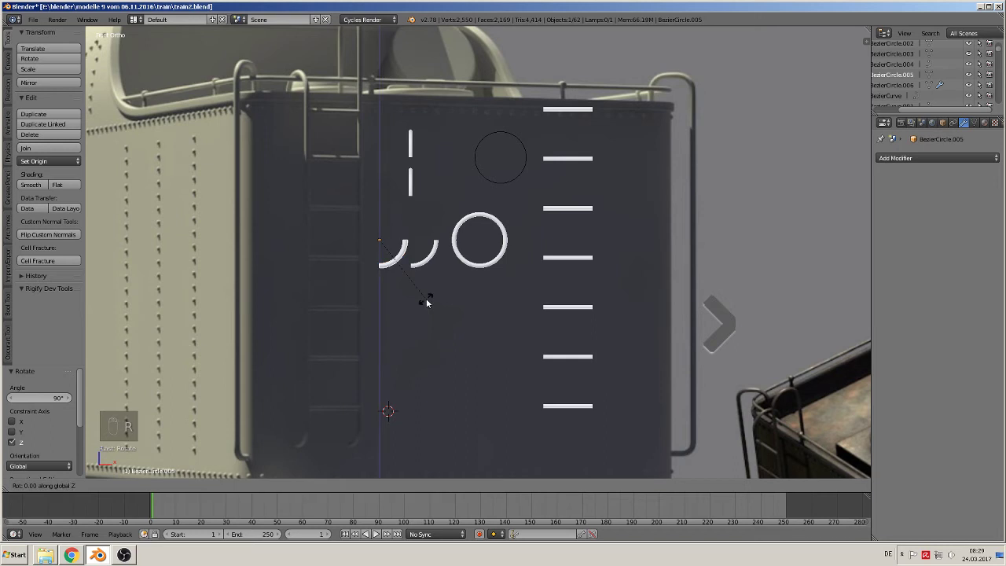
{"action": "type", "text": "90"}
{"action": "key", "text": "Return"}
{"action": "right_click", "coordinate": [439, 252]}
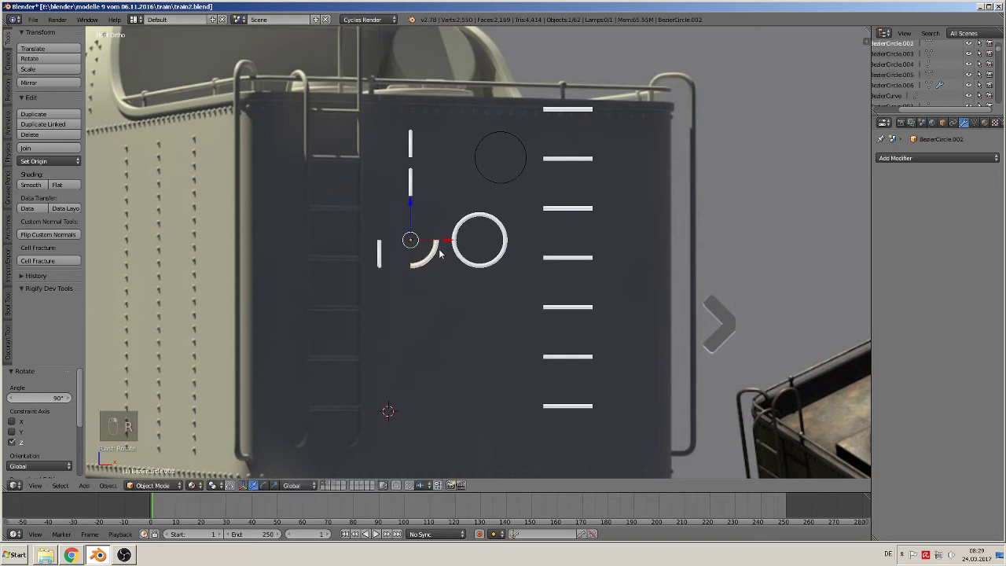
{"action": "type", "text": "rz"}
{"action": "type", "text": "90"}
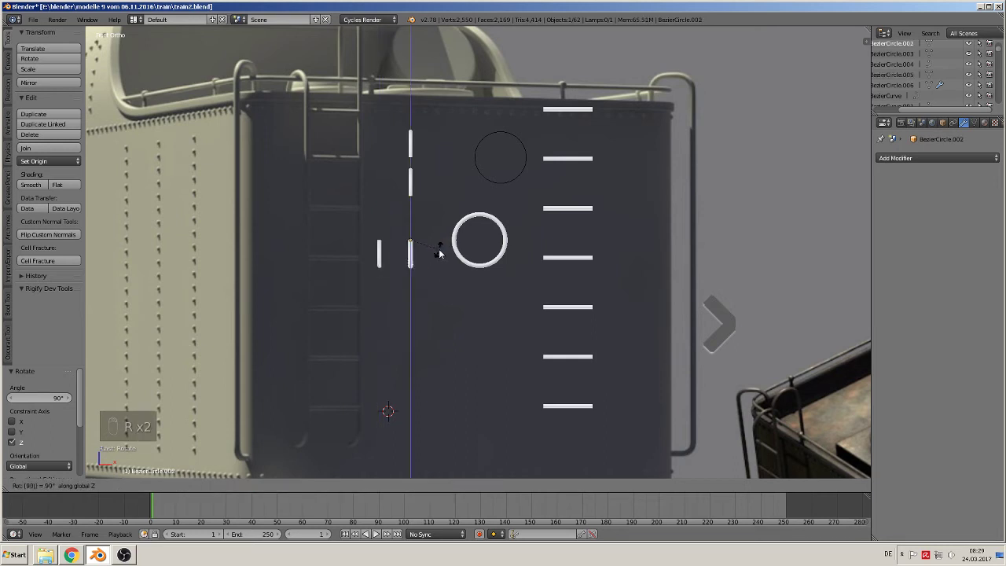
{"action": "key", "text": "Return"}
- Move the two quarter-circle tubes just below the lowest rung, one at each end of it
{"action": "scroll", "coordinate": [476, 253], "scroll_direction": "down", "scroll_amount": 1}
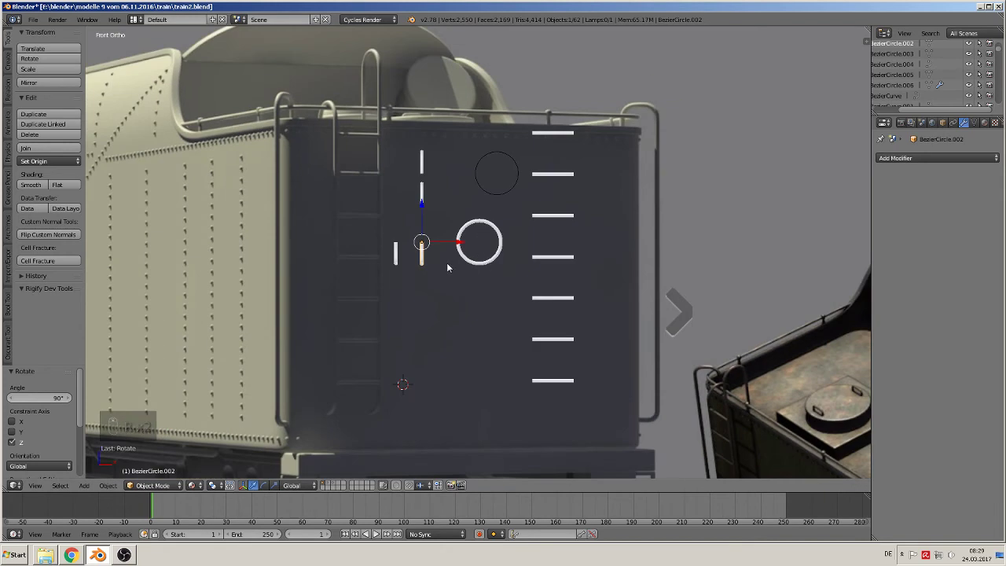
{"action": "key", "text": "g"}
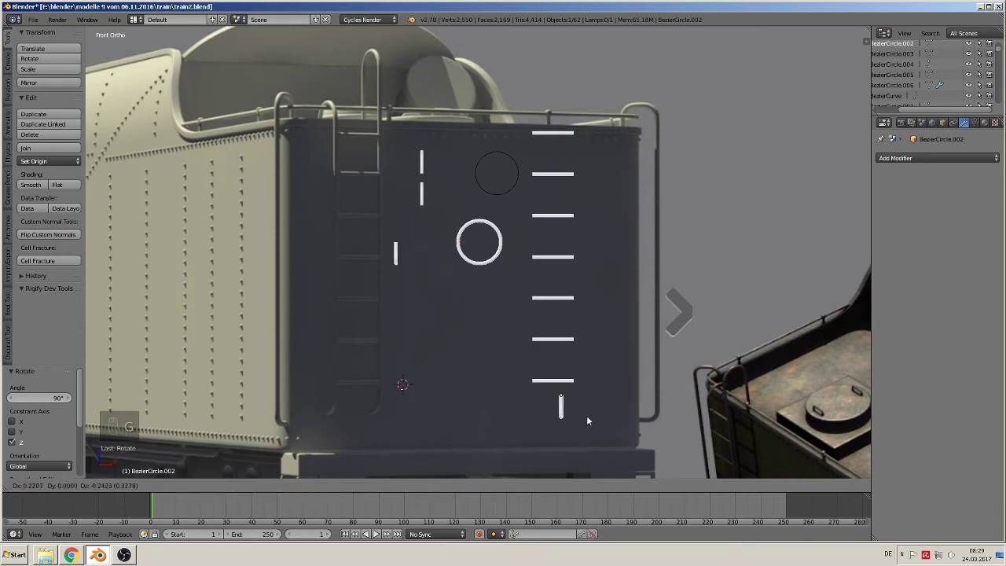
{"action": "left_click", "coordinate": [602, 415]}
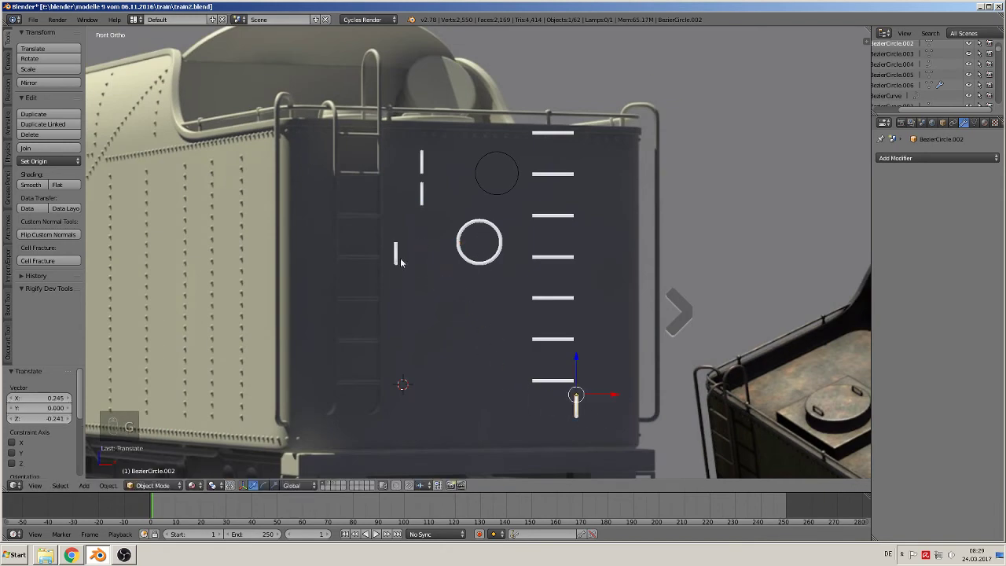
{"action": "right_click", "coordinate": [398, 253]}
{"action": "key", "text": "g"}
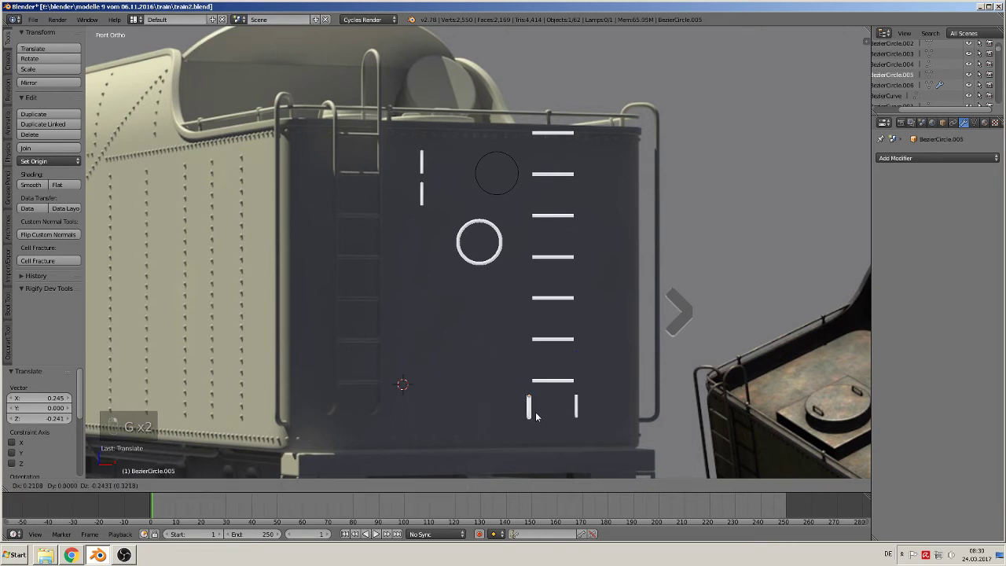
{"action": "left_click", "coordinate": [536, 416]}
{"action": "right_click", "coordinate": [428, 187]}
{"action": "key", "text": "g"}
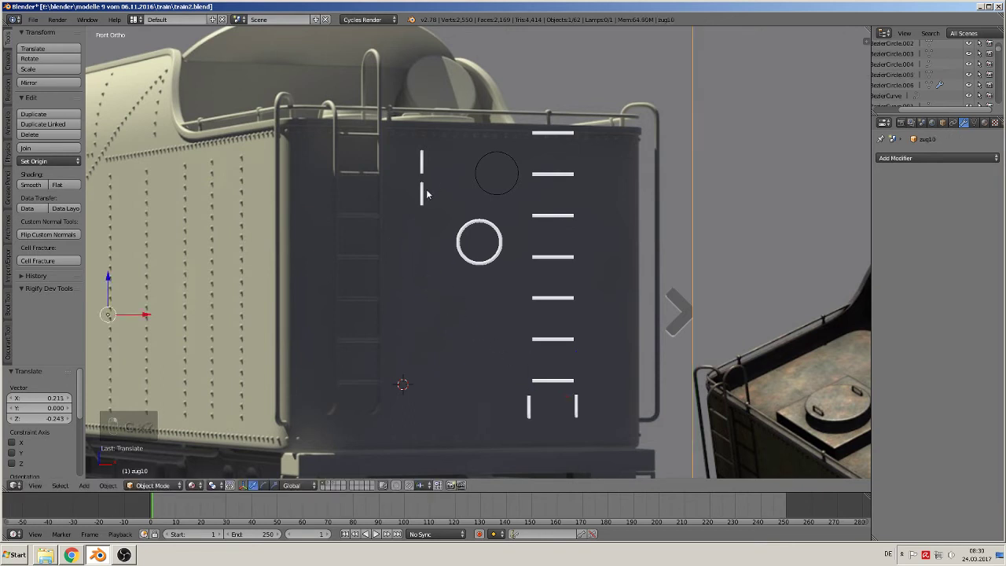
{"action": "right_click", "coordinate": [447, 176]}
- Move the two half-circle tubes above the ladder, one by about 0.168 X and 0.154 Z, the other by 0.260 X and 0.192 Z
{"action": "right_click", "coordinate": [423, 195]}
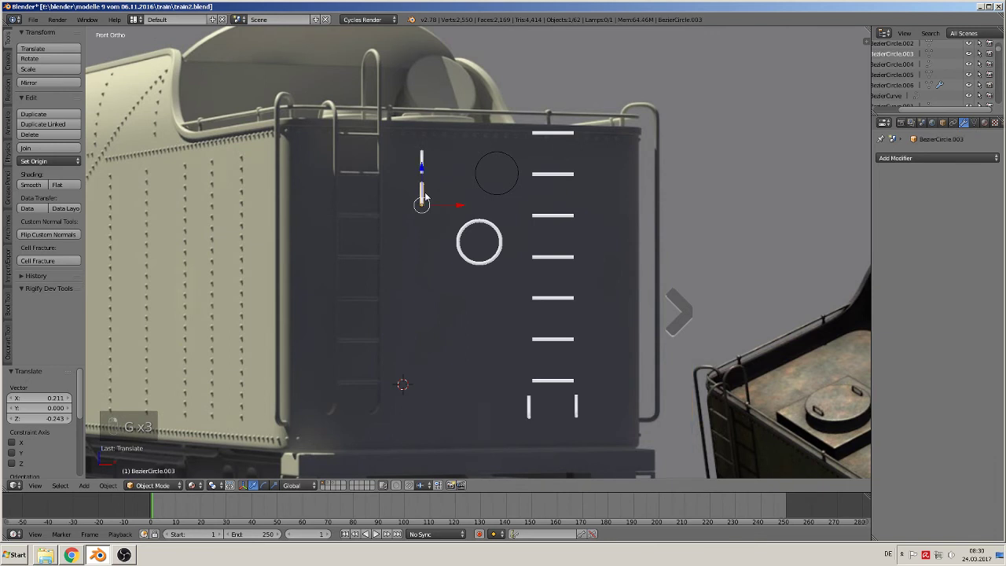
{"action": "key", "text": "g"}
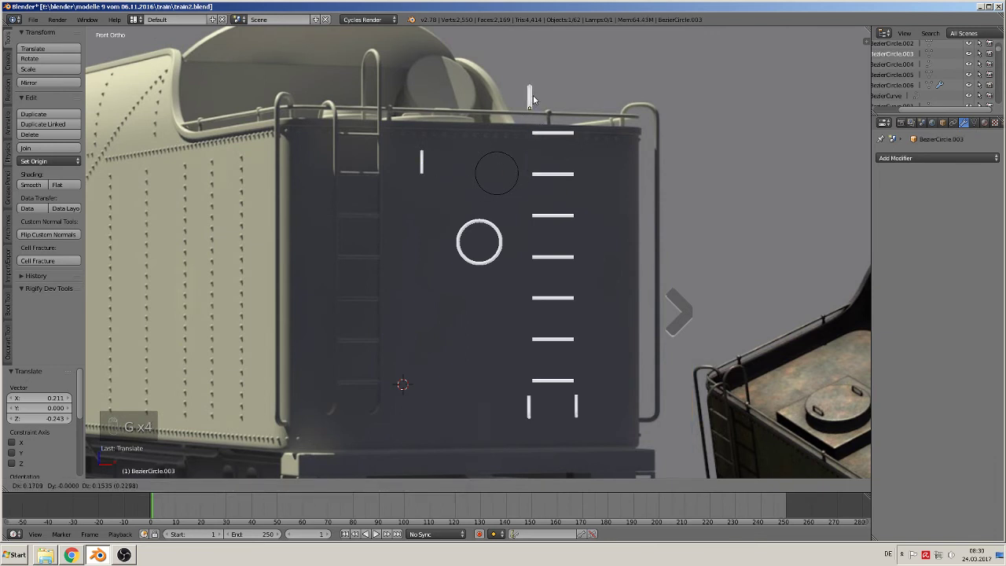
{"action": "left_click", "coordinate": [530, 95]}
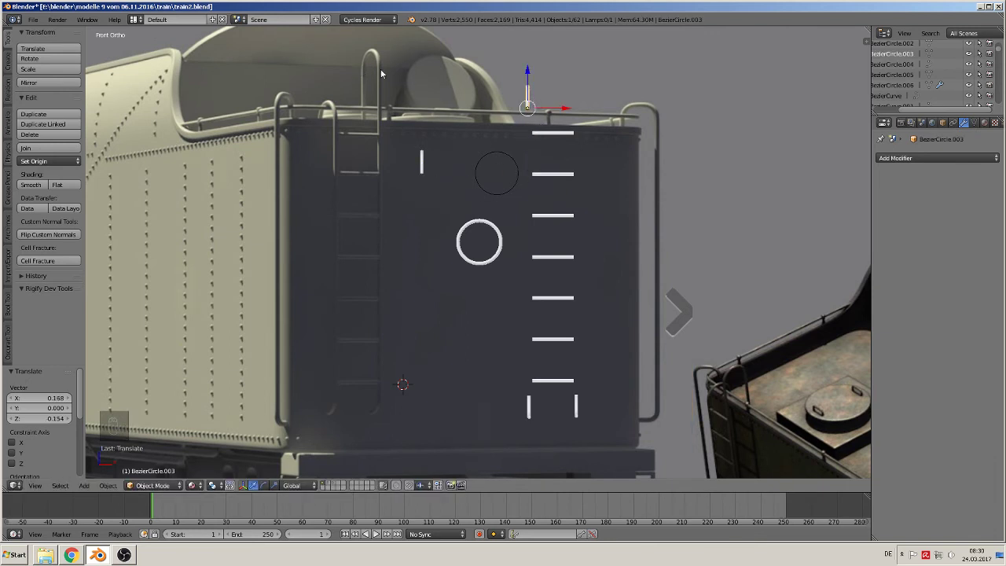
{"action": "middle_click_drag", "start_coordinate": [381, 68], "coordinate": [357, 140], "text": "shift"}
{"action": "right_click", "coordinate": [398, 243]}
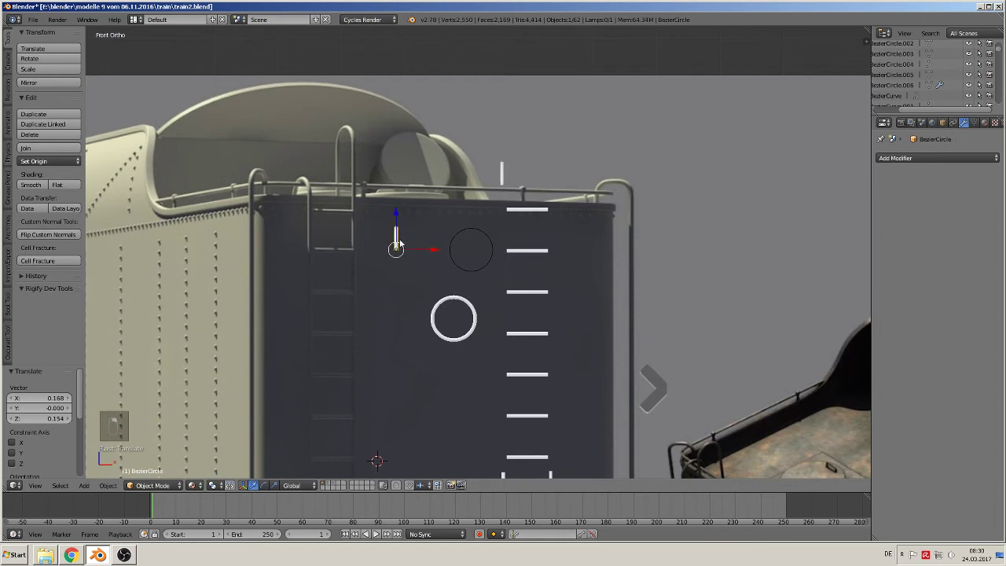
{"action": "key", "text": "g"}
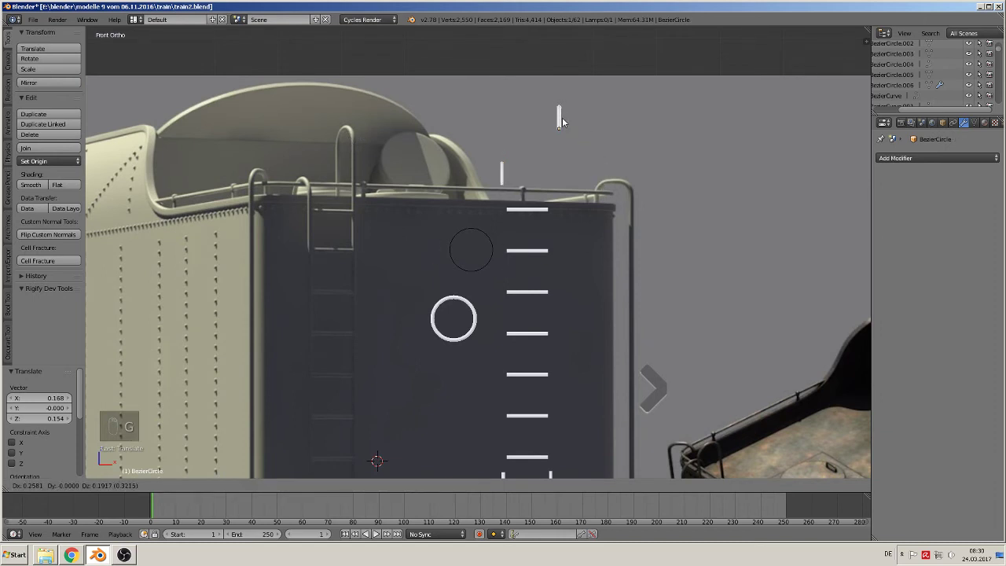
{"action": "left_click", "coordinate": [562, 119]}
- Extrude the upper edge loop of the left quarter-circle tube about 0.448 up along Z to the half-circle tube, then return to Object Mode
{"action": "scroll", "coordinate": [616, 301], "scroll_direction": "up", "scroll_amount": 5}
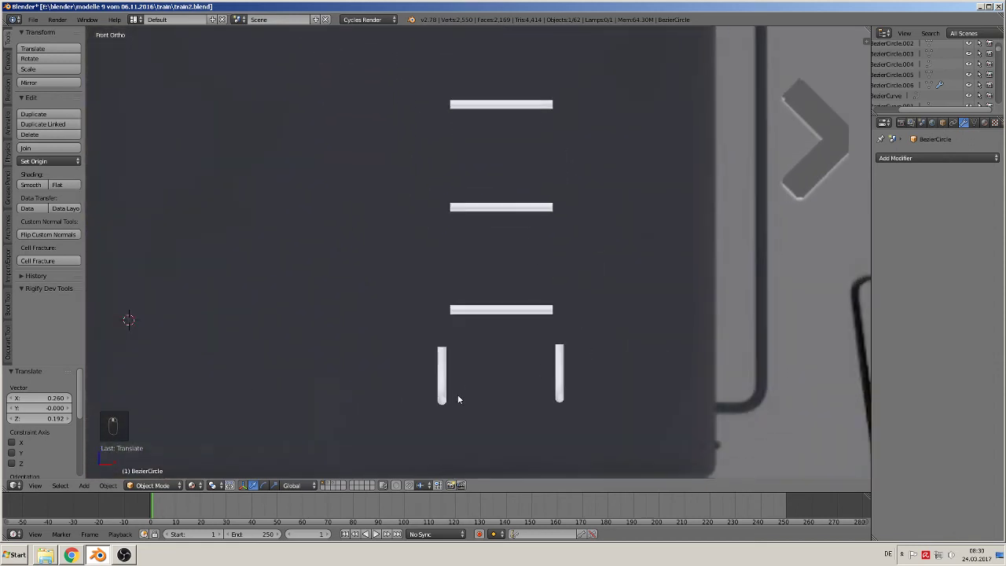
{"action": "right_click", "coordinate": [442, 377]}
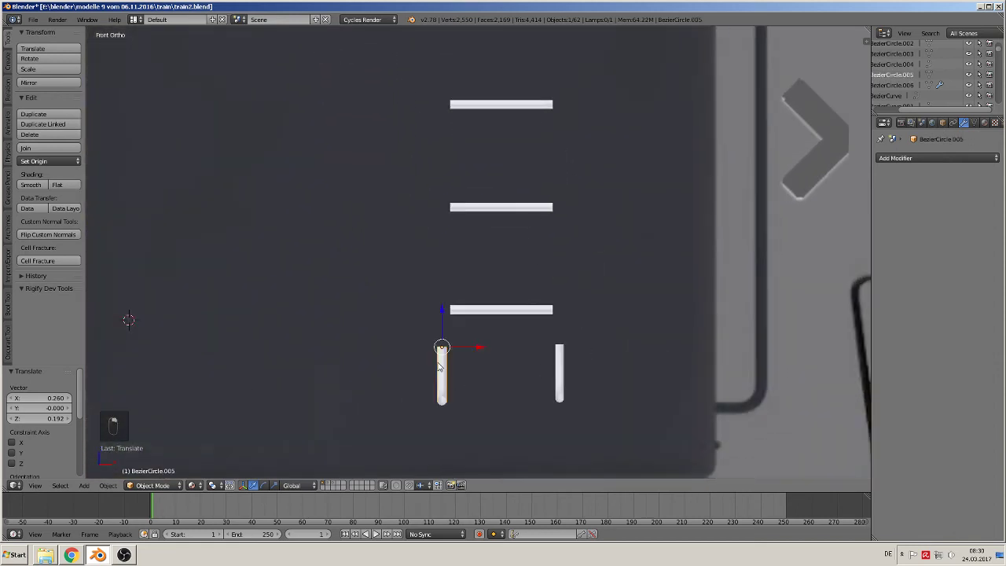
{"action": "key", "text": "Tab"}
{"action": "scroll", "coordinate": [466, 358], "scroll_direction": "down", "scroll_amount": 2}
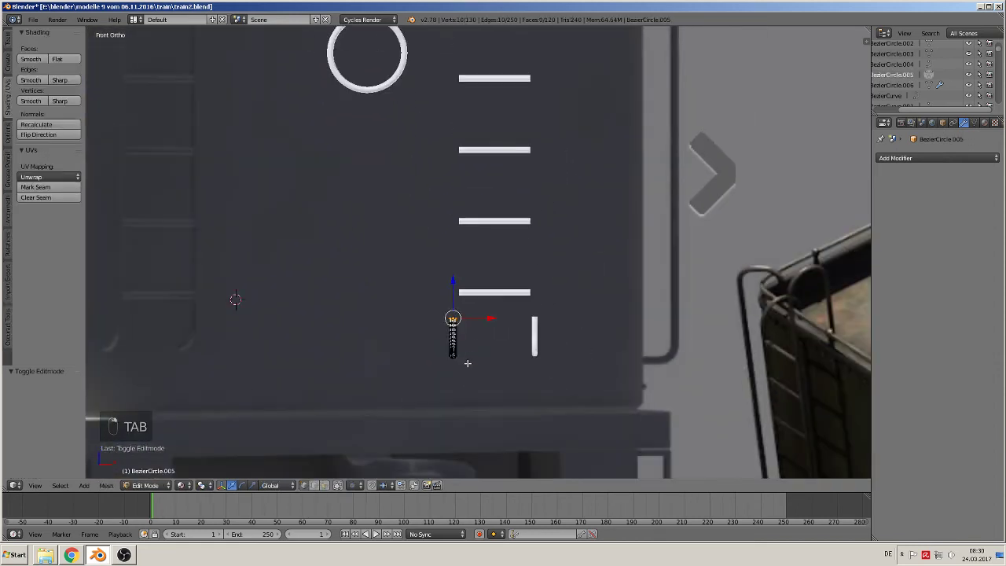
{"action": "scroll", "coordinate": [466, 366], "scroll_direction": "up", "scroll_amount": 5}
{"action": "scroll", "coordinate": [449, 419], "scroll_direction": "down", "scroll_amount": 8}
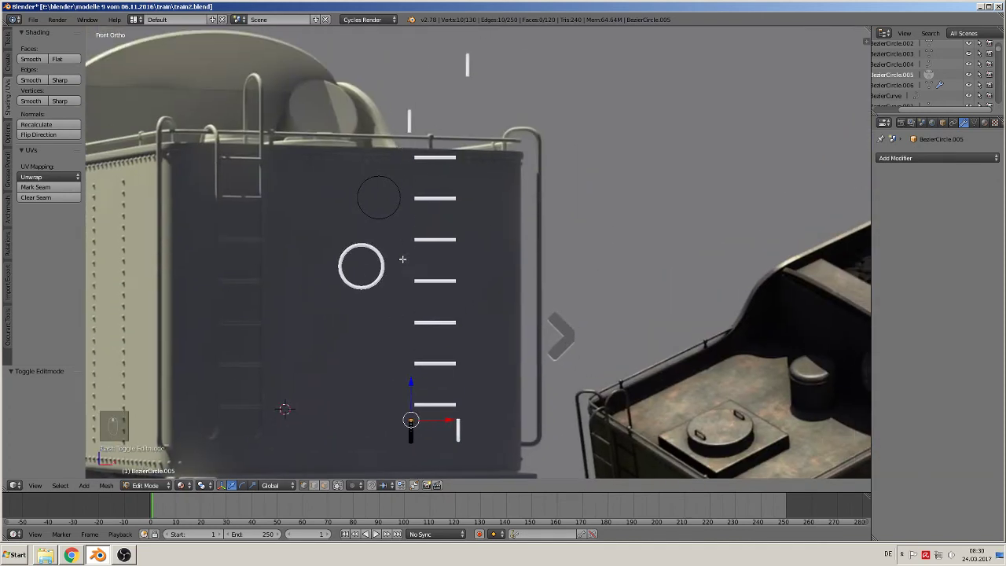
{"action": "key", "text": "e"}
{"action": "left_click_drag", "start_coordinate": [412, 385], "coordinate": [438, 98]}
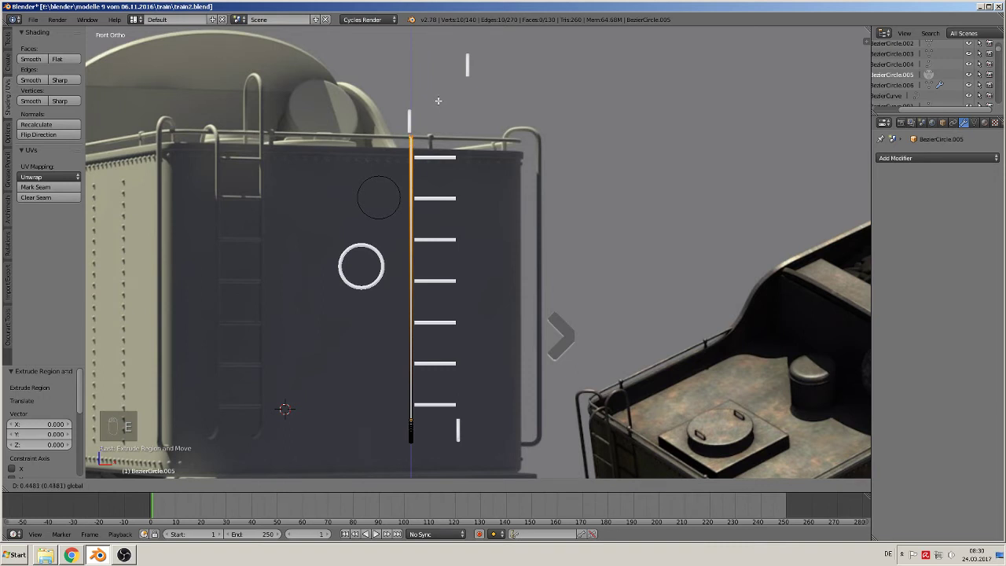
{"action": "left_click", "coordinate": [439, 101]}
{"action": "key", "text": "Tab"}
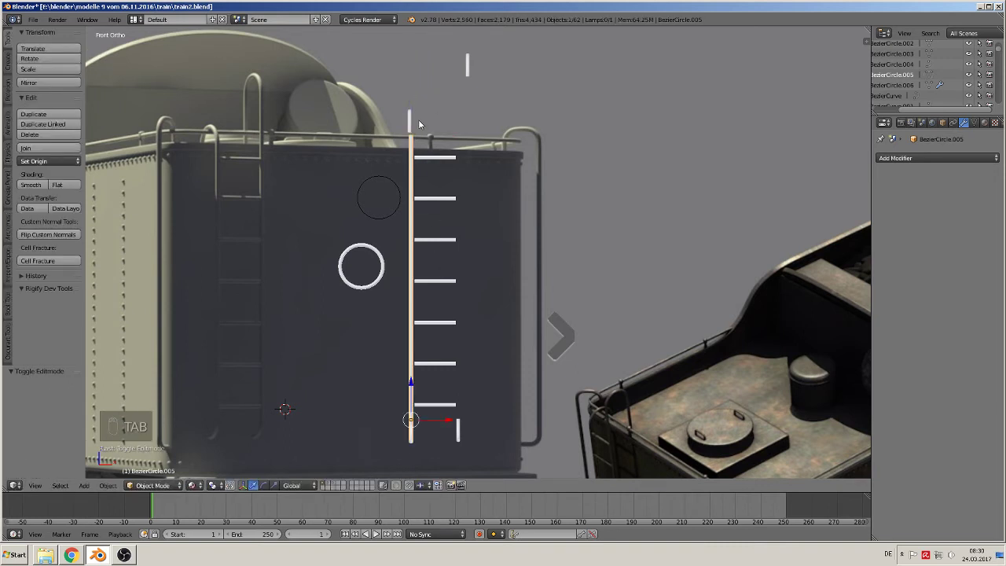
- Join the half-circle tube directly above the left side rail with that rail into one object
{"action": "right_click", "coordinate": [412, 119]}
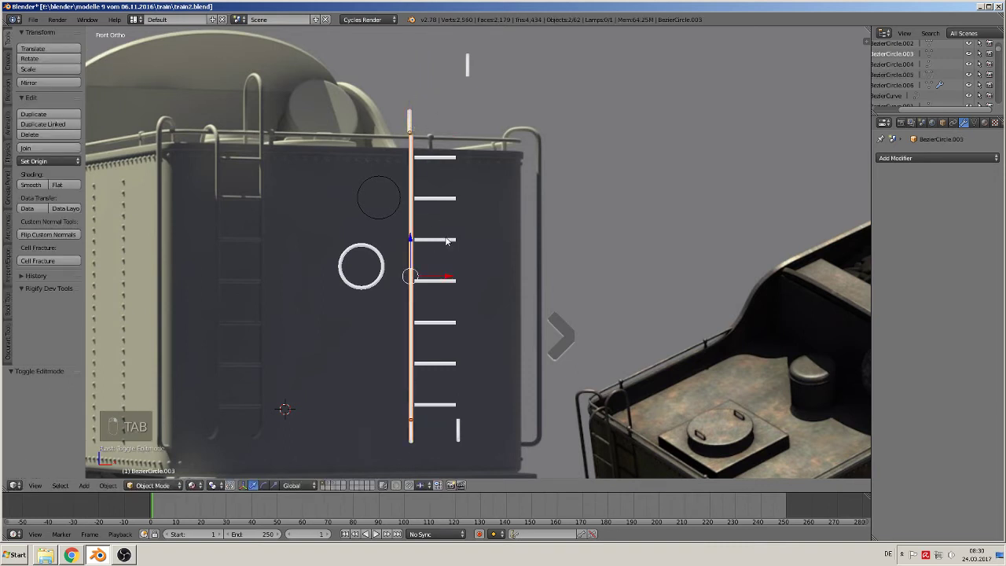
{"action": "left_click", "coordinate": [31, 148]}
{"action": "scroll", "coordinate": [410, 128], "scroll_direction": "up", "scroll_amount": 3}
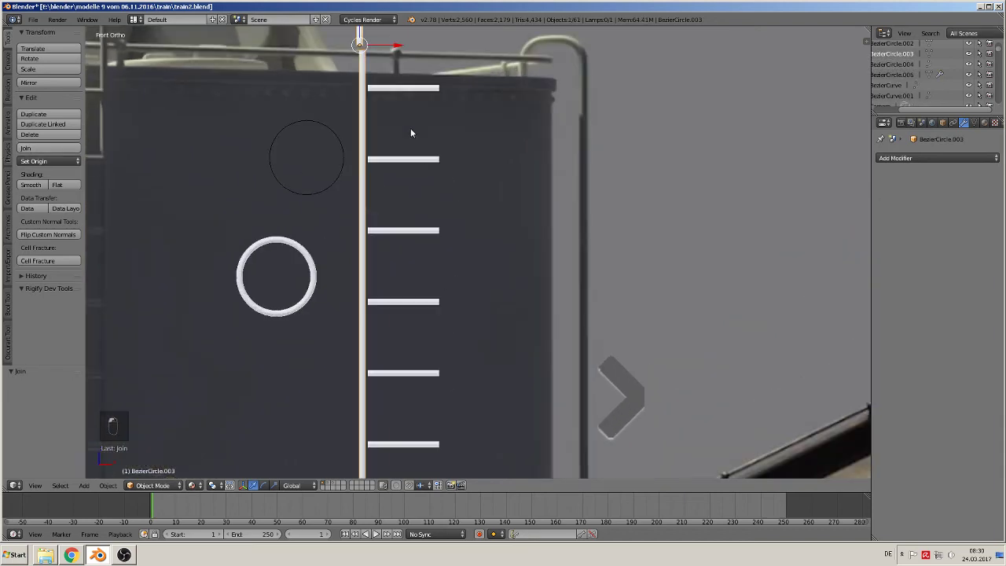
{"action": "middle_click_drag", "start_coordinate": [411, 128], "coordinate": [564, 306], "text": "shift"}
{"action": "scroll", "coordinate": [564, 306], "scroll_direction": "up", "scroll_amount": 8}
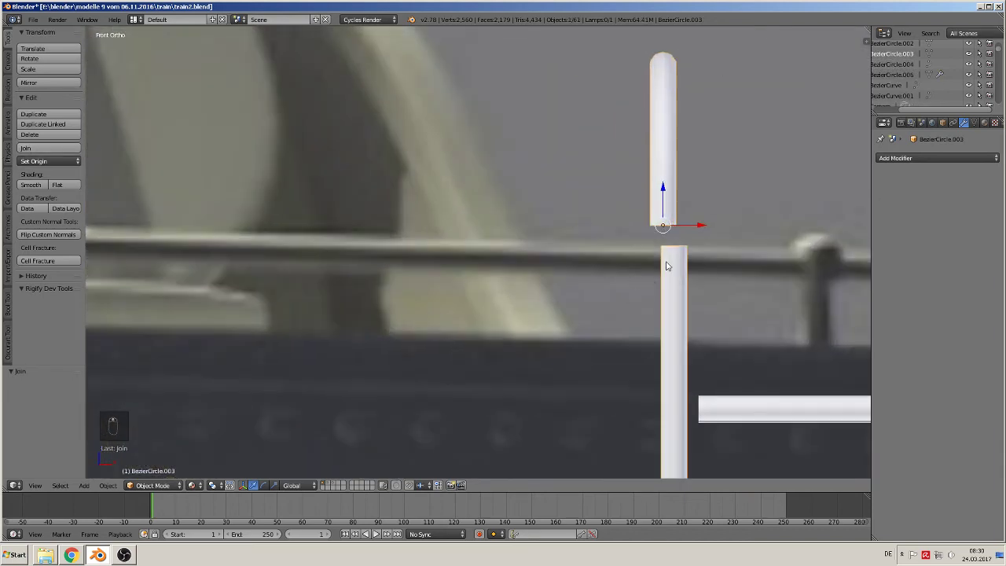
- Line up the half-circle tube with the rail's upper end by moving its linked geometry about 0.002 in X and -0.004 in Z
{"action": "key", "text": "Tab"}
{"action": "key", "text": "a"}
{"action": "key", "text": "a"}
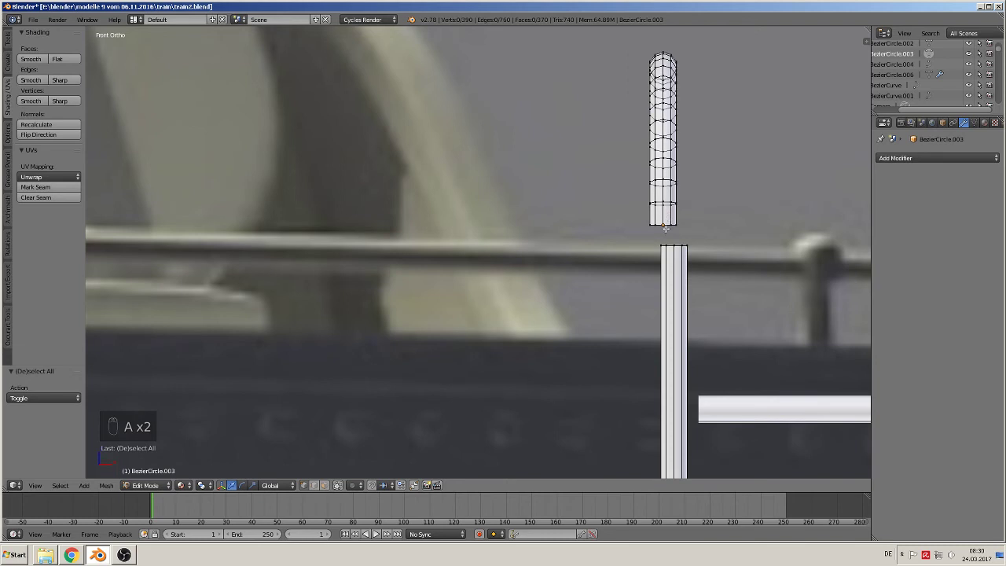
{"action": "key", "text": "l"}
{"action": "key", "text": "k"}
{"action": "key", "text": "Escape"}
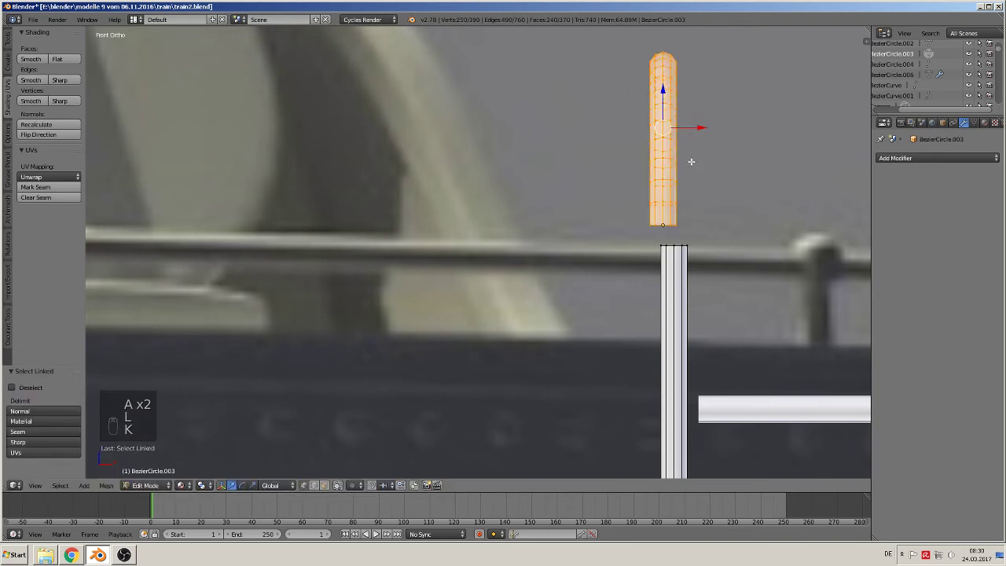
{"action": "left_click_drag", "start_coordinate": [701, 129], "coordinate": [712, 128]}
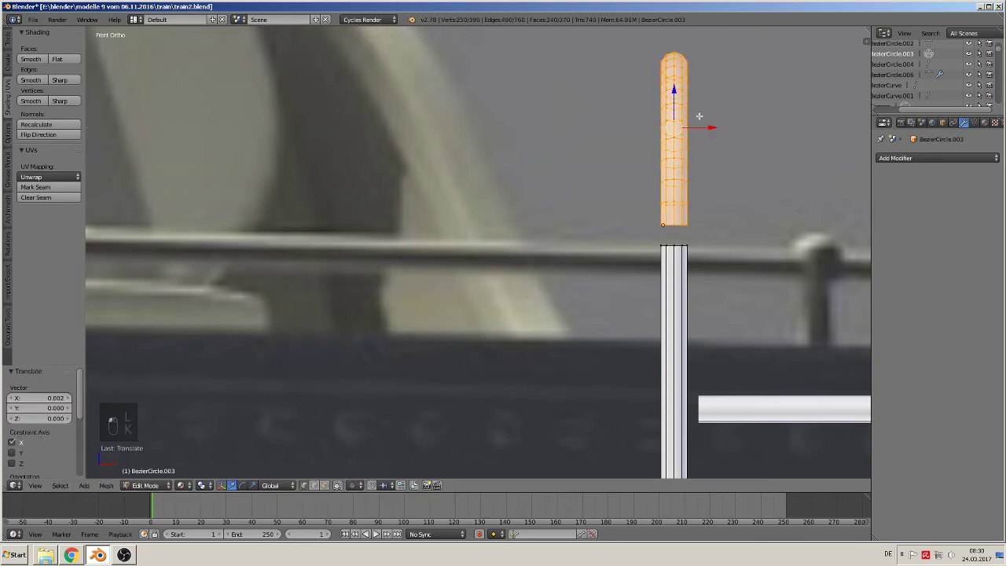
{"action": "left_click_drag", "start_coordinate": [675, 93], "coordinate": [674, 111]}
{"action": "scroll", "coordinate": [794, 302], "scroll_direction": "up", "scroll_amount": 3}
{"action": "middle_click_drag", "start_coordinate": [794, 301], "coordinate": [312, 257], "text": "shift"}
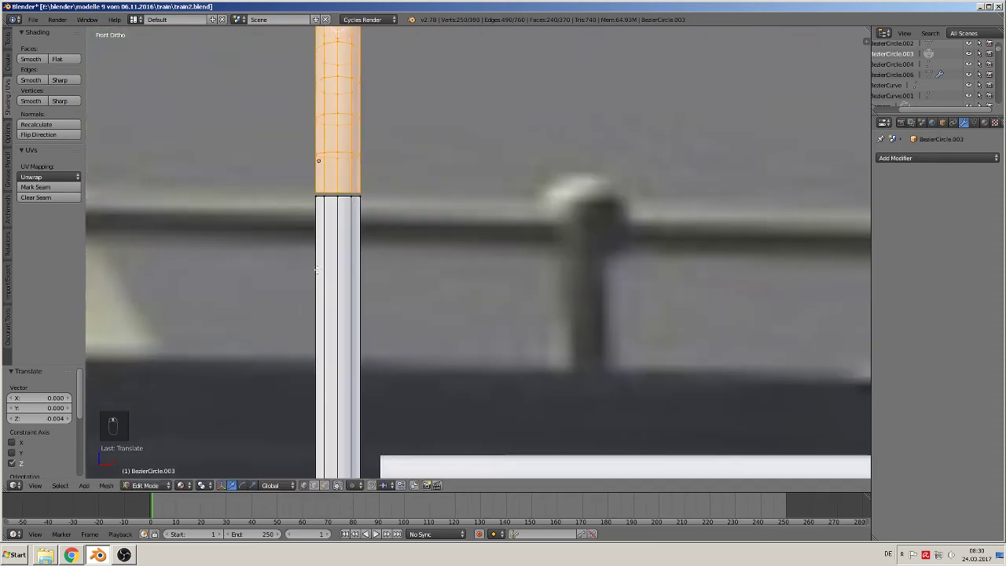
{"action": "scroll", "coordinate": [313, 257], "scroll_direction": "up", "scroll_amount": 3}
{"action": "middle_click_drag", "start_coordinate": [329, 202], "coordinate": [389, 294], "text": "shift"}
{"action": "scroll", "coordinate": [368, 233], "scroll_direction": "down", "scroll_amount": 3}
- Shift the half-circle tube along Y by about 0.068 plus a fine 0.0004 so one end sits on the rail
{"action": "scroll", "coordinate": [369, 232], "scroll_direction": "down", "scroll_amount": 5}
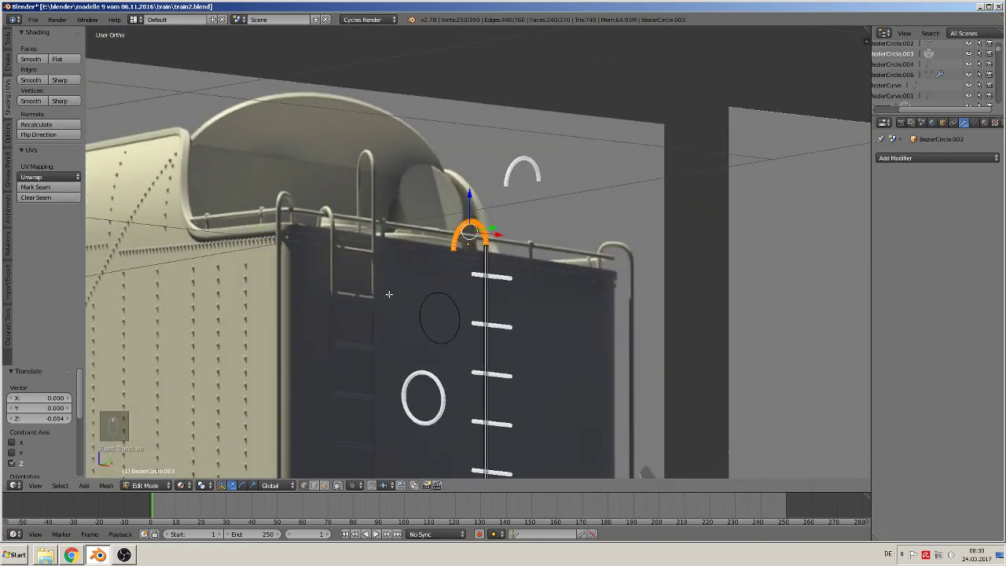
{"action": "scroll", "coordinate": [506, 265], "scroll_direction": "up", "scroll_amount": 3}
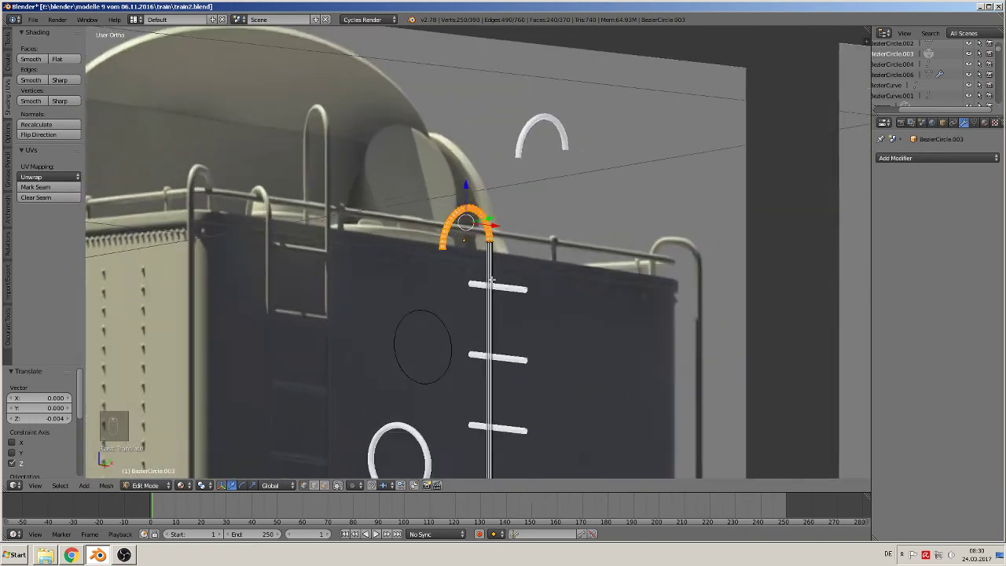
{"action": "middle_click_drag", "start_coordinate": [506, 266], "coordinate": [424, 306]}
{"action": "left_click_drag", "start_coordinate": [500, 214], "coordinate": [639, 228]}
{"action": "key", "text": "KP_3"}
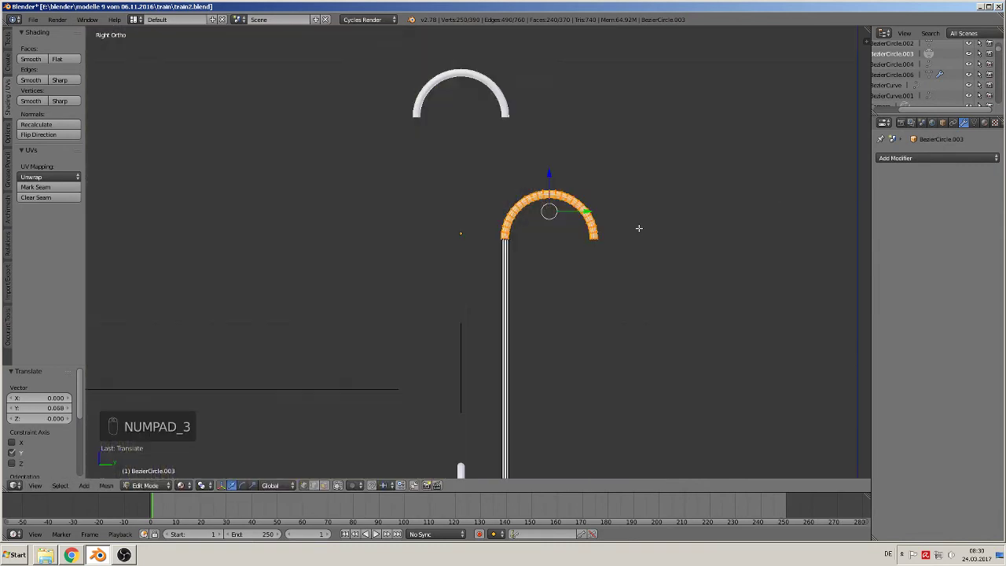
{"action": "scroll", "coordinate": [637, 227], "scroll_direction": "up", "scroll_amount": 5}
{"action": "scroll", "coordinate": [459, 303], "scroll_direction": "up", "scroll_amount": 4}
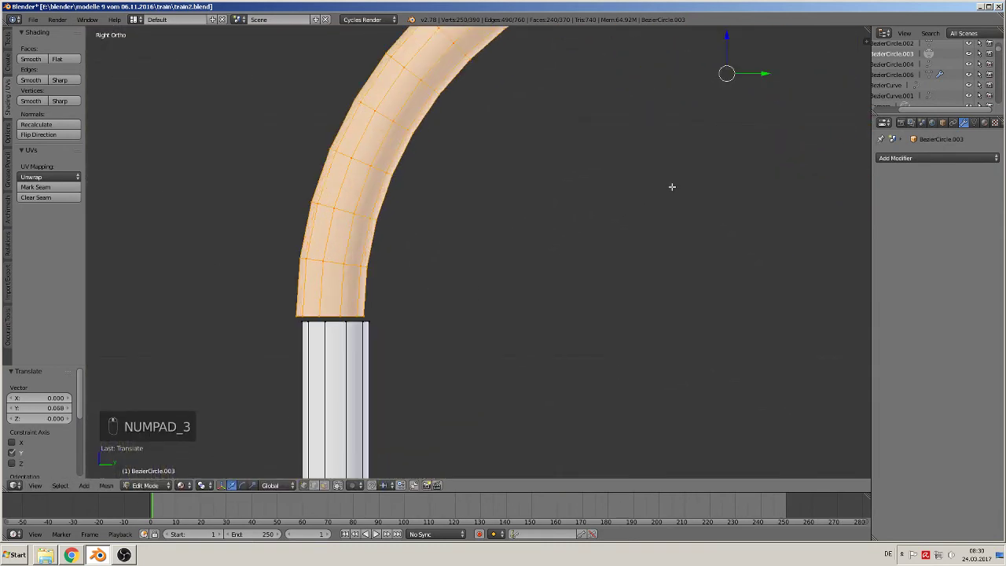
{"action": "left_click_drag", "start_coordinate": [739, 73], "coordinate": [763, 73]}
{"action": "middle_click_drag", "start_coordinate": [470, 297], "coordinate": [532, 322]}
{"action": "scroll", "coordinate": [493, 279], "scroll_direction": "down", "scroll_amount": 3}
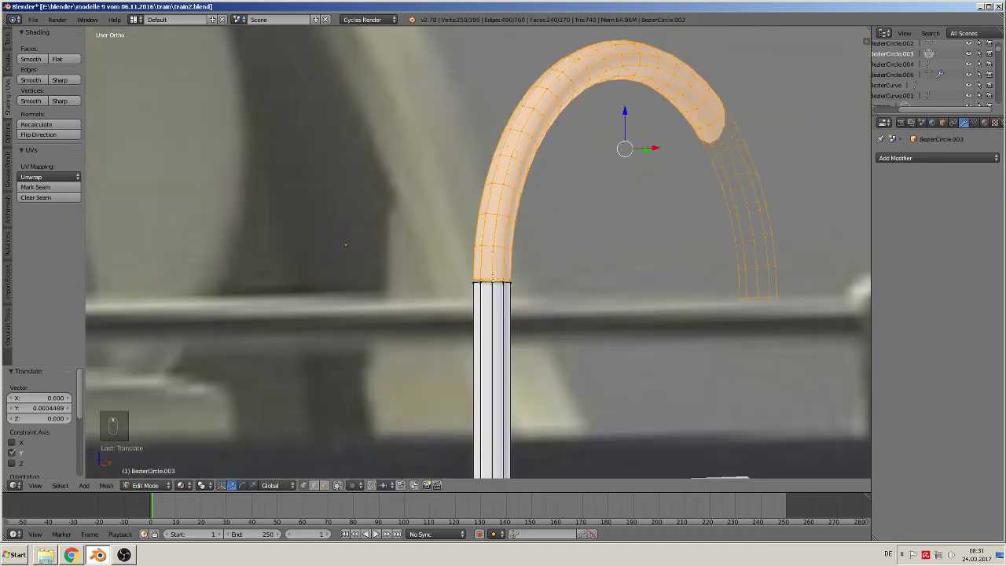
- Bridge the edge loops between the half-circle tube and the rail's upper end, and return to Object Mode
{"action": "right_click", "coordinate": [490, 282], "text": "alt"}
{"action": "right_click", "coordinate": [490, 275], "text": "alt+shift"}
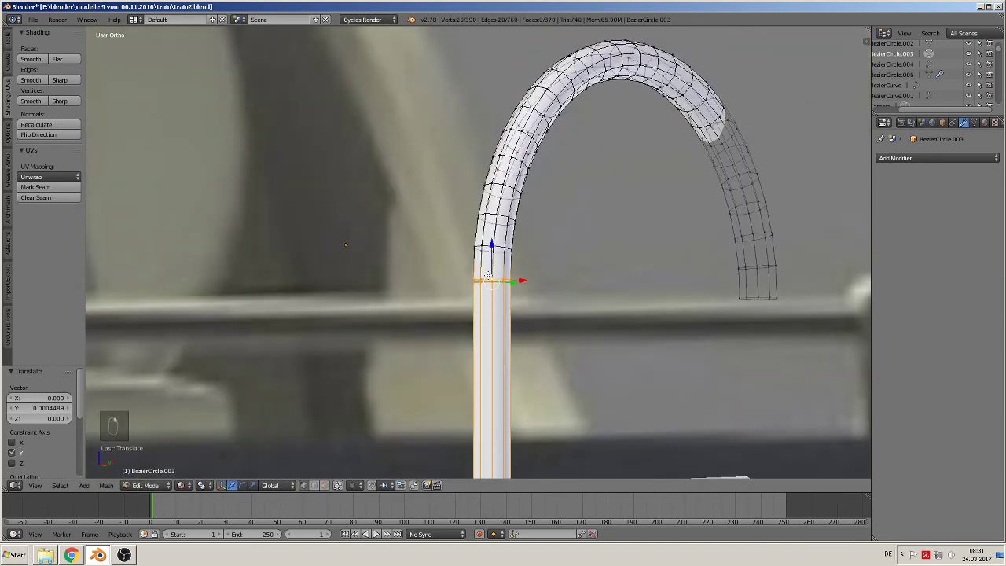
{"action": "middle_click_drag", "start_coordinate": [518, 287], "coordinate": [570, 313]}
{"action": "scroll", "coordinate": [570, 313], "scroll_direction": "up", "scroll_amount": 3}
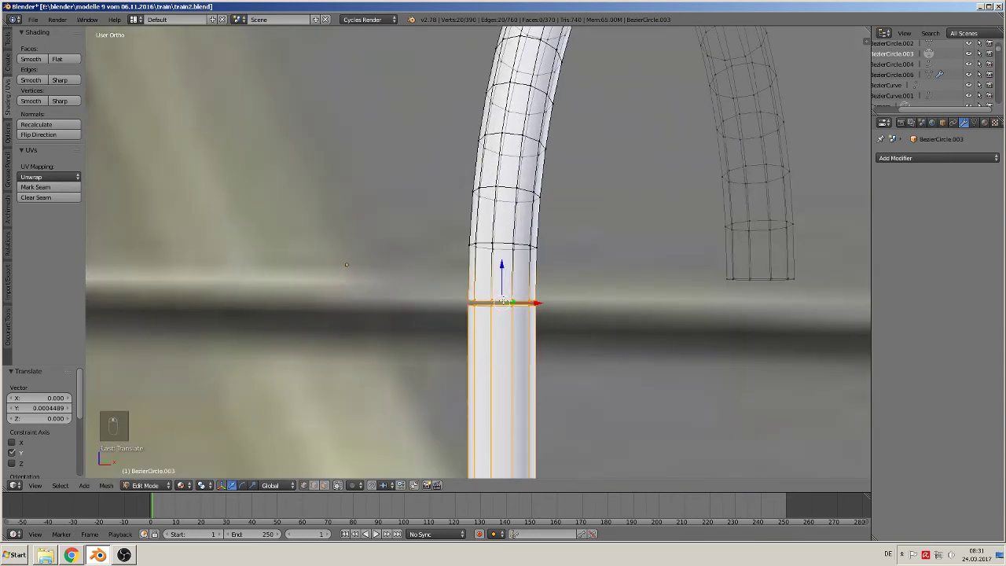
{"action": "key", "text": "space"}
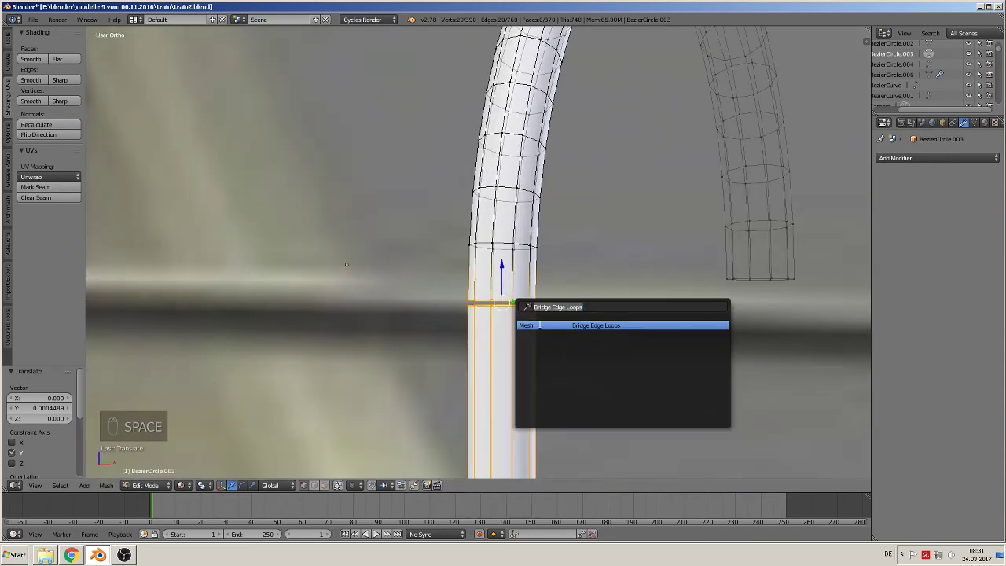
{"action": "left_click", "coordinate": [554, 326]}
{"action": "scroll", "coordinate": [539, 330], "scroll_direction": "down", "scroll_amount": 3}
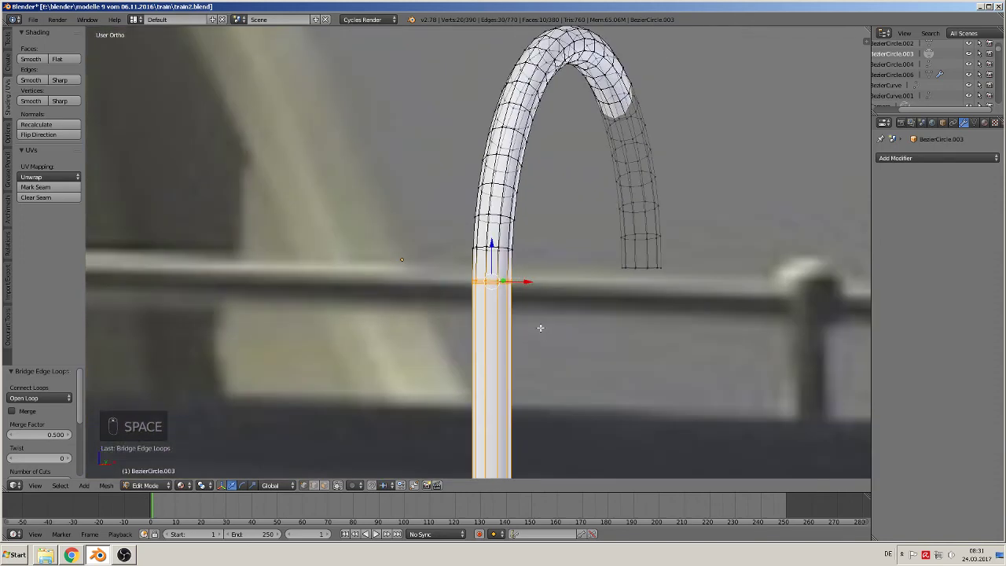
{"action": "key", "text": "Tab"}
- Move the joined side rail about -0.060 along Y
{"action": "scroll", "coordinate": [525, 322], "scroll_direction": "down", "scroll_amount": 2}
{"action": "scroll", "coordinate": [526, 324], "scroll_direction": "down", "scroll_amount": 2}
{"action": "middle_click_drag", "start_coordinate": [527, 324], "coordinate": [416, 331]}
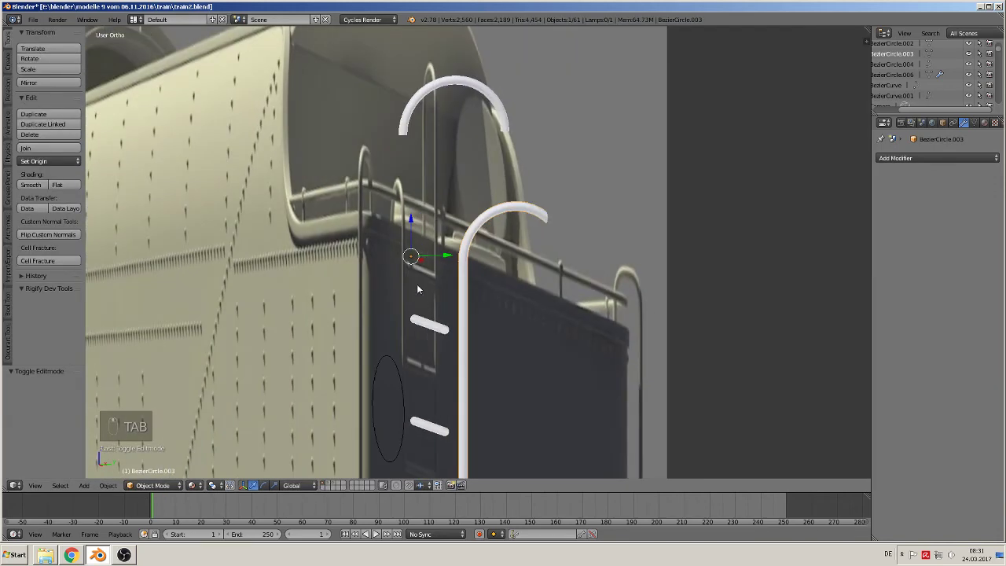
{"action": "left_click_drag", "start_coordinate": [438, 260], "coordinate": [346, 262]}
- Select the quarter-circle bend at the rail's lower end in Edit Mode
{"action": "scroll", "coordinate": [428, 294], "scroll_direction": "down", "scroll_amount": 2}
{"action": "middle_click_drag", "start_coordinate": [427, 294], "coordinate": [476, 232]}
{"action": "scroll", "coordinate": [433, 318], "scroll_direction": "down", "scroll_amount": 2}
{"action": "scroll", "coordinate": [528, 319], "scroll_direction": "down", "scroll_amount": 3}
{"action": "scroll", "coordinate": [480, 317], "scroll_direction": "up", "scroll_amount": 2}
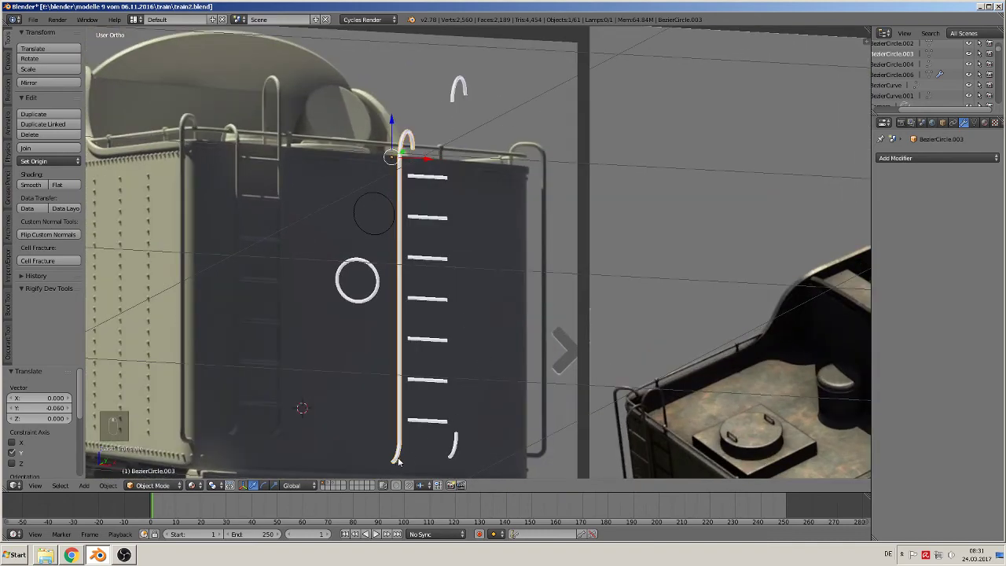
{"action": "middle_click_drag", "start_coordinate": [405, 457], "coordinate": [530, 316]}
{"action": "scroll", "coordinate": [507, 382], "scroll_direction": "up", "scroll_amount": 1}
{"action": "scroll", "coordinate": [496, 383], "scroll_direction": "up", "scroll_amount": 2}
{"action": "key", "text": "Tab"}
{"action": "middle_click_drag", "start_coordinate": [496, 388], "coordinate": [599, 324]}
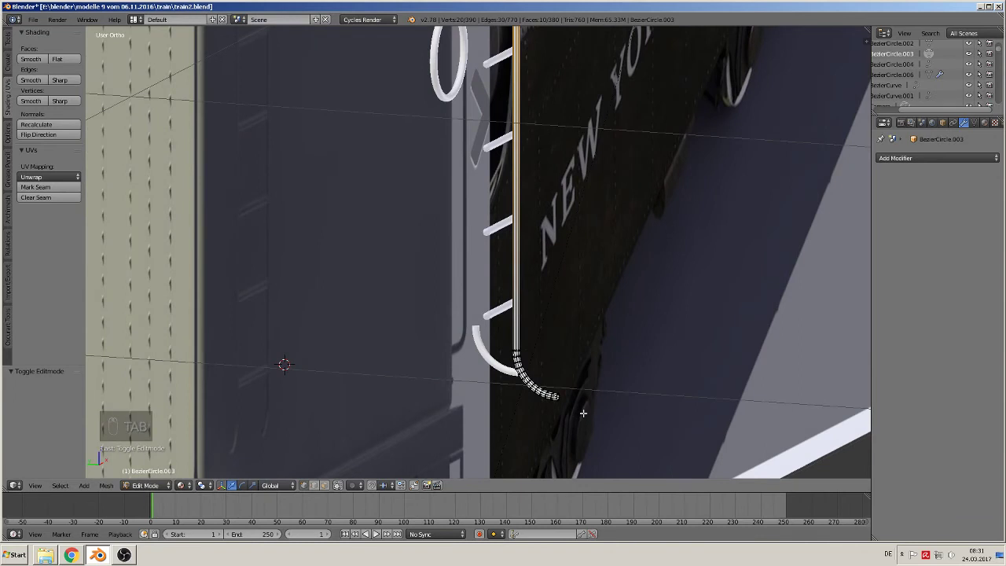
{"action": "key", "text": "a"}
{"action": "key", "text": "a"}
{"action": "key", "text": "b"}
{"action": "left_click_drag", "start_coordinate": [567, 408], "coordinate": [498, 340]}
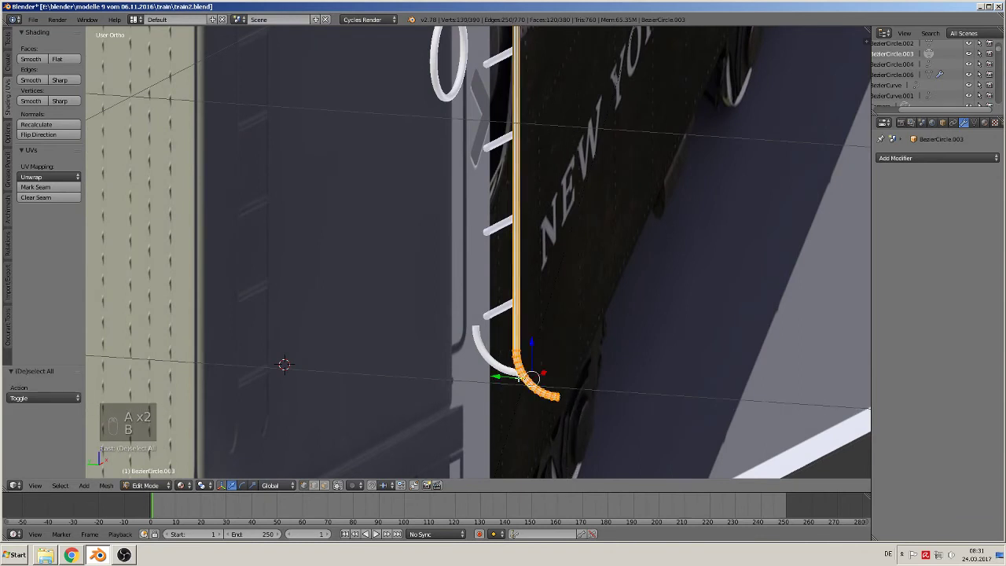
{"action": "middle_click_drag", "start_coordinate": [503, 369], "coordinate": [510, 374]}
- Try to rotate the selected quarter-circle bend 180° about the Z axis while it is attached to the rail
{"action": "key", "text": "r"}
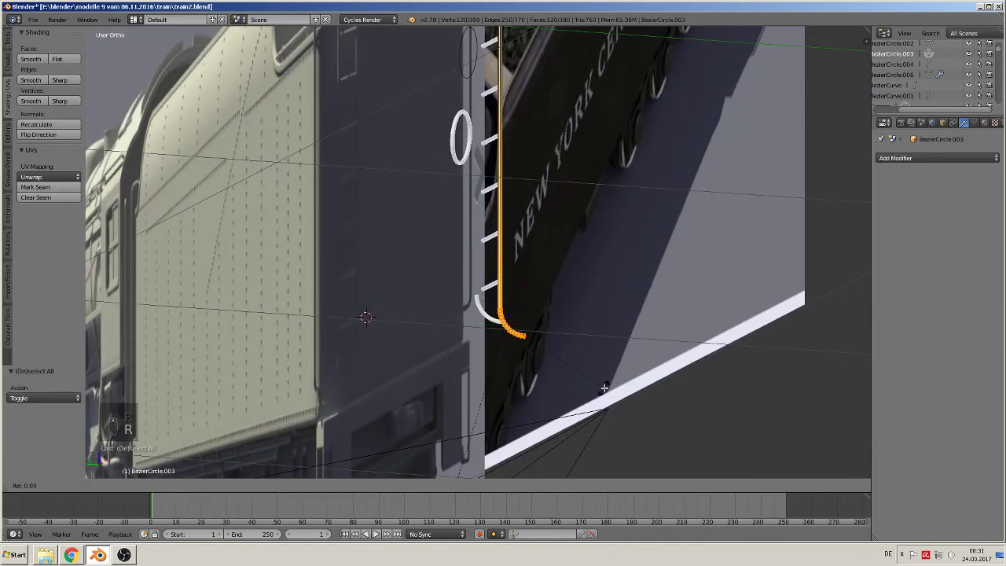
{"action": "key", "text": "z"}
{"action": "key", "text": "1"}
{"action": "key", "text": "8"}
{"action": "key", "text": "0"}
{"action": "left_click", "coordinate": [604, 388]}
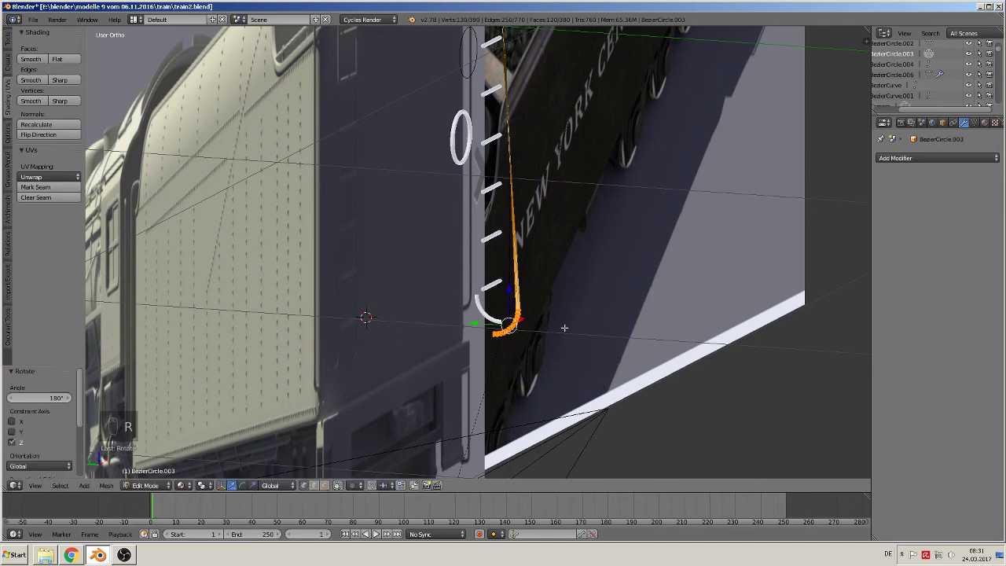
{"action": "middle_click_drag", "start_coordinate": [561, 328], "coordinate": [449, 292]}
{"action": "key", "text": "ctrl+z"}
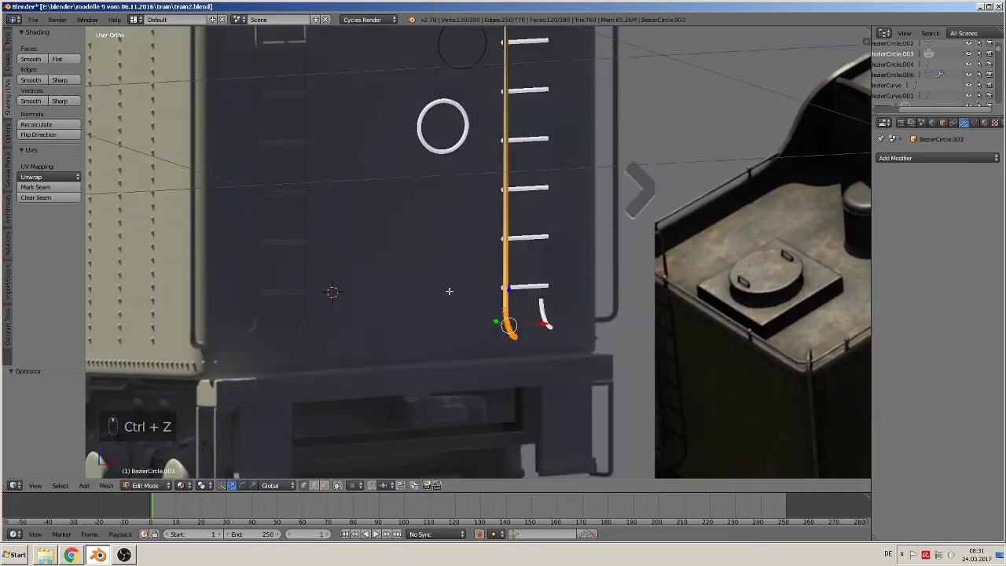
- Separate the selected quarter-circle bend from the rail into its own object and return to Object Mode
{"action": "scroll", "coordinate": [472, 301], "scroll_direction": "up", "scroll_amount": 3}
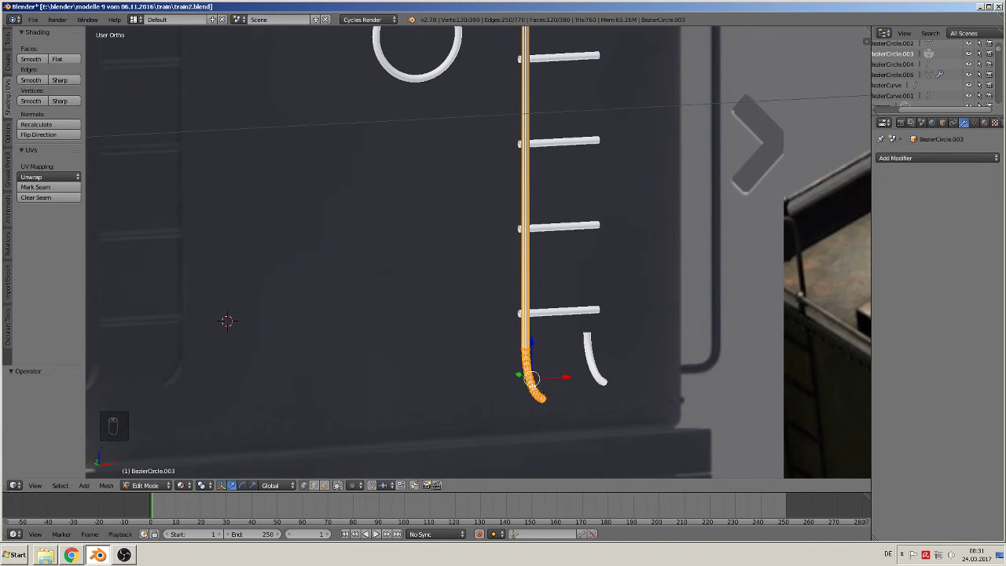
{"action": "key", "text": "p"}
{"action": "left_click", "coordinate": [531, 385]}
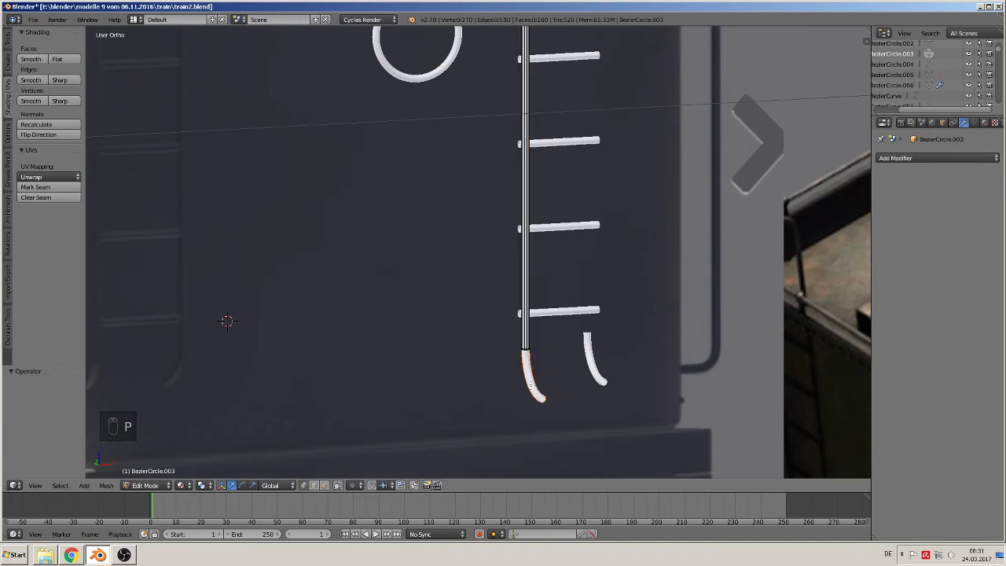
{"action": "key", "text": "Tab"}
- Rotate the separated quarter-circle tube 180° about the Z axis
{"action": "left_click", "coordinate": [539, 390]}
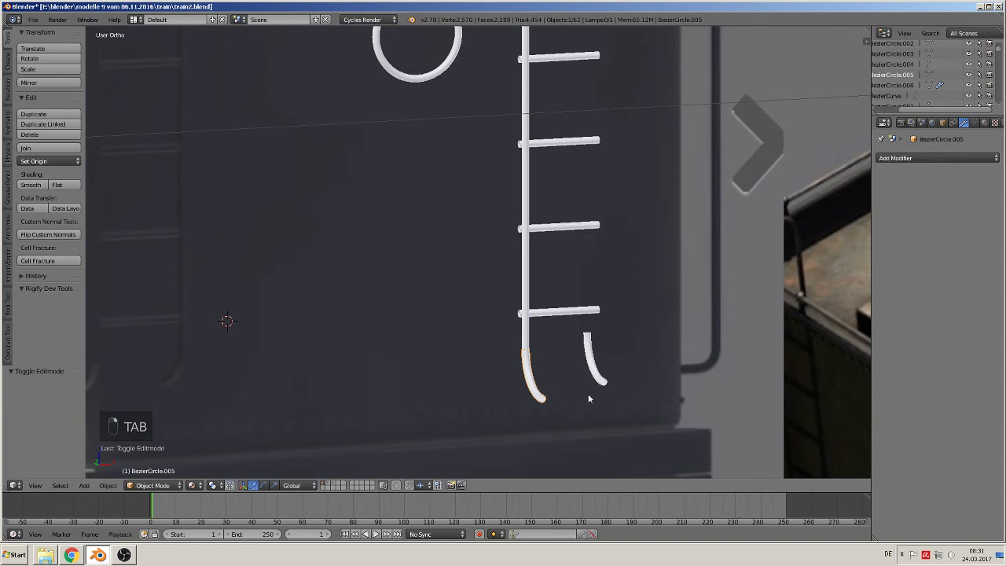
{"action": "type", "text": "rz180"}
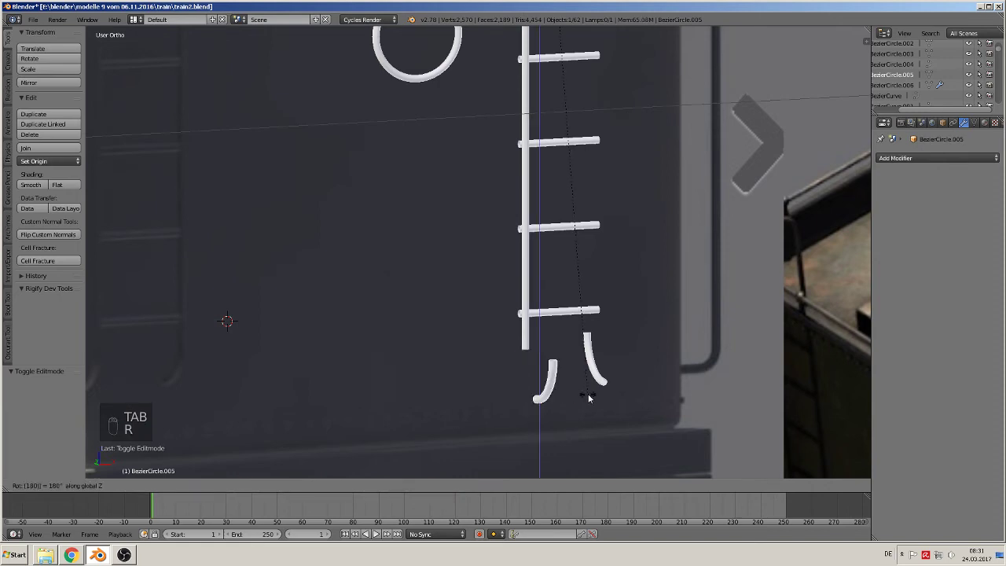
{"action": "key", "text": "Return"}
- Join the rotated quarter-circle tube with the side rail into one object
{"action": "middle_click_drag", "start_coordinate": [583, 394], "coordinate": [607, 383]}
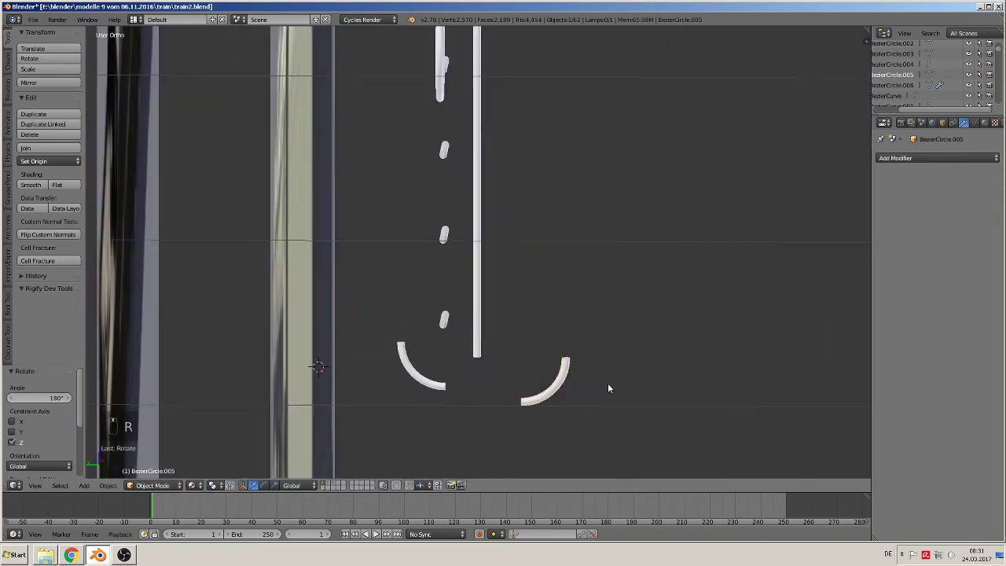
{"action": "left_click", "coordinate": [485, 310], "text": "shift"}
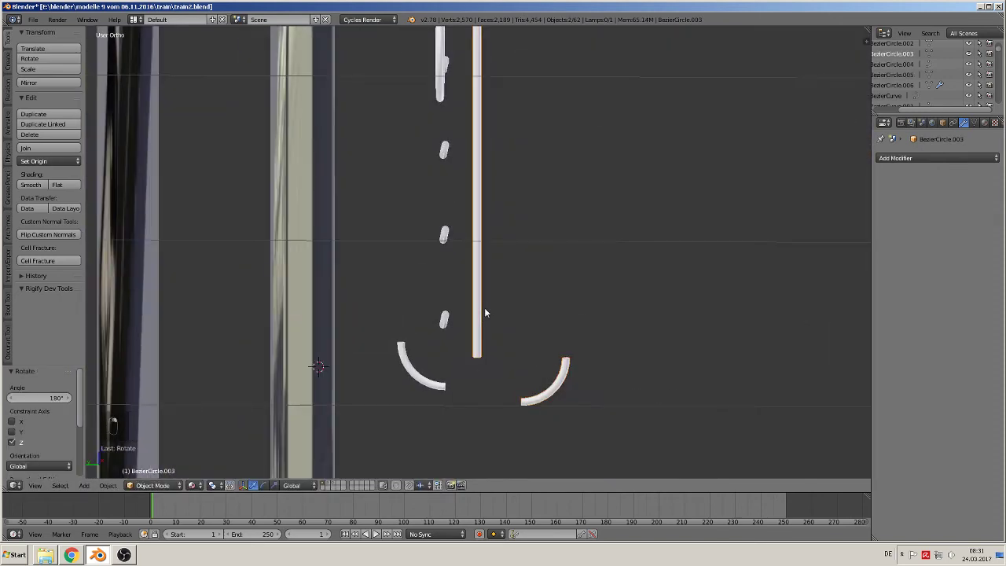
{"action": "left_click", "coordinate": [44, 150]}
- Shift the quarter-circle tube's linked geometry about 0.068 along Y under the rail, plus a fine correction of about 0.0002
{"action": "key", "text": "Tab"}
{"action": "key", "text": "l"}
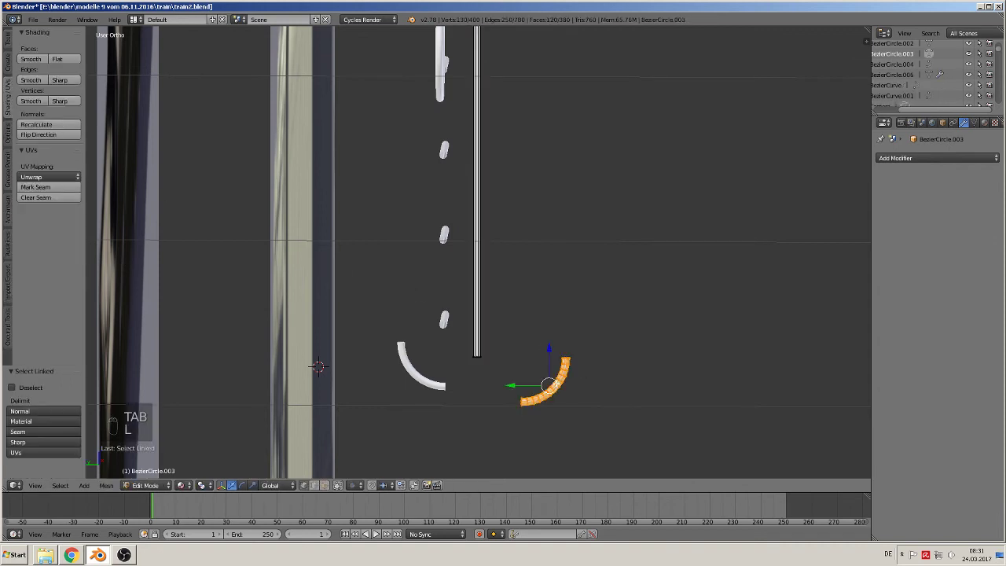
{"action": "left_click_drag", "start_coordinate": [528, 383], "coordinate": [439, 384]}
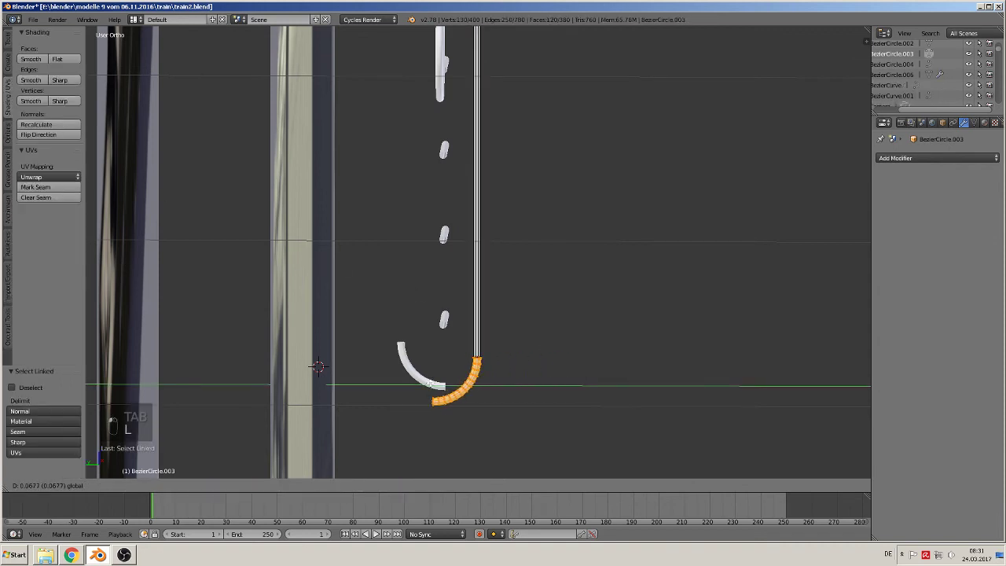
{"action": "scroll", "coordinate": [488, 384], "scroll_direction": "up", "scroll_amount": 4}
{"action": "middle_click_drag", "start_coordinate": [571, 412], "coordinate": [684, 191], "text": "shift"}
{"action": "scroll", "coordinate": [709, 275], "scroll_direction": "up", "scroll_amount": 5}
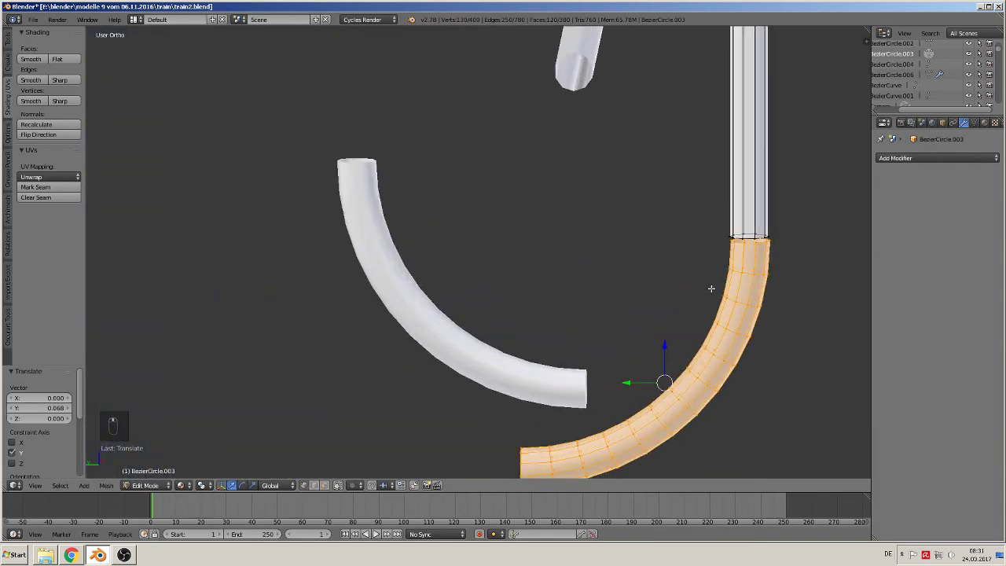
{"action": "middle_click_drag", "start_coordinate": [765, 349], "coordinate": [567, 274], "text": "shift"}
{"action": "scroll", "coordinate": [567, 272], "scroll_direction": "up", "scroll_amount": 3}
{"action": "left_click_drag", "start_coordinate": [417, 348], "coordinate": [418, 348]}
- Line up the quarter-circle tube with the rail's lower end in X and Z in the front view
{"action": "key", "text": "KP_1"}
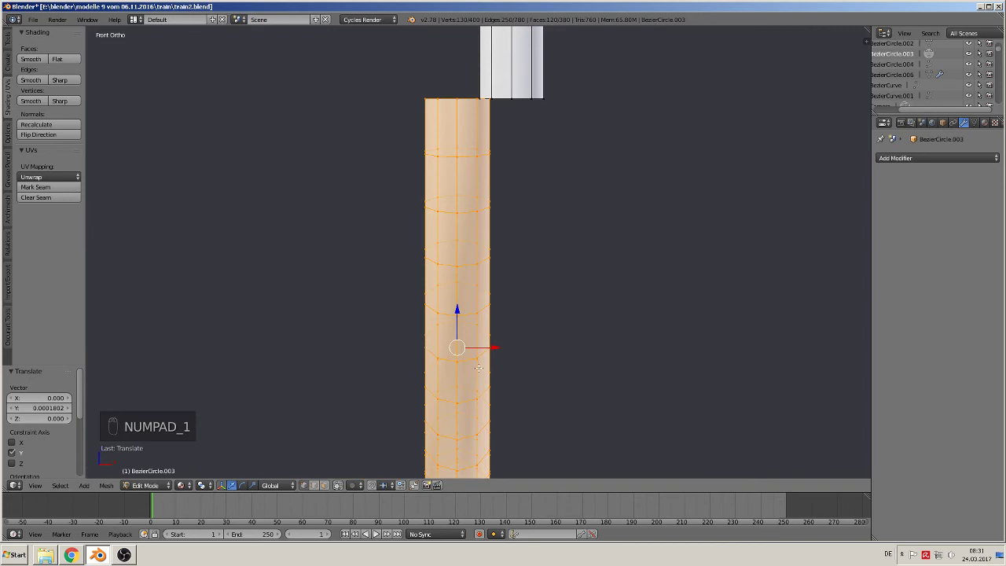
{"action": "left_click_drag", "start_coordinate": [487, 351], "coordinate": [536, 354]}
{"action": "left_click_drag", "start_coordinate": [509, 305], "coordinate": [512, 308]}
{"action": "left_click_drag", "start_coordinate": [545, 351], "coordinate": [548, 348]}
- Bridge the edge loops between the quarter-circle tube and the lower end of the side rail
{"action": "key", "text": "KP_3"}
{"action": "right_click", "coordinate": [368, 102], "text": "alt"}
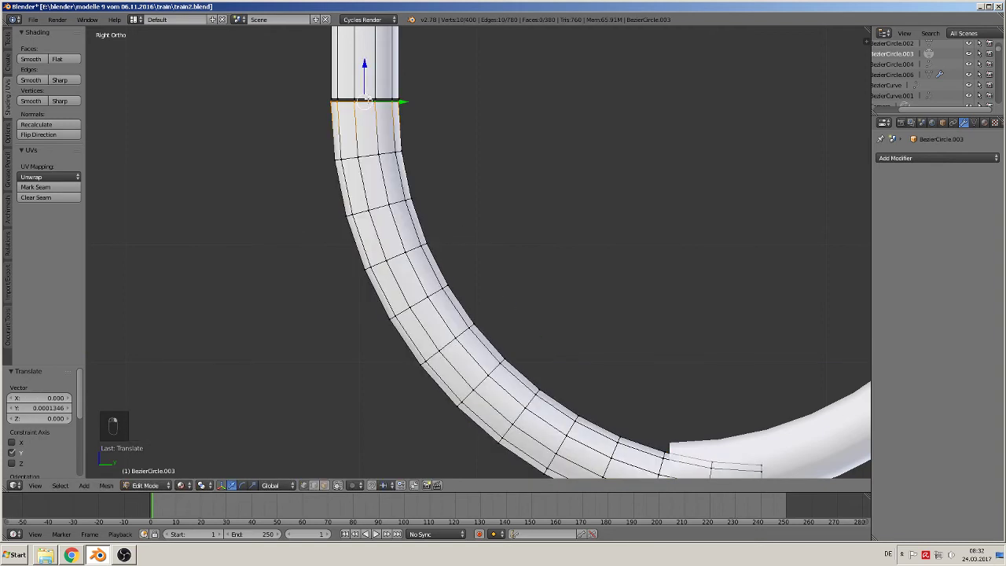
{"action": "key", "text": "space"}
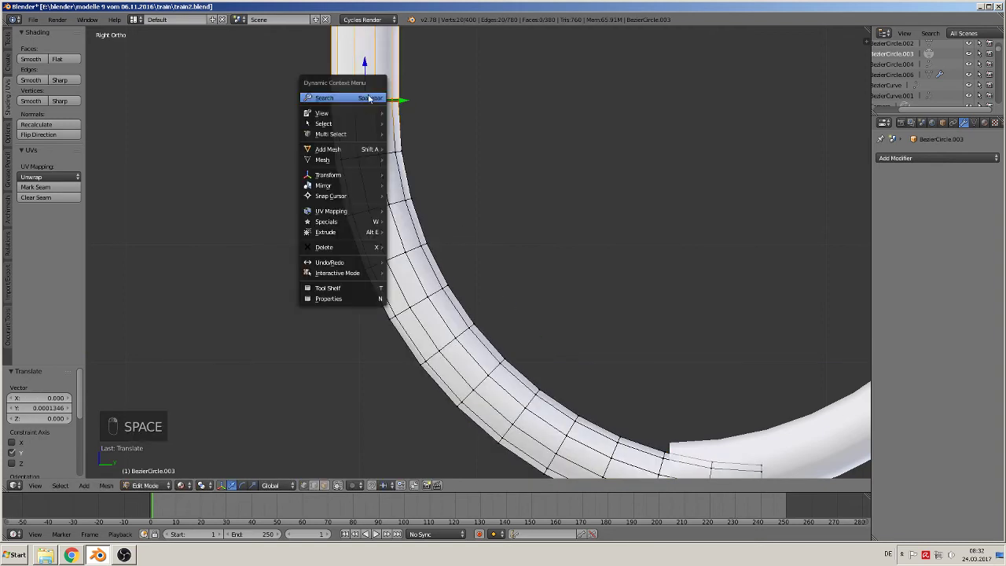
{"action": "left_click", "coordinate": [370, 98]}
{"action": "left_click", "coordinate": [444, 114]}
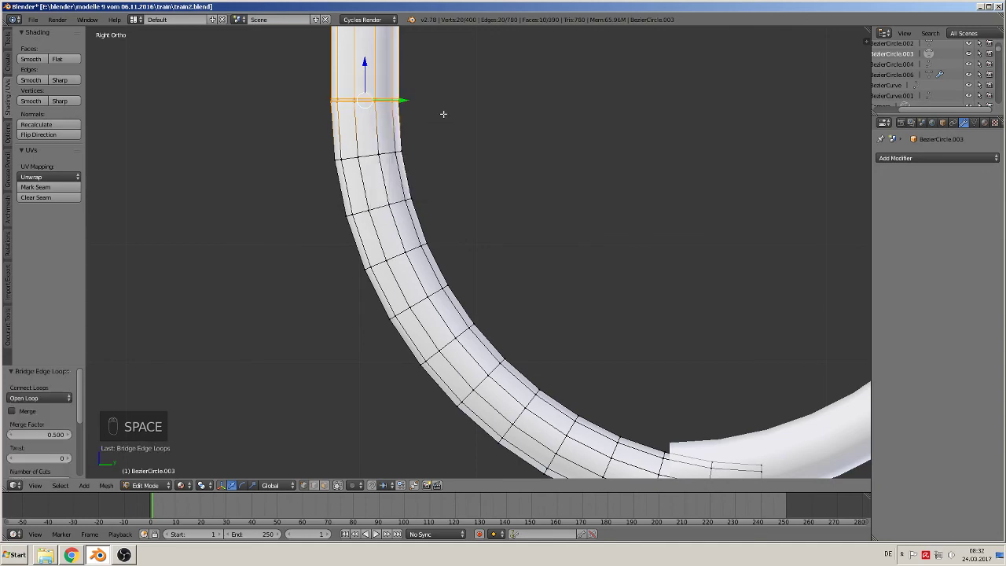
{"action": "scroll", "coordinate": [492, 202], "scroll_direction": "down", "scroll_amount": 8}
{"action": "key", "text": "Tab"}
- Delete the leftover tube arc beside the rail's lower bend
{"action": "scroll", "coordinate": [501, 213], "scroll_direction": "down", "scroll_amount": 8}
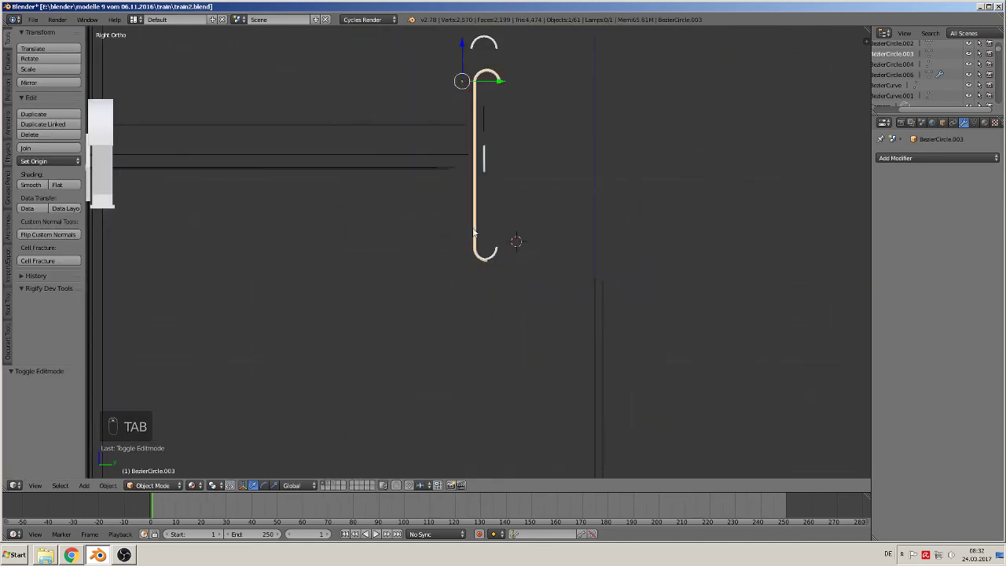
{"action": "middle_click_drag", "start_coordinate": [460, 205], "coordinate": [418, 283], "text": "shift"}
{"action": "middle_click_drag", "start_coordinate": [418, 256], "coordinate": [472, 260]}
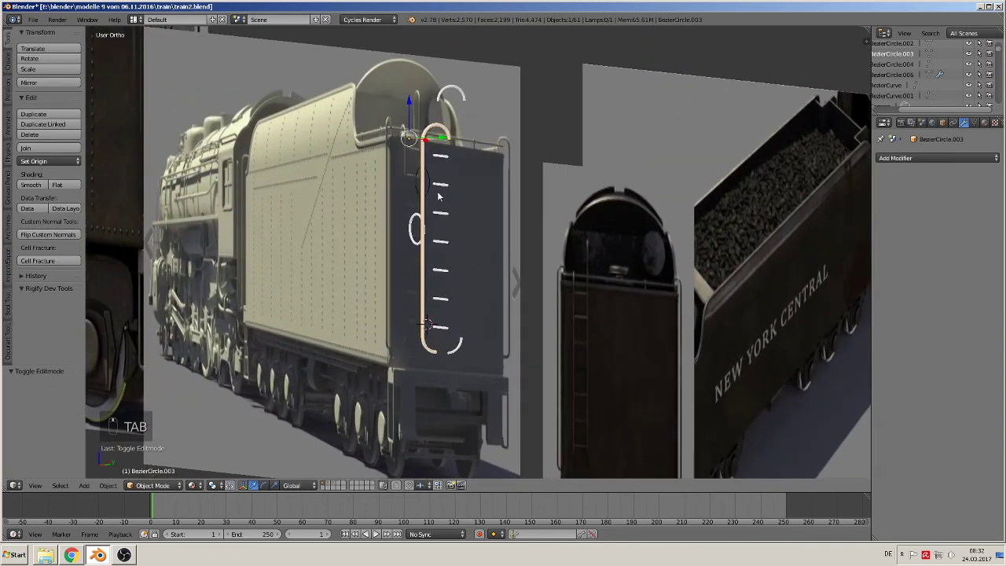
{"action": "scroll", "coordinate": [464, 330], "scroll_direction": "up", "scroll_amount": 3}
{"action": "right_click", "coordinate": [449, 393]}
{"action": "key", "text": "x"}
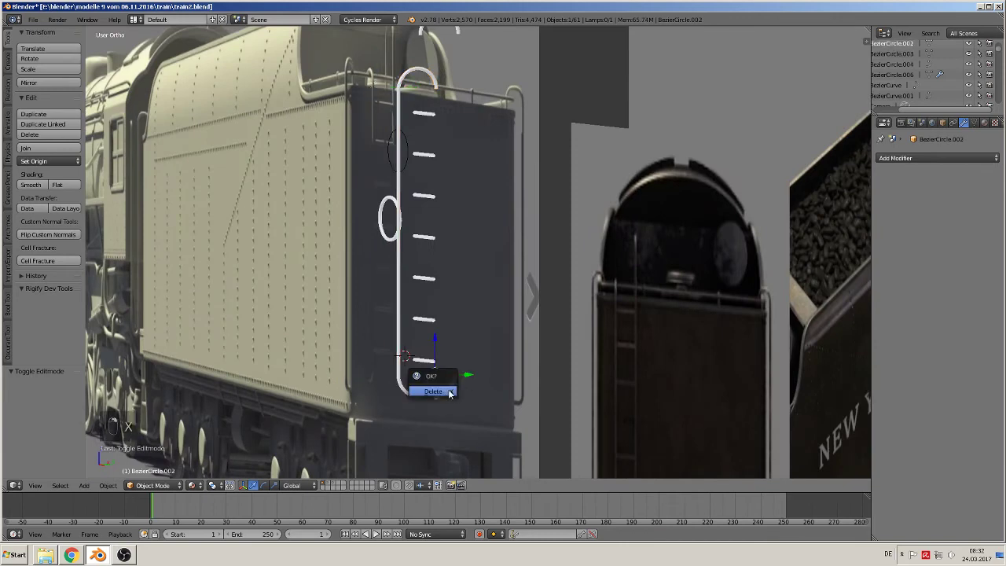
{"action": "left_click", "coordinate": [448, 385]}
- Delete the leftover half-circle tube above the ladder
{"action": "right_click", "coordinate": [424, 33]}
{"action": "key", "text": "x"}
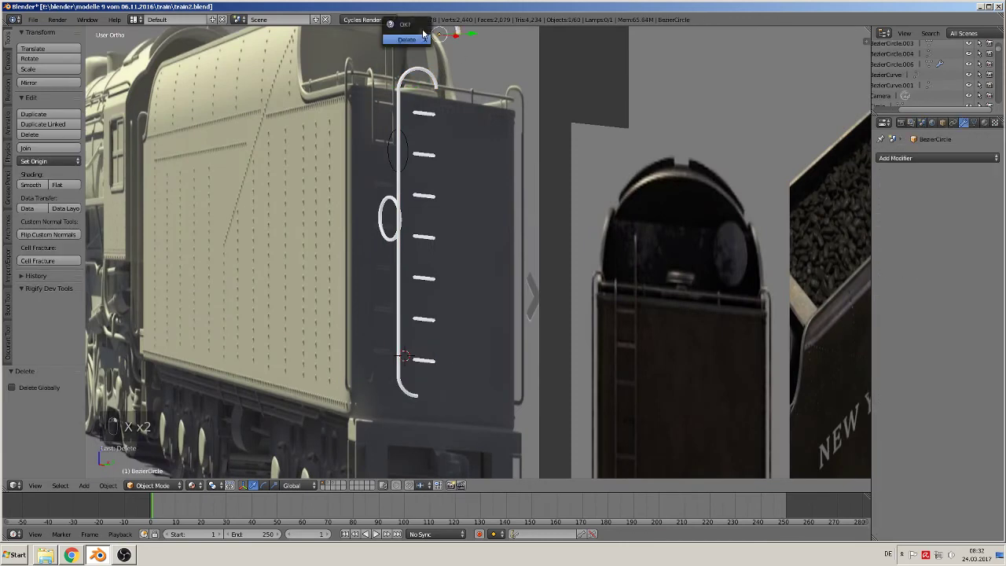
{"action": "middle_click_drag", "start_coordinate": [404, 184], "coordinate": [414, 188]}
{"action": "scroll", "coordinate": [430, 154], "scroll_direction": "down", "scroll_amount": 2}
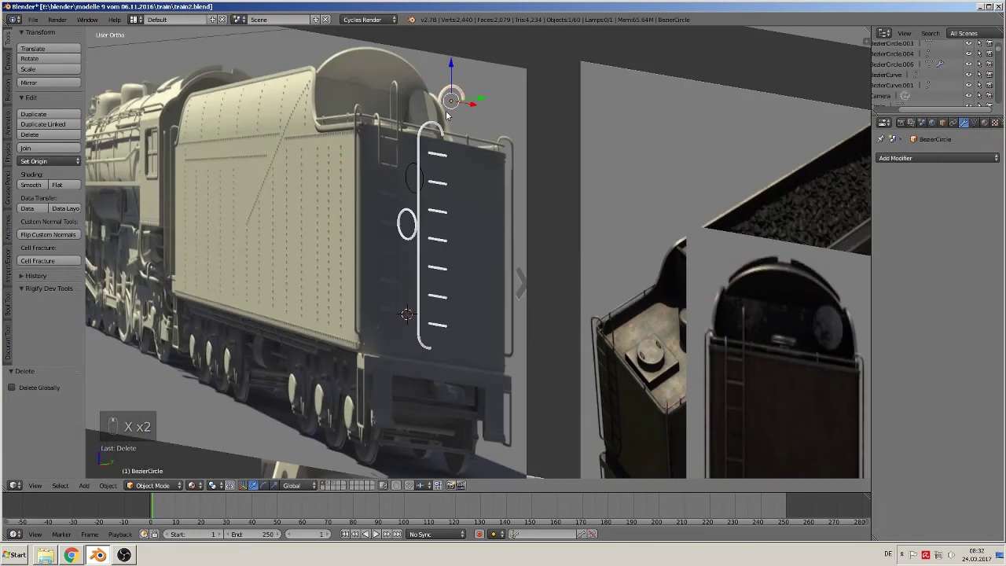
{"action": "key", "text": "x"}
{"action": "left_click", "coordinate": [448, 102]}
- Duplicate the finished side rail and move the copy about 0.082 along X to the other side of the rungs
{"action": "right_click", "coordinate": [427, 126]}
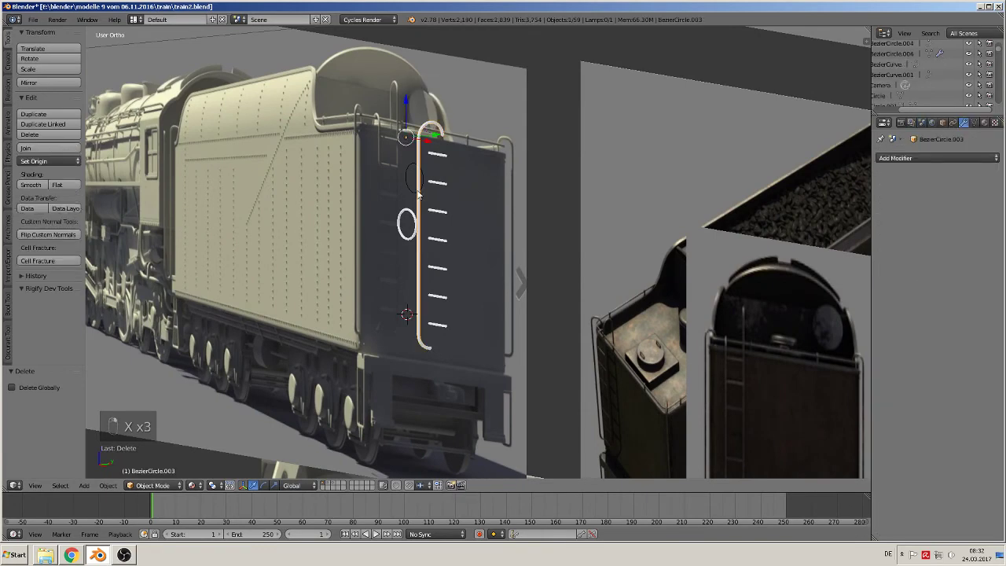
{"action": "key", "text": "shift+d"}
{"action": "middle_click_drag", "start_coordinate": [418, 159], "coordinate": [463, 154]}
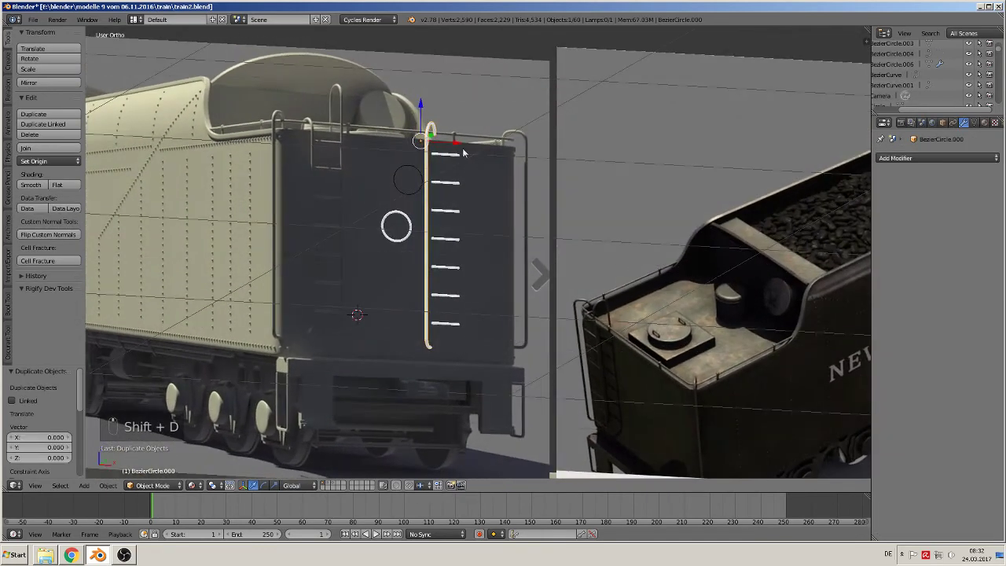
{"action": "left_click", "coordinate": [485, 145]}
- Raise the upper hook end of the duplicated rail about 0.073 along Z, stretching its straight section
{"action": "scroll", "coordinate": [477, 149], "scroll_direction": "up", "scroll_amount": 3}
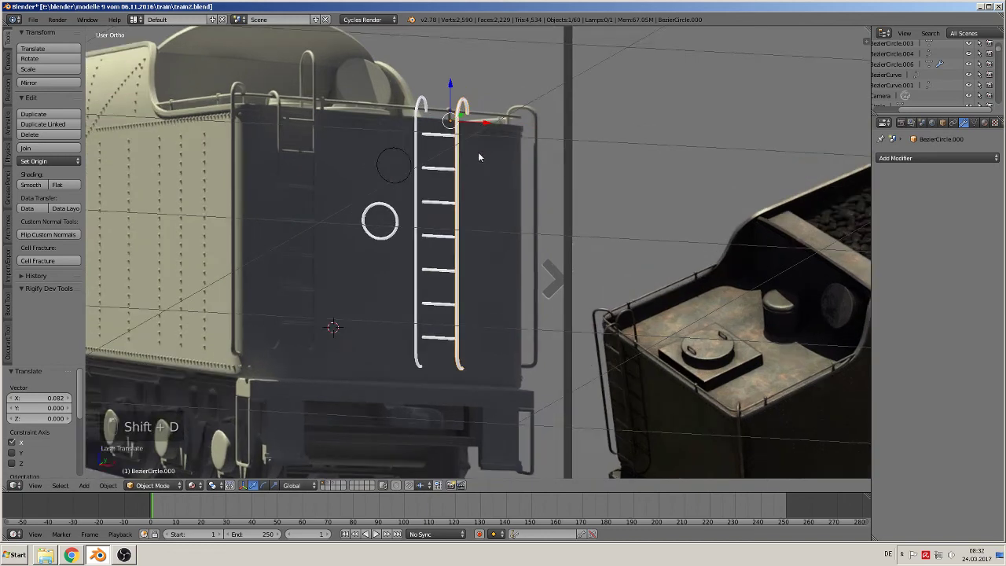
{"action": "middle_click_drag", "start_coordinate": [469, 141], "coordinate": [489, 213]}
{"action": "key", "text": "Tab"}
{"action": "key", "text": "a"}
{"action": "key", "text": "a"}
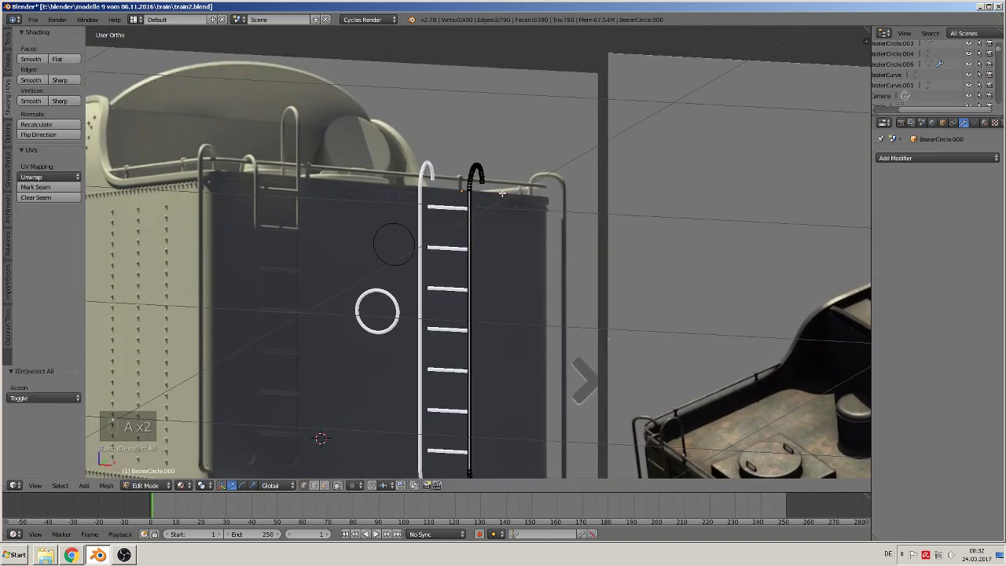
{"action": "key", "text": "b"}
{"action": "left_click_drag", "start_coordinate": [488, 459], "coordinate": [451, 144]}
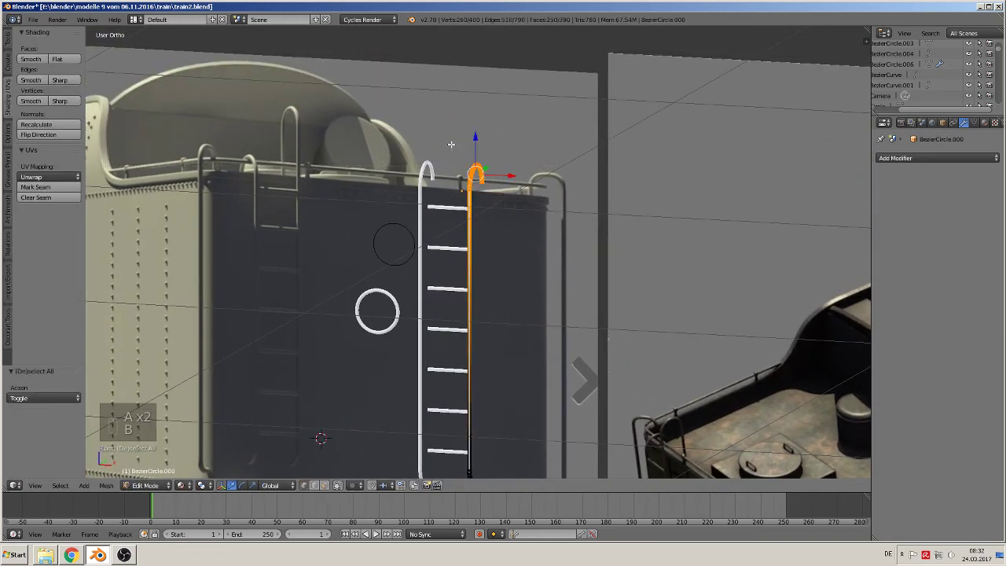
{"action": "key", "text": "g"}
{"action": "key", "text": "z"}
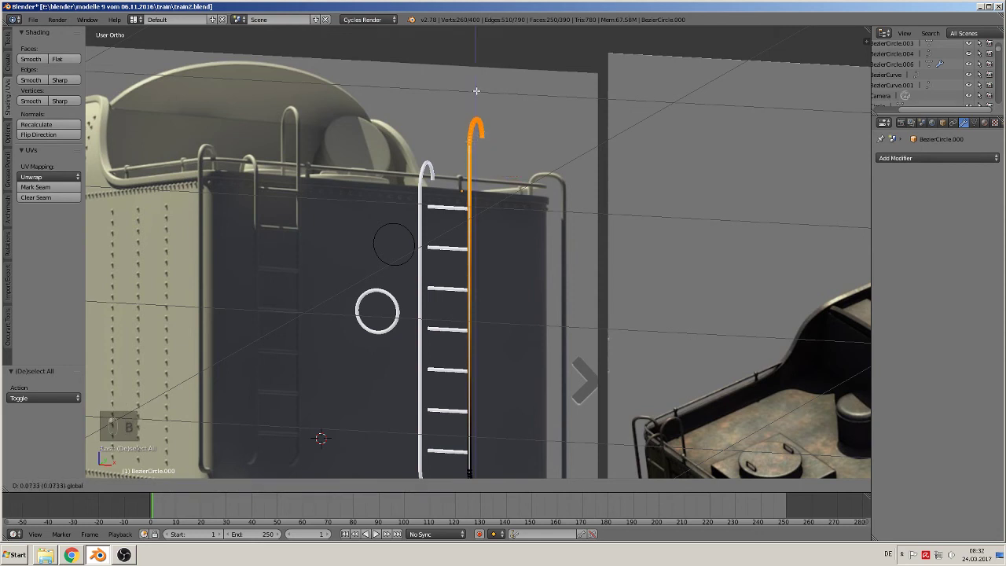
{"action": "left_click", "coordinate": [475, 92]}
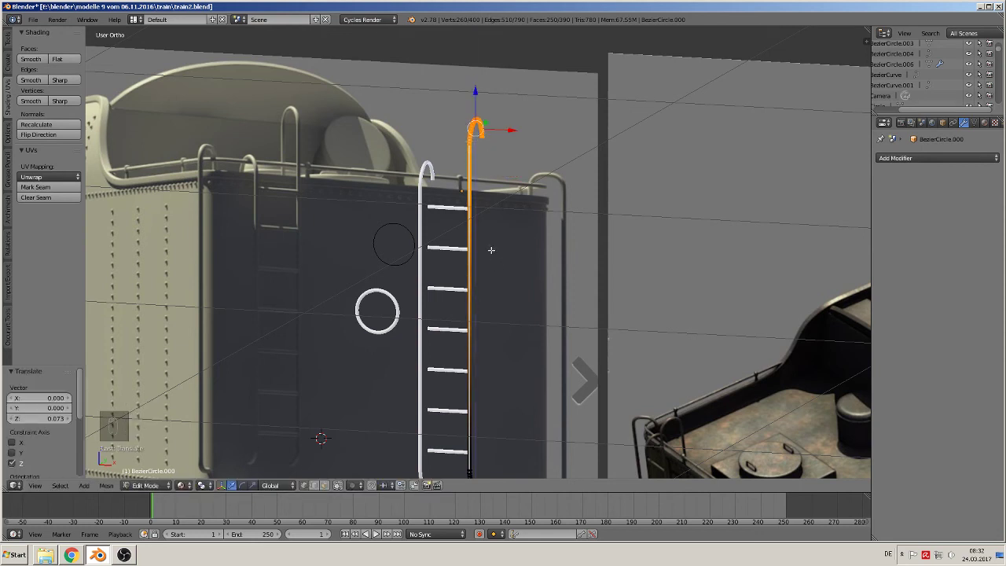
- Extrude the open end loop of the duplicated rail's hook about 0.061 downward along Z
{"action": "right_click", "coordinate": [484, 137], "text": "alt"}
{"action": "scroll", "coordinate": [503, 151], "scroll_direction": "up", "scroll_amount": 2}
{"action": "middle_click_drag", "start_coordinate": [502, 176], "coordinate": [470, 297], "text": "shift"}
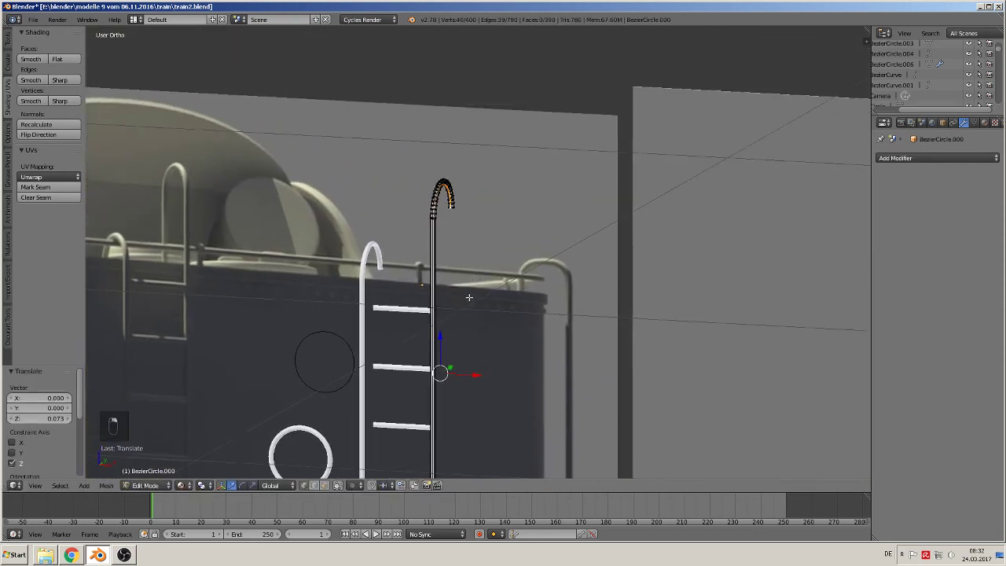
{"action": "scroll", "coordinate": [417, 236], "scroll_direction": "up", "scroll_amount": 5}
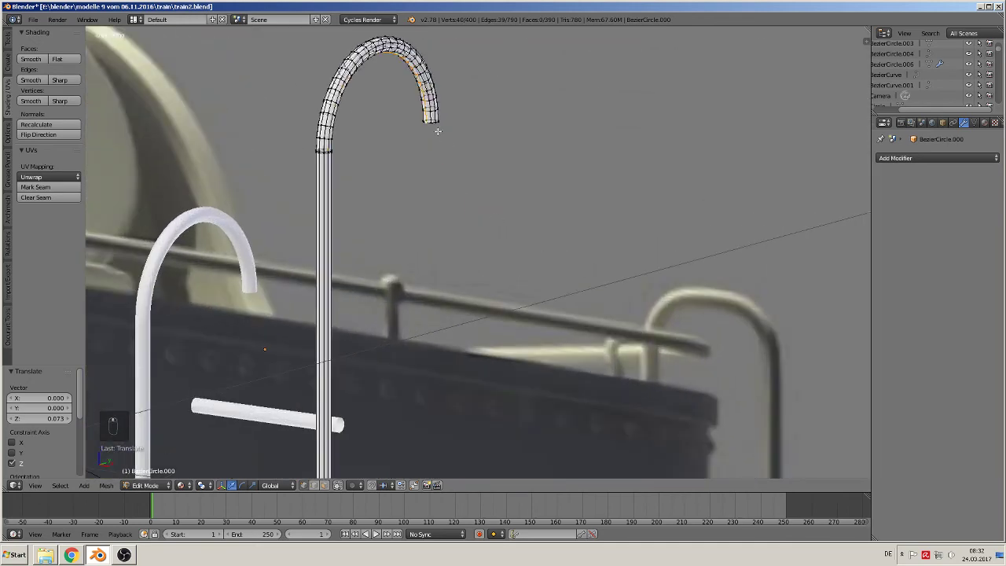
{"action": "right_click", "coordinate": [432, 123], "text": "alt"}
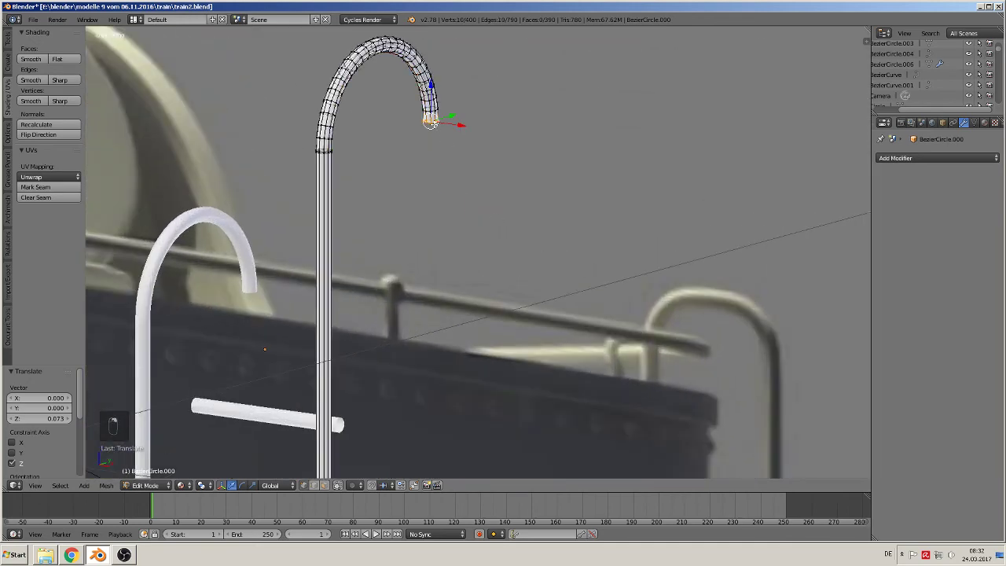
{"action": "key", "text": "e"}
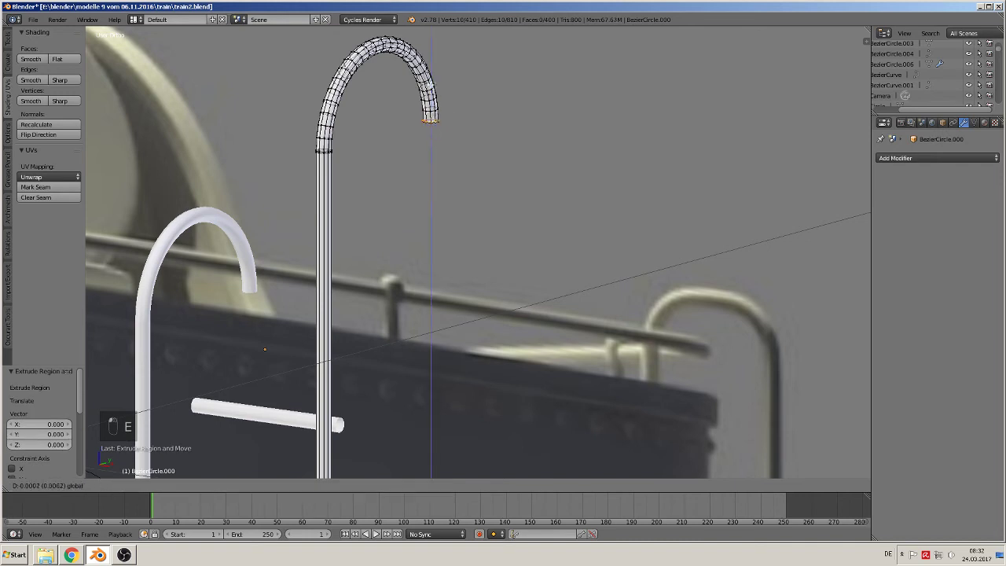
{"action": "left_click_drag", "start_coordinate": [412, 248], "coordinate": [412, 249]}
- Extrude the open end loop of the original, shorter rail's hook about 0.025 downward along Z
{"action": "middle_click_drag", "start_coordinate": [296, 258], "coordinate": [504, 120], "text": "shift"}
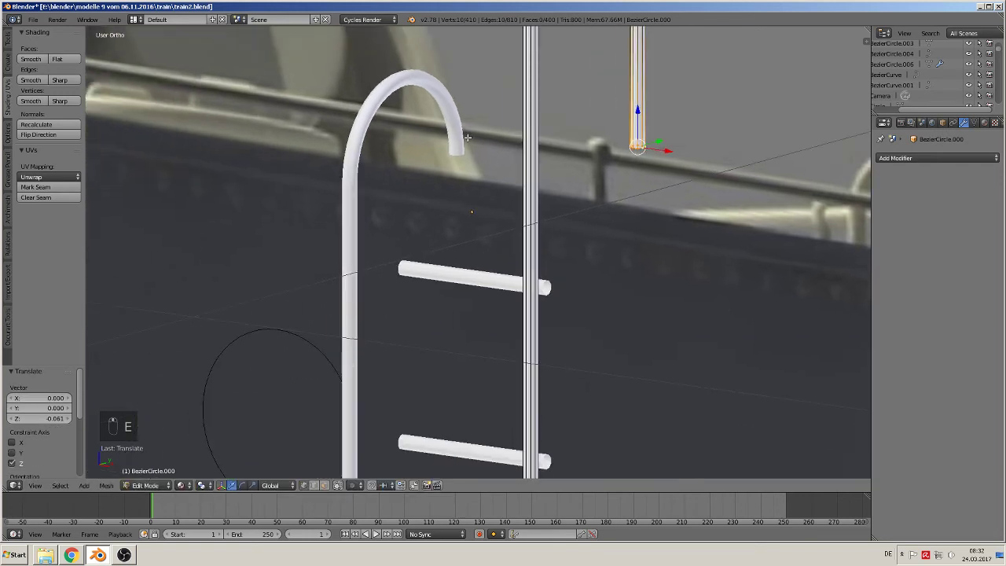
{"action": "key", "text": "Tab"}
{"action": "right_click", "coordinate": [448, 128]}
{"action": "key", "text": "Tab"}
{"action": "right_click", "coordinate": [455, 153], "text": "alt"}
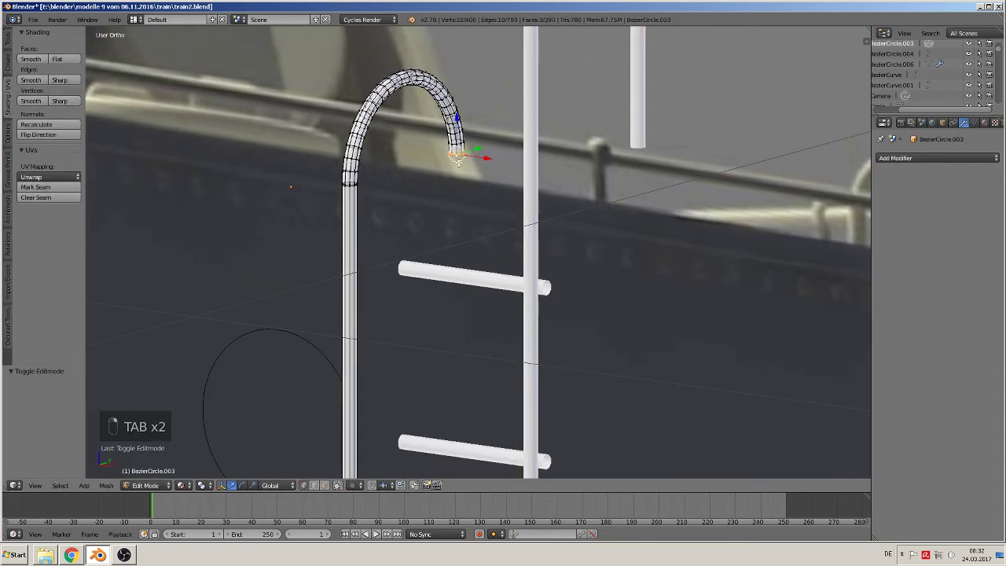
{"action": "key", "text": "e"}
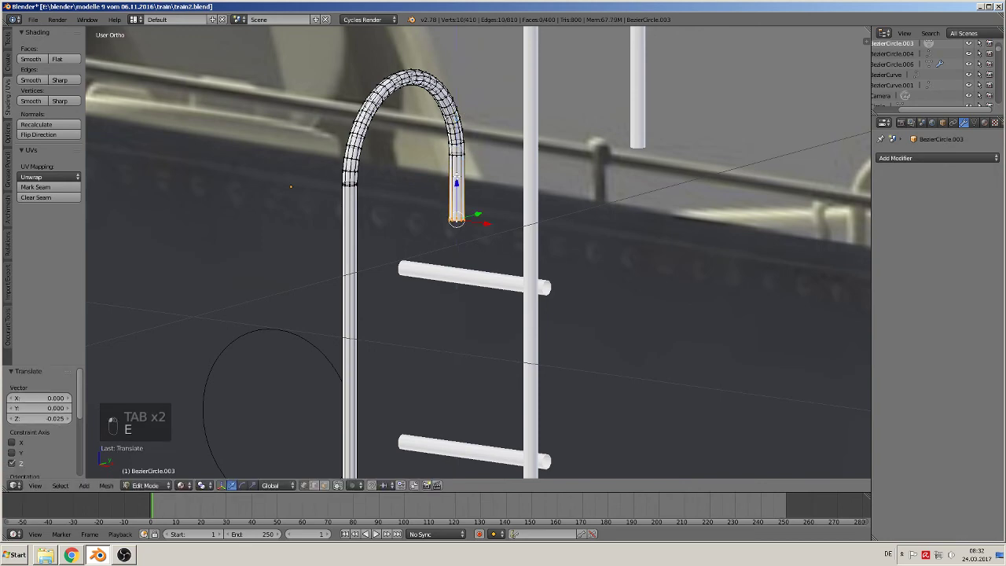
{"action": "left_click", "coordinate": [503, 240]}
{"action": "key", "text": "Tab"}
- Move the arrayed rungs about -0.027 along Y in the side view to line them up with the rails
{"action": "scroll", "coordinate": [518, 250], "scroll_direction": "down", "scroll_amount": 5}
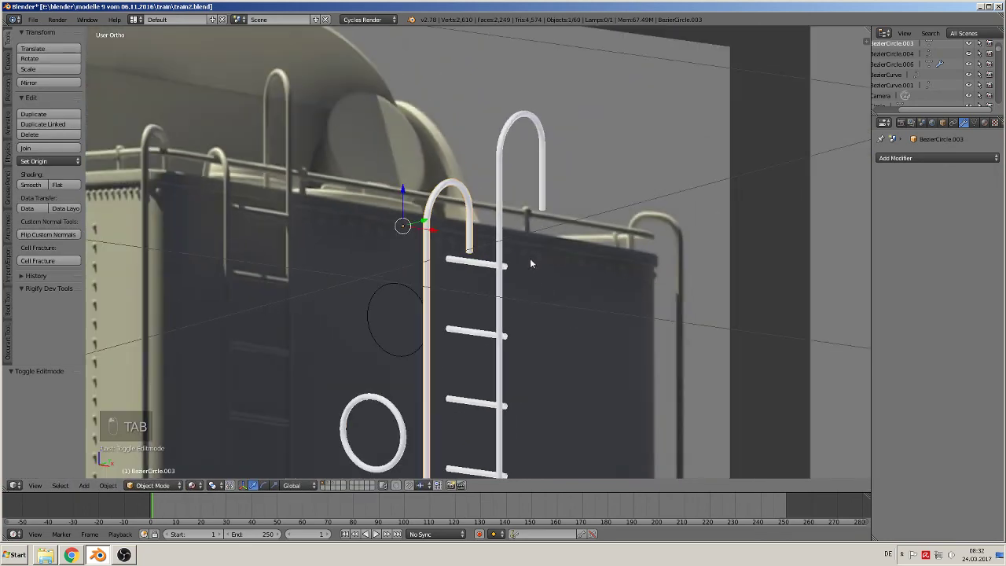
{"action": "key", "text": "KP_3"}
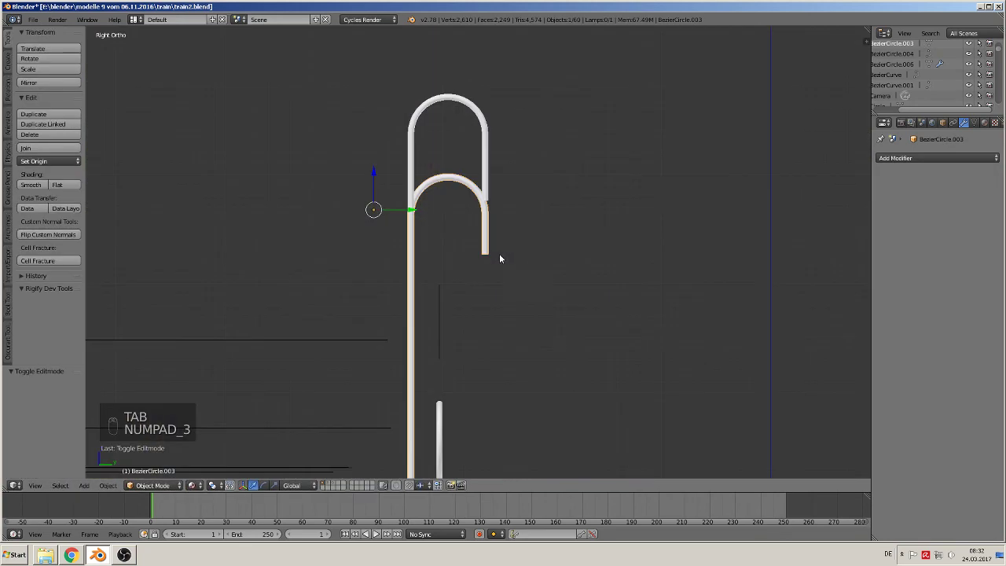
{"action": "scroll", "coordinate": [479, 299], "scroll_direction": "up", "scroll_amount": 5}
{"action": "scroll", "coordinate": [544, 226], "scroll_direction": "down", "scroll_amount": 4}
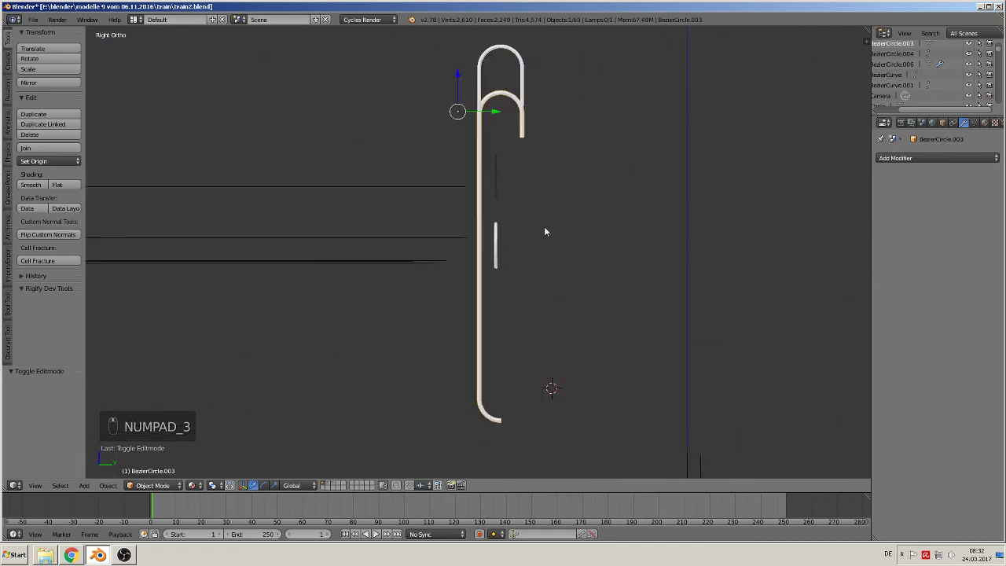
{"action": "right_click", "coordinate": [494, 255]}
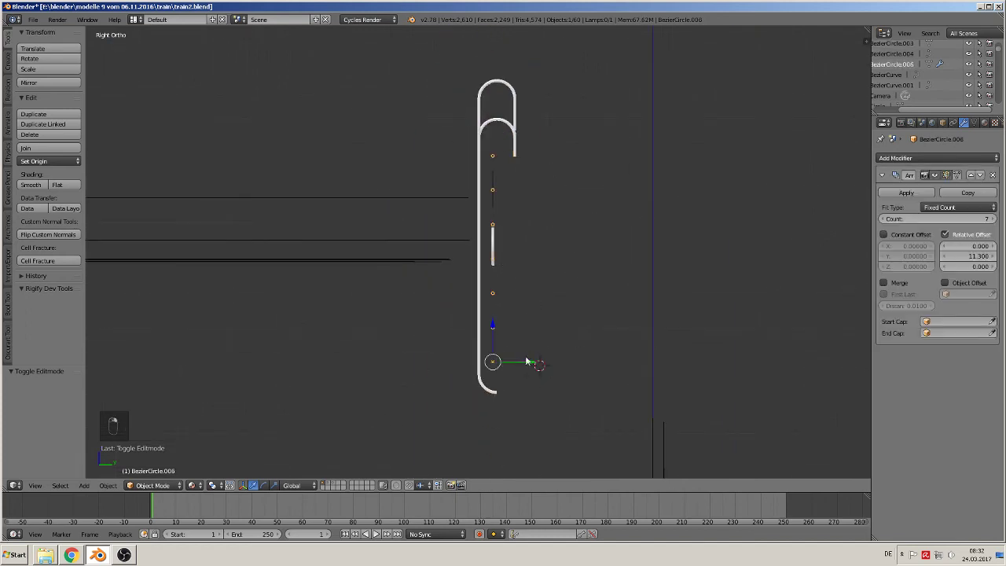
{"action": "key", "text": "g"}
{"action": "key", "text": "y"}
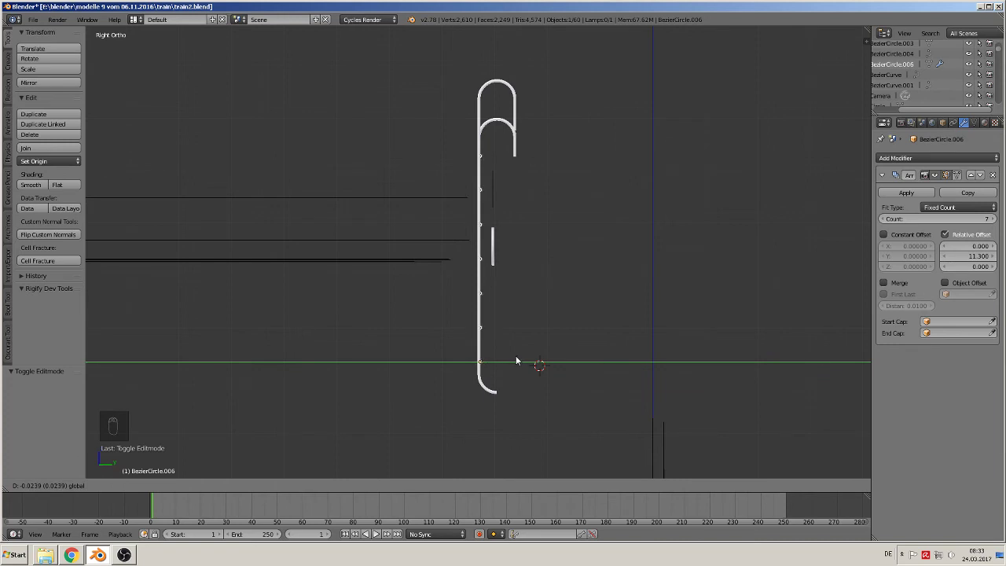
{"action": "left_click", "coordinate": [514, 354]}
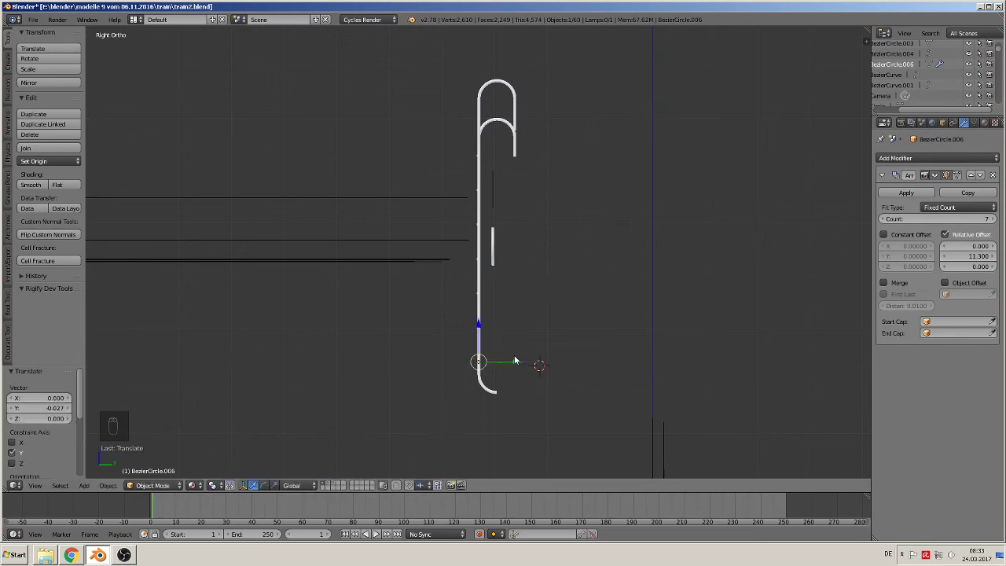
- Shift the rungs about -0.006 along X onto the original rail, and the duplicated rail about -0.016 along X against their other ends
{"action": "middle_click_drag", "start_coordinate": [514, 355], "coordinate": [569, 303]}
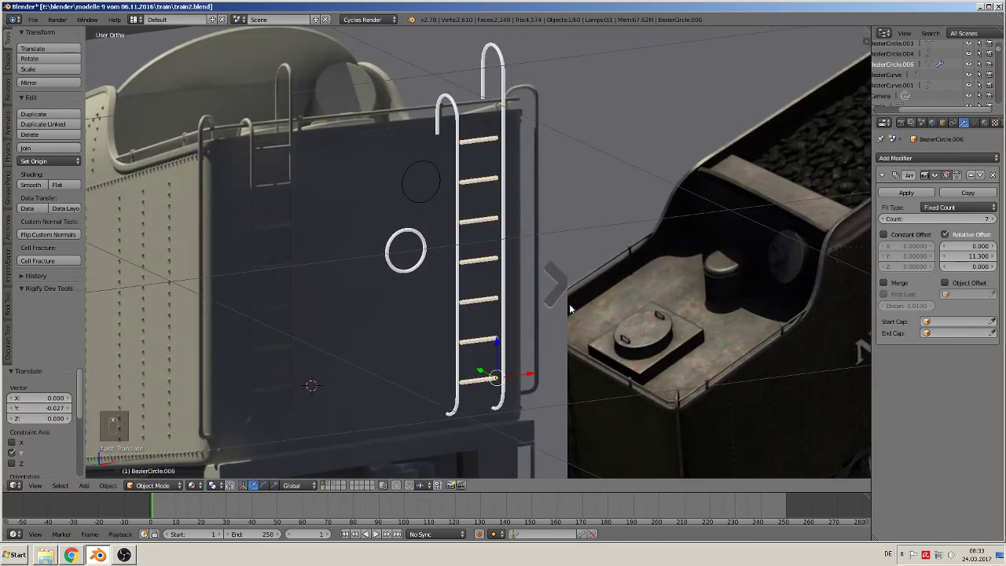
{"action": "scroll", "coordinate": [566, 294], "scroll_direction": "up", "scroll_amount": 5}
{"action": "key", "text": "KP_1"}
{"action": "scroll", "coordinate": [584, 404], "scroll_direction": "down", "scroll_amount": 3}
{"action": "key", "text": "g"}
{"action": "key", "text": "x"}
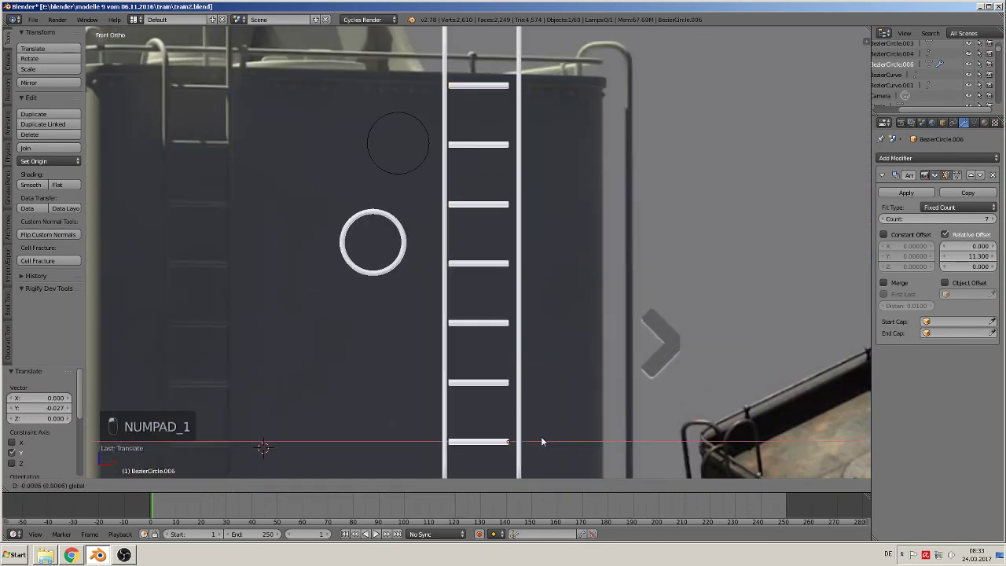
{"action": "left_click", "coordinate": [536, 435]}
{"action": "right_click", "coordinate": [521, 349]}
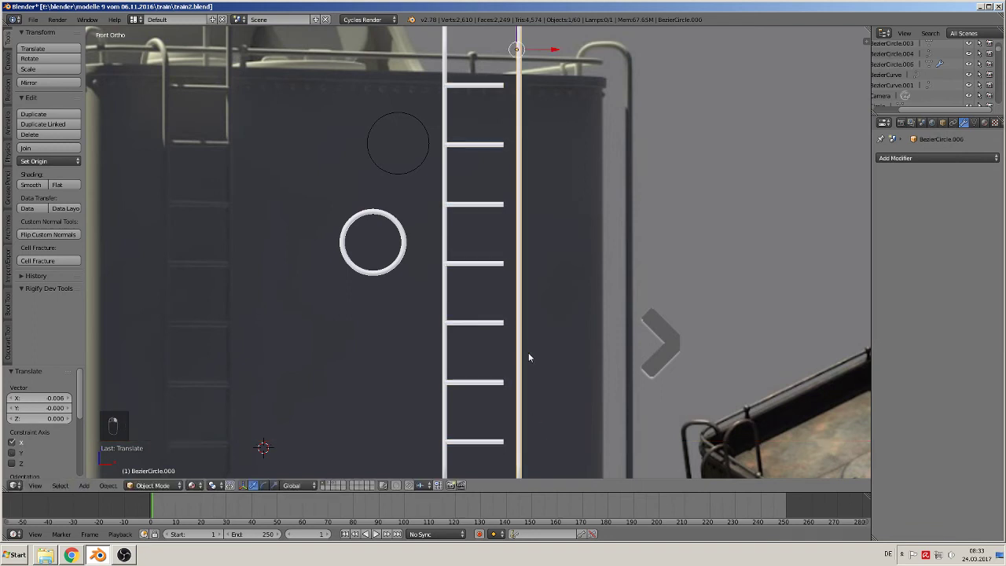
{"action": "left_click_drag", "start_coordinate": [544, 54], "coordinate": [530, 49]}
- Apply the Array modifier on the ladder's rungs so they become real geometry
{"action": "scroll", "coordinate": [543, 101], "scroll_direction": "down", "scroll_amount": 3}
{"action": "middle_click_drag", "start_coordinate": [526, 139], "coordinate": [478, 162]}
{"action": "scroll", "coordinate": [494, 179], "scroll_direction": "up", "scroll_amount": 3}
{"action": "scroll", "coordinate": [493, 181], "scroll_direction": "up", "scroll_amount": 1}
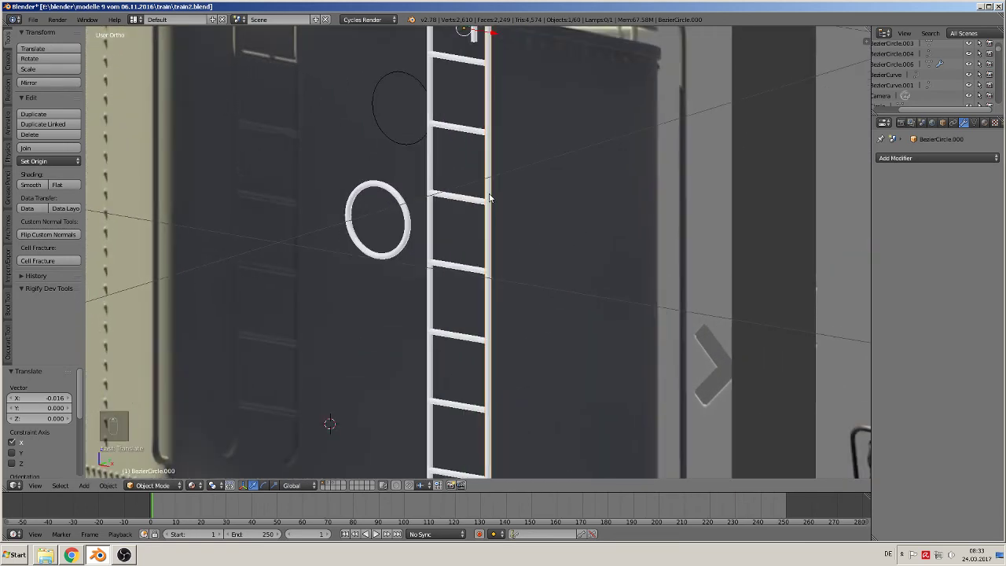
{"action": "right_click", "coordinate": [464, 204]}
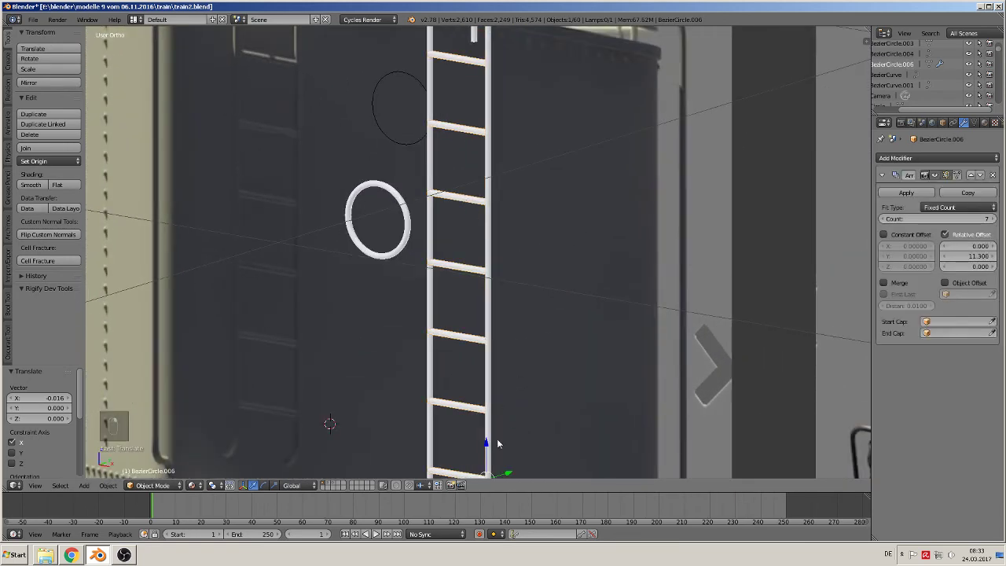
{"action": "left_click", "coordinate": [925, 193]}
- Join the rungs and both side rails into one ladder object
{"action": "right_click", "coordinate": [490, 308]}
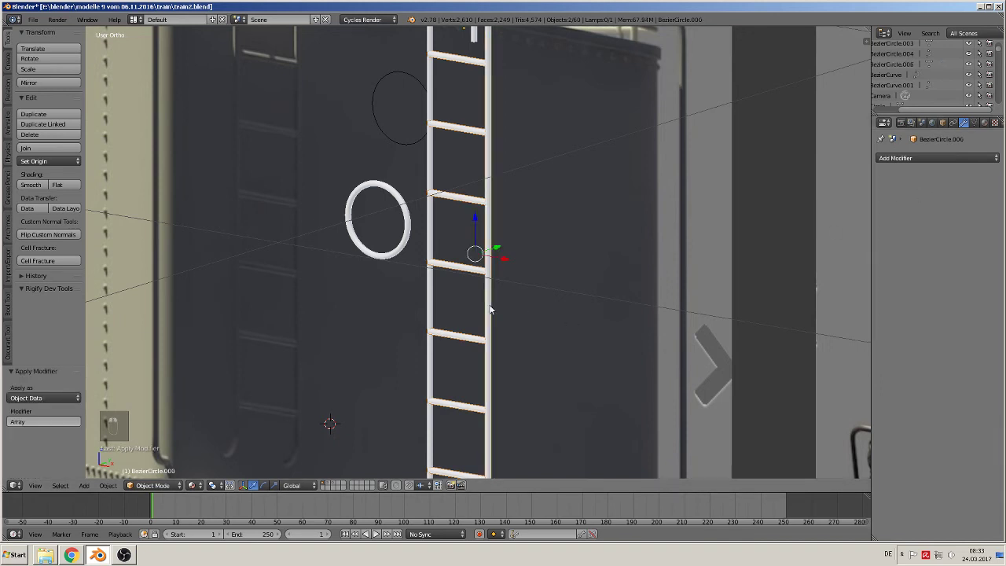
{"action": "right_click", "coordinate": [432, 294]}
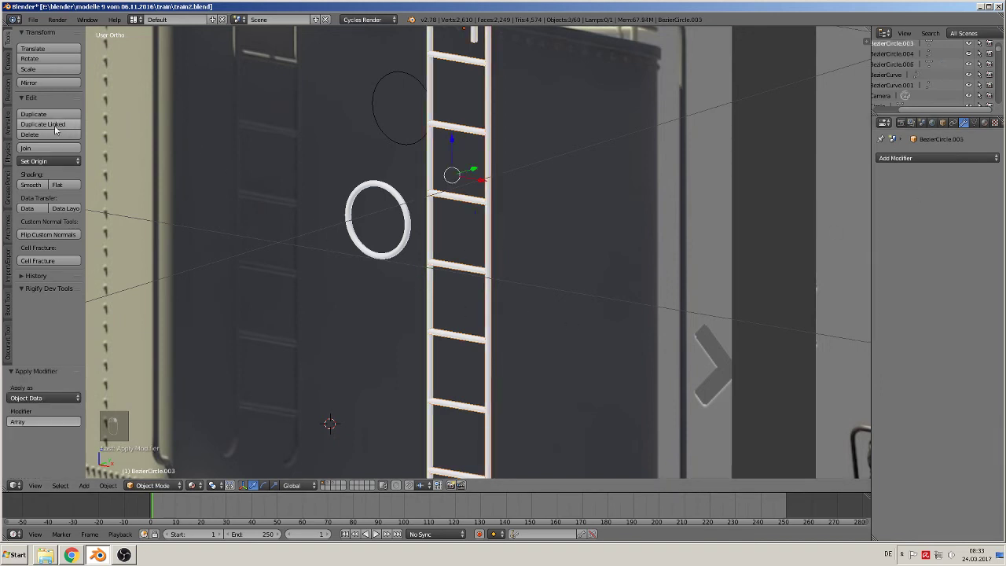
{"action": "left_click", "coordinate": [40, 149]}
- Move the joined ladder about -0.266 along X toward the ladder in the tender reference image
{"action": "scroll", "coordinate": [384, 227], "scroll_direction": "down", "scroll_amount": 4}
{"action": "scroll", "coordinate": [393, 229], "scroll_direction": "down", "scroll_amount": 3}
{"action": "scroll", "coordinate": [472, 220], "scroll_direction": "up", "scroll_amount": 2}
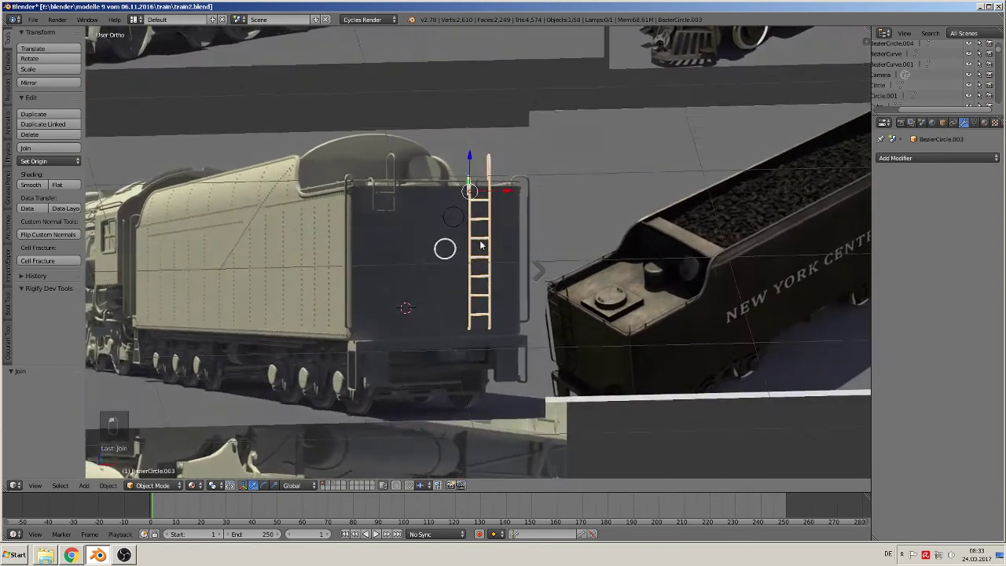
{"action": "key", "text": "g"}
{"action": "key", "text": "x"}
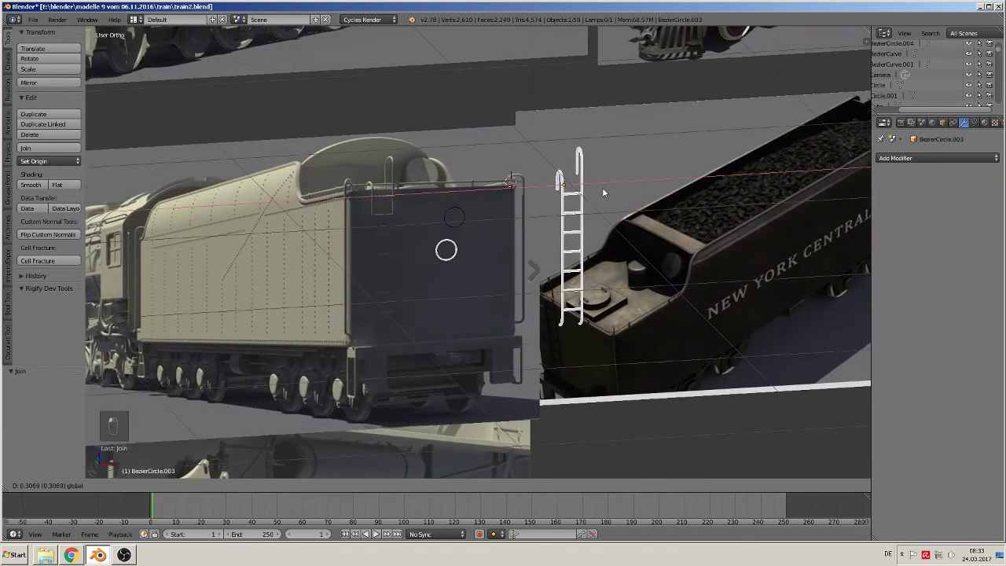
{"action": "left_click", "coordinate": [427, 171]}
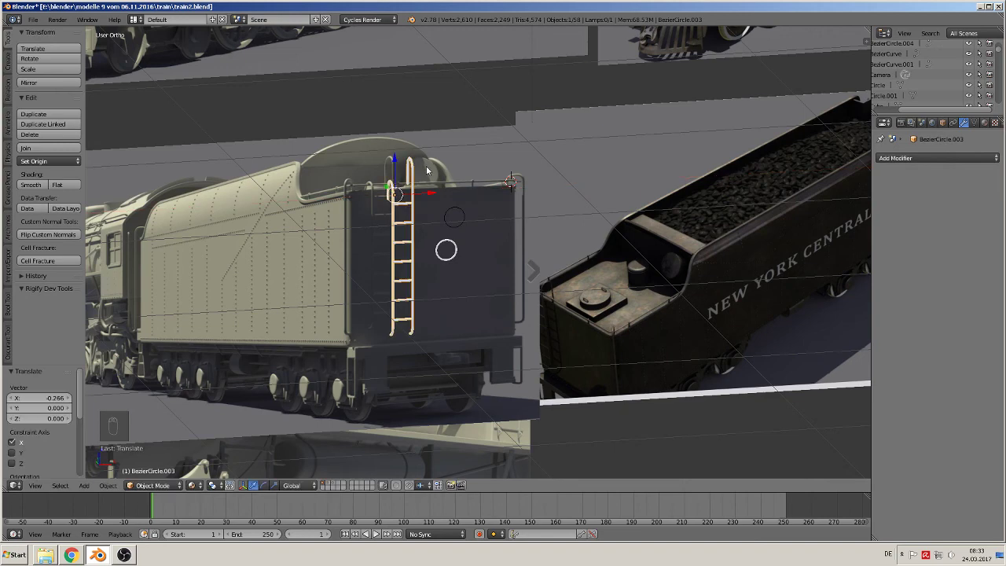
- Move the ladder to the second layer and show that layer
{"action": "key", "text": "m"}
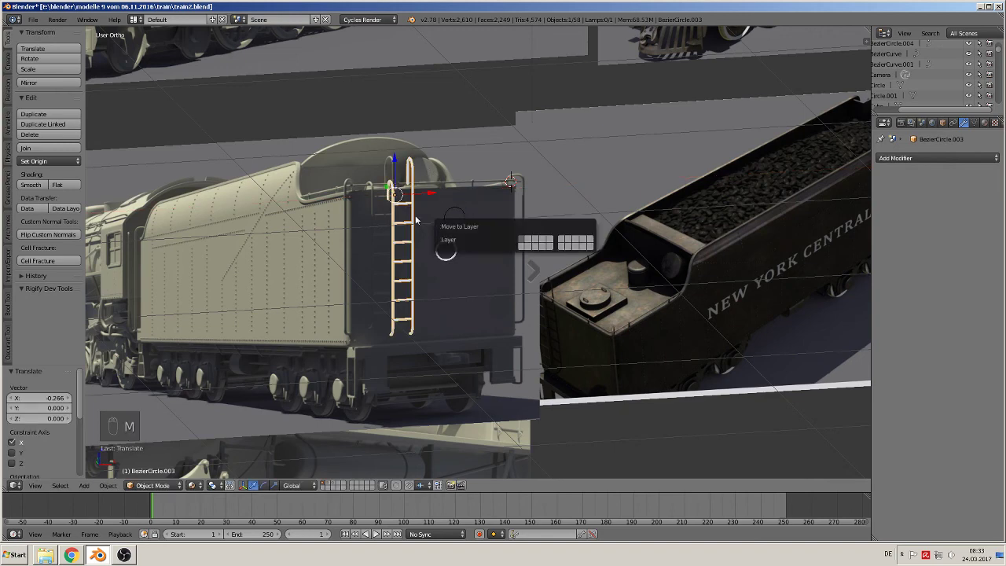
{"action": "key", "text": "m"}
{"action": "left_click", "coordinate": [591, 256]}
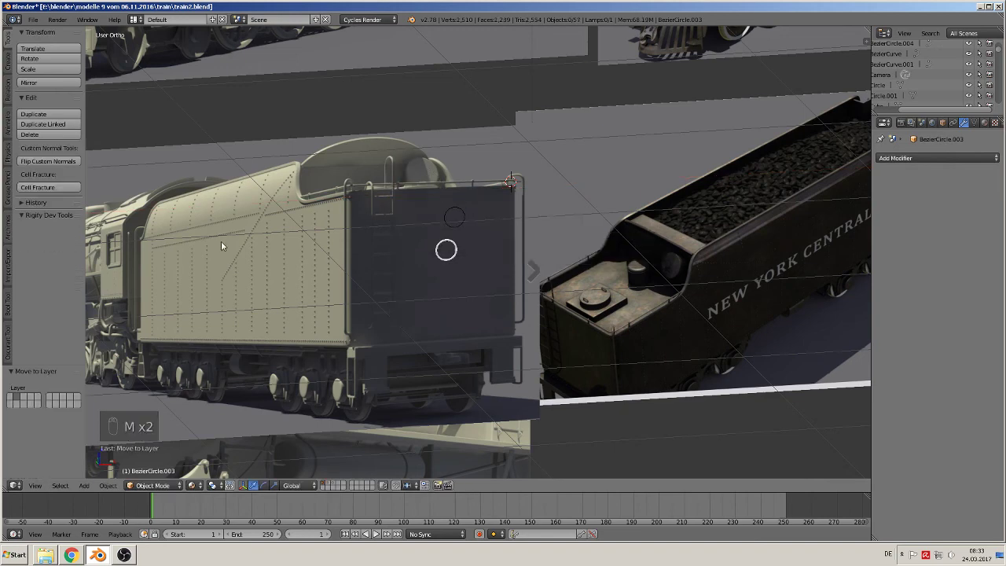
{"action": "left_click", "coordinate": [331, 484]}
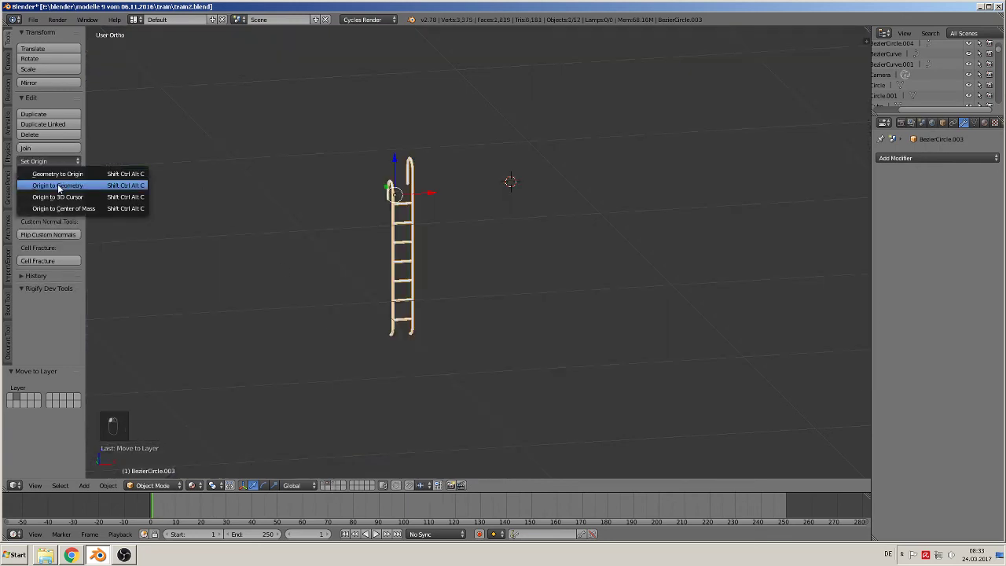
- Set the ladder's origin to its geometry and clear its location in the front view so it sits at the world origin
{"action": "left_click", "coordinate": [62, 186]}
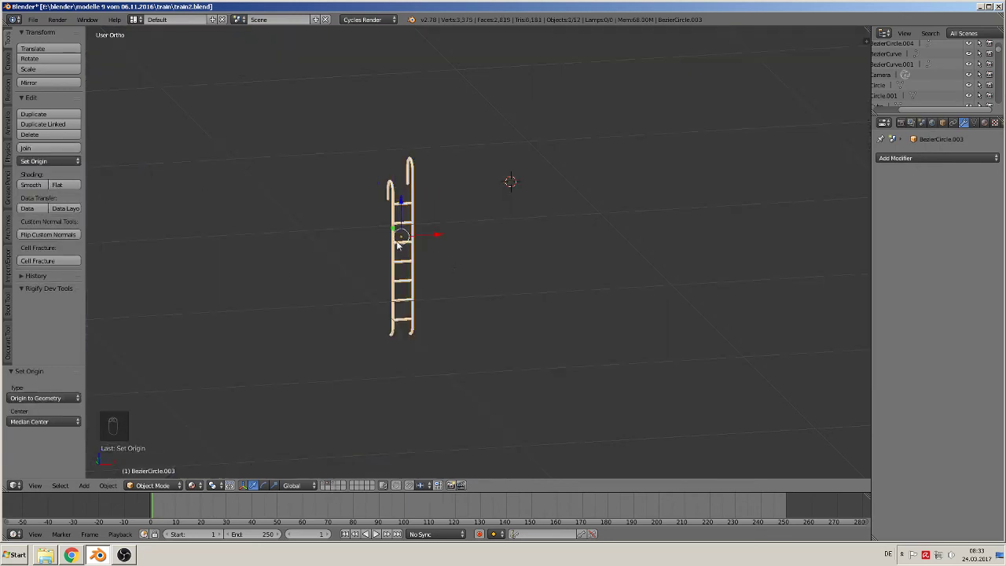
{"action": "key", "text": "KP_1"}
{"action": "scroll", "coordinate": [410, 253], "scroll_direction": "down", "scroll_amount": 5}
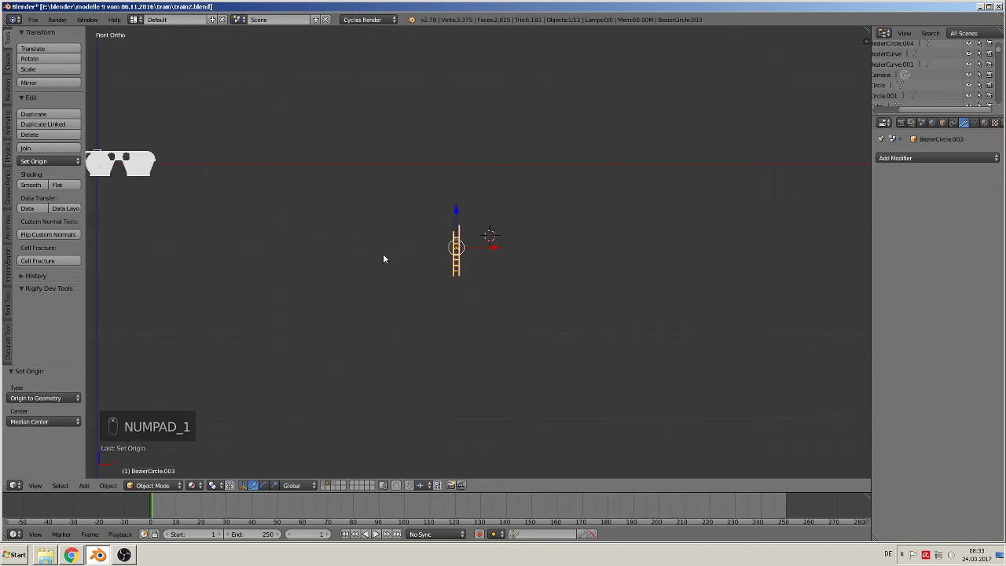
{"action": "middle_click_drag", "start_coordinate": [385, 253], "coordinate": [540, 324], "text": "shift"}
{"action": "key", "text": "alt+g"}
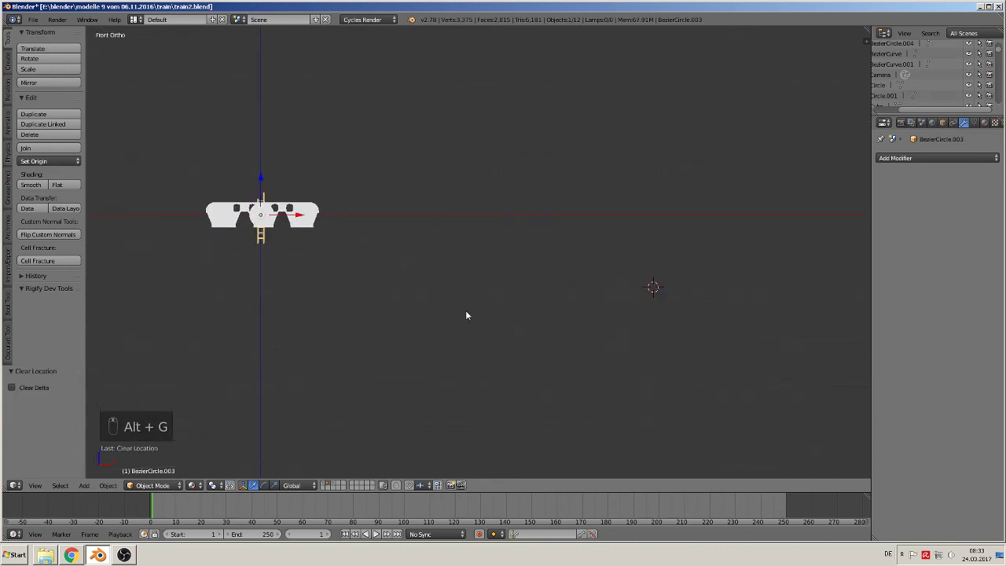
- Create a new group from the ladder and name it "big ladder"
{"action": "key", "text": "ctrl+g"}
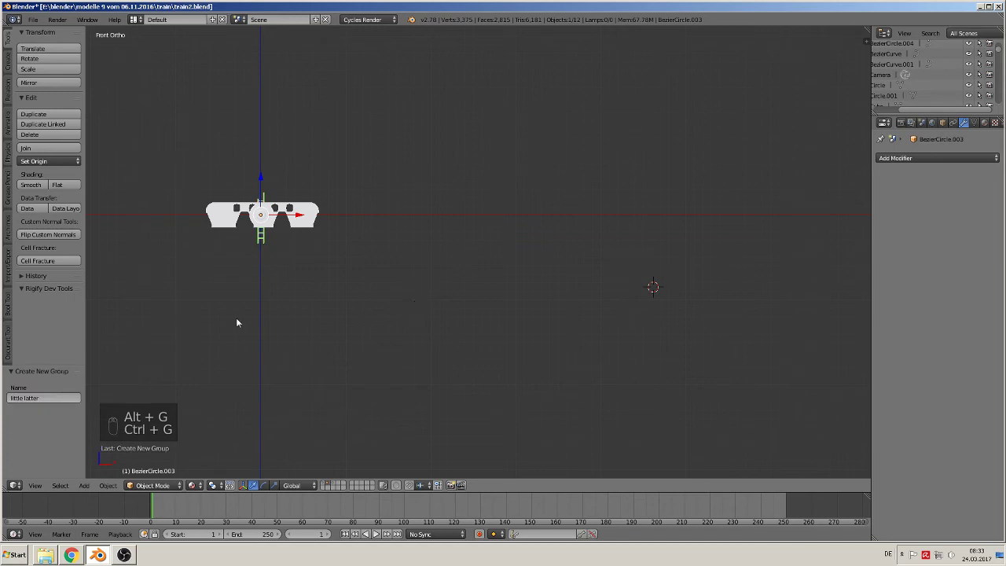
{"action": "left_click", "coordinate": [19, 398]}
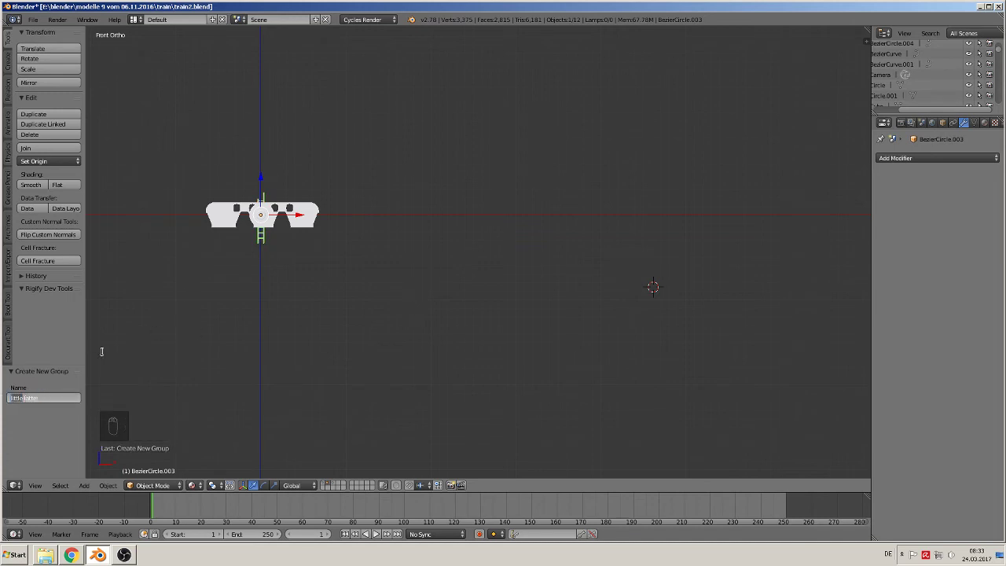
{"action": "key", "text": "BackSpace"}
{"action": "type", "text": "big"}
{"action": "key", "text": "Right"}
{"action": "key", "text": "Right"}
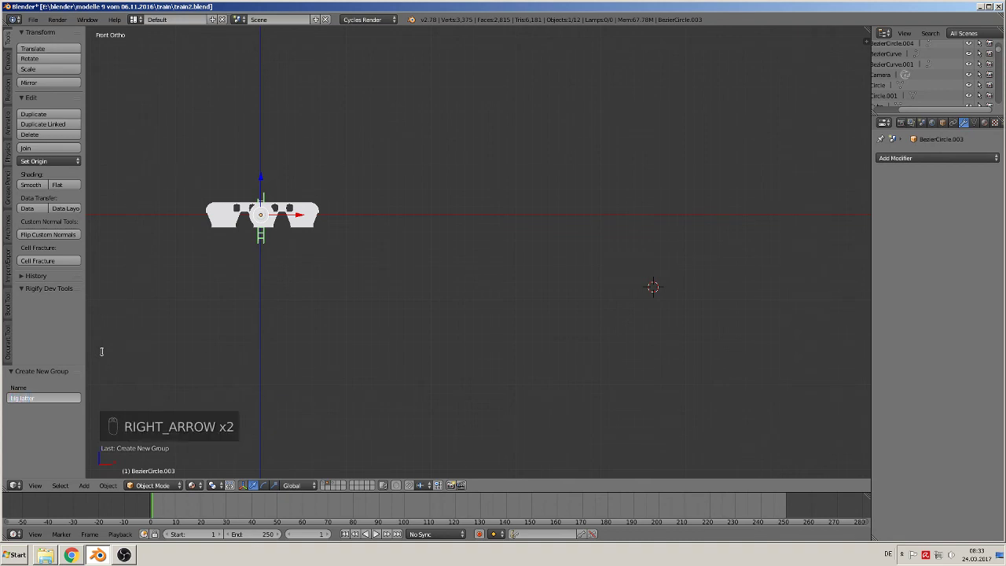
{"action": "key", "text": "BackSpace"}
{"action": "type", "text": "d"}
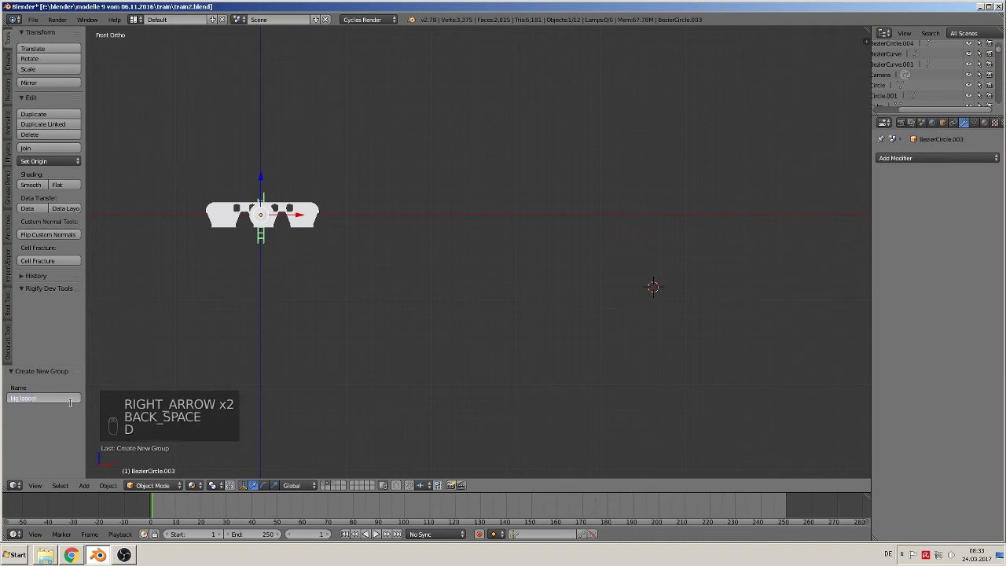
{"action": "left_click", "coordinate": [189, 317]}
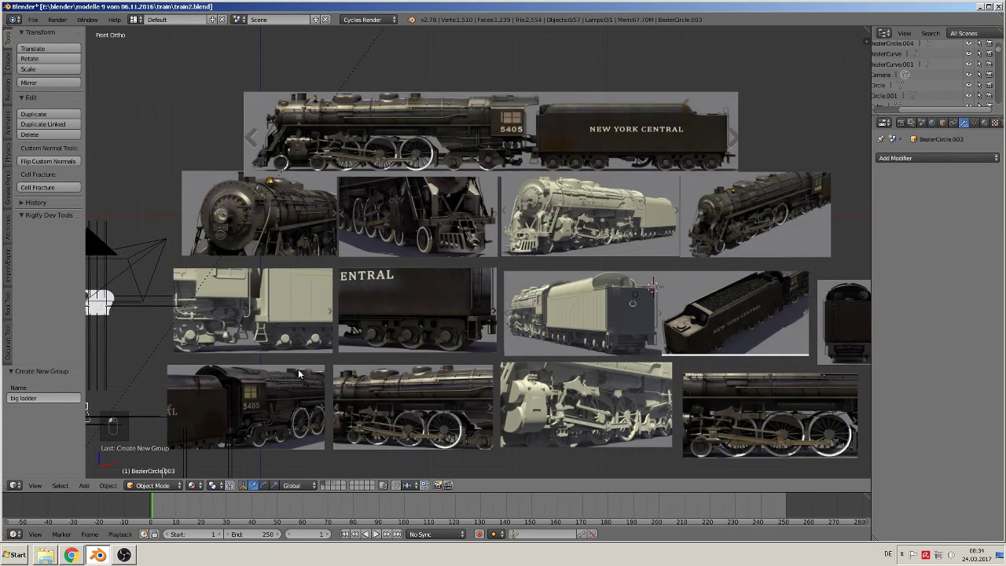
- Add an instance of the "big ladder" group on the reference image layer, in the empty area below the other modelled parts
{"action": "scroll", "coordinate": [283, 376], "scroll_direction": "down", "scroll_amount": 3}
{"action": "scroll", "coordinate": [284, 385], "scroll_direction": "up", "scroll_amount": 1}
{"action": "left_click", "coordinate": [240, 407]}
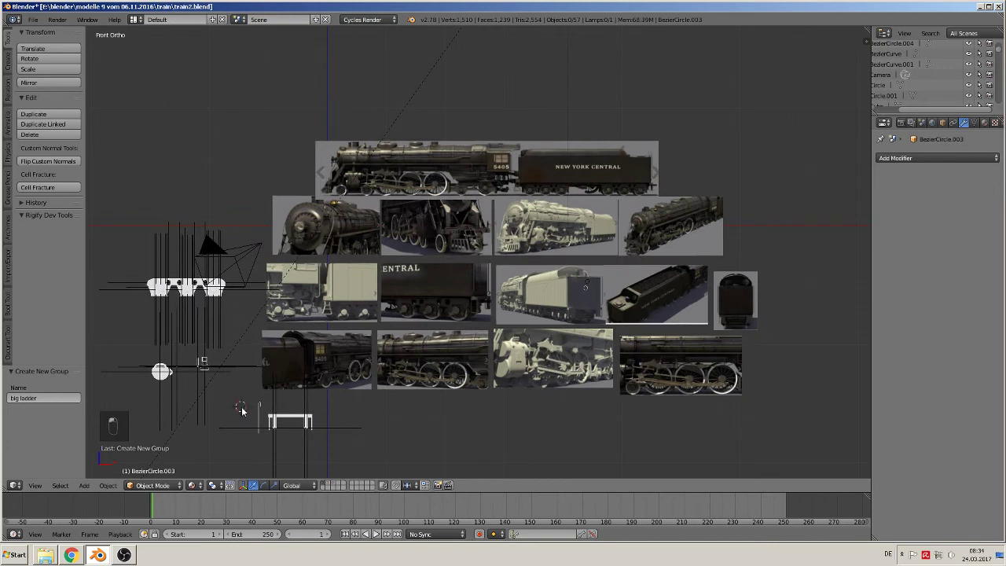
{"action": "left_click", "coordinate": [83, 485]}
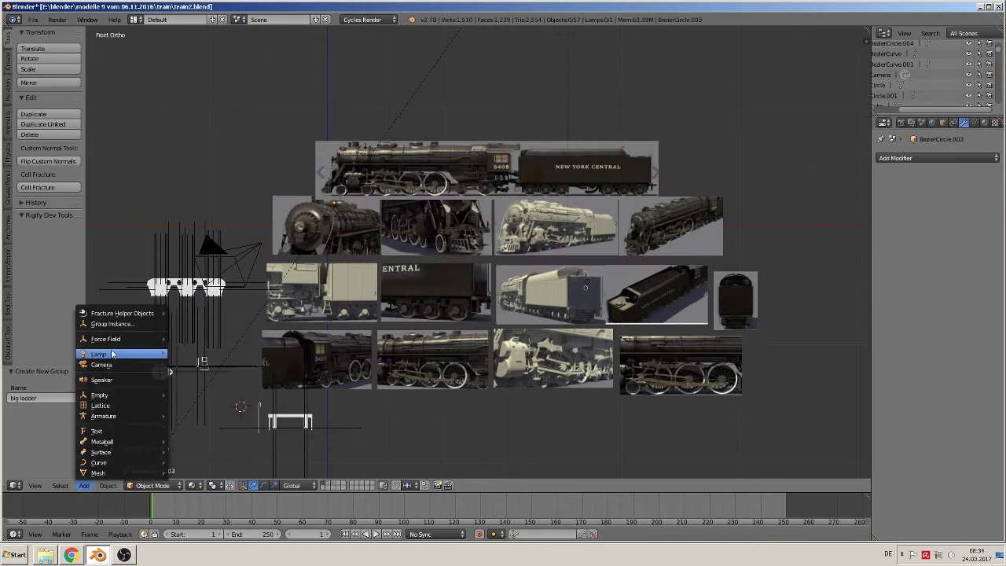
{"action": "left_click", "coordinate": [100, 324]}
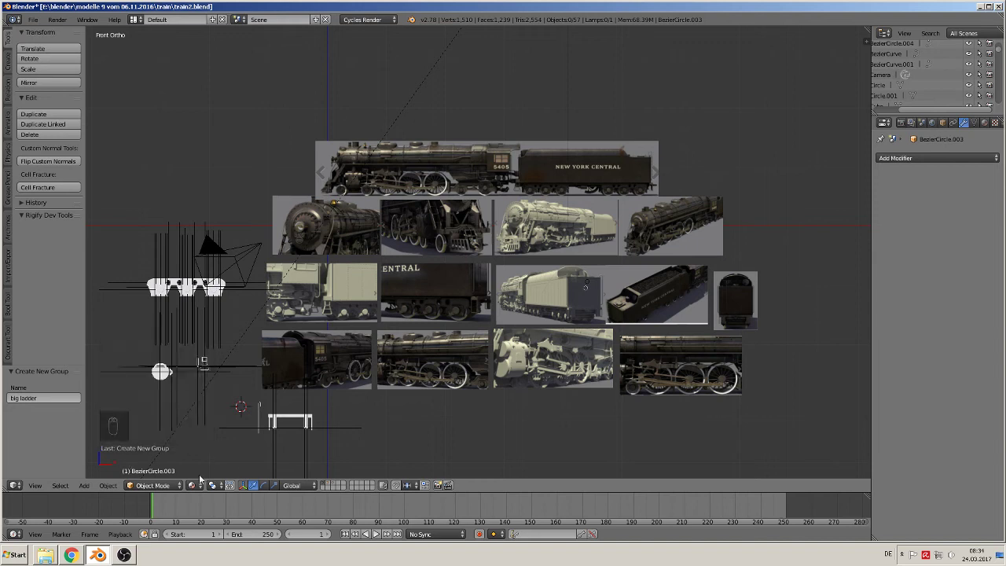
{"action": "left_click", "coordinate": [83, 485]}
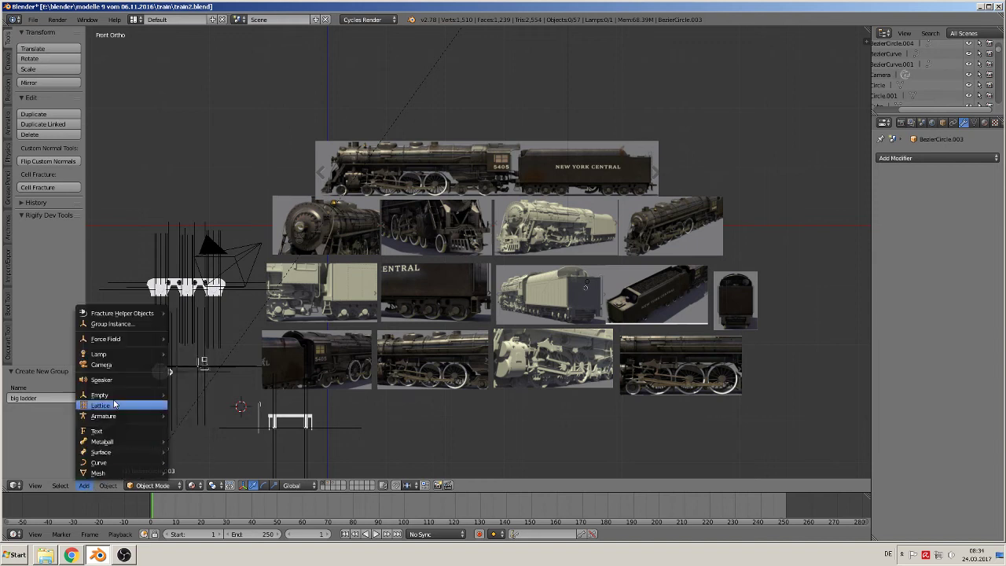
{"action": "left_click", "coordinate": [101, 324]}
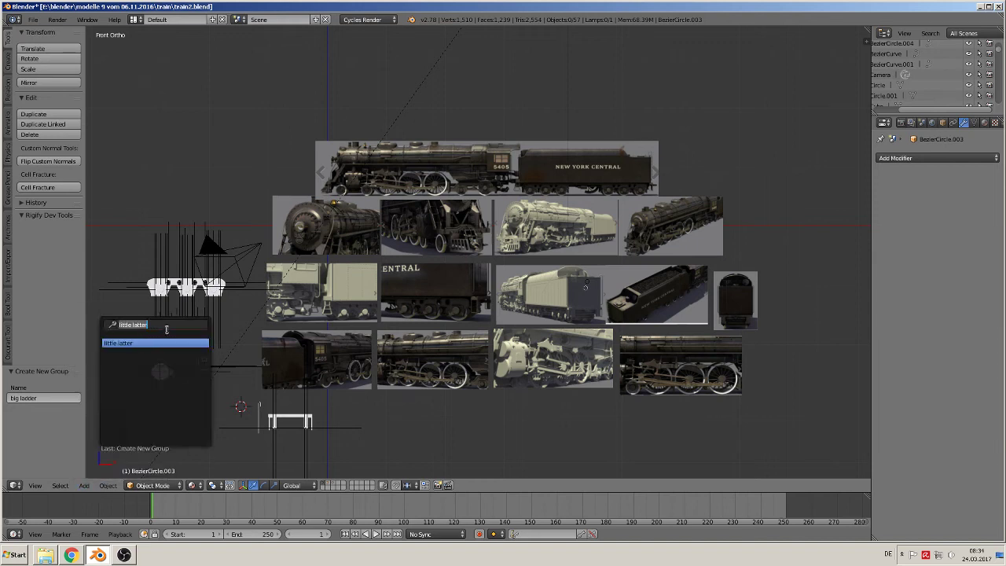
{"action": "key", "text": "BackSpace"}
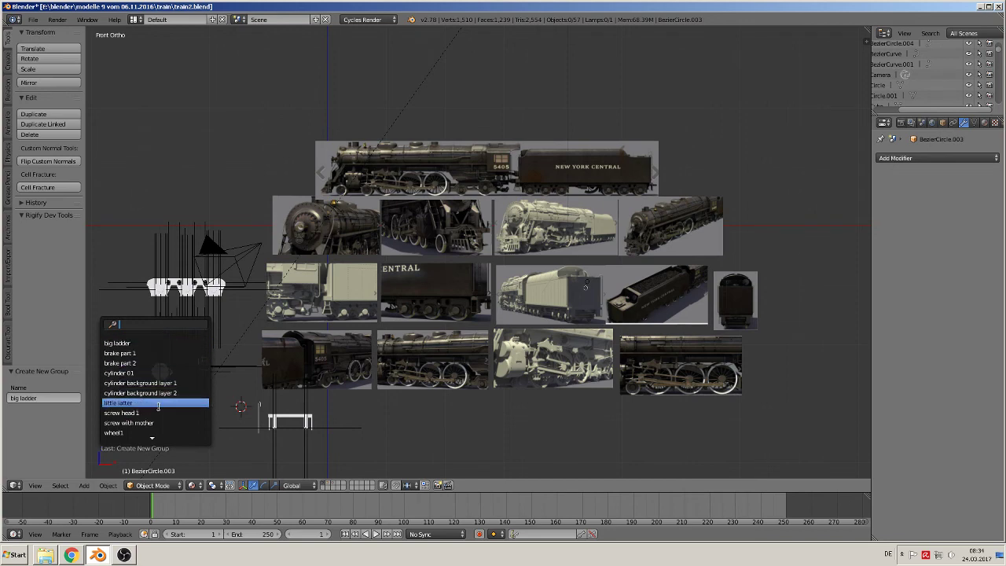
{"action": "left_click", "coordinate": [132, 343]}
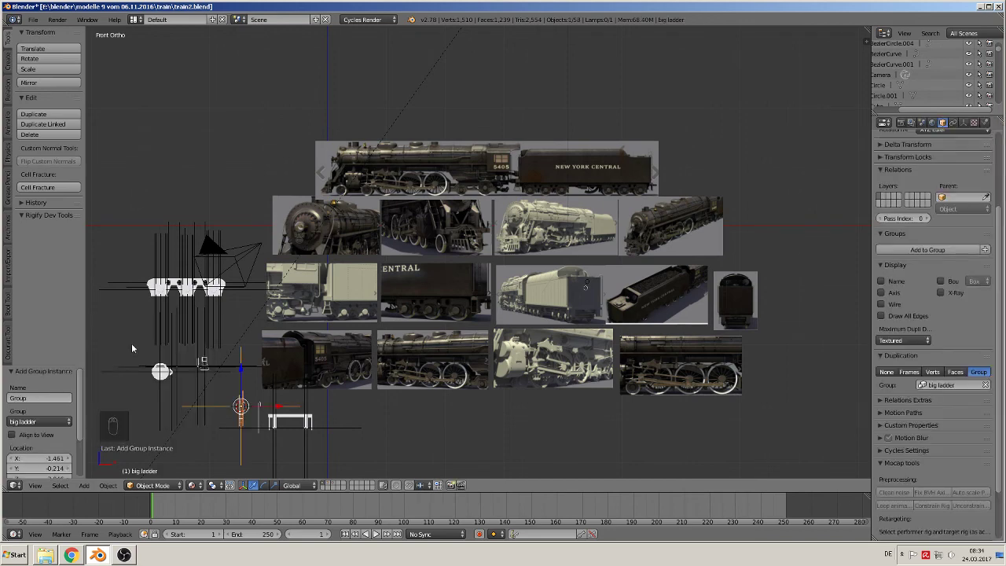
- Deselect everything and save the file
{"action": "scroll", "coordinate": [232, 409], "scroll_direction": "up", "scroll_amount": 5}
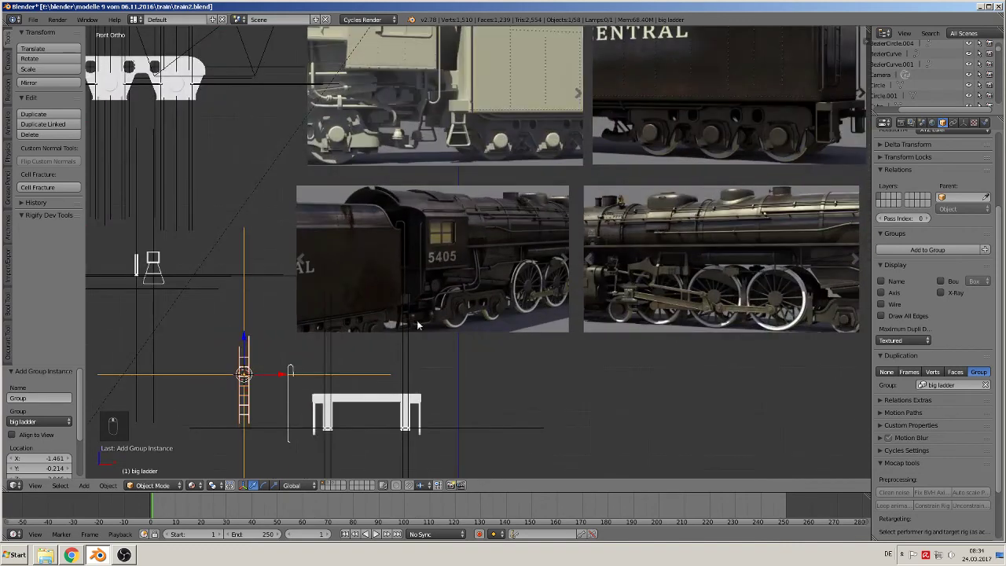
{"action": "key", "text": "a"}
{"action": "left_click", "coordinate": [33, 19]}
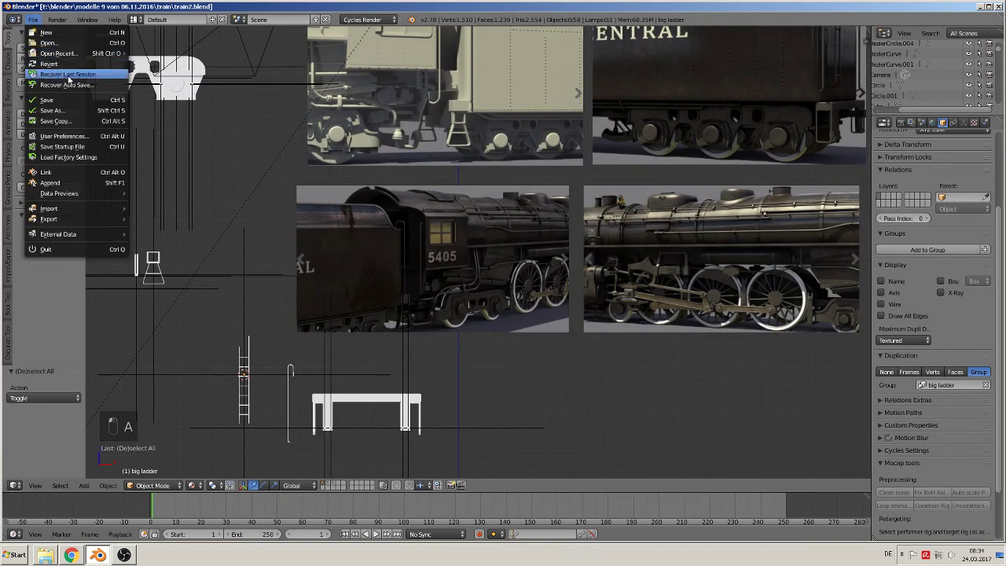
{"action": "left_click", "coordinate": [62, 100]}
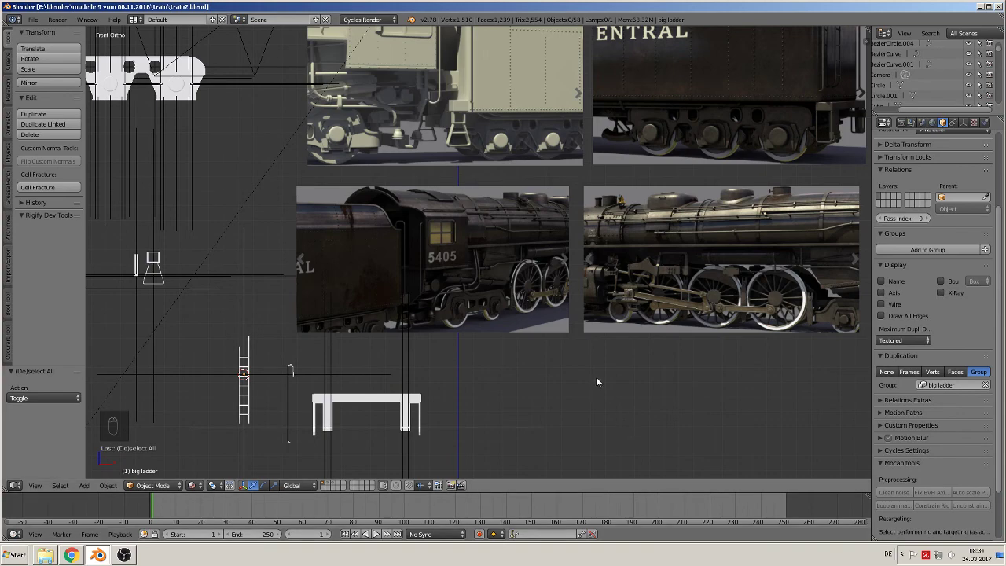
- Move the thin circle and the thick ring over the tender's rear wall to the third layer
{"action": "scroll", "coordinate": [585, 371], "scroll_direction": "down", "scroll_amount": 3}
{"action": "scroll", "coordinate": [503, 362], "scroll_direction": "up", "scroll_amount": 6}
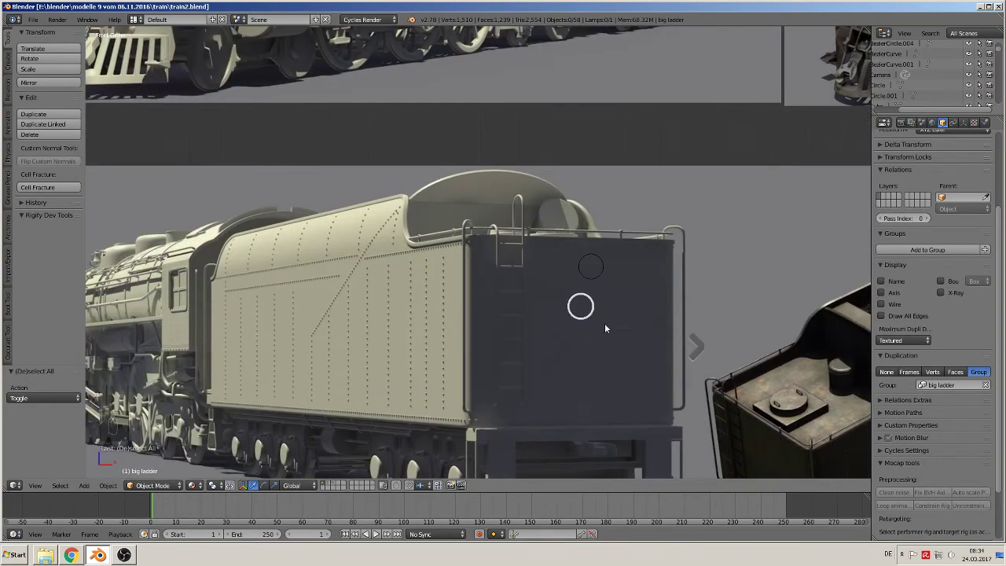
{"action": "right_click", "coordinate": [591, 267]}
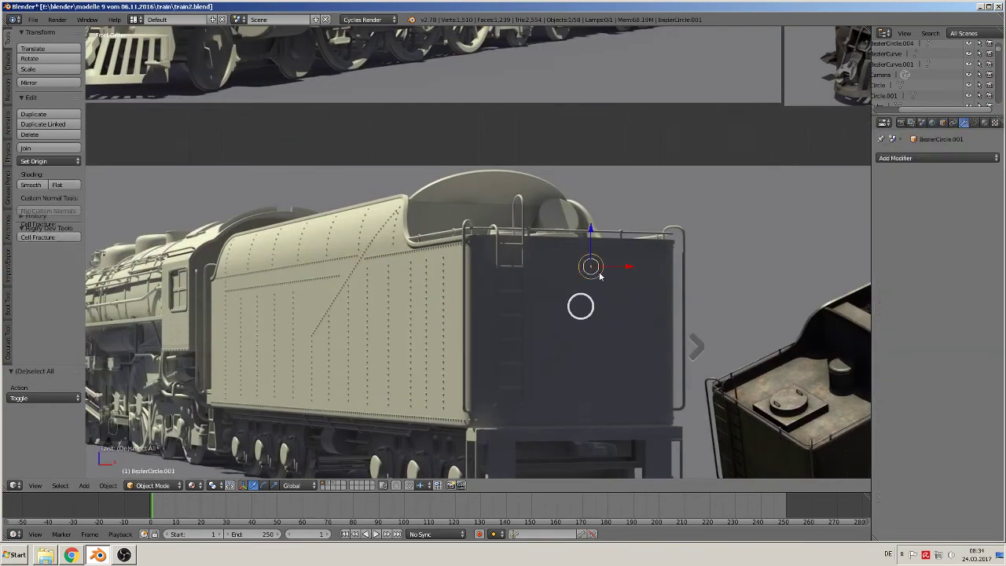
{"action": "key", "text": "m"}
{"action": "left_click", "coordinate": [696, 294]}
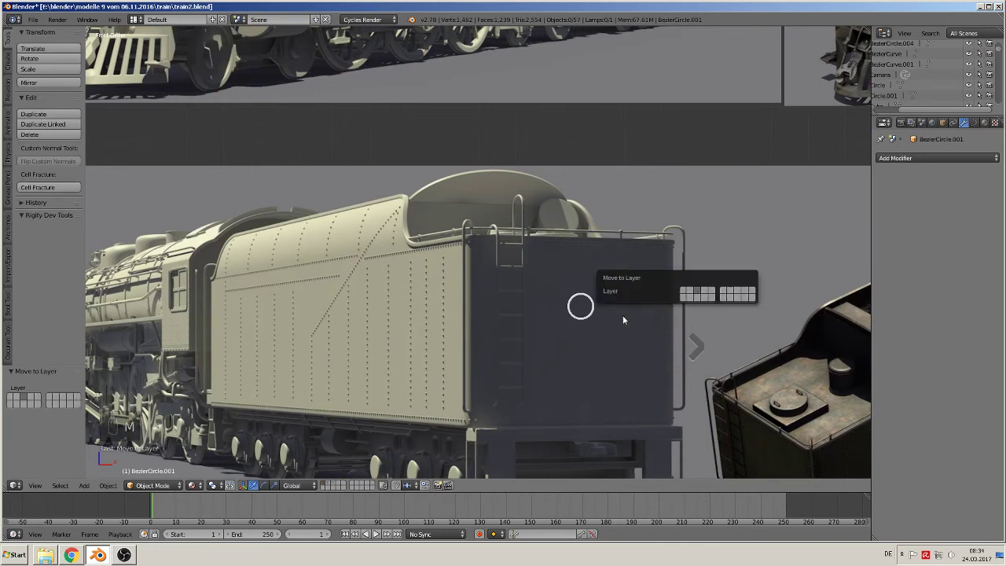
{"action": "right_click", "coordinate": [584, 311]}
{"action": "right_click", "coordinate": [583, 311]}
{"action": "key", "text": "m"}
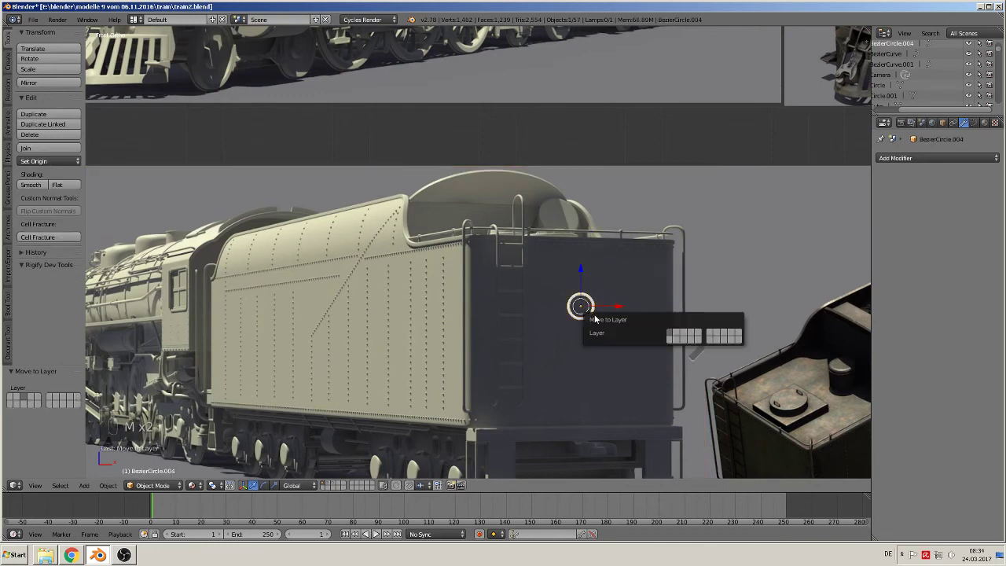
{"action": "left_click", "coordinate": [679, 333]}
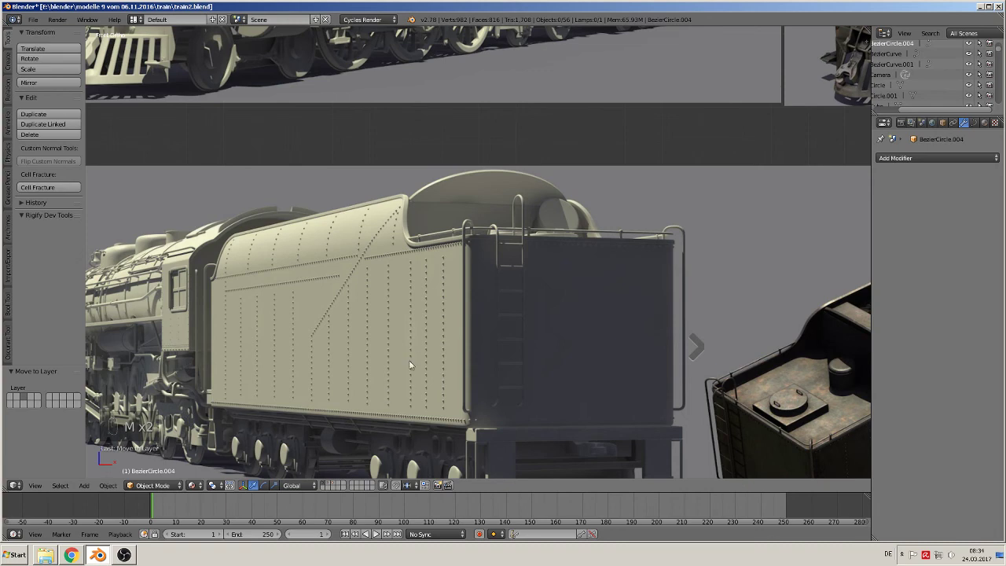
{"action": "scroll", "coordinate": [398, 360], "scroll_direction": "up", "scroll_amount": 4}
{"action": "scroll", "coordinate": [403, 348], "scroll_direction": "up", "scroll_amount": 1}
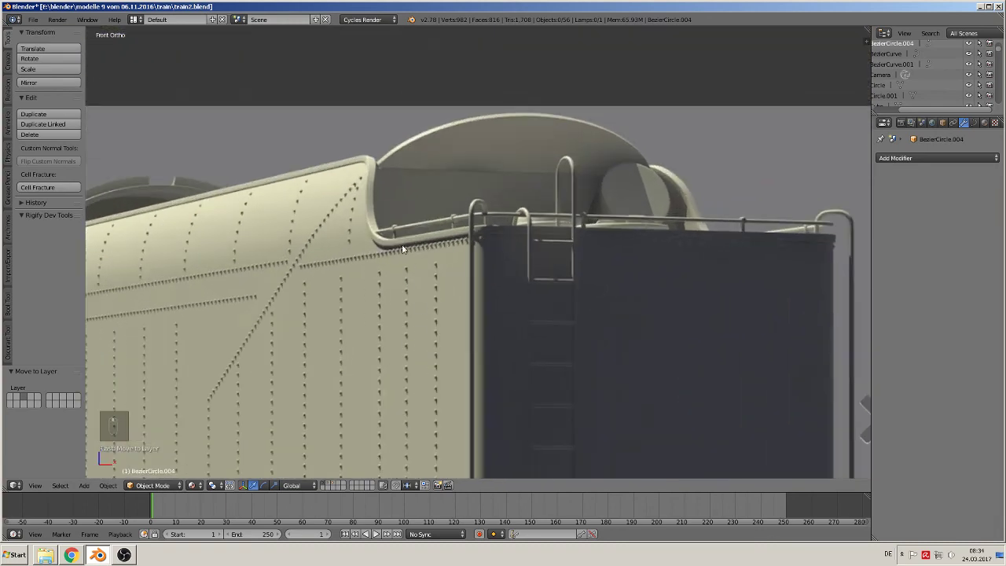
{"action": "scroll", "coordinate": [471, 275], "scroll_direction": "down", "scroll_amount": 3}
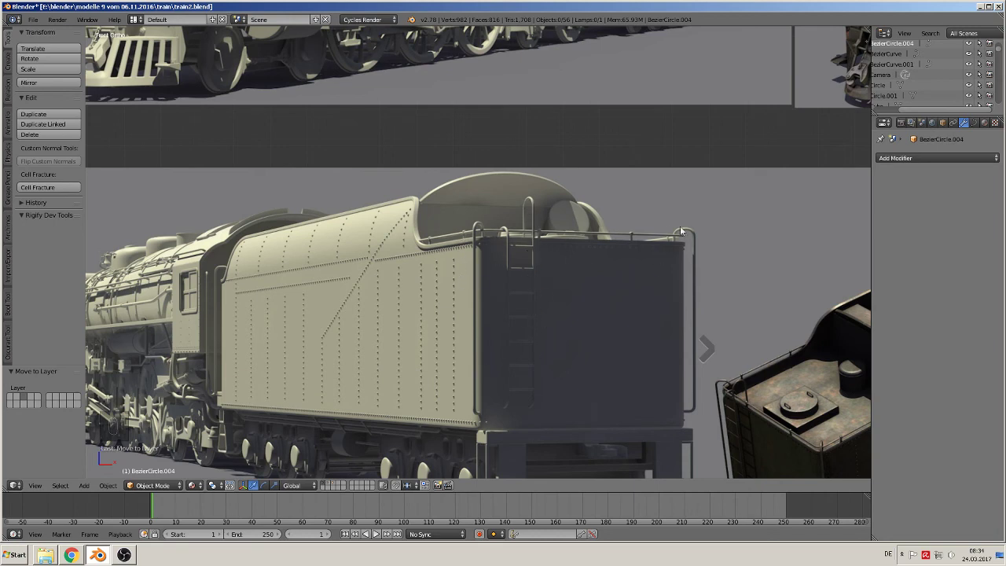
- Examine the tender's underframe, bogies and front steps in the reference images from several angles
{"action": "middle_click_drag", "start_coordinate": [523, 311], "coordinate": [518, 309], "text": "shift"}
{"action": "middle_click_drag", "start_coordinate": [498, 345], "coordinate": [547, 263], "text": "shift"}
{"action": "scroll", "coordinate": [551, 303], "scroll_direction": "up", "scroll_amount": 2}
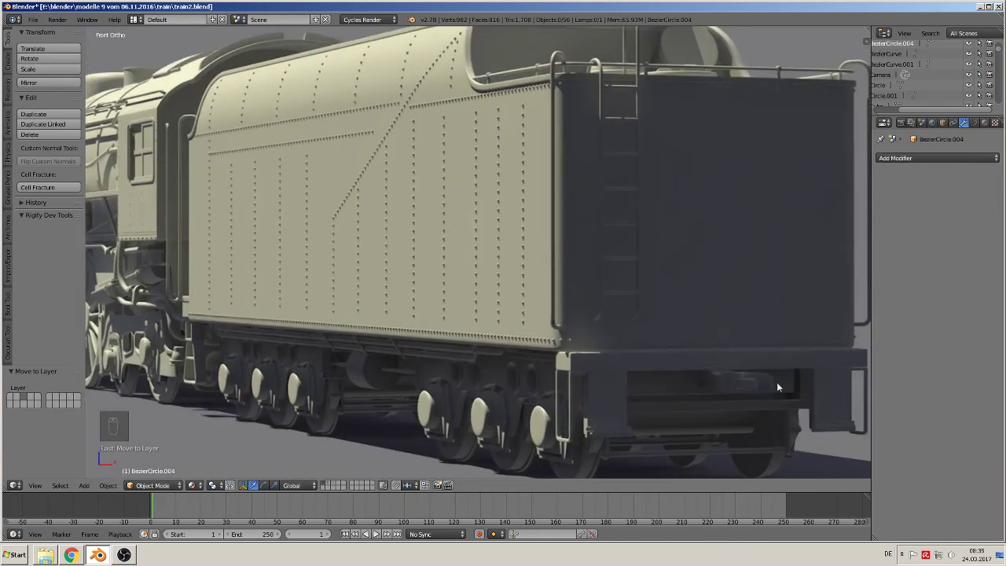
{"action": "middle_click_drag", "start_coordinate": [416, 287], "coordinate": [463, 346], "text": "shift"}
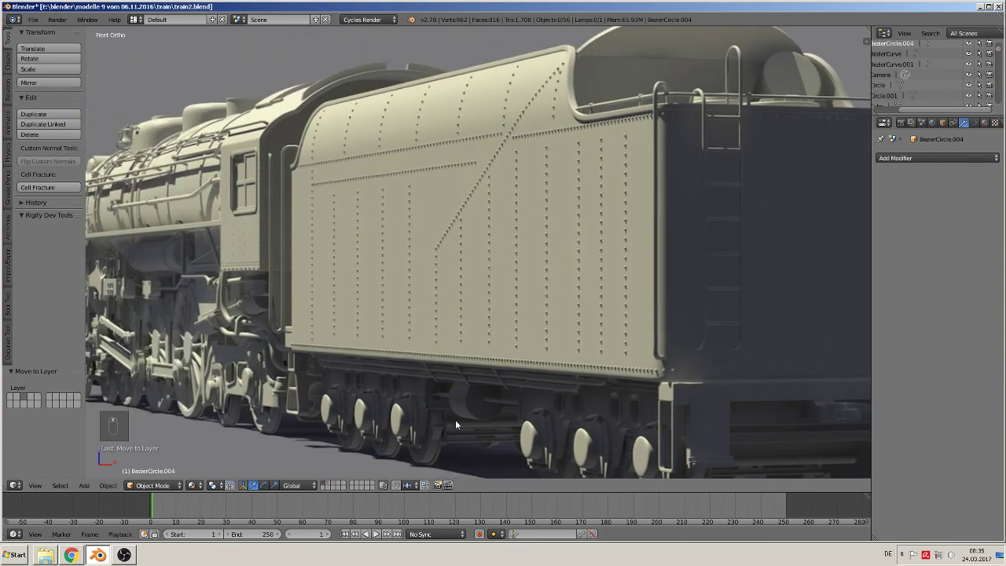
{"action": "middle_click_drag", "start_coordinate": [487, 415], "coordinate": [580, 176], "text": "shift"}
{"action": "middle_click_drag", "start_coordinate": [466, 243], "coordinate": [553, 72], "text": "shift"}
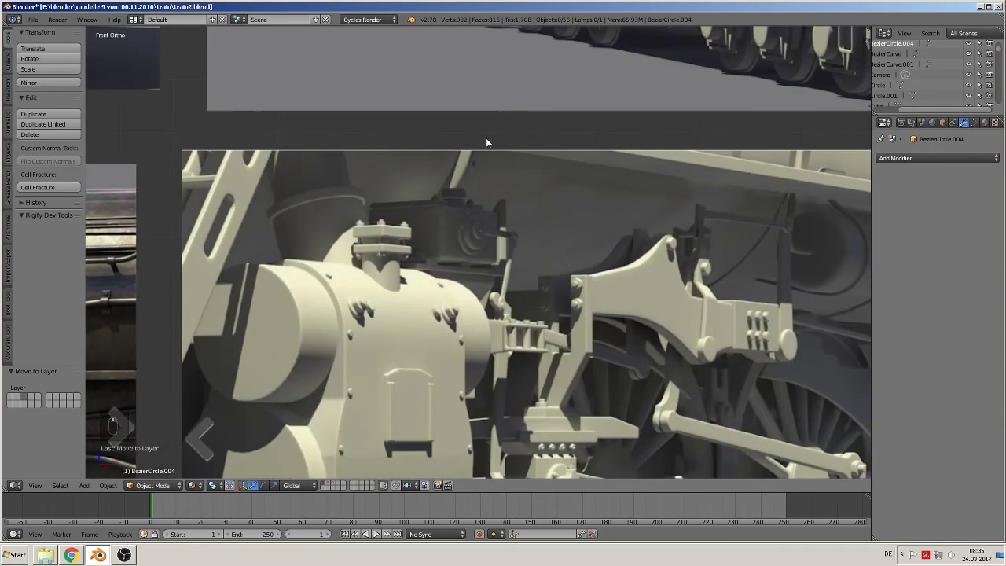
{"action": "scroll", "coordinate": [463, 232], "scroll_direction": "down", "scroll_amount": 4}
{"action": "scroll", "coordinate": [455, 236], "scroll_direction": "down", "scroll_amount": 4}
{"action": "middle_click_drag", "start_coordinate": [321, 224], "coordinate": [496, 312], "text": "shift"}
{"action": "scroll", "coordinate": [488, 351], "scroll_direction": "up", "scroll_amount": 6}
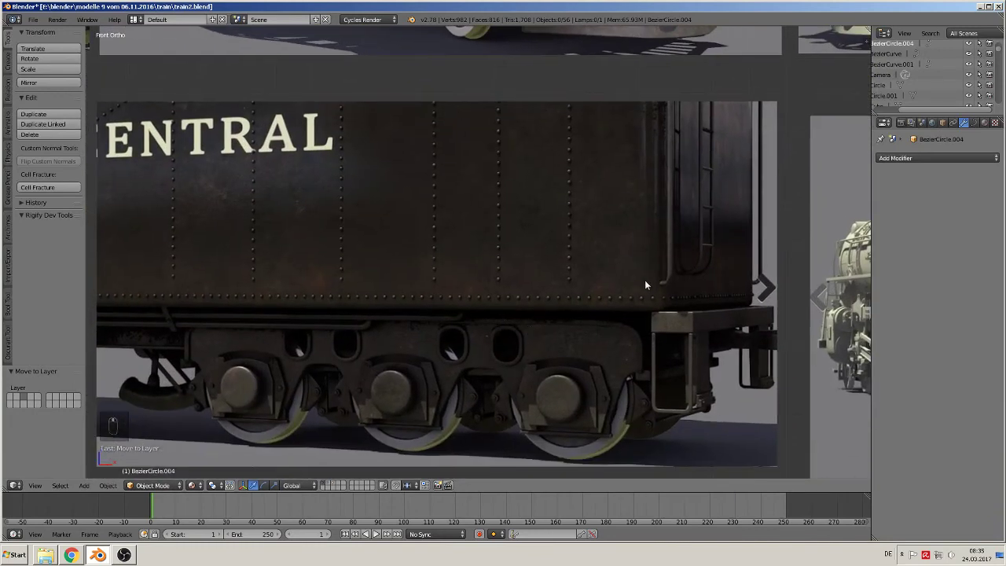
{"action": "middle_click_drag", "start_coordinate": [438, 422], "coordinate": [603, 385], "text": "shift"}
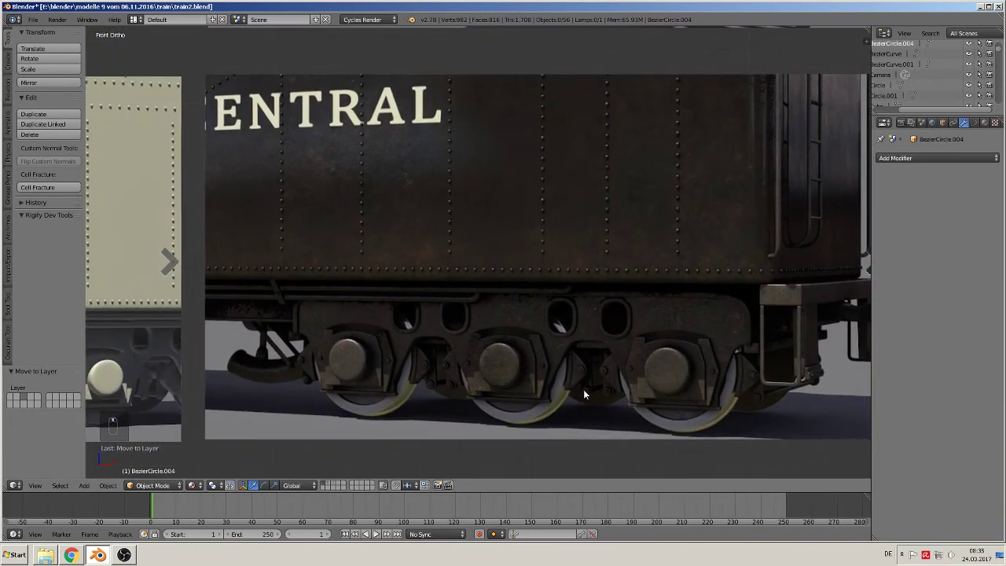
{"action": "middle_click_drag", "start_coordinate": [275, 394], "coordinate": [408, 381], "text": "shift"}
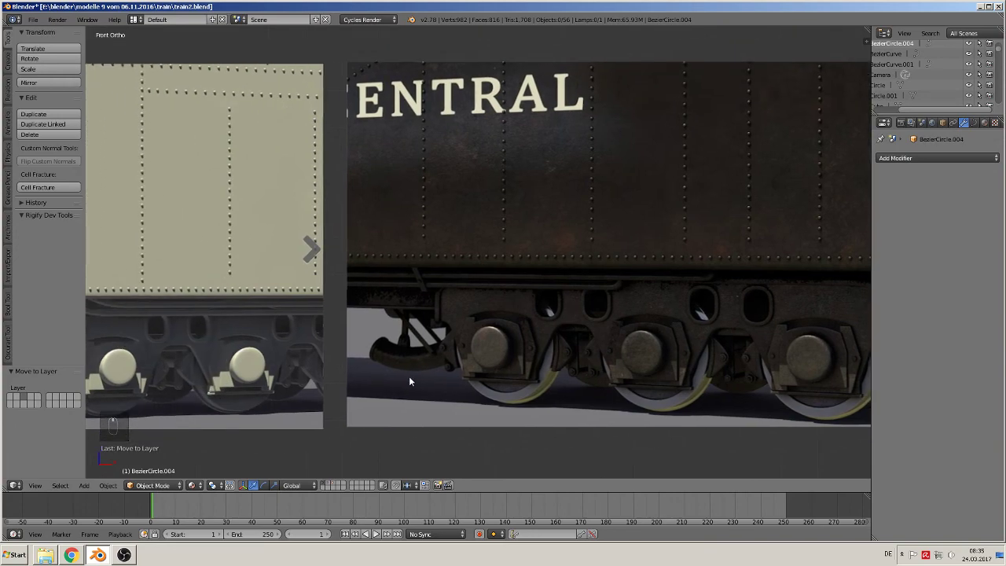
{"action": "scroll", "coordinate": [404, 361], "scroll_direction": "down", "scroll_amount": 4}
{"action": "middle_click_drag", "start_coordinate": [379, 341], "coordinate": [536, 314], "text": "shift"}
{"action": "scroll", "coordinate": [482, 324], "scroll_direction": "up", "scroll_amount": 7}
{"action": "scroll", "coordinate": [486, 330], "scroll_direction": "down", "scroll_amount": 1}
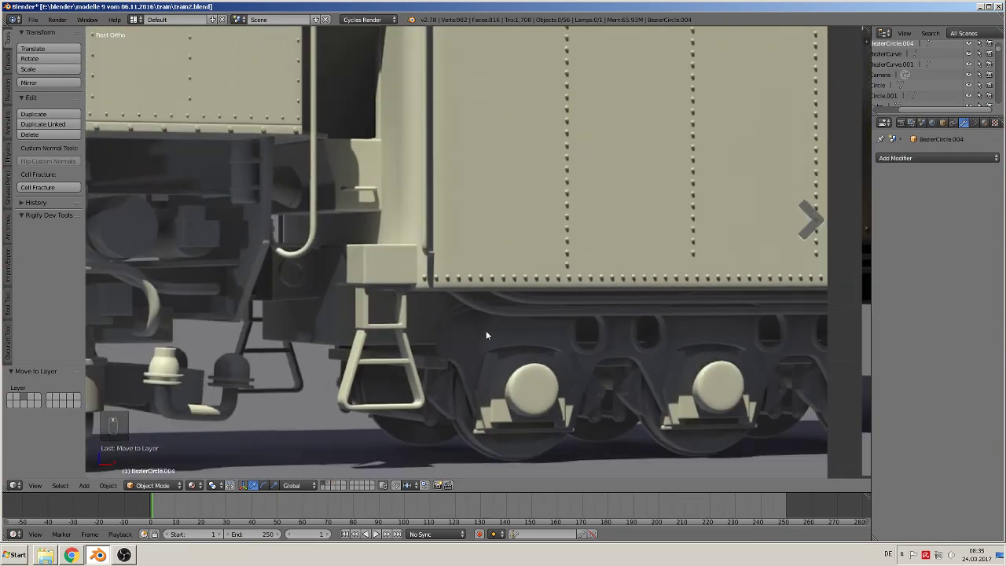
{"action": "scroll", "coordinate": [371, 324], "scroll_direction": "up", "scroll_amount": 1}
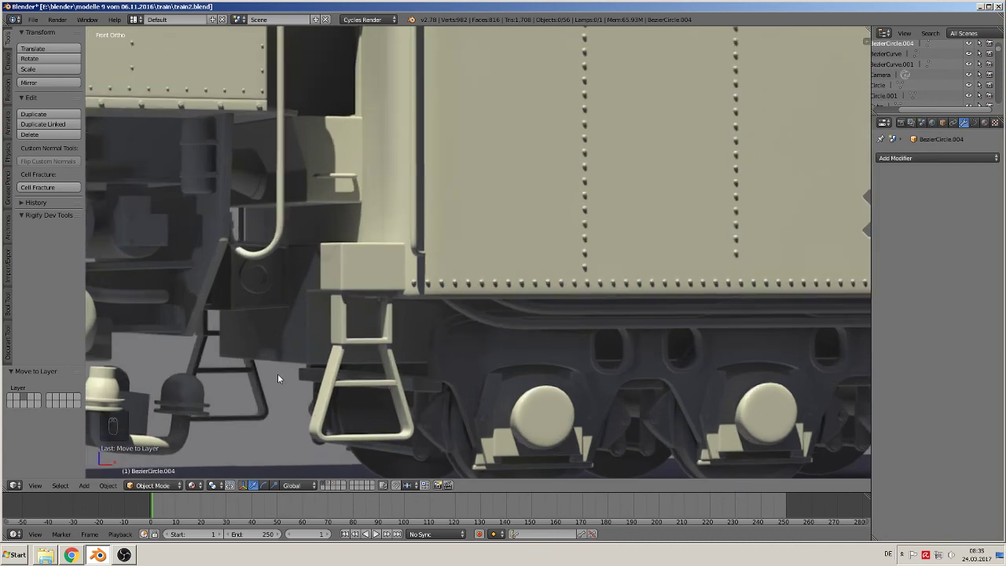
{"action": "scroll", "coordinate": [286, 341], "scroll_direction": "down", "scroll_amount": 1}
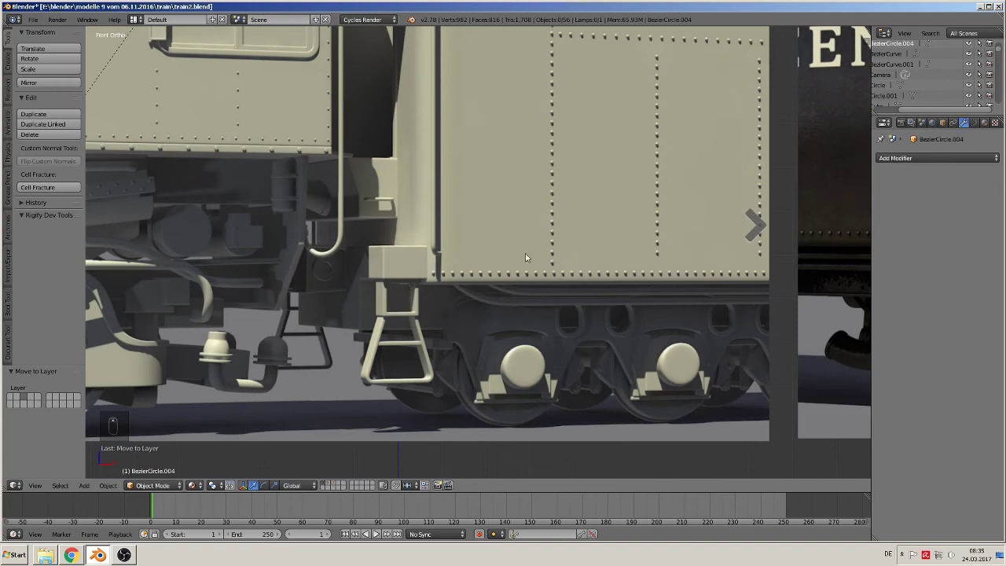
- Add a cube at the tender's lower edge and scale it down uniformly to about a third
{"action": "left_click", "coordinate": [83, 485]}
{"action": "mouse_move", "coordinate": [91, 475]}
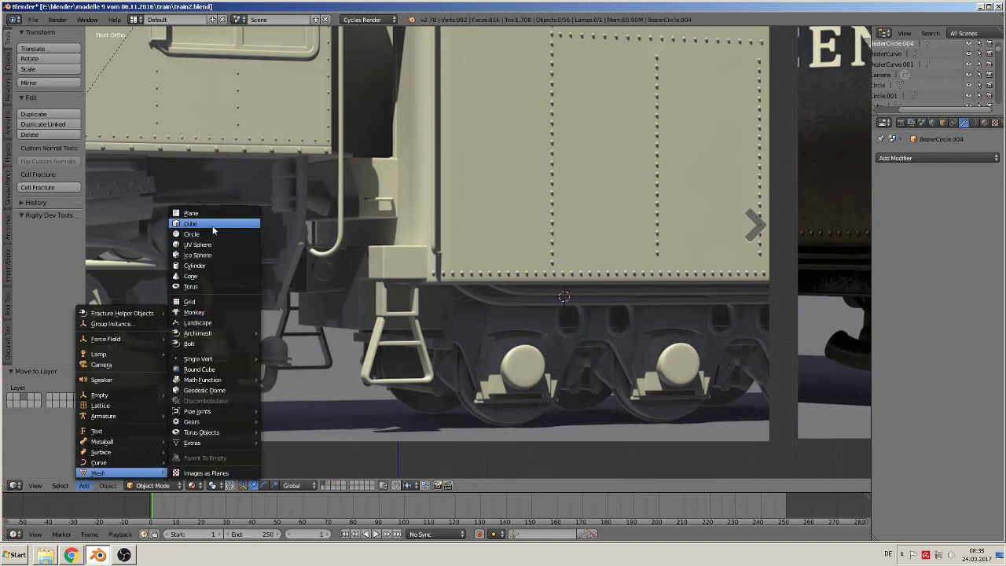
{"action": "left_click", "coordinate": [211, 227]}
{"action": "scroll", "coordinate": [526, 346], "scroll_direction": "down", "scroll_amount": 3}
{"action": "key", "text": "s"}
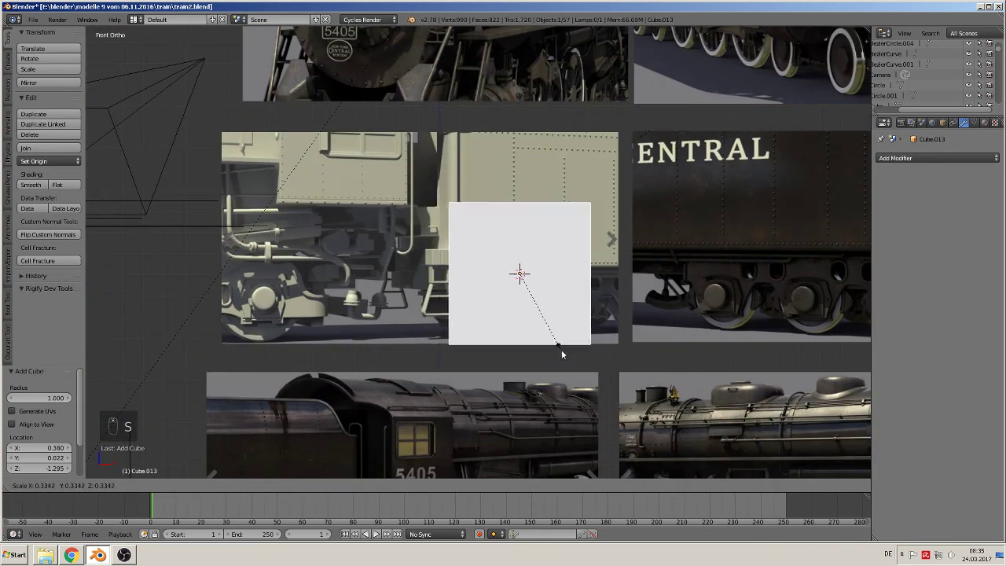
{"action": "left_click", "coordinate": [558, 341]}
- Move the cube 0.295 along X, stretch it by 1.32 along X and flatten it along Z into a long bar
{"action": "left_click_drag", "start_coordinate": [549, 274], "coordinate": [609, 275]}
{"action": "key", "text": "s"}
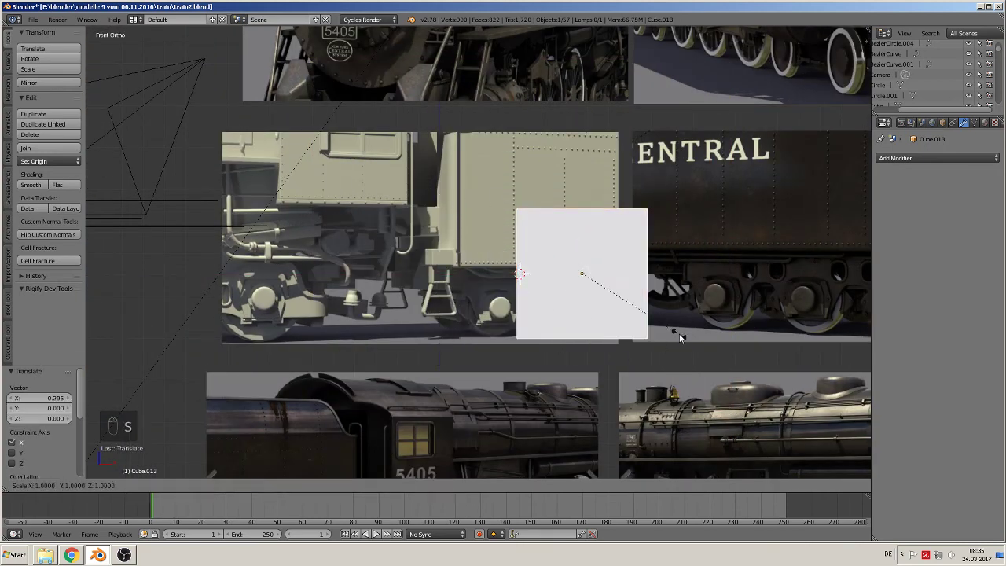
{"action": "key", "text": "x"}
{"action": "left_click", "coordinate": [723, 330]}
{"action": "scroll", "coordinate": [707, 334], "scroll_direction": "up", "scroll_amount": 1}
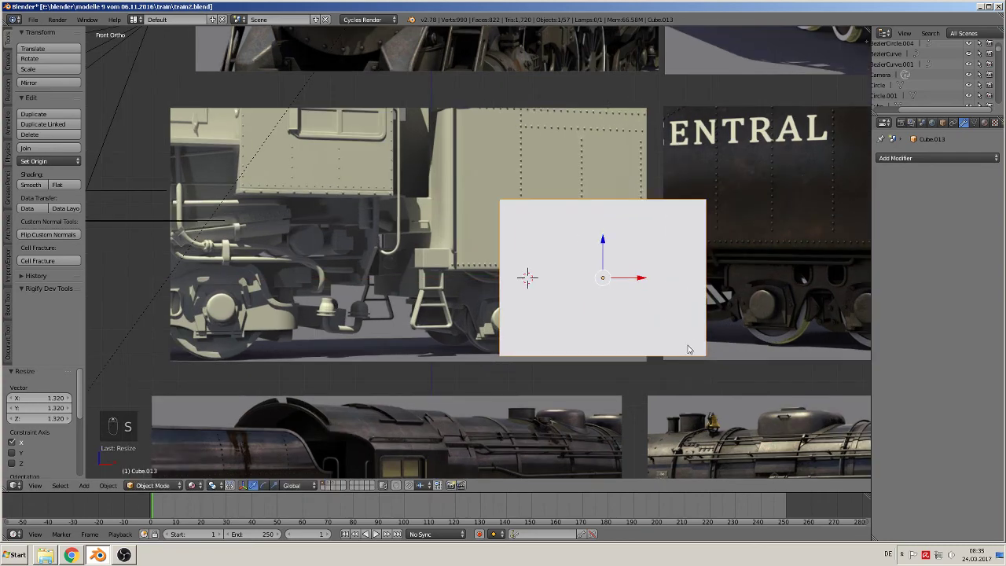
{"action": "key", "text": "s"}
{"action": "key", "text": "z"}
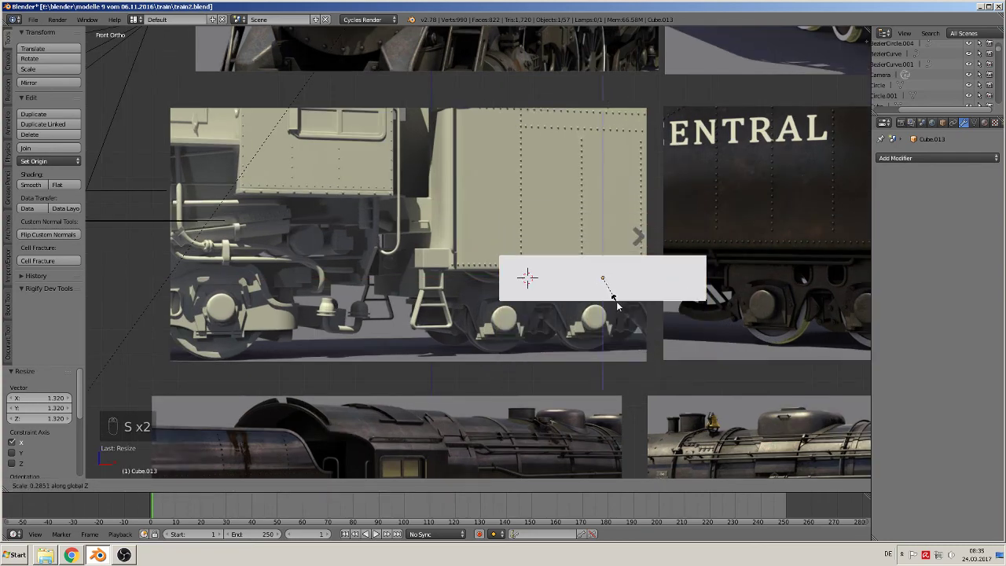
{"action": "left_click", "coordinate": [606, 292]}
- Pull the bar 0.499 away from the reference image along negative Y and scale its depth by 0.405 along Y
{"action": "middle_click_drag", "start_coordinate": [606, 292], "coordinate": [534, 333]}
{"action": "left_click_drag", "start_coordinate": [637, 273], "coordinate": [522, 291]}
{"action": "key", "text": "s"}
{"action": "key", "text": "y"}
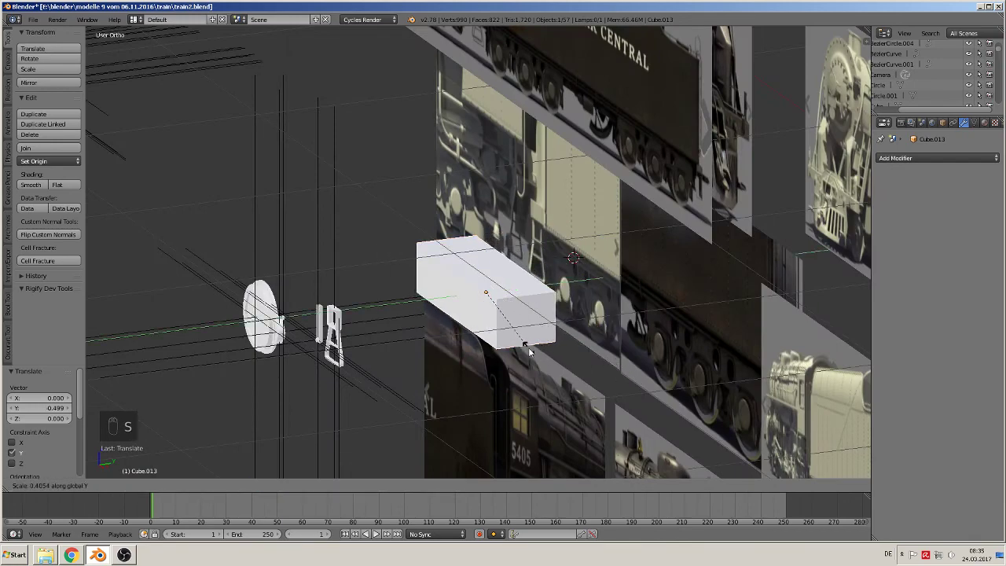
{"action": "left_click", "coordinate": [533, 351]}
- Flatten the bar further by scaling it to 0.434 along Z in front view
{"action": "middle_click_drag", "start_coordinate": [533, 351], "coordinate": [613, 330]}
{"action": "key", "text": "KP_1"}
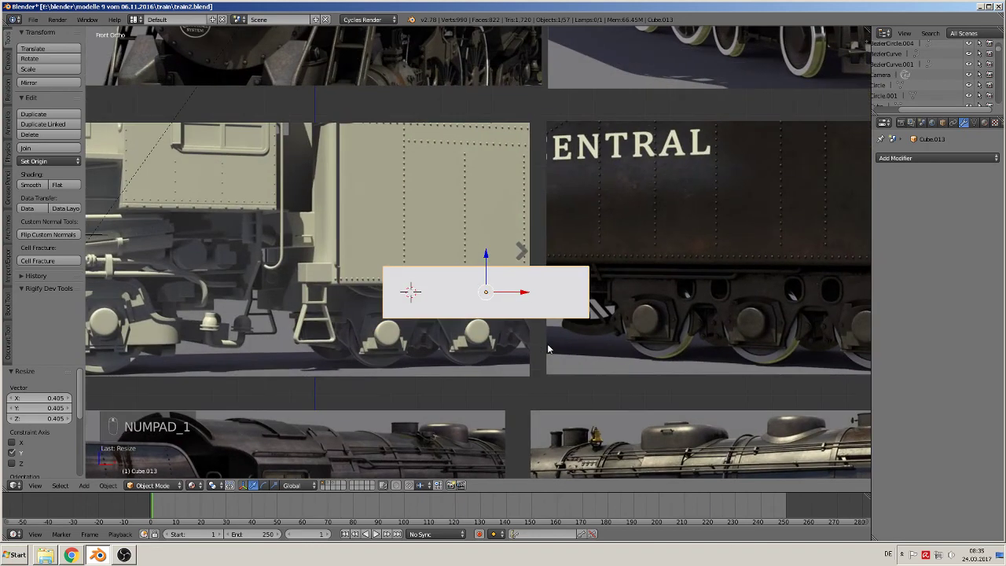
{"action": "key", "text": "s"}
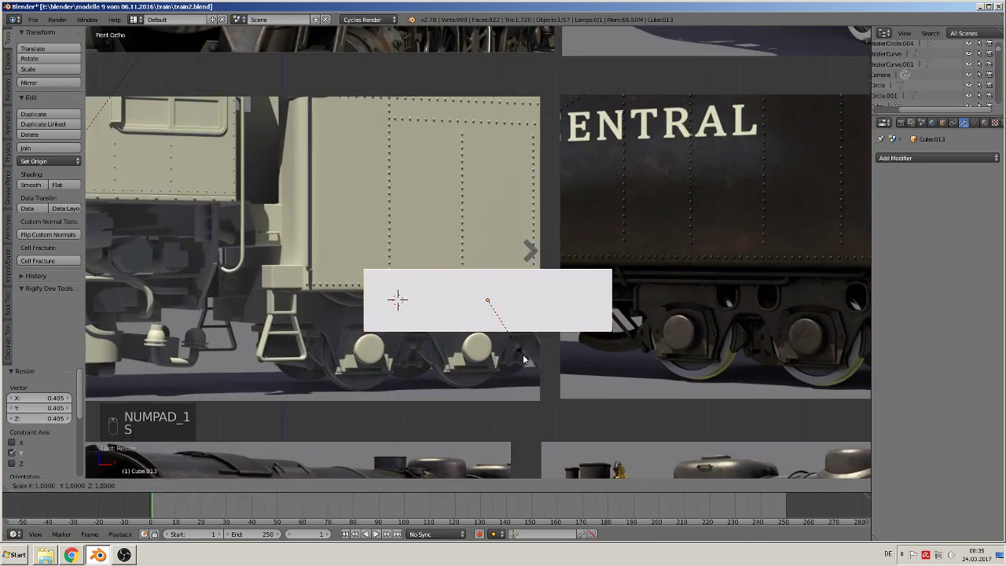
{"action": "key", "text": "z"}
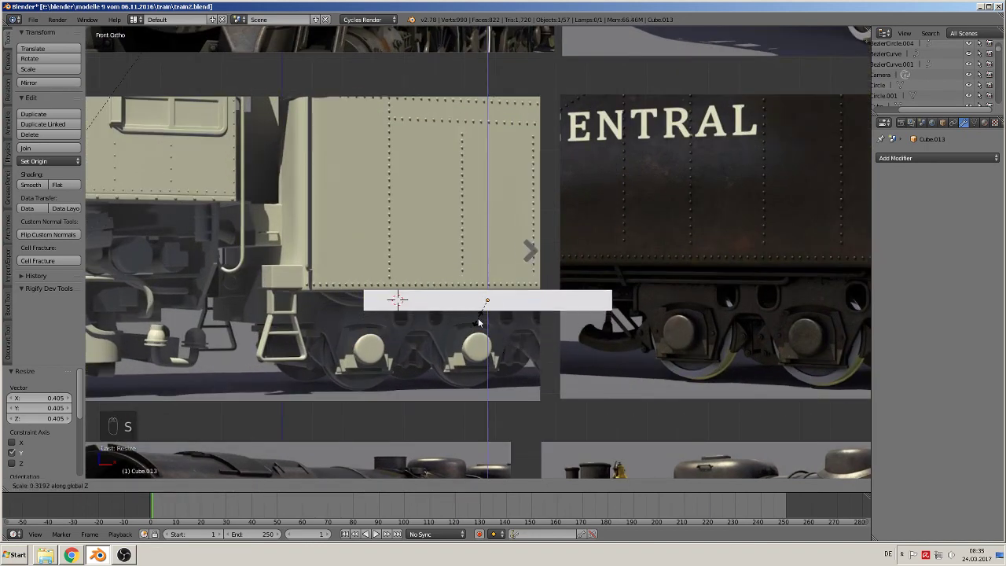
{"action": "left_click", "coordinate": [472, 334]}
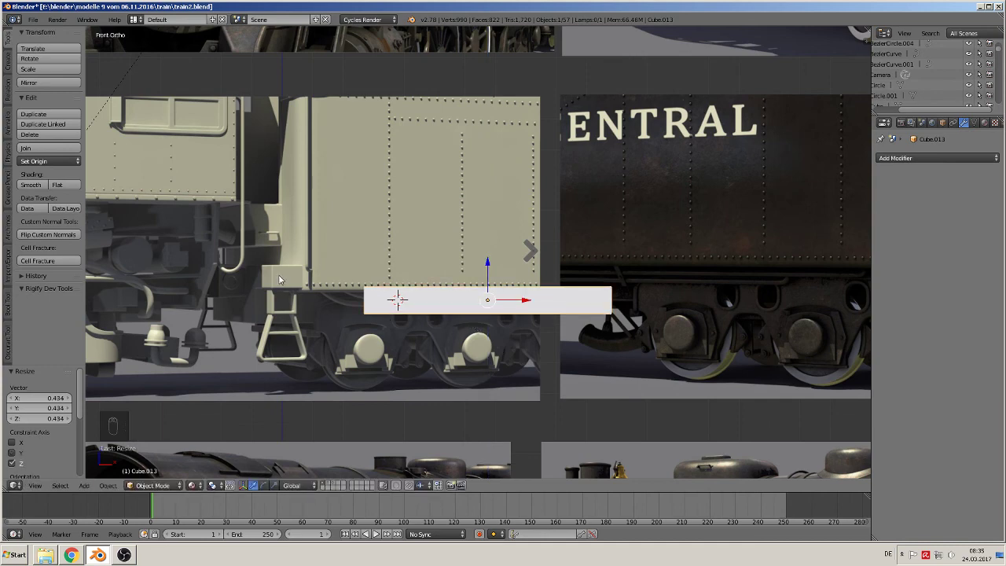
- Cut the bar with two vertical edge loops and spread them toward its ends by scaling 2.256 along X
{"action": "middle_click_drag", "start_coordinate": [345, 354], "coordinate": [489, 334], "text": "shift"}
{"action": "scroll", "coordinate": [438, 338], "scroll_direction": "up", "scroll_amount": 2}
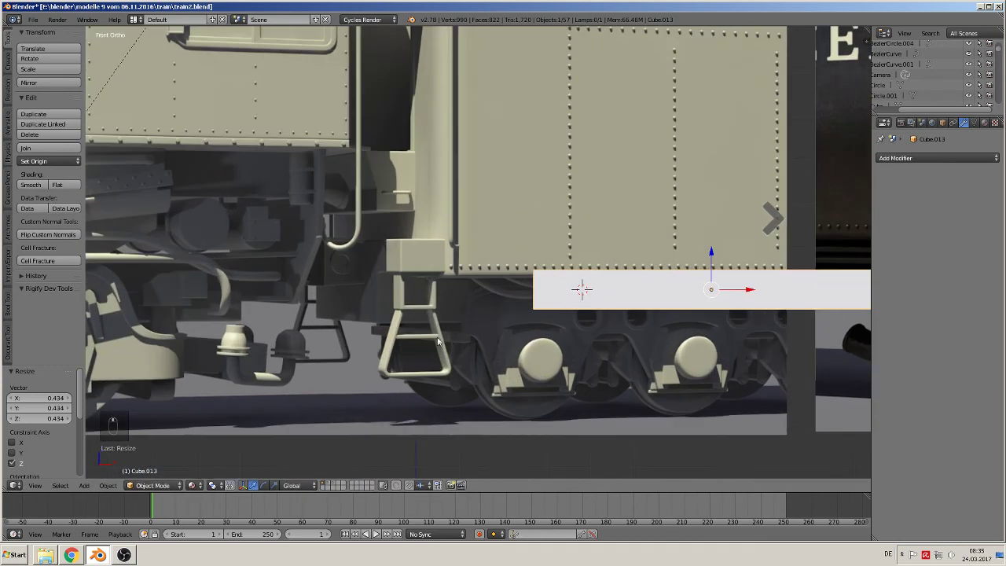
{"action": "middle_click_drag", "start_coordinate": [663, 332], "coordinate": [495, 331], "text": "shift"}
{"action": "key", "text": "Tab"}
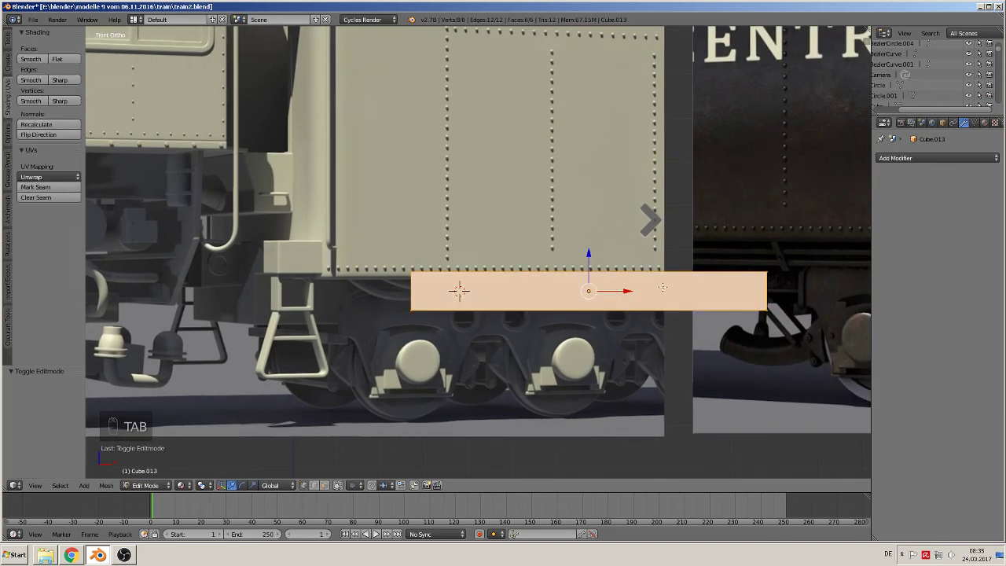
{"action": "key", "text": "ctrl+r"}
{"action": "scroll", "coordinate": [668, 288], "scroll_direction": "up", "scroll_amount": 1}
{"action": "left_click", "coordinate": [668, 289]}
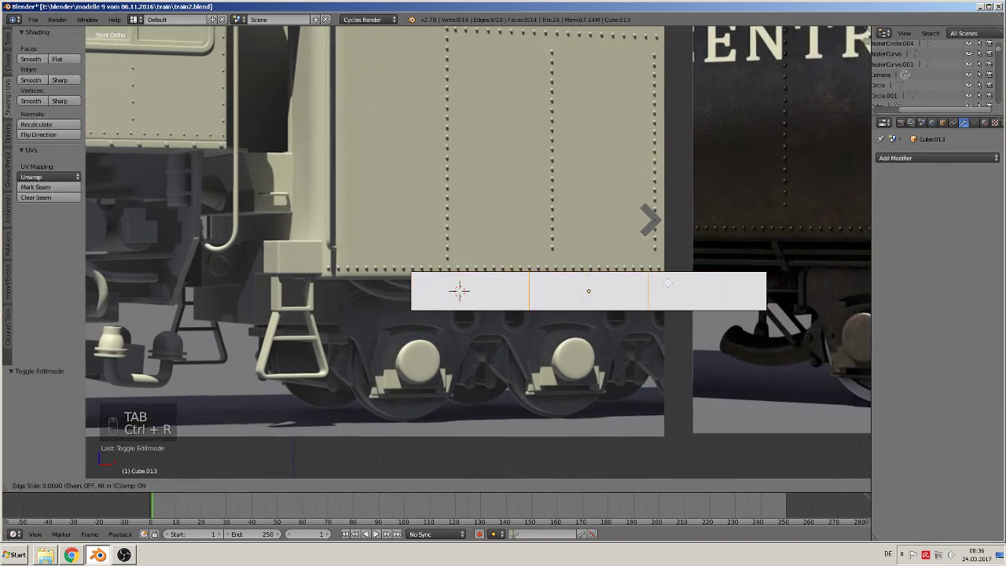
{"action": "right_click", "coordinate": [668, 289]}
{"action": "key", "text": "s"}
{"action": "key", "text": "x"}
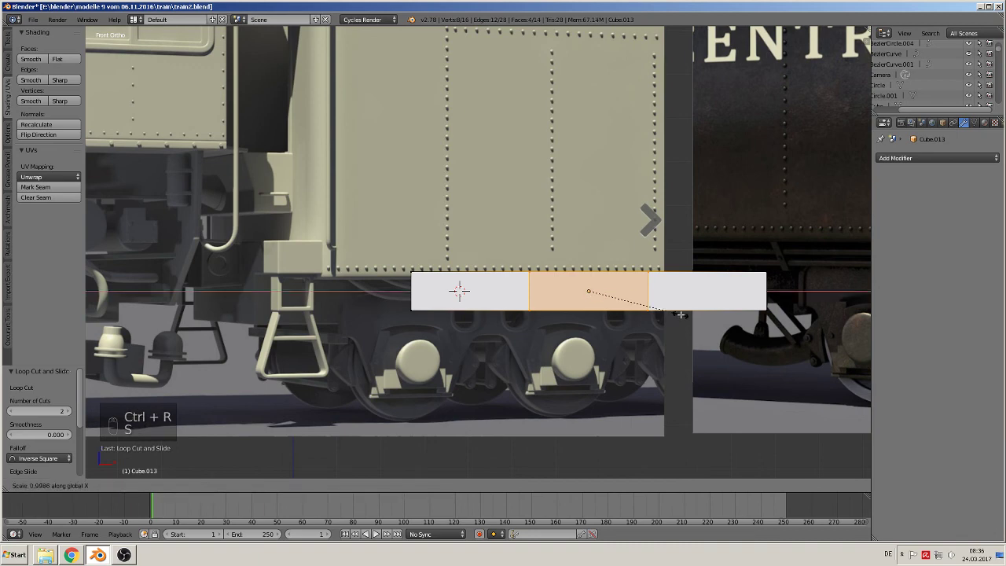
{"action": "left_click", "coordinate": [798, 319]}
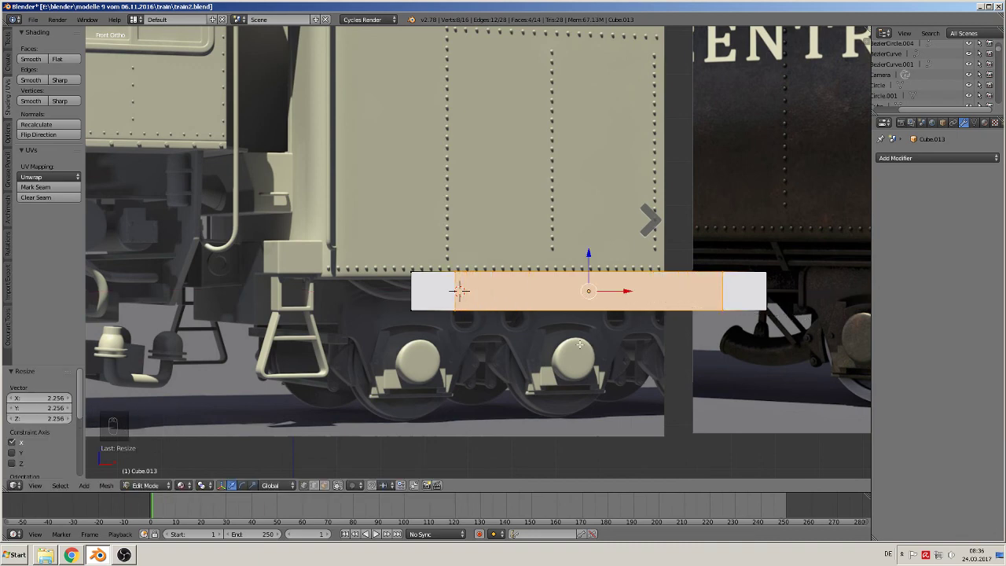
- Extrude the bar's middle bottom face 0.121 downward along Z
{"action": "key", "text": "Tab"}
{"action": "middle_click_drag", "start_coordinate": [579, 344], "coordinate": [512, 320]}
{"action": "key", "text": "Tab"}
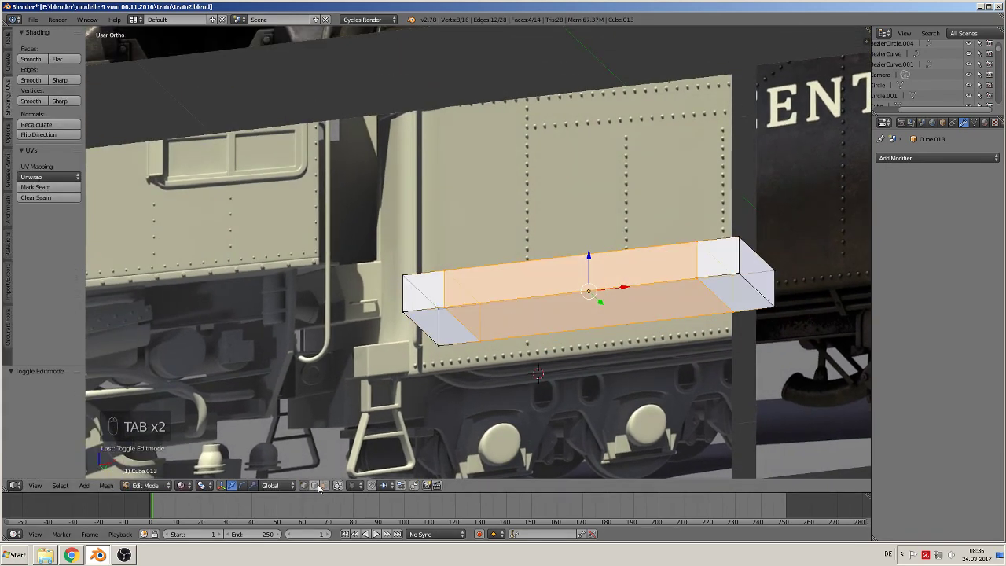
{"action": "right_click", "coordinate": [588, 309]}
{"action": "middle_click_drag", "start_coordinate": [566, 381], "coordinate": [577, 402]}
{"action": "key", "text": "e"}
{"action": "right_click", "coordinate": [575, 400]}
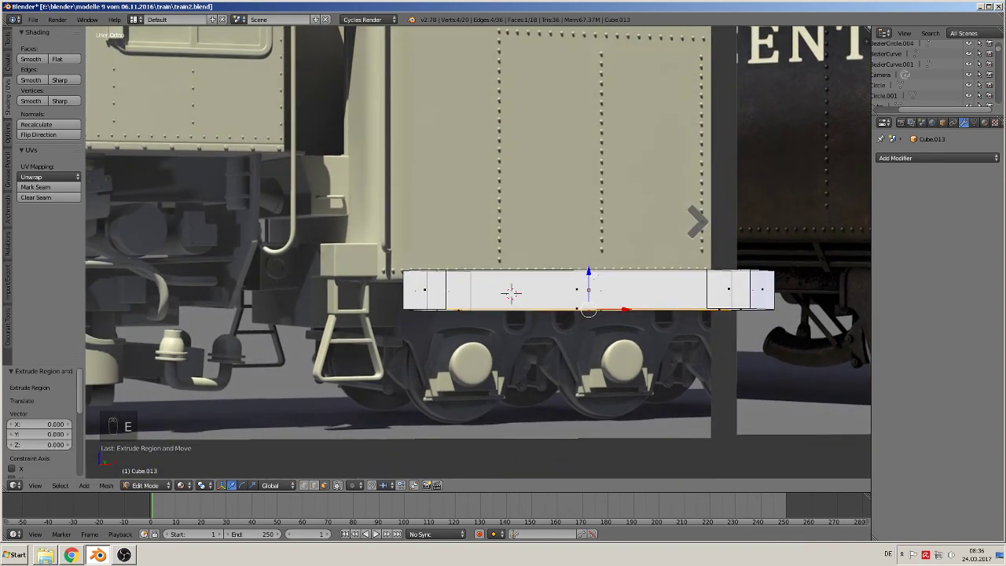
{"action": "left_click_drag", "start_coordinate": [588, 309], "coordinate": [578, 331]}
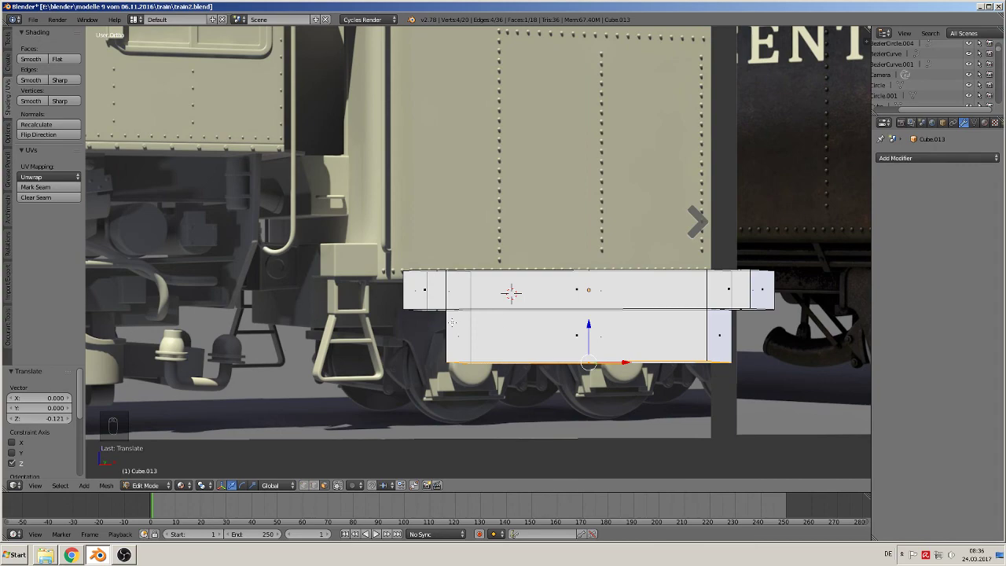
- Move the whole stepped block a further 0.514 away from the reference images along negative Y
{"action": "key", "text": "Tab"}
{"action": "middle_click_drag", "start_coordinate": [600, 315], "coordinate": [697, 151]}
{"action": "left_click_drag", "start_coordinate": [620, 280], "coordinate": [421, 346]}
{"action": "middle_click_drag", "start_coordinate": [422, 347], "coordinate": [471, 305]}
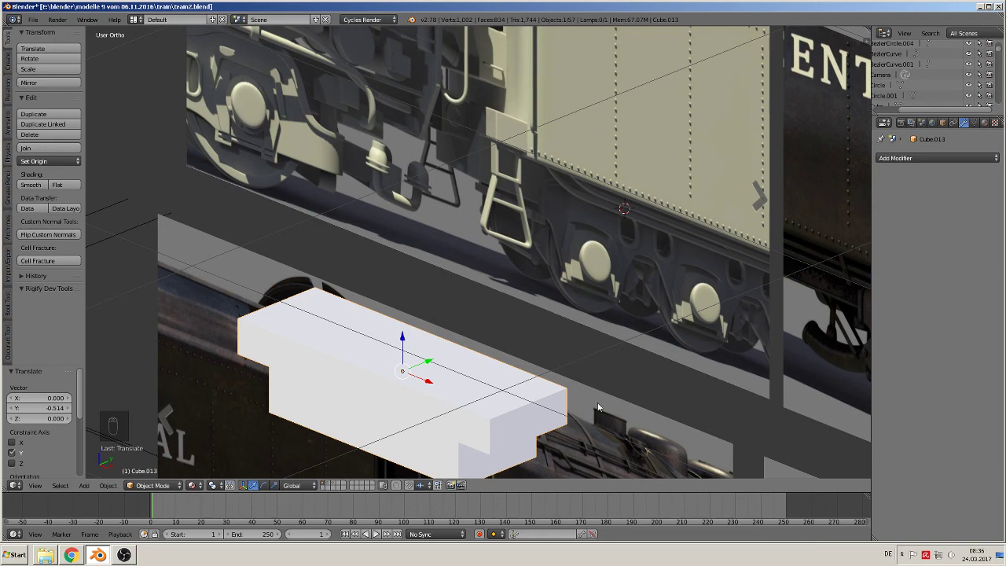
- Select all vertices on the block's rear side and move them 0.159 along negative Y to make it thinner
{"action": "key", "text": "Tab"}
{"action": "middle_click_drag", "start_coordinate": [561, 387], "coordinate": [564, 419], "text": "shift"}
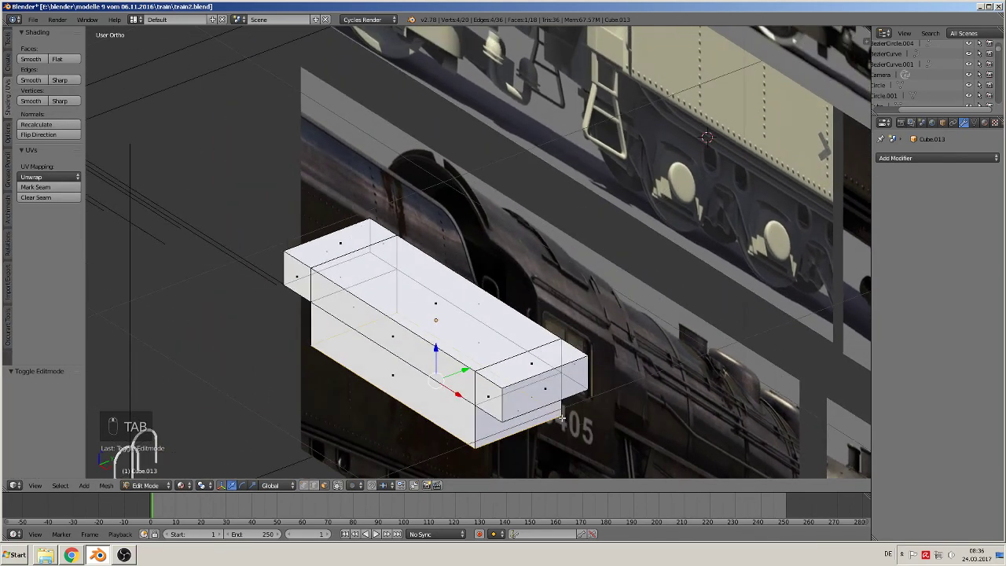
{"action": "left_click", "coordinate": [303, 486]}
{"action": "middle_click_drag", "start_coordinate": [313, 409], "coordinate": [454, 96]}
{"action": "key", "text": "a"}
{"action": "key", "text": "c"}
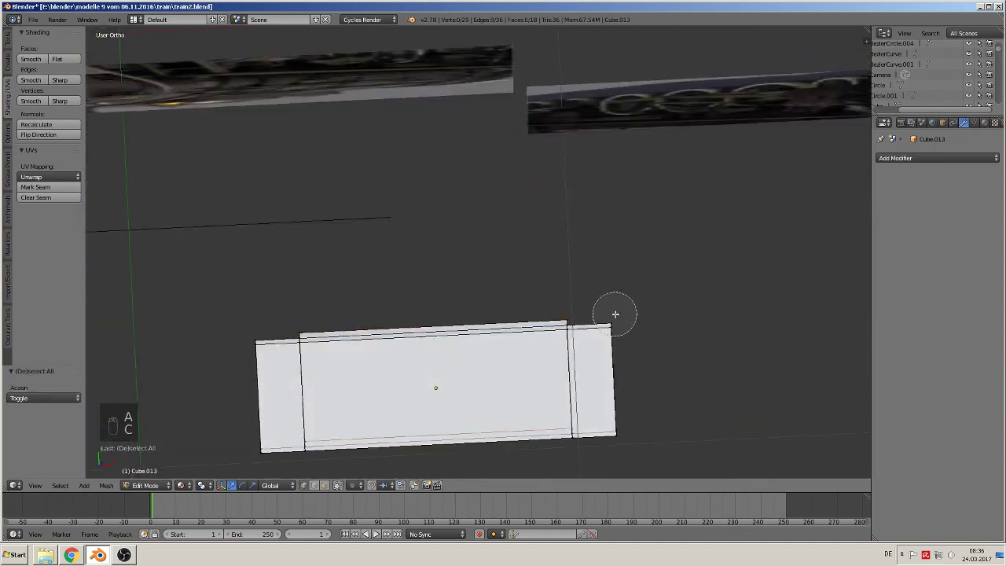
{"action": "left_click_drag", "start_coordinate": [613, 314], "coordinate": [270, 337]}
{"action": "right_click", "coordinate": [255, 342]}
{"action": "left_click_drag", "start_coordinate": [427, 306], "coordinate": [426, 366]}
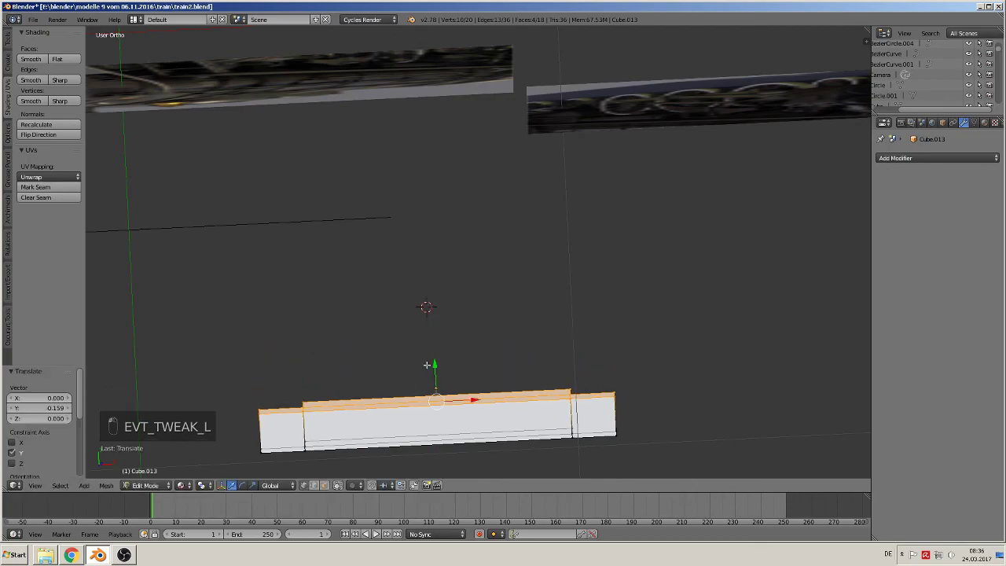
- Extrude the lower middle face on the block's rear side 0.987 along Y
{"action": "middle_click_drag", "start_coordinate": [426, 366], "coordinate": [581, 219]}
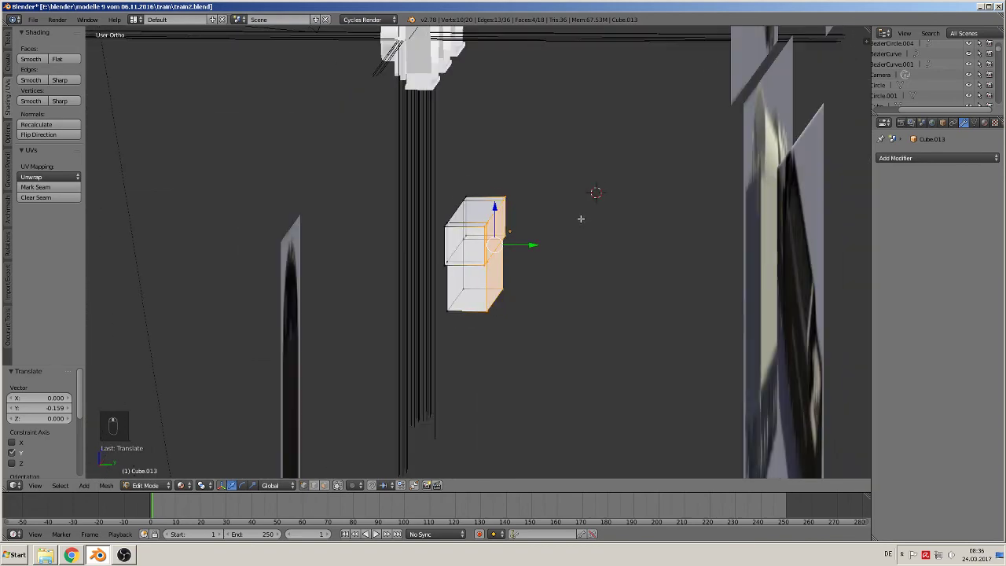
{"action": "left_click", "coordinate": [327, 485]}
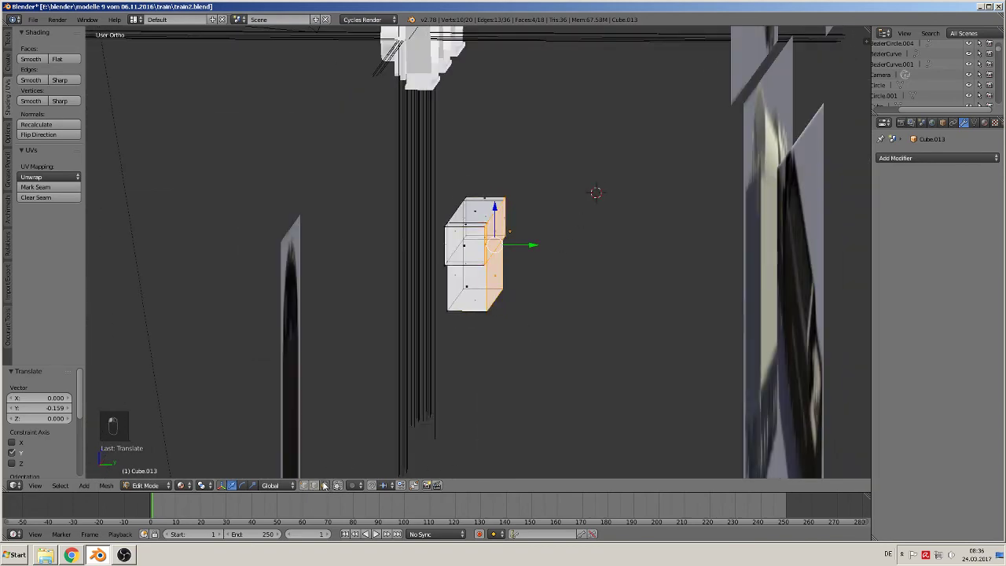
{"action": "right_click", "coordinate": [496, 285]}
{"action": "scroll", "coordinate": [503, 286], "scroll_direction": "down", "scroll_amount": 5}
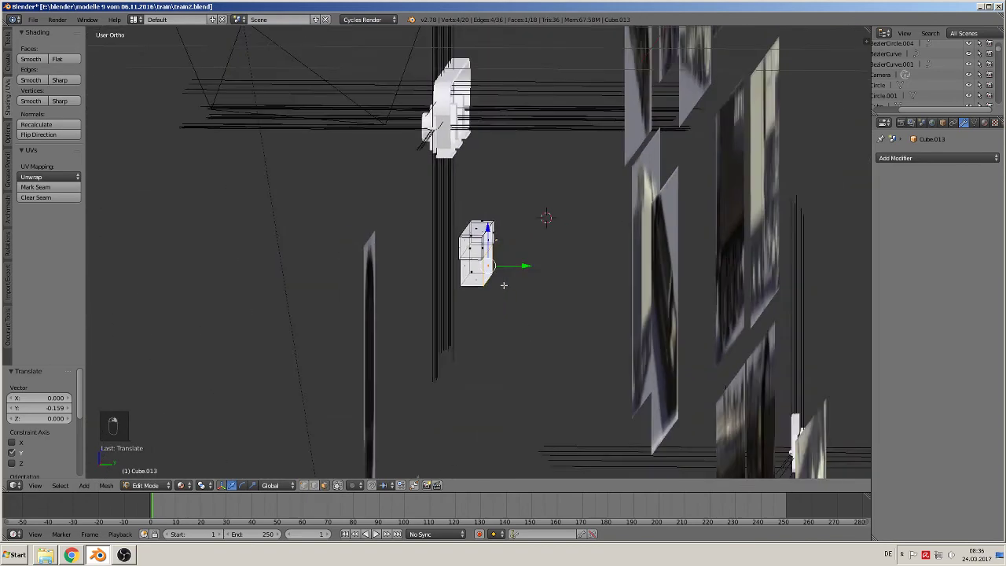
{"action": "key", "text": "e"}
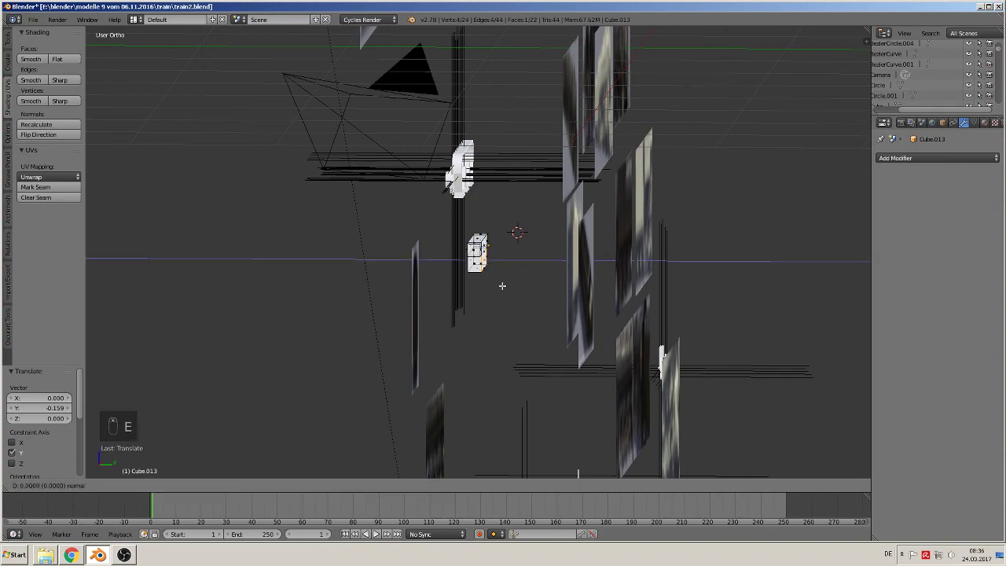
{"action": "left_click", "coordinate": [660, 278]}
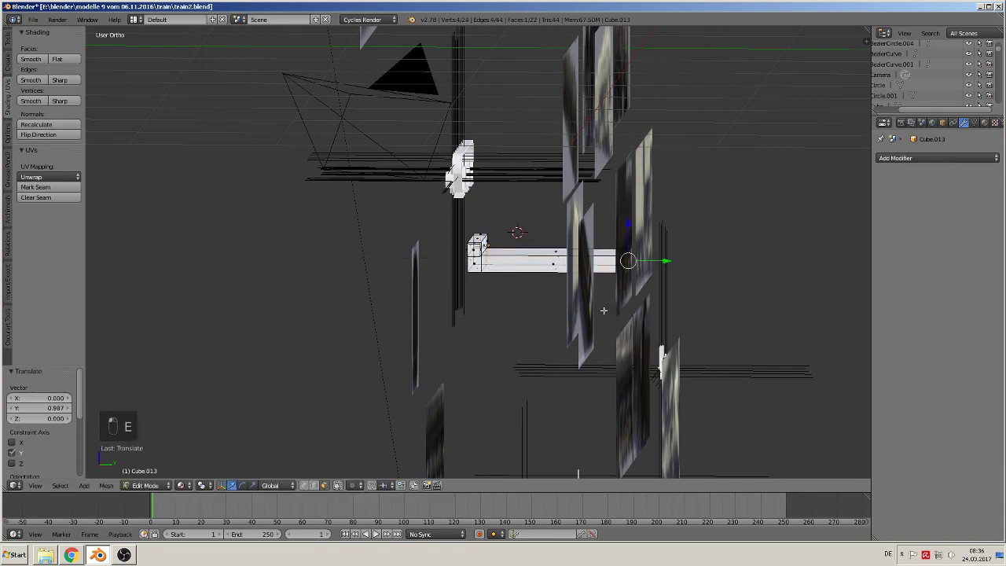
{"action": "key", "text": "Tab"}
- Rotate the whole block 90° and then a further 180° around the Z axis
{"action": "middle_click_drag", "start_coordinate": [539, 305], "coordinate": [666, 309]}
{"action": "scroll", "coordinate": [660, 311], "scroll_direction": "up", "scroll_amount": 2}
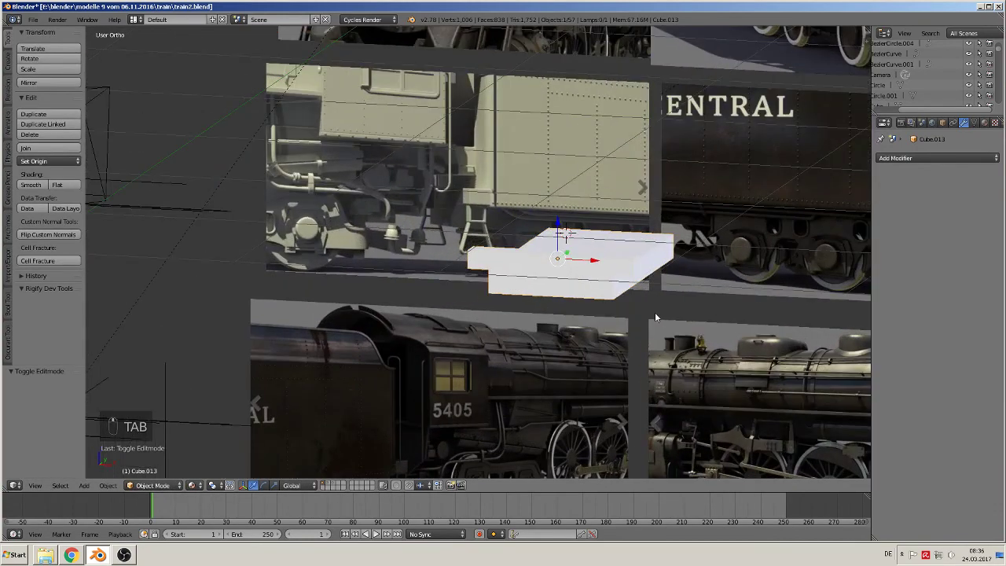
{"action": "type", "text": "rz90"}
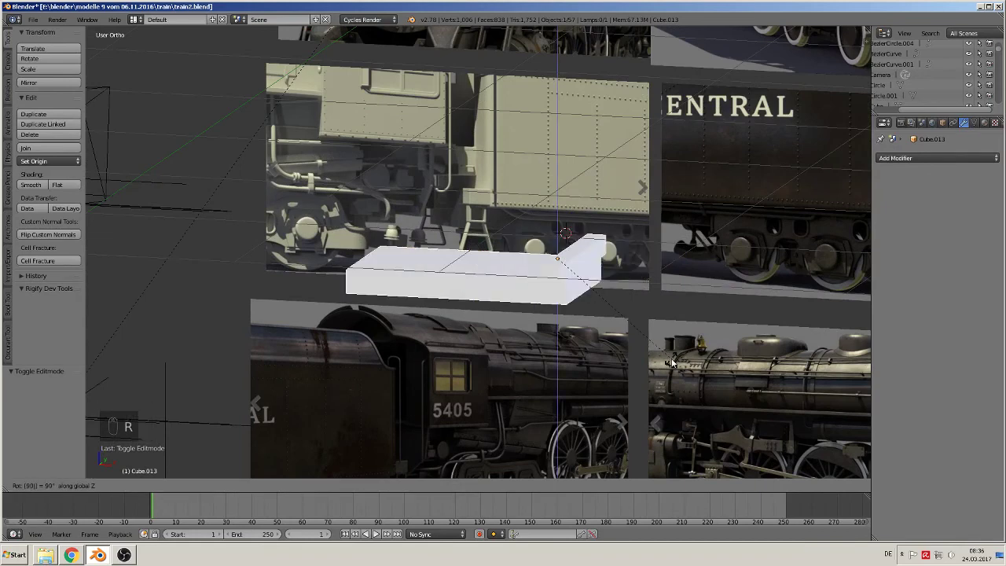
{"action": "key", "text": "Return"}
{"action": "type", "text": "r"}
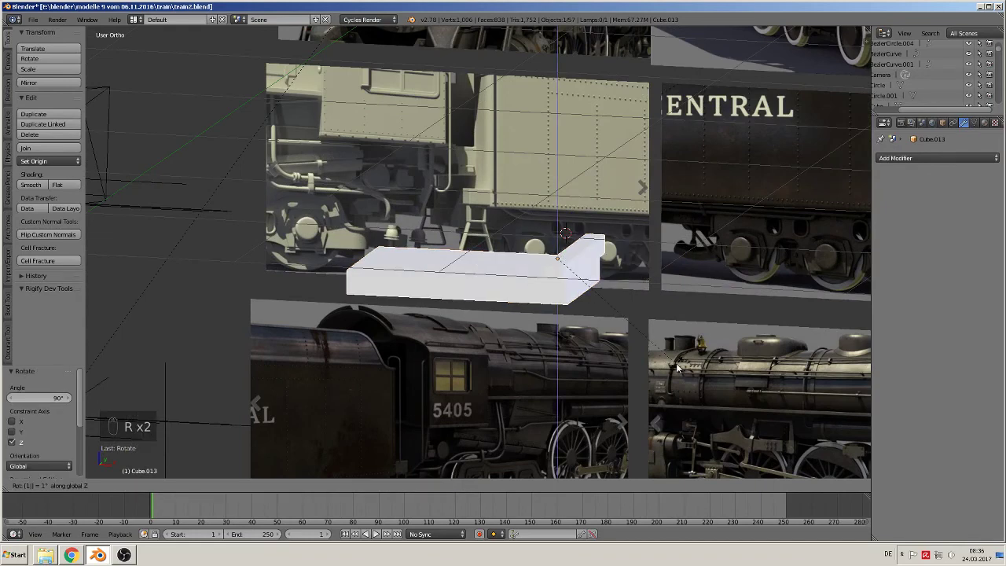
{"action": "type", "text": "z180"}
- Cut two lengthwise edge loops through the block and bring them closer together by scaling 0.559 along Y
{"action": "middle_click_drag", "start_coordinate": [666, 298], "coordinate": [749, 294]}
{"action": "scroll", "coordinate": [503, 292], "scroll_direction": "up", "scroll_amount": 2}
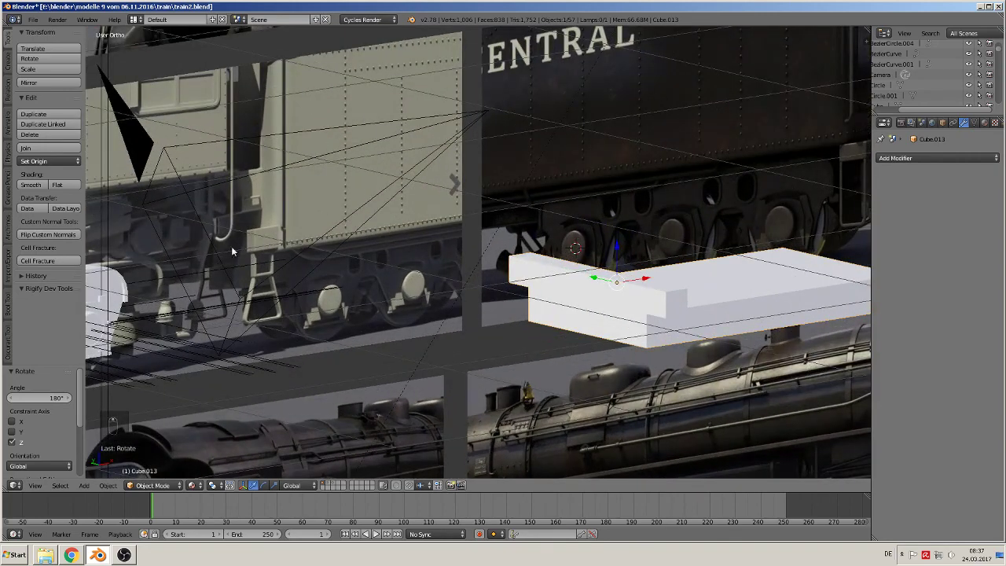
{"action": "scroll", "coordinate": [228, 264], "scroll_direction": "up", "scroll_amount": 4}
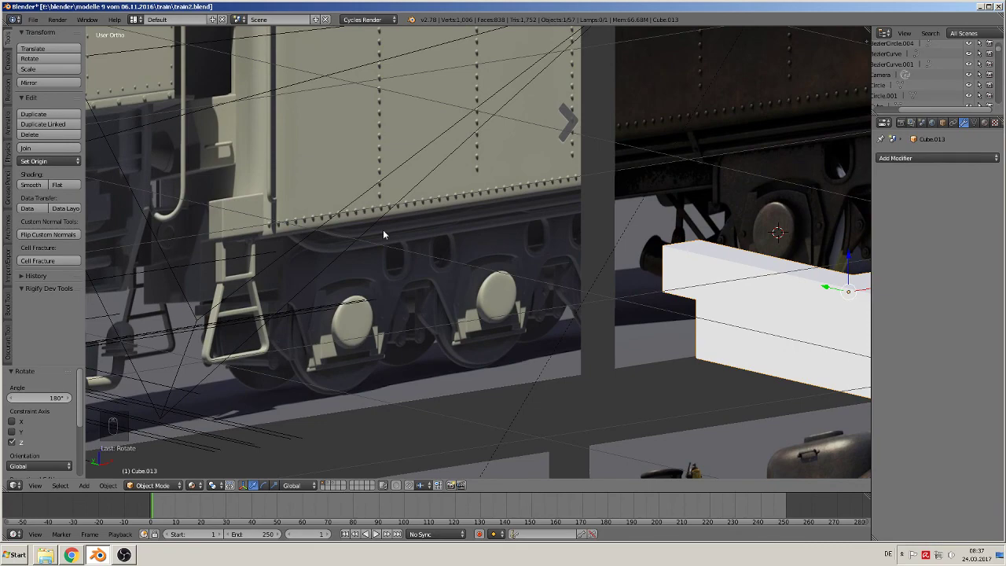
{"action": "middle_click_drag", "start_coordinate": [683, 327], "coordinate": [470, 271], "text": "shift"}
{"action": "key", "text": "Tab"}
{"action": "scroll", "coordinate": [592, 236], "scroll_direction": "up", "scroll_amount": 1}
{"action": "middle_click_drag", "start_coordinate": [593, 236], "coordinate": [641, 241]}
{"action": "middle_click_drag", "start_coordinate": [641, 241], "coordinate": [728, 309], "text": "shift"}
{"action": "middle_click_drag", "start_coordinate": [812, 276], "coordinate": [527, 171], "text": "shift"}
{"action": "scroll", "coordinate": [600, 200], "scroll_direction": "up", "scroll_amount": 1}
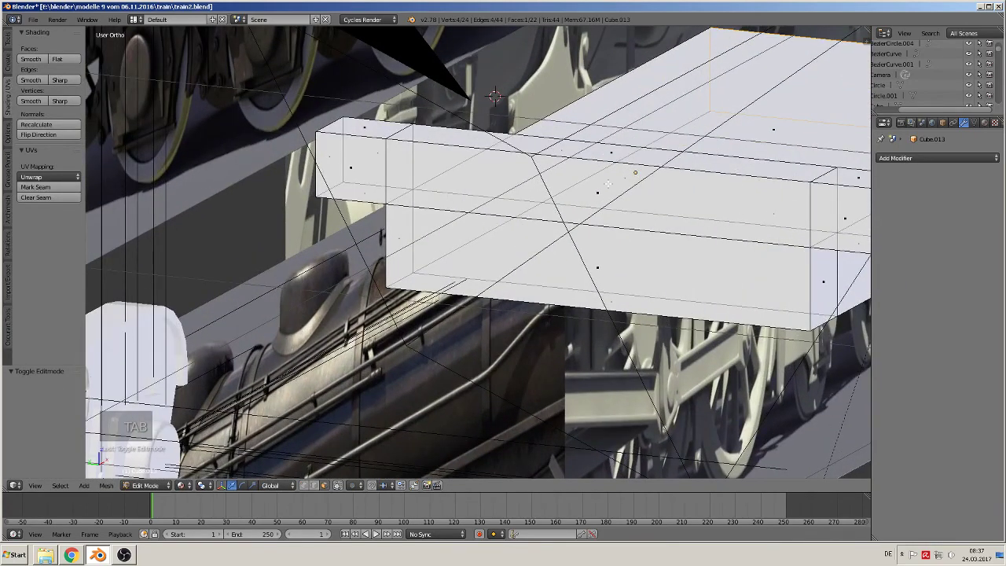
{"action": "key", "text": "ctrl+r"}
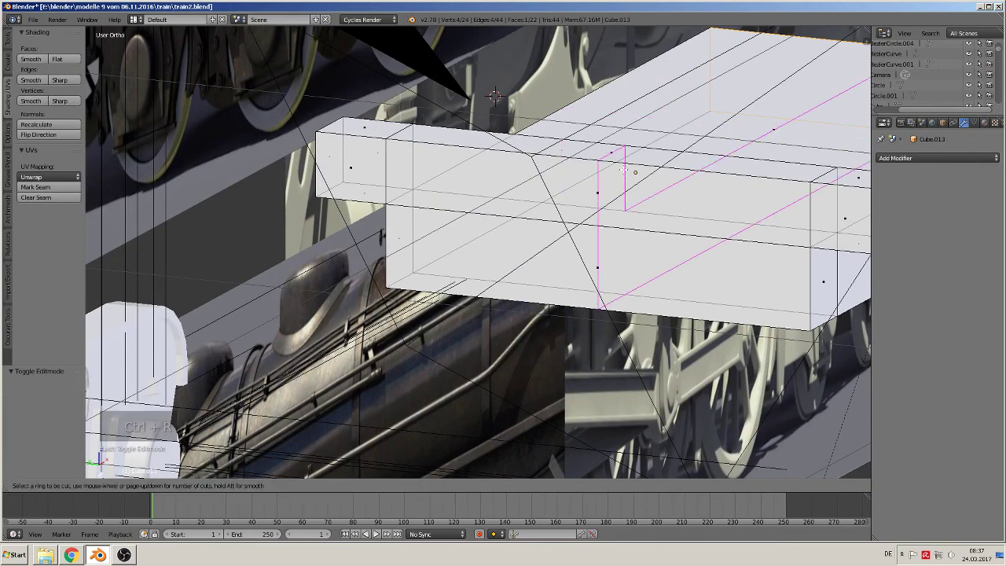
{"action": "scroll", "coordinate": [623, 169], "scroll_direction": "up", "scroll_amount": 1}
{"action": "left_click", "coordinate": [625, 170]}
{"action": "right_click", "coordinate": [626, 170]}
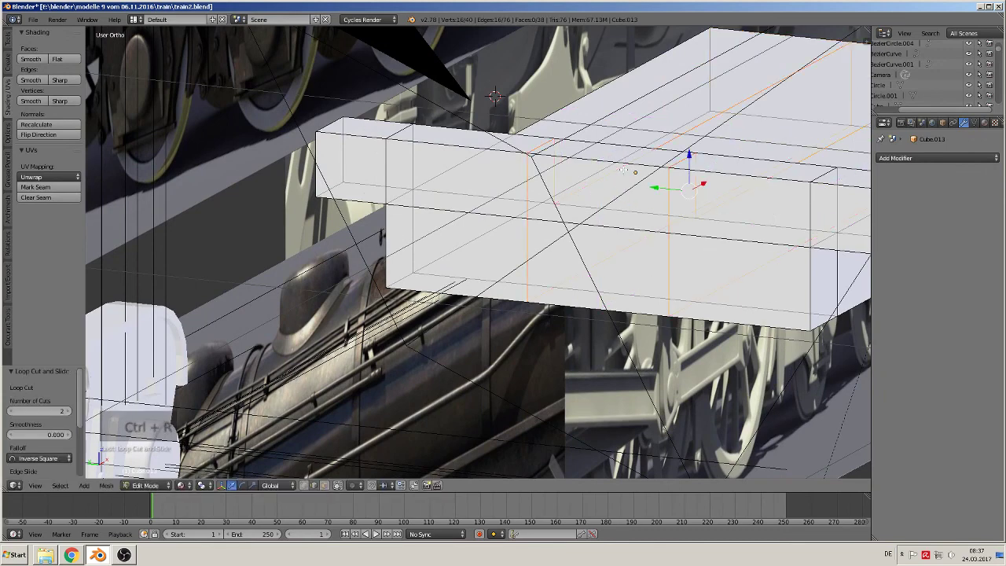
{"action": "key", "text": "s"}
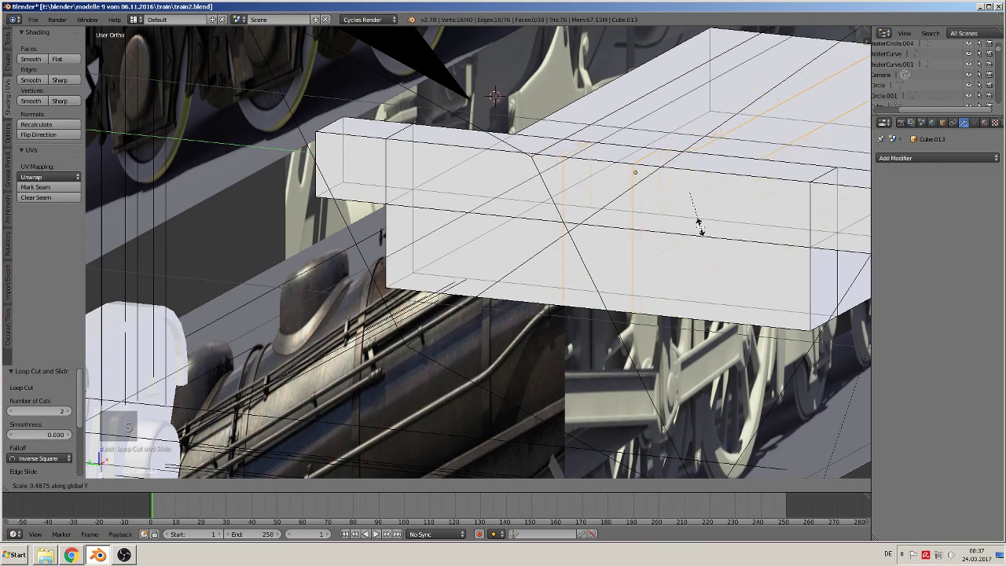
{"action": "left_click", "coordinate": [699, 230]}
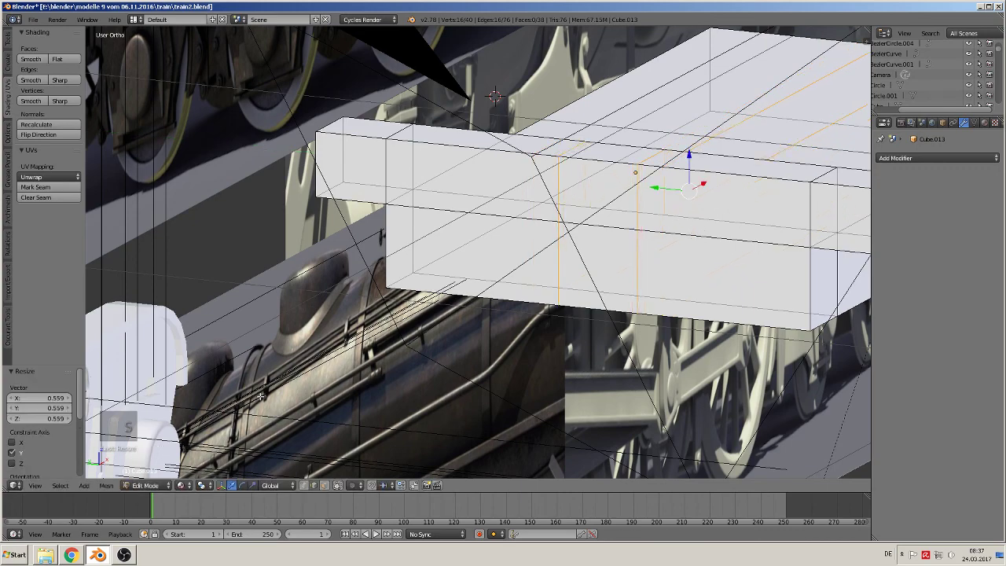
- Extrude the upper face between the two new loops on the block's front a short distance outward along negative X
{"action": "left_click", "coordinate": [325, 485]}
{"action": "right_click", "coordinate": [614, 172]}
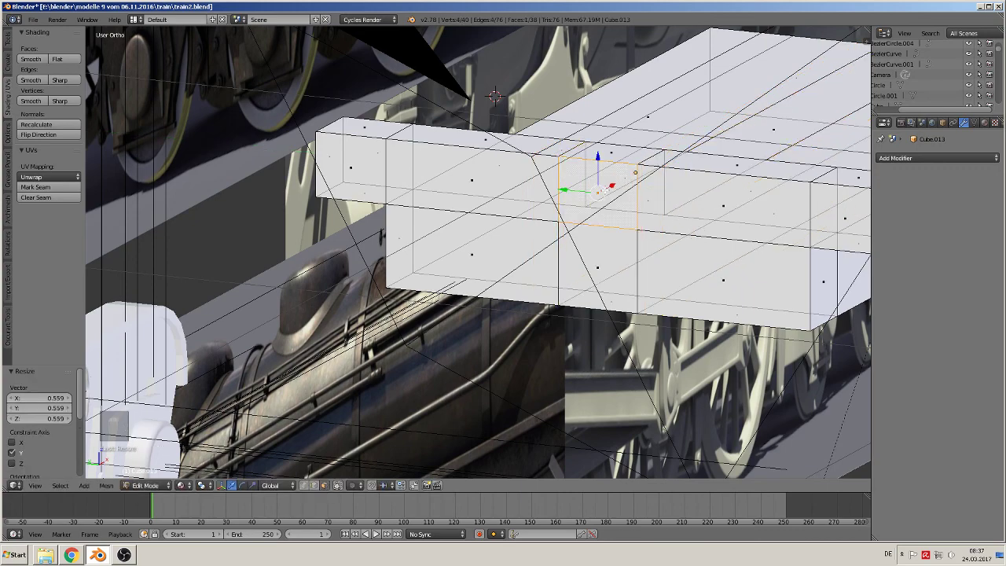
{"action": "middle_click_drag", "start_coordinate": [614, 172], "coordinate": [523, 235]}
{"action": "key", "text": "e"}
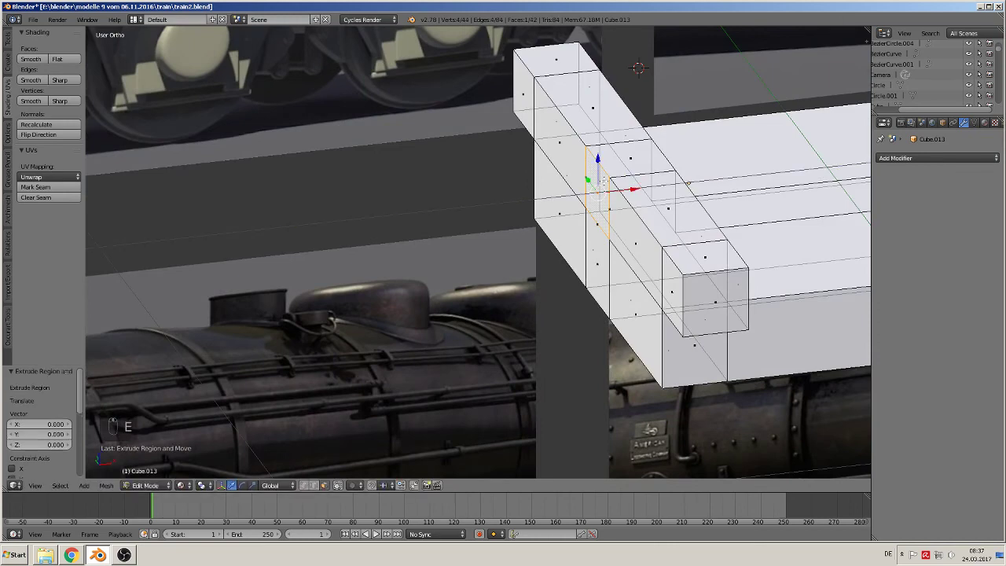
{"action": "key", "text": "g"}
{"action": "key", "text": "x"}
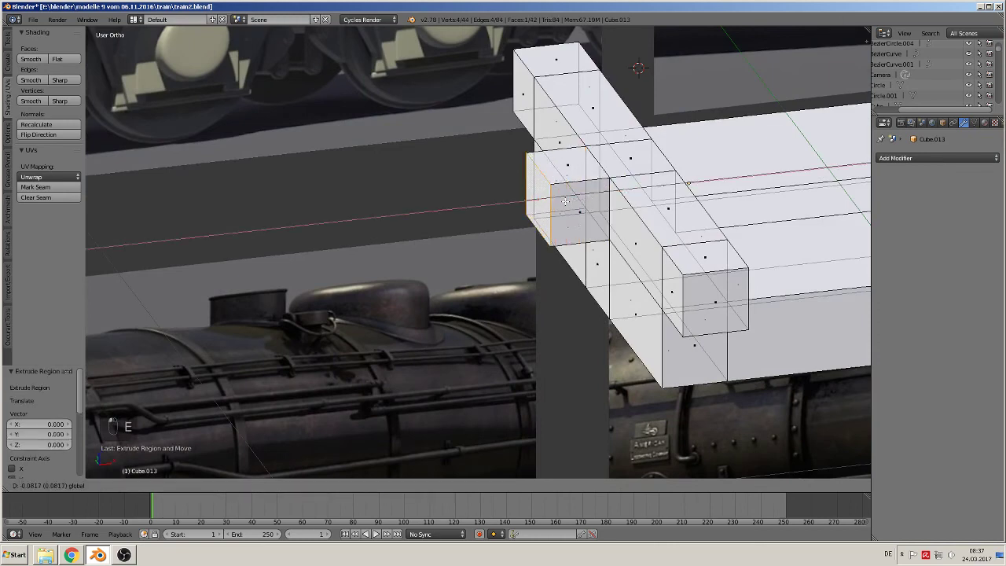
{"action": "left_click", "coordinate": [560, 202]}
{"action": "key", "text": "Tab"}
{"action": "middle_click_drag", "start_coordinate": [540, 206], "coordinate": [337, 305]}
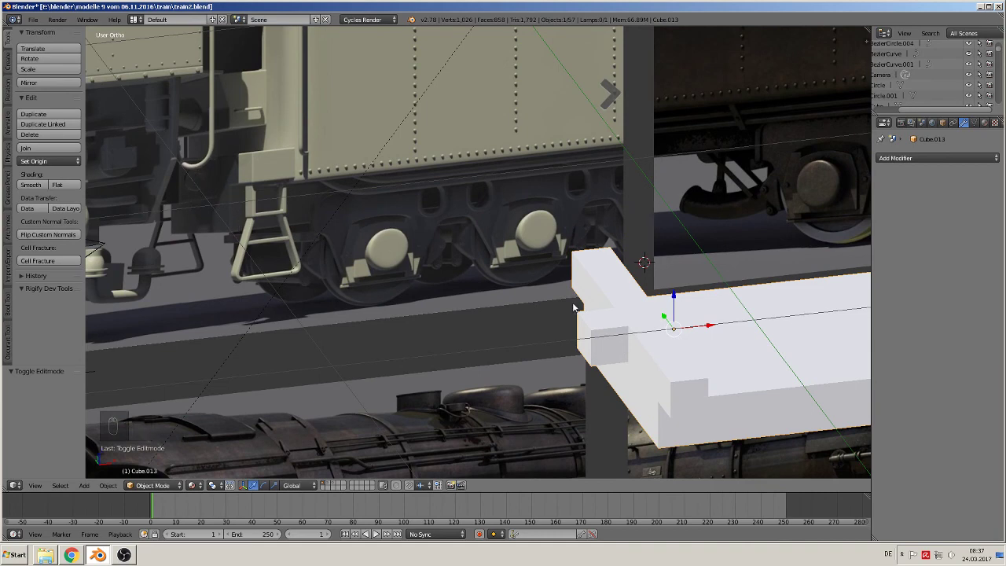
- Select the two opposite side faces of the protruding stub and inset them by extruding and scaling 0.782
{"action": "middle_click_drag", "start_coordinate": [573, 307], "coordinate": [533, 290], "text": "shift"}
{"action": "scroll", "coordinate": [617, 364], "scroll_direction": "up", "scroll_amount": 2}
{"action": "key", "text": "Tab"}
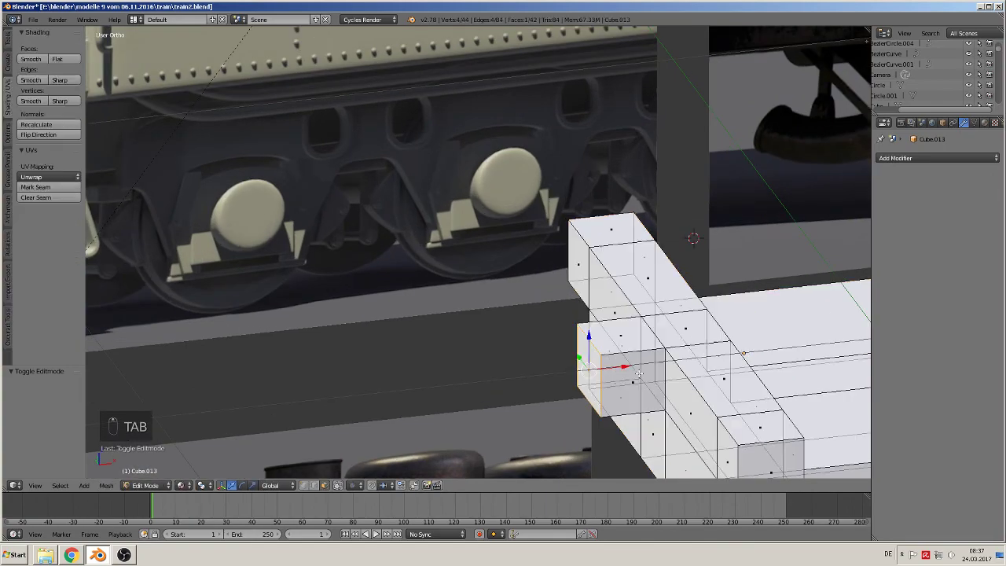
{"action": "right_click", "coordinate": [624, 375]}
{"action": "scroll", "coordinate": [629, 385], "scroll_direction": "up", "scroll_amount": 3}
{"action": "middle_click_drag", "start_coordinate": [674, 416], "coordinate": [546, 398]}
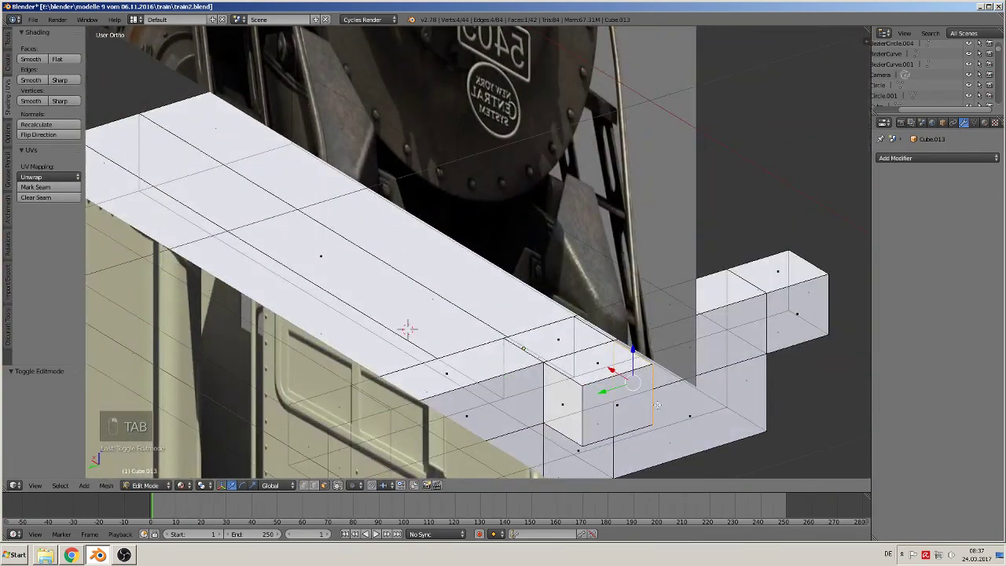
{"action": "middle_click_drag", "start_coordinate": [703, 431], "coordinate": [601, 322]}
{"action": "key", "text": "e"}
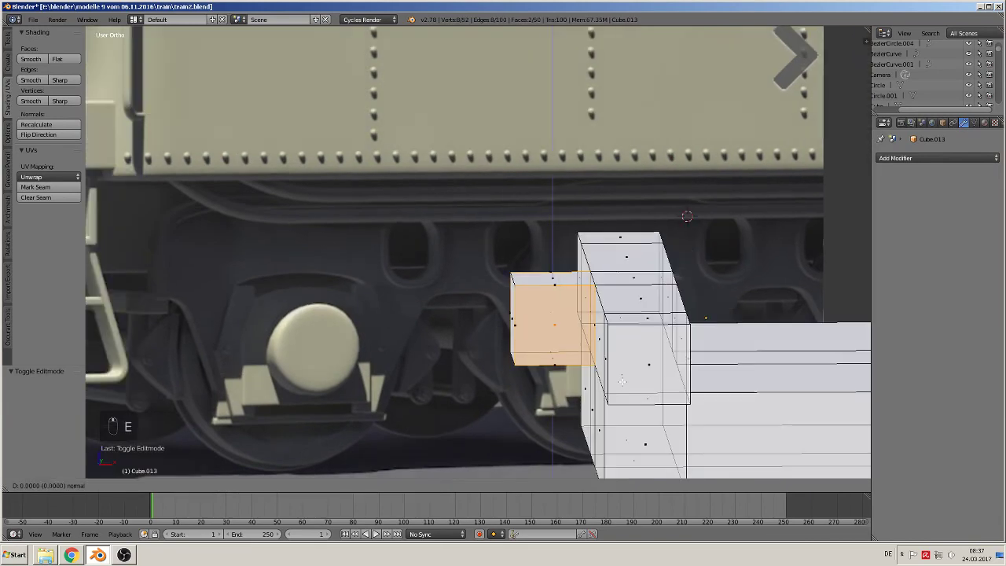
{"action": "key", "text": "s"}
{"action": "left_click", "coordinate": [606, 370]}
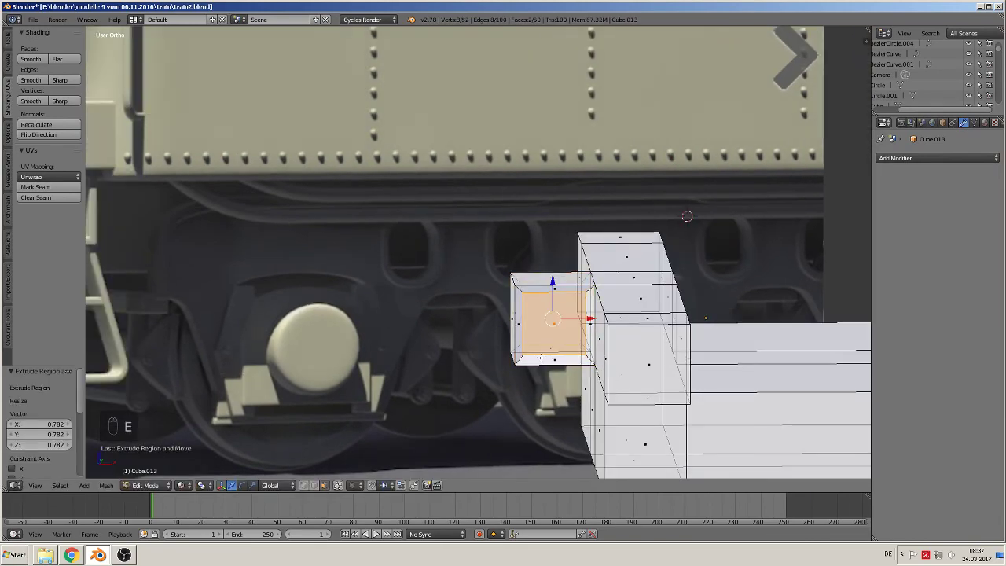
- Spread the two inset stub faces apart by scaling them 1.307 along Y
{"action": "scroll", "coordinate": [477, 251], "scroll_direction": "down", "scroll_amount": 3}
{"action": "middle_click_drag", "start_coordinate": [537, 353], "coordinate": [582, 363]}
{"action": "key", "text": "s"}
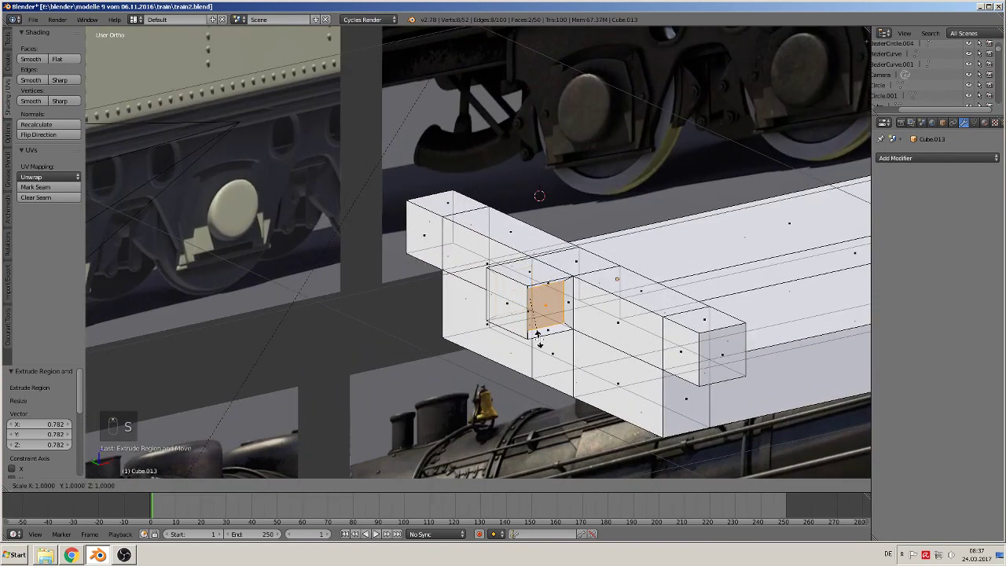
{"action": "key", "text": "y"}
{"action": "left_click", "coordinate": [541, 352]}
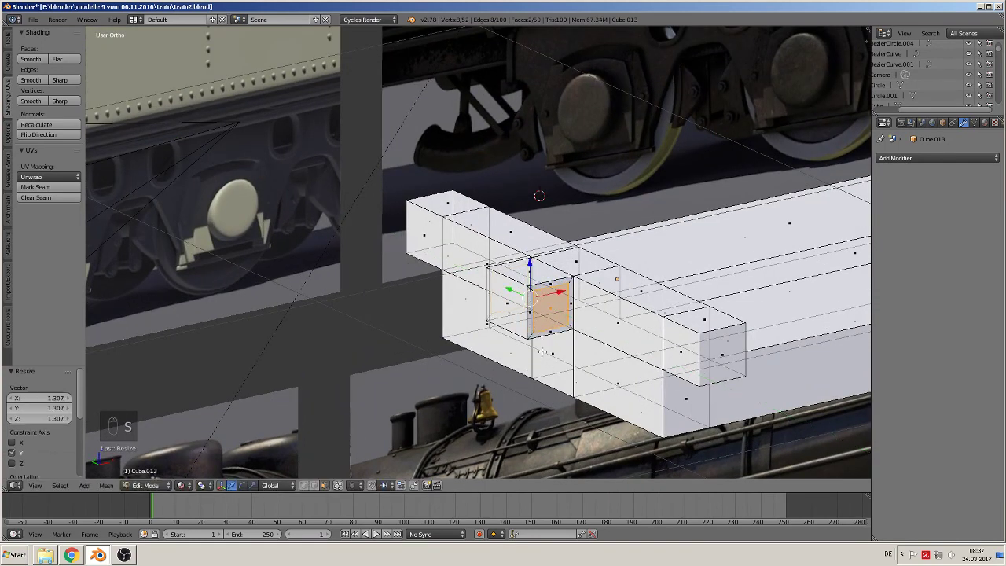
- Recess the two inset stub faces by extruding them in place and scaling to about 0.75 along Y
{"action": "key", "text": "e"}
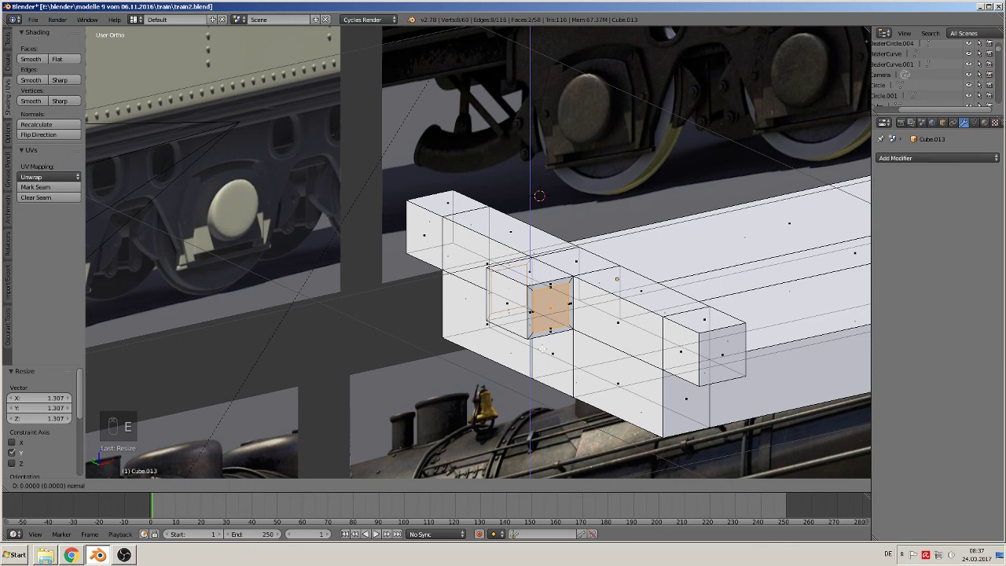
{"action": "right_click", "coordinate": [541, 349]}
{"action": "key", "text": "s"}
{"action": "key", "text": "y"}
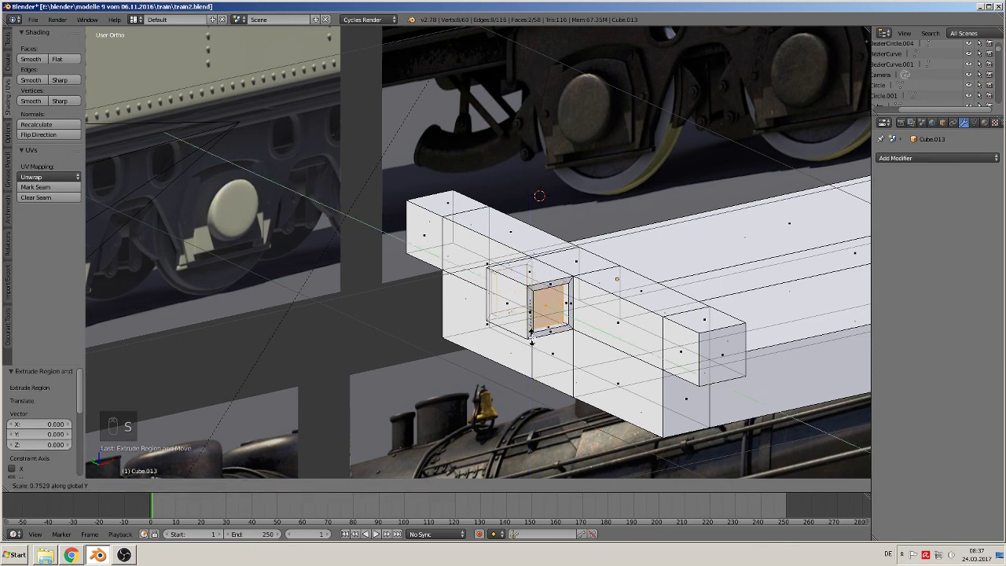
{"action": "left_click", "coordinate": [531, 337]}
{"action": "key", "text": "Tab"}
- Add a 24-vertex mesh circle at the 3D cursor on the reference image, working in front view
{"action": "scroll", "coordinate": [525, 334], "scroll_direction": "down", "scroll_amount": 3}
{"action": "middle_click_drag", "start_coordinate": [394, 254], "coordinate": [544, 397], "text": "shift"}
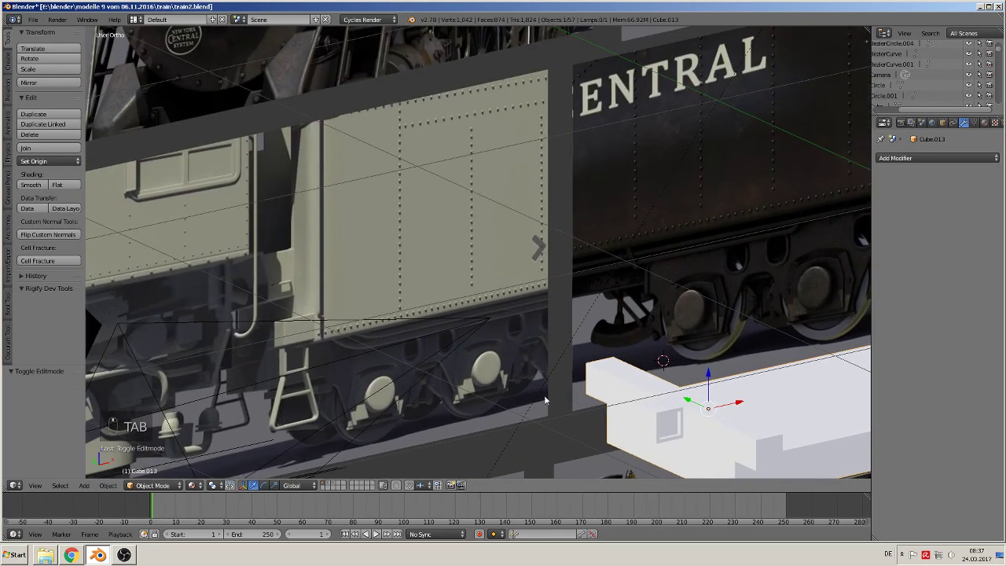
{"action": "scroll", "coordinate": [393, 352], "scroll_direction": "up", "scroll_amount": 4}
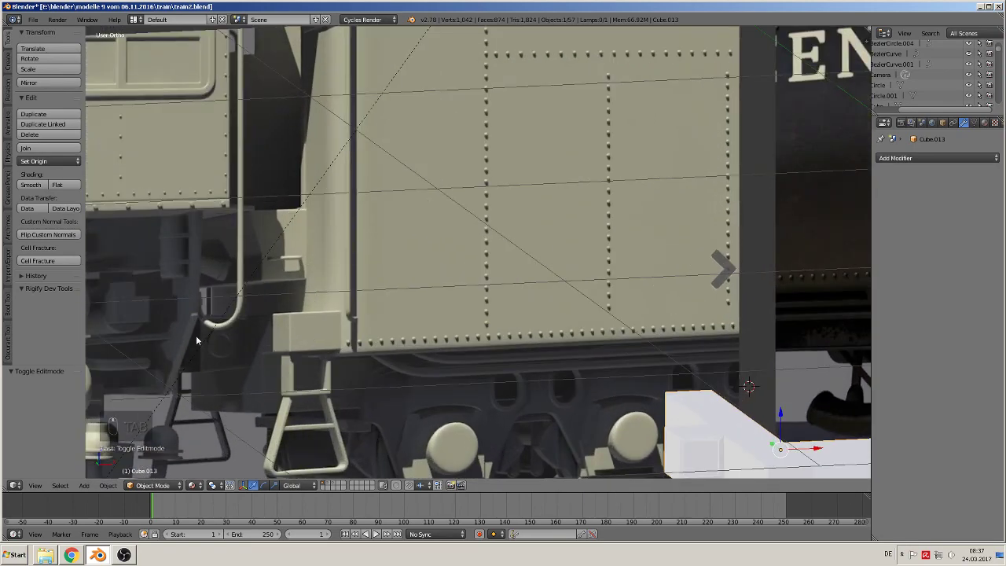
{"action": "middle_click_drag", "start_coordinate": [276, 344], "coordinate": [373, 211], "text": "shift"}
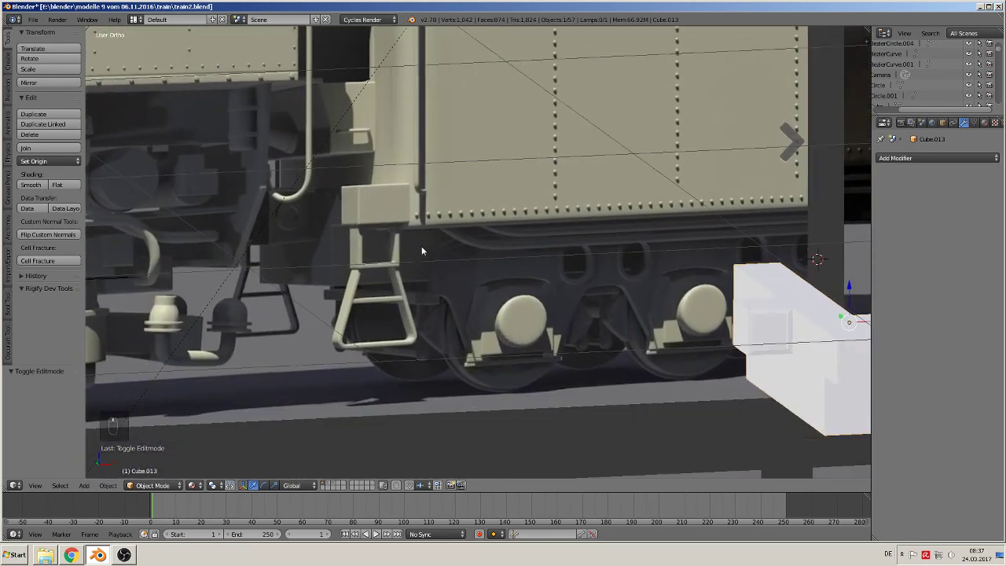
{"action": "key", "text": "KP_1"}
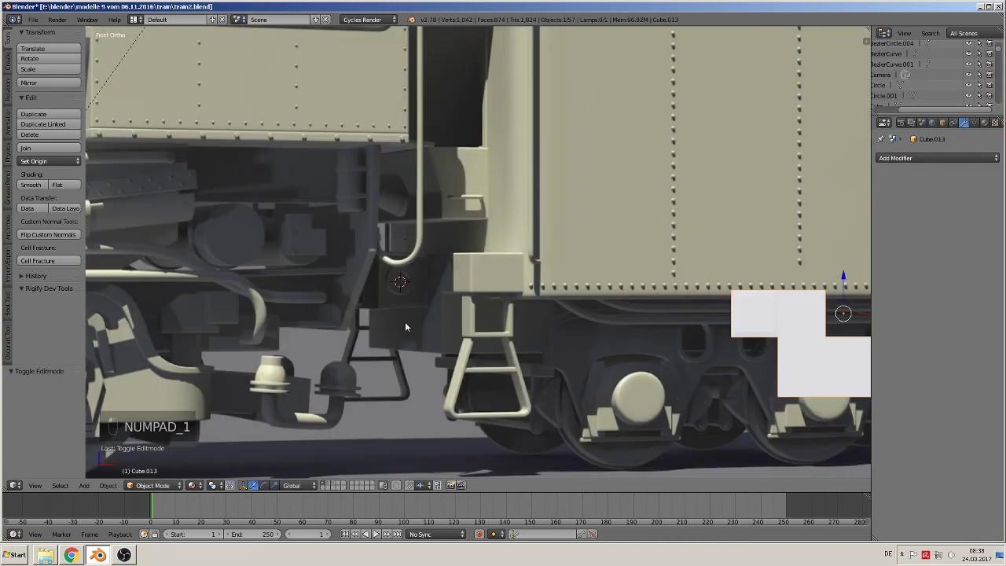
{"action": "left_click", "coordinate": [193, 487]}
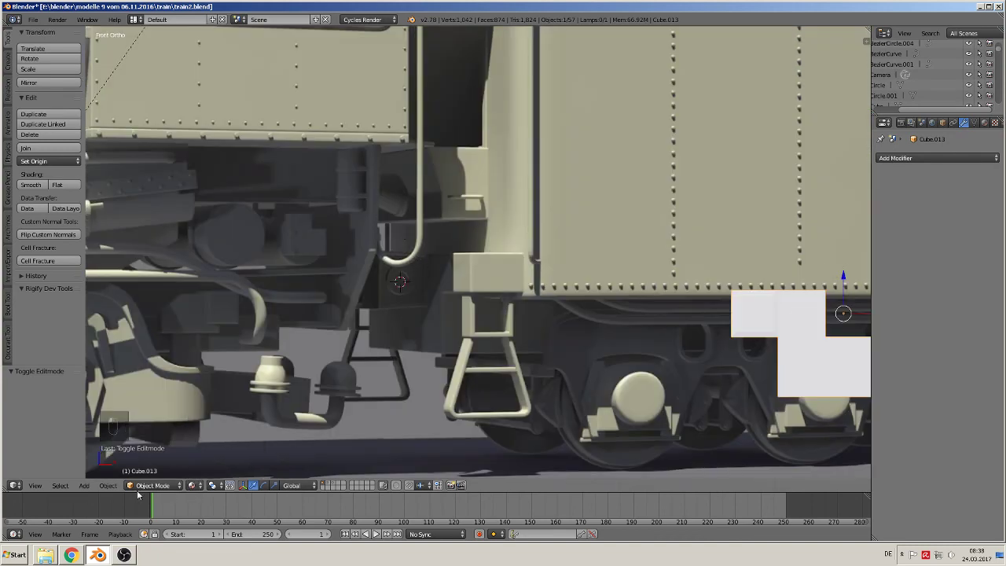
{"action": "left_click", "coordinate": [84, 486]}
{"action": "mouse_move", "coordinate": [99, 472]}
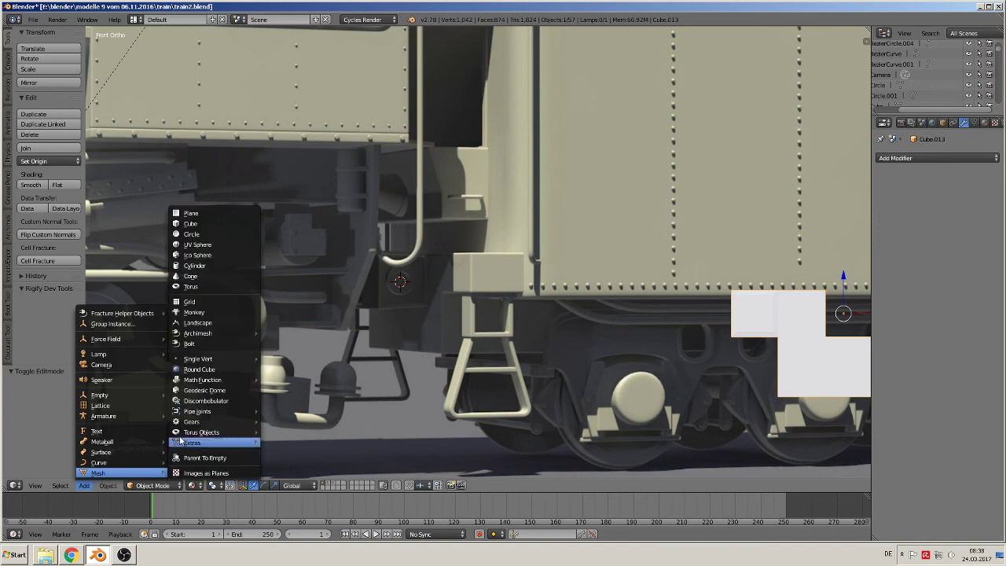
{"action": "left_click", "coordinate": [221, 235]}
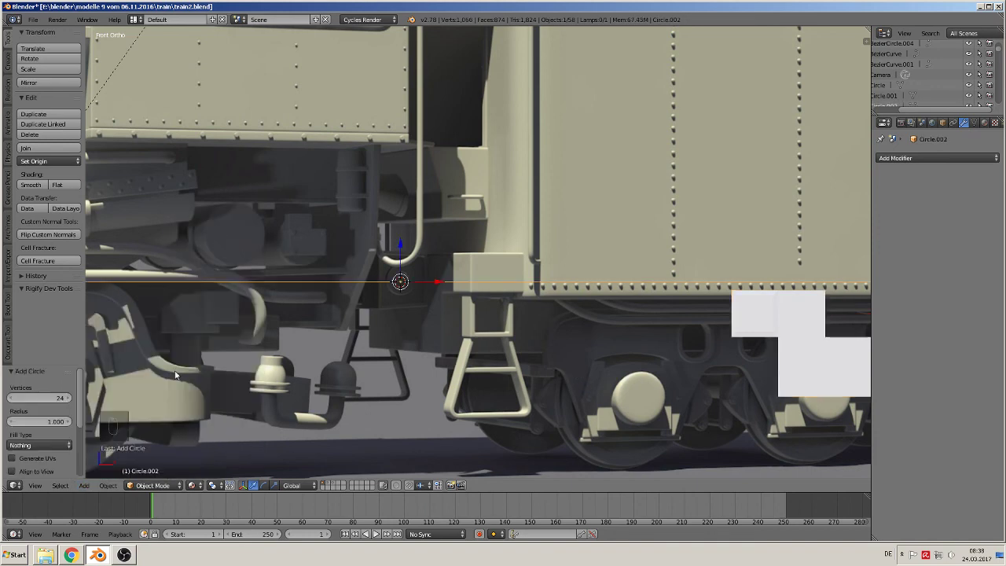
- Rotate the circle 90° about X and scale it down to about 0.034 over the round fitting in the reference image
{"action": "type", "text": "r90"}
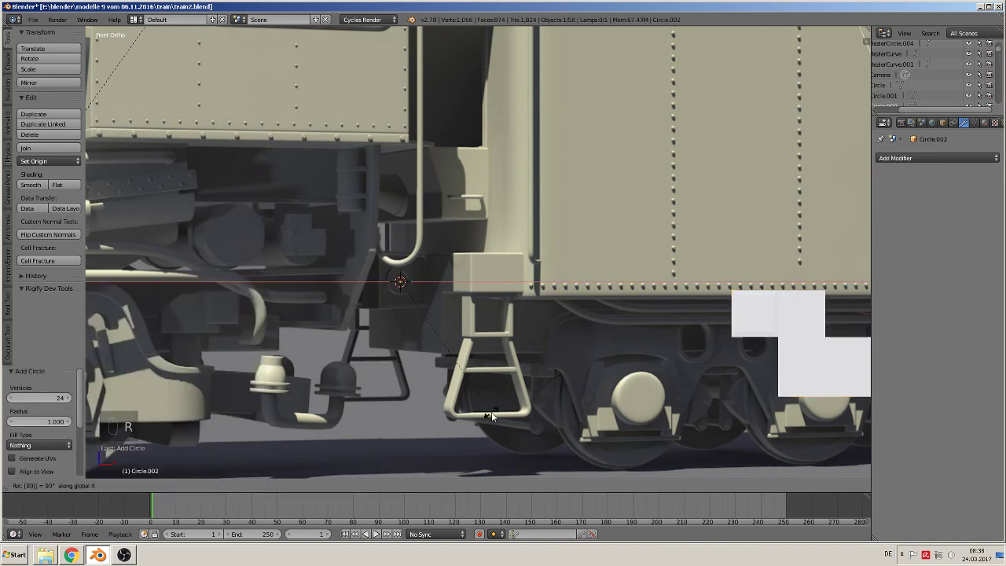
{"action": "key", "text": "Return"}
{"action": "key", "text": "s"}
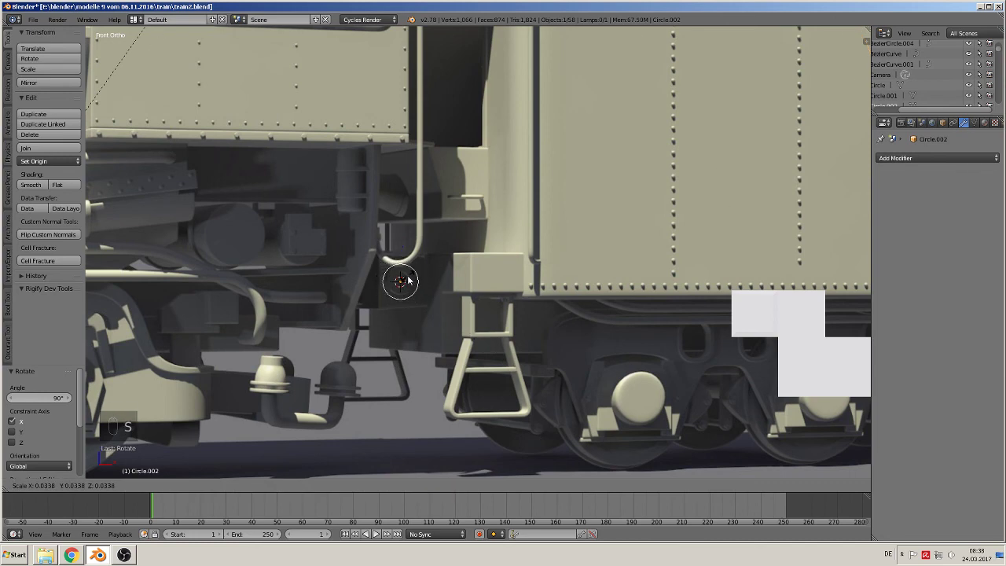
{"action": "left_click", "coordinate": [409, 280]}
{"action": "scroll", "coordinate": [452, 303], "scroll_direction": "up", "scroll_amount": 5}
- Extrude the circle's edge loop inward by scaling it to about 0.54, forming a flat ring
{"action": "key", "text": "Tab"}
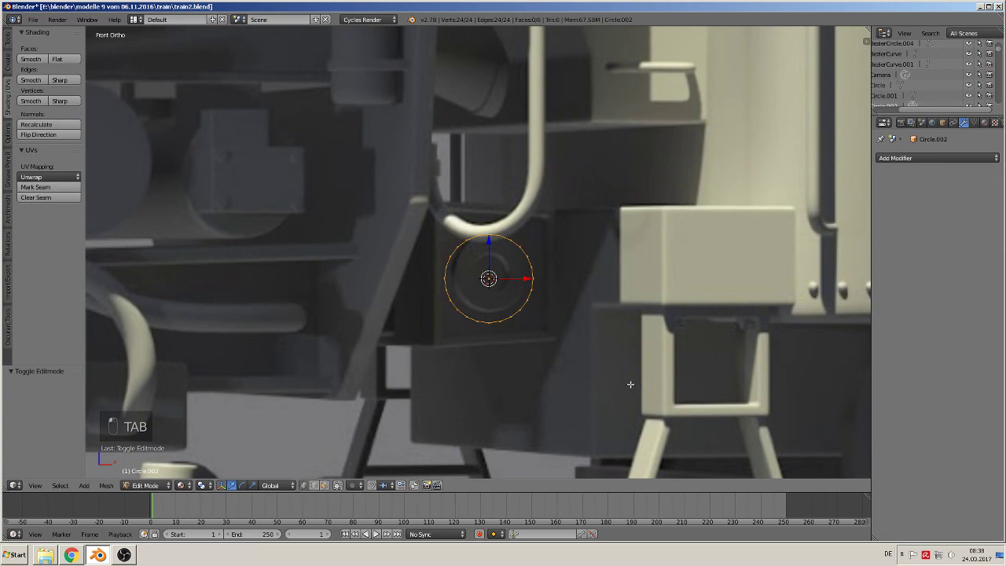
{"action": "key", "text": "e"}
{"action": "key", "text": "s"}
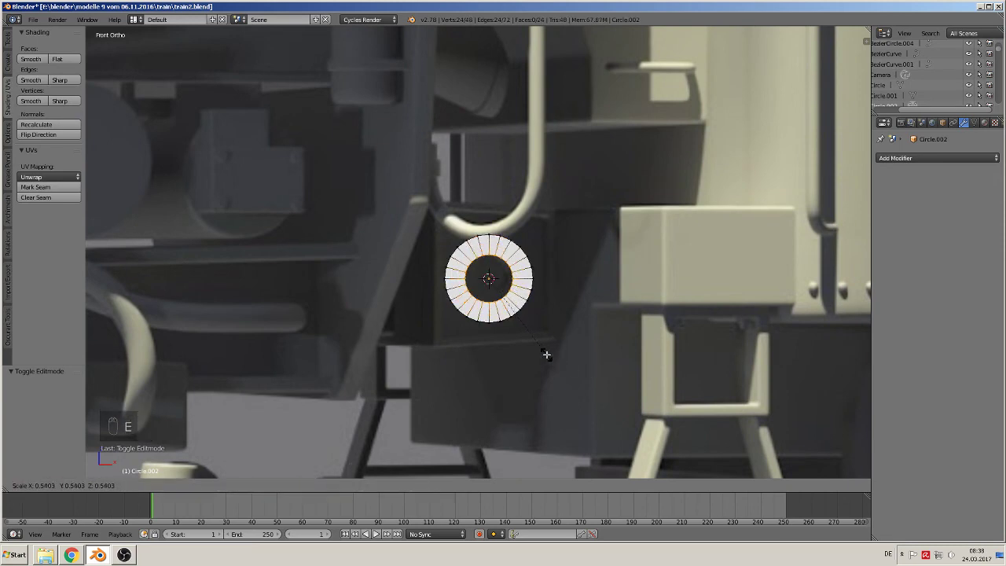
{"action": "left_click", "coordinate": [546, 355]}
- Move the ring a short distance along negative Y, out in front of the reference image
{"action": "middle_click_drag", "start_coordinate": [524, 382], "coordinate": [546, 281]}
{"action": "key", "text": "Tab"}
{"action": "key", "text": "g"}
{"action": "key", "text": "y"}
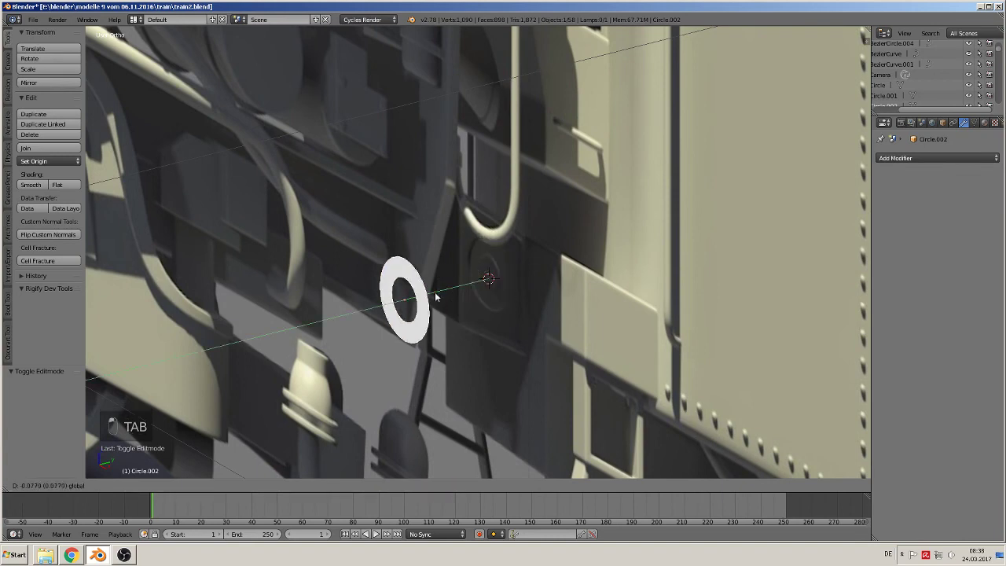
{"action": "left_click", "coordinate": [396, 306]}
- Select the entire ring and extrude its faces slightly to give it thickness
{"action": "key", "text": "Tab"}
{"action": "key", "text": "a"}
{"action": "key", "text": "a"}
{"action": "key", "text": "a"}
{"action": "key", "text": "a"}
{"action": "key", "text": "a"}
{"action": "key", "text": "e"}
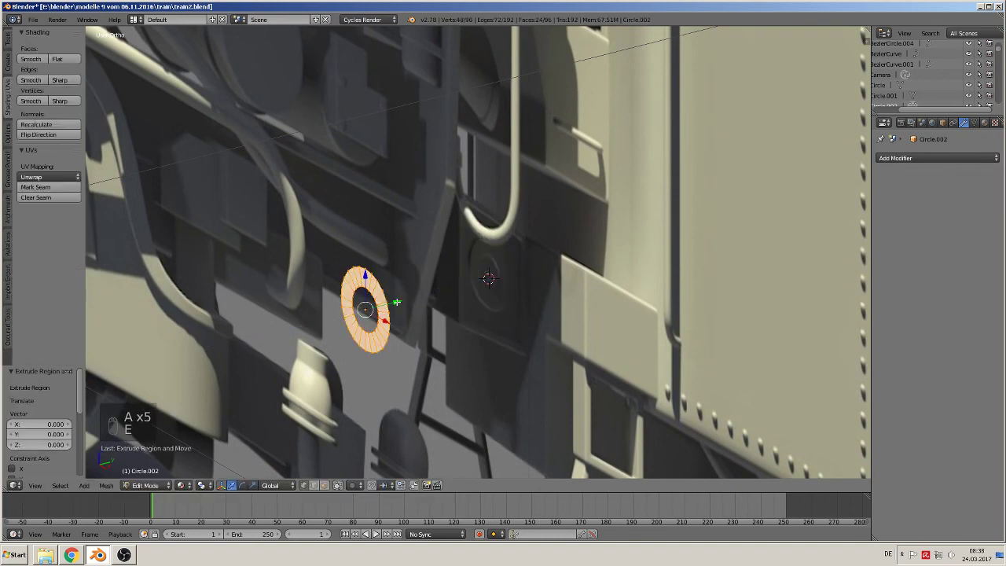
{"action": "left_click", "coordinate": [404, 301]}
{"action": "key", "text": "Tab"}
- Move the ring in front view by about 0.684 in X and -0.063 in Z onto the underframe block's stub
{"action": "scroll", "coordinate": [422, 325], "scroll_direction": "down", "scroll_amount": 5}
{"action": "middle_click_drag", "start_coordinate": [422, 326], "coordinate": [549, 318]}
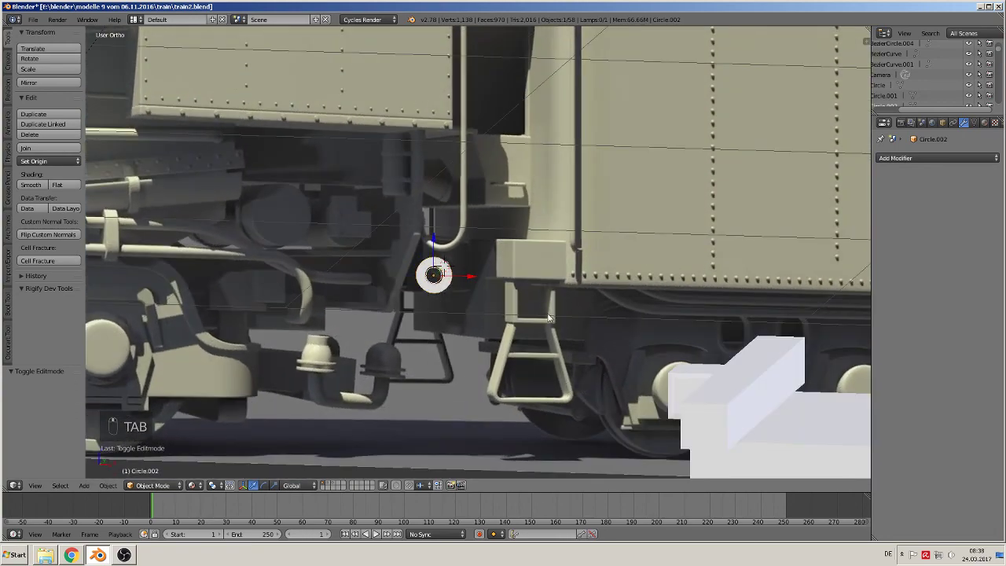
{"action": "key", "text": "KP_1"}
{"action": "key", "text": "g"}
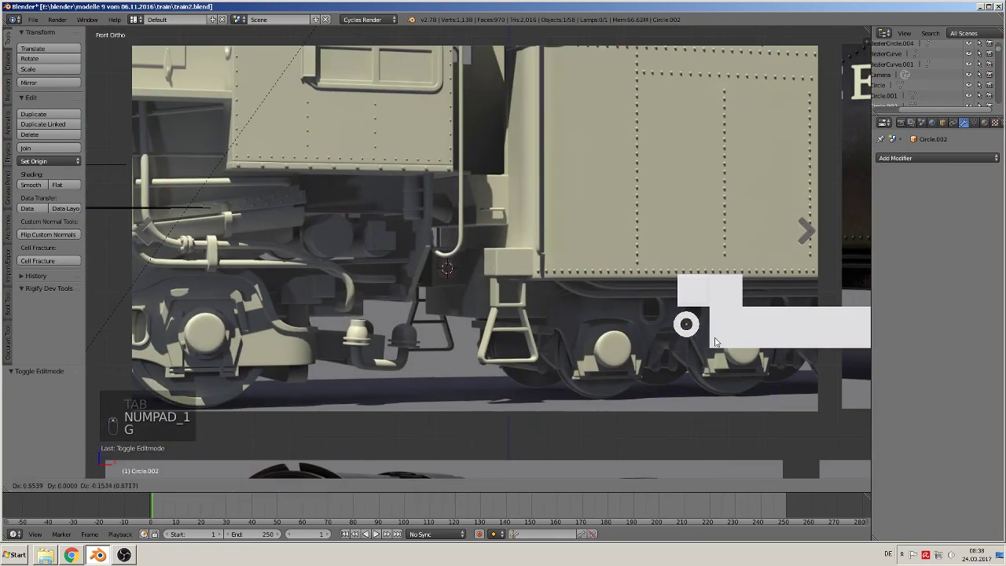
{"action": "left_click", "coordinate": [725, 310]}
- Move the ring -0.947 along Y to line it up with the stub's side face
{"action": "middle_click_drag", "start_coordinate": [725, 310], "coordinate": [598, 227]}
{"action": "scroll", "coordinate": [688, 353], "scroll_direction": "up", "scroll_amount": 3}
{"action": "key", "text": "g"}
{"action": "key", "text": "y"}
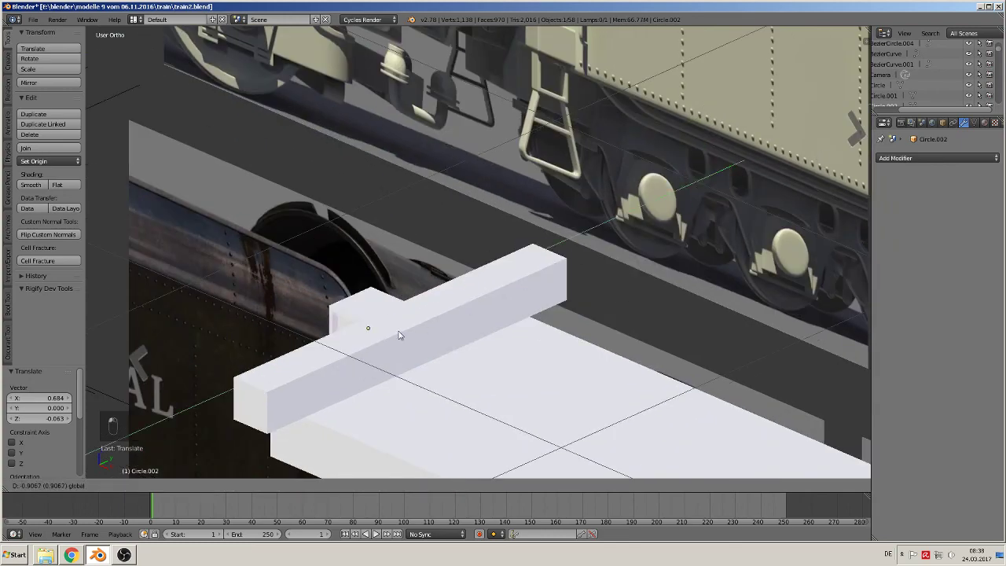
{"action": "left_click", "coordinate": [385, 340]}
- Shift the ring about -0.014 along X into the recessed square of the stub
{"action": "middle_click_drag", "start_coordinate": [424, 296], "coordinate": [578, 187], "text": "shift"}
{"action": "middle_click_drag", "start_coordinate": [550, 220], "coordinate": [665, 209]}
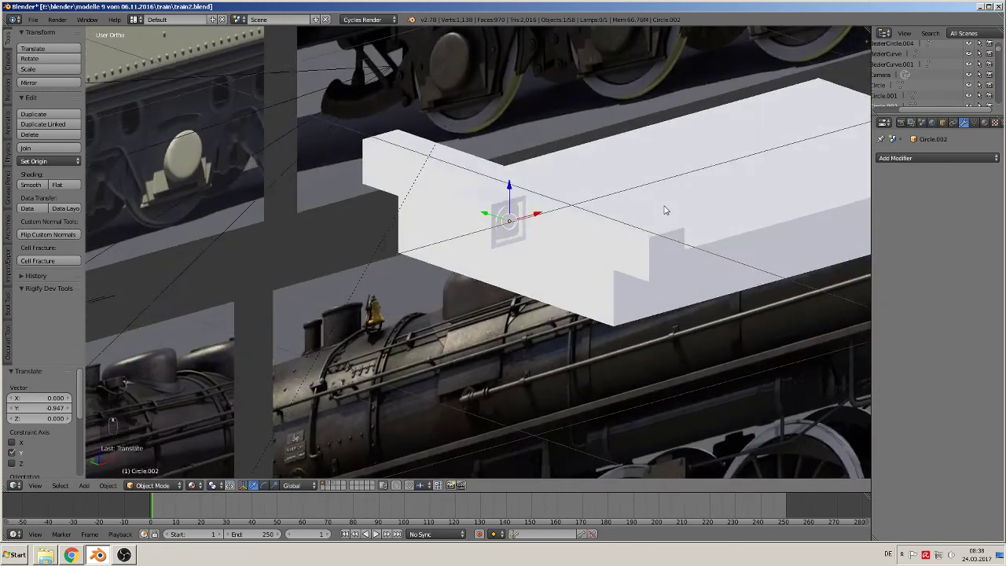
{"action": "scroll", "coordinate": [539, 228], "scroll_direction": "up", "scroll_amount": 3}
{"action": "scroll", "coordinate": [539, 227], "scroll_direction": "up", "scroll_amount": 2}
{"action": "key", "text": "g"}
{"action": "key", "text": "x"}
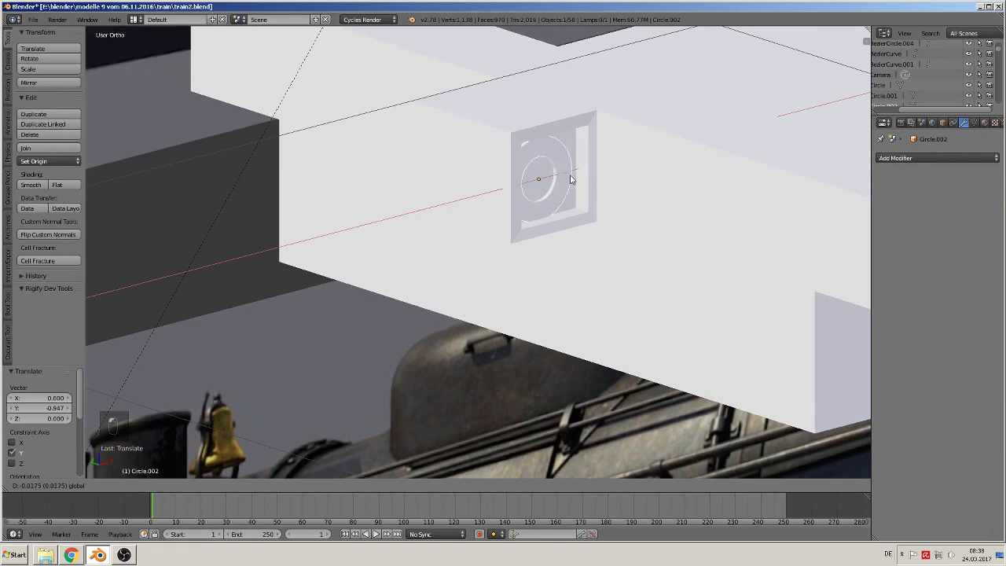
{"action": "left_click_drag", "start_coordinate": [576, 174], "coordinate": [567, 177]}
- Centre the ring on the recessed stub face by nudging it 0.004 in Z and 0.005, then -0.003, in X
{"action": "middle_click_drag", "start_coordinate": [567, 177], "coordinate": [524, 171]}
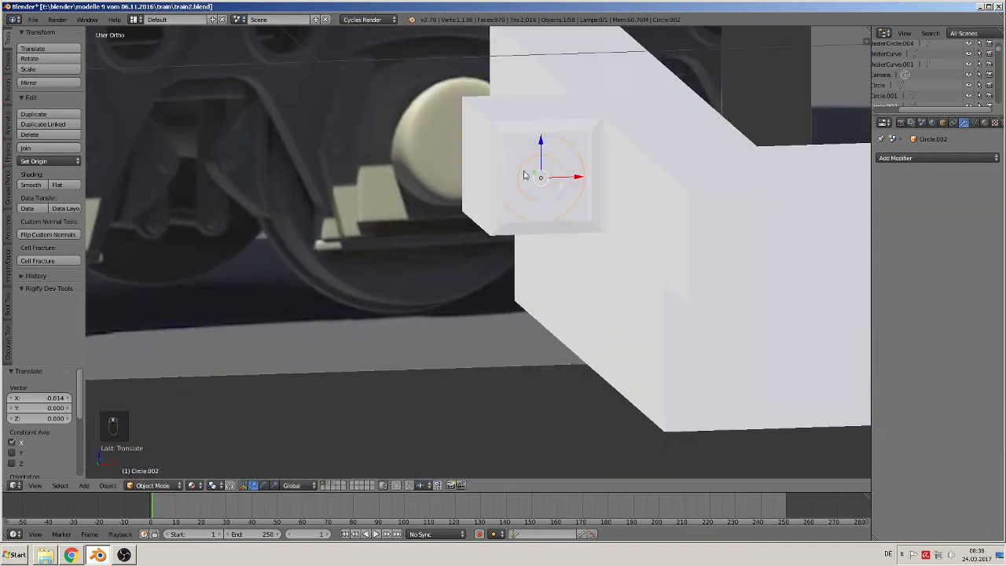
{"action": "key", "text": "s"}
{"action": "right_click", "coordinate": [585, 214]}
{"action": "left_click_drag", "start_coordinate": [584, 185], "coordinate": [581, 189]}
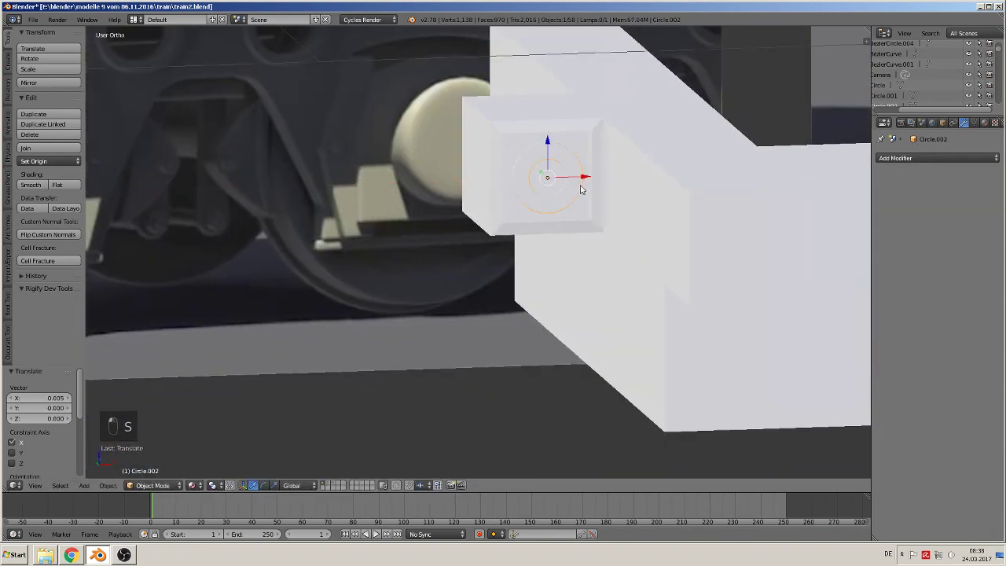
{"action": "middle_click_drag", "start_coordinate": [582, 190], "coordinate": [554, 157]}
{"action": "middle_click_drag", "start_coordinate": [572, 195], "coordinate": [549, 148]}
{"action": "left_click_drag", "start_coordinate": [574, 120], "coordinate": [574, 107]}
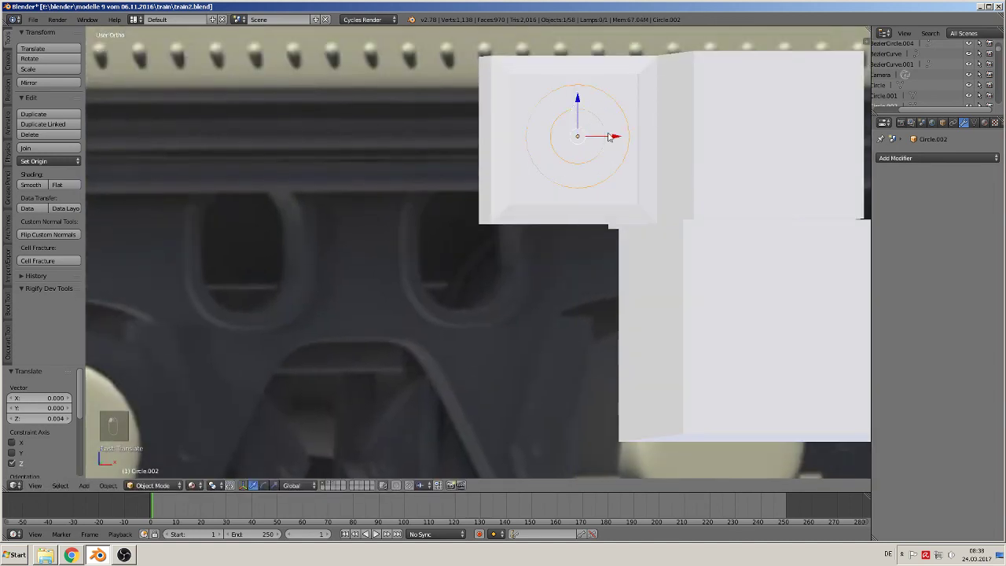
{"action": "left_click_drag", "start_coordinate": [611, 137], "coordinate": [591, 149]}
- Duplicate the ring and move the copy along Y into the recess on the stub's opposite side
{"action": "middle_click_drag", "start_coordinate": [591, 149], "coordinate": [644, 187]}
{"action": "scroll", "coordinate": [613, 180], "scroll_direction": "down", "scroll_amount": 4}
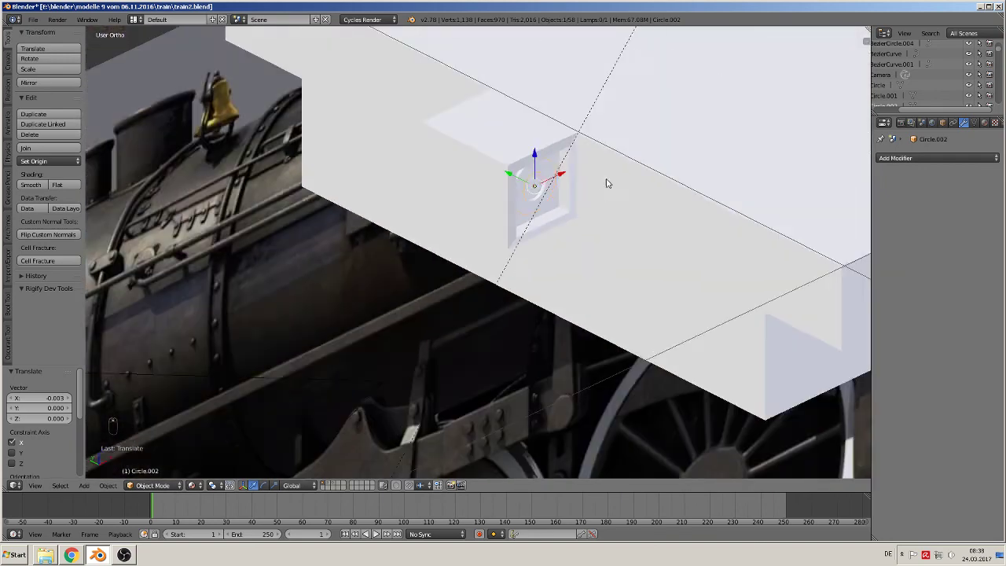
{"action": "middle_click_drag", "start_coordinate": [516, 231], "coordinate": [540, 297], "text": "shift"}
{"action": "middle_click_drag", "start_coordinate": [540, 296], "coordinate": [506, 269]}
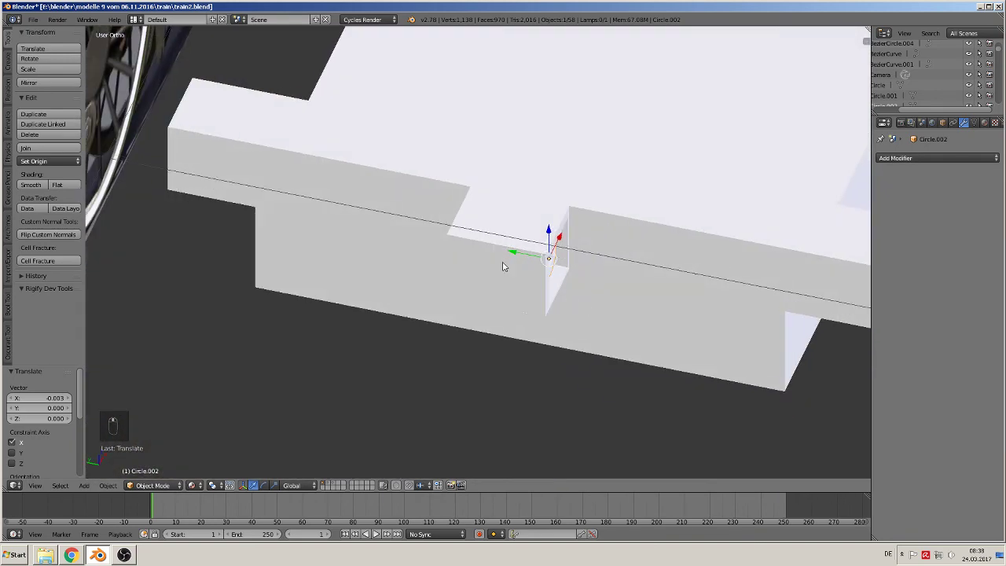
{"action": "key", "text": "shift+d"}
{"action": "left_click", "coordinate": [504, 262]}
{"action": "left_click_drag", "start_coordinate": [524, 250], "coordinate": [431, 233]}
{"action": "middle_click_drag", "start_coordinate": [431, 234], "coordinate": [488, 222]}
{"action": "left_click_drag", "start_coordinate": [427, 245], "coordinate": [438, 243]}
{"action": "middle_click_drag", "start_coordinate": [438, 243], "coordinate": [353, 239]}
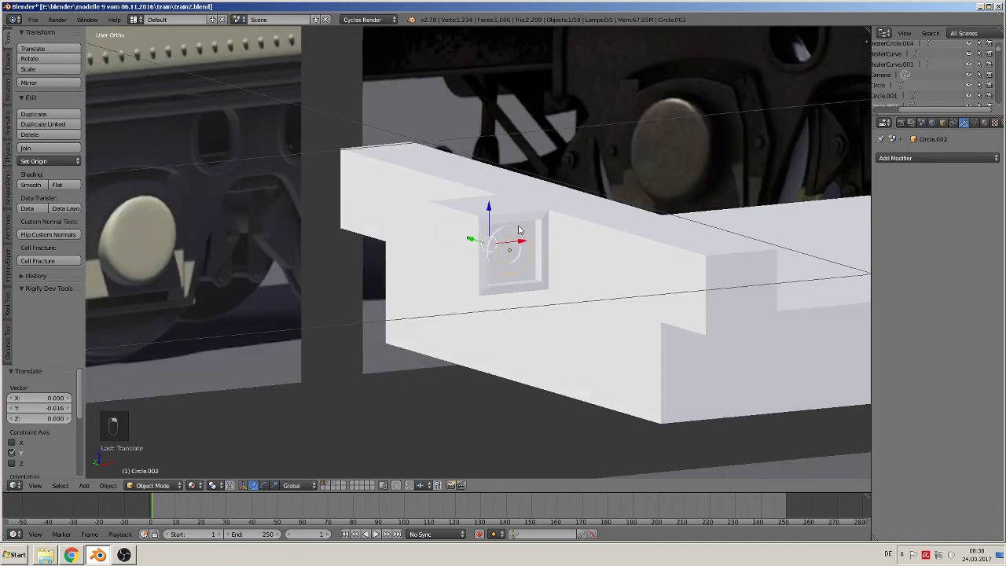
- Join both rings with the underframe block into one object
{"action": "right_click", "coordinate": [515, 208], "text": "shift"}
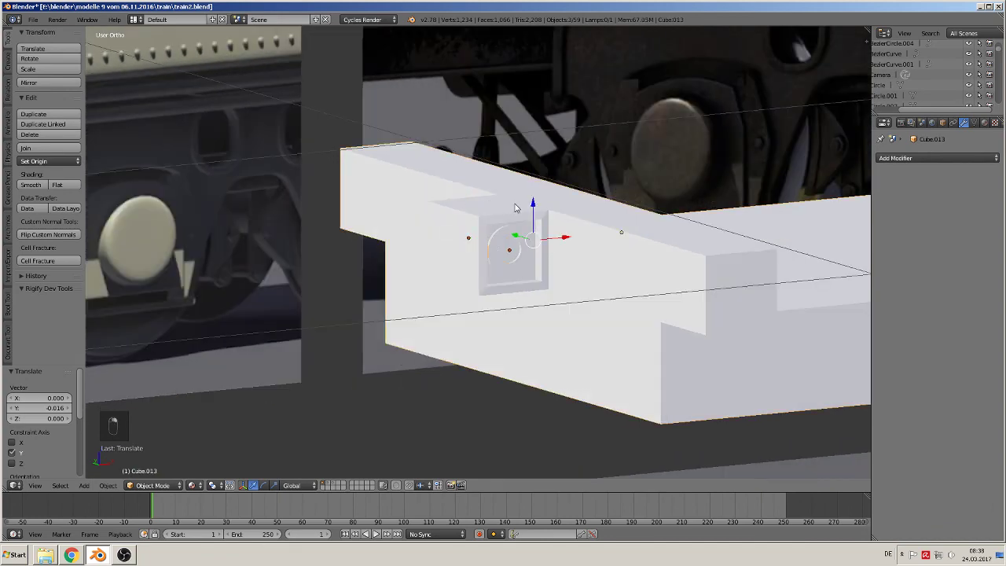
{"action": "left_click", "coordinate": [49, 147]}
{"action": "scroll", "coordinate": [449, 293], "scroll_direction": "down", "scroll_amount": 4}
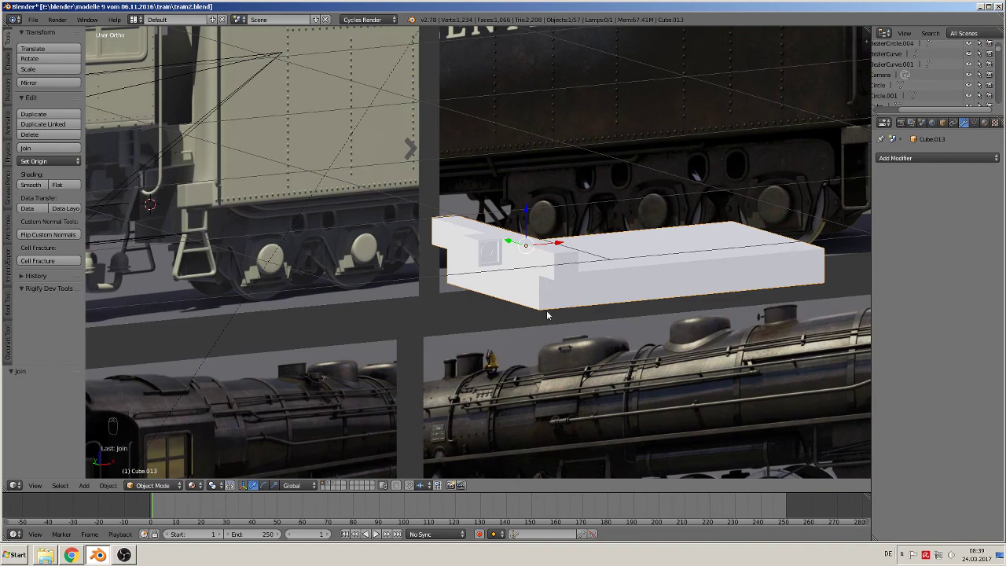
- Move the joined underframe block -3.490 in X and -1.591 in Z, in among the other finished parts beside the reference images
{"action": "scroll", "coordinate": [297, 277], "scroll_direction": "up", "scroll_amount": 3}
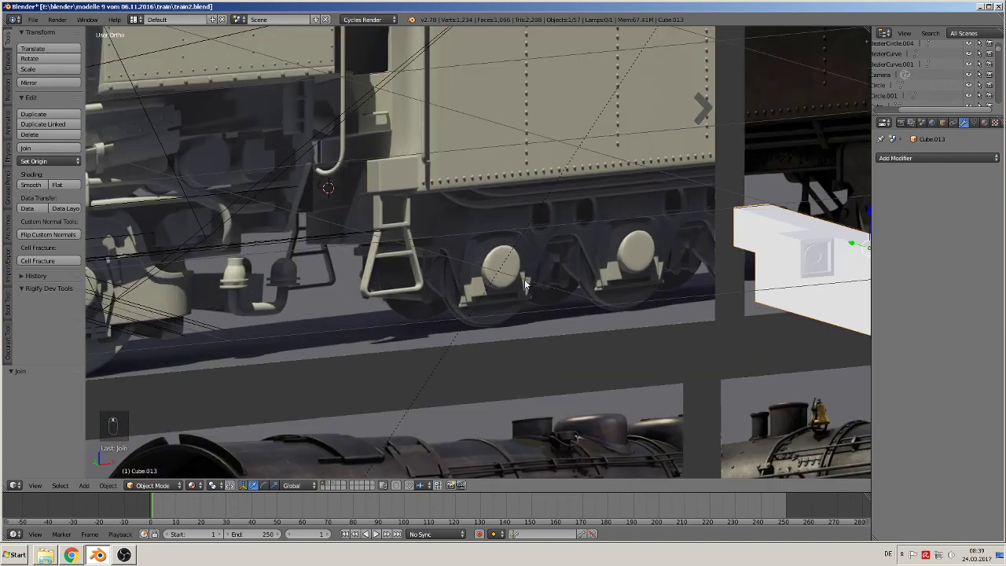
{"action": "scroll", "coordinate": [527, 283], "scroll_direction": "down", "scroll_amount": 5}
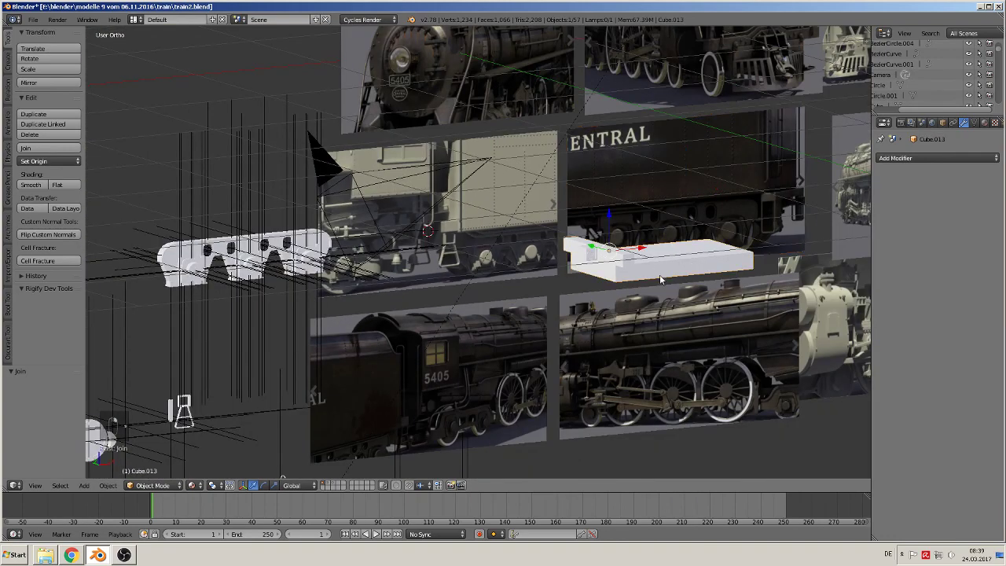
{"action": "key", "text": "KP_1"}
{"action": "scroll", "coordinate": [659, 288], "scroll_direction": "down", "scroll_amount": 3}
{"action": "key", "text": "g"}
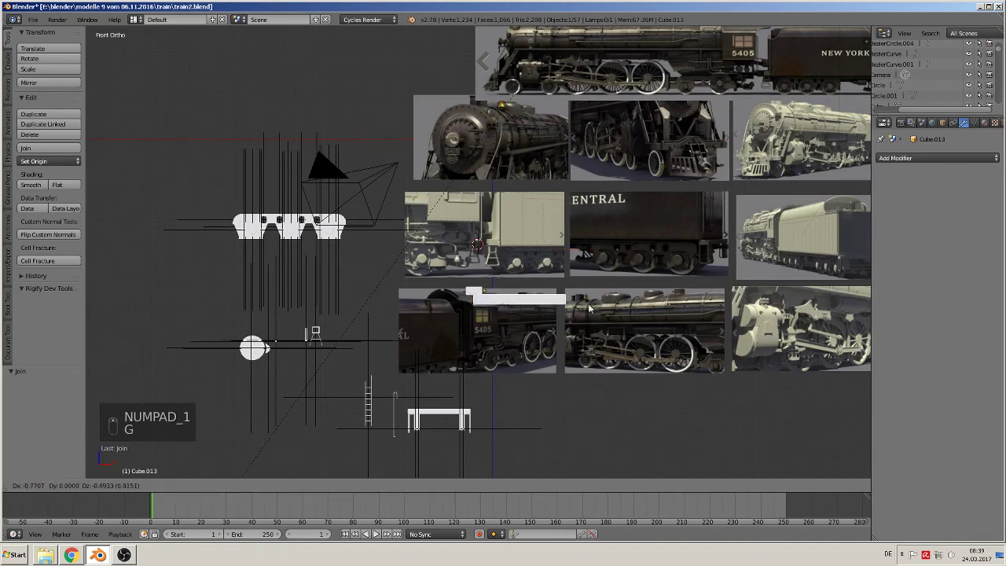
{"action": "left_click", "coordinate": [361, 391]}
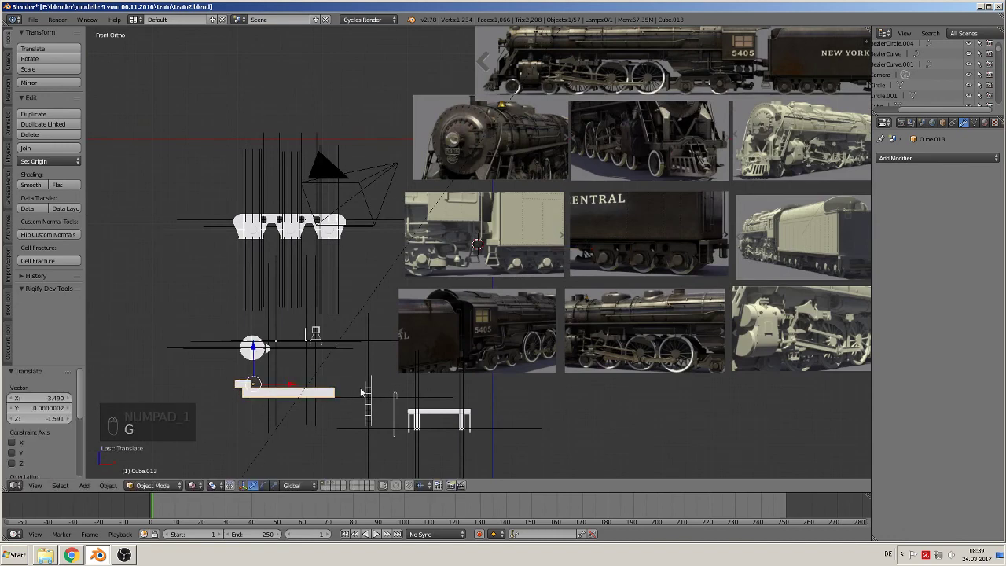
- Move the little latter group instance -0.904 in X and -0.717 in Z, beneath the front end of the underframe block
{"action": "right_click", "coordinate": [318, 328]}
{"action": "scroll", "coordinate": [338, 354], "scroll_direction": "up", "scroll_amount": 2}
{"action": "middle_click_drag", "start_coordinate": [376, 357], "coordinate": [623, 228], "text": "shift"}
{"action": "scroll", "coordinate": [624, 228], "scroll_direction": "up", "scroll_amount": 2}
{"action": "scroll", "coordinate": [552, 261], "scroll_direction": "up", "scroll_amount": 2}
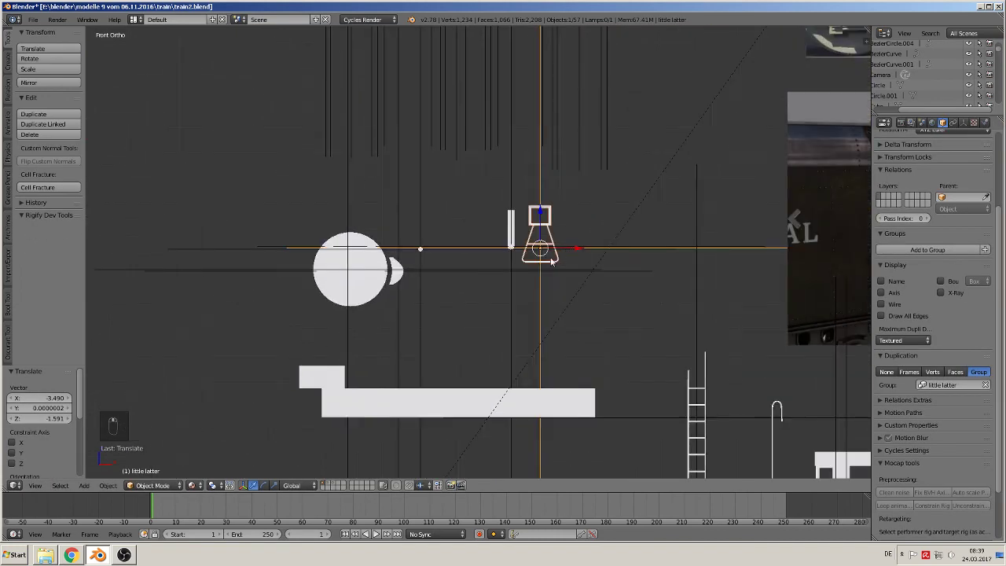
{"action": "key", "text": "g"}
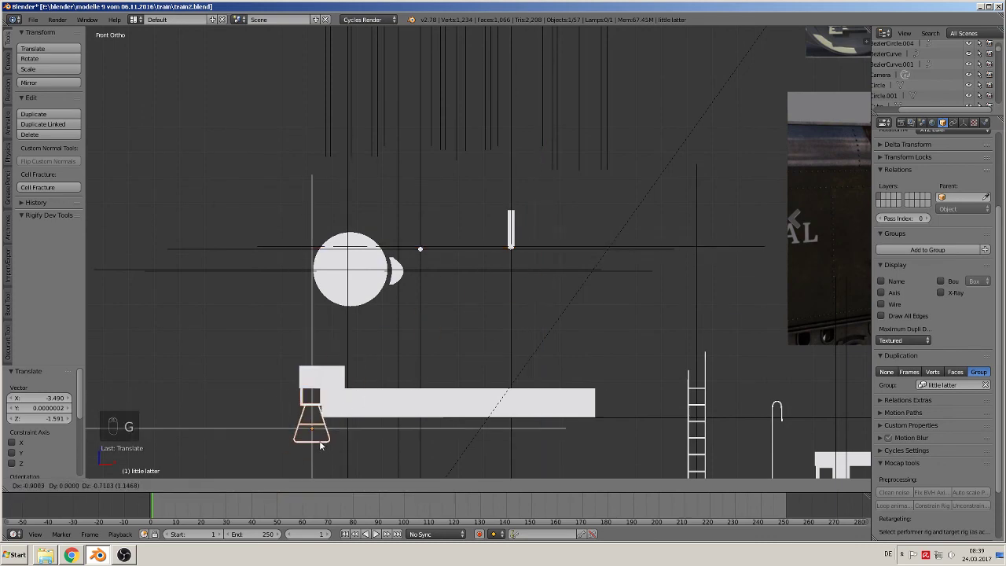
{"action": "left_click", "coordinate": [319, 446]}
- Move the little latter -1.405 along Y to the side of the underframe block
{"action": "middle_click_drag", "start_coordinate": [319, 447], "coordinate": [285, 414]}
{"action": "key", "text": "g"}
{"action": "key", "text": "y"}
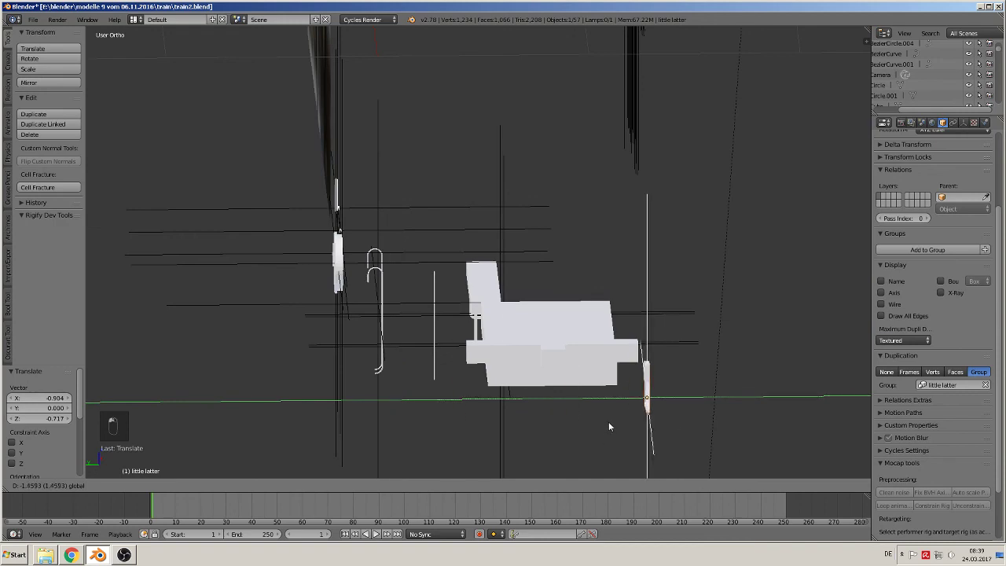
{"action": "left_click", "coordinate": [598, 417]}
- Shift the little latter 0.086 along X relative to the block's front crossbar
{"action": "middle_click_drag", "start_coordinate": [598, 418], "coordinate": [532, 397]}
{"action": "middle_click_drag", "start_coordinate": [723, 433], "coordinate": [489, 462], "text": "shift"}
{"action": "scroll", "coordinate": [579, 356], "scroll_direction": "up", "scroll_amount": 6}
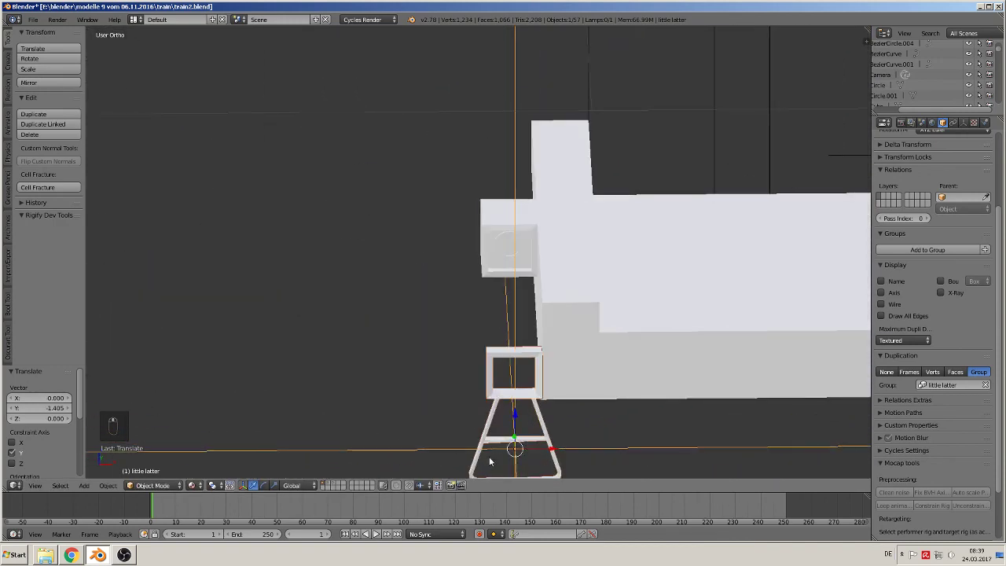
{"action": "left_click_drag", "start_coordinate": [549, 451], "coordinate": [604, 455]}
{"action": "middle_click_drag", "start_coordinate": [603, 454], "coordinate": [707, 435]}
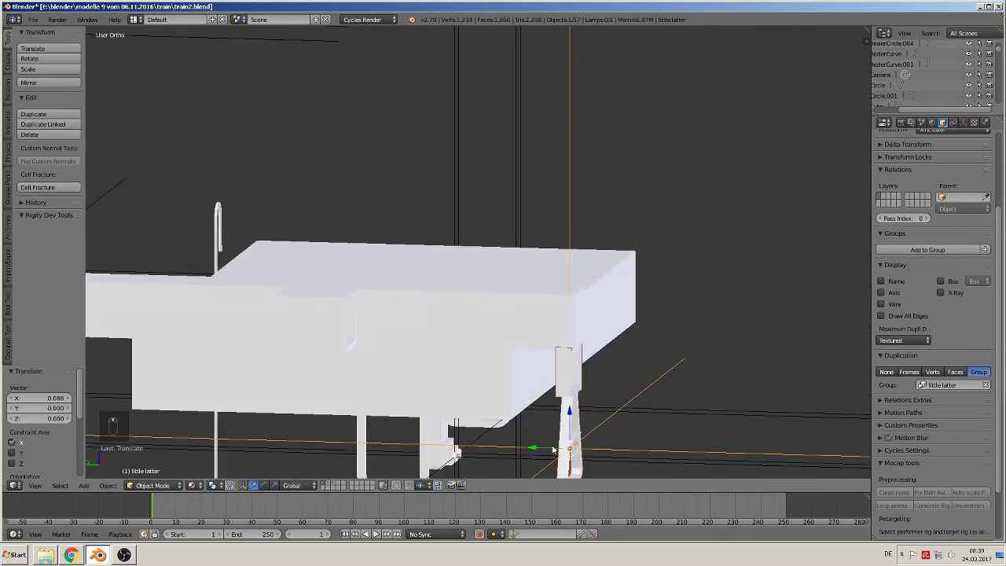
- Nudge the little latter 0.002 along Y to line it up with the end of the block's front crossbar
{"action": "left_click_drag", "start_coordinate": [554, 452], "coordinate": [555, 449]}
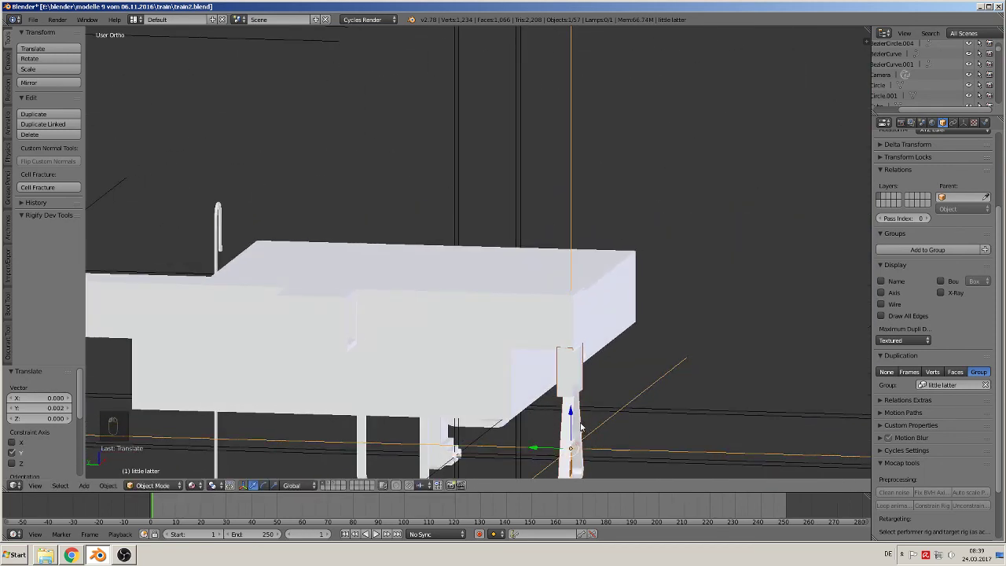
{"action": "scroll", "coordinate": [560, 445], "scroll_direction": "down", "scroll_amount": 1}
{"action": "middle_click_drag", "start_coordinate": [591, 401], "coordinate": [712, 357], "text": "shift"}
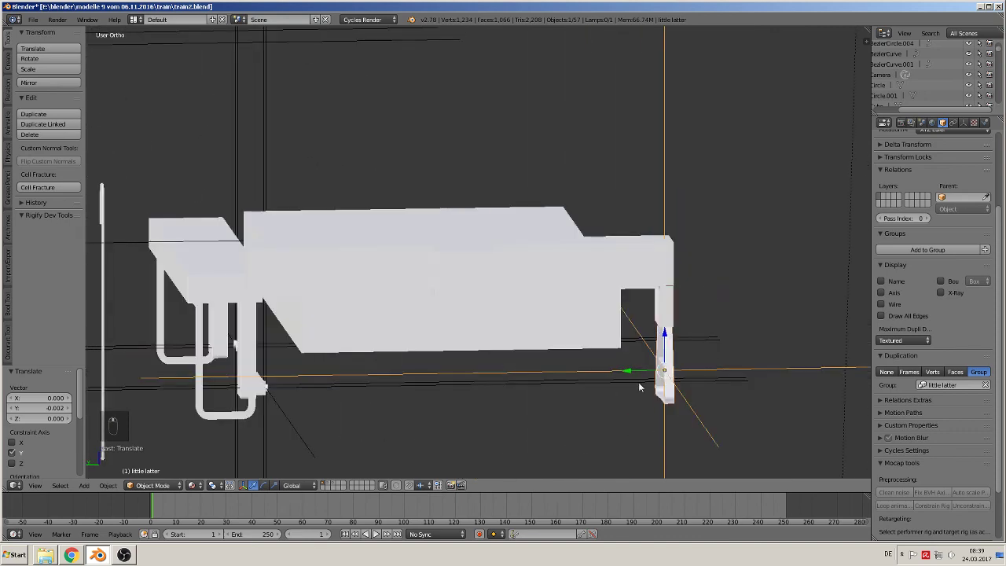
- Duplicate the little latter and move the copy along Y beneath the opposite end of the block's front crossbar
{"action": "key", "text": "shift+d"}
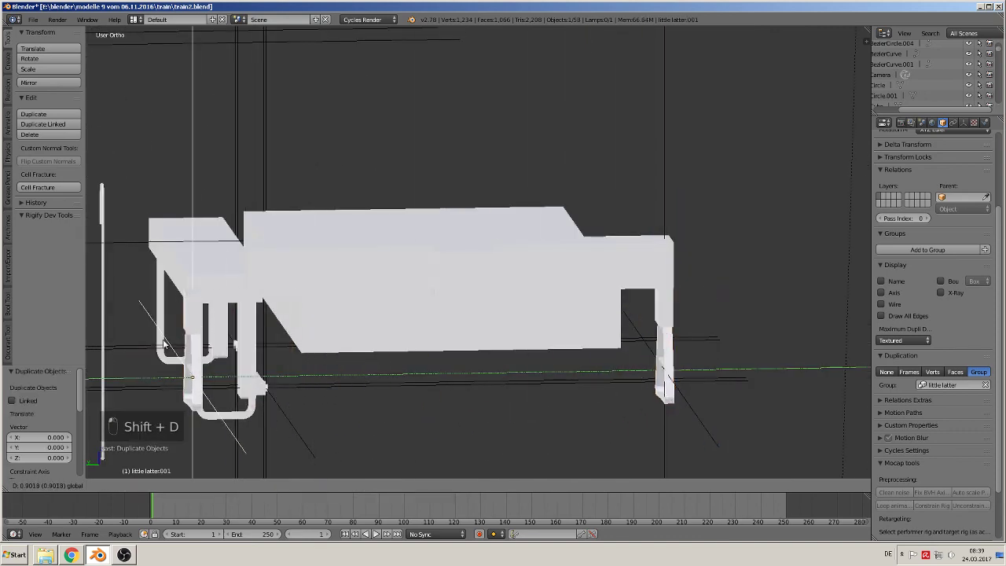
{"action": "left_click_drag", "start_coordinate": [162, 340], "coordinate": [173, 346]}
{"action": "middle_click_drag", "start_coordinate": [175, 346], "coordinate": [161, 352]}
{"action": "left_click_drag", "start_coordinate": [170, 376], "coordinate": [216, 386]}
{"action": "middle_click_drag", "start_coordinate": [217, 386], "coordinate": [267, 335]}
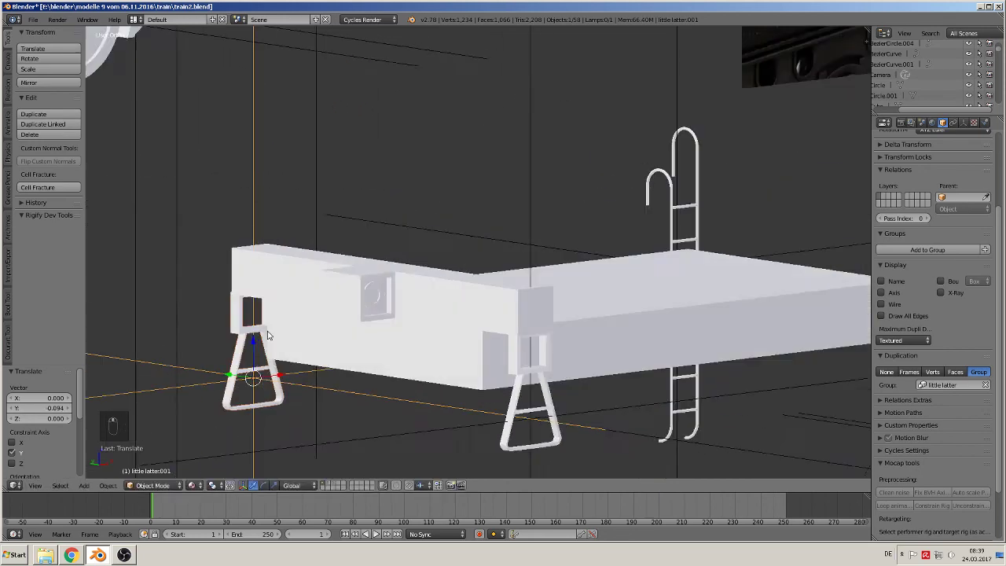
- Deselect everything and save the scene to the existing train2.blend file
{"action": "key", "text": "a"}
{"action": "scroll", "coordinate": [412, 368], "scroll_direction": "down", "scroll_amount": 5}
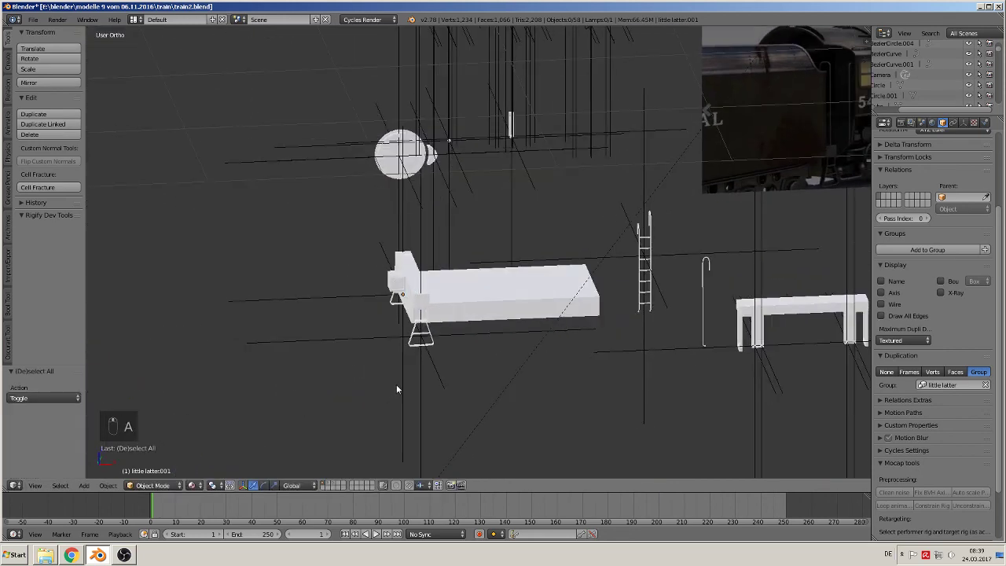
{"action": "left_click", "coordinate": [33, 19]}
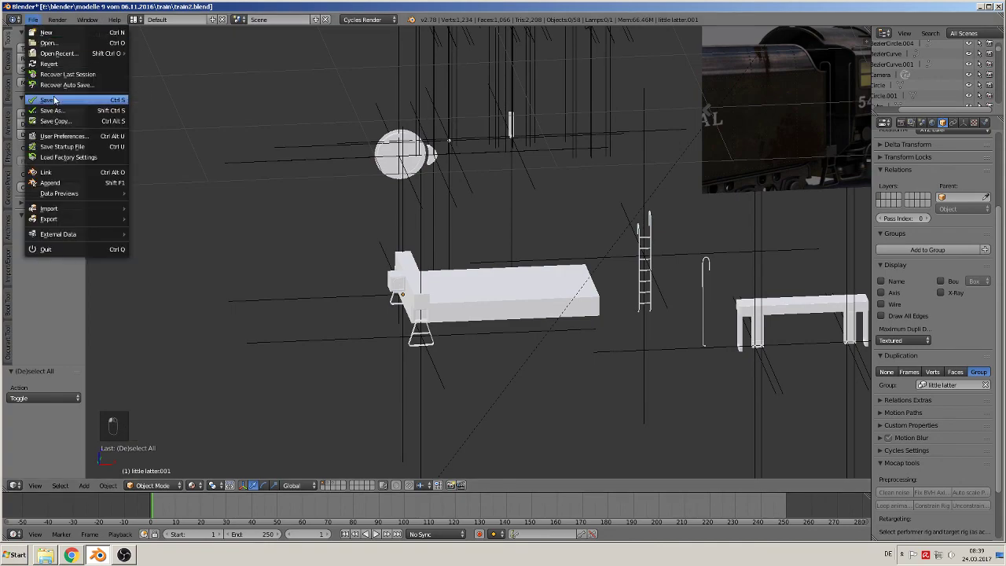
- Examine the underframe block with its two little latters and the other finished parts against the locomotive reference images
{"action": "scroll", "coordinate": [593, 222], "scroll_direction": "down", "scroll_amount": 4}
{"action": "middle_click_drag", "start_coordinate": [601, 242], "coordinate": [430, 283], "text": "shift"}
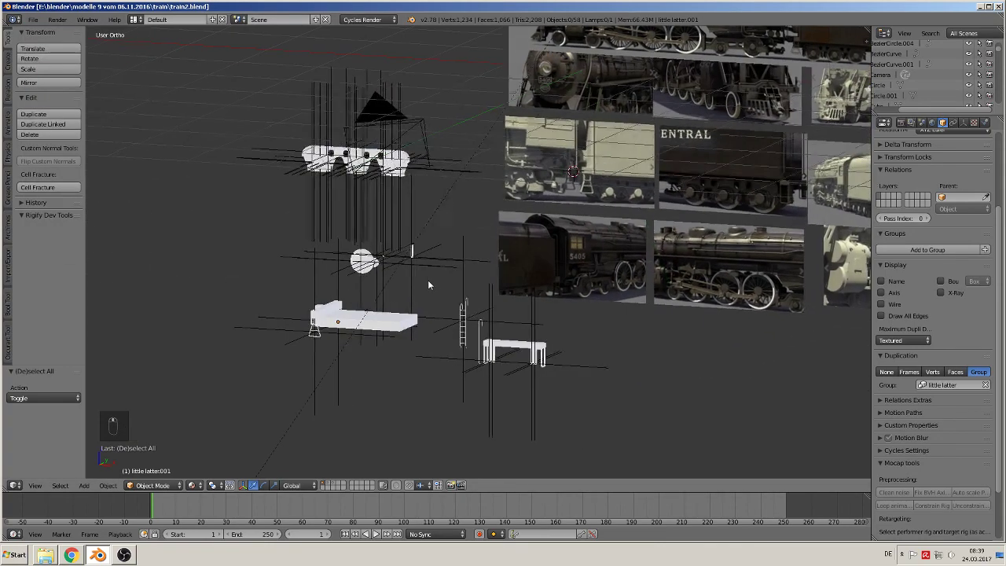
{"action": "scroll", "coordinate": [432, 294], "scroll_direction": "up", "scroll_amount": 2}
{"action": "scroll", "coordinate": [392, 312], "scroll_direction": "up", "scroll_amount": 3}
{"action": "scroll", "coordinate": [390, 315], "scroll_direction": "down", "scroll_amount": 2}
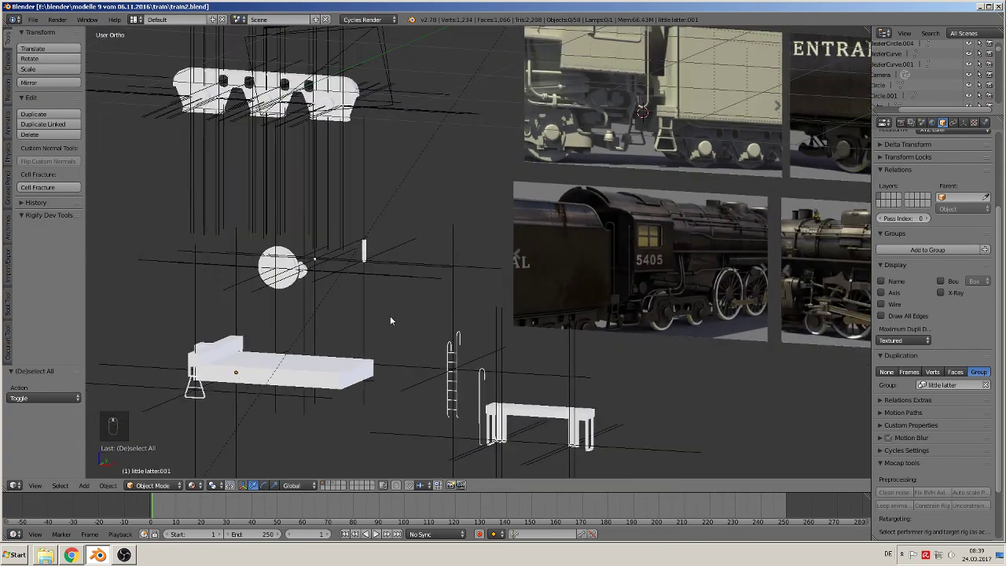
{"action": "middle_click_drag", "start_coordinate": [389, 315], "coordinate": [382, 353]}
{"action": "scroll", "coordinate": [383, 356], "scroll_direction": "down", "scroll_amount": 3}
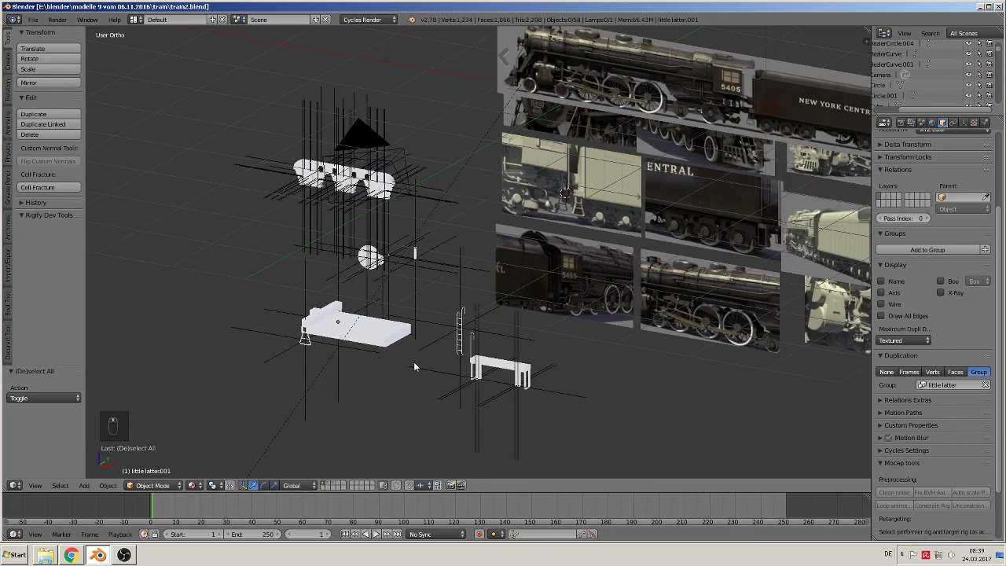
- Start a Save As of the current train2.blend scene
{"action": "left_click", "coordinate": [33, 20]}
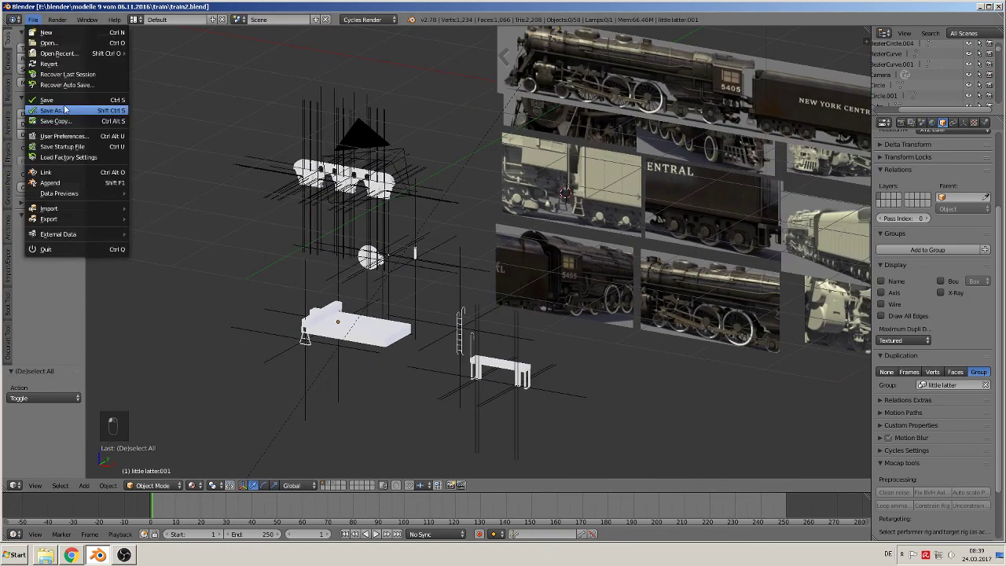